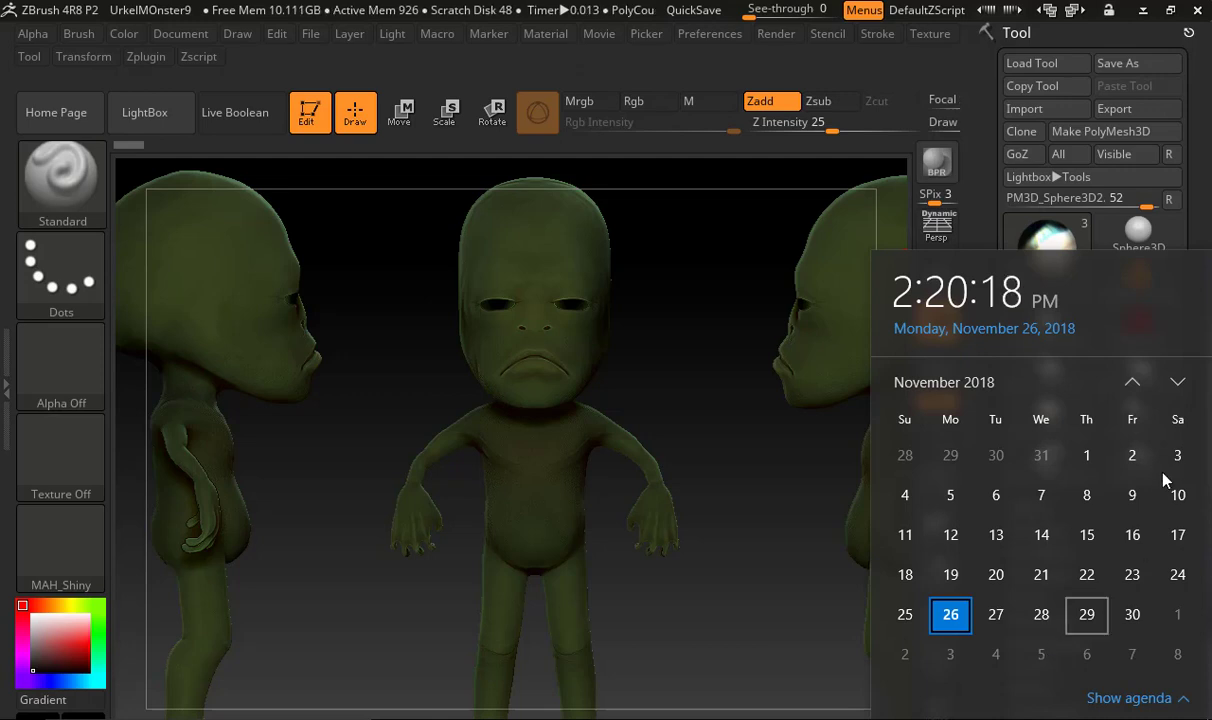
Browse the system calendar forward from November 2018 to January 2019, and close it
{"action": "left_click", "coordinate": [1176, 383]}
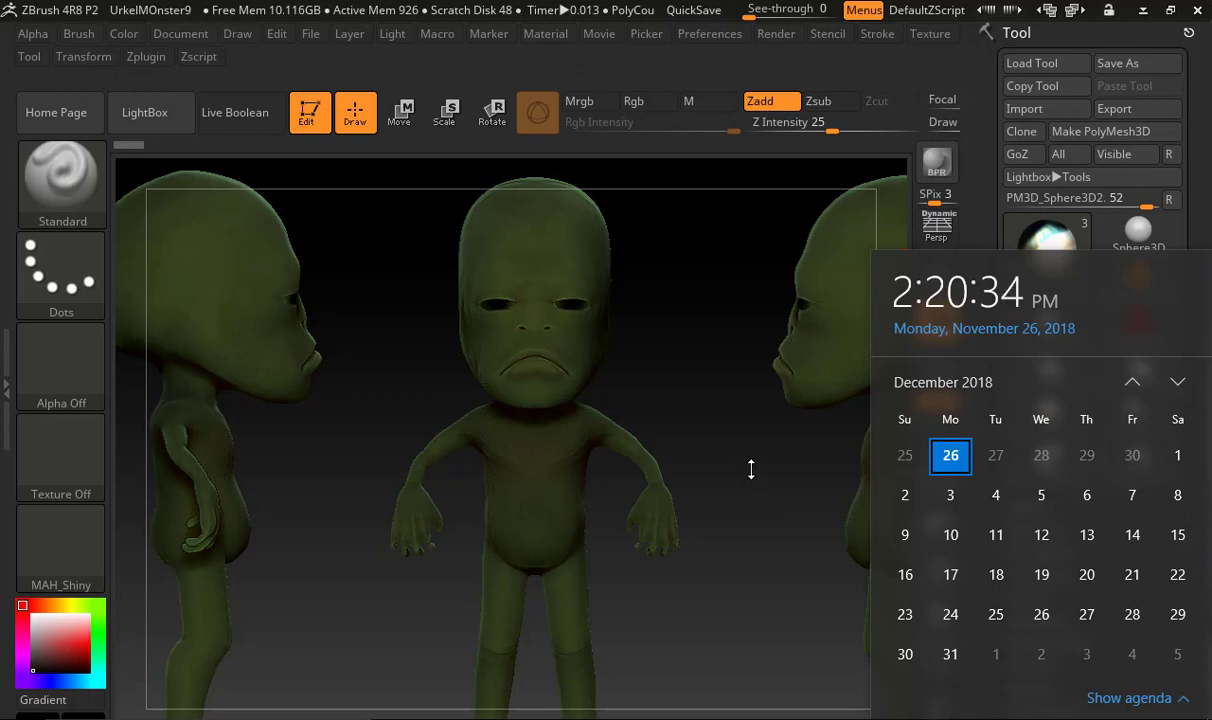
{"action": "left_click", "coordinate": [1179, 381]}
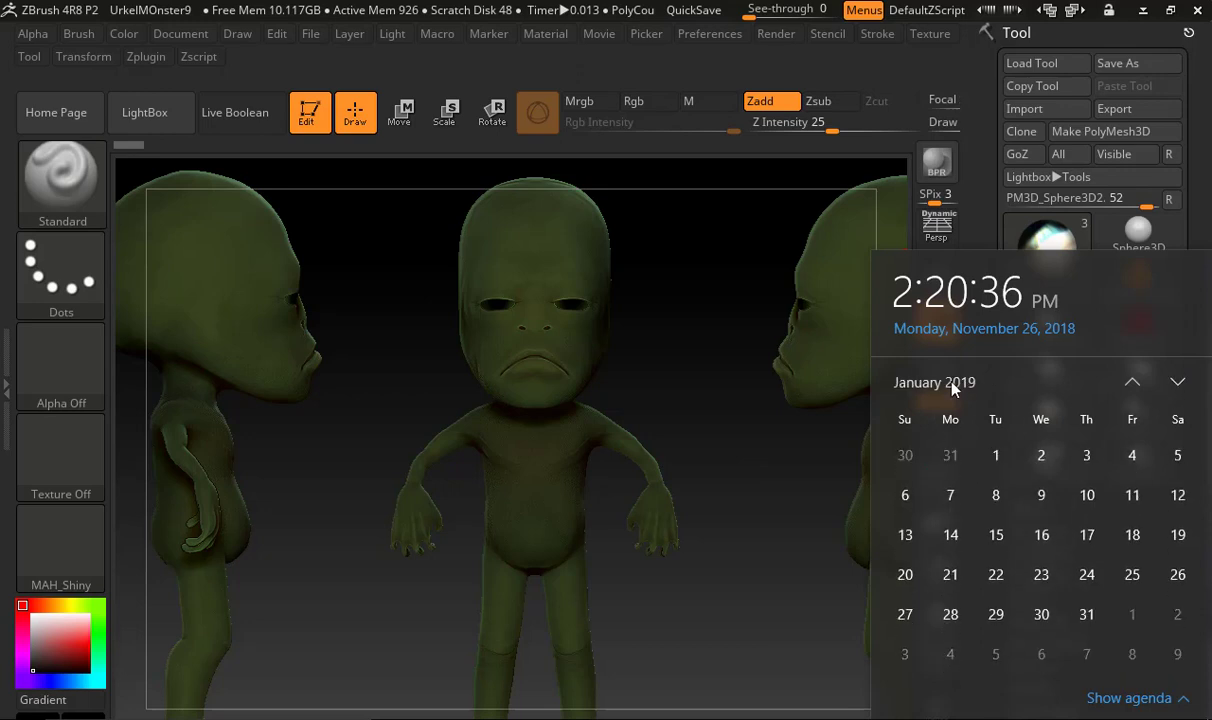
{"action": "left_click", "coordinate": [714, 327]}
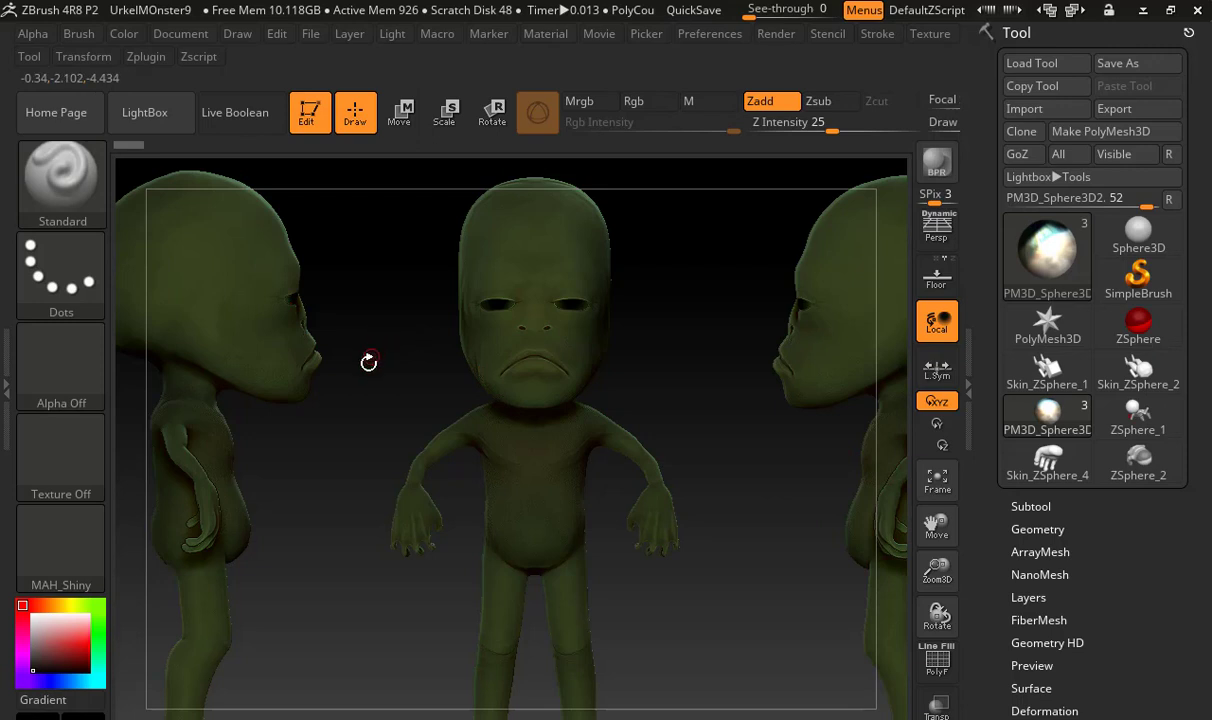
Open the recent project SoloUrkelMonster.ZPR without saving the changes to the current project
{"action": "key", "text": "ctrl+o"}
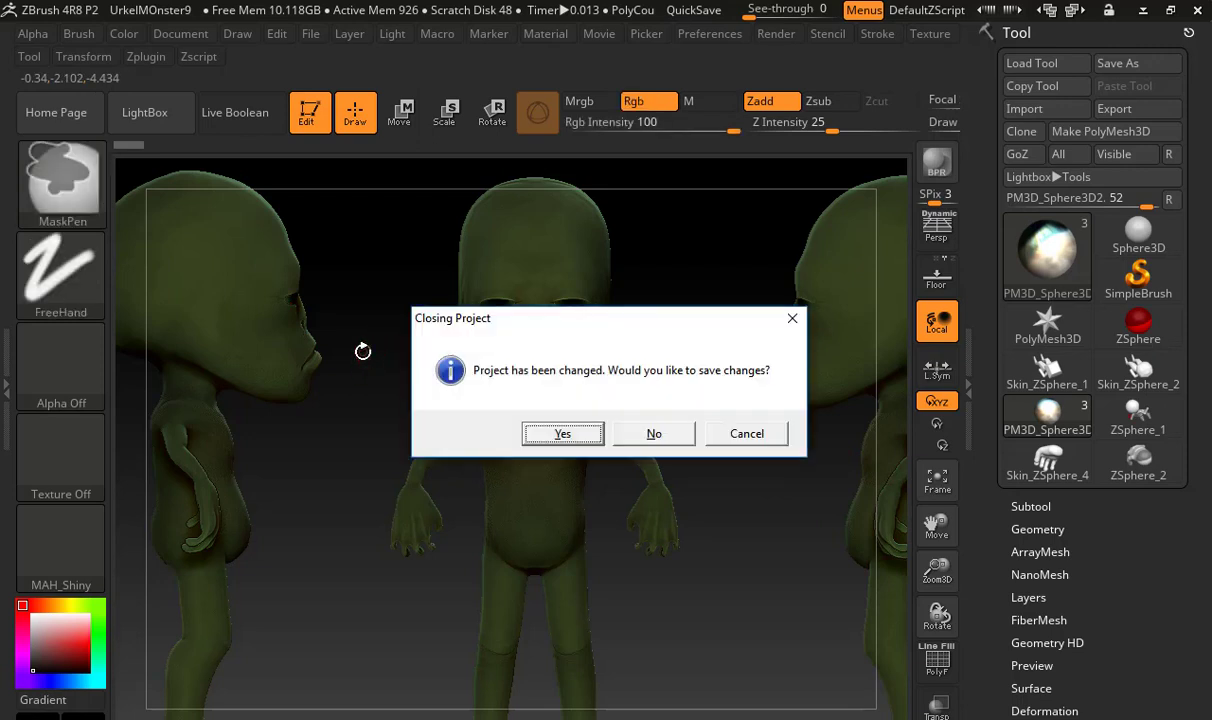
{"action": "left_click", "coordinate": [740, 431]}
{"action": "left_click", "coordinate": [146, 116]}
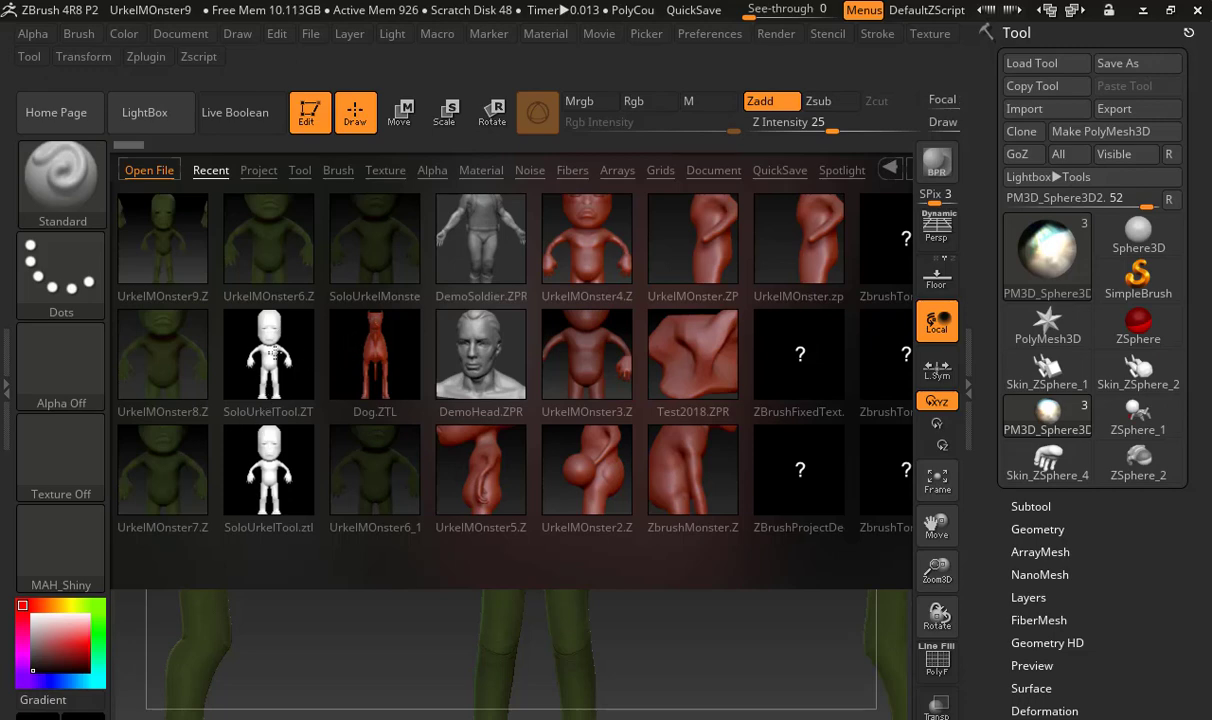
{"action": "double_click", "coordinate": [366, 243]}
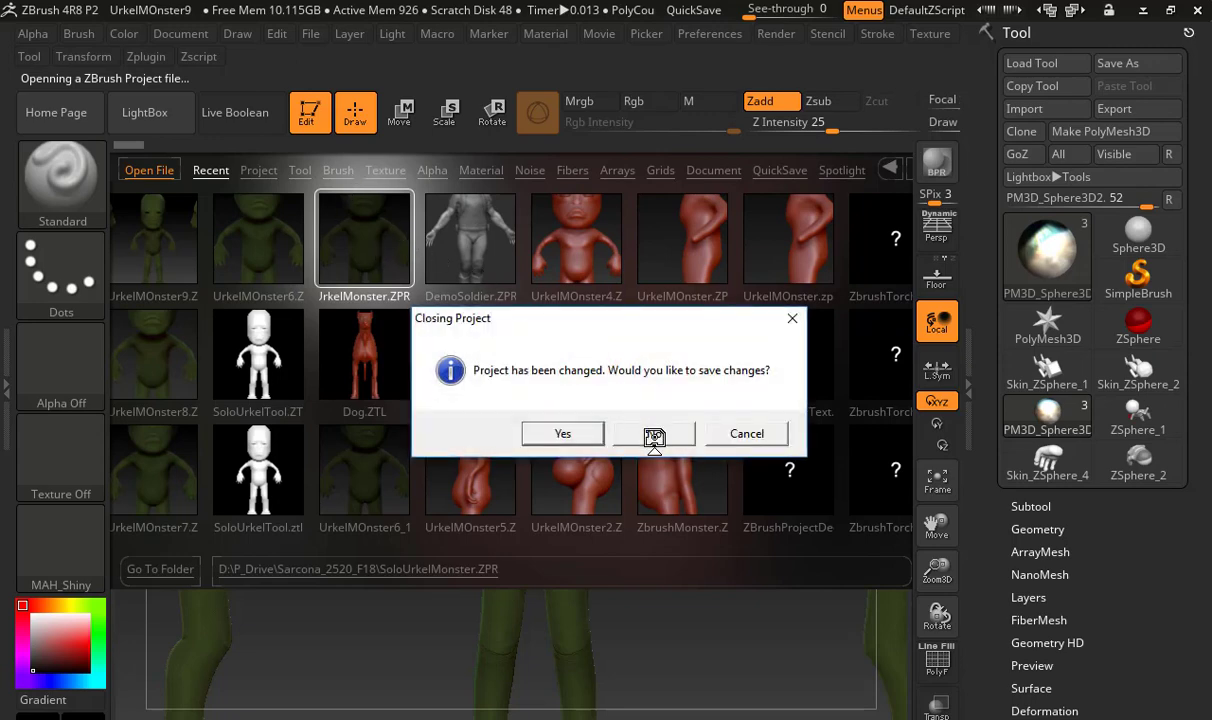
{"action": "left_click", "coordinate": [654, 433]}
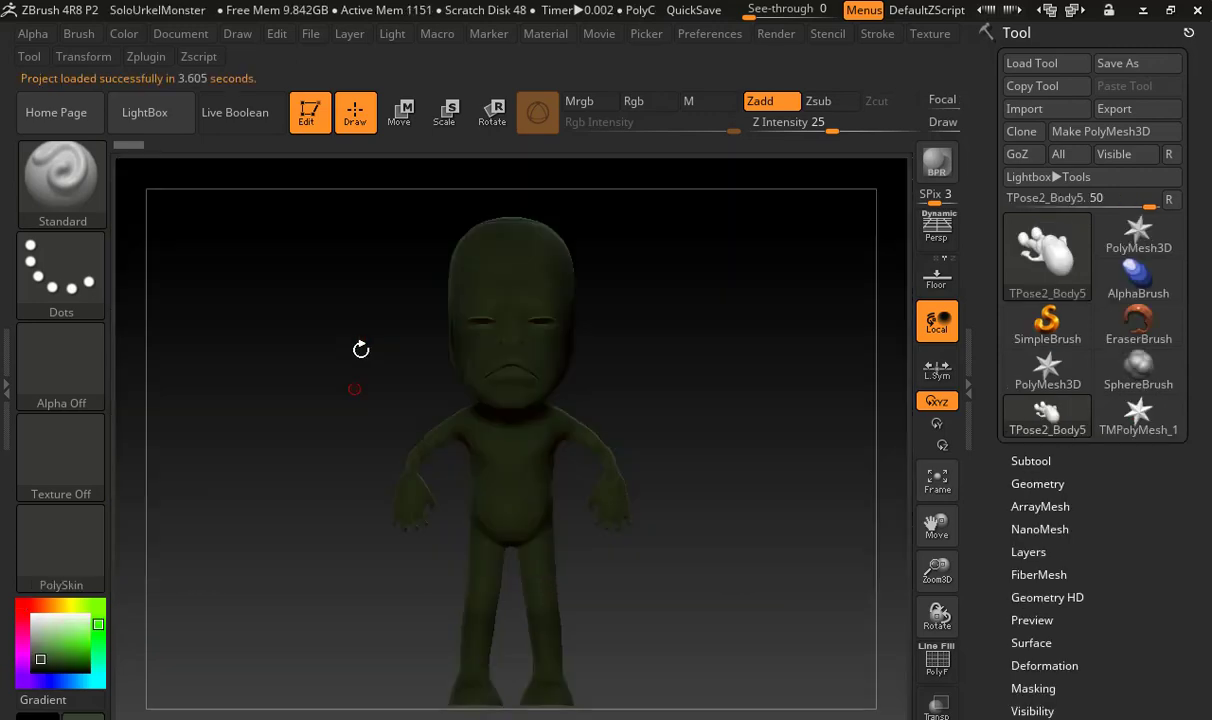
Switch the active tool from the TPose2_Body5 mesh to a new ZSphere
{"action": "left_click_drag", "start_coordinate": [581, 396], "coordinate": [673, 391]}
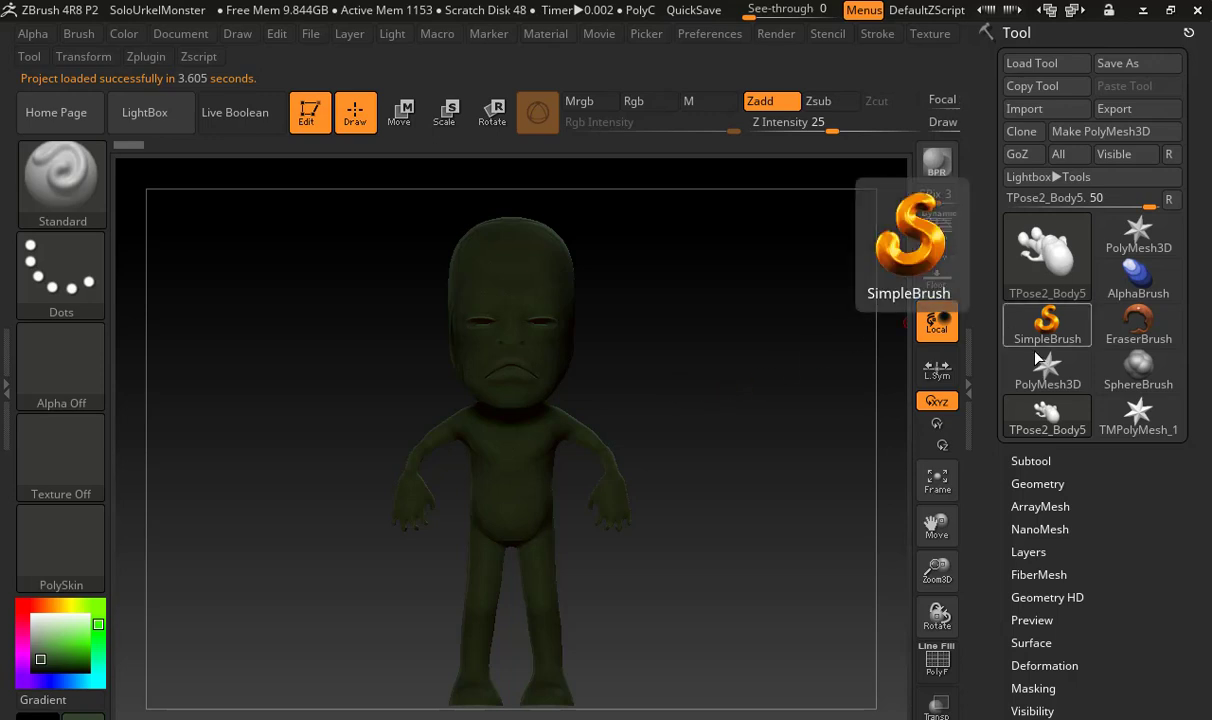
{"action": "mouse_move", "coordinate": [1033, 372]}
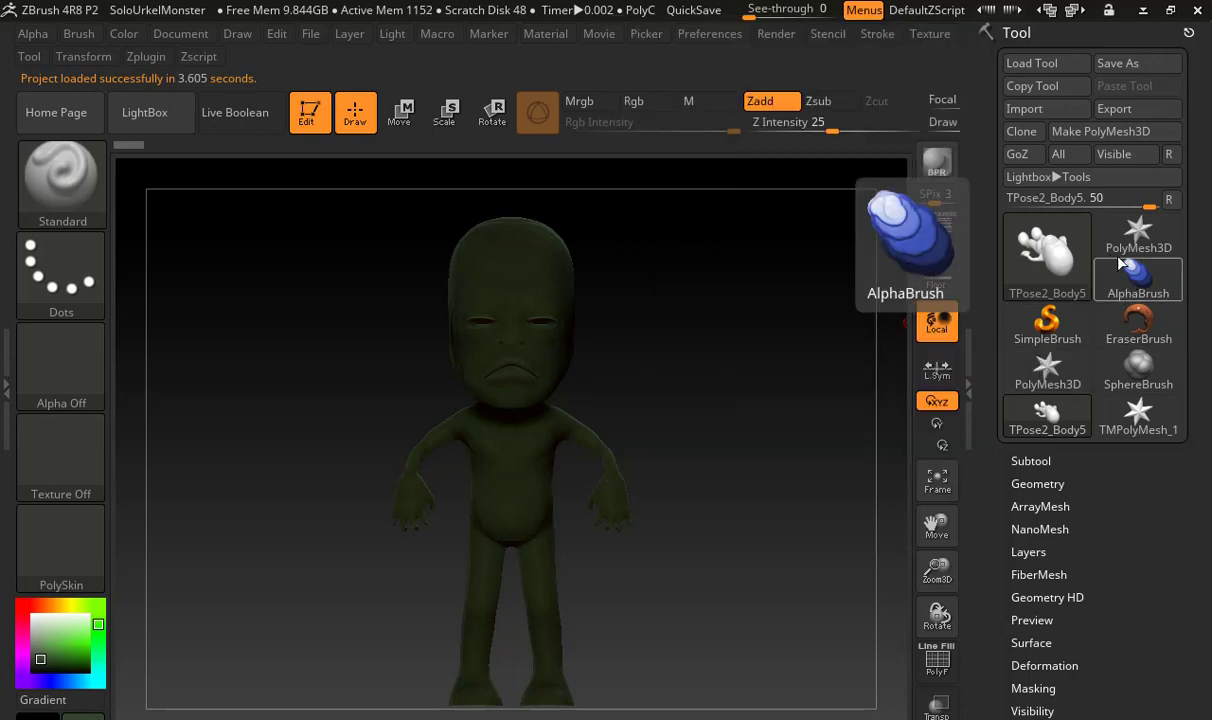
{"action": "left_click", "coordinate": [1136, 289]}
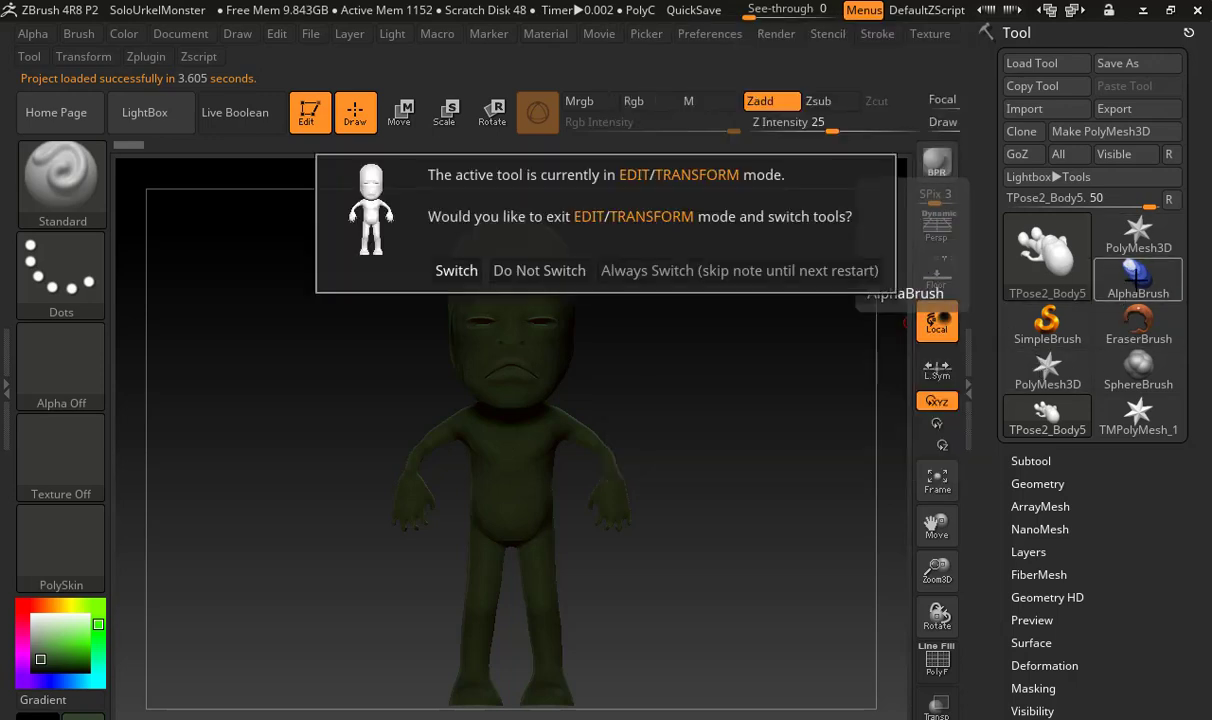
{"action": "left_click", "coordinate": [1005, 248]}
{"action": "left_click", "coordinate": [1066, 265]}
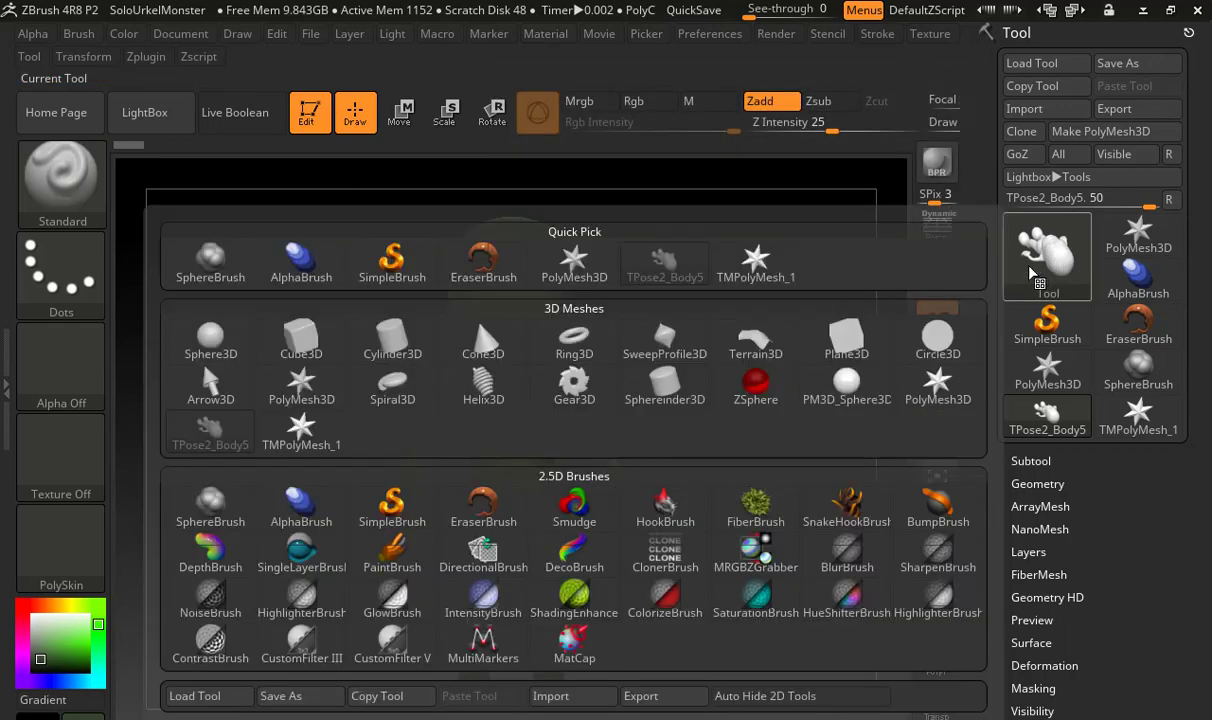
{"action": "left_click", "coordinate": [771, 379]}
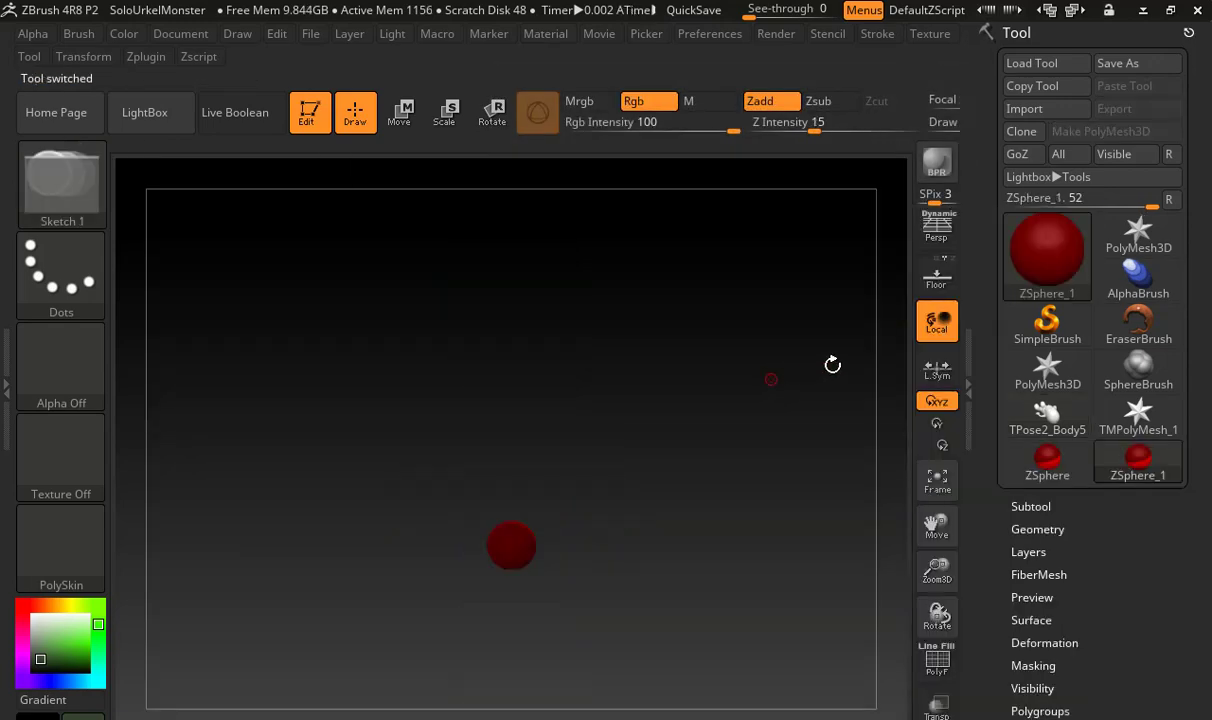
{"action": "left_click", "coordinate": [1045, 421]}
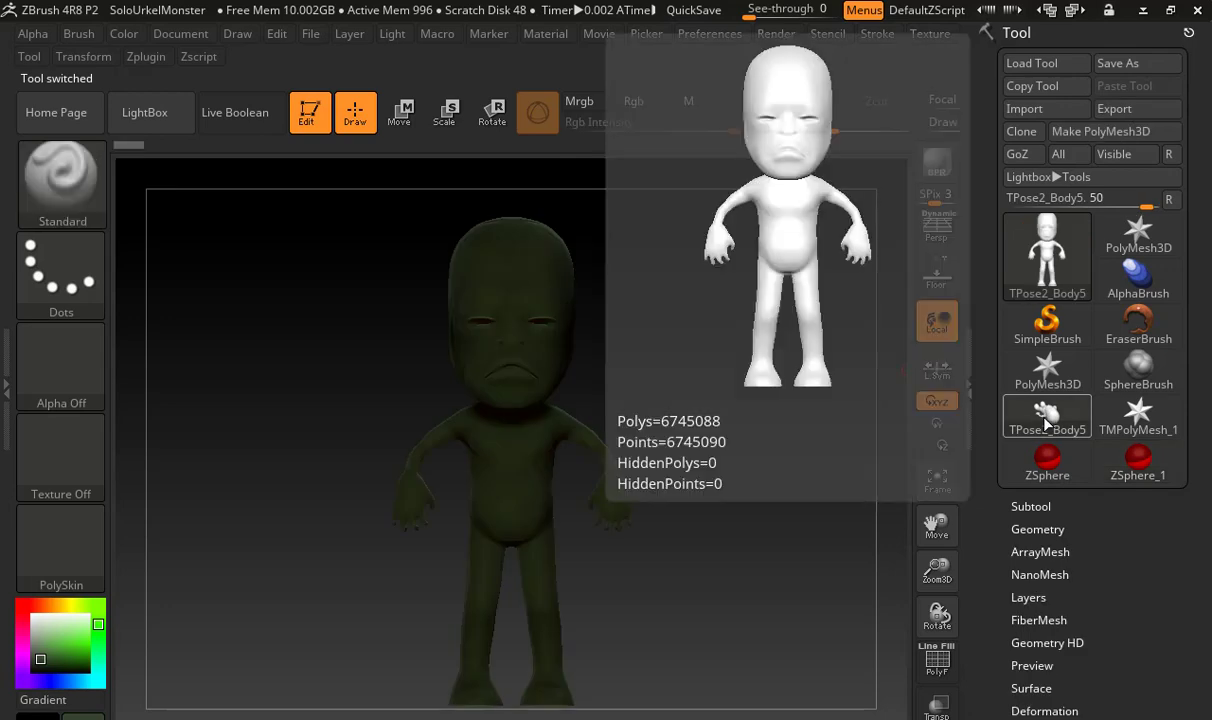
{"action": "left_click", "coordinate": [1138, 458]}
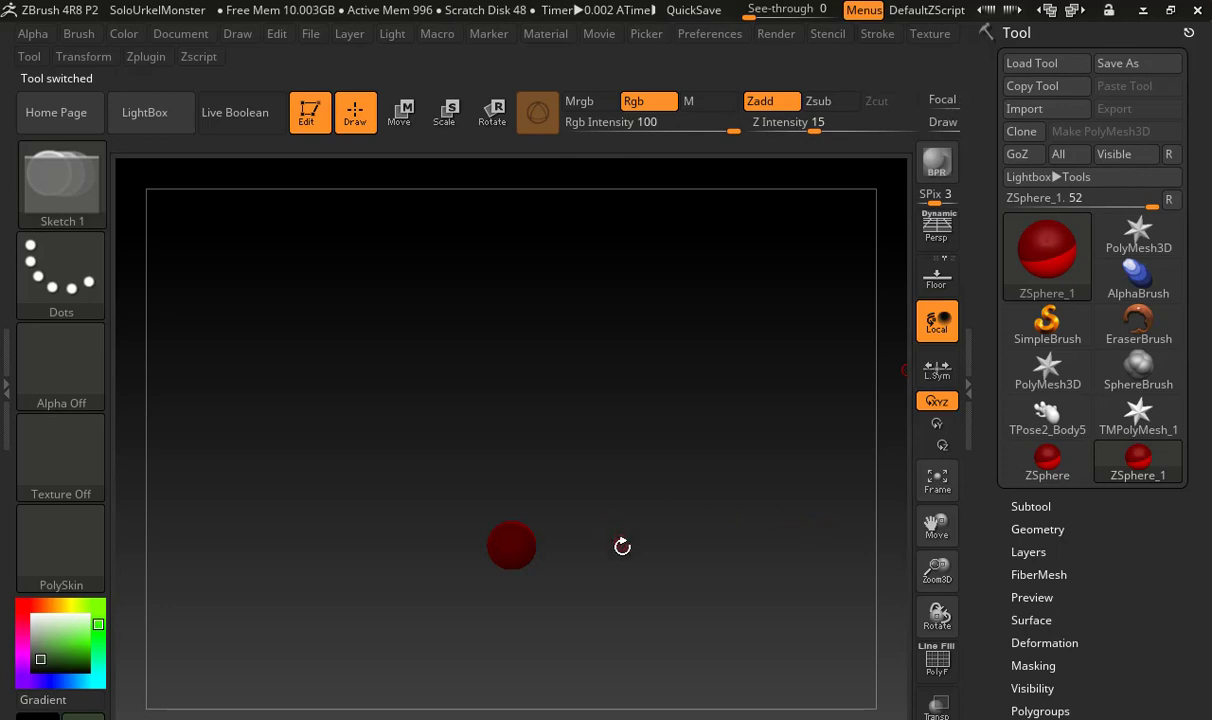
Frame the root ZSphere, add a child ZSphere to it, and move the child straight down to form a torso
{"action": "left_click_drag", "start_coordinate": [640, 561], "coordinate": [637, 476]}
{"action": "key", "text": "f"}
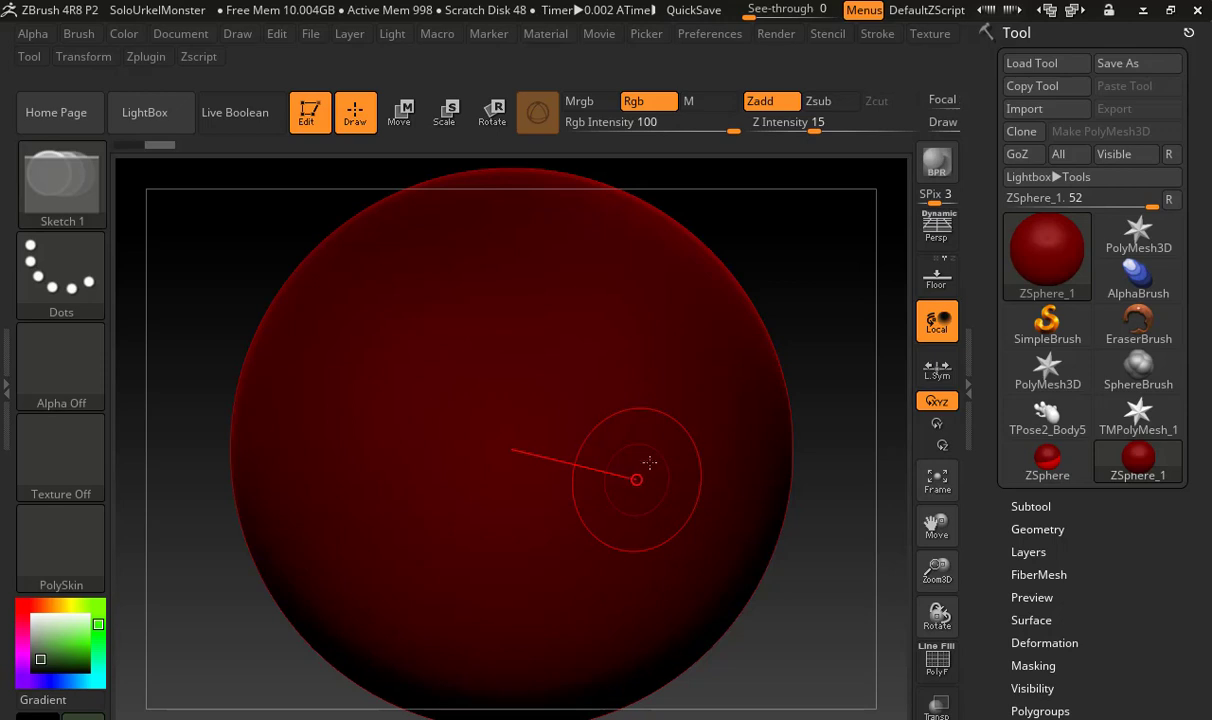
{"action": "left_click_drag", "start_coordinate": [833, 377], "coordinate": [574, 432], "text": "alt"}
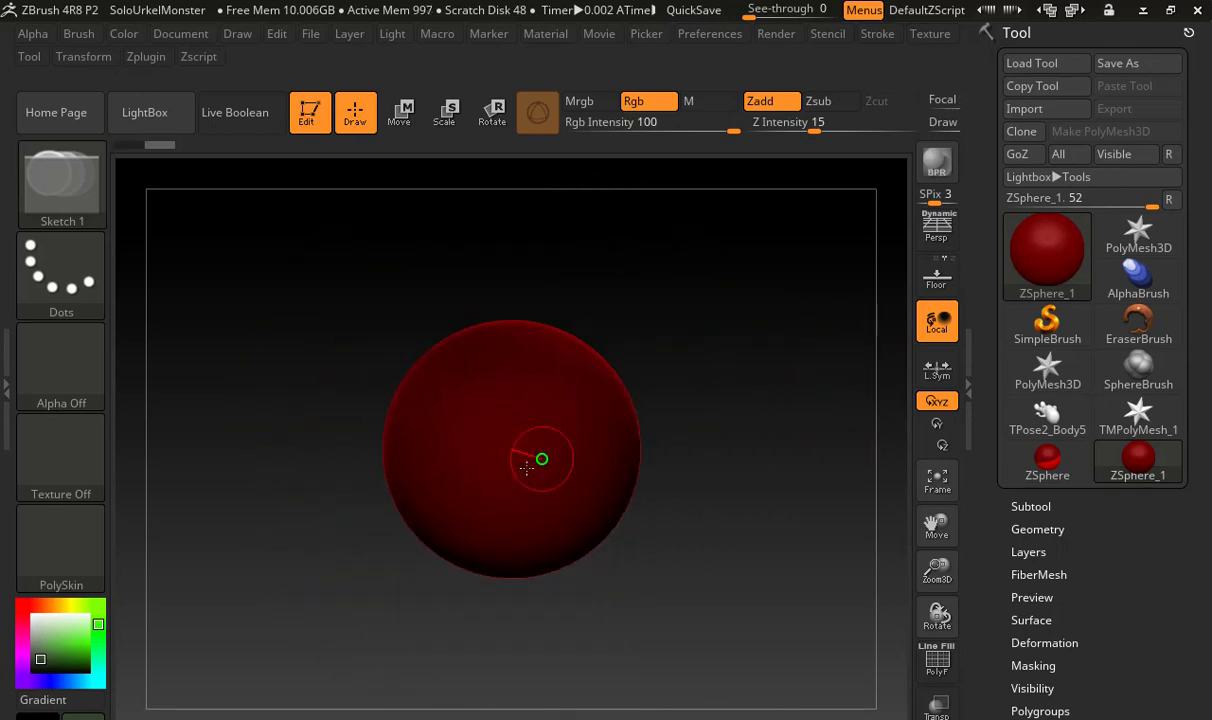
{"action": "mouse_move", "coordinate": [521, 462]}
{"action": "left_mouse_down"}
{"action": "mouse_move", "coordinate": [579, 503]}
{"action": "mouse_move", "coordinate": [732, 443]}
{"action": "mouse_move", "coordinate": [722, 555]}
{"action": "mouse_move", "coordinate": [644, 587]}
{"action": "mouse_move", "coordinate": [617, 570]}
{"action": "left_mouse_up"}
{"action": "key", "text": "w"}
{"action": "left_click_drag", "start_coordinate": [531, 546], "coordinate": [523, 622]}
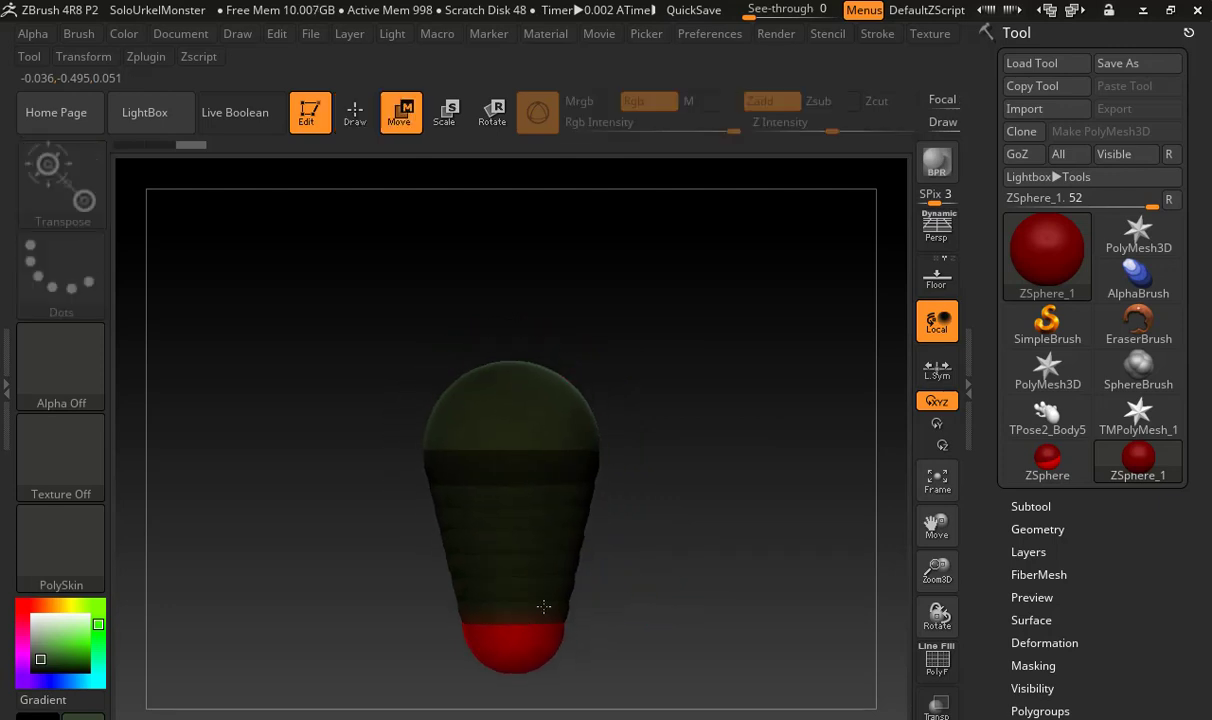
Scale the lower torso ZSphere up to about the upper one's size and lighten the model colour to a pale tone
{"action": "left_click_drag", "start_coordinate": [638, 573], "coordinate": [615, 527], "text": "alt"}
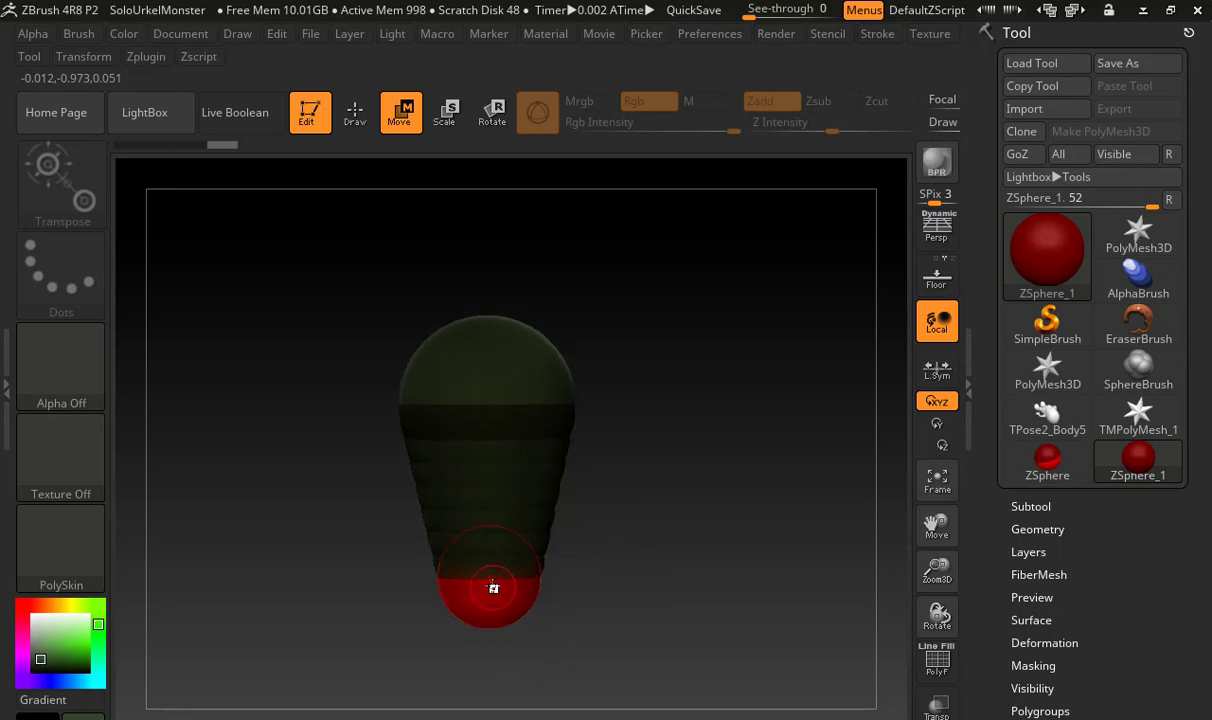
{"action": "key", "text": "e"}
{"action": "mouse_move", "coordinate": [490, 585]}
{"action": "left_mouse_down"}
{"action": "mouse_move", "coordinate": [549, 625]}
{"action": "mouse_move", "coordinate": [500, 576]}
{"action": "mouse_move", "coordinate": [500, 617]}
{"action": "left_mouse_up"}
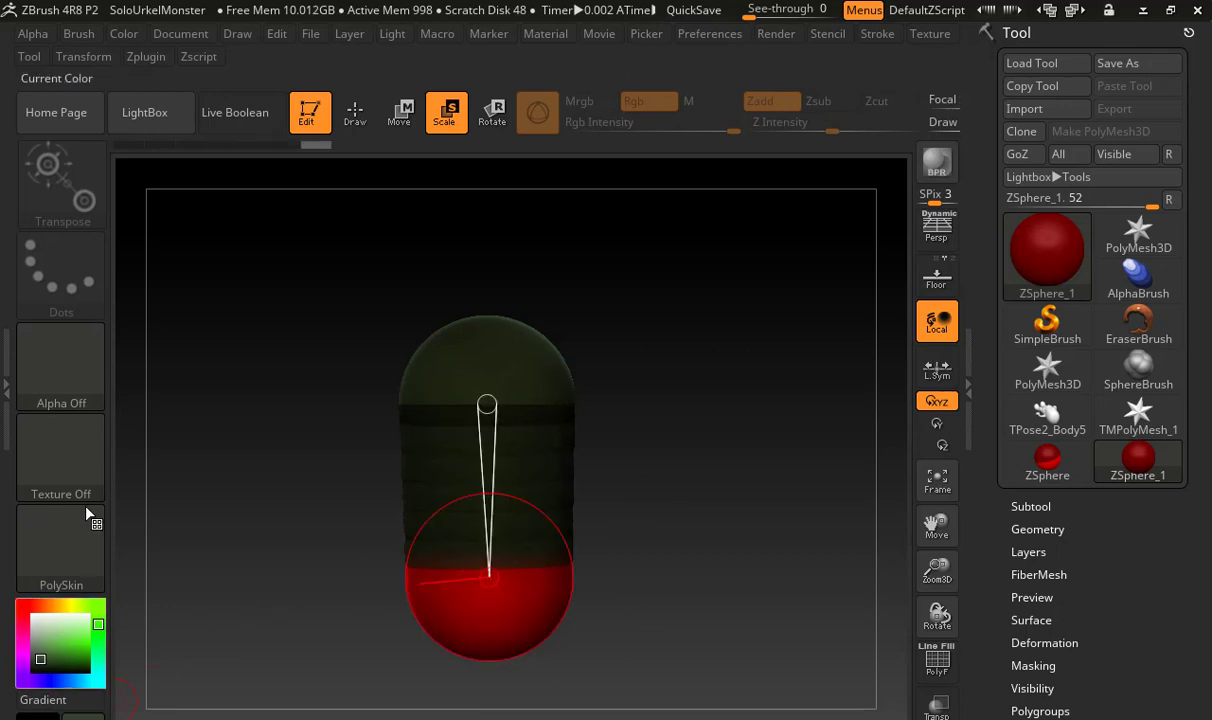
{"action": "left_click_drag", "start_coordinate": [85, 651], "coordinate": [85, 617]}
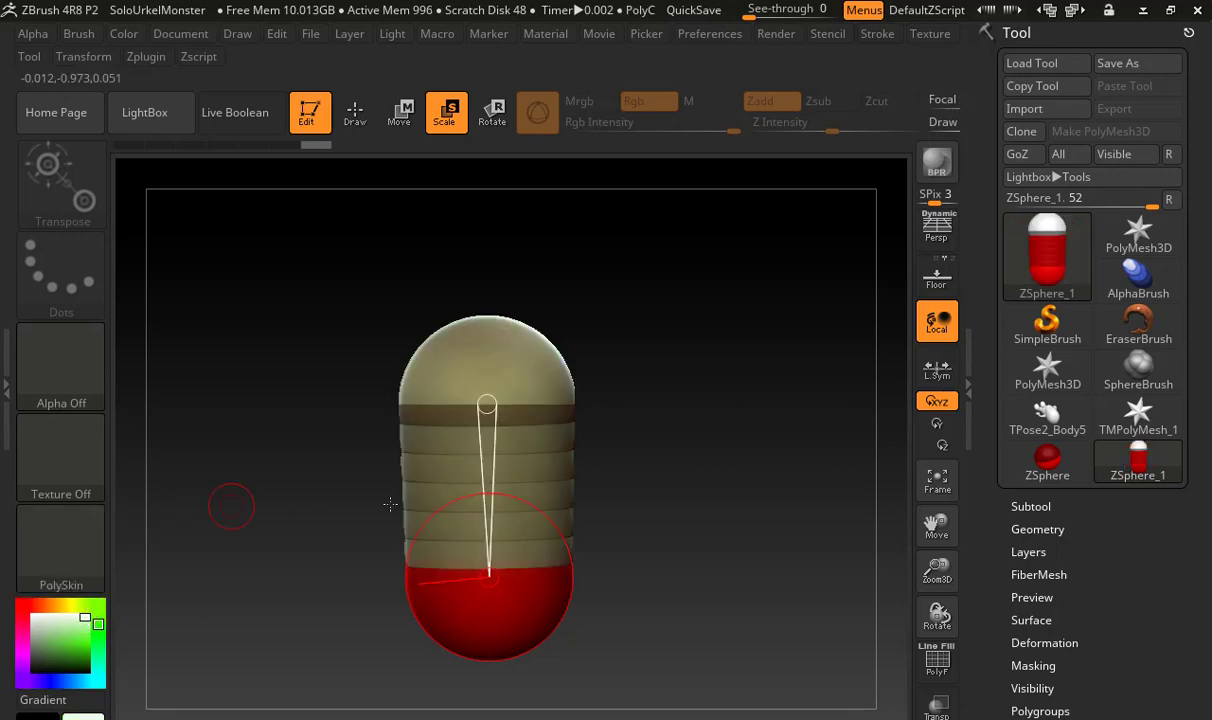
Draw a small ZSphere on the lower right side of the torso and pull it outward and down into a first leg
{"action": "left_click_drag", "start_coordinate": [626, 497], "coordinate": [641, 417], "text": "alt"}
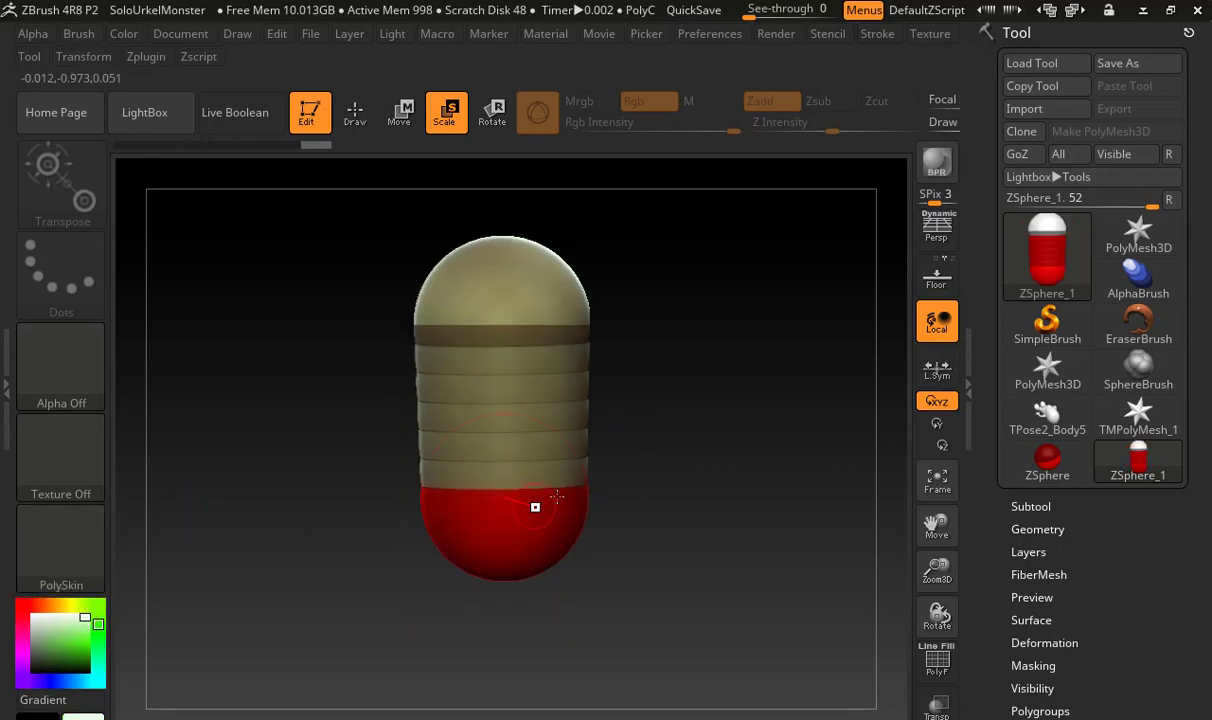
{"action": "key", "text": "t"}
{"action": "key", "text": "t"}
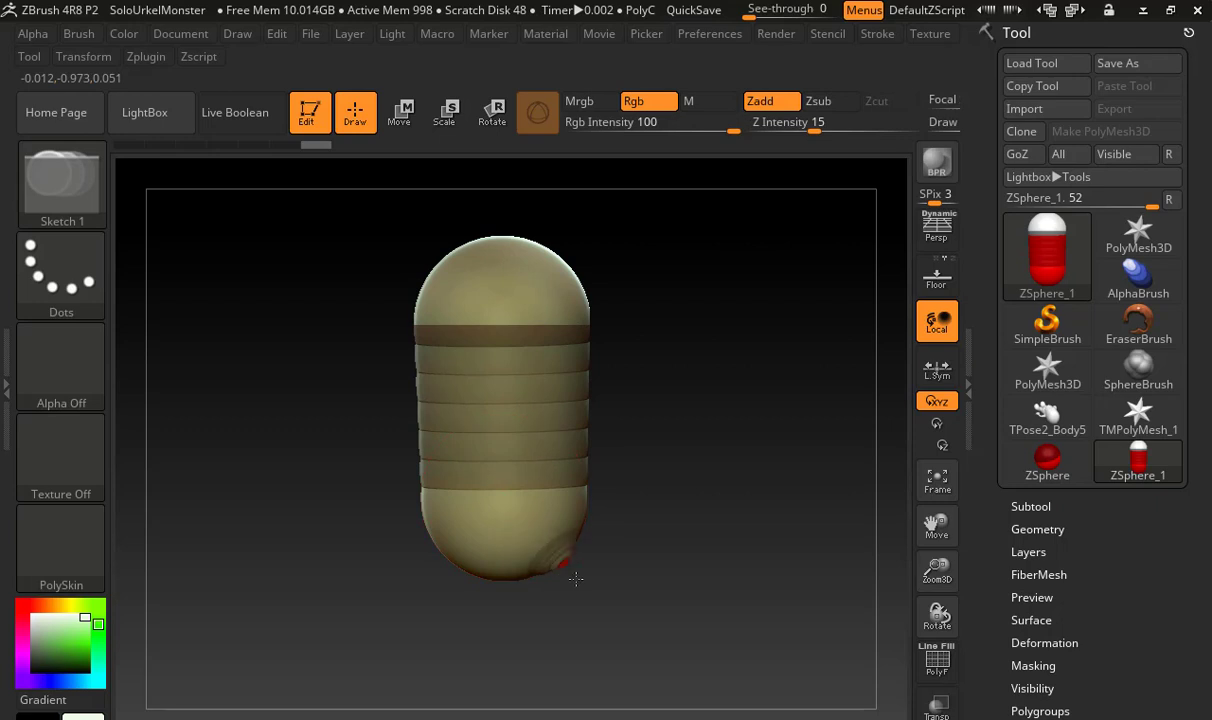
{"action": "left_click_drag", "start_coordinate": [575, 578], "coordinate": [622, 628]}
{"action": "key", "text": "w"}
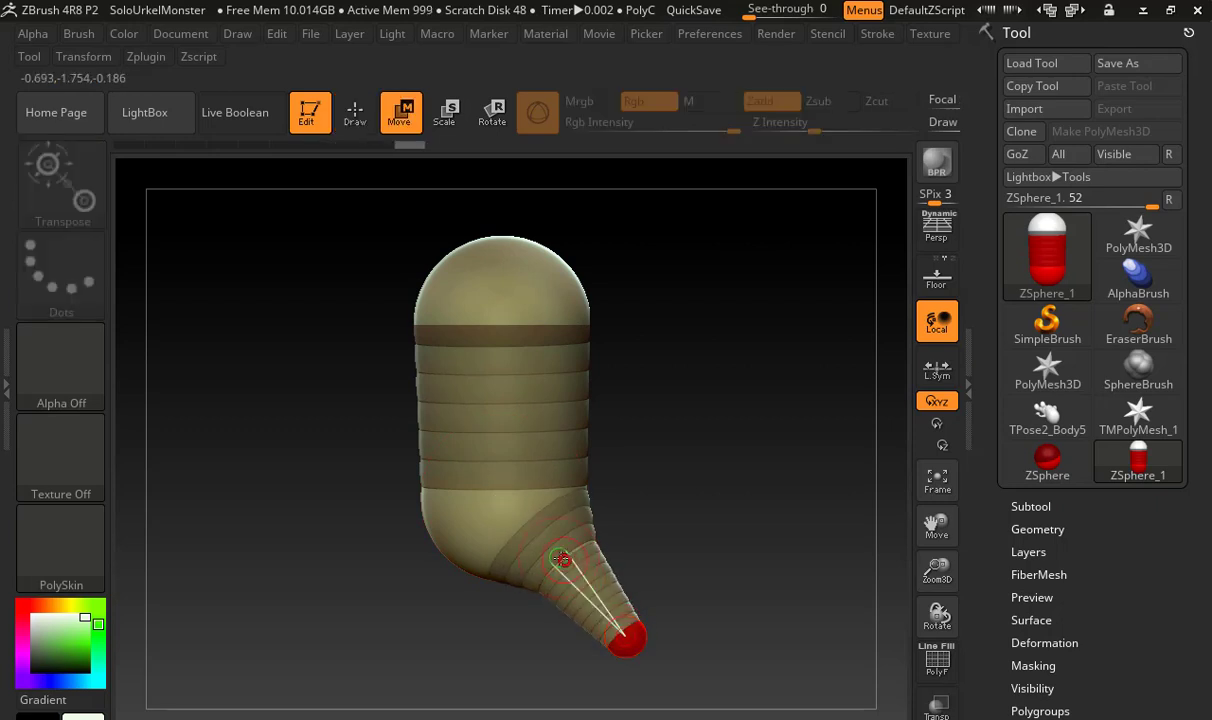
{"action": "left_click_drag", "start_coordinate": [561, 558], "coordinate": [571, 555]}
Shrink and reposition the first leg's hip ZSphere, and move the leg's end ZSphere further down to straighten the leg
{"action": "left_click_drag", "start_coordinate": [638, 526], "coordinate": [577, 498], "text": "alt"}
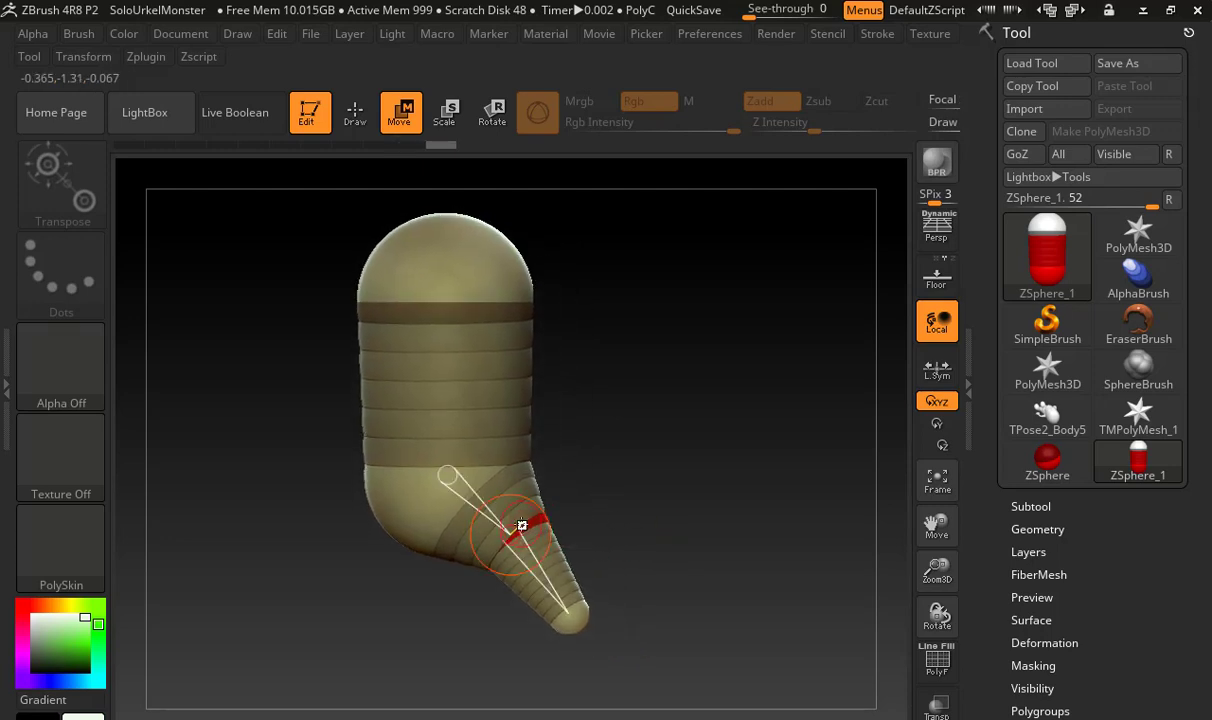
{"action": "key", "text": "r"}
{"action": "key", "text": "e"}
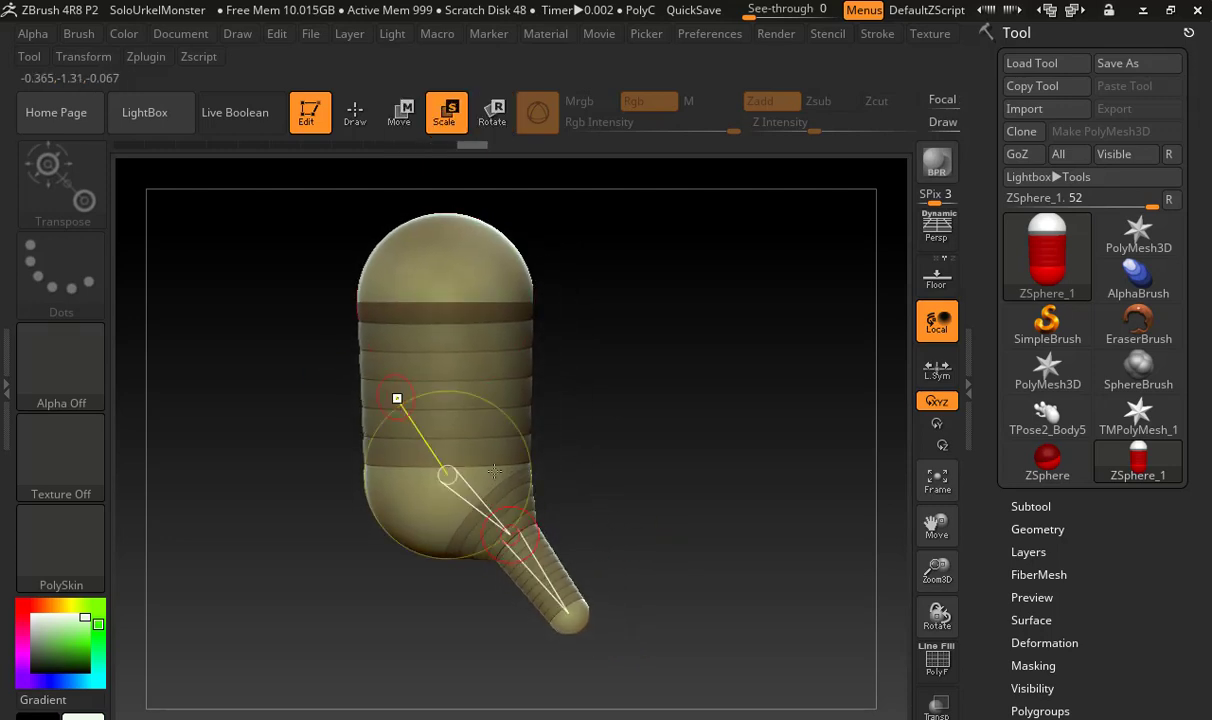
{"action": "key", "text": "w"}
{"action": "left_click_drag", "start_coordinate": [525, 531], "coordinate": [517, 546]}
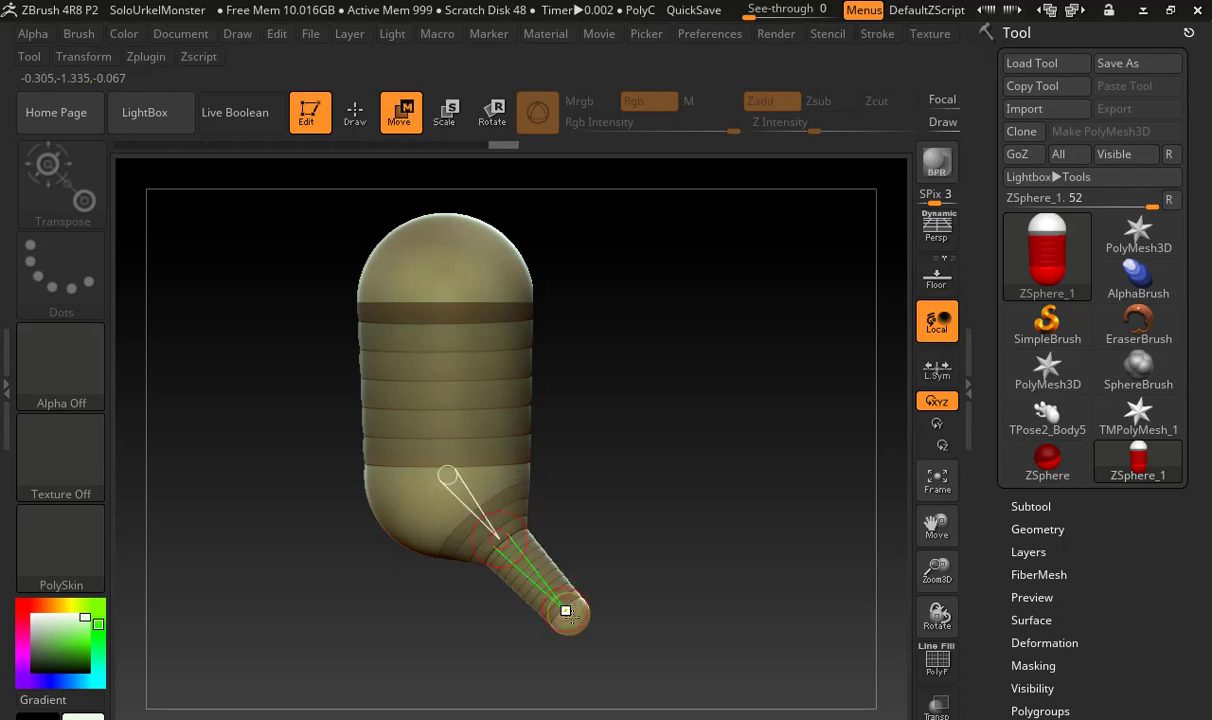
{"action": "left_click_drag", "start_coordinate": [568, 612], "coordinate": [528, 710]}
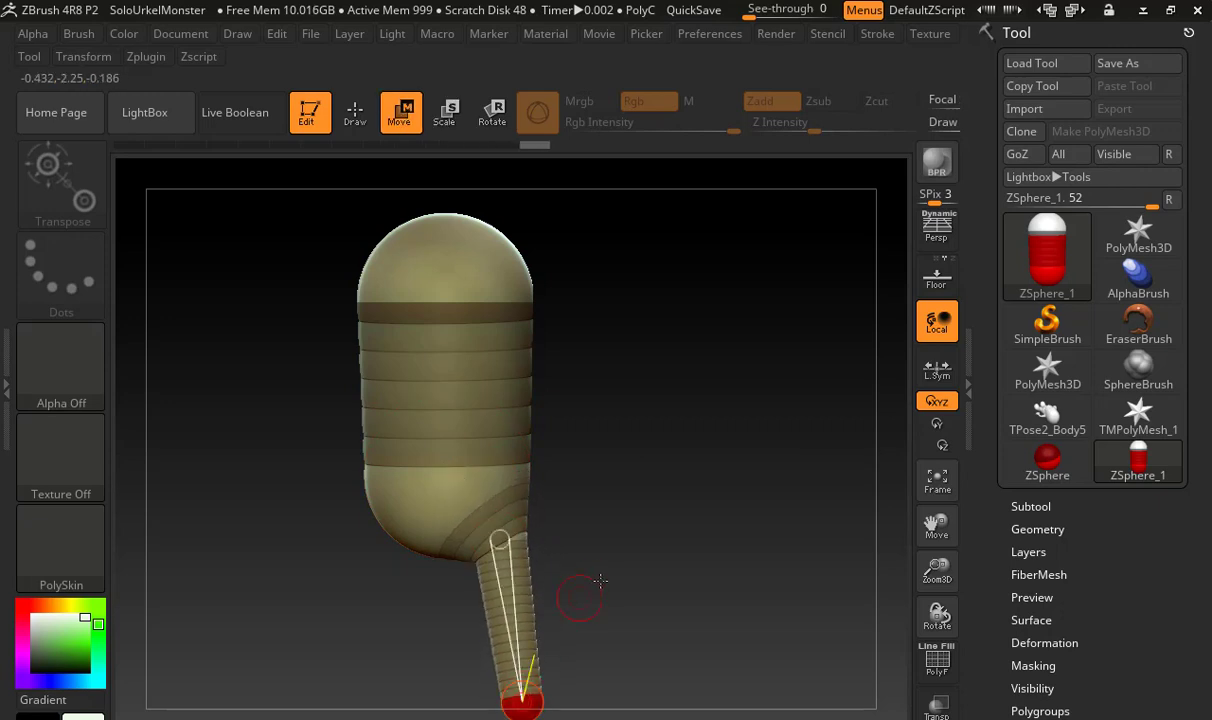
Add a hip ZSphere with a child under the torso beside the first leg, and pull the child down into a second leg
{"action": "left_click_drag", "start_coordinate": [581, 590], "coordinate": [596, 578], "text": "alt"}
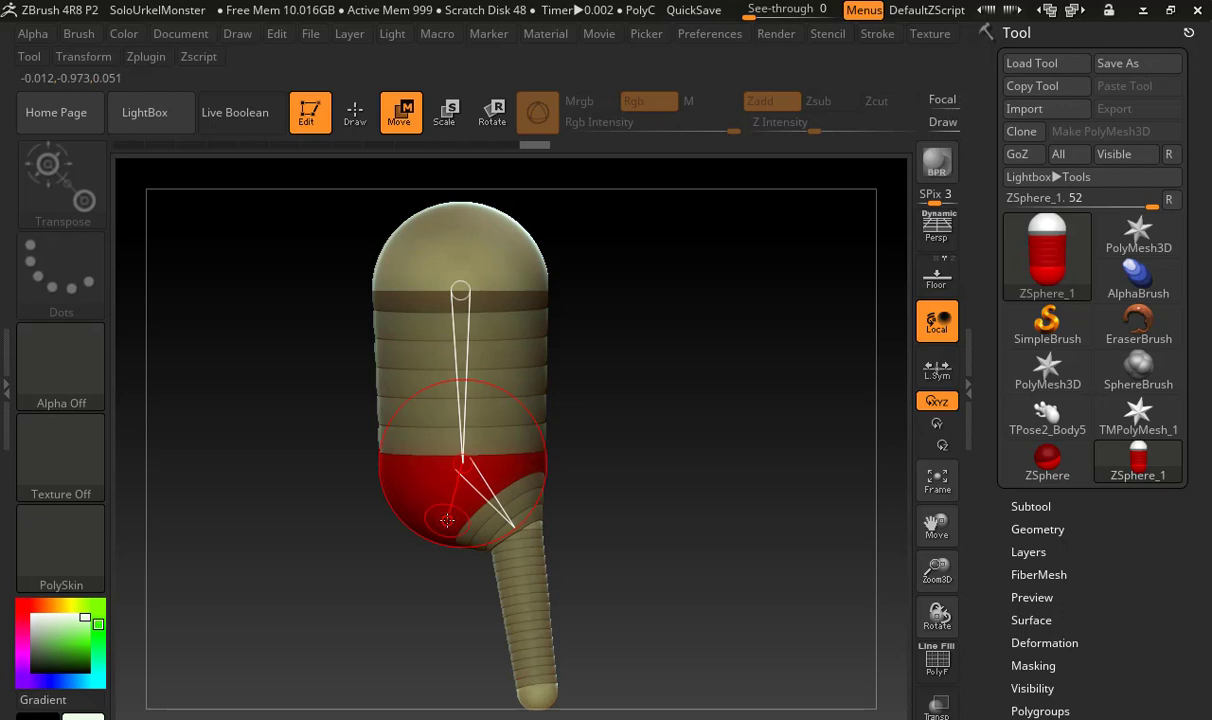
{"action": "key", "text": "q"}
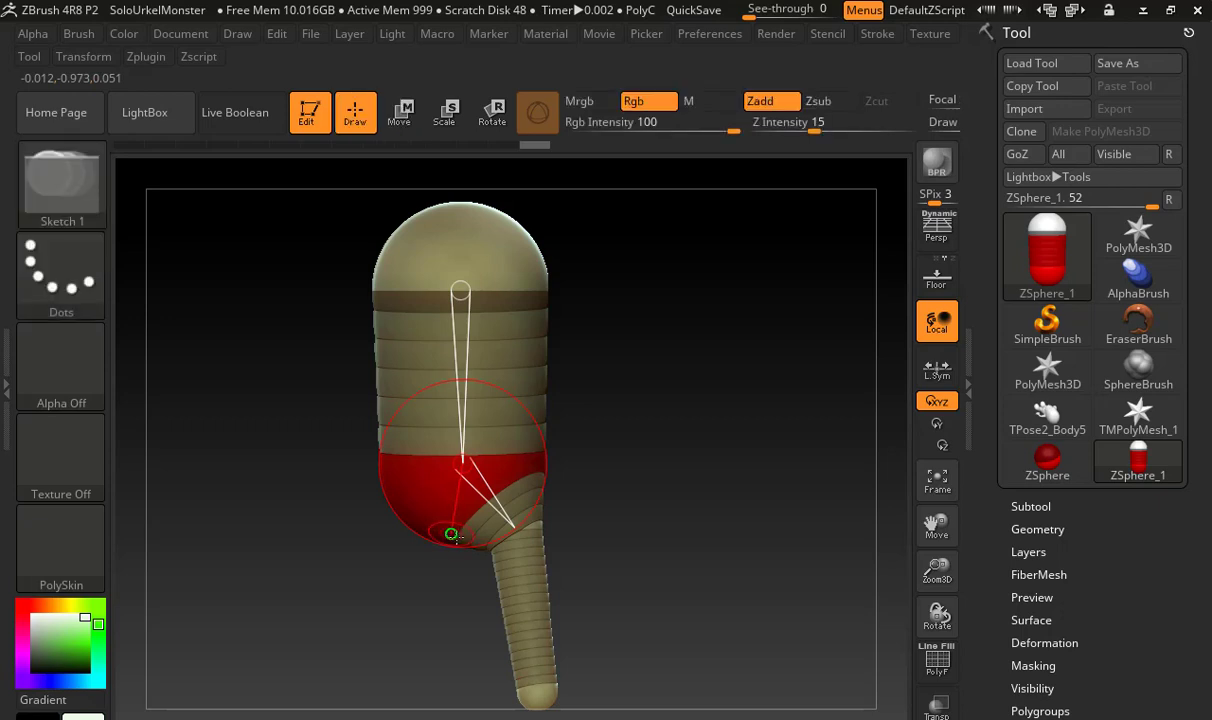
{"action": "left_click_drag", "start_coordinate": [460, 541], "coordinate": [468, 536]}
{"action": "key", "text": "w"}
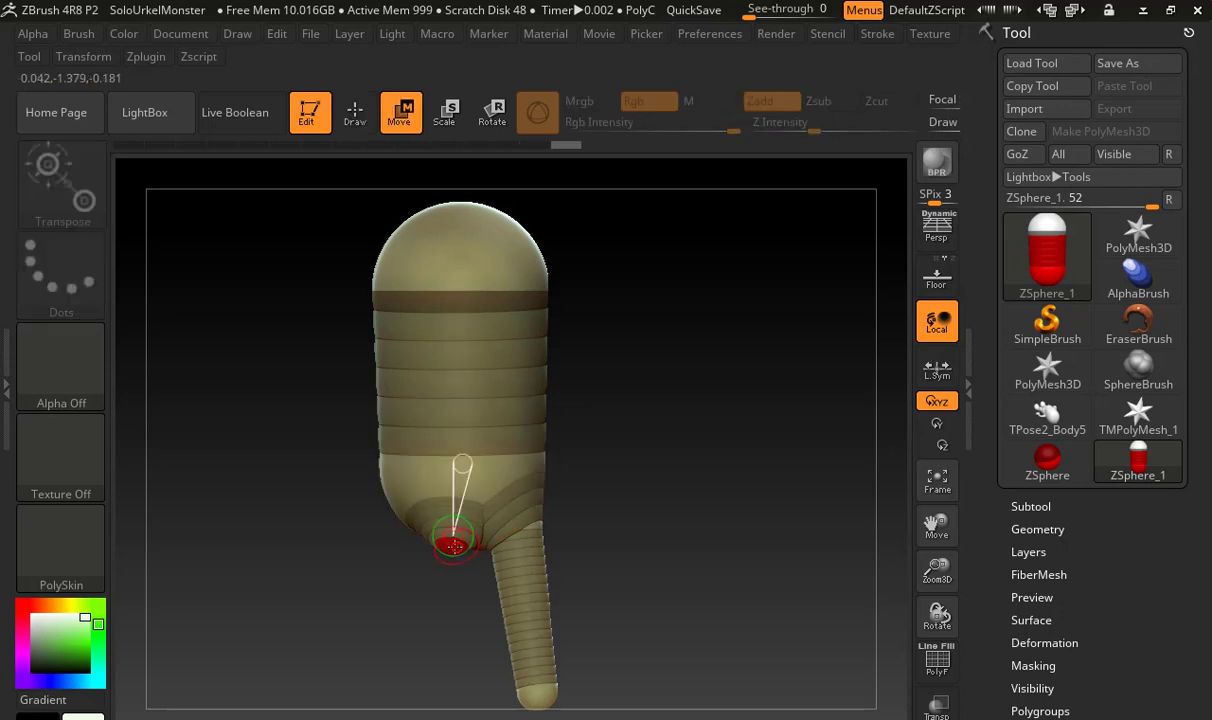
{"action": "key", "text": "q"}
{"action": "key", "text": "w"}
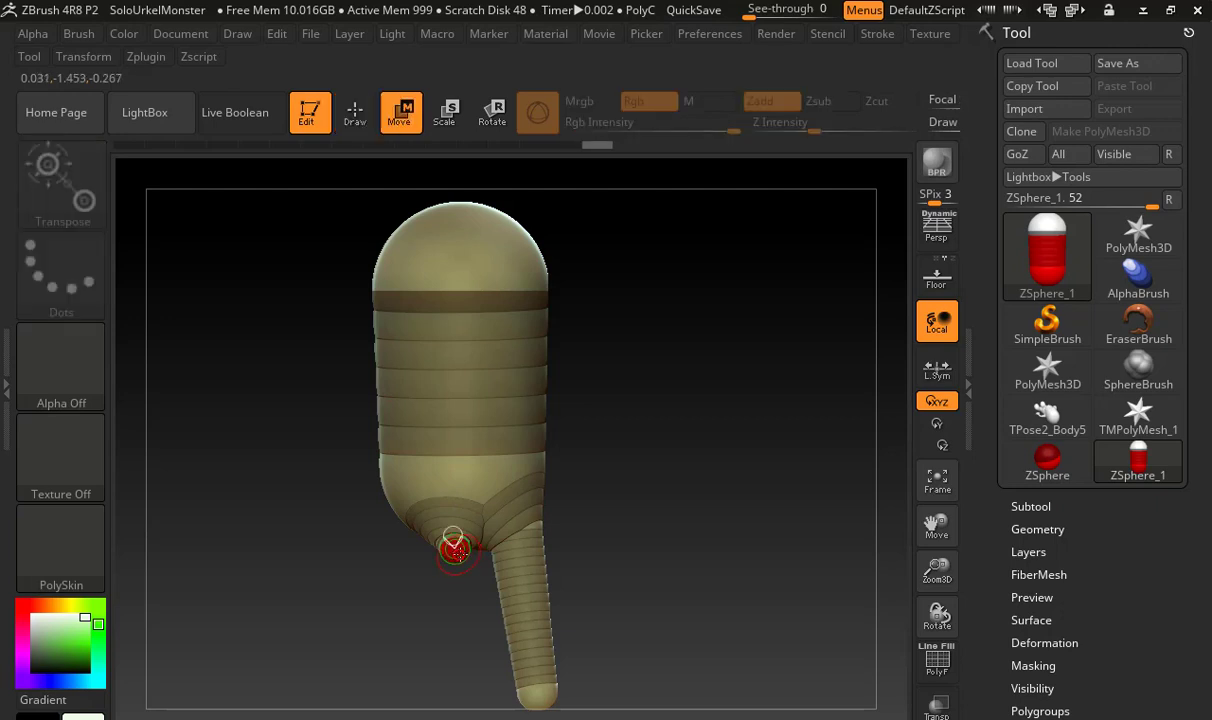
{"action": "left_click_drag", "start_coordinate": [456, 552], "coordinate": [468, 685]}
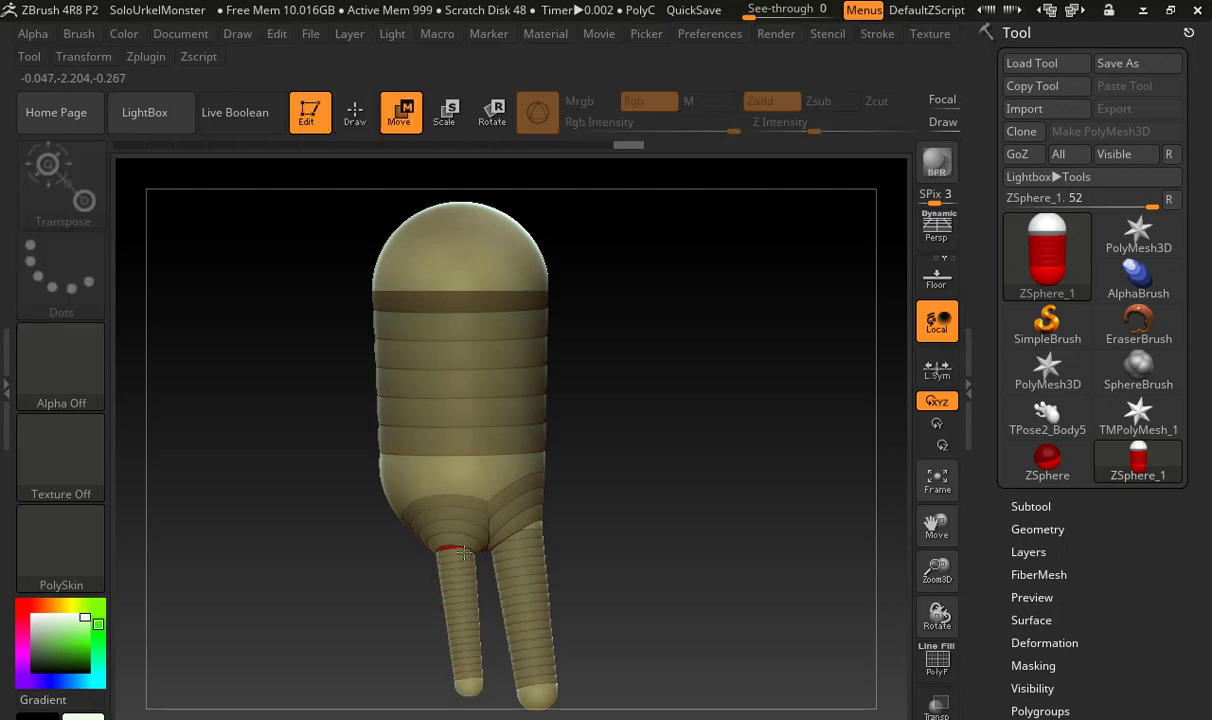
Scale up the end ZSphere of the second leg to thicken its lower part
{"action": "key", "text": "e"}
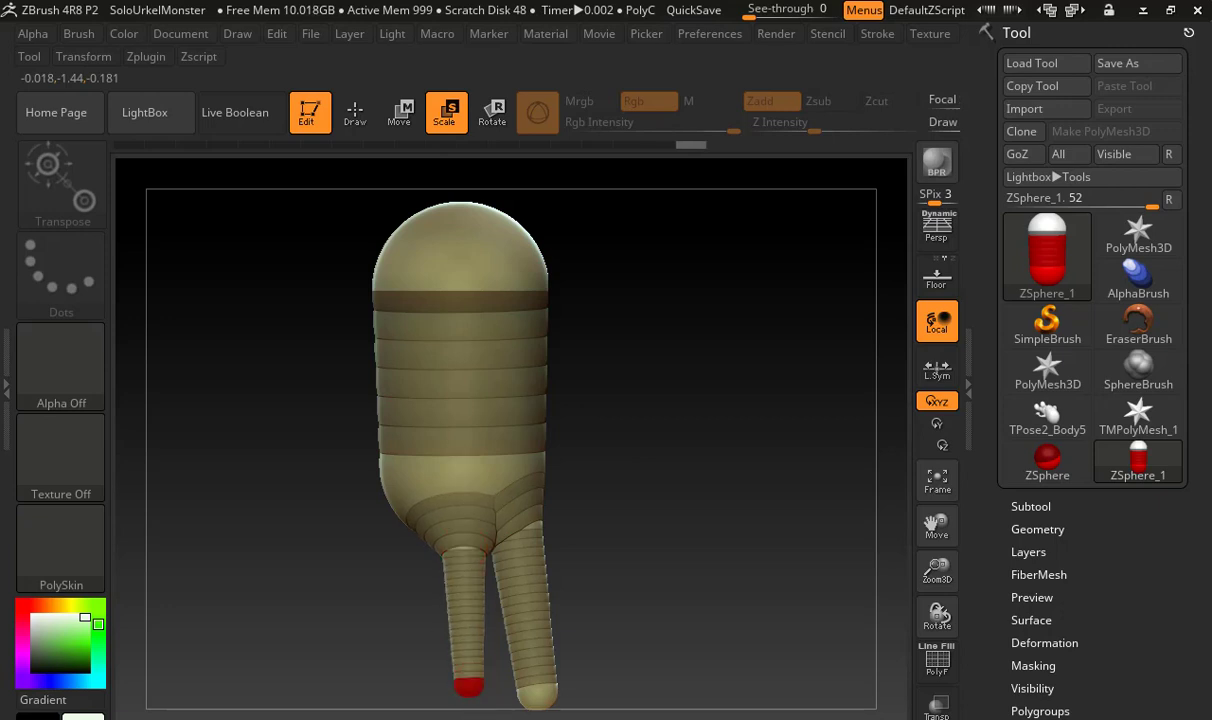
{"action": "left_click_drag", "start_coordinate": [565, 605], "coordinate": [575, 539], "text": "alt"}
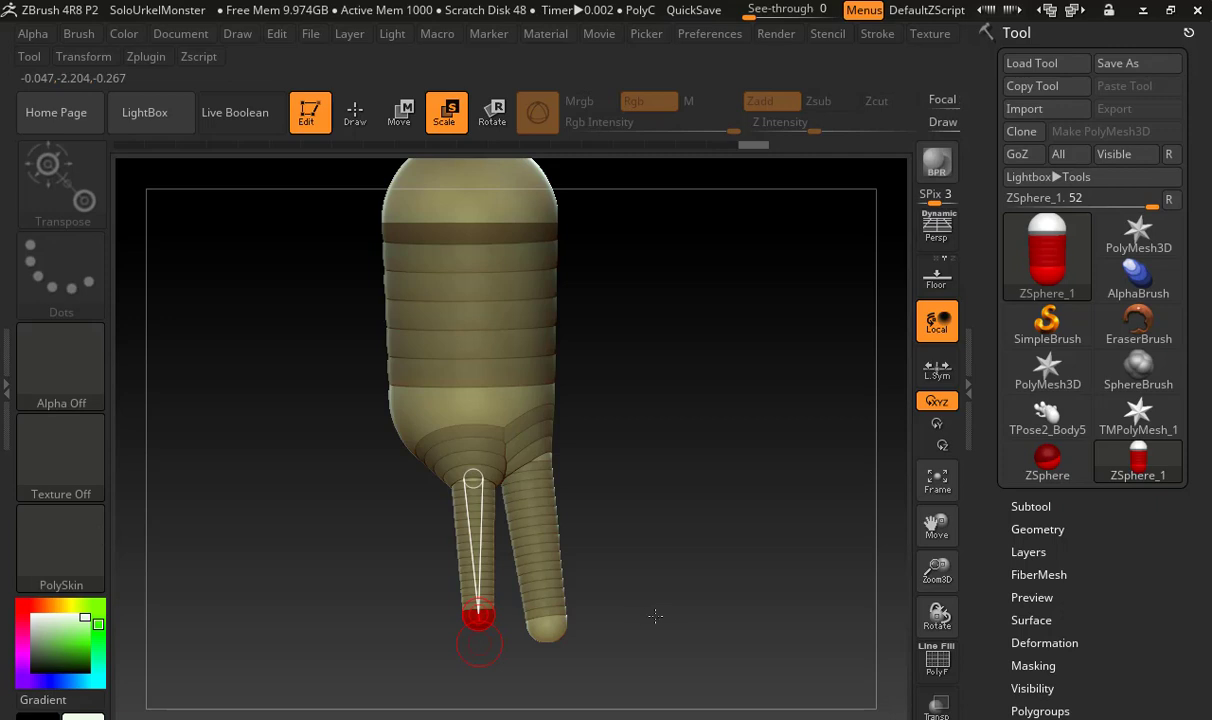
{"action": "mouse_move", "coordinate": [478, 618]}
{"action": "left_mouse_down"}
{"action": "mouse_move", "coordinate": [484, 684]}
{"action": "mouse_move", "coordinate": [471, 666]}
{"action": "mouse_move", "coordinate": [463, 712]}
{"action": "left_mouse_up"}
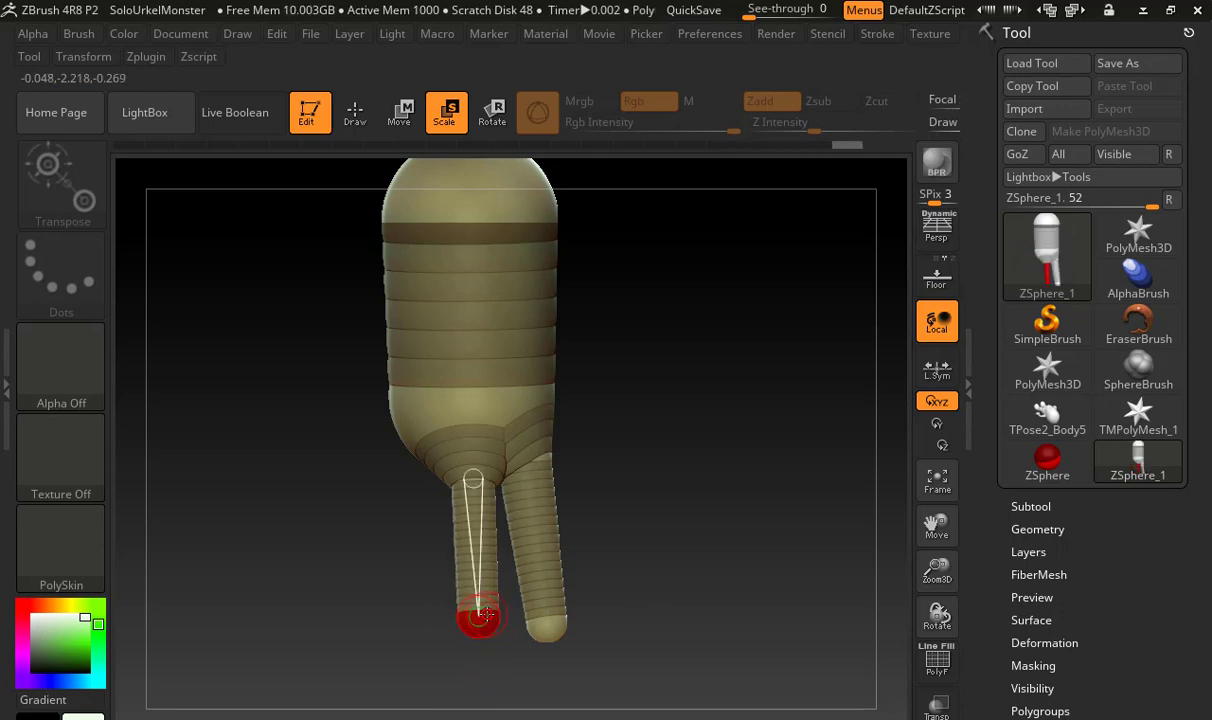
Add a ZSphere with a child on the free lower side of the palm and pull the child down into a third finger
{"action": "key", "text": "q"}
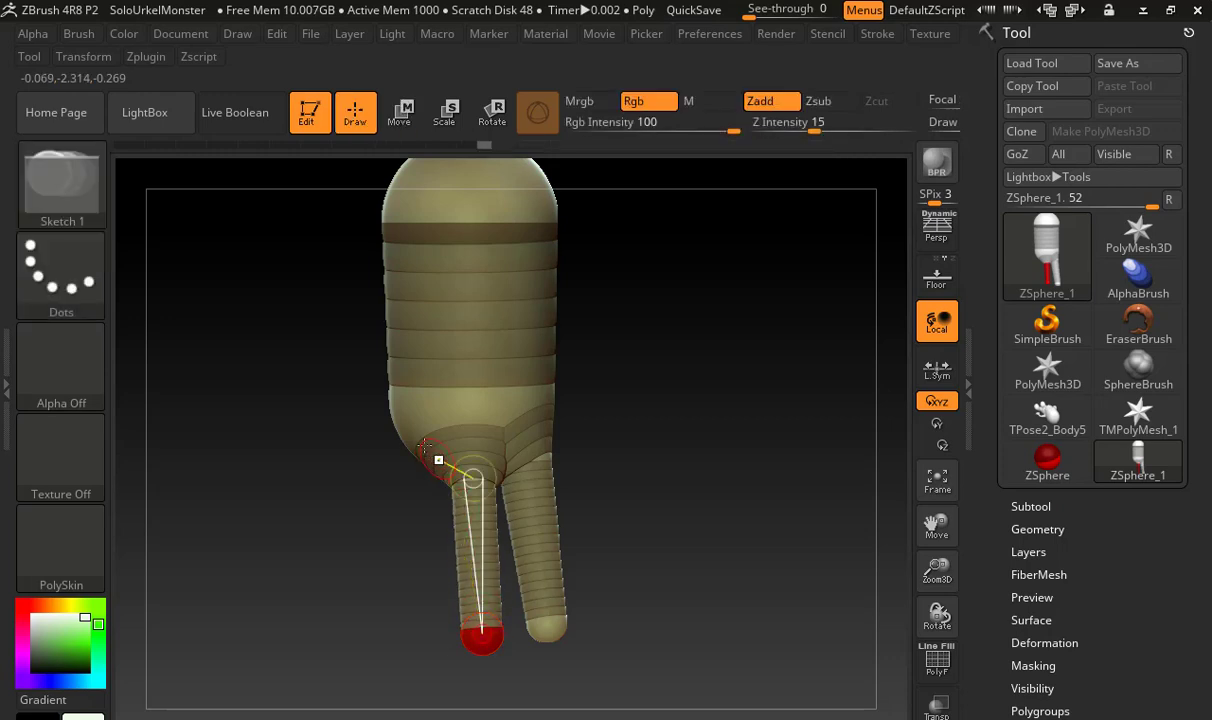
{"action": "mouse_move", "coordinate": [425, 446]}
{"action": "left_mouse_down"}
{"action": "mouse_move", "coordinate": [414, 449]}
{"action": "mouse_move", "coordinate": [428, 447]}
{"action": "left_mouse_up"}
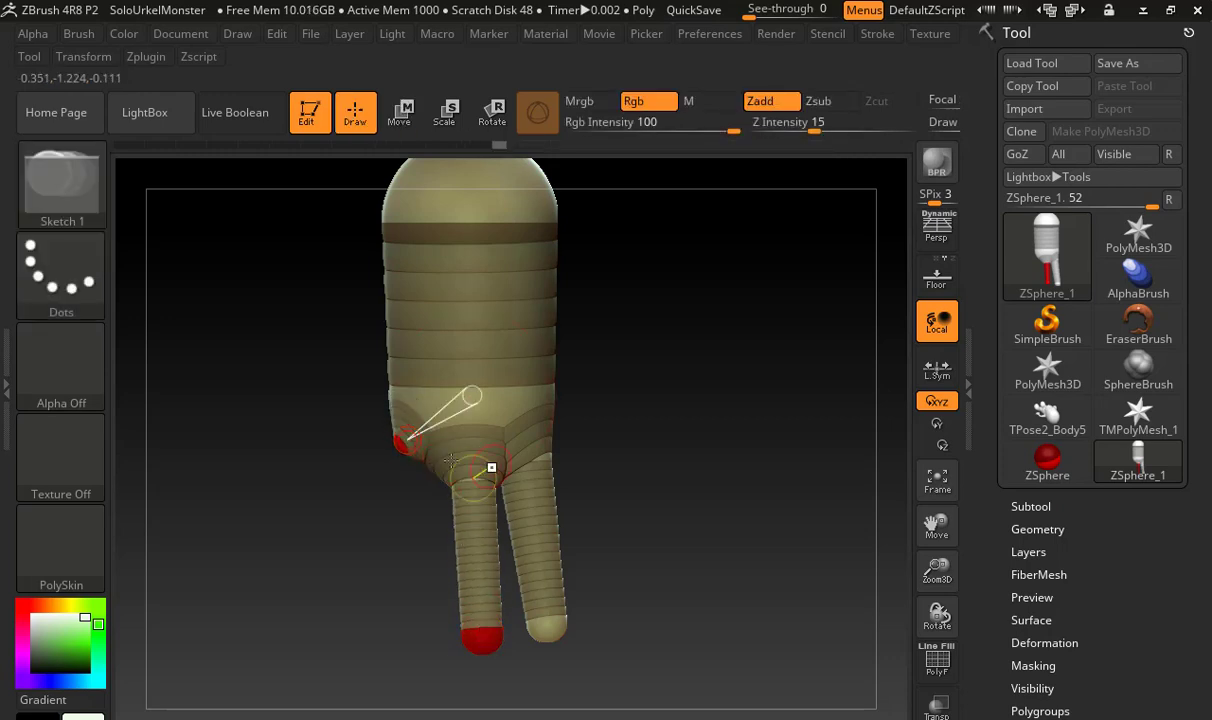
{"action": "key", "text": "w"}
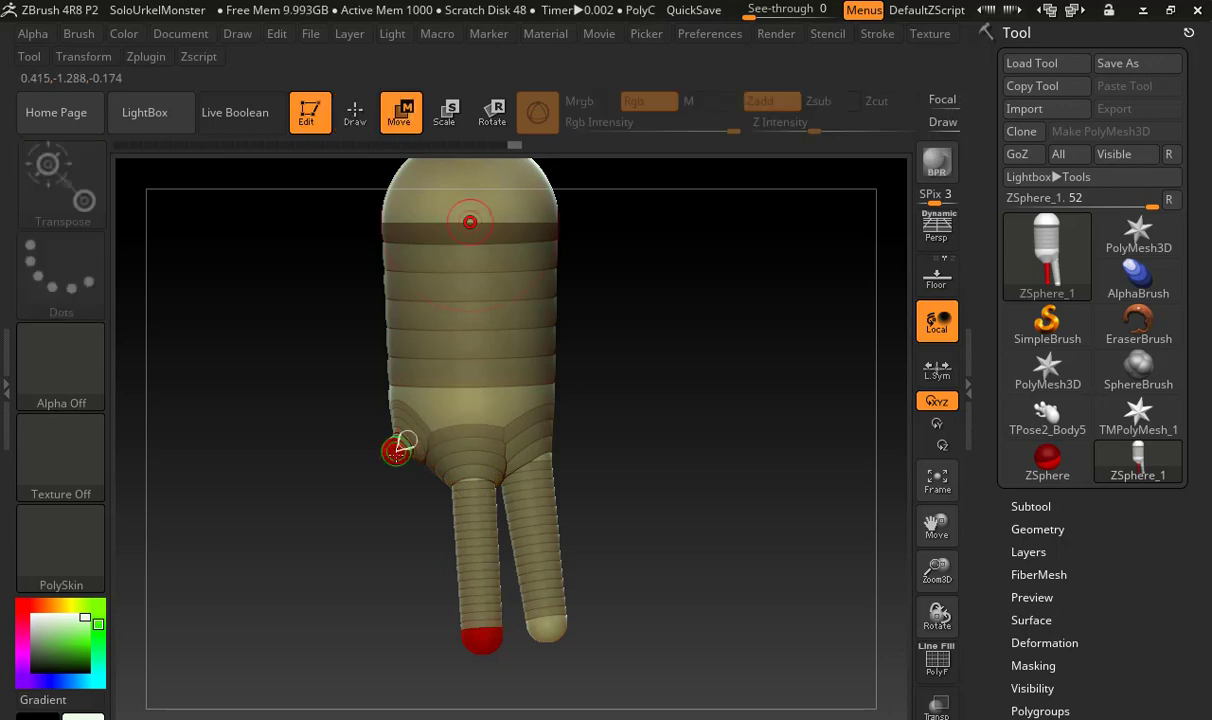
{"action": "mouse_move", "coordinate": [404, 440]}
{"action": "left_mouse_down"}
{"action": "mouse_move", "coordinate": [407, 645]}
{"action": "mouse_move", "coordinate": [400, 622]}
{"action": "mouse_move", "coordinate": [425, 538]}
{"action": "mouse_move", "coordinate": [417, 468]}
{"action": "left_mouse_up"}
Scale up the base ZSphere of the third finger and shift it slightly inward toward the middle finger
{"action": "key", "text": "e"}
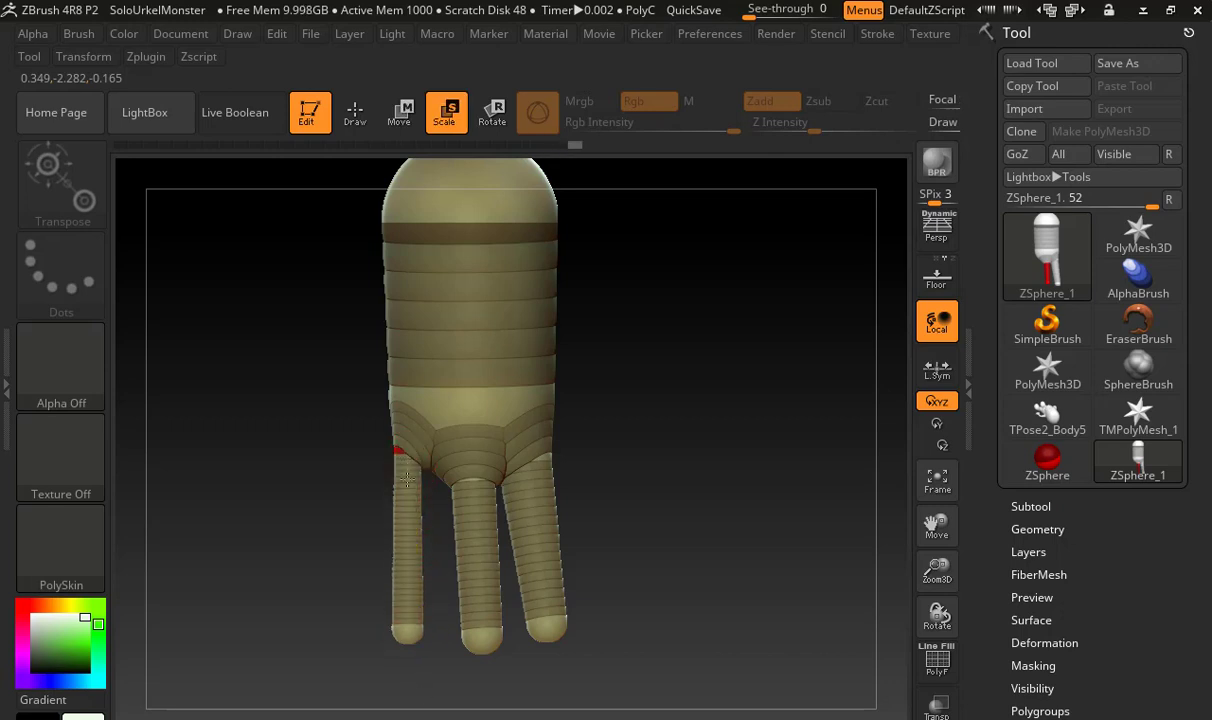
{"action": "left_click_drag", "start_coordinate": [409, 528], "coordinate": [415, 502]}
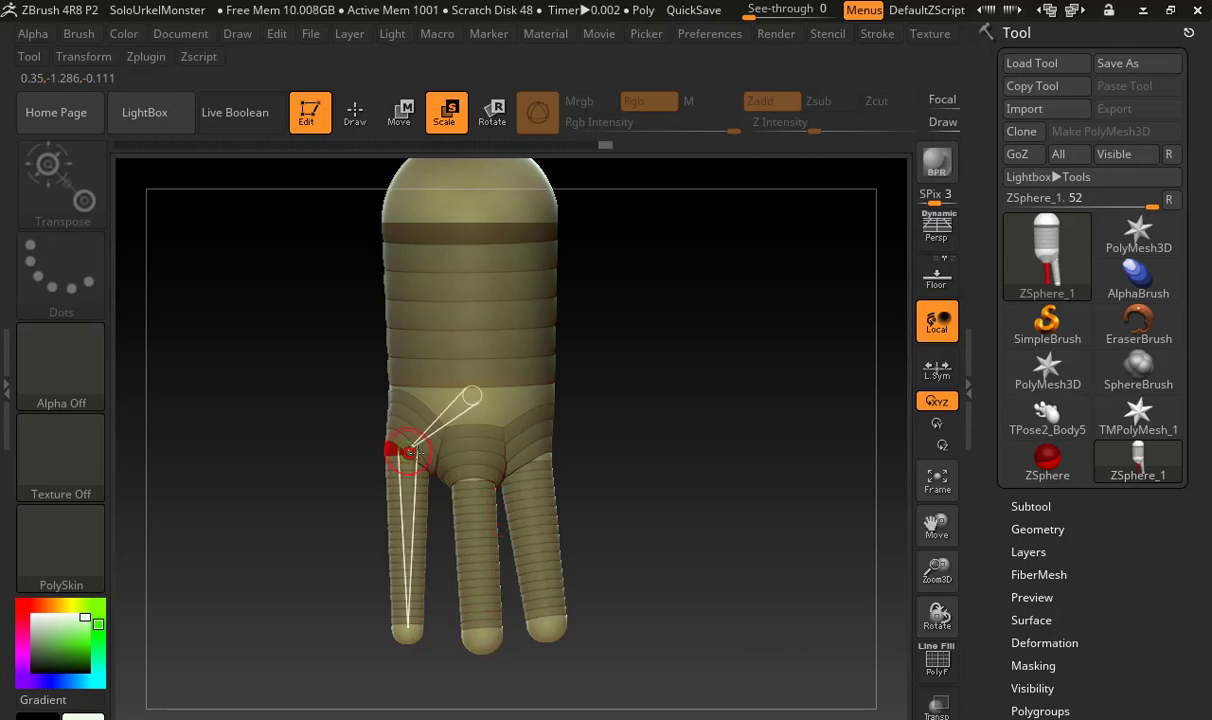
{"action": "key", "text": "w"}
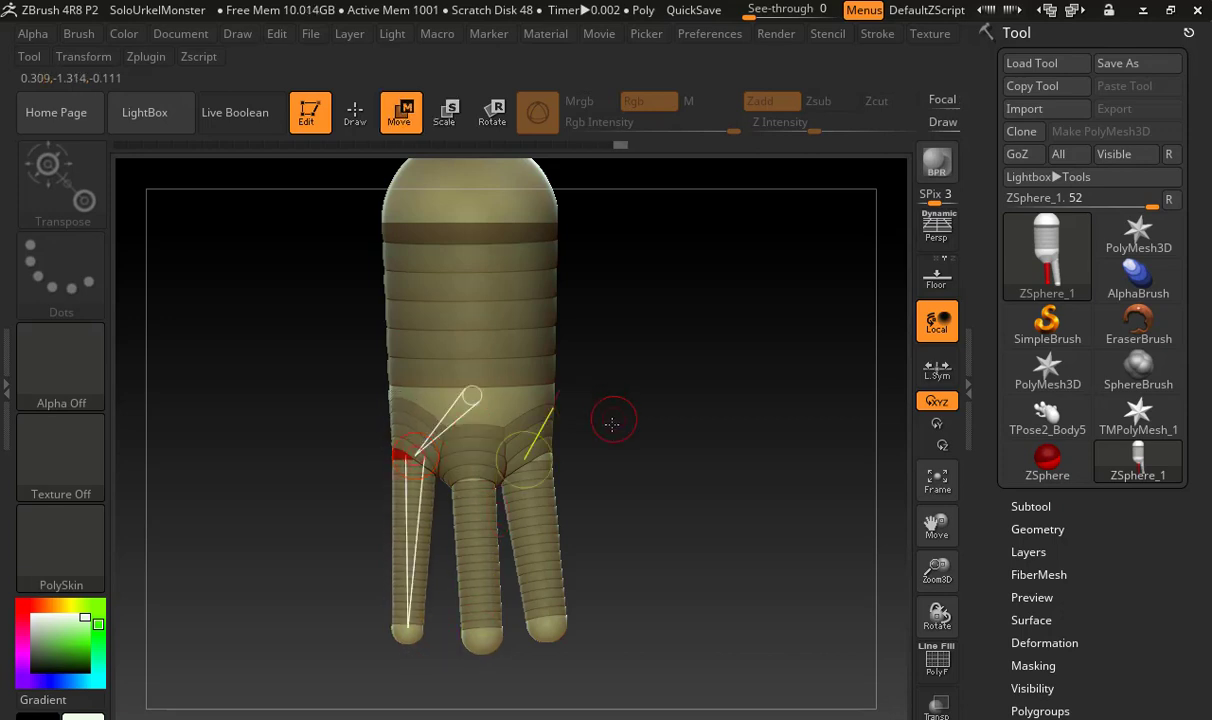
Draw a ZSphere with a child on the side of the palm above the fingers and pull it outward and down into a thumb
{"action": "left_click_drag", "start_coordinate": [614, 422], "coordinate": [528, 411]}
{"action": "key", "text": "q"}
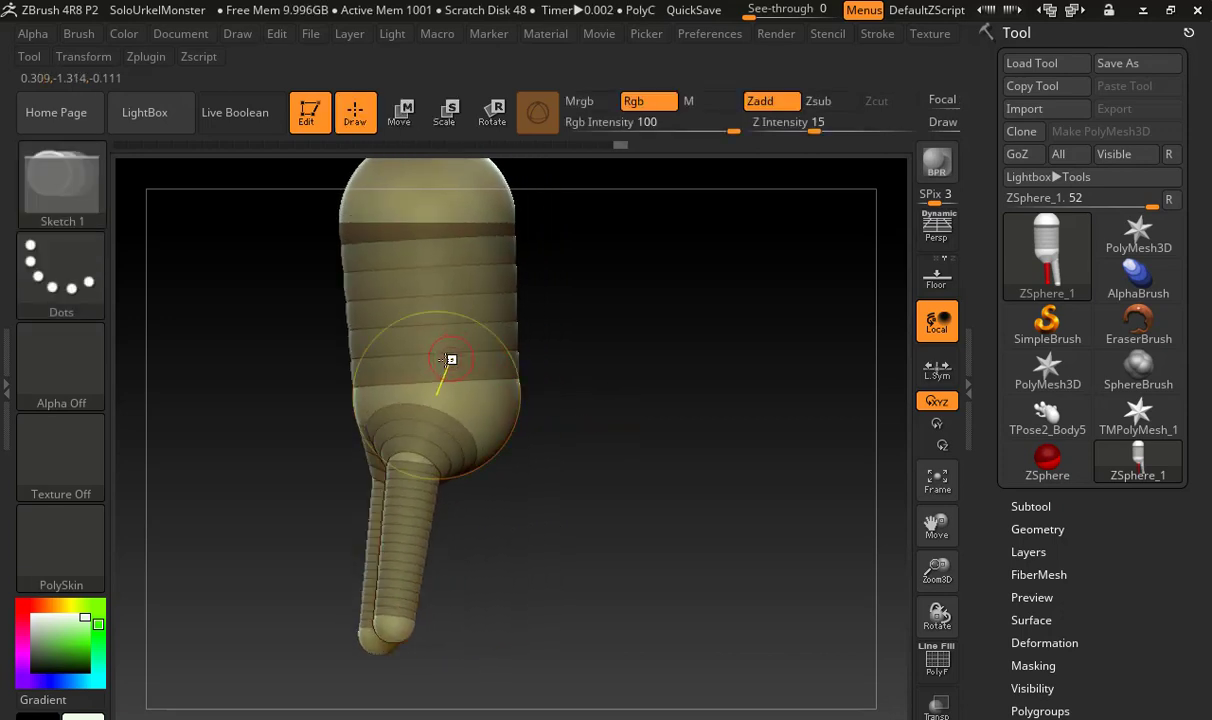
{"action": "mouse_move", "coordinate": [450, 371]}
{"action": "left_mouse_down"}
{"action": "mouse_move", "coordinate": [509, 375]}
{"action": "mouse_move", "coordinate": [495, 403]}
{"action": "mouse_move", "coordinate": [522, 507]}
{"action": "mouse_move", "coordinate": [461, 375]}
{"action": "left_mouse_up"}
{"action": "key", "text": "w"}
{"action": "mouse_move", "coordinate": [544, 376]}
{"action": "left_mouse_down"}
{"action": "mouse_move", "coordinate": [641, 376]}
{"action": "mouse_move", "coordinate": [556, 398]}
{"action": "left_mouse_up"}
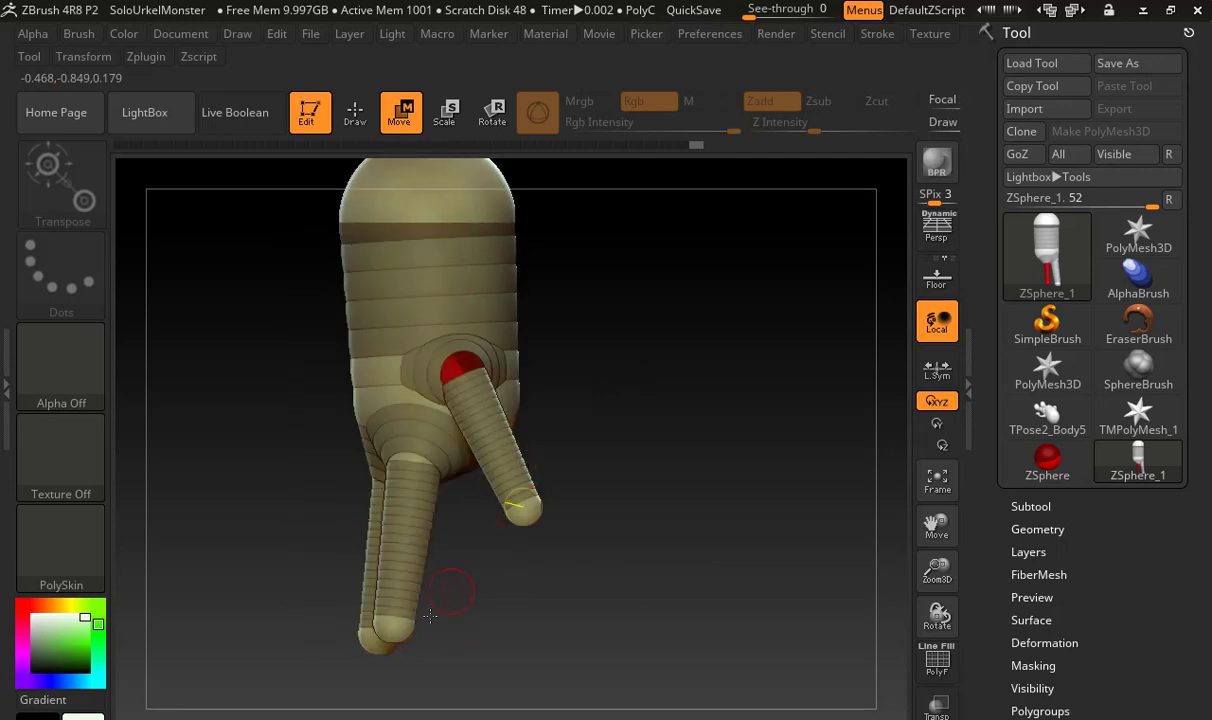
Move the end ZSpheres of the three fingers forward and up, and adjust the thumb's end ZSphere to angle it outward
{"action": "left_click_drag", "start_coordinate": [404, 629], "coordinate": [495, 635]}
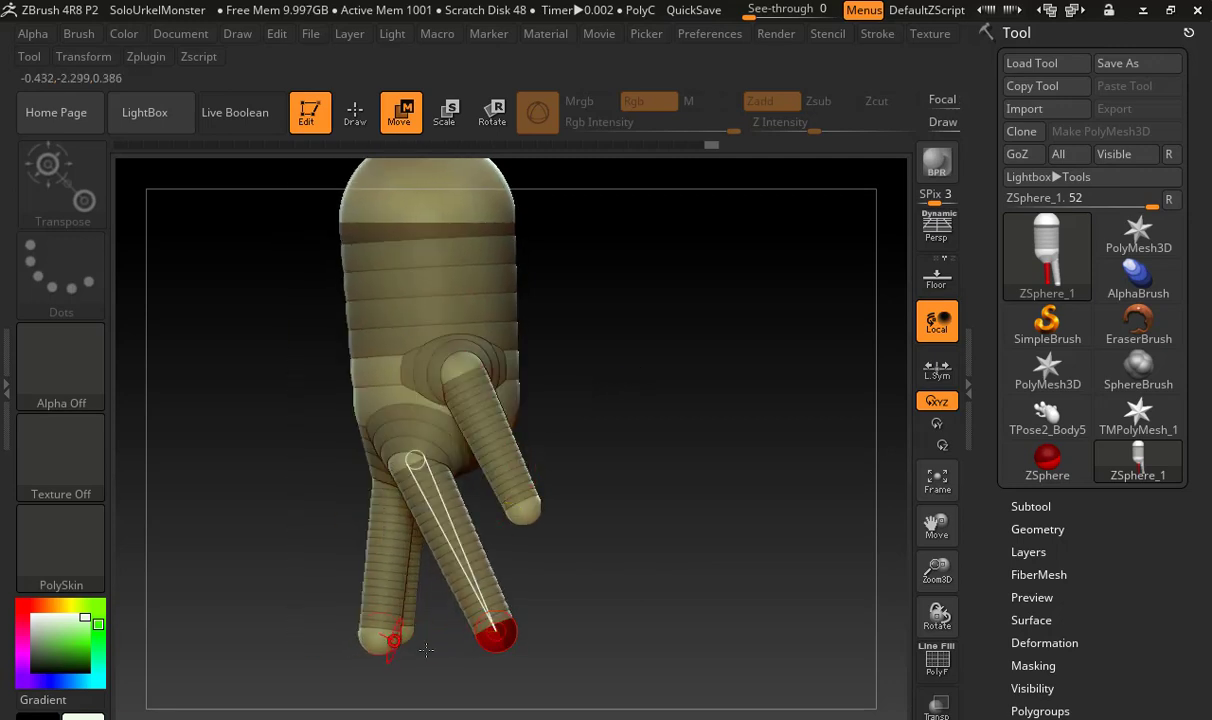
{"action": "left_click_drag", "start_coordinate": [385, 640], "coordinate": [461, 621]}
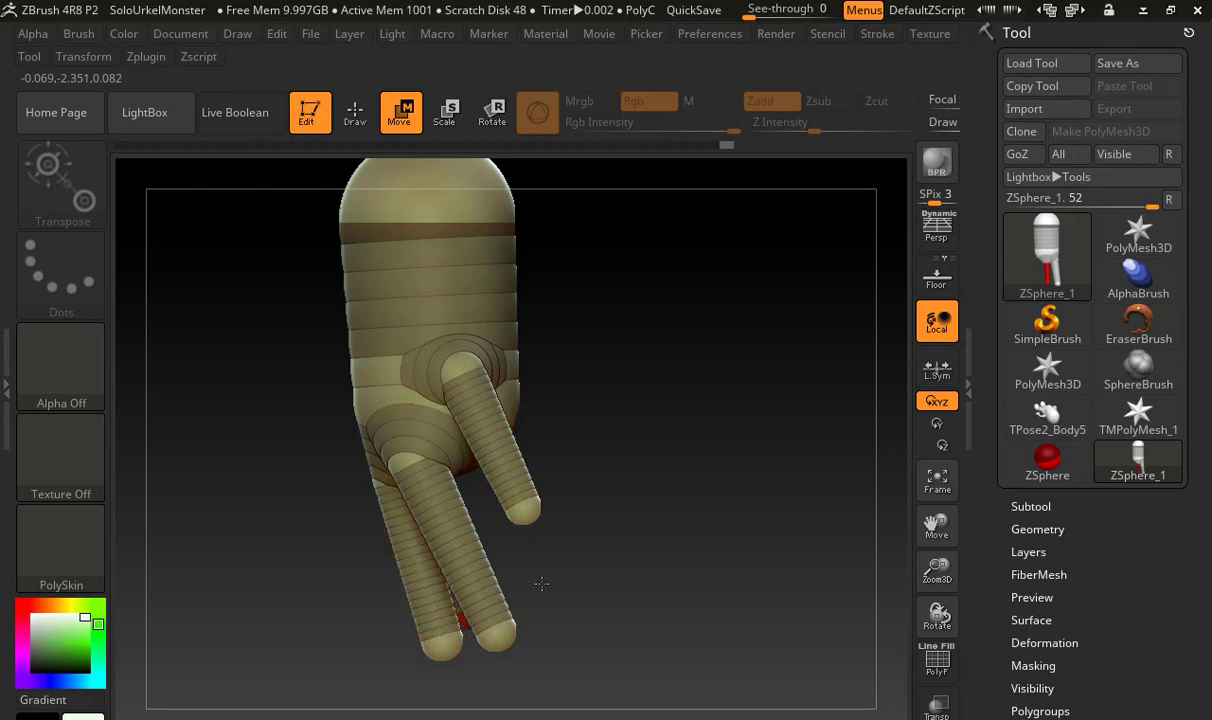
{"action": "mouse_move", "coordinate": [541, 583]}
{"action": "left_mouse_down"}
{"action": "mouse_move", "coordinate": [741, 555]}
{"action": "mouse_move", "coordinate": [527, 583]}
{"action": "left_mouse_up"}
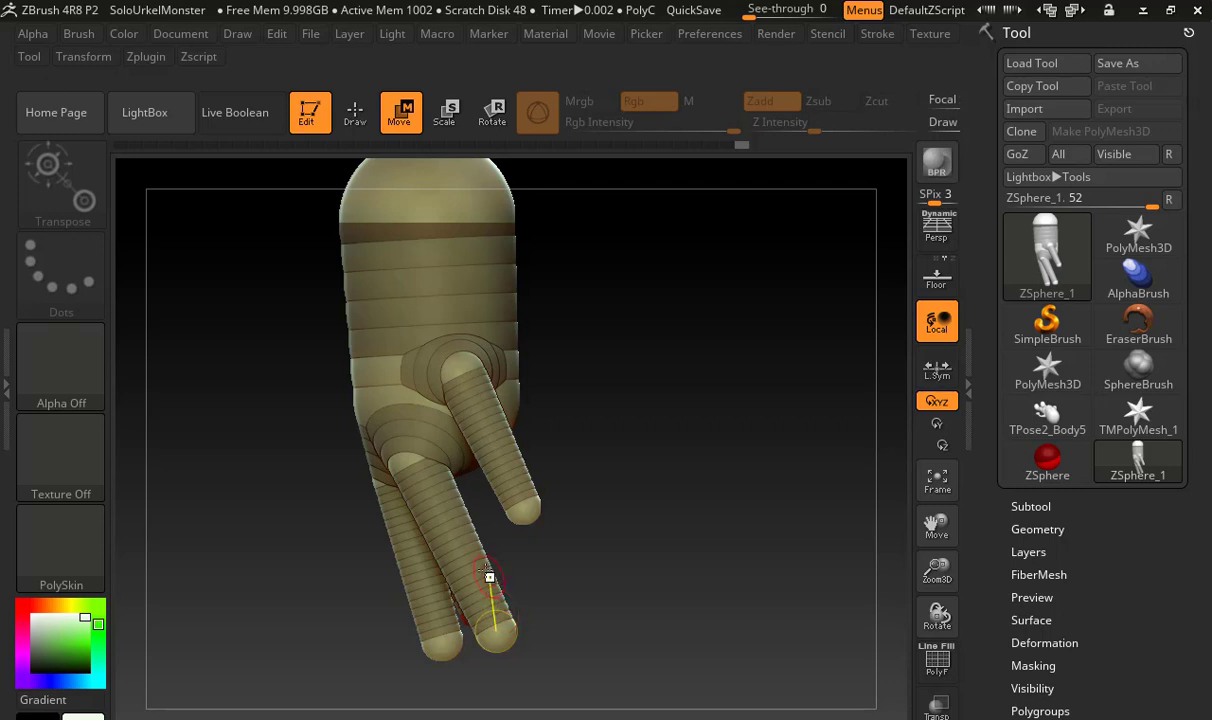
{"action": "left_click_drag", "start_coordinate": [497, 645], "coordinate": [520, 582]}
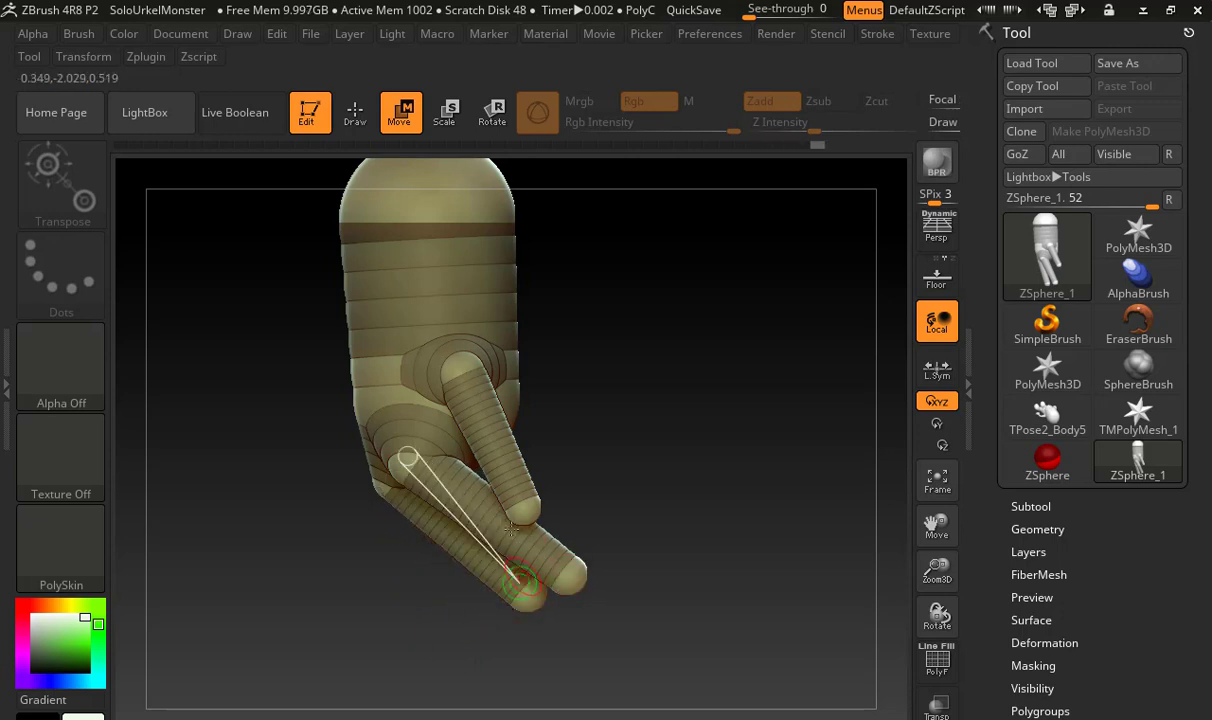
{"action": "left_click_drag", "start_coordinate": [518, 517], "coordinate": [534, 546]}
Insert two joint ZSpheres along the finger nearest the thumb and move them down to bend the finger
{"action": "key", "text": "q"}
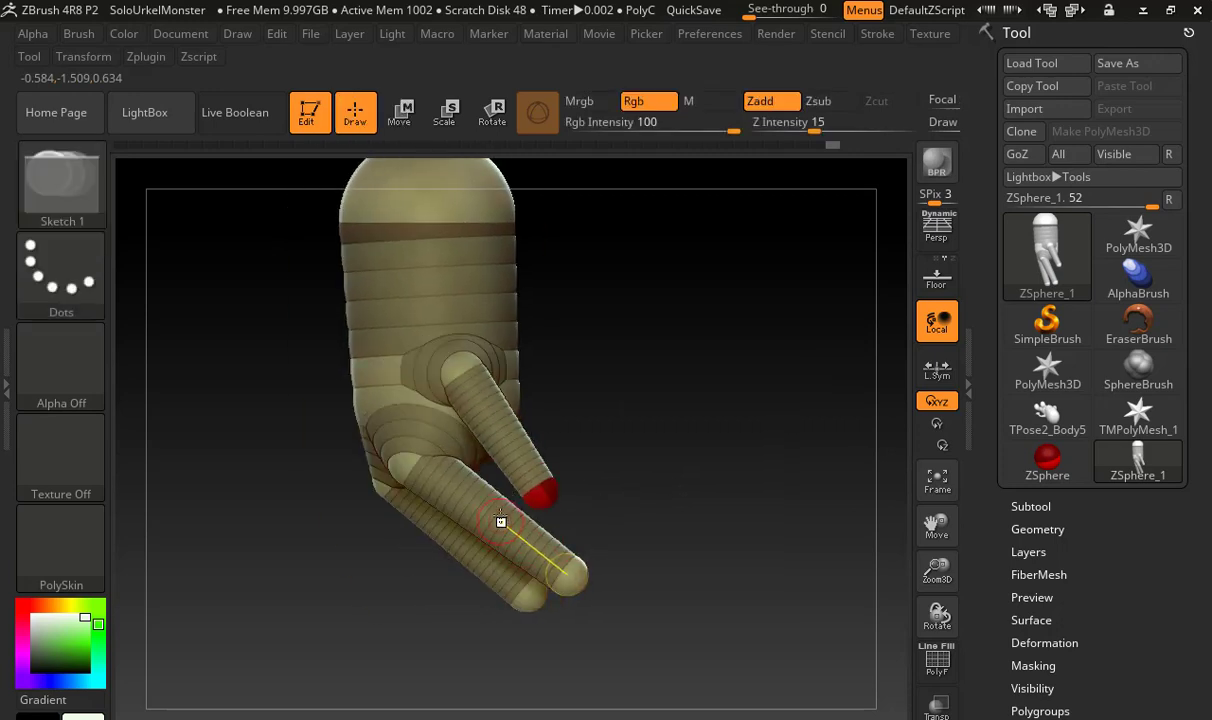
{"action": "left_click", "coordinate": [480, 510]}
{"action": "key", "text": "w"}
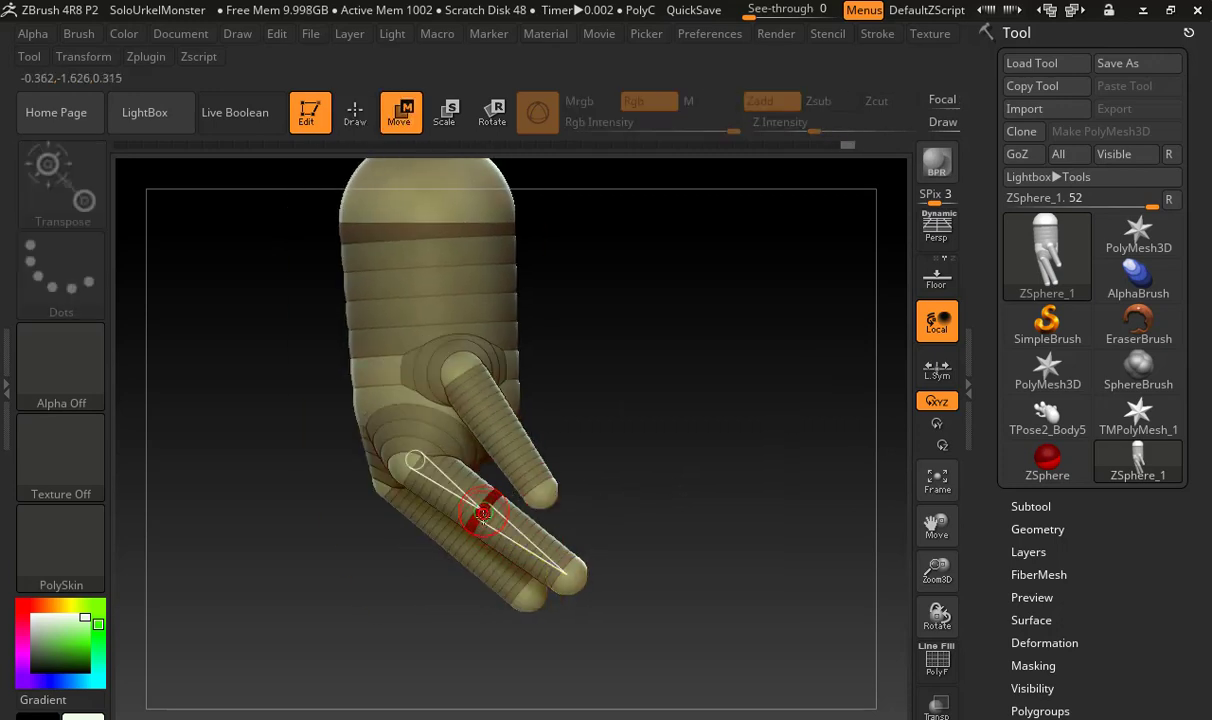
{"action": "mouse_move", "coordinate": [480, 510]}
{"action": "left_mouse_down"}
{"action": "mouse_move", "coordinate": [444, 548]}
{"action": "mouse_move", "coordinate": [506, 576]}
{"action": "mouse_move", "coordinate": [499, 585]}
{"action": "left_mouse_up"}
{"action": "key", "text": "q"}
{"action": "left_click", "coordinate": [509, 557]}
{"action": "key", "text": "w"}
Insert two joint ZSpheres along the outer finger opposite the thumb and move them outward to curl it
{"action": "mouse_move", "coordinate": [612, 533]}
{"action": "left_mouse_down"}
{"action": "mouse_move", "coordinate": [763, 523]}
{"action": "mouse_move", "coordinate": [649, 514]}
{"action": "left_mouse_up"}
{"action": "key", "text": "q"}
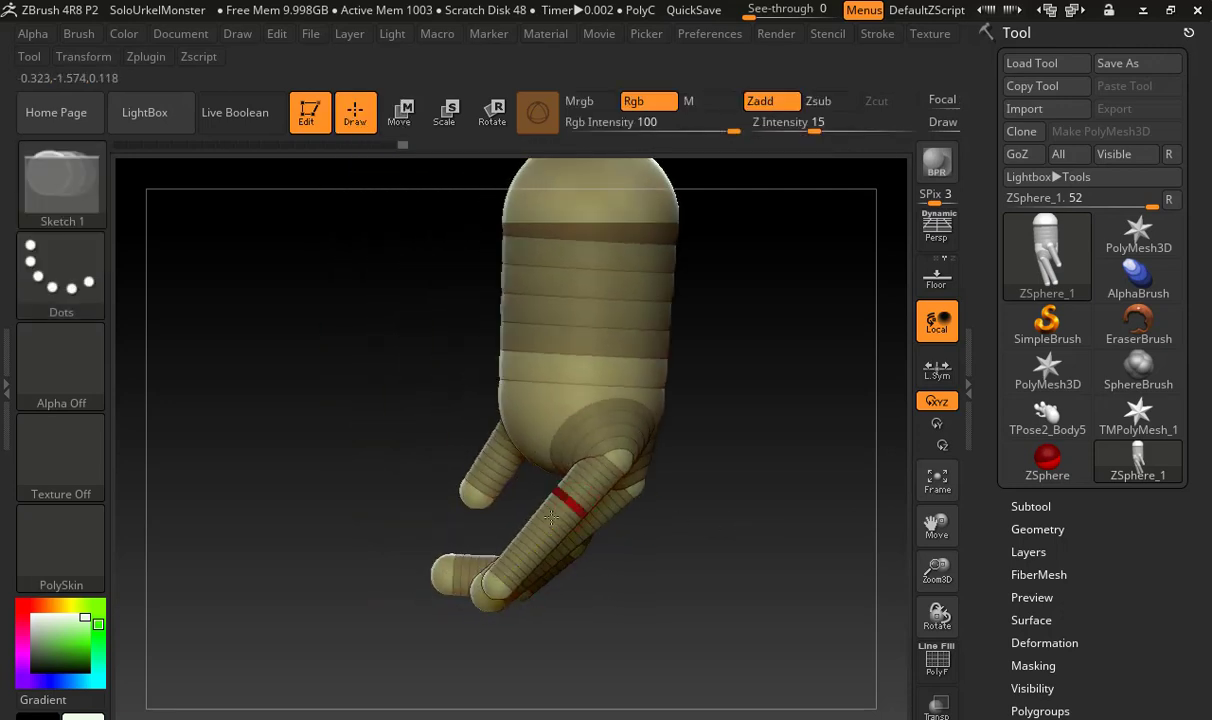
{"action": "left_click", "coordinate": [542, 536]}
{"action": "key", "text": "w"}
{"action": "left_click_drag", "start_coordinate": [541, 537], "coordinate": [565, 575]}
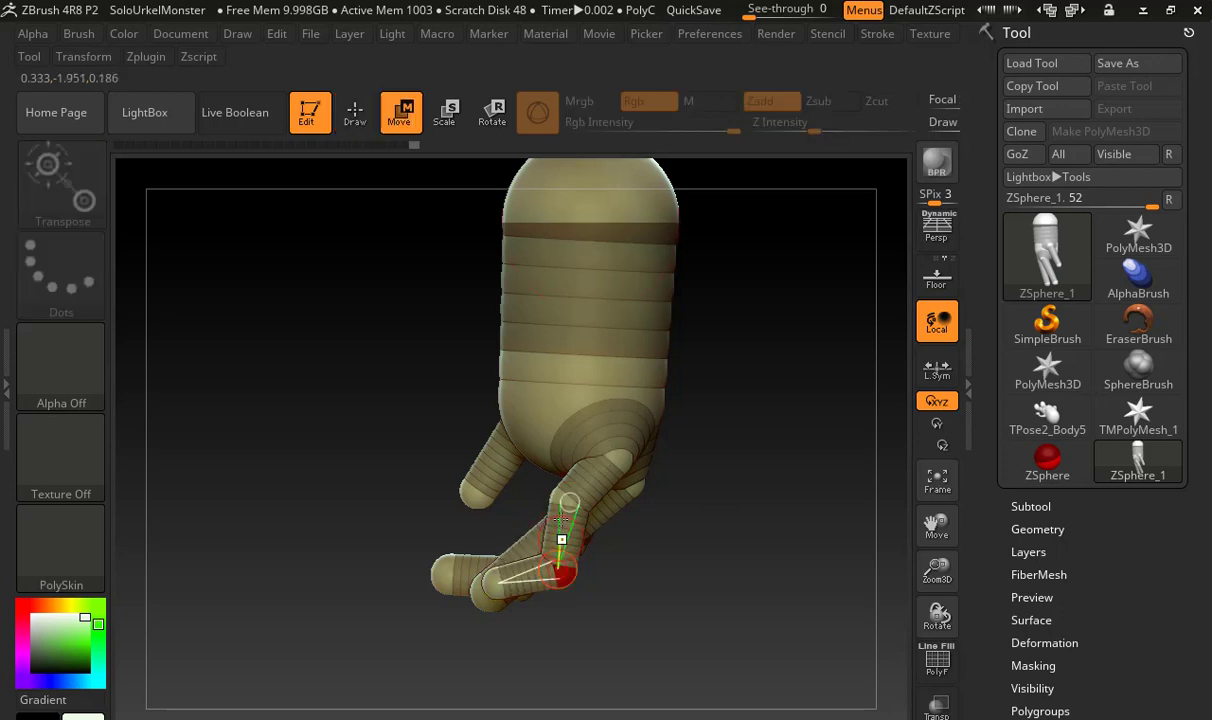
{"action": "left_click_drag", "start_coordinate": [586, 513], "coordinate": [592, 558]}
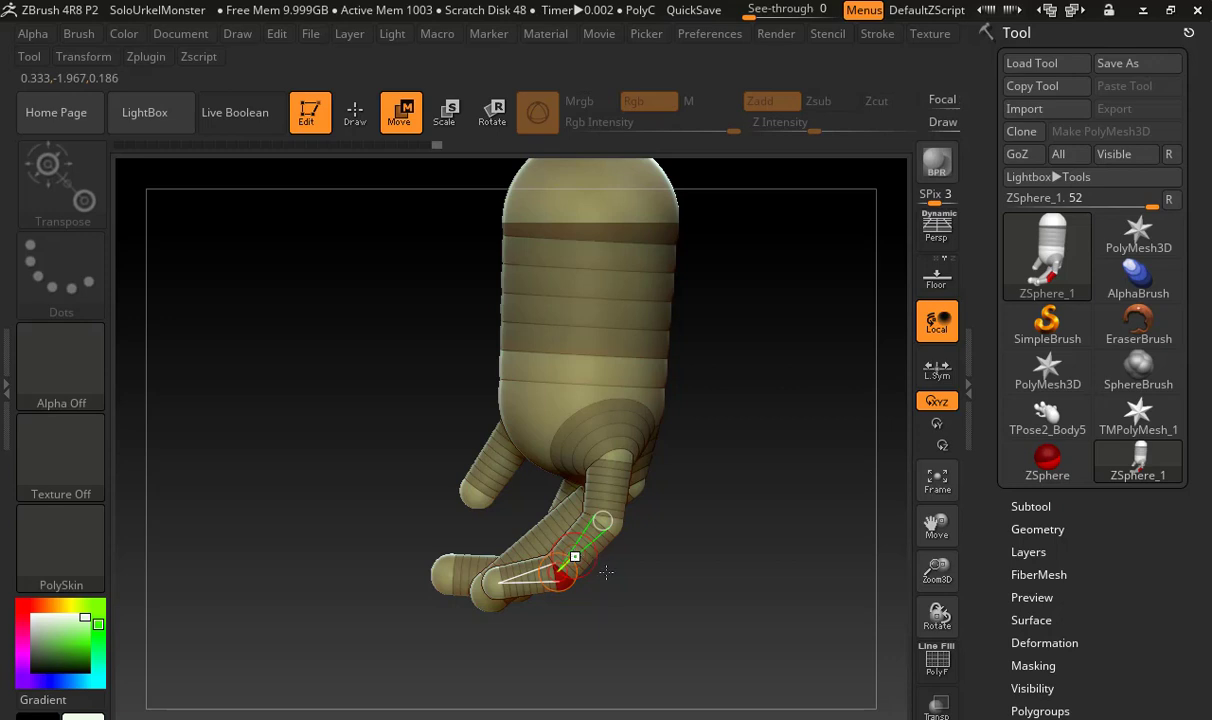
Insert two joint ZSpheres along the middle finger
{"action": "left_click_drag", "start_coordinate": [628, 608], "coordinate": [629, 625]}
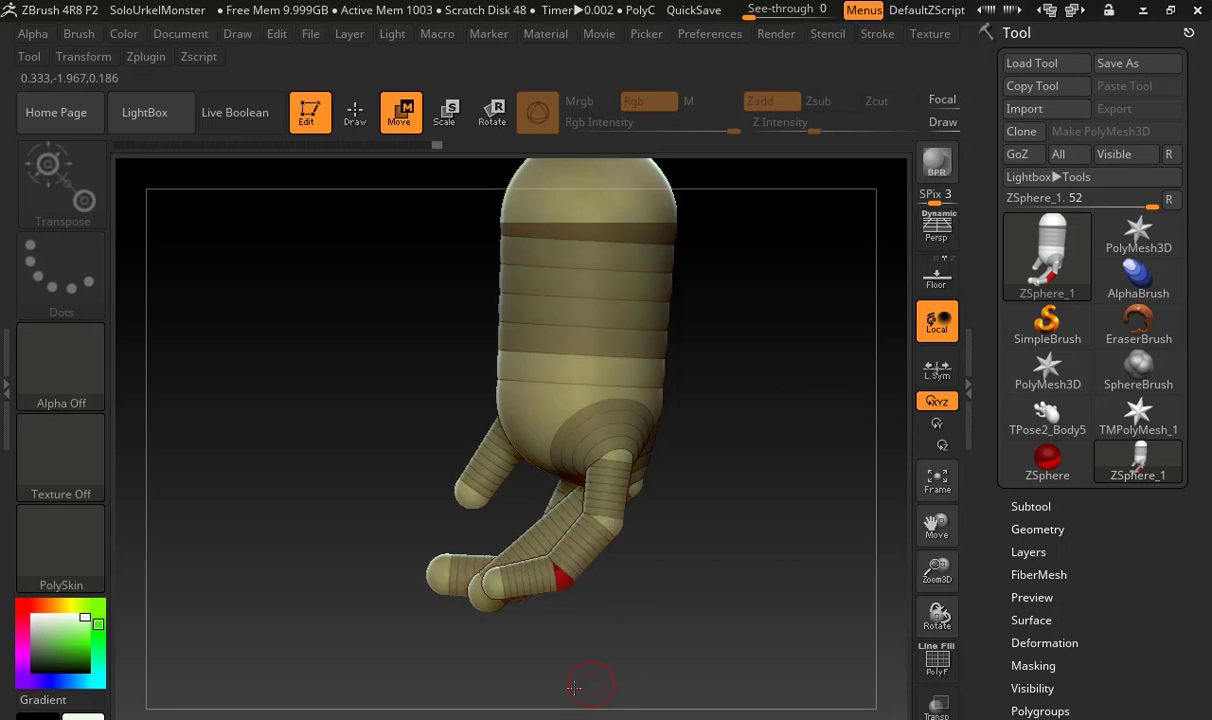
{"action": "left_click_drag", "start_coordinate": [580, 673], "coordinate": [591, 649]}
{"action": "key", "text": "q"}
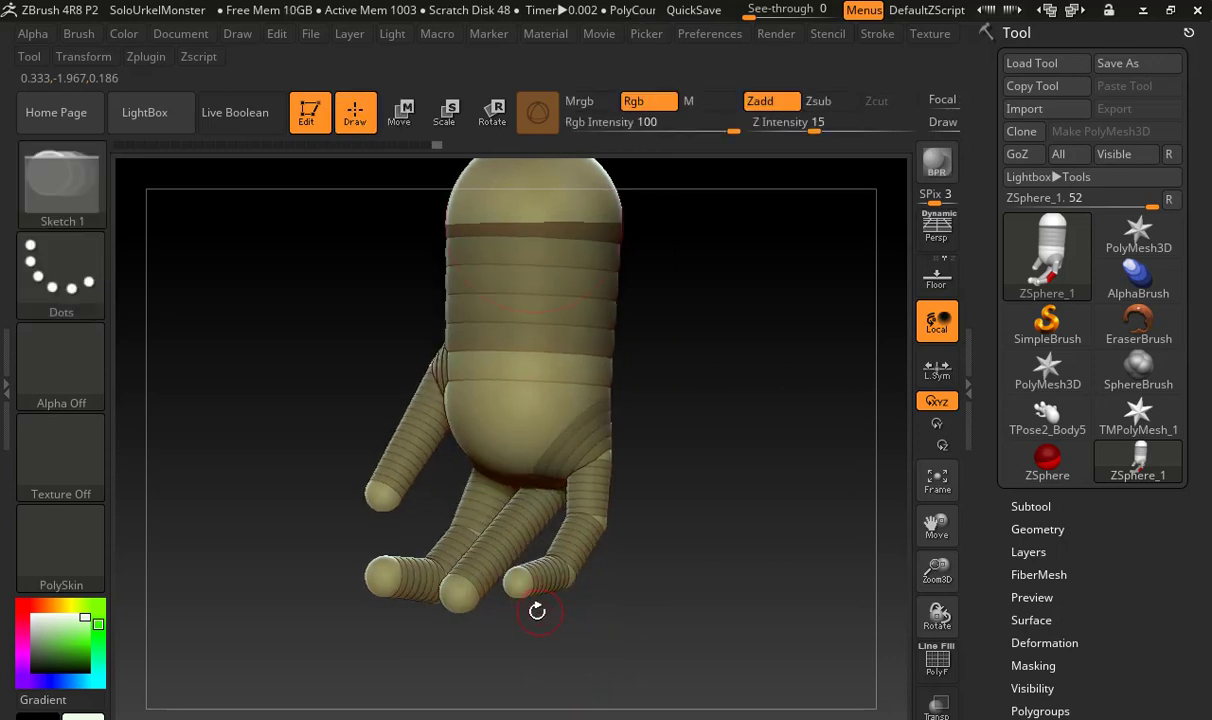
{"action": "left_click", "coordinate": [543, 514]}
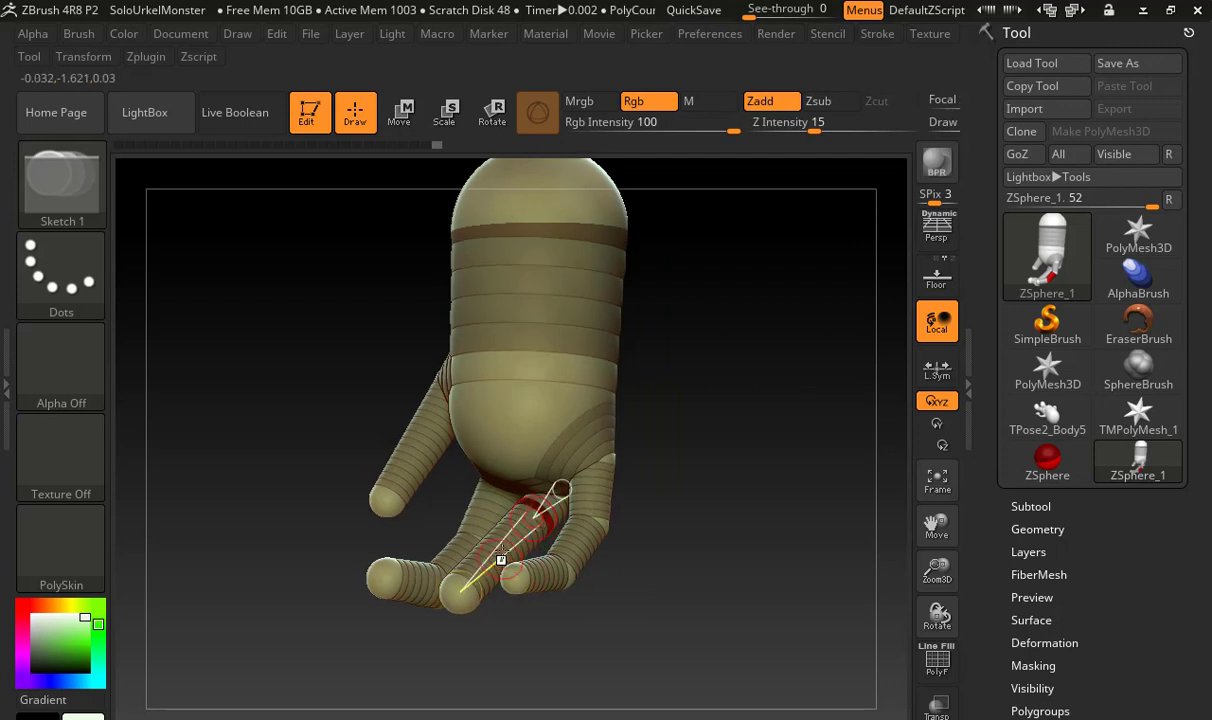
{"action": "left_click", "coordinate": [512, 551]}
{"action": "key", "text": "w"}
Rotate the finger nearest the thumb upward from its base, and move the middle finger's two joints down to bend it
{"action": "left_click_drag", "start_coordinate": [611, 573], "coordinate": [512, 555]}
{"action": "left_click_drag", "start_coordinate": [560, 471], "coordinate": [524, 533]}
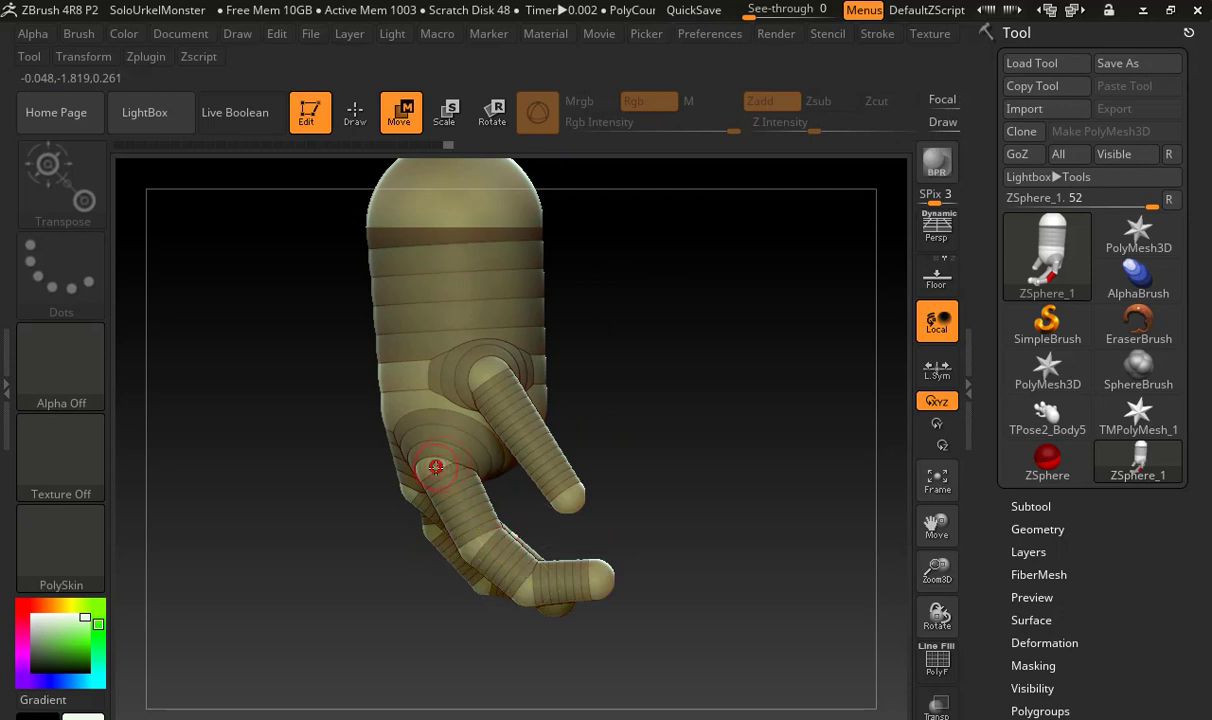
{"action": "key", "text": "r"}
{"action": "left_click_drag", "start_coordinate": [446, 484], "coordinate": [490, 480]}
{"action": "key", "text": "e"}
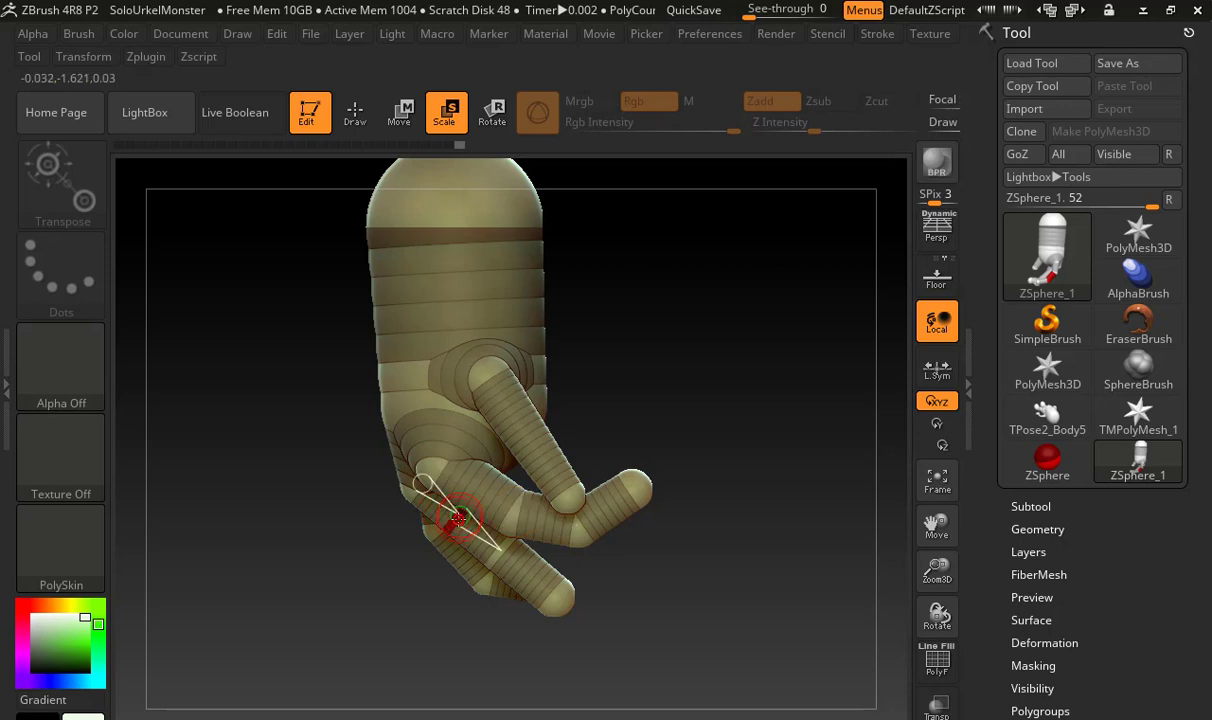
{"action": "key", "text": "w"}
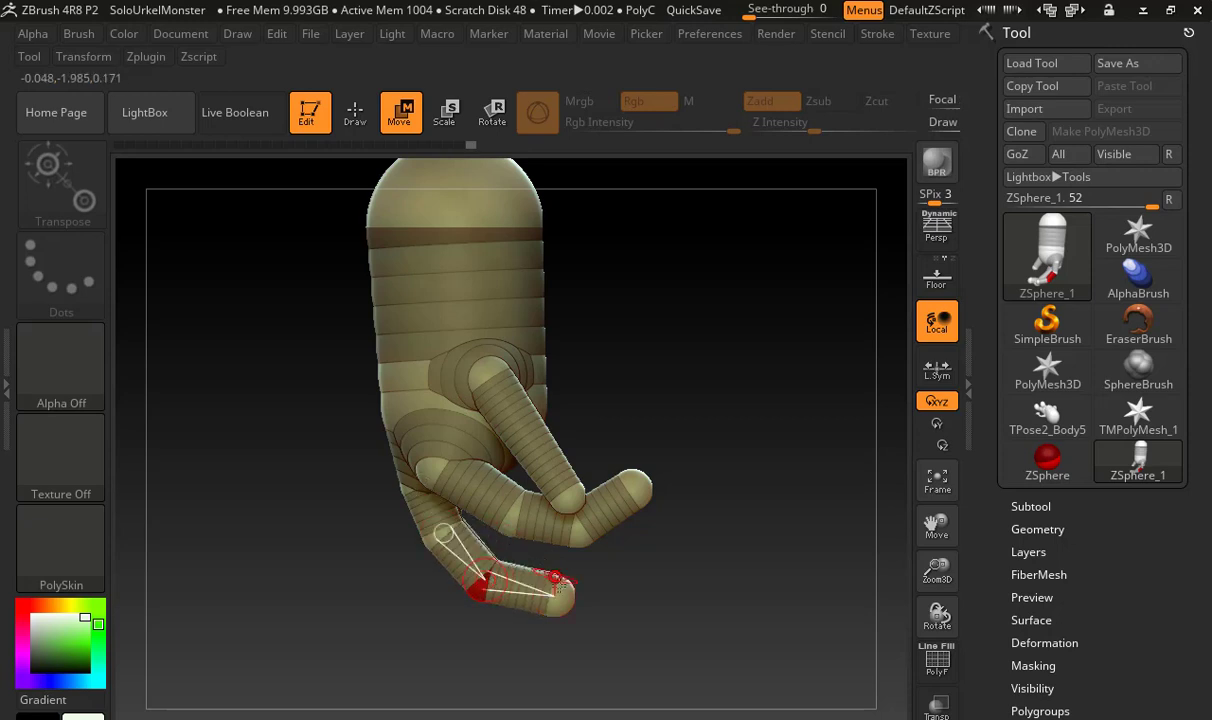
{"action": "key", "text": "r"}
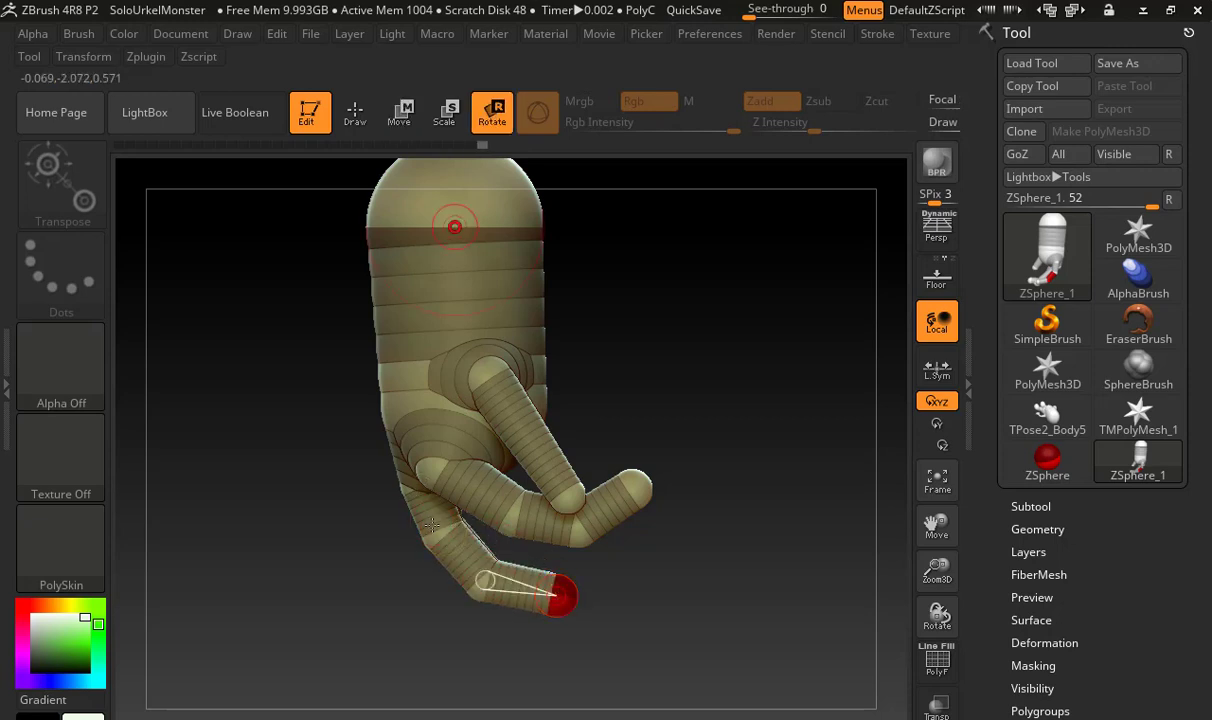
{"action": "key", "text": "t"}
{"action": "key", "text": "r"}
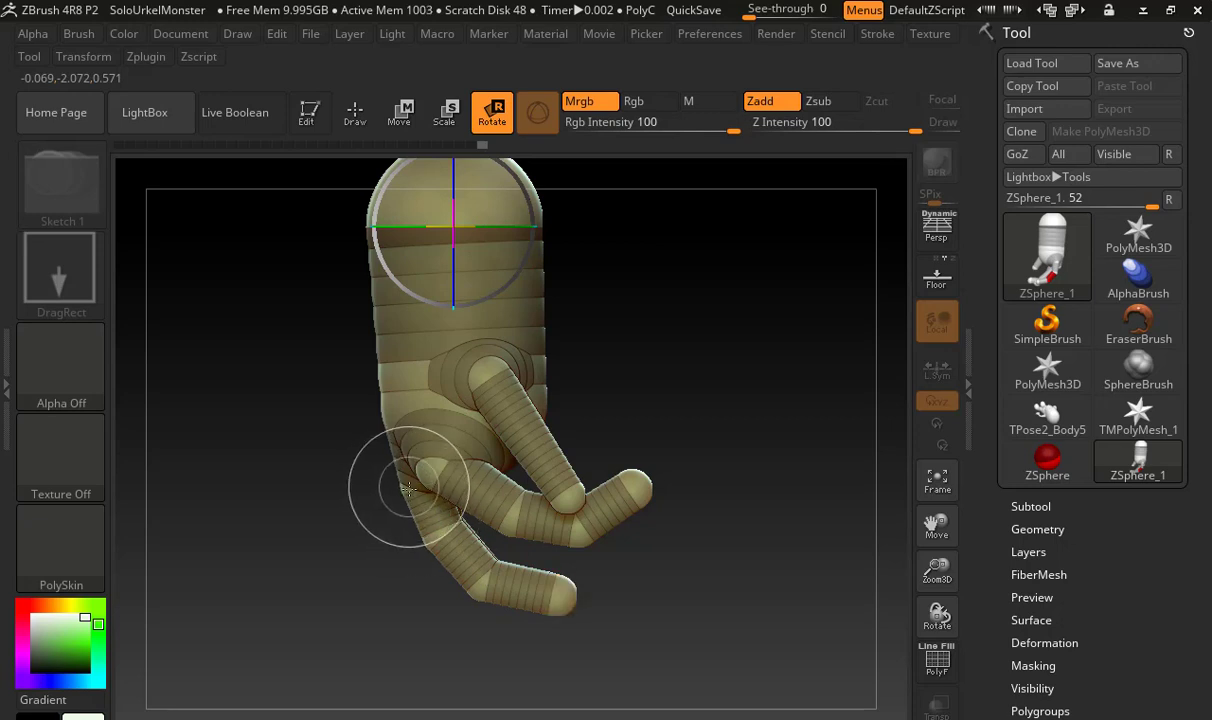
{"action": "key", "text": "w"}
{"action": "key", "text": "t"}
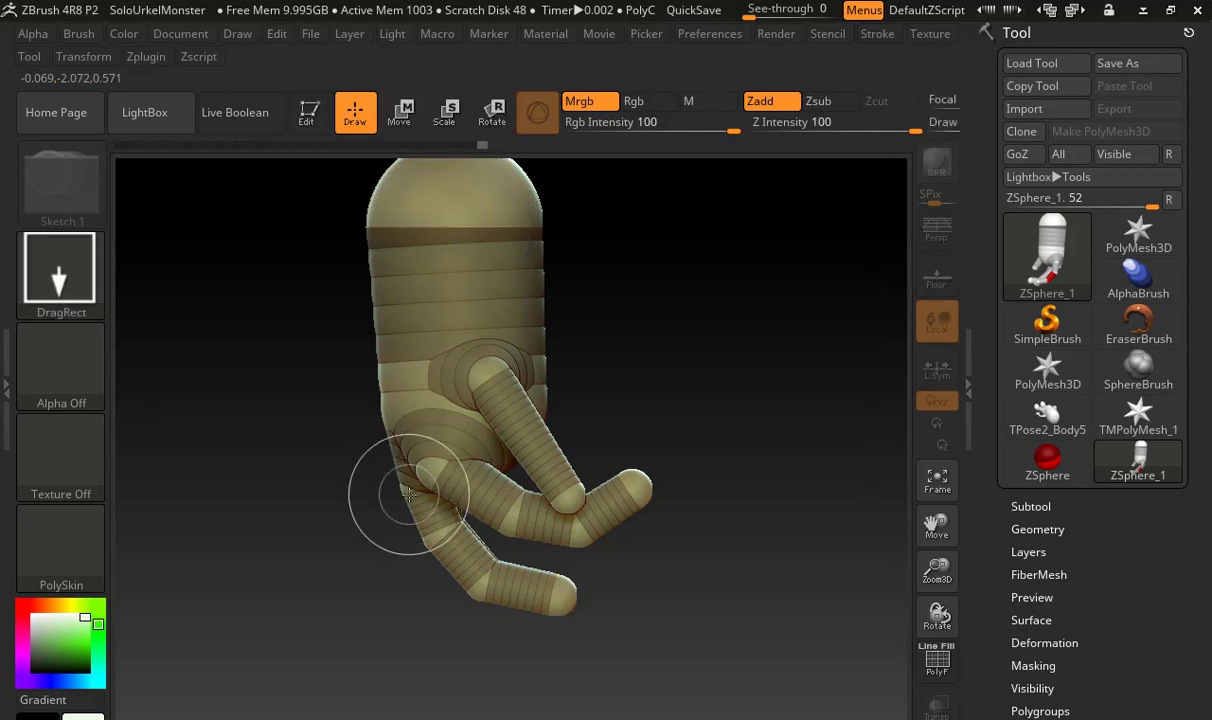
{"action": "left_click", "coordinate": [302, 115]}
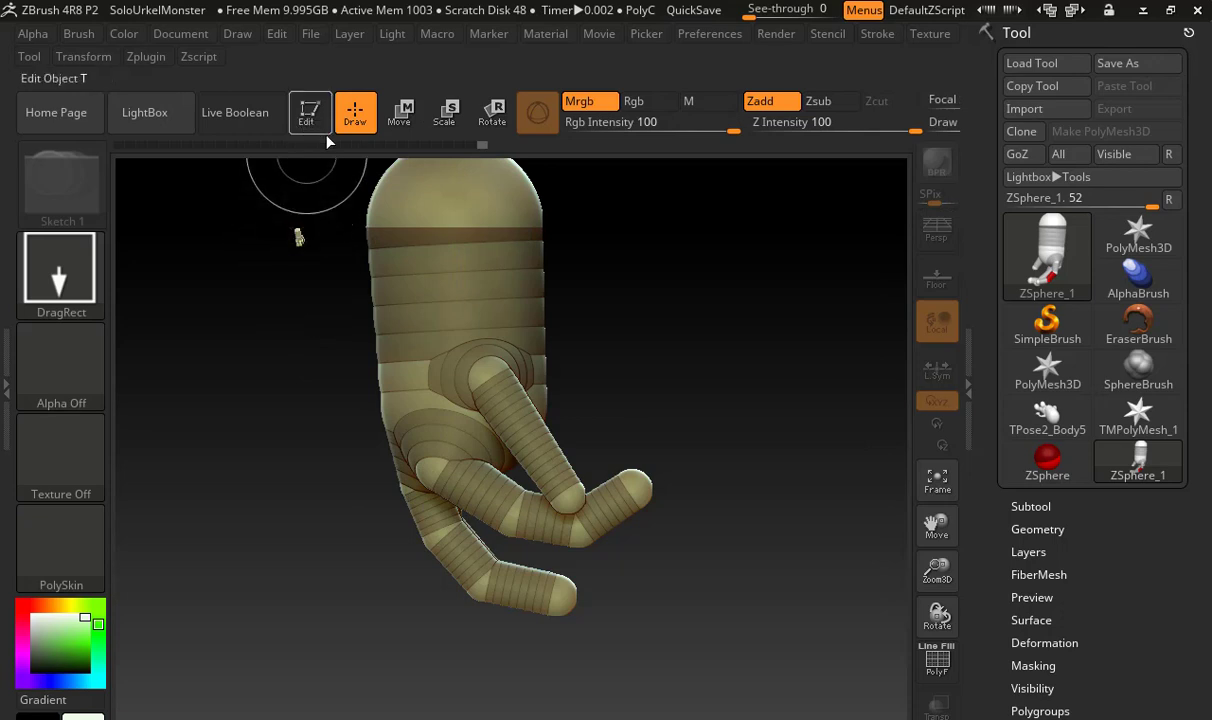
{"action": "left_click_drag", "start_coordinate": [323, 307], "coordinate": [319, 281]}
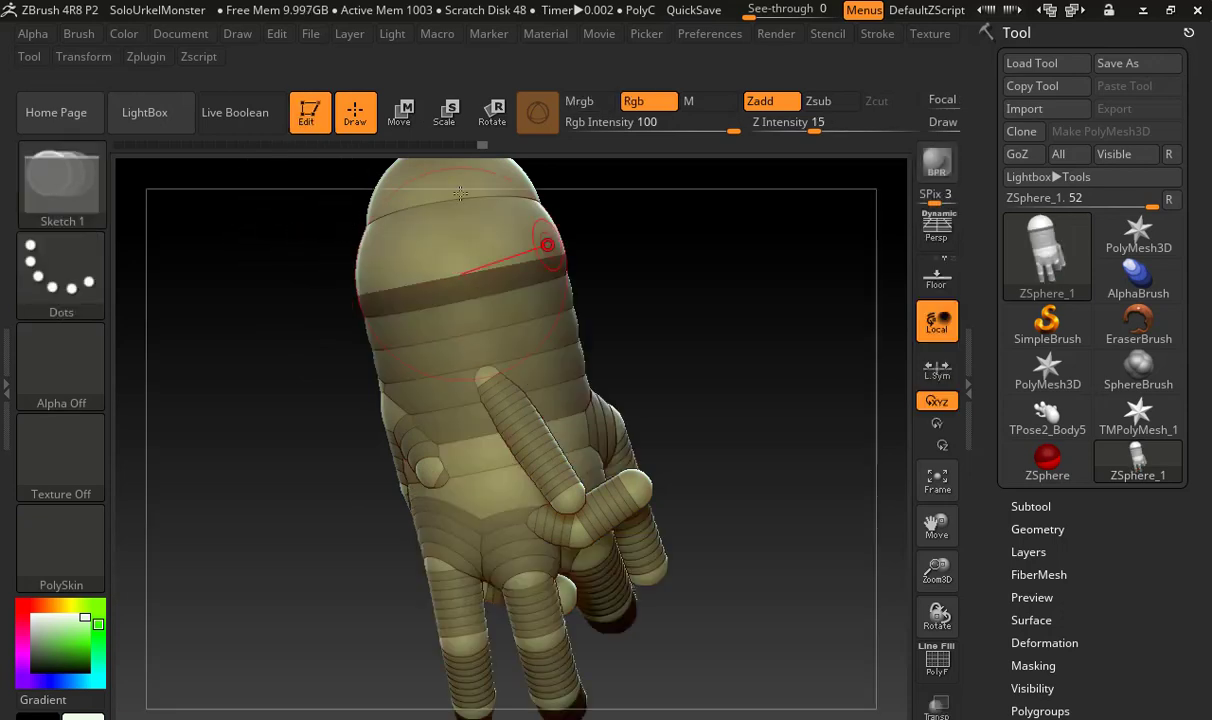
Clear the canvas layer of the stray copy and redraw the ZSphere hand for editing
{"action": "left_click", "coordinate": [120, 35]}
{"action": "mouse_move", "coordinate": [155, 36]}
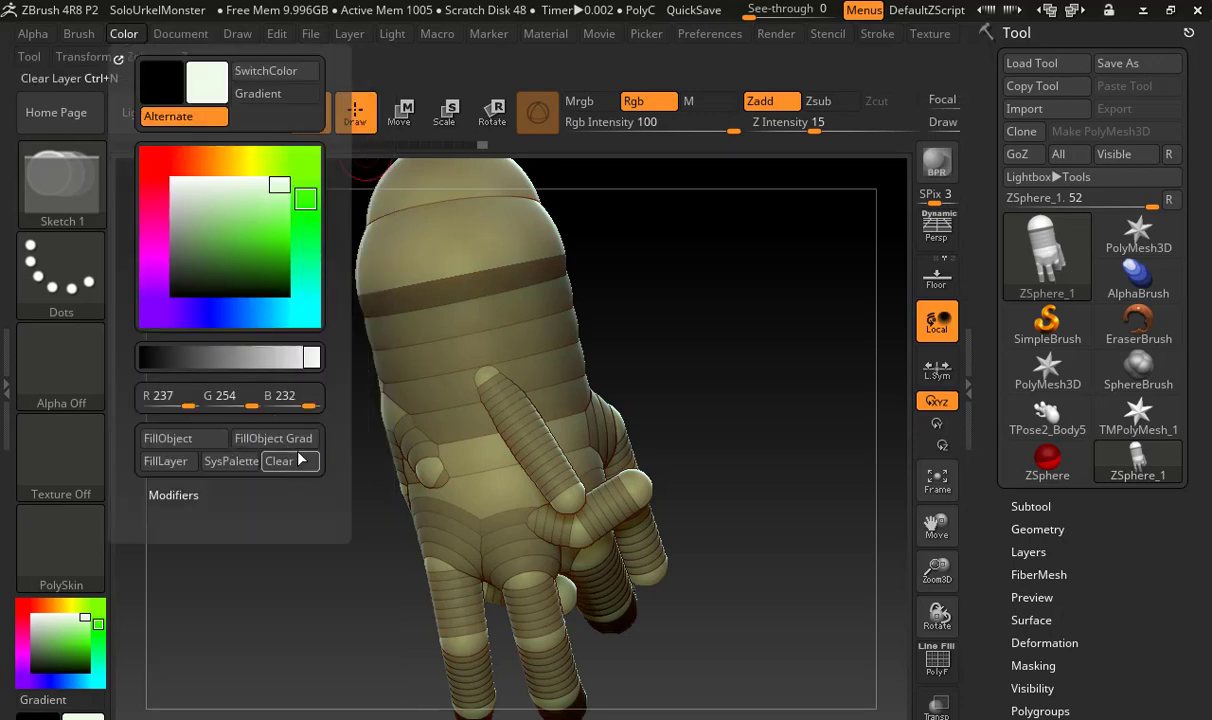
{"action": "mouse_move", "coordinate": [684, 344]}
{"action": "left_mouse_down"}
{"action": "mouse_move", "coordinate": [657, 368]}
{"action": "mouse_move", "coordinate": [665, 319]}
{"action": "left_mouse_up"}
Rotate the middle finger upward from its base so it bends toward the finger nearest the thumb
{"action": "key", "text": "e"}
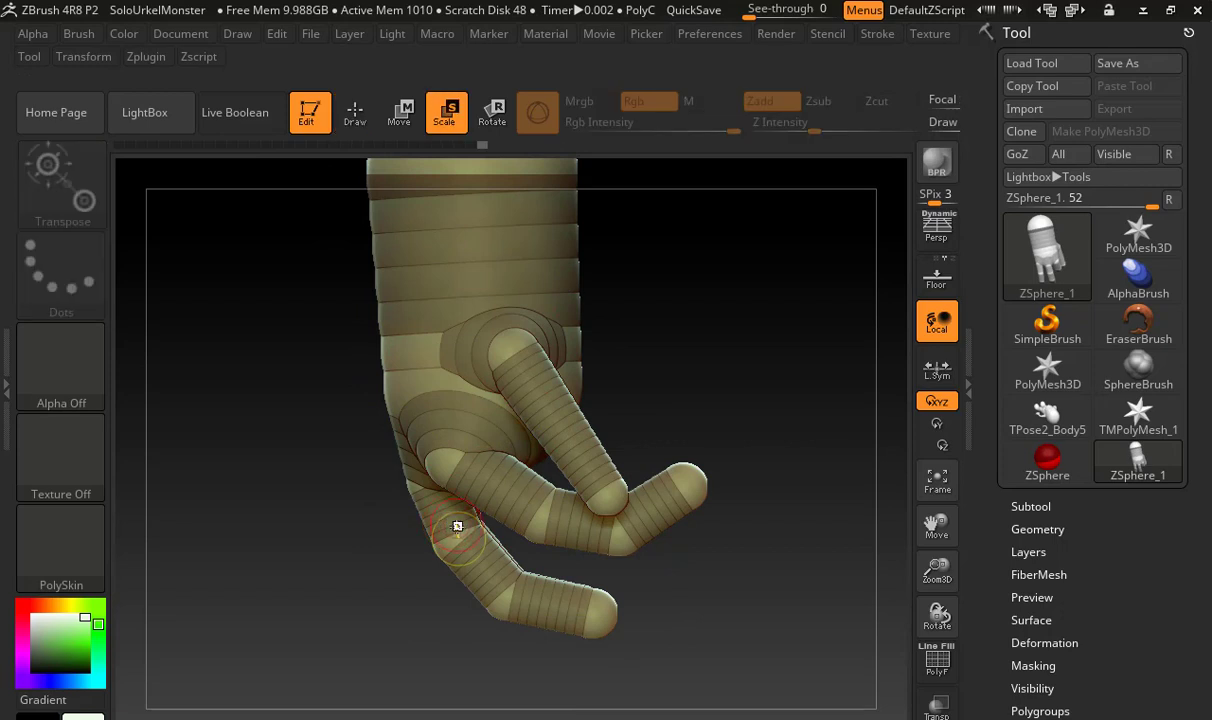
{"action": "key", "text": "t"}
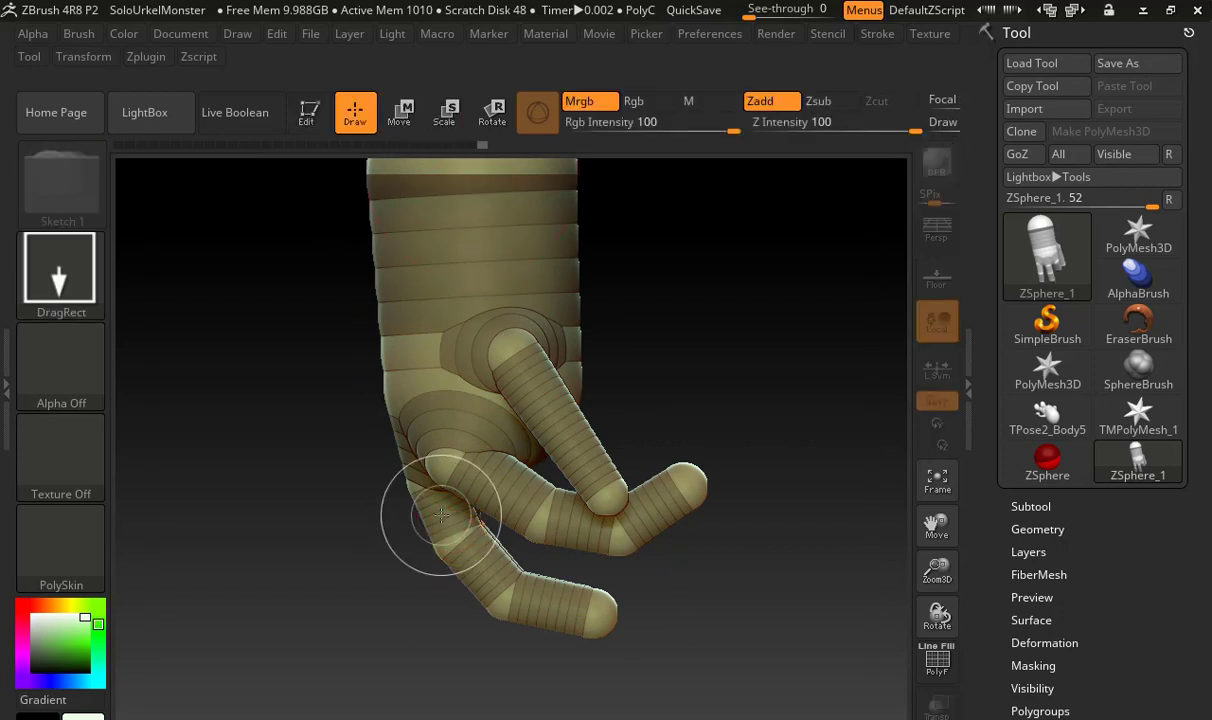
{"action": "key", "text": "r"}
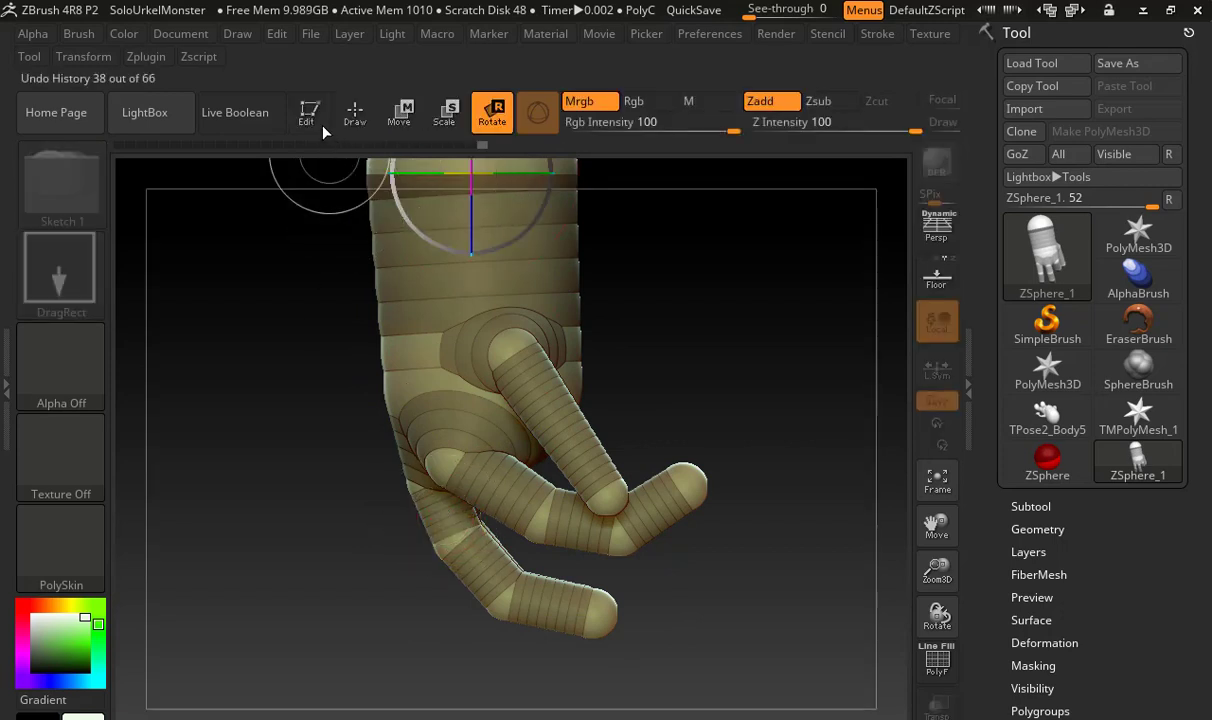
{"action": "left_click", "coordinate": [352, 110]}
{"action": "left_click", "coordinate": [492, 112]}
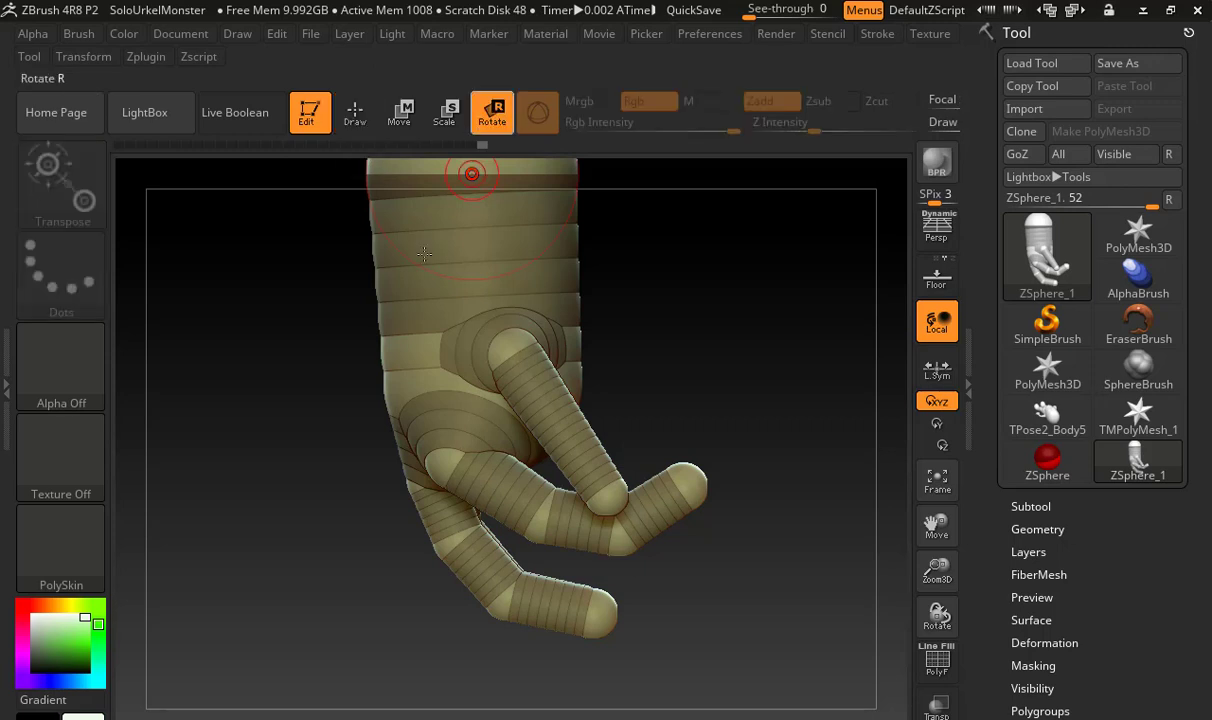
{"action": "left_click_drag", "start_coordinate": [428, 500], "coordinate": [452, 499]}
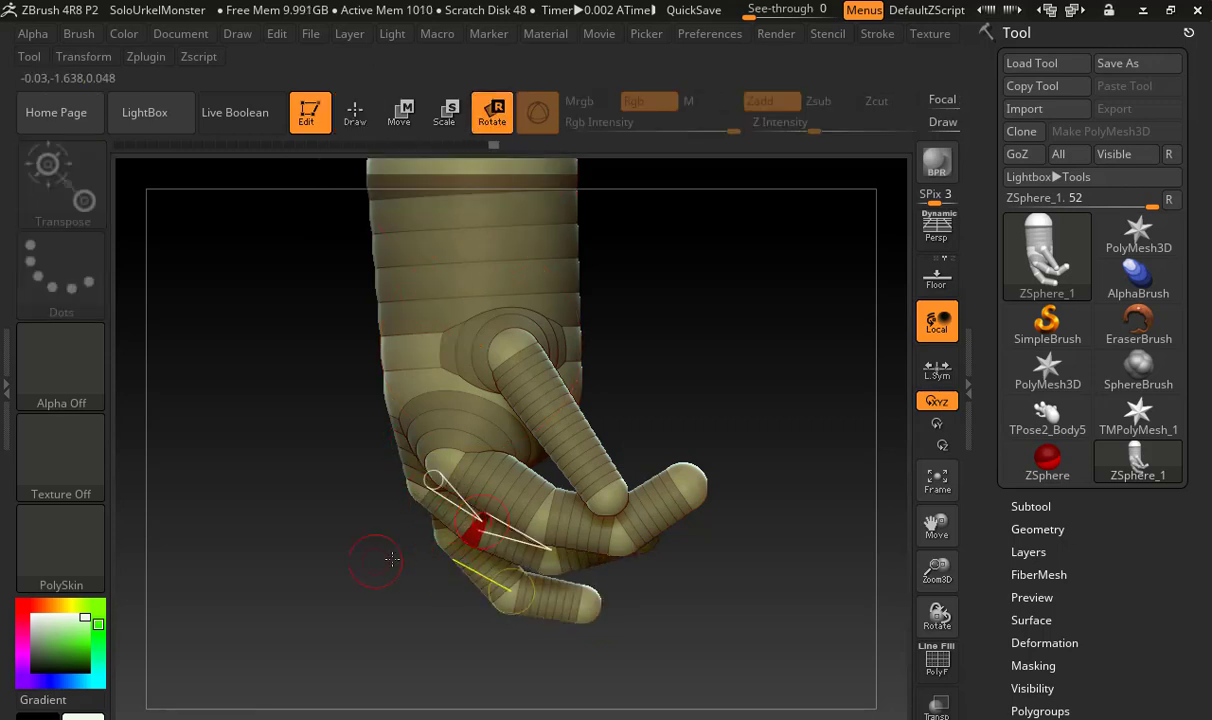
{"action": "left_click_drag", "start_coordinate": [392, 559], "coordinate": [580, 530]}
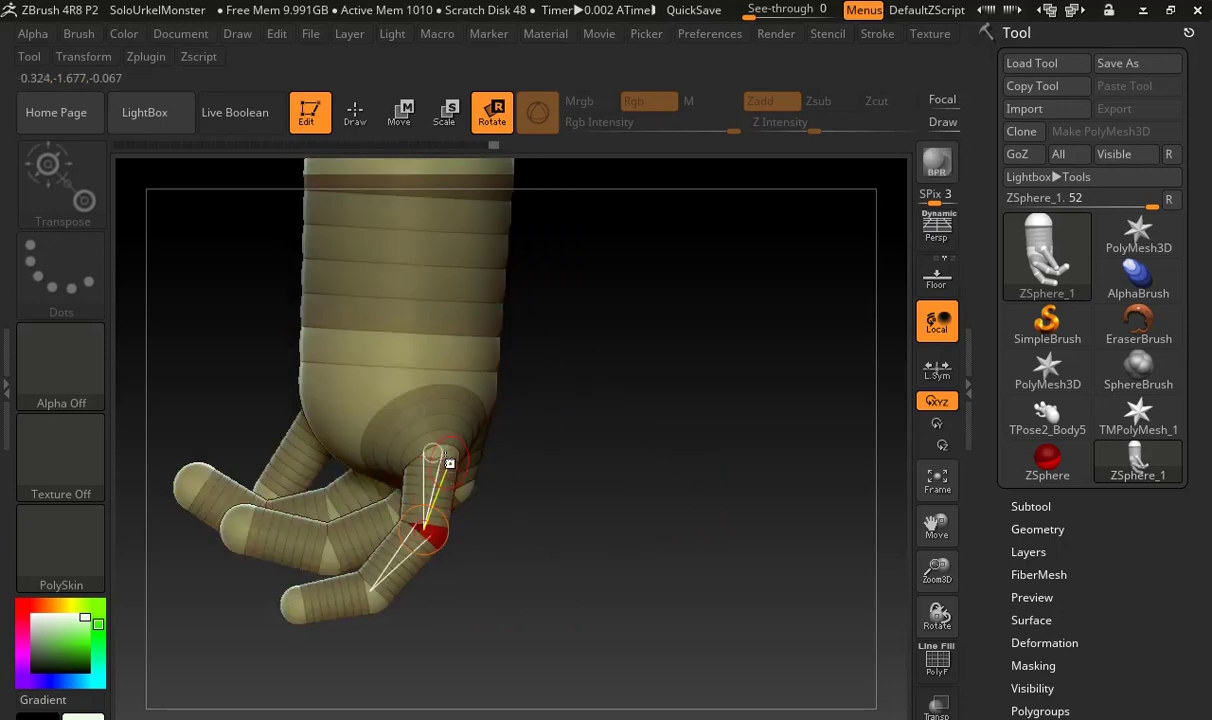
Rotate the finger farthest from the thumb at its base, and insert and offset joints to bend the thumb
{"action": "mouse_move", "coordinate": [449, 463]}
{"action": "left_mouse_down"}
{"action": "mouse_move", "coordinate": [625, 426]}
{"action": "mouse_move", "coordinate": [433, 438]}
{"action": "left_mouse_up"}
{"action": "key", "text": "q"}
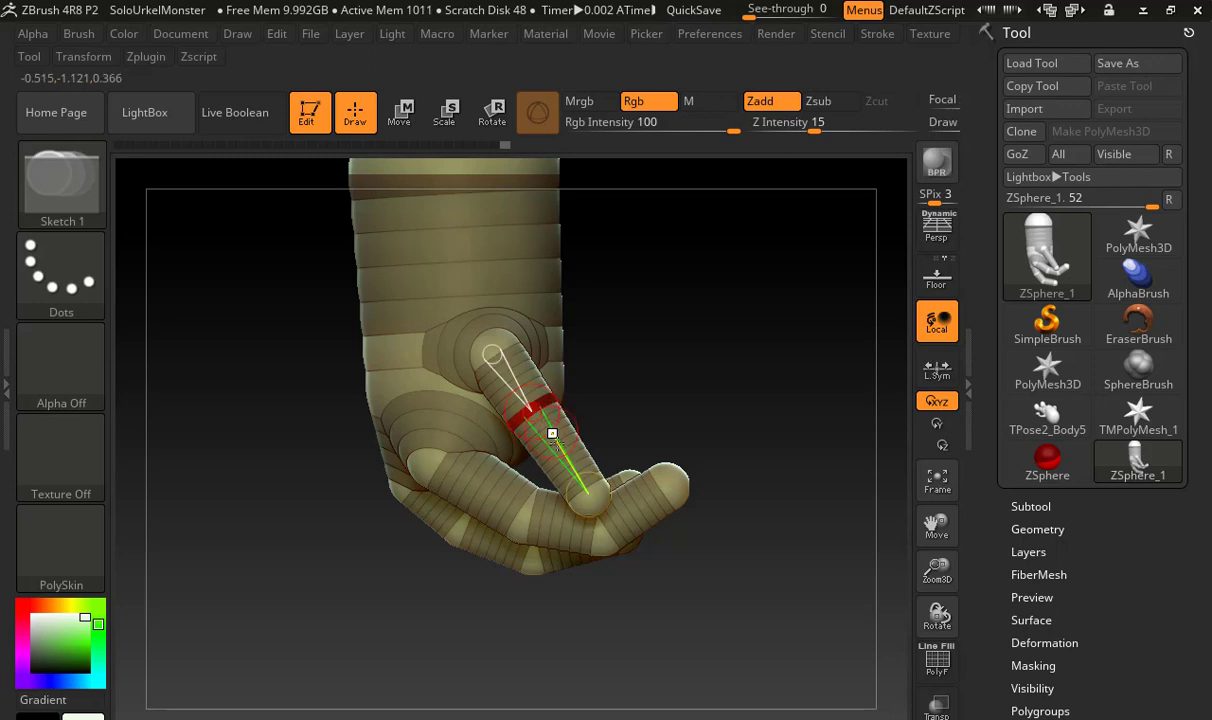
{"action": "key", "text": "w"}
{"action": "mouse_move", "coordinate": [628, 371]}
{"action": "left_mouse_down"}
{"action": "mouse_move", "coordinate": [557, 371]}
{"action": "mouse_move", "coordinate": [517, 433]}
{"action": "mouse_move", "coordinate": [499, 380]}
{"action": "mouse_move", "coordinate": [549, 440]}
{"action": "mouse_move", "coordinate": [507, 456]}
{"action": "left_mouse_up"}
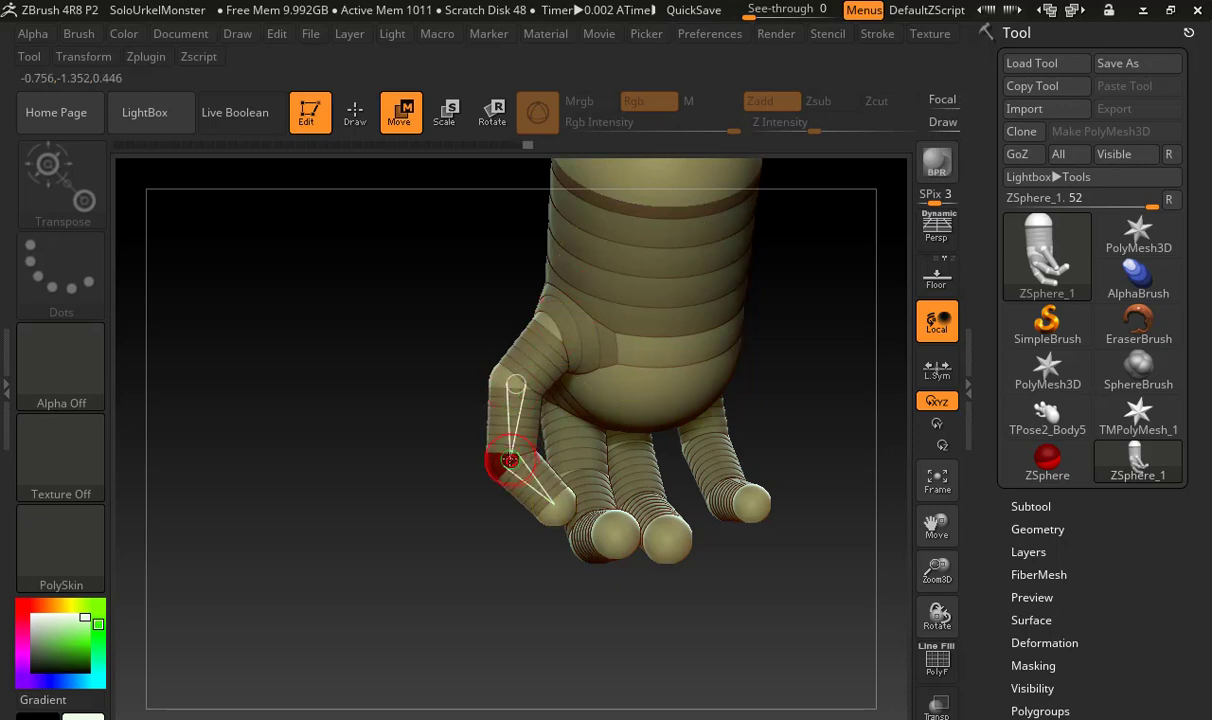
Delete the thumb's outermost joint ZSphere and move its tip so the last thumb segment points straight down
{"action": "key", "text": "q"}
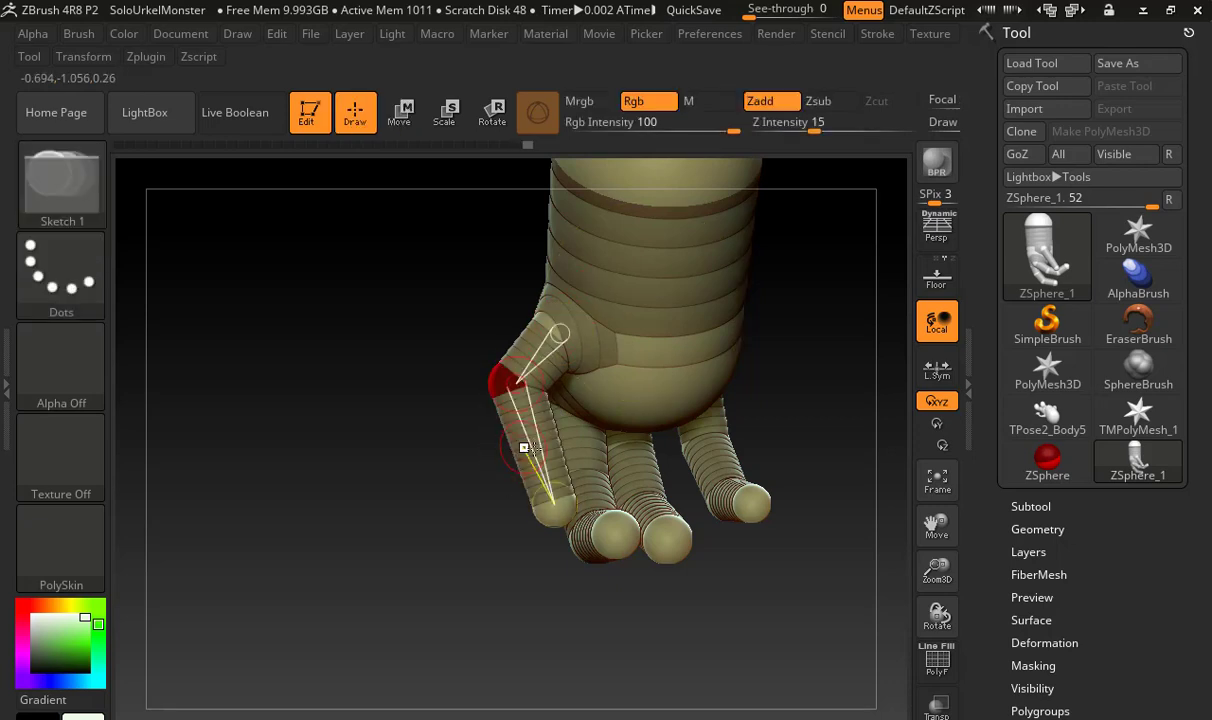
{"action": "key", "text": "w"}
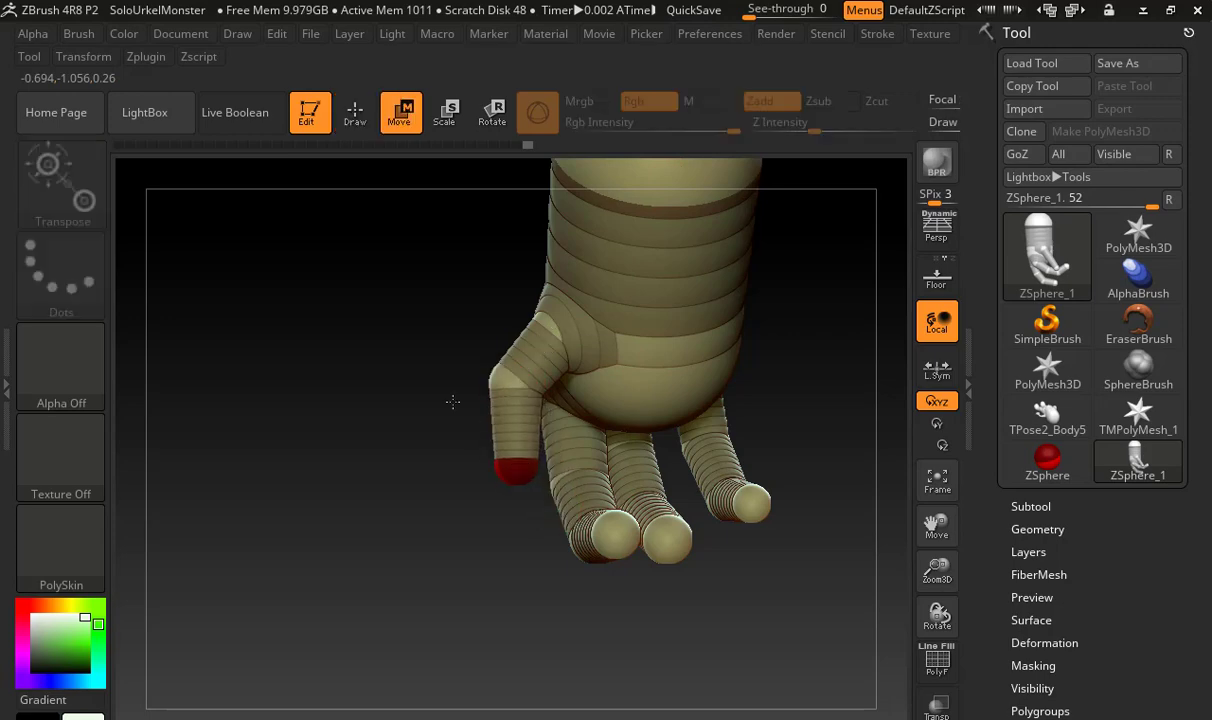
Move the base segments of the three fingers sideways to spread the fingers apart
{"action": "left_click_drag", "start_coordinate": [388, 374], "coordinate": [559, 357]}
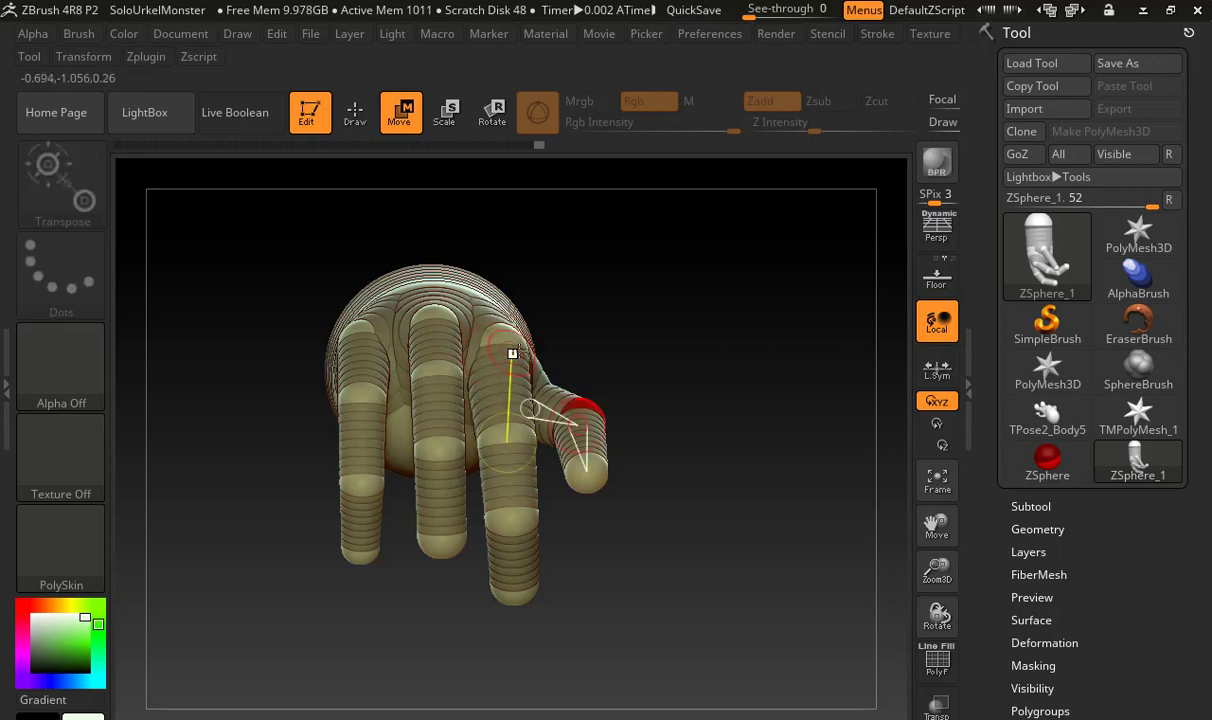
{"action": "left_click_drag", "start_coordinate": [508, 378], "coordinate": [517, 383]}
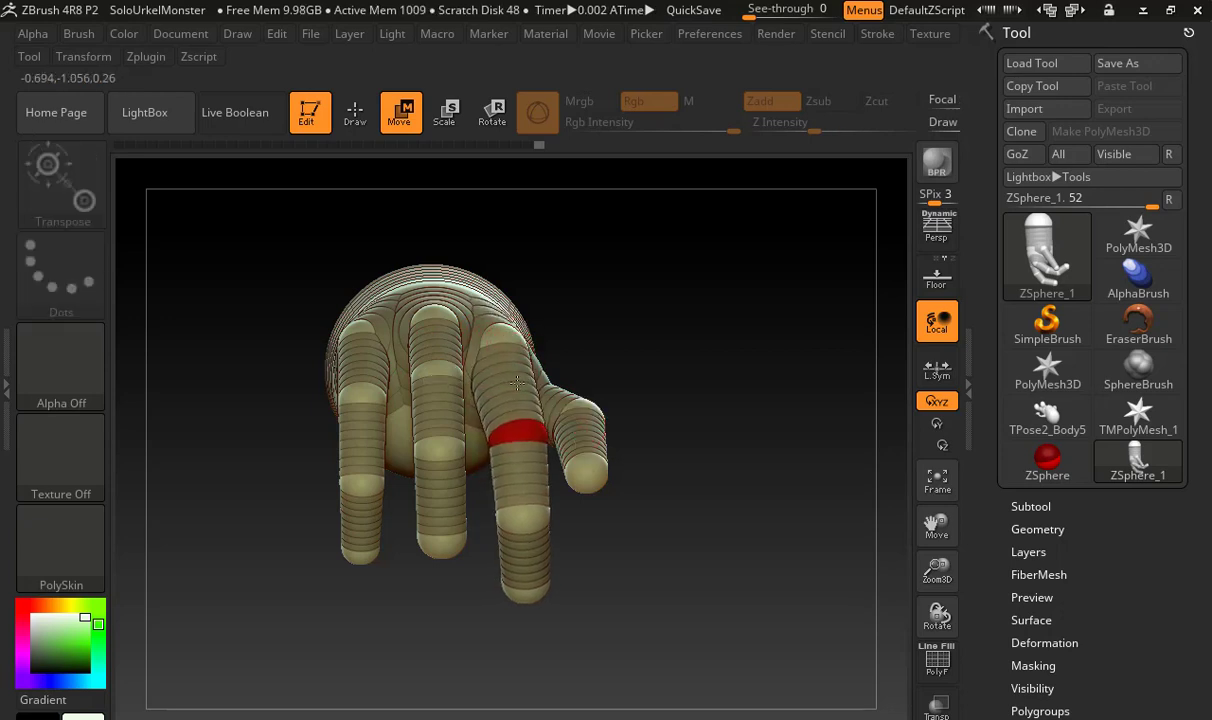
{"action": "left_click_drag", "start_coordinate": [373, 372], "coordinate": [360, 370]}
{"action": "mouse_move", "coordinate": [436, 350]}
{"action": "left_mouse_down"}
{"action": "mouse_move", "coordinate": [431, 318]}
{"action": "mouse_move", "coordinate": [428, 347]}
{"action": "left_mouse_up"}
Scale the ZSpheres of the finger nearest the thumb so the finger becomes slimmer toward its tip
{"action": "left_click_drag", "start_coordinate": [665, 344], "coordinate": [565, 330]}
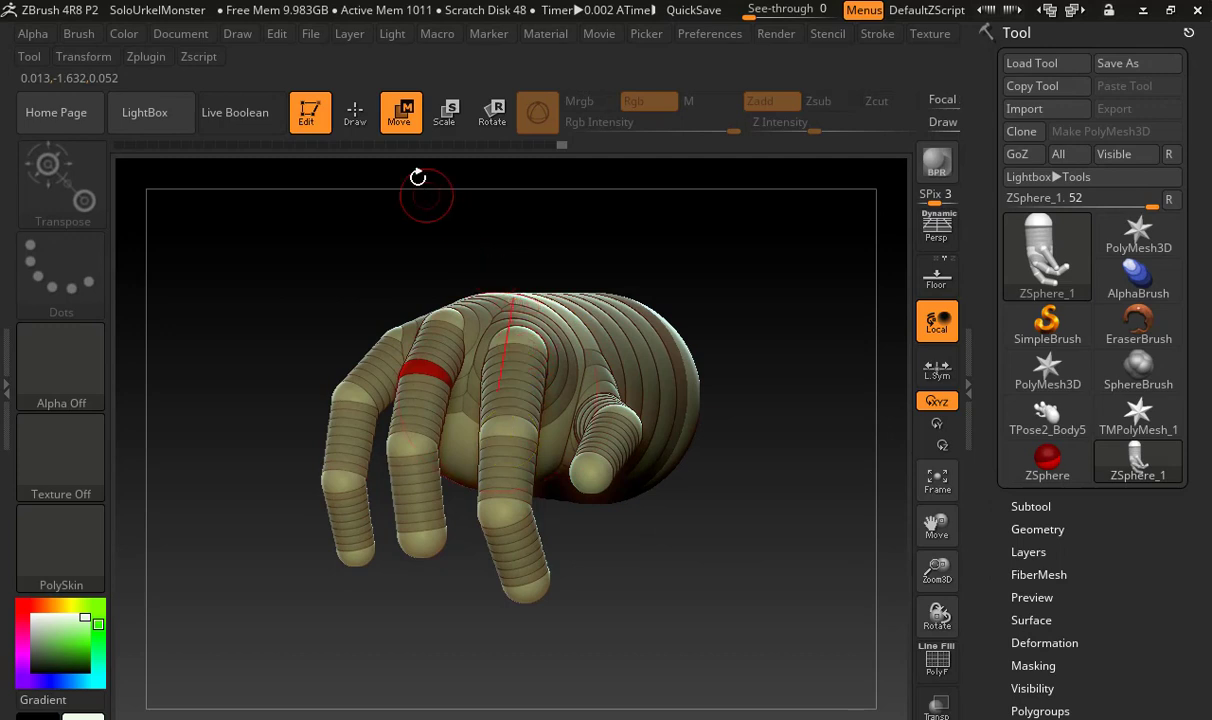
{"action": "key", "text": "e"}
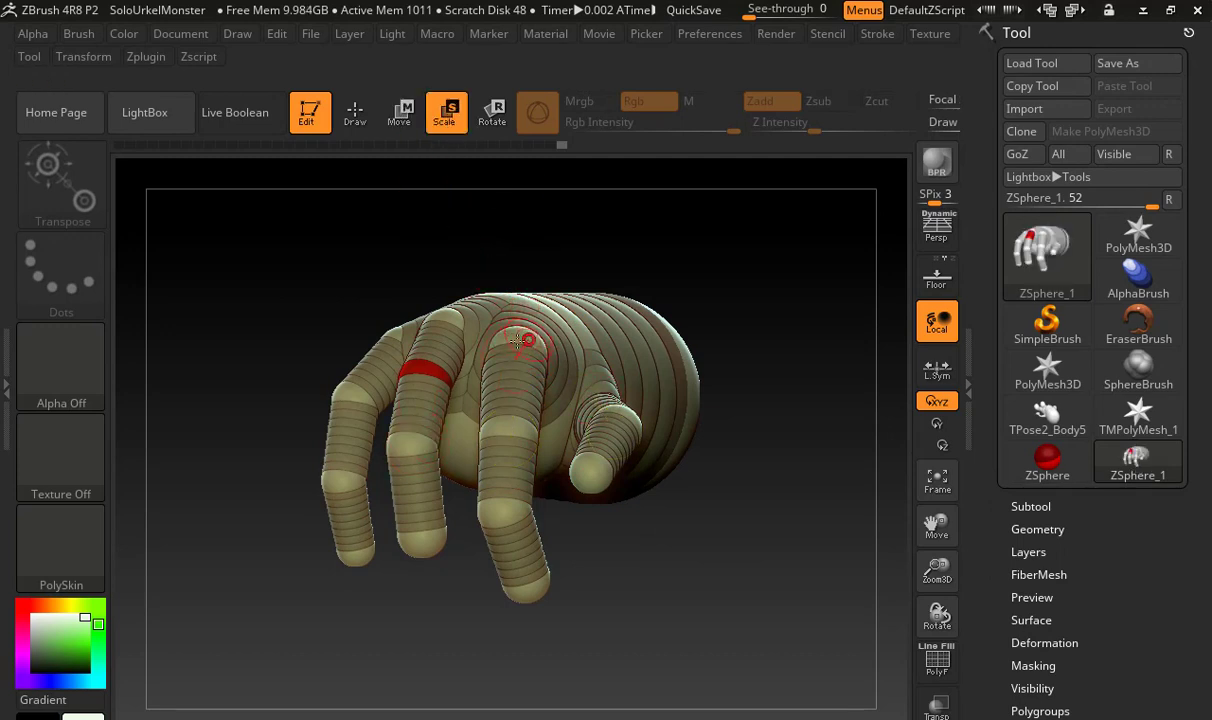
{"action": "left_click_drag", "start_coordinate": [517, 342], "coordinate": [510, 416]}
{"action": "left_click_drag", "start_coordinate": [506, 504], "coordinate": [440, 505]}
Move the two joints of the finger nearest the thumb to reshape its curl toward the palm
{"action": "key", "text": "w"}
{"action": "left_click_drag", "start_coordinate": [512, 422], "coordinate": [503, 412]}
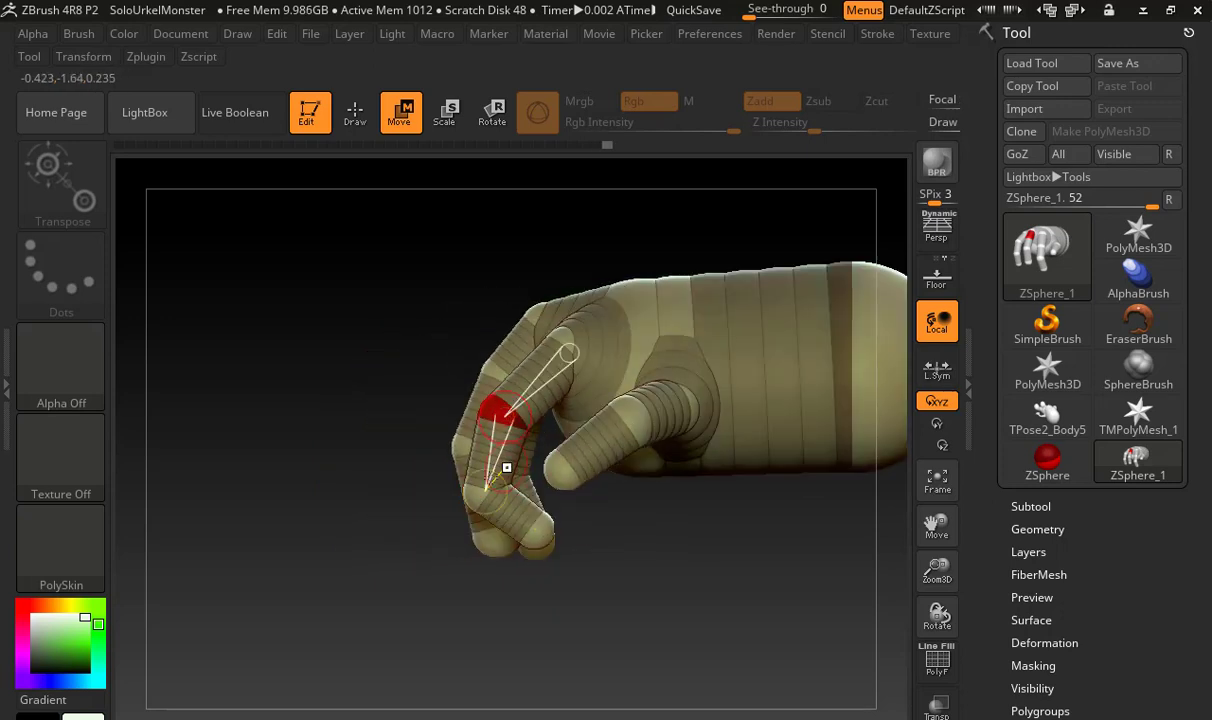
{"action": "left_click_drag", "start_coordinate": [487, 491], "coordinate": [498, 480]}
{"action": "left_click_drag", "start_coordinate": [440, 386], "coordinate": [545, 390]}
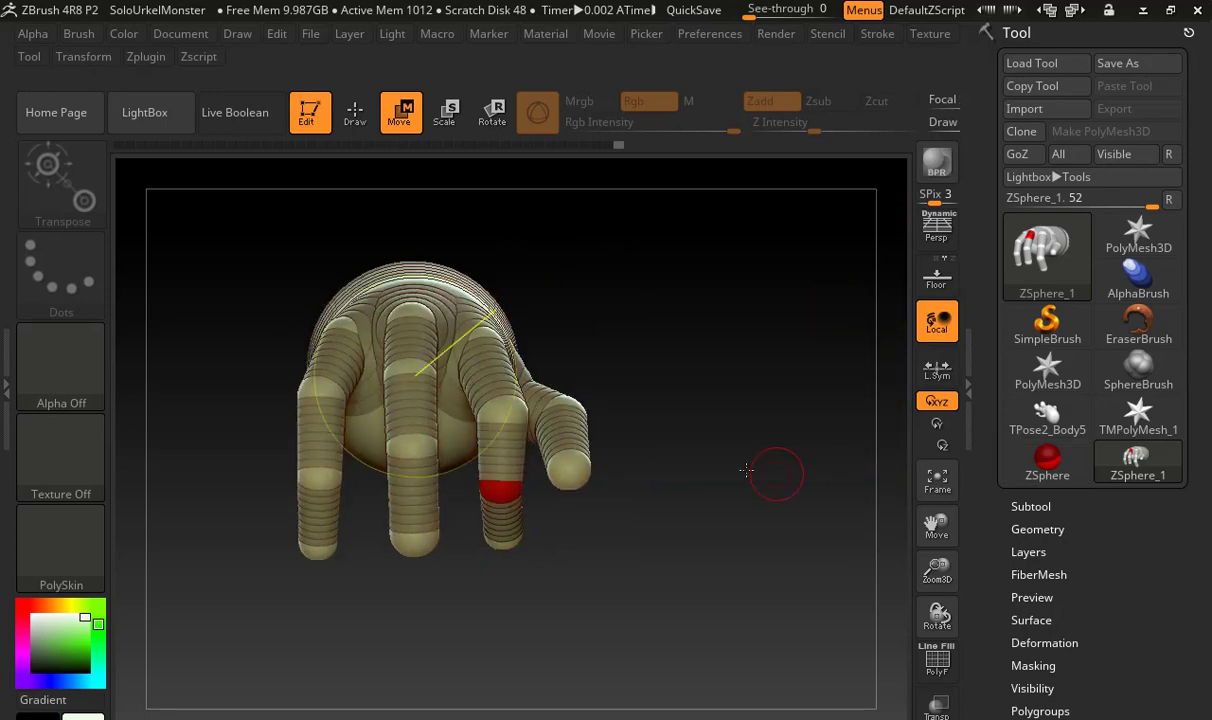
Preview the hand's skin mesh, view the back of the hand, and return to the ZSphere display
{"action": "key", "text": "a"}
{"action": "left_click_drag", "start_coordinate": [701, 406], "coordinate": [642, 555]}
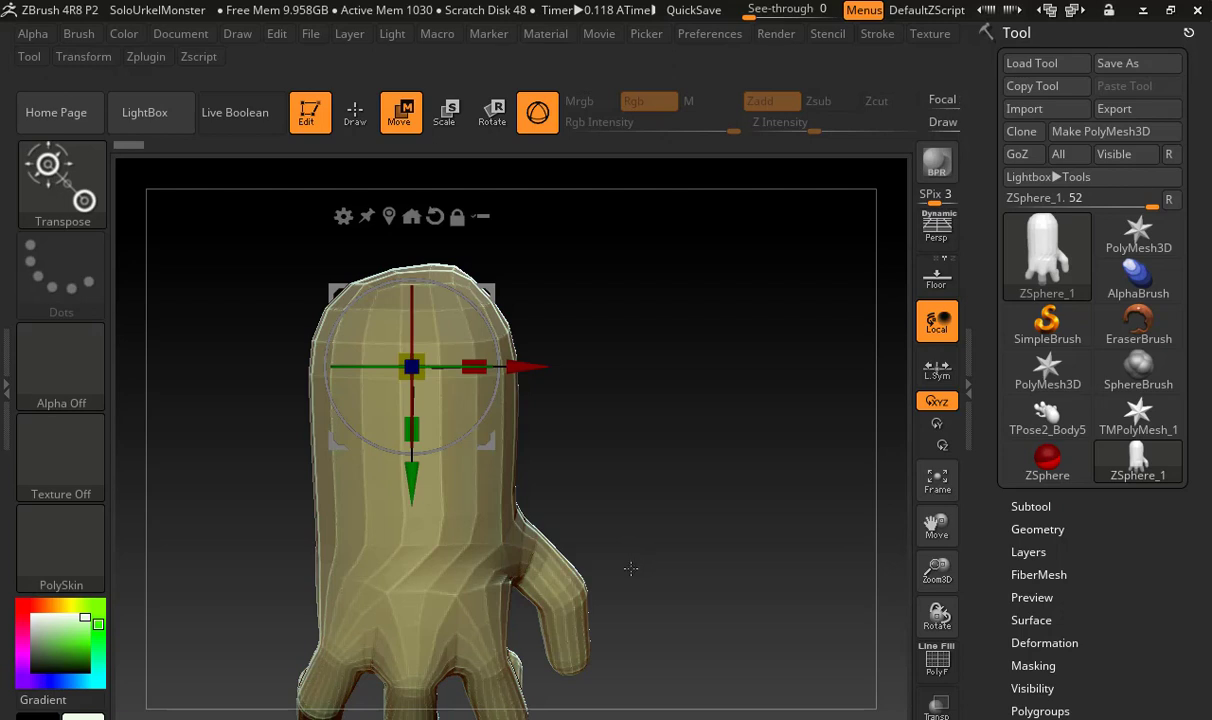
{"action": "key", "text": "a"}
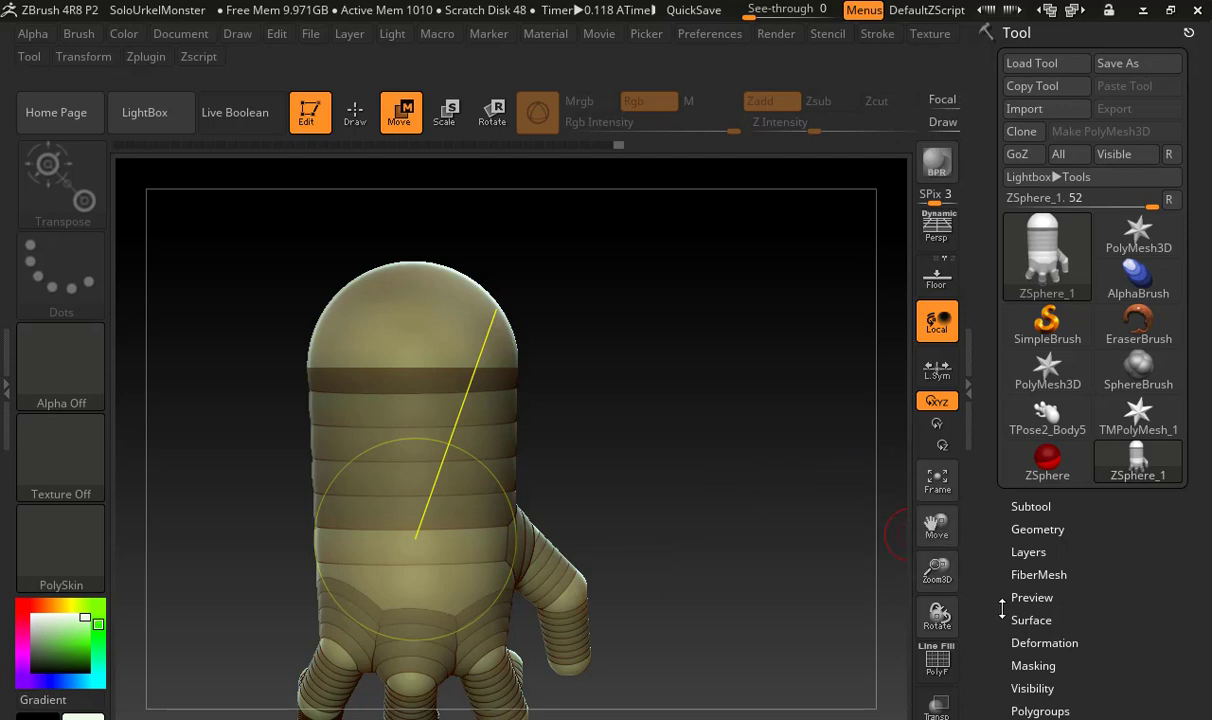
Generate an adaptive skin with density 1 and DynaMesh resolution 16, and inspect the resulting mesh
{"action": "left_click_drag", "start_coordinate": [1000, 609], "coordinate": [1000, 476]}
{"action": "left_click", "coordinate": [1046, 489]}
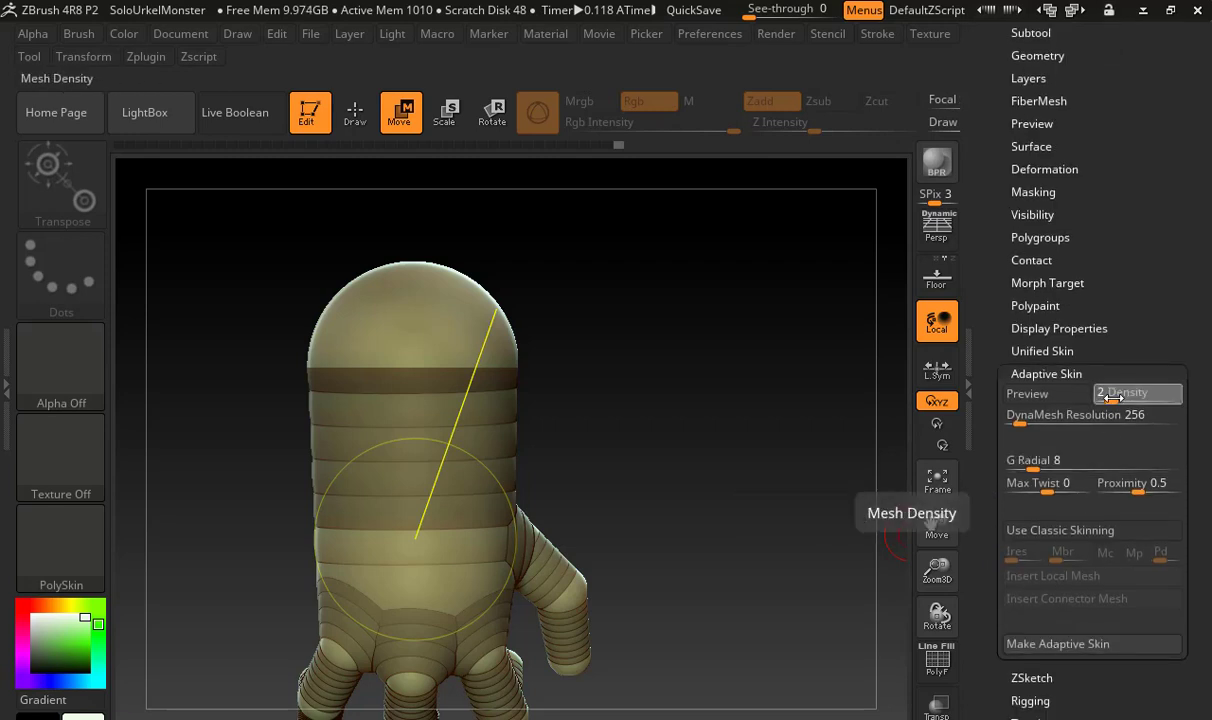
{"action": "left_click_drag", "start_coordinate": [1089, 414], "coordinate": [1013, 422]}
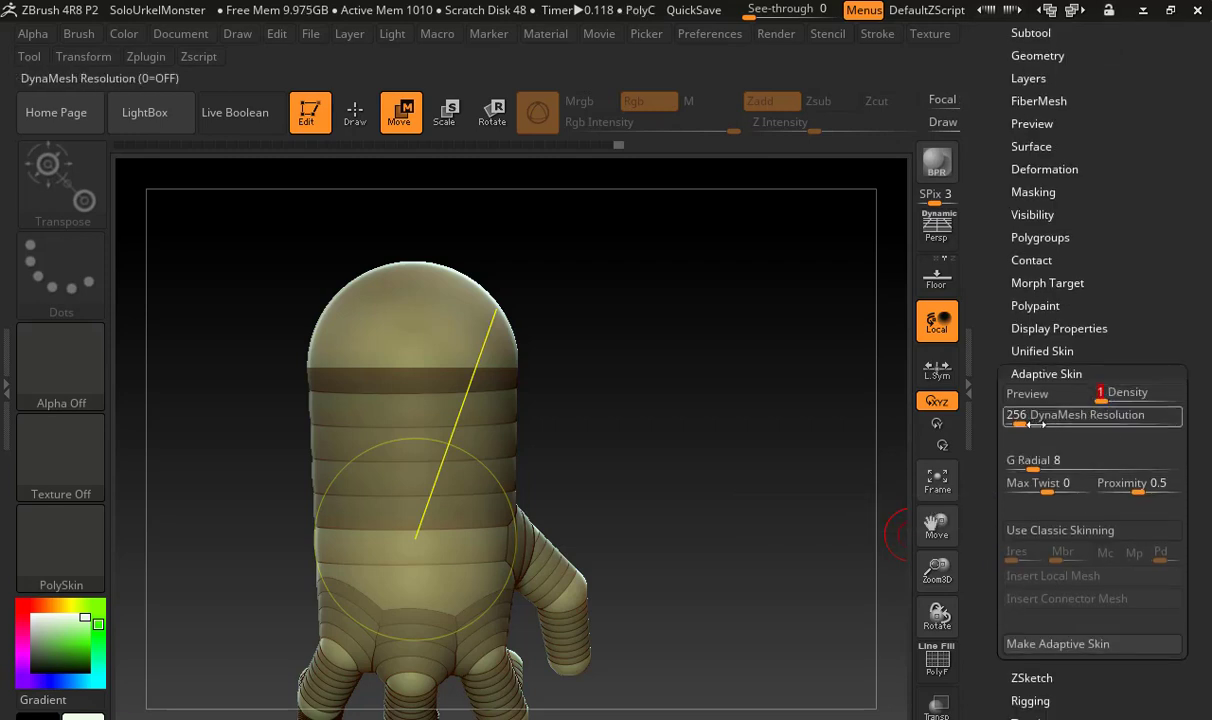
{"action": "left_click", "coordinate": [1058, 643]}
{"action": "scroll", "coordinate": [994, 330], "scroll_direction": "up", "scroll_amount": 5}
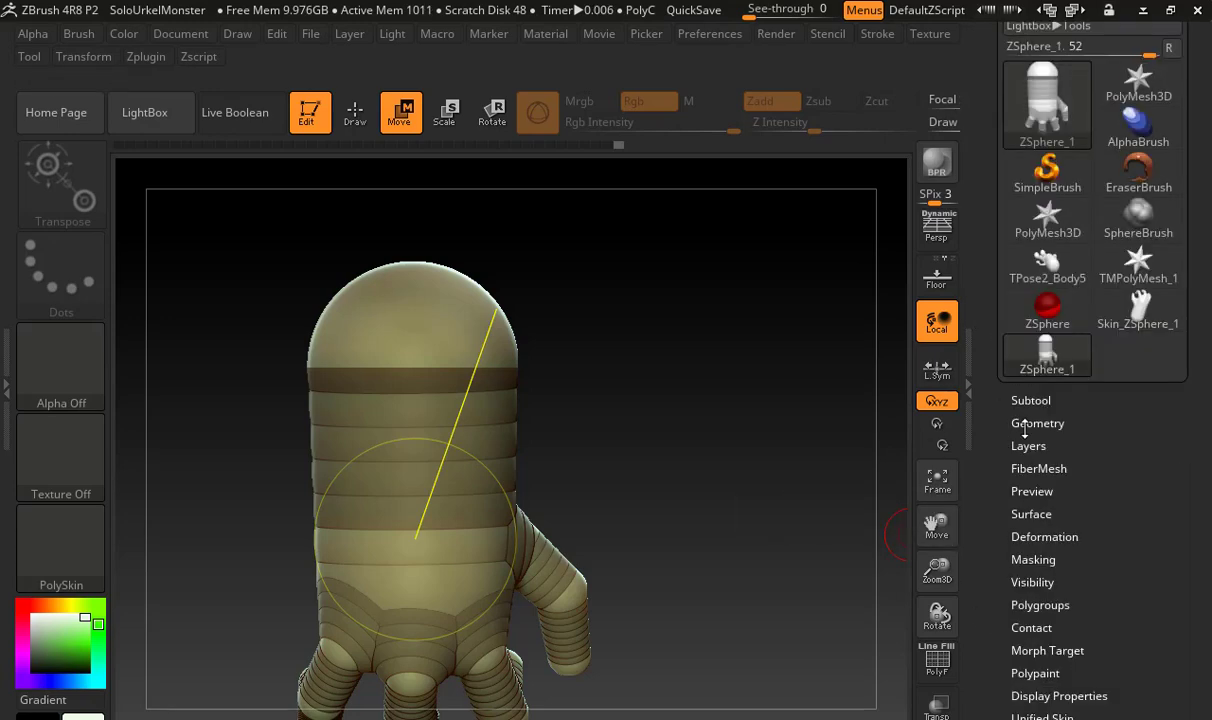
{"action": "left_click", "coordinate": [1140, 300]}
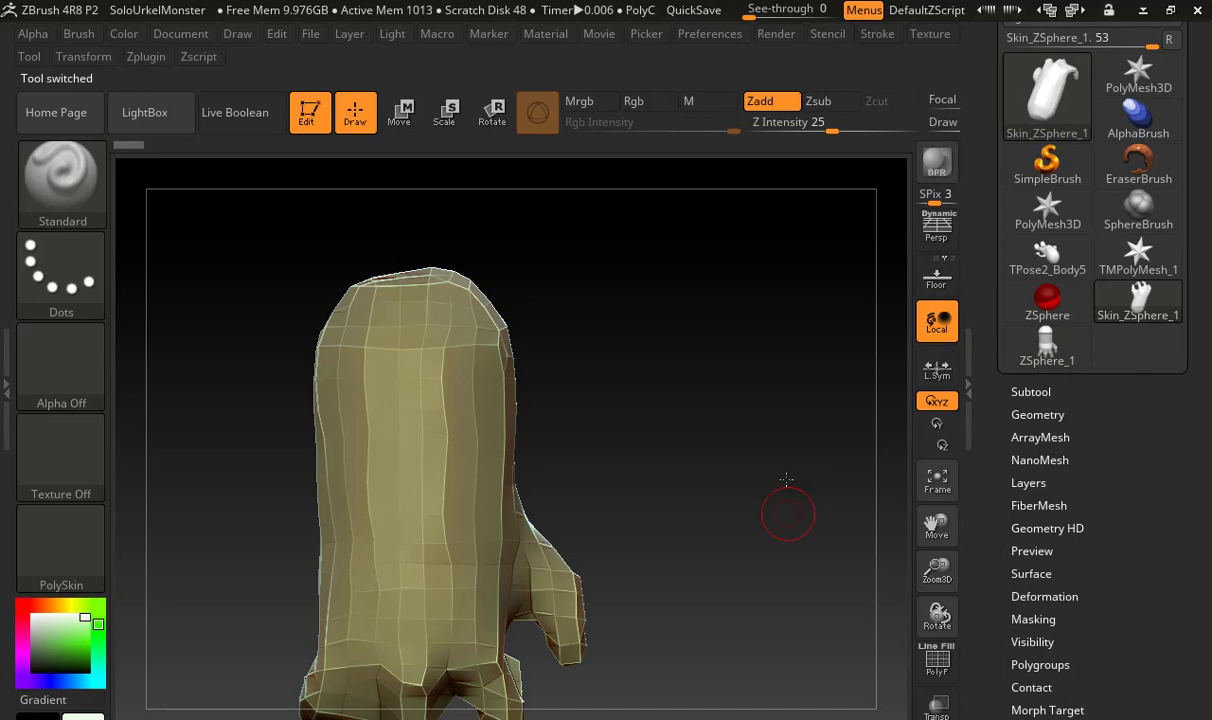
{"action": "left_click_drag", "start_coordinate": [786, 478], "coordinate": [820, 318]}
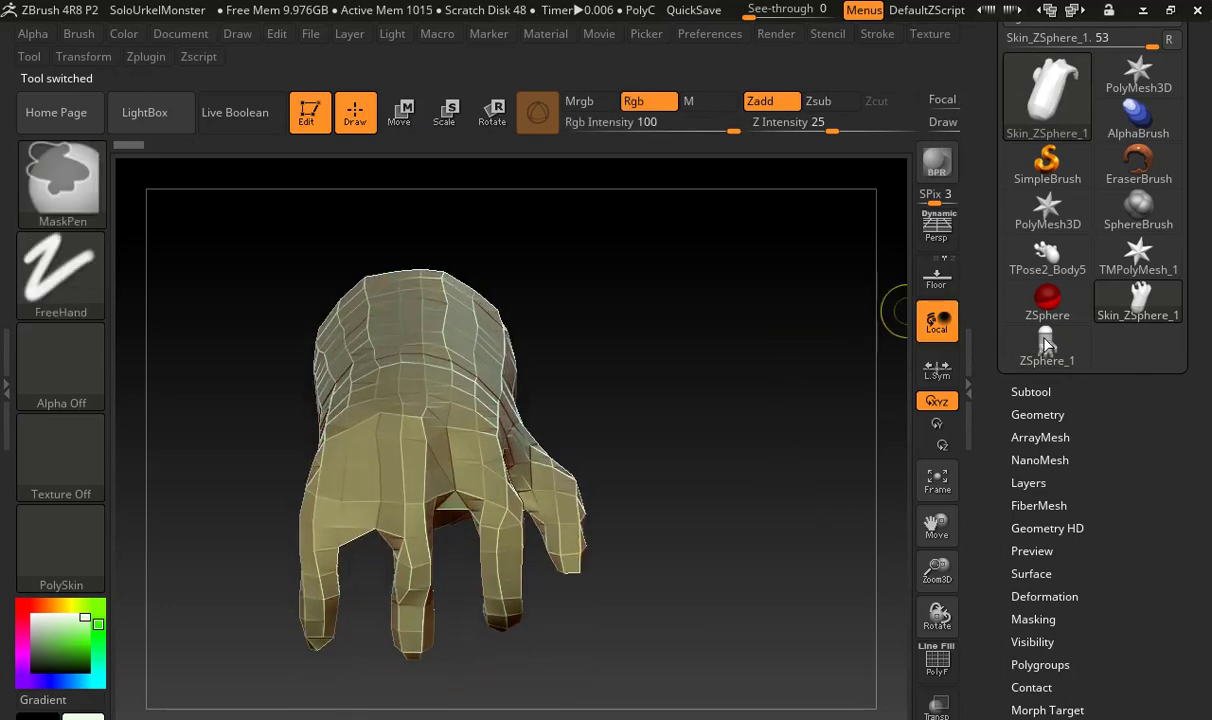
Return to ZSphere_1, generate an adaptive skin with density 2 and DynaMesh resolution 16, and view the resulting mesh
{"action": "left_click", "coordinate": [1079, 345]}
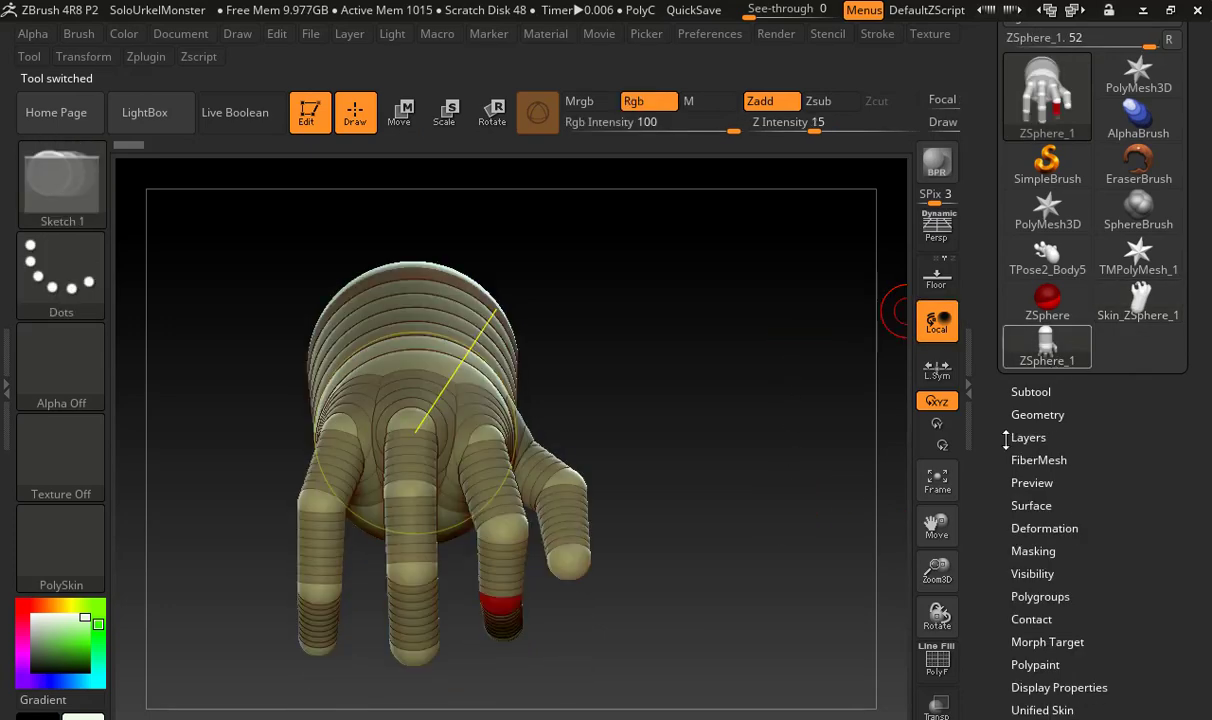
{"action": "left_click_drag", "start_coordinate": [998, 415], "coordinate": [1036, 369]}
{"action": "left_click", "coordinate": [1050, 376]}
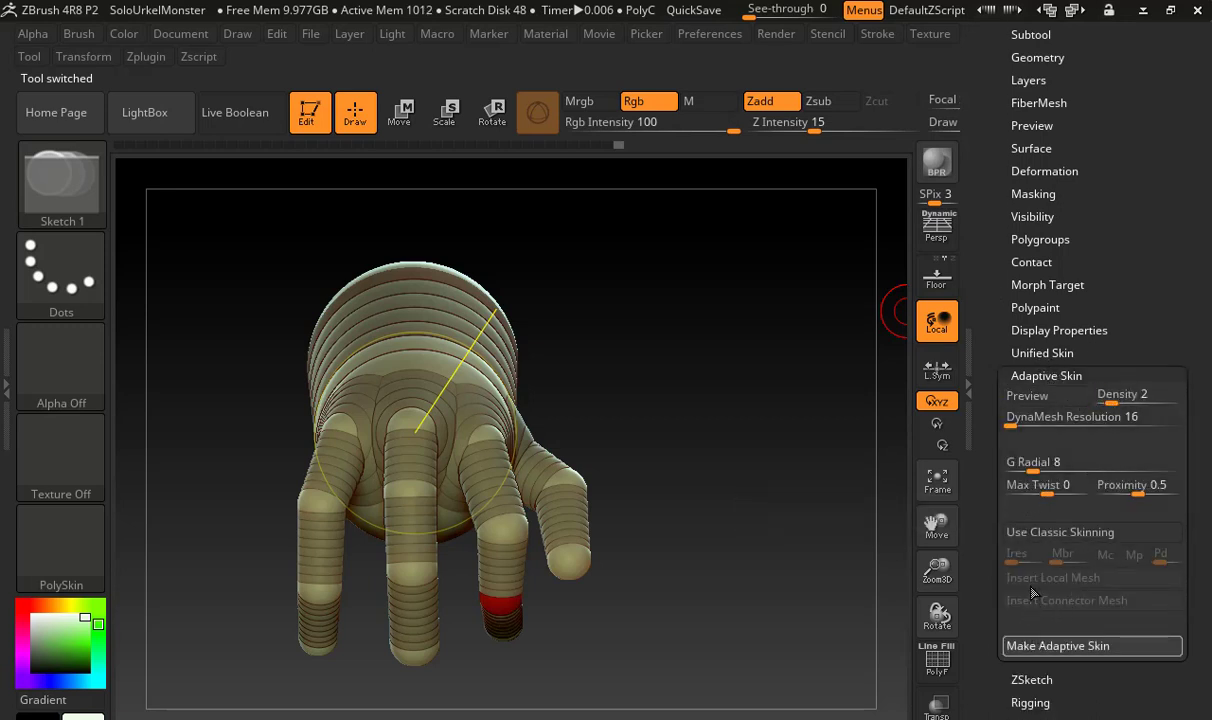
{"action": "left_click", "coordinate": [1092, 645]}
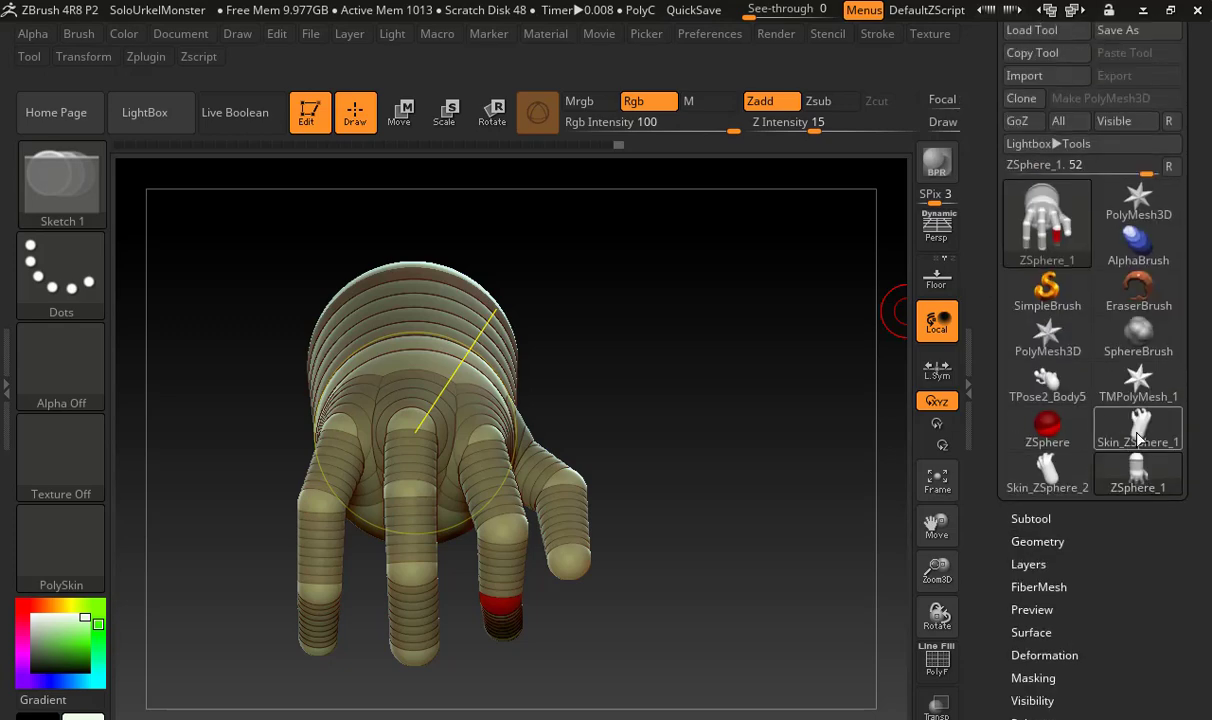
{"action": "mouse_move", "coordinate": [1138, 437]}
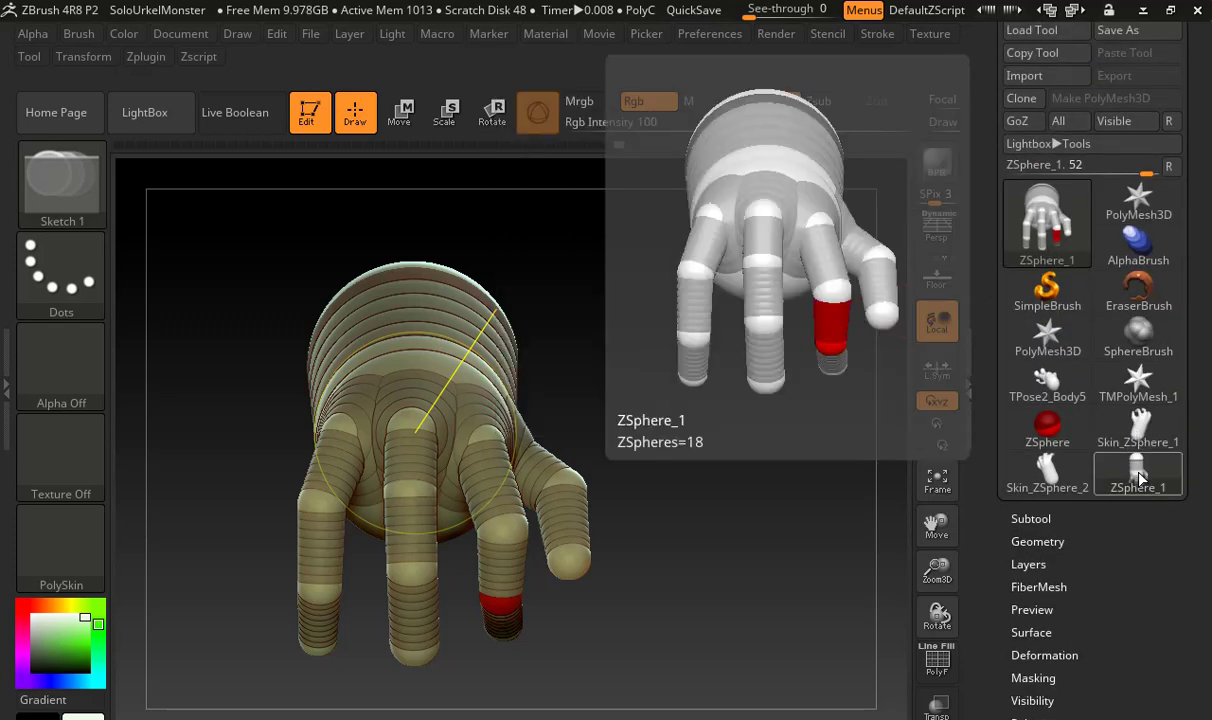
{"action": "left_click", "coordinate": [1058, 470]}
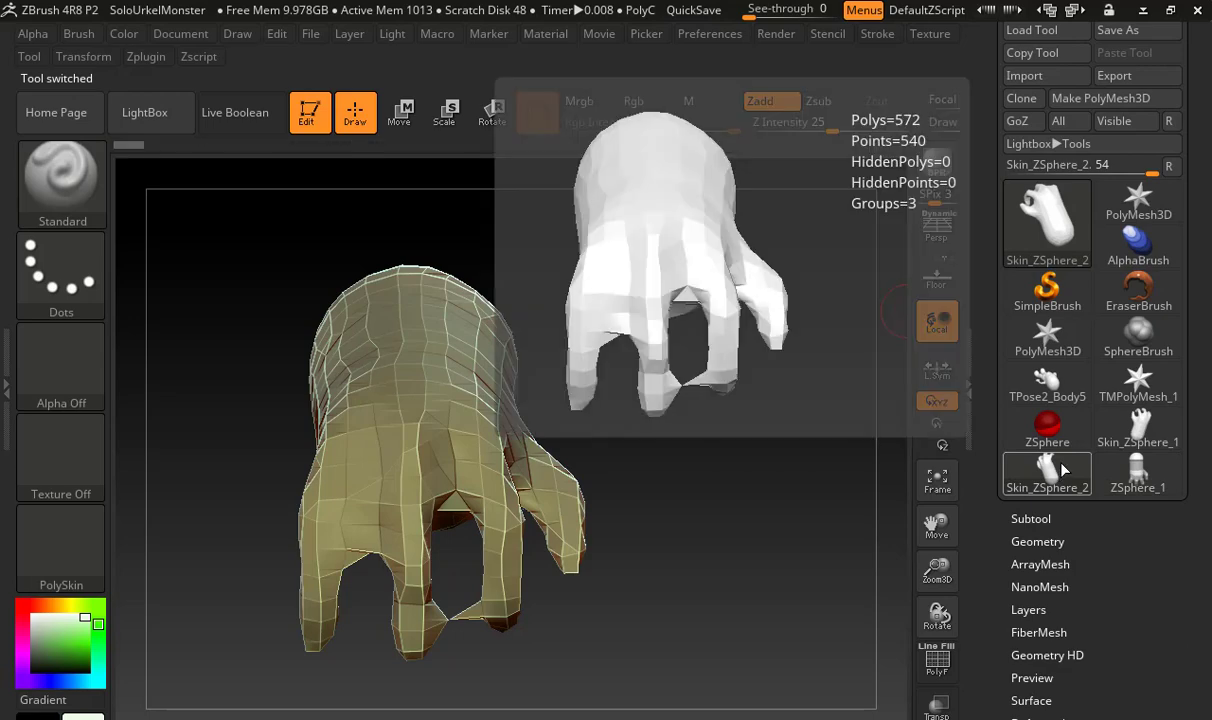
Generate an adaptive skin from ZSphere_1 with DynaMesh resolution 208 and density 2, and load the new skin mesh
{"action": "scroll", "coordinate": [1018, 383], "scroll_direction": "down", "scroll_amount": 5}
{"action": "scroll", "coordinate": [1022, 390], "scroll_direction": "down", "scroll_amount": 1}
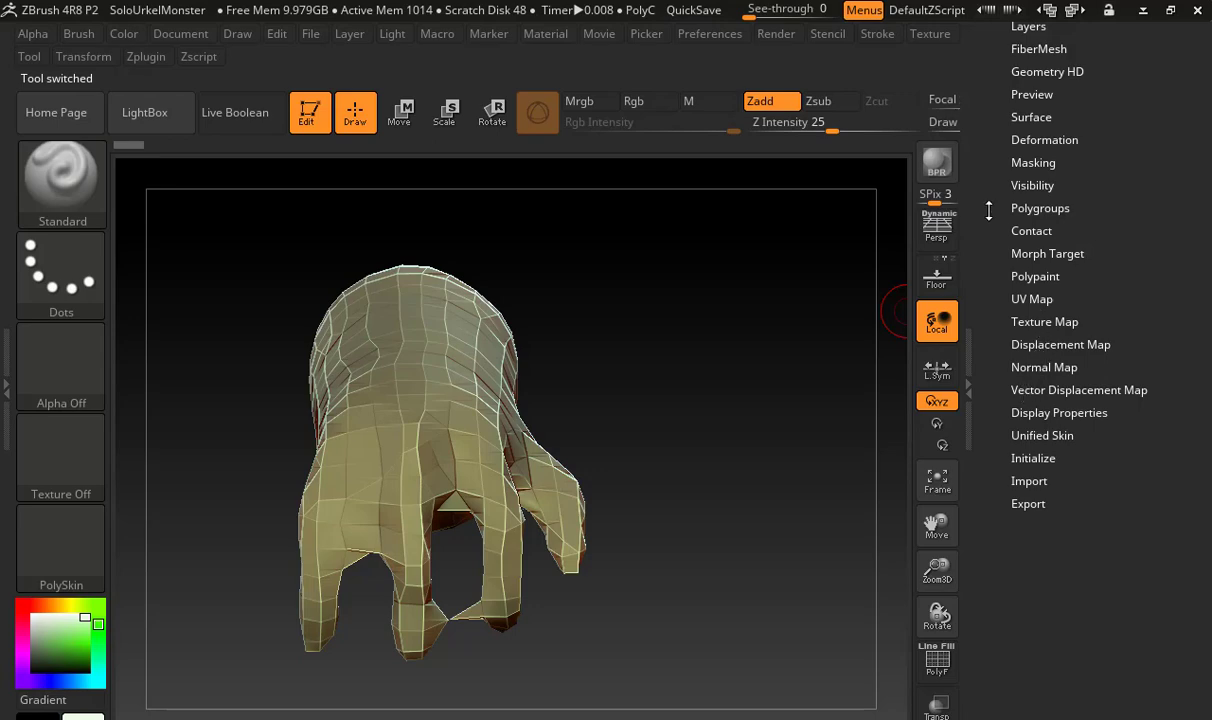
{"action": "left_click", "coordinate": [975, 296]}
{"action": "scroll", "coordinate": [1112, 201], "scroll_direction": "up", "scroll_amount": 5}
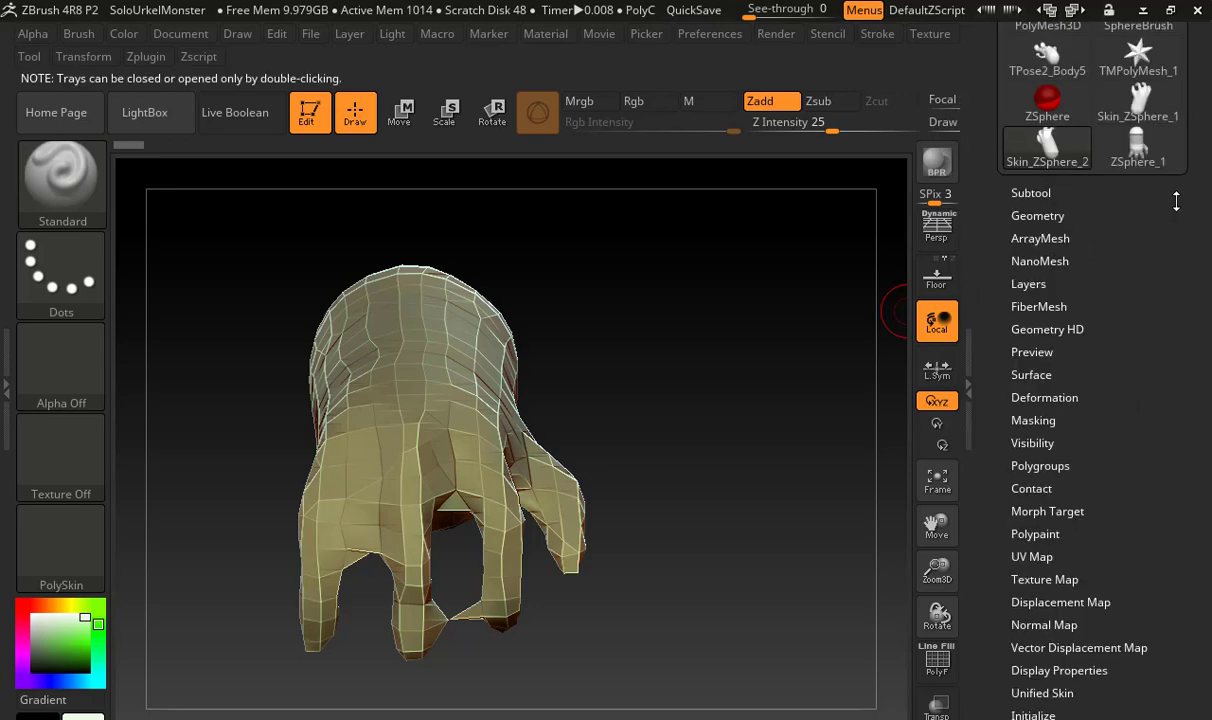
{"action": "left_click", "coordinate": [1150, 153]}
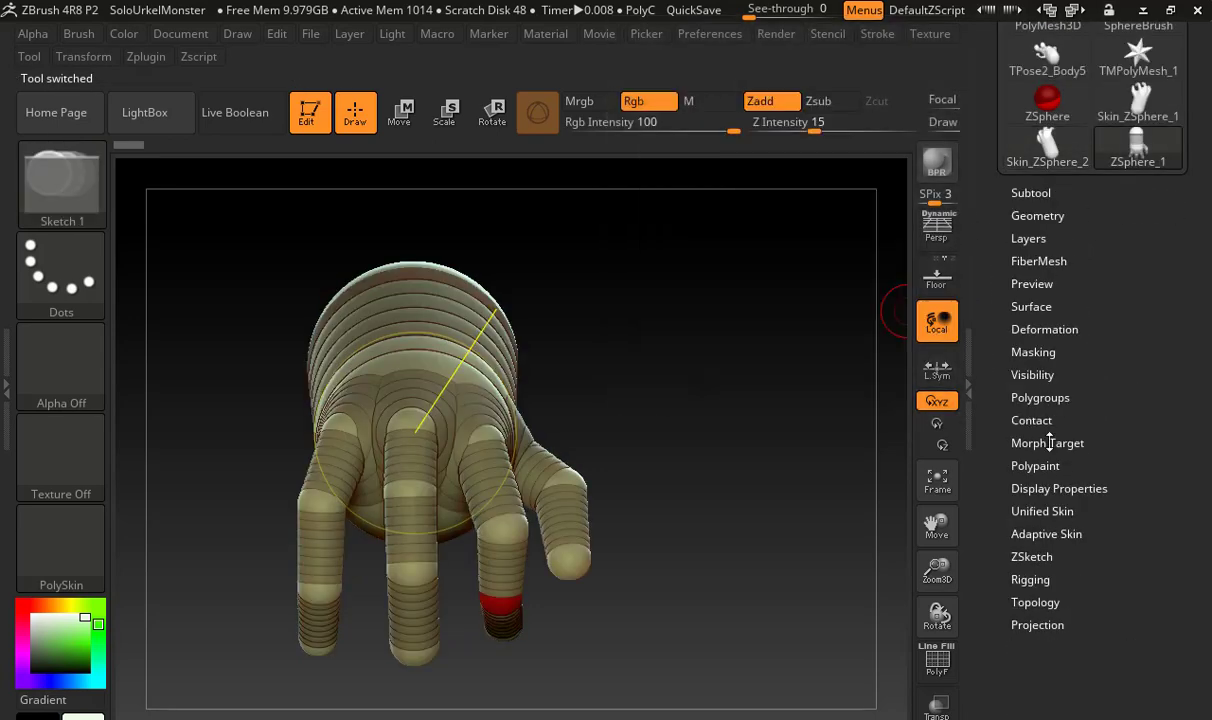
{"action": "left_click", "coordinate": [1042, 533]}
{"action": "left_click_drag", "start_coordinate": [1016, 578], "coordinate": [1018, 580]}
{"action": "left_click_drag", "start_coordinate": [993, 640], "coordinate": [998, 511]}
{"action": "left_click_drag", "start_coordinate": [996, 362], "coordinate": [1000, 405]}
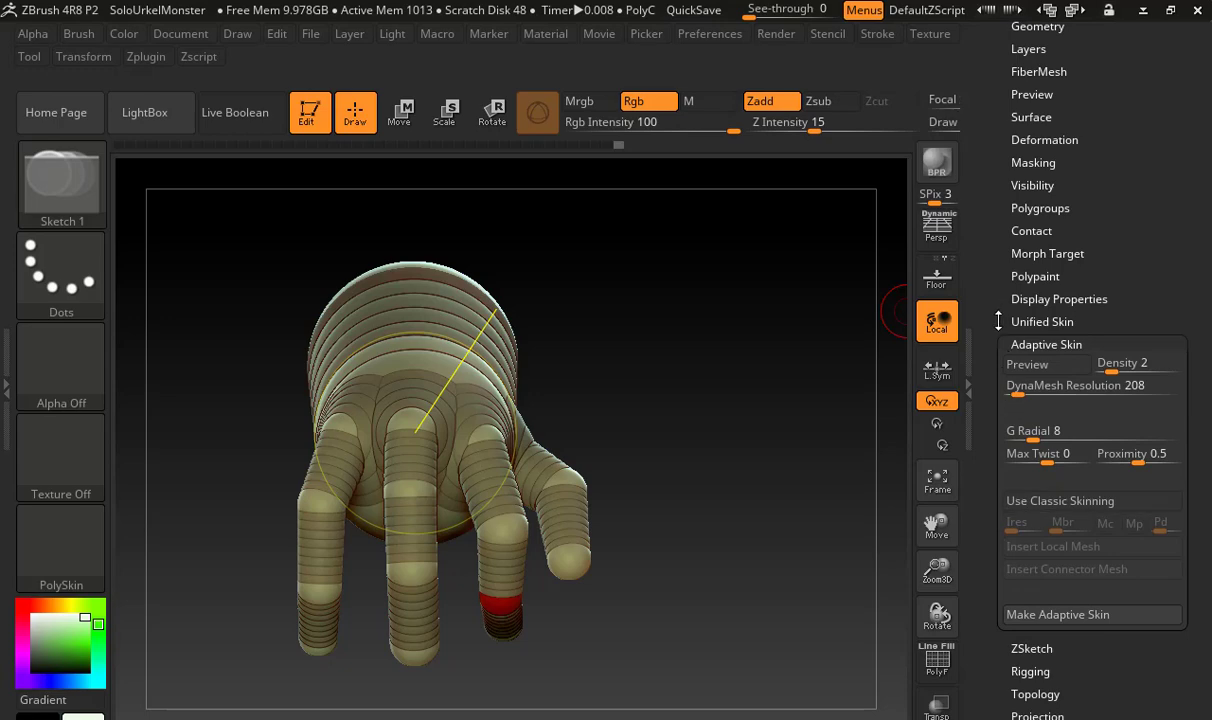
{"action": "left_click_drag", "start_coordinate": [998, 321], "coordinate": [1000, 602]}
{"action": "left_click", "coordinate": [1138, 195]}
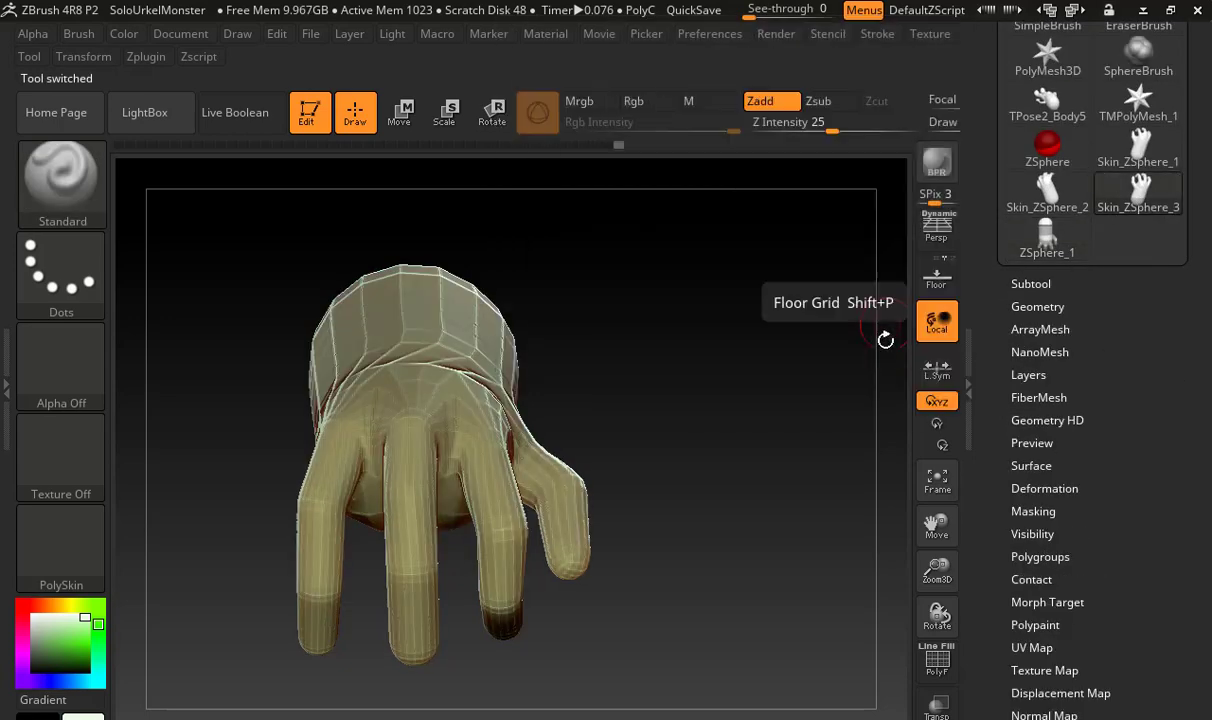
Choose the Move brush with an enlarged draw size and push in the underside of the forearm on the thumb side
{"action": "left_click_drag", "start_coordinate": [768, 364], "coordinate": [681, 437]}
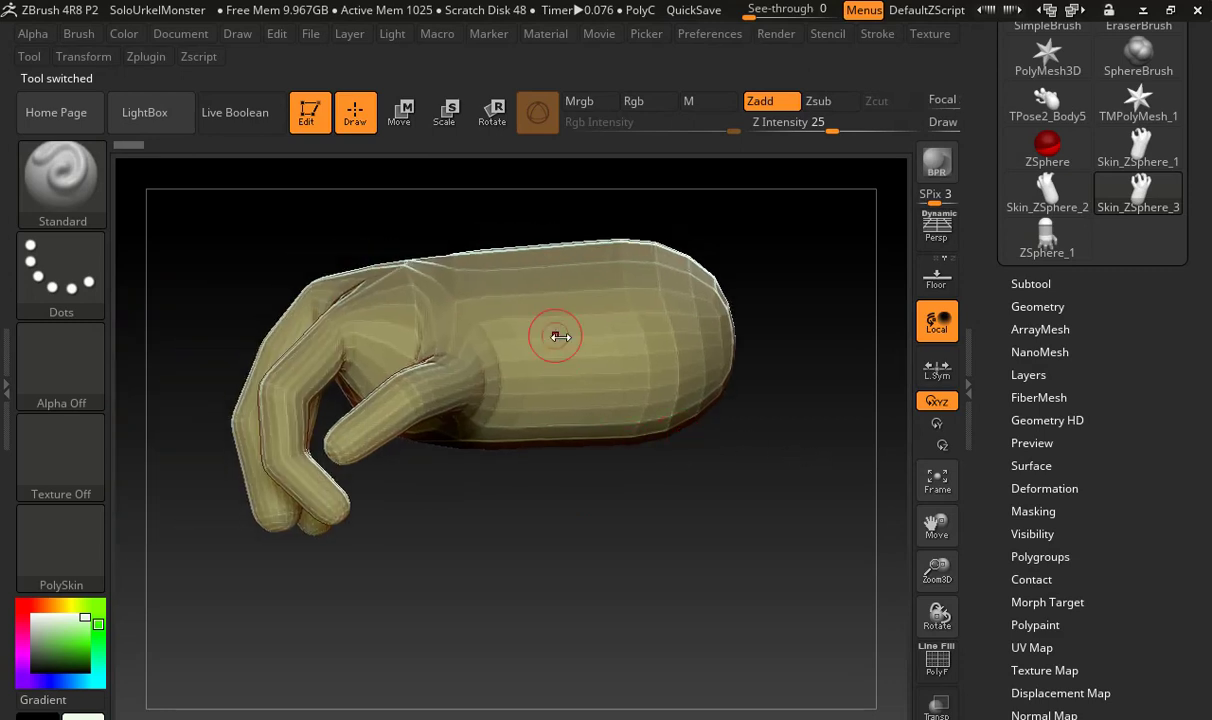
{"action": "key", "text": "w"}
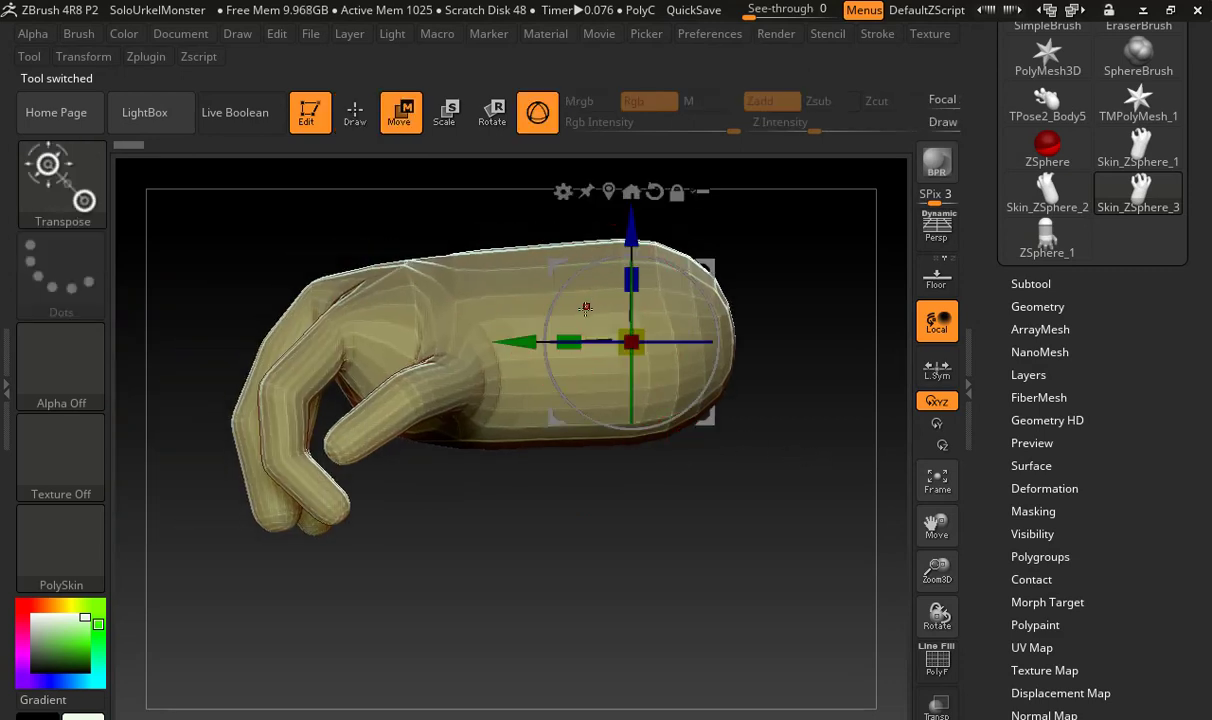
{"action": "key", "text": "q"}
{"action": "key", "text": "shift"}
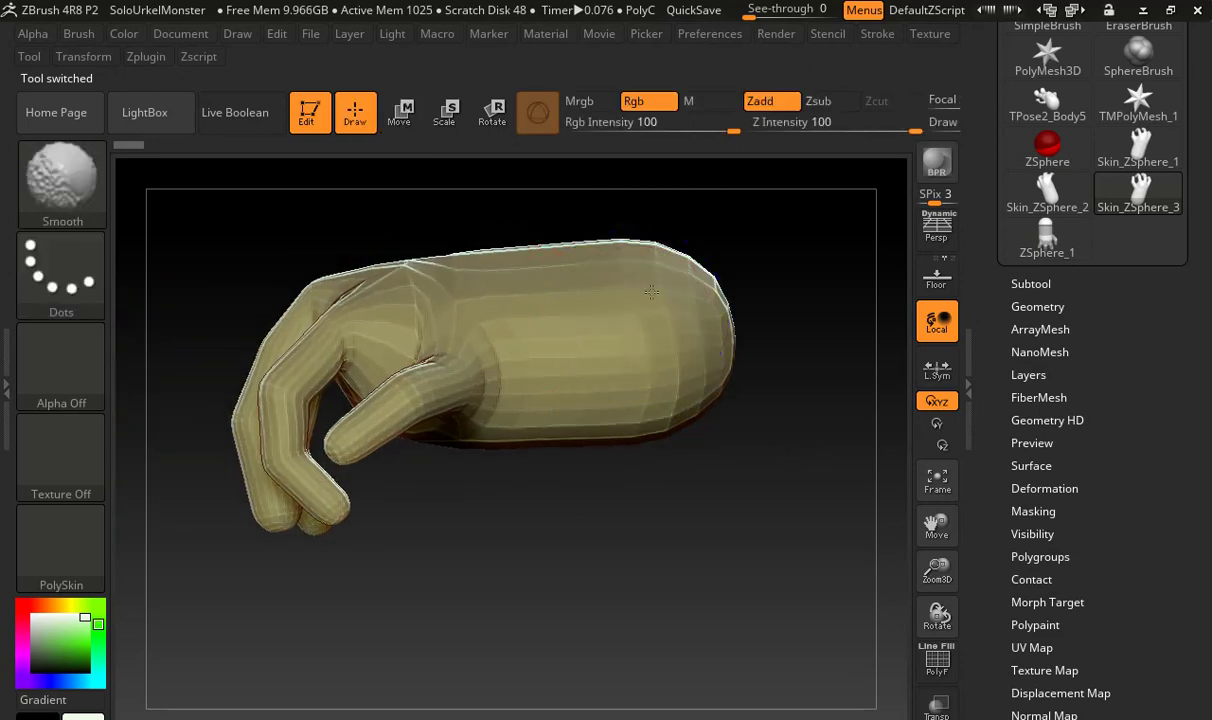
{"action": "key", "text": "b"}
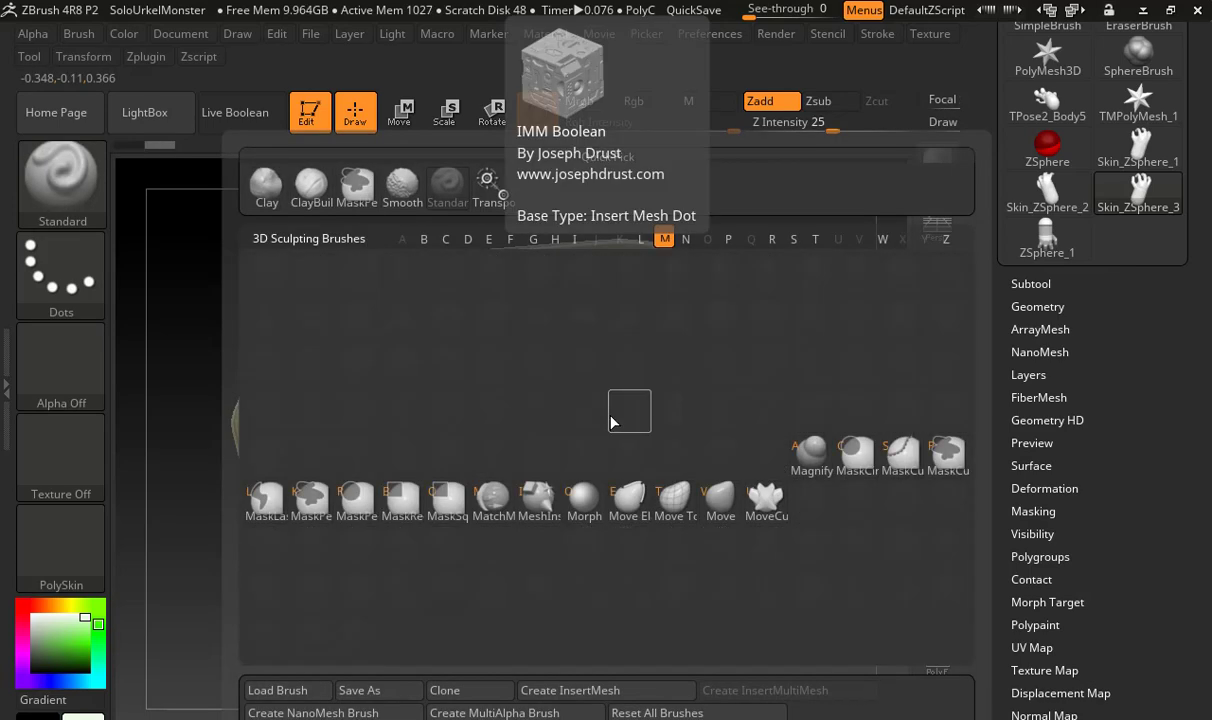
{"action": "key", "text": "m"}
{"action": "key", "text": "v"}
{"action": "key", "text": "s"}
{"action": "left_click_drag", "start_coordinate": [614, 413], "coordinate": [627, 413]}
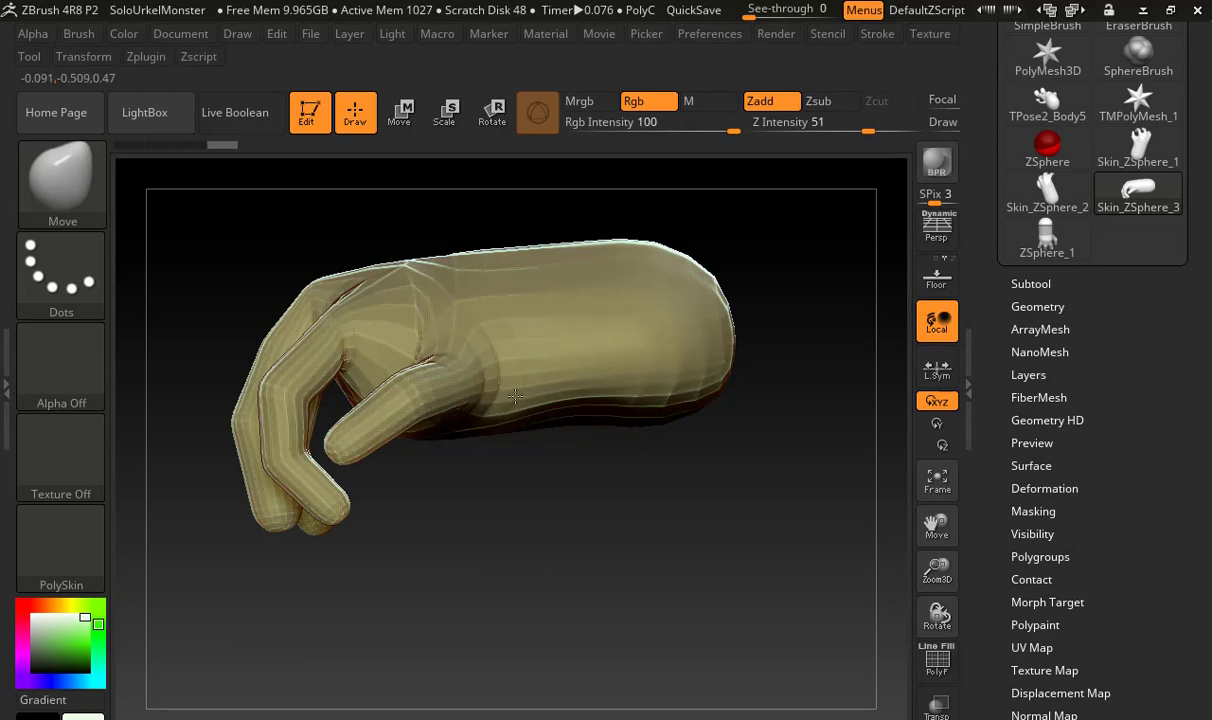
Push up the underside of the forearm on the little-finger side with the Move brush
{"action": "mouse_move", "coordinate": [528, 466]}
{"action": "left_mouse_down"}
{"action": "mouse_move", "coordinate": [698, 419]}
{"action": "mouse_move", "coordinate": [615, 407]}
{"action": "left_mouse_up"}
{"action": "right_click_drag", "start_coordinate": [553, 410], "coordinate": [496, 416]}
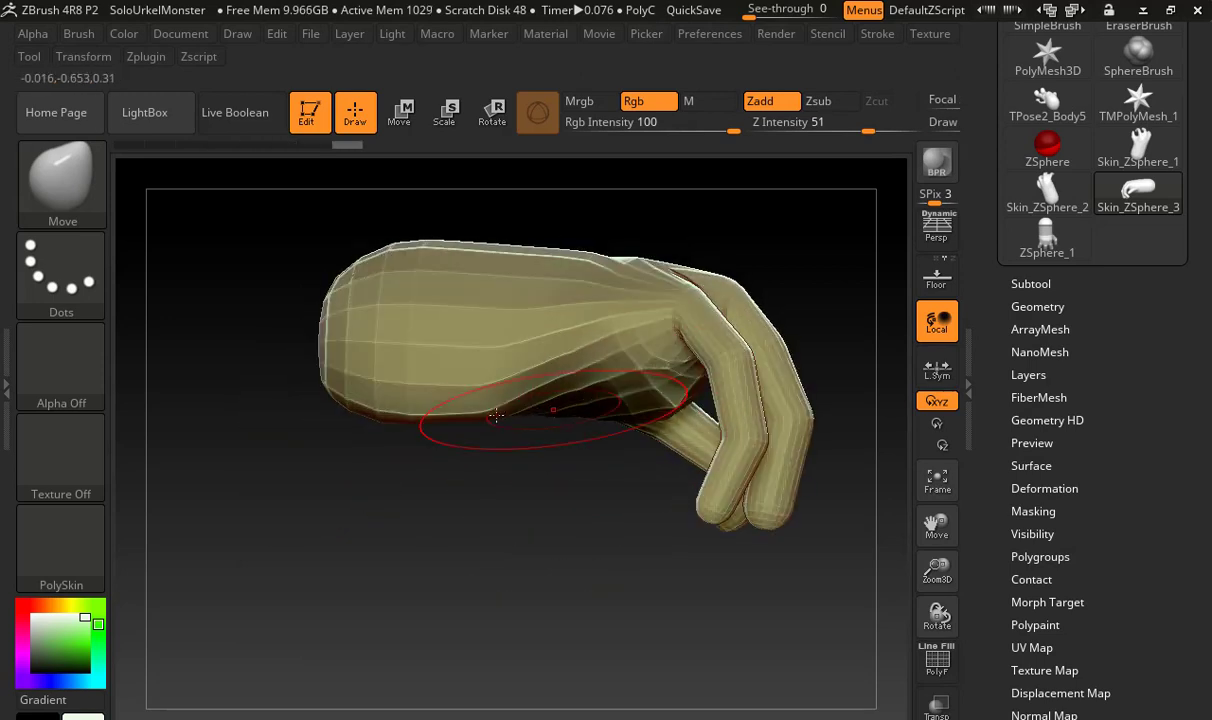
{"action": "left_click_drag", "start_coordinate": [472, 408], "coordinate": [463, 381]}
{"action": "left_click_drag", "start_coordinate": [526, 408], "coordinate": [530, 392]}
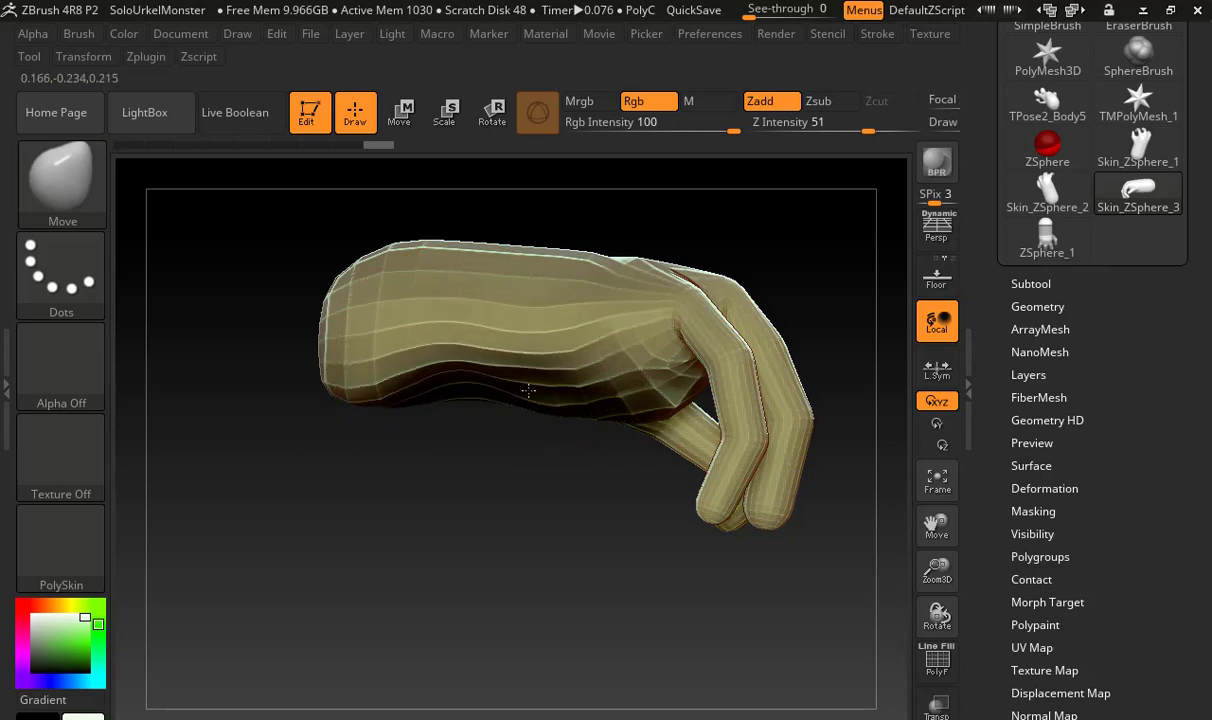
Level the underside of the hand by pushing in the heel of the palm and the end of the forearm
{"action": "right_click_drag", "start_coordinate": [530, 392], "coordinate": [527, 219]}
{"action": "right_click_drag", "start_coordinate": [446, 402], "coordinate": [454, 305]}
{"action": "mouse_move", "coordinate": [454, 541]}
{"action": "right_mouse_down"}
{"action": "mouse_move", "coordinate": [695, 495]}
{"action": "mouse_move", "coordinate": [636, 514]}
{"action": "mouse_move", "coordinate": [557, 376]}
{"action": "right_mouse_up"}
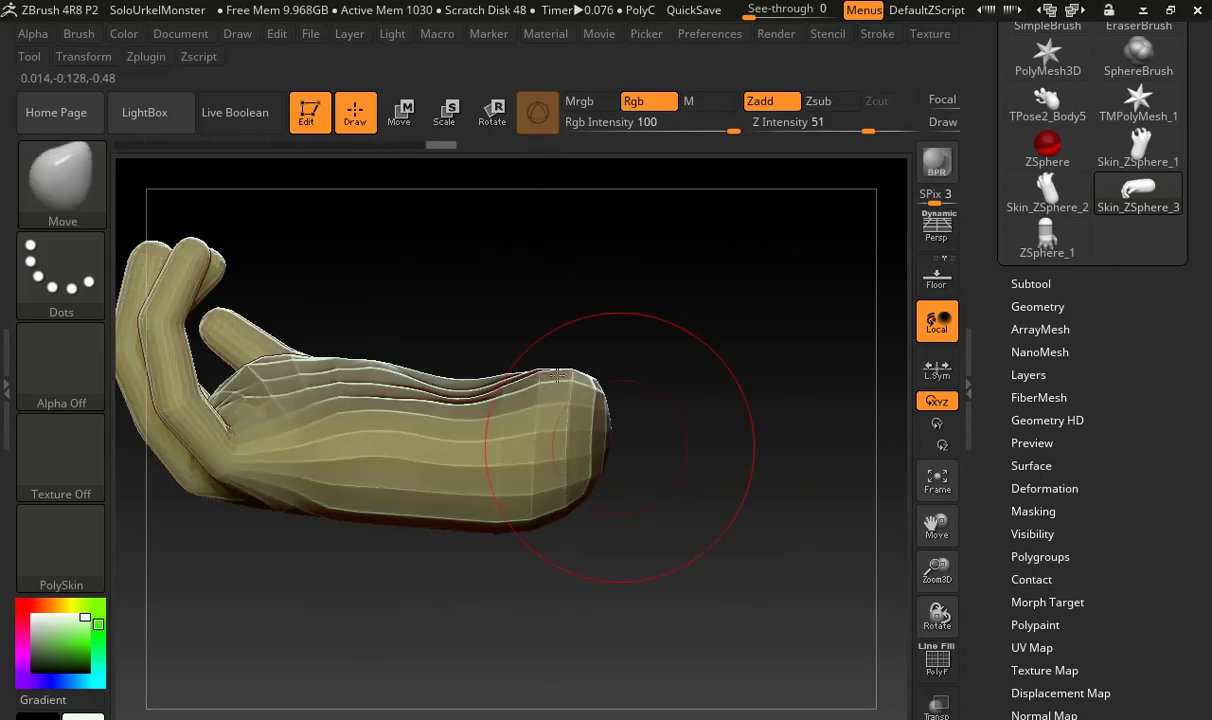
{"action": "right_click_drag", "start_coordinate": [560, 315], "coordinate": [560, 362]}
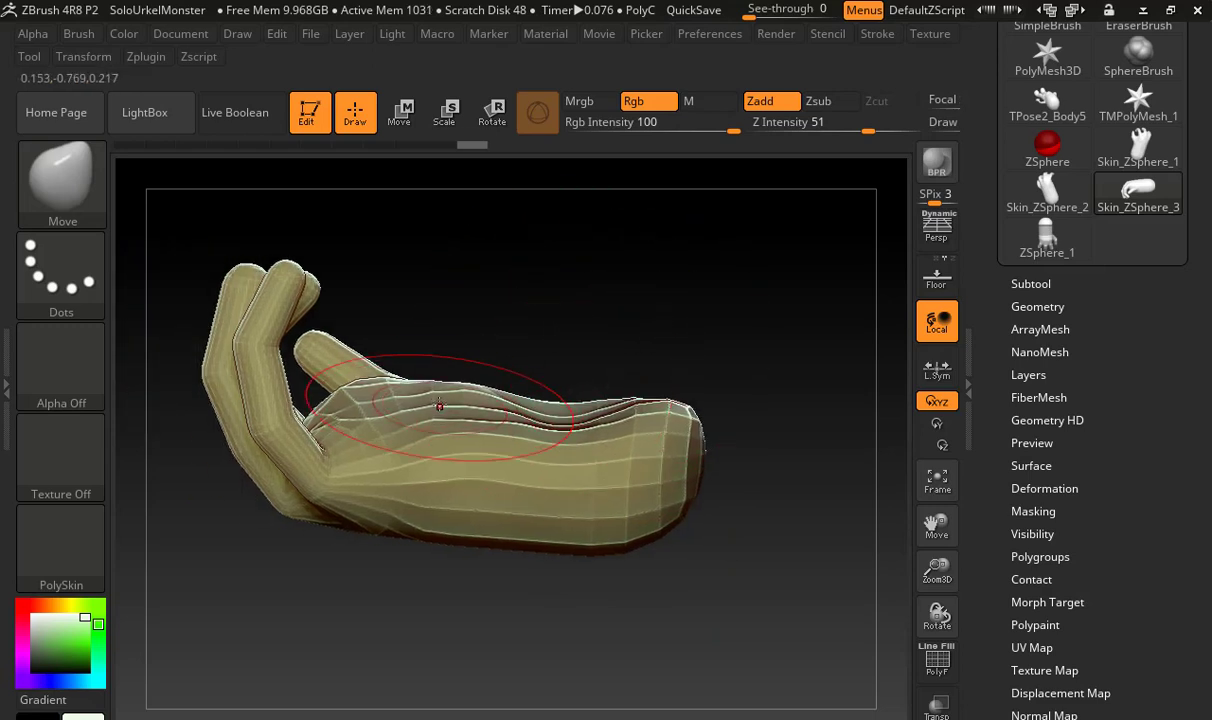
{"action": "left_click_drag", "start_coordinate": [439, 405], "coordinate": [396, 404]}
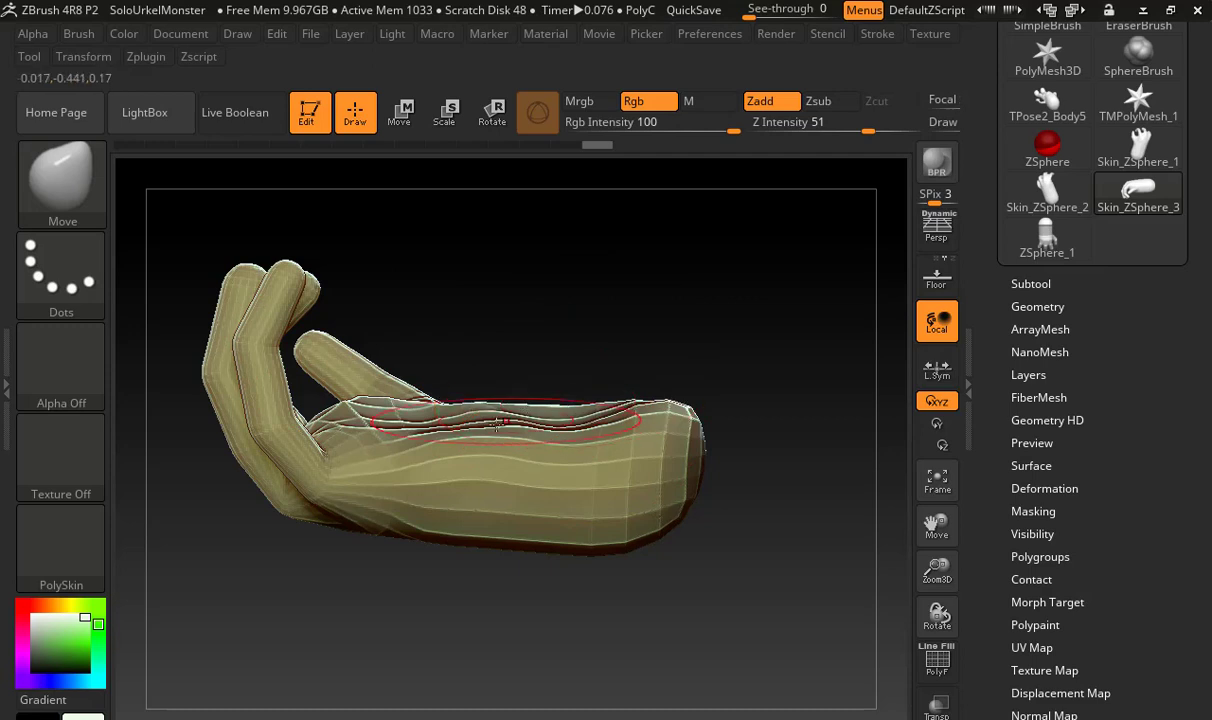
{"action": "left_click_drag", "start_coordinate": [452, 404], "coordinate": [455, 410]}
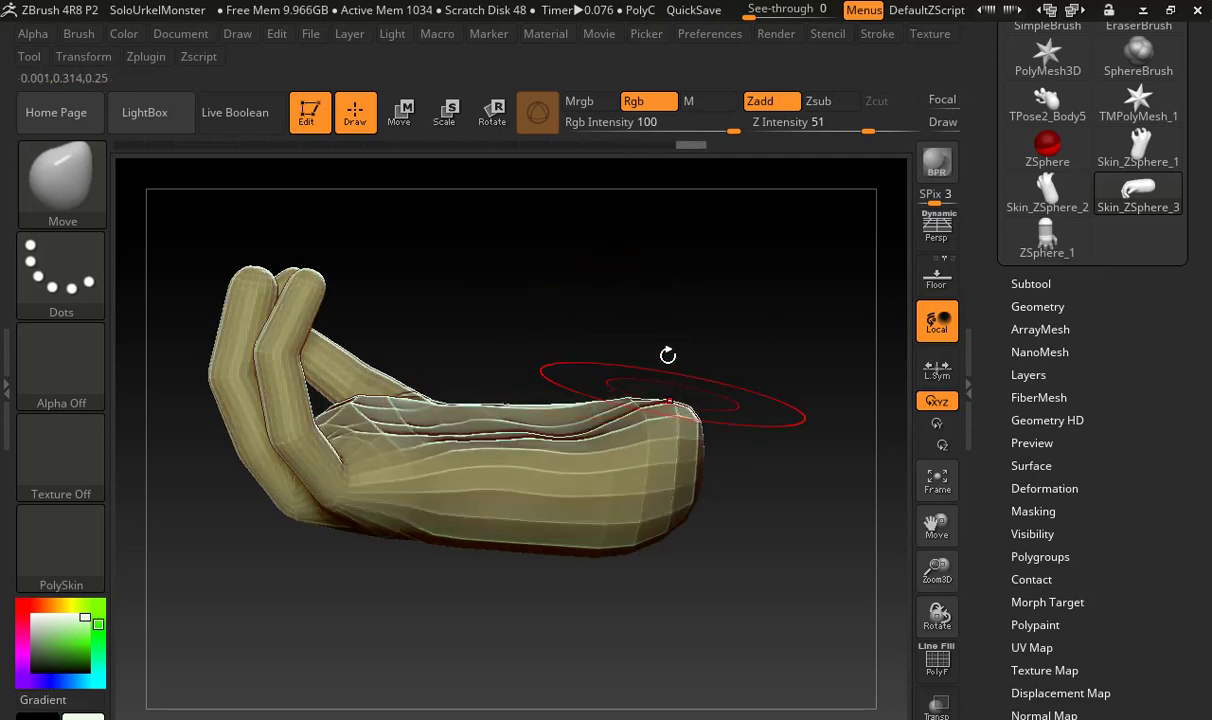
{"action": "left_click_drag", "start_coordinate": [638, 443], "coordinate": [636, 450]}
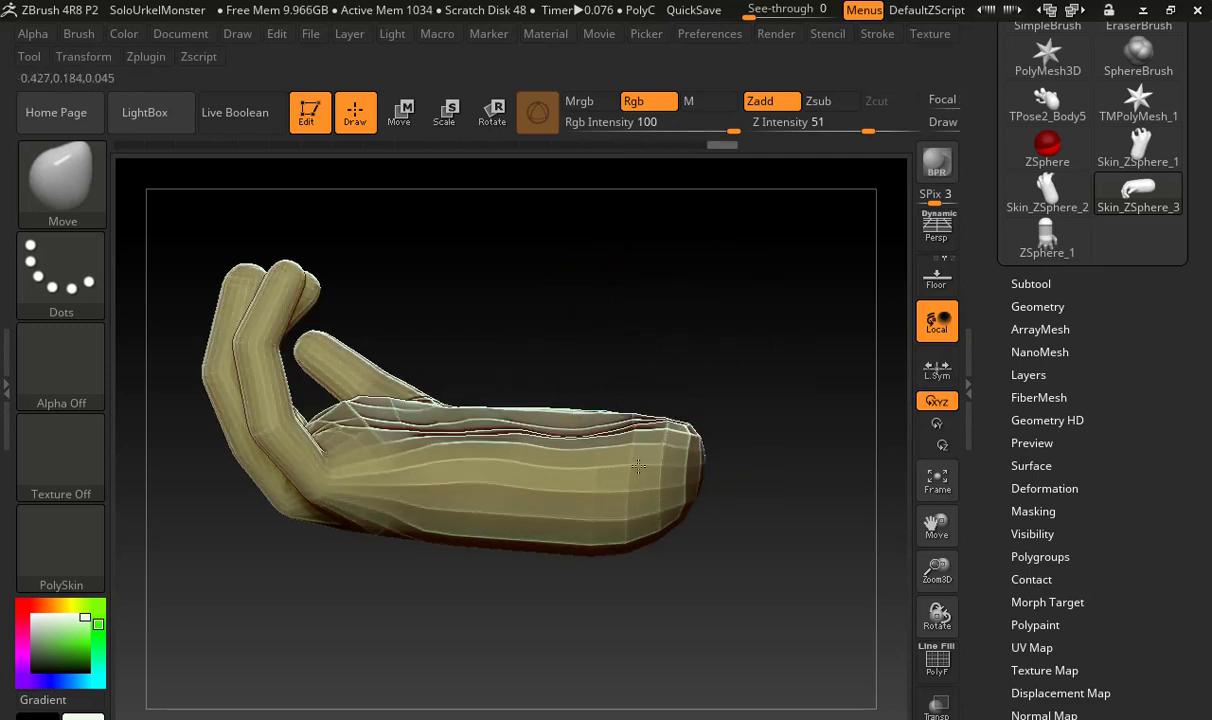
Enlarge the draw size and push the rounded end of the forearm inward to shorten it
{"action": "mouse_move", "coordinate": [595, 379]}
{"action": "left_mouse_down"}
{"action": "mouse_move", "coordinate": [595, 555]}
{"action": "mouse_move", "coordinate": [619, 628]}
{"action": "mouse_move", "coordinate": [600, 600]}
{"action": "left_mouse_up"}
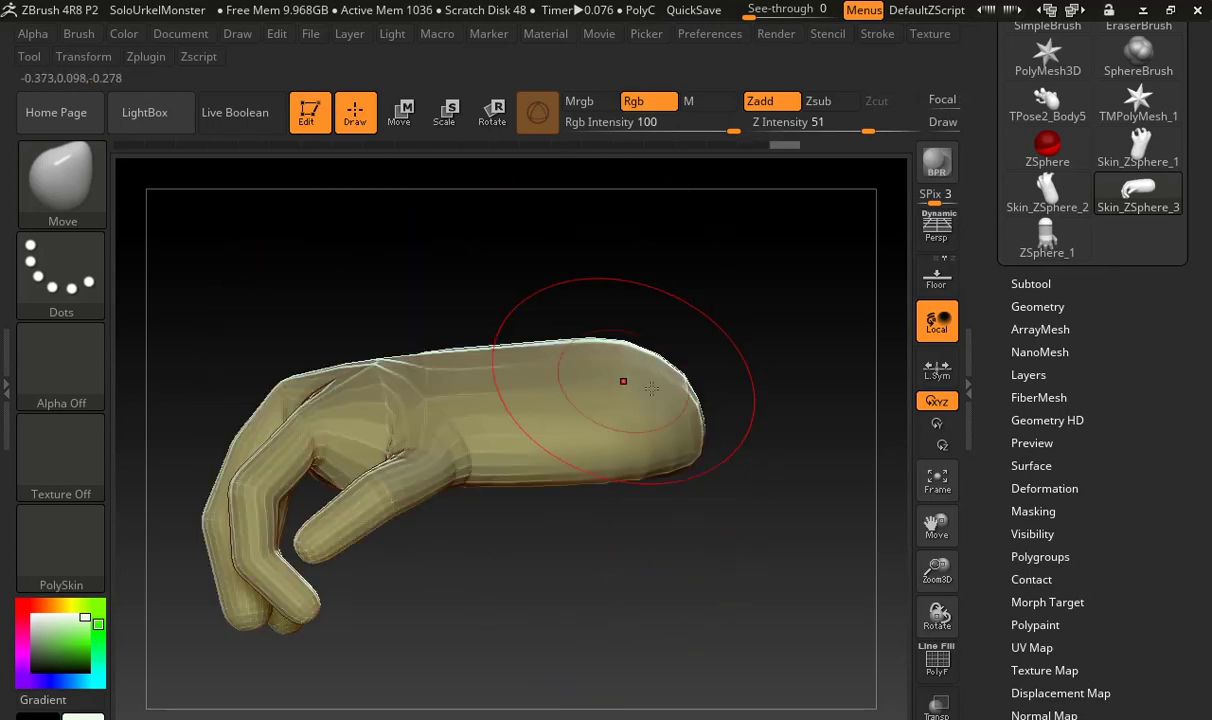
{"action": "key", "text": "s"}
{"action": "mouse_move", "coordinate": [657, 398]}
{"action": "left_mouse_down"}
{"action": "mouse_move", "coordinate": [682, 396]}
{"action": "mouse_move", "coordinate": [600, 396]}
{"action": "left_mouse_up"}
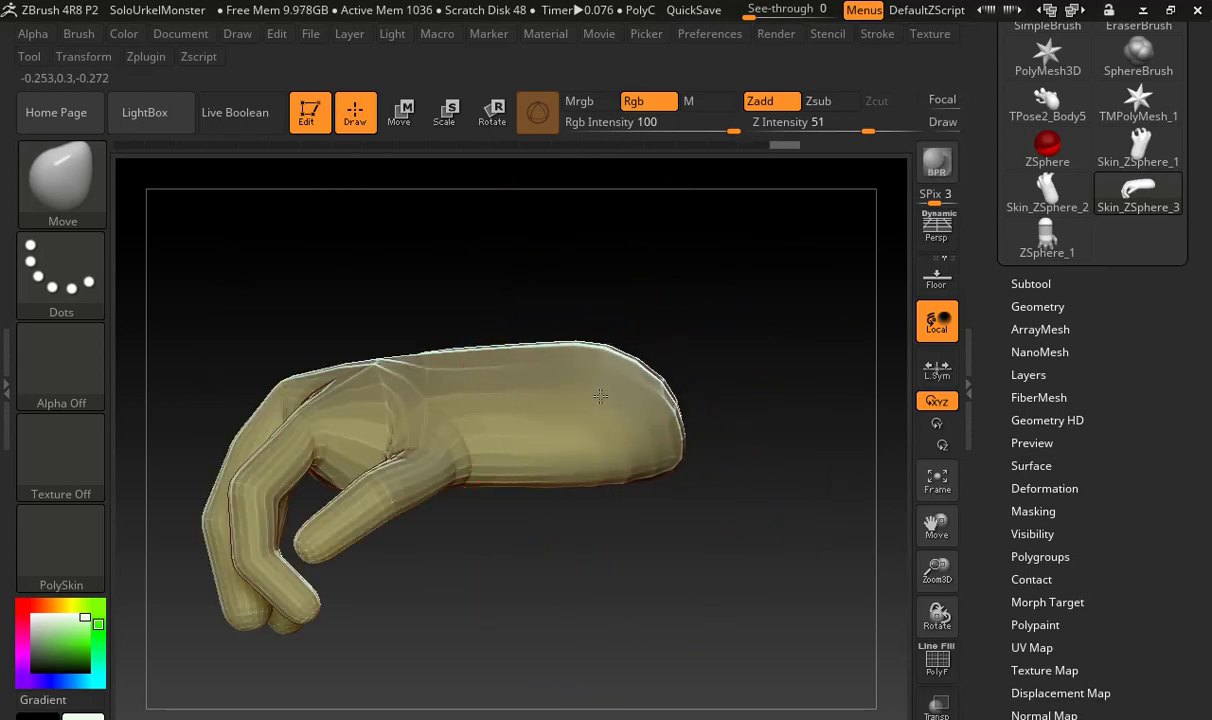
{"action": "mouse_move", "coordinate": [709, 368]}
{"action": "left_mouse_down"}
{"action": "mouse_move", "coordinate": [555, 411]}
{"action": "mouse_move", "coordinate": [550, 364]}
{"action": "mouse_move", "coordinate": [354, 425]}
{"action": "mouse_move", "coordinate": [465, 425]}
{"action": "mouse_move", "coordinate": [420, 450]}
{"action": "mouse_move", "coordinate": [379, 447]}
{"action": "mouse_move", "coordinate": [381, 473]}
{"action": "mouse_move", "coordinate": [674, 376]}
{"action": "mouse_move", "coordinate": [530, 406]}
{"action": "left_mouse_up"}
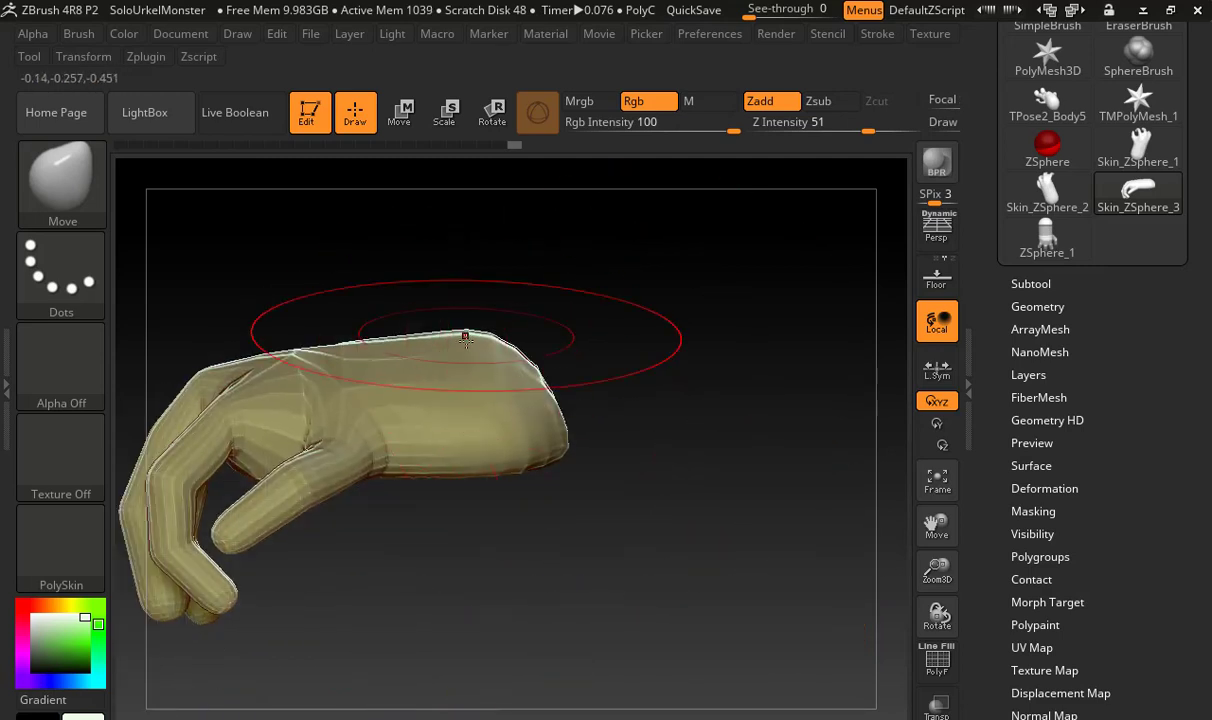
Reduce the draw size to about 324 and flatten the top of the forearm behind the wrist
{"action": "key", "text": "s"}
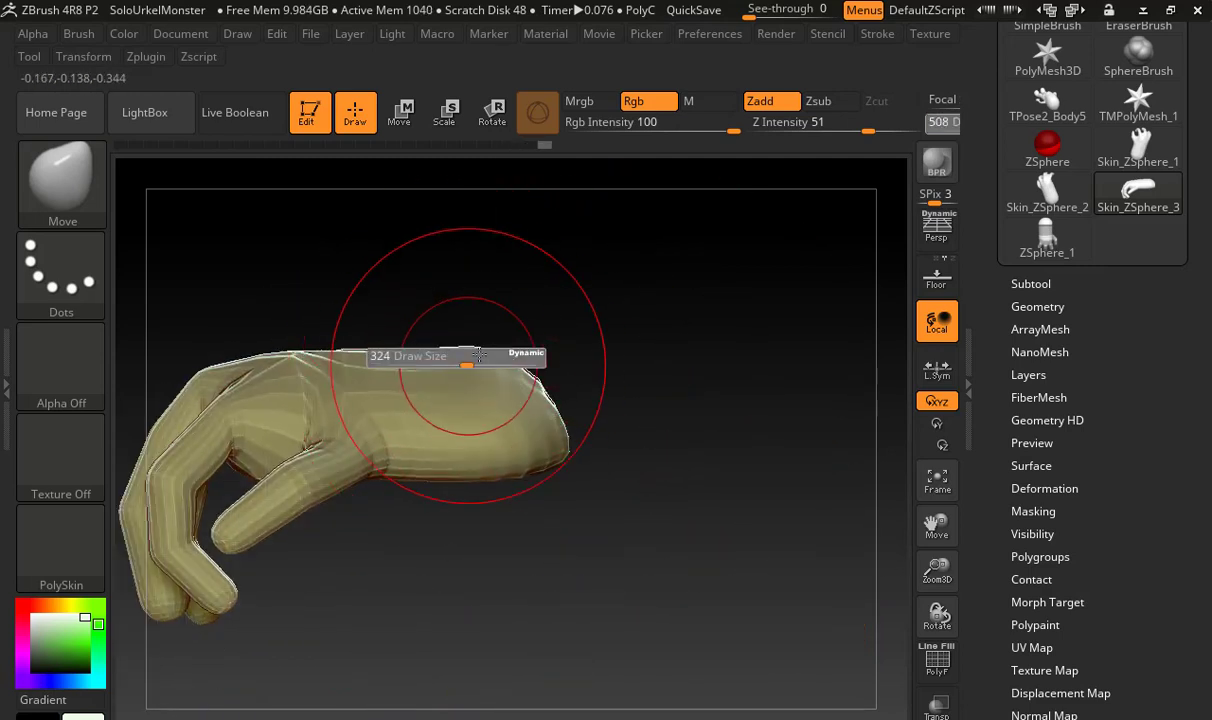
{"action": "left_click_drag", "start_coordinate": [479, 356], "coordinate": [482, 356]}
{"action": "left_click_drag", "start_coordinate": [484, 348], "coordinate": [505, 360]}
Smooth the faceted surface of the forearm, thumb, fingers and palm with the Smooth brush
{"action": "mouse_move", "coordinate": [450, 400]}
{"action": "left_mouse_down", "text": "shift"}
{"action": "mouse_move", "coordinate": [385, 412]}
{"action": "mouse_move", "coordinate": [367, 438]}
{"action": "left_mouse_up", "text": "shift"}
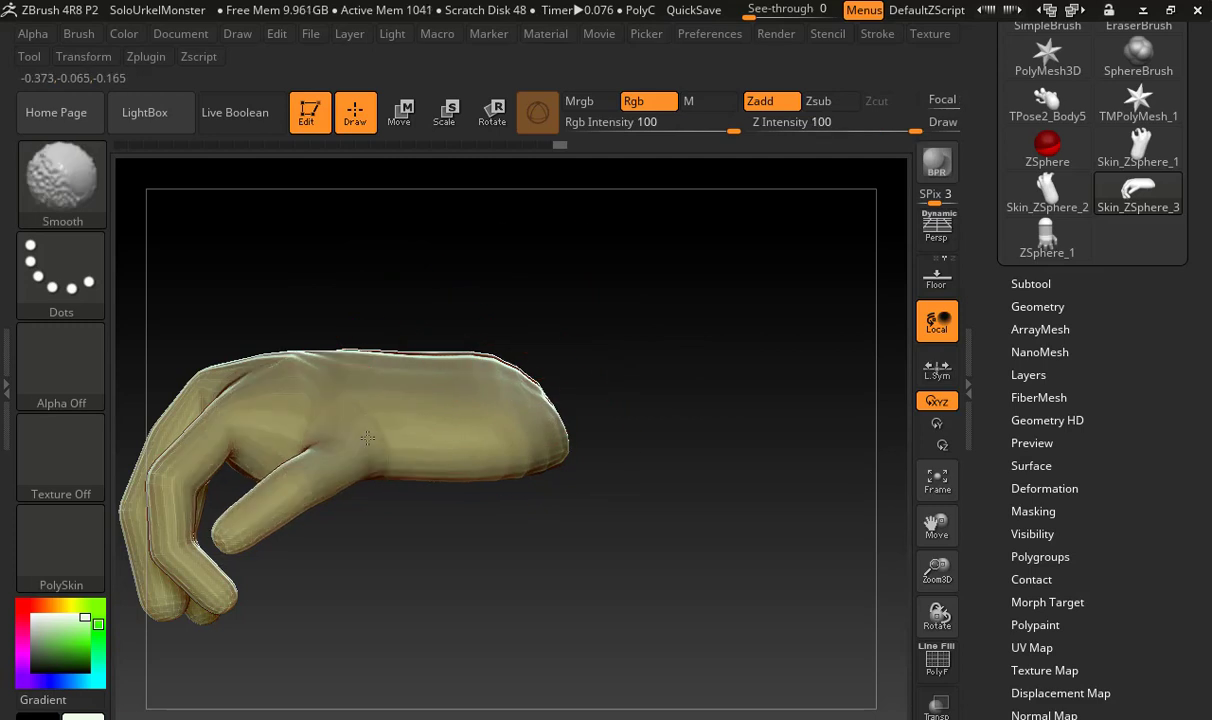
{"action": "left_click_drag", "start_coordinate": [636, 354], "coordinate": [695, 354]}
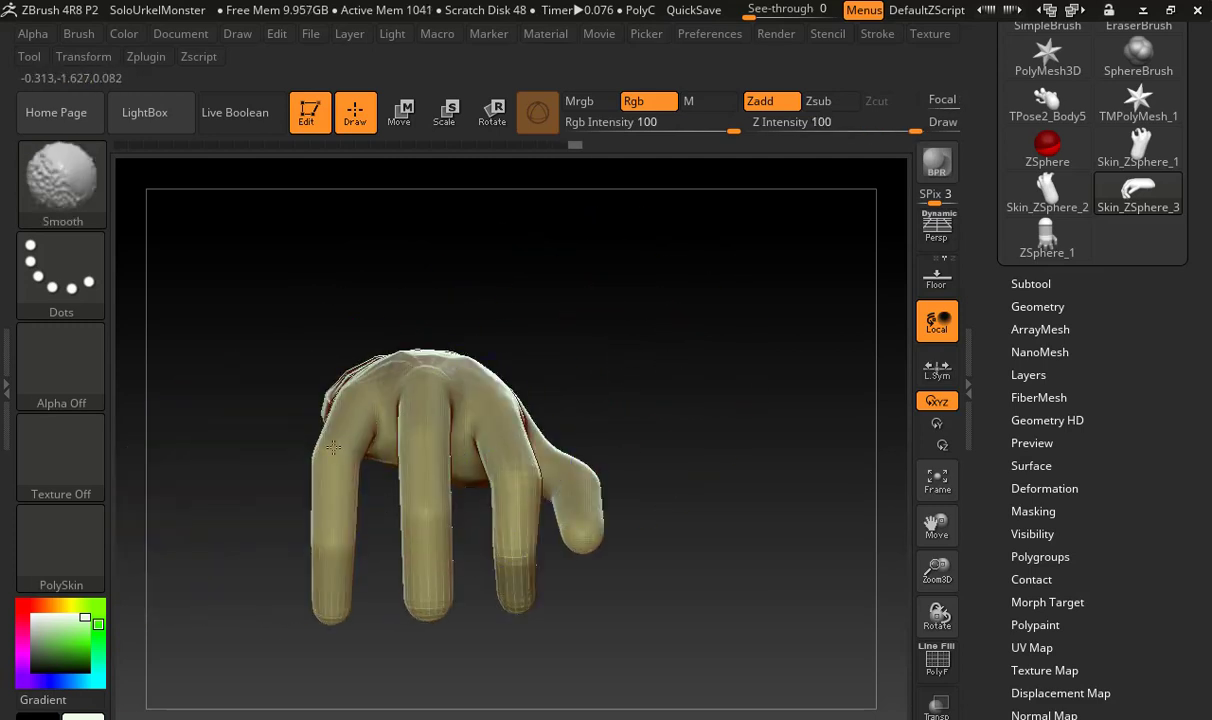
{"action": "mouse_move", "coordinate": [682, 492]}
{"action": "left_mouse_down"}
{"action": "mouse_move", "coordinate": [701, 400]}
{"action": "mouse_move", "coordinate": [682, 333]}
{"action": "left_mouse_up"}
{"action": "left_click_drag", "start_coordinate": [712, 455], "coordinate": [714, 347], "text": "alt"}
{"action": "left_click_drag", "start_coordinate": [371, 420], "coordinate": [388, 478], "text": "shift"}
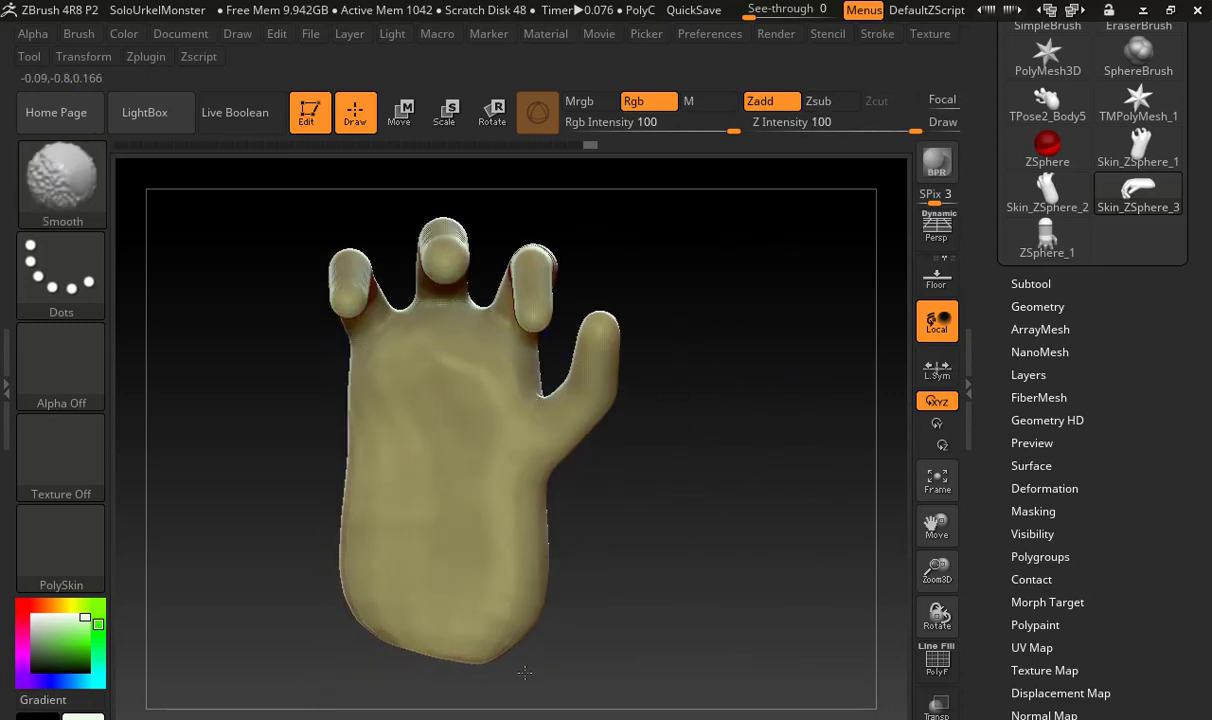
{"action": "mouse_move", "coordinate": [668, 549]}
{"action": "left_mouse_down"}
{"action": "mouse_move", "coordinate": [657, 398]}
{"action": "mouse_move", "coordinate": [499, 326]}
{"action": "left_mouse_up"}
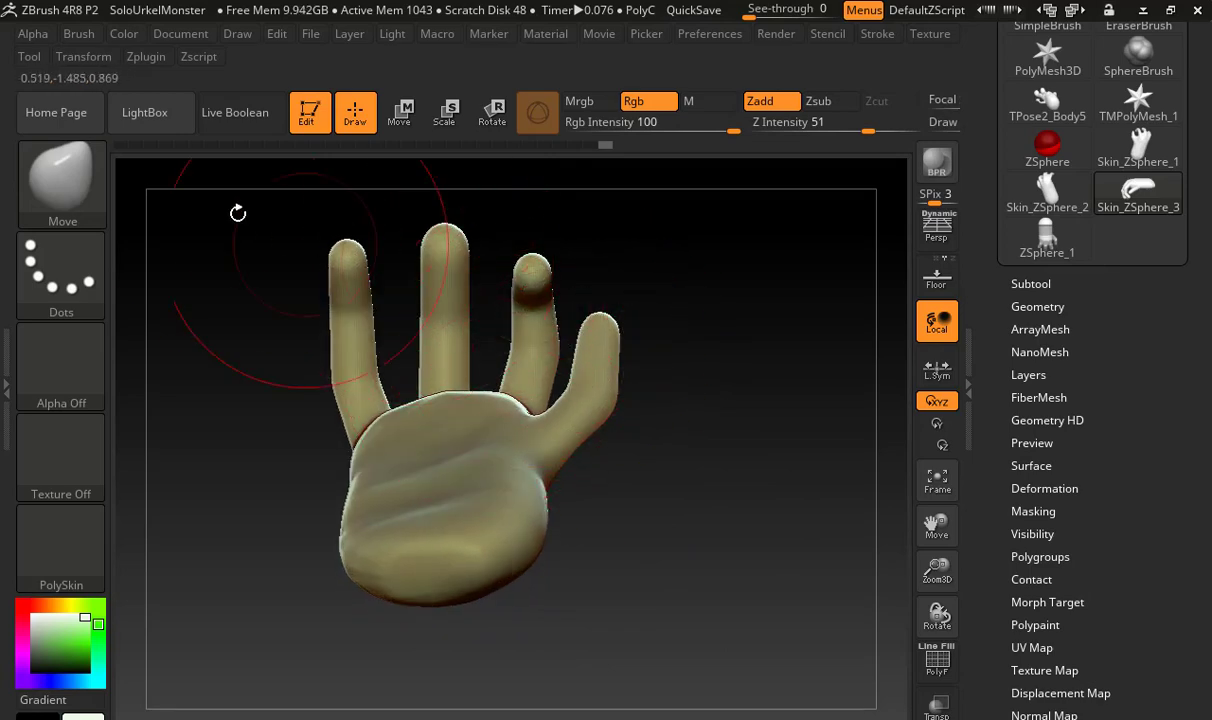
Make TrimRect the active selection brush
{"action": "left_click", "coordinate": [62, 175]}
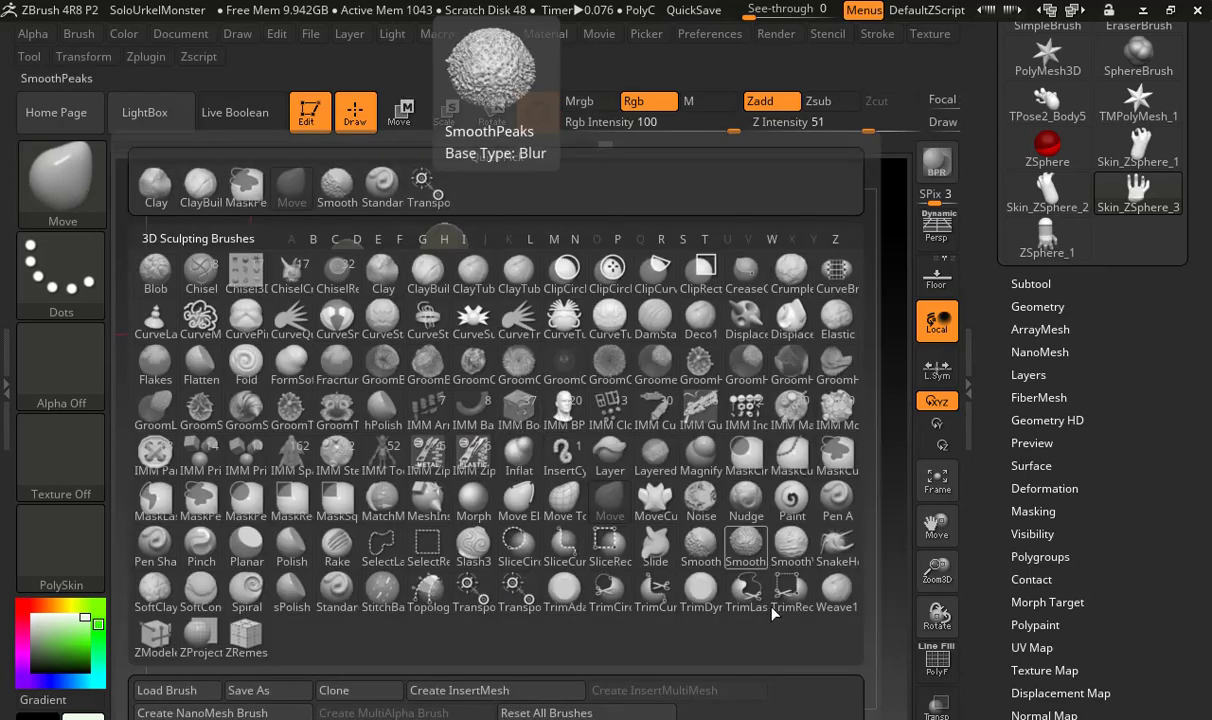
{"action": "left_click", "coordinate": [791, 592]}
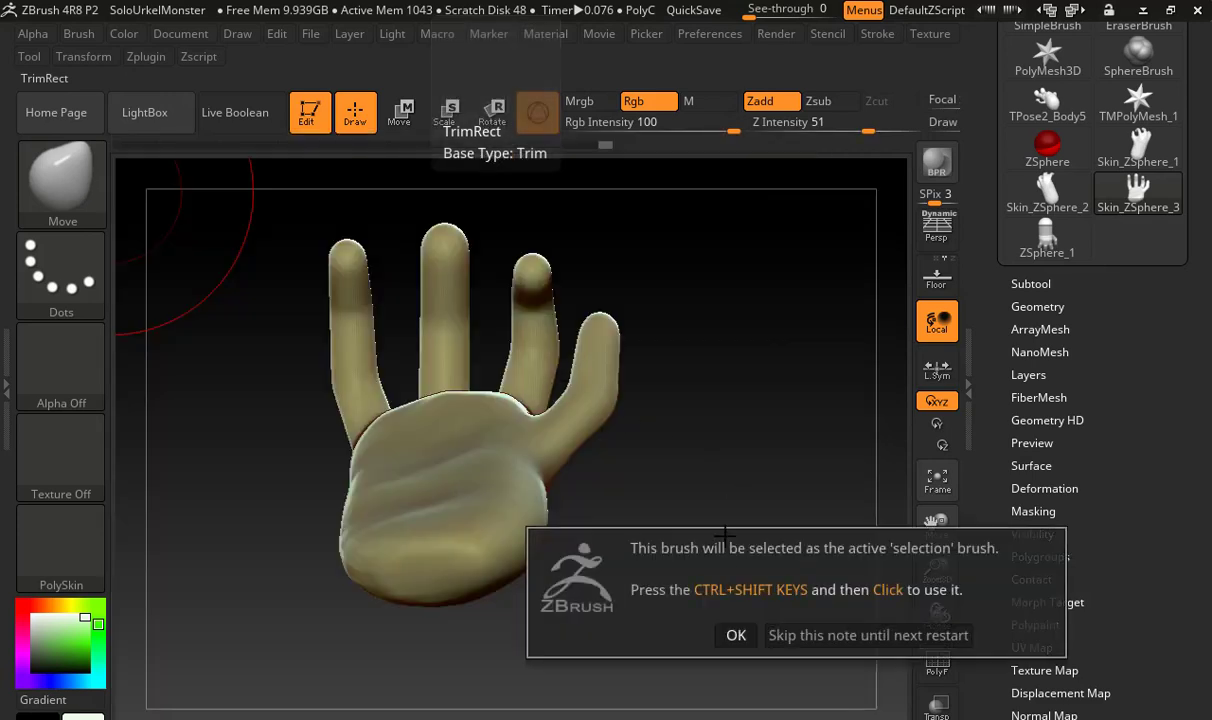
{"action": "left_click", "coordinate": [736, 633]}
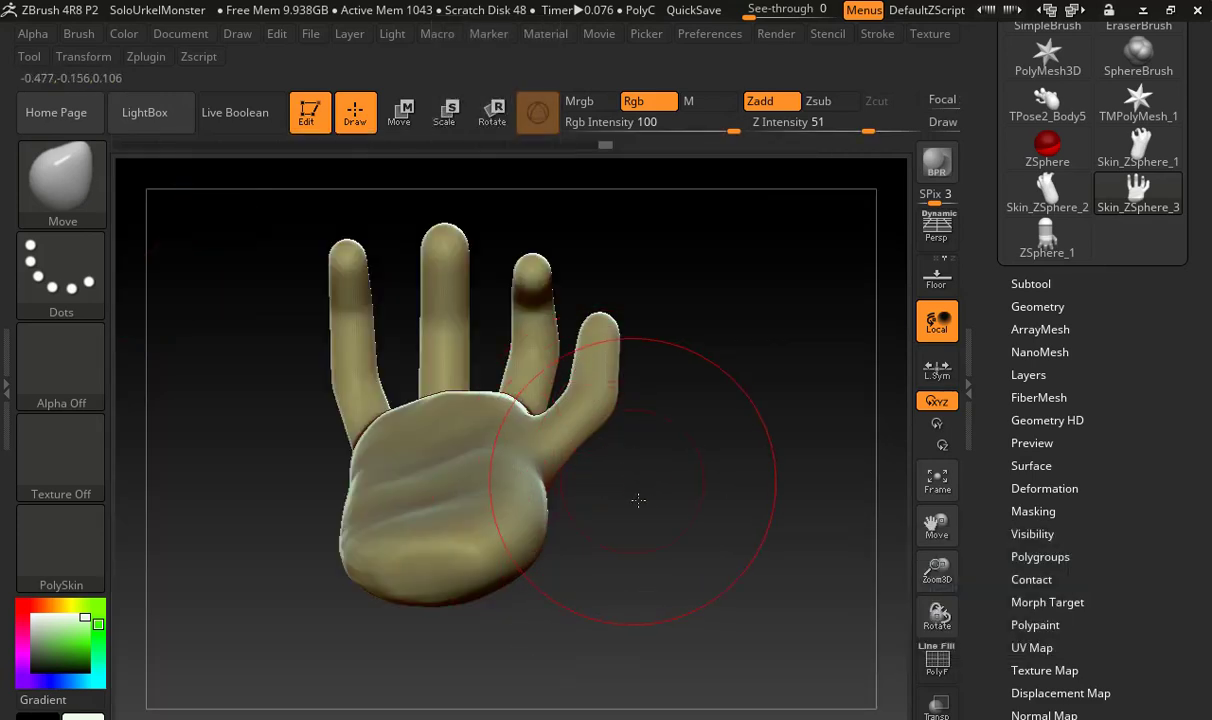
Try a TrimRect cut into the little-finger side of the forearm from the palm view
{"action": "left_click_drag", "start_coordinate": [638, 500], "coordinate": [657, 611]}
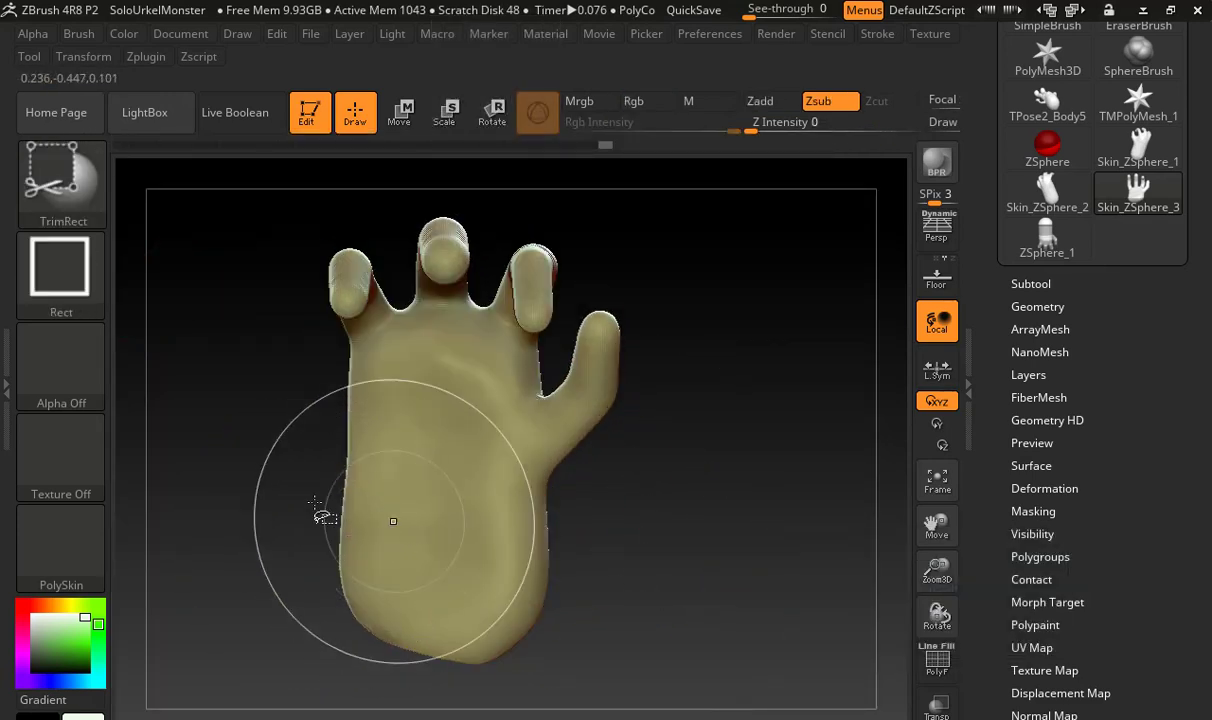
{"action": "mouse_move", "coordinate": [277, 497]}
{"action": "left_mouse_down", "text": "ctrl+shift"}
{"action": "mouse_move", "coordinate": [420, 506]}
{"action": "mouse_move", "coordinate": [450, 549]}
{"action": "left_mouse_up", "text": "ctrl+shift"}
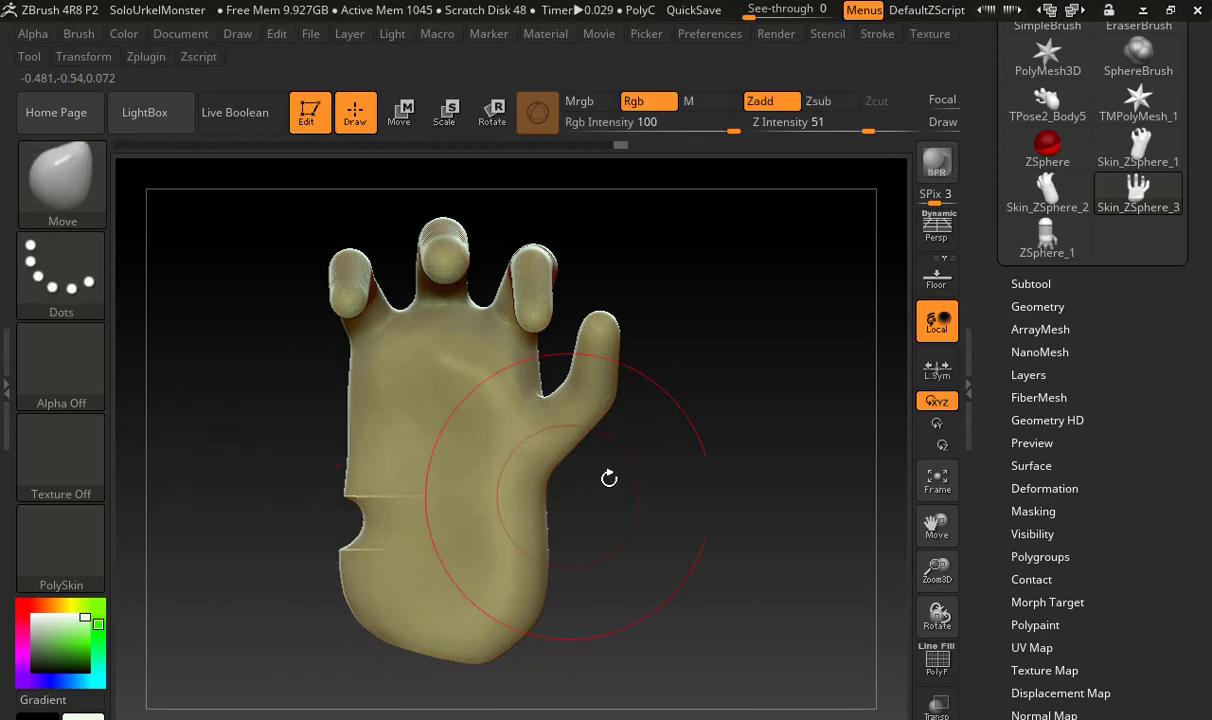
{"action": "mouse_move", "coordinate": [703, 502]}
{"action": "left_mouse_down"}
{"action": "mouse_move", "coordinate": [839, 476]}
{"action": "mouse_move", "coordinate": [751, 450]}
{"action": "left_mouse_up"}
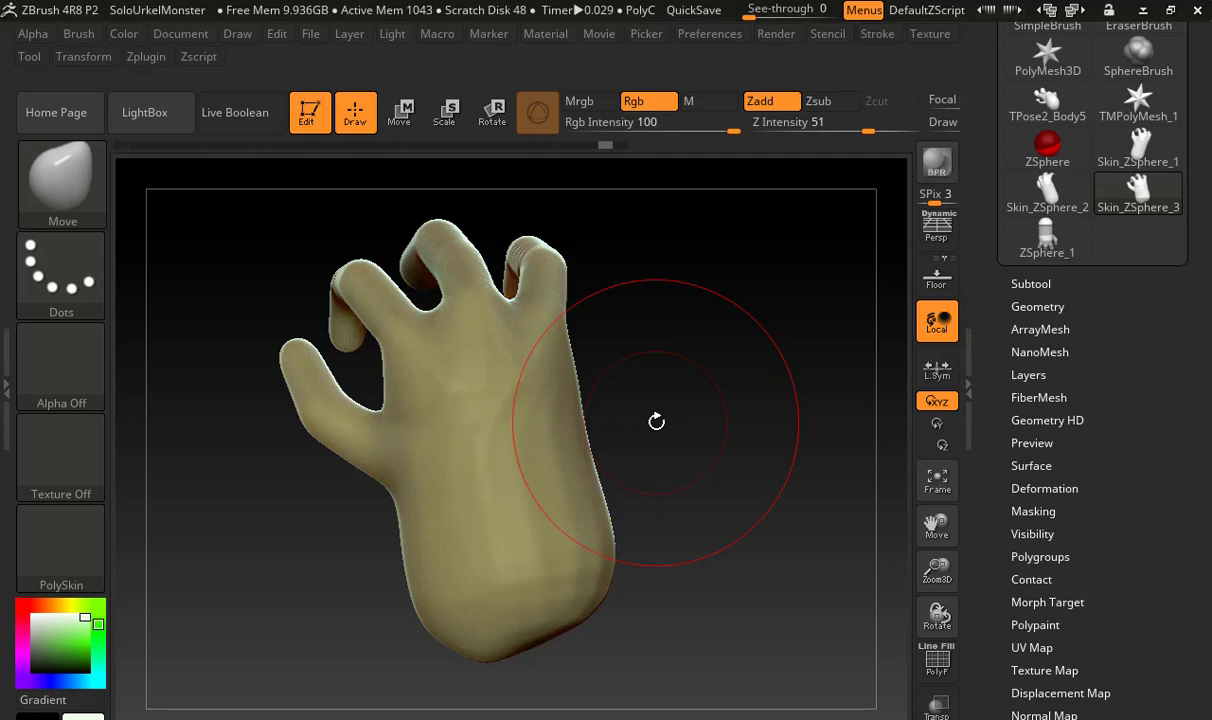
Smooth the back of the hand, the knuckles and the end of the forearm
{"action": "left_click_drag", "start_coordinate": [654, 421], "coordinate": [679, 262]}
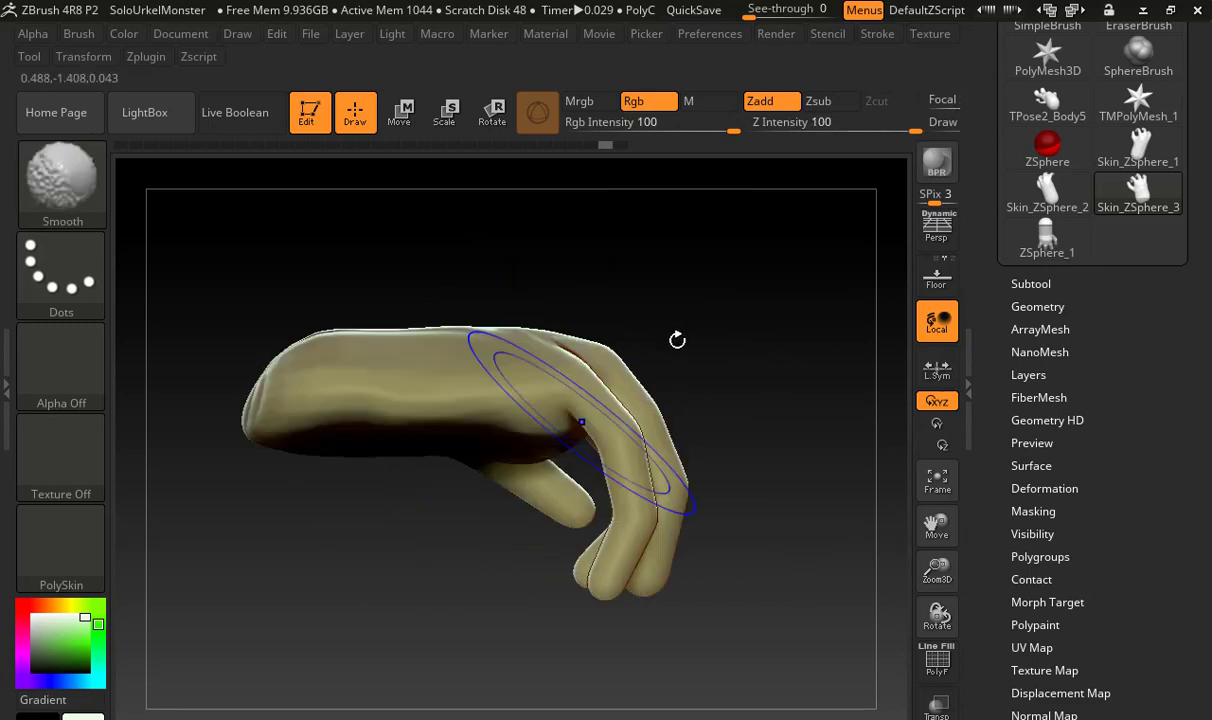
{"action": "mouse_move", "coordinate": [668, 319]}
{"action": "left_mouse_down"}
{"action": "mouse_move", "coordinate": [627, 490]}
{"action": "mouse_move", "coordinate": [595, 460]}
{"action": "left_mouse_up"}
{"action": "key", "text": "shift"}
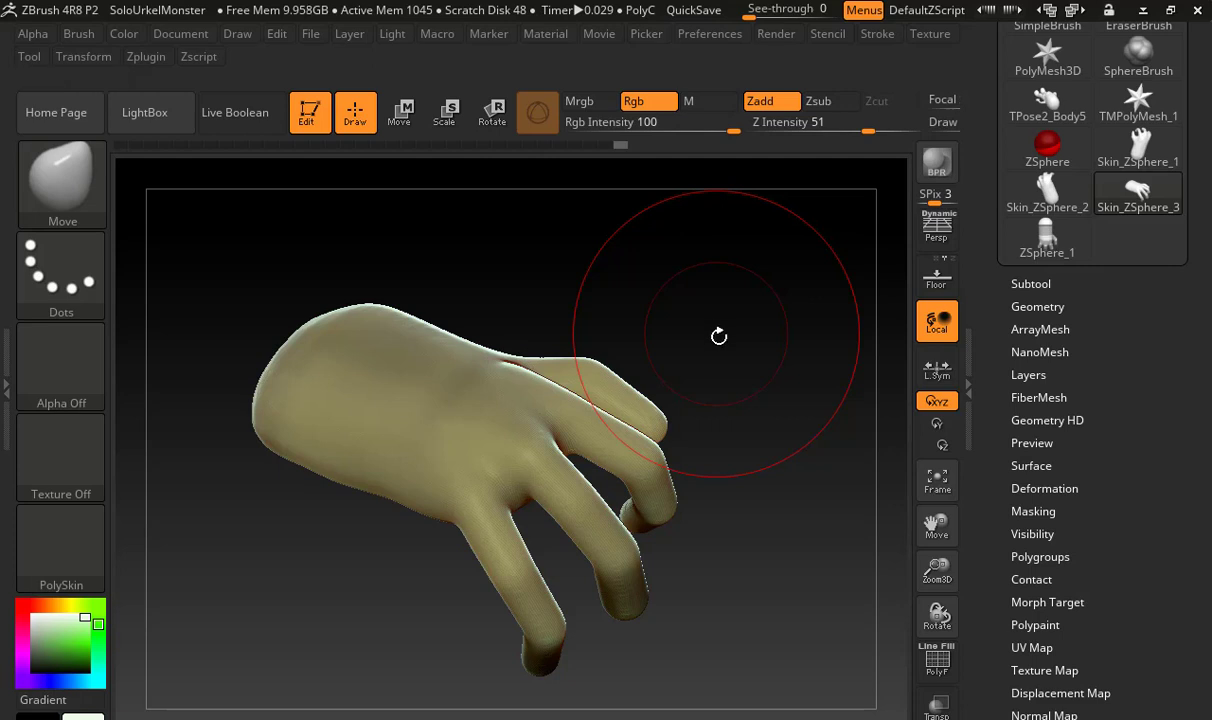
{"action": "left_click_drag", "start_coordinate": [733, 433], "coordinate": [665, 519]}
{"action": "left_click_drag", "start_coordinate": [441, 456], "coordinate": [456, 456]}
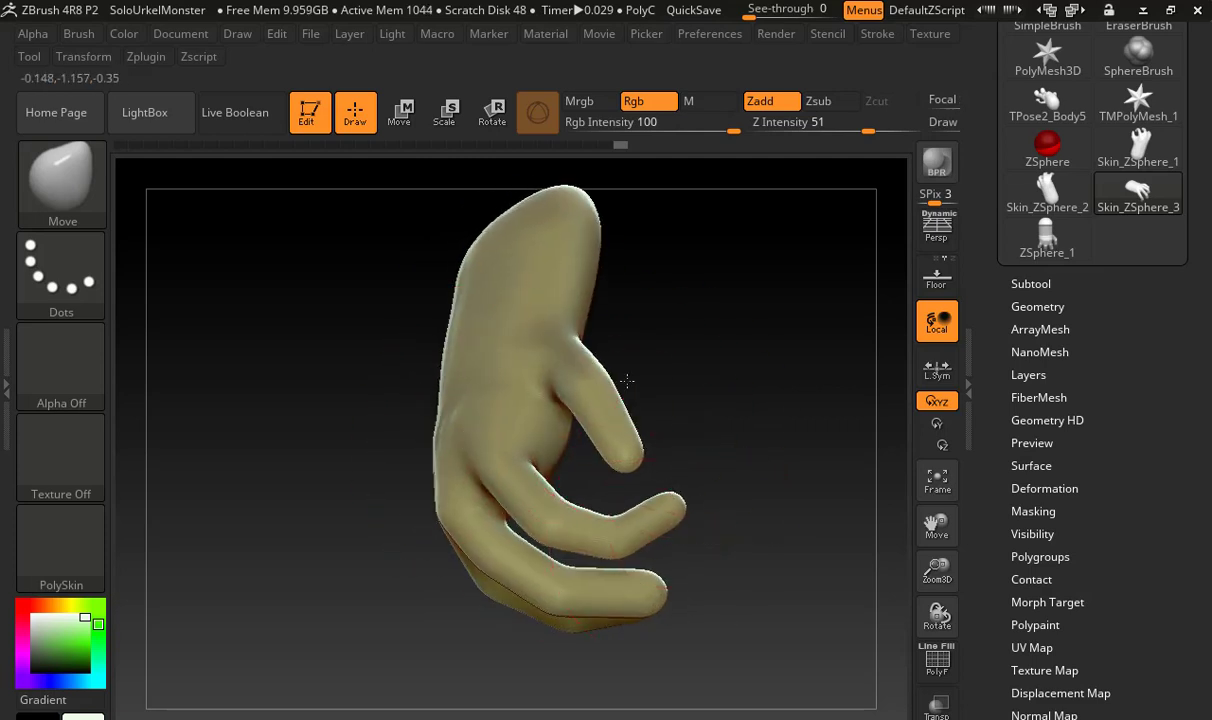
Narrow the wrist and forearm by pushing both sides inward with the Move brush
{"action": "mouse_move", "coordinate": [627, 380]}
{"action": "left_mouse_down"}
{"action": "mouse_move", "coordinate": [684, 395]}
{"action": "mouse_move", "coordinate": [655, 419]}
{"action": "mouse_move", "coordinate": [614, 219]}
{"action": "mouse_move", "coordinate": [662, 280]}
{"action": "mouse_move", "coordinate": [582, 360]}
{"action": "mouse_move", "coordinate": [657, 414]}
{"action": "mouse_move", "coordinate": [653, 449]}
{"action": "mouse_move", "coordinate": [548, 436]}
{"action": "left_mouse_up"}
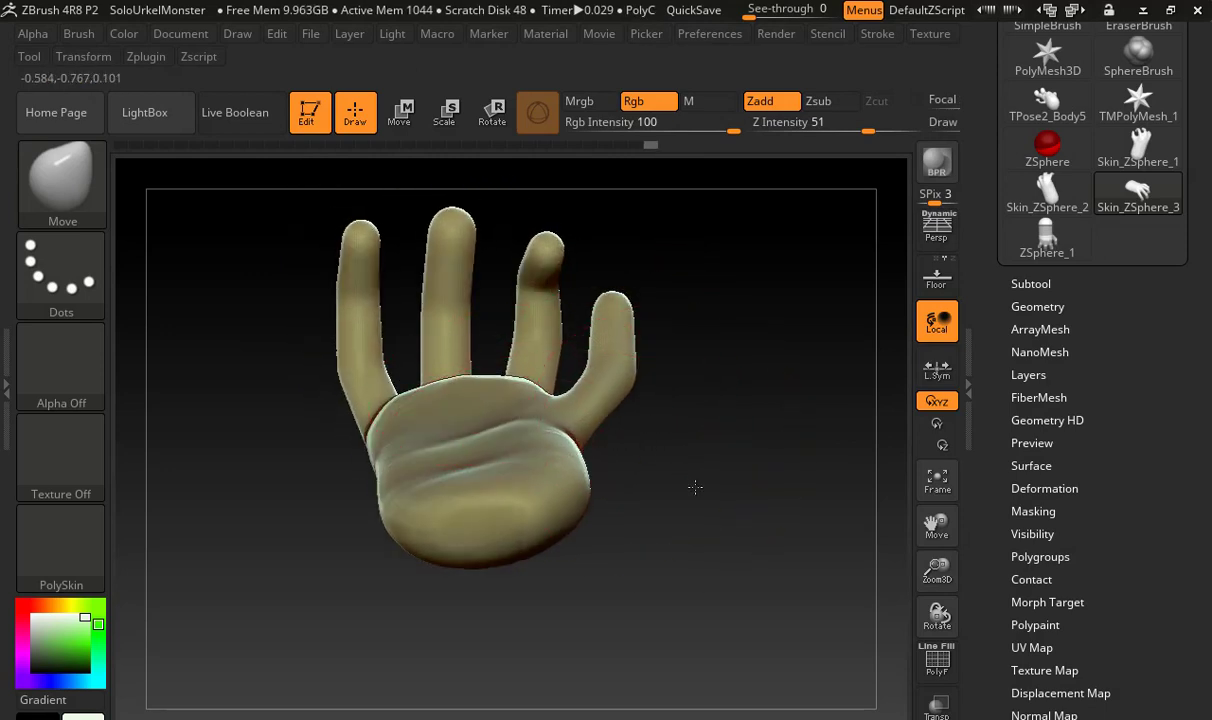
{"action": "left_click_drag", "start_coordinate": [695, 487], "coordinate": [556, 476]}
{"action": "key", "text": "shift"}
{"action": "mouse_move", "coordinate": [711, 425]}
{"action": "left_mouse_down"}
{"action": "mouse_move", "coordinate": [676, 533]}
{"action": "mouse_move", "coordinate": [606, 458]}
{"action": "mouse_move", "coordinate": [554, 432]}
{"action": "left_mouse_up"}
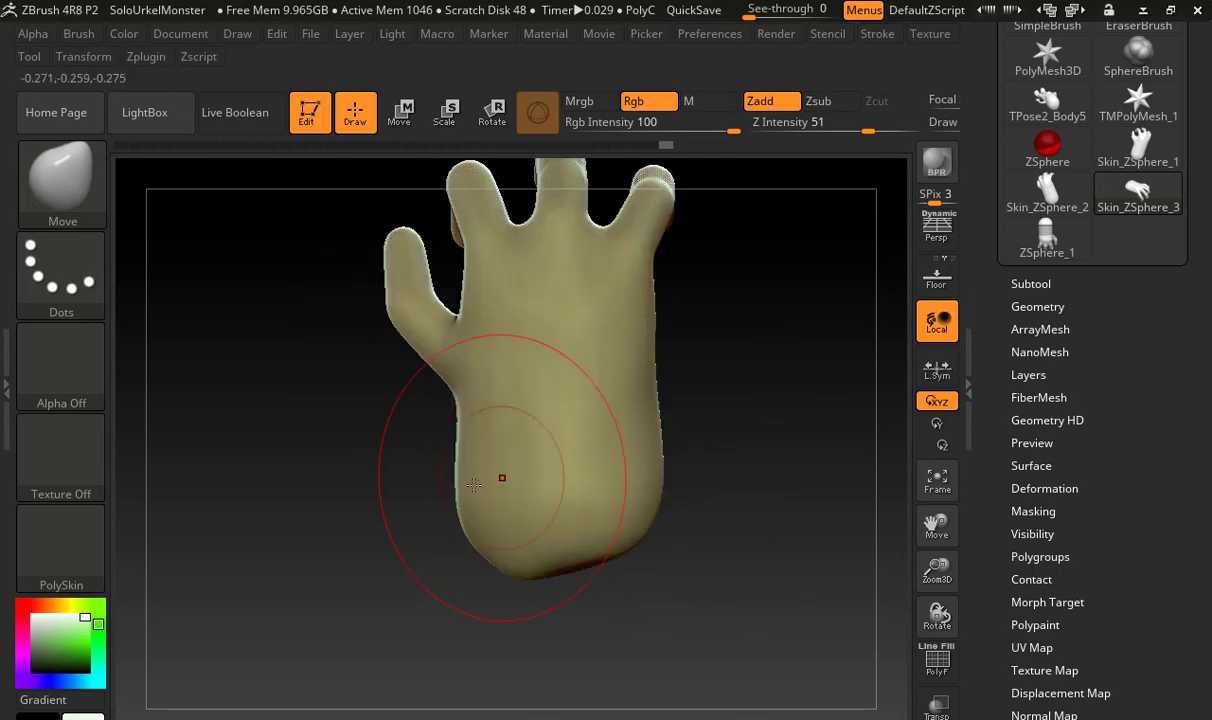
{"action": "left_click_drag", "start_coordinate": [657, 412], "coordinate": [630, 408]}
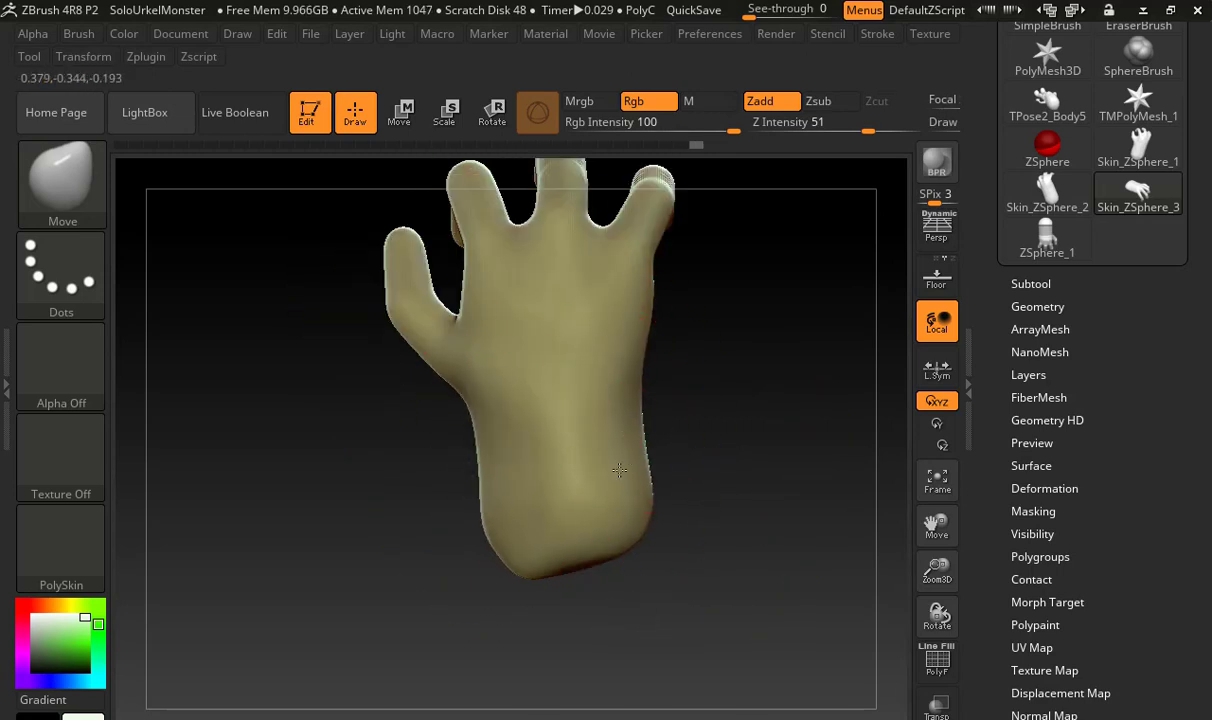
{"action": "mouse_move", "coordinate": [630, 337]}
{"action": "left_mouse_down"}
{"action": "mouse_move", "coordinate": [623, 409]}
{"action": "mouse_move", "coordinate": [535, 415]}
{"action": "left_mouse_up"}
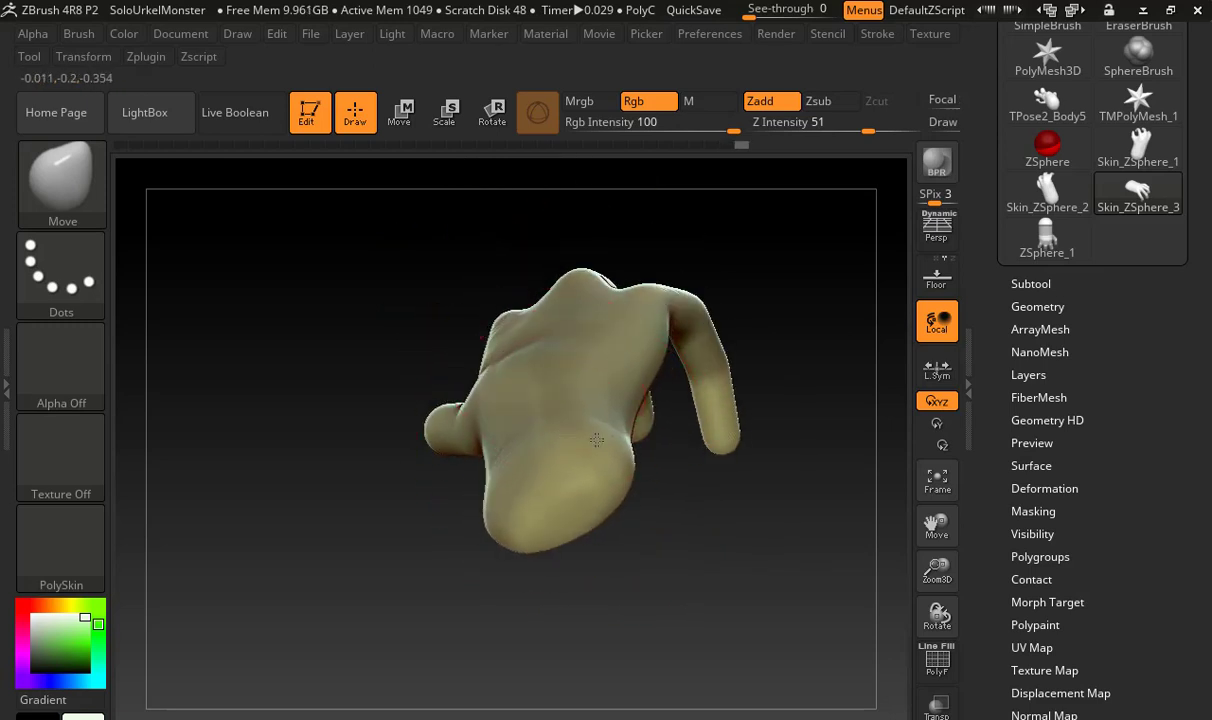
{"action": "mouse_move", "coordinate": [640, 460]}
{"action": "left_mouse_down"}
{"action": "mouse_move", "coordinate": [747, 479]}
{"action": "mouse_move", "coordinate": [711, 481]}
{"action": "mouse_move", "coordinate": [653, 652]}
{"action": "left_mouse_up"}
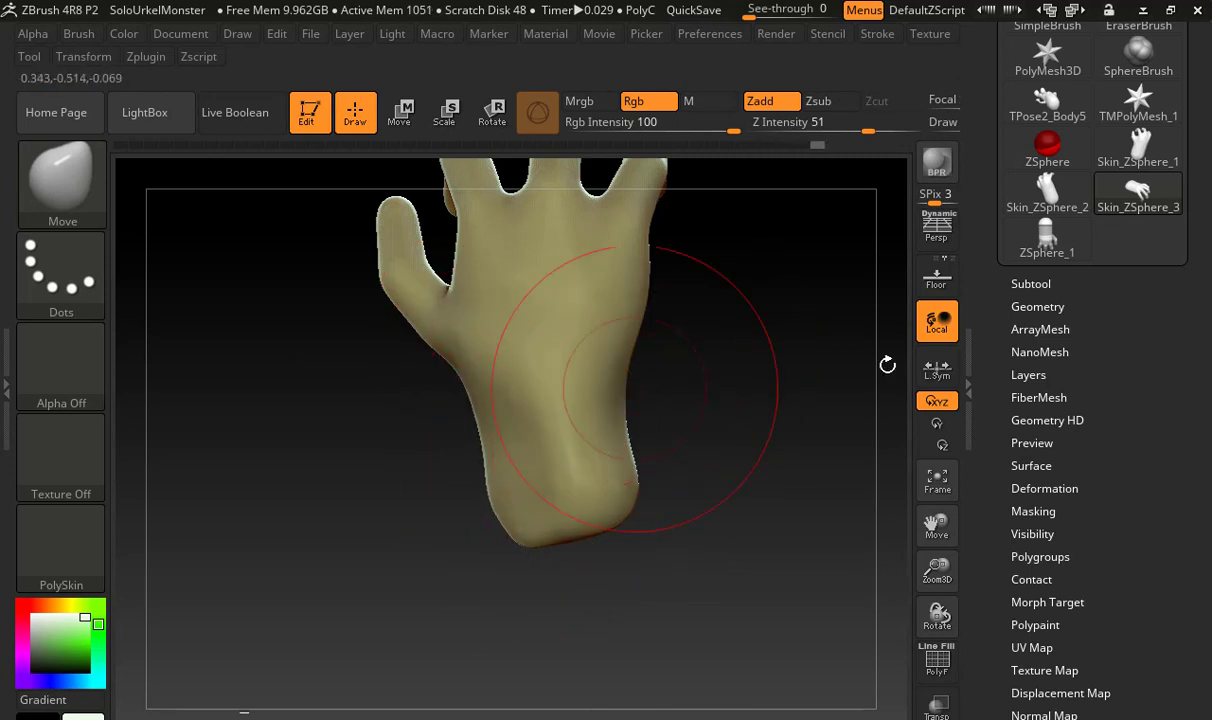
Switch to the TPose2_Body5 model and examine its arms and existing hands from the front
{"action": "left_click", "coordinate": [1042, 112]}
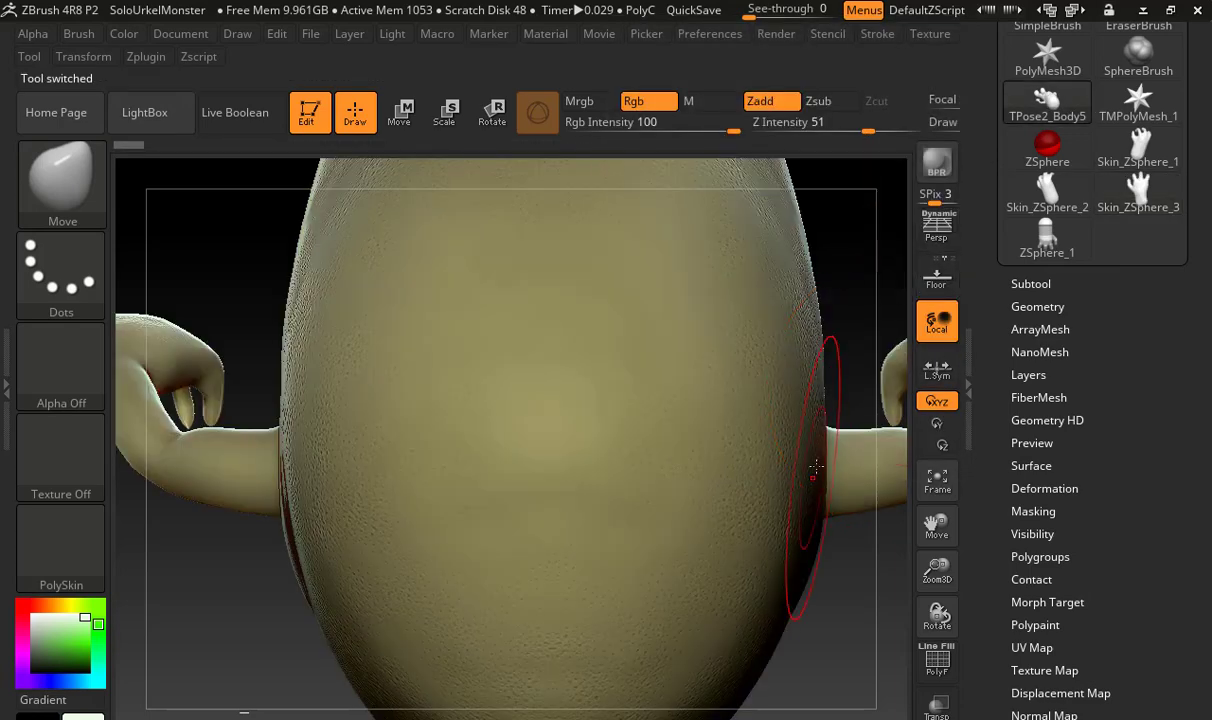
{"action": "key", "text": "f"}
{"action": "left_click_drag", "start_coordinate": [806, 592], "coordinate": [812, 403]}
{"action": "left_click_drag", "start_coordinate": [740, 350], "coordinate": [657, 379]}
{"action": "left_click_drag", "start_coordinate": [812, 542], "coordinate": [512, 532]}
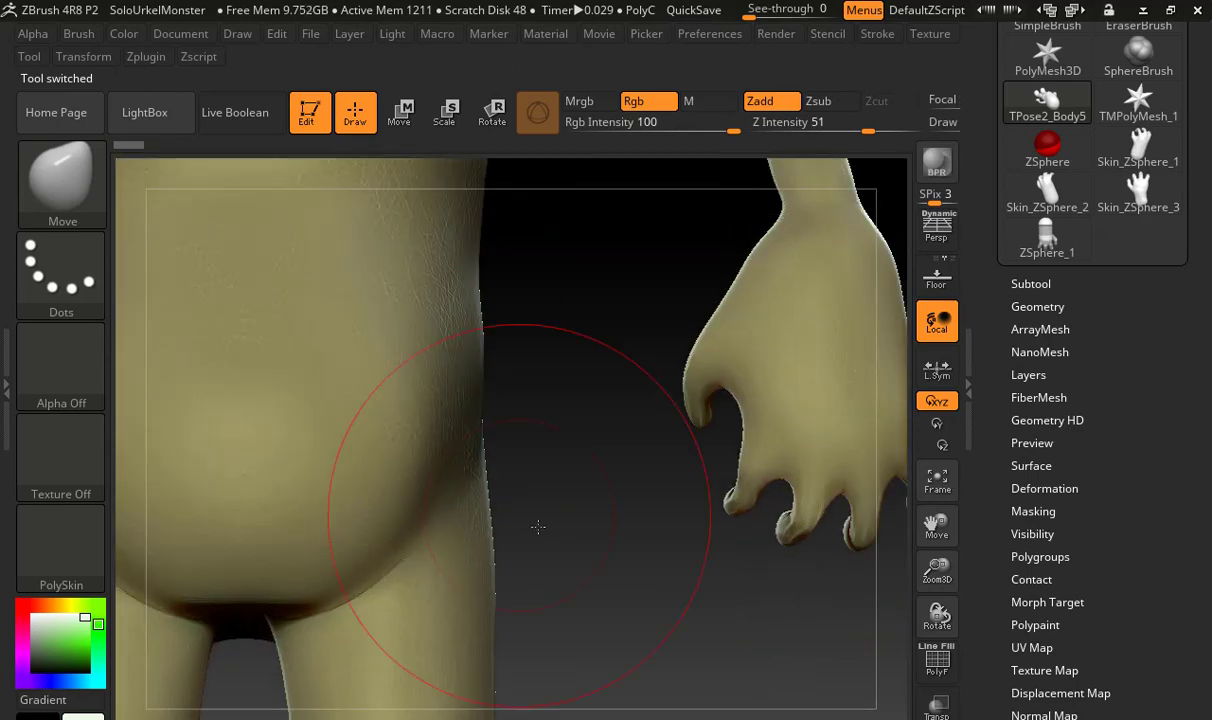
{"action": "left_click_drag", "start_coordinate": [655, 447], "coordinate": [410, 563], "text": "alt"}
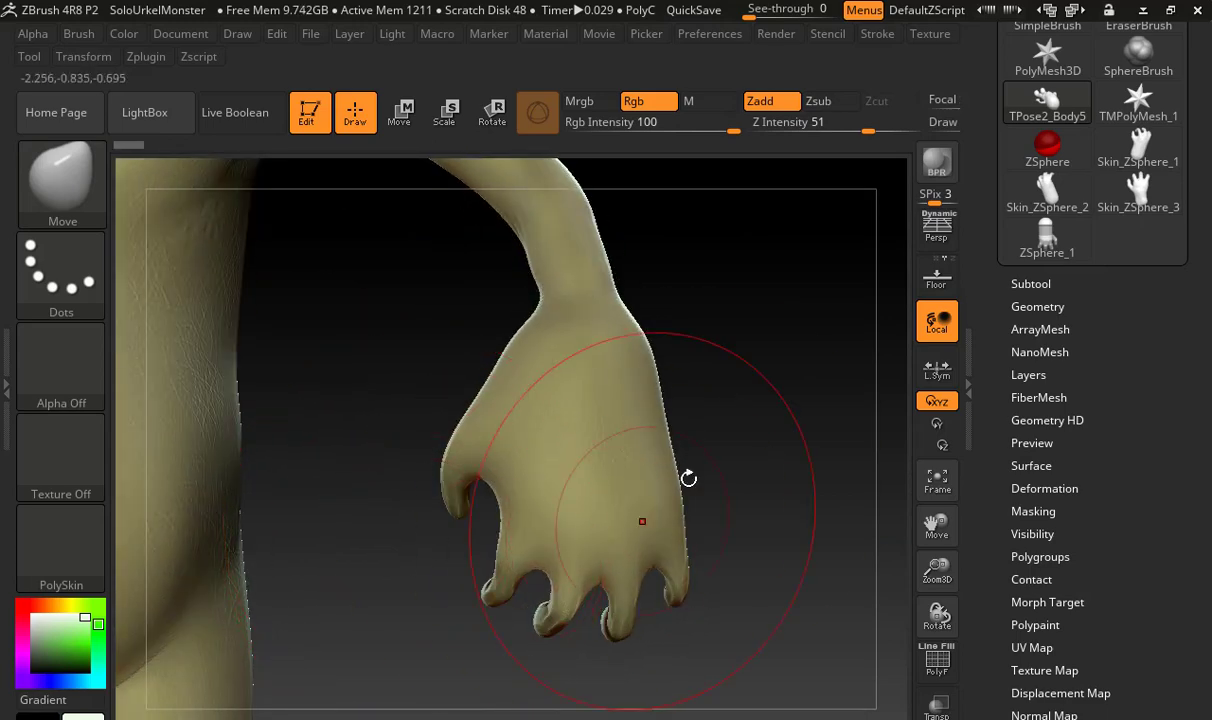
{"action": "left_click_drag", "start_coordinate": [747, 454], "coordinate": [516, 507], "text": "alt"}
{"action": "left_click_drag", "start_coordinate": [799, 388], "coordinate": [690, 380], "text": "alt"}
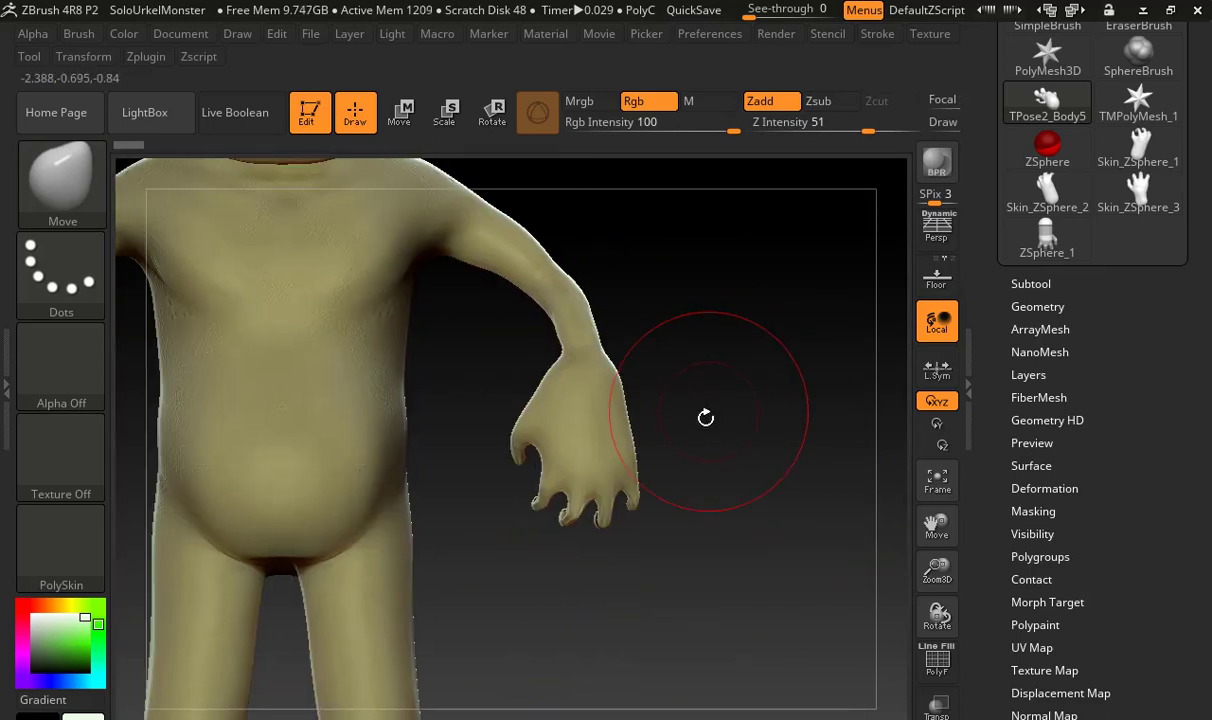
{"action": "left_click_drag", "start_coordinate": [733, 430], "coordinate": [780, 436], "text": "alt"}
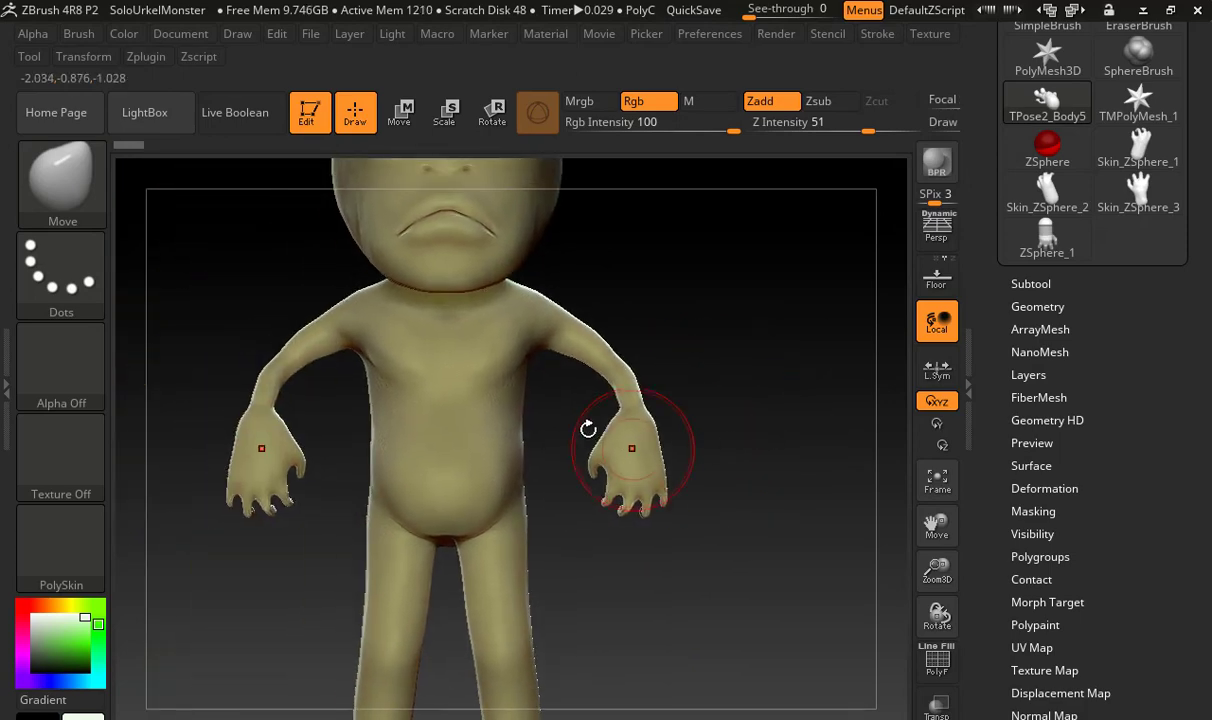
Try to trim off the body's left hand with a TrimRect selection around it
{"action": "key", "text": "ctrl+shift"}
{"action": "left_click_drag", "start_coordinate": [558, 406], "coordinate": [730, 532], "text": "ctrl+shift"}
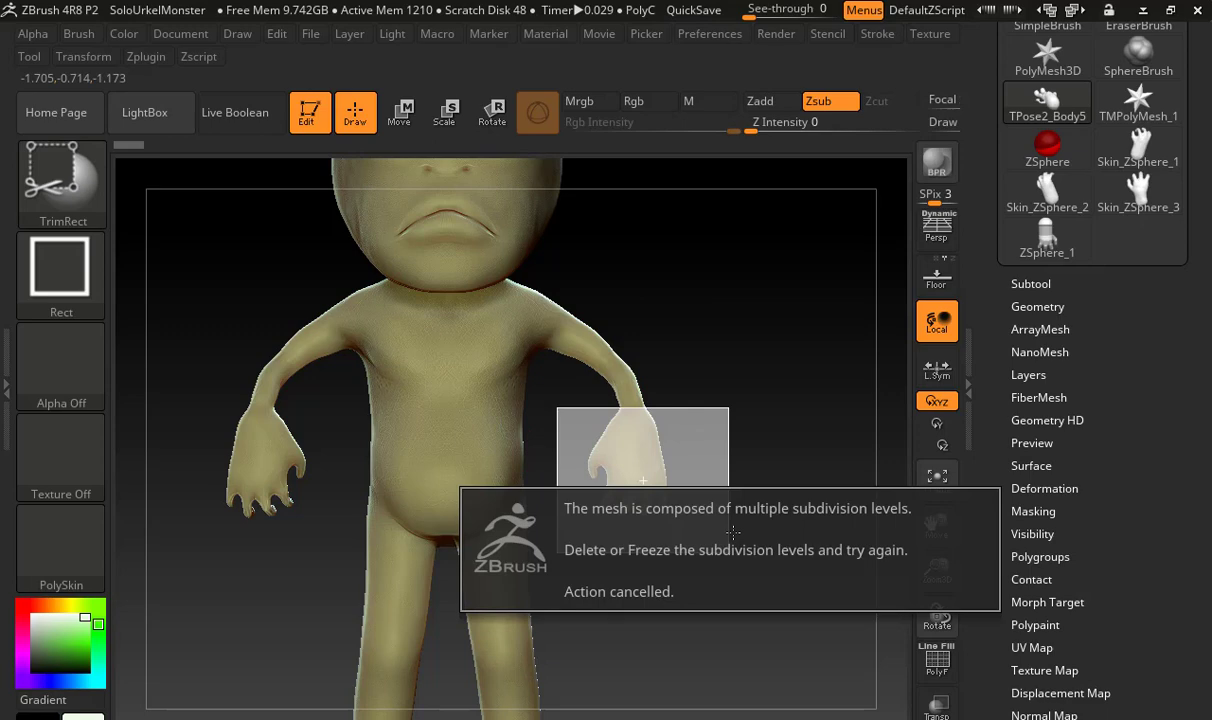
Delete the body's lower subdivision levels and trim off its left hand with a TrimRect selection
{"action": "left_click", "coordinate": [1035, 305]}
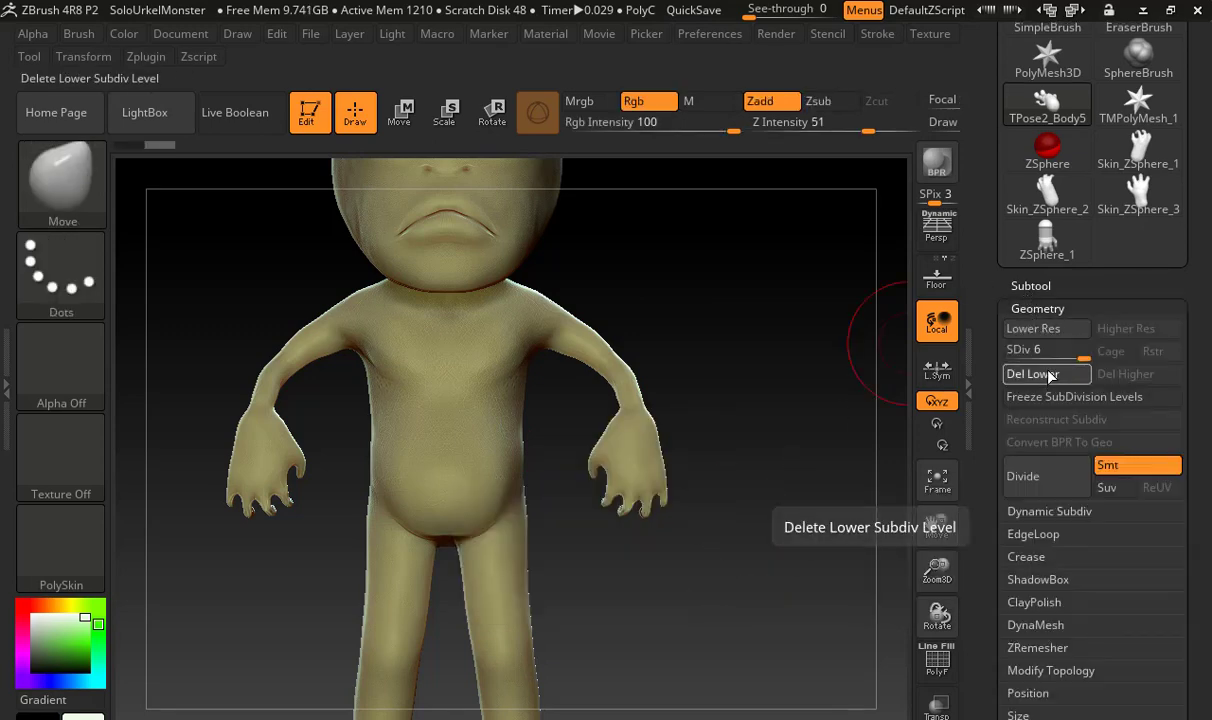
{"action": "left_click", "coordinate": [1040, 376]}
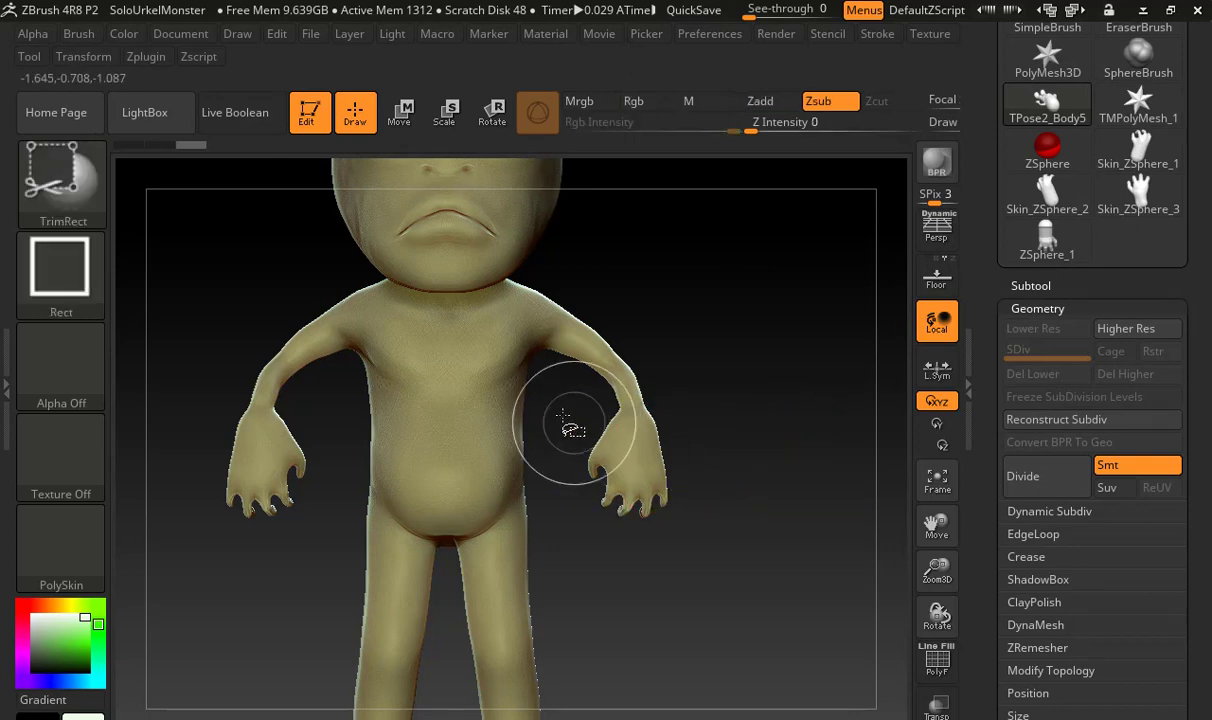
{"action": "mouse_move", "coordinate": [557, 412]}
{"action": "left_mouse_down", "text": "ctrl+shift"}
{"action": "mouse_move", "coordinate": [738, 518]}
{"action": "mouse_move", "coordinate": [750, 555]}
{"action": "left_mouse_up", "text": "ctrl+shift"}
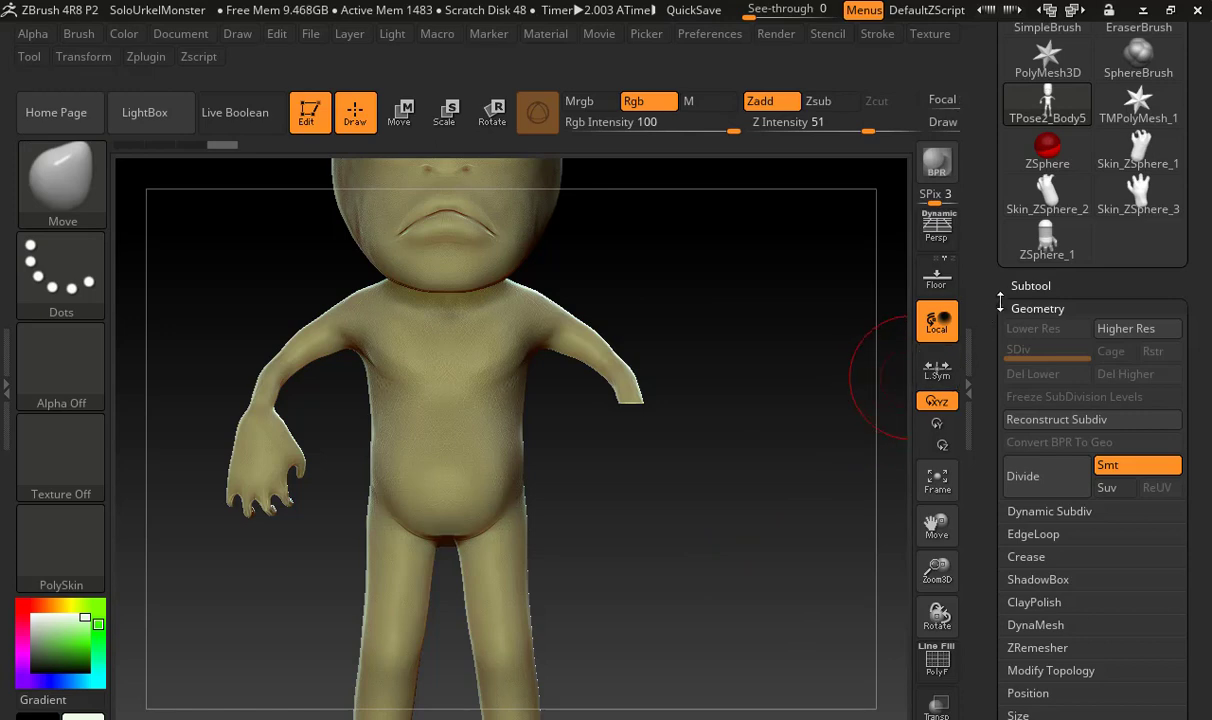
Append the Skin_ZSphere_3 hand to the body as a new subtool
{"action": "left_click", "coordinate": [1033, 285]}
{"action": "left_click_drag", "start_coordinate": [998, 361], "coordinate": [998, 56]}
{"action": "left_click", "coordinate": [1118, 521]}
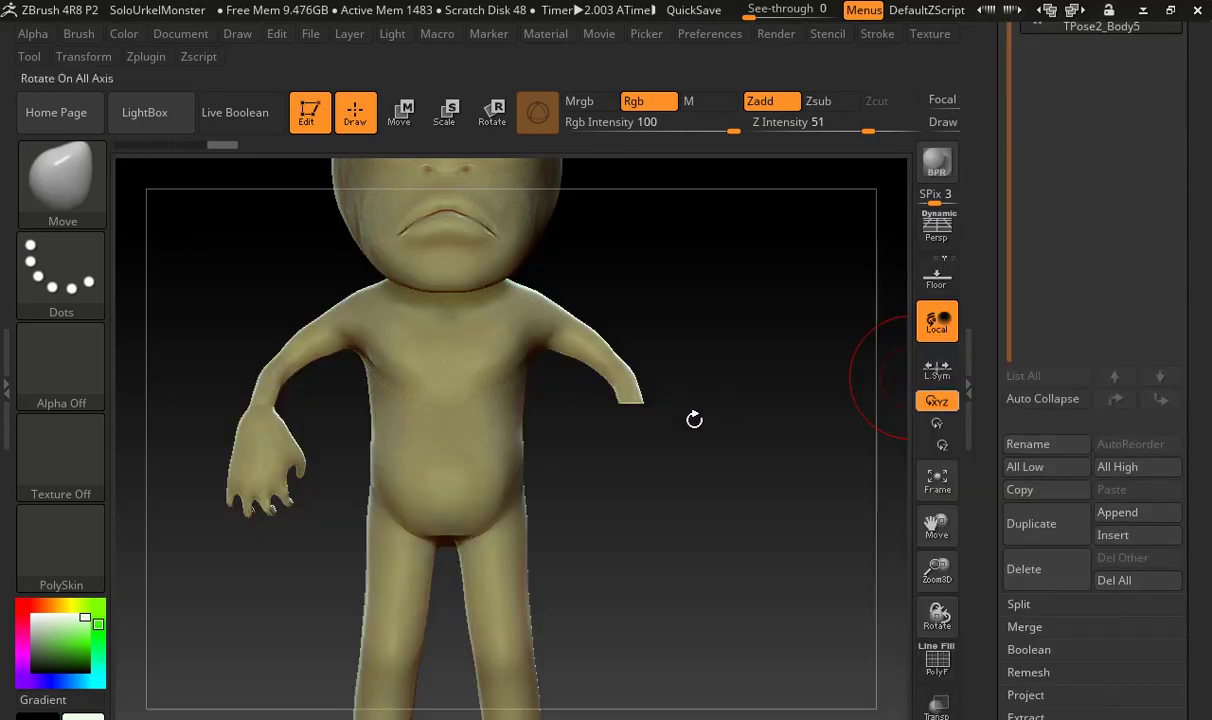
{"action": "left_click", "coordinate": [1117, 512]}
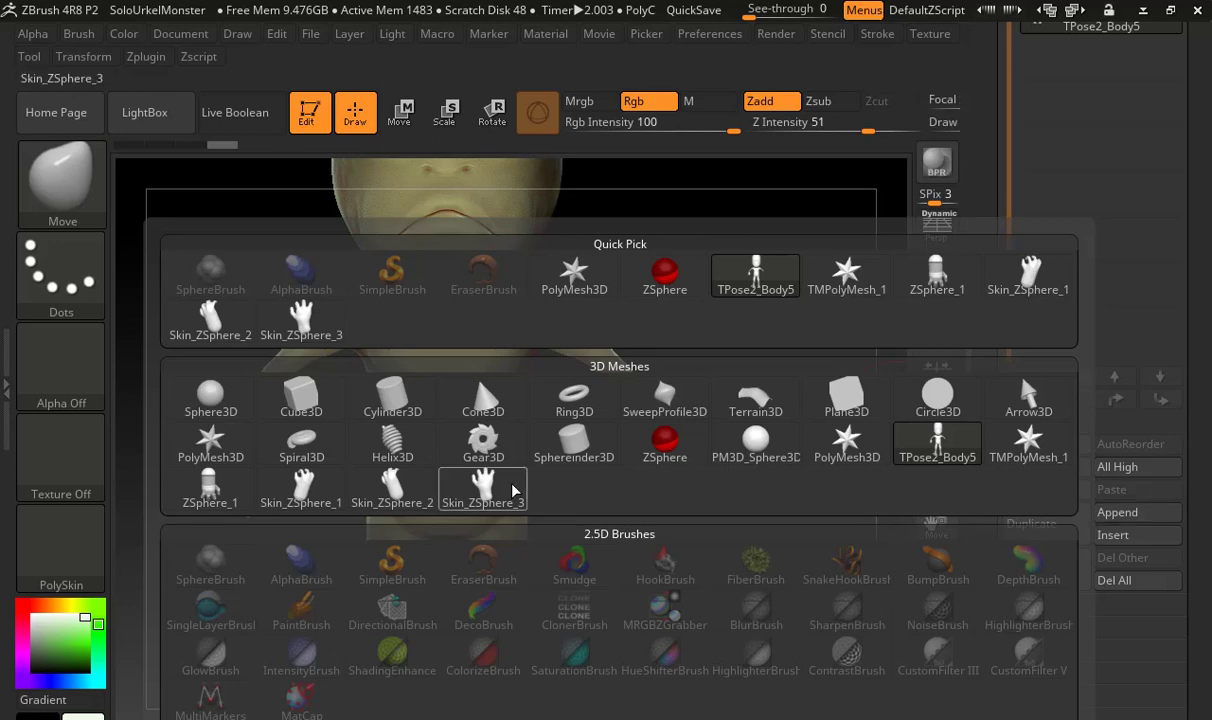
{"action": "left_click", "coordinate": [478, 485]}
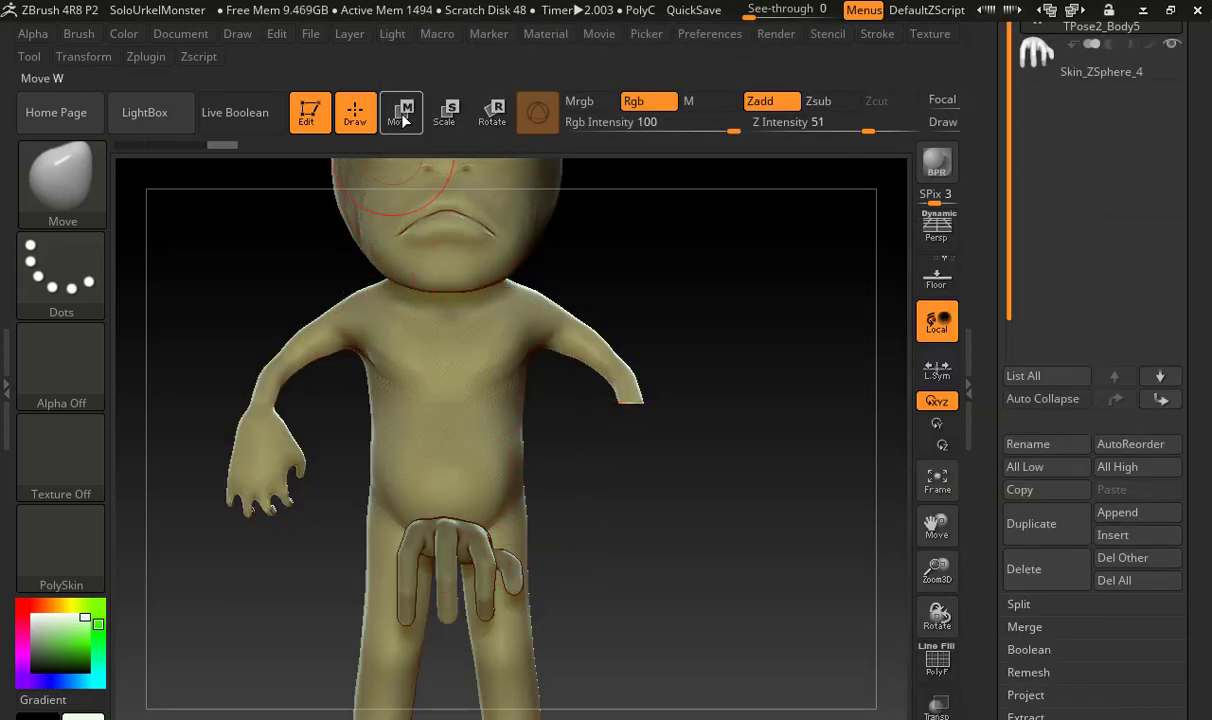
Select the appended hand subtool and move it sideways and up to the body's trimmed left wrist
{"action": "left_click", "coordinate": [1060, 58]}
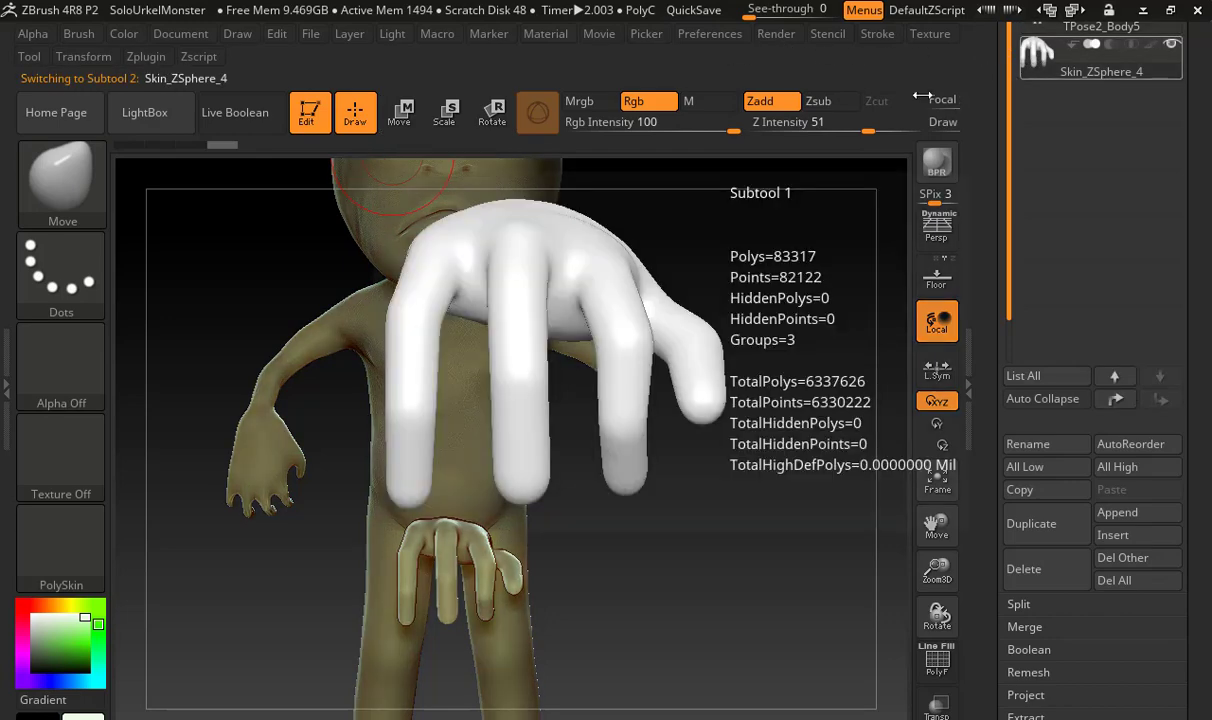
{"action": "left_click", "coordinate": [400, 115]}
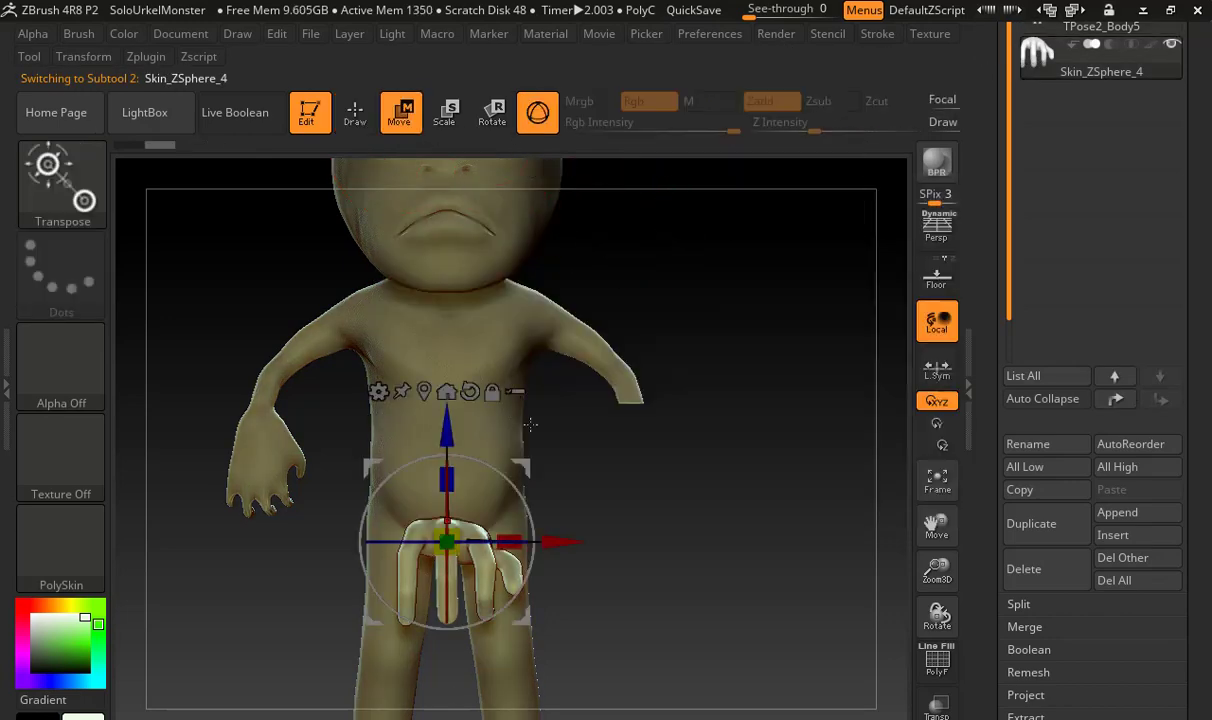
{"action": "left_click_drag", "start_coordinate": [553, 538], "coordinate": [722, 539]}
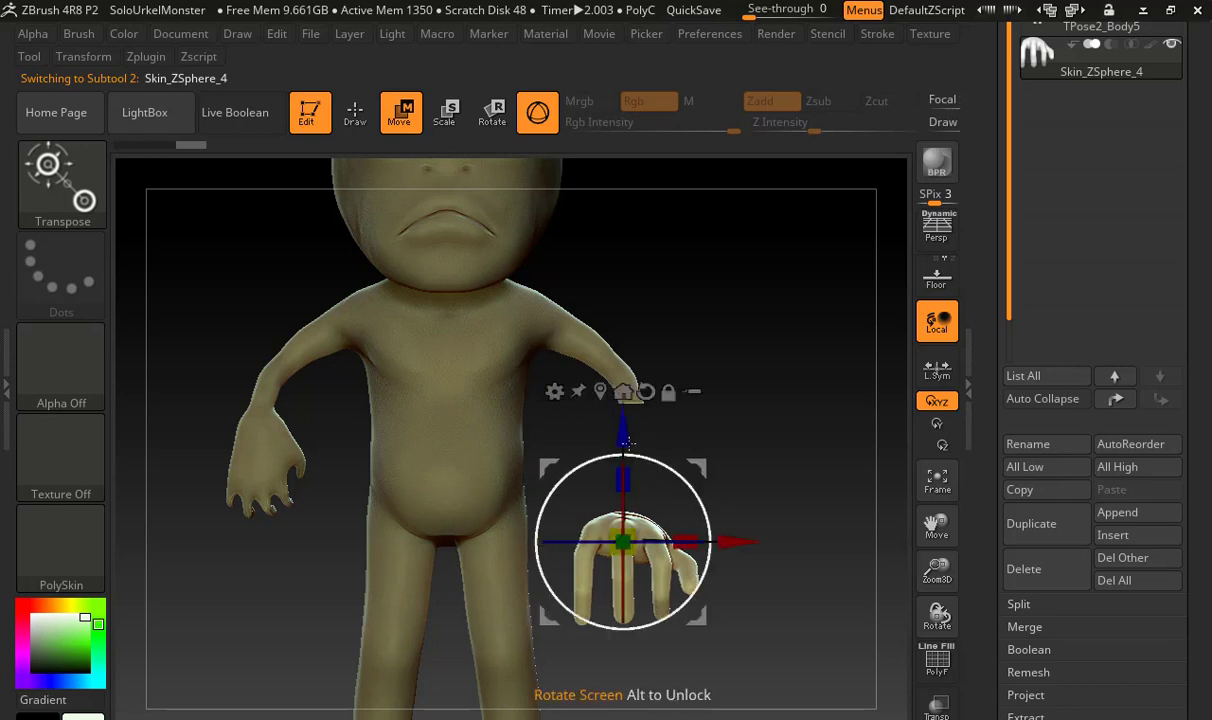
{"action": "left_click_drag", "start_coordinate": [623, 392], "coordinate": [623, 270]}
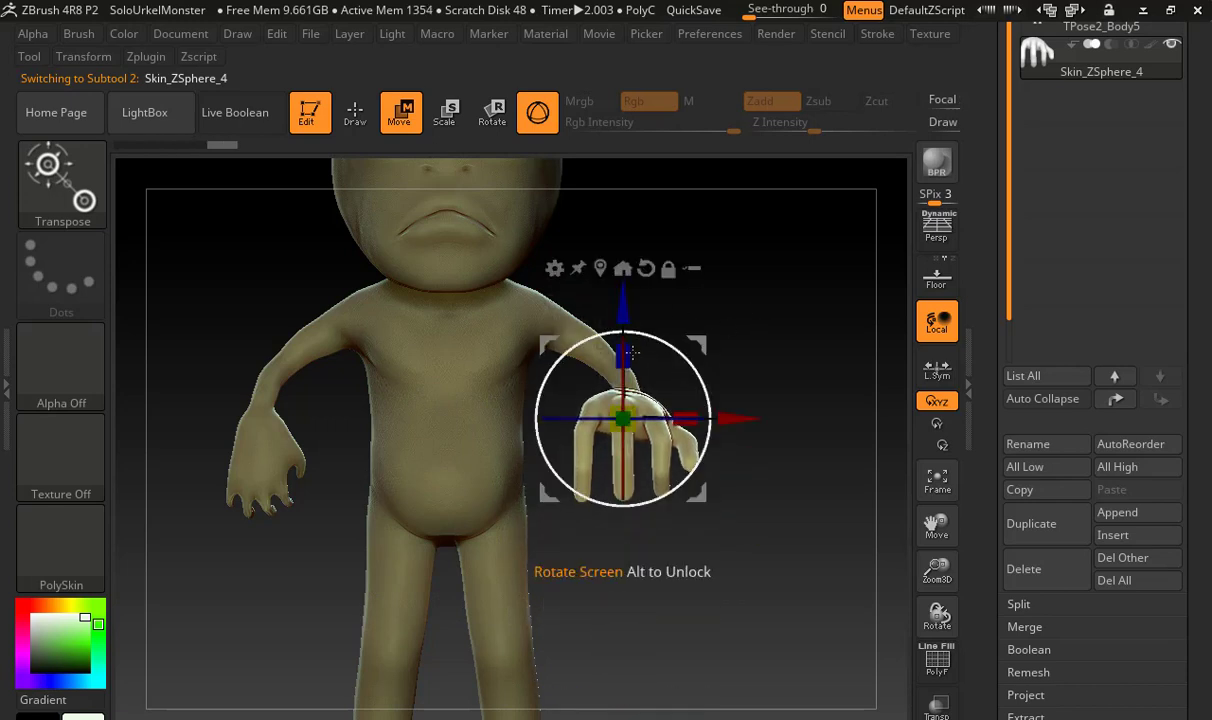
Rotate the hand so its fingers point down and scale it down to suit the trimmed arm
{"action": "left_click_drag", "start_coordinate": [595, 335], "coordinate": [645, 342]}
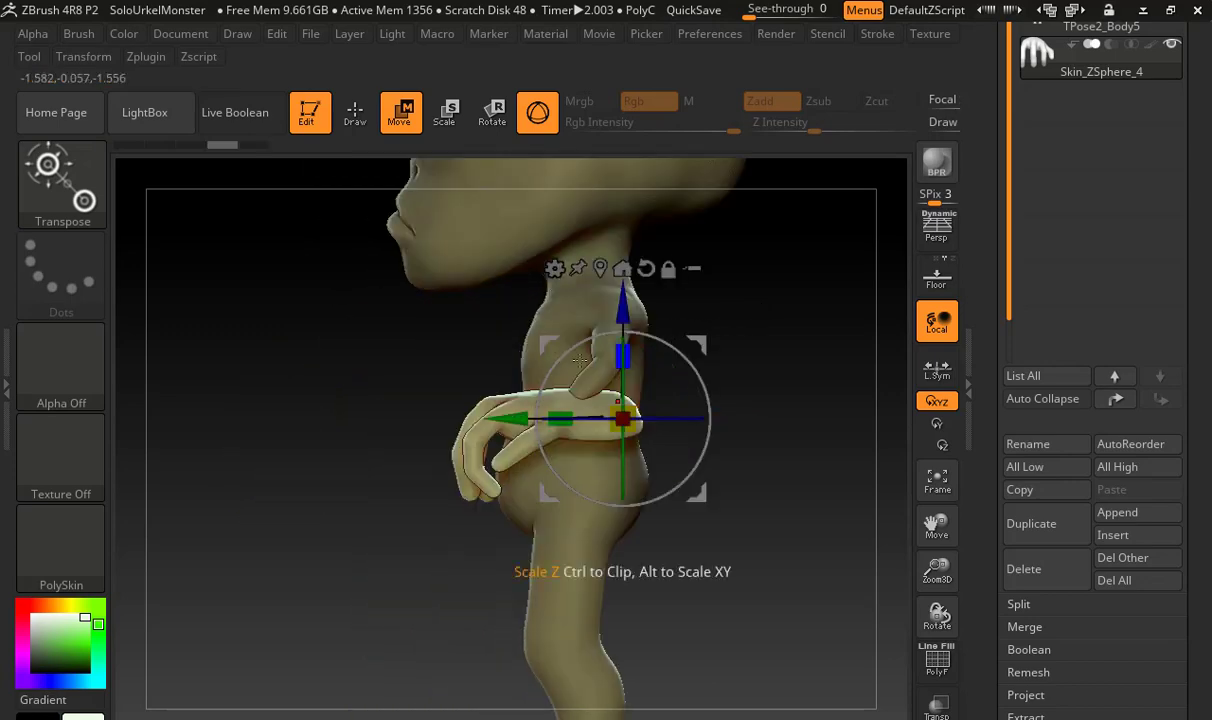
{"action": "left_click_drag", "start_coordinate": [572, 349], "coordinate": [605, 560]}
{"action": "left_click_drag", "start_coordinate": [740, 314], "coordinate": [776, 333]}
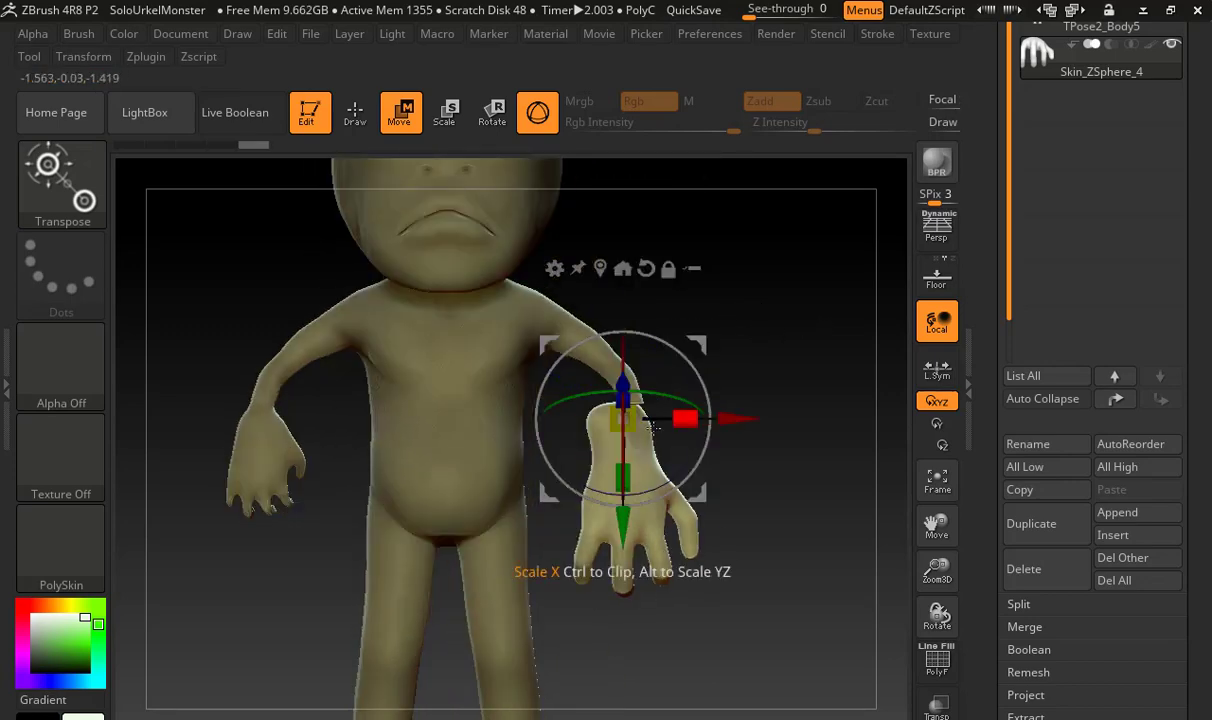
{"action": "left_click_drag", "start_coordinate": [626, 421], "coordinate": [612, 445]}
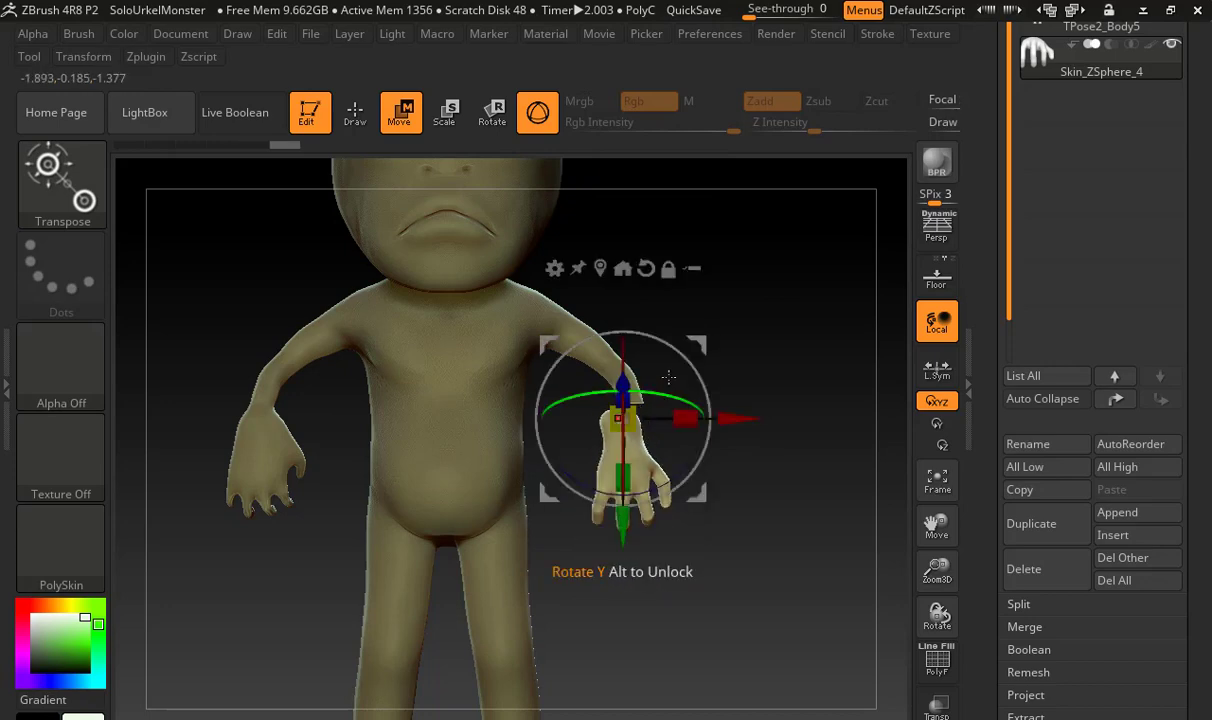
{"action": "left_click_drag", "start_coordinate": [623, 526], "coordinate": [623, 516]}
Line the hand up with the forearm from the side by shifting it forward, lowering it and tilting it slightly
{"action": "left_click_drag", "start_coordinate": [740, 426], "coordinate": [656, 420]}
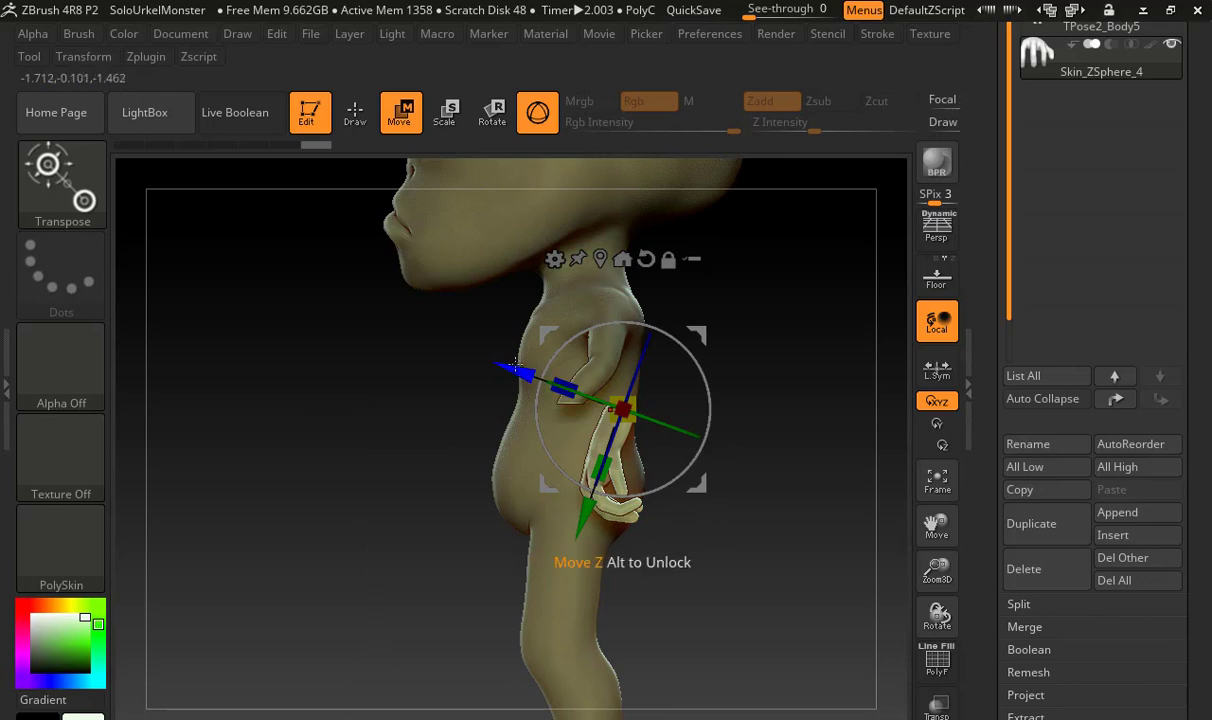
{"action": "left_click_drag", "start_coordinate": [514, 363], "coordinate": [490, 349]}
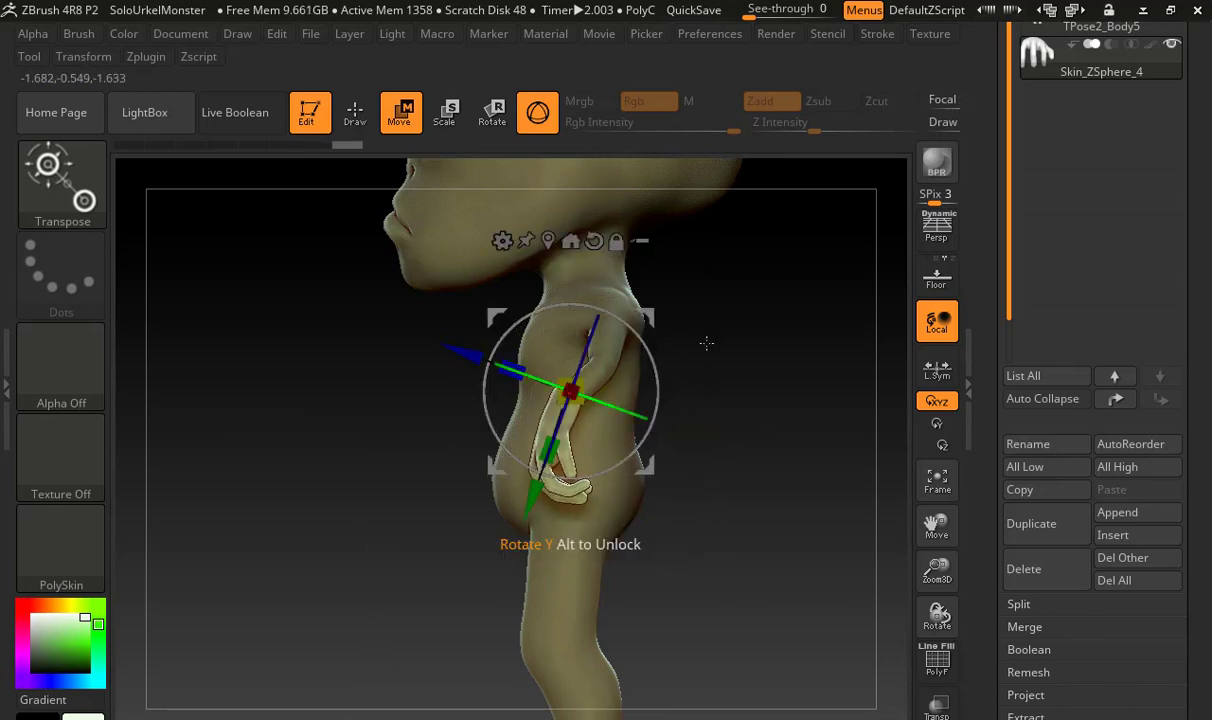
{"action": "left_click_drag", "start_coordinate": [706, 343], "coordinate": [774, 336]}
{"action": "left_click_drag", "start_coordinate": [697, 388], "coordinate": [662, 365]}
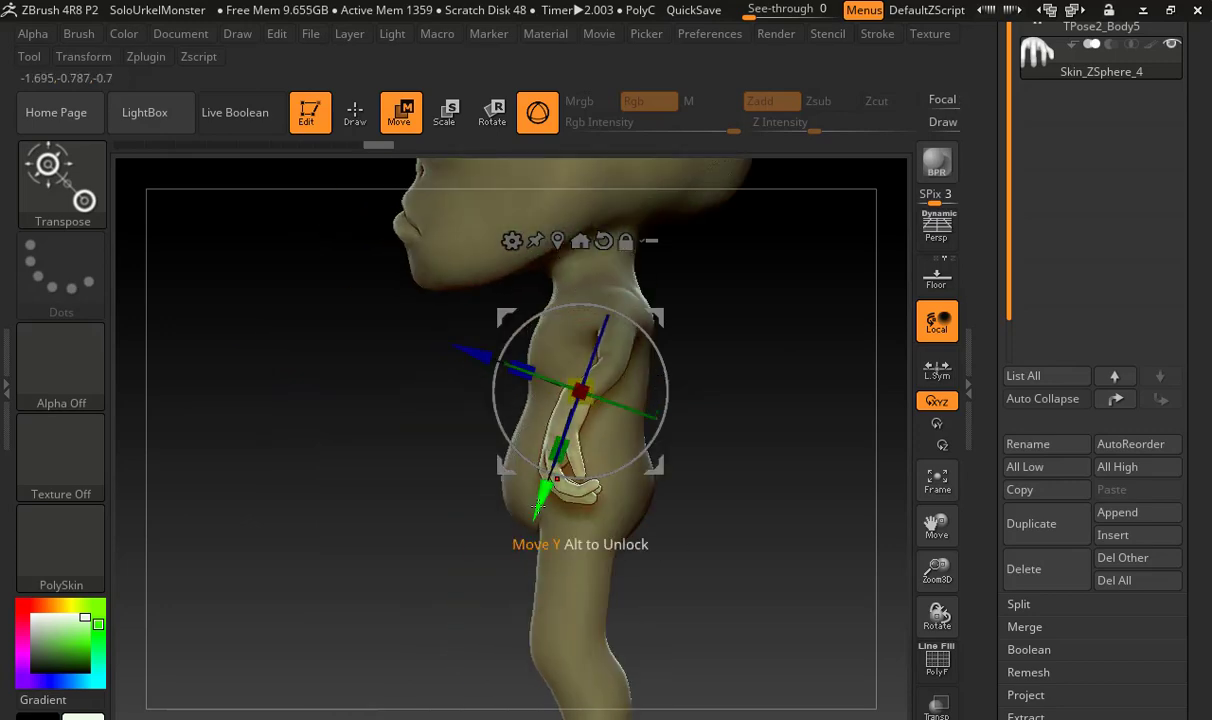
{"action": "left_click_drag", "start_coordinate": [537, 508], "coordinate": [536, 525]}
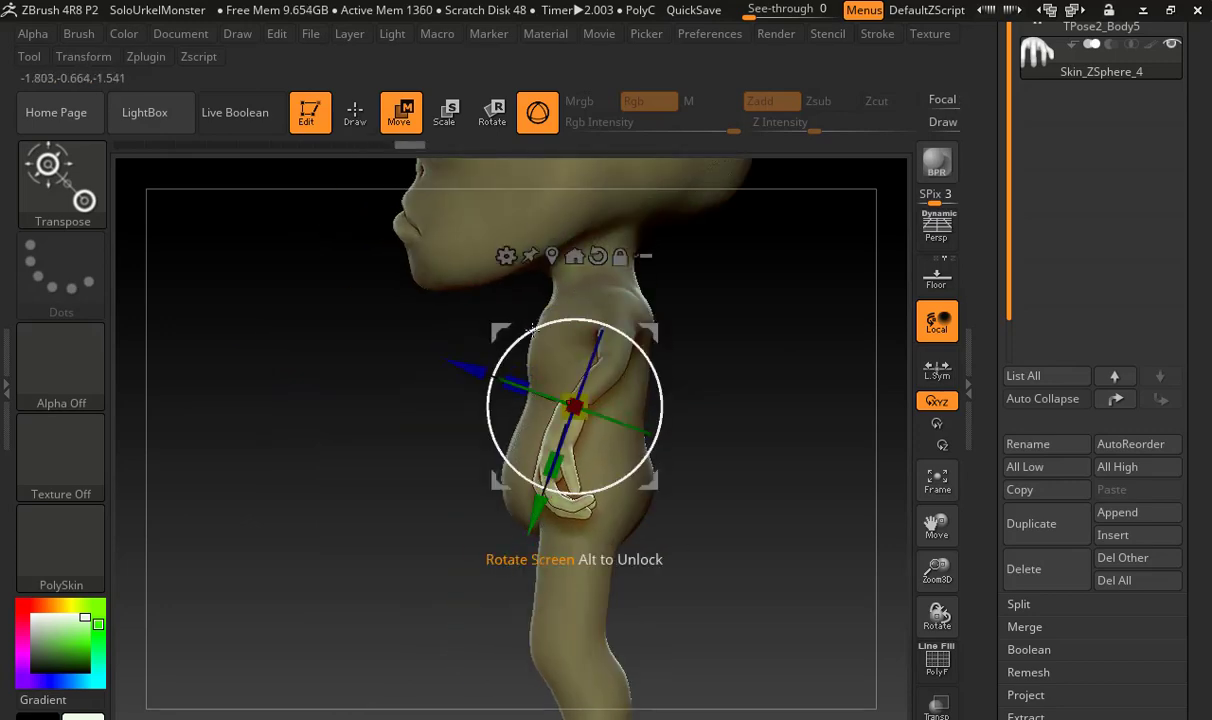
{"action": "left_click_drag", "start_coordinate": [533, 330], "coordinate": [549, 324]}
{"action": "left_click_drag", "start_coordinate": [778, 324], "coordinate": [737, 305]}
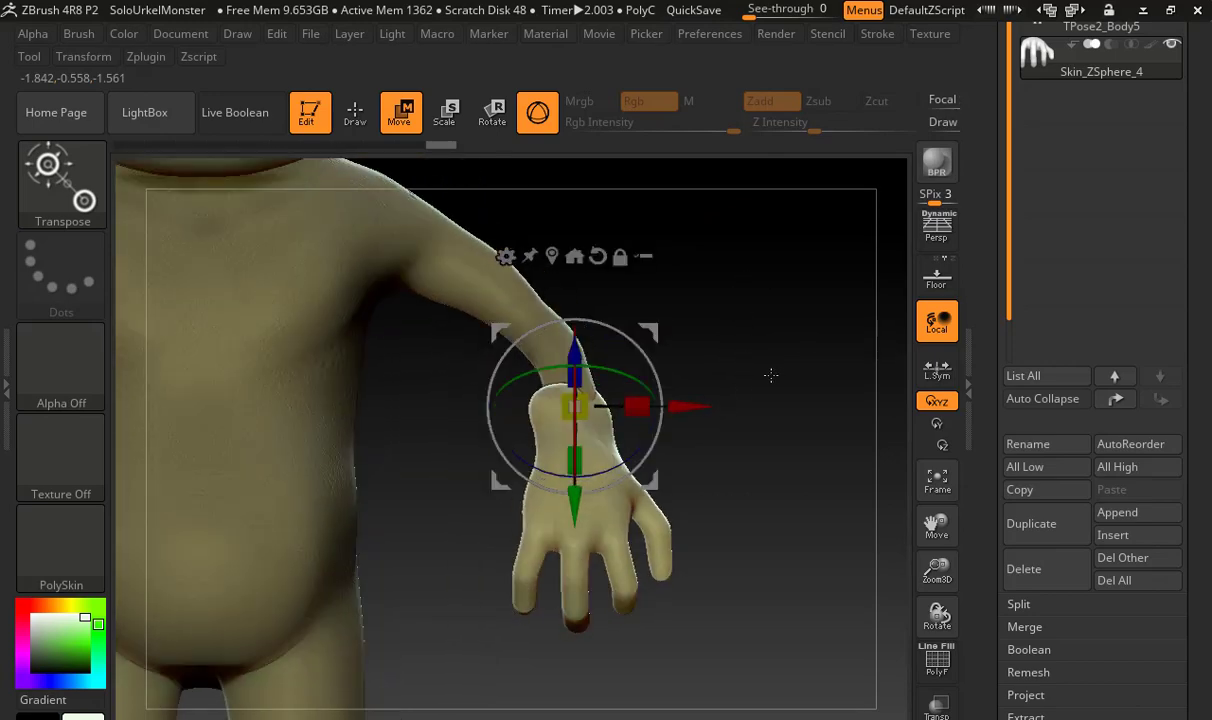
Fine-tune the hand's size at the left wrist so it suits the thin forearm
{"action": "left_click_drag", "start_coordinate": [771, 375], "coordinate": [786, 320]}
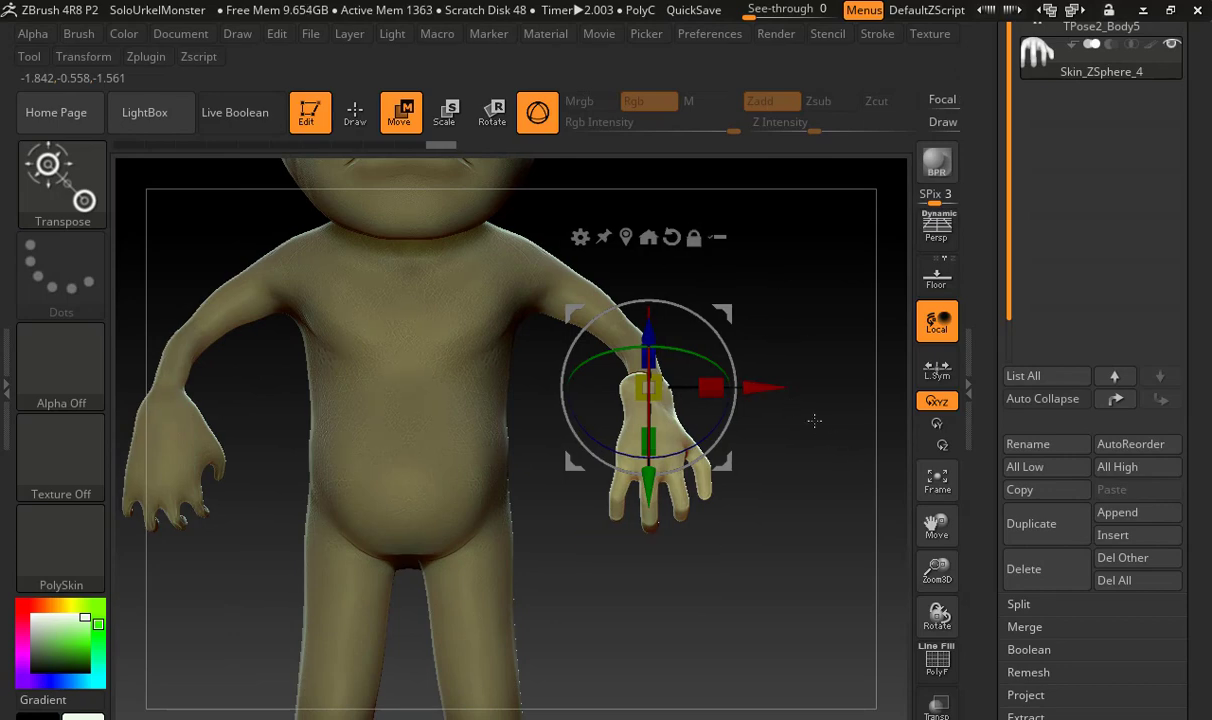
{"action": "left_click_drag", "start_coordinate": [649, 390], "coordinate": [658, 387]}
{"action": "left_click_drag", "start_coordinate": [817, 330], "coordinate": [808, 368]}
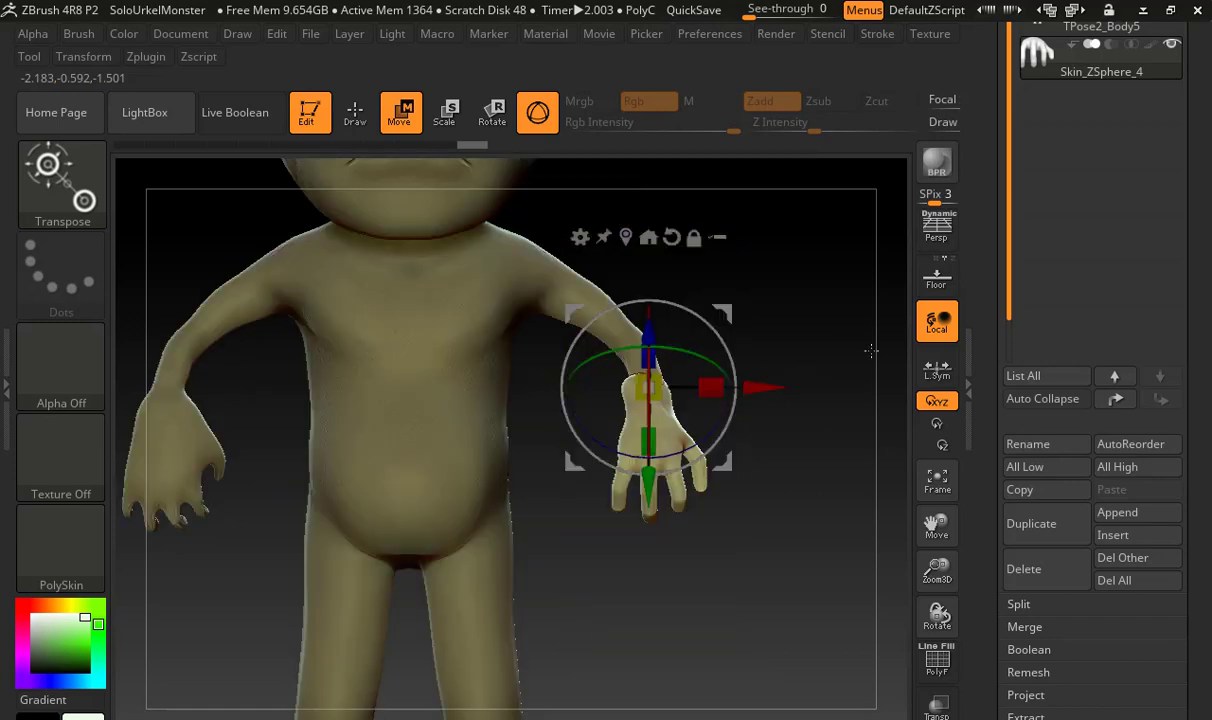
{"action": "mouse_move", "coordinate": [812, 447]}
{"action": "left_mouse_down"}
{"action": "mouse_move", "coordinate": [770, 462]}
{"action": "mouse_move", "coordinate": [803, 449]}
{"action": "left_mouse_up"}
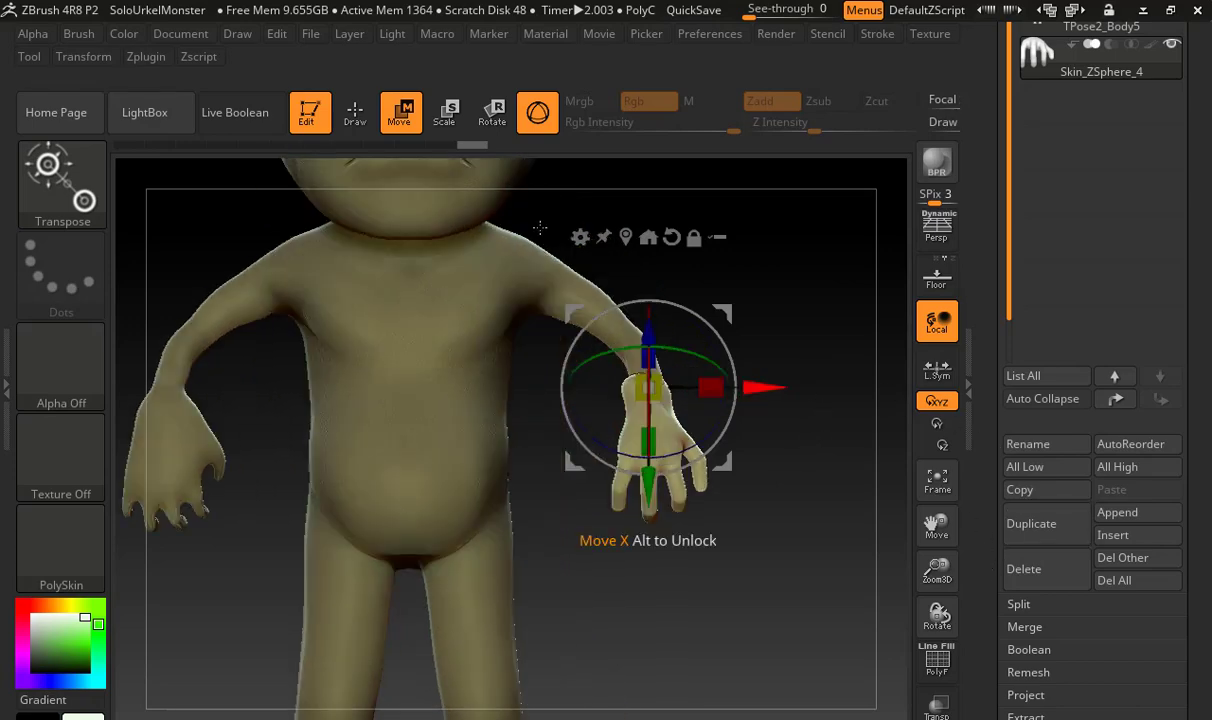
Mirror the hand subtool across the X axis with the Mirror deformation
{"action": "left_click", "coordinate": [356, 112]}
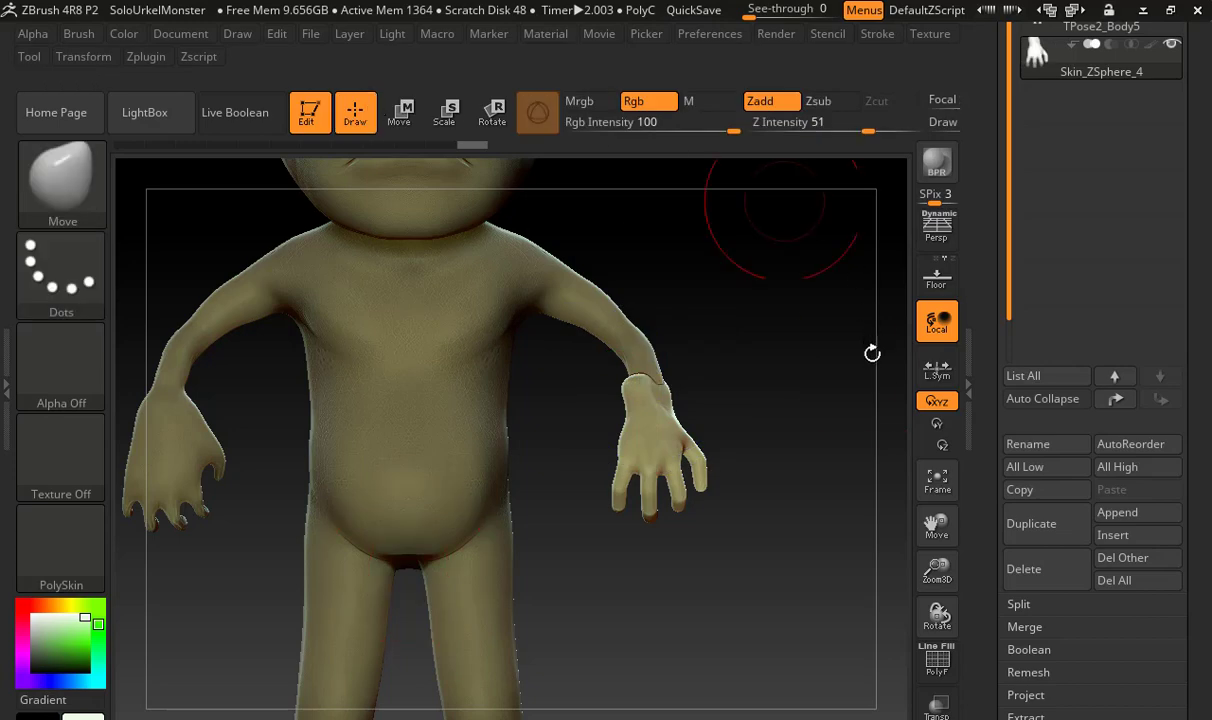
{"action": "scroll", "coordinate": [992, 358], "scroll_direction": "down", "scroll_amount": 5}
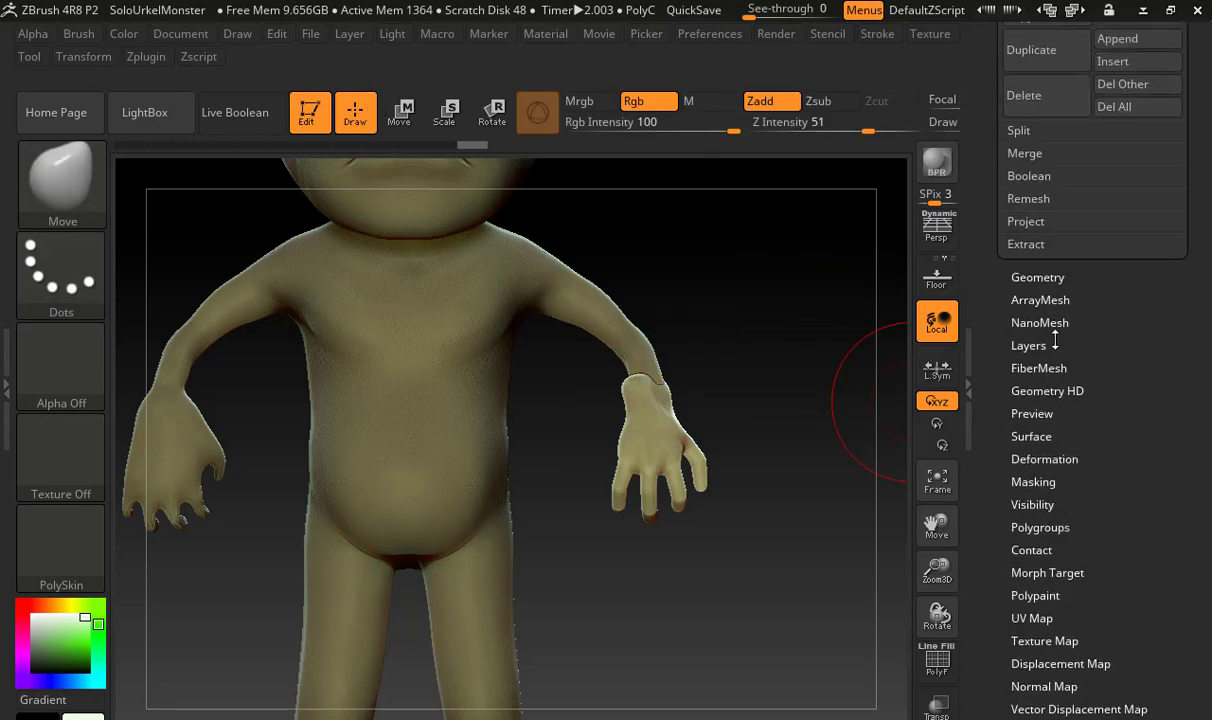
{"action": "left_click", "coordinate": [1042, 459]}
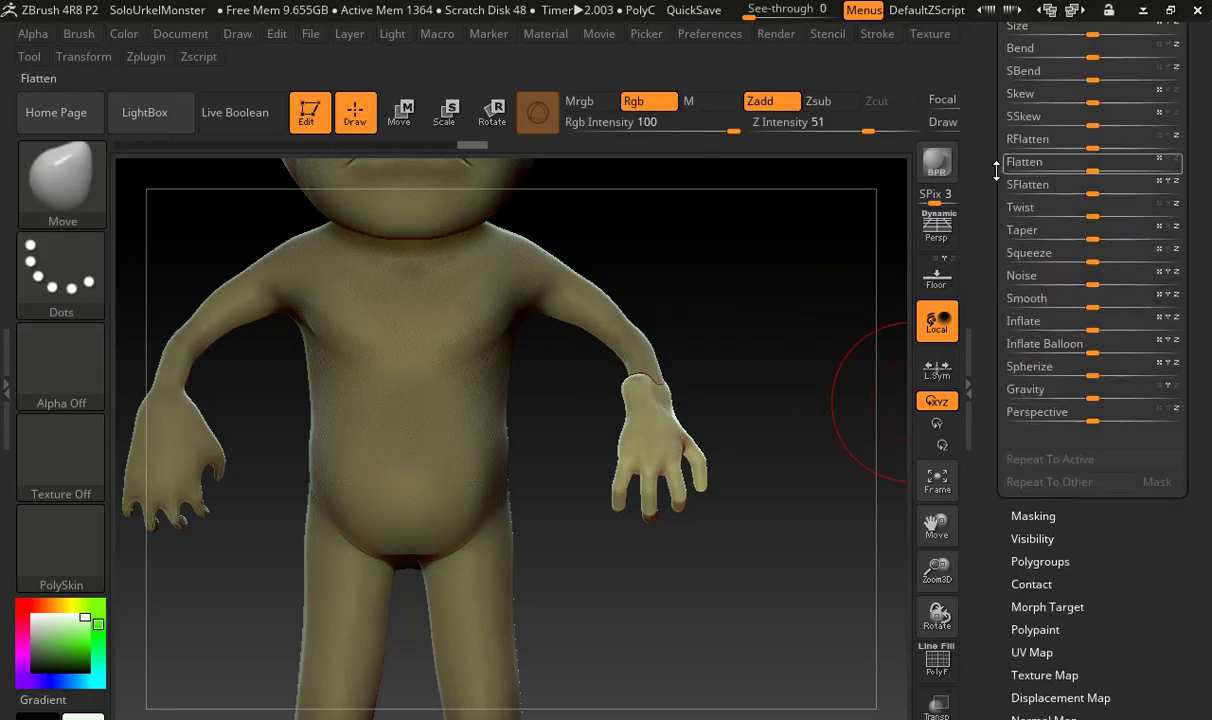
{"action": "scroll", "coordinate": [1004, 310], "scroll_direction": "up", "scroll_amount": 5}
{"action": "scroll", "coordinate": [1004, 310], "scroll_direction": "up", "scroll_amount": 3}
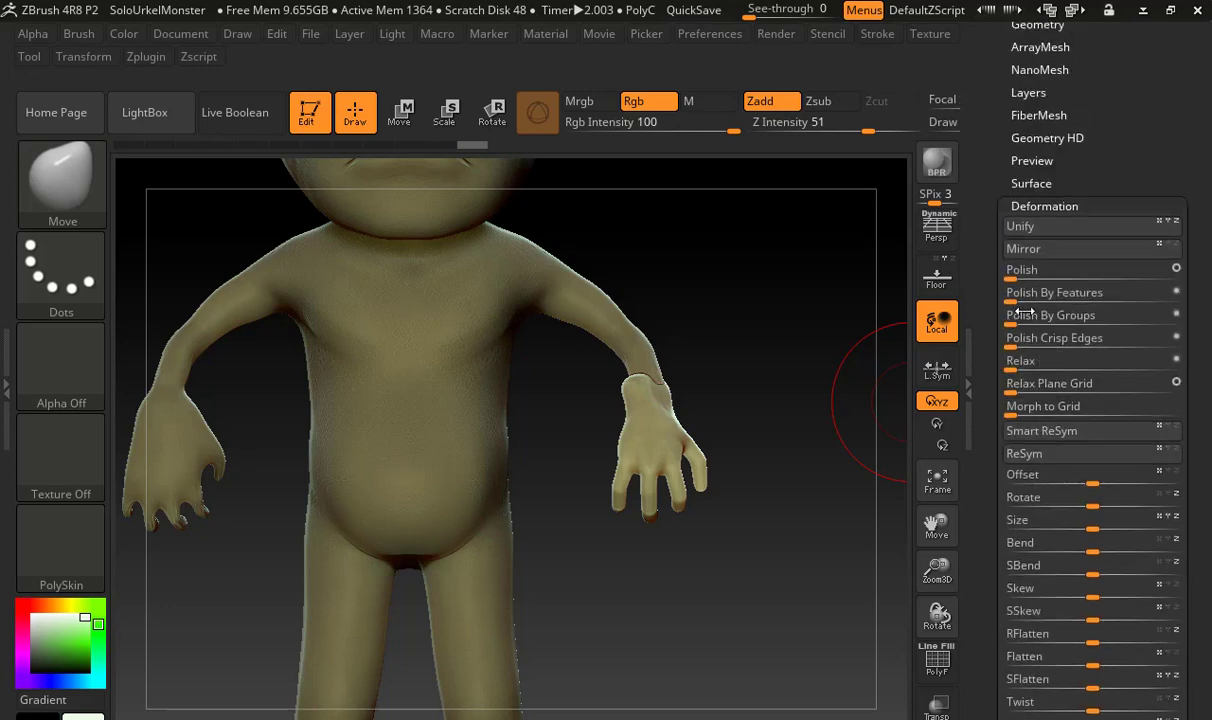
{"action": "left_click", "coordinate": [1020, 249]}
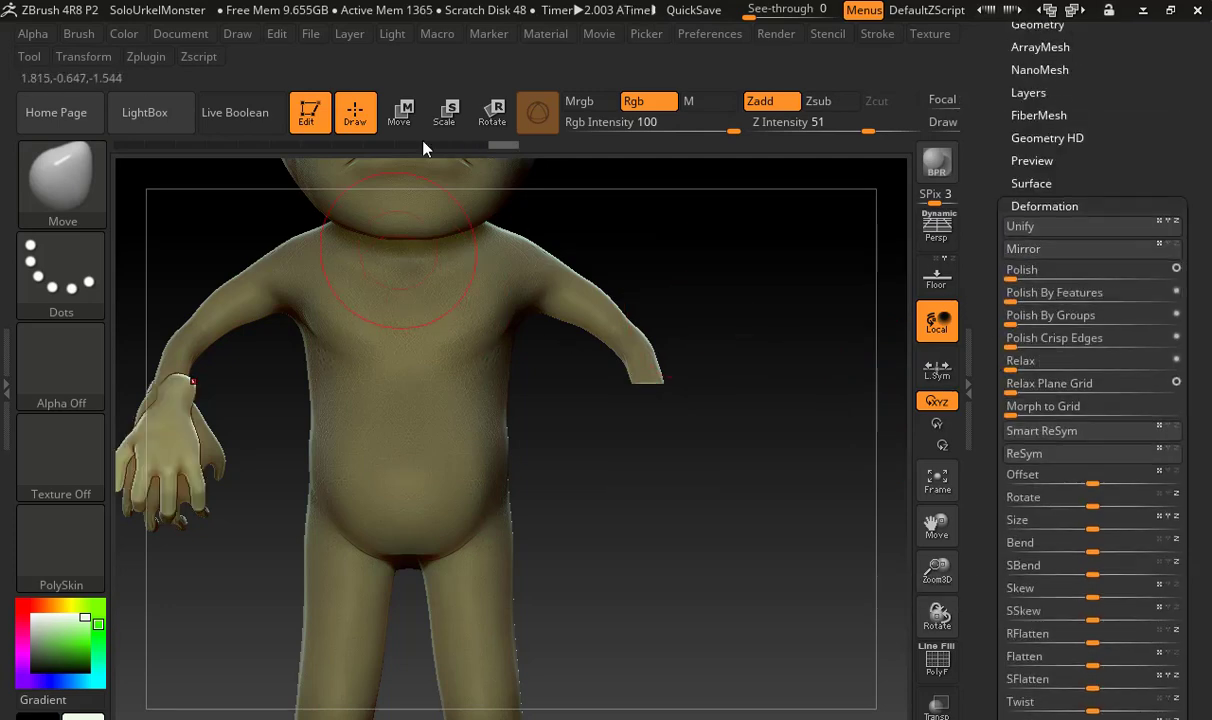
Move the mirrored hand along the X axis back to the body's trimmed left wrist
{"action": "left_click", "coordinate": [405, 114]}
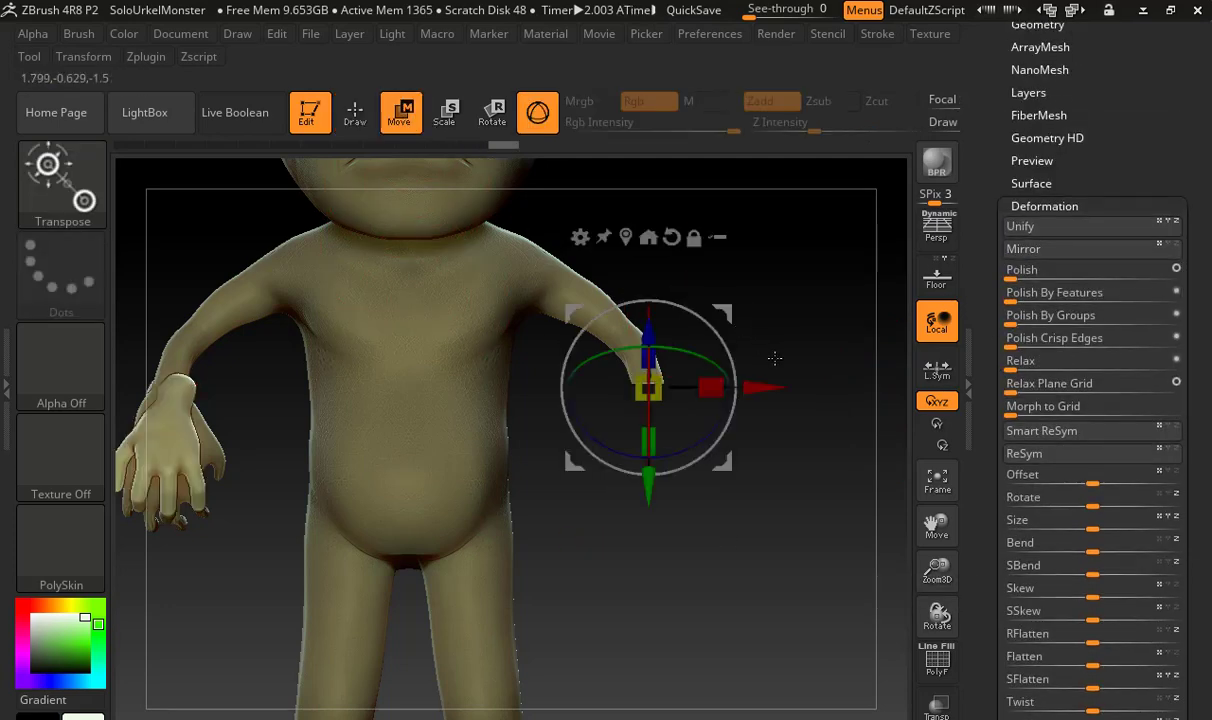
{"action": "left_click_drag", "start_coordinate": [745, 385], "coordinate": [1206, 345]}
{"action": "left_click_drag", "start_coordinate": [782, 387], "coordinate": [643, 422], "text": "alt"}
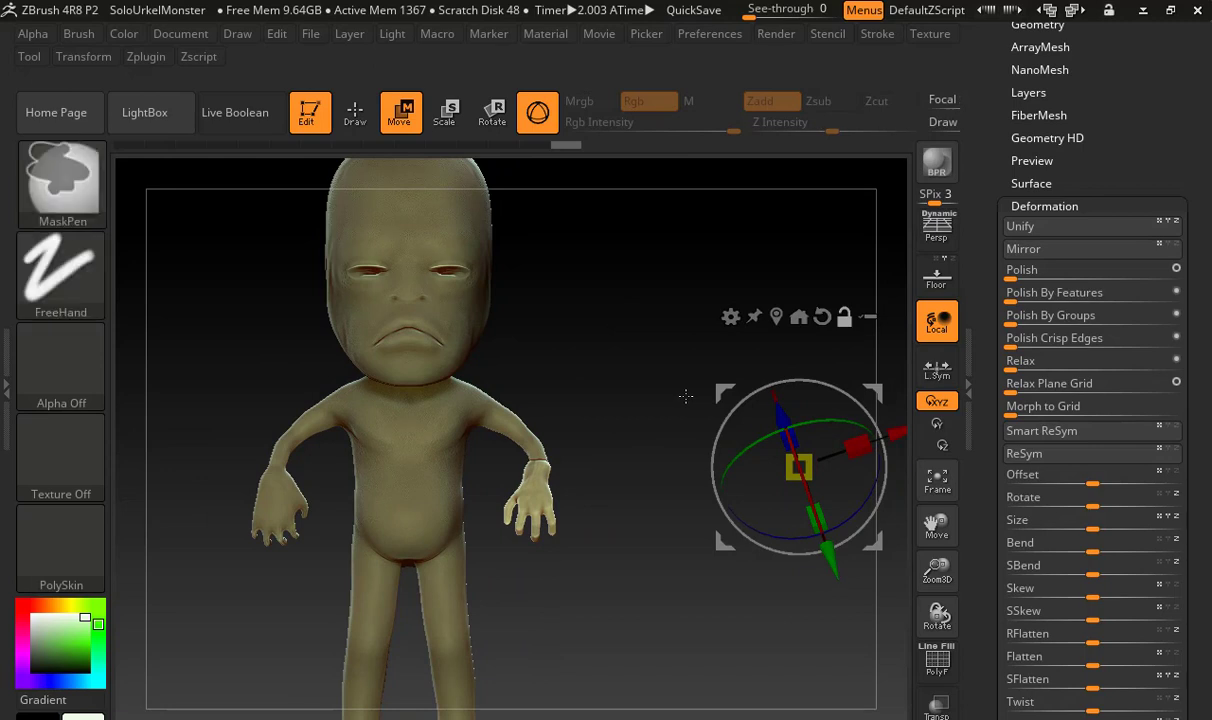
Undo the last change, then place the unlocked gizmo back on the hand's wrist, reset its orientation and lock it
{"action": "key", "text": "ctrl+z"}
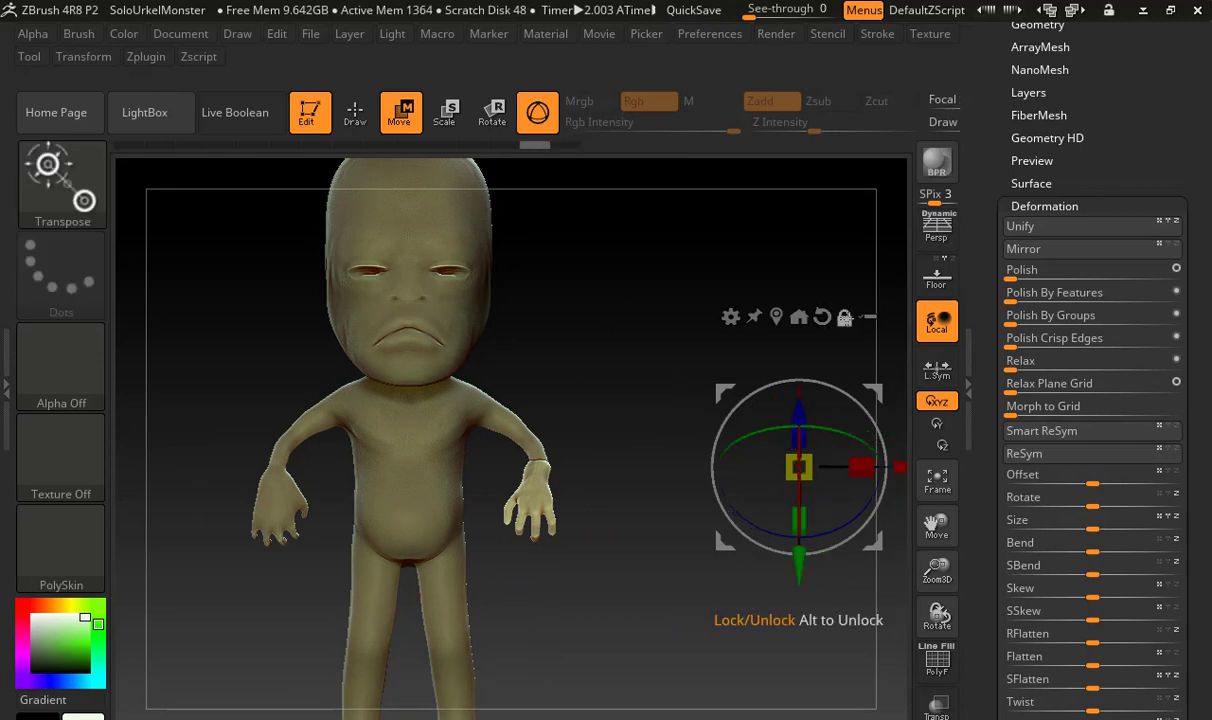
{"action": "left_click_drag", "start_coordinate": [893, 465], "coordinate": [631, 476], "text": "alt"}
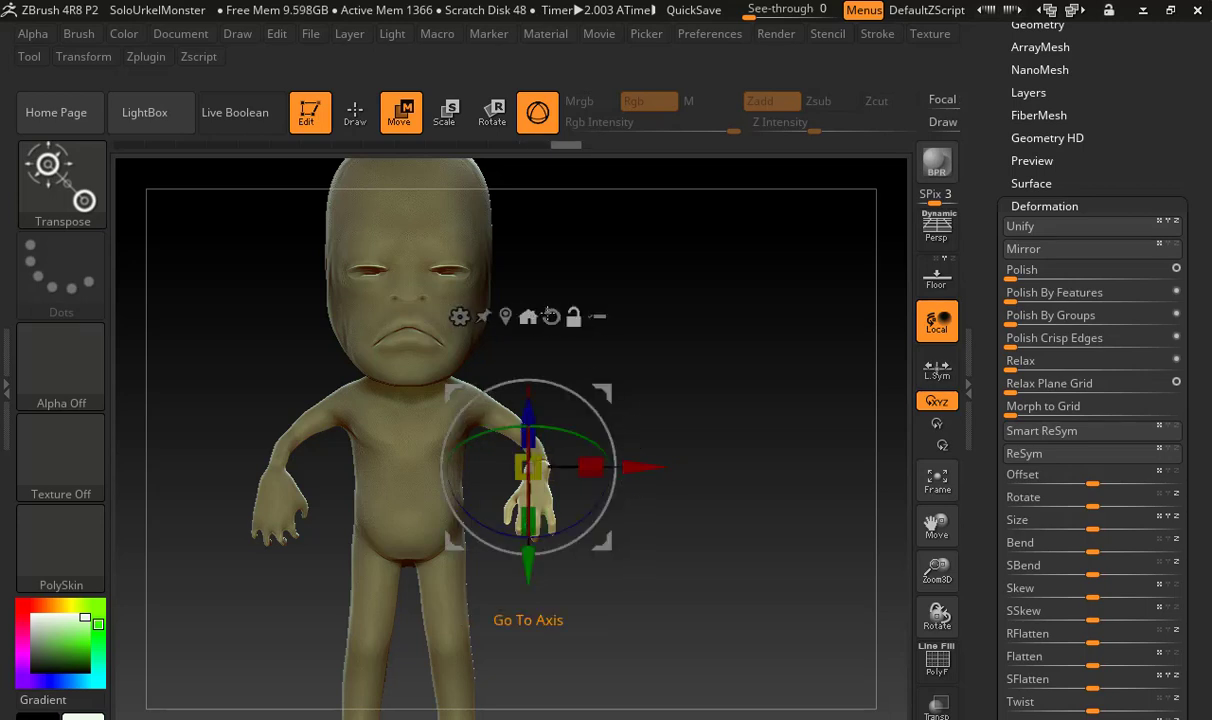
{"action": "left_click", "coordinate": [551, 316]}
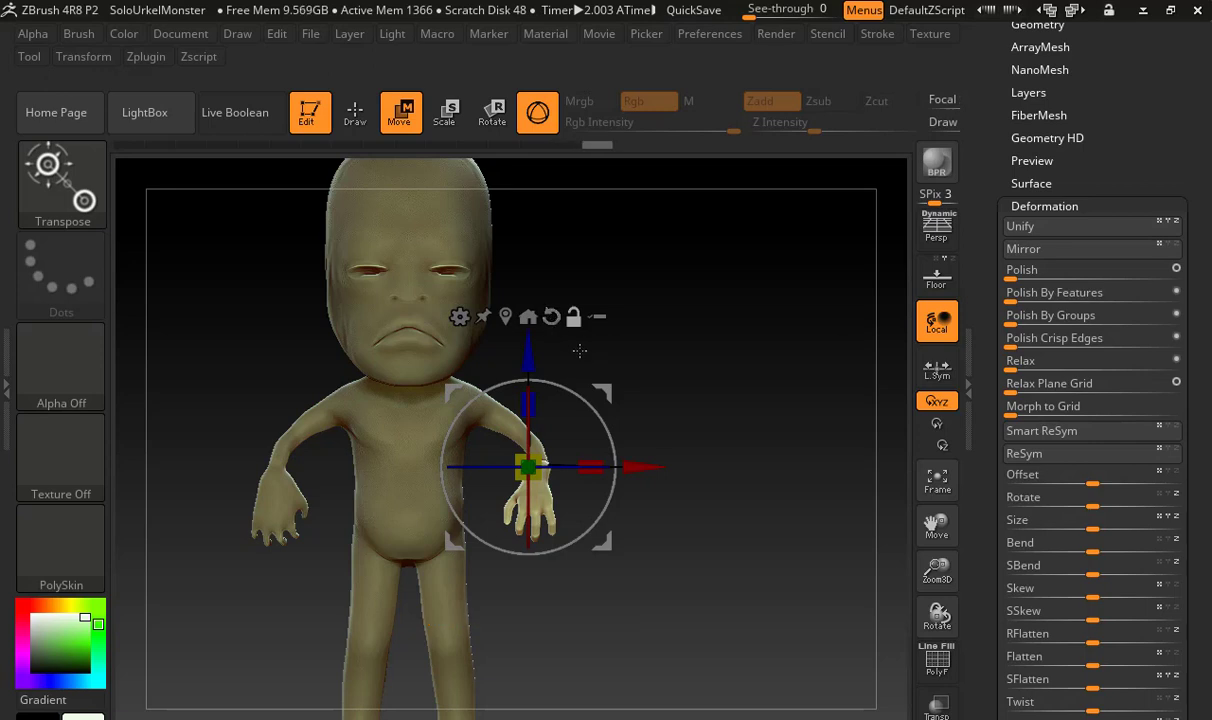
{"action": "left_click", "coordinate": [573, 319]}
Nudge the mirrored hand onto the end of the left forearm and rotate it to follow the arm's direction
{"action": "right_click_drag", "start_coordinate": [673, 435], "coordinate": [668, 467], "text": "ctrl"}
{"action": "left_click_drag", "start_coordinate": [648, 465], "coordinate": [652, 465]}
{"action": "right_click_drag", "start_coordinate": [737, 430], "coordinate": [697, 437], "text": "alt"}
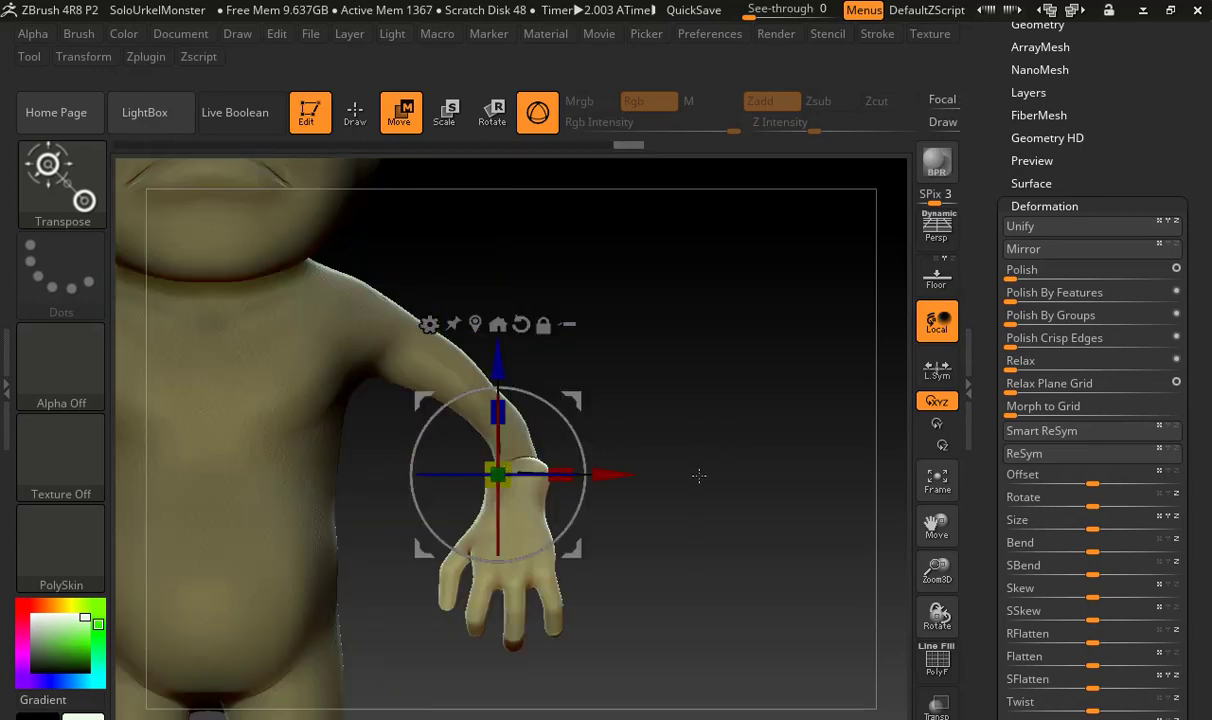
{"action": "left_click_drag", "start_coordinate": [582, 441], "coordinate": [576, 431]}
{"action": "left_click_drag", "start_coordinate": [532, 469], "coordinate": [562, 487]}
{"action": "mouse_move", "coordinate": [645, 460]}
{"action": "left_mouse_down"}
{"action": "mouse_move", "coordinate": [520, 465]}
{"action": "mouse_move", "coordinate": [636, 457]}
{"action": "left_mouse_up"}
{"action": "left_click_drag", "start_coordinate": [889, 172], "coordinate": [877, 177]}
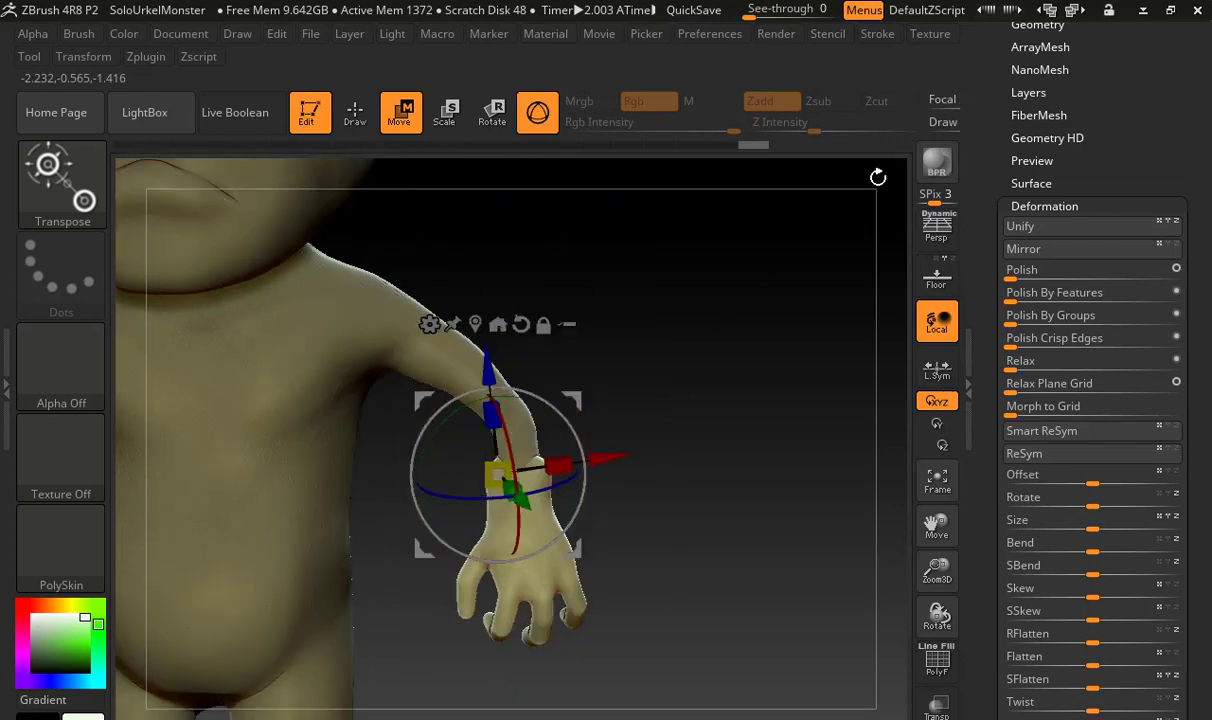
{"action": "left_click_drag", "start_coordinate": [797, 267], "coordinate": [908, 190]}
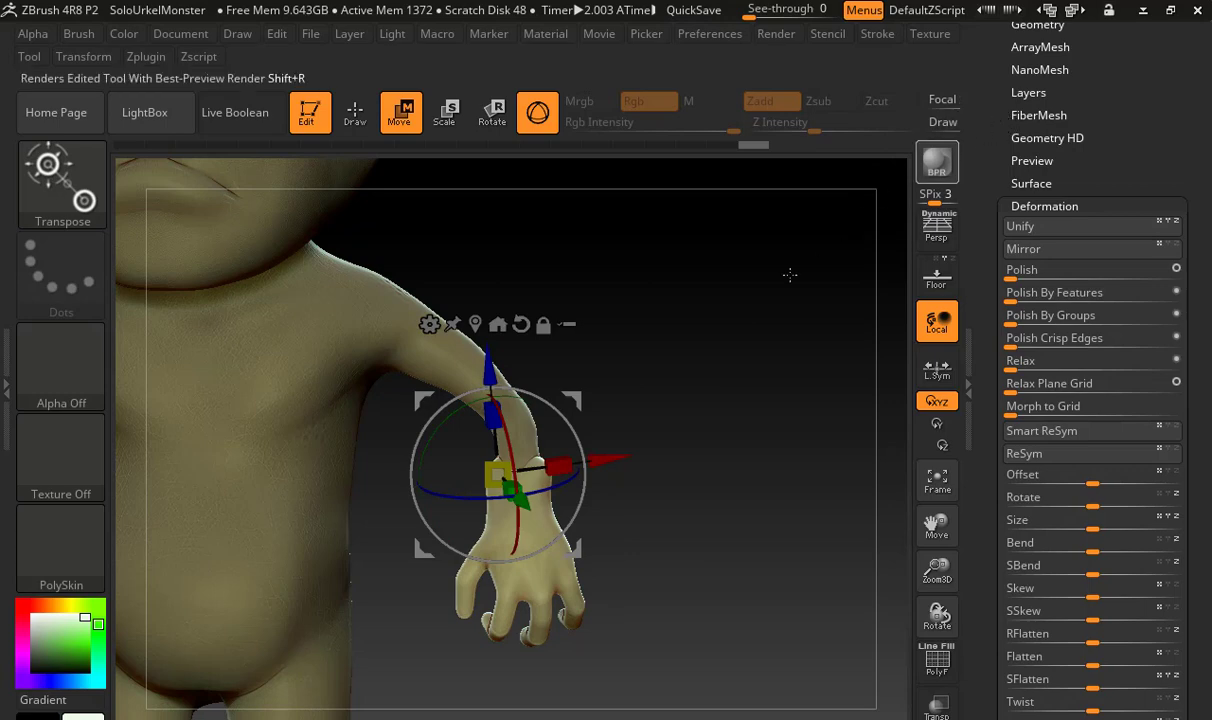
{"action": "left_click_drag", "start_coordinate": [790, 271], "coordinate": [801, 296]}
Select the TPose2_Body5 body subtool and merge the Skin_ZSphere_4 hand subtool down into it, accepting the non-undoable operation
{"action": "left_click_drag", "start_coordinate": [1003, 100], "coordinate": [1040, 424]}
{"action": "left_click", "coordinate": [1030, 424]}
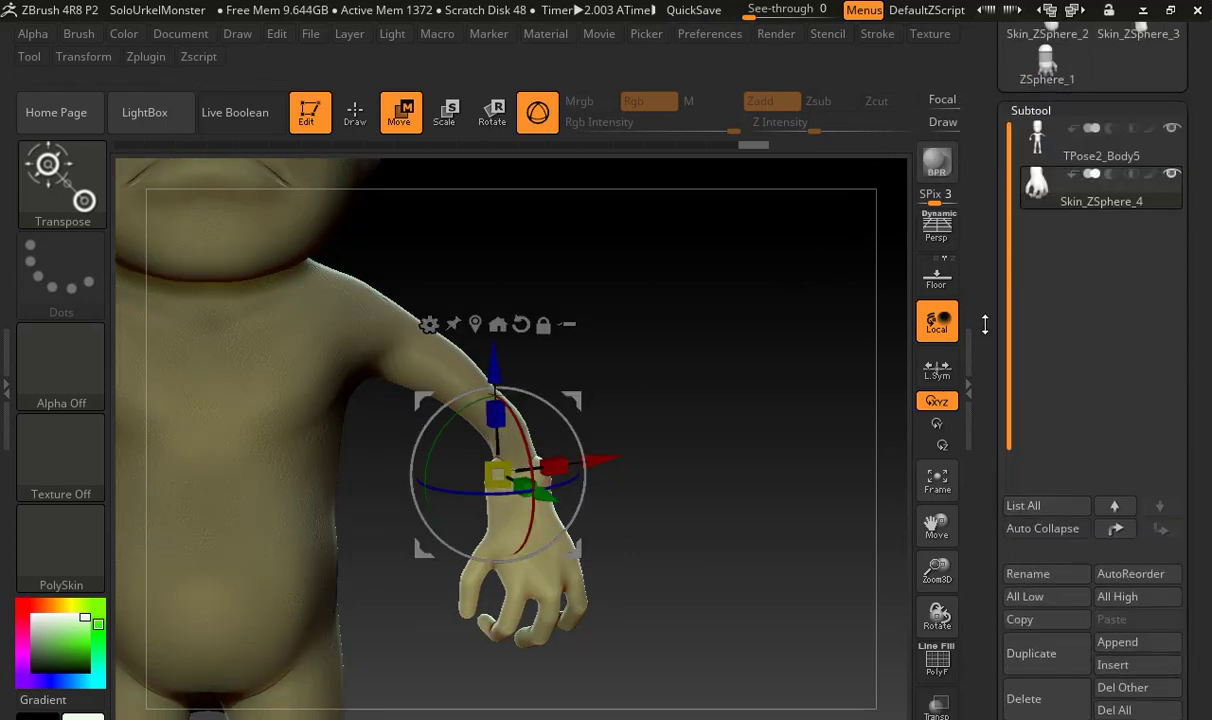
{"action": "left_click_drag", "start_coordinate": [714, 341], "coordinate": [718, 262], "text": "alt"}
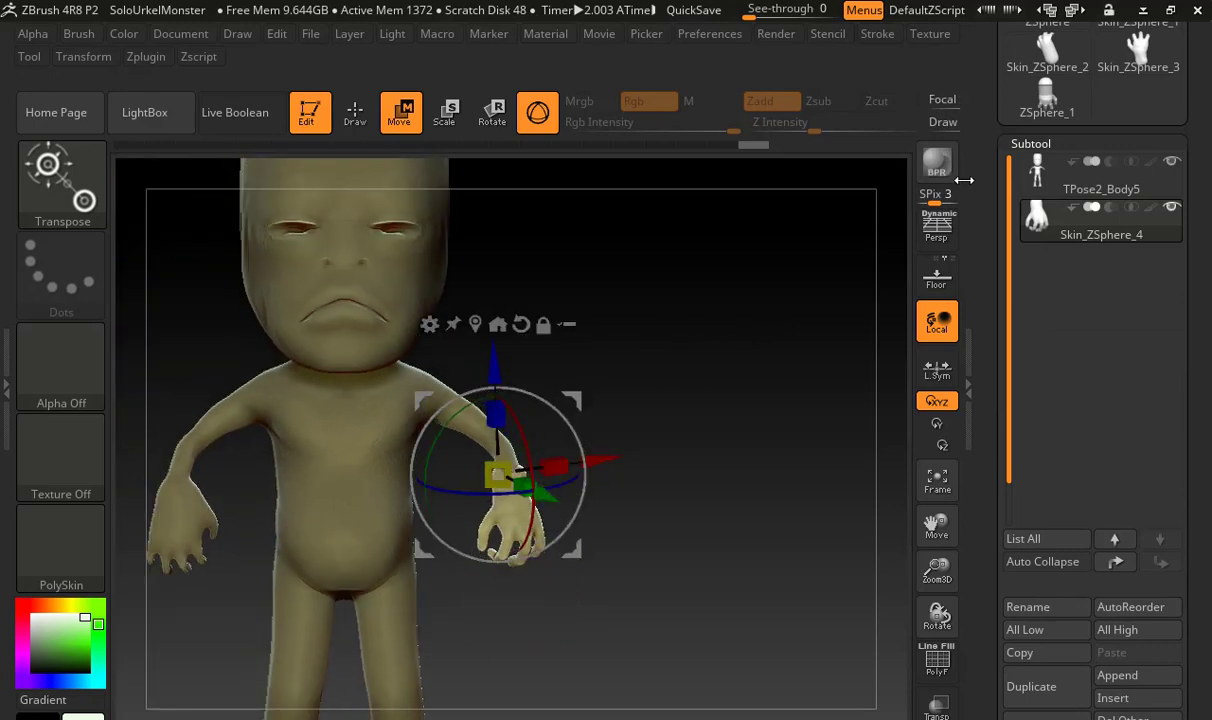
{"action": "left_click", "coordinate": [1038, 186]}
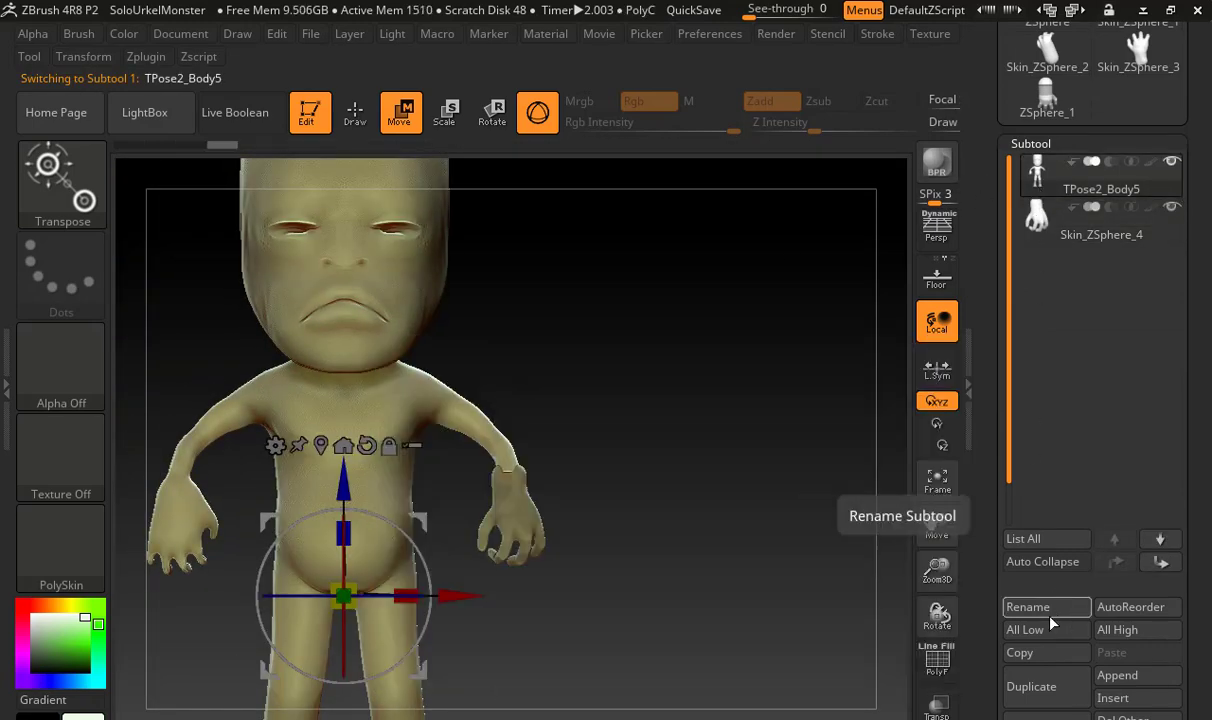
{"action": "left_click_drag", "start_coordinate": [988, 650], "coordinate": [996, 490]}
{"action": "left_click", "coordinate": [1026, 499]}
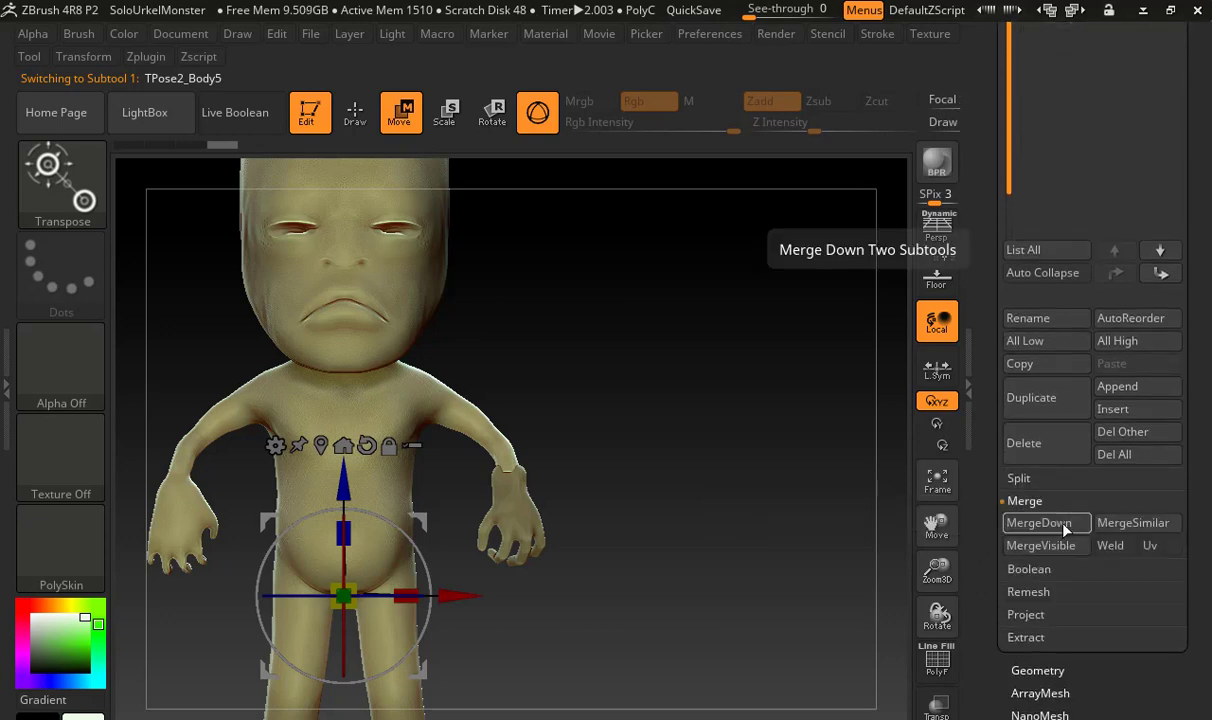
{"action": "left_click", "coordinate": [1065, 531]}
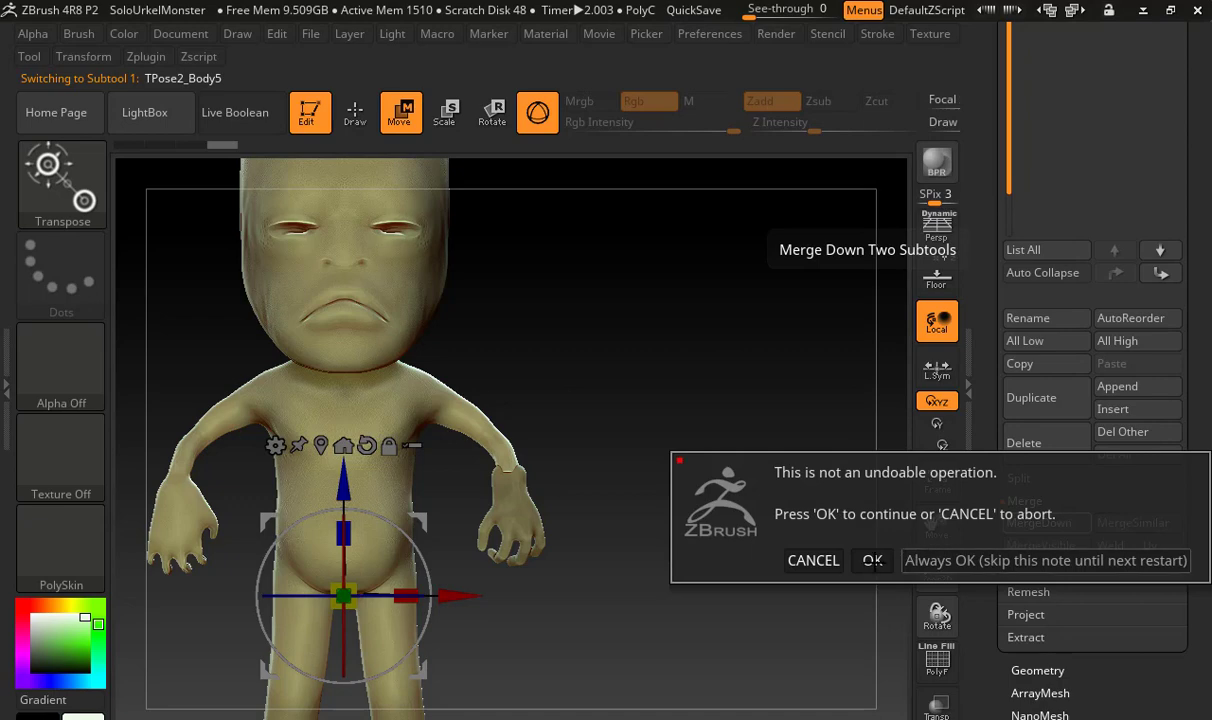
{"action": "left_click", "coordinate": [872, 561]}
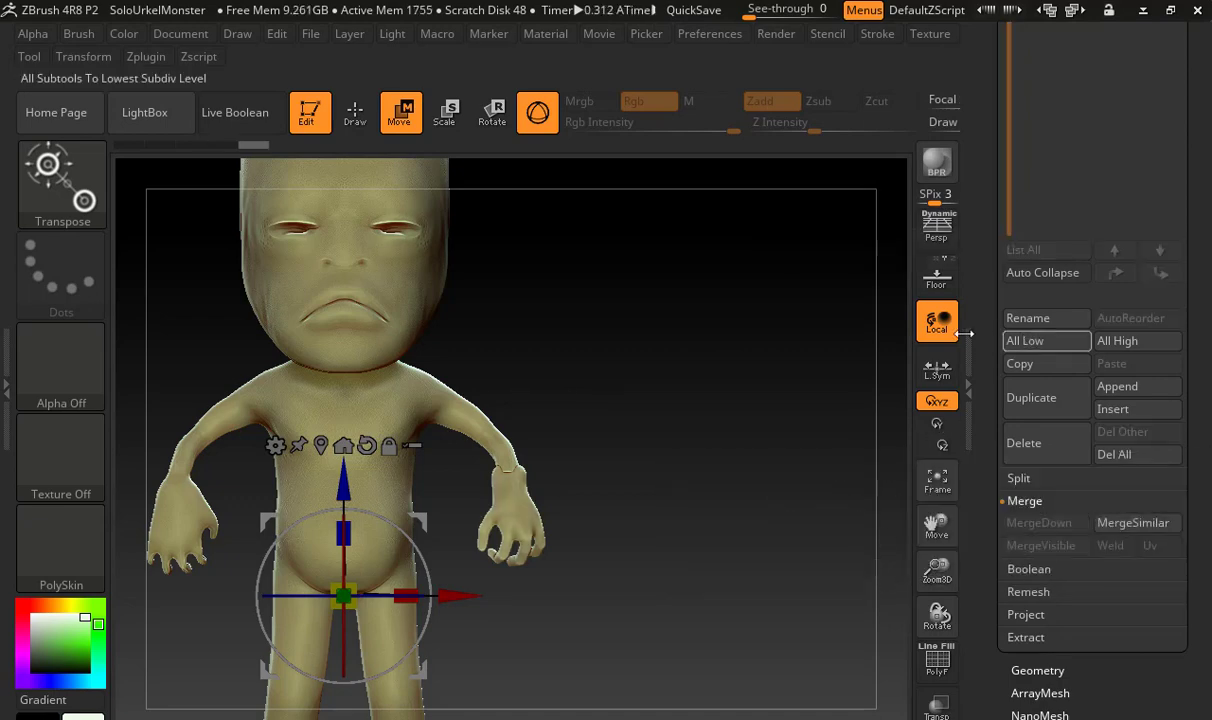
Split the merged body subtool into separate subtools with Split To Parts, then check the body and hand entries
{"action": "left_click_drag", "start_coordinate": [991, 338], "coordinate": [993, 460]}
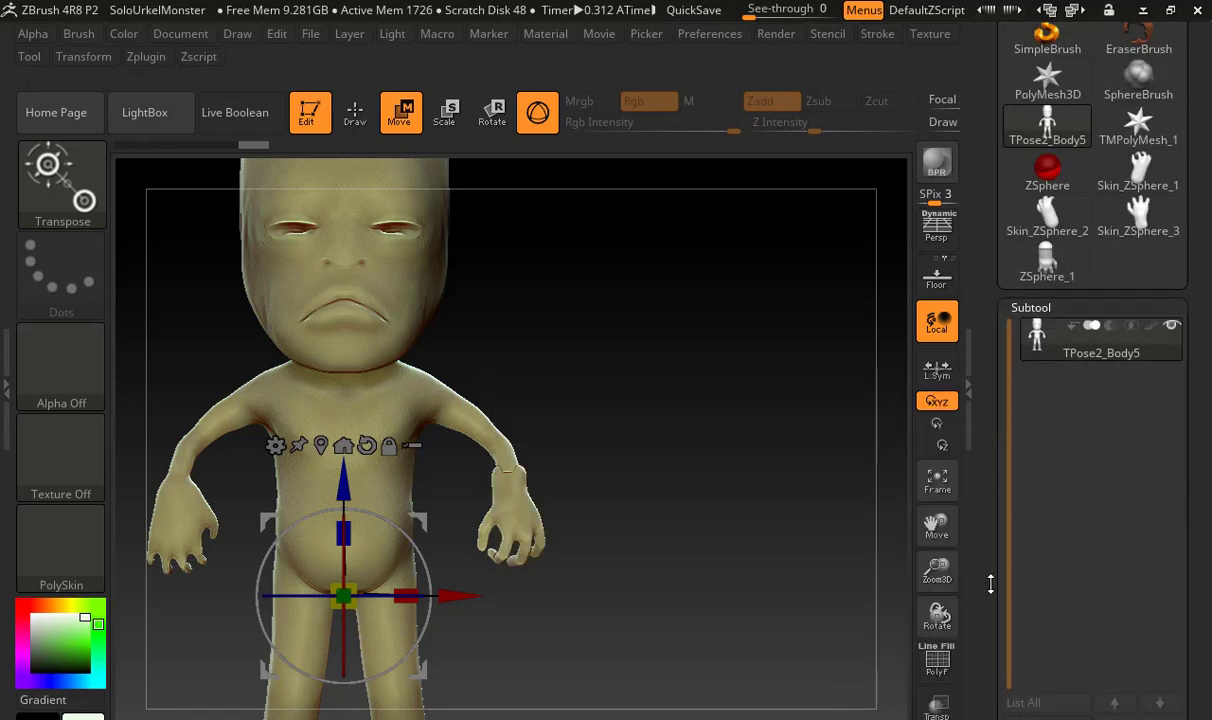
{"action": "left_click_drag", "start_coordinate": [987, 580], "coordinate": [984, 150]}
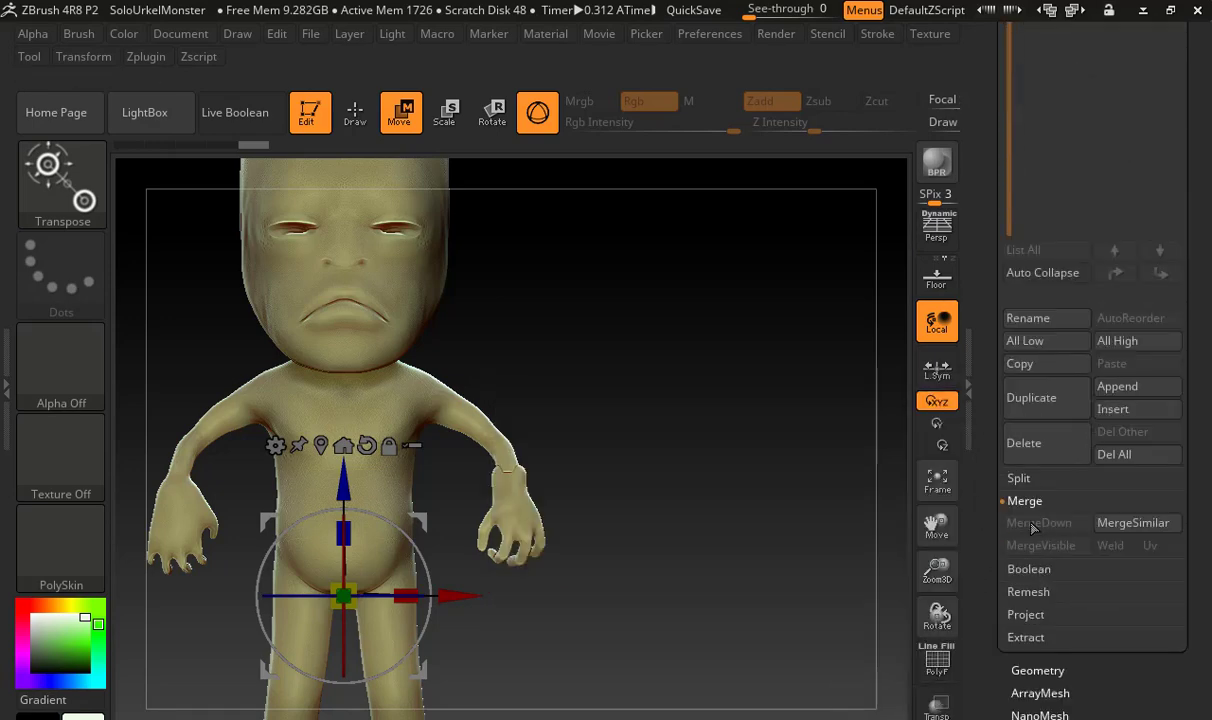
{"action": "left_click", "coordinate": [1020, 478]}
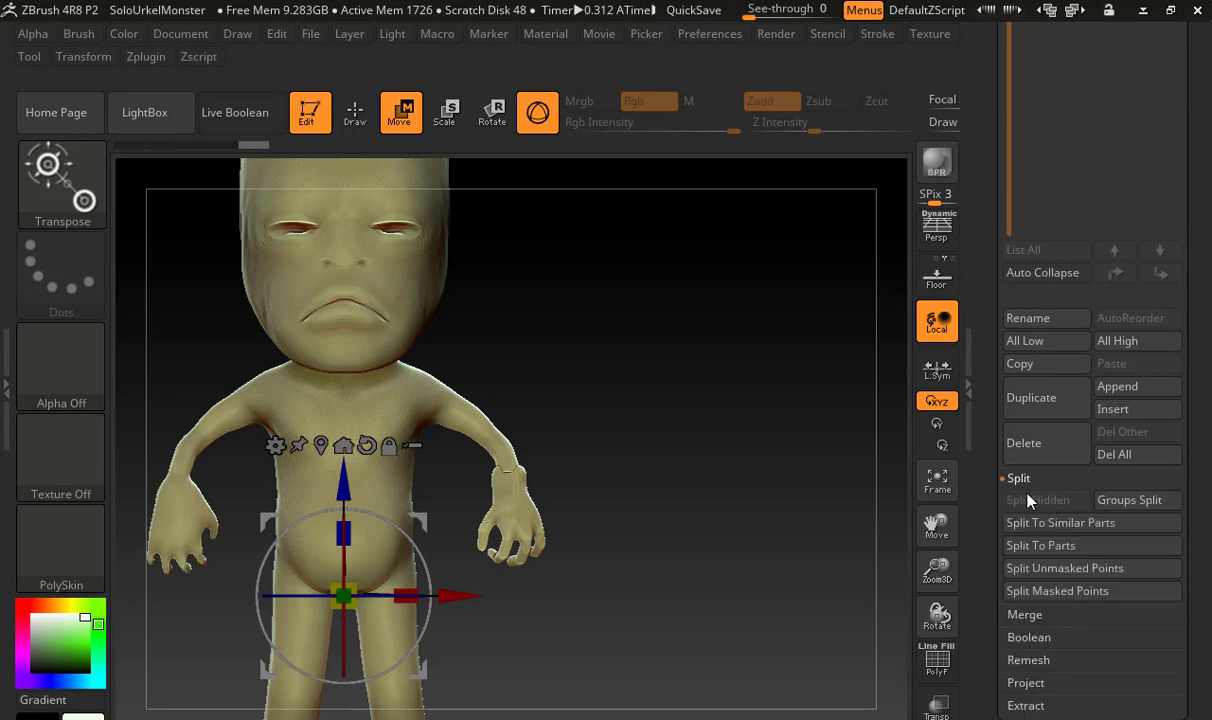
{"action": "left_click", "coordinate": [1055, 546]}
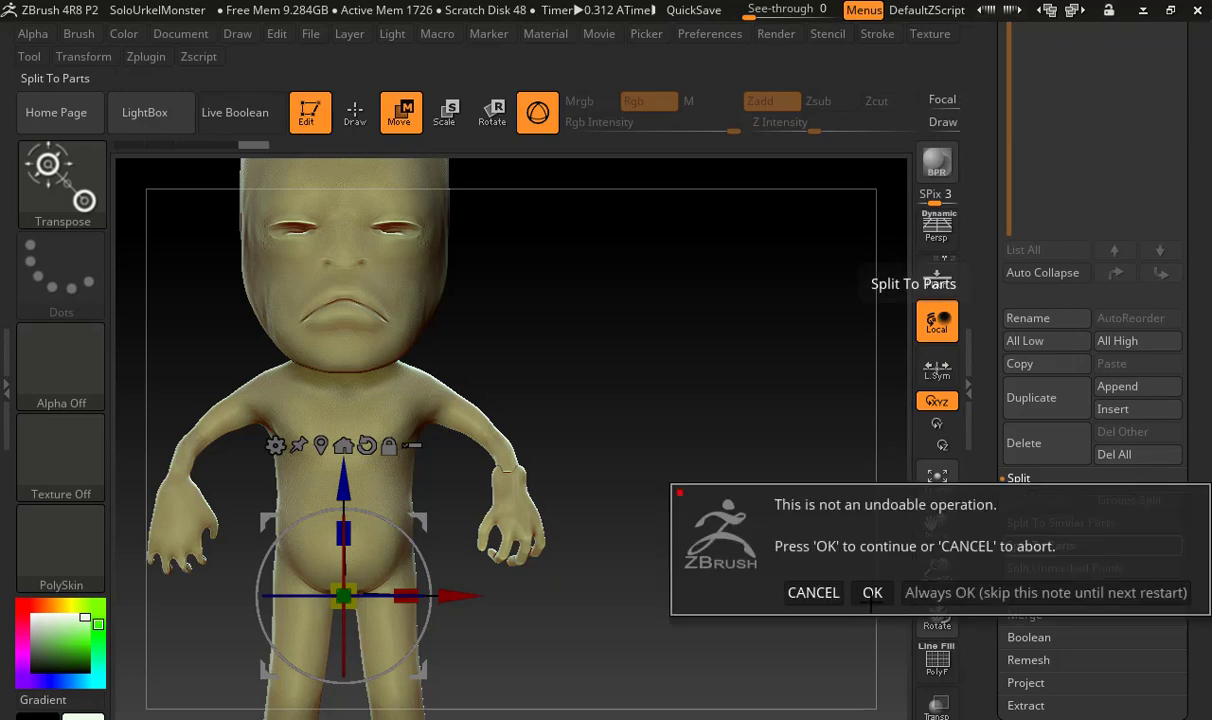
{"action": "left_click", "coordinate": [874, 590]}
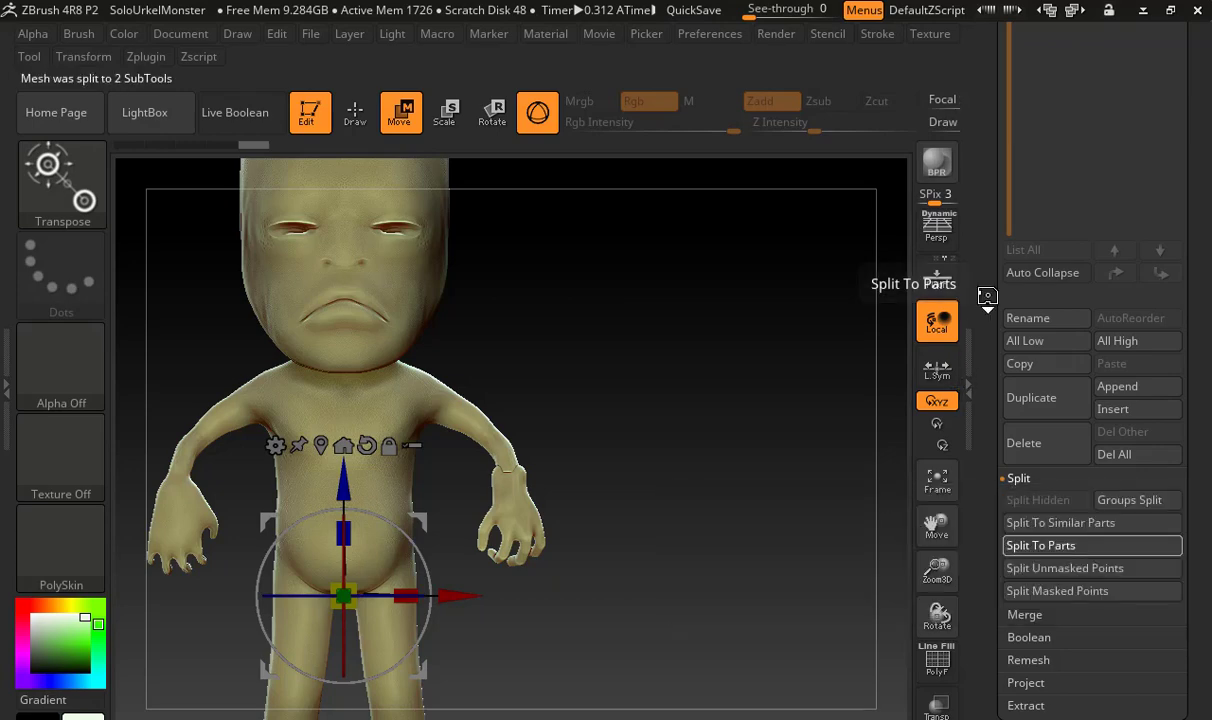
{"action": "scroll", "coordinate": [987, 373], "scroll_direction": "up", "scroll_amount": 5}
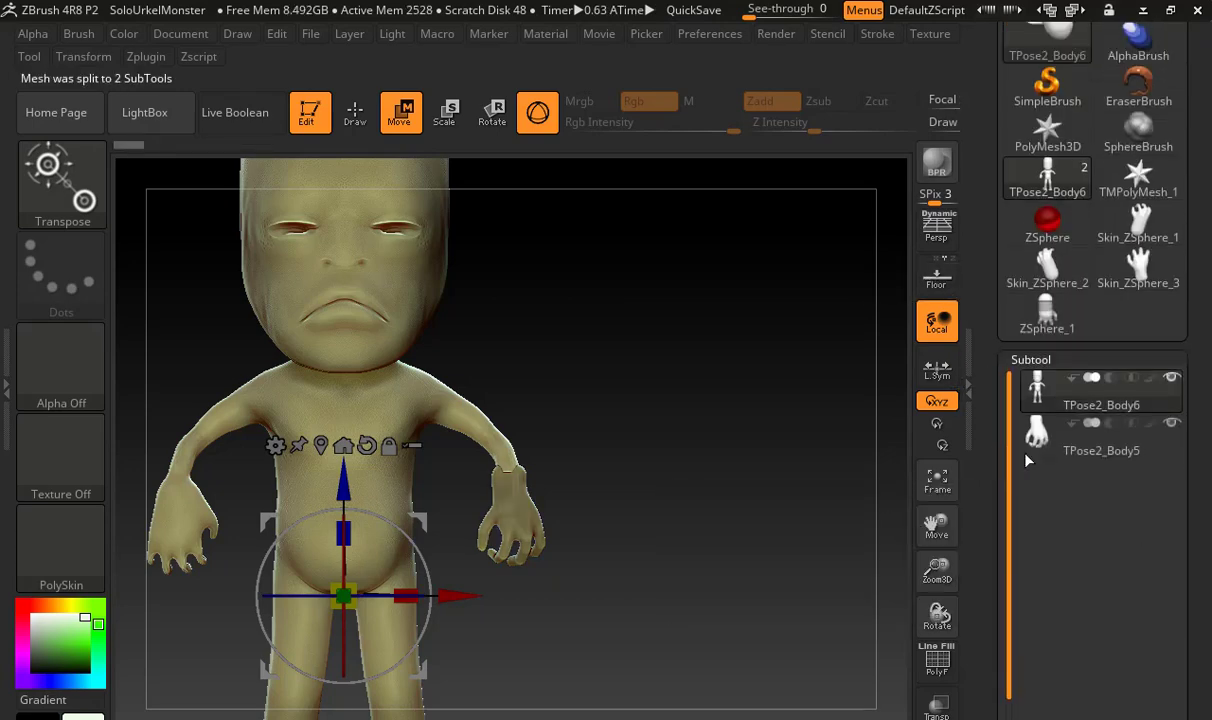
{"action": "mouse_move", "coordinate": [1043, 420]}
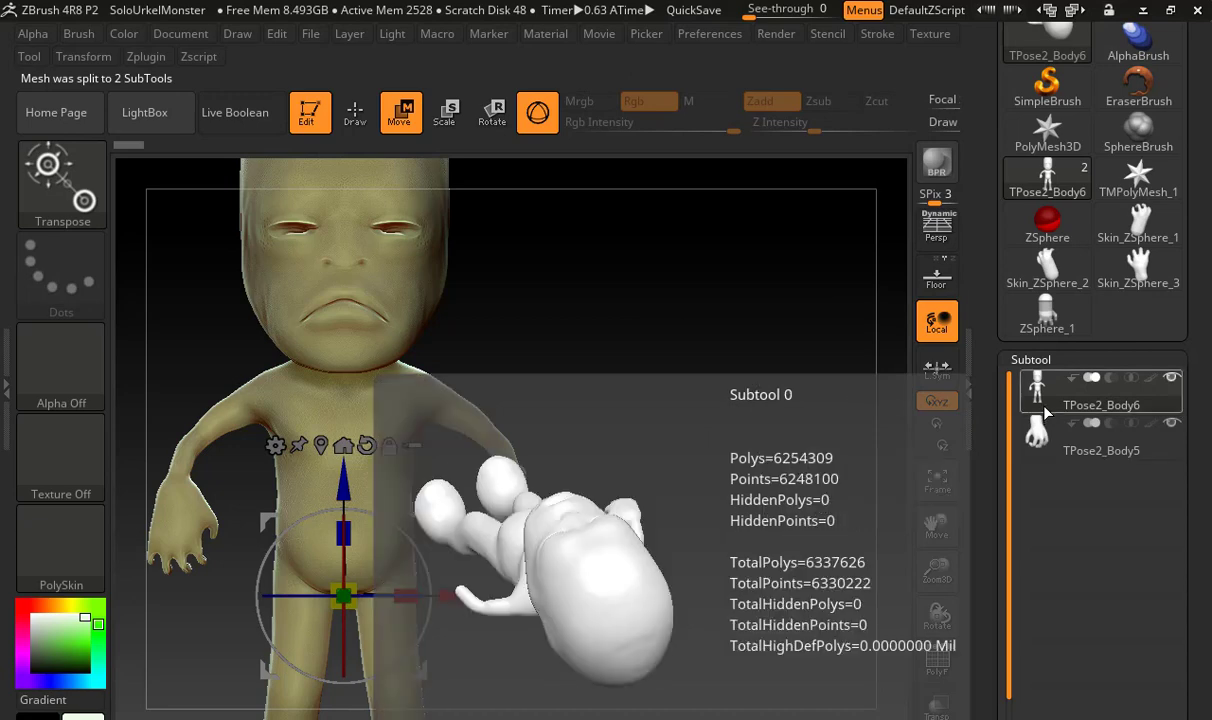
Merge the split-off hand back down into the TPose2_Body6 body subtool
{"action": "scroll", "coordinate": [995, 466], "scroll_direction": "down", "scroll_amount": 5}
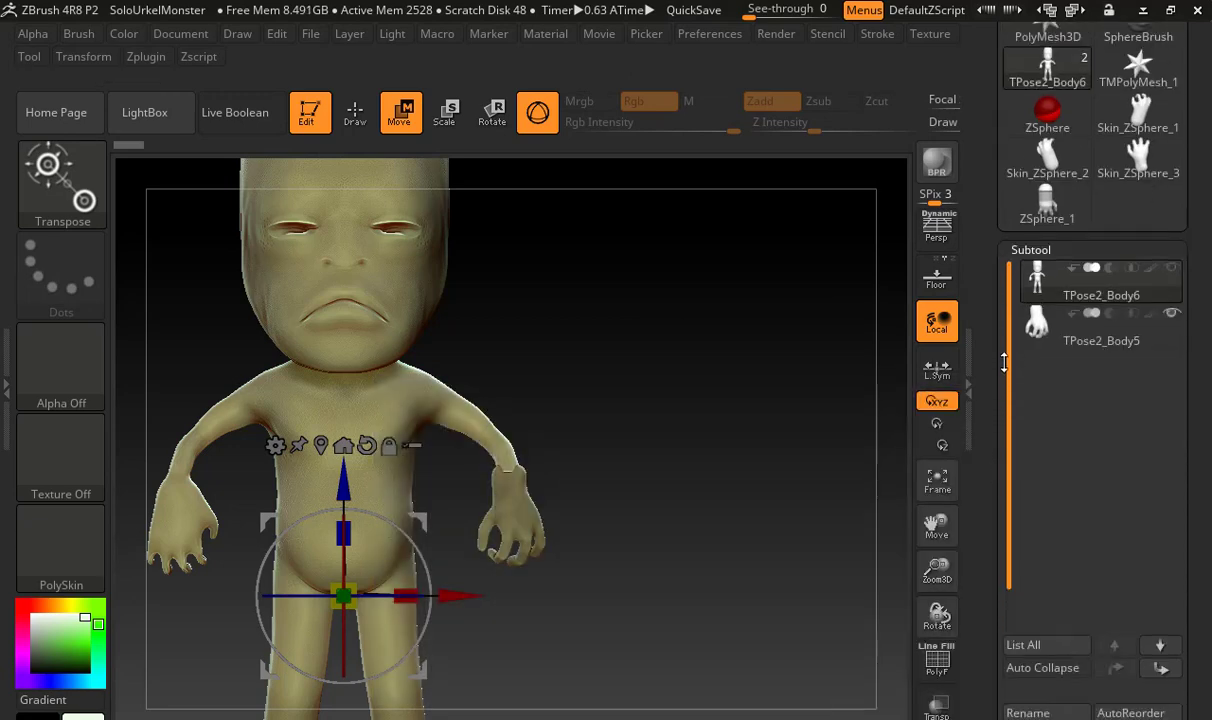
{"action": "left_click_drag", "start_coordinate": [1004, 316], "coordinate": [1004, 288]}
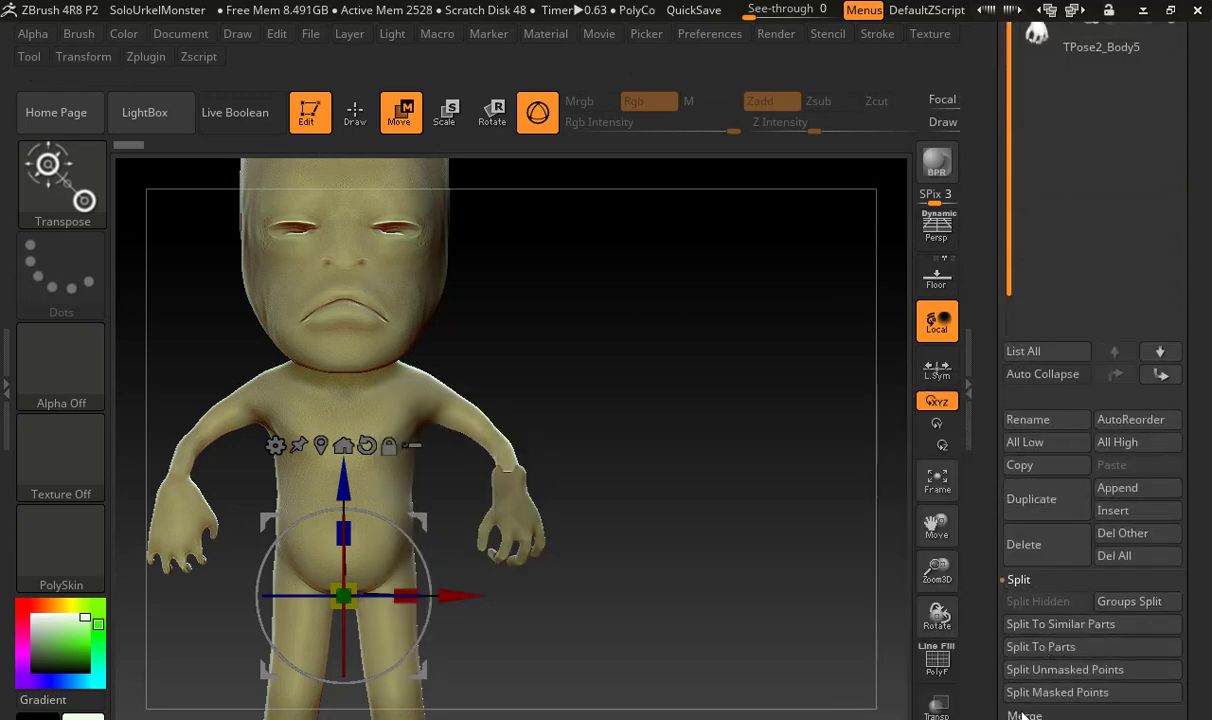
{"action": "left_click", "coordinate": [1024, 714]}
{"action": "left_click", "coordinate": [1065, 624]}
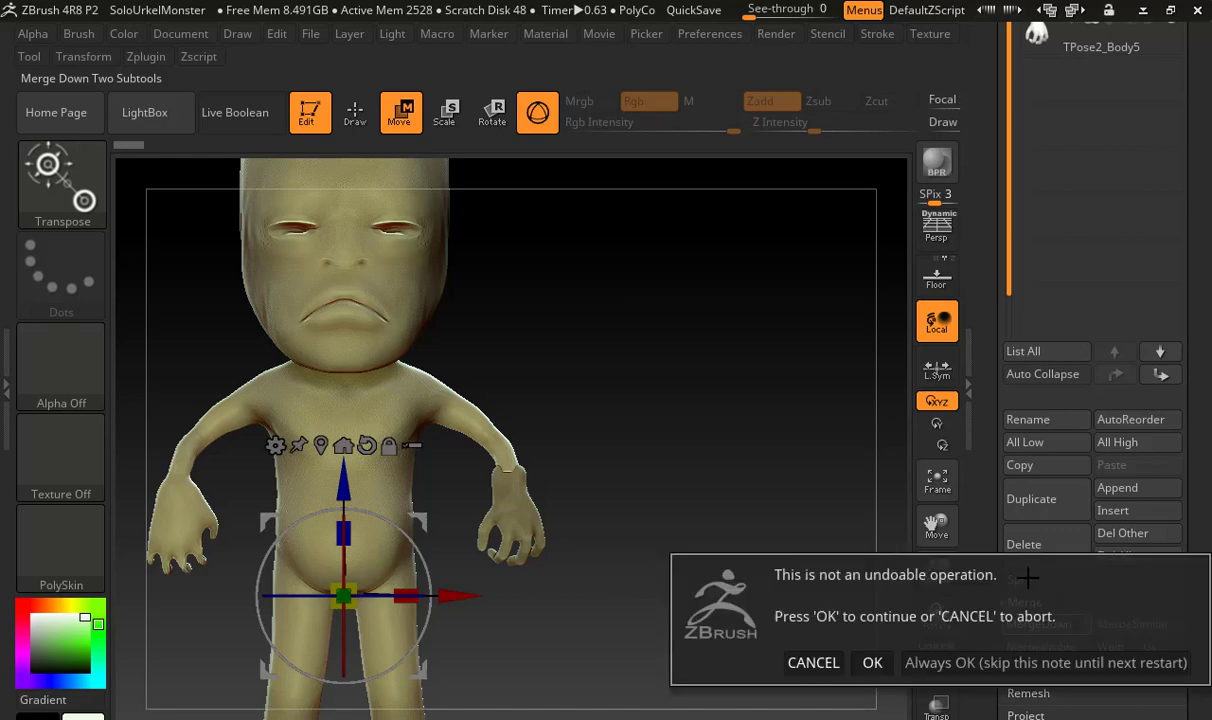
{"action": "left_click", "coordinate": [895, 662]}
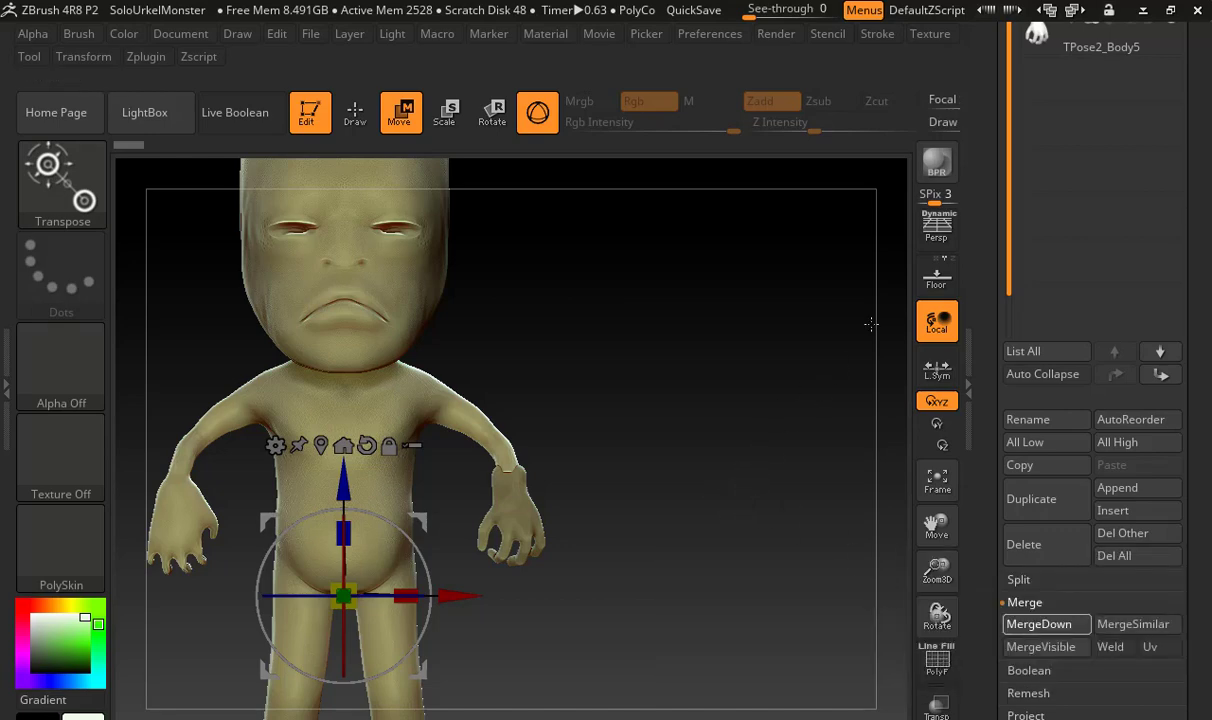
{"action": "left_click_drag", "start_coordinate": [992, 334], "coordinate": [975, 434]}
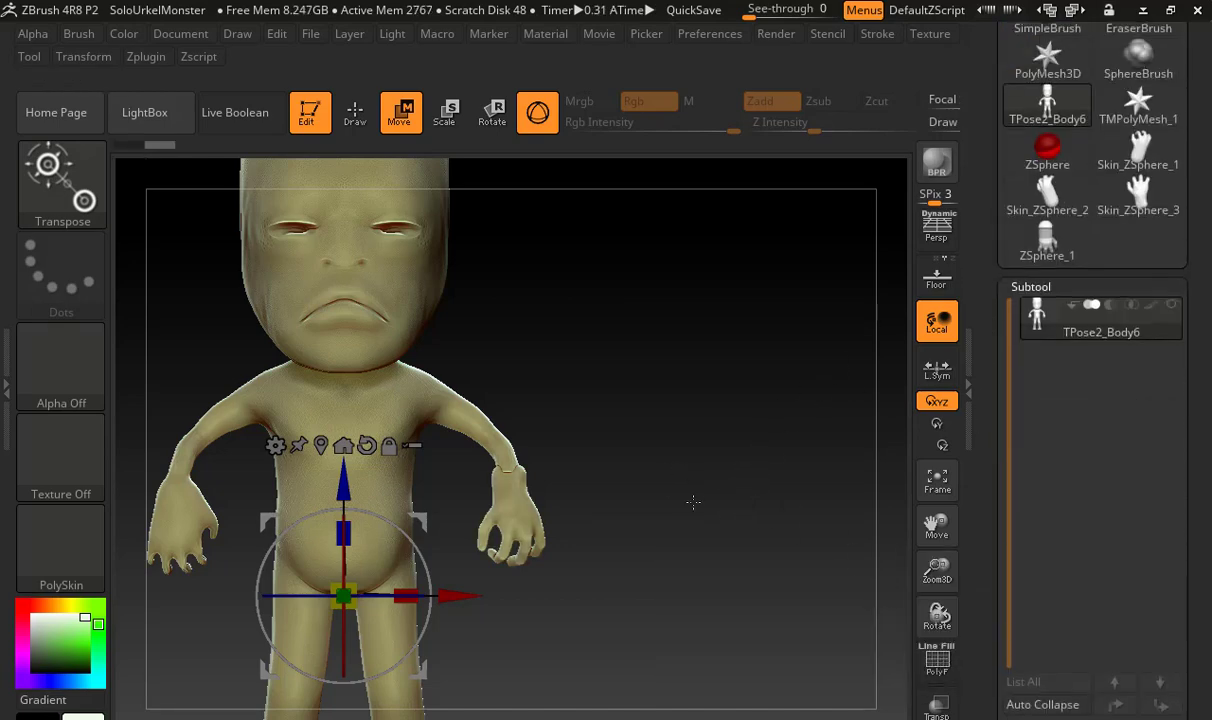
Fuse the hand and body into one mesh with DynaMesh at resolution 128
{"action": "left_click_drag", "start_coordinate": [606, 486], "coordinate": [657, 480]}
{"action": "scroll", "coordinate": [1045, 330], "scroll_direction": "down", "scroll_amount": 6}
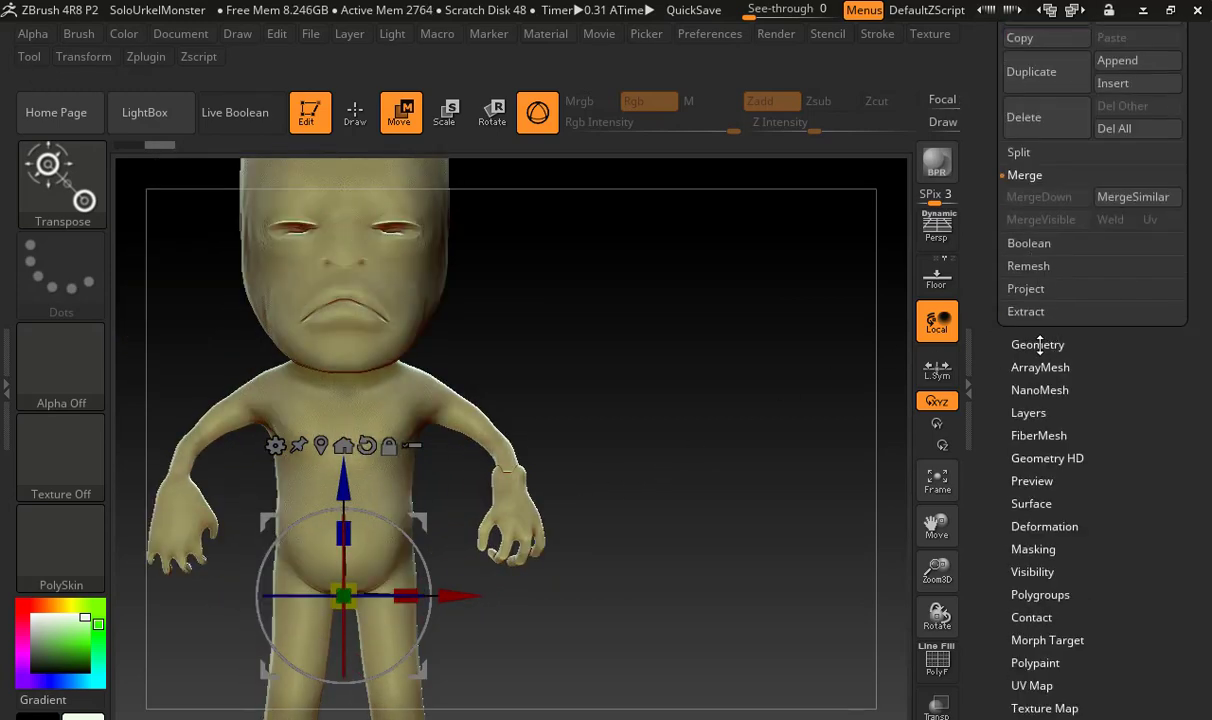
{"action": "scroll", "coordinate": [1040, 344], "scroll_direction": "down", "scroll_amount": 3}
{"action": "left_click_drag", "start_coordinate": [1023, 350], "coordinate": [1023, 358]}
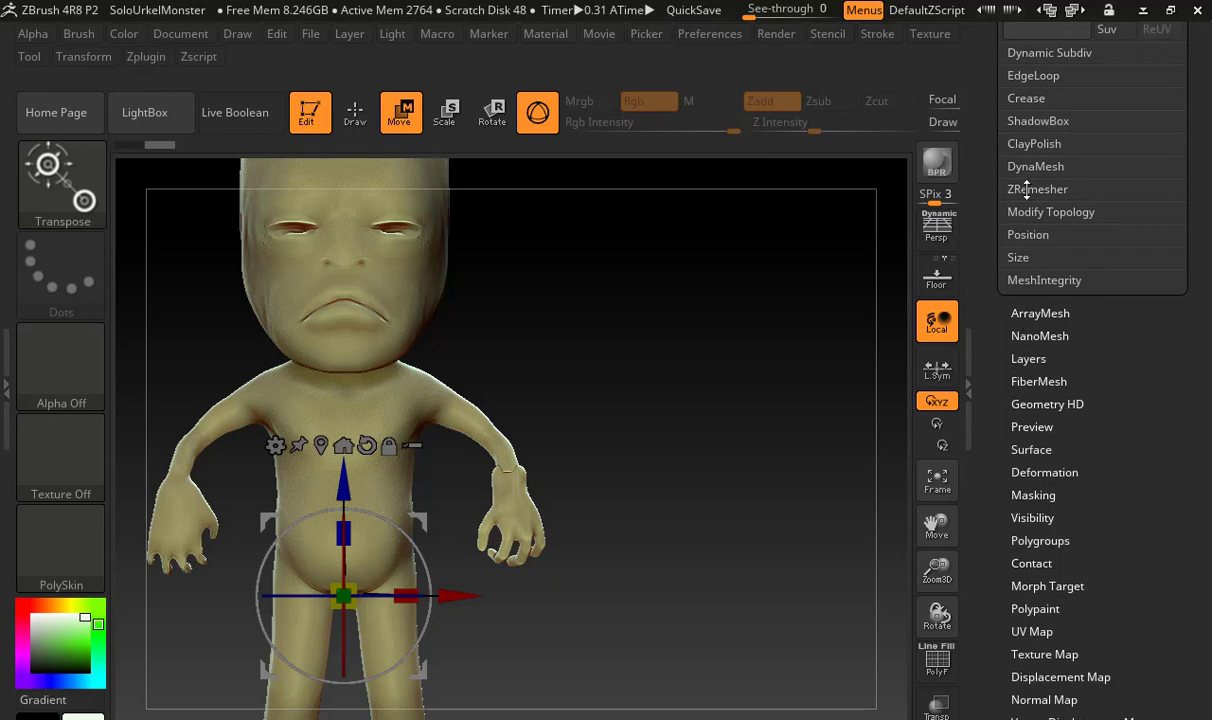
{"action": "left_click", "coordinate": [1048, 169]}
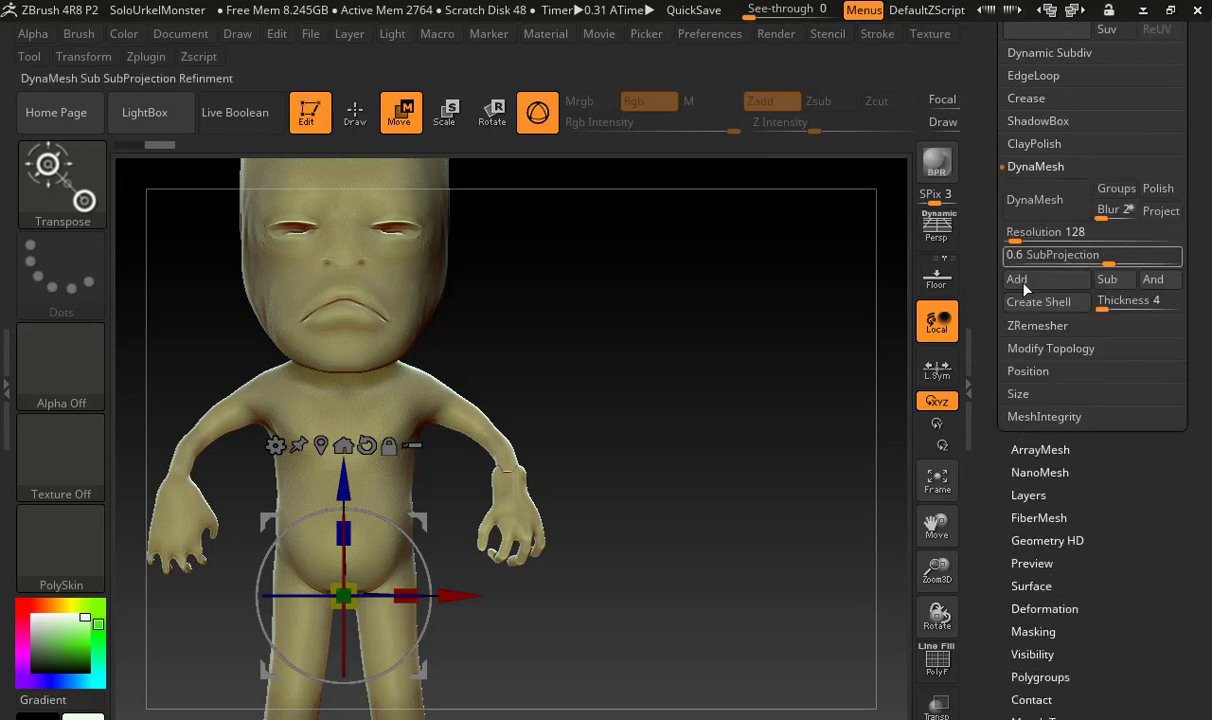
{"action": "left_click", "coordinate": [1068, 214]}
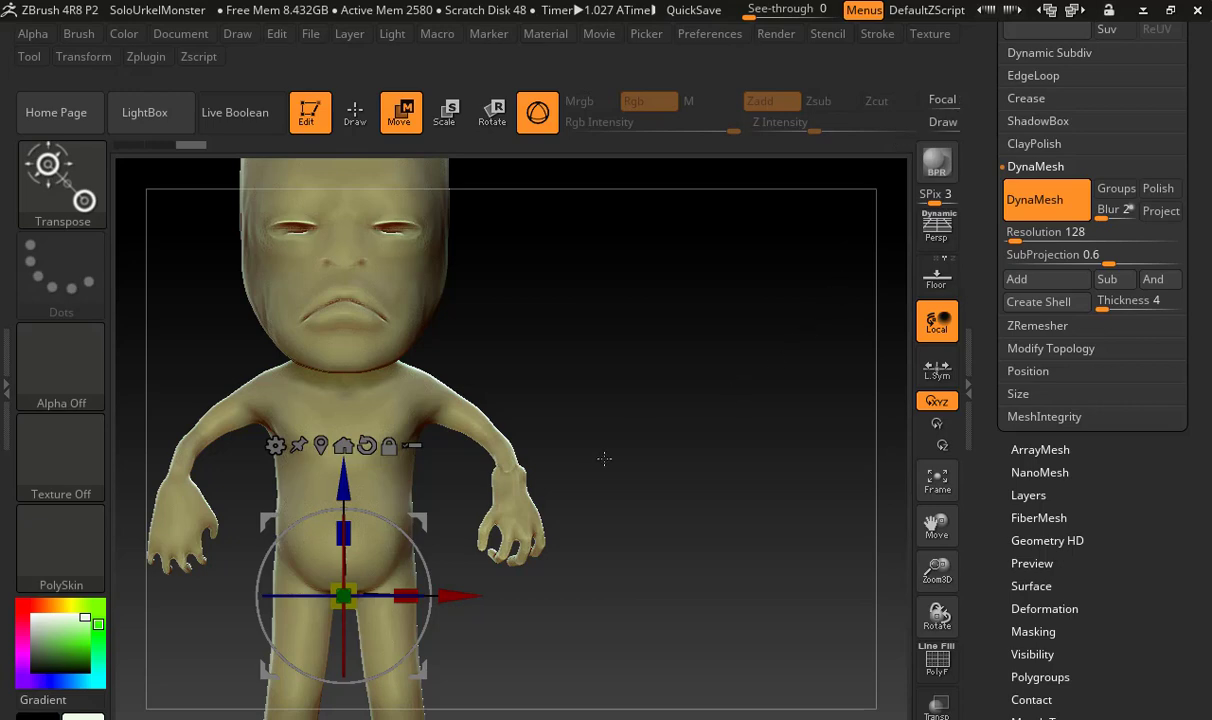
Smooth the seam between the left forearm and the new hand, and narrow the wrist with the Move brush
{"action": "left_click_drag", "start_coordinate": [600, 448], "coordinate": [720, 600], "text": "alt"}
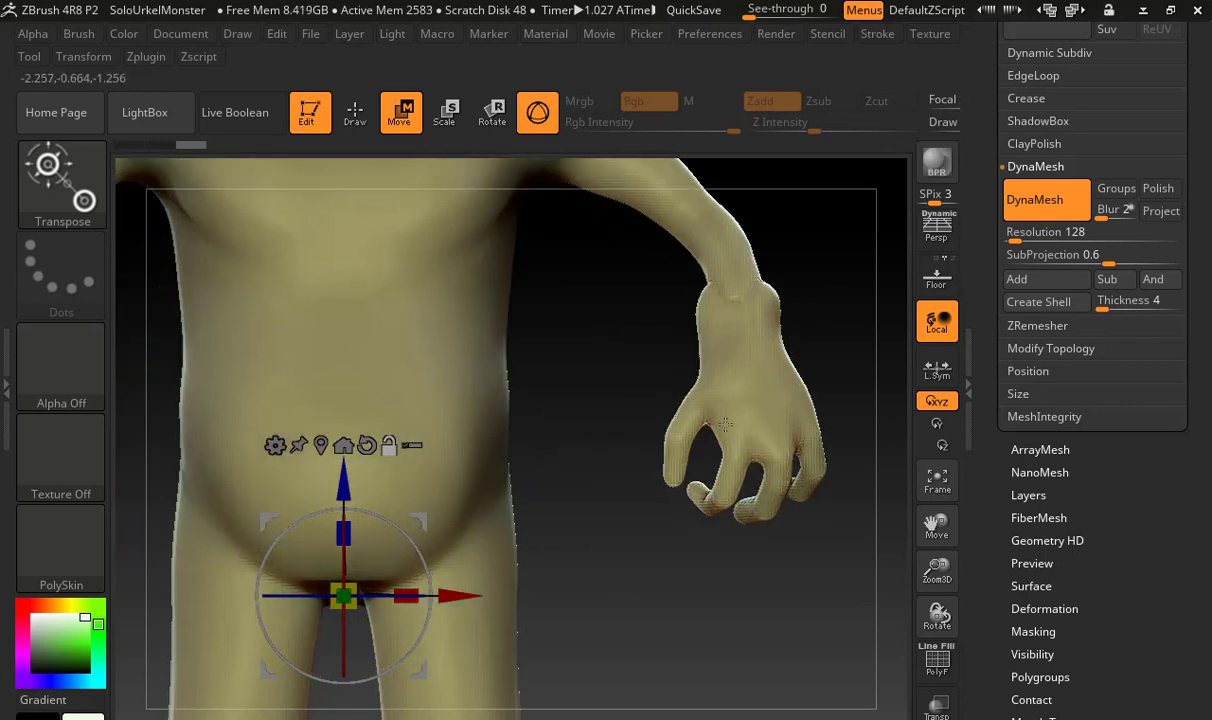
{"action": "left_click_drag", "start_coordinate": [811, 264], "coordinate": [805, 515], "text": "alt"}
{"action": "left_click_drag", "start_coordinate": [649, 433], "coordinate": [432, 583], "text": "alt"}
{"action": "key", "text": "s"}
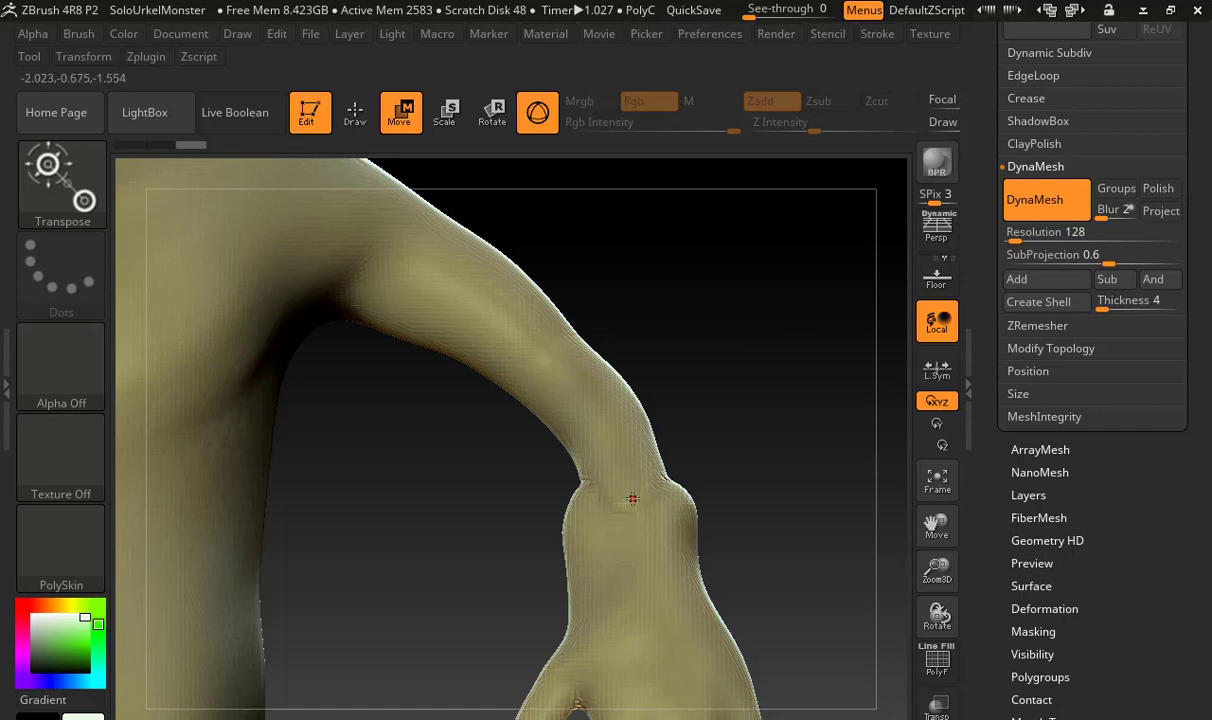
{"action": "left_click", "coordinate": [355, 112]}
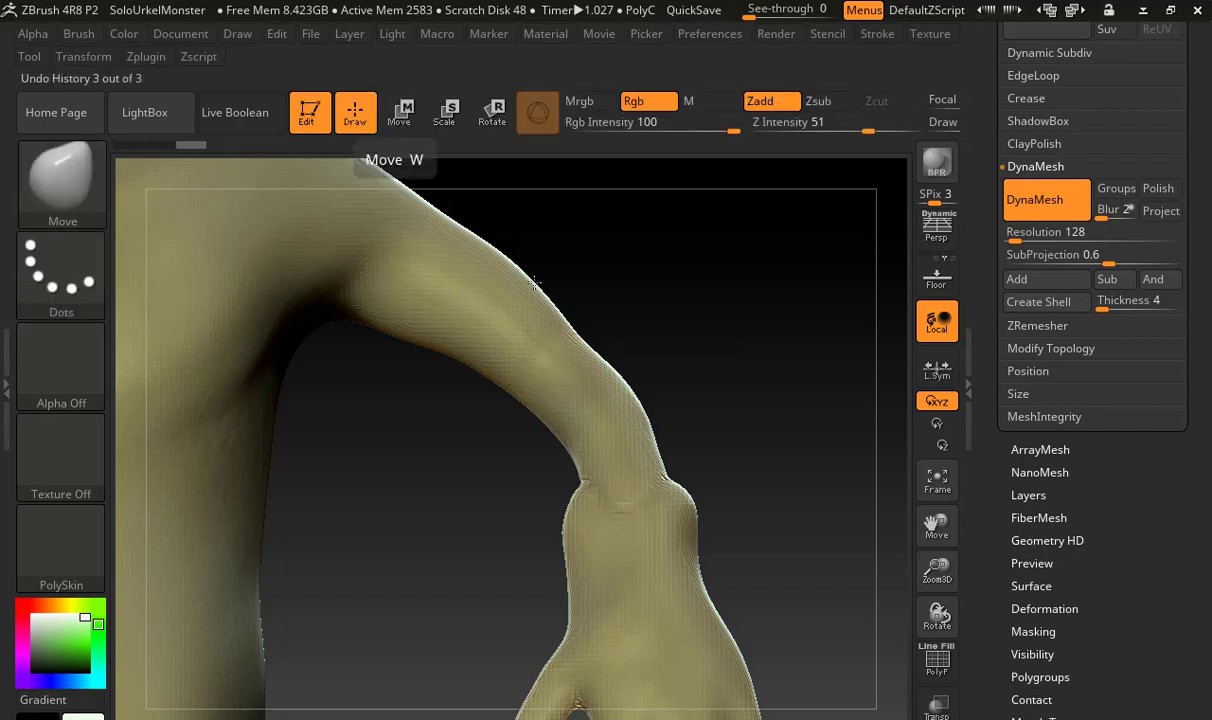
{"action": "key", "text": "shift"}
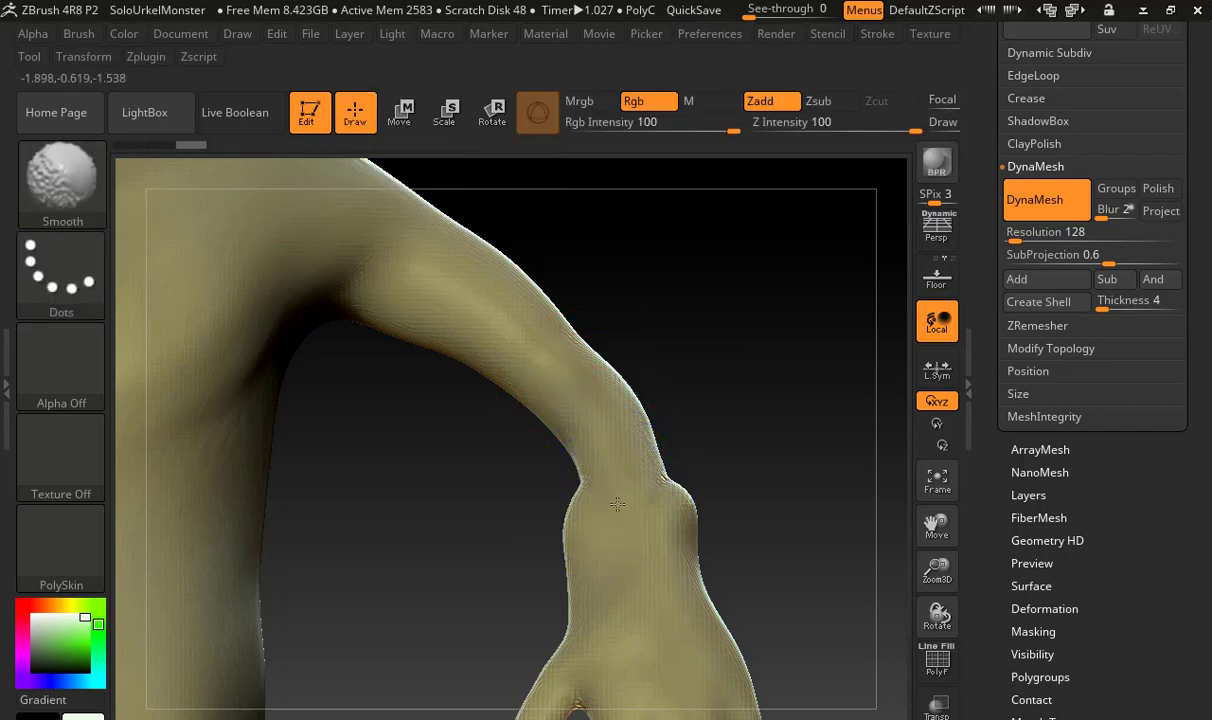
{"action": "left_click_drag", "start_coordinate": [644, 538], "coordinate": [600, 519], "text": "shift"}
{"action": "left_click_drag", "start_coordinate": [684, 507], "coordinate": [673, 510]}
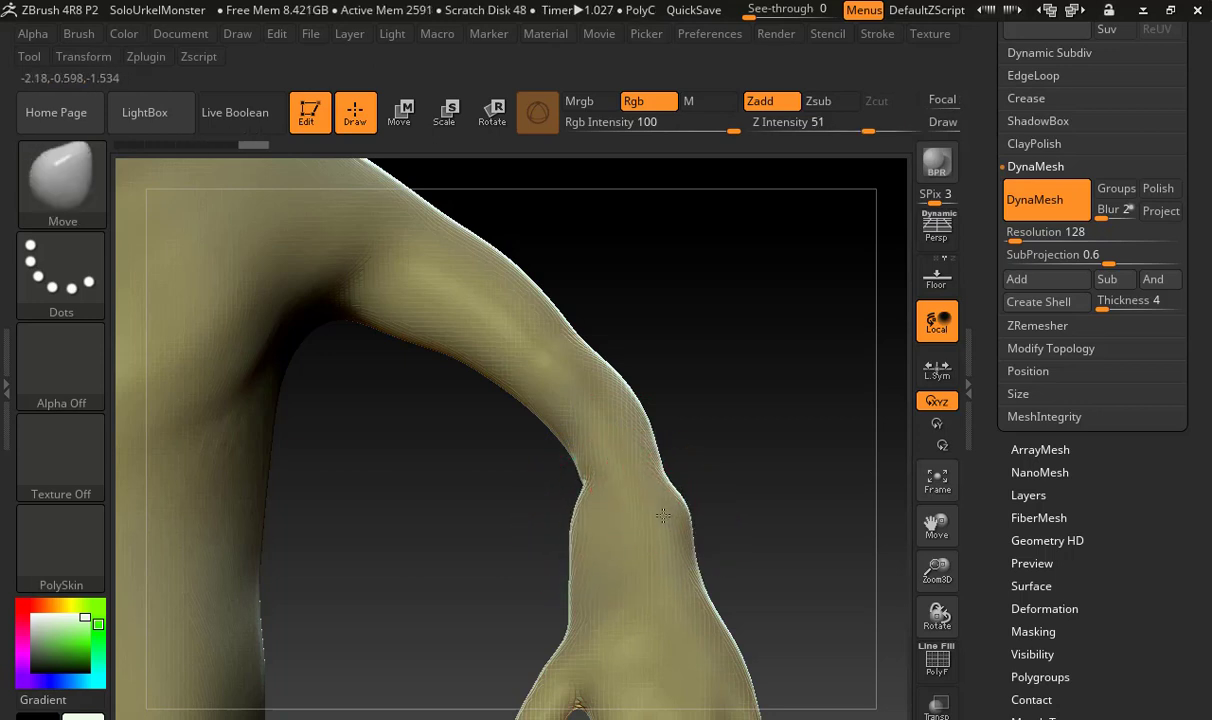
{"action": "left_click_drag", "start_coordinate": [584, 527], "coordinate": [602, 525]}
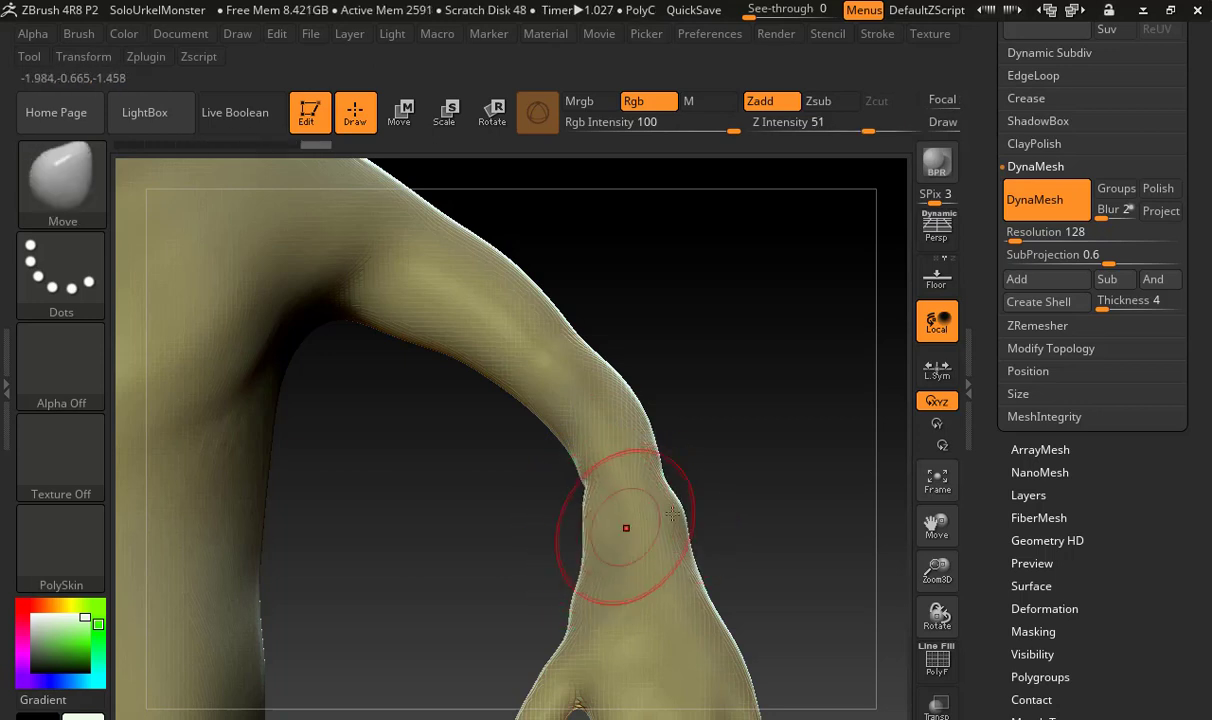
{"action": "mouse_move", "coordinate": [752, 506]}
{"action": "left_mouse_down"}
{"action": "mouse_move", "coordinate": [707, 495]}
{"action": "mouse_move", "coordinate": [660, 519]}
{"action": "mouse_move", "coordinate": [585, 516]}
{"action": "mouse_move", "coordinate": [692, 519]}
{"action": "mouse_move", "coordinate": [640, 518]}
{"action": "mouse_move", "coordinate": [657, 514]}
{"action": "mouse_move", "coordinate": [619, 498]}
{"action": "mouse_move", "coordinate": [625, 514]}
{"action": "left_mouse_up"}
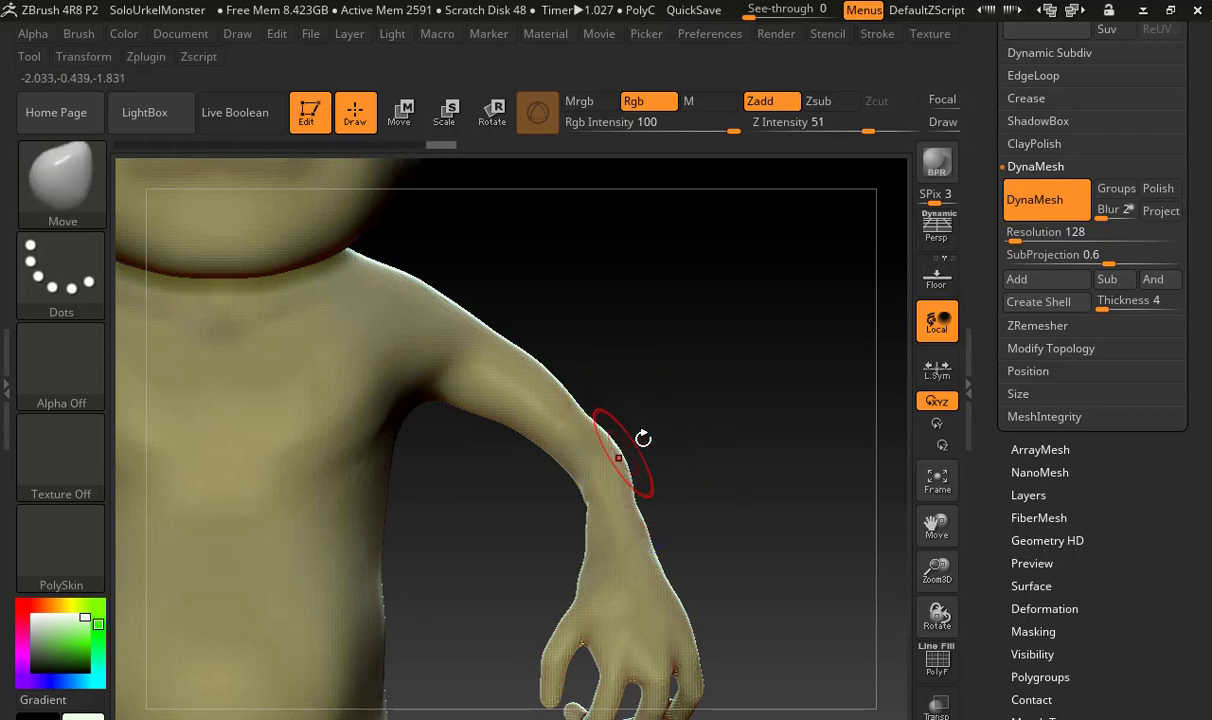
Examine the head, body and attached left hand from several distances and angles
{"action": "left_click_drag", "start_coordinate": [718, 450], "coordinate": [668, 393], "text": "alt"}
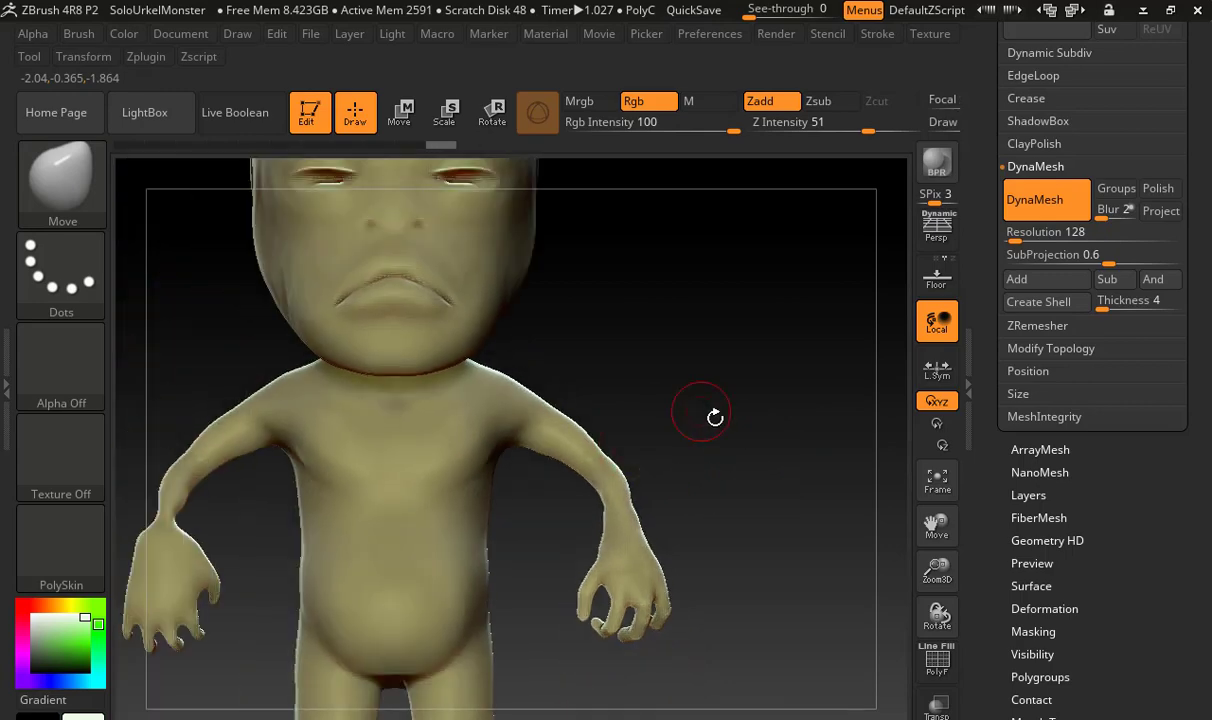
{"action": "left_click_drag", "start_coordinate": [690, 456], "coordinate": [692, 402]}
{"action": "left_click_drag", "start_coordinate": [582, 311], "coordinate": [685, 495], "text": "alt"}
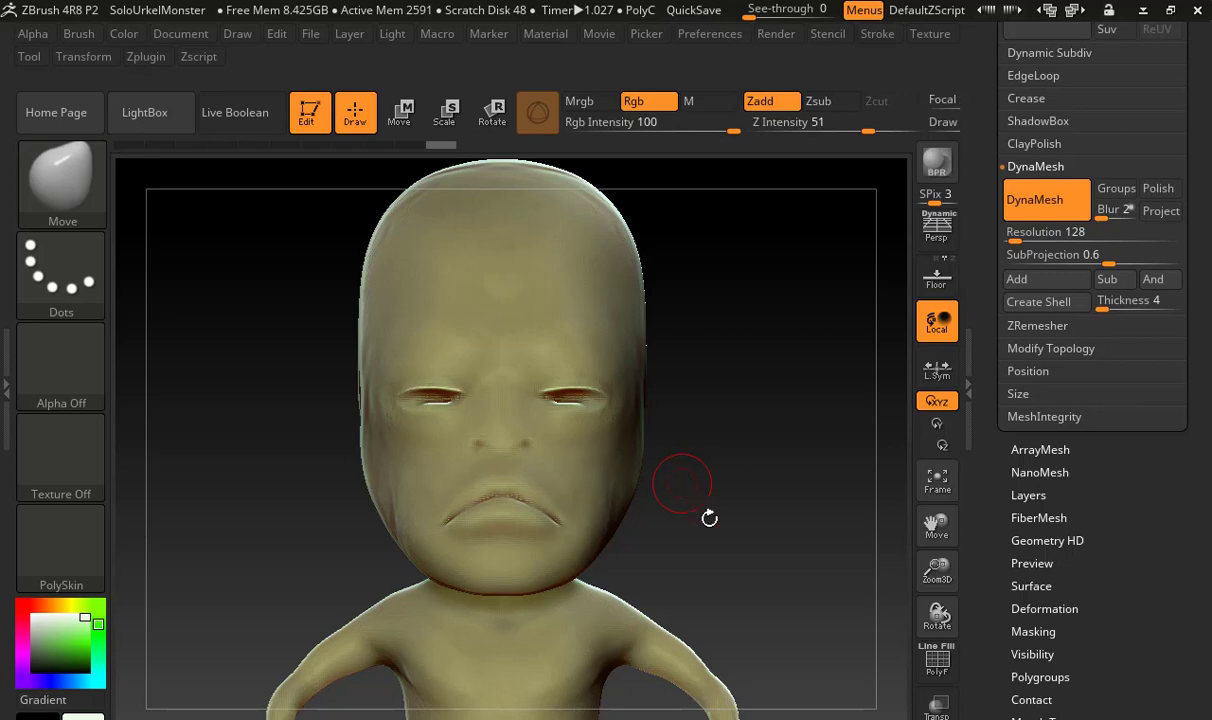
{"action": "left_click_drag", "start_coordinate": [692, 498], "coordinate": [607, 298], "text": "alt"}
{"action": "mouse_move", "coordinate": [736, 503]}
{"action": "left_mouse_down", "text": "alt"}
{"action": "mouse_move", "coordinate": [882, 479]}
{"action": "mouse_move", "coordinate": [717, 522]}
{"action": "left_mouse_up", "text": "alt"}
{"action": "left_click_drag", "start_coordinate": [620, 505], "coordinate": [641, 536]}
{"action": "left_click_drag", "start_coordinate": [774, 587], "coordinate": [767, 406], "text": "alt"}
{"action": "left_click_drag", "start_coordinate": [780, 486], "coordinate": [717, 292], "text": "alt"}
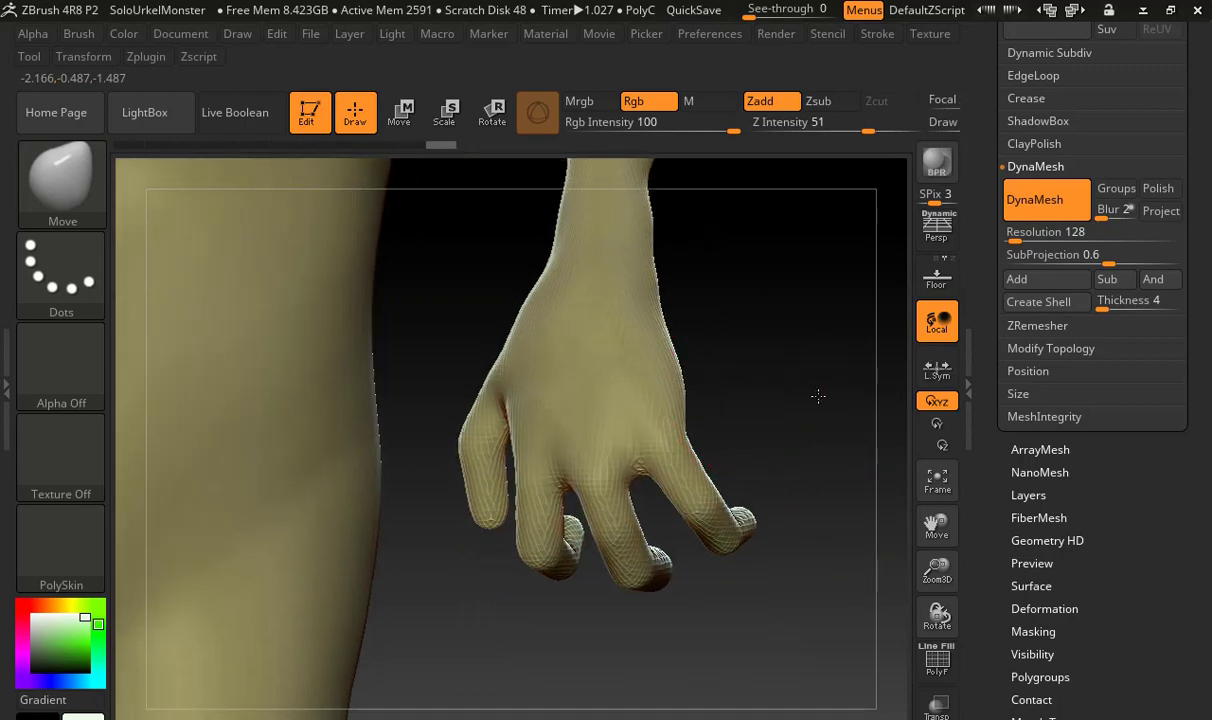
Build up the knuckles on the back of the hand above the finger bases with the ClayBuildup brush
{"action": "left_click_drag", "start_coordinate": [817, 395], "coordinate": [723, 225], "text": "alt"}
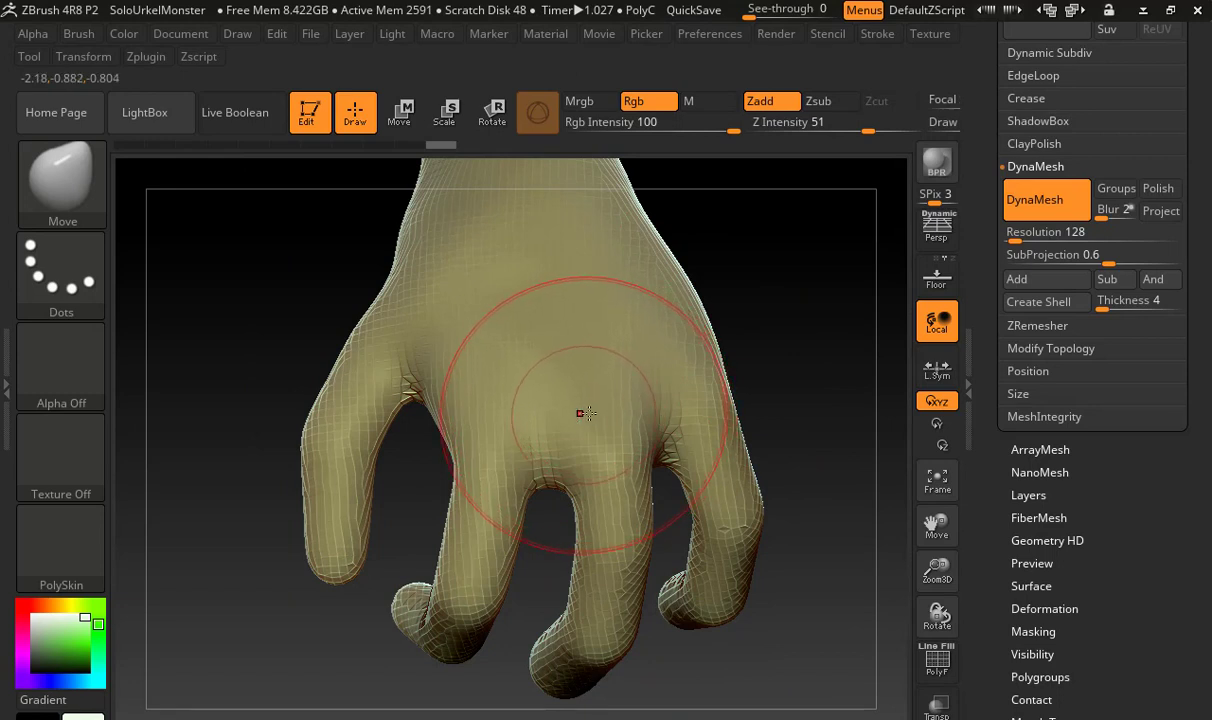
{"action": "key", "text": "b"}
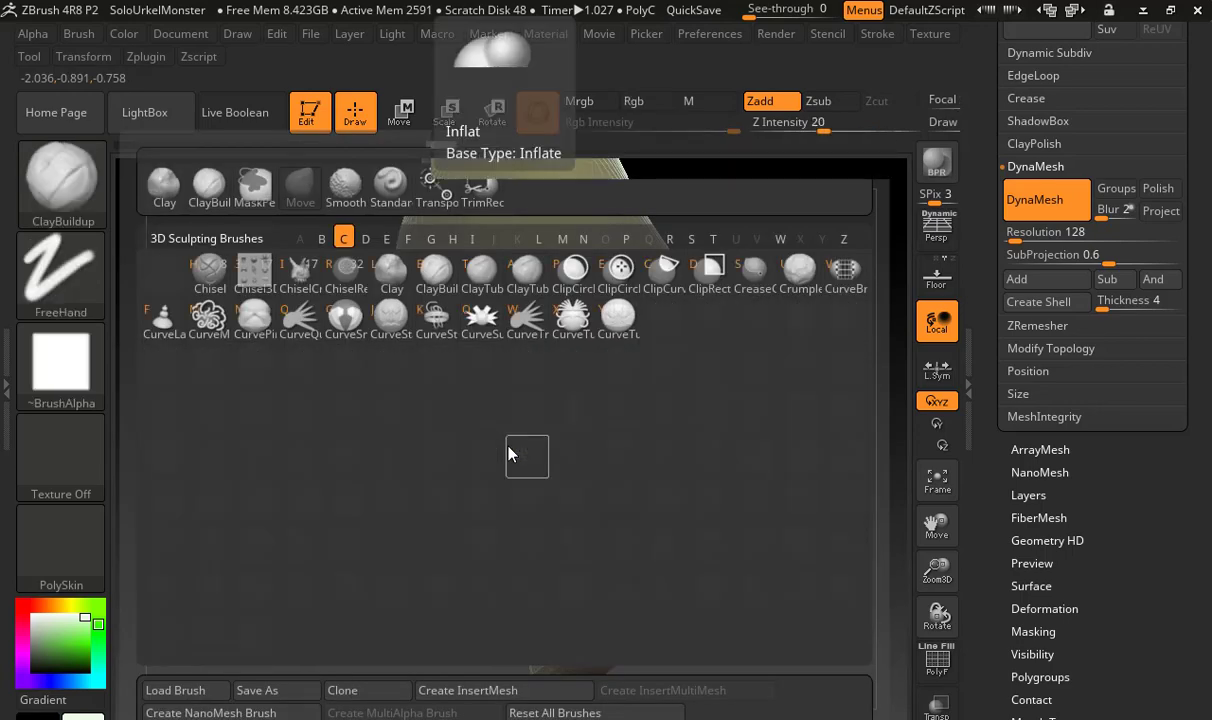
{"action": "key", "text": "c"}
{"action": "key", "text": "b"}
{"action": "key", "text": "s"}
{"action": "mouse_move", "coordinate": [487, 368]}
{"action": "left_mouse_down"}
{"action": "mouse_move", "coordinate": [496, 464]}
{"action": "mouse_move", "coordinate": [486, 443]}
{"action": "mouse_move", "coordinate": [511, 405]}
{"action": "left_mouse_up"}
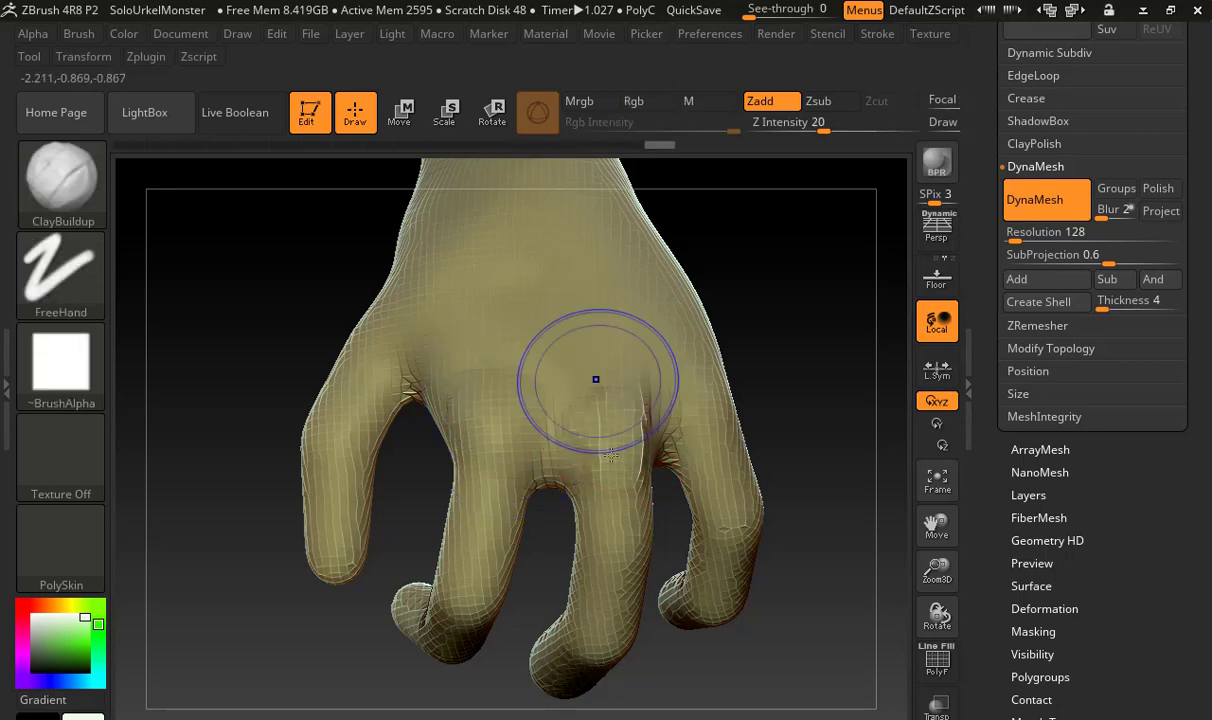
{"action": "left_click_drag", "start_coordinate": [733, 427], "coordinate": [724, 412]}
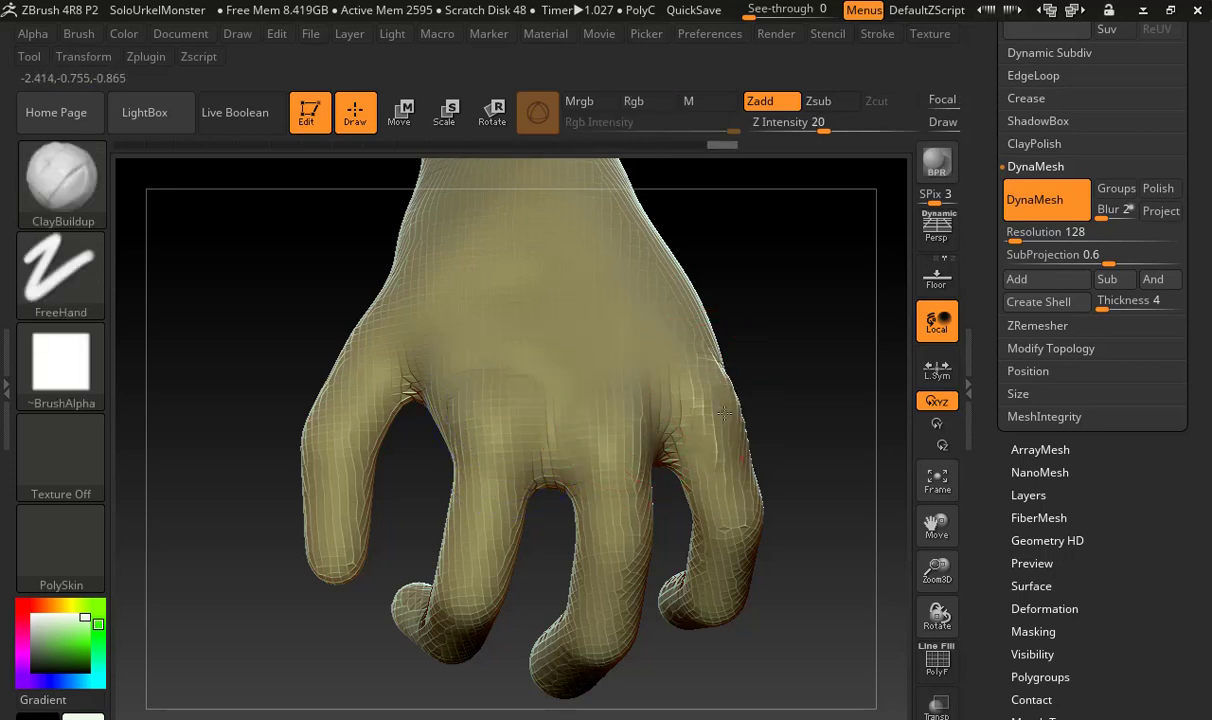
Fill and smooth the web between the thumb and the nearest finger, and smooth the palm above the finger bases
{"action": "mouse_move", "coordinate": [783, 372]}
{"action": "left_mouse_down"}
{"action": "mouse_move", "coordinate": [820, 392]}
{"action": "mouse_move", "coordinate": [790, 380]}
{"action": "left_mouse_up"}
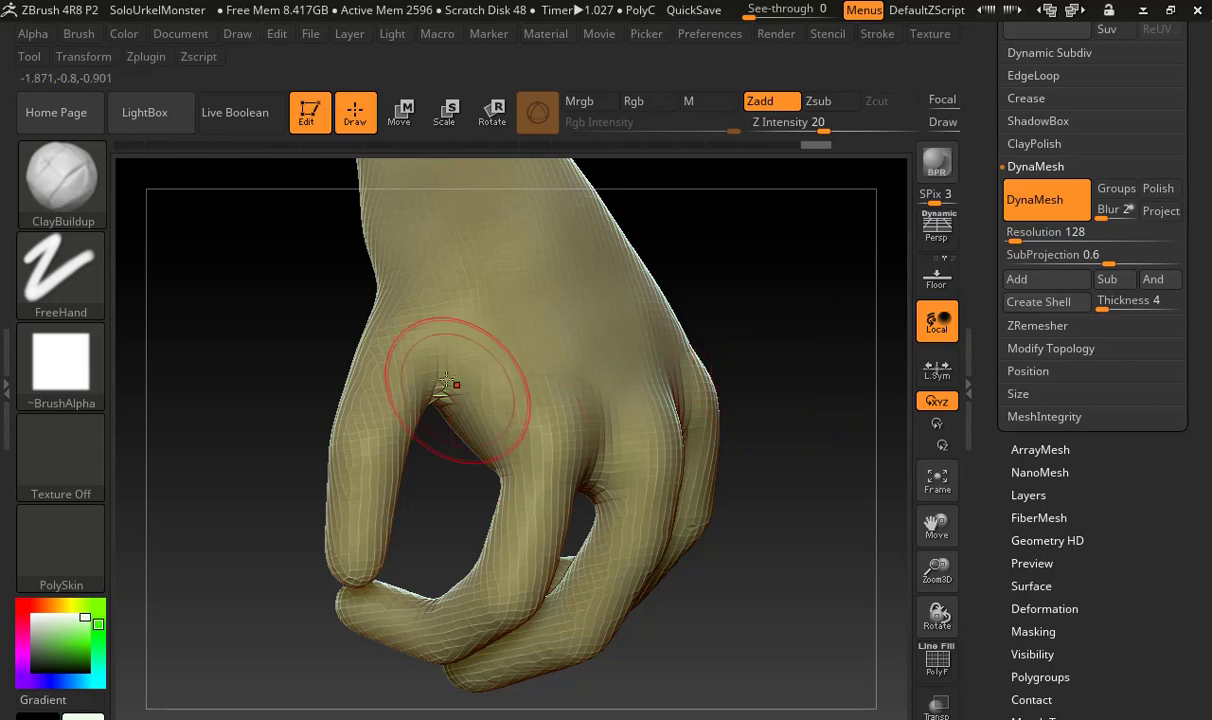
{"action": "mouse_move", "coordinate": [444, 391]}
{"action": "left_mouse_down", "text": "shift"}
{"action": "mouse_move", "coordinate": [438, 381]}
{"action": "mouse_move", "coordinate": [443, 400]}
{"action": "mouse_move", "coordinate": [460, 400]}
{"action": "left_mouse_up", "text": "shift"}
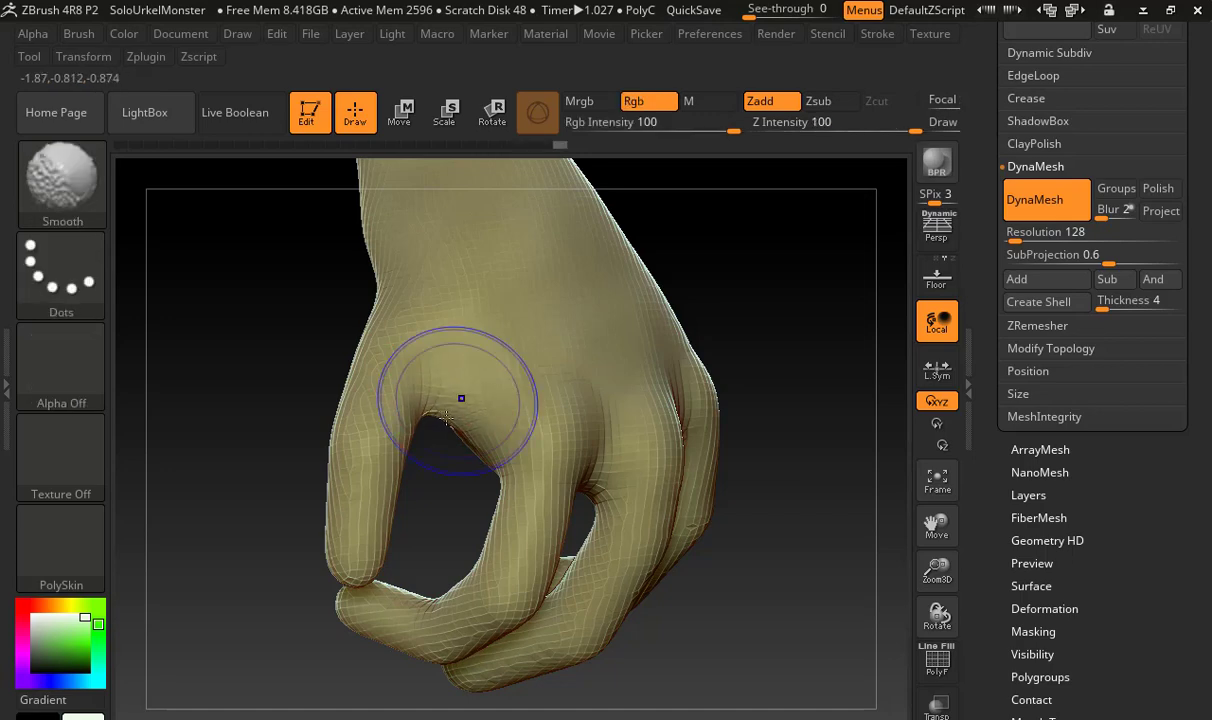
{"action": "left_click_drag", "start_coordinate": [316, 395], "coordinate": [490, 371]}
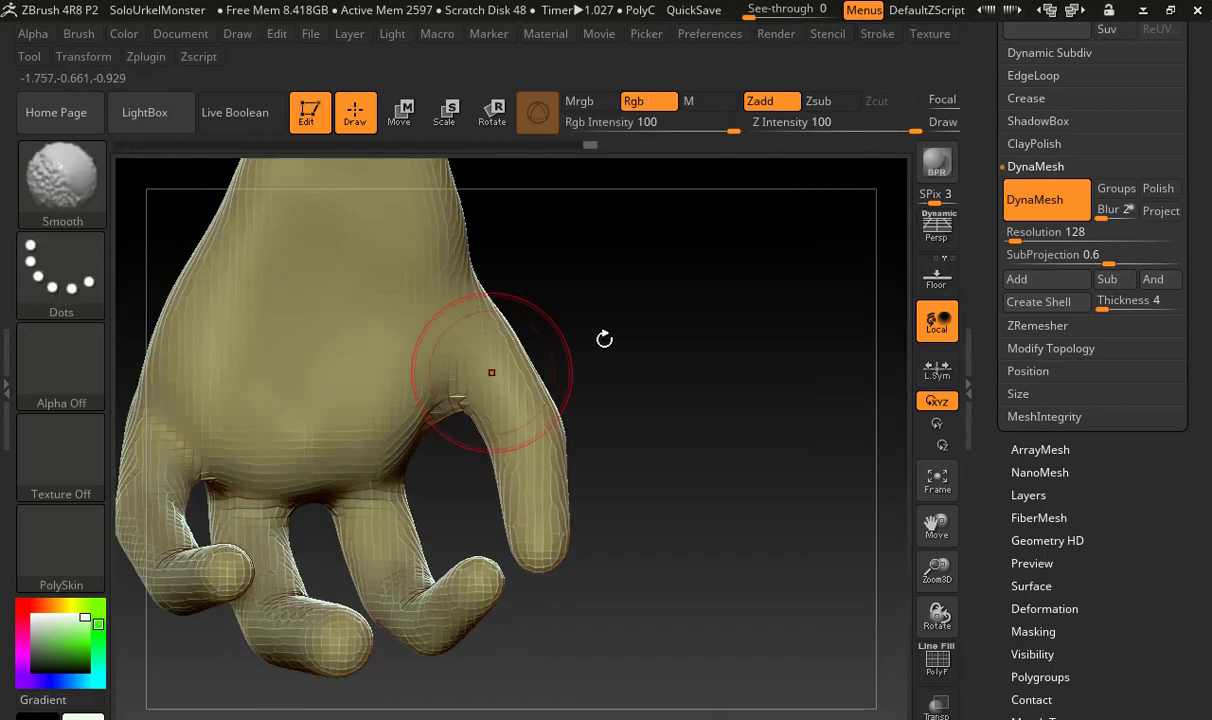
{"action": "left_click_drag", "start_coordinate": [603, 338], "coordinate": [695, 302]}
{"action": "mouse_move", "coordinate": [412, 430]}
{"action": "left_mouse_down"}
{"action": "mouse_move", "coordinate": [362, 440]}
{"action": "mouse_move", "coordinate": [257, 429]}
{"action": "mouse_move", "coordinate": [240, 414]}
{"action": "mouse_move", "coordinate": [392, 440]}
{"action": "left_mouse_up"}
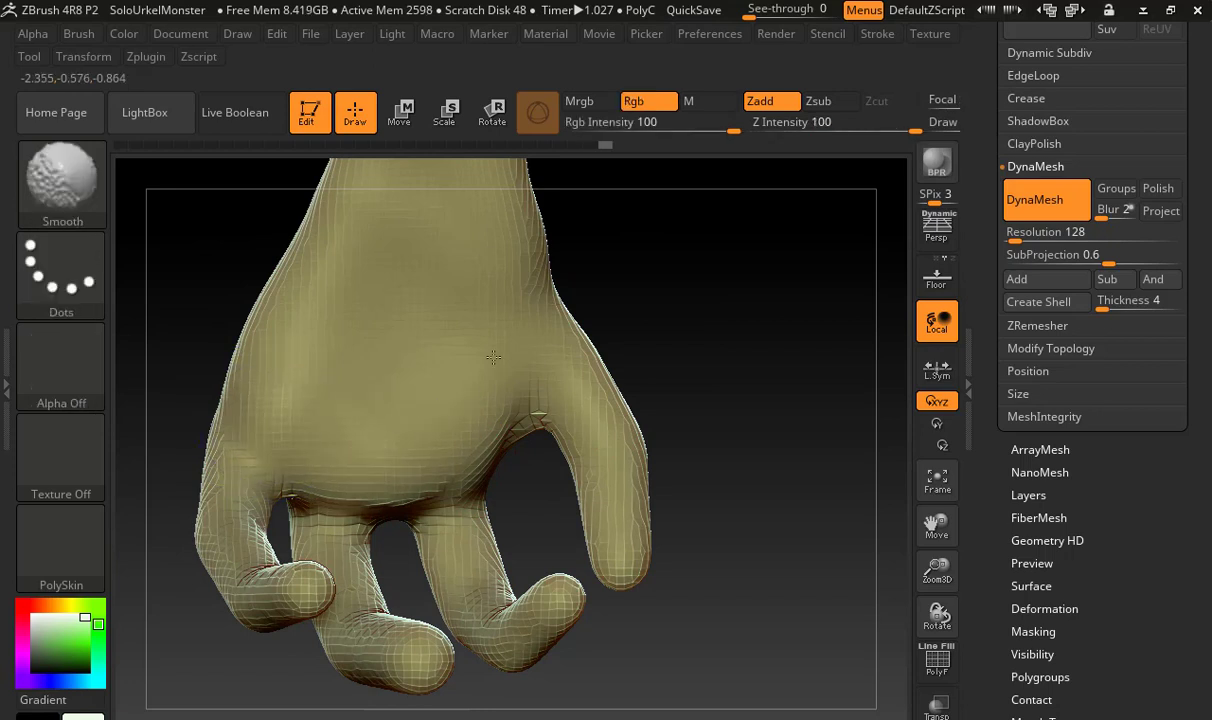
Build up the thumb-side pad of the palm with ClayBuildup strokes and smooth it into the wrist
{"action": "mouse_move", "coordinate": [486, 292]}
{"action": "left_mouse_down"}
{"action": "mouse_move", "coordinate": [460, 289]}
{"action": "mouse_move", "coordinate": [490, 294]}
{"action": "left_mouse_up"}
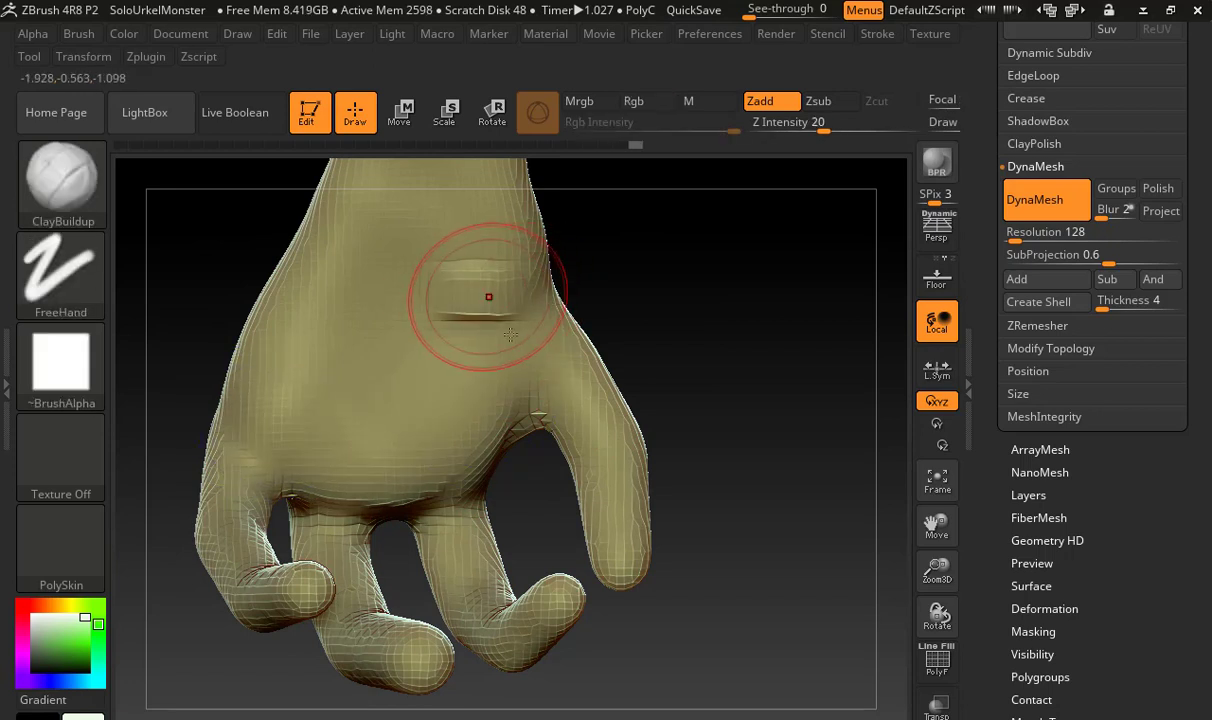
{"action": "mouse_move", "coordinate": [512, 342]}
{"action": "left_mouse_down"}
{"action": "mouse_move", "coordinate": [452, 347]}
{"action": "mouse_move", "coordinate": [482, 345]}
{"action": "mouse_move", "coordinate": [452, 325]}
{"action": "mouse_move", "coordinate": [505, 338]}
{"action": "left_mouse_up"}
{"action": "left_click_drag", "start_coordinate": [527, 281], "coordinate": [516, 355]}
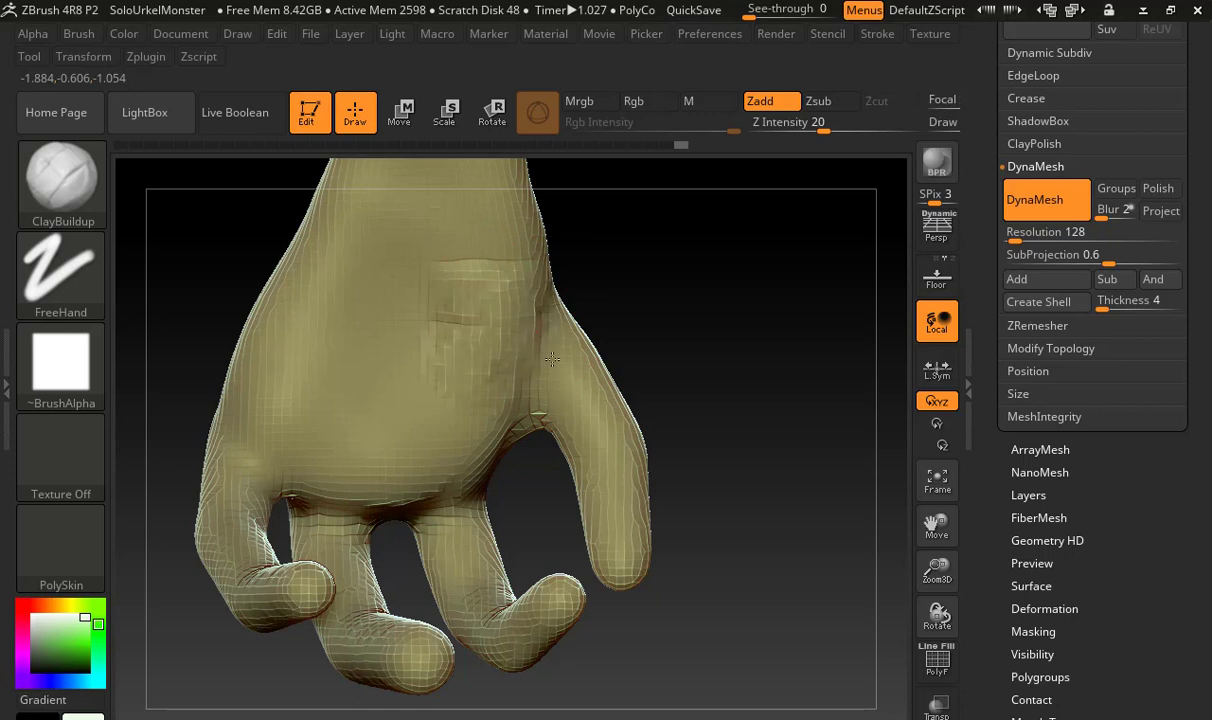
{"action": "mouse_move", "coordinate": [517, 306]}
{"action": "left_mouse_down", "text": "shift"}
{"action": "mouse_move", "coordinate": [479, 325]}
{"action": "mouse_move", "coordinate": [533, 365]}
{"action": "left_mouse_up", "text": "shift"}
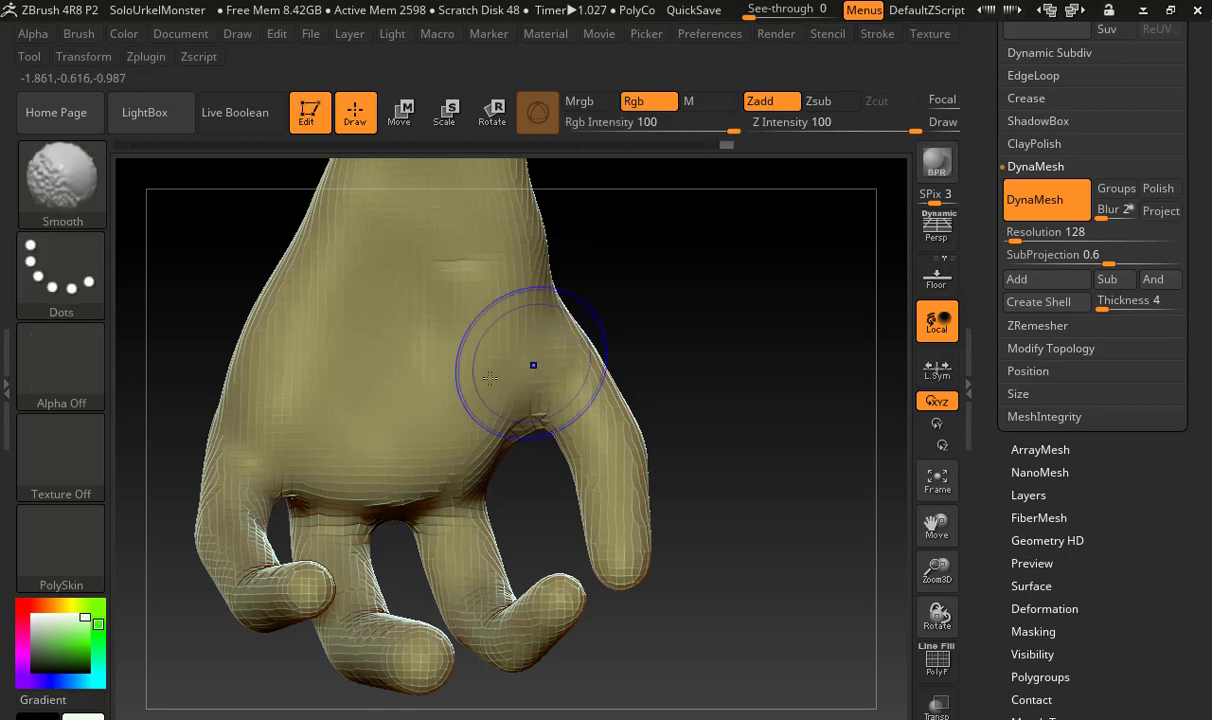
{"action": "left_click_drag", "start_coordinate": [449, 300], "coordinate": [455, 375]}
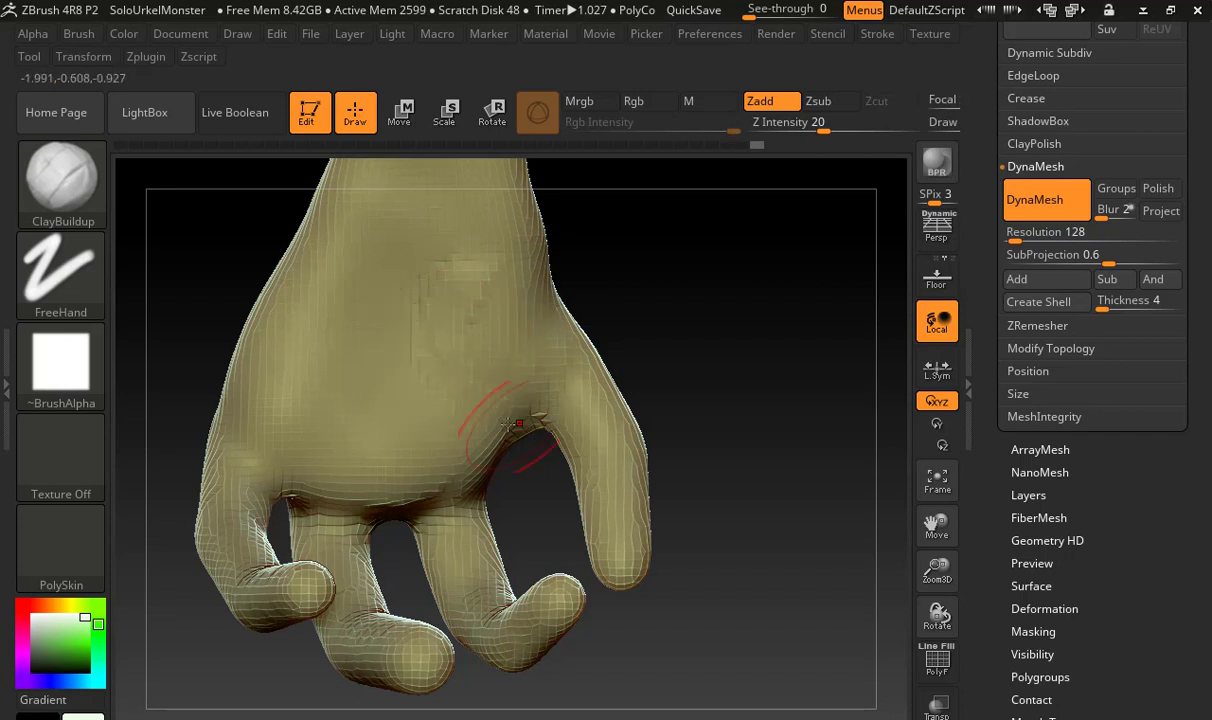
{"action": "mouse_move", "coordinate": [458, 325]}
{"action": "left_mouse_down"}
{"action": "mouse_move", "coordinate": [470, 385]}
{"action": "mouse_move", "coordinate": [496, 262]}
{"action": "mouse_move", "coordinate": [506, 314]}
{"action": "mouse_move", "coordinate": [519, 302]}
{"action": "mouse_move", "coordinate": [456, 335]}
{"action": "mouse_move", "coordinate": [460, 347]}
{"action": "left_mouse_up"}
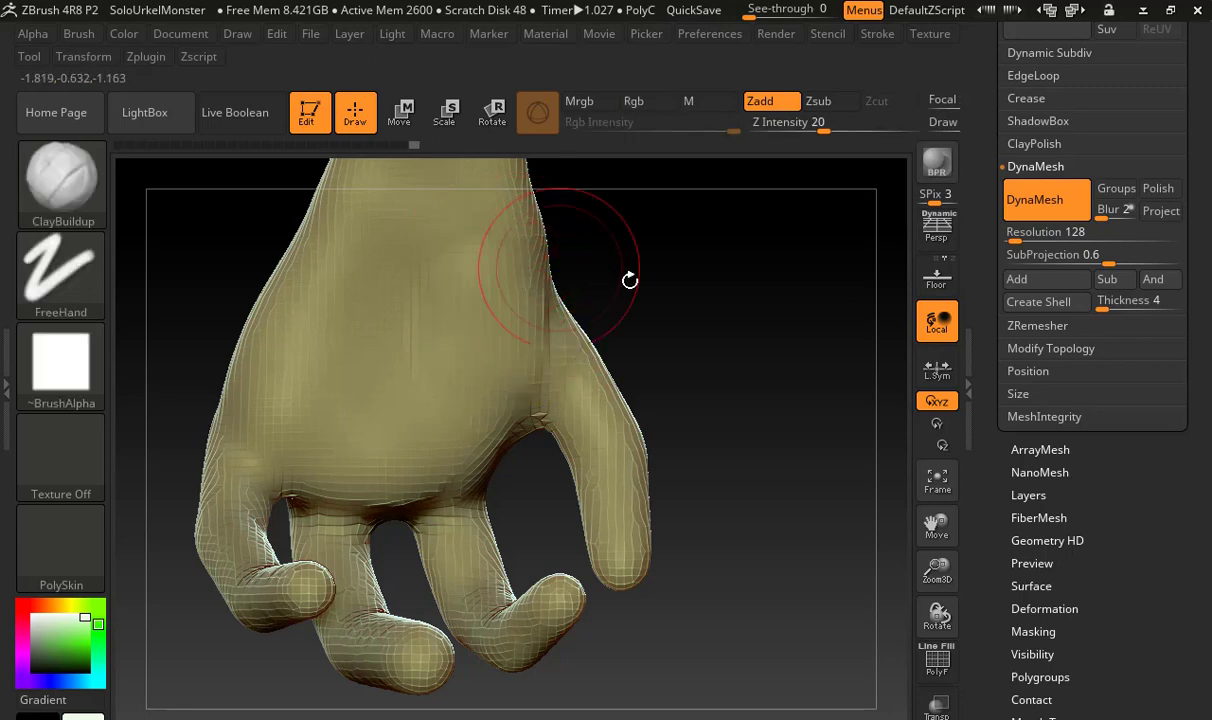
Carve a crease where the fingers meet the palm with the DamStandard brush
{"action": "mouse_move", "coordinate": [628, 279]}
{"action": "left_mouse_down"}
{"action": "mouse_move", "coordinate": [617, 284]}
{"action": "mouse_move", "coordinate": [667, 293]}
{"action": "left_mouse_up"}
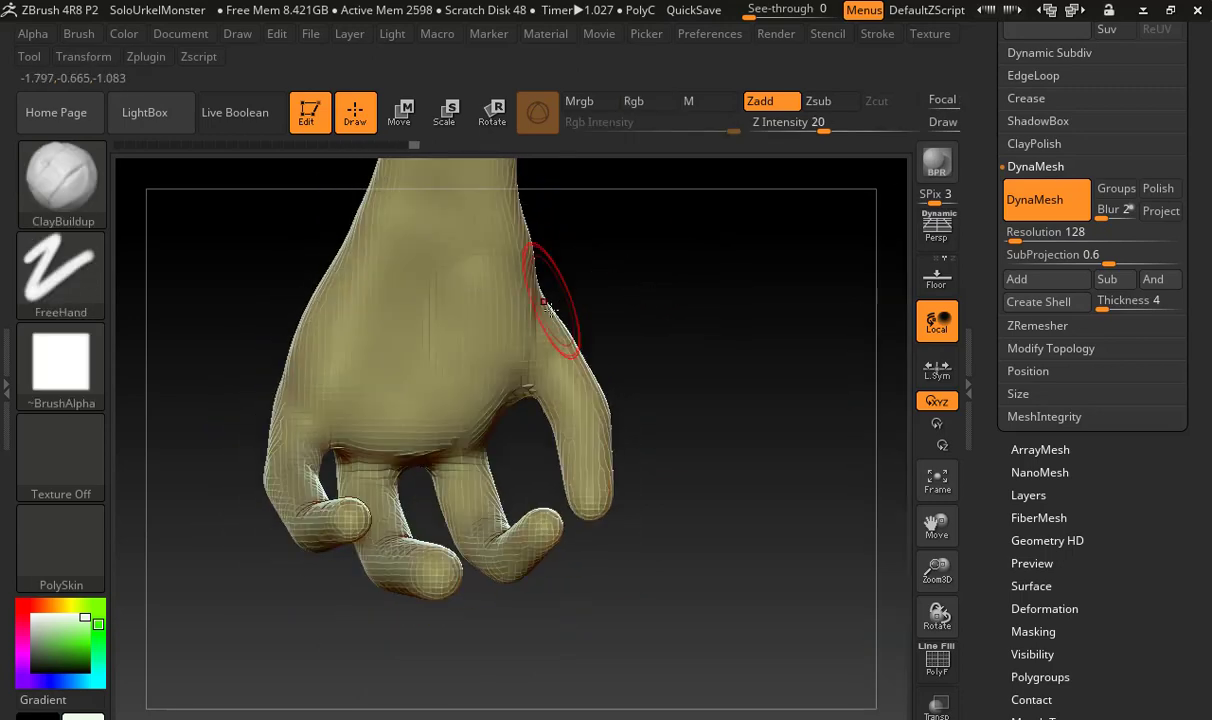
{"action": "key", "text": "b"}
{"action": "key", "text": "d"}
{"action": "key", "text": "s"}
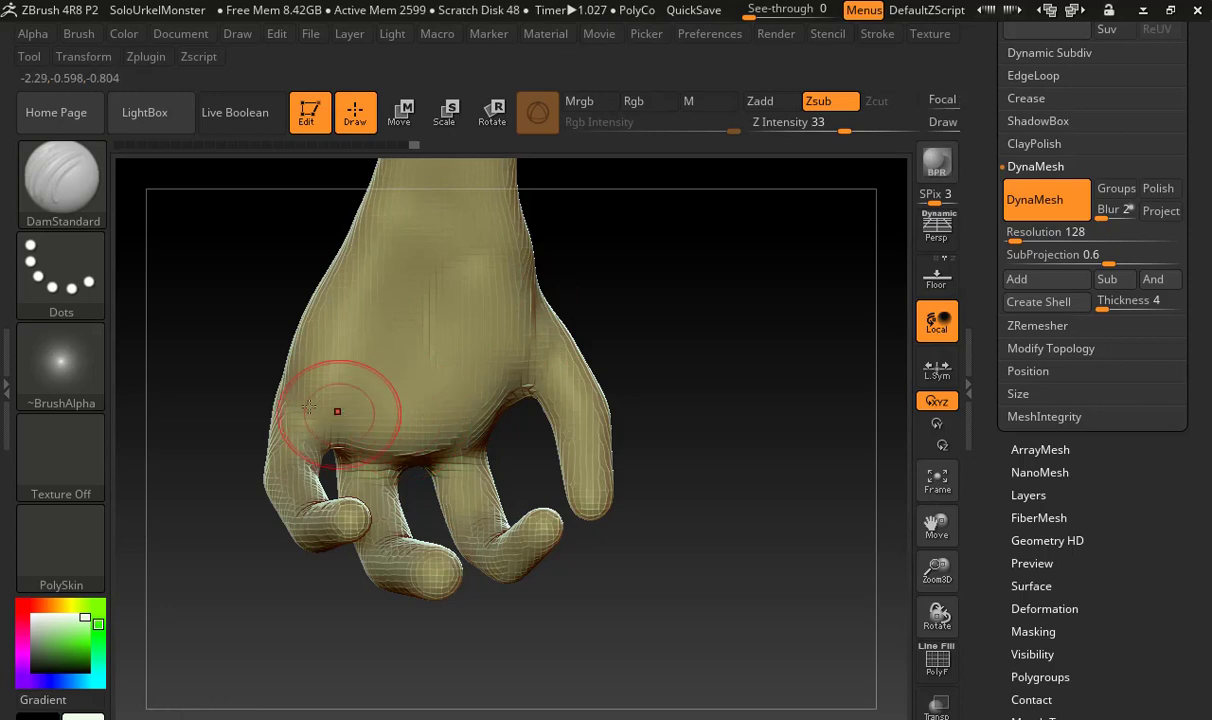
{"action": "left_click_drag", "start_coordinate": [333, 446], "coordinate": [457, 457]}
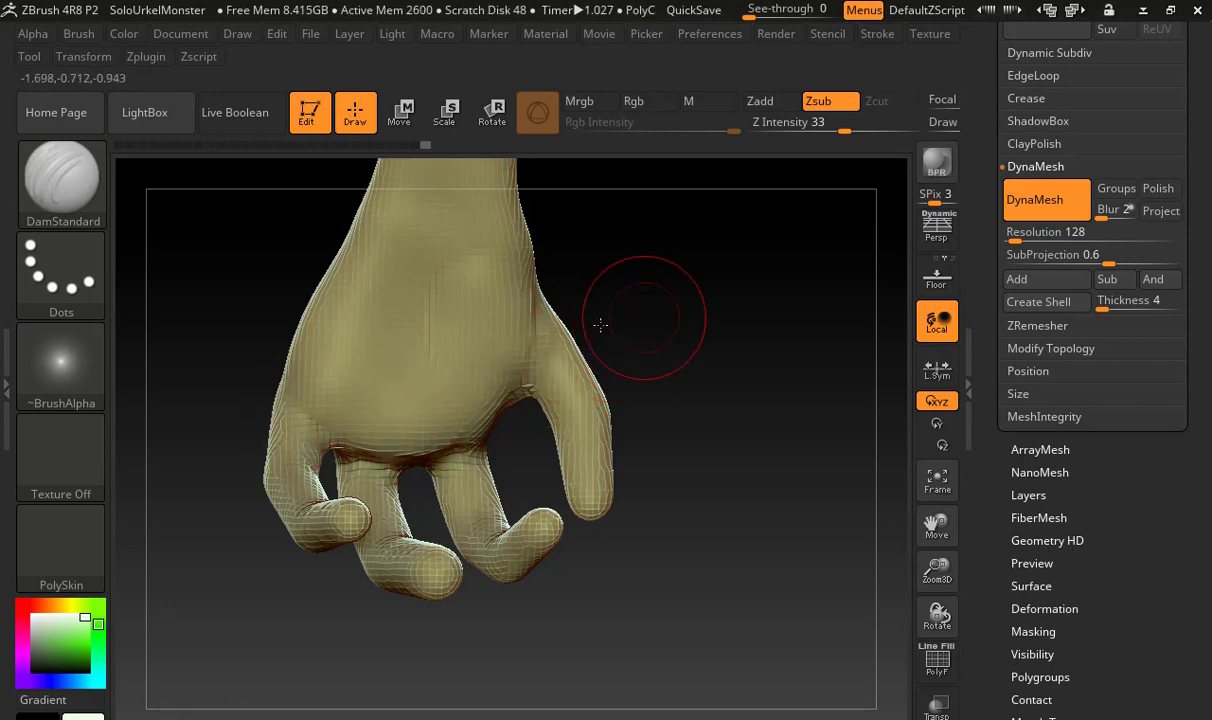
Reduce the brush size and carve joint creases across the palm side of the three fingers with DamStandard
{"action": "mouse_move", "coordinate": [600, 325]}
{"action": "left_mouse_down"}
{"action": "mouse_move", "coordinate": [630, 349]}
{"action": "mouse_move", "coordinate": [660, 330]}
{"action": "mouse_move", "coordinate": [646, 367]}
{"action": "mouse_move", "coordinate": [842, 315]}
{"action": "left_mouse_up"}
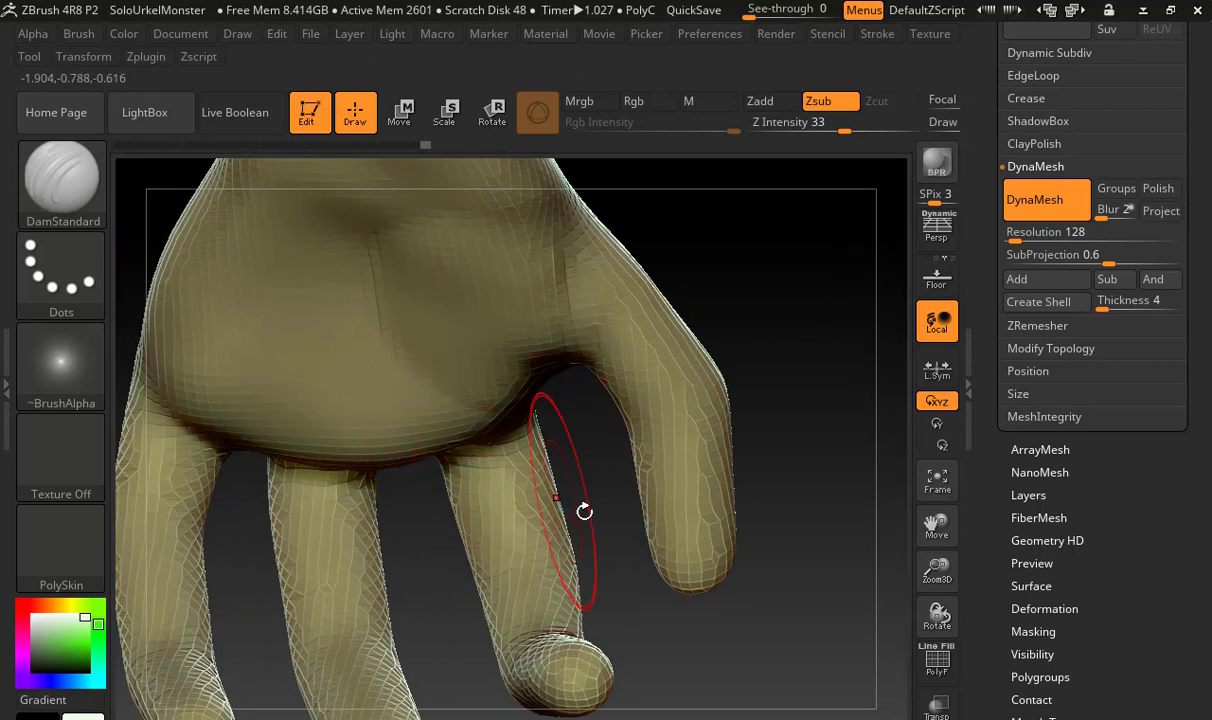
{"action": "mouse_move", "coordinate": [584, 507]}
{"action": "left_mouse_down"}
{"action": "mouse_move", "coordinate": [549, 415]}
{"action": "mouse_move", "coordinate": [588, 472]}
{"action": "left_mouse_up"}
{"action": "key", "text": "s"}
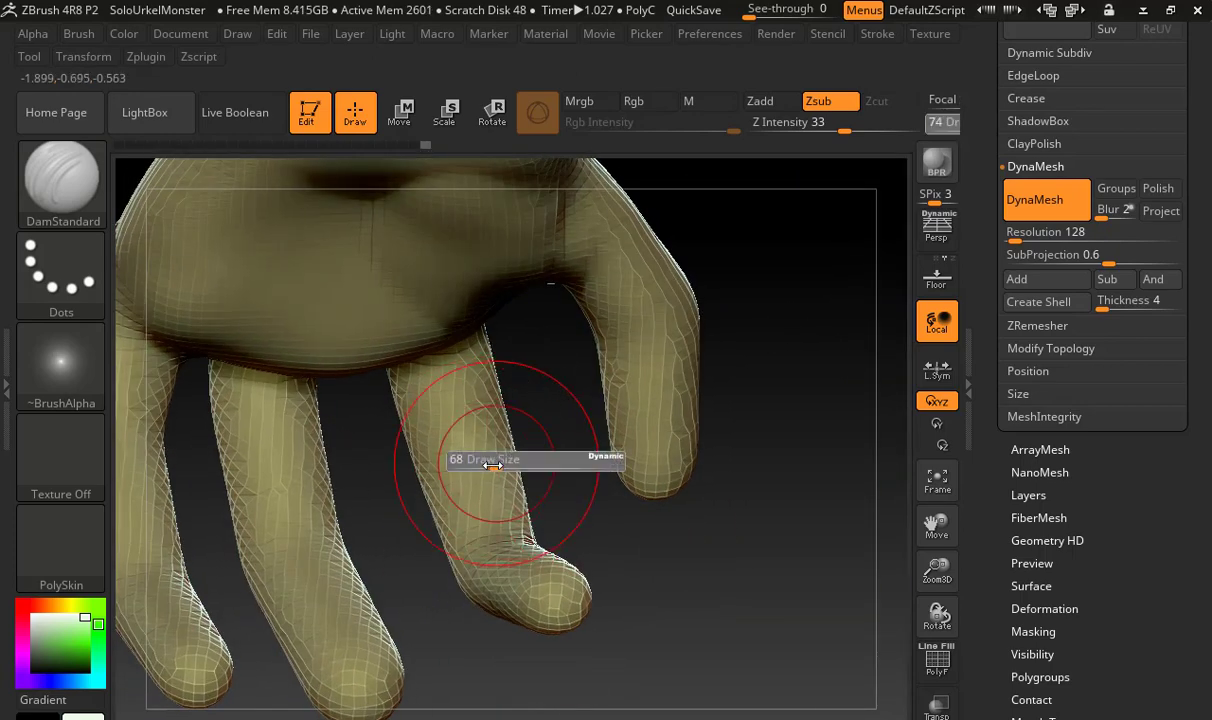
{"action": "left_click_drag", "start_coordinate": [492, 463], "coordinate": [474, 465]}
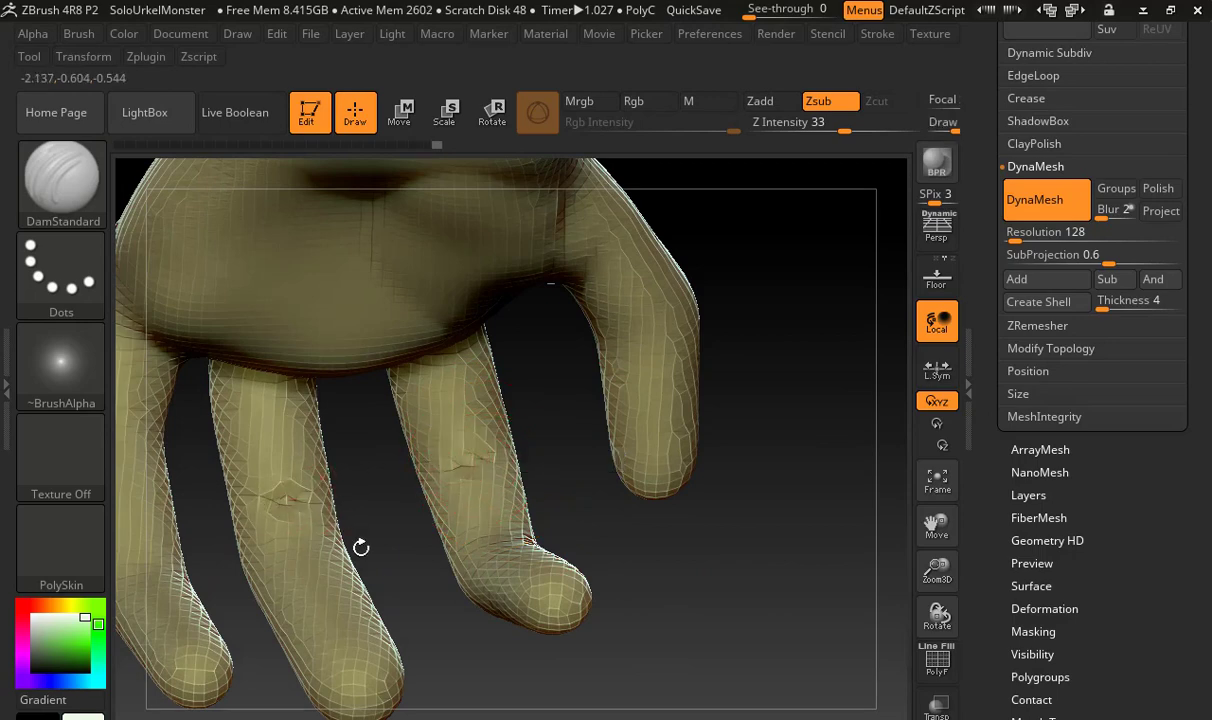
{"action": "mouse_move", "coordinate": [373, 552]}
{"action": "left_mouse_down"}
{"action": "mouse_move", "coordinate": [419, 555]}
{"action": "mouse_move", "coordinate": [345, 603]}
{"action": "left_mouse_up"}
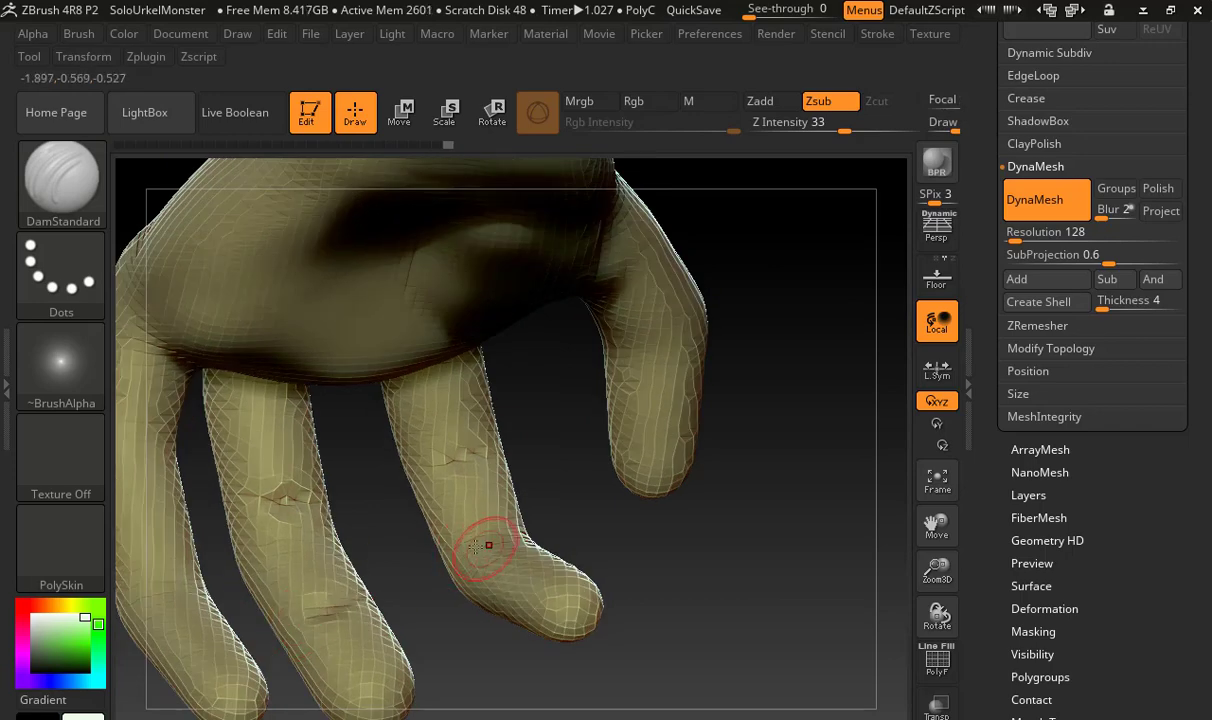
{"action": "left_click_drag", "start_coordinate": [369, 537], "coordinate": [330, 520]}
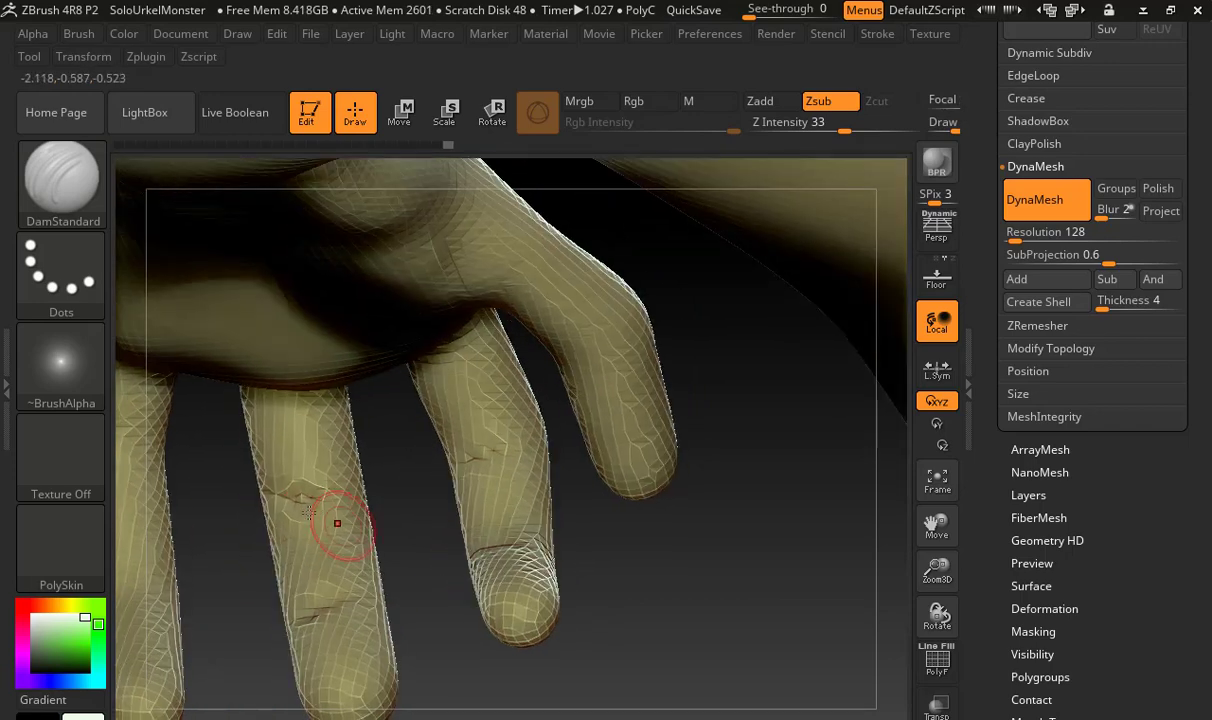
{"action": "left_click_drag", "start_coordinate": [238, 520], "coordinate": [379, 433]}
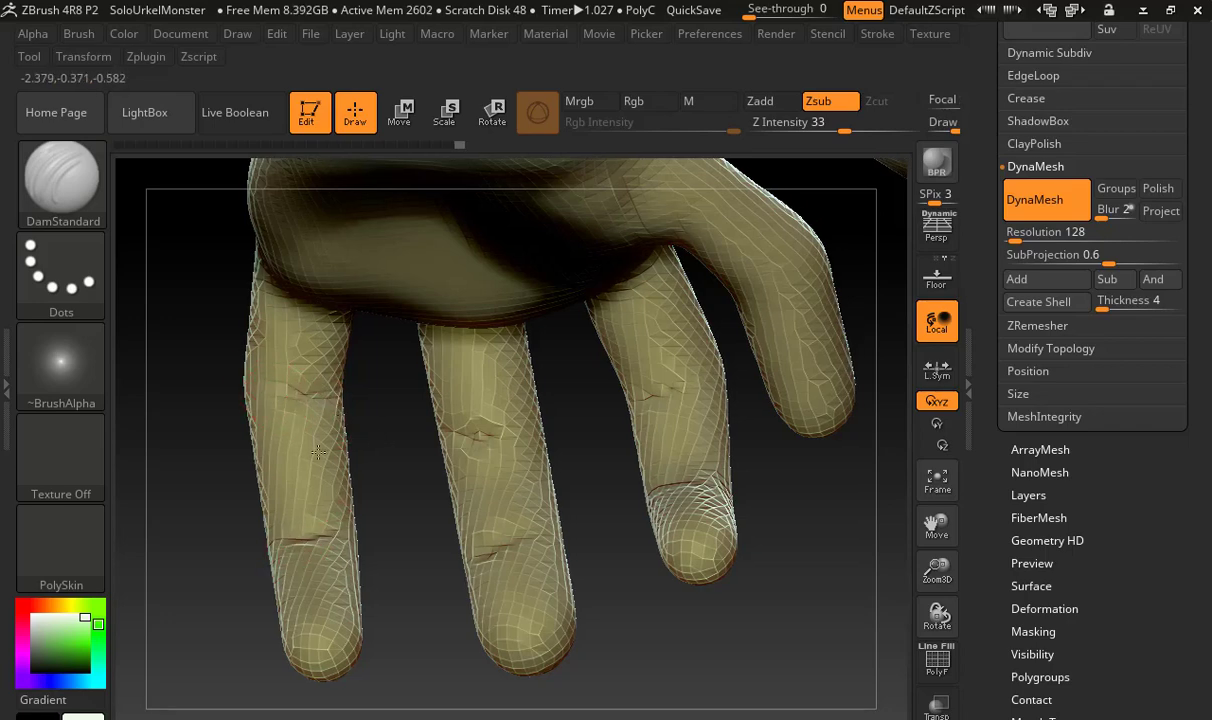
{"action": "left_click_drag", "start_coordinate": [372, 481], "coordinate": [271, 330]}
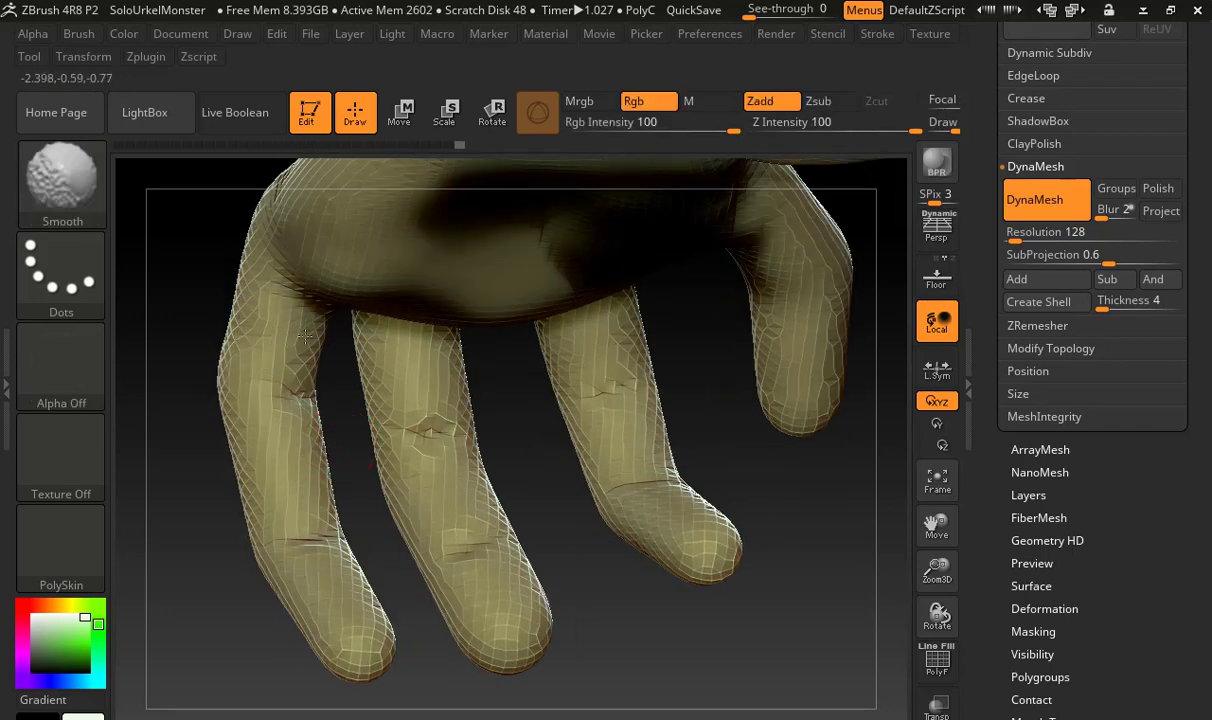
Build up the middle segment of the outermost finger with ClayBuildup and lower the Smooth brush's Z Intensity to 9
{"action": "key", "text": "b"}
{"action": "key", "text": "c"}
{"action": "key", "text": "b"}
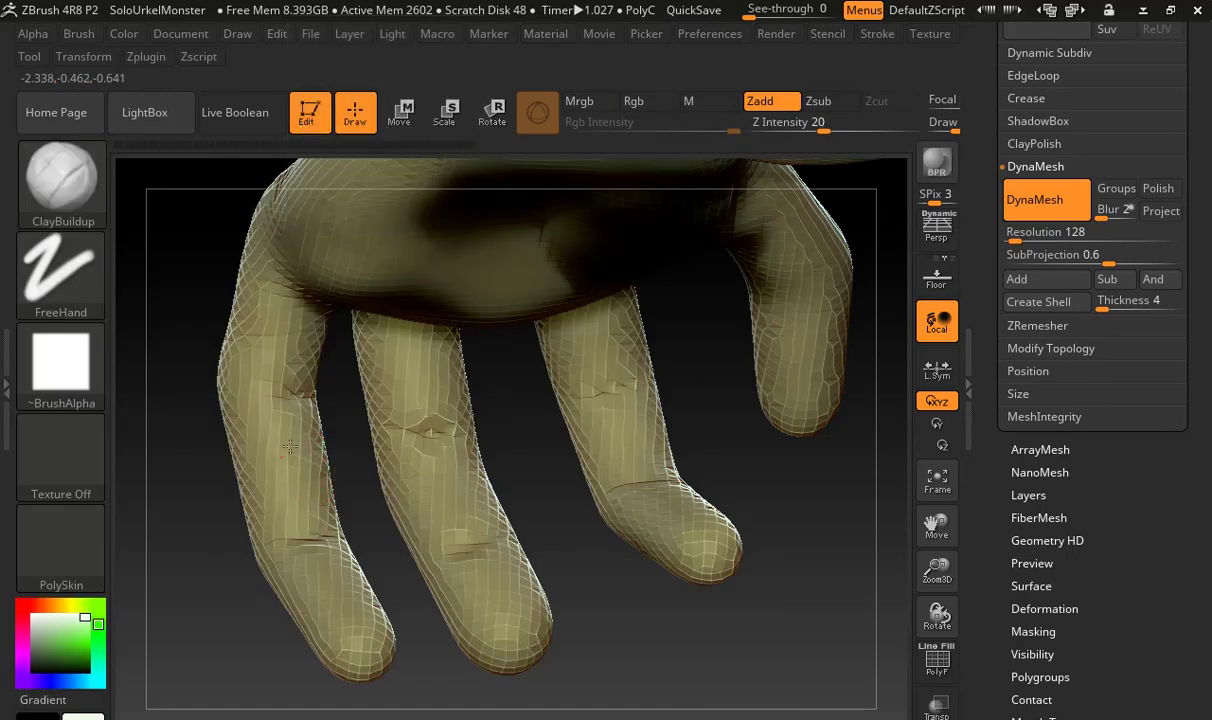
{"action": "mouse_move", "coordinate": [299, 465]}
{"action": "left_mouse_down"}
{"action": "mouse_move", "coordinate": [292, 430]}
{"action": "mouse_move", "coordinate": [277, 432]}
{"action": "mouse_move", "coordinate": [301, 450]}
{"action": "mouse_move", "coordinate": [284, 449]}
{"action": "left_mouse_up"}
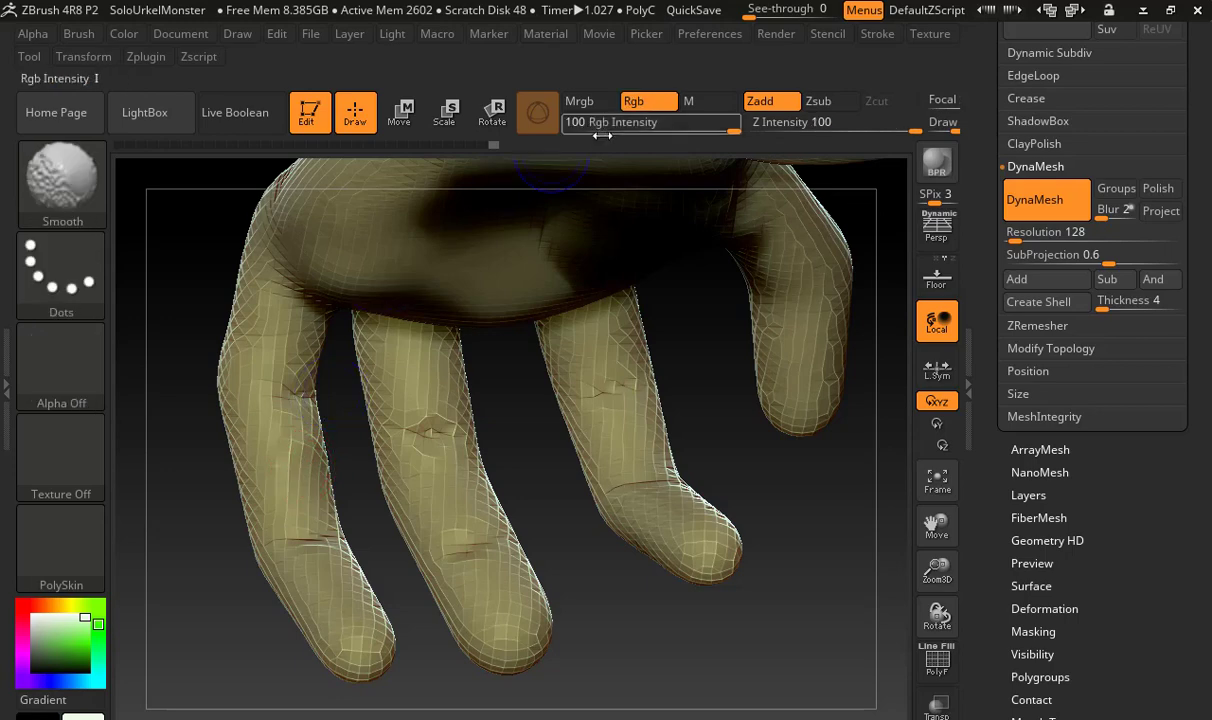
{"action": "left_click_drag", "start_coordinate": [812, 123], "coordinate": [796, 126], "text": "shift"}
{"action": "mouse_move", "coordinate": [313, 436]}
{"action": "left_mouse_down", "text": "shift"}
{"action": "mouse_move", "coordinate": [316, 482]}
{"action": "mouse_move", "coordinate": [283, 430]}
{"action": "mouse_move", "coordinate": [285, 465]}
{"action": "left_mouse_up", "text": "shift"}
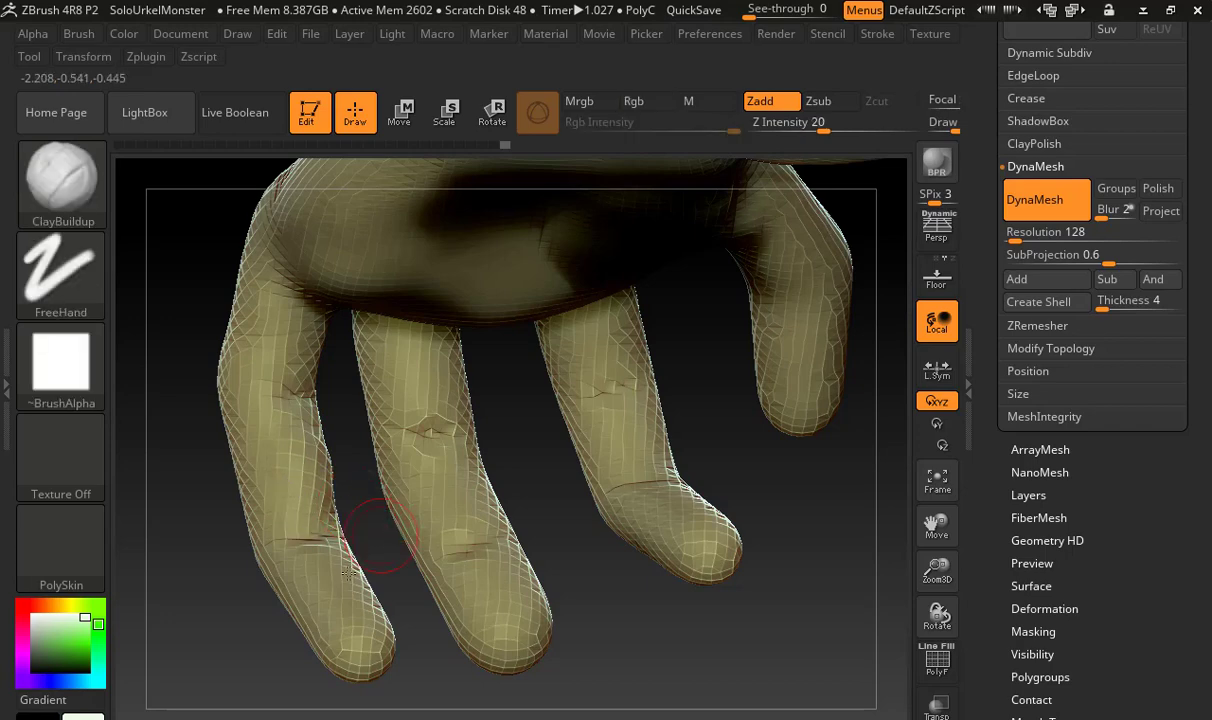
Enlarge the ClayBuildup brush and build up the pads between the joint creases and tips of the three fingers
{"action": "key", "text": "s"}
{"action": "mouse_move", "coordinate": [364, 582]}
{"action": "left_mouse_down"}
{"action": "mouse_move", "coordinate": [392, 579]}
{"action": "mouse_move", "coordinate": [338, 568]}
{"action": "mouse_move", "coordinate": [350, 562]}
{"action": "left_mouse_up"}
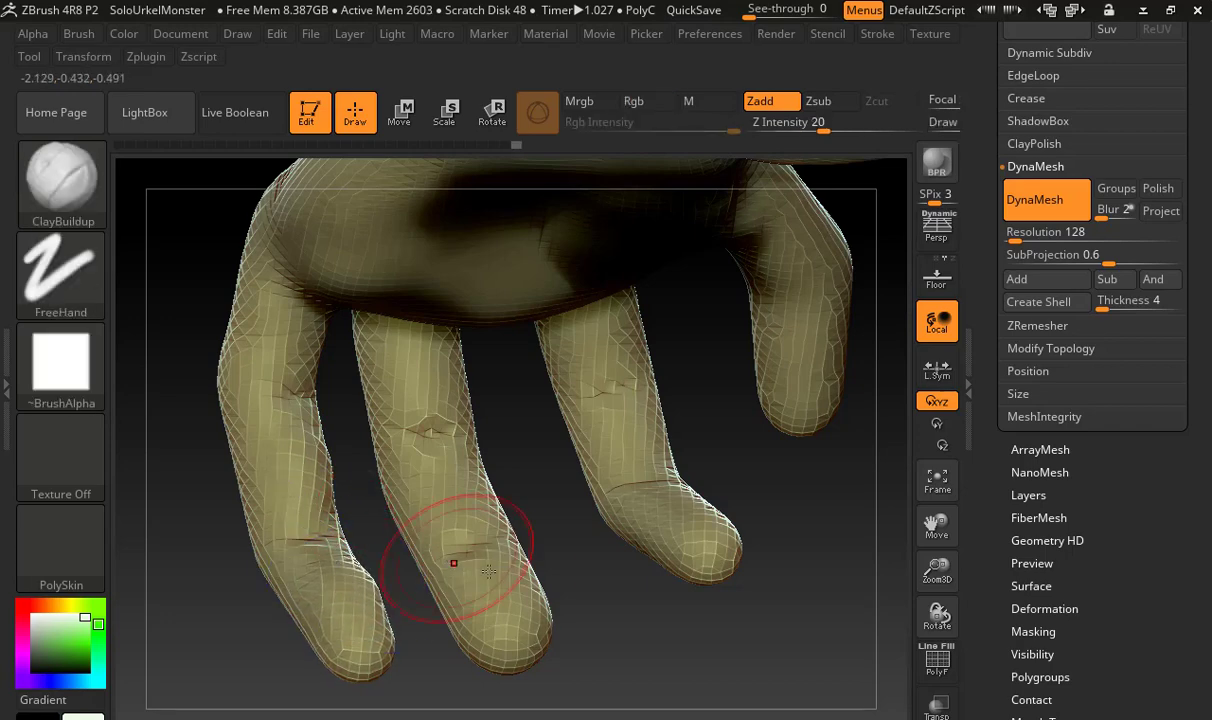
{"action": "mouse_move", "coordinate": [464, 562]}
{"action": "left_mouse_down"}
{"action": "mouse_move", "coordinate": [492, 582]}
{"action": "mouse_move", "coordinate": [484, 556]}
{"action": "mouse_move", "coordinate": [496, 530]}
{"action": "left_mouse_up"}
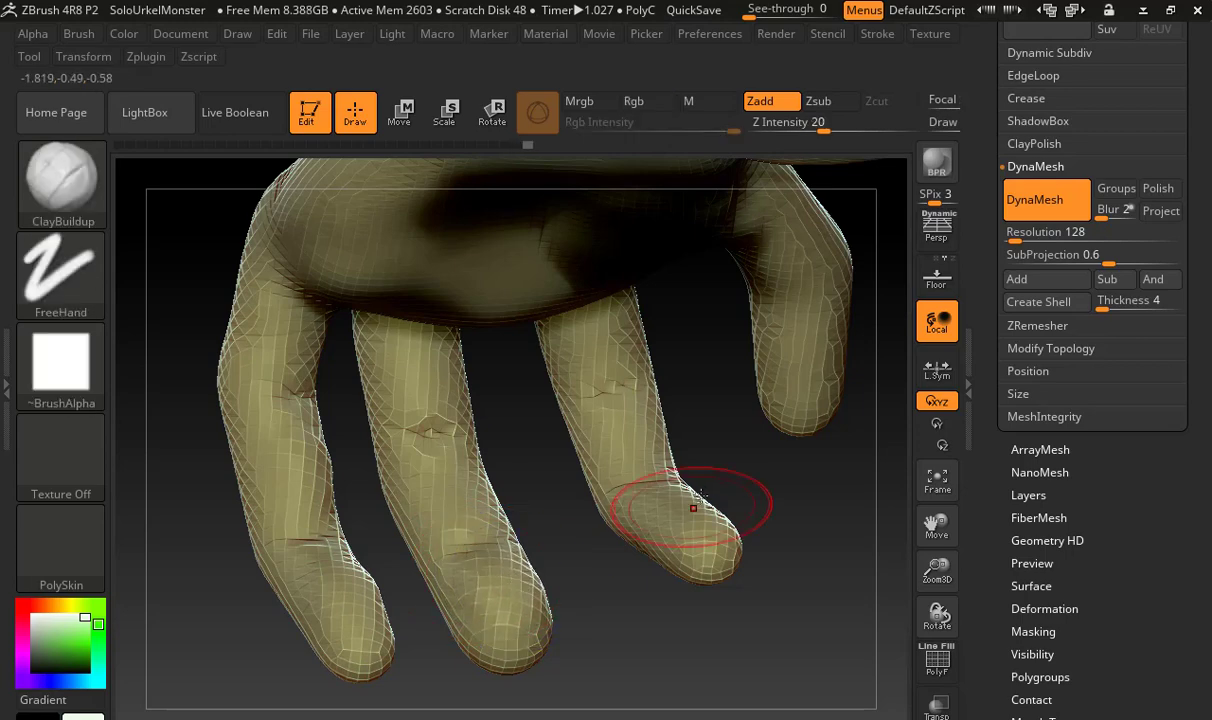
{"action": "mouse_move", "coordinate": [655, 490]}
{"action": "left_mouse_down"}
{"action": "mouse_move", "coordinate": [689, 511]}
{"action": "mouse_move", "coordinate": [684, 470]}
{"action": "mouse_move", "coordinate": [752, 482]}
{"action": "mouse_move", "coordinate": [674, 474]}
{"action": "mouse_move", "coordinate": [714, 482]}
{"action": "mouse_move", "coordinate": [573, 436]}
{"action": "mouse_move", "coordinate": [611, 419]}
{"action": "mouse_move", "coordinate": [768, 485]}
{"action": "mouse_move", "coordinate": [743, 494]}
{"action": "mouse_move", "coordinate": [628, 481]}
{"action": "mouse_move", "coordinate": [614, 452]}
{"action": "left_mouse_up"}
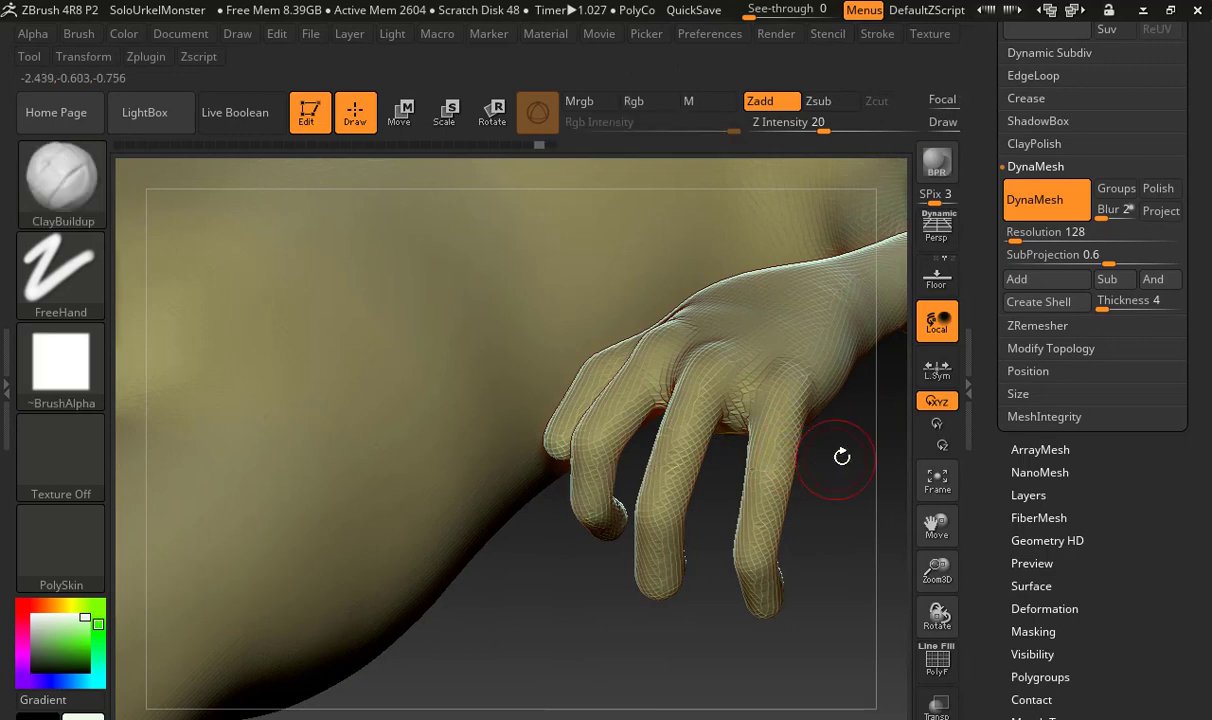
Build up a band of clay around the narrow part of the arm with the ClayBuildup brush
{"action": "left_click_drag", "start_coordinate": [839, 454], "coordinate": [688, 482]}
{"action": "left_click_drag", "start_coordinate": [622, 428], "coordinate": [606, 460]}
{"action": "left_click_drag", "start_coordinate": [555, 352], "coordinate": [524, 413], "text": "alt"}
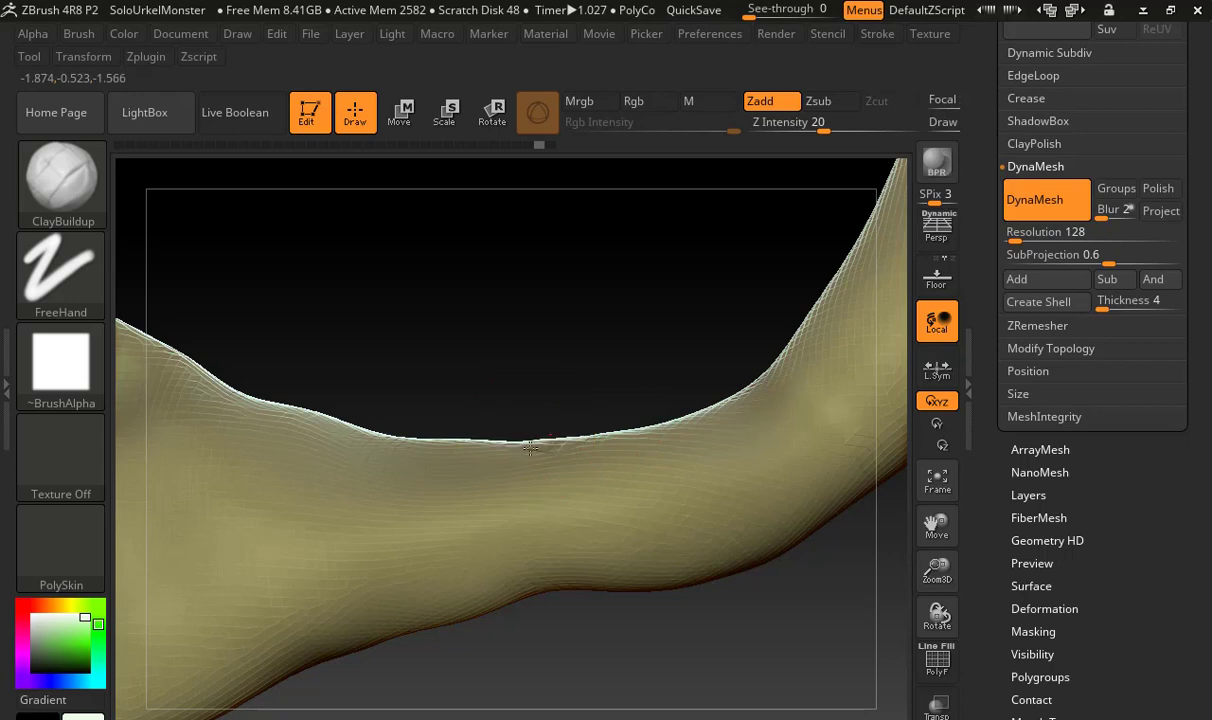
{"action": "left_click_drag", "start_coordinate": [560, 448], "coordinate": [535, 446], "text": "shift"}
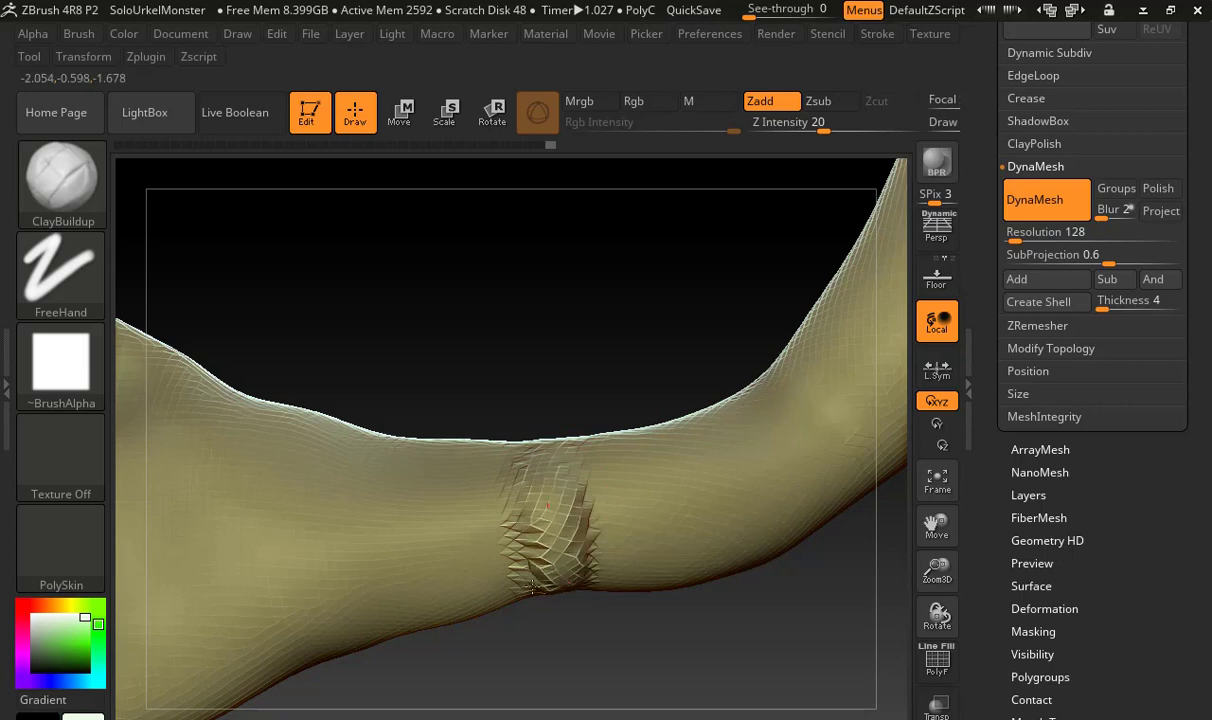
{"action": "left_click_drag", "start_coordinate": [505, 512], "coordinate": [572, 433], "text": "shift"}
Raise the Smooth brush's Z Intensity and soften the rough clay strokes around the narrow part of the arm
{"action": "right_click_drag", "start_coordinate": [570, 450], "coordinate": [532, 455]}
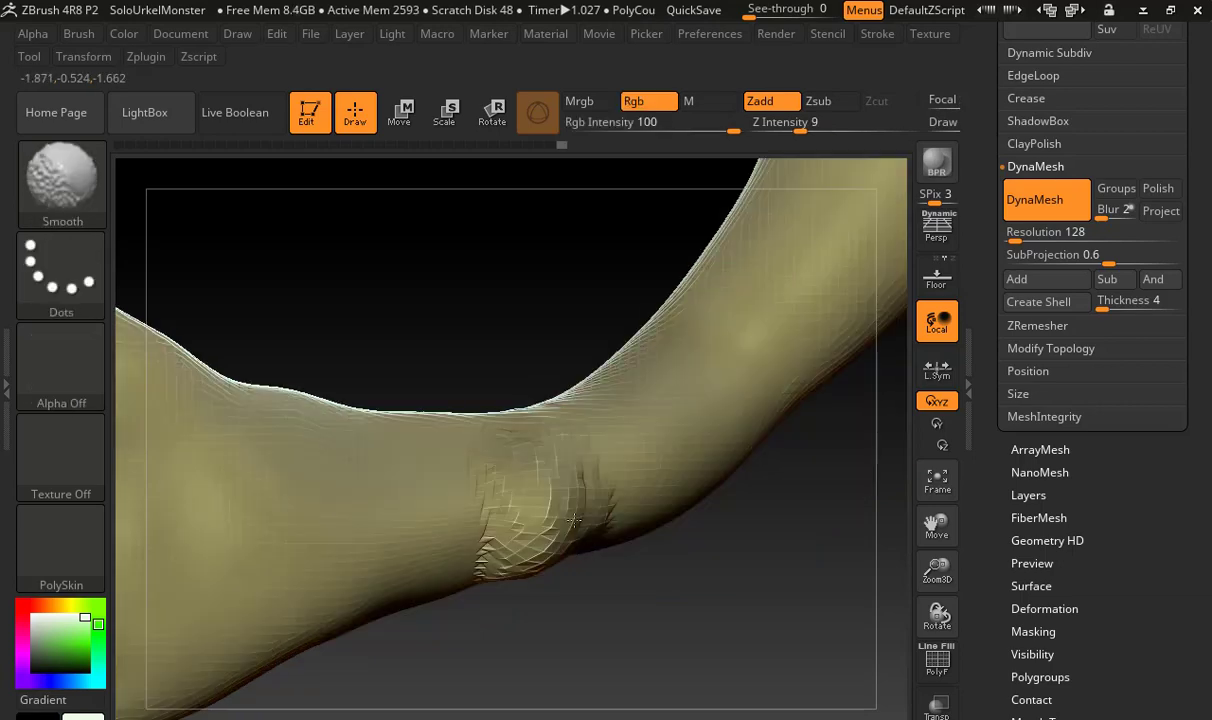
{"action": "left_click_drag", "start_coordinate": [566, 486], "coordinate": [532, 461], "text": "shift"}
{"action": "left_click_drag", "start_coordinate": [496, 566], "coordinate": [508, 520], "text": "shift"}
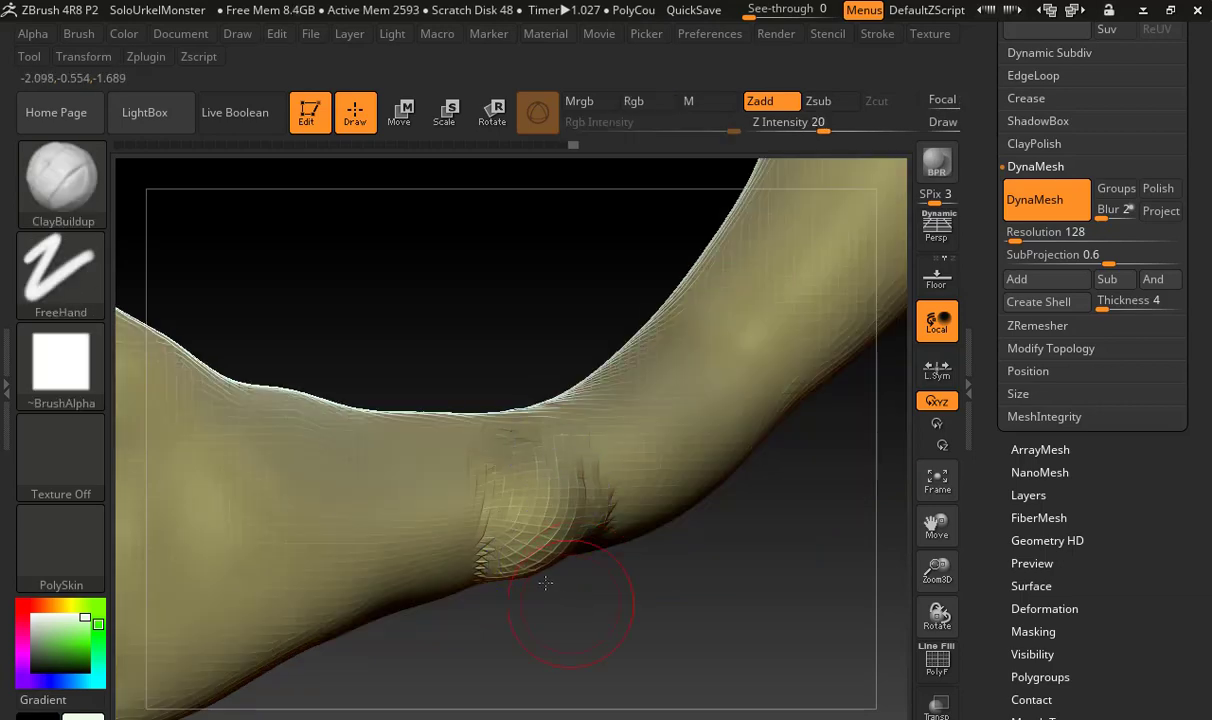
{"action": "mouse_move", "coordinate": [597, 620]}
{"action": "left_mouse_down"}
{"action": "mouse_move", "coordinate": [580, 560]}
{"action": "mouse_move", "coordinate": [592, 590]}
{"action": "left_mouse_up"}
{"action": "left_click_drag", "start_coordinate": [525, 460], "coordinate": [504, 484], "text": "shift"}
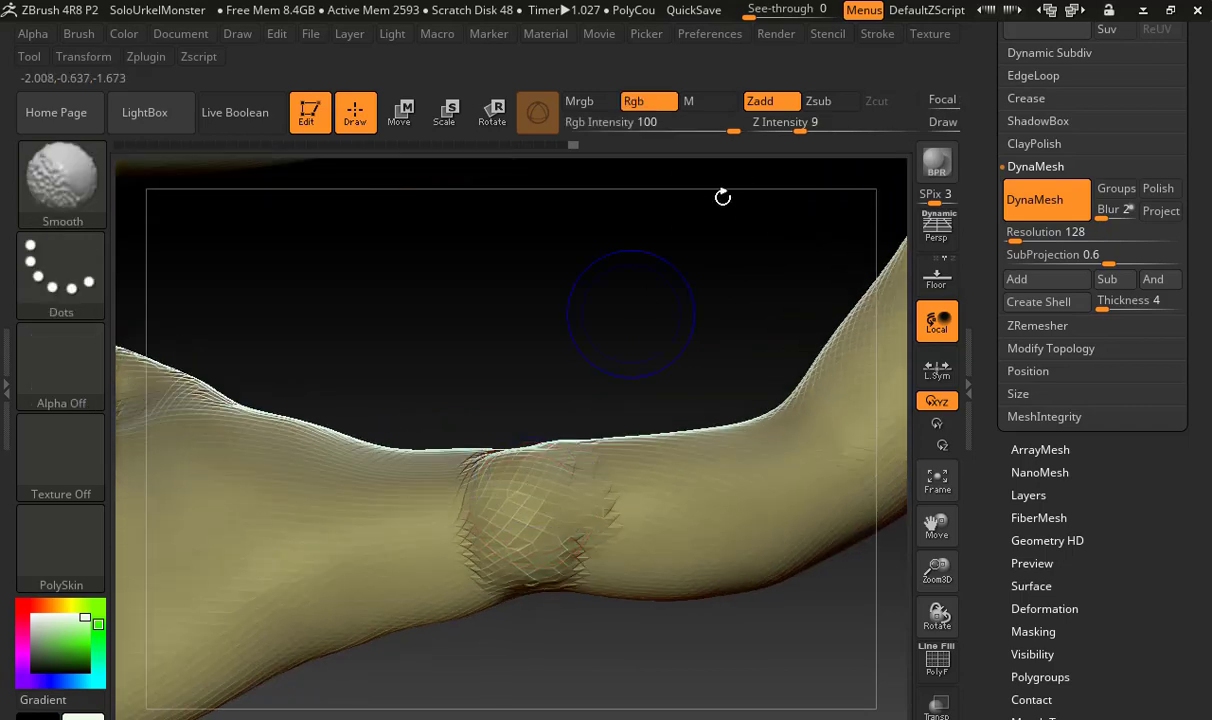
{"action": "left_click", "coordinate": [812, 129]}
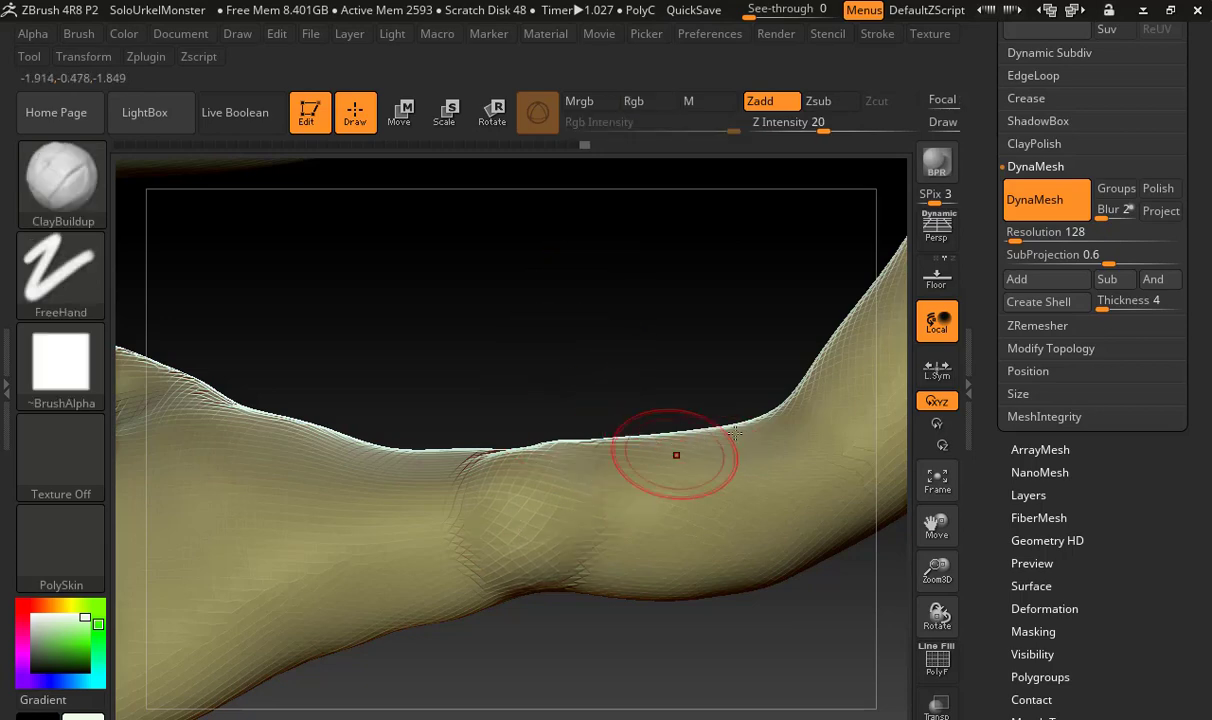
Build up the stretch of arm beyond the narrow part with the ClayBuildup brush, undoing the unsatisfactory strokes
{"action": "left_click_drag", "start_coordinate": [676, 454], "coordinate": [762, 437]}
{"action": "key", "text": "ctrl+z"}
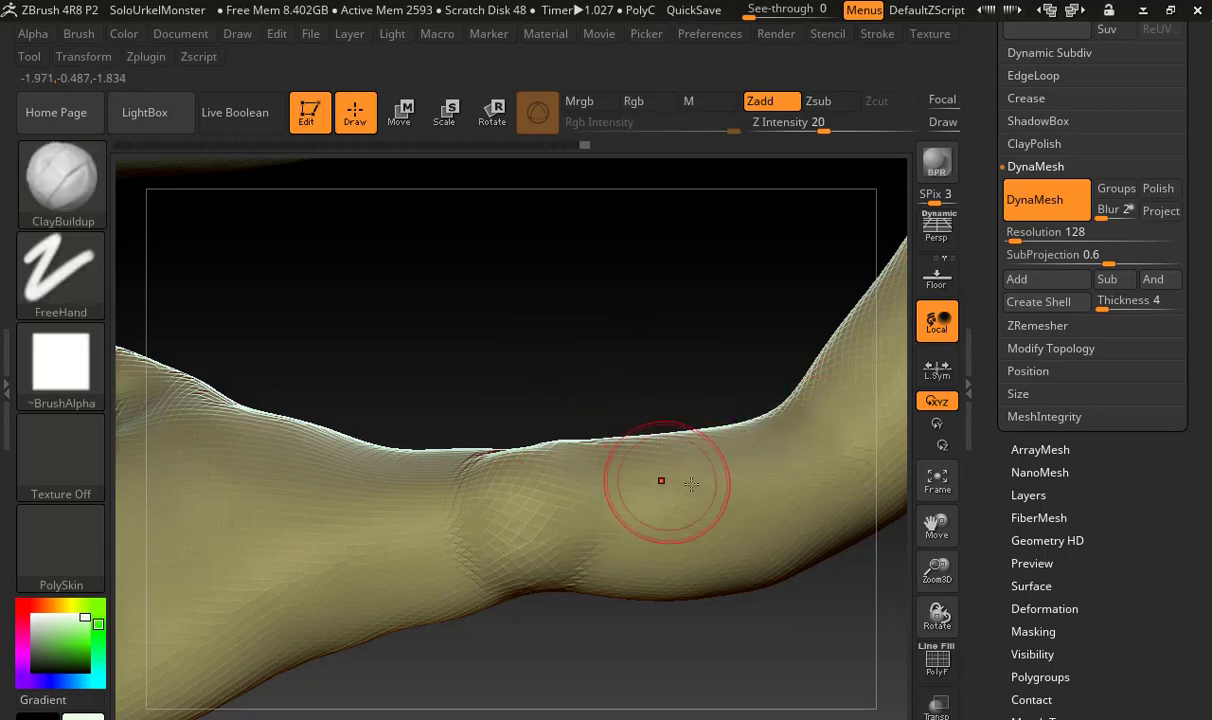
{"action": "mouse_move", "coordinate": [665, 482]}
{"action": "left_mouse_down"}
{"action": "mouse_move", "coordinate": [745, 463]}
{"action": "mouse_move", "coordinate": [713, 460]}
{"action": "mouse_move", "coordinate": [788, 474]}
{"action": "left_mouse_up"}
{"action": "key", "text": "ctrl+z"}
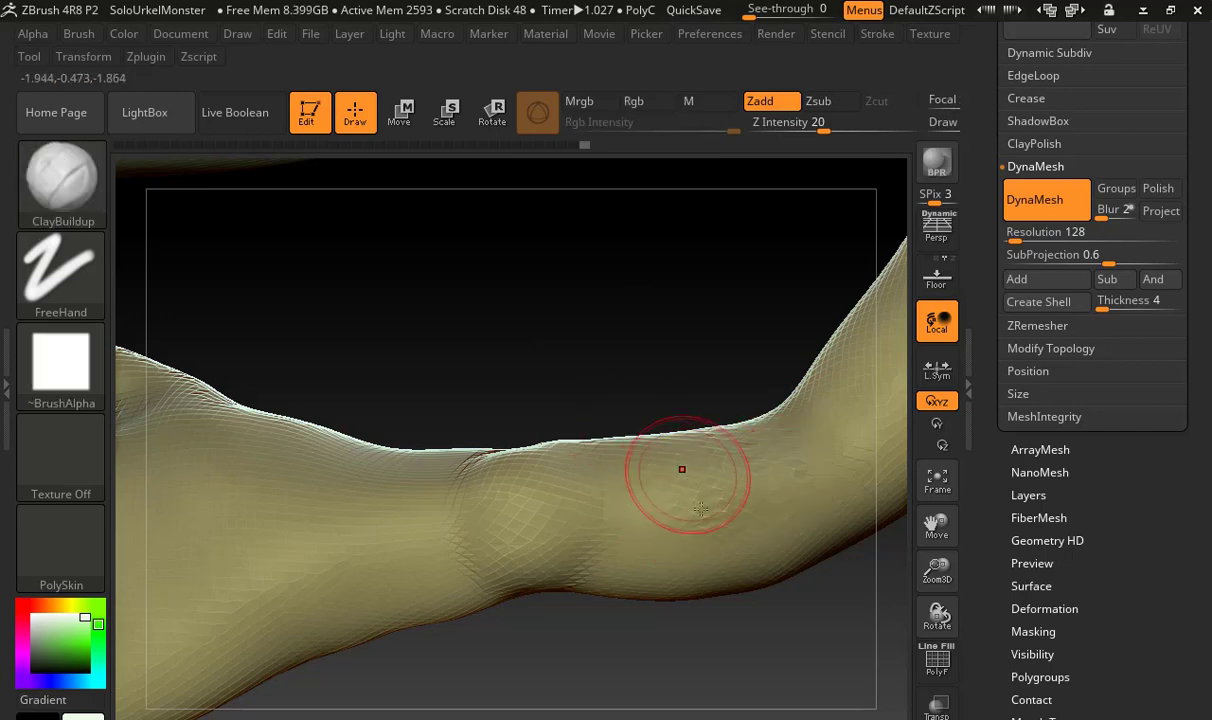
{"action": "mouse_move", "coordinate": [685, 494]}
{"action": "left_mouse_down"}
{"action": "mouse_move", "coordinate": [763, 482]}
{"action": "mouse_move", "coordinate": [796, 492]}
{"action": "mouse_move", "coordinate": [640, 535]}
{"action": "mouse_move", "coordinate": [585, 569]}
{"action": "left_mouse_up"}
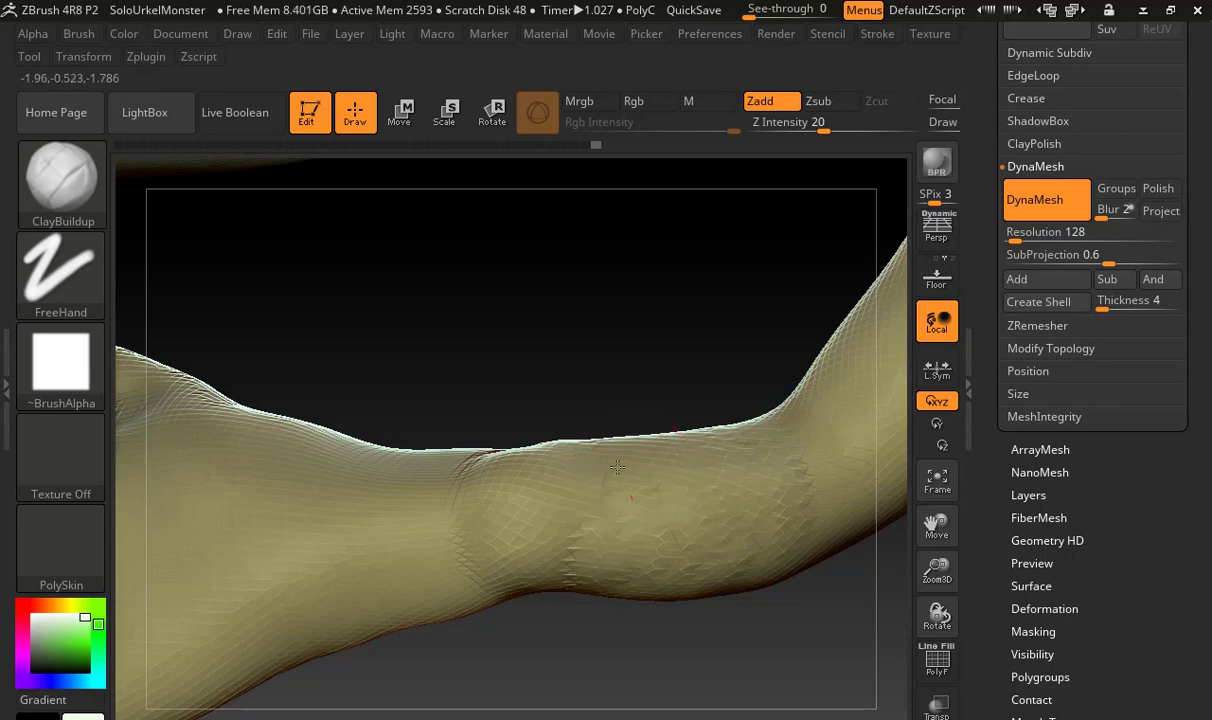
Raise the Smooth brush's Z Intensity to 38 and soften the fresh clay strokes on the arm
{"action": "key", "text": "shift"}
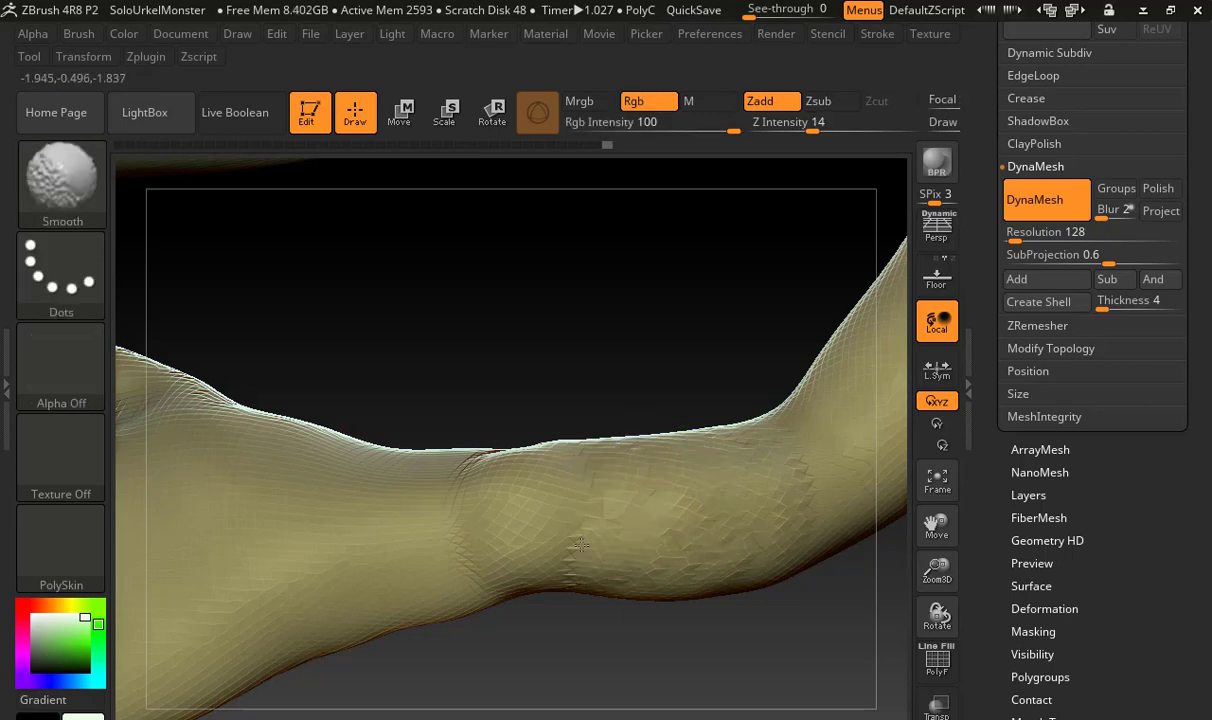
{"action": "left_click_drag", "start_coordinate": [525, 522], "coordinate": [570, 485], "text": "shift"}
{"action": "left_click_drag", "start_coordinate": [832, 128], "coordinate": [852, 128], "text": "shift"}
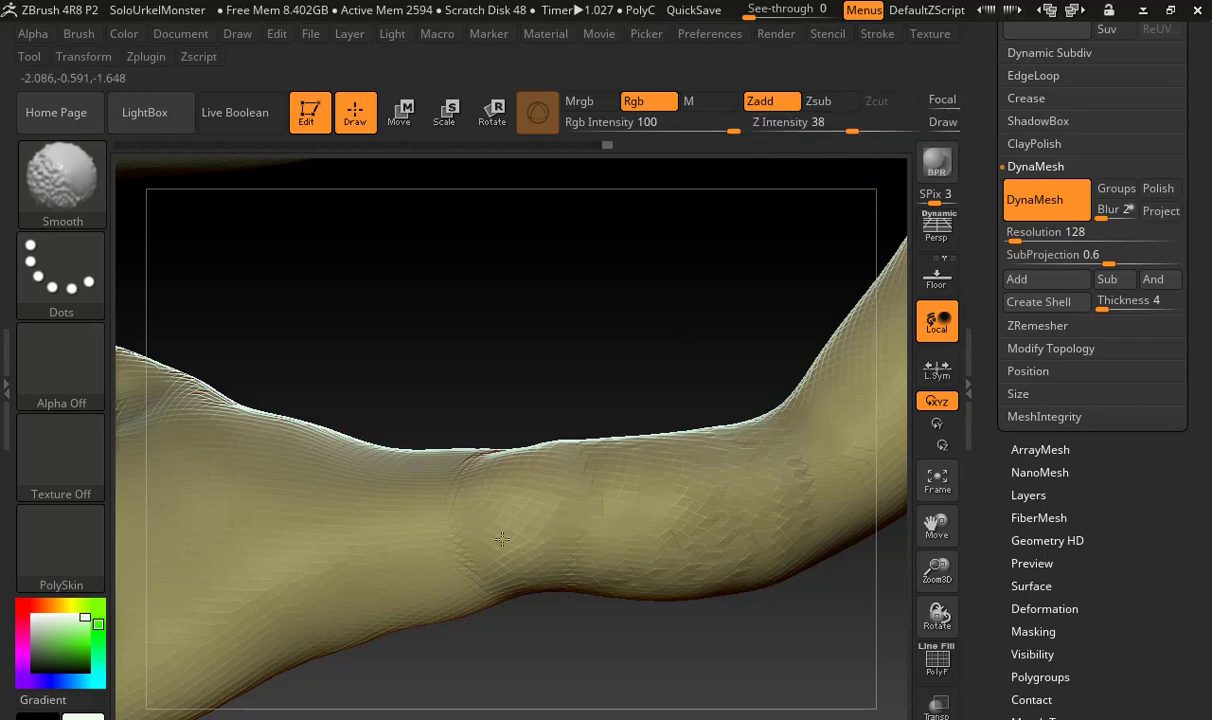
{"action": "left_click_drag", "start_coordinate": [791, 547], "coordinate": [760, 500], "text": "shift"}
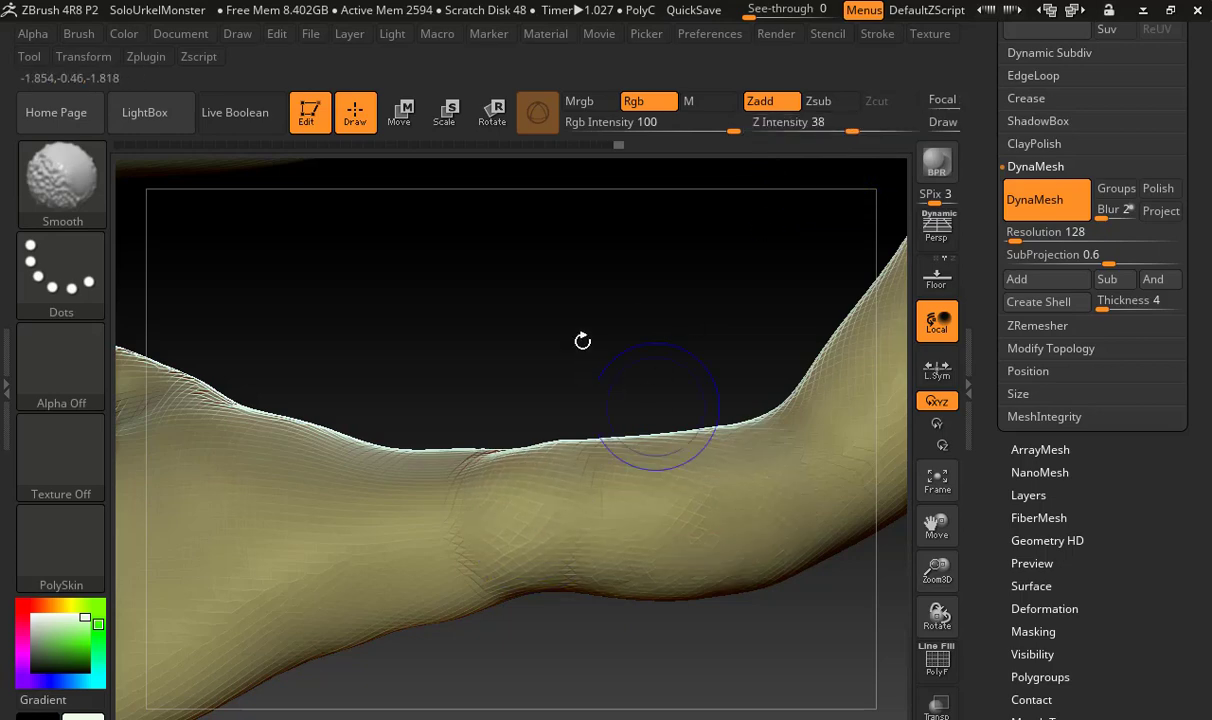
Smooth the remaining ridges on the other side of the narrow arm section and refresh the body's DynaMesh
{"action": "left_click_drag", "start_coordinate": [582, 341], "coordinate": [630, 450]}
{"action": "left_click_drag", "start_coordinate": [484, 442], "coordinate": [489, 450], "text": "shift"}
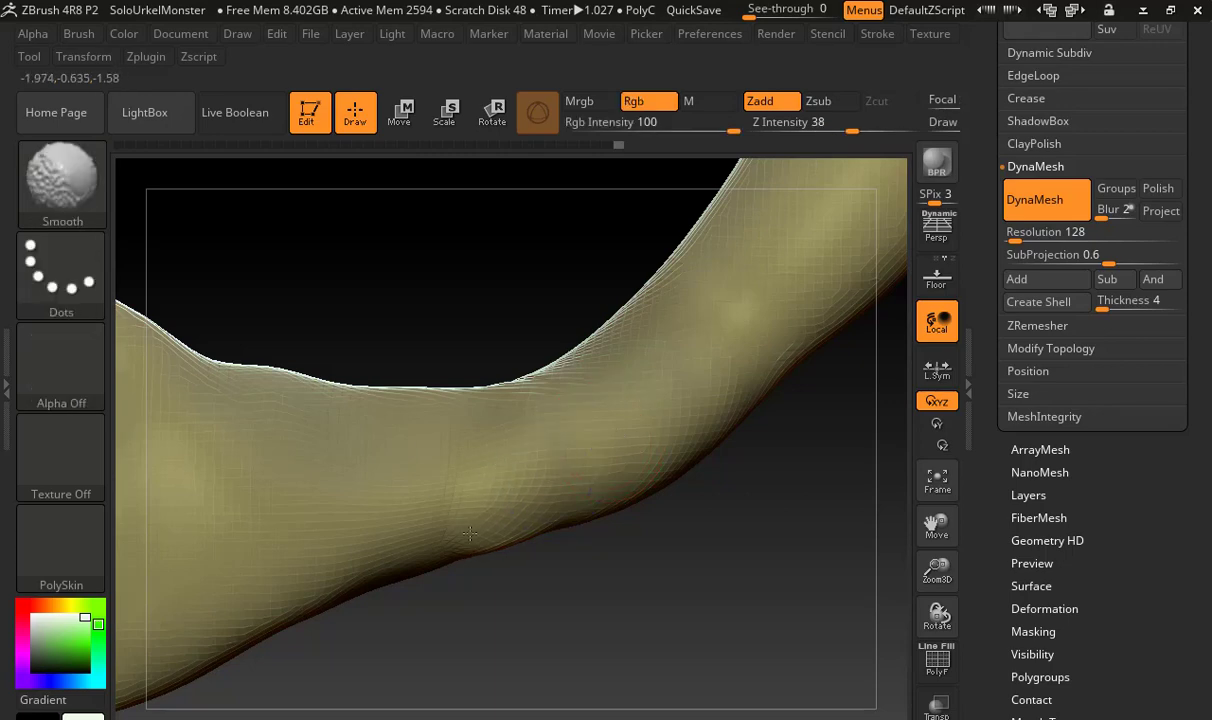
{"action": "left_click_drag", "start_coordinate": [470, 533], "coordinate": [478, 514], "text": "shift"}
{"action": "mouse_move", "coordinate": [809, 630]}
{"action": "left_mouse_down", "text": "ctrl"}
{"action": "mouse_move", "coordinate": [773, 522]}
{"action": "mouse_move", "coordinate": [726, 488]}
{"action": "left_mouse_up", "text": "ctrl"}
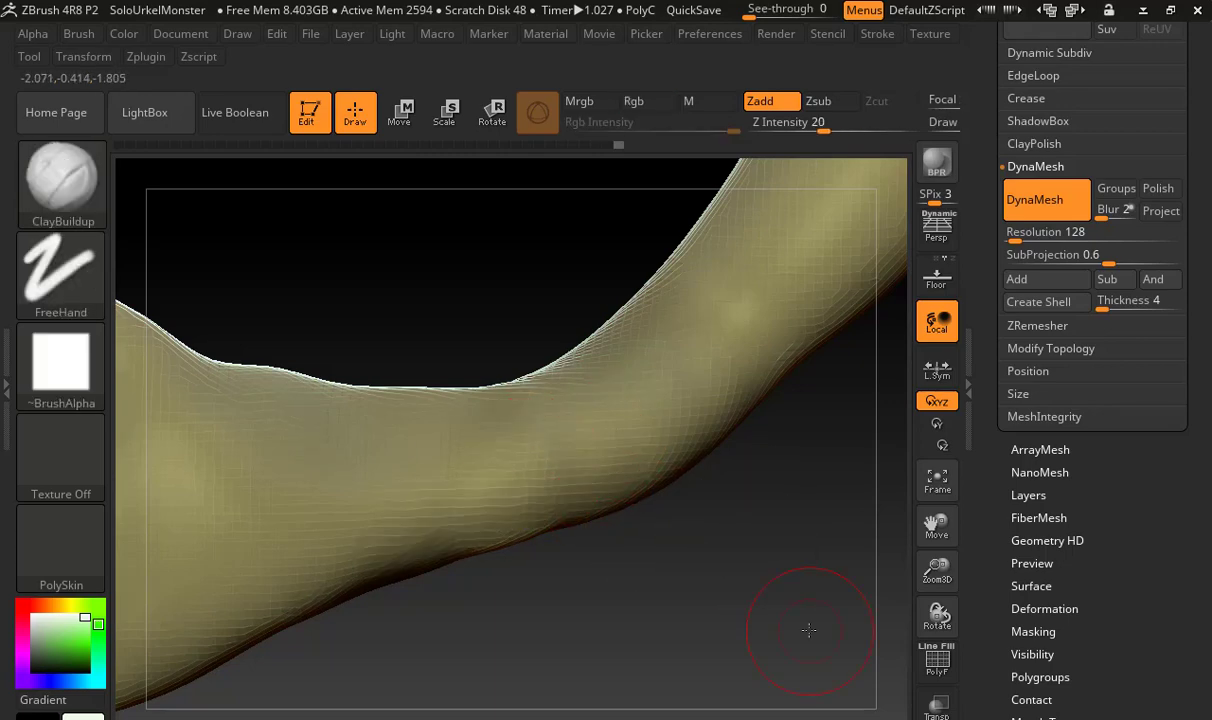
{"action": "left_click_drag", "start_coordinate": [650, 602], "coordinate": [641, 606]}
{"action": "left_click_drag", "start_coordinate": [453, 448], "coordinate": [487, 465], "text": "shift"}
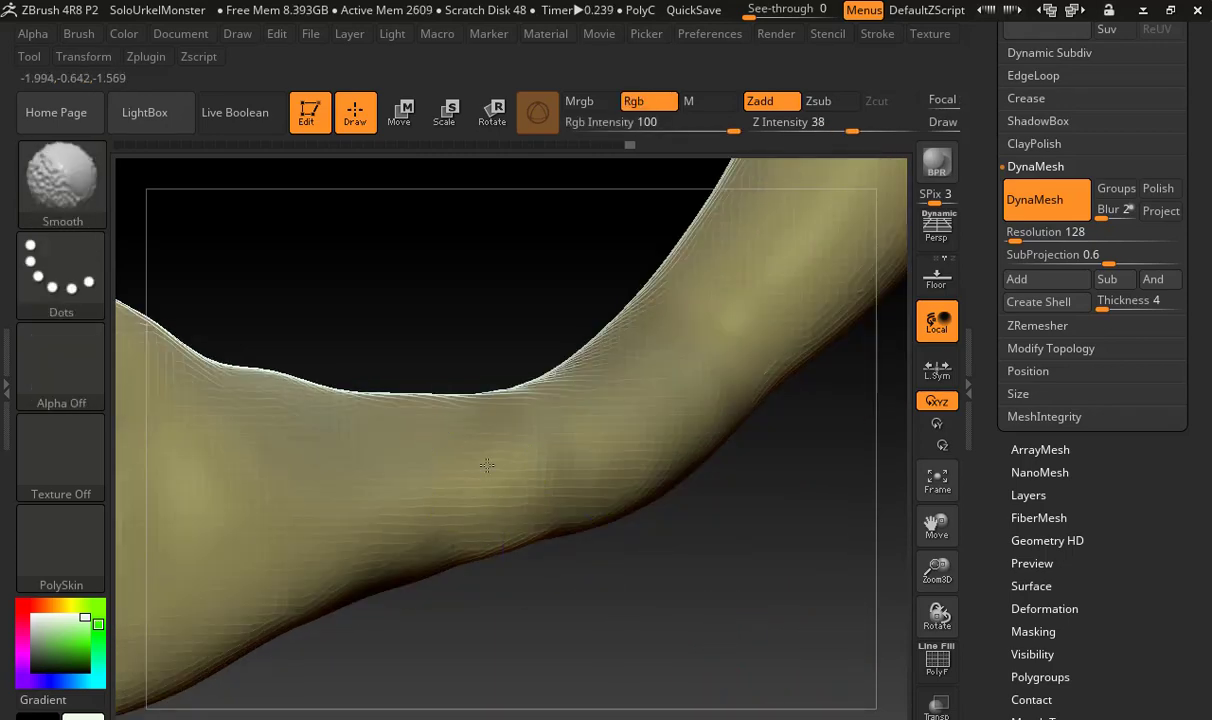
Smooth the transition from the forearm into the back of the newly attached hand
{"action": "key", "text": "f"}
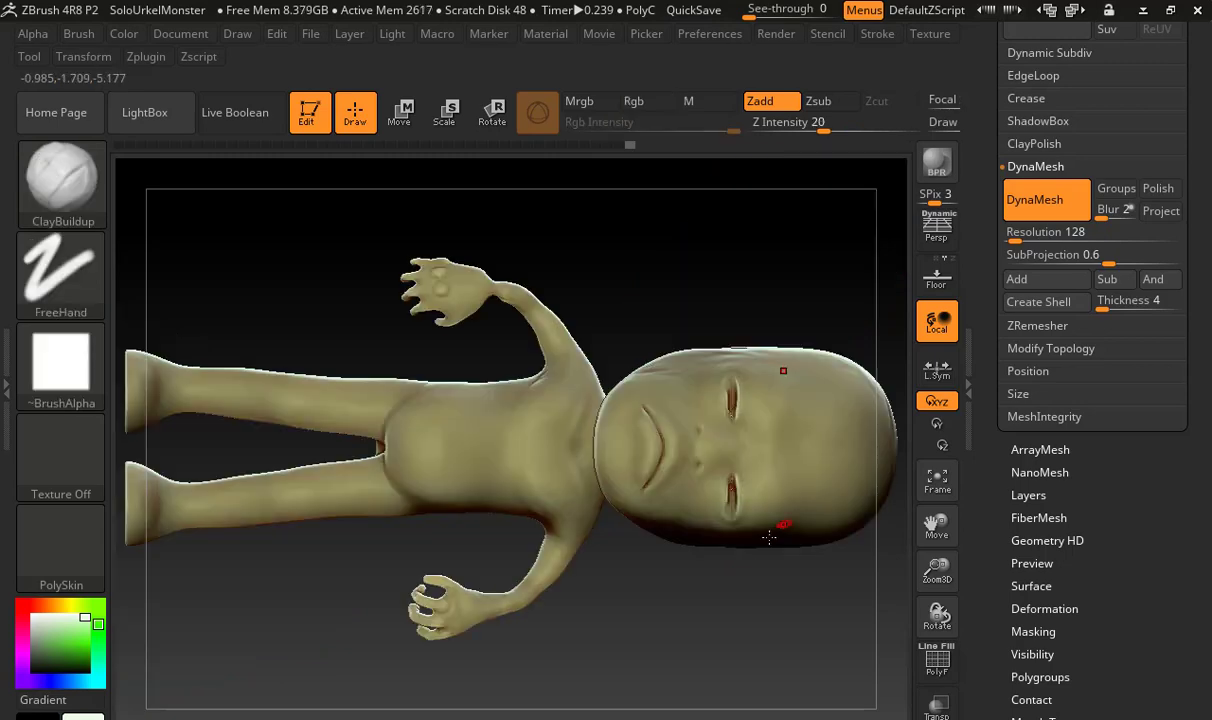
{"action": "mouse_move", "coordinate": [688, 603]}
{"action": "left_mouse_down"}
{"action": "mouse_move", "coordinate": [624, 318]}
{"action": "mouse_move", "coordinate": [621, 382]}
{"action": "left_mouse_up"}
{"action": "left_click_drag", "start_coordinate": [727, 505], "coordinate": [775, 460], "text": "shift"}
{"action": "left_click_drag", "start_coordinate": [766, 522], "coordinate": [812, 580], "text": "alt"}
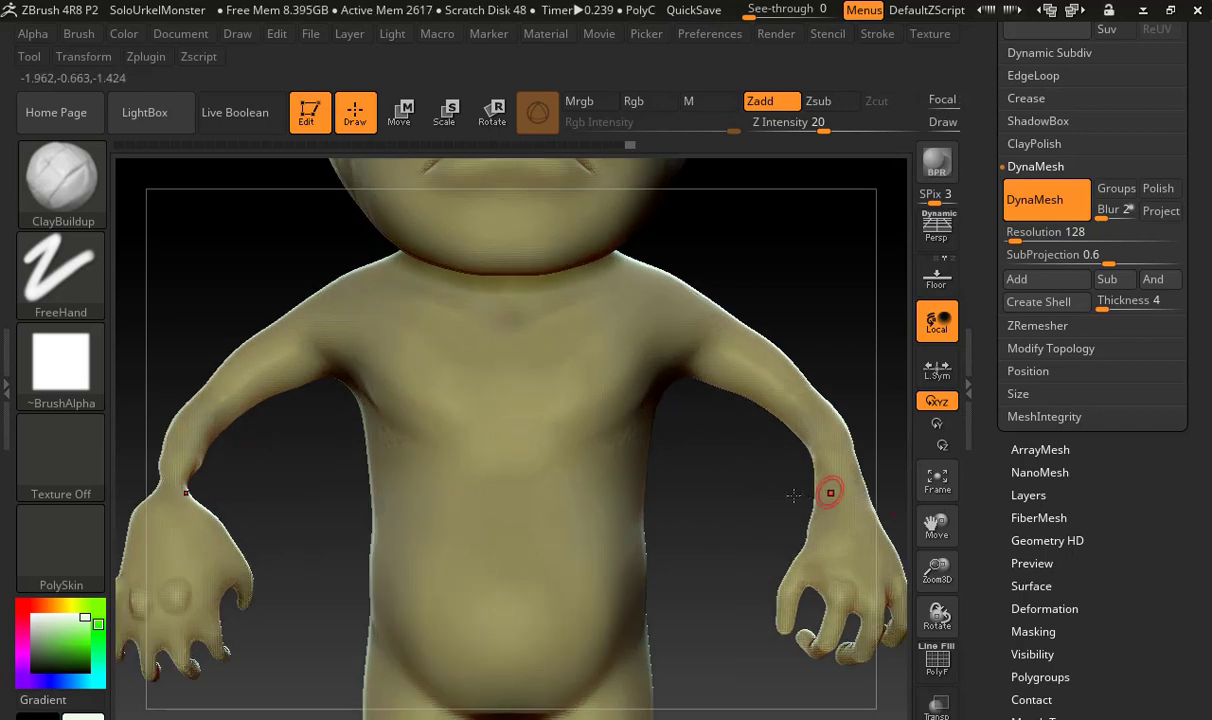
{"action": "left_click_drag", "start_coordinate": [788, 495], "coordinate": [500, 428], "text": "alt"}
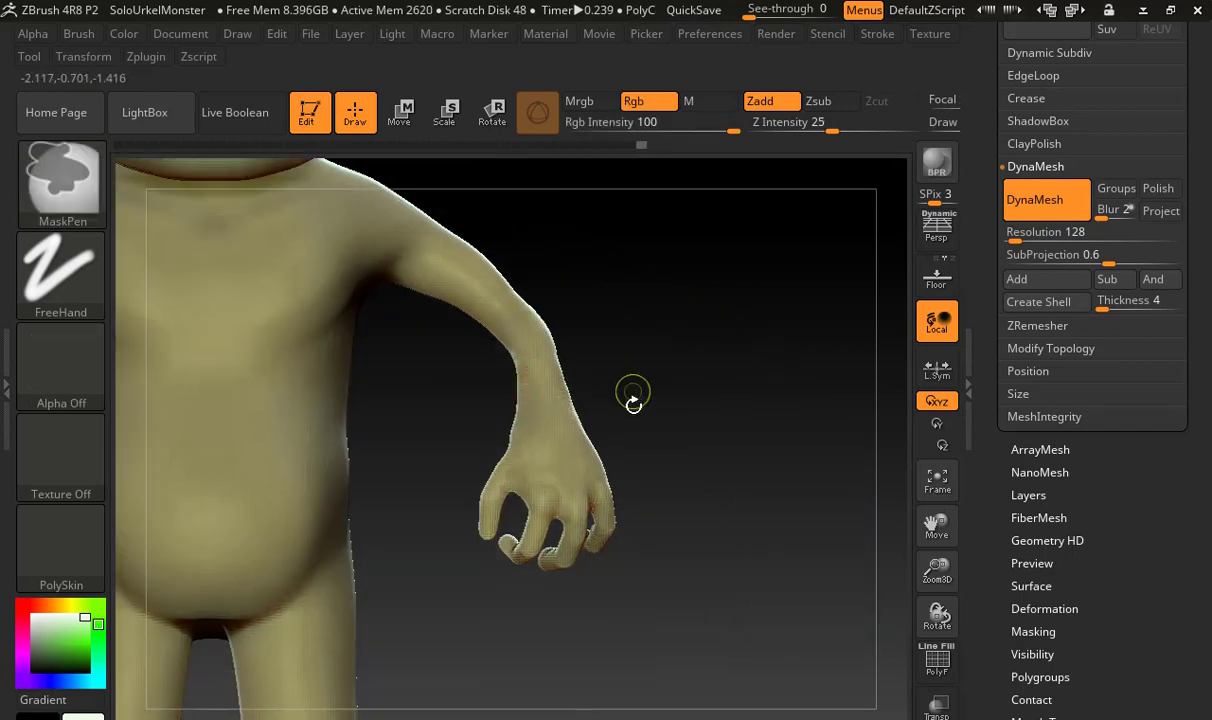
{"action": "right_click_drag", "start_coordinate": [633, 398], "coordinate": [806, 412], "text": "ctrl"}
{"action": "key", "text": "shift"}
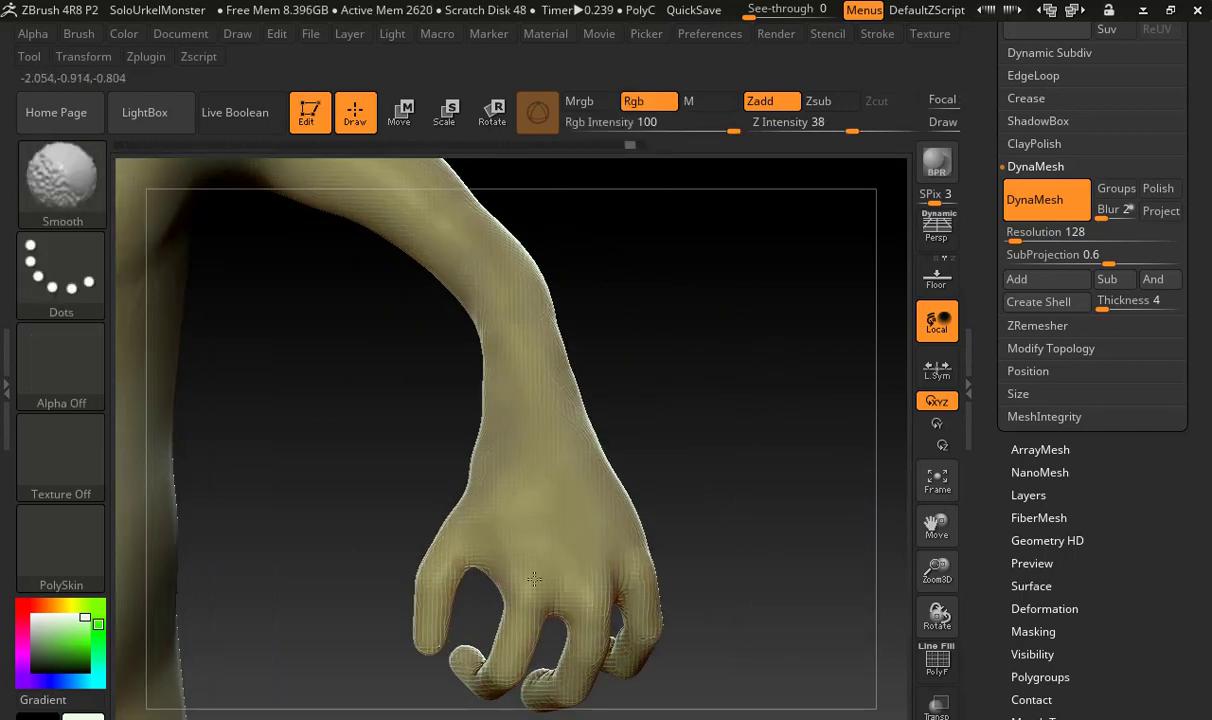
{"action": "left_click_drag", "start_coordinate": [620, 486], "coordinate": [592, 425], "text": "alt"}
Mirror the finished arm and hand onto the opposite side of the body with Mirror And Weld along the X axis
{"action": "left_click_drag", "start_coordinate": [700, 408], "coordinate": [832, 346], "text": "alt"}
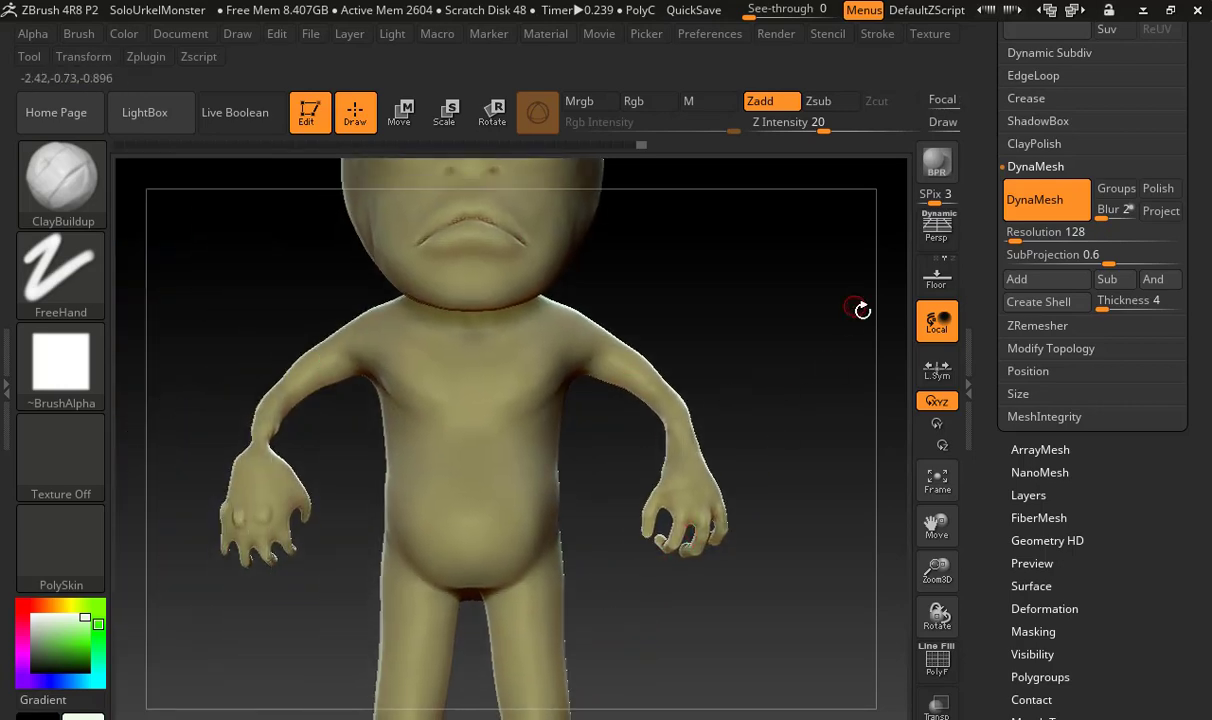
{"action": "left_click_drag", "start_coordinate": [760, 403], "coordinate": [617, 433]}
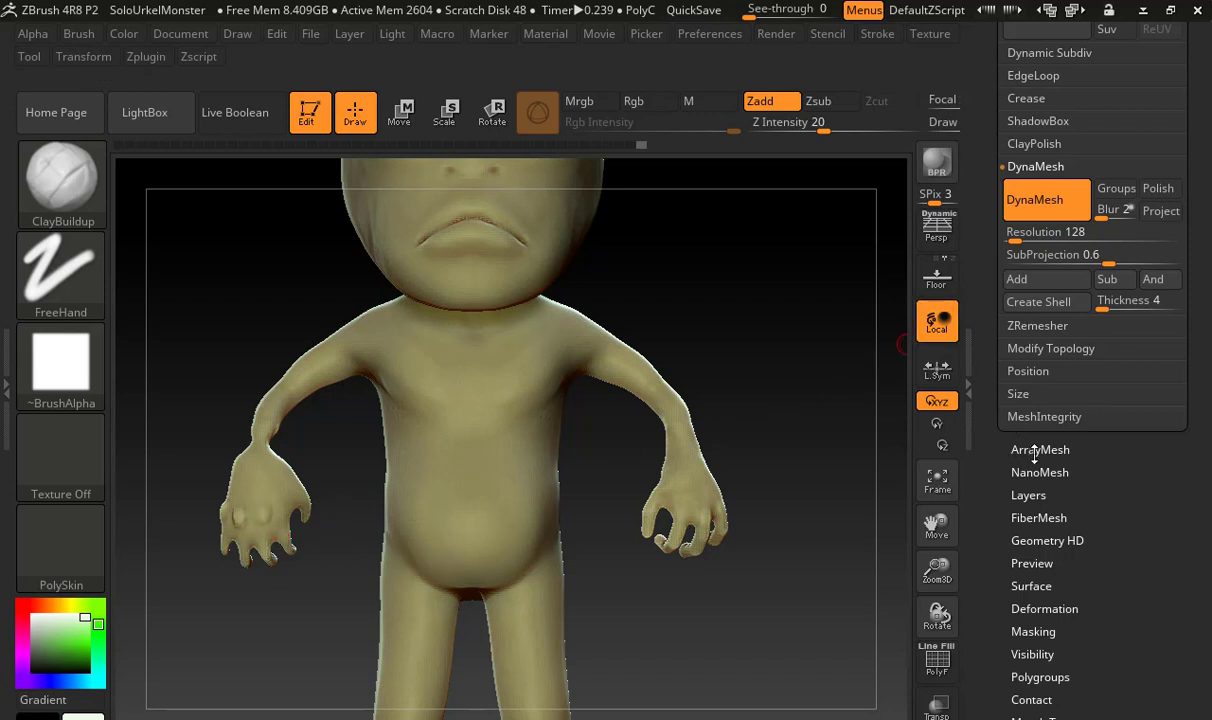
{"action": "left_click", "coordinate": [1044, 608]}
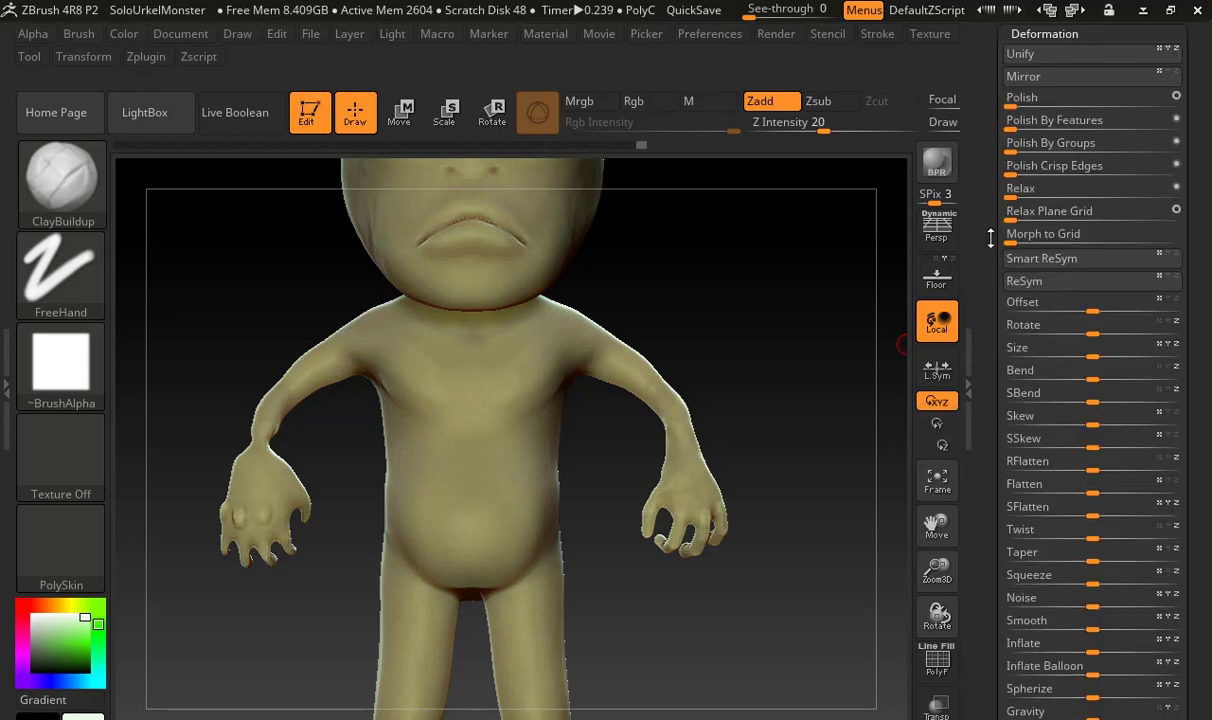
{"action": "left_click_drag", "start_coordinate": [1000, 269], "coordinate": [1002, 361]}
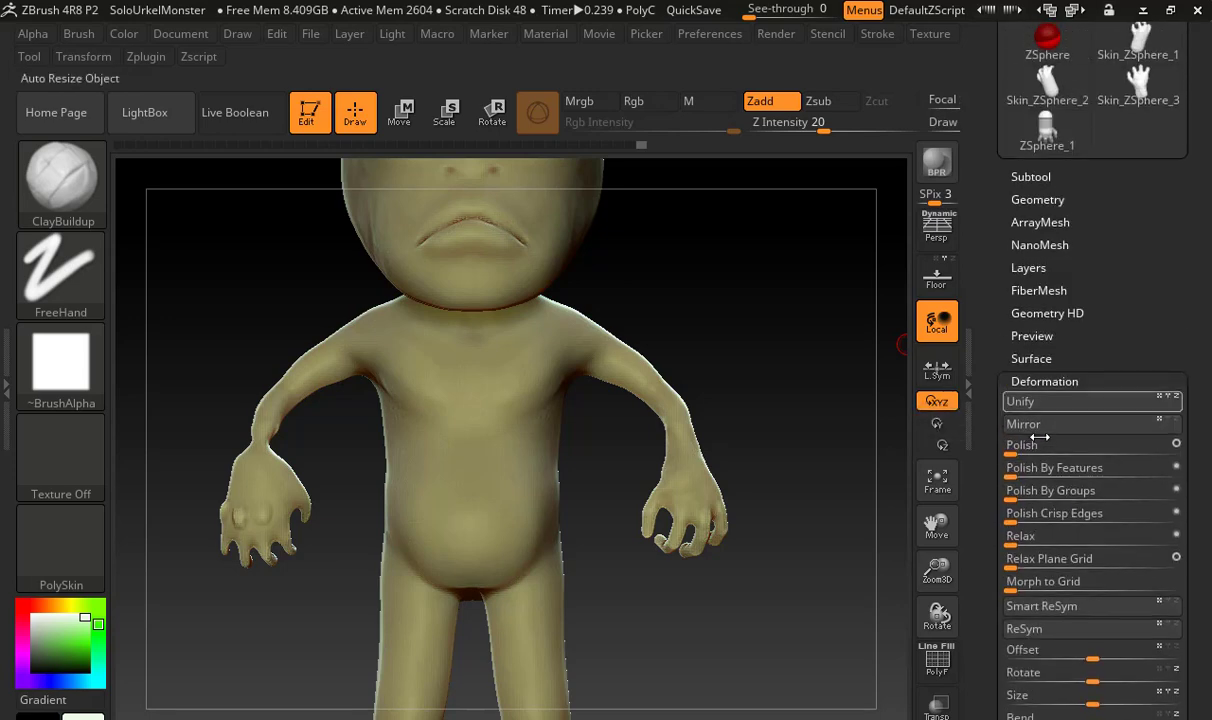
{"action": "left_click", "coordinate": [1051, 201]}
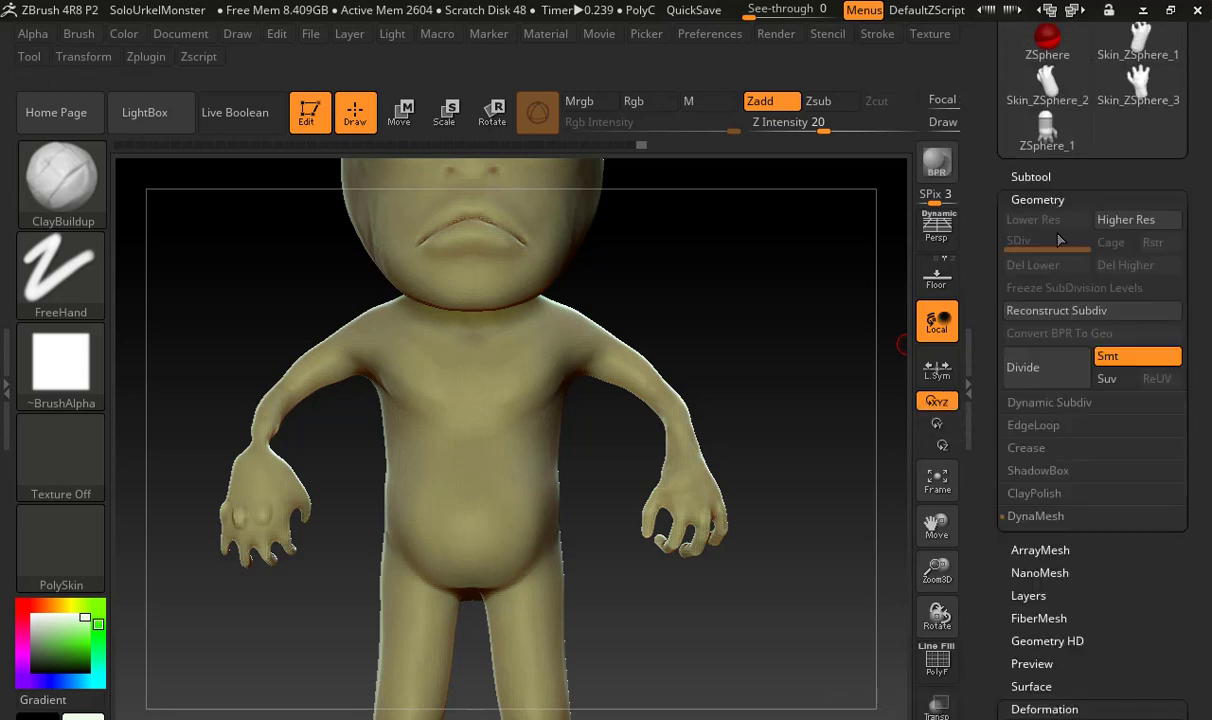
{"action": "left_click_drag", "start_coordinate": [998, 414], "coordinate": [1002, 352]}
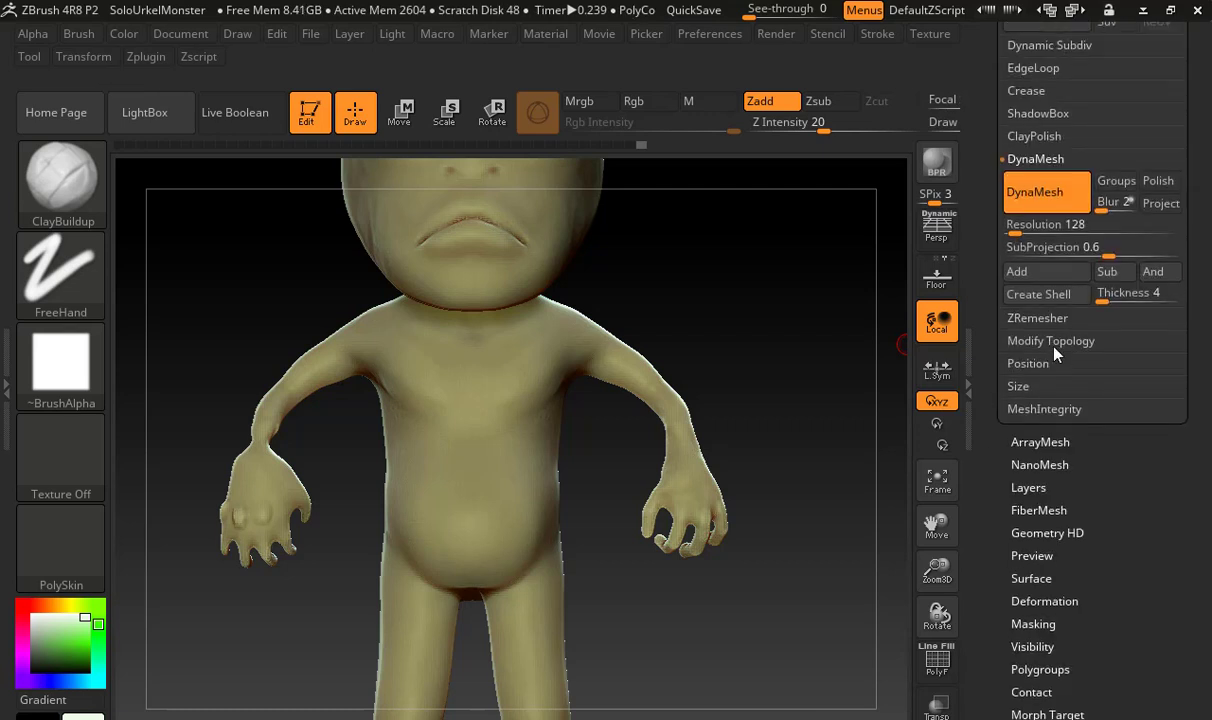
{"action": "left_click", "coordinate": [1054, 345]}
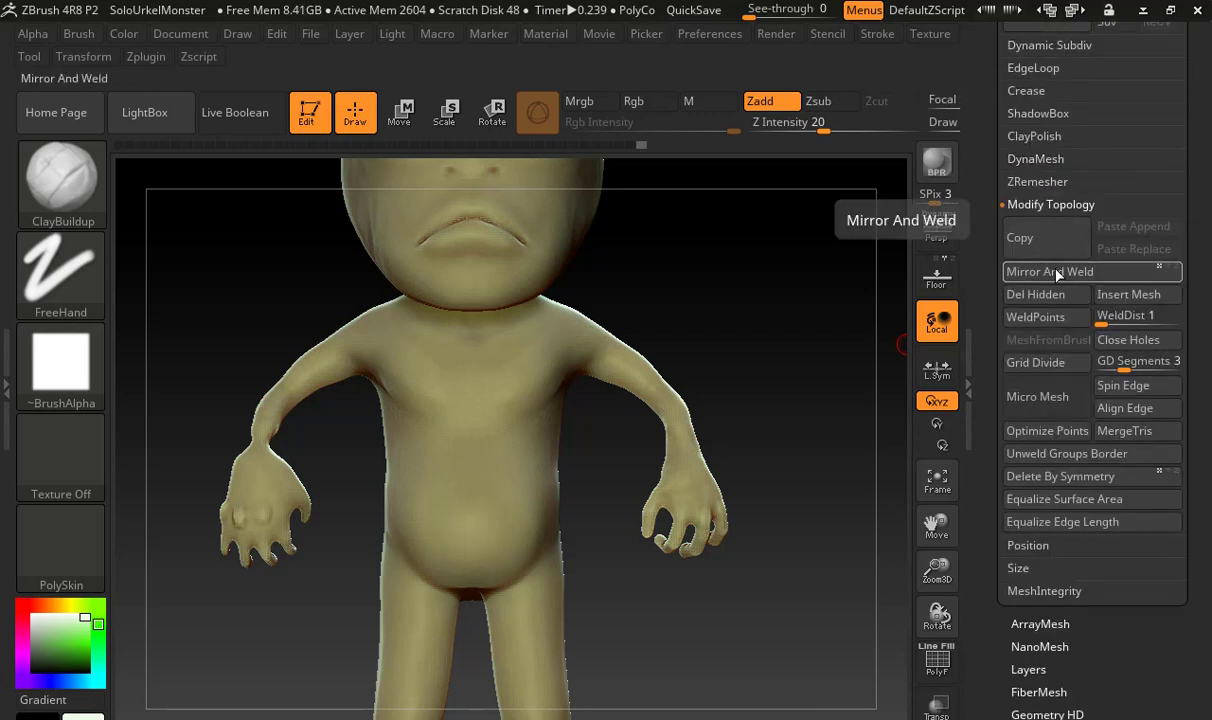
{"action": "left_click", "coordinate": [1057, 272]}
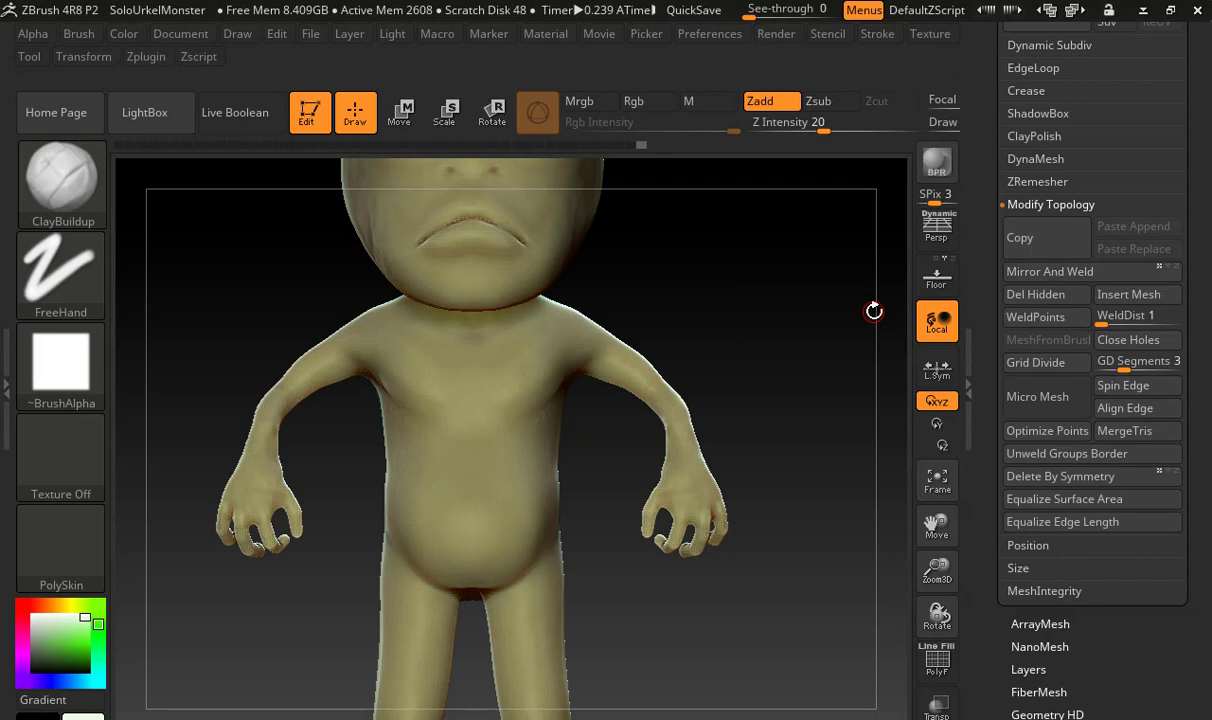
Try ClayBuildup strokes on one side of the torso, copy them across with Mirror And Weld, and undo both
{"action": "mouse_move", "coordinate": [519, 403]}
{"action": "left_mouse_down"}
{"action": "mouse_move", "coordinate": [505, 440]}
{"action": "mouse_move", "coordinate": [552, 500]}
{"action": "left_mouse_up"}
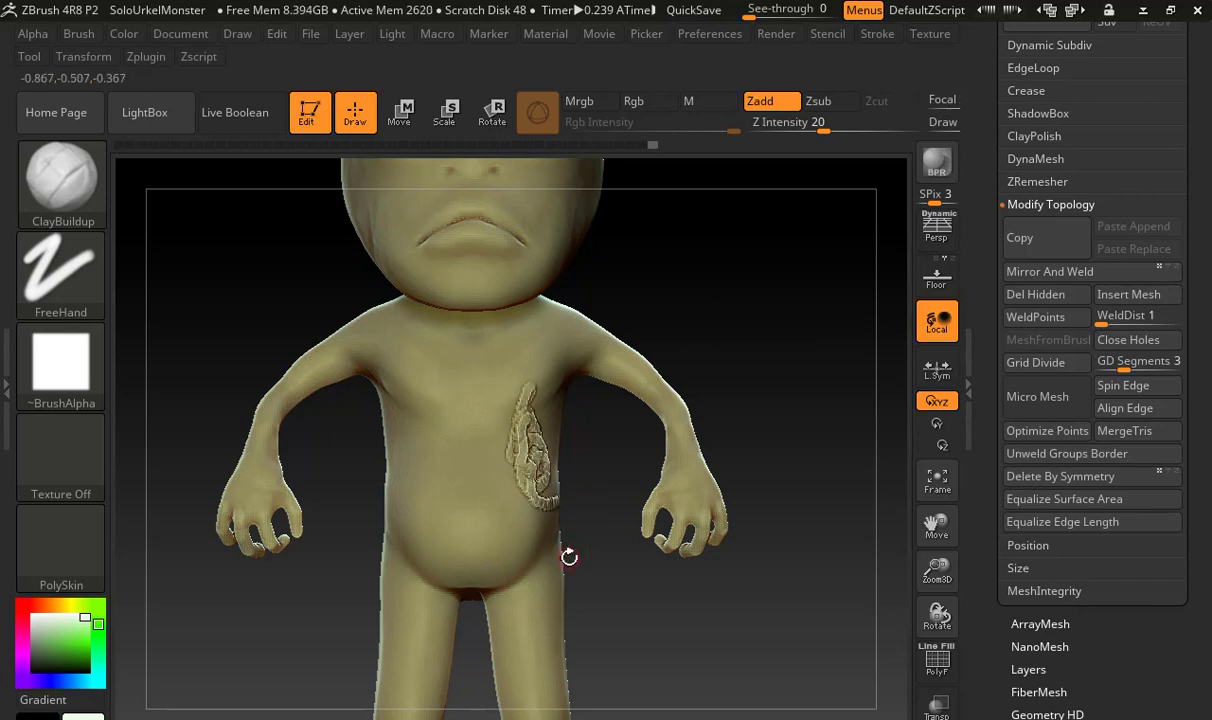
{"action": "left_click", "coordinate": [1020, 270]}
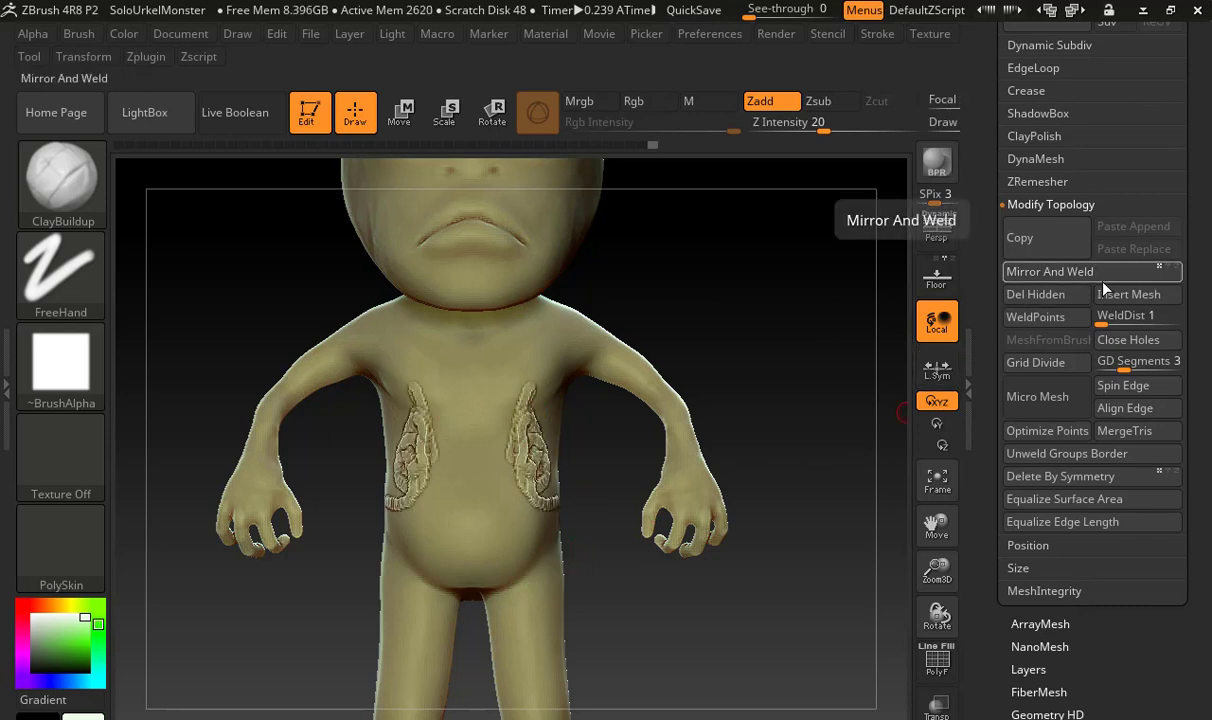
{"action": "key", "text": "ctrl+z"}
{"action": "key", "text": "ctrl+z"}
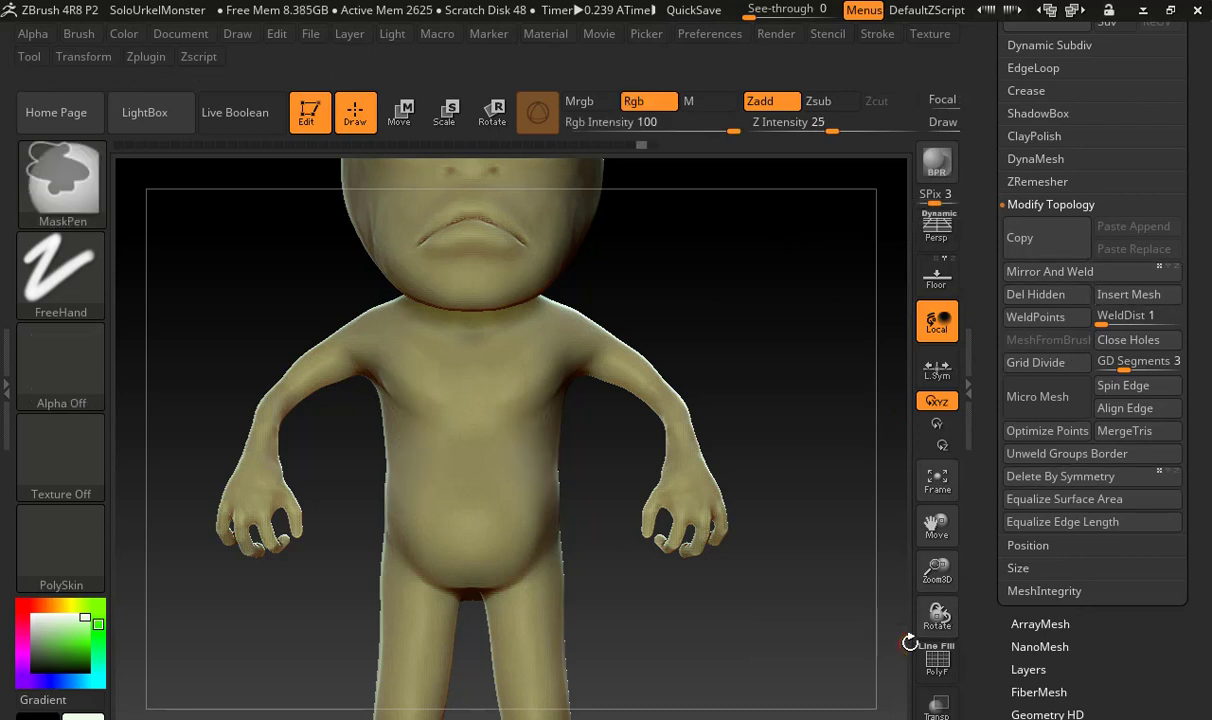
Choose the DamStandard brush for detailing the nose area of the face
{"action": "left_click_drag", "start_coordinate": [812, 442], "coordinate": [695, 466], "text": "alt"}
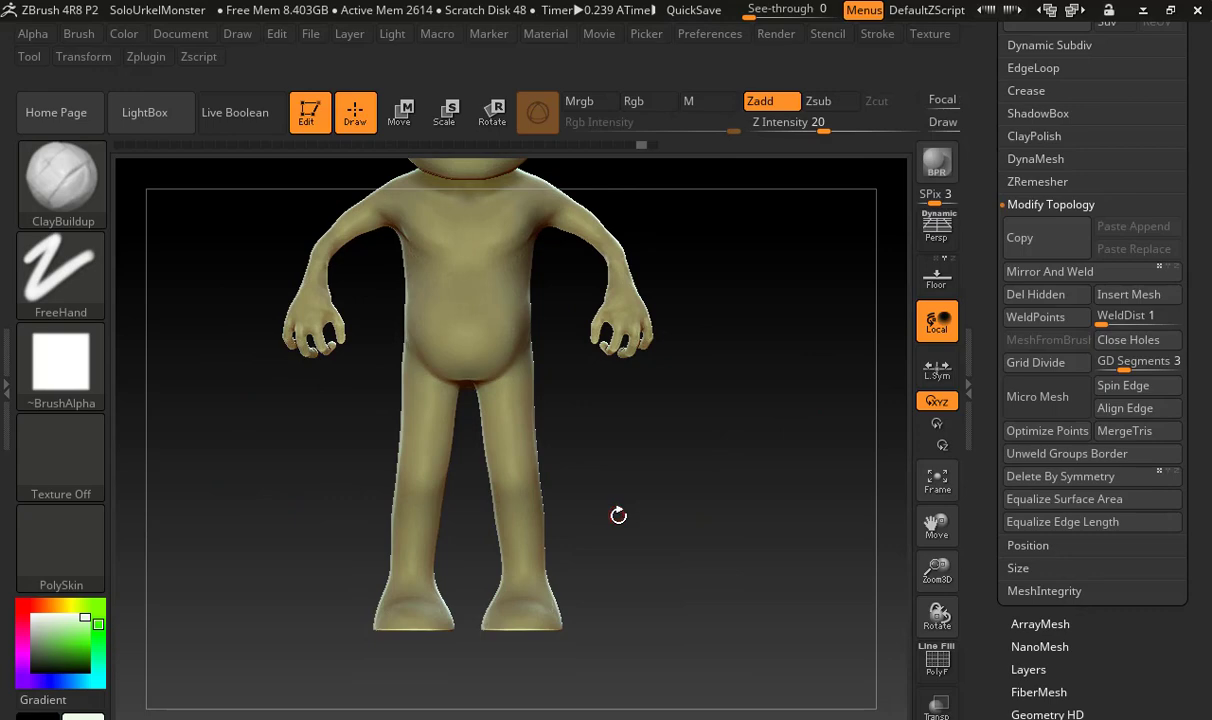
{"action": "key", "text": "b"}
{"action": "key", "text": "d"}
{"action": "key", "text": "s"}
{"action": "mouse_move", "coordinate": [628, 508]}
{"action": "left_mouse_down"}
{"action": "mouse_move", "coordinate": [676, 500]}
{"action": "mouse_move", "coordinate": [690, 460]}
{"action": "mouse_move", "coordinate": [683, 433]}
{"action": "mouse_move", "coordinate": [771, 652]}
{"action": "left_mouse_up"}
{"action": "left_click_drag", "start_coordinate": [680, 380], "coordinate": [990, 368], "text": "alt"}
{"action": "left_click_drag", "start_coordinate": [722, 224], "coordinate": [940, 498], "text": "alt"}
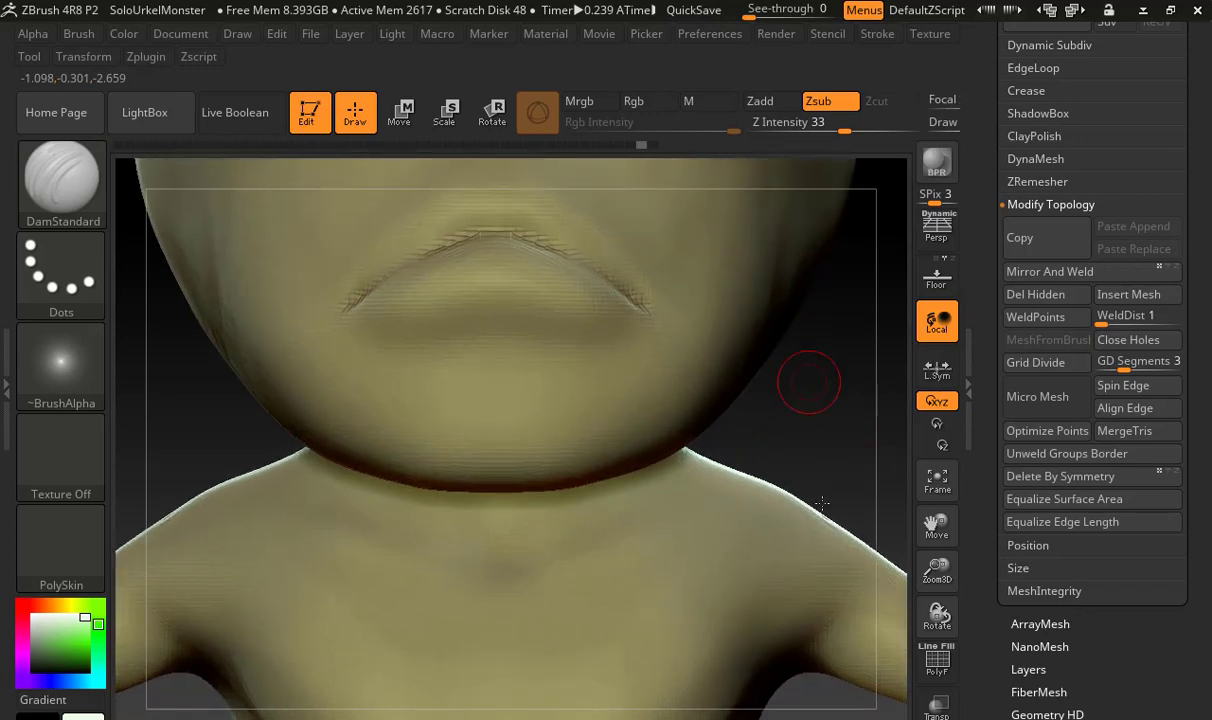
{"action": "left_click_drag", "start_coordinate": [820, 505], "coordinate": [870, 714], "text": "alt"}
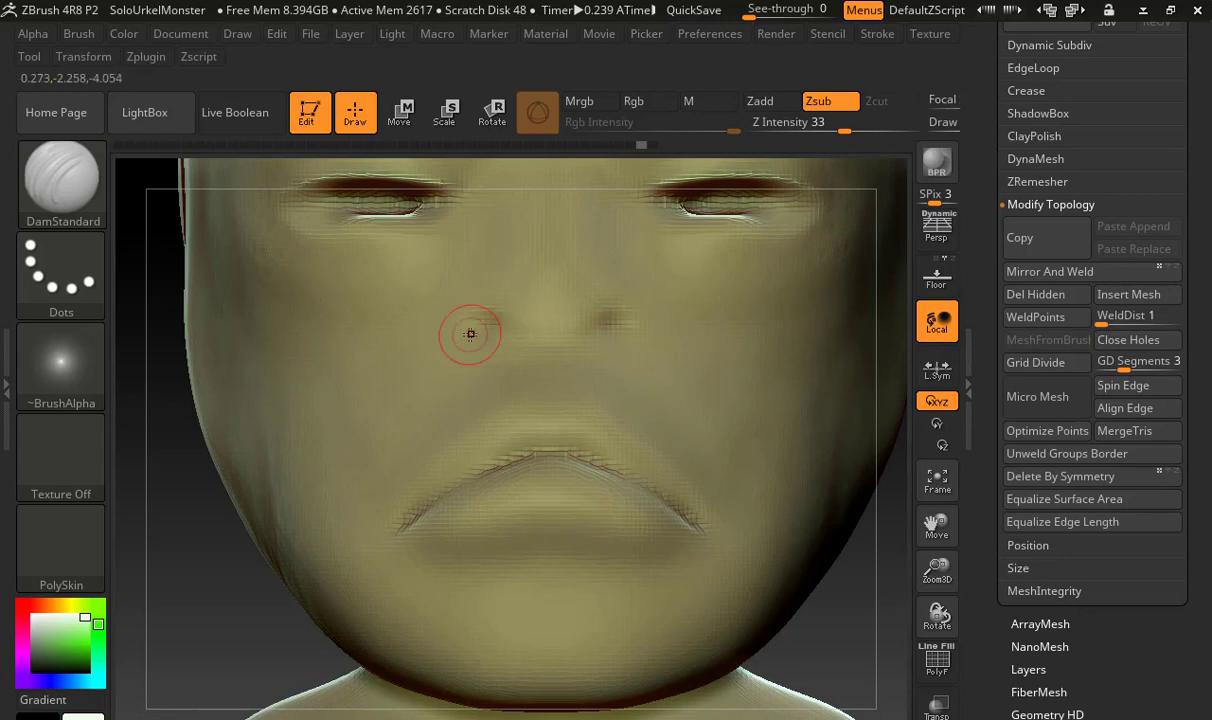
{"action": "key", "text": "b"}
{"action": "key", "text": "d"}
{"action": "key", "text": "s"}
Carve out both nostrils at the base of the nose with a small ClayBuildup brush
{"action": "key", "text": "b"}
{"action": "key", "text": "c"}
{"action": "key", "text": "b"}
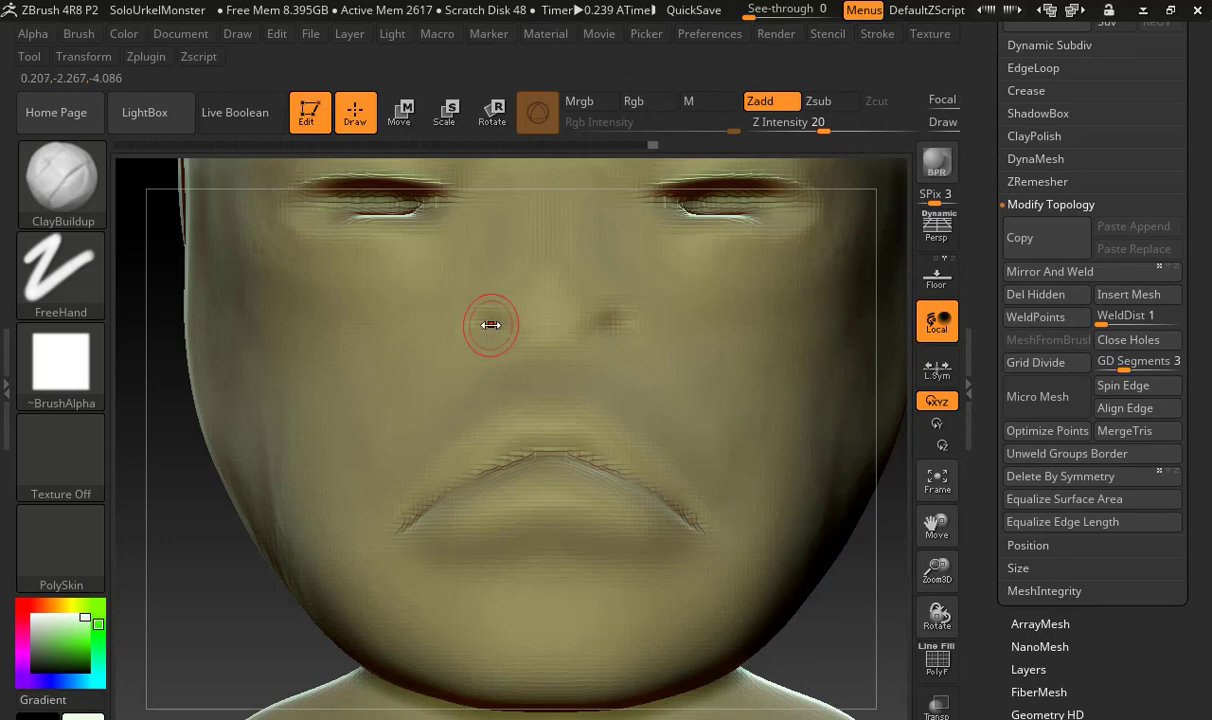
{"action": "key", "text": "s"}
{"action": "left_click_drag", "start_coordinate": [472, 319], "coordinate": [490, 322], "text": "alt"}
{"action": "left_click_drag", "start_coordinate": [606, 318], "coordinate": [614, 315], "text": "alt"}
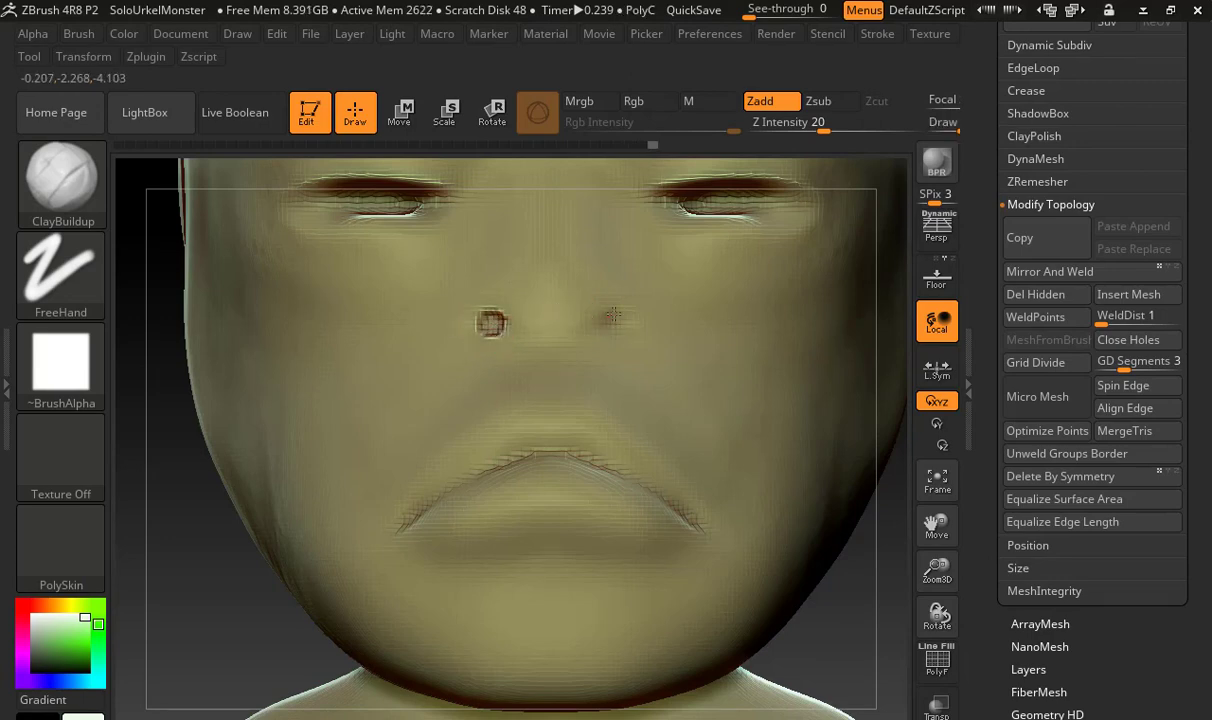
Reshape the edges of both nostrils with the Move brush
{"action": "key", "text": "b"}
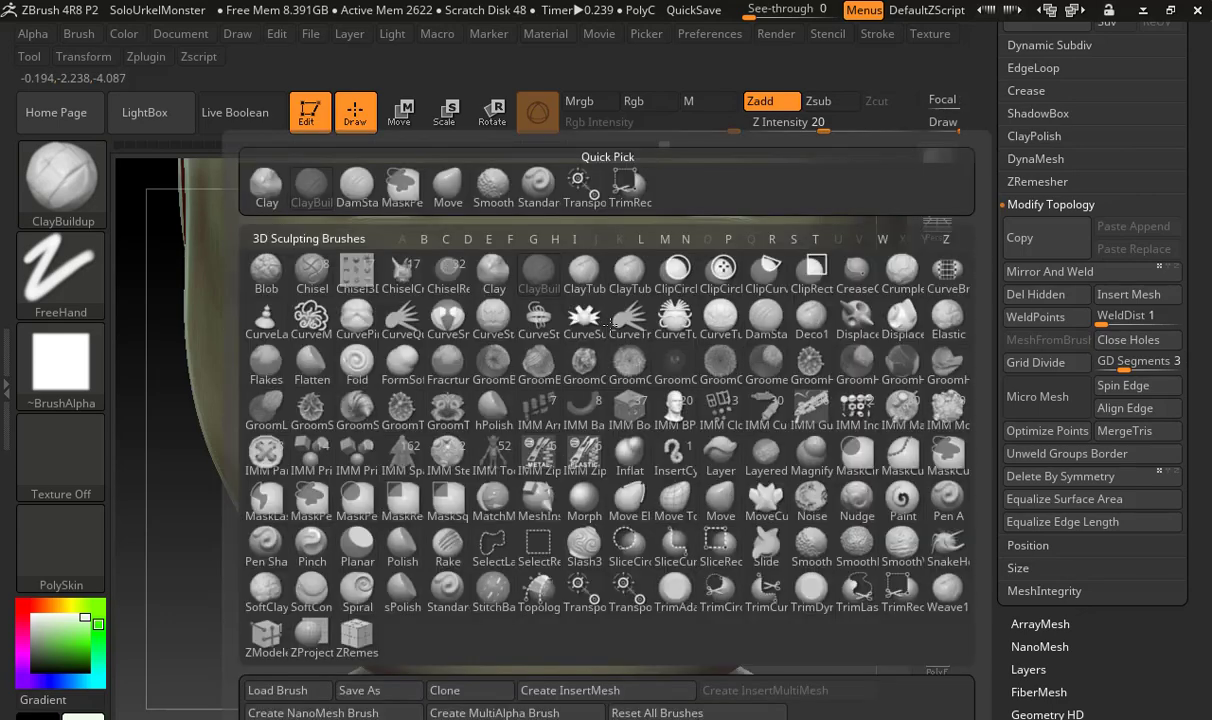
{"action": "key", "text": "m"}
{"action": "key", "text": "v"}
{"action": "left_click_drag", "start_coordinate": [610, 304], "coordinate": [608, 308]}
{"action": "left_click_drag", "start_coordinate": [611, 302], "coordinate": [604, 310]}
{"action": "left_click_drag", "start_coordinate": [601, 308], "coordinate": [594, 315]}
{"action": "left_click_drag", "start_coordinate": [496, 314], "coordinate": [490, 300]}
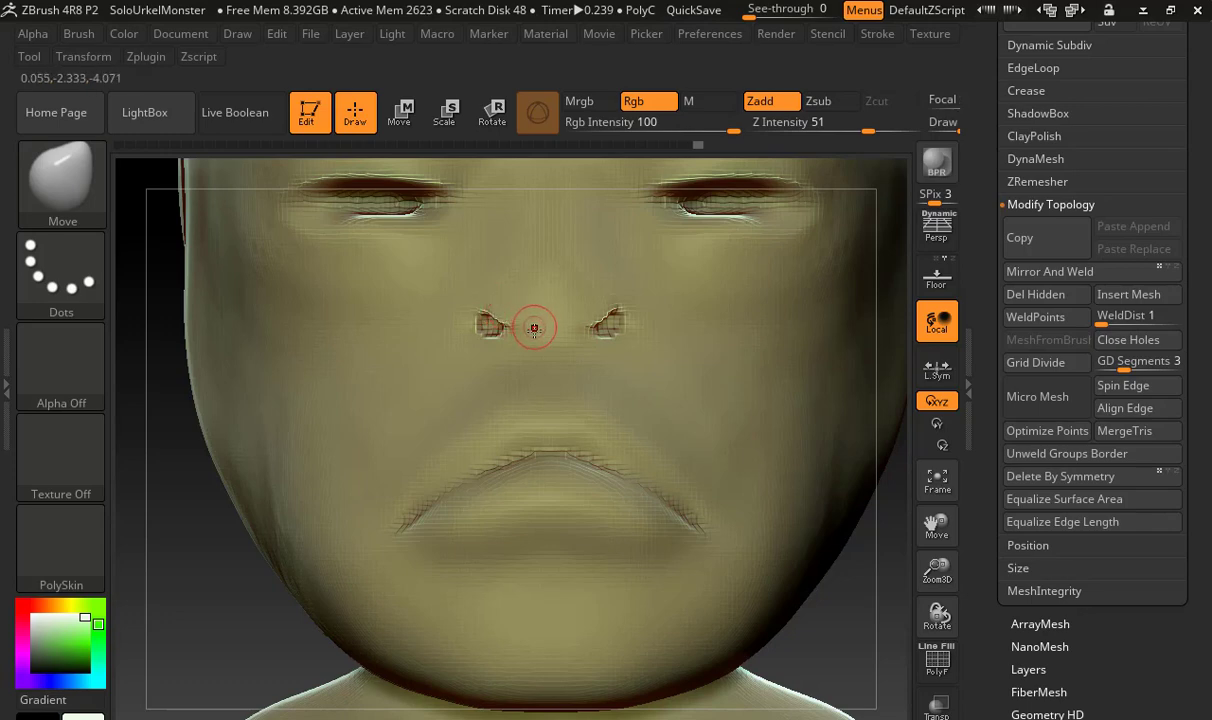
Cut a crease along the underside of the nose between the two nostrils with the DamStandard brush
{"action": "key", "text": "b"}
{"action": "key", "text": "d"}
{"action": "key", "text": "s"}
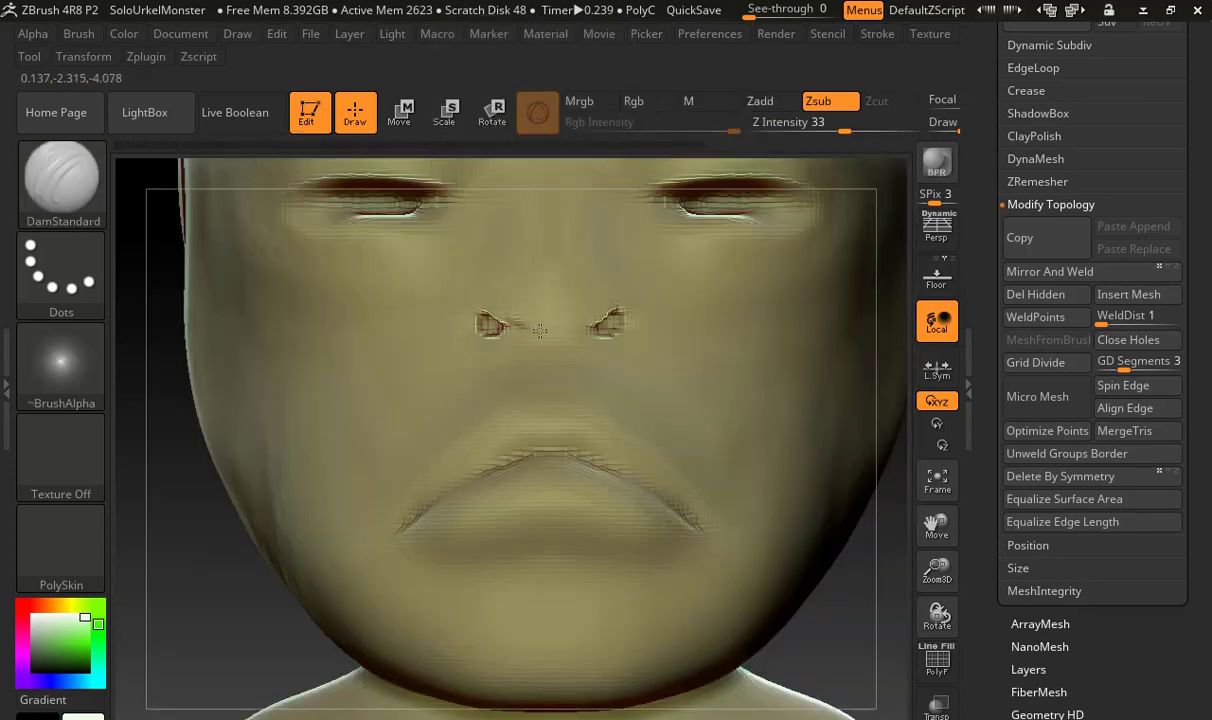
{"action": "left_click_drag", "start_coordinate": [540, 330], "coordinate": [539, 332]}
{"action": "key", "text": "ctrl+z"}
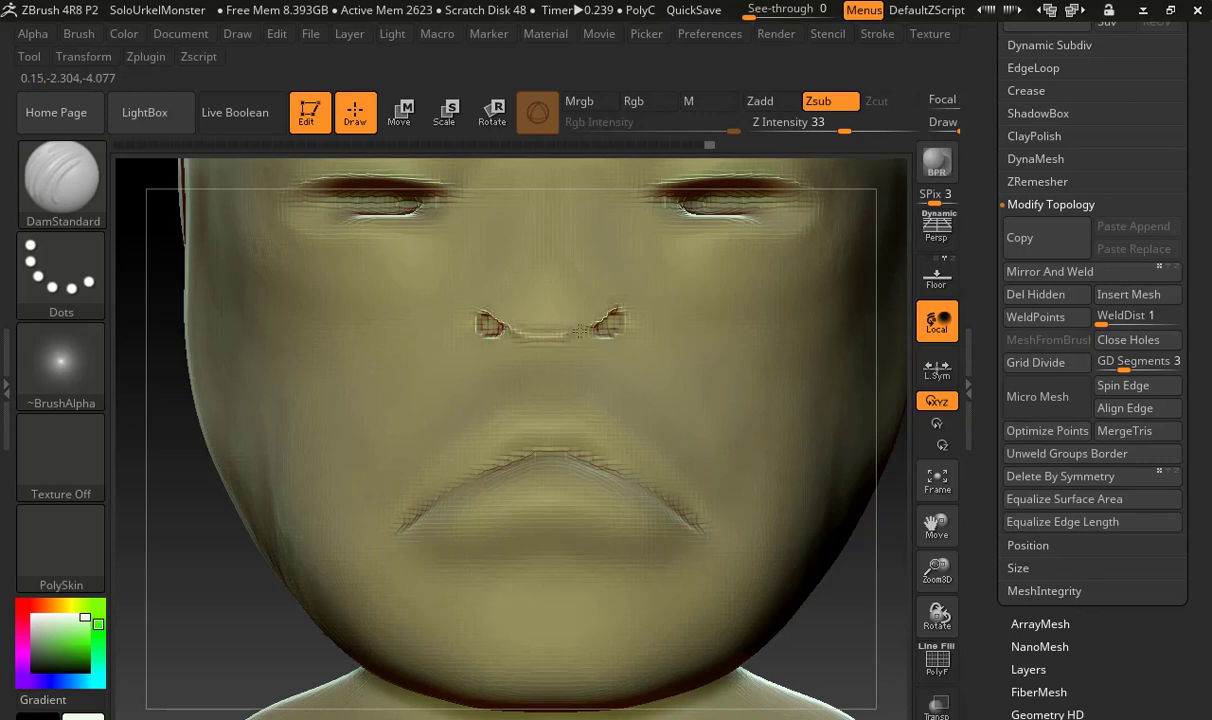
{"action": "left_click_drag", "start_coordinate": [600, 316], "coordinate": [601, 321]}
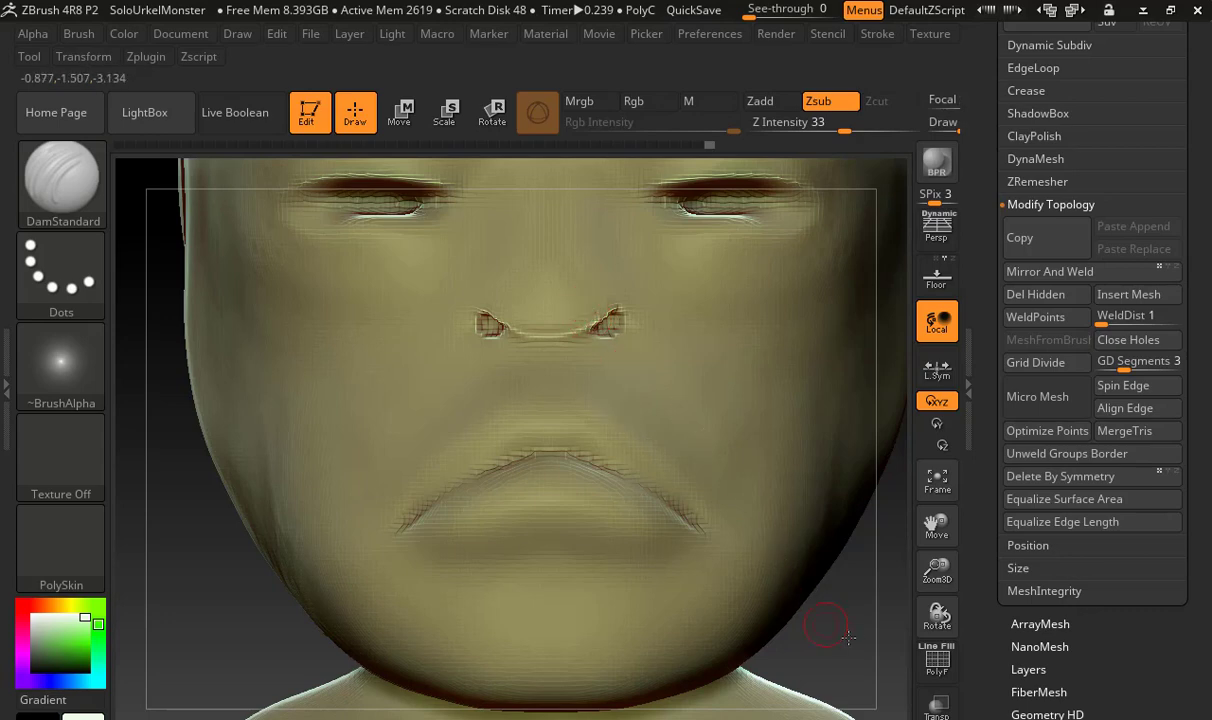
{"action": "mouse_move", "coordinate": [848, 637]}
{"action": "left_mouse_down"}
{"action": "mouse_move", "coordinate": [790, 600]}
{"action": "mouse_move", "coordinate": [812, 535]}
{"action": "left_mouse_up"}
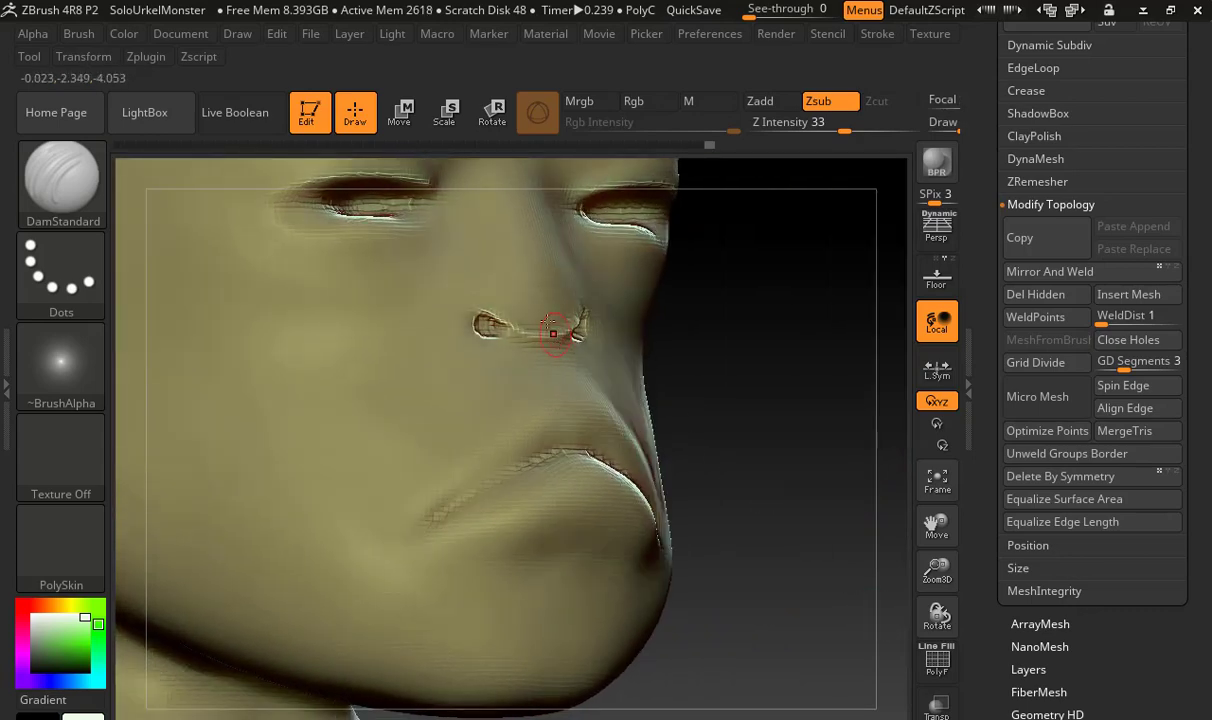
Smooth the crease under the nose and soften the edges of both nostrils
{"action": "key", "text": "shift"}
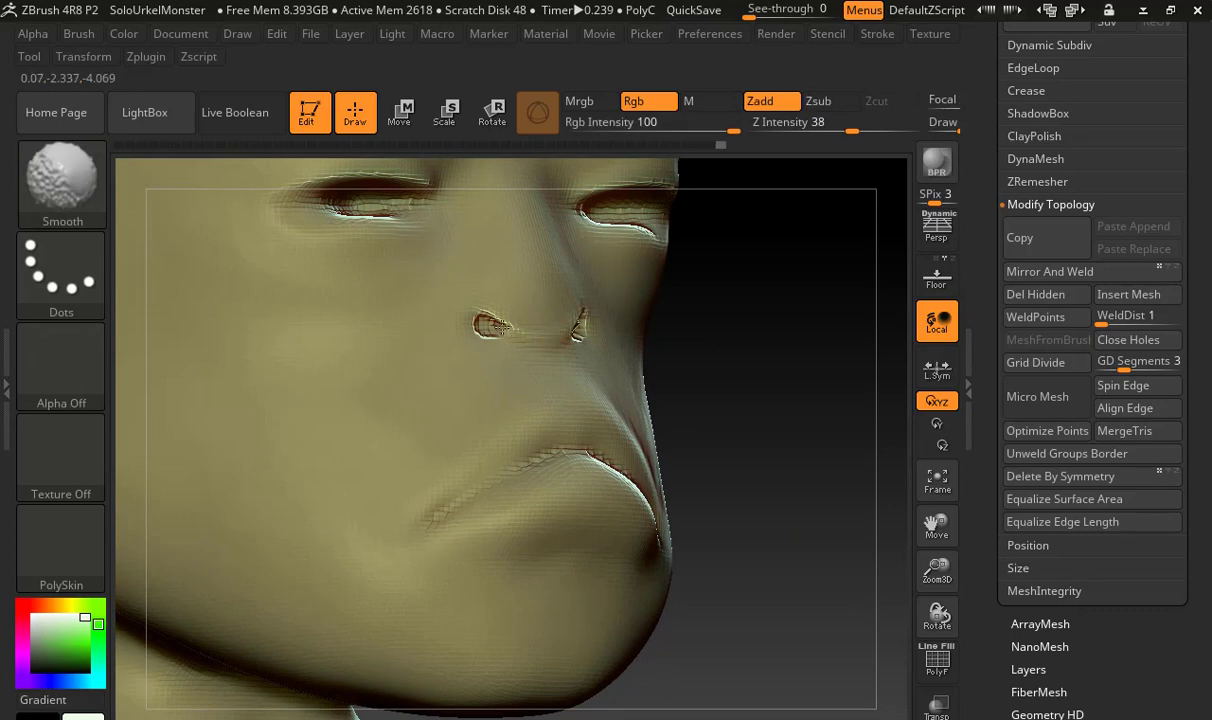
{"action": "left_click_drag", "start_coordinate": [502, 327], "coordinate": [510, 331], "text": "shift"}
{"action": "left_click_drag", "start_coordinate": [774, 425], "coordinate": [704, 418]}
{"action": "mouse_move", "coordinate": [608, 304]}
{"action": "left_mouse_down", "text": "shift"}
{"action": "mouse_move", "coordinate": [619, 309]}
{"action": "mouse_move", "coordinate": [610, 314]}
{"action": "left_mouse_up", "text": "shift"}
{"action": "left_click_drag", "start_coordinate": [500, 317], "coordinate": [476, 321], "text": "shift"}
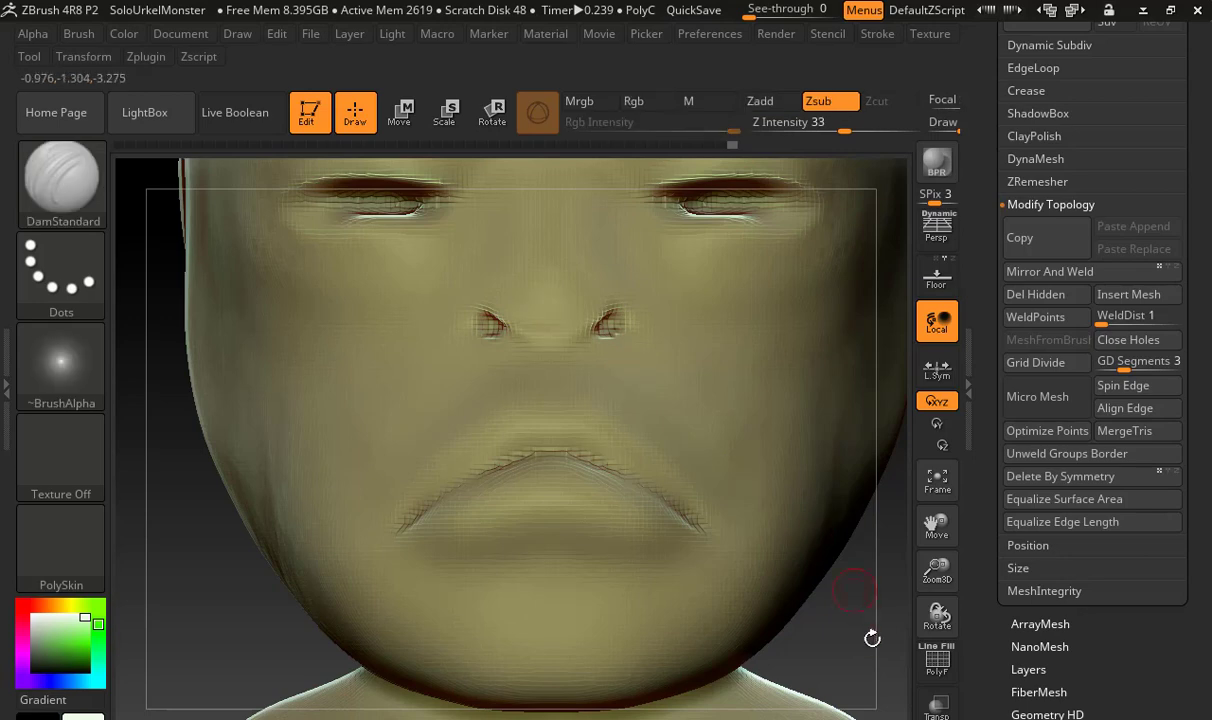
Choose the ClayBuildup brush and enlarge it for sculpting the backs of the monster's legs
{"action": "left_click_drag", "start_coordinate": [868, 638], "coordinate": [730, 600], "text": "alt"}
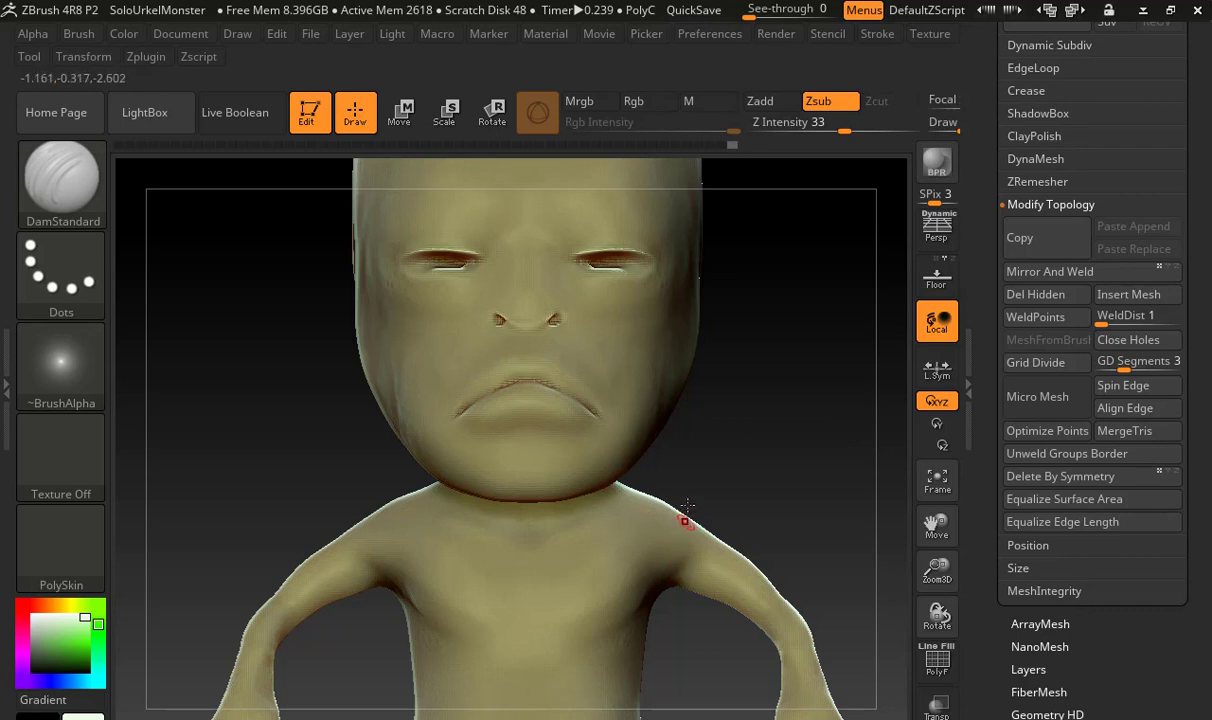
{"action": "left_click_drag", "start_coordinate": [692, 449], "coordinate": [855, 480], "text": "alt"}
{"action": "left_click_drag", "start_coordinate": [800, 575], "coordinate": [620, 475]}
{"action": "left_click_drag", "start_coordinate": [785, 474], "coordinate": [673, 299]}
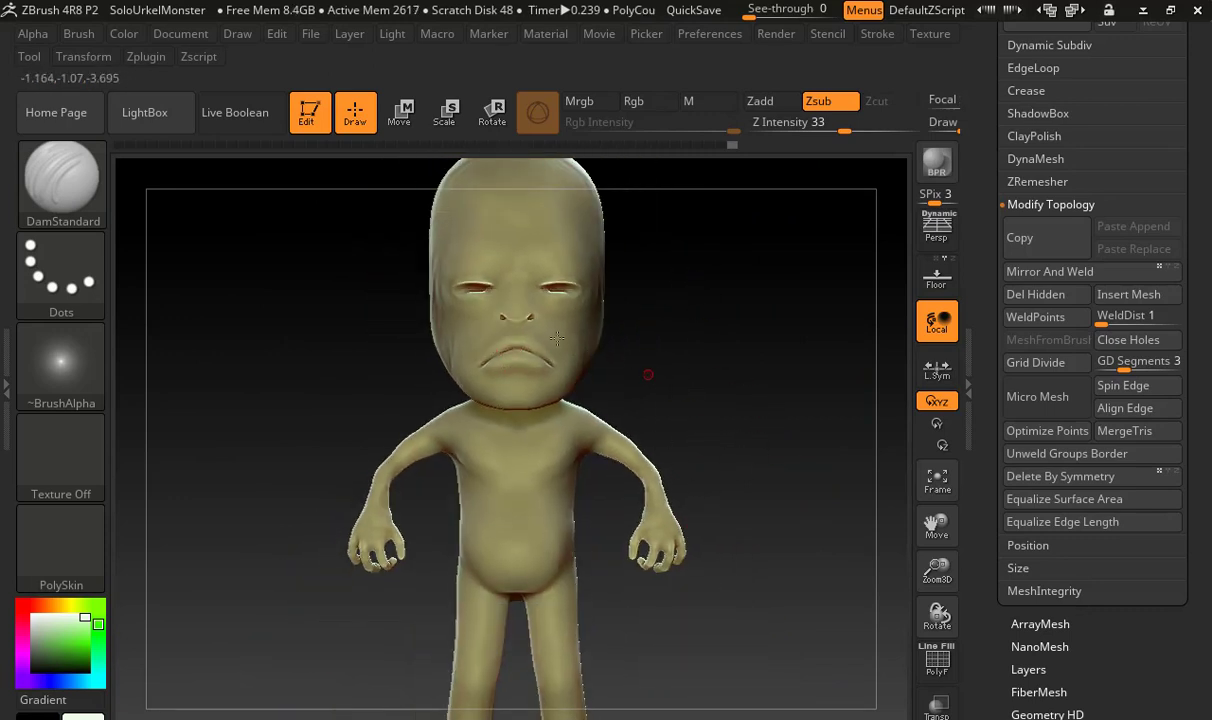
{"action": "left_click_drag", "start_coordinate": [681, 406], "coordinate": [560, 442]}
{"action": "left_click_drag", "start_coordinate": [736, 465], "coordinate": [763, 222], "text": "alt"}
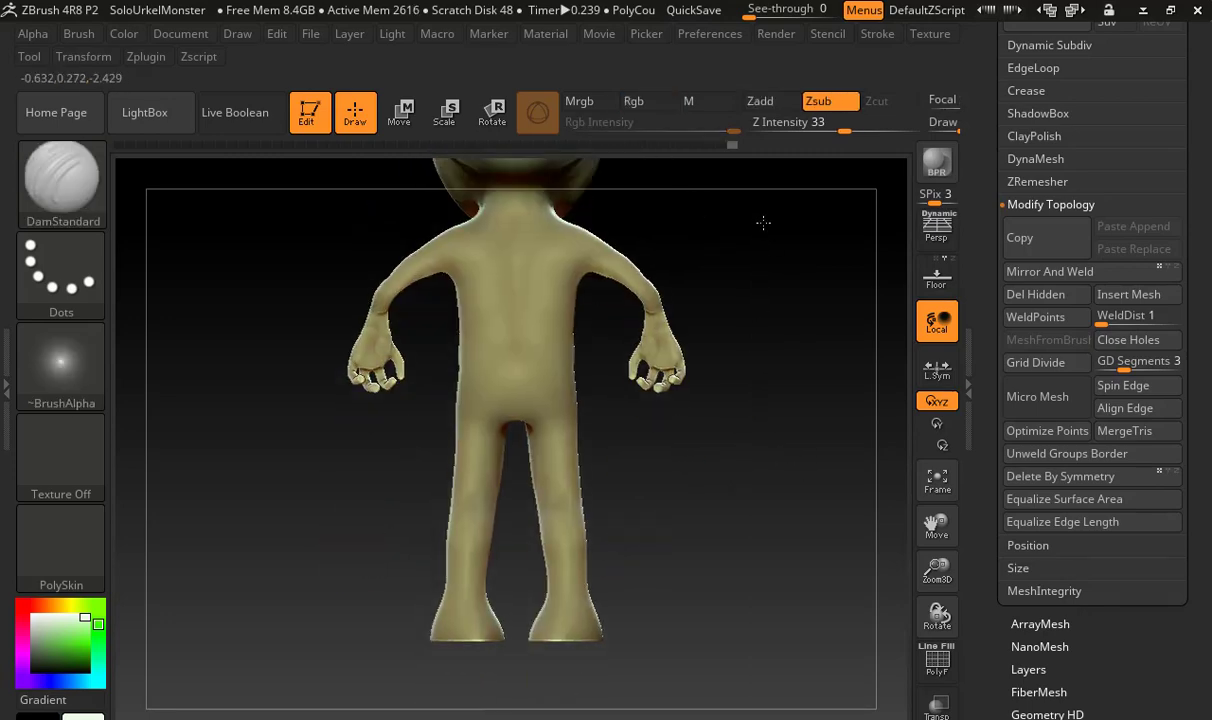
{"action": "left_click_drag", "start_coordinate": [670, 423], "coordinate": [686, 380]}
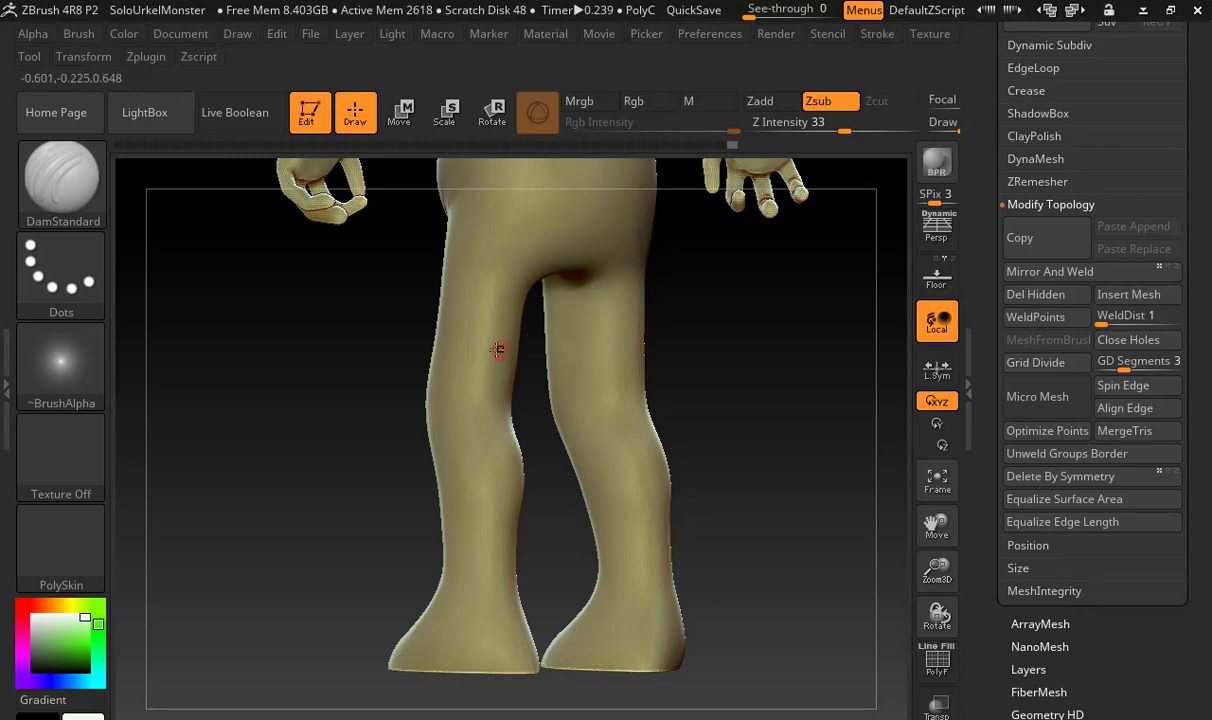
{"action": "key", "text": "b"}
{"action": "key", "text": "c"}
{"action": "key", "text": "b"}
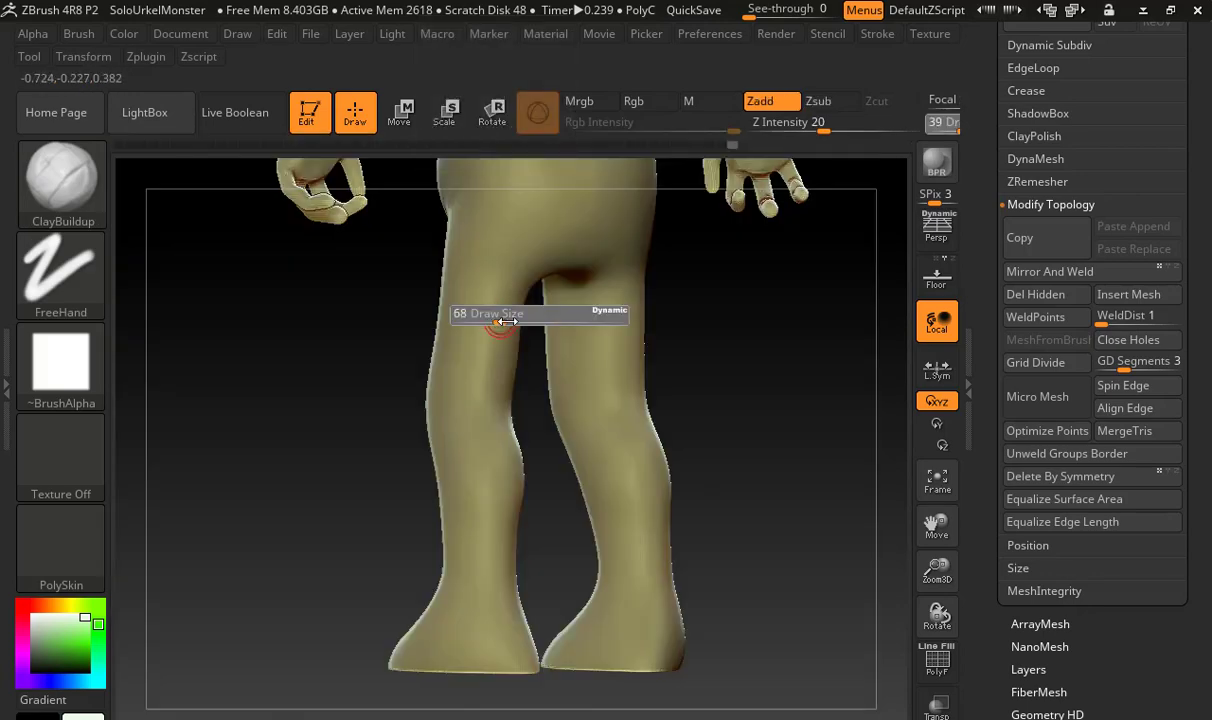
{"action": "mouse_move", "coordinate": [500, 289]}
{"action": "left_mouse_down"}
{"action": "mouse_move", "coordinate": [487, 400]}
{"action": "mouse_move", "coordinate": [481, 338]}
{"action": "mouse_move", "coordinate": [472, 394]}
{"action": "left_mouse_up"}
{"action": "left_click_drag", "start_coordinate": [479, 299], "coordinate": [458, 387]}
{"action": "mouse_move", "coordinate": [494, 291]}
{"action": "left_mouse_down"}
{"action": "mouse_move", "coordinate": [473, 384]}
{"action": "mouse_move", "coordinate": [498, 385]}
{"action": "mouse_move", "coordinate": [506, 502]}
{"action": "left_mouse_up"}
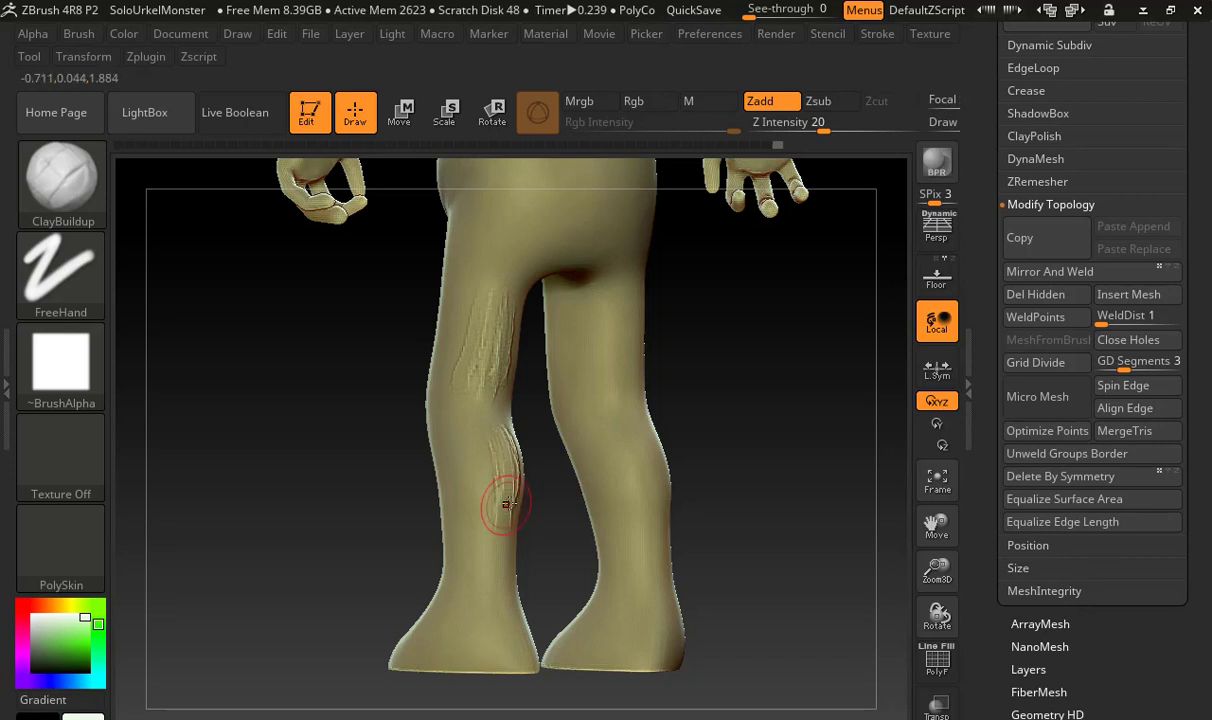
{"action": "key", "text": "ctrl+z"}
{"action": "key", "text": "ctrl+z"}
{"action": "key", "text": "ctrl+z"}
{"action": "key", "text": "ctrl+z"}
{"action": "key", "text": "ctrl+z"}
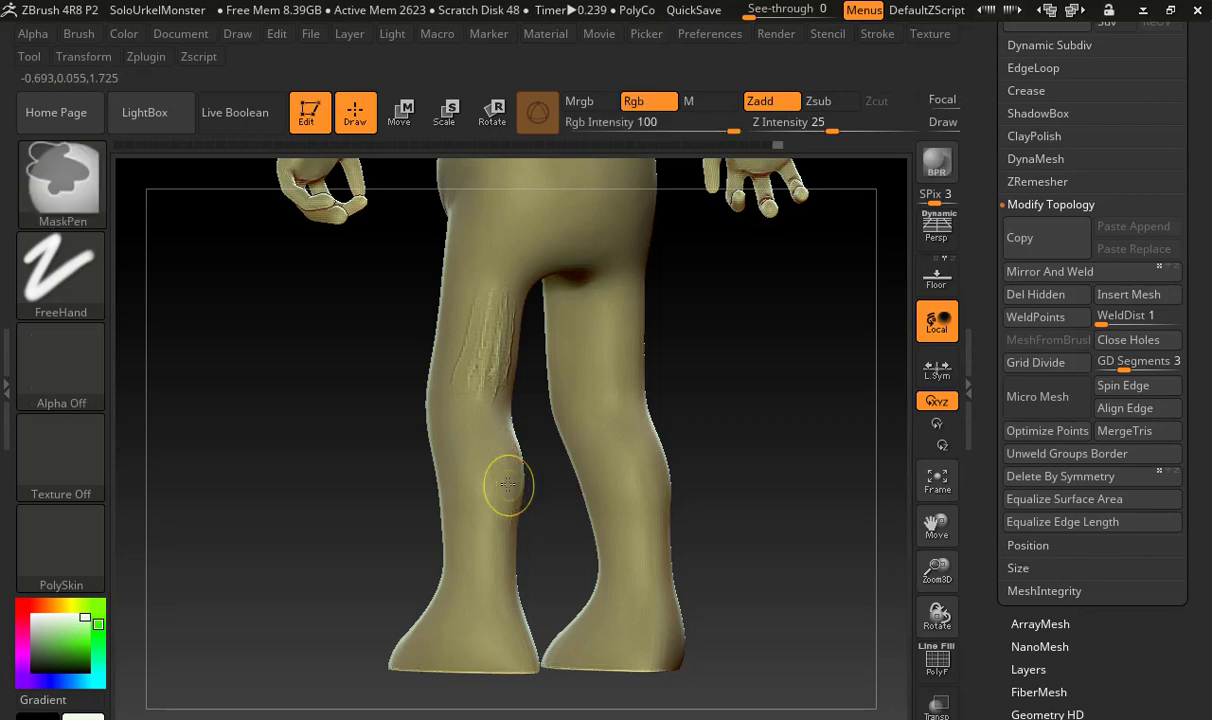
{"action": "key", "text": "ctrl+z"}
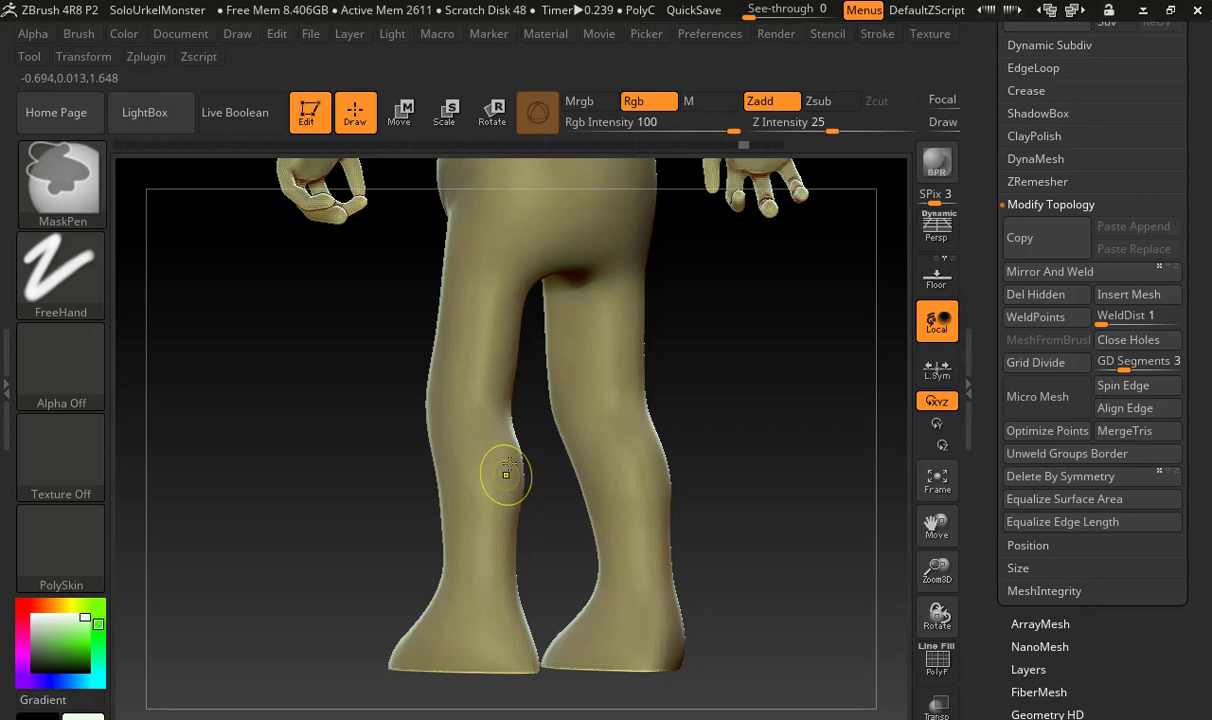
{"action": "left_click_drag", "start_coordinate": [728, 403], "coordinate": [685, 393]}
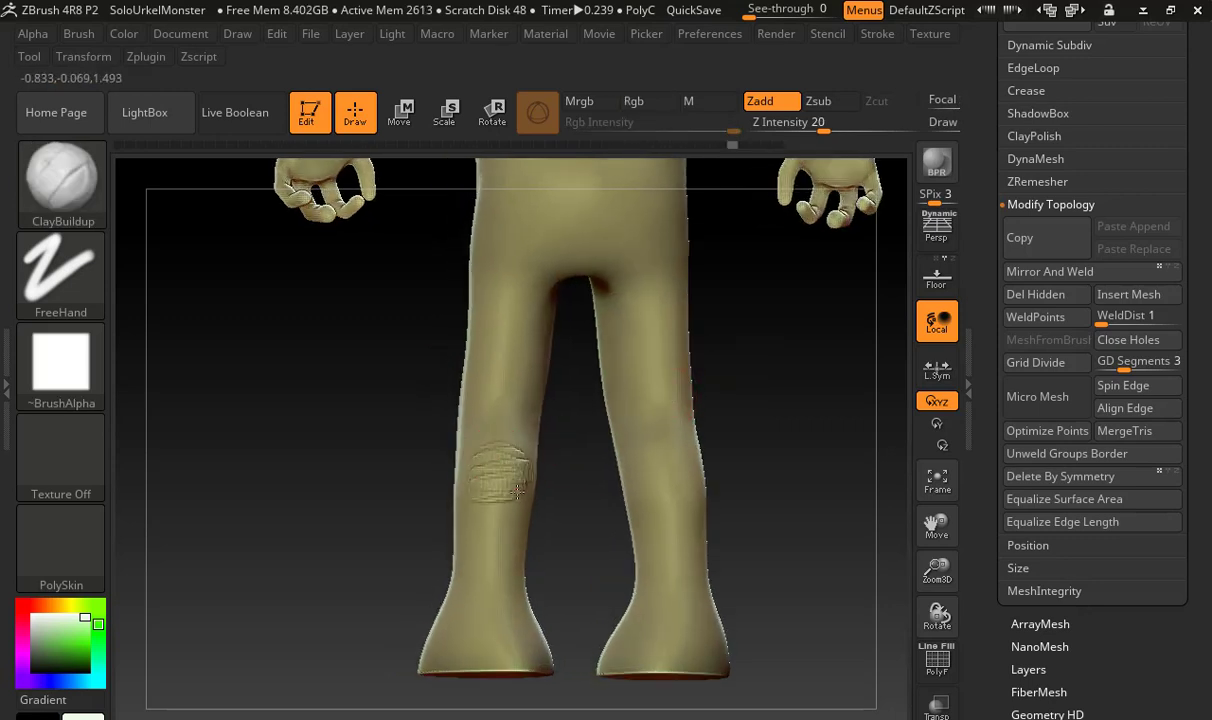
{"action": "key", "text": "ctrl+z"}
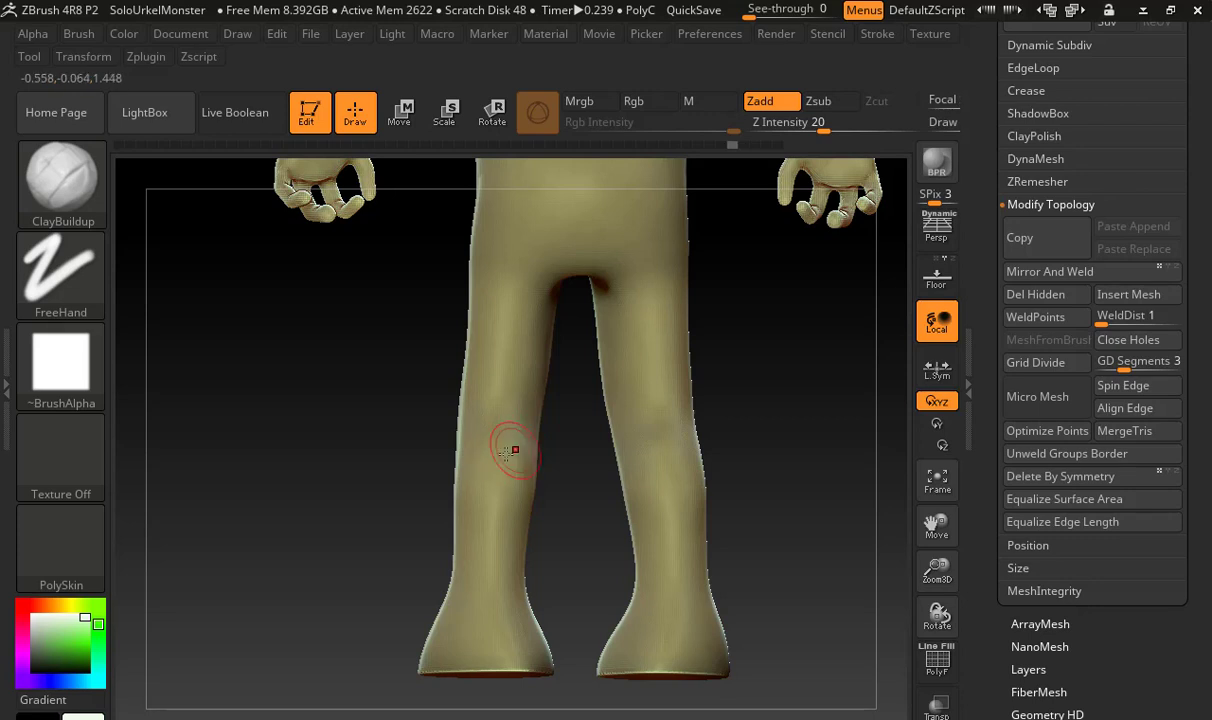
Build up the upper calf just below the back of the knee with ClayBuildup strokes and smooth the added volume
{"action": "left_click_drag", "start_coordinate": [550, 486], "coordinate": [528, 472]}
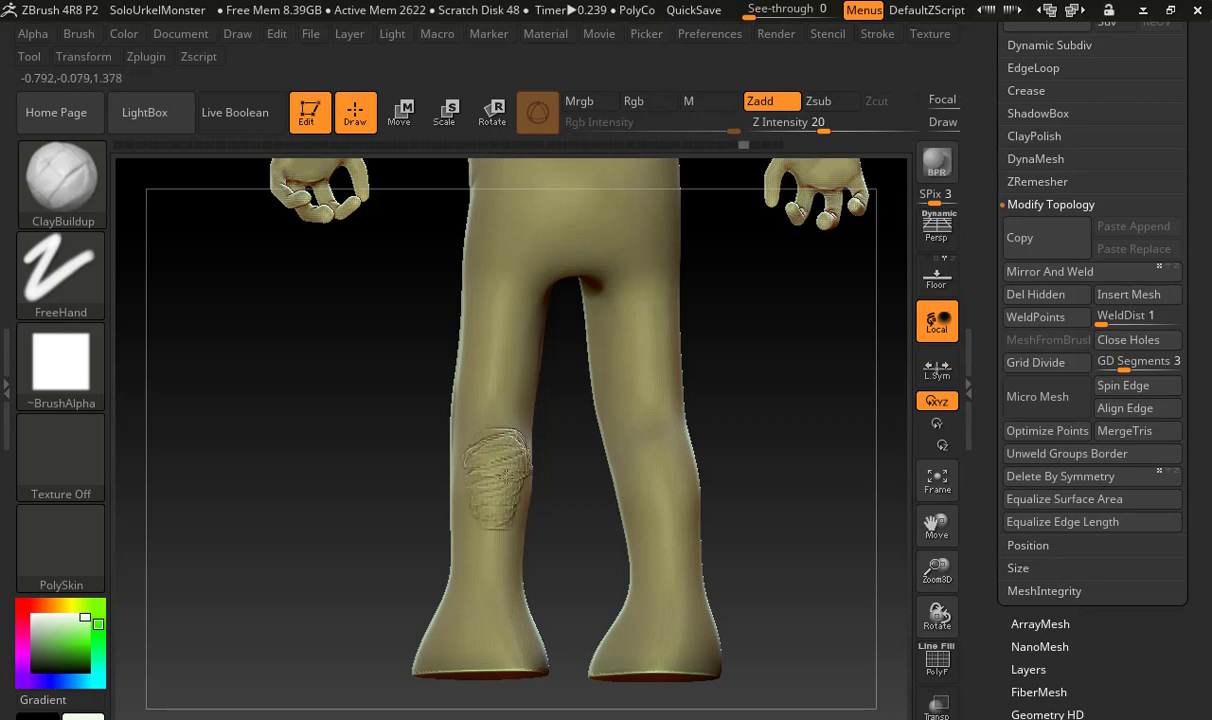
{"action": "key", "text": "shift"}
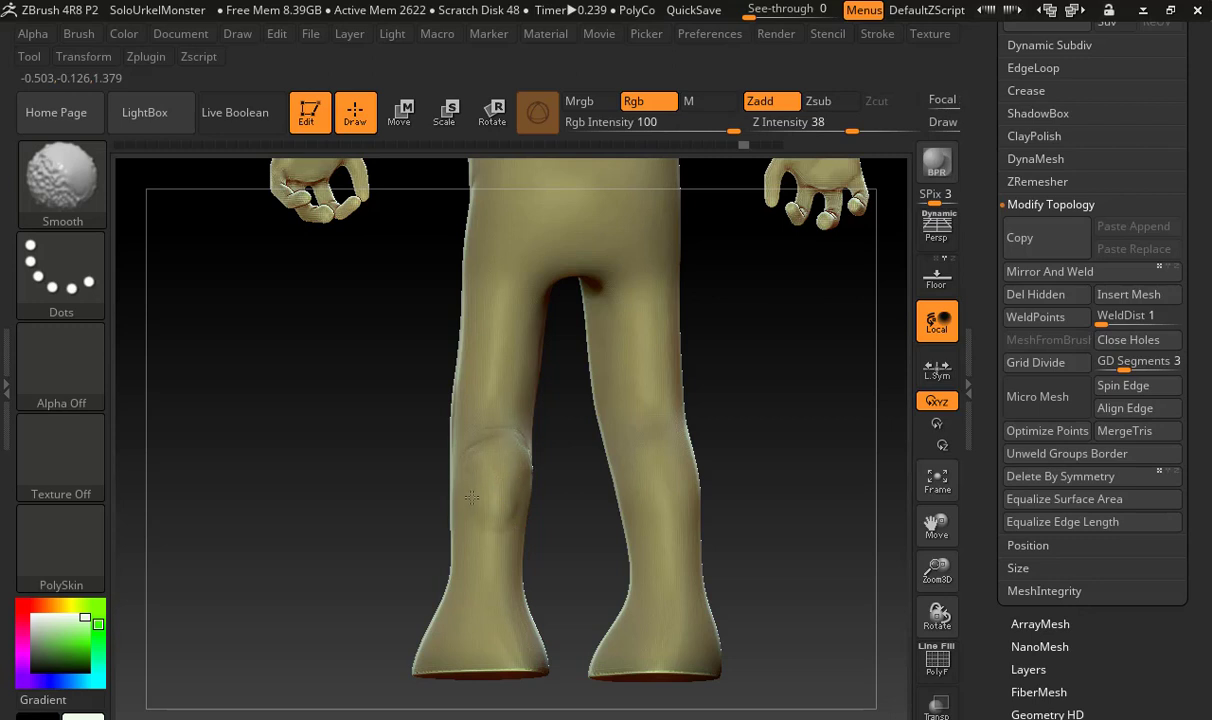
{"action": "key", "text": "shift"}
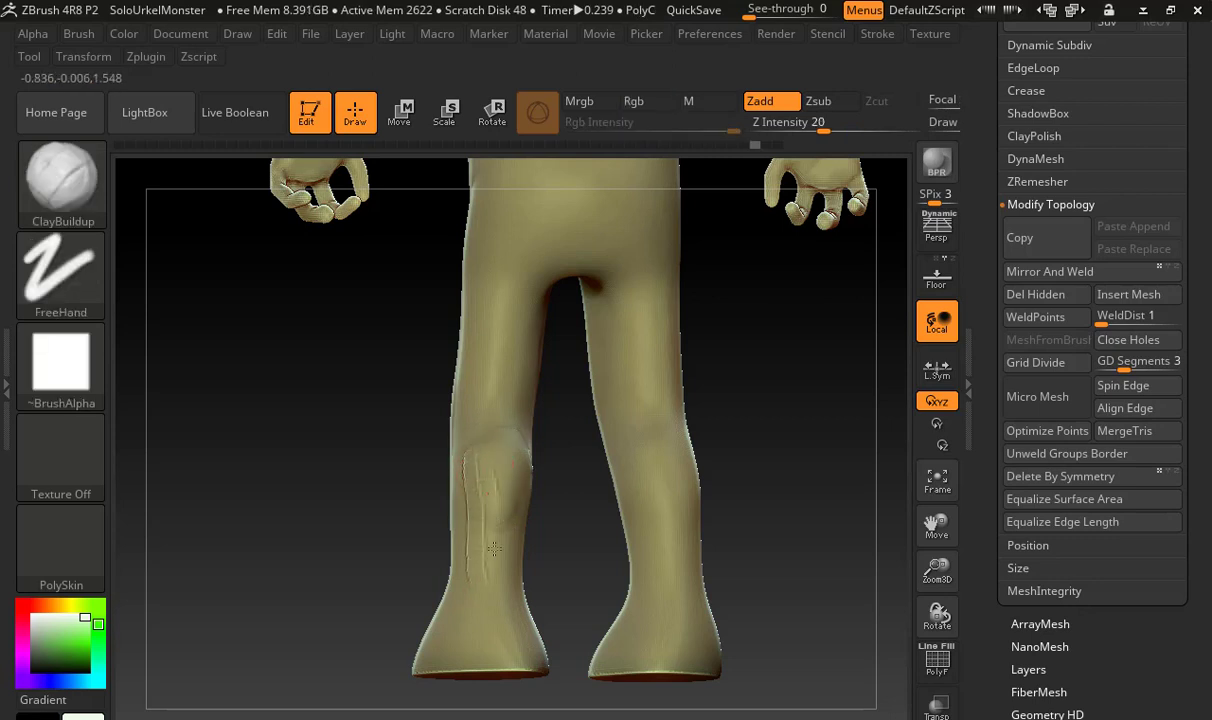
Layer vertical ClayBuildup strokes down the back of the calf from below the knee to above the ankle
{"action": "left_click_drag", "start_coordinate": [477, 555], "coordinate": [500, 456]}
{"action": "mouse_move", "coordinate": [510, 530]}
{"action": "left_mouse_down"}
{"action": "mouse_move", "coordinate": [505, 460]}
{"action": "mouse_move", "coordinate": [513, 570]}
{"action": "left_mouse_up"}
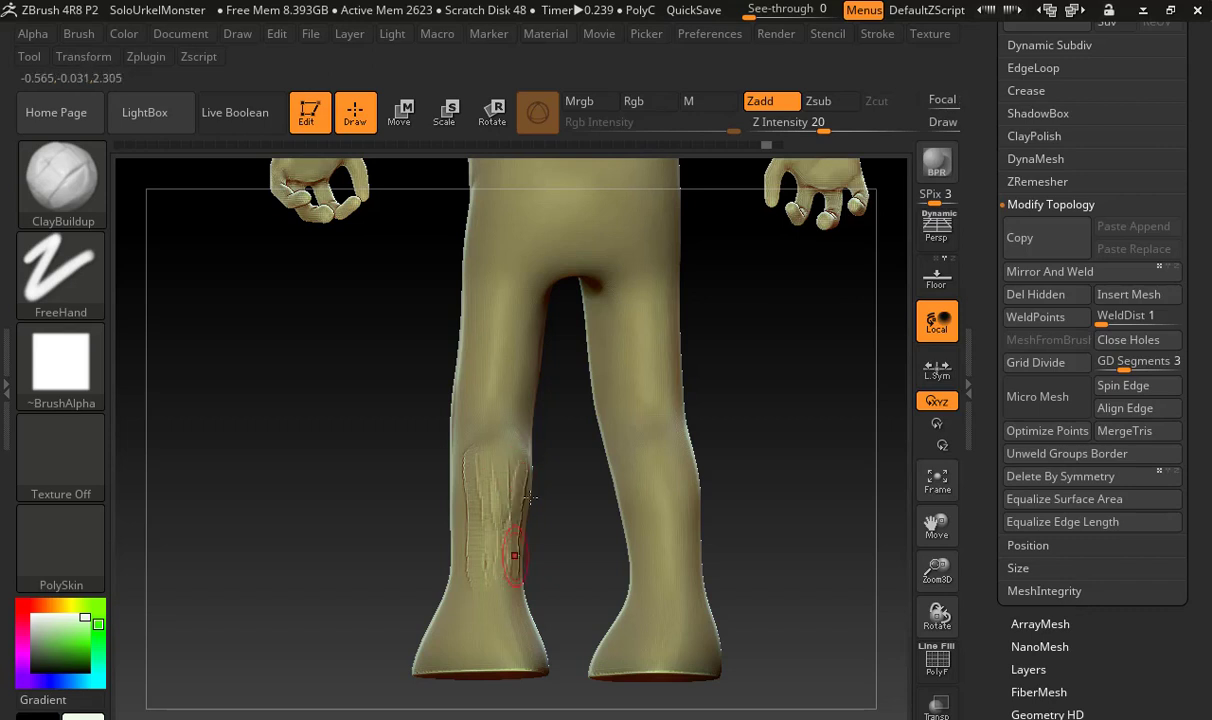
{"action": "left_click_drag", "start_coordinate": [527, 485], "coordinate": [519, 568]}
Blend the calf strokes into the lower leg with the Smooth brush at Z Intensity 66
{"action": "key", "text": "shift"}
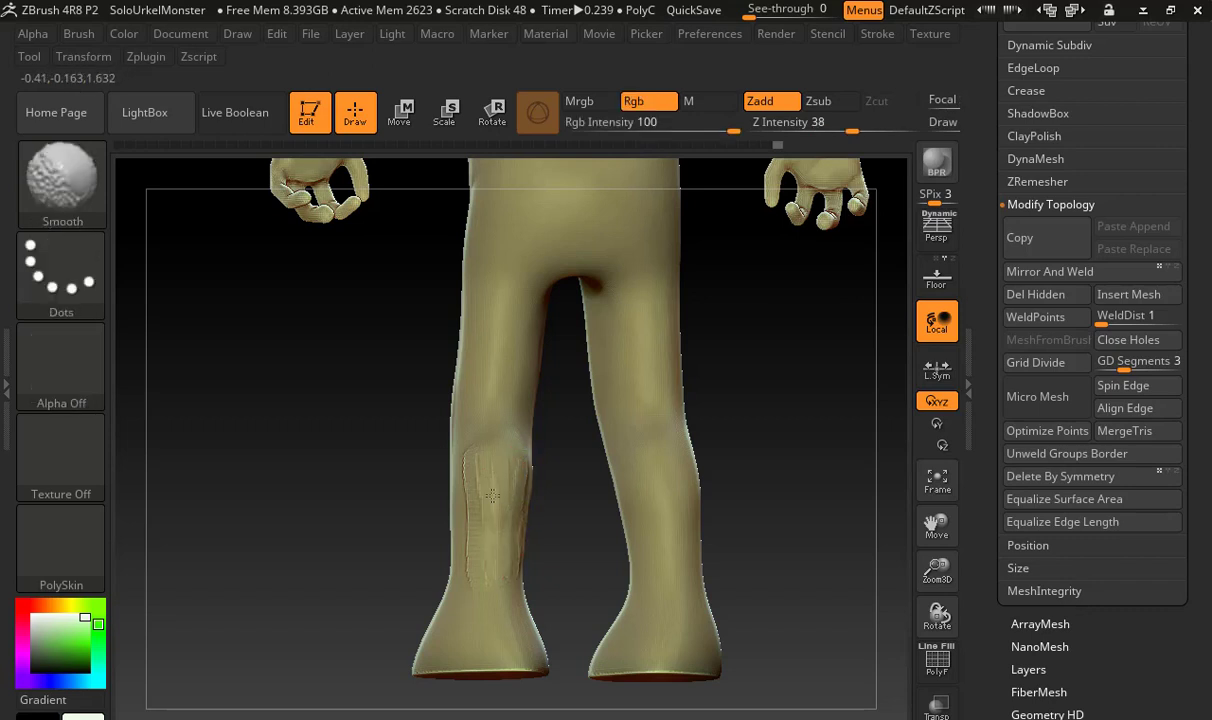
{"action": "left_click_drag", "start_coordinate": [492, 496], "coordinate": [496, 482], "text": "shift"}
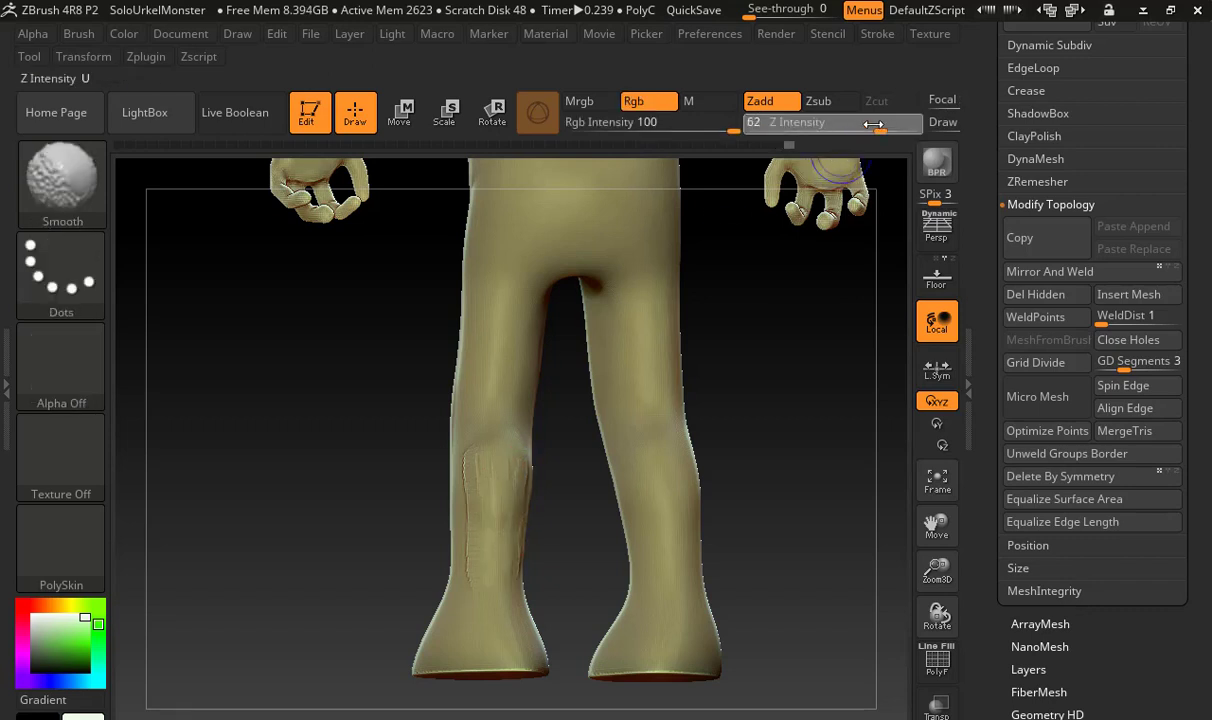
{"action": "left_click_drag", "start_coordinate": [873, 124], "coordinate": [877, 124]}
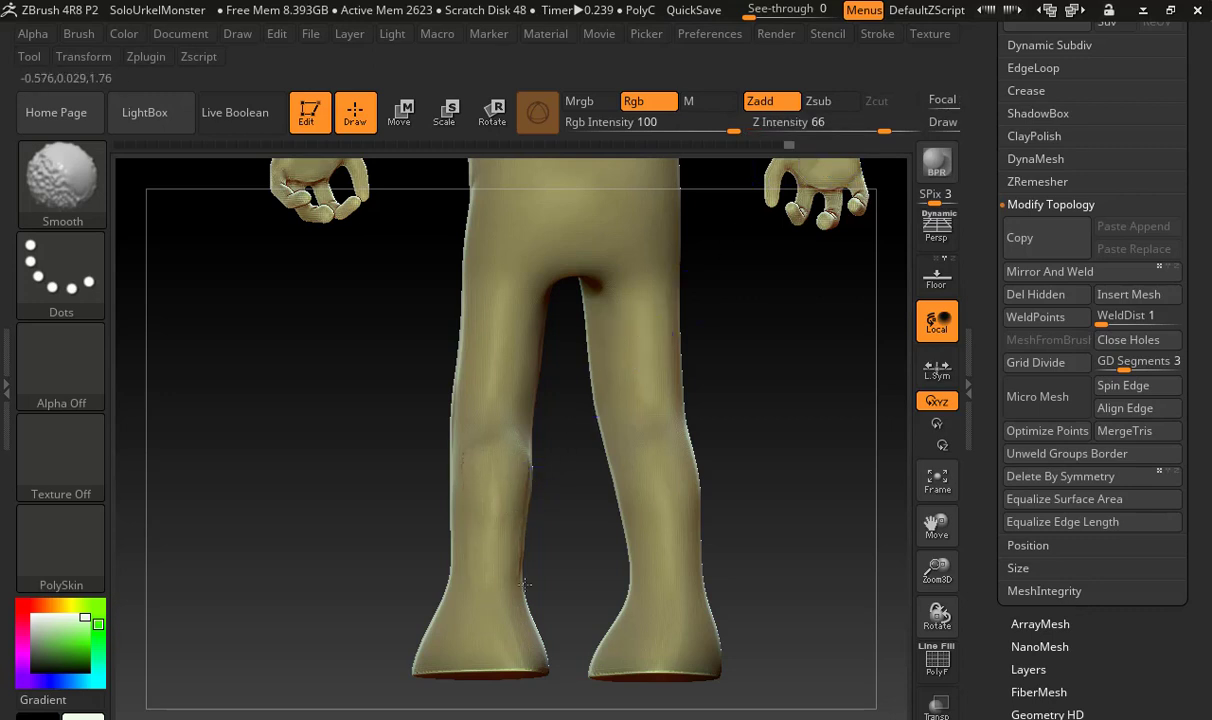
{"action": "mouse_move", "coordinate": [600, 541]}
{"action": "left_mouse_down"}
{"action": "mouse_move", "coordinate": [649, 541]}
{"action": "mouse_move", "coordinate": [657, 563]}
{"action": "mouse_move", "coordinate": [649, 557]}
{"action": "left_mouse_up"}
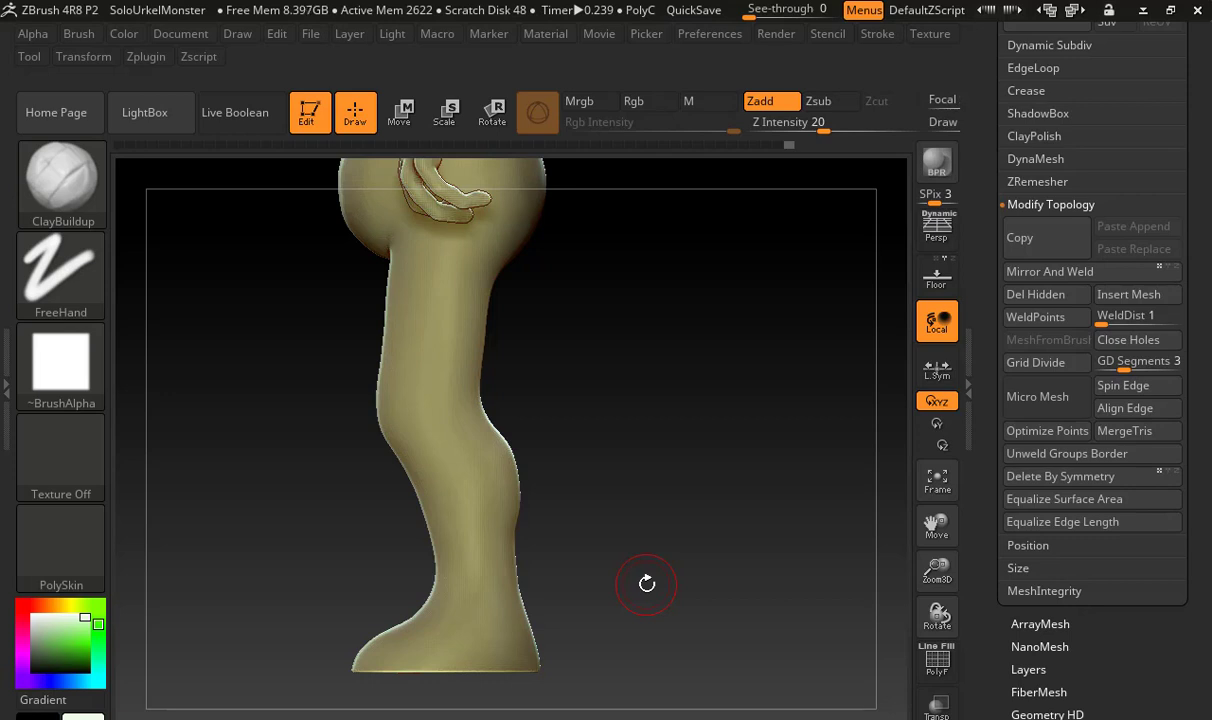
Layer vertical ClayBuildup strokes down the front of the monster's left shin and smooth them into the surface
{"action": "mouse_move", "coordinate": [647, 583]}
{"action": "left_mouse_down"}
{"action": "mouse_move", "coordinate": [636, 560]}
{"action": "mouse_move", "coordinate": [649, 536]}
{"action": "mouse_move", "coordinate": [717, 536]}
{"action": "mouse_move", "coordinate": [726, 568]}
{"action": "mouse_move", "coordinate": [717, 514]}
{"action": "left_mouse_up"}
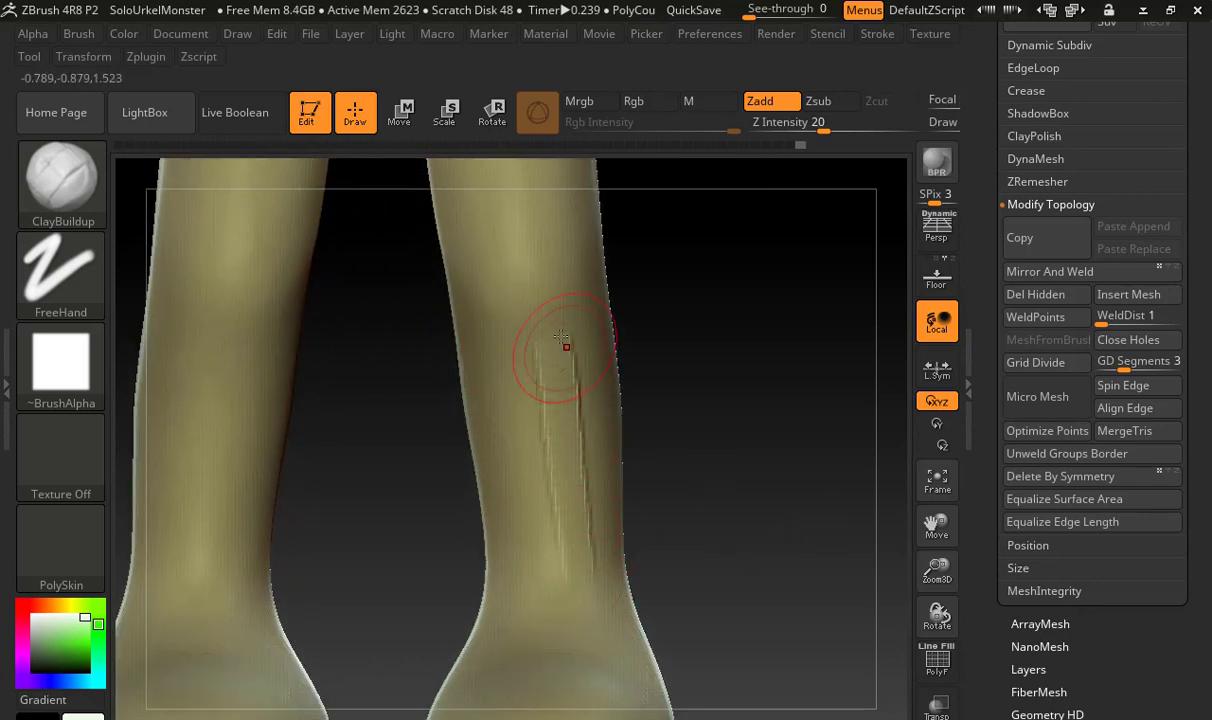
{"action": "left_click_drag", "start_coordinate": [568, 528], "coordinate": [569, 545]}
{"action": "mouse_move", "coordinate": [556, 345]}
{"action": "left_mouse_down", "text": "shift"}
{"action": "mouse_move", "coordinate": [558, 445]}
{"action": "mouse_move", "coordinate": [588, 560]}
{"action": "left_mouse_up", "text": "shift"}
{"action": "mouse_move", "coordinate": [549, 416]}
{"action": "left_mouse_down", "text": "shift"}
{"action": "mouse_move", "coordinate": [565, 570]}
{"action": "mouse_move", "coordinate": [570, 348]}
{"action": "left_mouse_up", "text": "shift"}
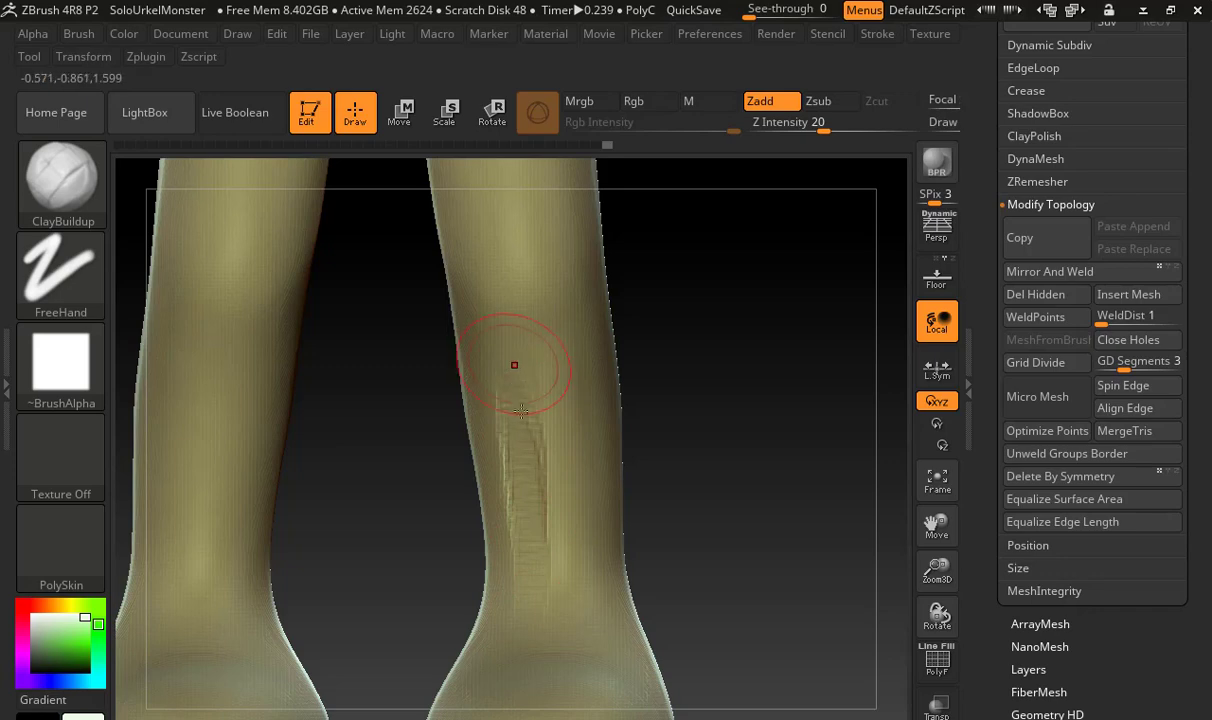
Build up the inner side of the left shin with ClayBuildup strokes and blend them with the Smooth brush at Z Intensity 66
{"action": "mouse_move", "coordinate": [533, 460]}
{"action": "left_mouse_down", "text": "shift"}
{"action": "mouse_move", "coordinate": [500, 420]}
{"action": "mouse_move", "coordinate": [533, 525]}
{"action": "left_mouse_up", "text": "shift"}
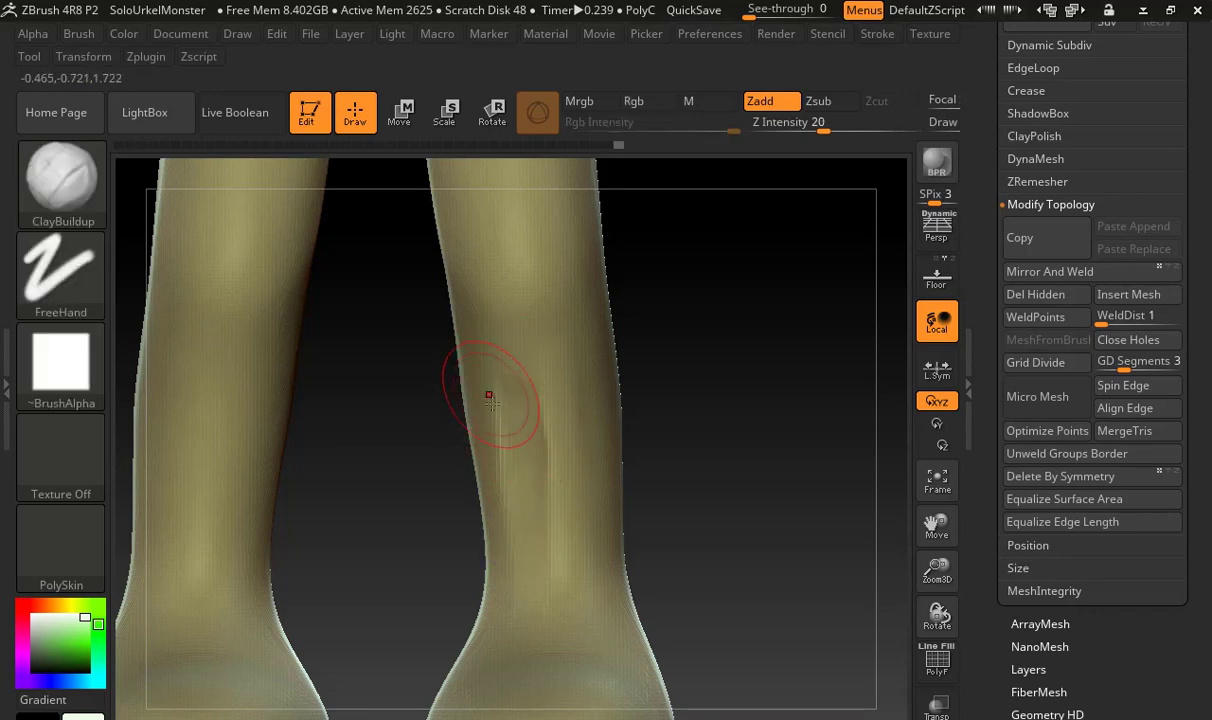
{"action": "mouse_move", "coordinate": [503, 431]}
{"action": "left_mouse_down", "text": "shift"}
{"action": "mouse_move", "coordinate": [512, 549]}
{"action": "mouse_move", "coordinate": [509, 460]}
{"action": "left_mouse_up", "text": "shift"}
{"action": "left_click_drag", "start_coordinate": [485, 380], "coordinate": [512, 555]}
{"action": "left_click_drag", "start_coordinate": [492, 477], "coordinate": [522, 553], "text": "shift"}
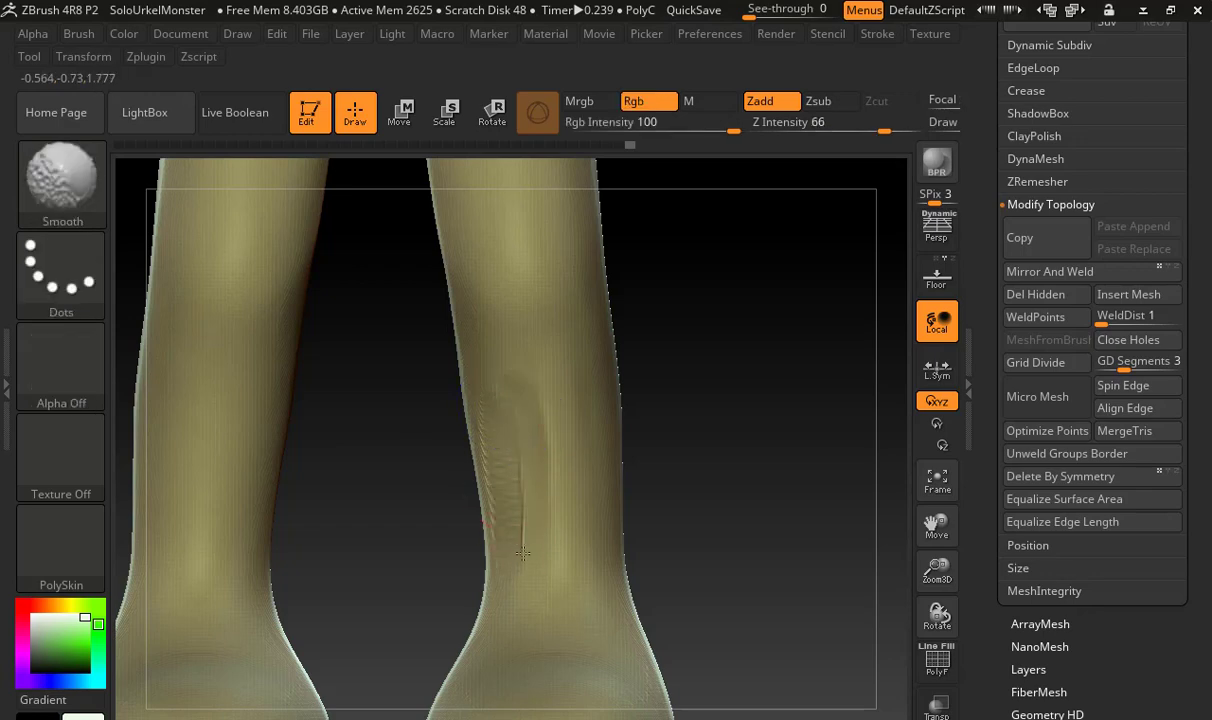
{"action": "left_click_drag", "start_coordinate": [527, 379], "coordinate": [518, 402], "text": "shift"}
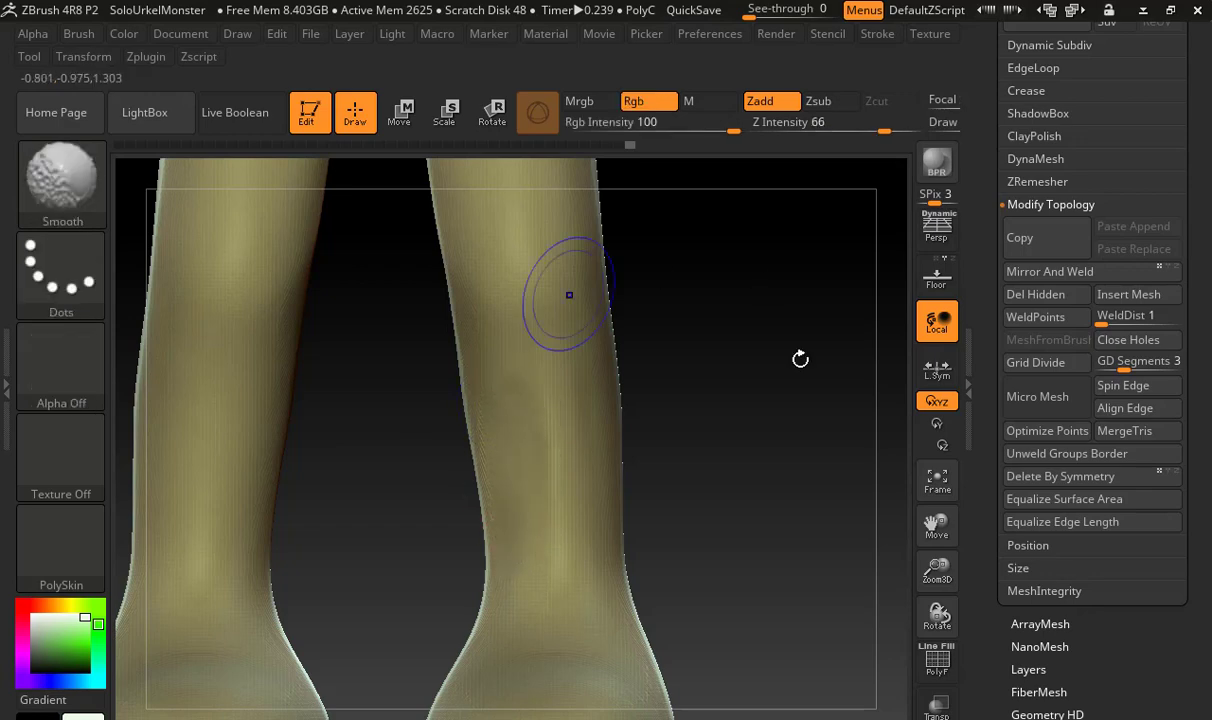
Add a ClayBuildup stroke along the outer front of the left lower leg and smooth it into the calf
{"action": "mouse_move", "coordinate": [798, 357]}
{"action": "left_mouse_down"}
{"action": "mouse_move", "coordinate": [747, 433]}
{"action": "mouse_move", "coordinate": [628, 441]}
{"action": "mouse_move", "coordinate": [661, 451]}
{"action": "mouse_move", "coordinate": [612, 436]}
{"action": "mouse_move", "coordinate": [565, 484]}
{"action": "left_mouse_up"}
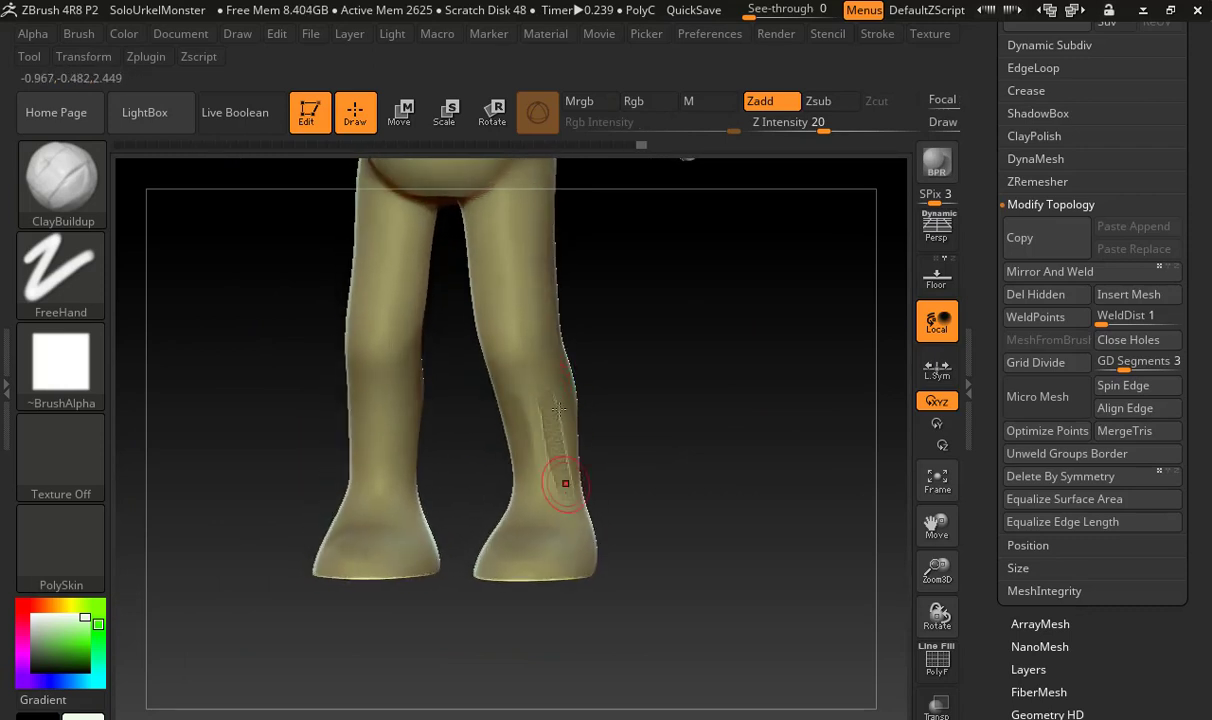
{"action": "mouse_move", "coordinate": [600, 417]}
{"action": "left_mouse_down"}
{"action": "mouse_move", "coordinate": [587, 436]}
{"action": "mouse_move", "coordinate": [540, 402]}
{"action": "left_mouse_up"}
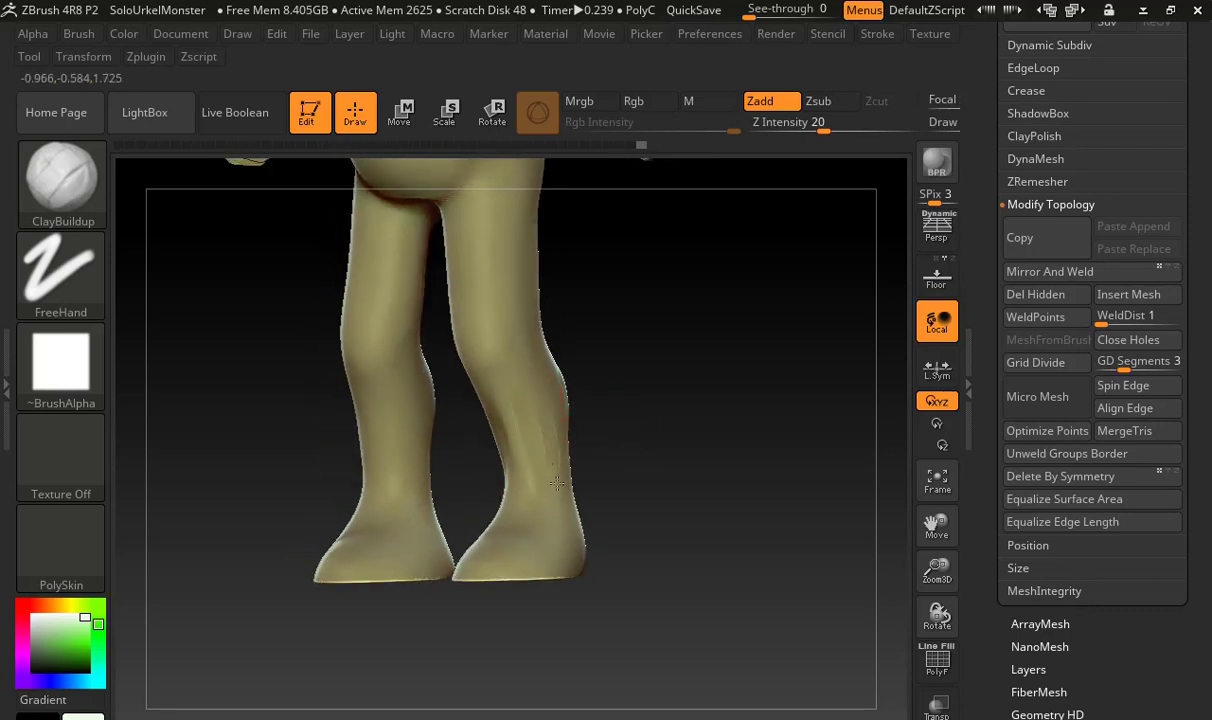
{"action": "key", "text": "shift"}
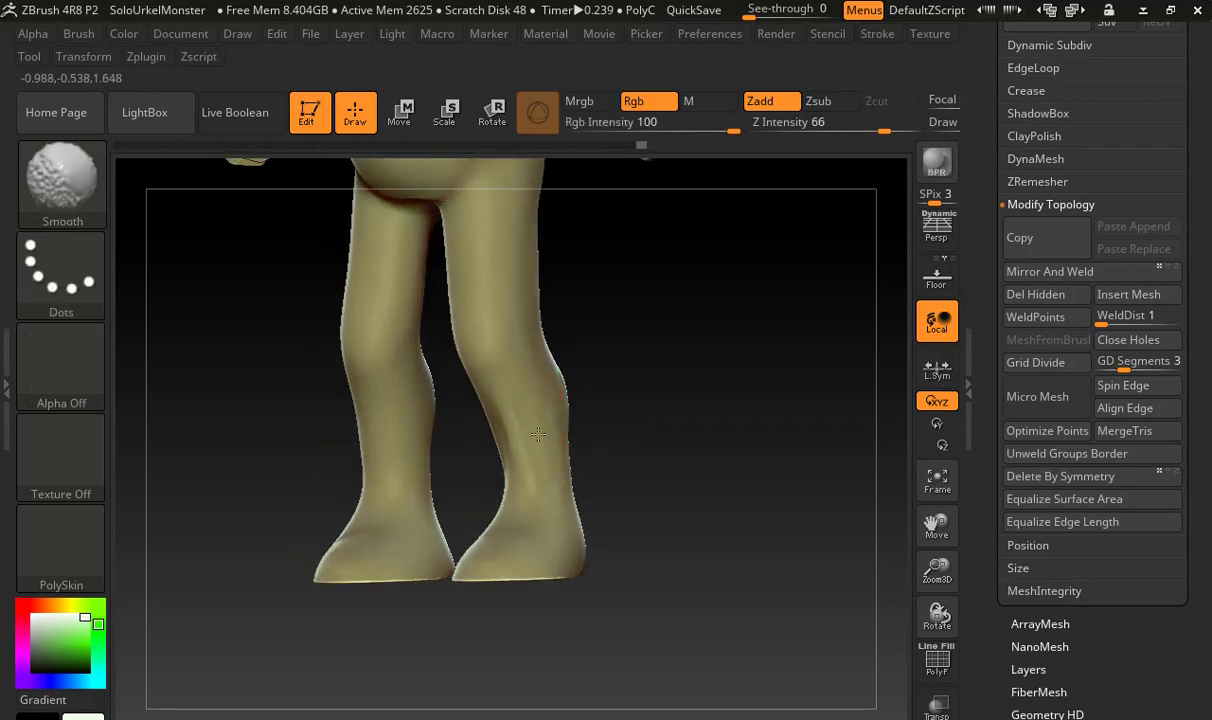
{"action": "mouse_move", "coordinate": [628, 482]}
{"action": "left_mouse_down"}
{"action": "mouse_move", "coordinate": [725, 490]}
{"action": "mouse_move", "coordinate": [648, 500]}
{"action": "mouse_move", "coordinate": [638, 495]}
{"action": "mouse_move", "coordinate": [660, 495]}
{"action": "mouse_move", "coordinate": [658, 467]}
{"action": "left_mouse_up"}
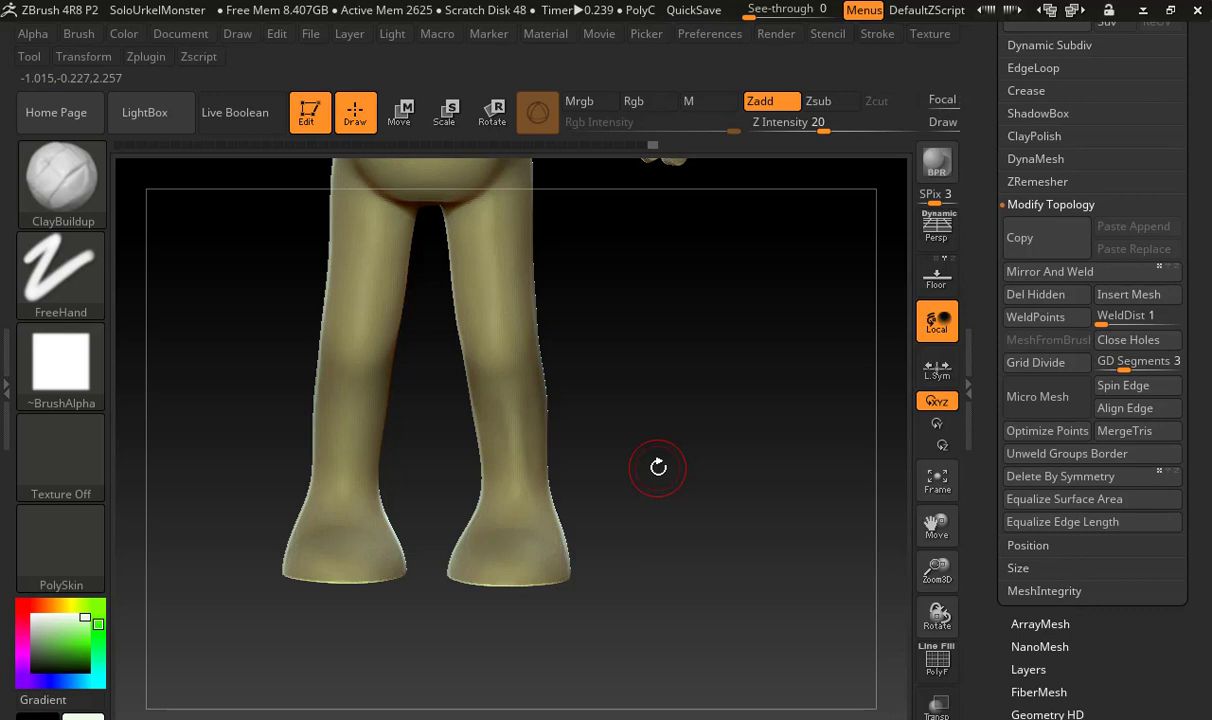
{"action": "left_click_drag", "start_coordinate": [631, 454], "coordinate": [563, 506]}
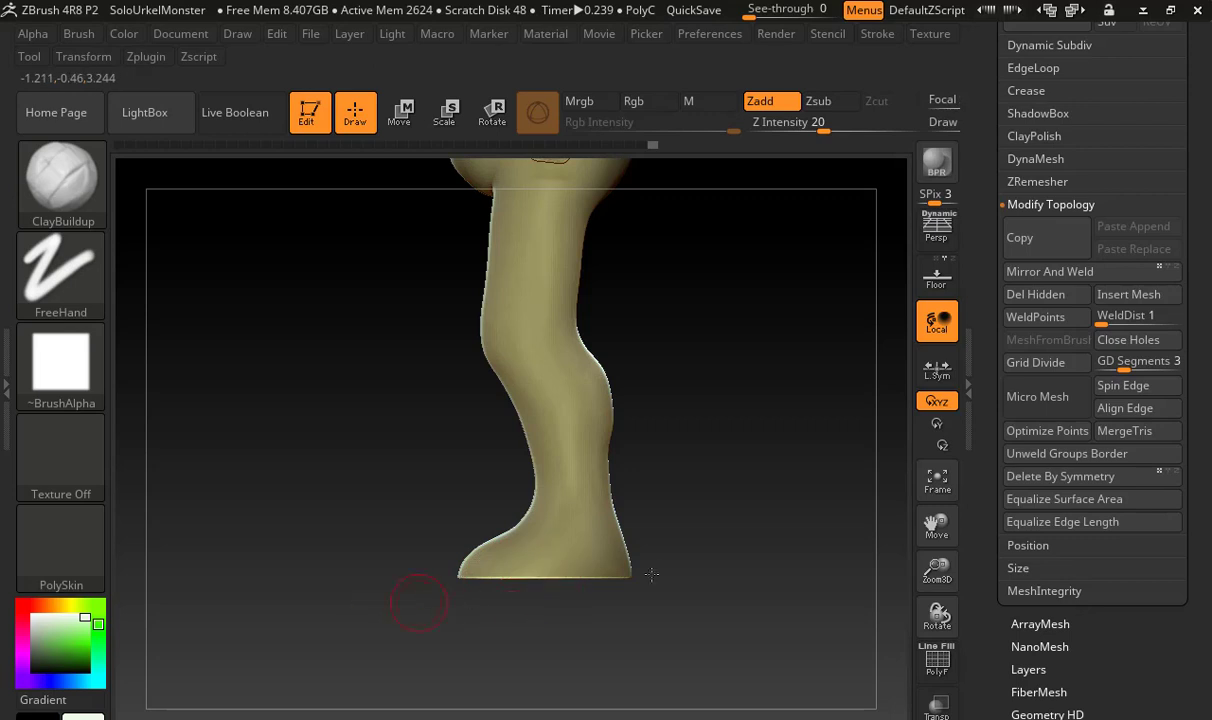
{"action": "left_click_drag", "start_coordinate": [663, 491], "coordinate": [767, 496]}
{"action": "left_click_drag", "start_coordinate": [661, 502], "coordinate": [678, 623], "text": "alt"}
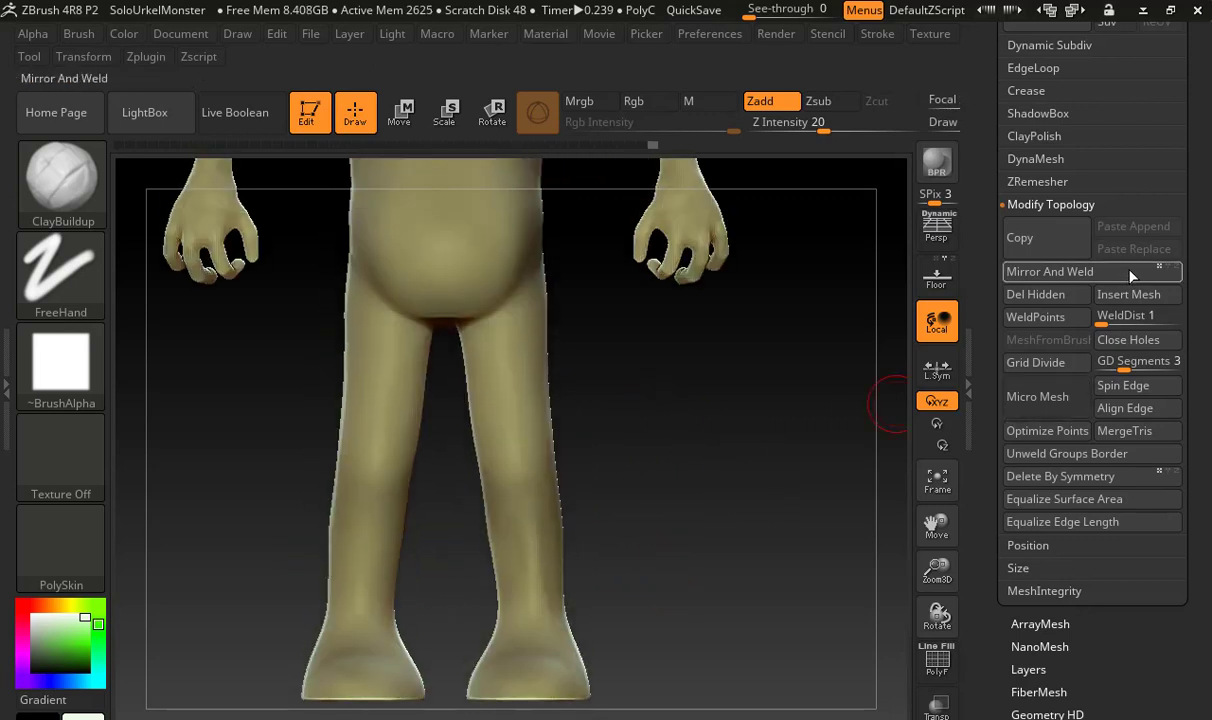
Set the masking brush to MaskCircle and mask the monster's left forearm and hand
{"action": "left_click_drag", "start_coordinate": [788, 405], "coordinate": [736, 341], "text": "alt"}
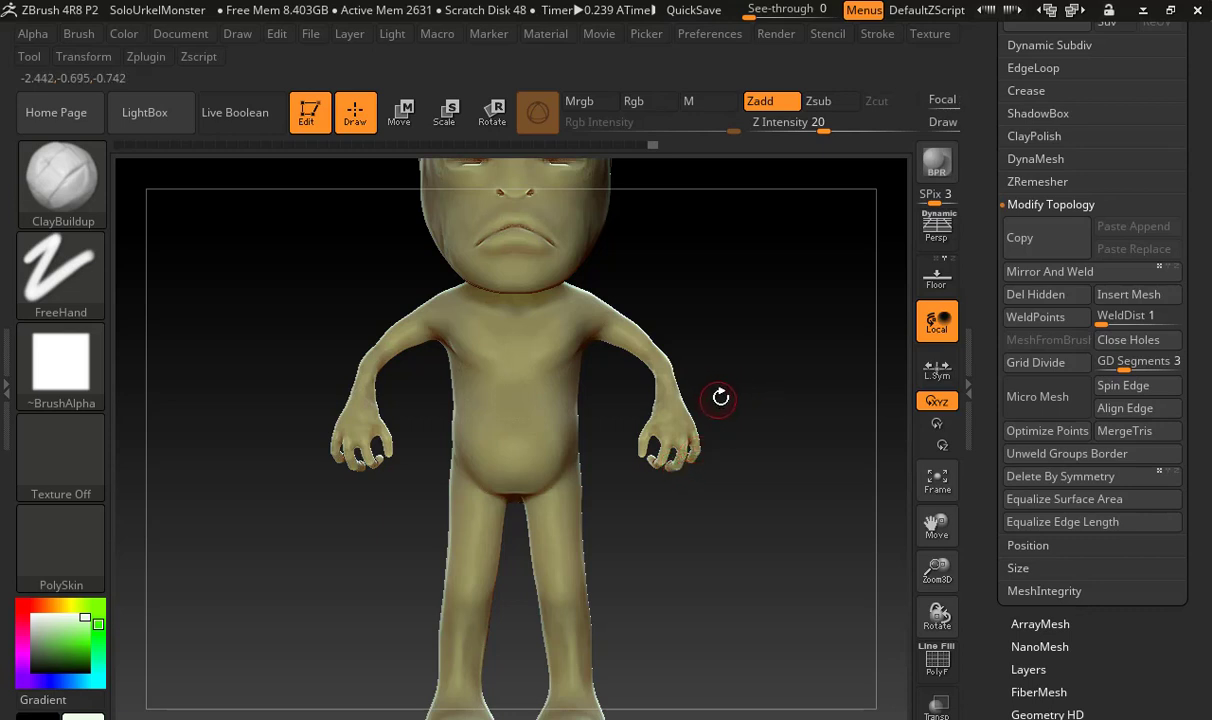
{"action": "key", "text": "ctrl"}
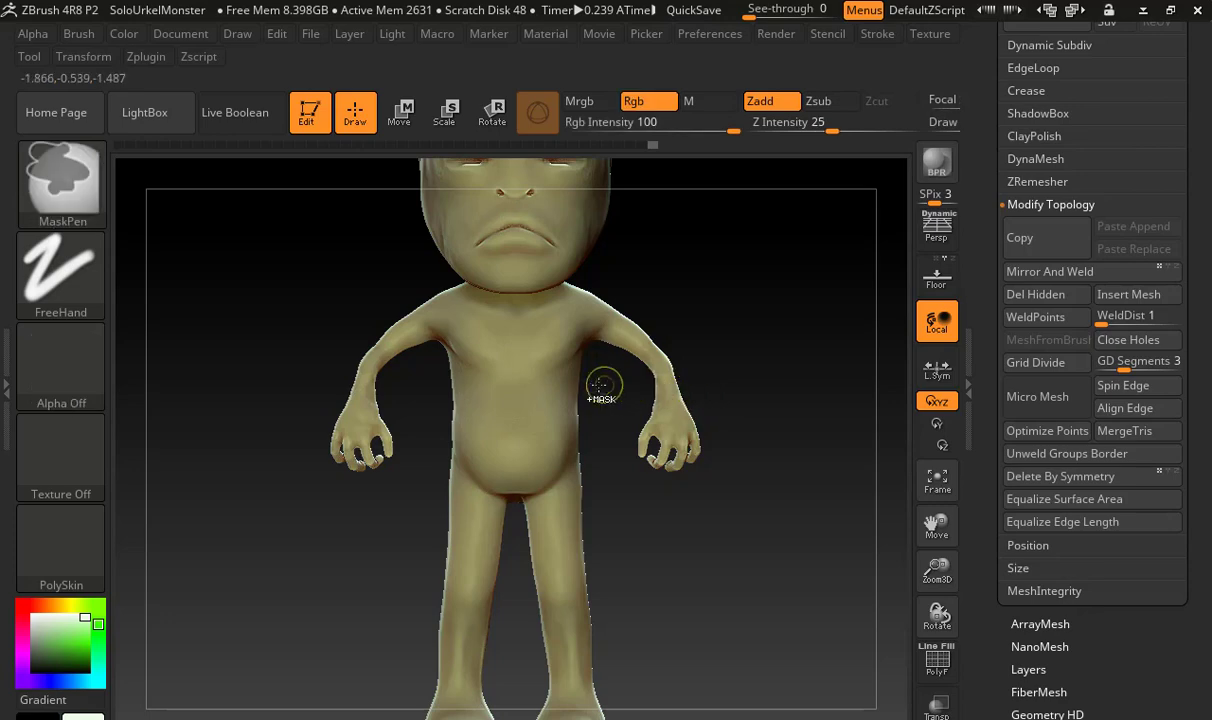
{"action": "left_click", "coordinate": [60, 180]}
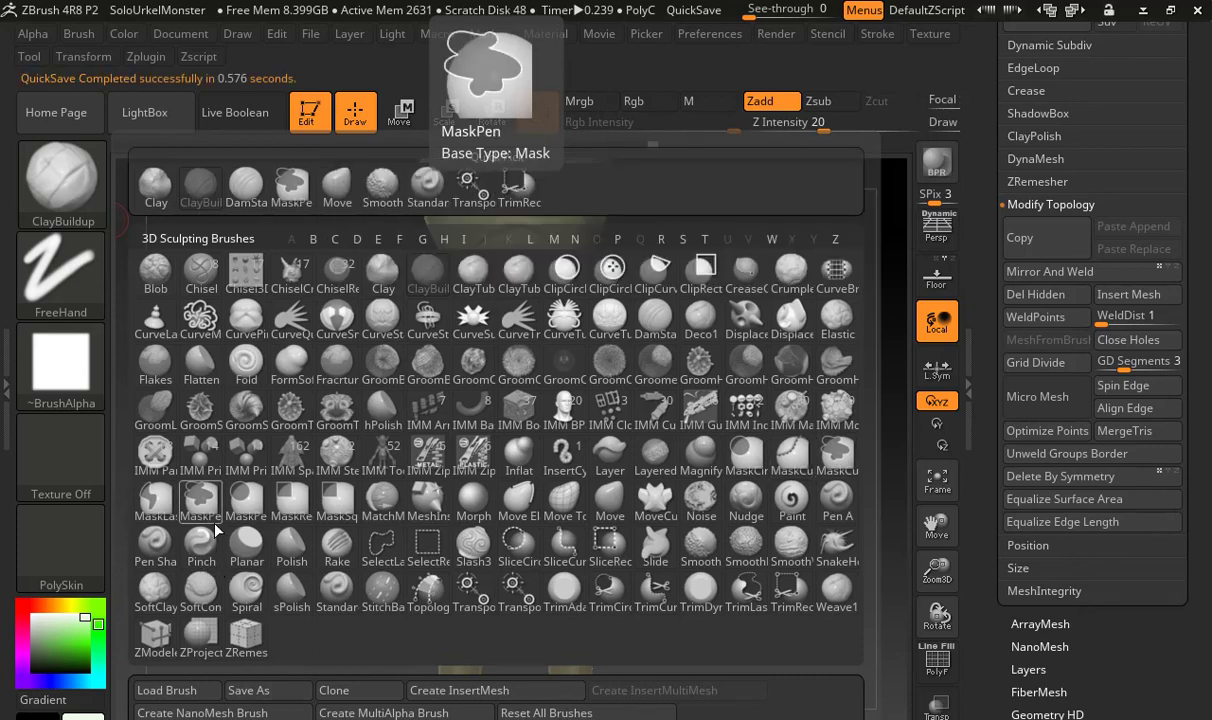
{"action": "left_click", "coordinate": [747, 452]}
{"action": "left_click", "coordinate": [700, 485]}
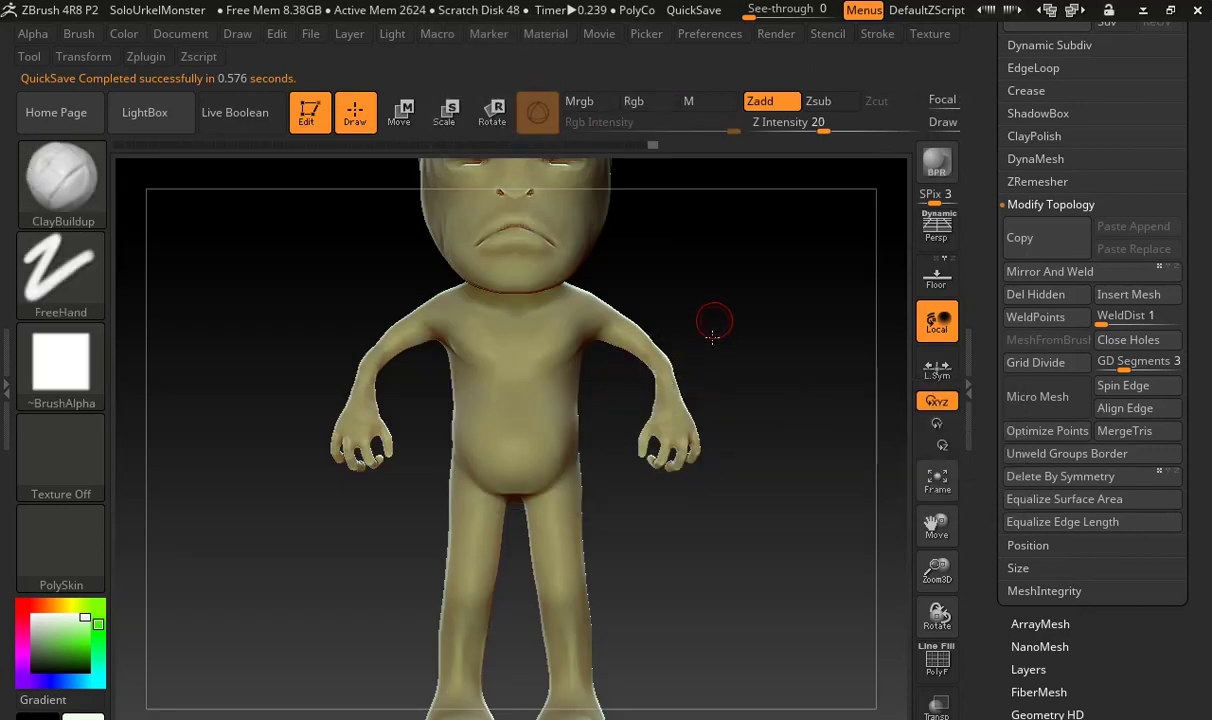
{"action": "left_click_drag", "start_coordinate": [712, 333], "coordinate": [708, 396]}
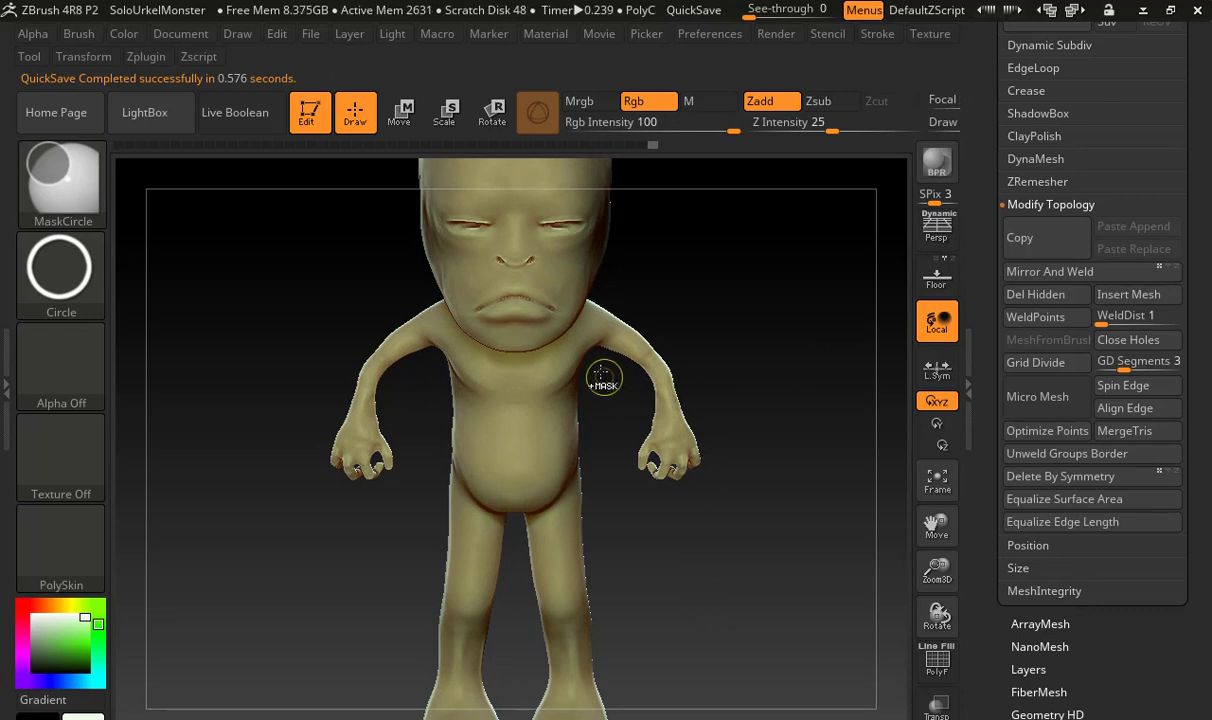
{"action": "left_click_drag", "start_coordinate": [601, 373], "coordinate": [773, 515], "text": "ctrl"}
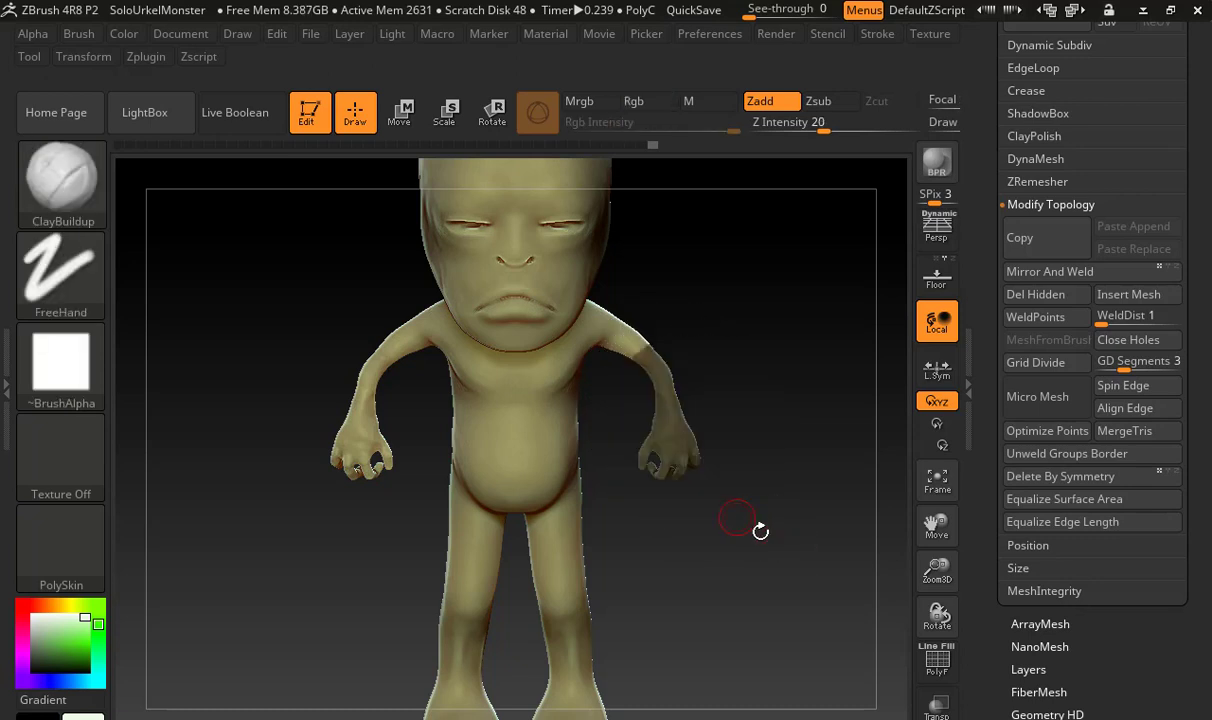
Switch to the Move gizmo and invert the mask so only the left forearm and hand can be moved
{"action": "left_click", "coordinate": [398, 111]}
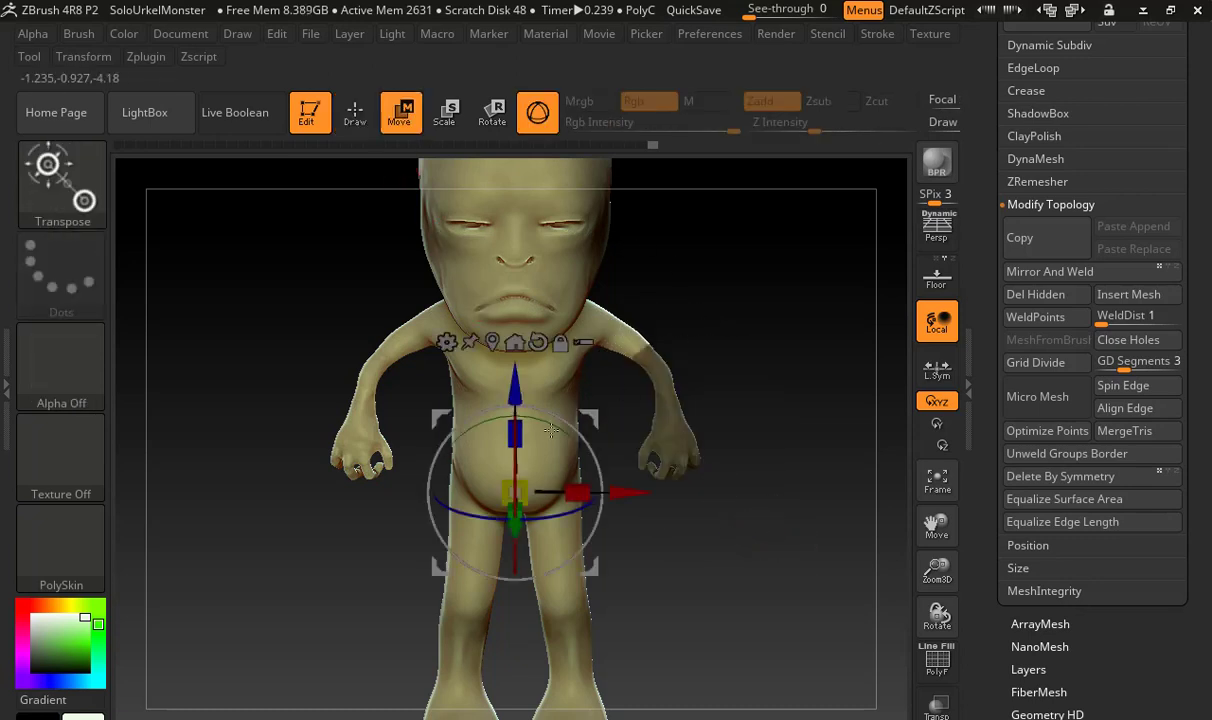
{"action": "left_click_drag", "start_coordinate": [545, 470], "coordinate": [681, 338]}
{"action": "key", "text": "ctrl+z"}
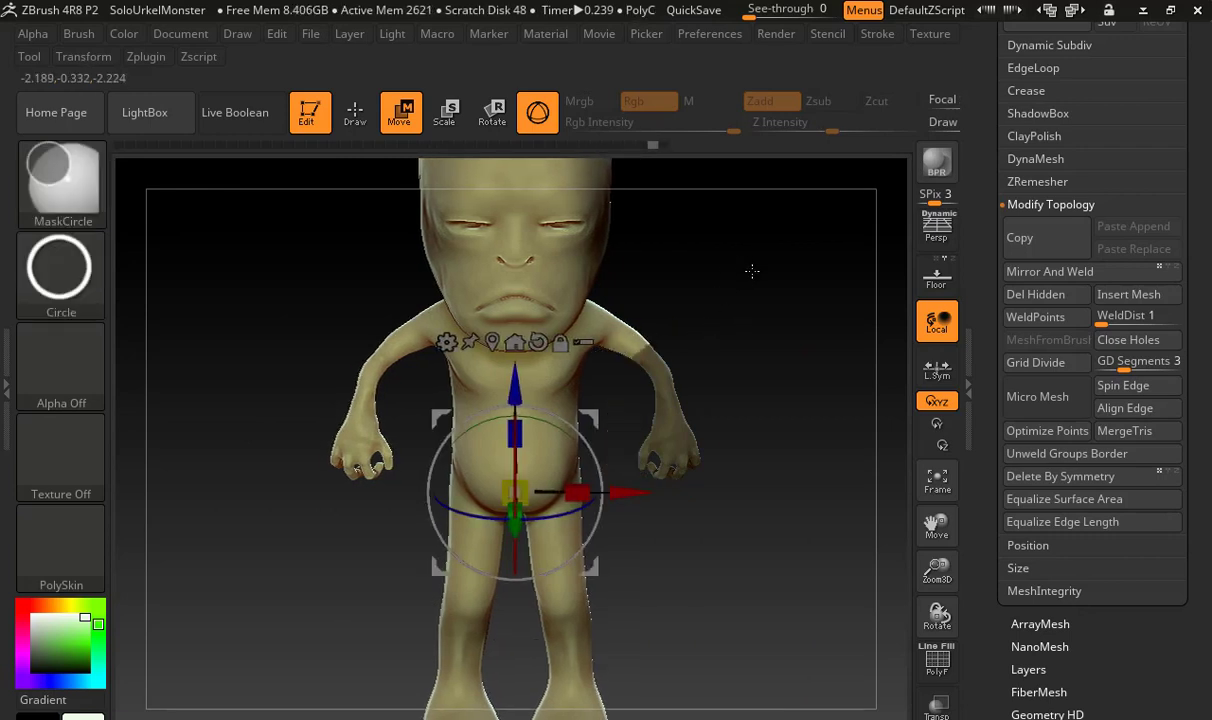
{"action": "left_click", "coordinate": [756, 271], "text": "ctrl"}
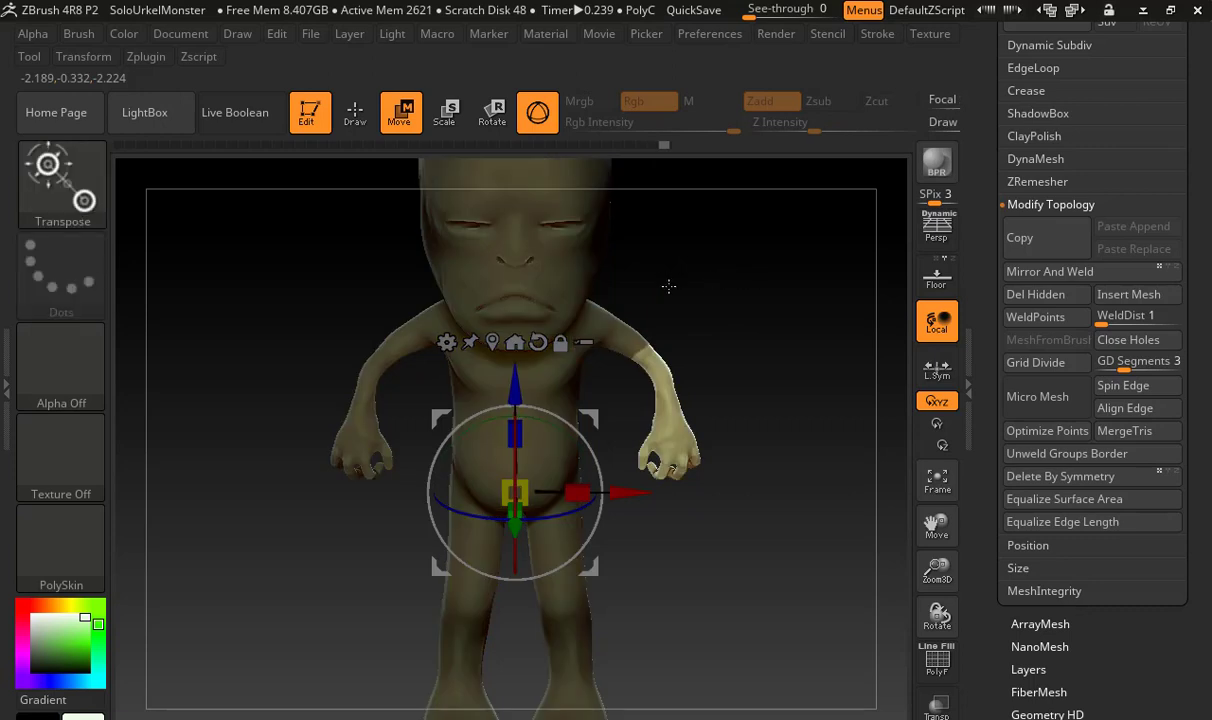
Stretch the left arm by moving the forearm and hand down below the elbow, then clear the mask
{"action": "left_click_drag", "start_coordinate": [624, 455], "coordinate": [698, 616]}
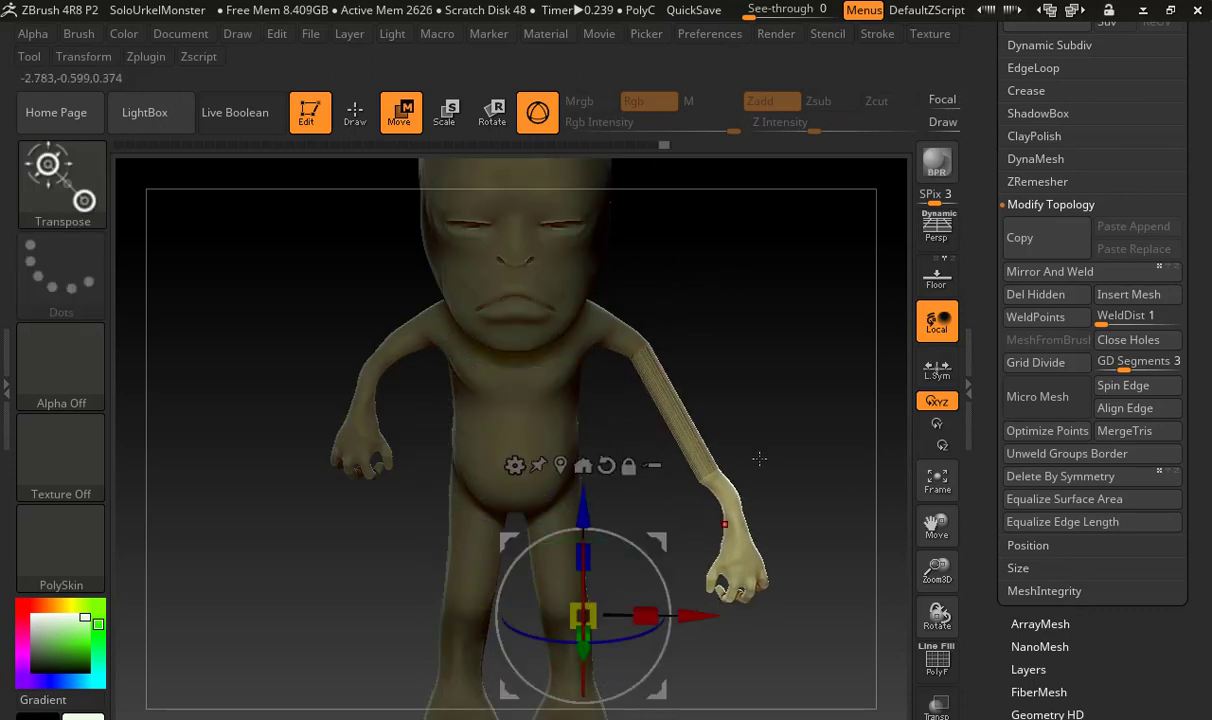
{"action": "left_click_drag", "start_coordinate": [757, 455], "coordinate": [724, 356]}
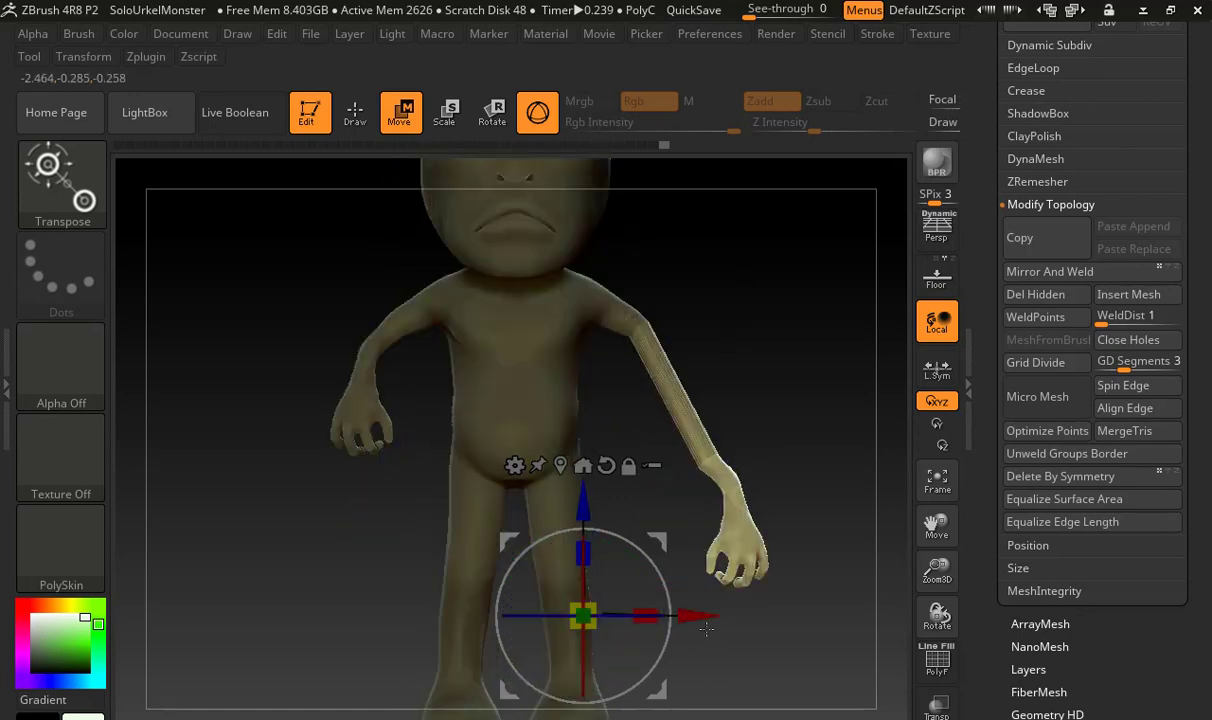
{"action": "left_click_drag", "start_coordinate": [693, 624], "coordinate": [623, 624]}
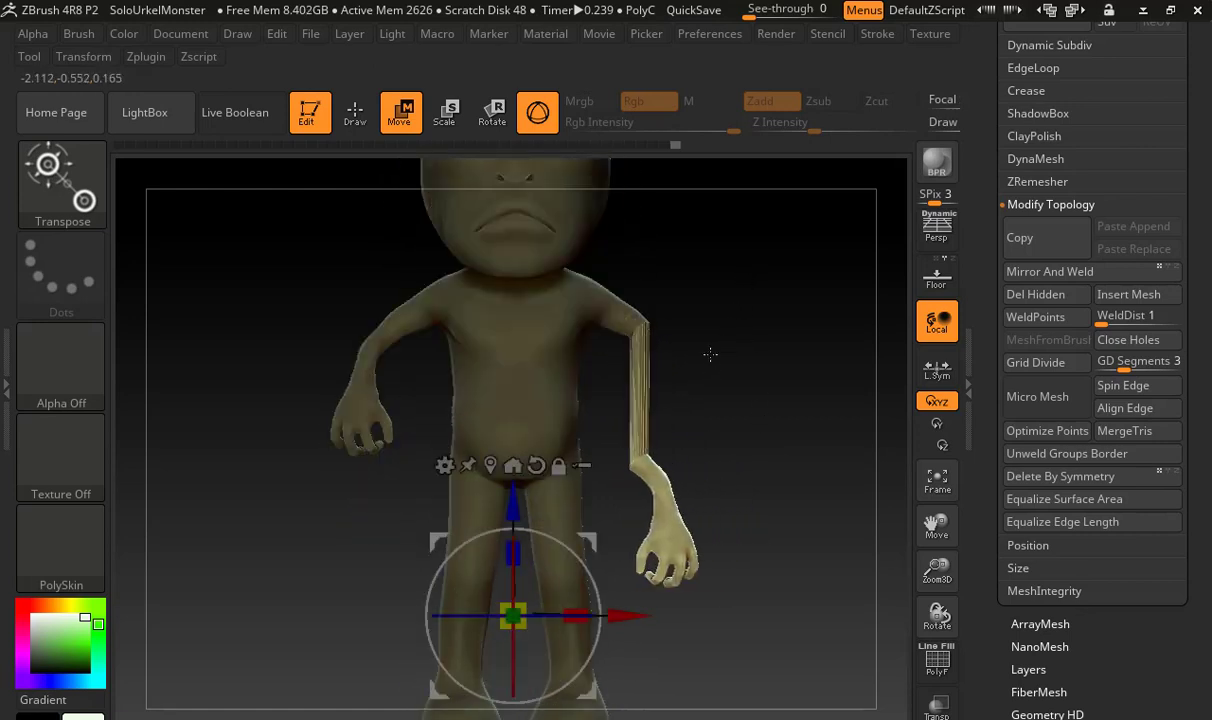
{"action": "key", "text": "ctrl"}
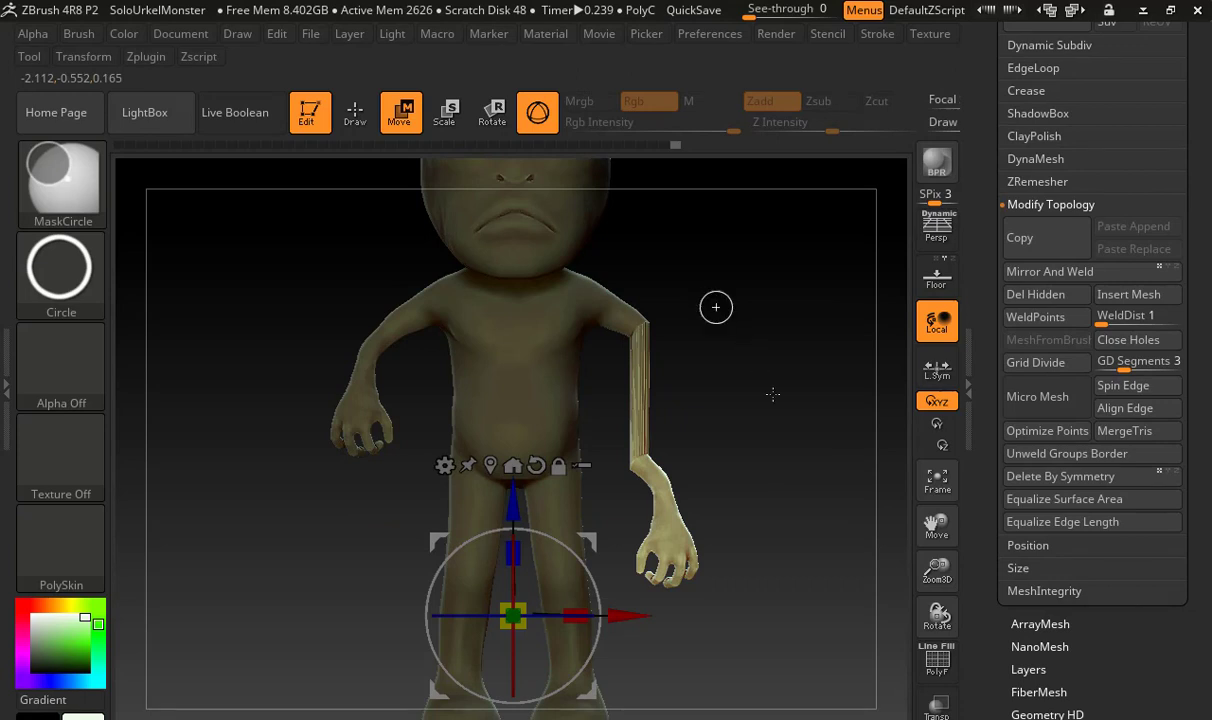
{"action": "left_click", "coordinate": [773, 394], "text": "ctrl"}
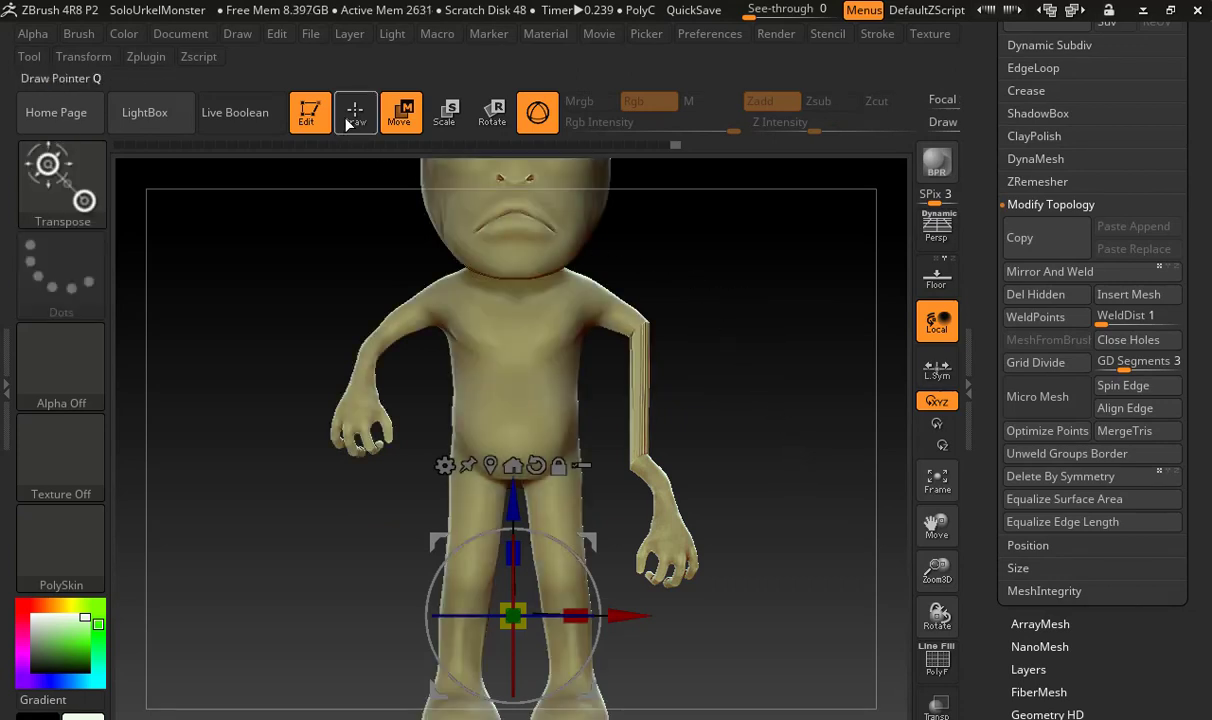
Return to Draw mode, enlarge the brush, and smooth the faceted stretched section of the left arm
{"action": "left_click", "coordinate": [355, 112]}
{"action": "key", "text": "ctrl"}
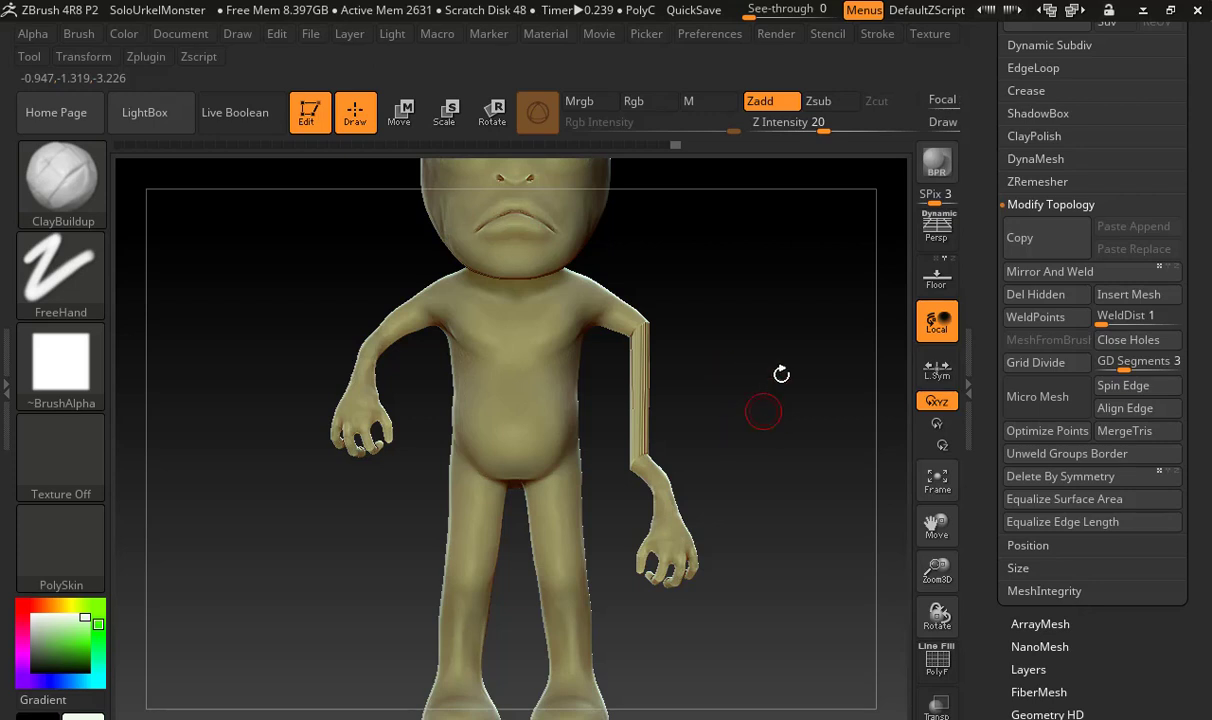
{"action": "key", "text": "s"}
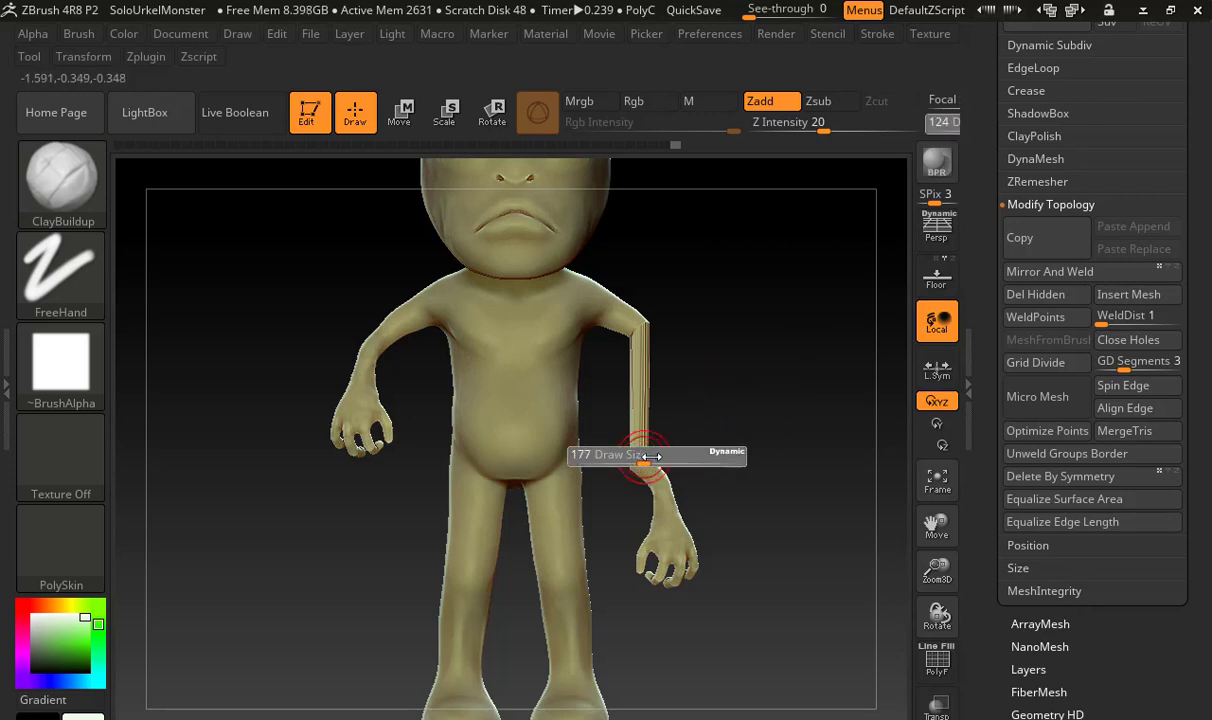
{"action": "key", "text": "shift"}
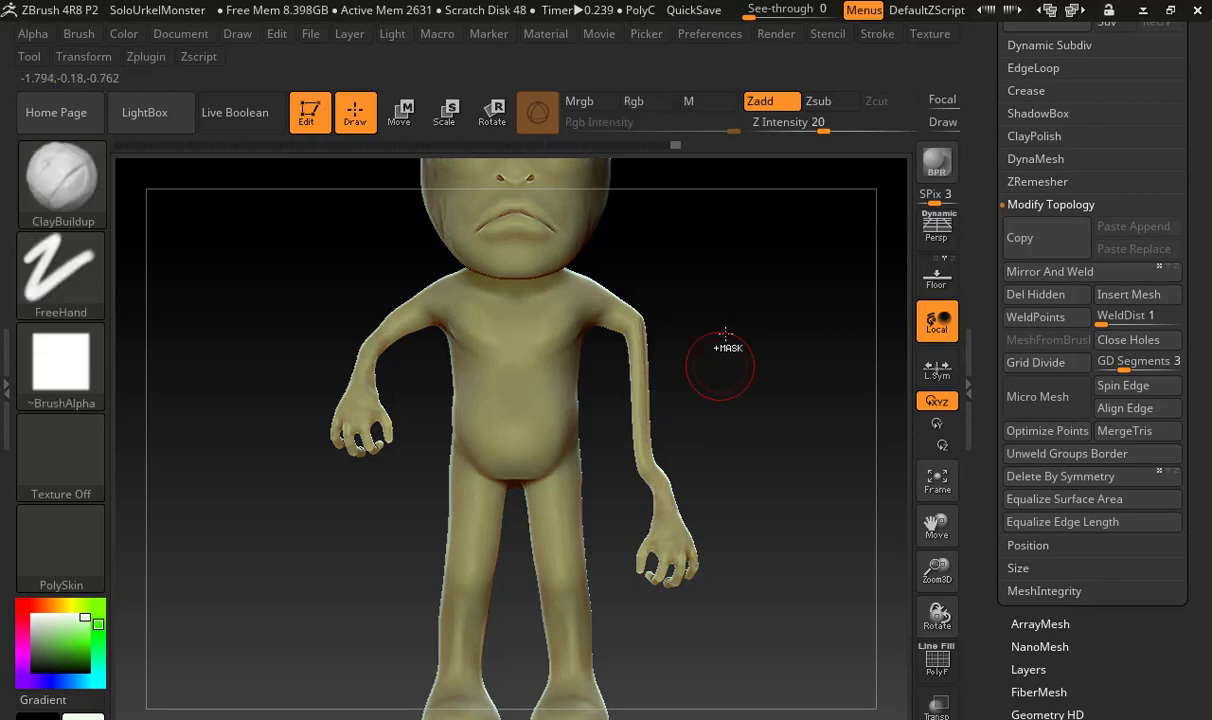
Even out the remaining ridges along the elongated forearm down to the wrist with the Smooth brush
{"action": "key", "text": "ctrl"}
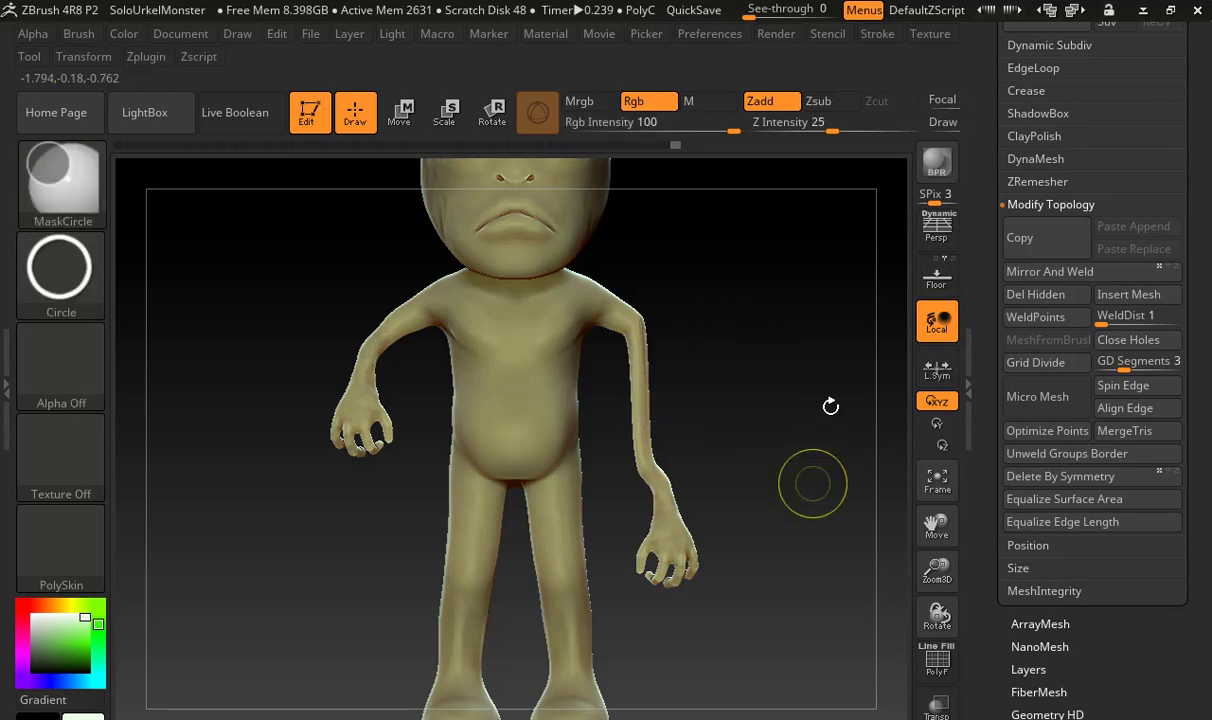
{"action": "left_click_drag", "start_coordinate": [695, 394], "coordinate": [800, 355], "text": "alt"}
{"action": "left_click_drag", "start_coordinate": [649, 352], "coordinate": [630, 341]}
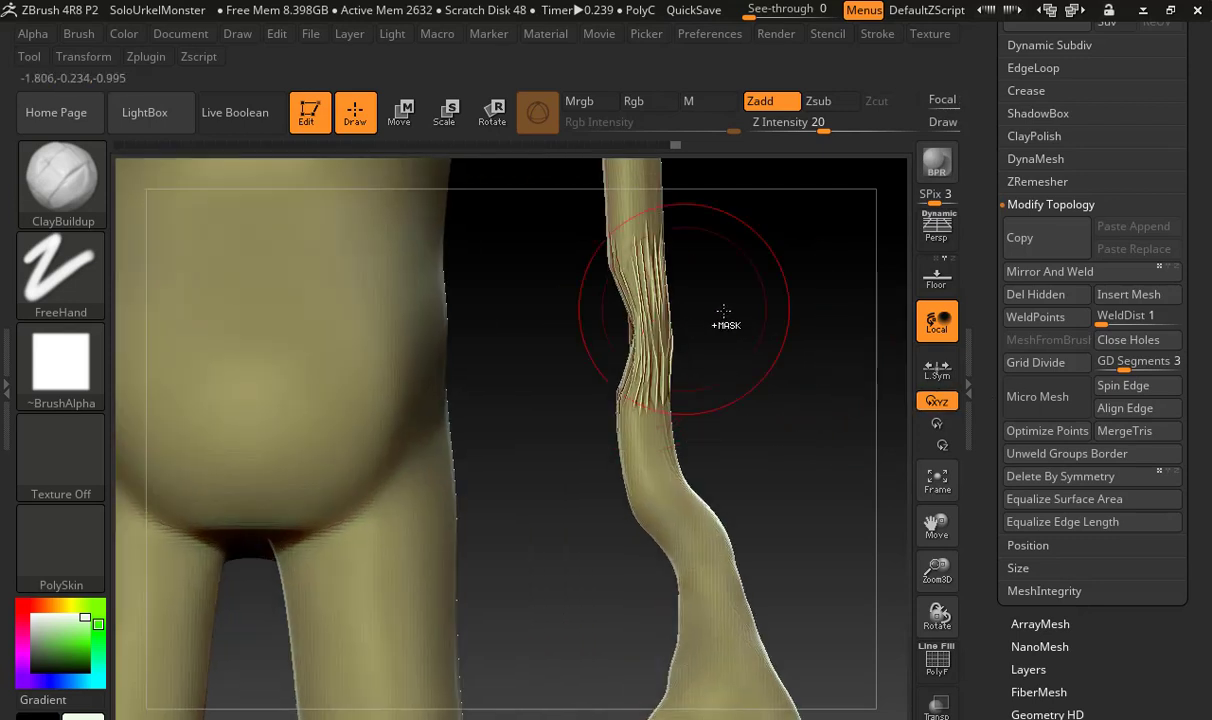
{"action": "left_click_drag", "start_coordinate": [632, 240], "coordinate": [630, 335], "text": "shift"}
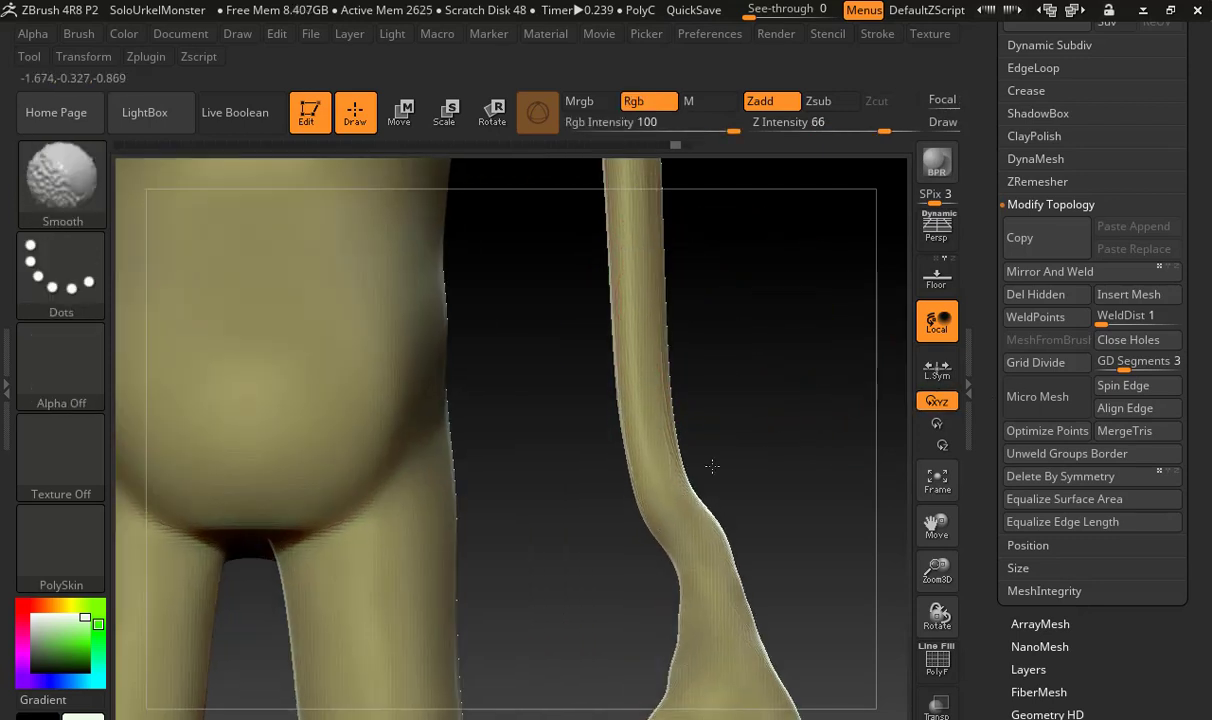
Enable DynaMesh on the body at Resolution 128 to redistribute the stretched arm's polygons
{"action": "left_click_drag", "start_coordinate": [993, 356], "coordinate": [993, 480]}
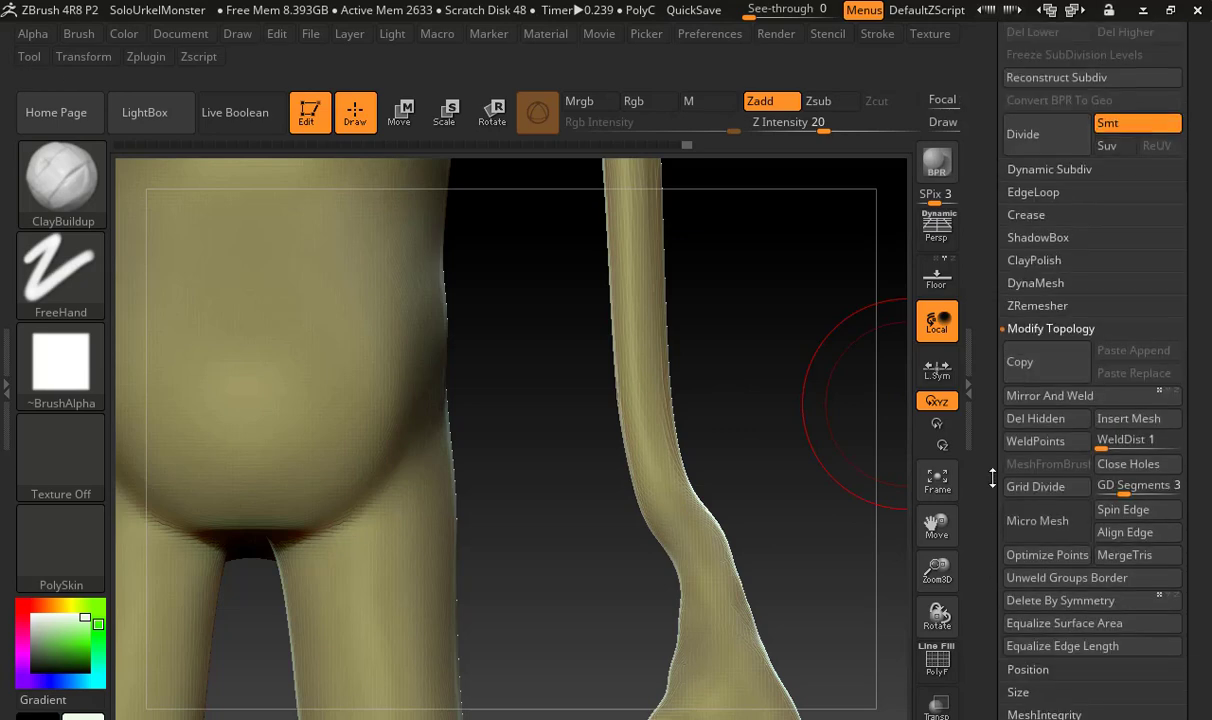
{"action": "left_click", "coordinate": [1035, 283]}
{"action": "left_click", "coordinate": [1046, 322]}
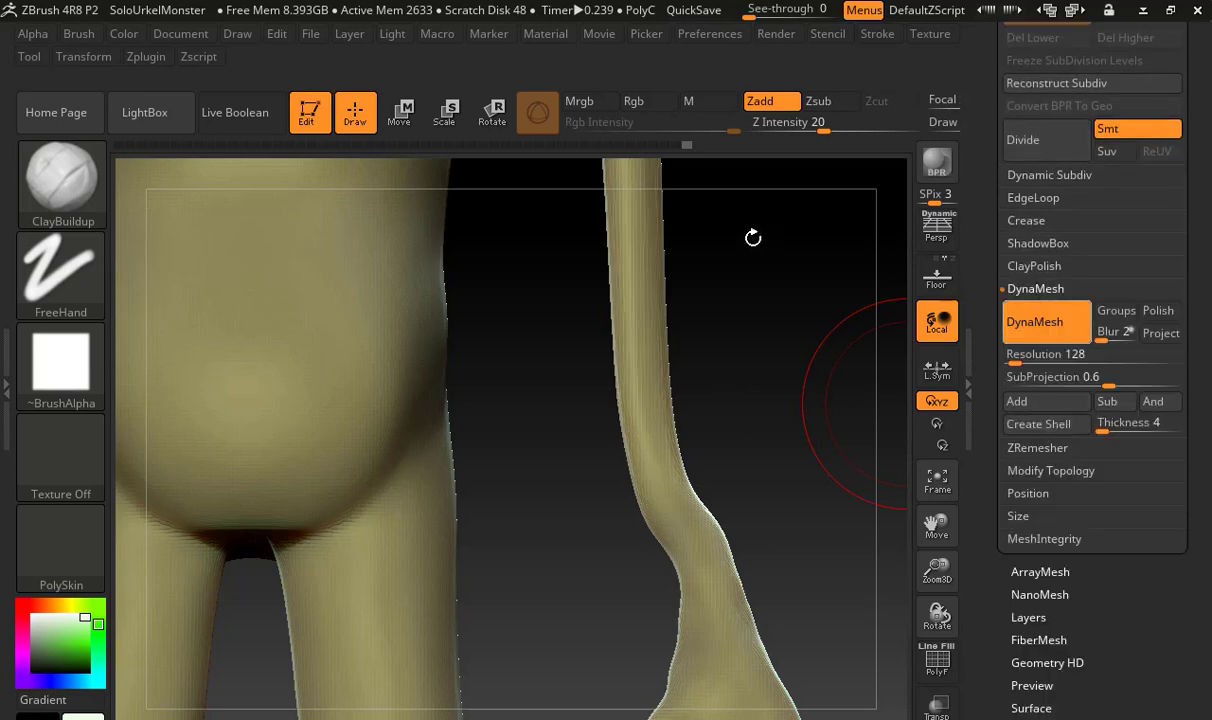
{"action": "left_click_drag", "start_coordinate": [706, 398], "coordinate": [600, 360]}
{"action": "left_click_drag", "start_coordinate": [733, 376], "coordinate": [752, 476], "text": "alt"}
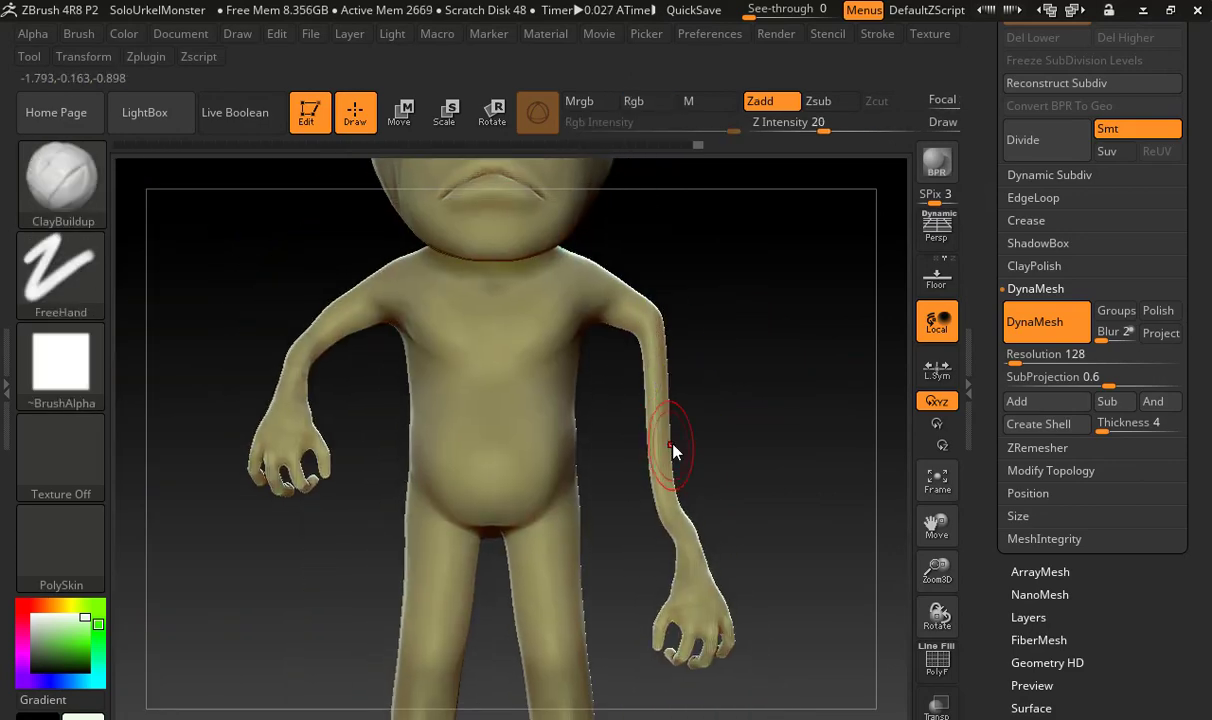
Switch to the Inflat brush to try thickening the stretched left arm below the elbow
{"action": "key", "text": "b"}
{"action": "key", "text": "i"}
{"action": "key", "text": "n"}
{"action": "left_click_drag", "start_coordinate": [664, 420], "coordinate": [651, 364]}
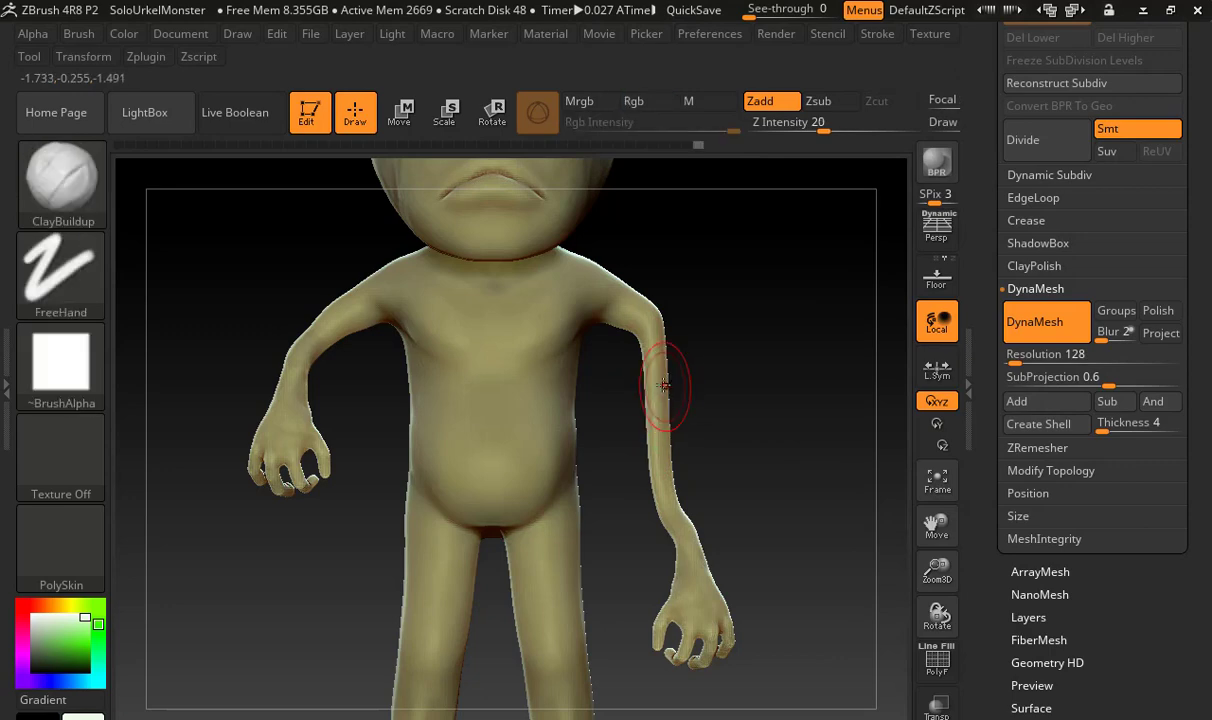
{"action": "key", "text": "b"}
{"action": "key", "text": "i"}
{"action": "key", "text": "n"}
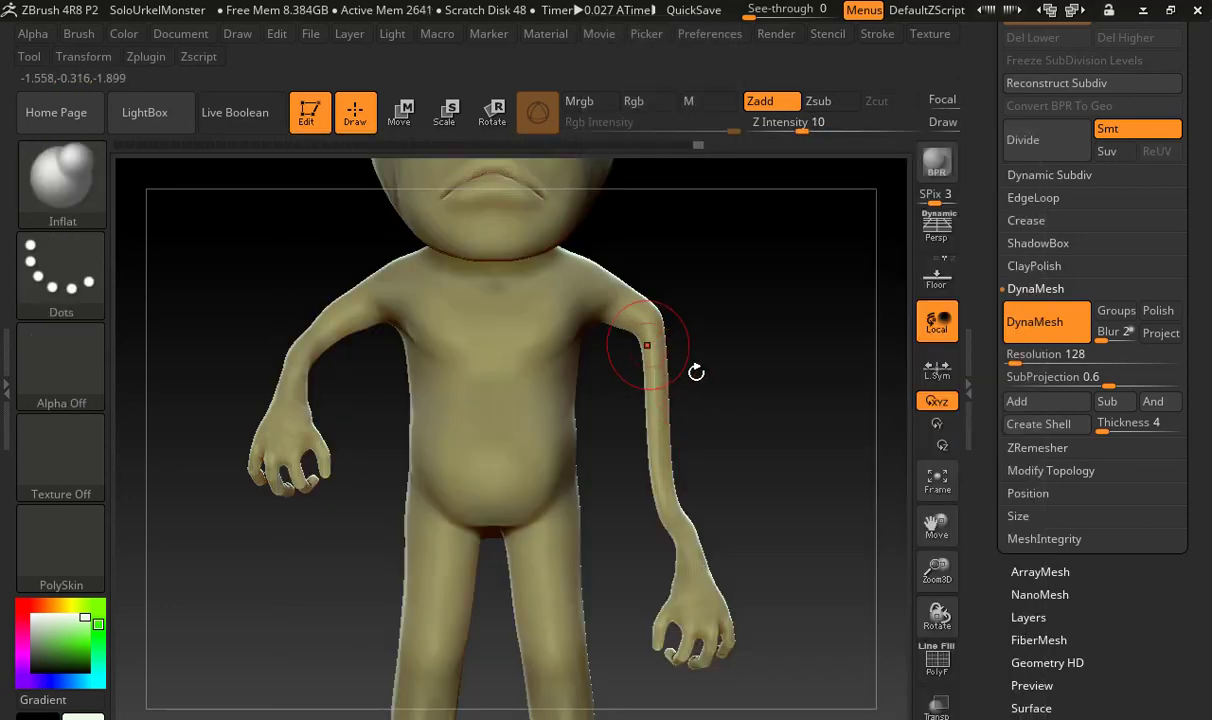
{"action": "mouse_move", "coordinate": [698, 371]}
{"action": "left_mouse_down"}
{"action": "mouse_move", "coordinate": [733, 392]}
{"action": "mouse_move", "coordinate": [698, 379]}
{"action": "left_mouse_up"}
Try ClayBuildup strokes down the stretched left forearm toward the wrist
{"action": "key", "text": "b"}
{"action": "key", "text": "c"}
{"action": "key", "text": "b"}
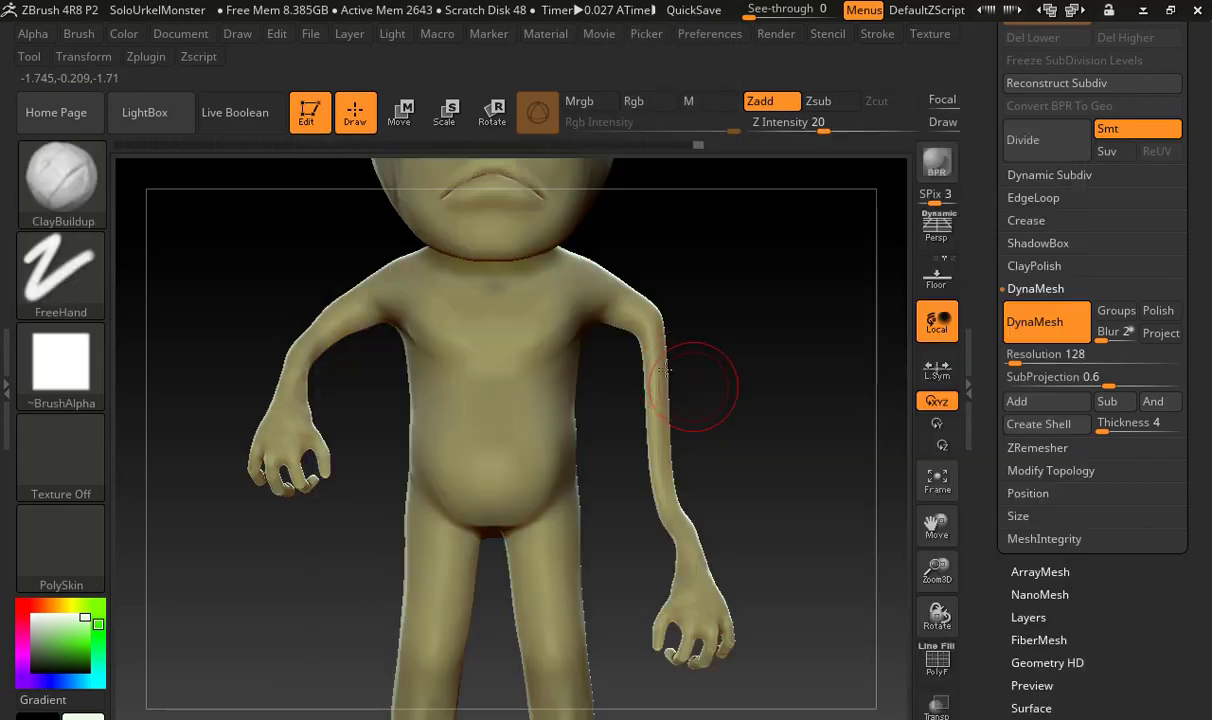
{"action": "left_click_drag", "start_coordinate": [663, 430], "coordinate": [666, 467]}
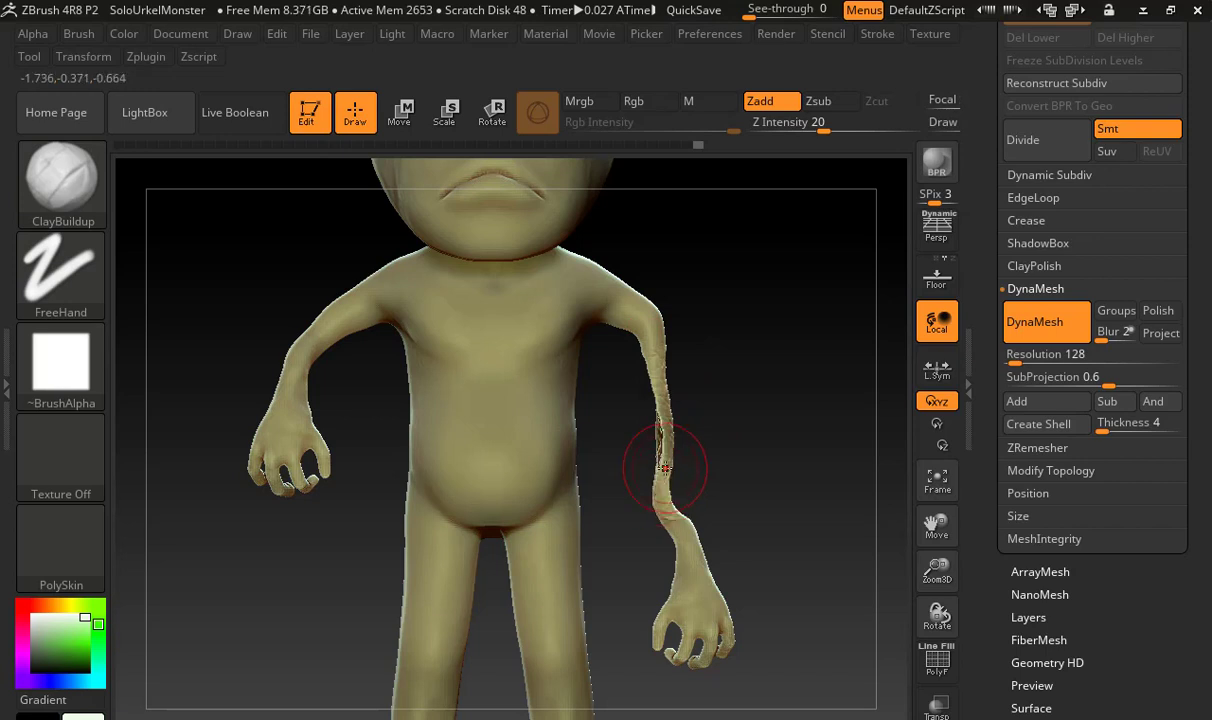
{"action": "left_click_drag", "start_coordinate": [665, 467], "coordinate": [665, 467], "text": "shift"}
Thicken the stretched left arm from elbow to wrist with the Inflat brush
{"action": "key", "text": "b"}
{"action": "key", "text": "i"}
{"action": "key", "text": "n"}
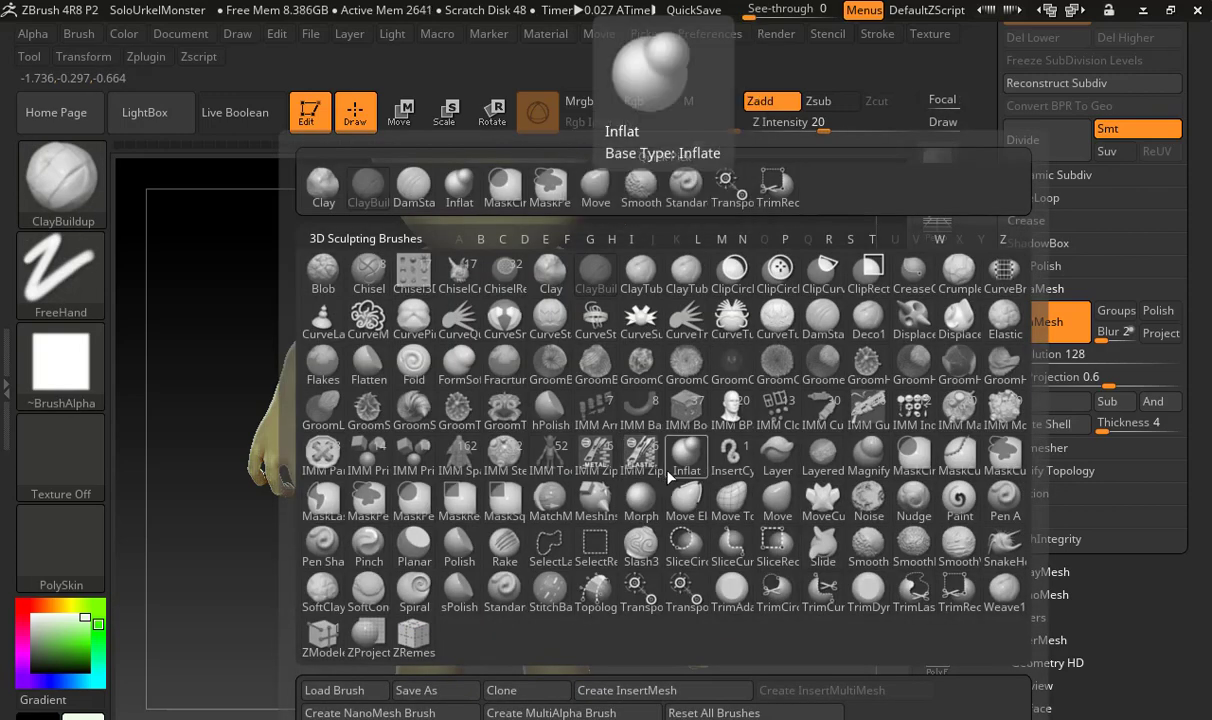
{"action": "left_click_drag", "start_coordinate": [652, 359], "coordinate": [659, 407]}
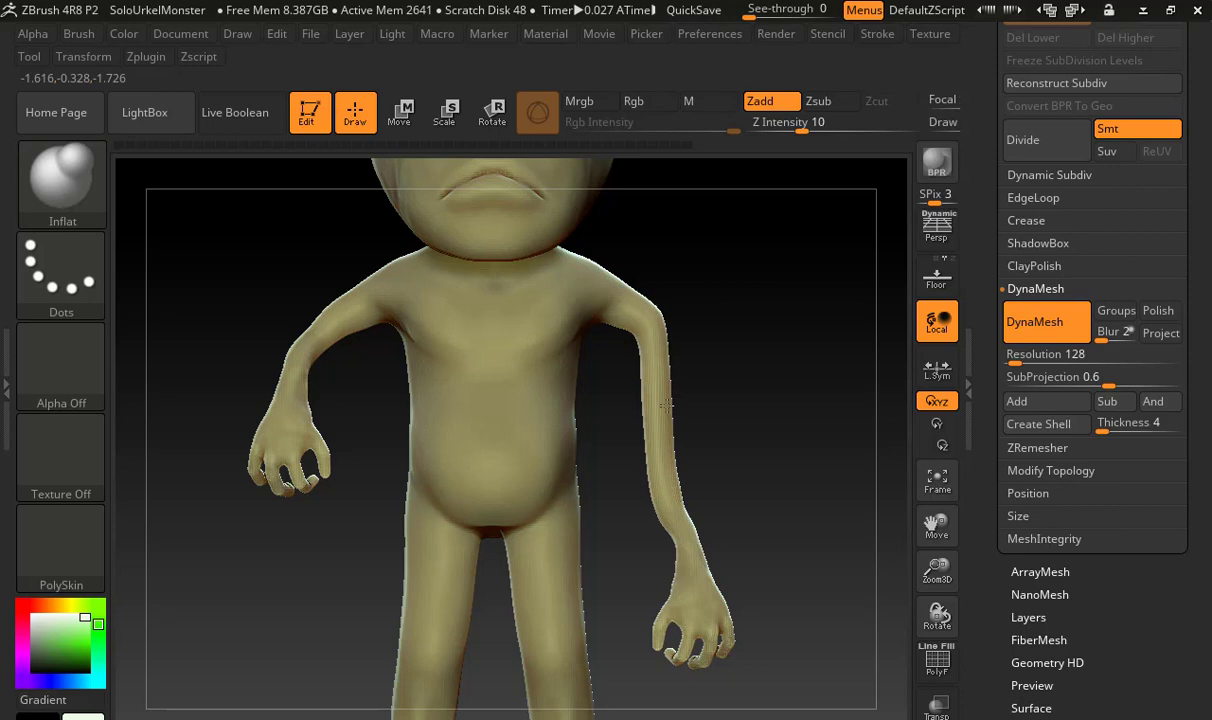
{"action": "left_click_drag", "start_coordinate": [676, 494], "coordinate": [680, 500]}
Try building up muscle volume along the stretched left forearm with ClayBuildup, adjusting the brush size between strokes
{"action": "key", "text": "b"}
{"action": "key", "text": "c"}
{"action": "key", "text": "b"}
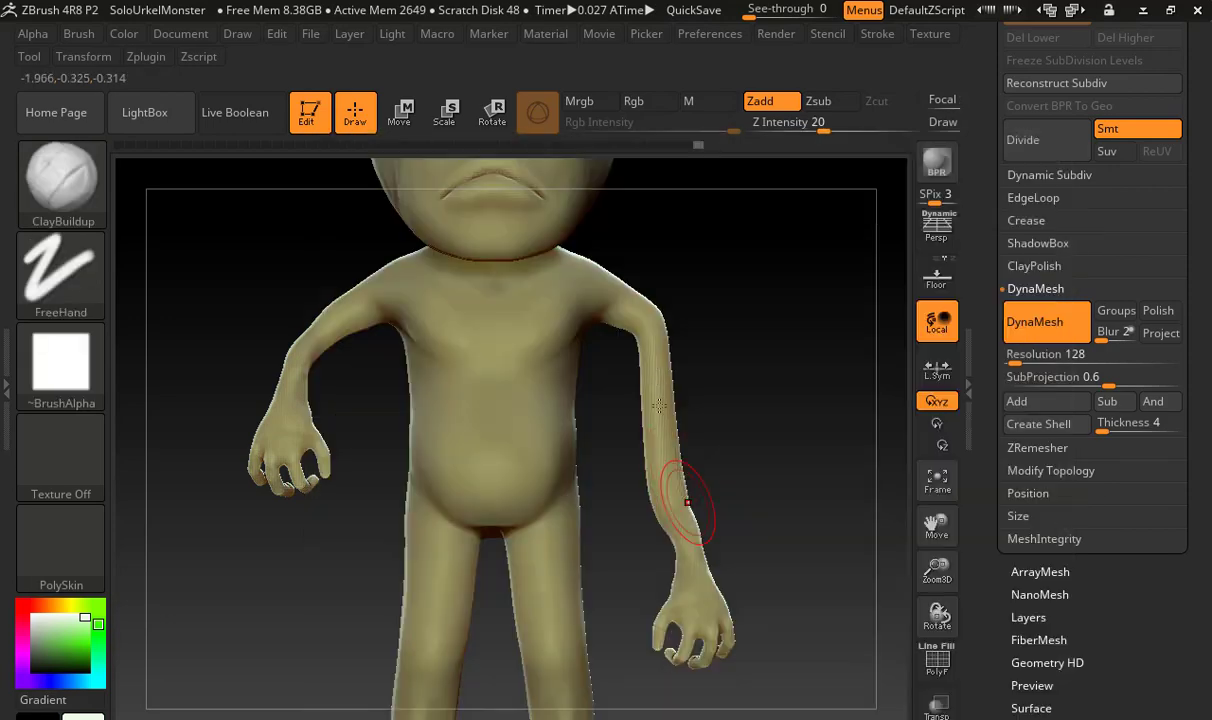
{"action": "left_click_drag", "start_coordinate": [639, 322], "coordinate": [655, 359]}
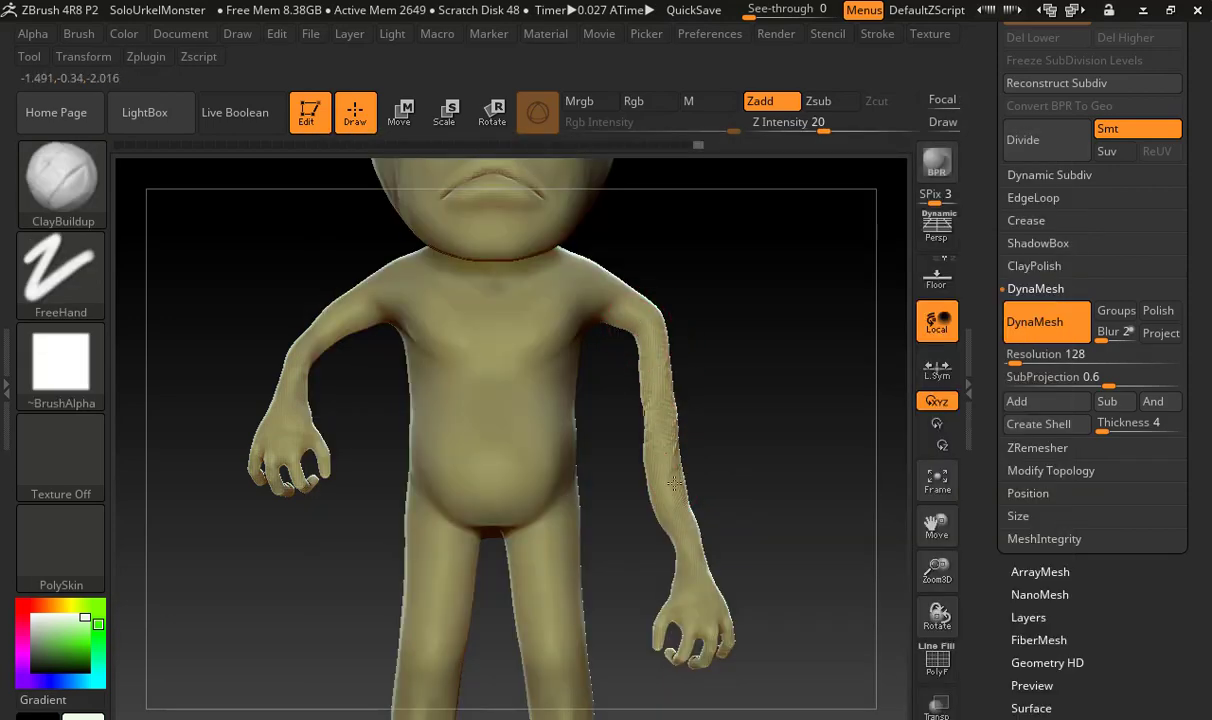
{"action": "left_click_drag", "start_coordinate": [674, 484], "coordinate": [690, 508]}
{"action": "key", "text": "ctrl+z"}
{"action": "key", "text": "s"}
{"action": "mouse_move", "coordinate": [666, 405]}
{"action": "left_mouse_down"}
{"action": "mouse_move", "coordinate": [654, 406]}
{"action": "mouse_move", "coordinate": [670, 420]}
{"action": "left_mouse_up"}
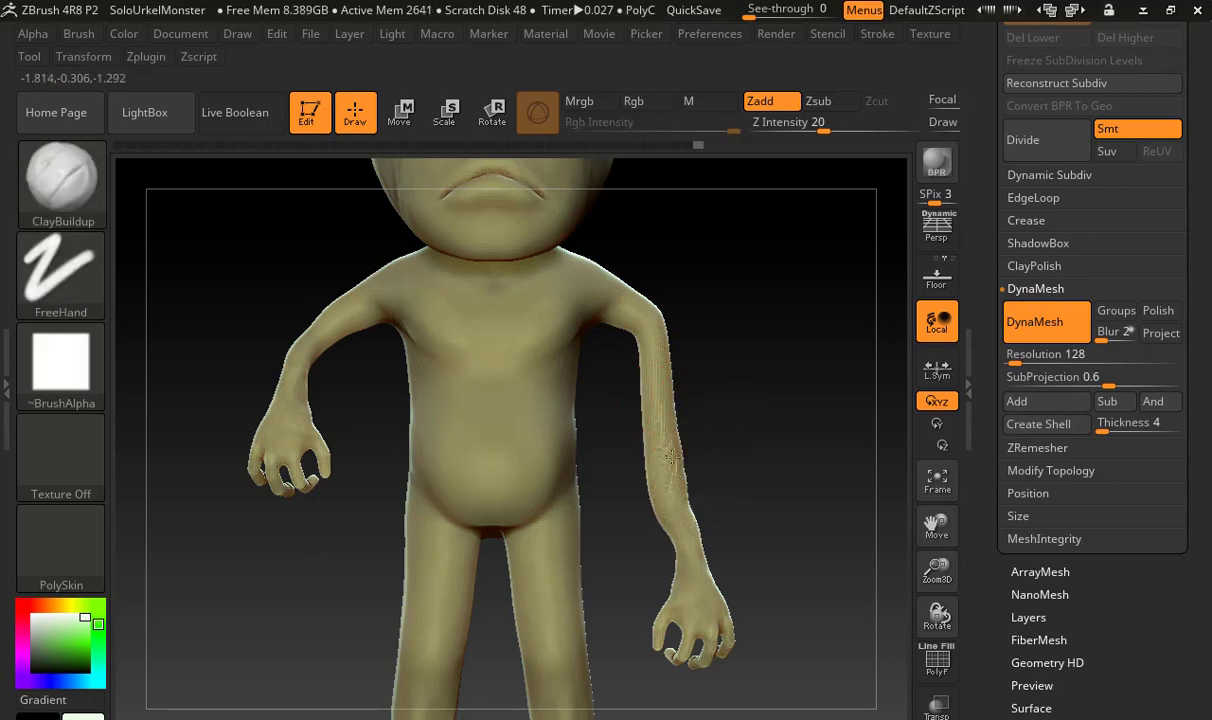
{"action": "left_click_drag", "start_coordinate": [672, 457], "coordinate": [671, 440]}
Undo the sculpting, DynaMesh and stretching on the left arm back to its original length, and clear the mask
{"action": "key", "text": "ctrl+z"}
{"action": "key", "text": "ctrl+z"}
{"action": "key", "text": "ctrl+z"}
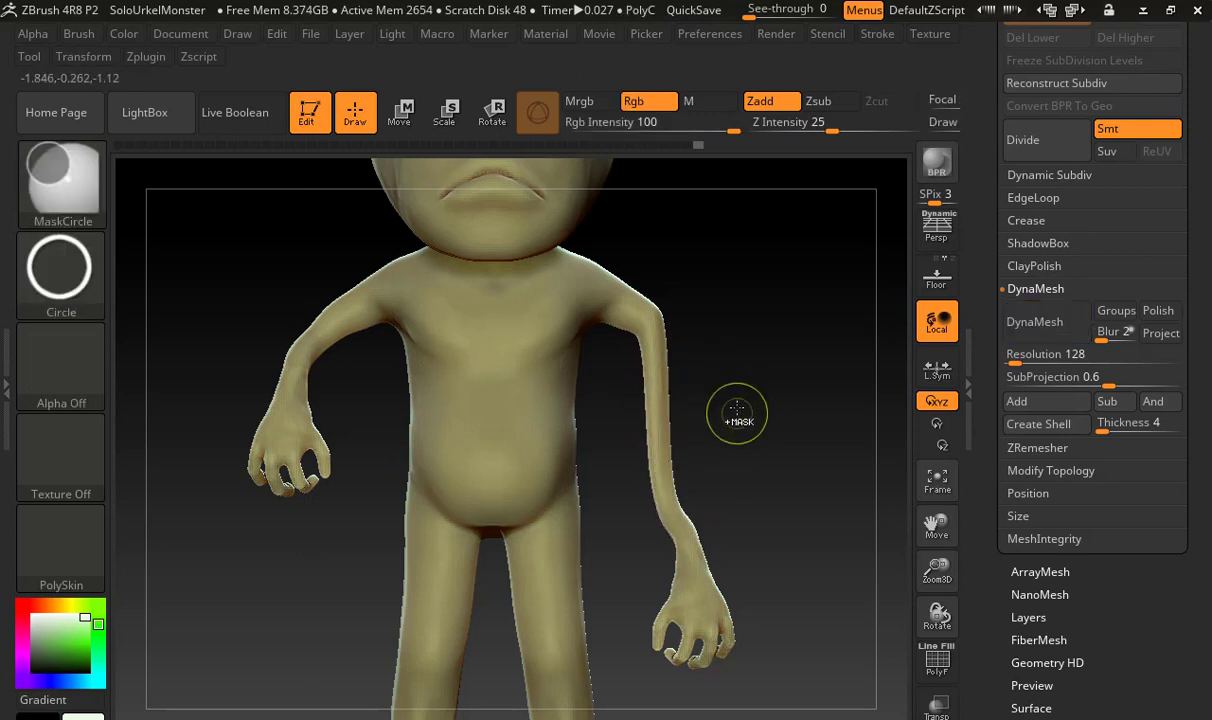
{"action": "key", "text": "ctrl+z"}
{"action": "key", "text": "ctrl+z"}
{"action": "key", "text": "ctrl+z"}
{"action": "key", "text": "ctrl+z"}
{"action": "key", "text": "ctrl+z"}
{"action": "key", "text": "ctrl+z"}
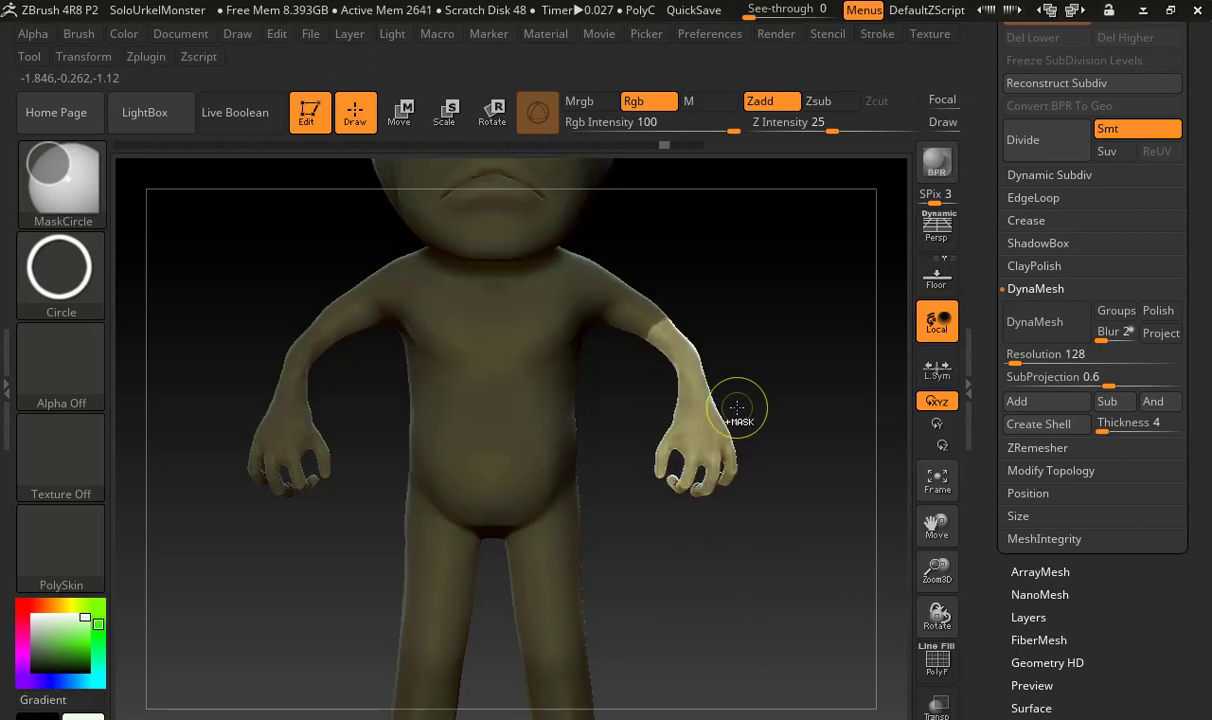
{"action": "left_click_drag", "start_coordinate": [782, 354], "coordinate": [852, 406], "text": "ctrl"}
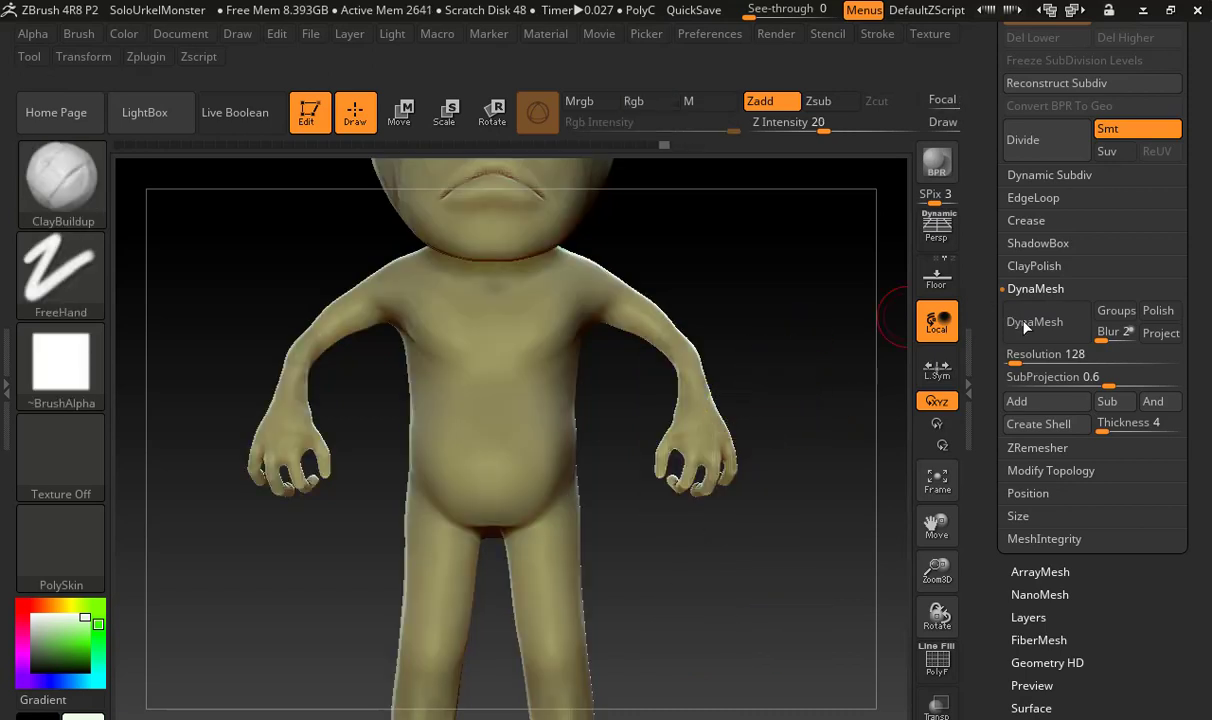
Switch to the DamStandard brush for carving creases into the body
{"action": "left_click_drag", "start_coordinate": [804, 362], "coordinate": [742, 384], "text": "alt"}
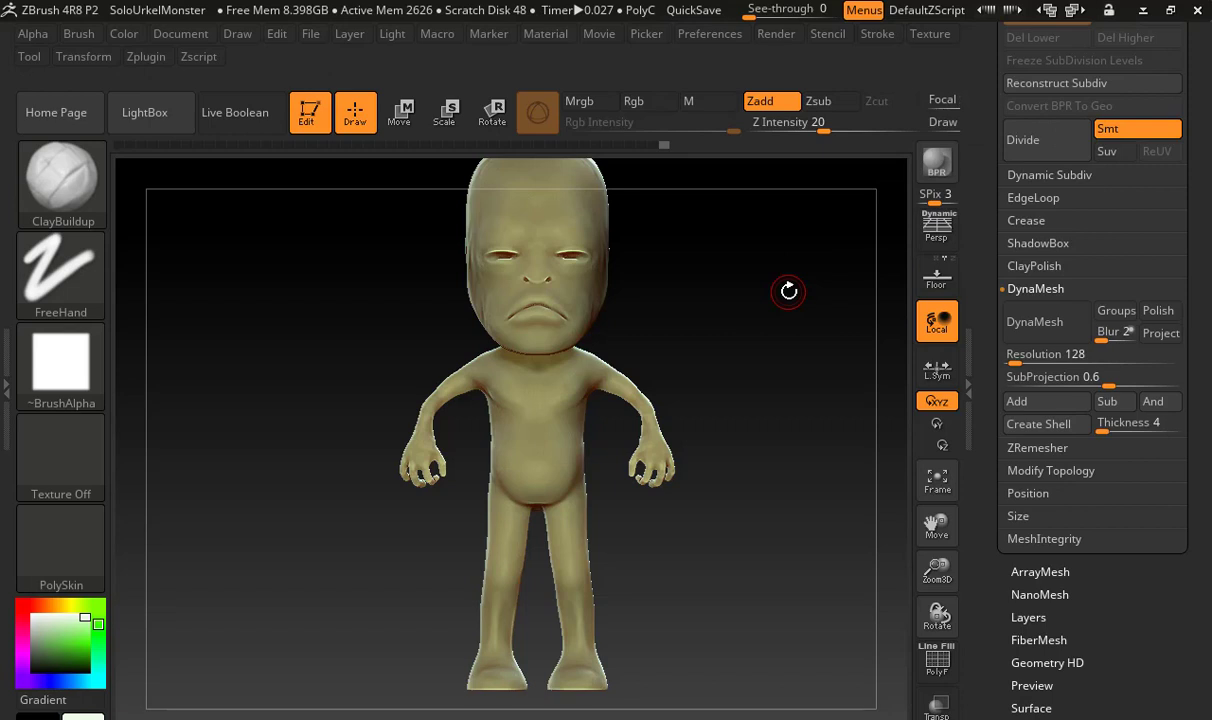
{"action": "key", "text": "space"}
{"action": "left_click_drag", "start_coordinate": [755, 377], "coordinate": [640, 390]}
{"action": "left_click_drag", "start_coordinate": [796, 378], "coordinate": [872, 385], "text": "shift"}
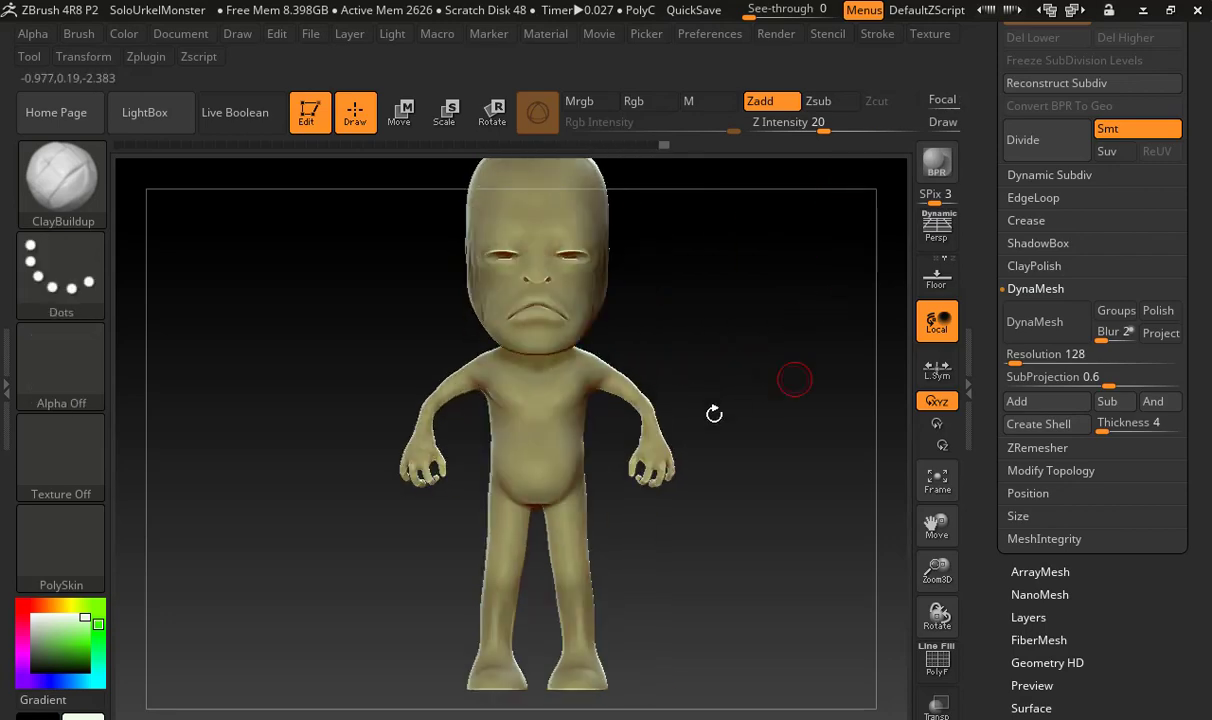
{"action": "key", "text": "b"}
{"action": "key", "text": "d"}
{"action": "key", "text": "s"}
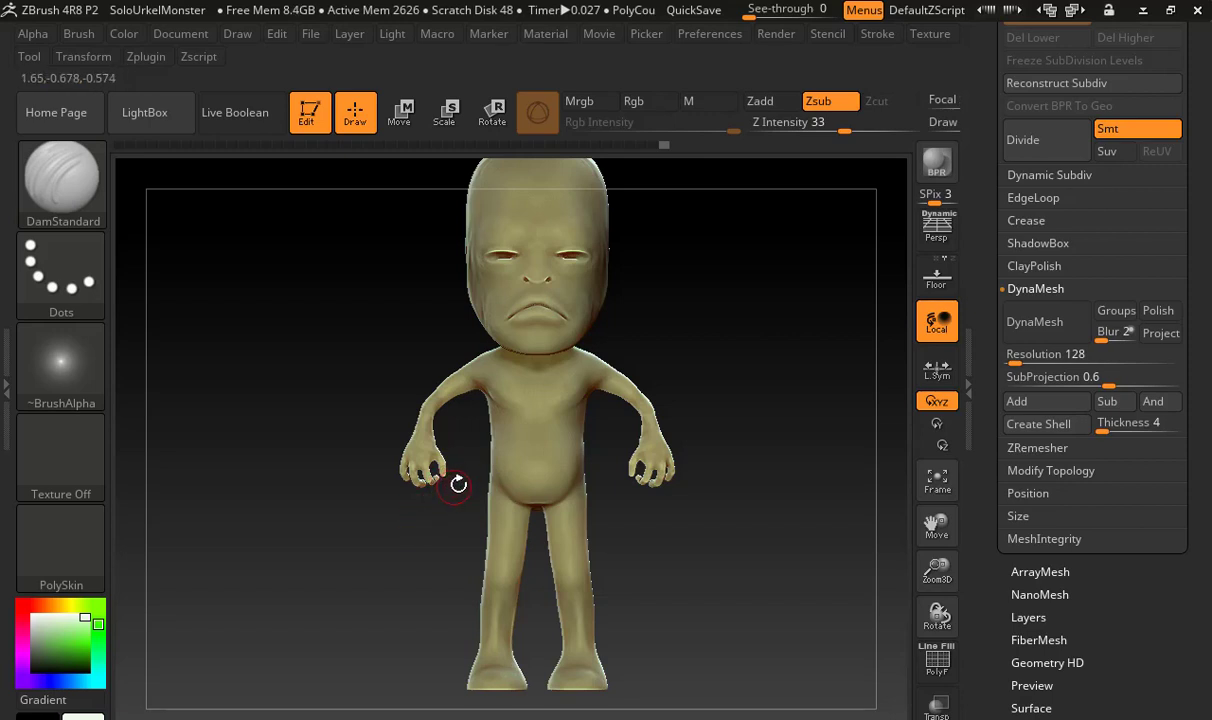
Try DamStandard strokes across the left side of the chest and undo them
{"action": "left_click_drag", "start_coordinate": [630, 335], "coordinate": [789, 285], "text": "alt"}
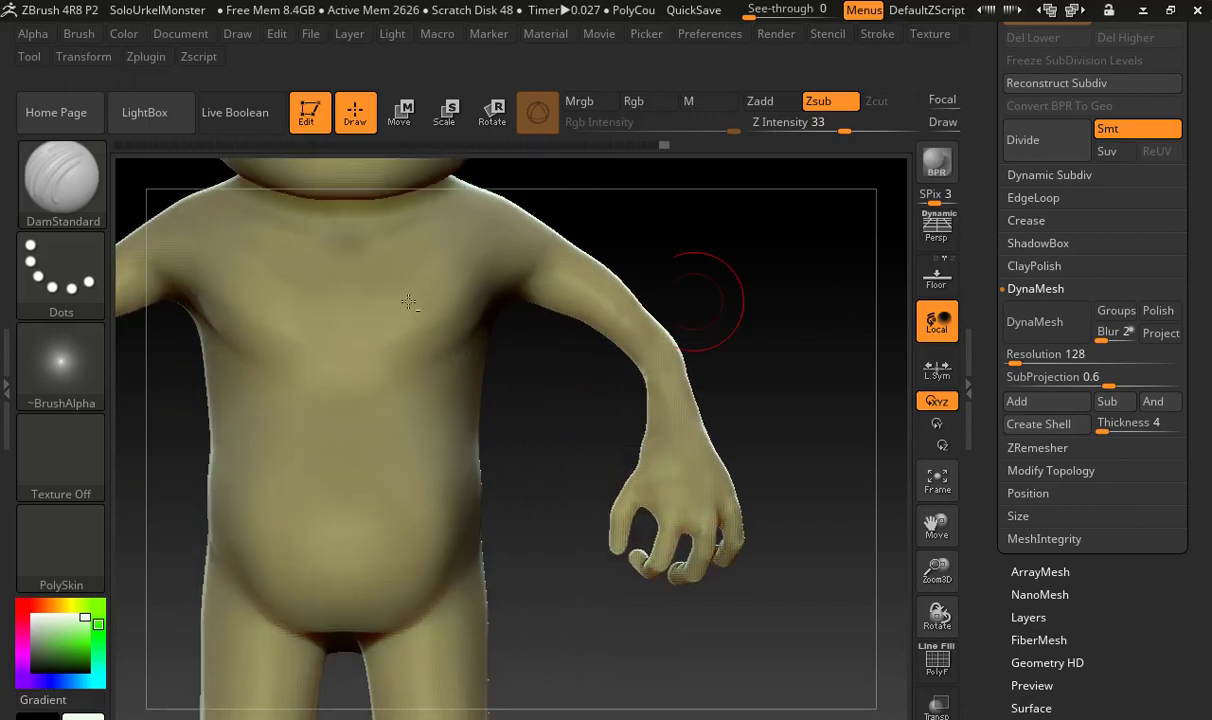
{"action": "left_click_drag", "start_coordinate": [490, 288], "coordinate": [602, 304]}
{"action": "key", "text": "ctrl+z"}
{"action": "left_click_drag", "start_coordinate": [522, 380], "coordinate": [652, 473], "text": "alt"}
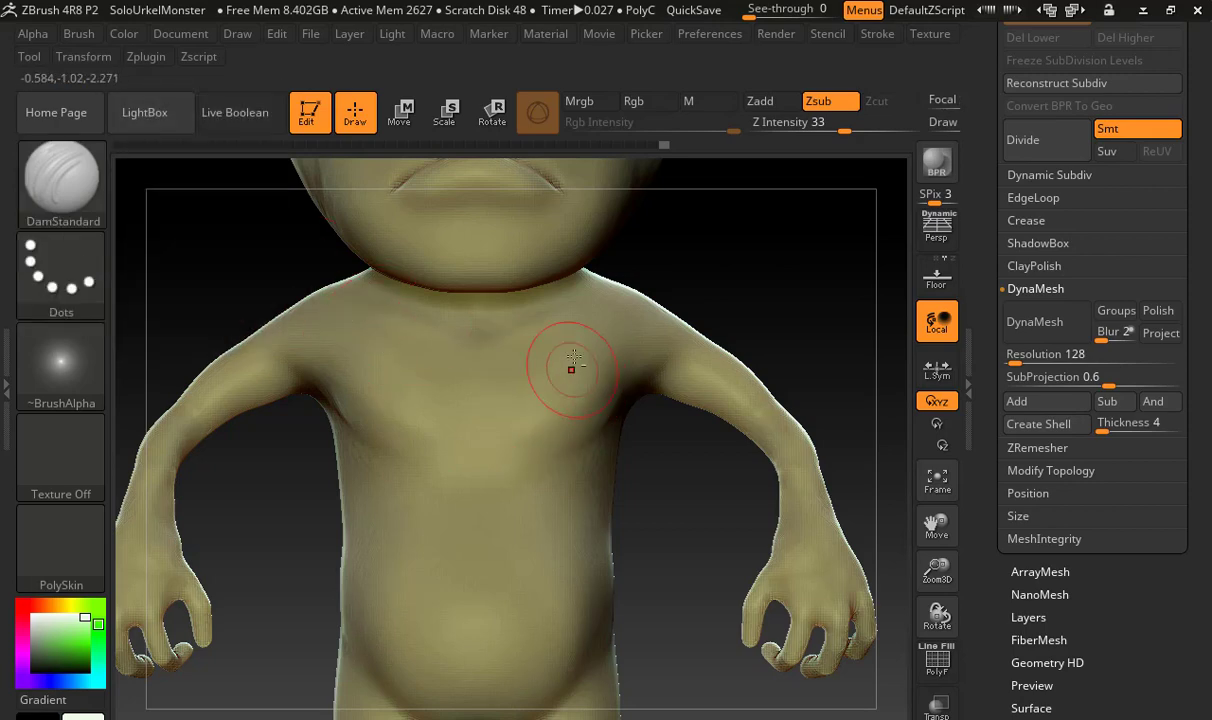
{"action": "left_click_drag", "start_coordinate": [530, 394], "coordinate": [492, 449]}
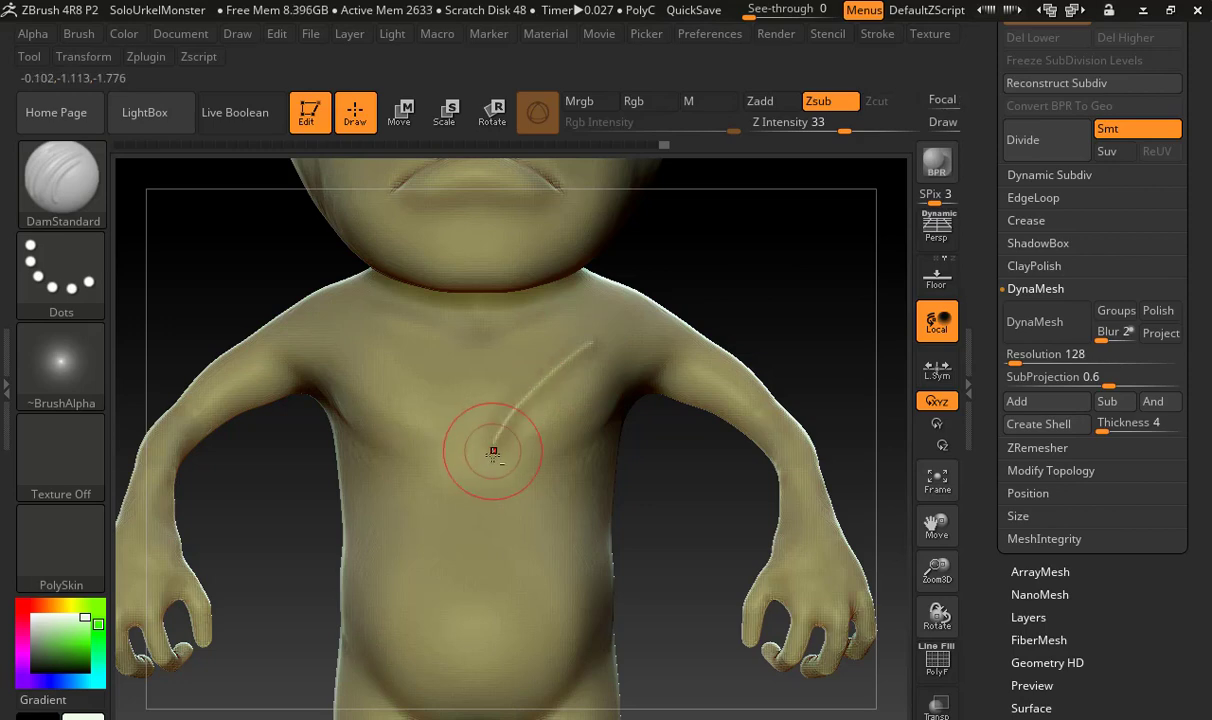
{"action": "key", "text": "ctrl"}
{"action": "key", "text": "ctrl+z"}
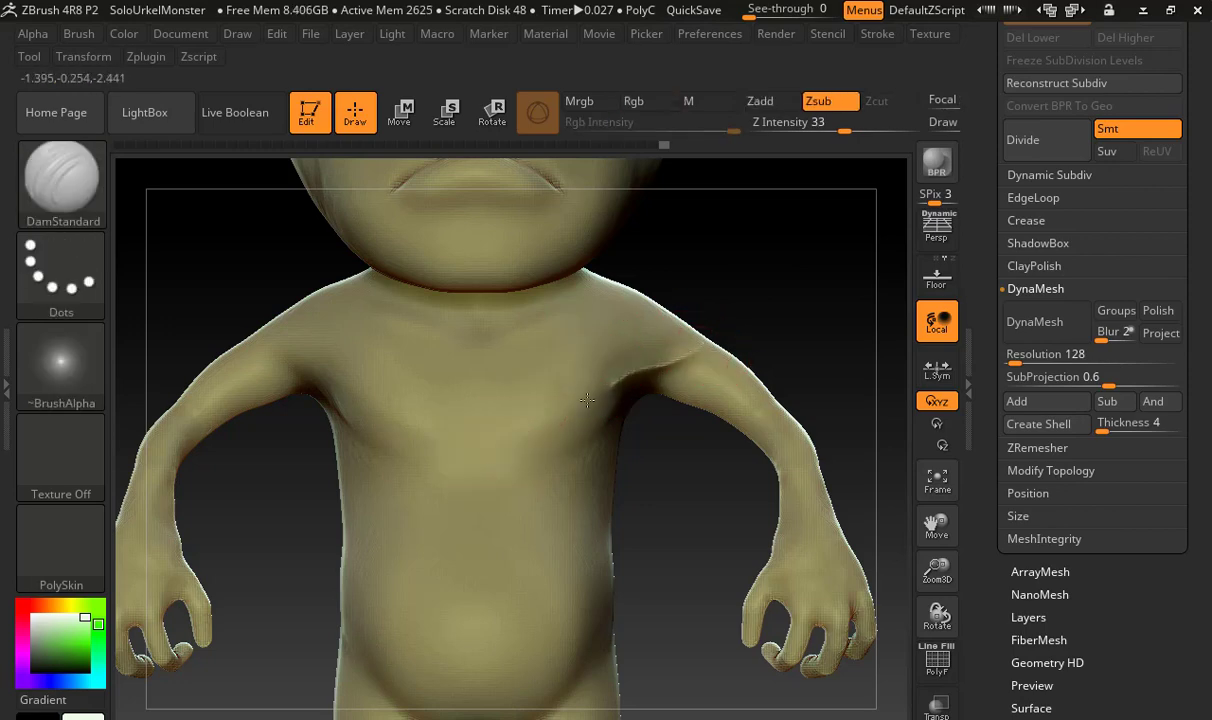
Carve a crease under the left pectoral from the armpit toward the chest centre and soften it with the Smooth brush
{"action": "left_click_drag", "start_coordinate": [587, 400], "coordinate": [541, 443]}
{"action": "key", "text": "shift"}
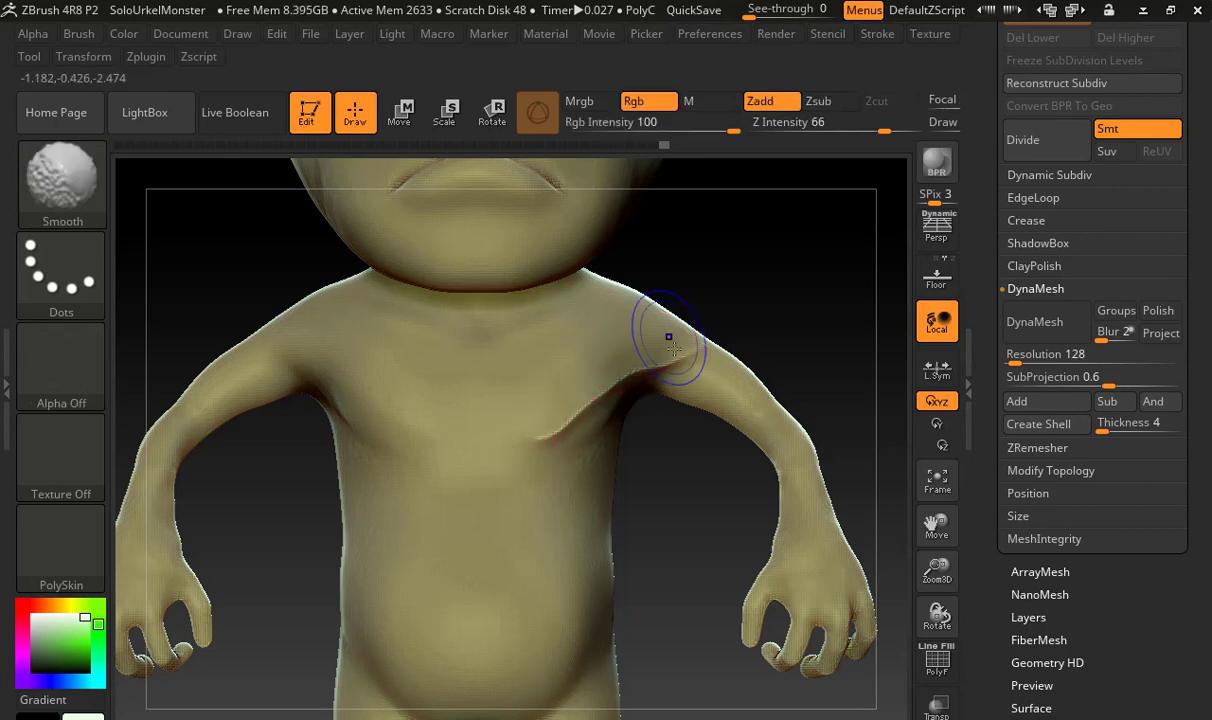
{"action": "left_click_drag", "start_coordinate": [669, 338], "coordinate": [675, 358], "text": "shift"}
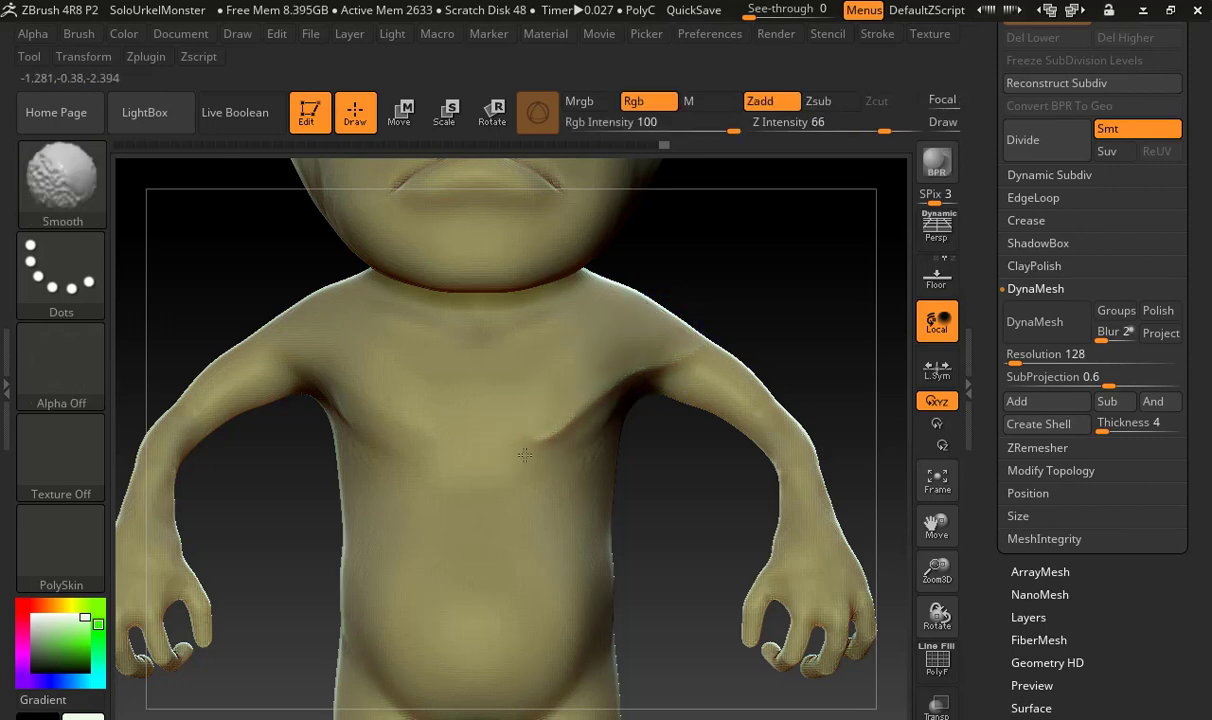
{"action": "left_click_drag", "start_coordinate": [460, 495], "coordinate": [400, 519], "text": "shift"}
{"action": "key", "text": "shift"}
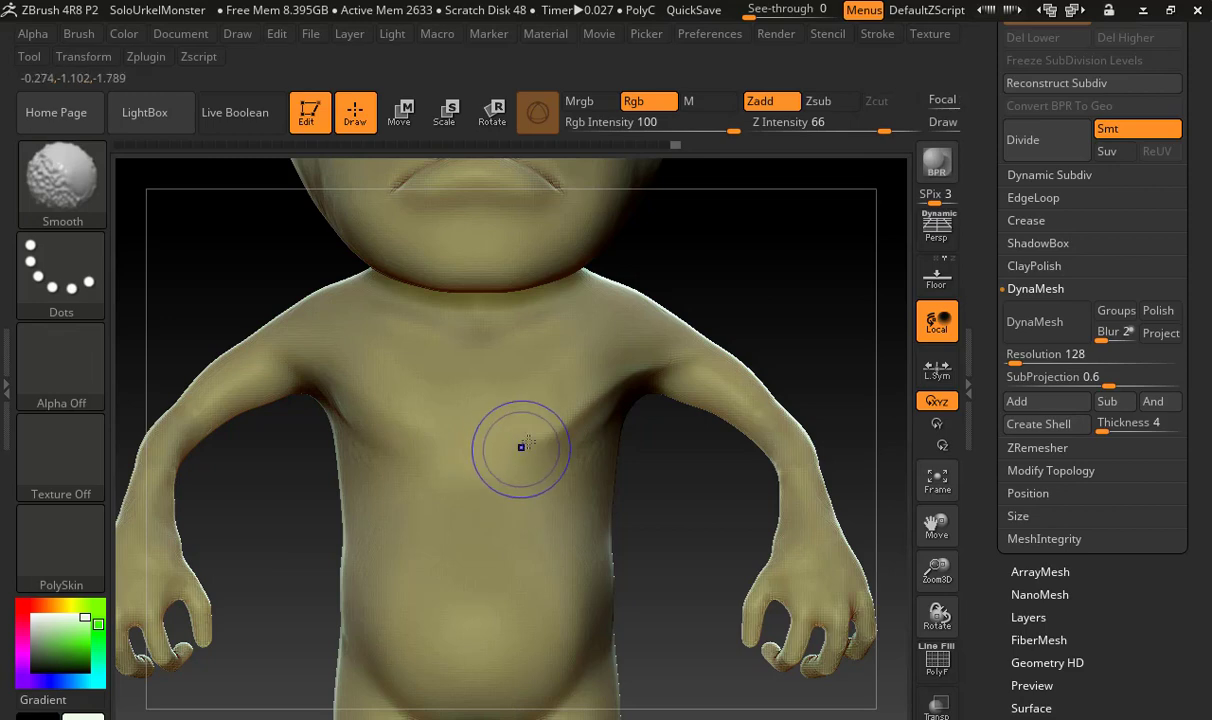
{"action": "left_click_drag", "start_coordinate": [530, 437], "coordinate": [536, 438], "text": "shift"}
{"action": "left_click_drag", "start_coordinate": [468, 597], "coordinate": [464, 622], "text": "shift"}
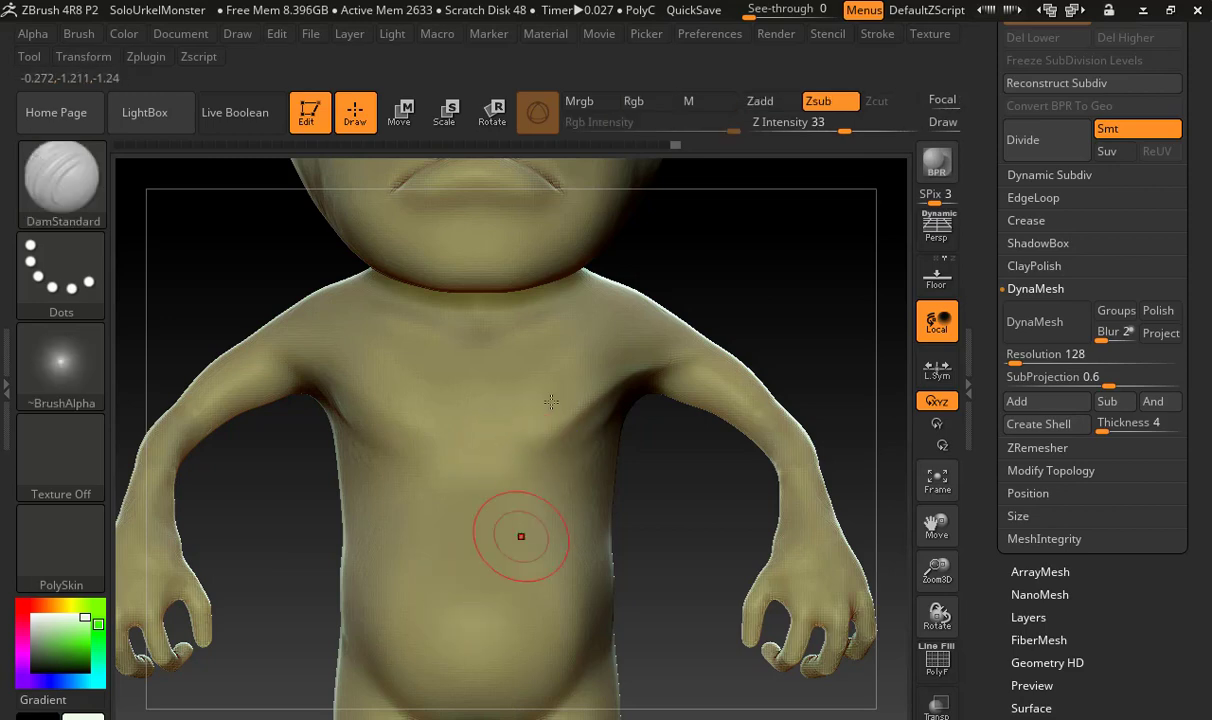
{"action": "left_click_drag", "start_coordinate": [552, 379], "coordinate": [551, 458], "text": "shift"}
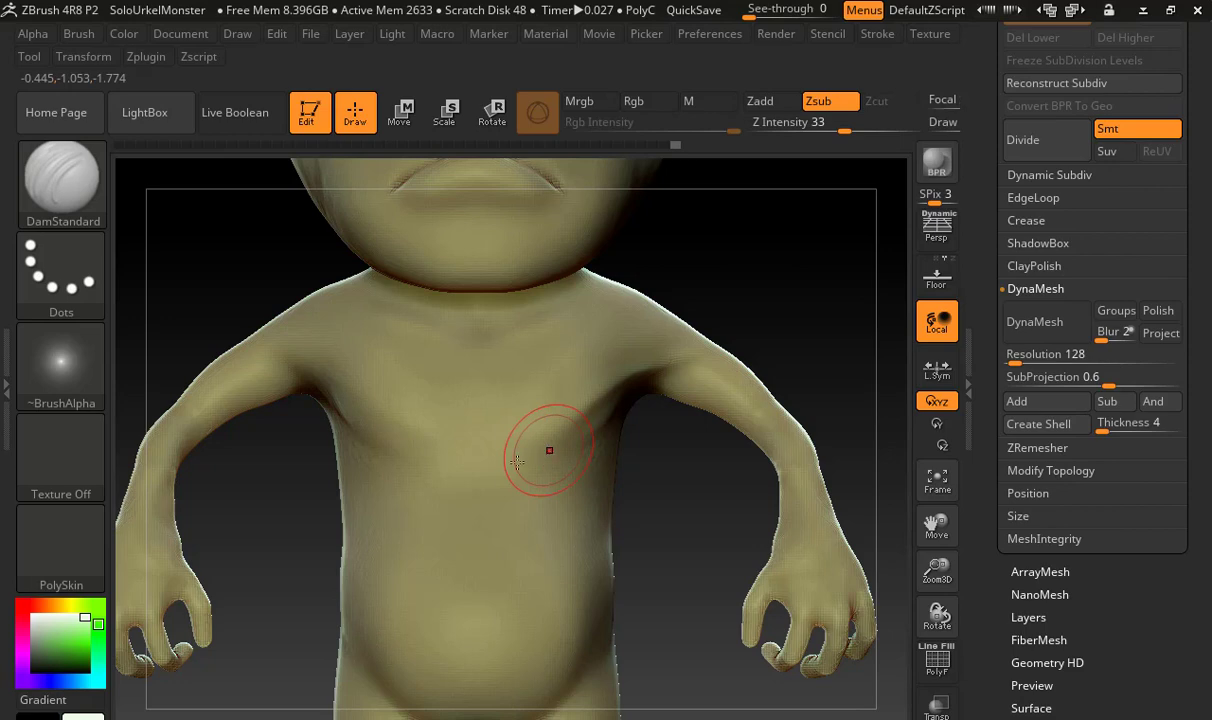
Try short diagonal DamStandard cuts across the left pectoral and undo them
{"action": "left_click_drag", "start_coordinate": [668, 495], "coordinate": [668, 446], "text": "alt"}
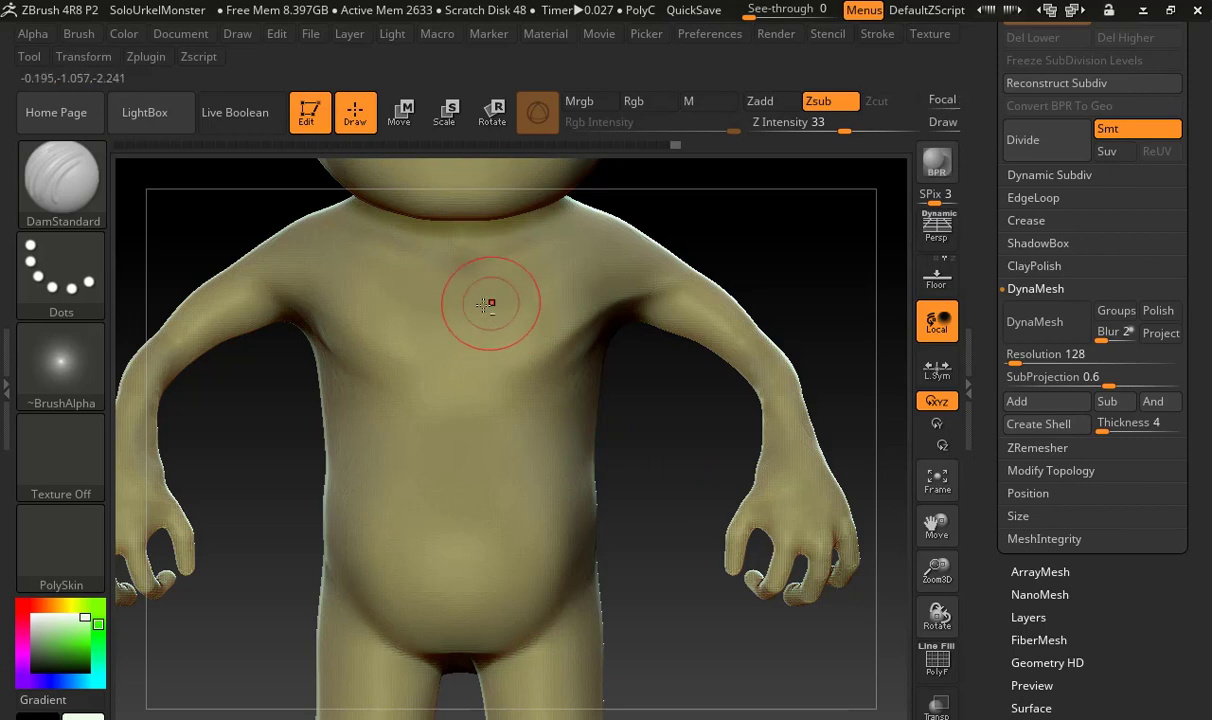
{"action": "mouse_move", "coordinate": [488, 304]}
{"action": "left_mouse_down"}
{"action": "mouse_move", "coordinate": [510, 287]}
{"action": "mouse_move", "coordinate": [496, 305]}
{"action": "mouse_move", "coordinate": [505, 324]}
{"action": "left_mouse_up"}
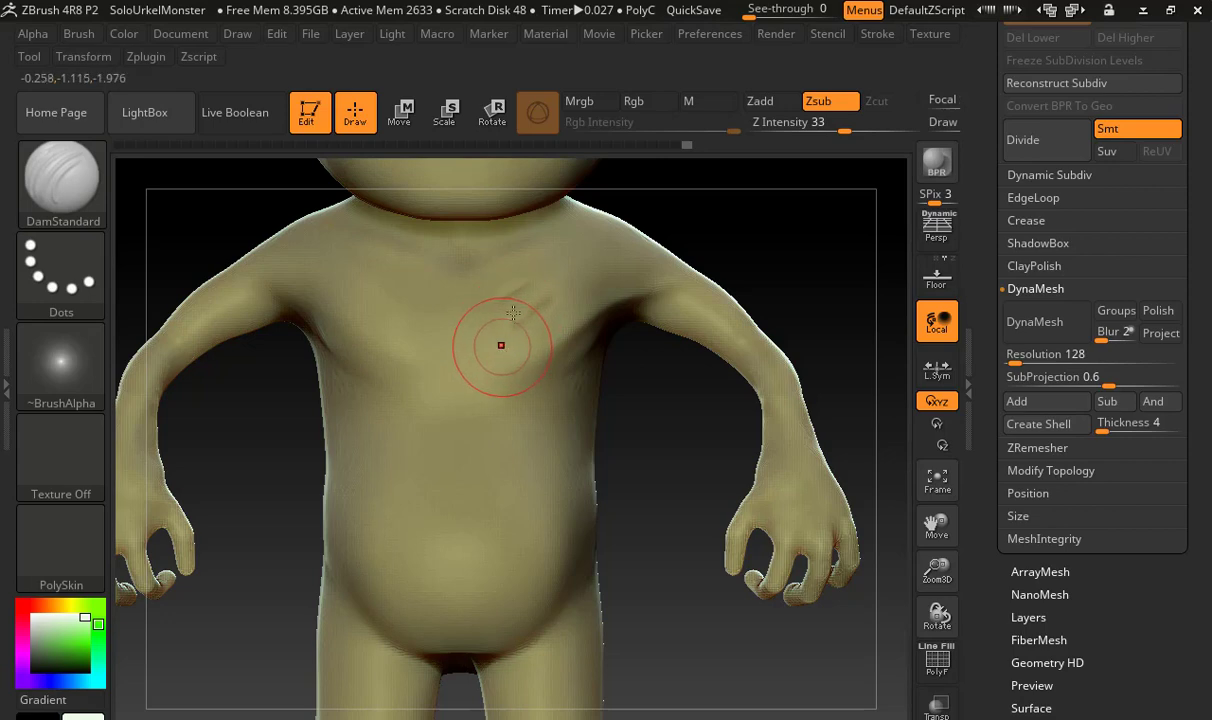
{"action": "key", "text": "ctrl+z"}
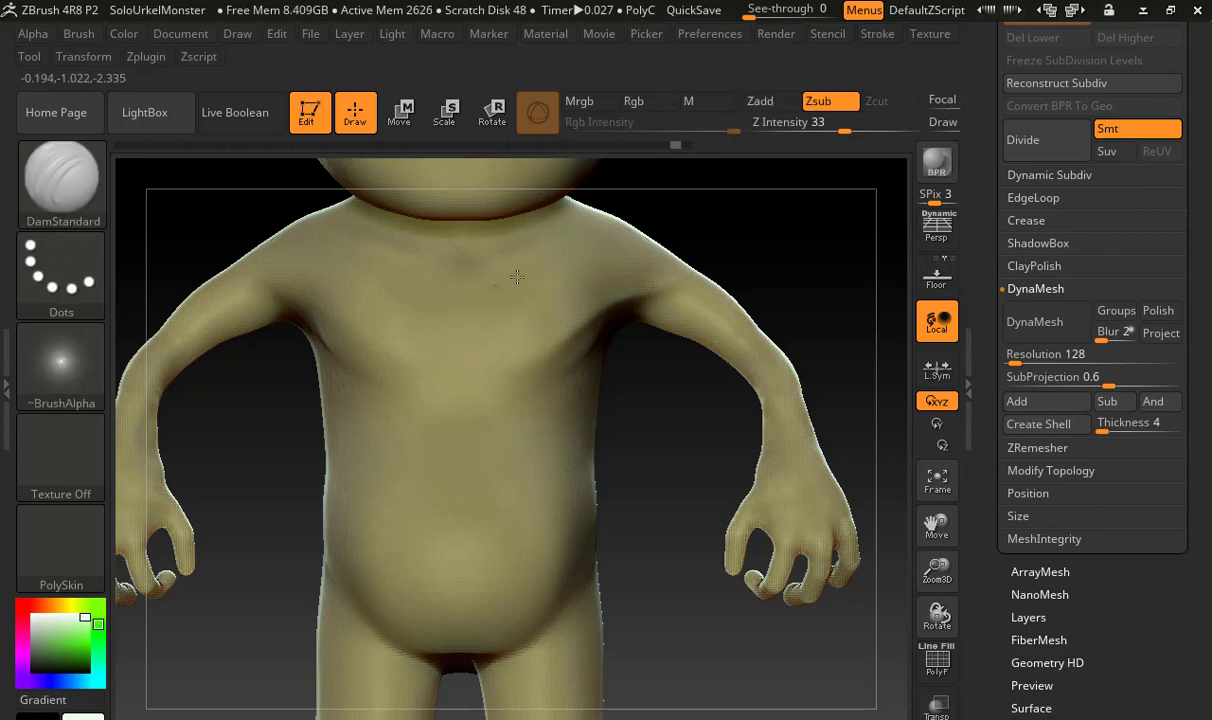
Carve several parallel diagonal muscle striations across the left pectoral and soften them with the Smooth brush
{"action": "left_click_drag", "start_coordinate": [523, 277], "coordinate": [534, 269]}
{"action": "left_click_drag", "start_coordinate": [494, 316], "coordinate": [557, 281]}
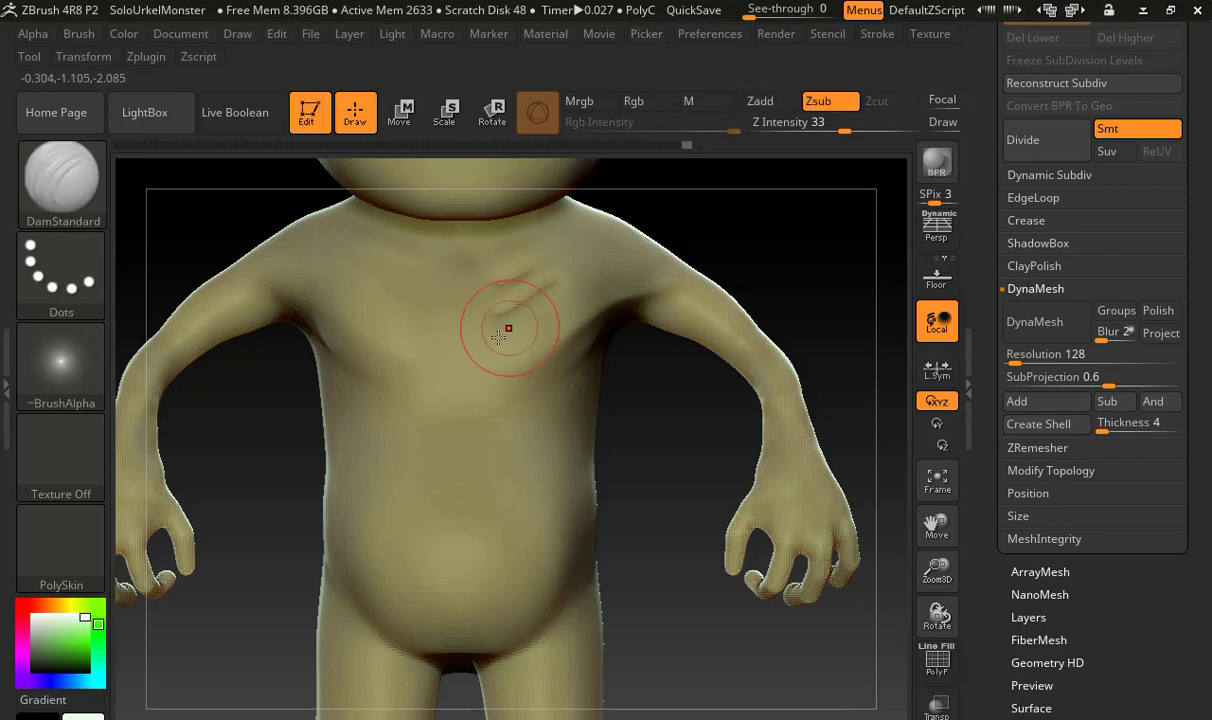
{"action": "left_click_drag", "start_coordinate": [501, 344], "coordinate": [563, 296]}
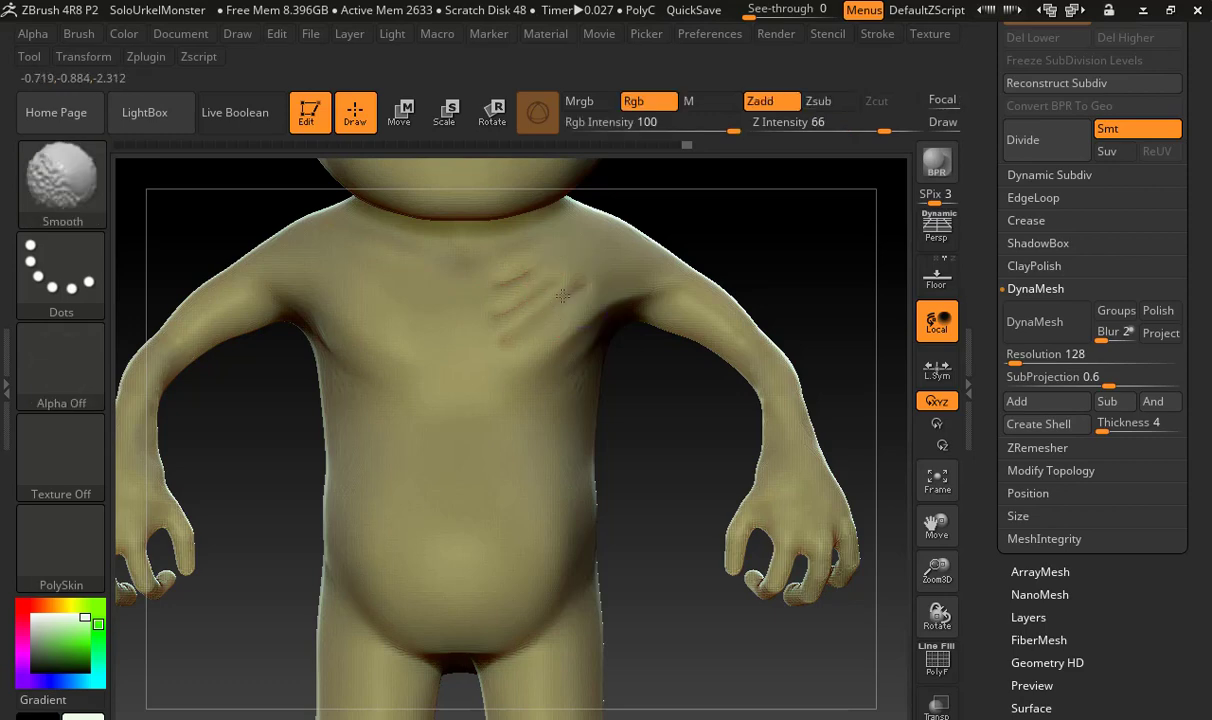
{"action": "left_click_drag", "start_coordinate": [498, 316], "coordinate": [511, 338], "text": "shift"}
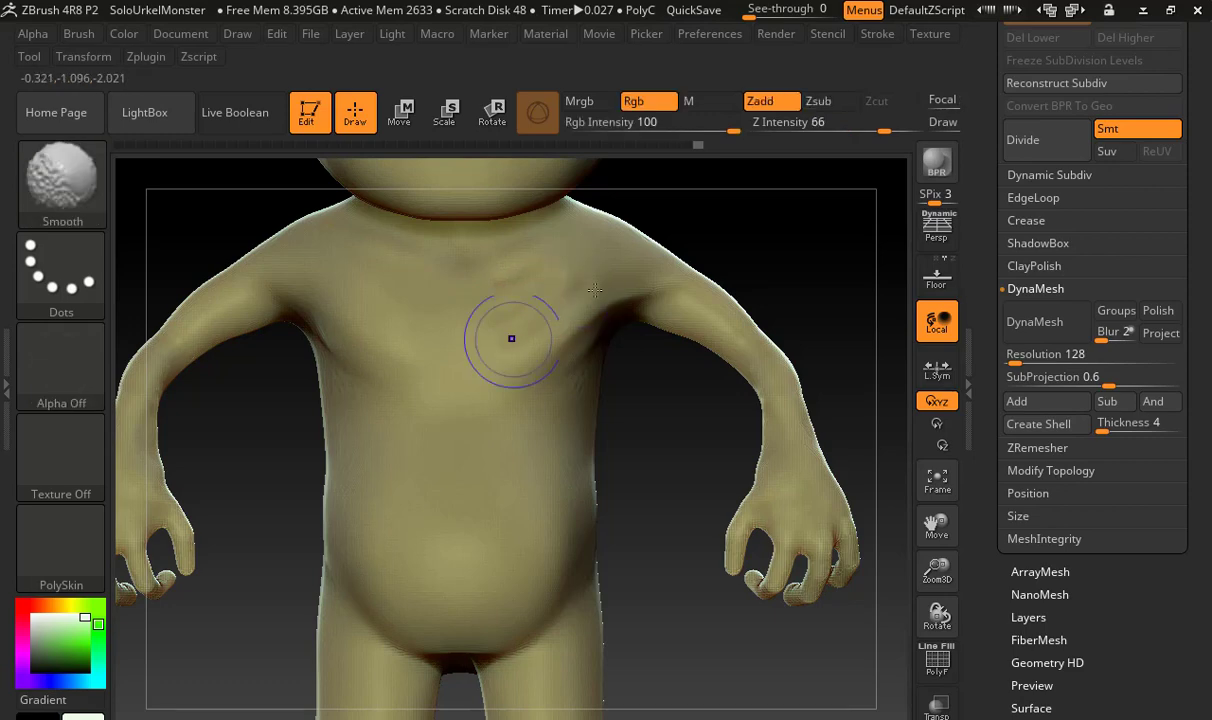
Try small DamStandard dents on the left side of the chest and undo them
{"action": "key", "text": "s"}
{"action": "left_click_drag", "start_coordinate": [570, 297], "coordinate": [557, 296]}
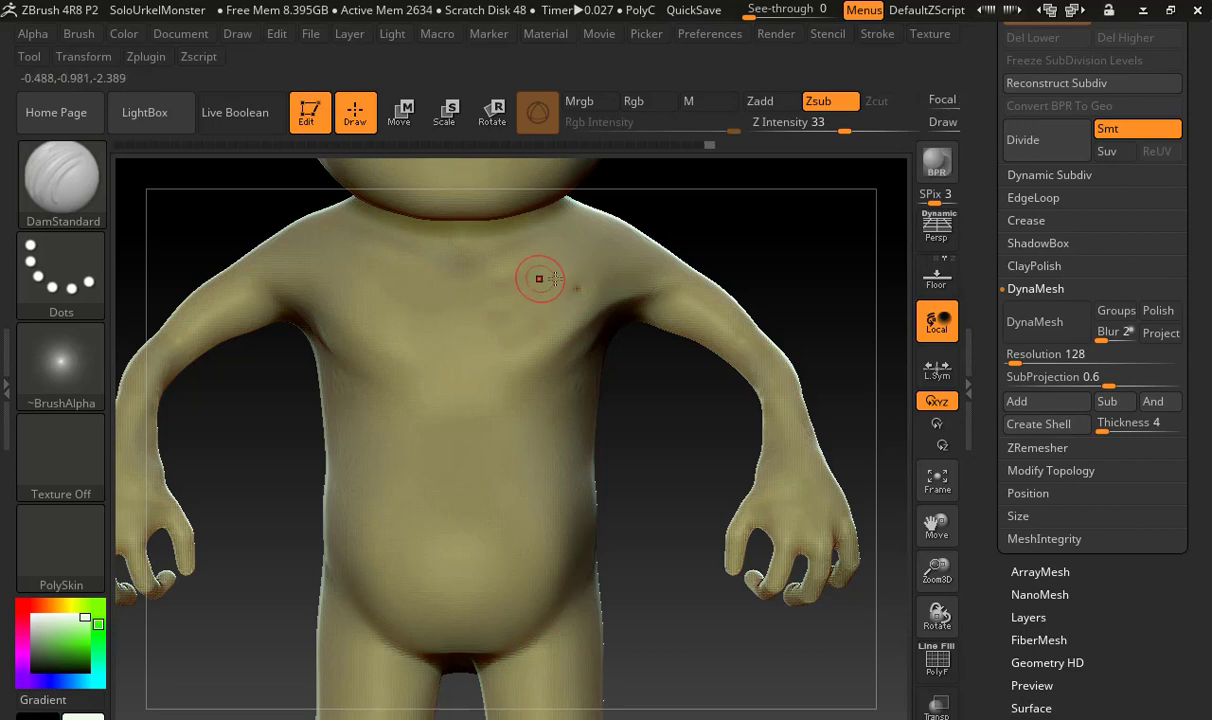
{"action": "key", "text": "ctrl"}
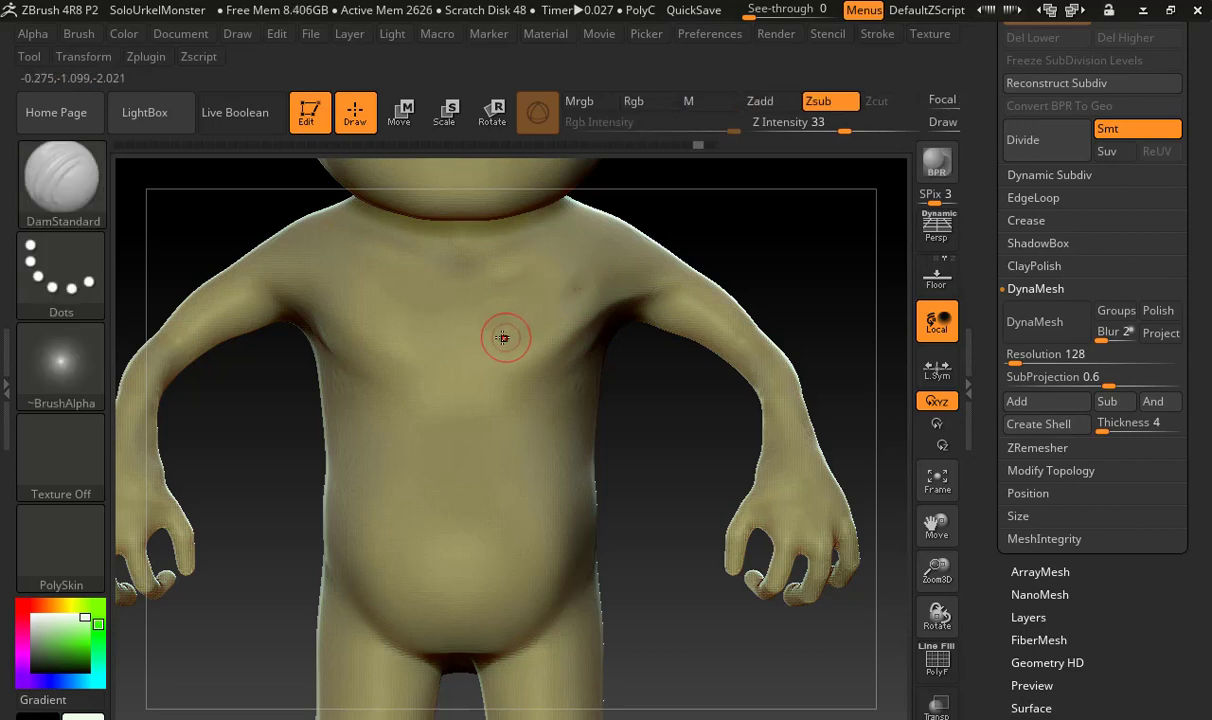
{"action": "key", "text": "ctrl"}
{"action": "key", "text": "ctrl"}
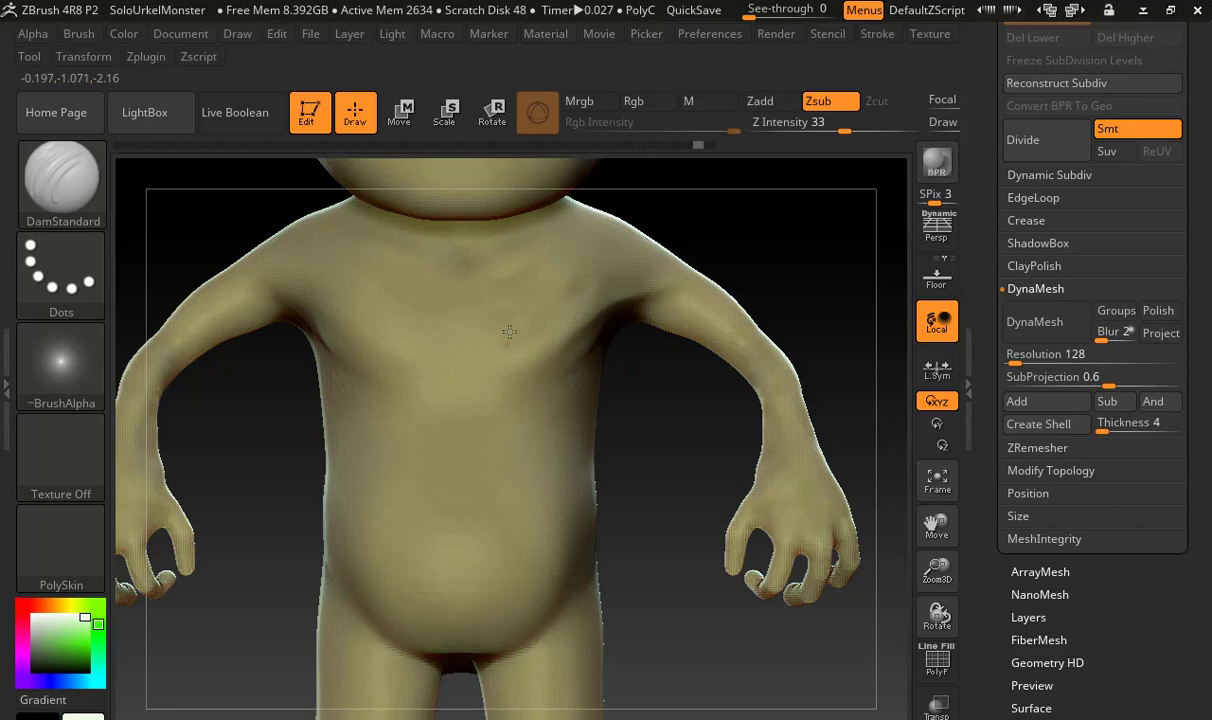
Dent three small DamStandard pits in a column along the inner edge of the left pectoral and soften them with the Smooth brush
{"action": "left_click_drag", "start_coordinate": [509, 332], "coordinate": [508, 326]}
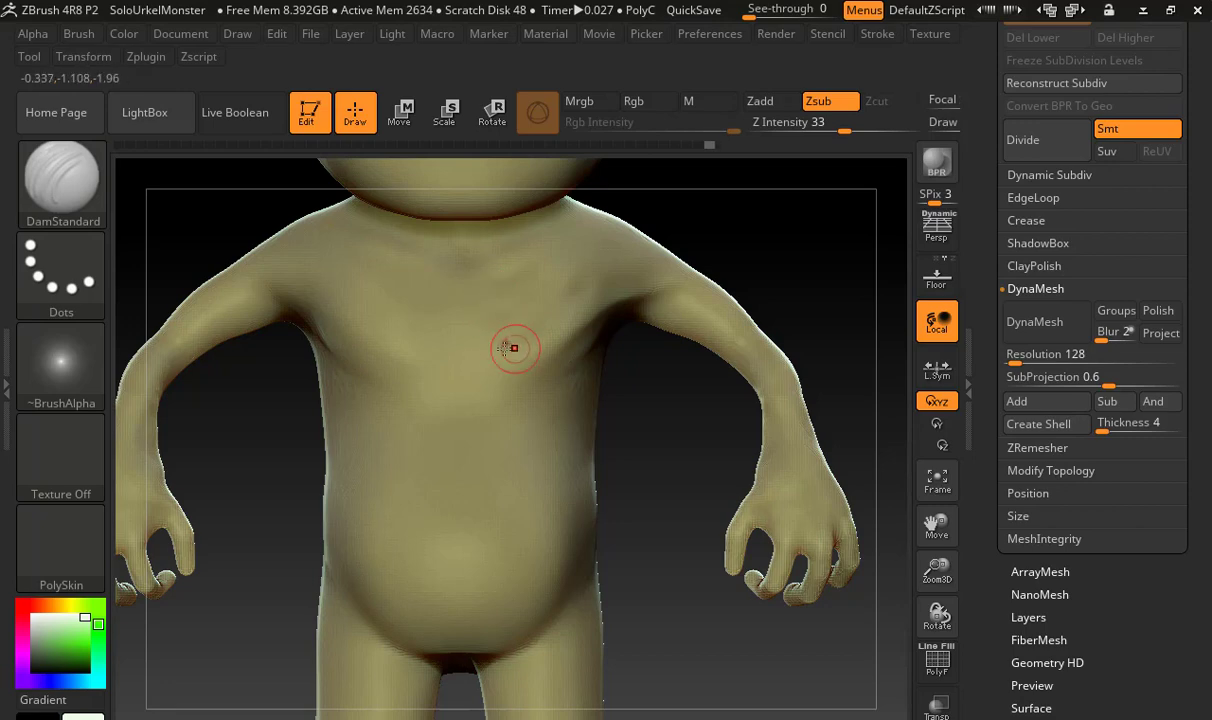
{"action": "left_click_drag", "start_coordinate": [643, 353], "coordinate": [700, 340], "text": "alt"}
{"action": "left_click", "coordinate": [472, 288]}
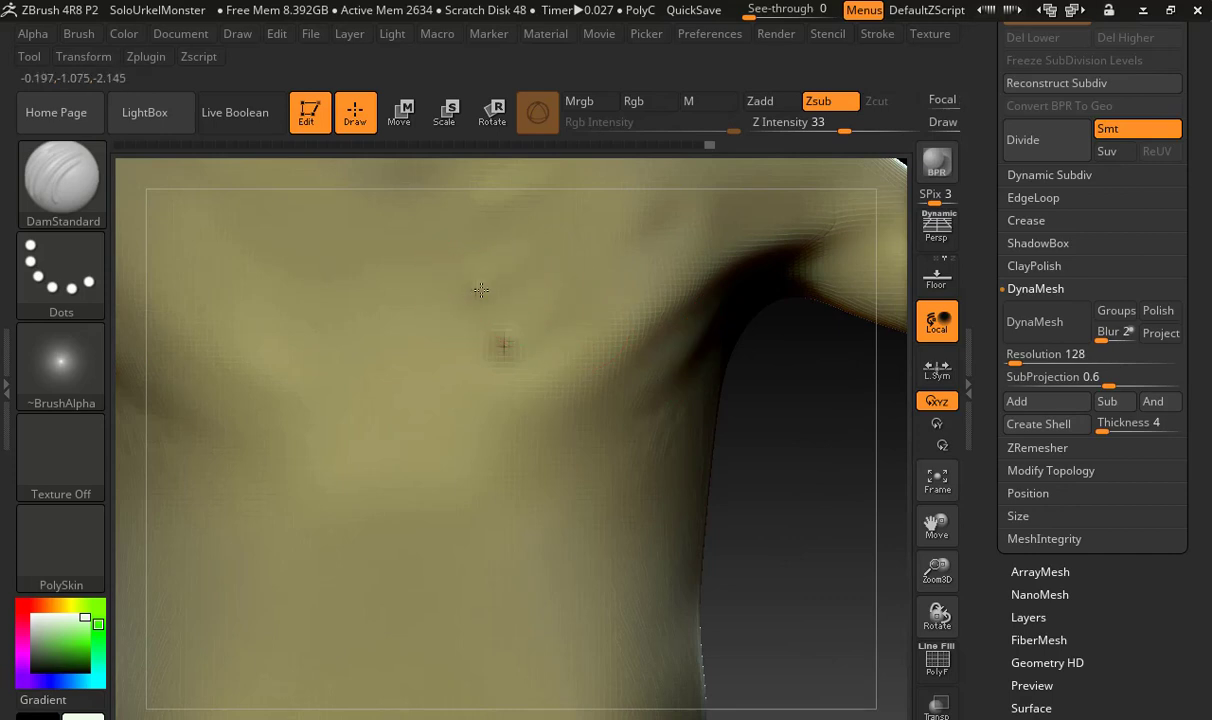
{"action": "left_click", "coordinate": [467, 212]}
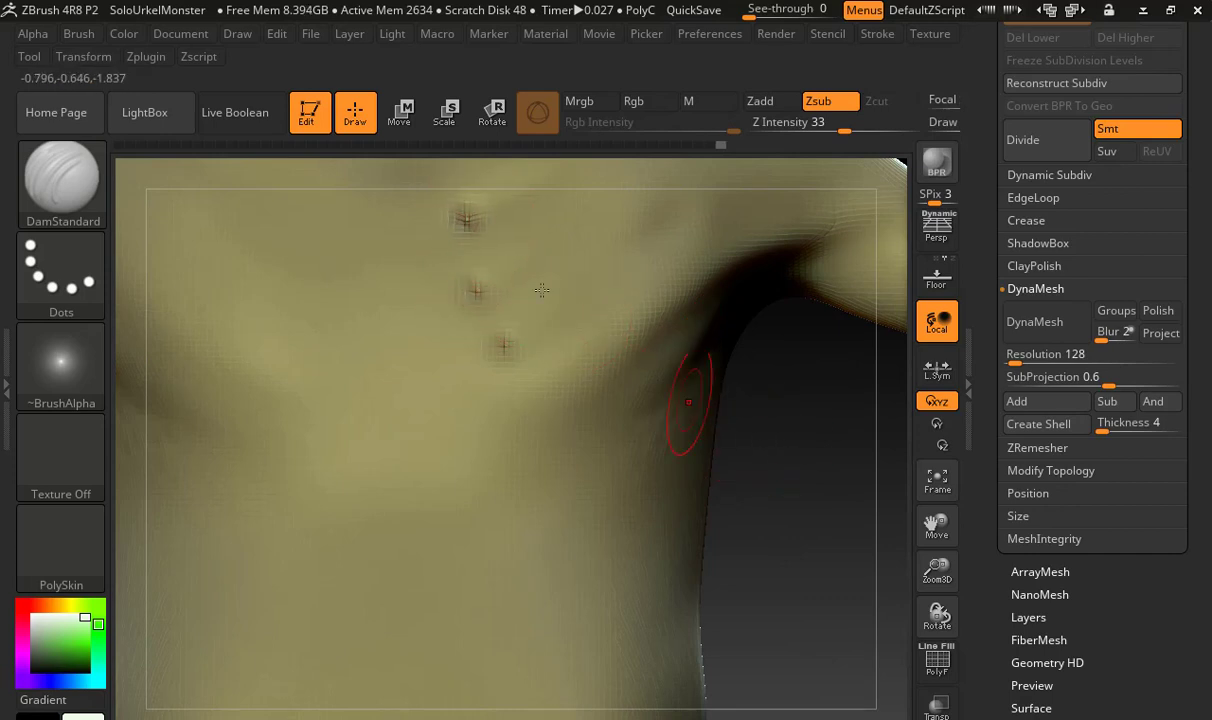
{"action": "left_click_drag", "start_coordinate": [514, 203], "coordinate": [508, 254], "text": "shift"}
{"action": "mouse_move", "coordinate": [493, 313]}
{"action": "left_mouse_down", "text": "shift"}
{"action": "mouse_move", "coordinate": [452, 278]}
{"action": "mouse_move", "coordinate": [505, 332]}
{"action": "left_mouse_up", "text": "shift"}
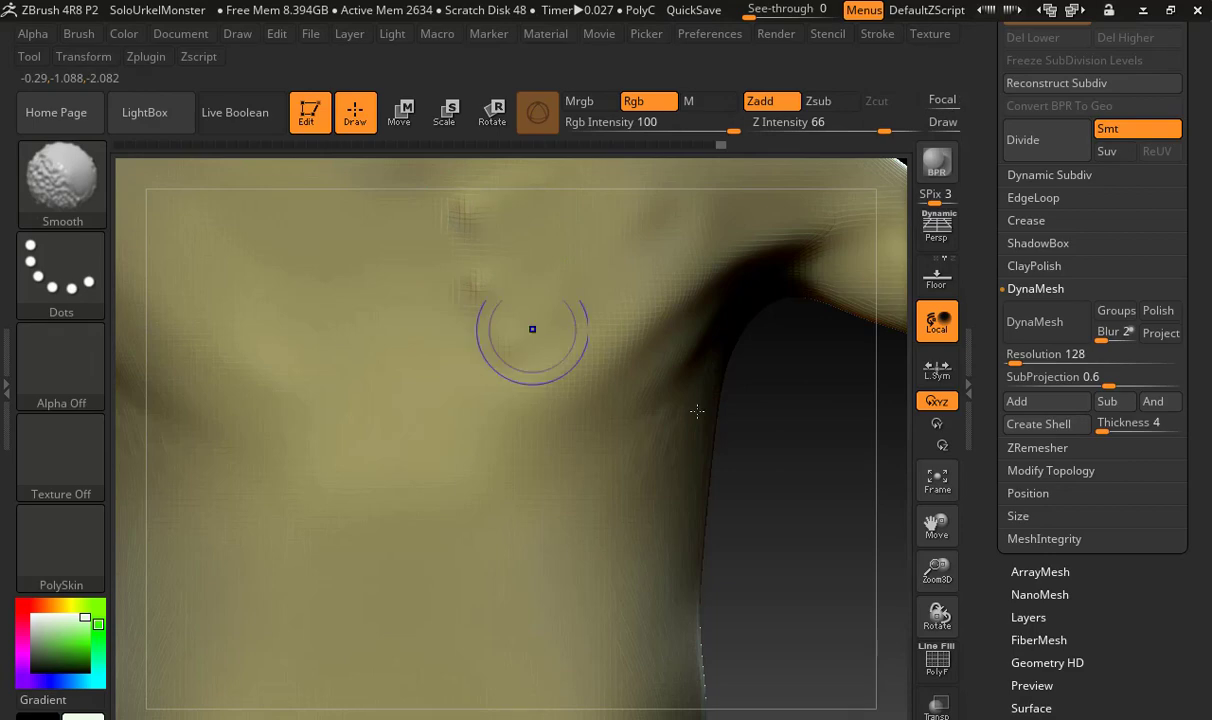
{"action": "mouse_move", "coordinate": [779, 490]}
{"action": "left_mouse_down", "text": "alt"}
{"action": "mouse_move", "coordinate": [487, 457]}
{"action": "mouse_move", "coordinate": [465, 374]}
{"action": "left_mouse_up", "text": "alt"}
{"action": "mouse_move", "coordinate": [603, 402]}
{"action": "left_mouse_down"}
{"action": "mouse_move", "coordinate": [603, 414]}
{"action": "mouse_move", "coordinate": [547, 428]}
{"action": "mouse_move", "coordinate": [611, 379]}
{"action": "mouse_move", "coordinate": [528, 274]}
{"action": "left_mouse_up"}
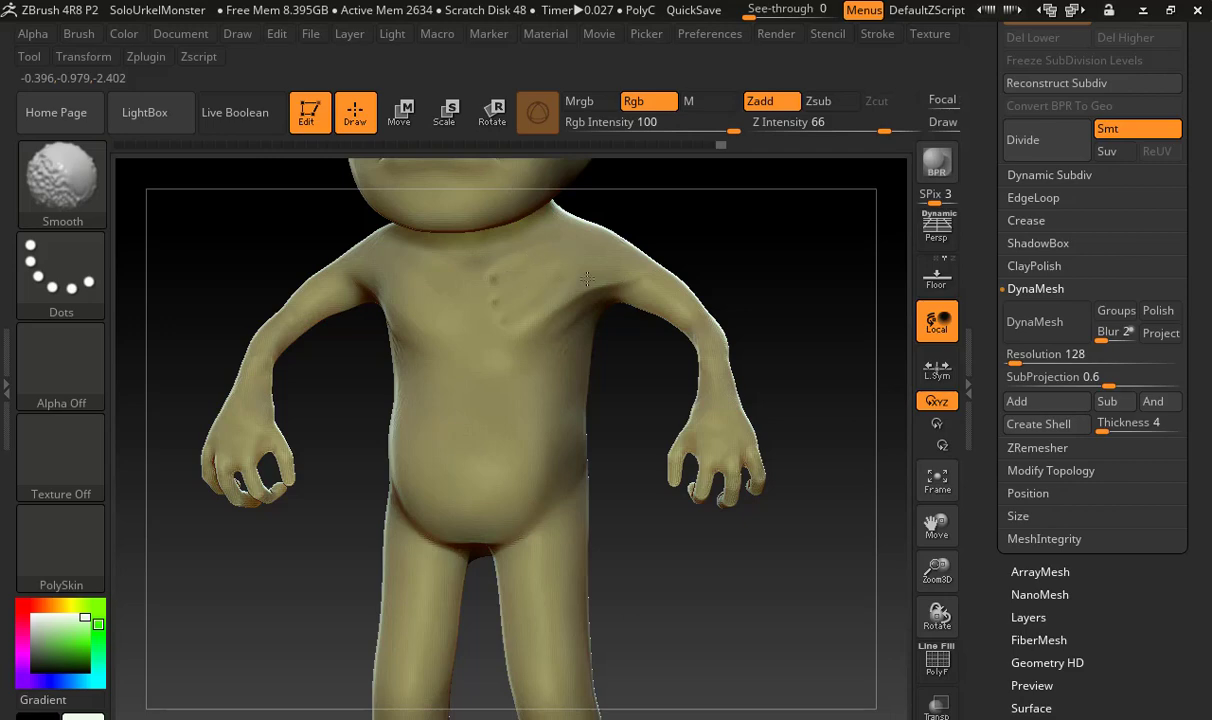
{"action": "mouse_move", "coordinate": [617, 411]}
{"action": "left_mouse_down"}
{"action": "mouse_move", "coordinate": [650, 408]}
{"action": "mouse_move", "coordinate": [625, 411]}
{"action": "left_mouse_up"}
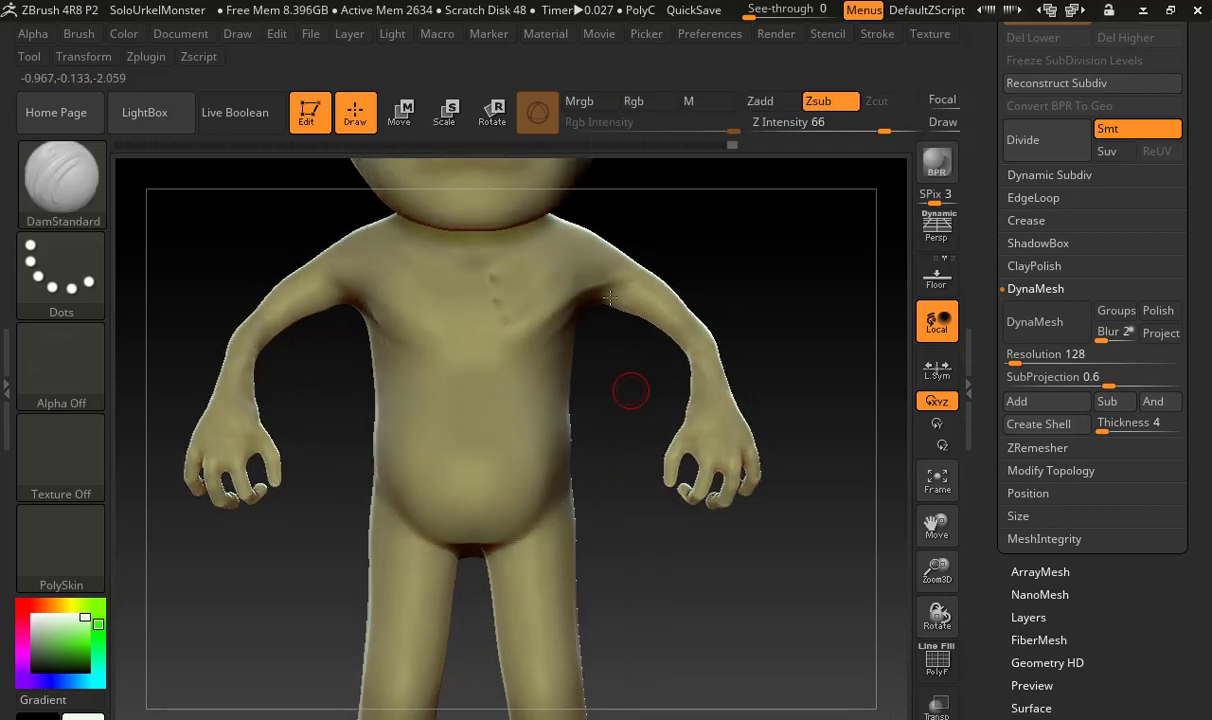
Raise diagonal rib-like ridges on the flank below the left armpit using the Standard brush with an adjusted focal shift
{"action": "left_click_drag", "start_coordinate": [630, 346], "coordinate": [703, 358]}
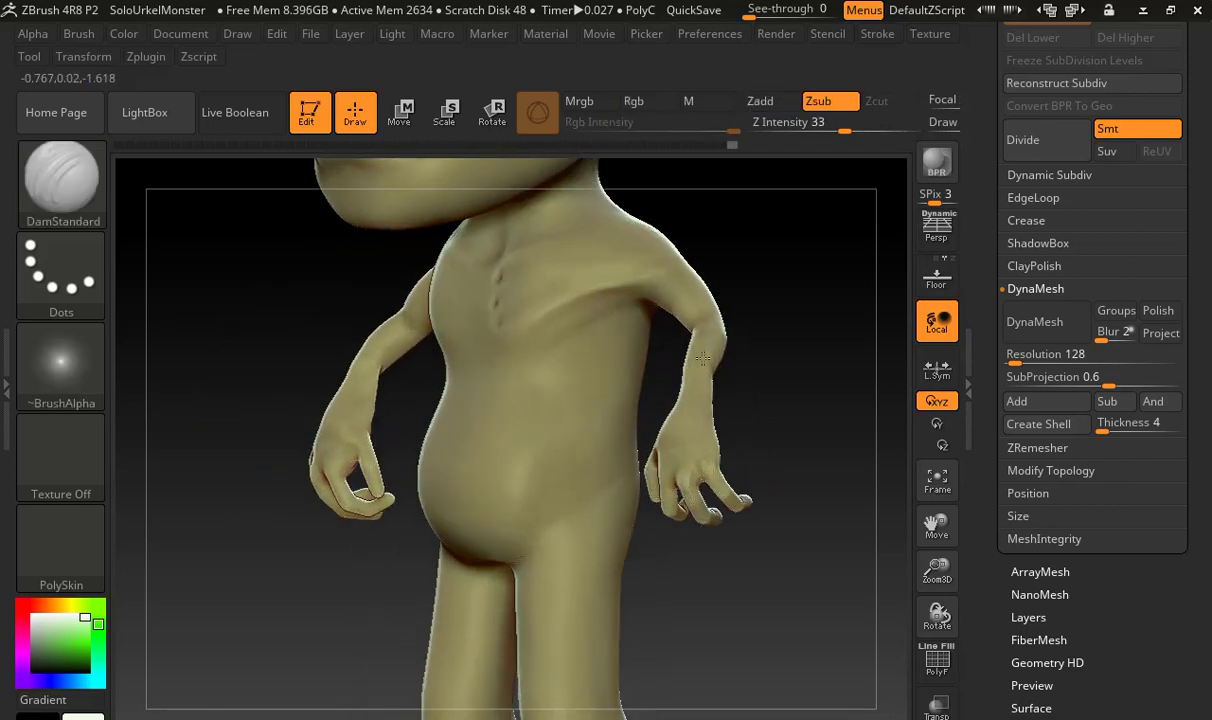
{"action": "mouse_move", "coordinate": [703, 358]}
{"action": "right_mouse_down", "text": "ctrl"}
{"action": "mouse_move", "coordinate": [757, 357]}
{"action": "mouse_move", "coordinate": [740, 368]}
{"action": "mouse_move", "coordinate": [733, 301]}
{"action": "right_mouse_up", "text": "ctrl"}
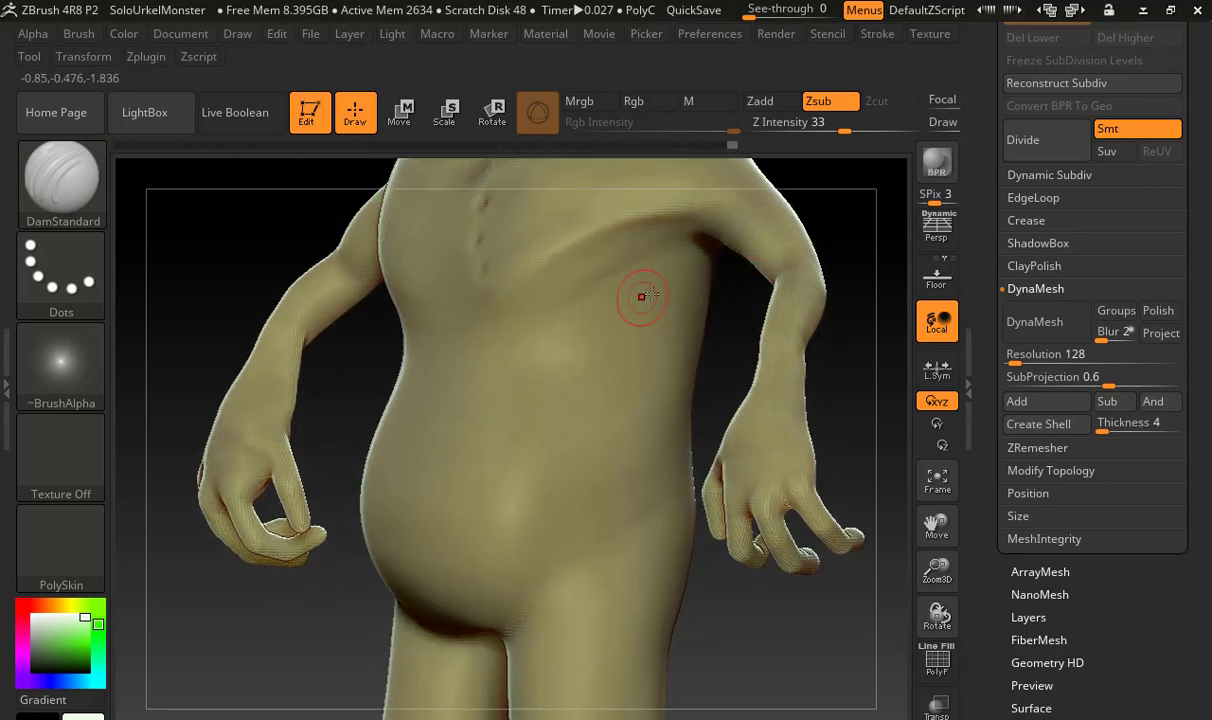
{"action": "key", "text": "b"}
{"action": "key", "text": "s"}
{"action": "key", "text": "t"}
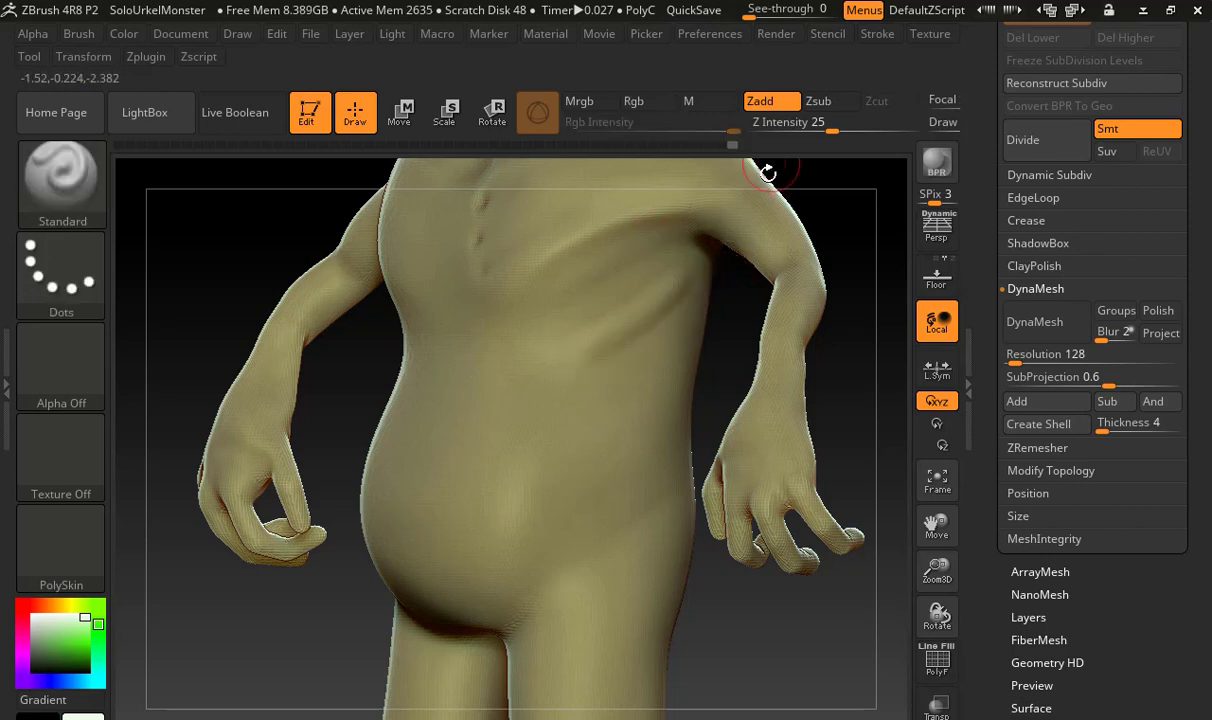
{"action": "key", "text": "space"}
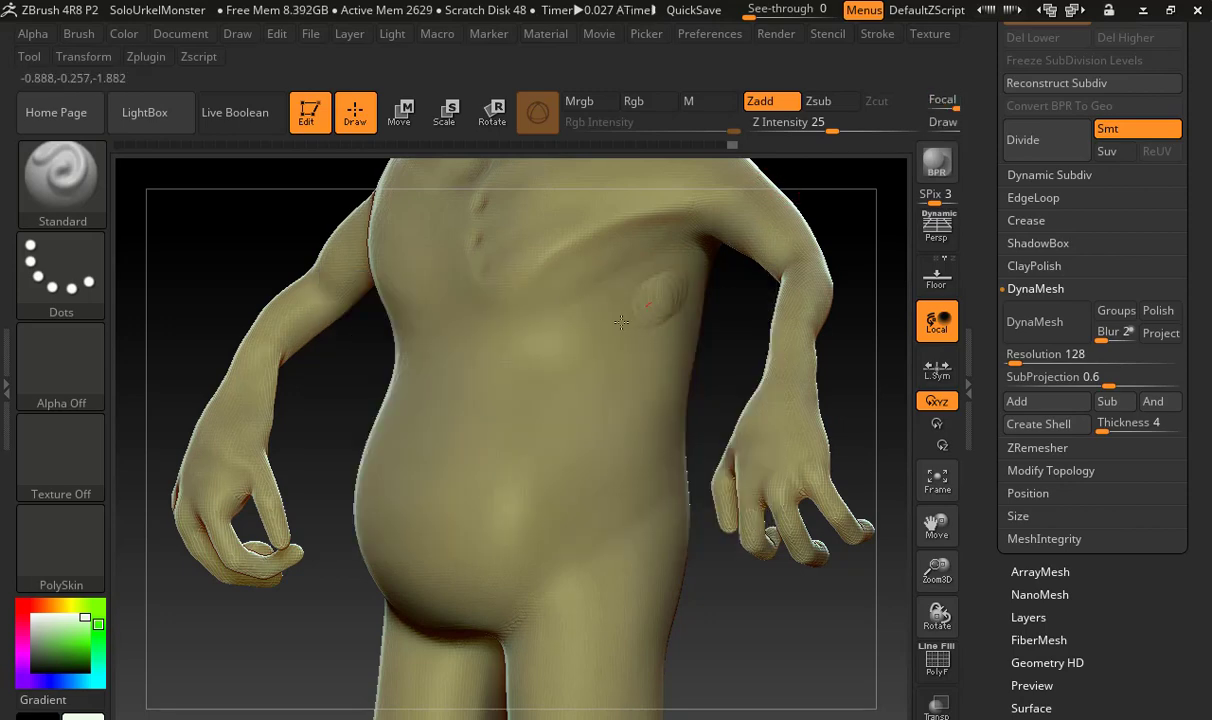
{"action": "key", "text": "ctrl+z"}
{"action": "right_click_drag", "start_coordinate": [630, 295], "coordinate": [648, 300]}
{"action": "key", "text": "space"}
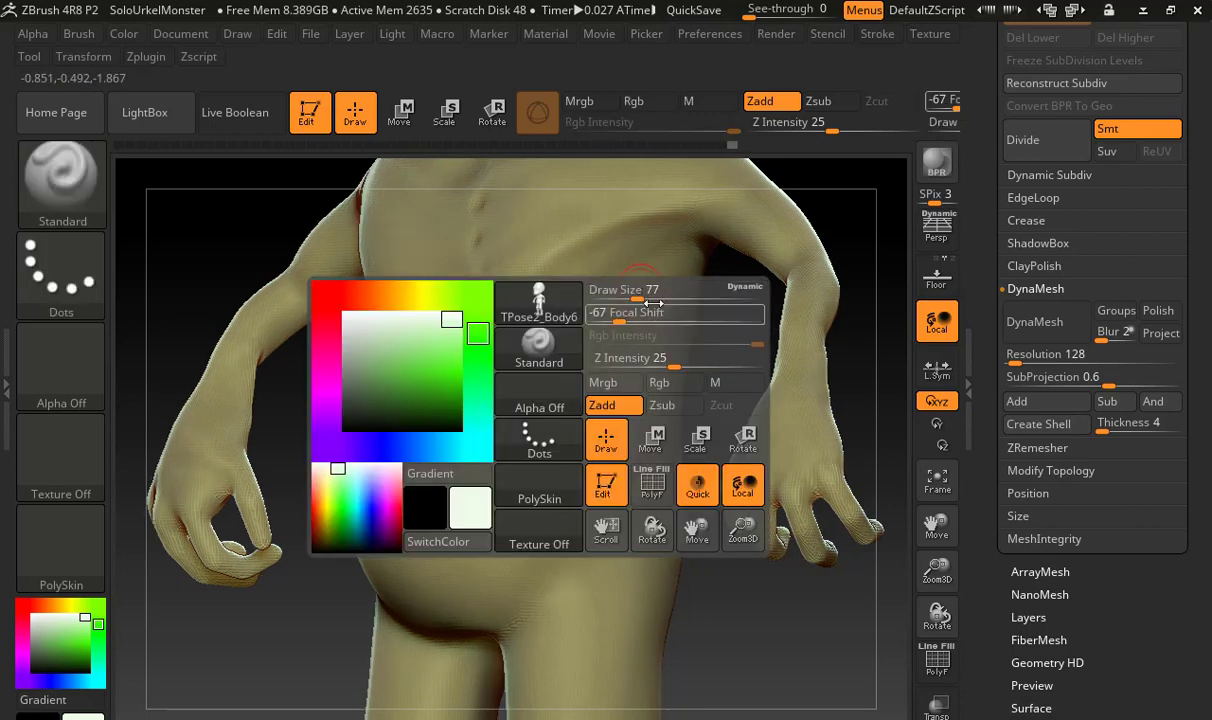
{"action": "left_click_drag", "start_coordinate": [634, 319], "coordinate": [690, 316]}
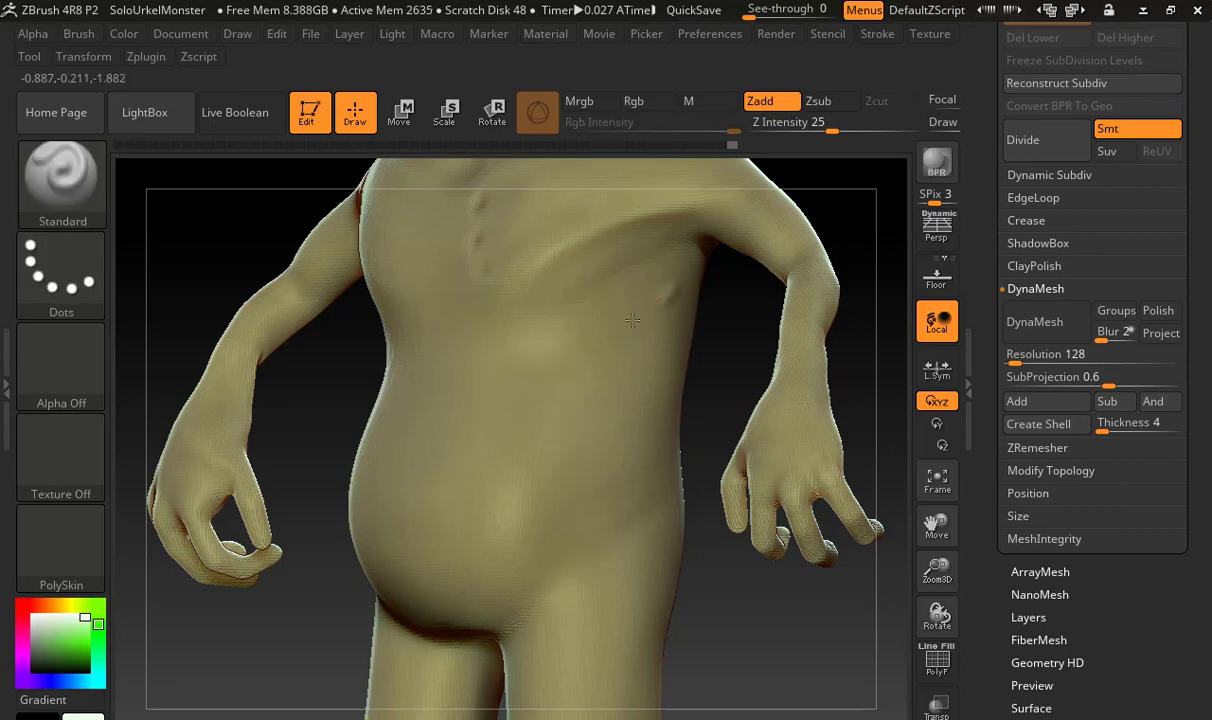
{"action": "mouse_move", "coordinate": [706, 333]}
{"action": "right_mouse_down"}
{"action": "mouse_move", "coordinate": [652, 340]}
{"action": "mouse_move", "coordinate": [690, 270]}
{"action": "mouse_move", "coordinate": [697, 303]}
{"action": "right_mouse_up"}
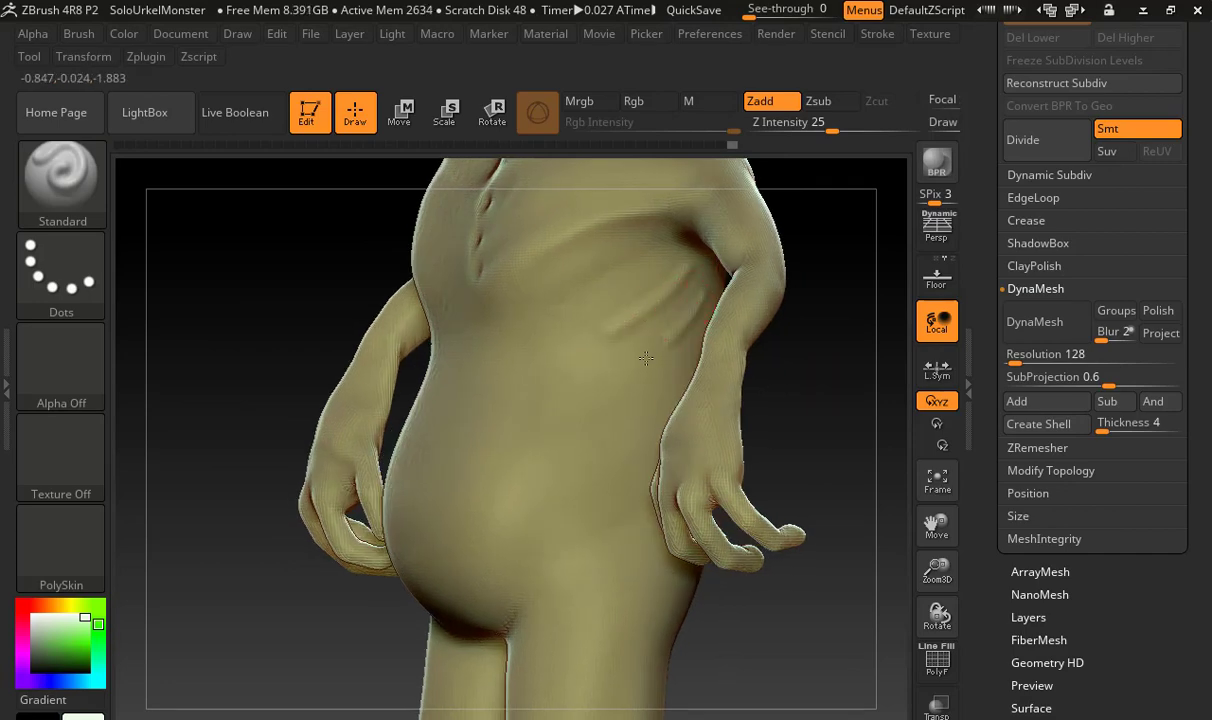
{"action": "right_click_drag", "start_coordinate": [793, 398], "coordinate": [700, 357]}
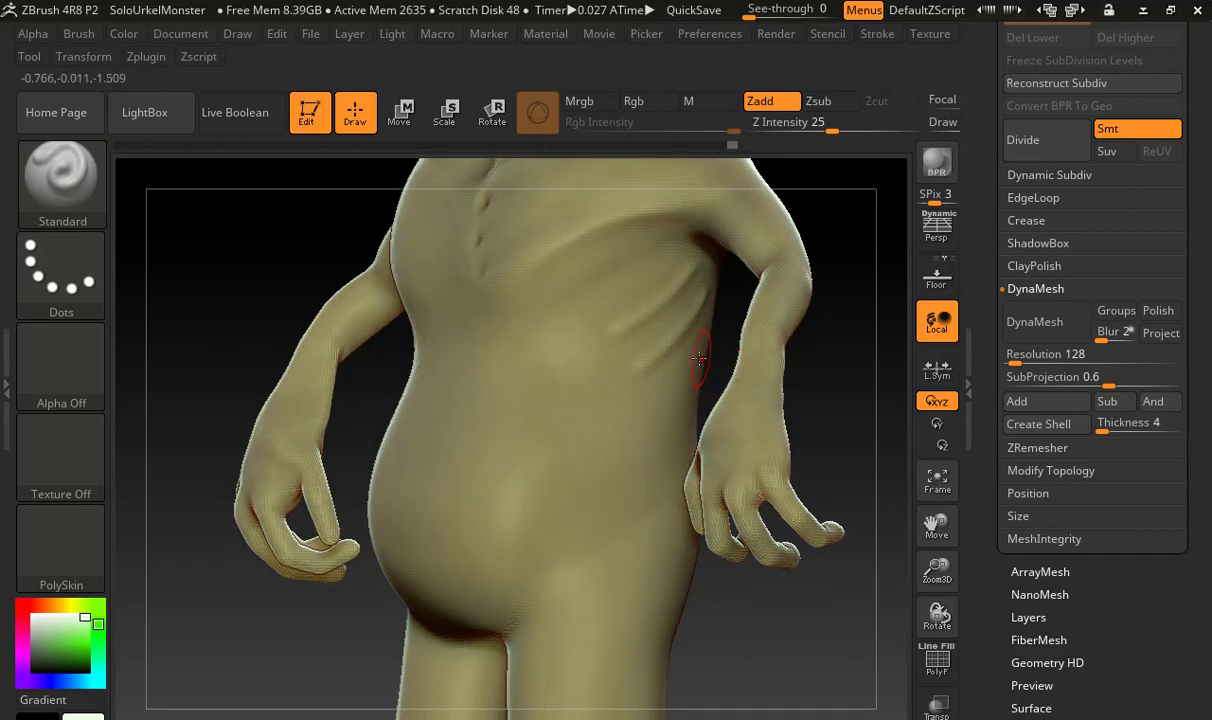
Soften the left flank ridges with the Smooth brush and build up more parallel ridges down the ribcage
{"action": "key", "text": "shift"}
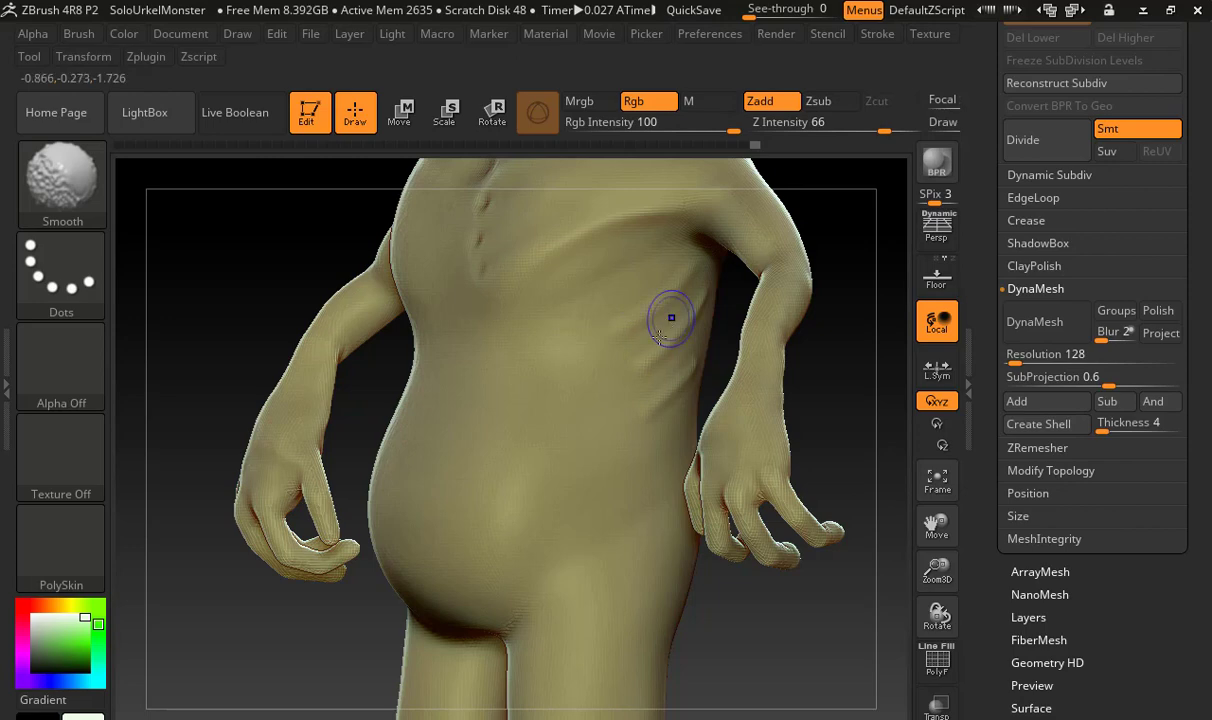
{"action": "left_click_drag", "start_coordinate": [650, 352], "coordinate": [657, 314], "text": "shift"}
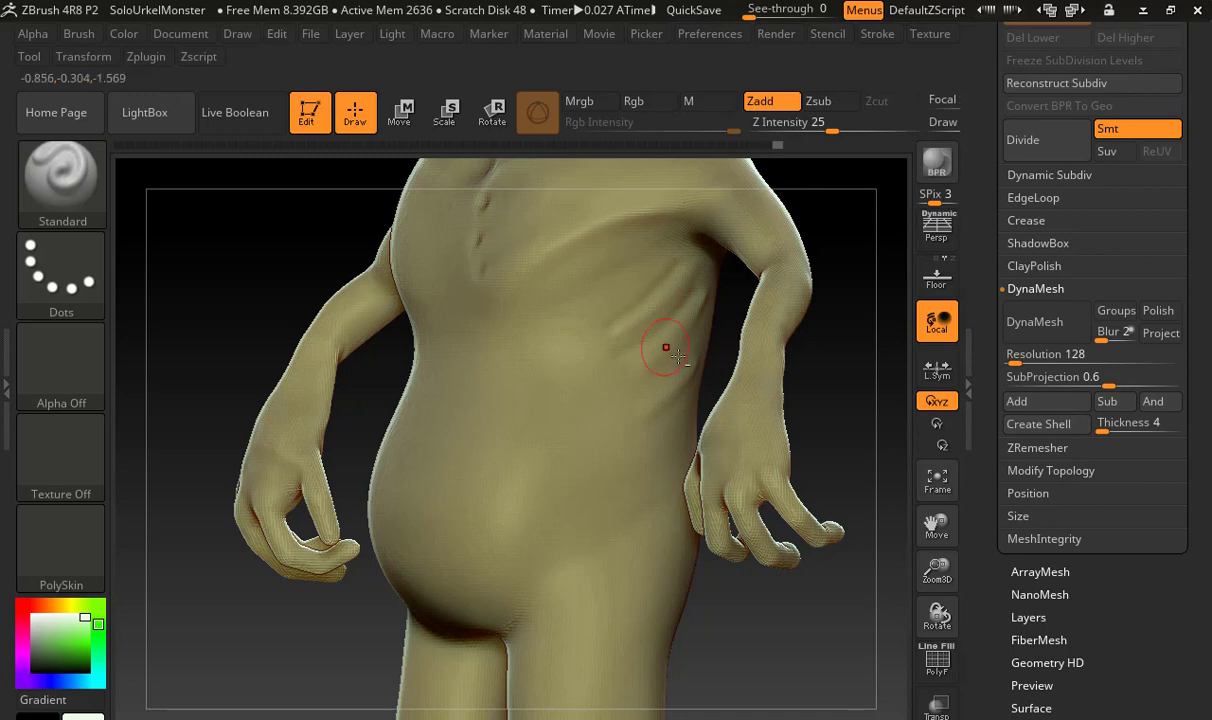
{"action": "key", "text": "shift"}
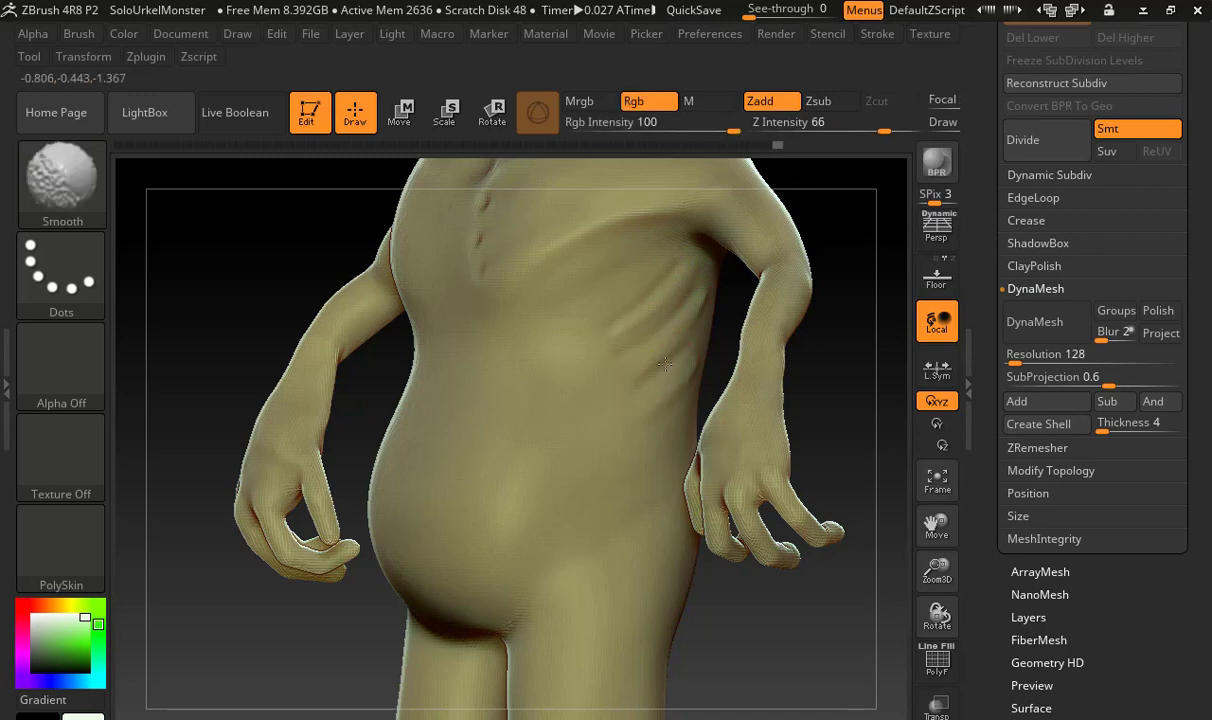
{"action": "mouse_move", "coordinate": [697, 309]}
{"action": "left_mouse_down", "text": "shift"}
{"action": "mouse_move", "coordinate": [676, 316]}
{"action": "mouse_move", "coordinate": [627, 295]}
{"action": "left_mouse_up", "text": "shift"}
Carve a light crease between the left pectoral and the ribs with DamStandard at Z Intensity 17 and soften the area
{"action": "key", "text": "b"}
{"action": "key", "text": "d"}
{"action": "key", "text": "s"}
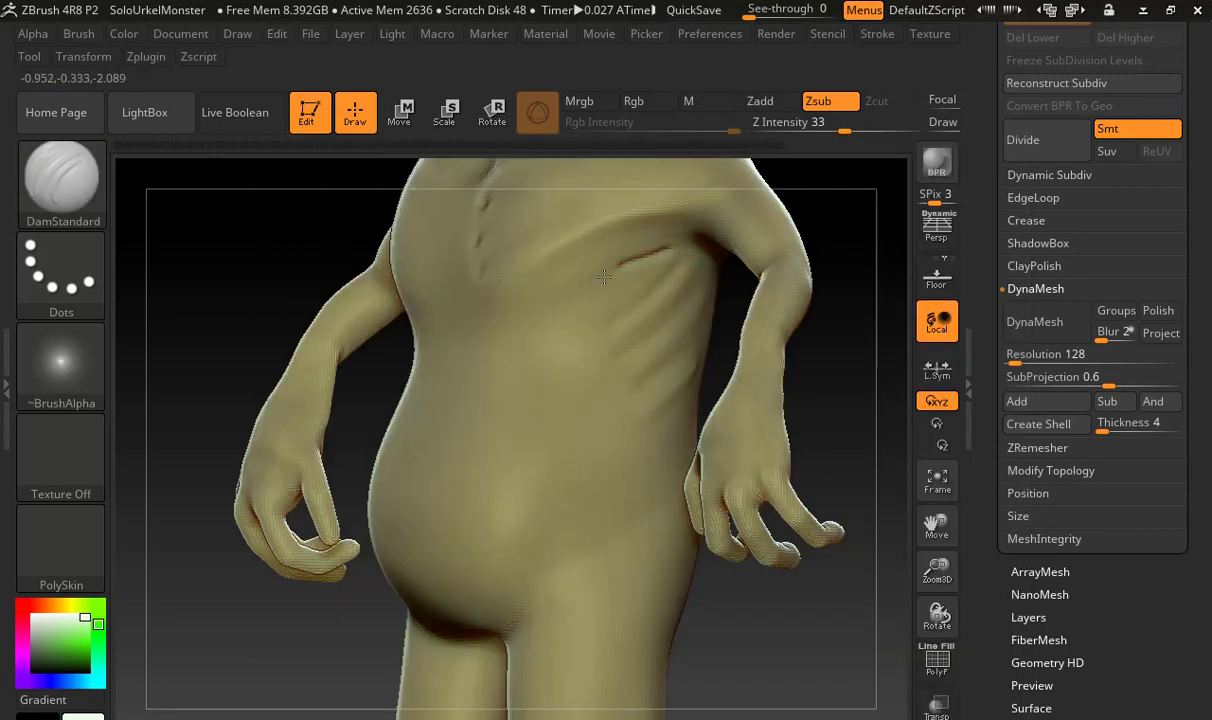
{"action": "left_click_drag", "start_coordinate": [604, 277], "coordinate": [592, 270]}
{"action": "key", "text": "ctrl+z"}
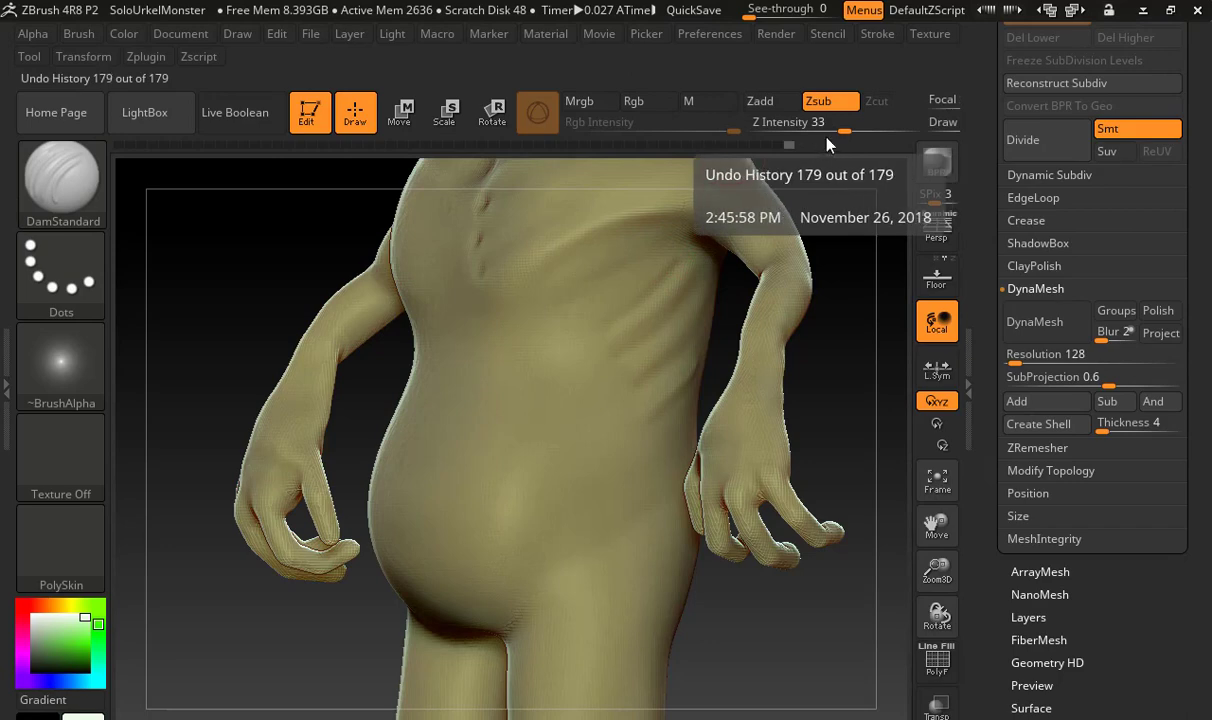
{"action": "left_click_drag", "start_coordinate": [844, 131], "coordinate": [818, 131]}
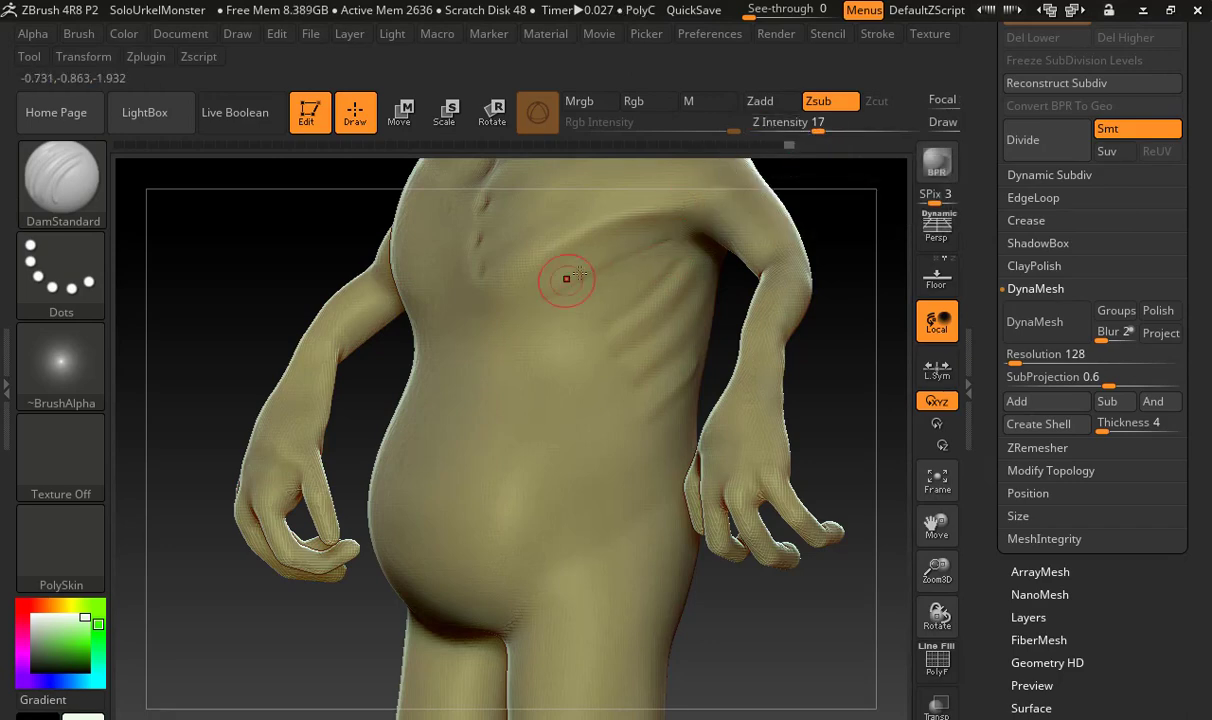
{"action": "key", "text": "shift"}
{"action": "left_click_drag", "start_coordinate": [838, 203], "coordinate": [649, 284]}
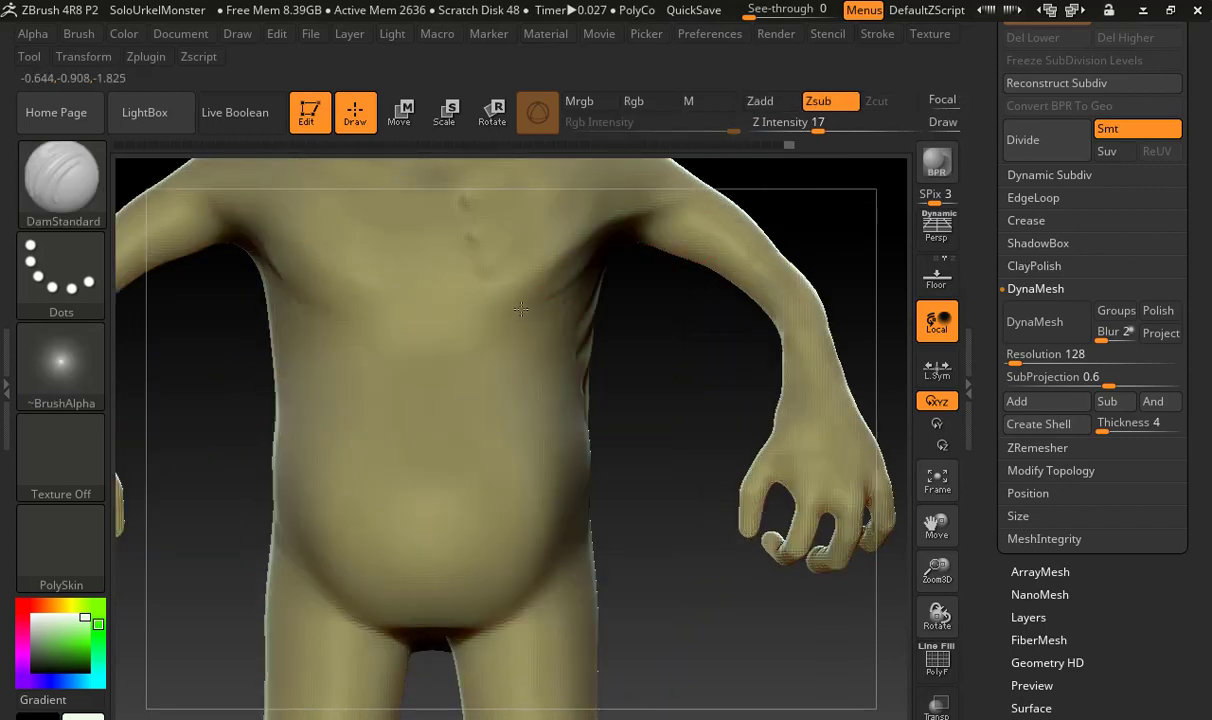
{"action": "key", "text": "shift"}
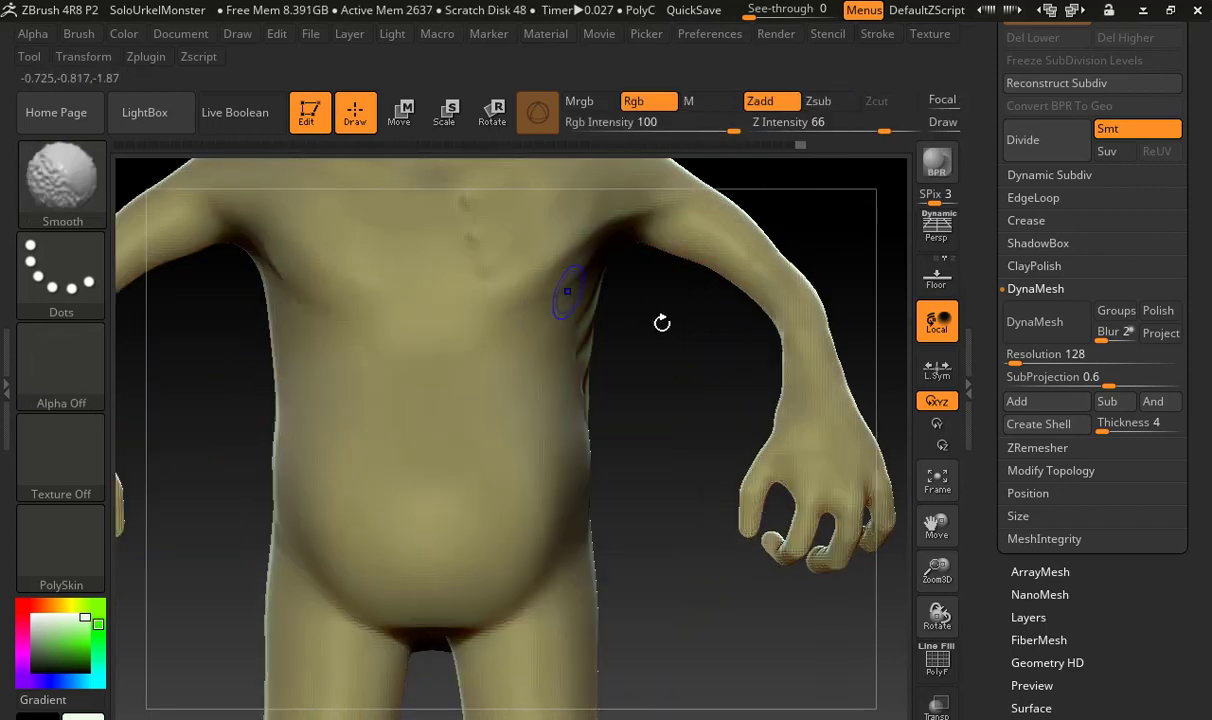
{"action": "mouse_move", "coordinate": [730, 346]}
{"action": "left_mouse_down"}
{"action": "mouse_move", "coordinate": [585, 350]}
{"action": "mouse_move", "coordinate": [693, 352]}
{"action": "mouse_move", "coordinate": [425, 332]}
{"action": "mouse_move", "coordinate": [570, 405]}
{"action": "mouse_move", "coordinate": [677, 436]}
{"action": "mouse_move", "coordinate": [610, 392]}
{"action": "left_mouse_up"}
{"action": "key", "text": "shift"}
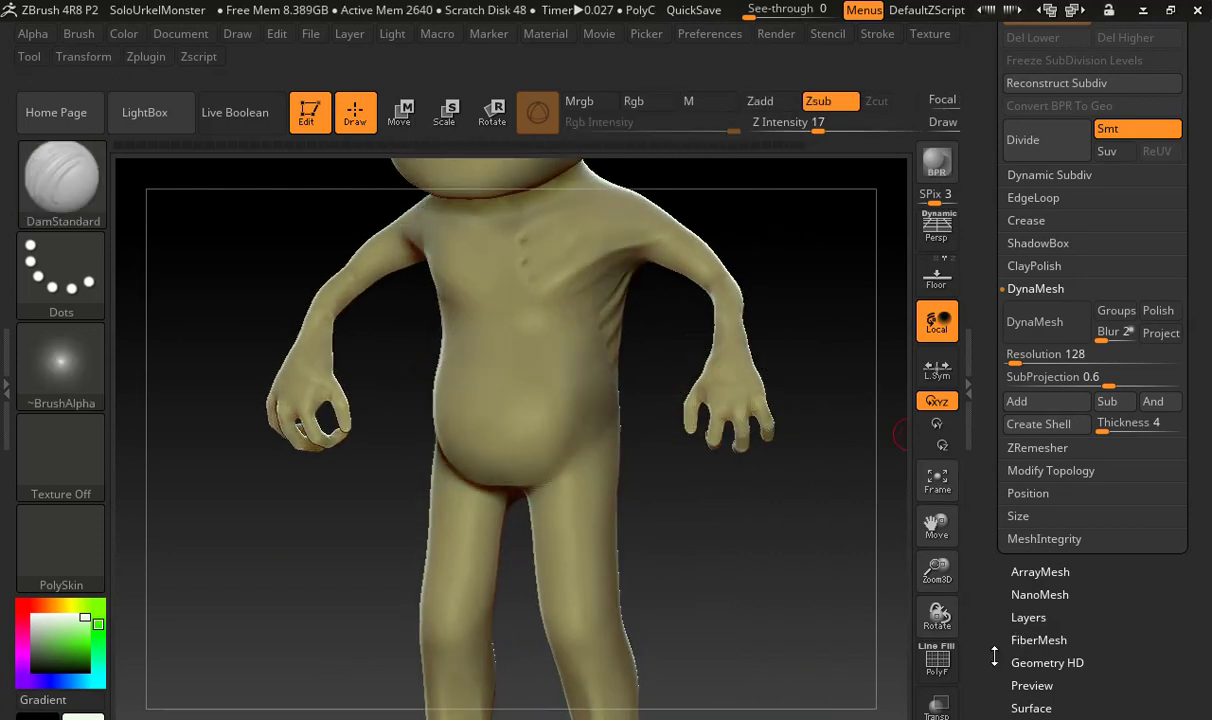
Mirror and weld the body mesh so the sculpted chest and rib details are copied to the opposite side
{"action": "scroll", "coordinate": [1025, 580], "scroll_direction": "down", "scroll_amount": 2}
{"action": "left_click", "coordinate": [1043, 392]}
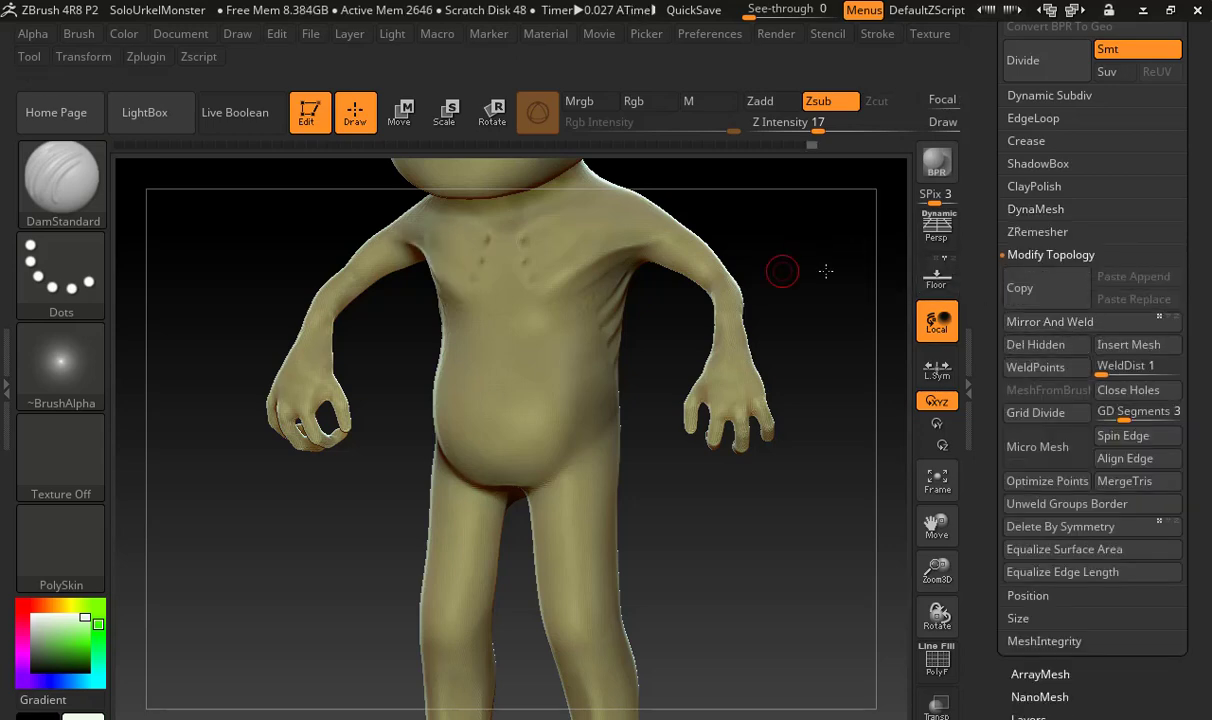
{"action": "mouse_move", "coordinate": [822, 270]}
{"action": "left_mouse_down"}
{"action": "mouse_move", "coordinate": [852, 270]}
{"action": "mouse_move", "coordinate": [759, 291]}
{"action": "mouse_move", "coordinate": [779, 287]}
{"action": "mouse_move", "coordinate": [762, 180]}
{"action": "left_mouse_up"}
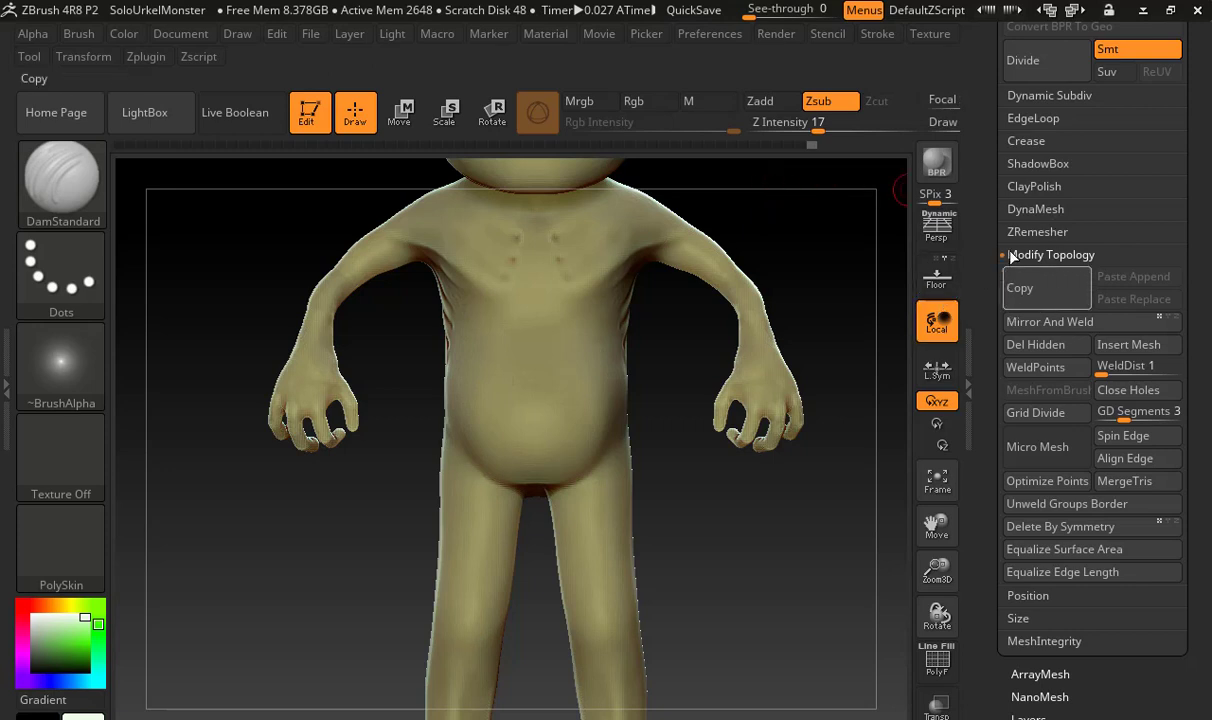
Remesh the body with DynaMesh at resolution 640 and restore the program window to a smaller size
{"action": "left_click", "coordinate": [1036, 209]}
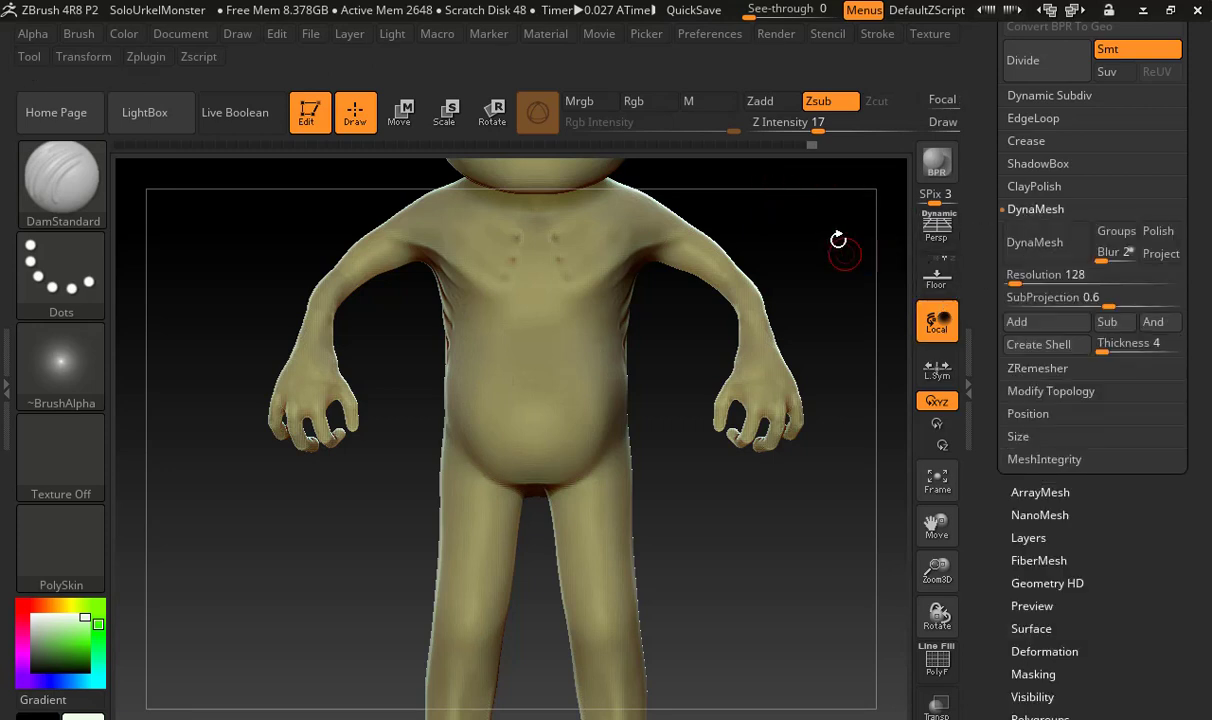
{"action": "left_click_drag", "start_coordinate": [820, 240], "coordinate": [763, 354], "text": "alt"}
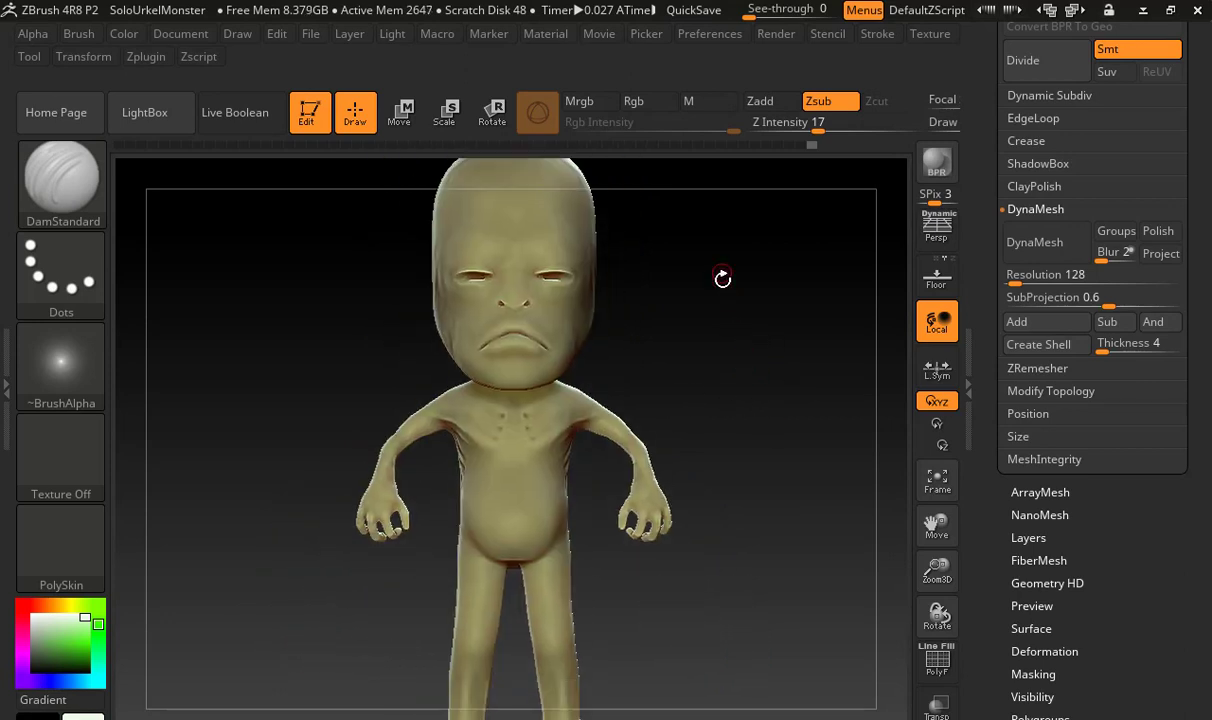
{"action": "left_click", "coordinate": [1043, 248]}
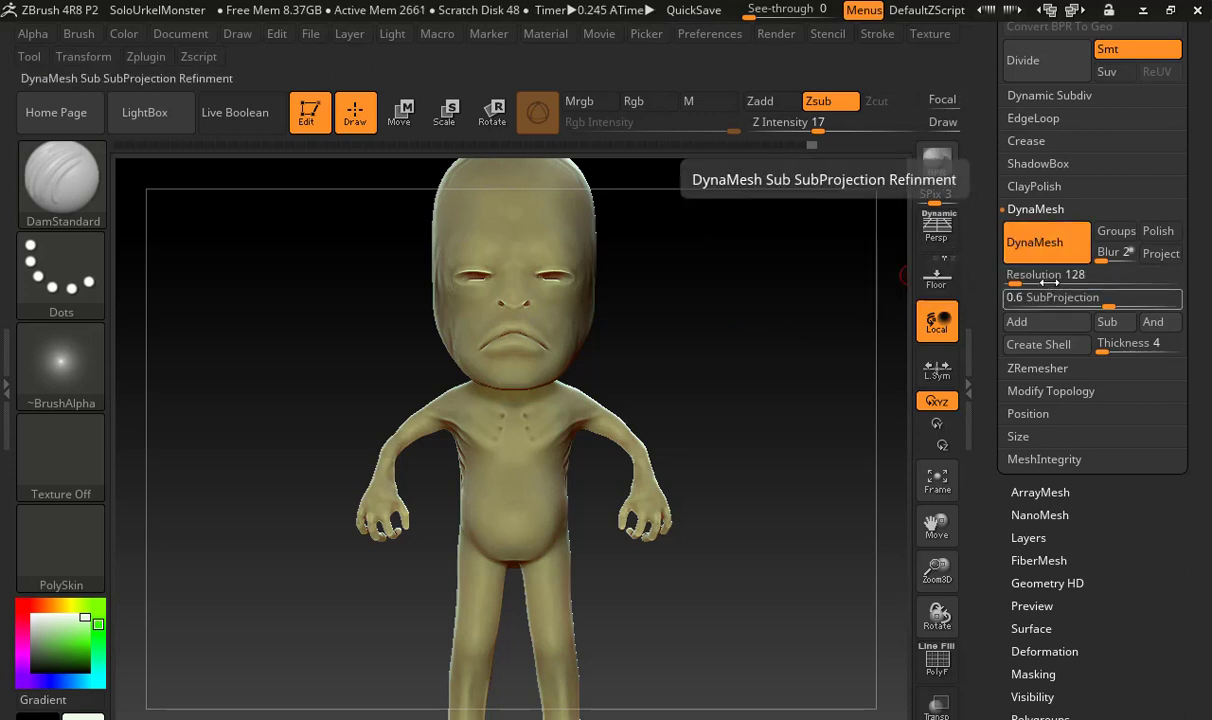
{"action": "left_click_drag", "start_coordinate": [1029, 284], "coordinate": [1038, 284]}
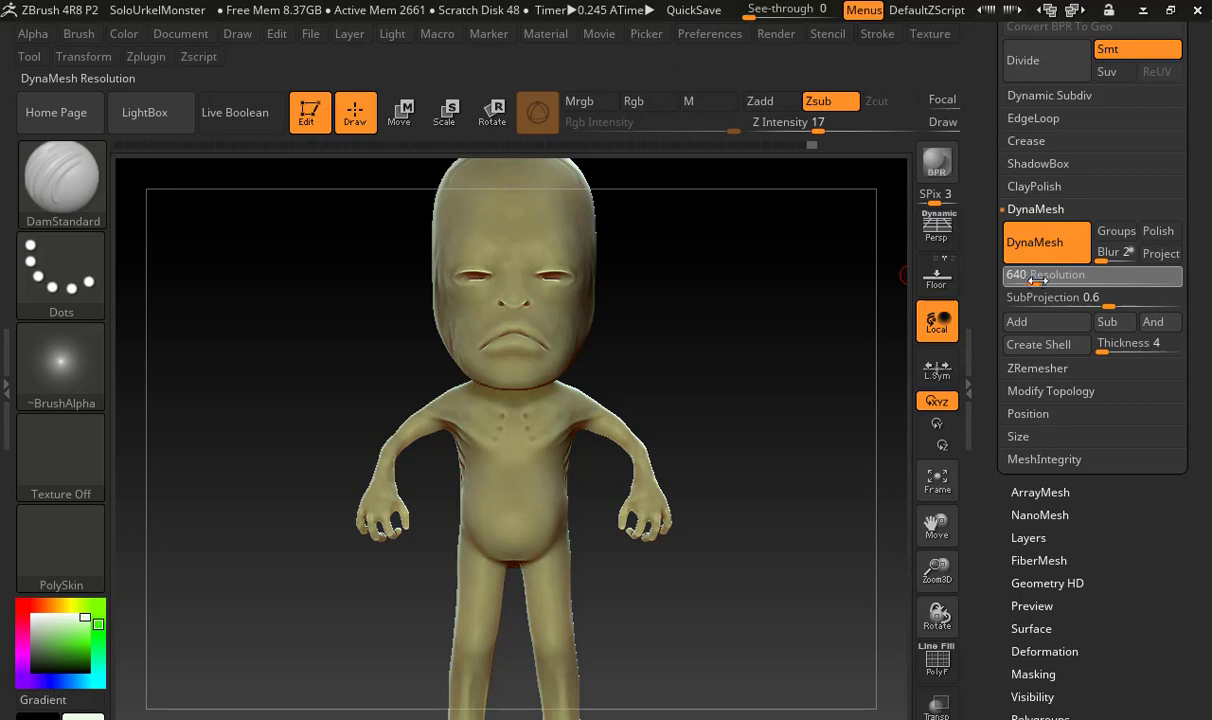
{"action": "left_click_drag", "start_coordinate": [722, 279], "coordinate": [787, 383], "text": "ctrl"}
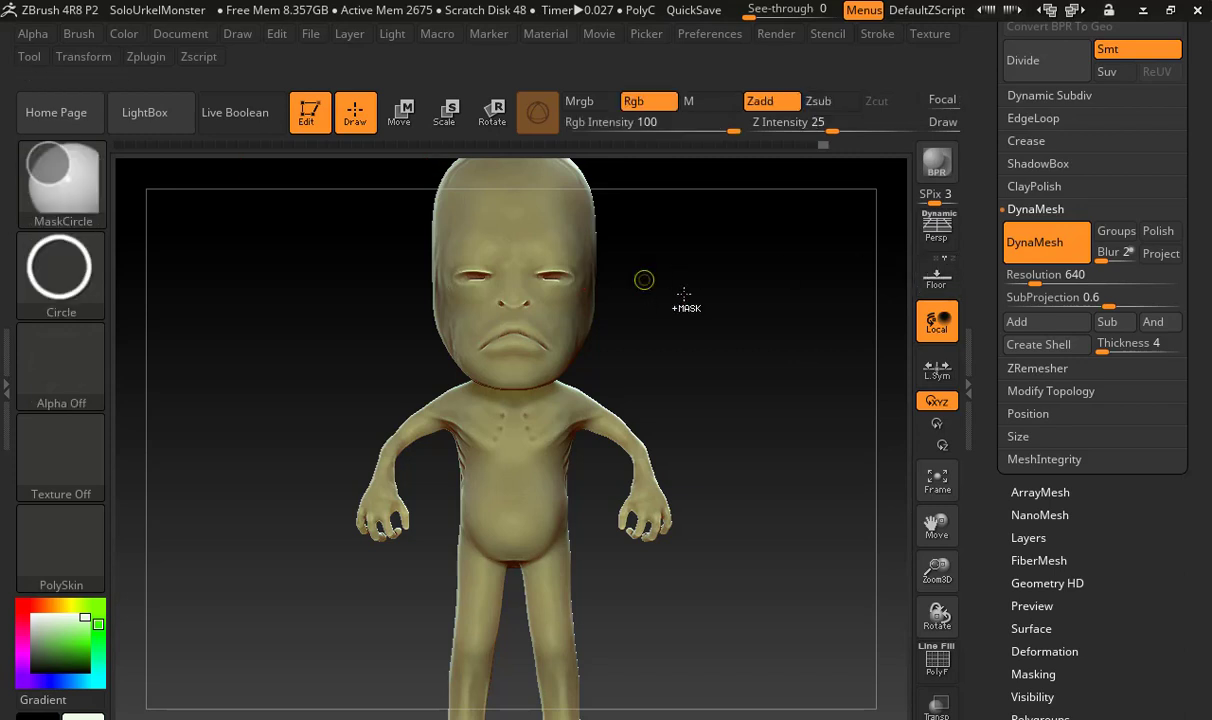
{"action": "left_click_drag", "start_coordinate": [685, 300], "coordinate": [800, 380], "text": "ctrl"}
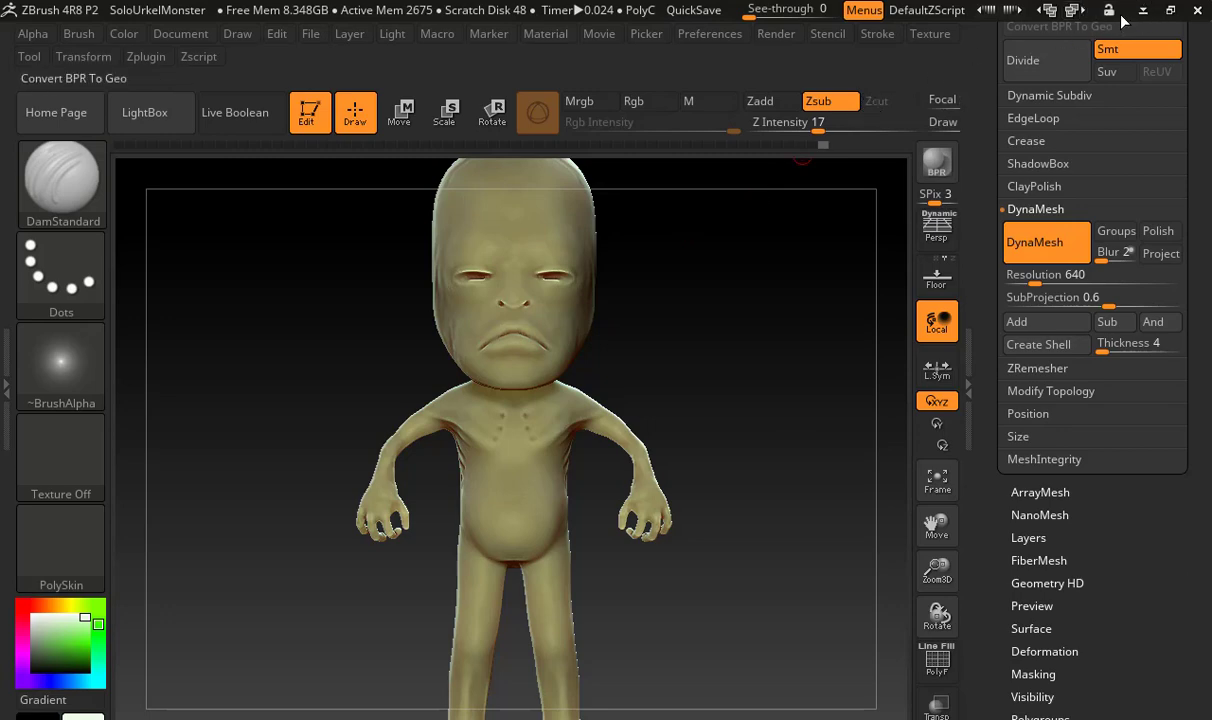
{"action": "left_click", "coordinate": [1170, 10]}
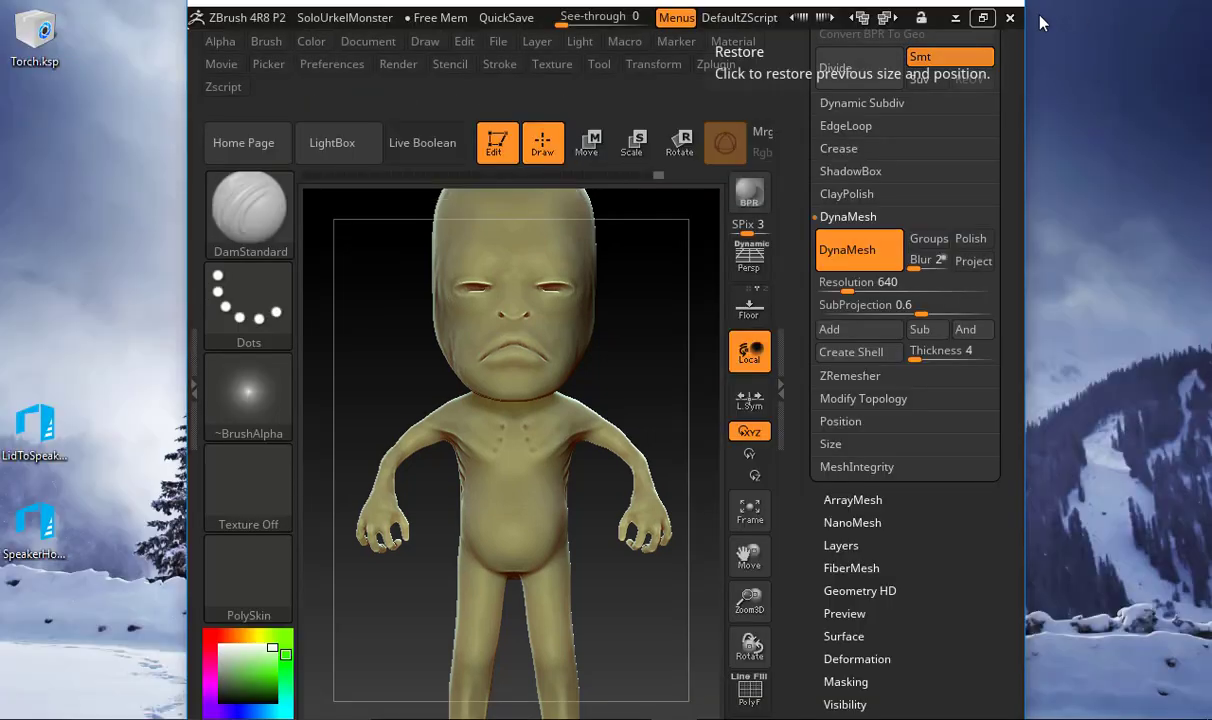
Maximize the program window
{"action": "left_click", "coordinate": [845, 103]}
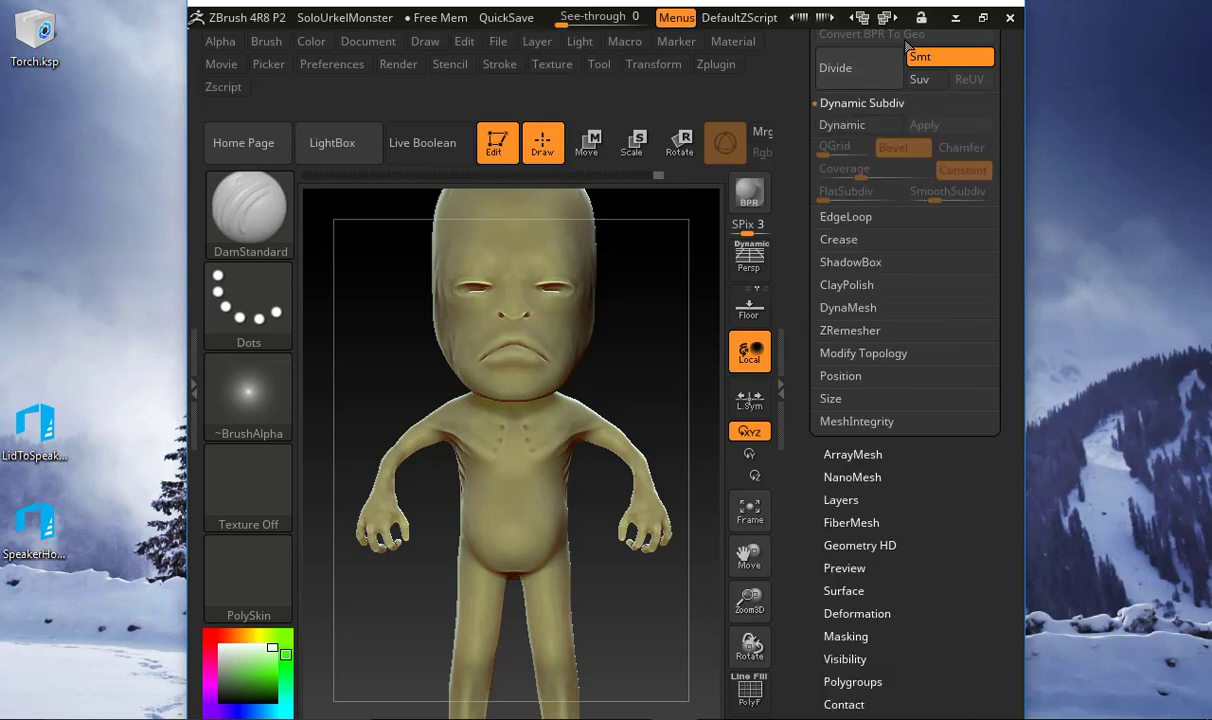
{"action": "left_click", "coordinate": [983, 17]}
{"action": "left_click_drag", "start_coordinate": [988, 157], "coordinate": [996, 325]}
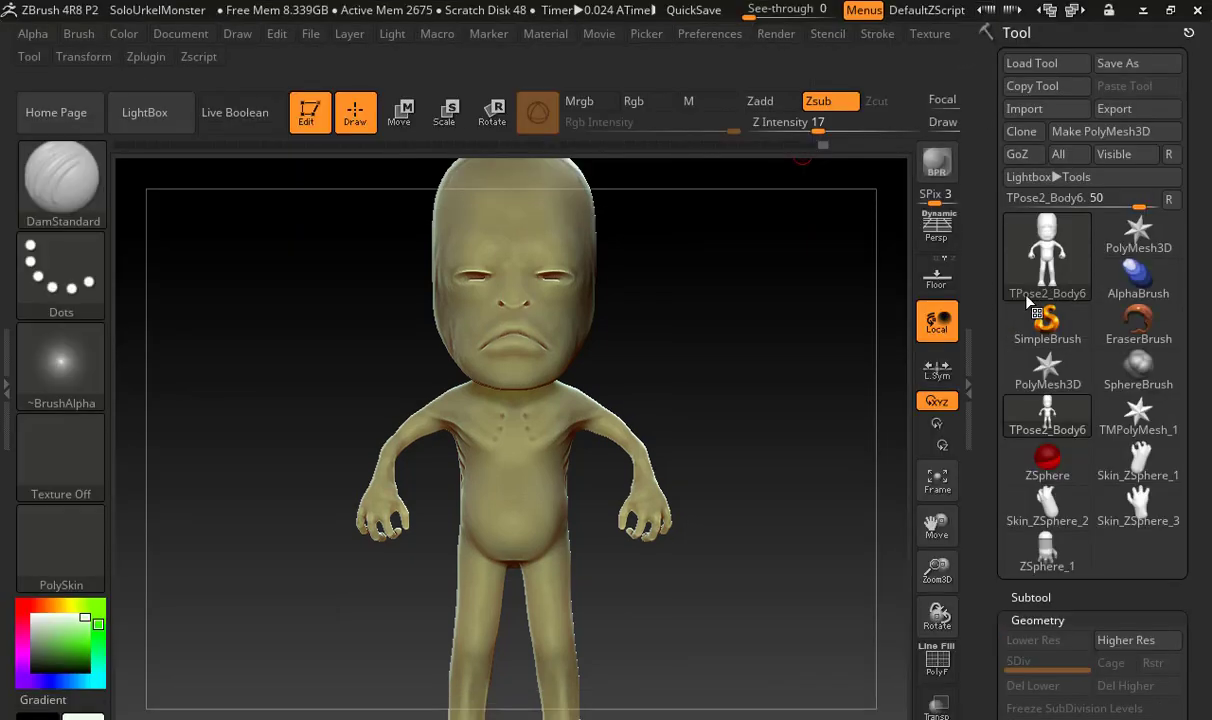
Remesh the body with DynaMesh at resolution 992 with Polish and Project enabled
{"action": "mouse_move", "coordinate": [1073, 272]}
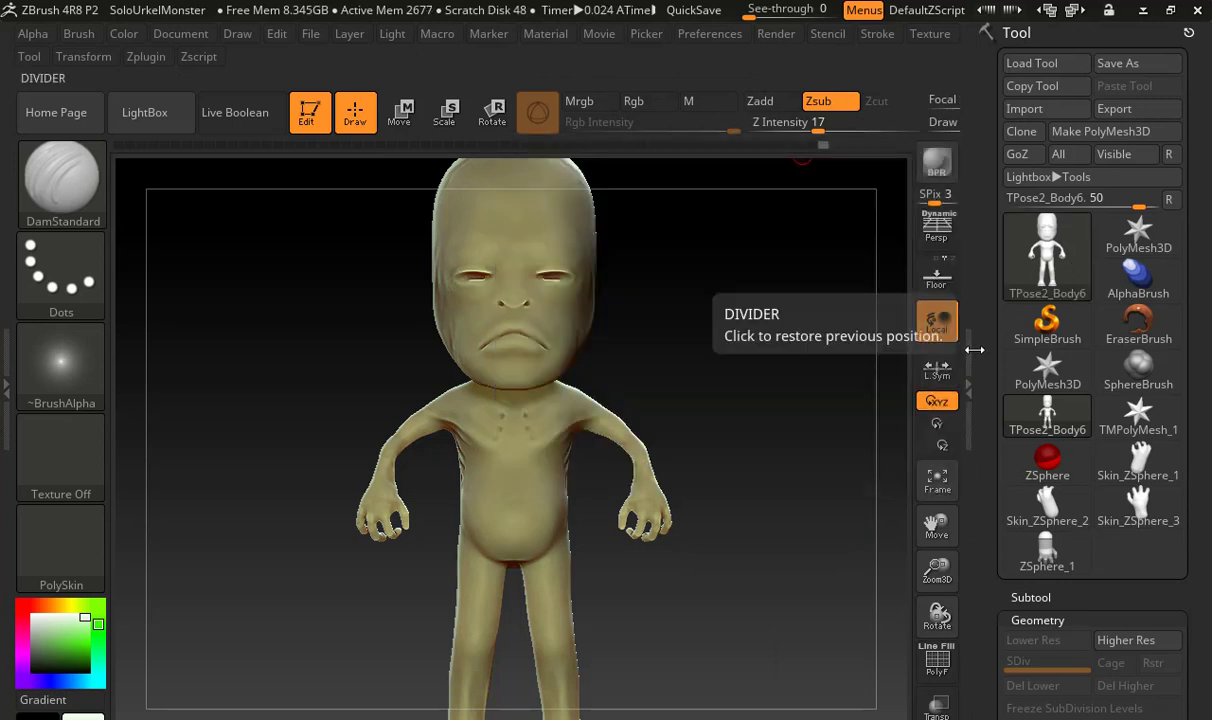
{"action": "left_click_drag", "start_coordinate": [990, 451], "coordinate": [991, 216]}
{"action": "left_click_drag", "start_coordinate": [992, 483], "coordinate": [995, 201]}
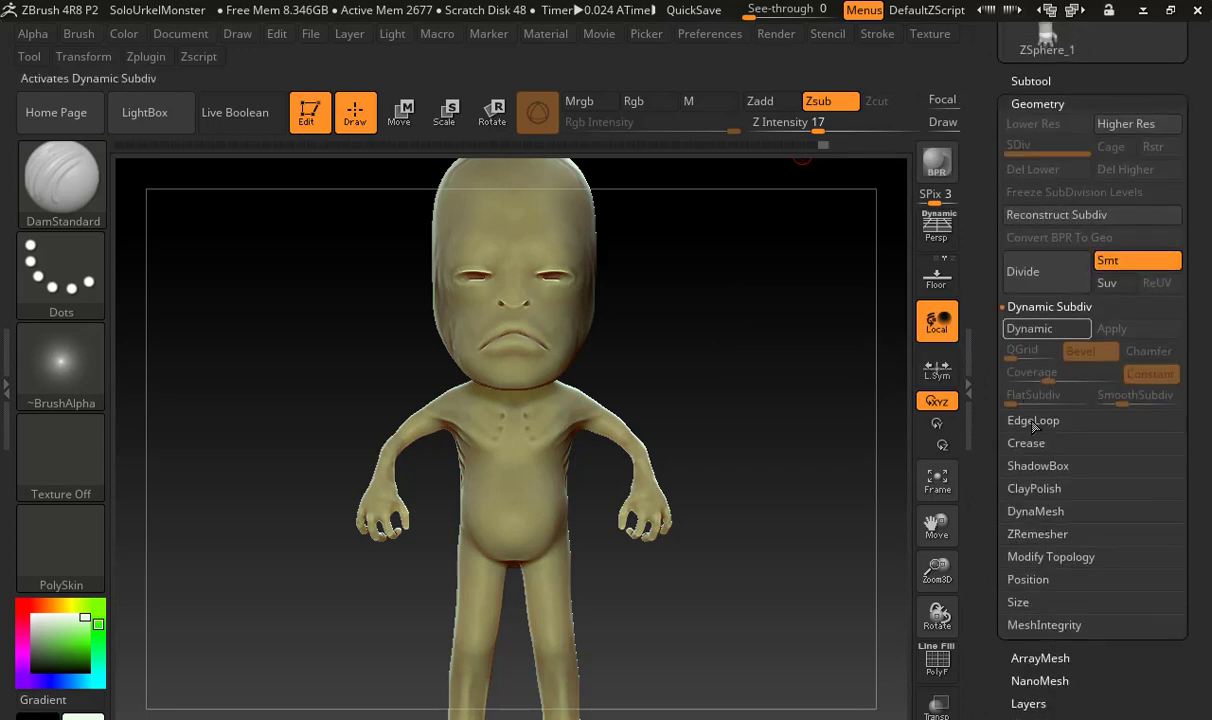
{"action": "left_click", "coordinate": [1036, 508]}
{"action": "left_click", "coordinate": [1058, 487]}
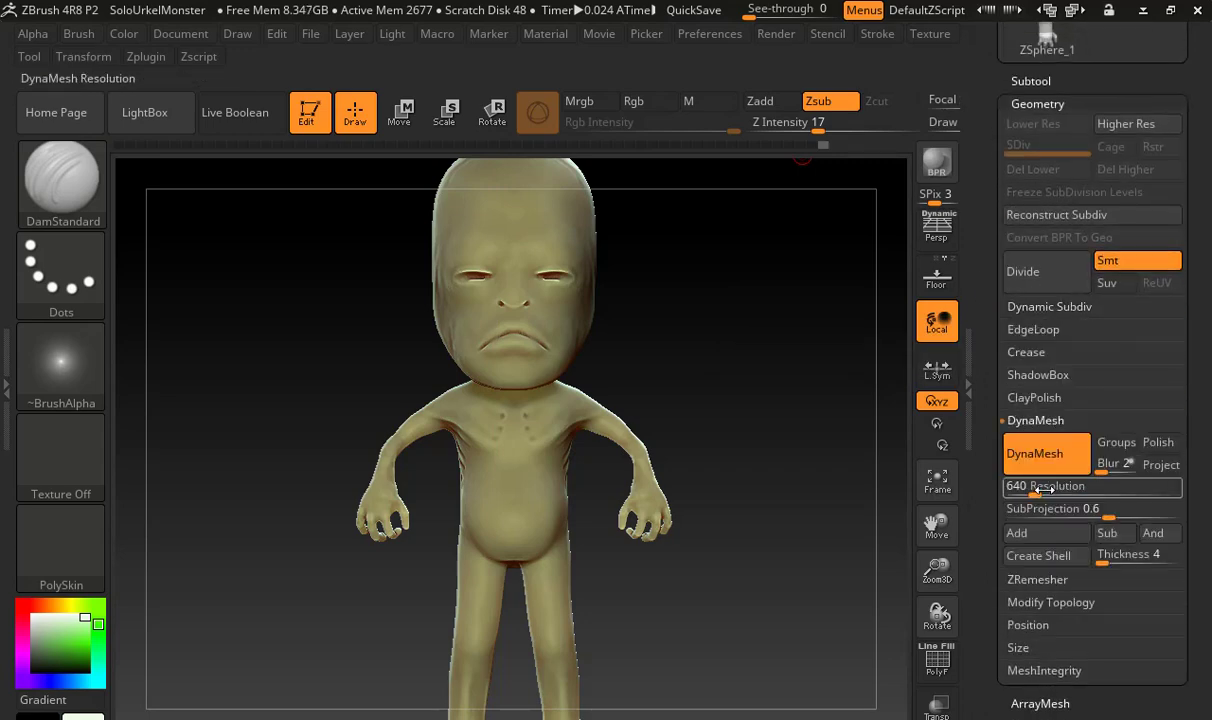
{"action": "left_click_drag", "start_coordinate": [1043, 490], "coordinate": [1048, 490]}
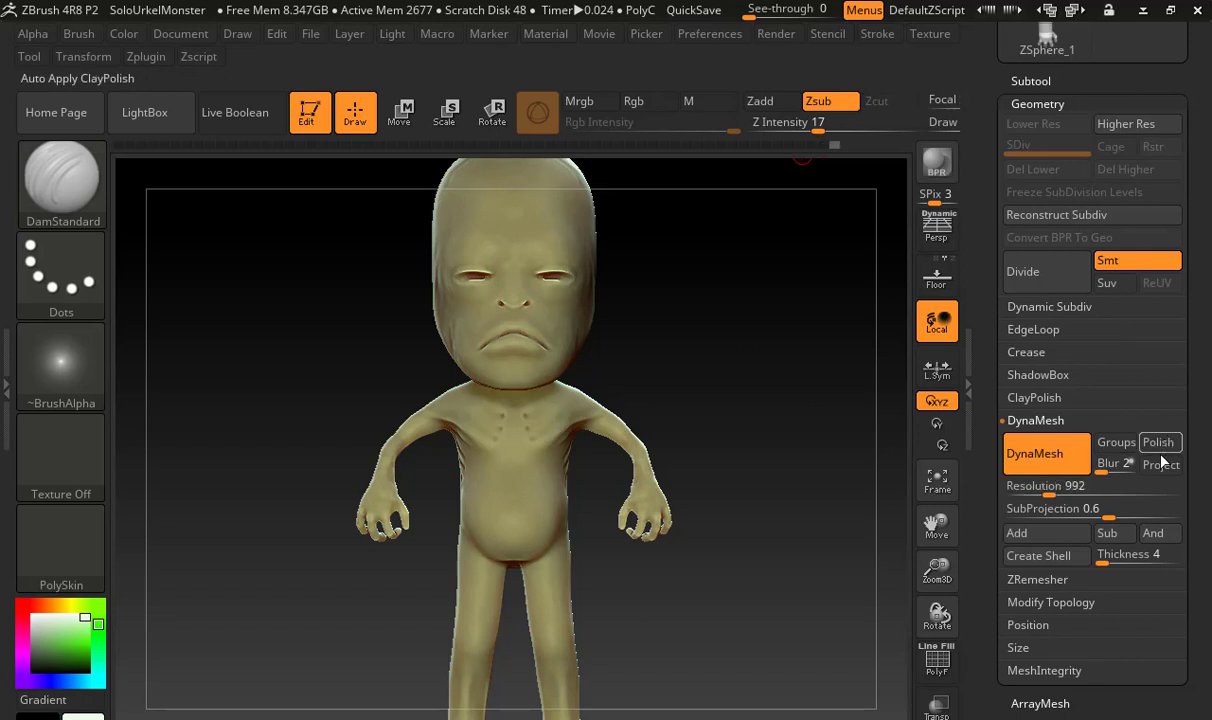
{"action": "left_click", "coordinate": [1158, 442]}
{"action": "left_click", "coordinate": [1161, 464]}
{"action": "left_click_drag", "start_coordinate": [725, 249], "coordinate": [823, 442], "text": "ctrl"}
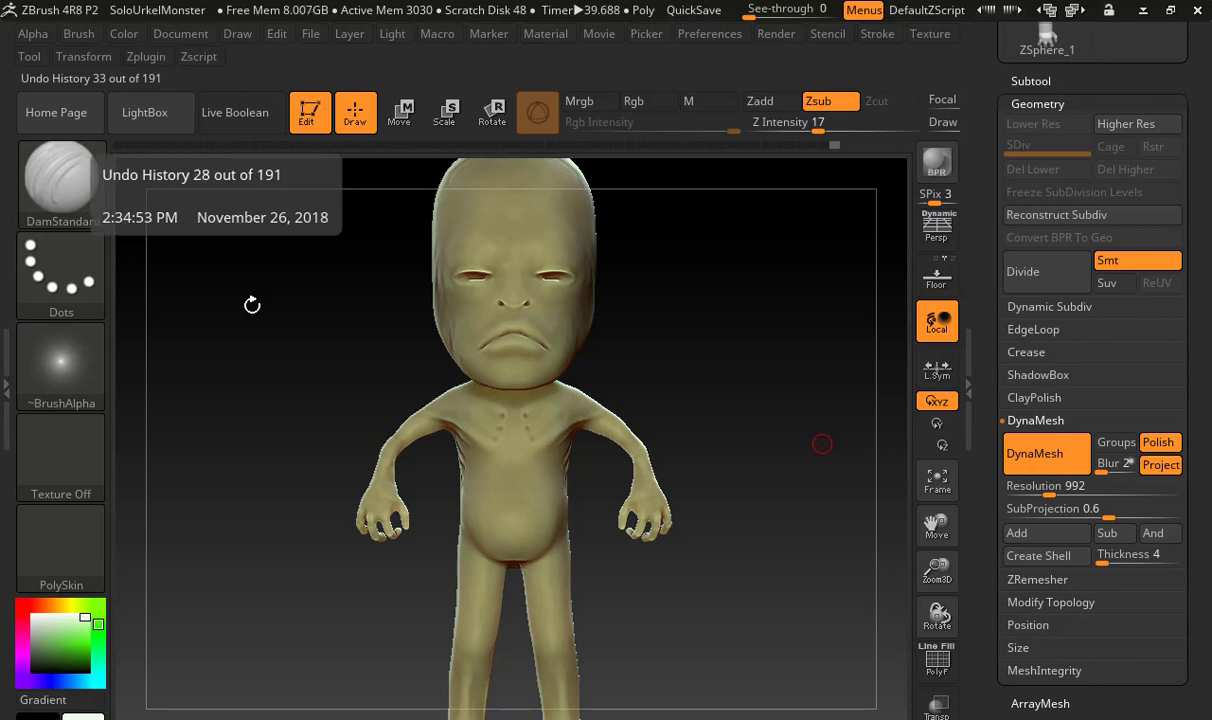
Try a curved DamStandard stroke on the cheek beside the mouth and undo it
{"action": "left_click_drag", "start_coordinate": [625, 319], "coordinate": [537, 340]}
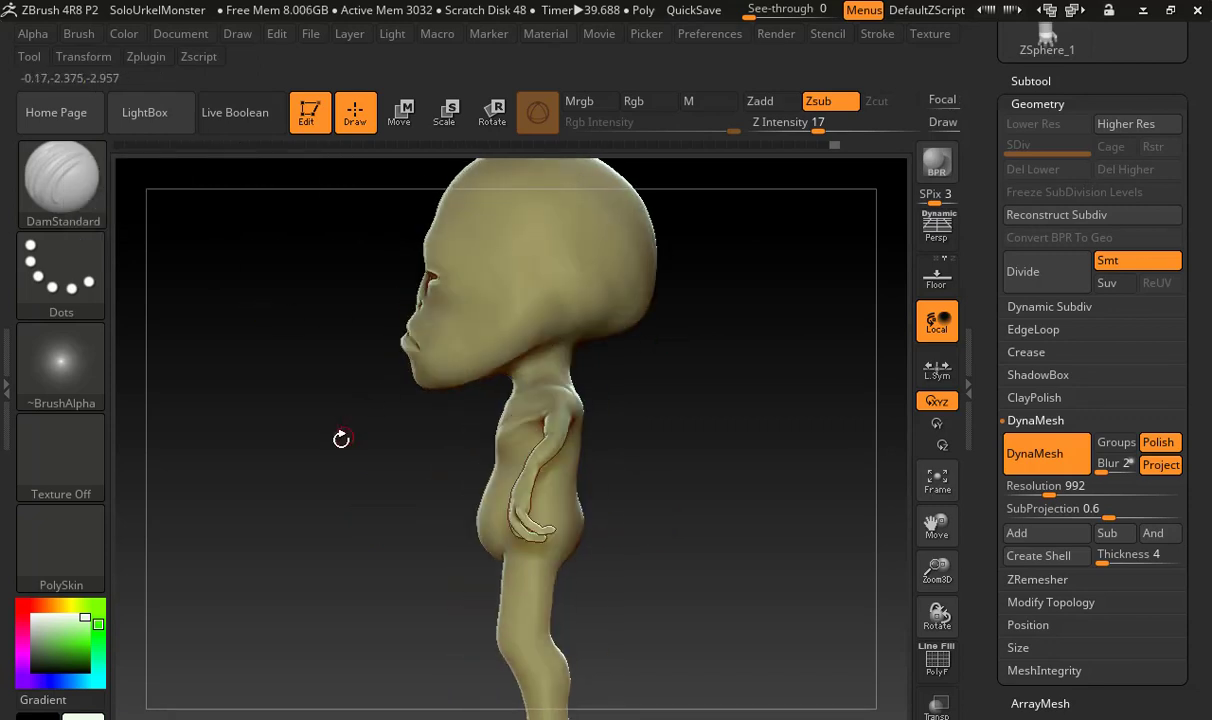
{"action": "left_click_drag", "start_coordinate": [341, 438], "coordinate": [640, 450], "text": "alt"}
{"action": "left_click_drag", "start_coordinate": [276, 344], "coordinate": [404, 466], "text": "alt"}
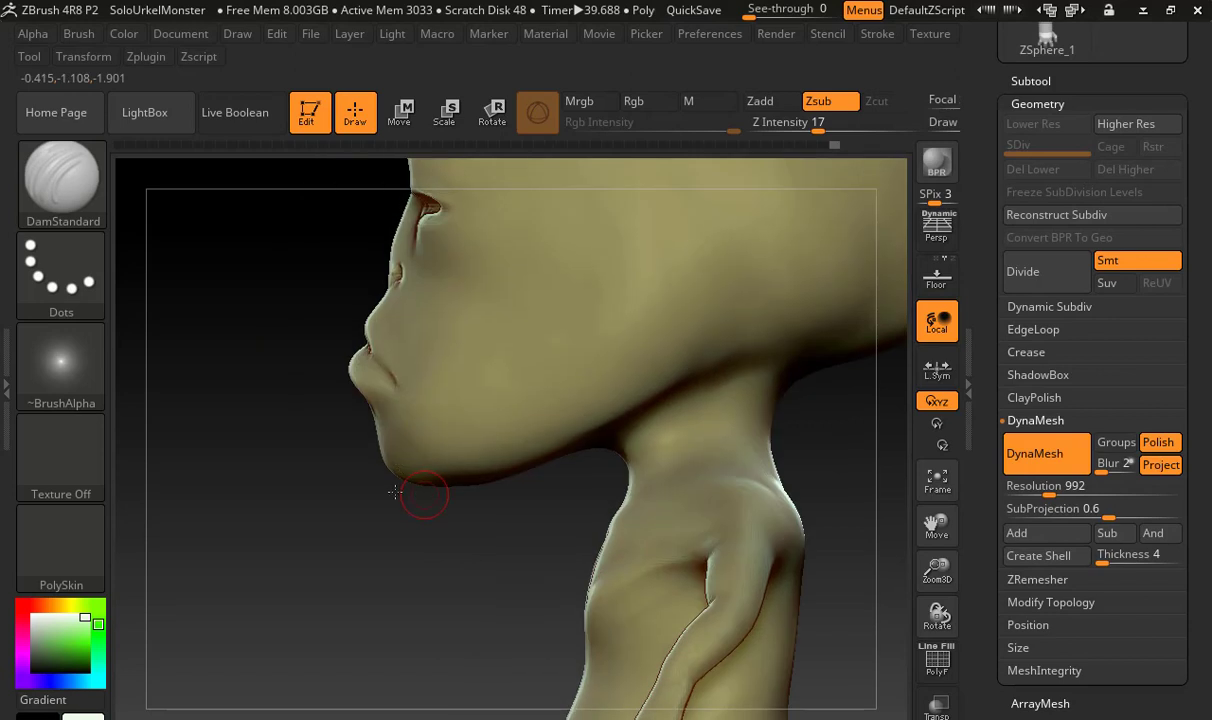
{"action": "left_click_drag", "start_coordinate": [412, 614], "coordinate": [565, 471]}
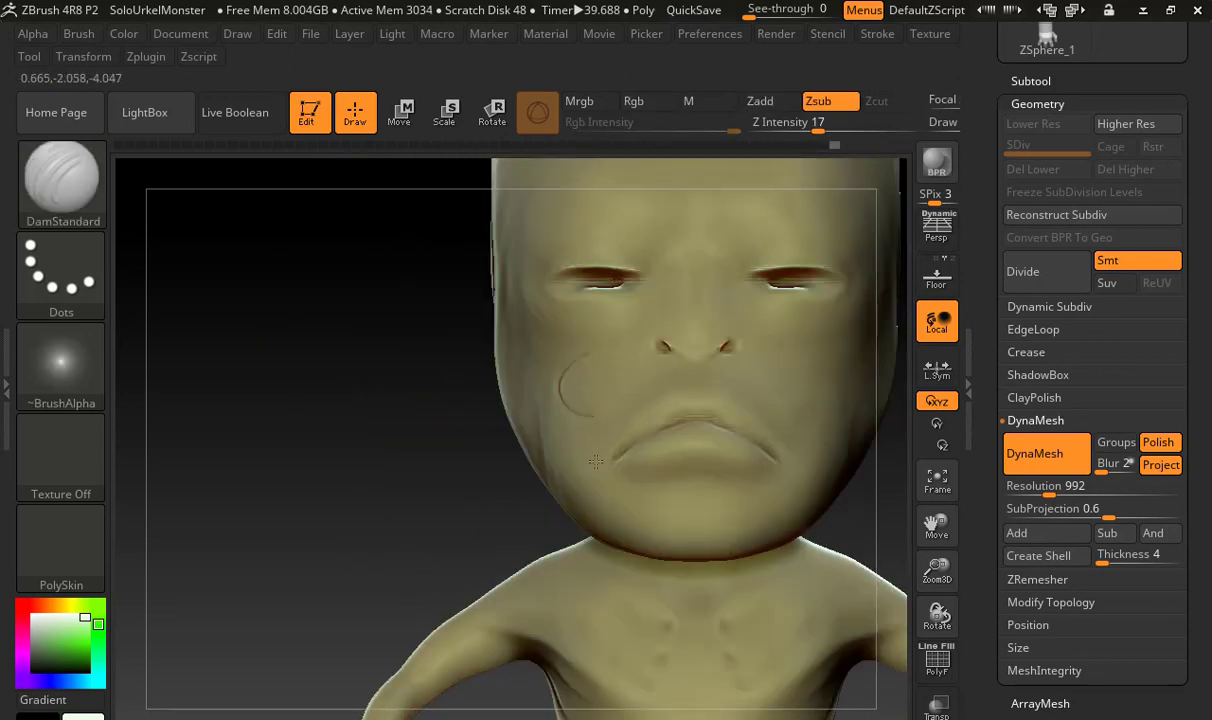
{"action": "left_click_drag", "start_coordinate": [592, 365], "coordinate": [588, 357]}
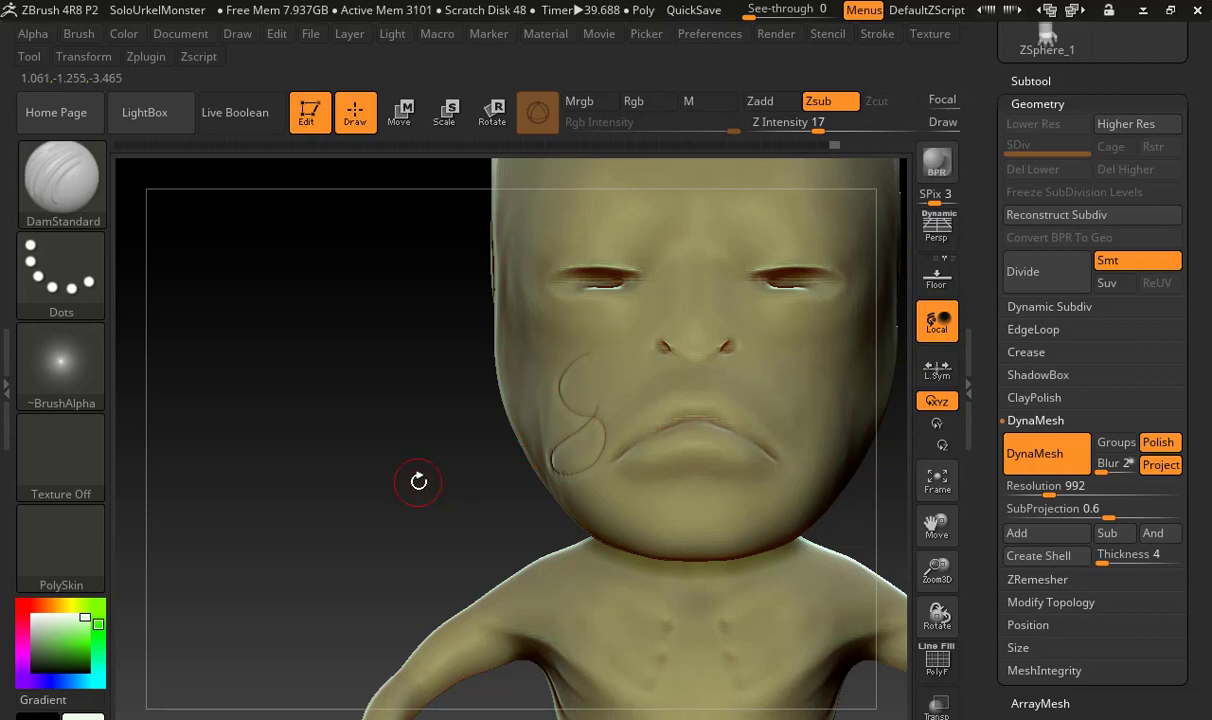
{"action": "key", "text": "ctrl+z"}
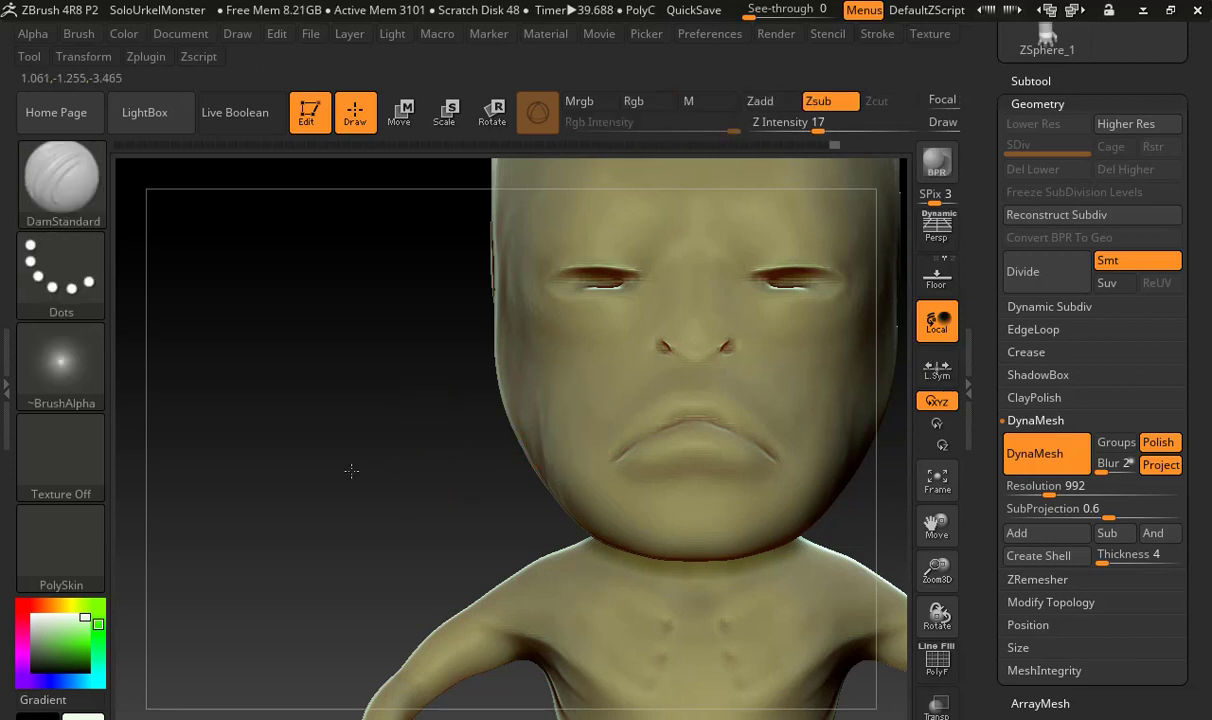
Deepen the nostril creases with DamStandard and reshape both nostrils with the Move brush
{"action": "mouse_move", "coordinate": [409, 347]}
{"action": "left_mouse_down", "text": "alt"}
{"action": "mouse_move", "coordinate": [296, 477]}
{"action": "mouse_move", "coordinate": [370, 580]}
{"action": "left_mouse_up", "text": "alt"}
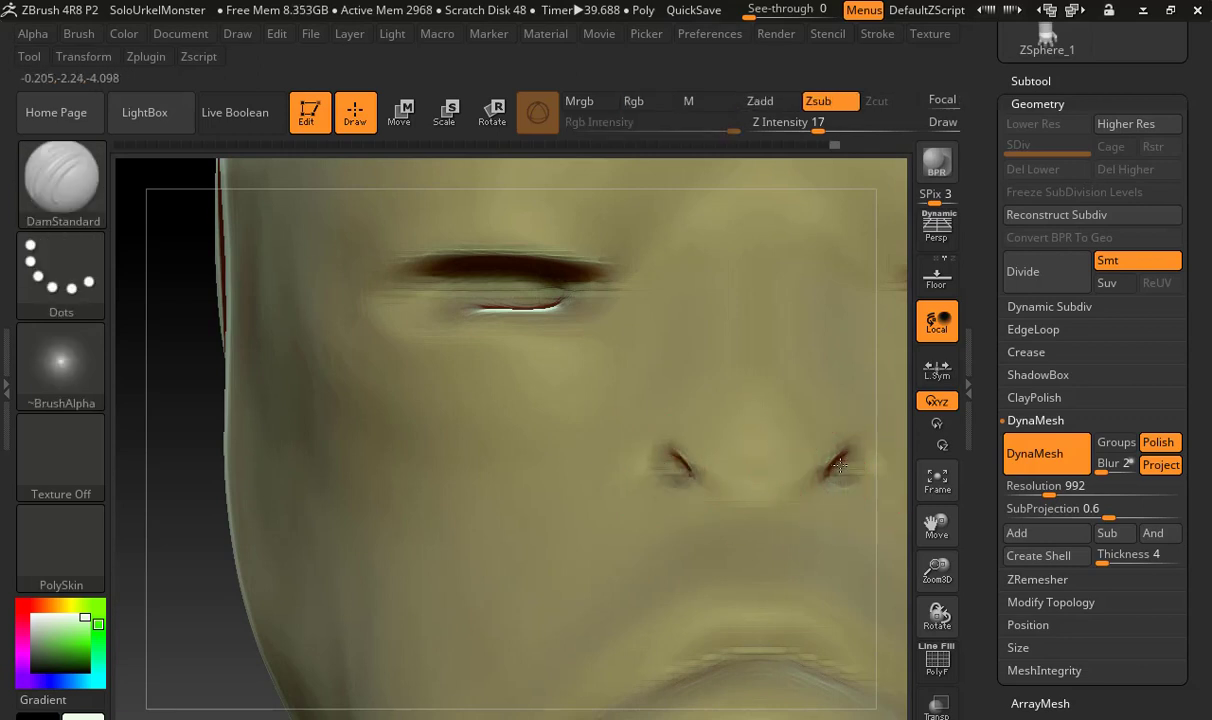
{"action": "left_click_drag", "start_coordinate": [836, 468], "coordinate": [846, 476]}
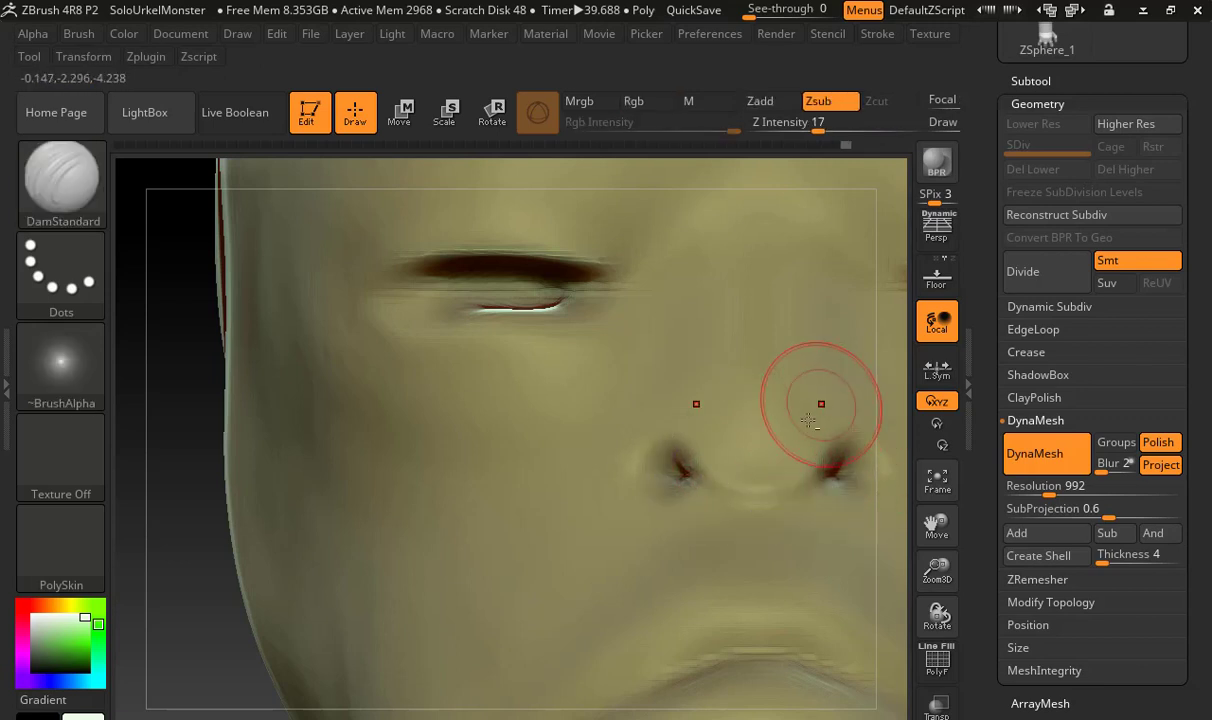
{"action": "key", "text": "b"}
{"action": "key", "text": "m"}
{"action": "key", "text": "v"}
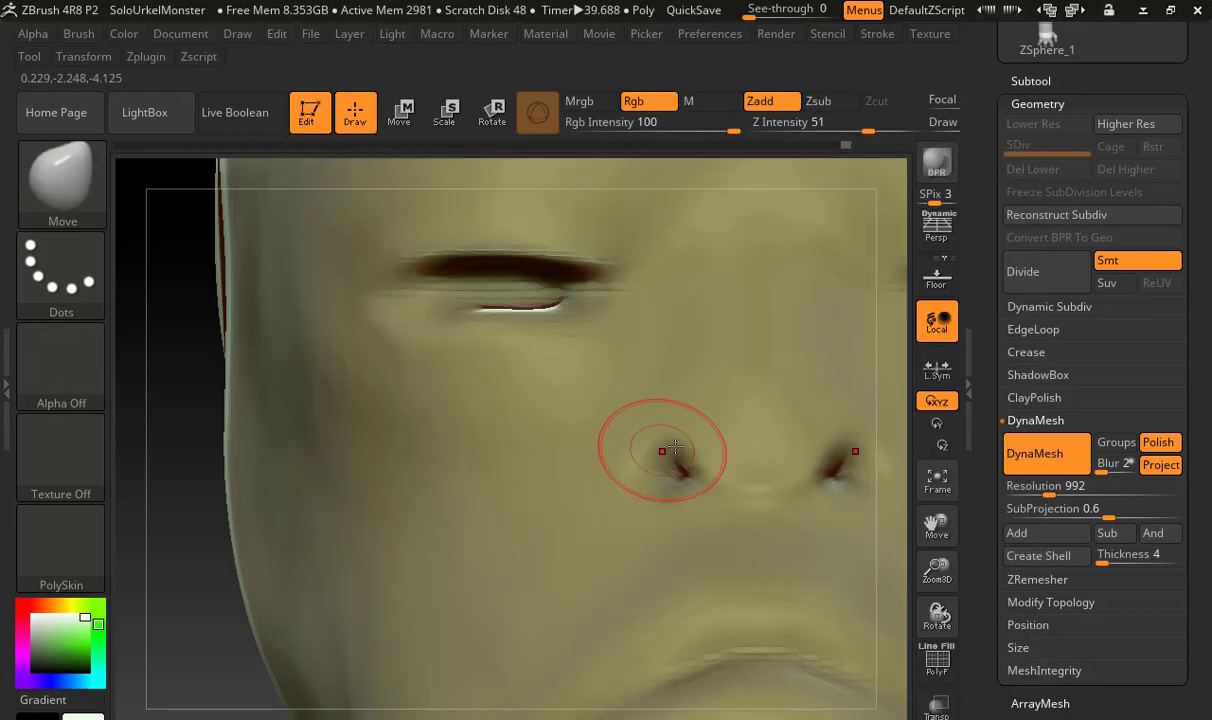
{"action": "mouse_move", "coordinate": [679, 470]}
{"action": "left_mouse_down"}
{"action": "mouse_move", "coordinate": [643, 425]}
{"action": "mouse_move", "coordinate": [687, 444]}
{"action": "left_mouse_up"}
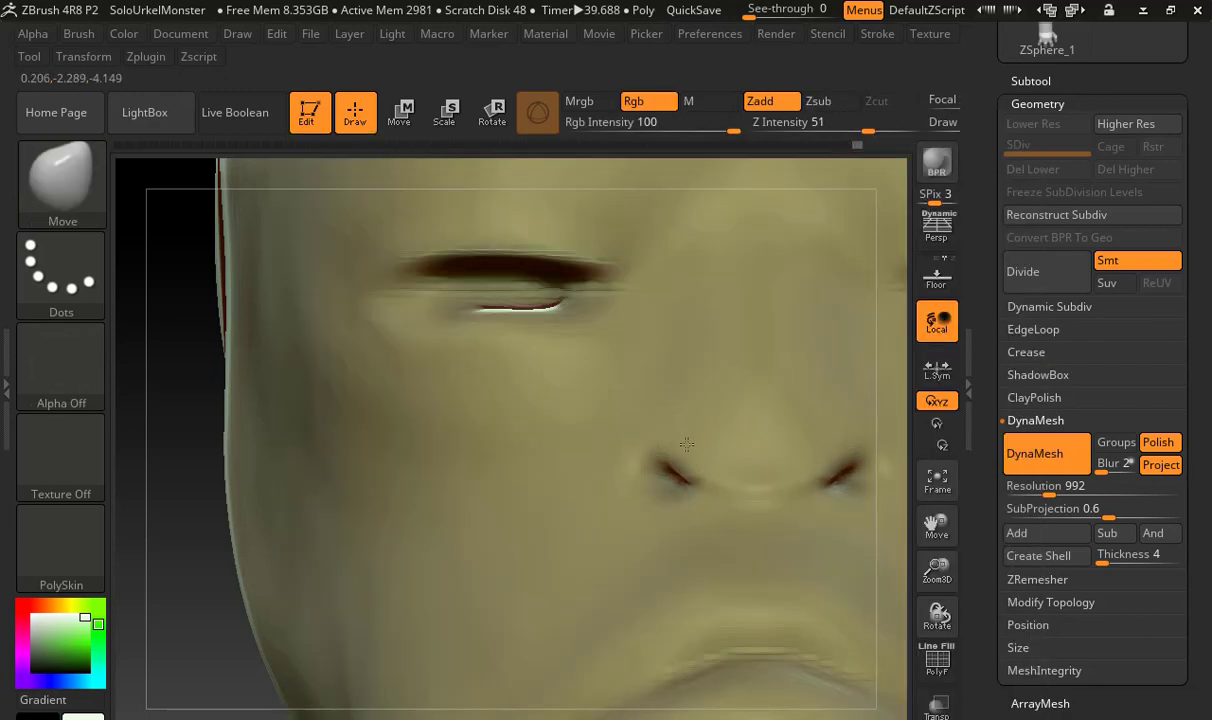
{"action": "mouse_move", "coordinate": [727, 363]}
{"action": "right_mouse_down", "text": "ctrl"}
{"action": "mouse_move", "coordinate": [657, 384]}
{"action": "mouse_move", "coordinate": [628, 424]}
{"action": "right_mouse_up", "text": "ctrl"}
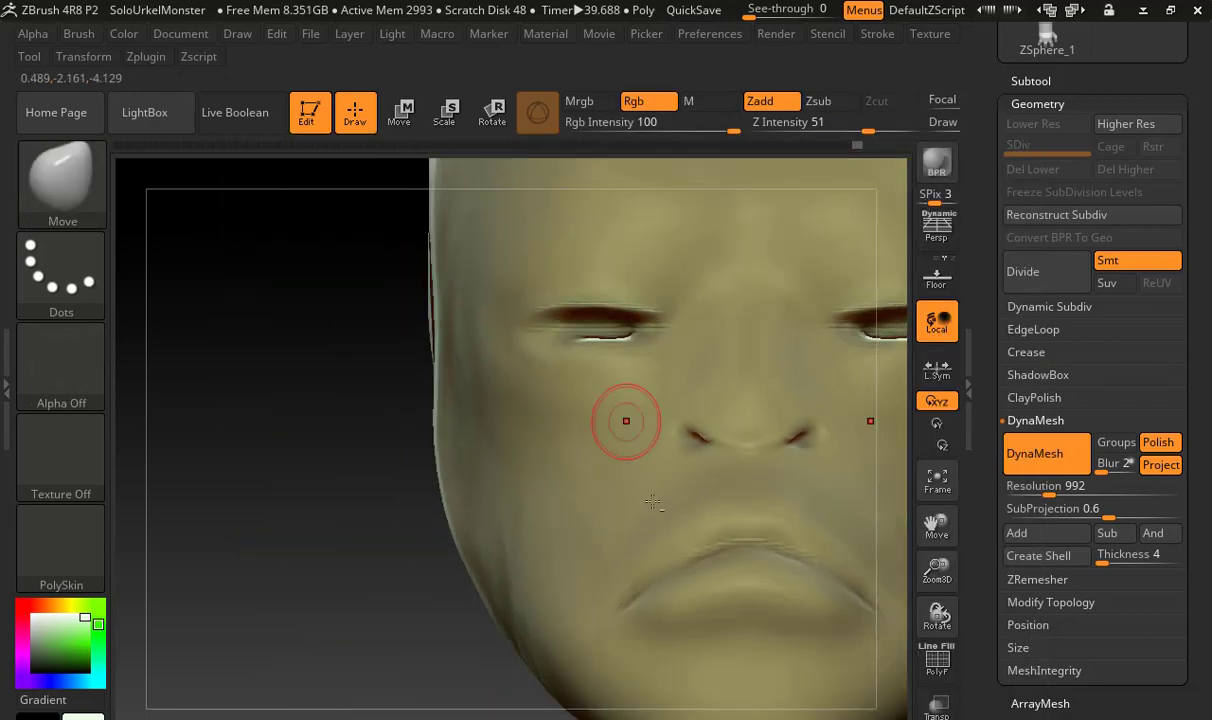
{"action": "left_click_drag", "start_coordinate": [655, 507], "coordinate": [560, 515], "text": "alt"}
{"action": "key", "text": "ctrl+z"}
Carve a sharper line between the lips with DamStandard at Z Intensity 17, from the mouth corner across the centre
{"action": "left_click_drag", "start_coordinate": [376, 581], "coordinate": [270, 515], "text": "alt"}
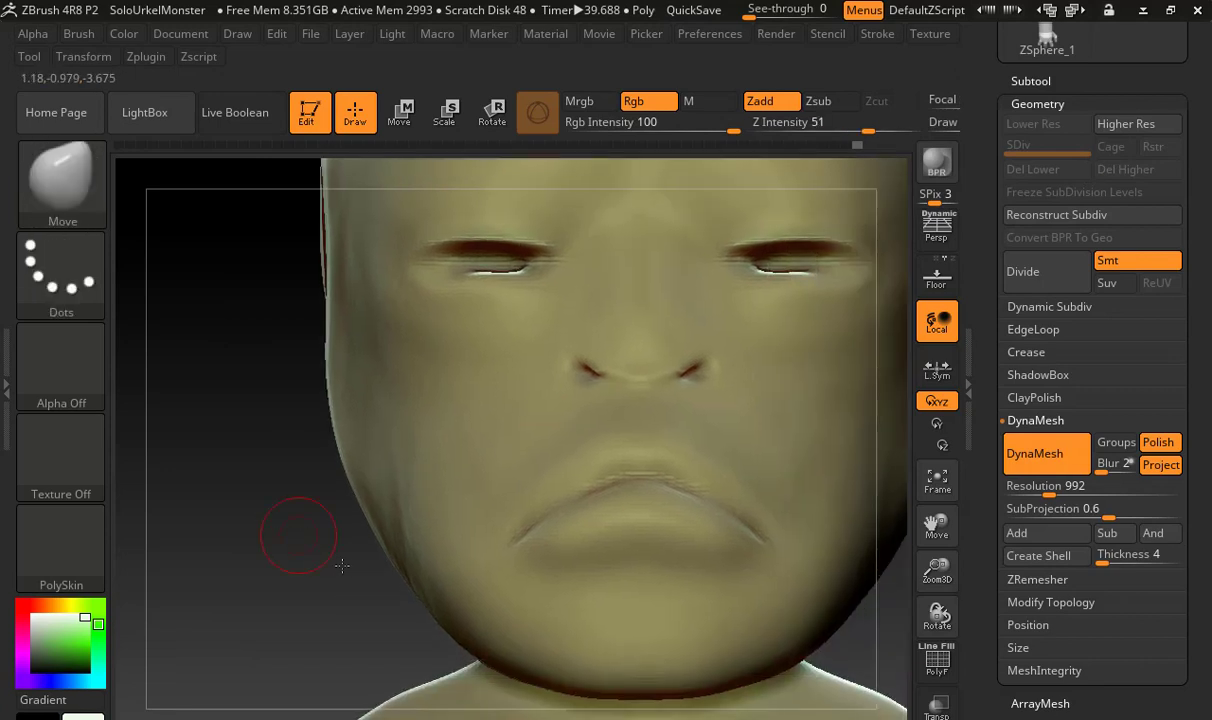
{"action": "mouse_move", "coordinate": [342, 566]}
{"action": "left_mouse_down"}
{"action": "mouse_move", "coordinate": [475, 530]}
{"action": "mouse_move", "coordinate": [565, 470]}
{"action": "mouse_move", "coordinate": [577, 400]}
{"action": "left_mouse_up"}
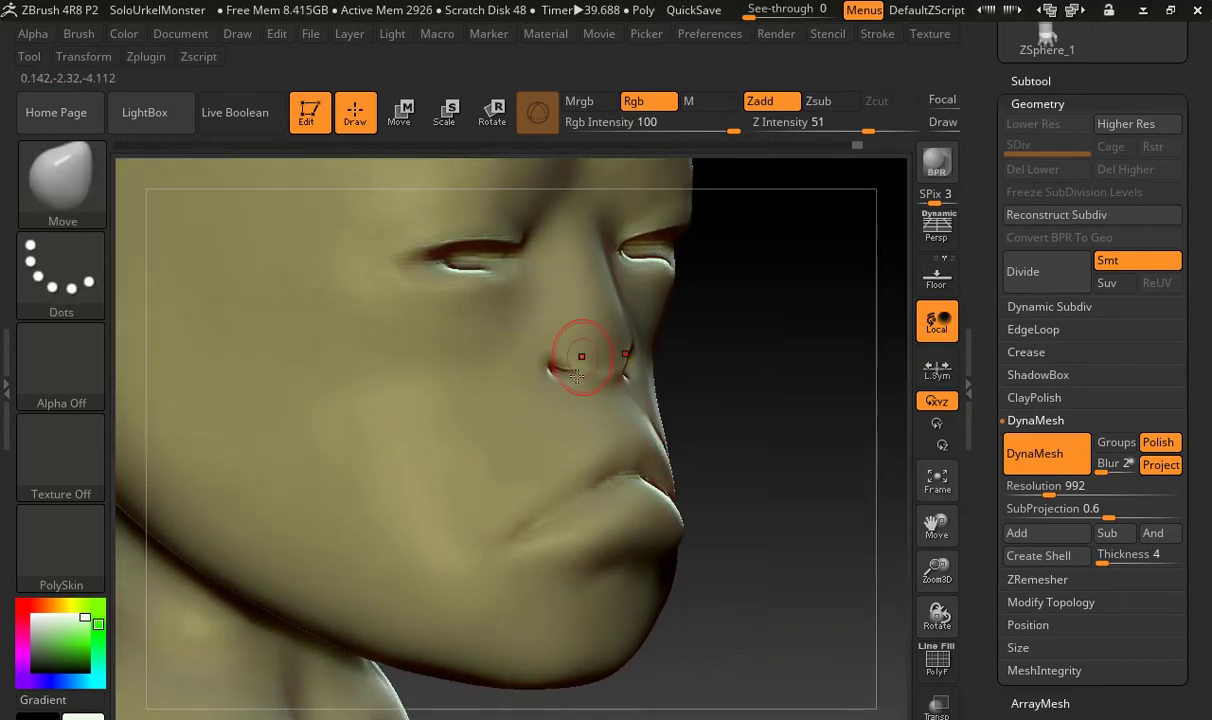
{"action": "mouse_move", "coordinate": [736, 479]}
{"action": "left_mouse_down"}
{"action": "mouse_move", "coordinate": [717, 476]}
{"action": "mouse_move", "coordinate": [706, 445]}
{"action": "left_mouse_up"}
{"action": "key", "text": "b"}
{"action": "key", "text": "d"}
{"action": "key", "text": "s"}
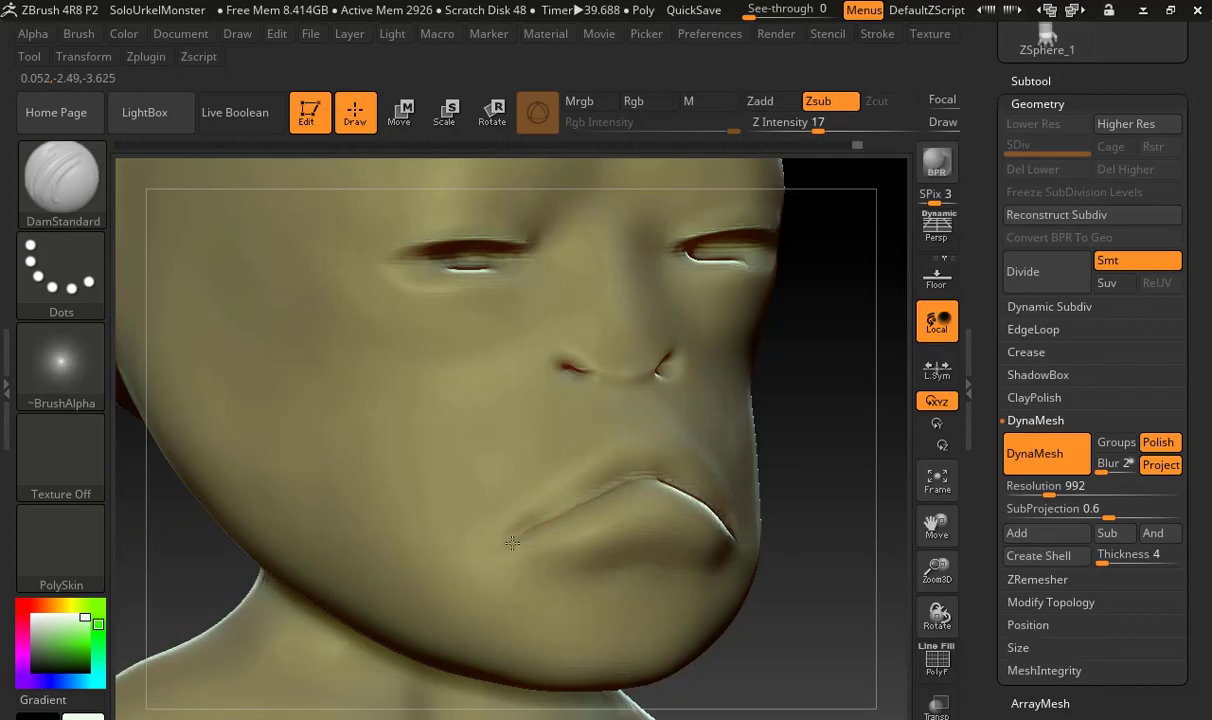
{"action": "left_click_drag", "start_coordinate": [512, 542], "coordinate": [650, 480]}
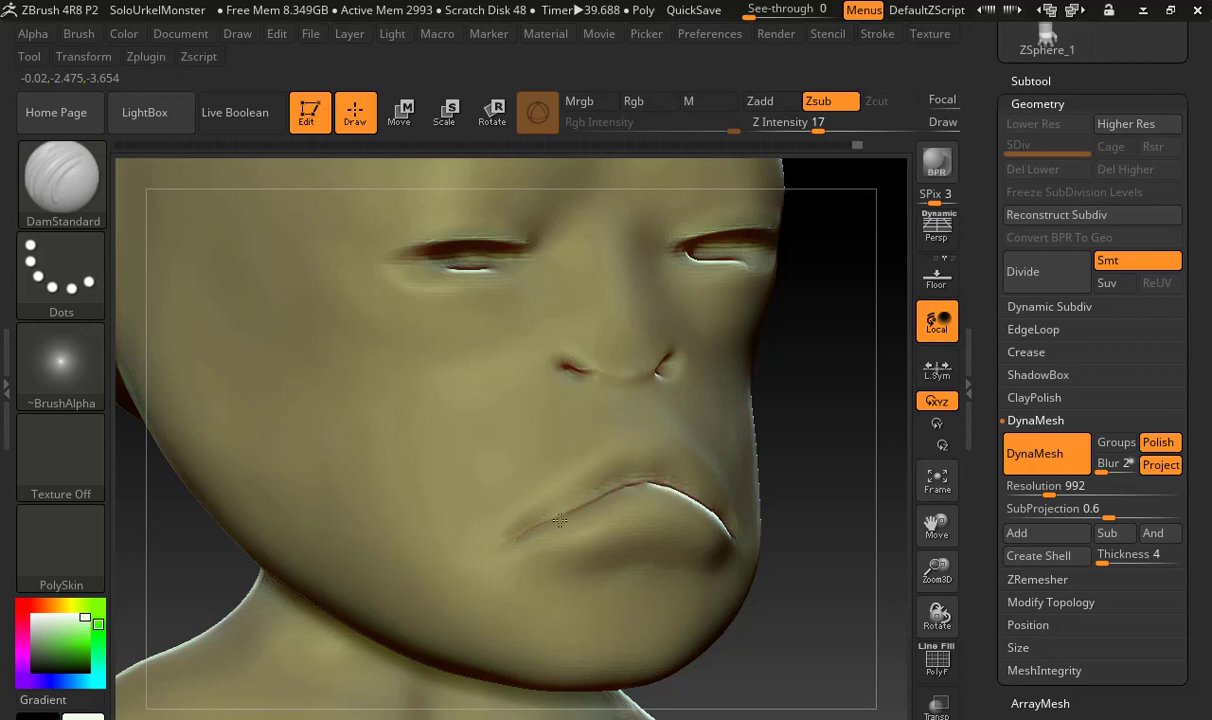
{"action": "left_click_drag", "start_coordinate": [514, 541], "coordinate": [510, 545]}
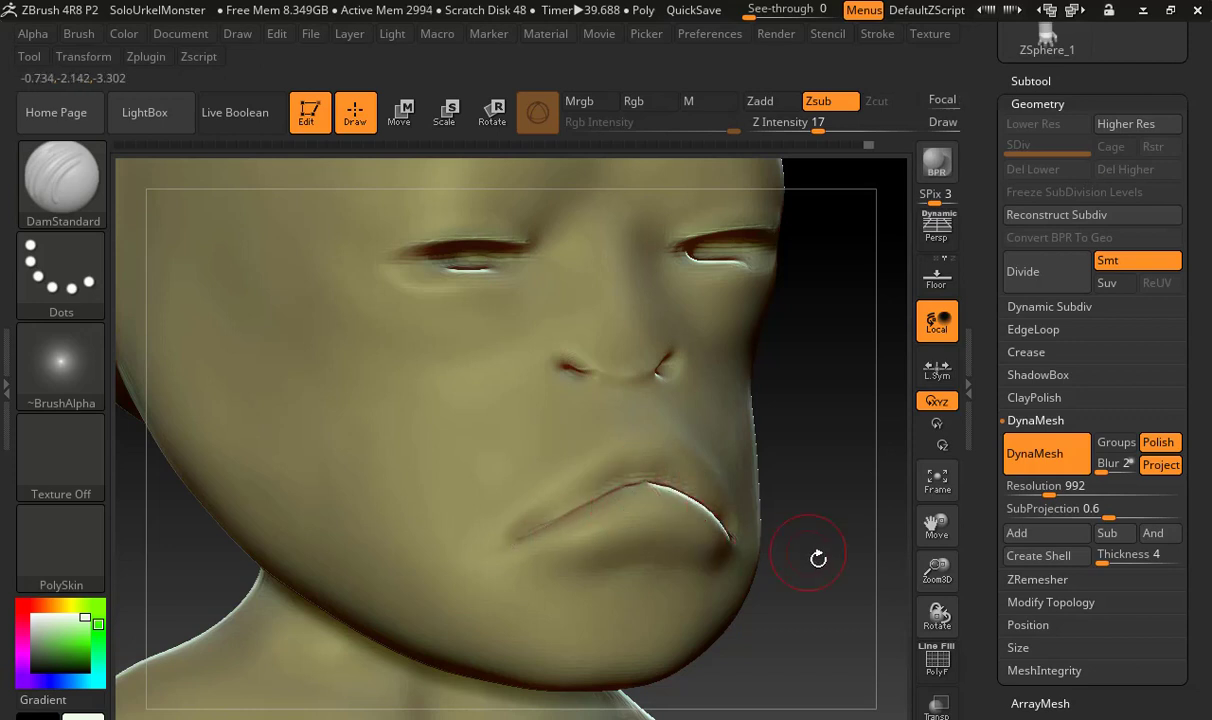
{"action": "left_click_drag", "start_coordinate": [817, 557], "coordinate": [740, 530]}
{"action": "left_click_drag", "start_coordinate": [645, 469], "coordinate": [707, 511], "text": "shift"}
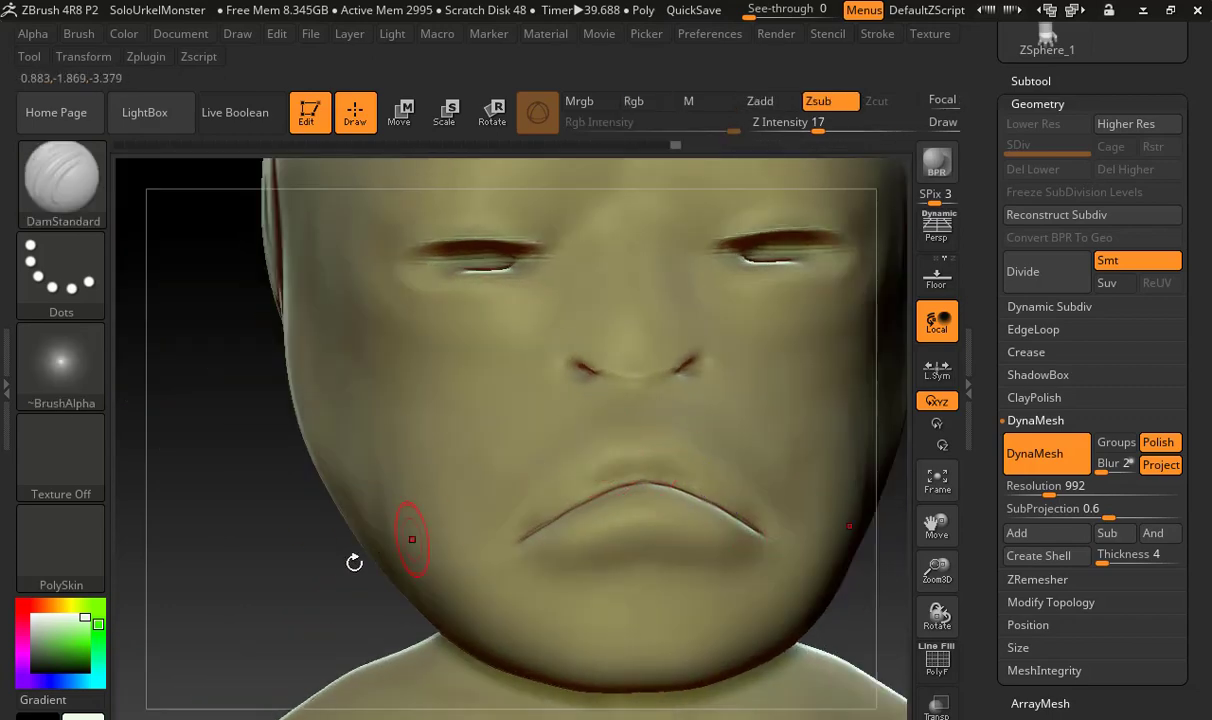
Carve the contour above the upper lip with DamStandard and soften the mouth corner with the Smooth brush
{"action": "mouse_move", "coordinate": [368, 577]}
{"action": "left_mouse_down"}
{"action": "mouse_move", "coordinate": [268, 640]}
{"action": "mouse_move", "coordinate": [325, 634]}
{"action": "mouse_move", "coordinate": [333, 606]}
{"action": "left_mouse_up"}
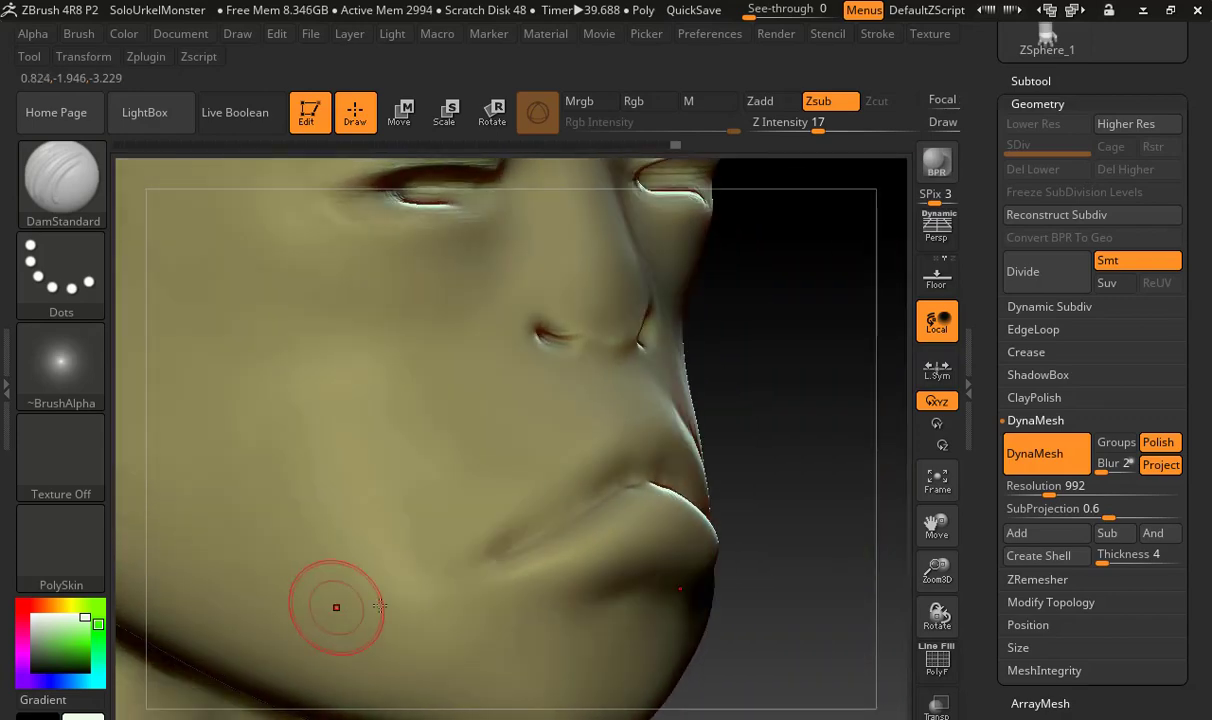
{"action": "key", "text": "b"}
{"action": "key", "text": "c"}
{"action": "key", "text": "b"}
{"action": "key", "text": "b"}
{"action": "key", "text": "d"}
{"action": "key", "text": "s"}
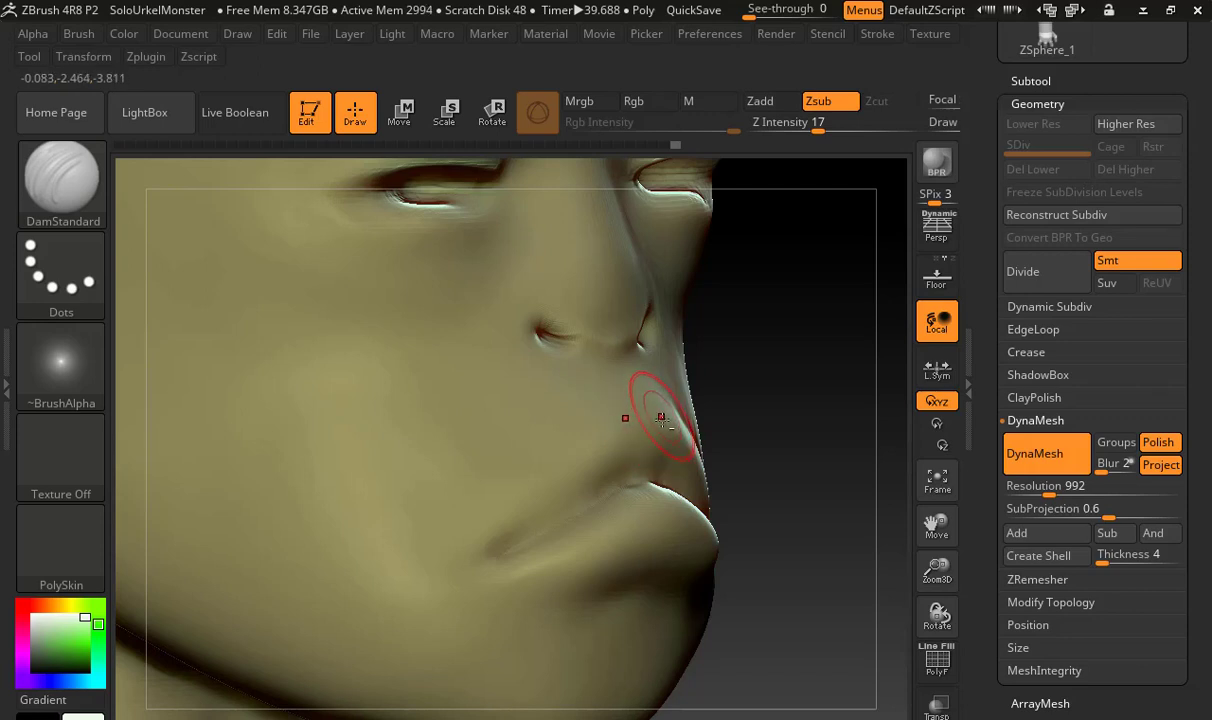
{"action": "left_click_drag", "start_coordinate": [661, 411], "coordinate": [664, 420]}
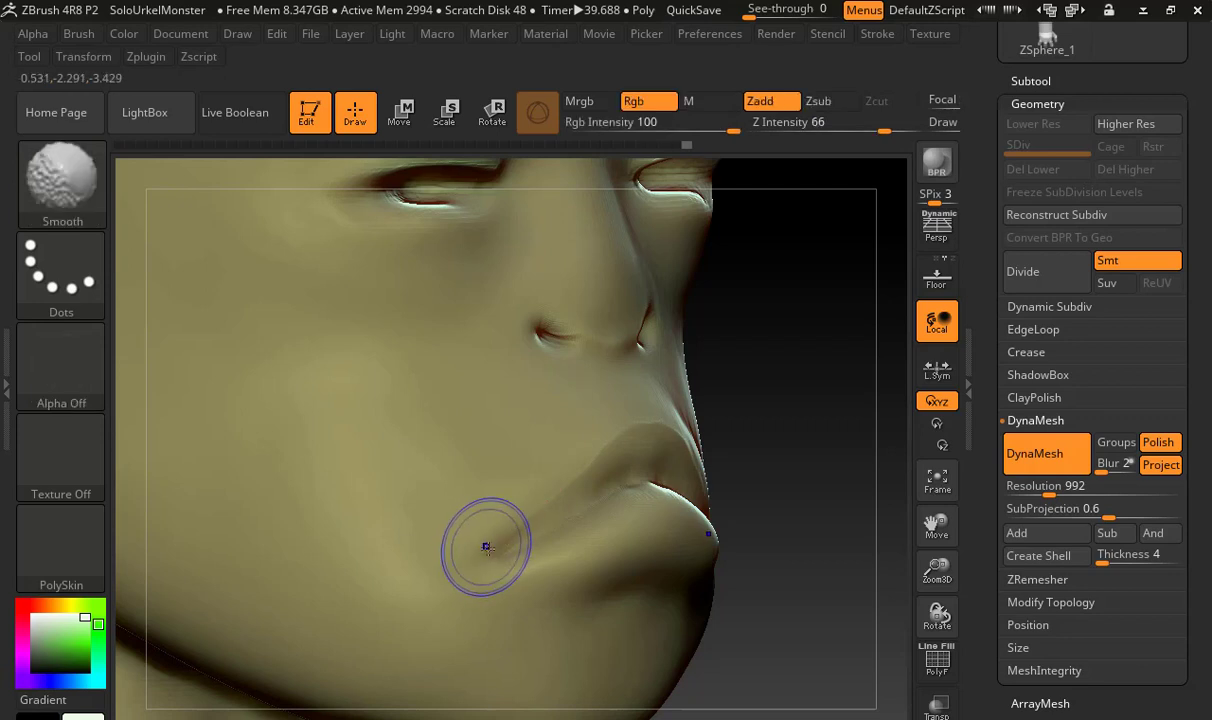
{"action": "left_click_drag", "start_coordinate": [487, 547], "coordinate": [547, 498], "text": "shift"}
Deepen the parting line of the mouth out to its corners with DamStandard and smooth the upper lip
{"action": "mouse_move", "coordinate": [800, 501]}
{"action": "left_mouse_down"}
{"action": "mouse_move", "coordinate": [817, 555]}
{"action": "mouse_move", "coordinate": [806, 568]}
{"action": "mouse_move", "coordinate": [819, 569]}
{"action": "mouse_move", "coordinate": [812, 560]}
{"action": "left_mouse_up"}
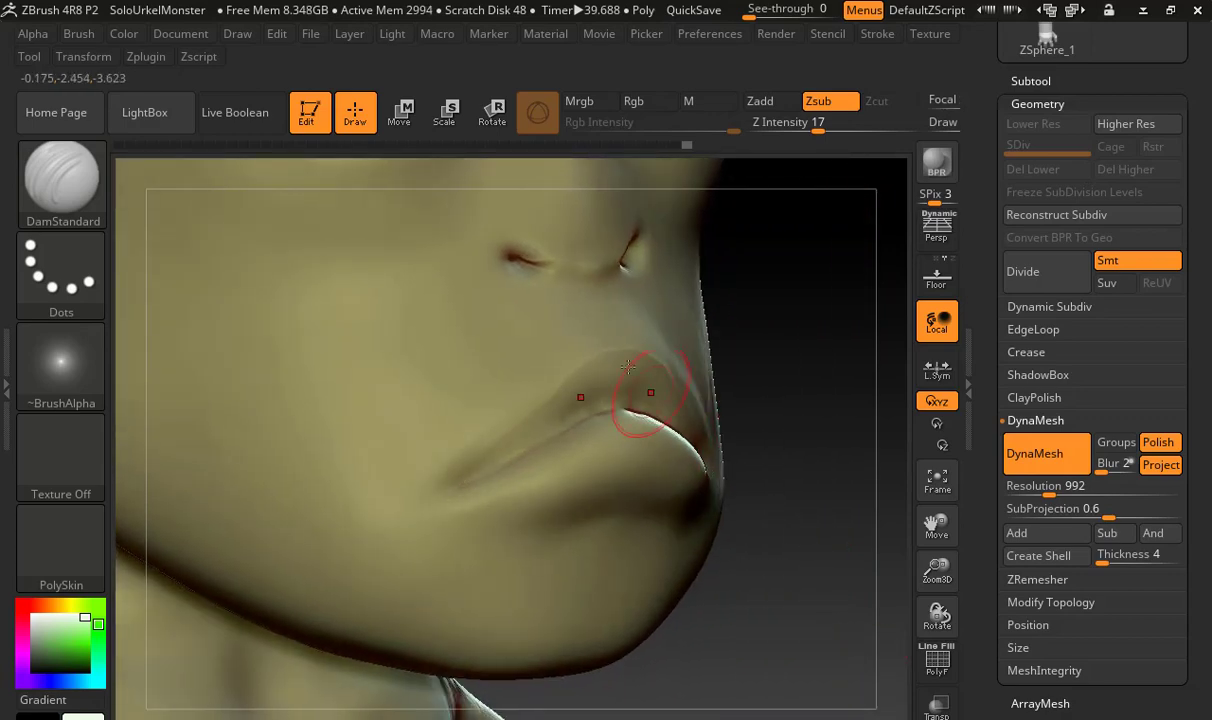
{"action": "left_click_drag", "start_coordinate": [812, 427], "coordinate": [644, 447]}
{"action": "left_click_drag", "start_coordinate": [844, 547], "coordinate": [822, 530]}
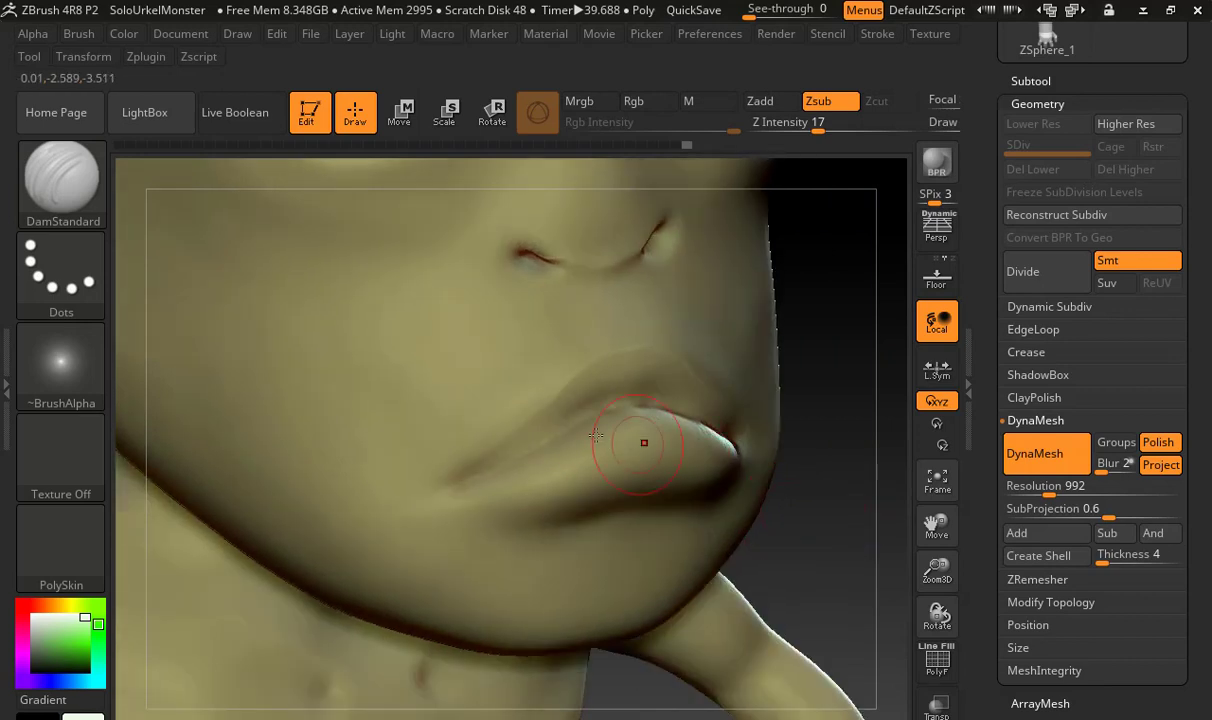
{"action": "mouse_move", "coordinate": [600, 415]}
{"action": "left_mouse_down"}
{"action": "mouse_move", "coordinate": [474, 486]}
{"action": "mouse_move", "coordinate": [638, 401]}
{"action": "left_mouse_up"}
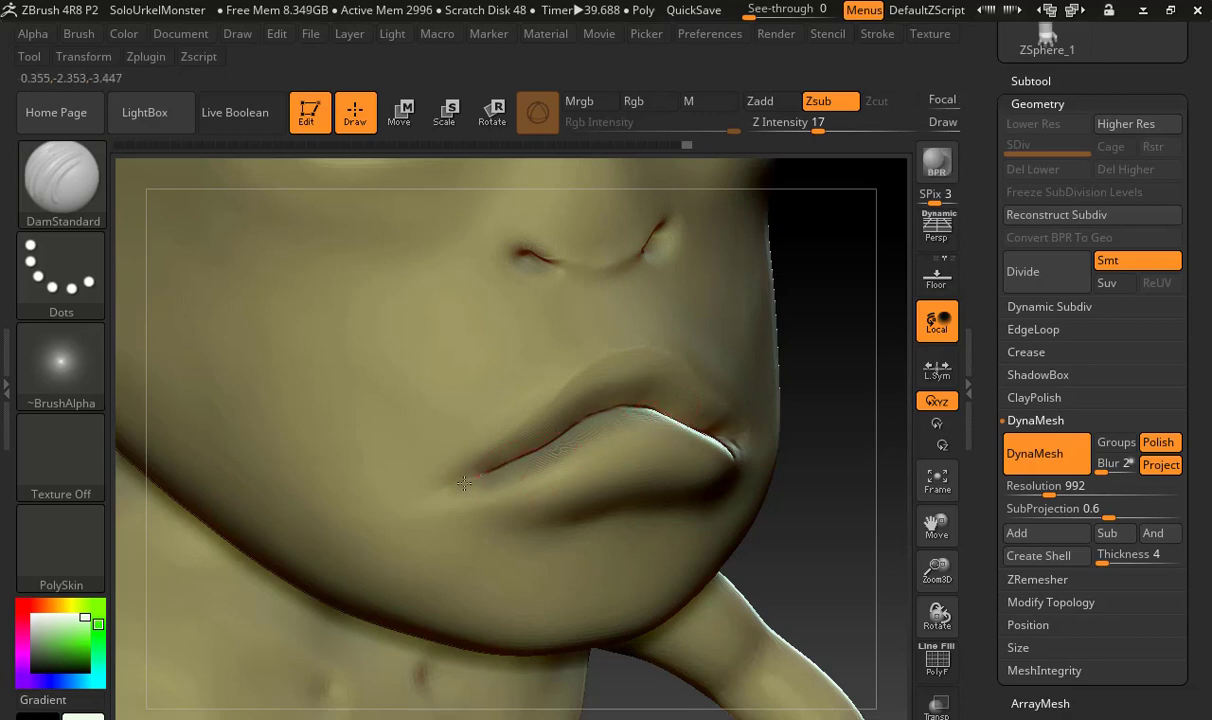
{"action": "left_click_drag", "start_coordinate": [785, 568], "coordinate": [786, 541]}
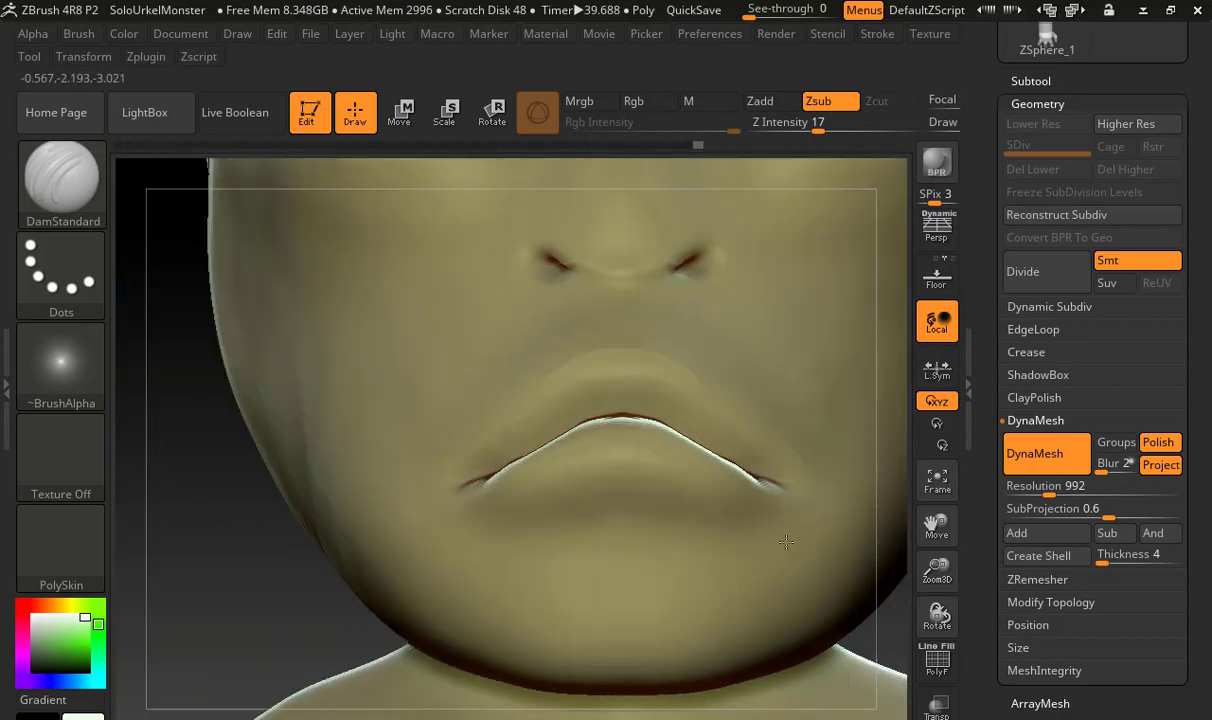
{"action": "key", "text": "shift"}
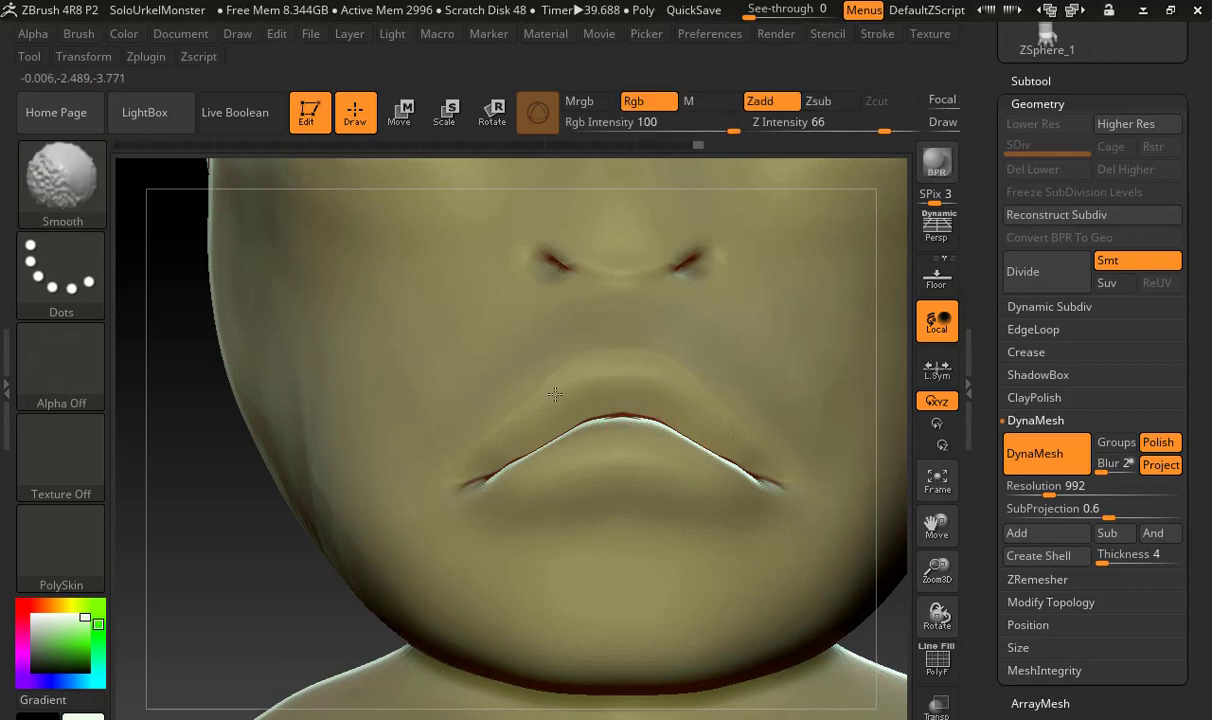
{"action": "left_click_drag", "start_coordinate": [555, 394], "coordinate": [468, 449], "text": "shift"}
Switch to the Standard brush with the whole figure in view and open the alpha library
{"action": "key", "text": "f"}
{"action": "left_click_drag", "start_coordinate": [671, 357], "coordinate": [729, 363]}
{"action": "mouse_move", "coordinate": [670, 393]}
{"action": "left_mouse_down"}
{"action": "mouse_move", "coordinate": [595, 400]}
{"action": "mouse_move", "coordinate": [624, 306]}
{"action": "left_mouse_up"}
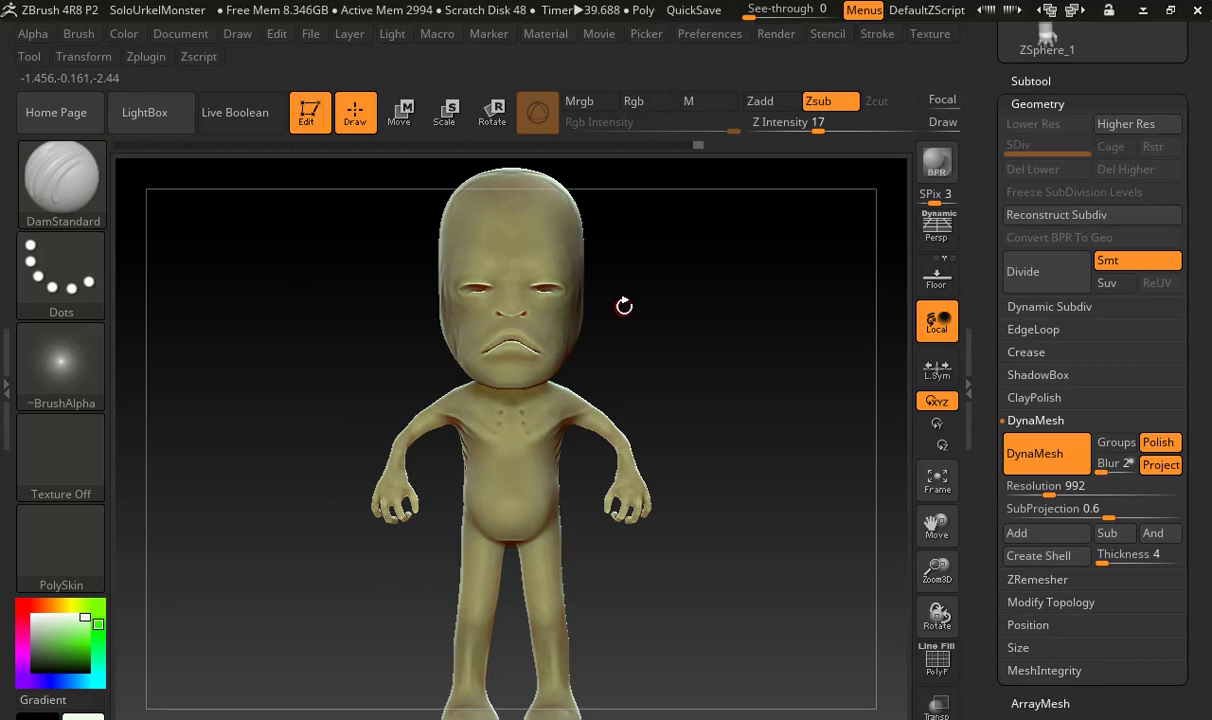
{"action": "left_click", "coordinate": [80, 198]}
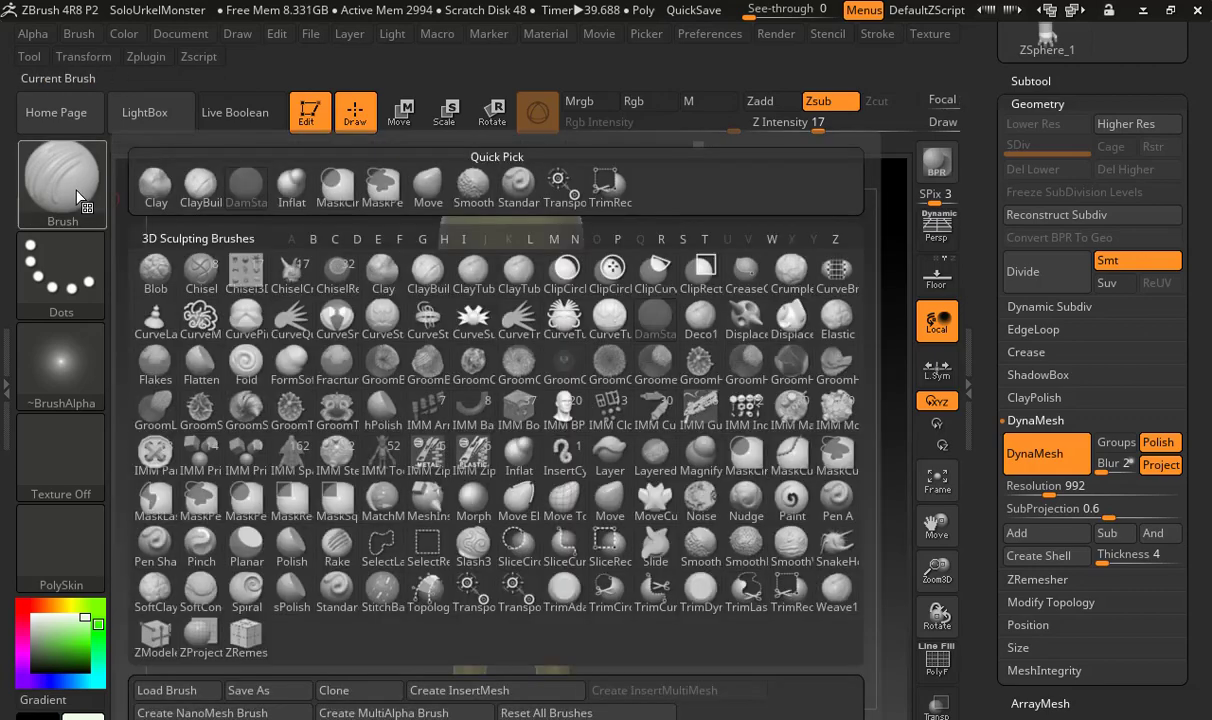
{"action": "key", "text": "s"}
{"action": "key", "text": "t"}
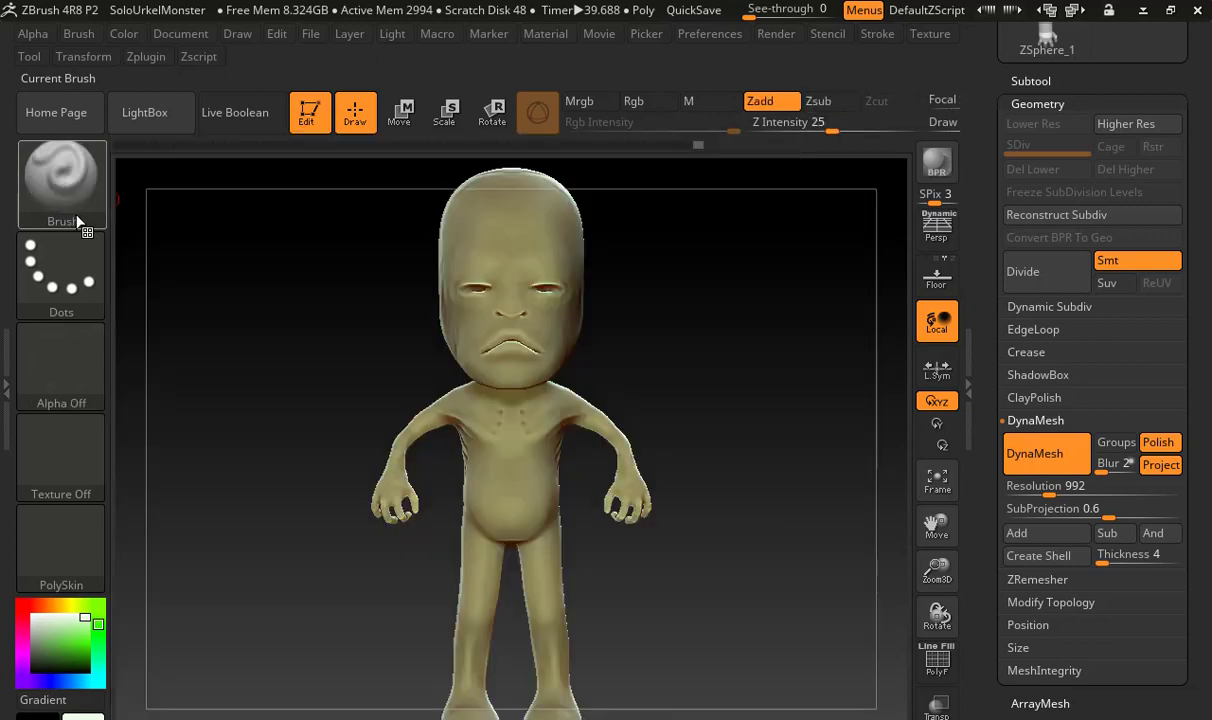
{"action": "left_click", "coordinate": [62, 355]}
{"action": "mouse_move", "coordinate": [447, 581]}
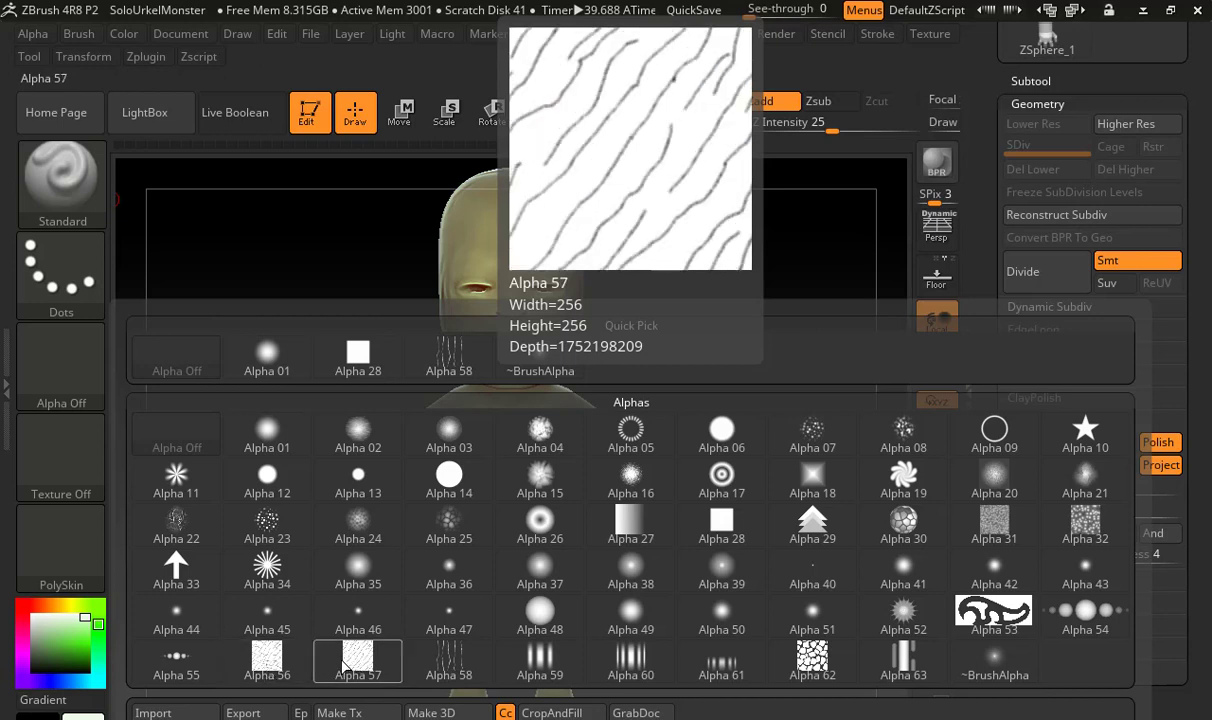
Switch to Google Chrome and search Google for "skin texture zbrush"
{"action": "key", "text": "super"}
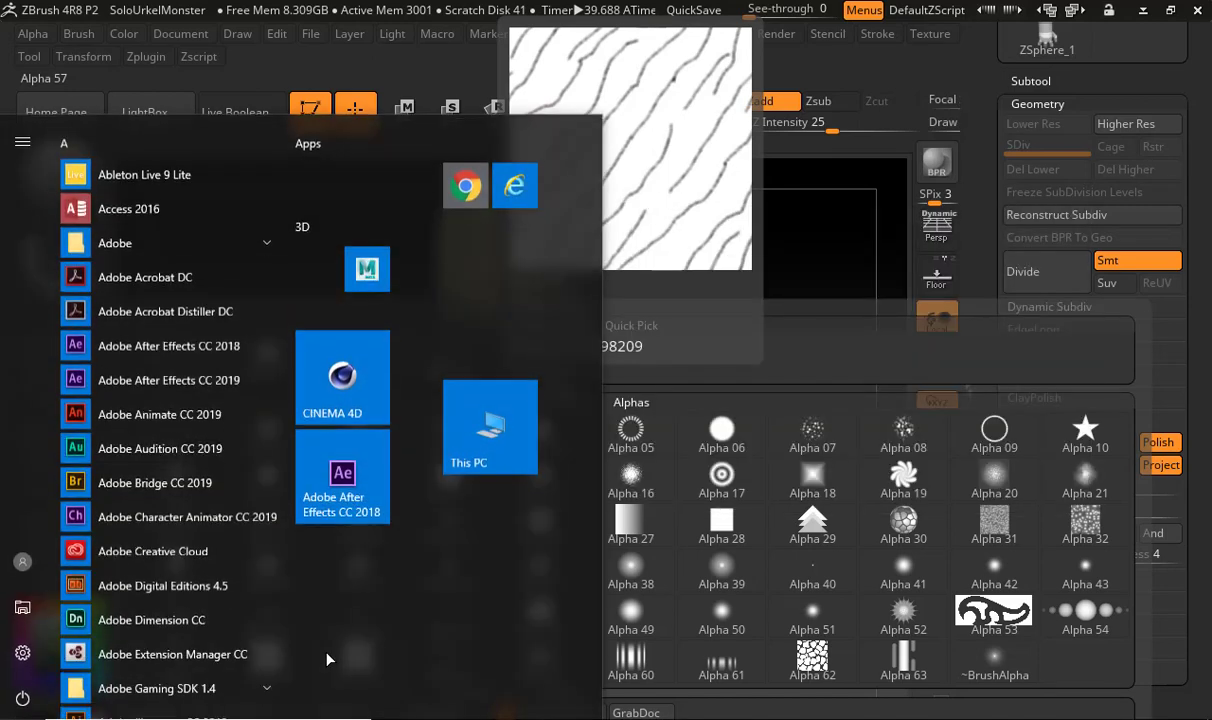
{"action": "key", "text": "Escape"}
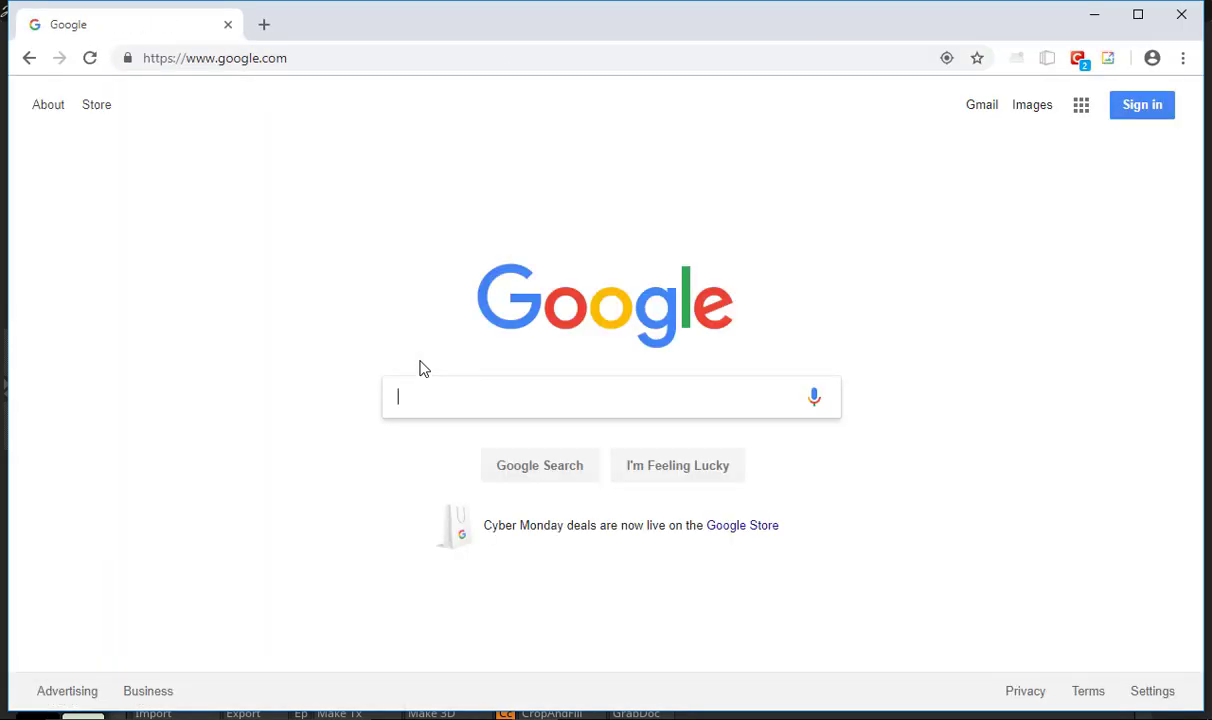
{"action": "type", "text": "skin texture zb"}
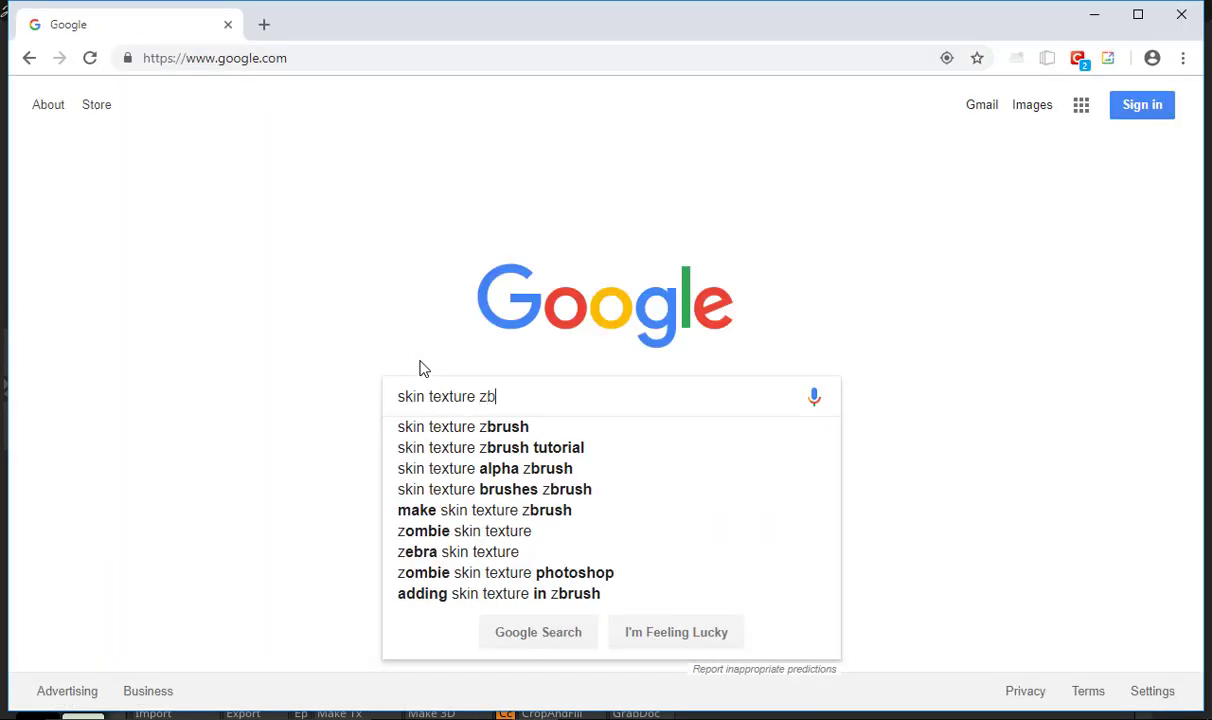
{"action": "type", "text": "rush"}
{"action": "key", "text": "Return"}
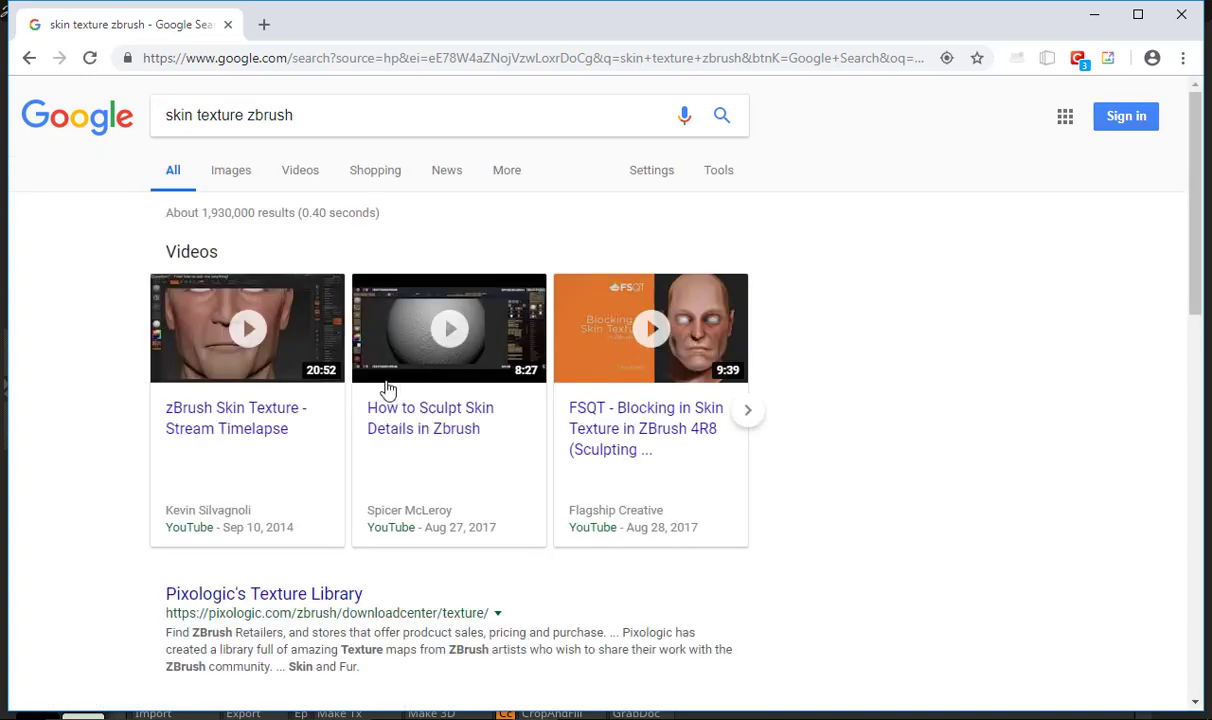
Show the image results and refine the search to "skin texture zbrush alpha"
{"action": "scroll", "coordinate": [227, 425], "scroll_direction": "down", "scroll_amount": 2}
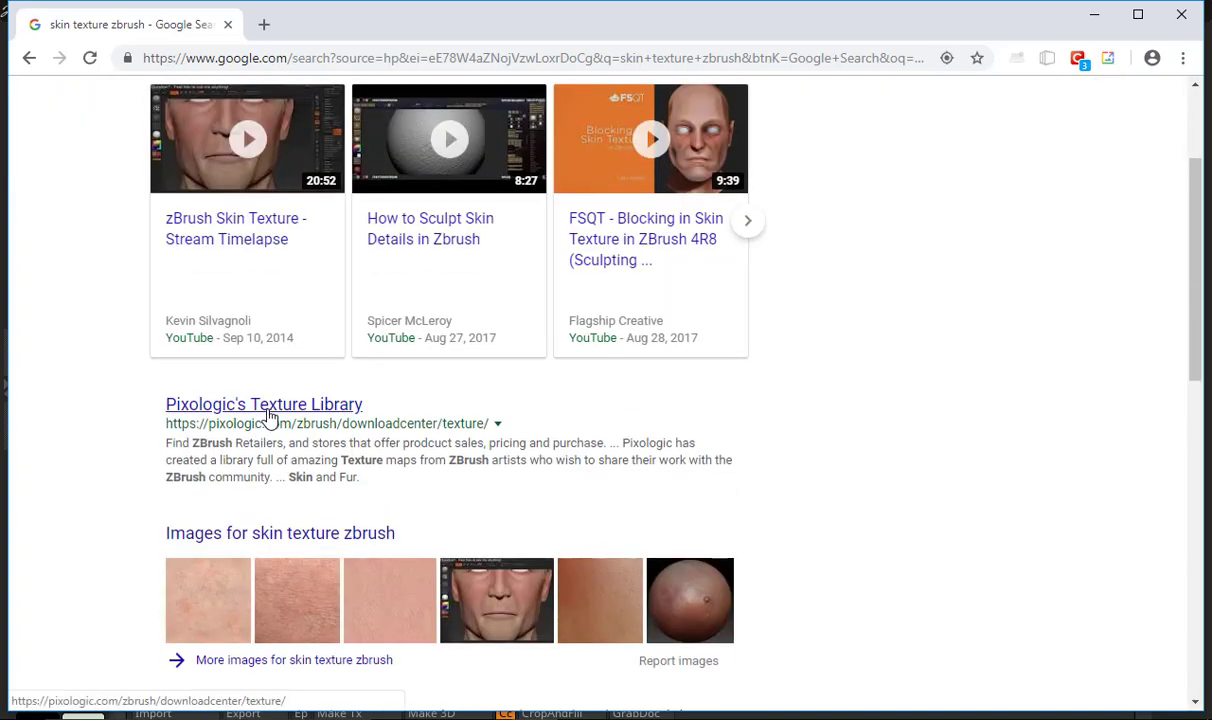
{"action": "scroll", "coordinate": [268, 415], "scroll_direction": "down", "scroll_amount": 2}
{"action": "scroll", "coordinate": [255, 300], "scroll_direction": "up", "scroll_amount": 4}
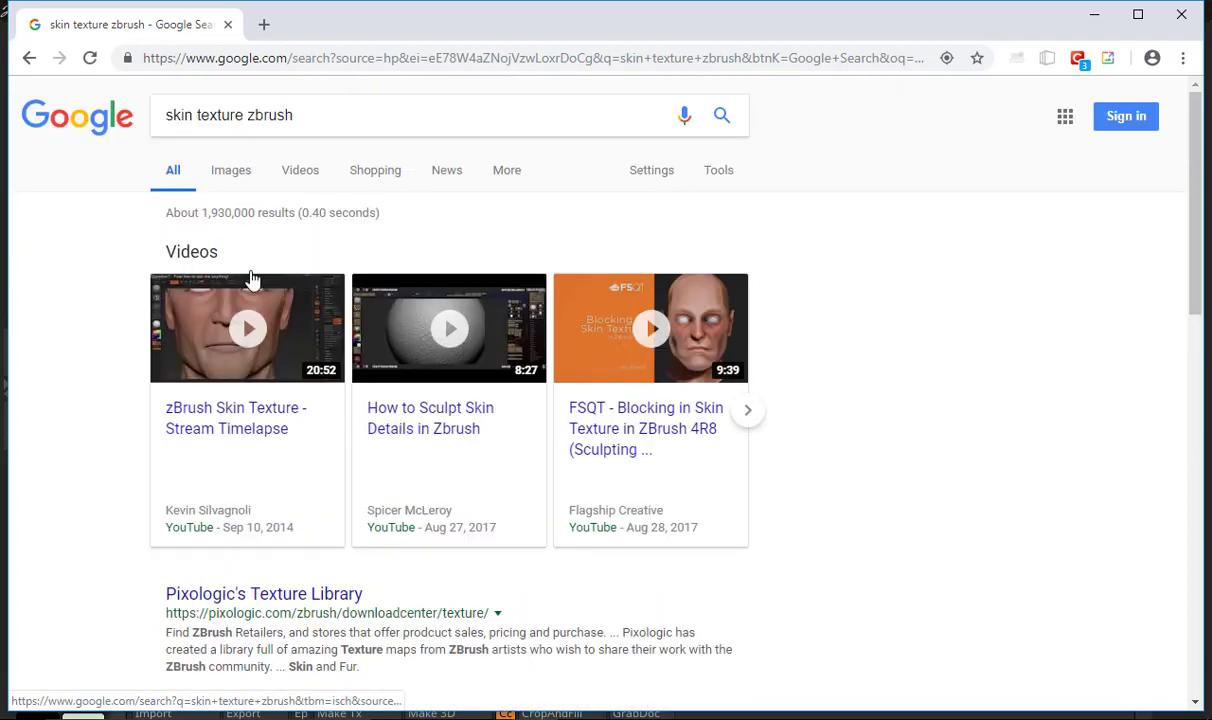
{"action": "left_click", "coordinate": [240, 170]}
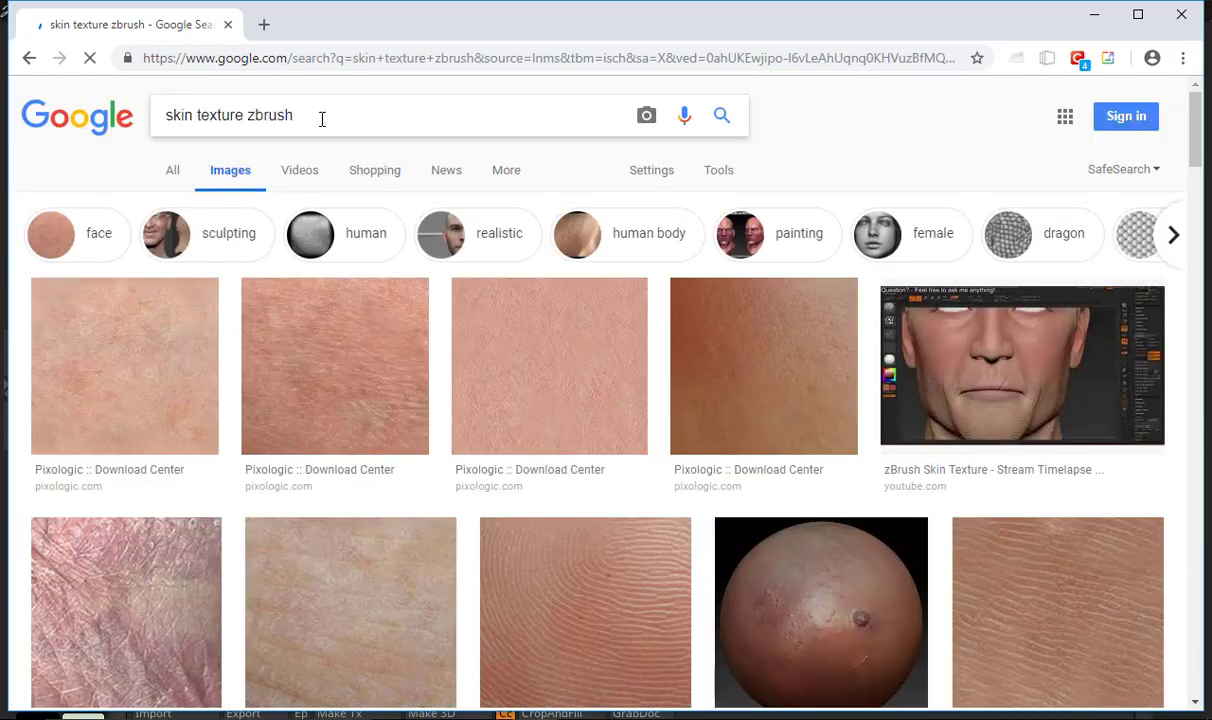
{"action": "left_click", "coordinate": [322, 116]}
{"action": "type", "text": "alpha"}
{"action": "key", "text": "Return"}
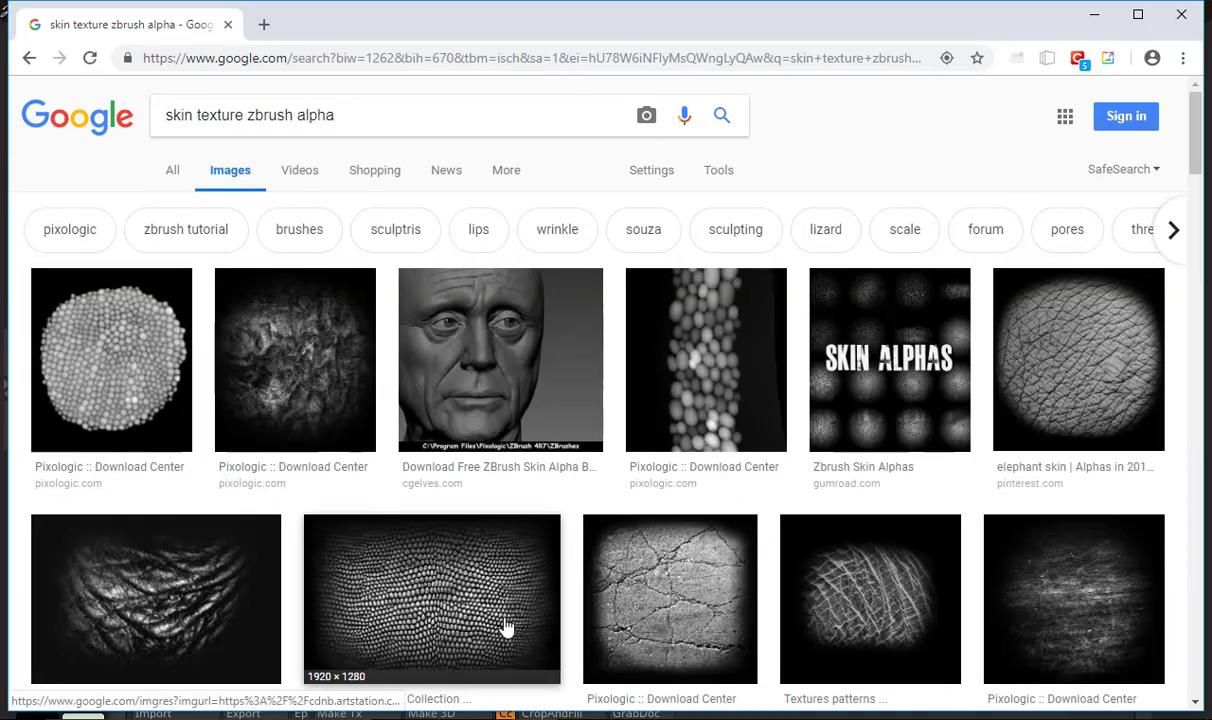
Browse the skin alpha images and preview the Free Pack Human Skin Alphas result from zbrushtuts.com
{"action": "scroll", "coordinate": [790, 591], "scroll_direction": "down", "scroll_amount": 10}
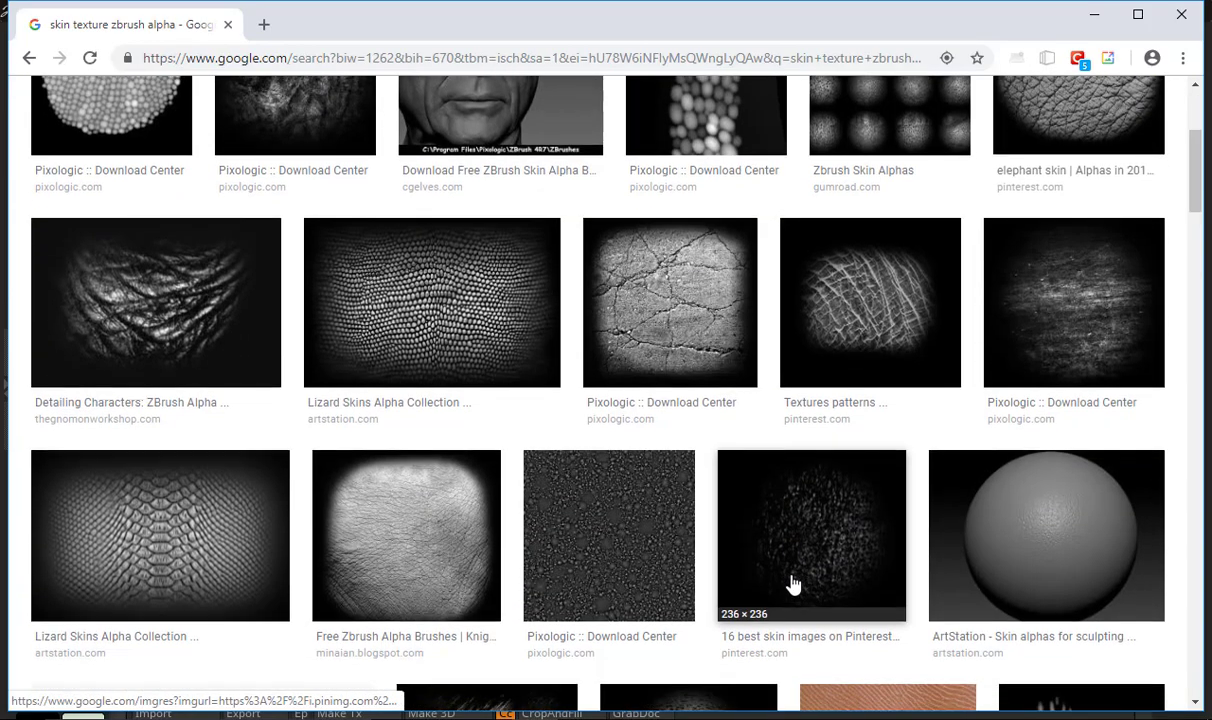
{"action": "scroll", "coordinate": [790, 495], "scroll_direction": "down", "scroll_amount": 10}
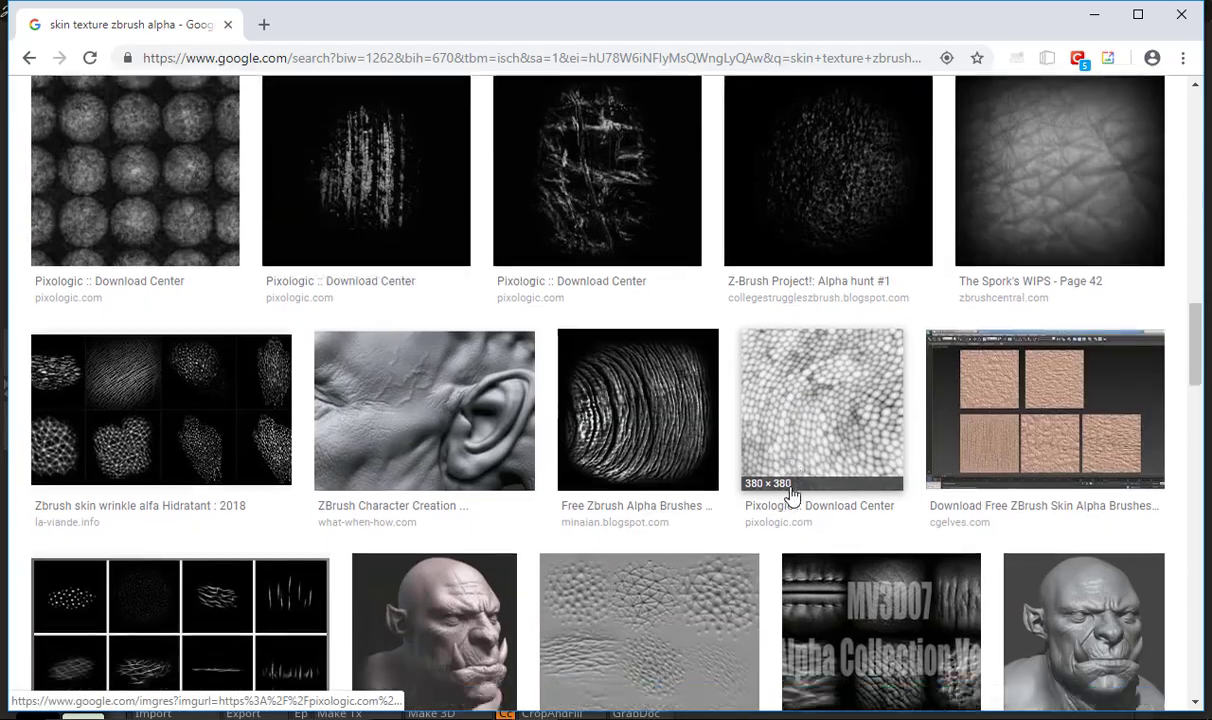
{"action": "scroll", "coordinate": [792, 496], "scroll_direction": "up", "scroll_amount": 15}
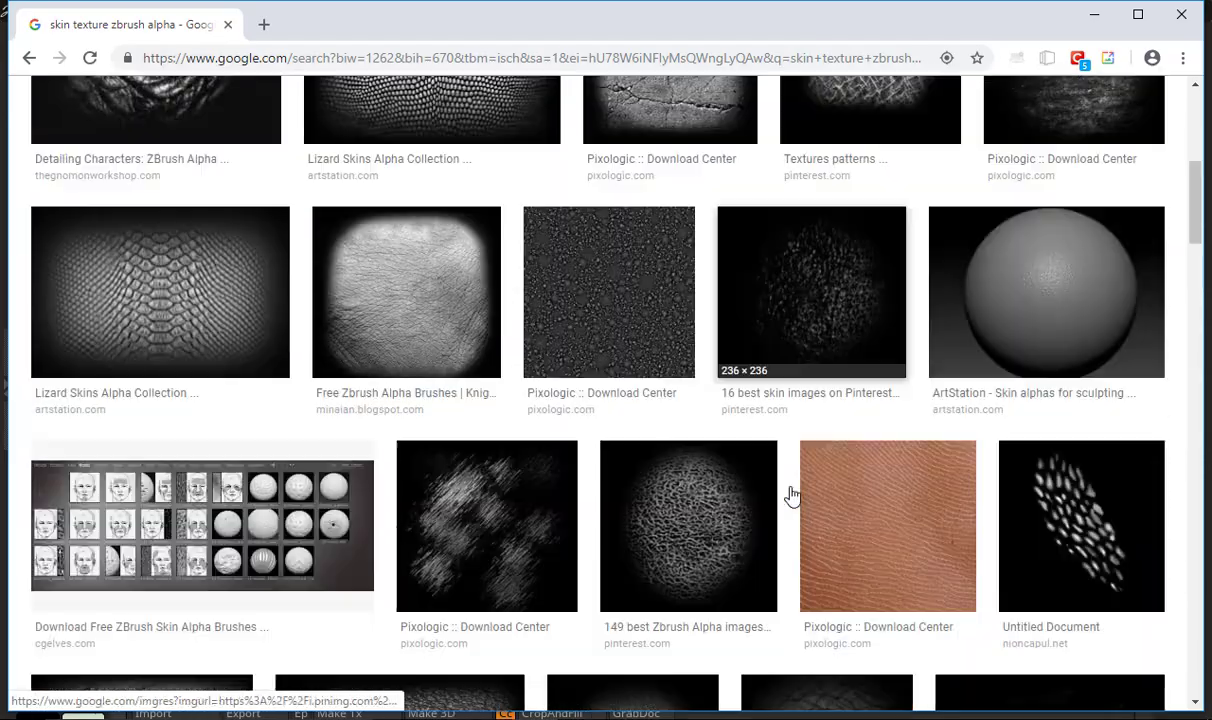
{"action": "scroll", "coordinate": [790, 495], "scroll_direction": "down", "scroll_amount": 18}
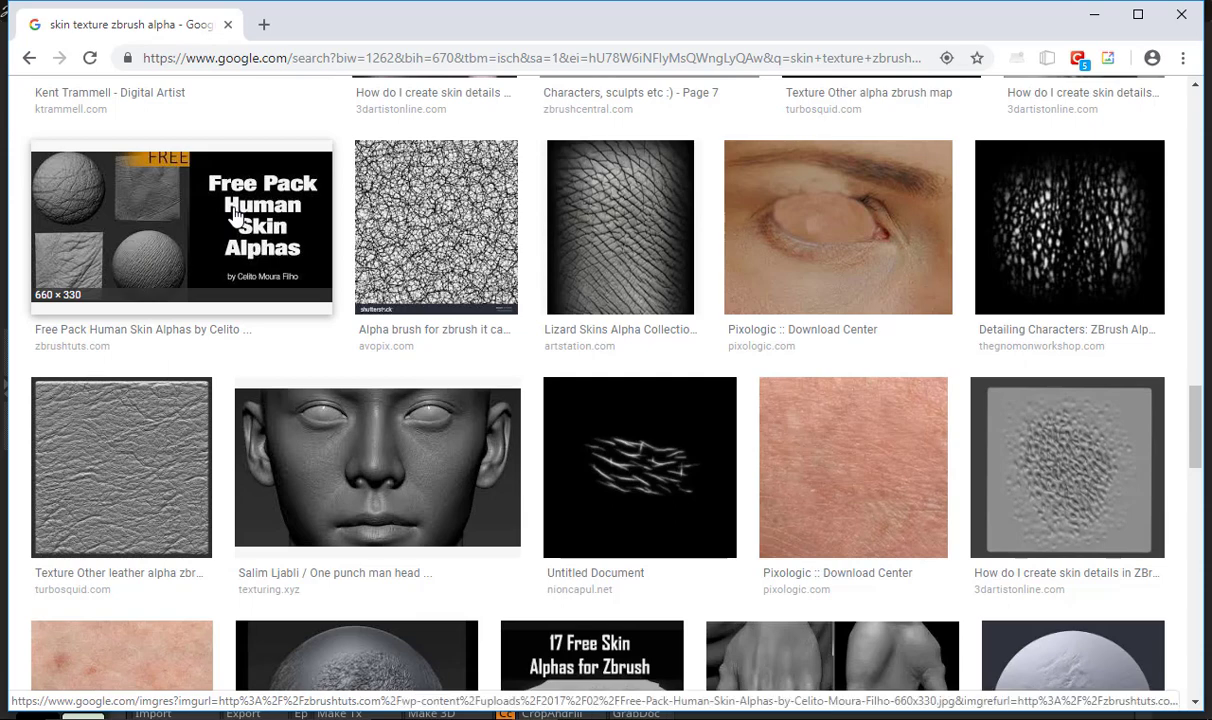
{"action": "left_click", "coordinate": [235, 215]}
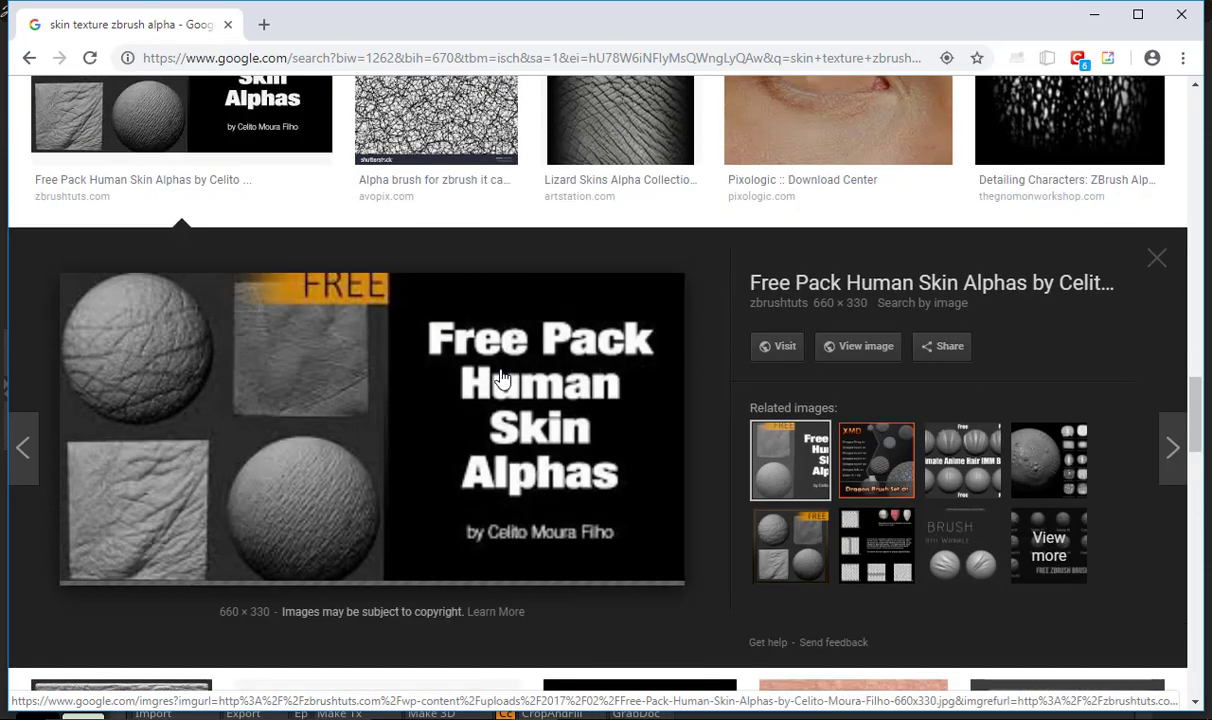
Return to ZBrush, start an alpha import and go to the inner ZBrushes folder under Dropbox > Whatevs > ZBrushes
{"action": "key", "text": "alt+Tab"}
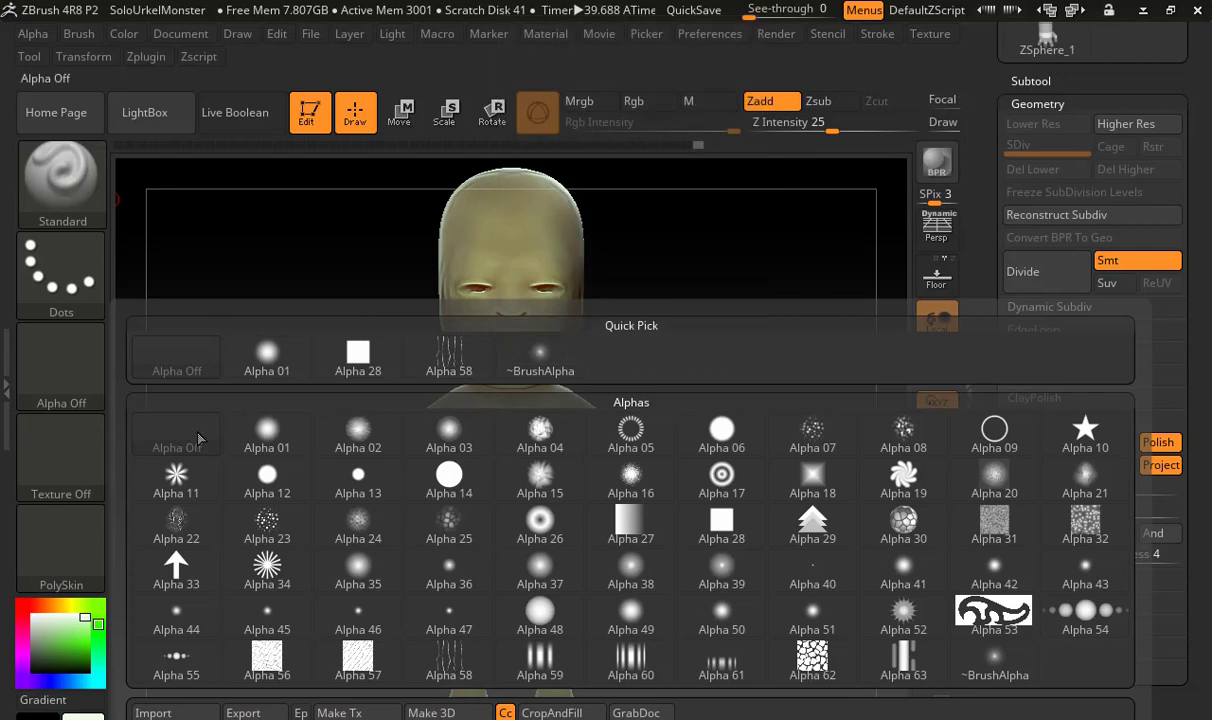
{"action": "left_click", "coordinate": [178, 714]}
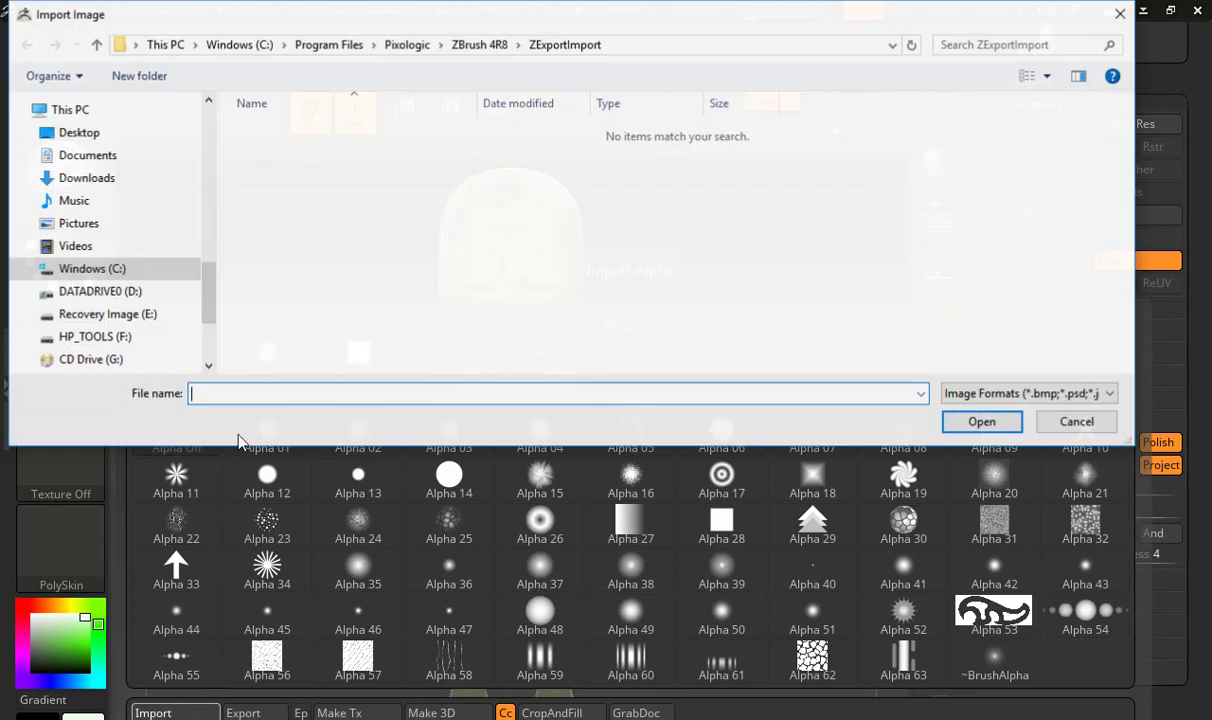
{"action": "scroll", "coordinate": [140, 170], "scroll_direction": "up", "scroll_amount": 3}
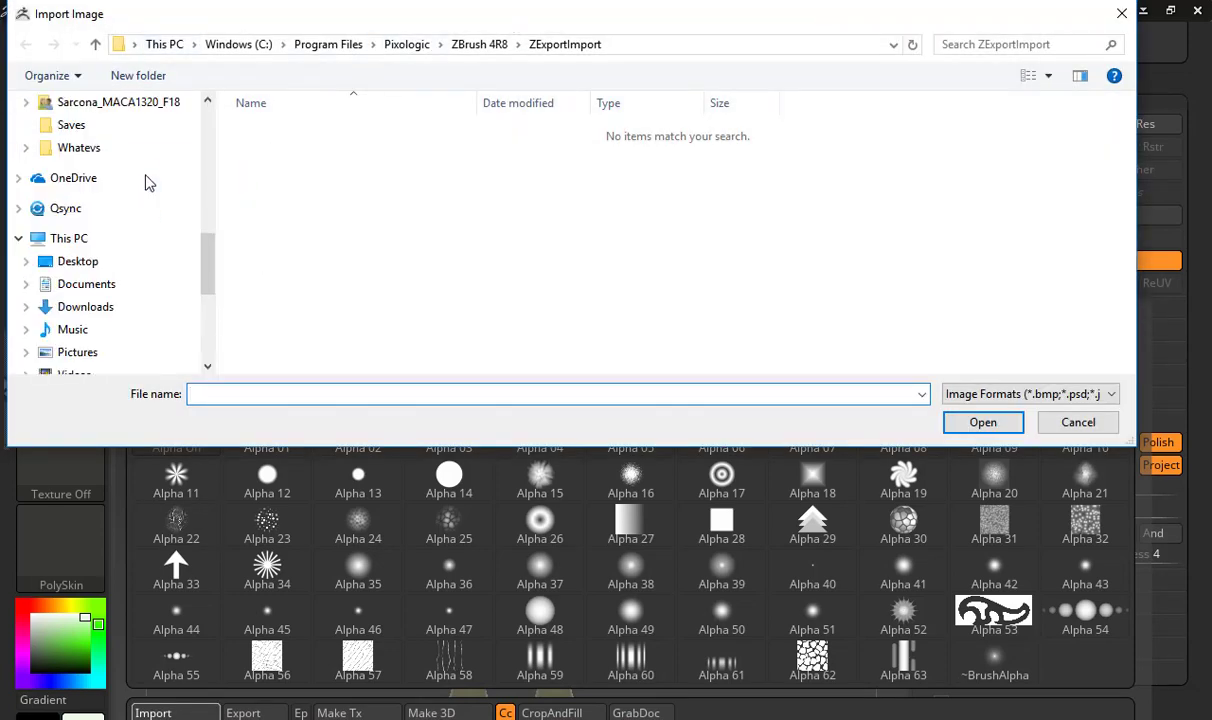
{"action": "left_click", "coordinate": [100, 147]}
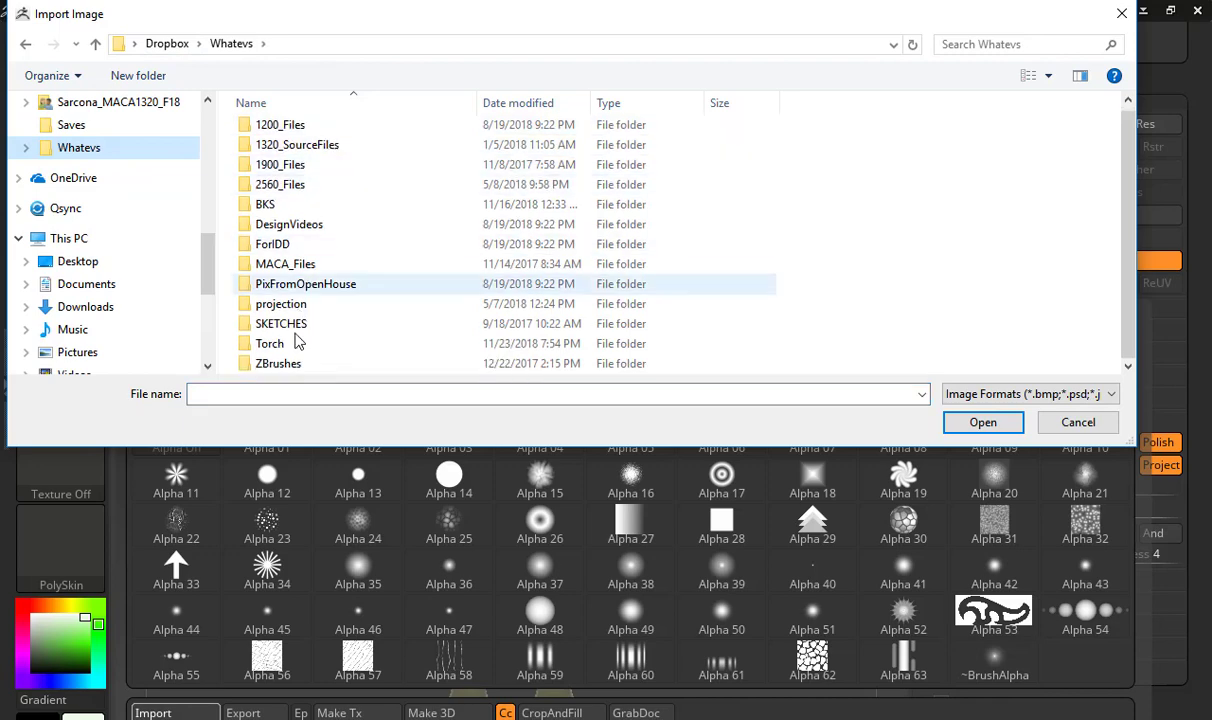
{"action": "double_click", "coordinate": [291, 364]}
{"action": "double_click", "coordinate": [299, 157]}
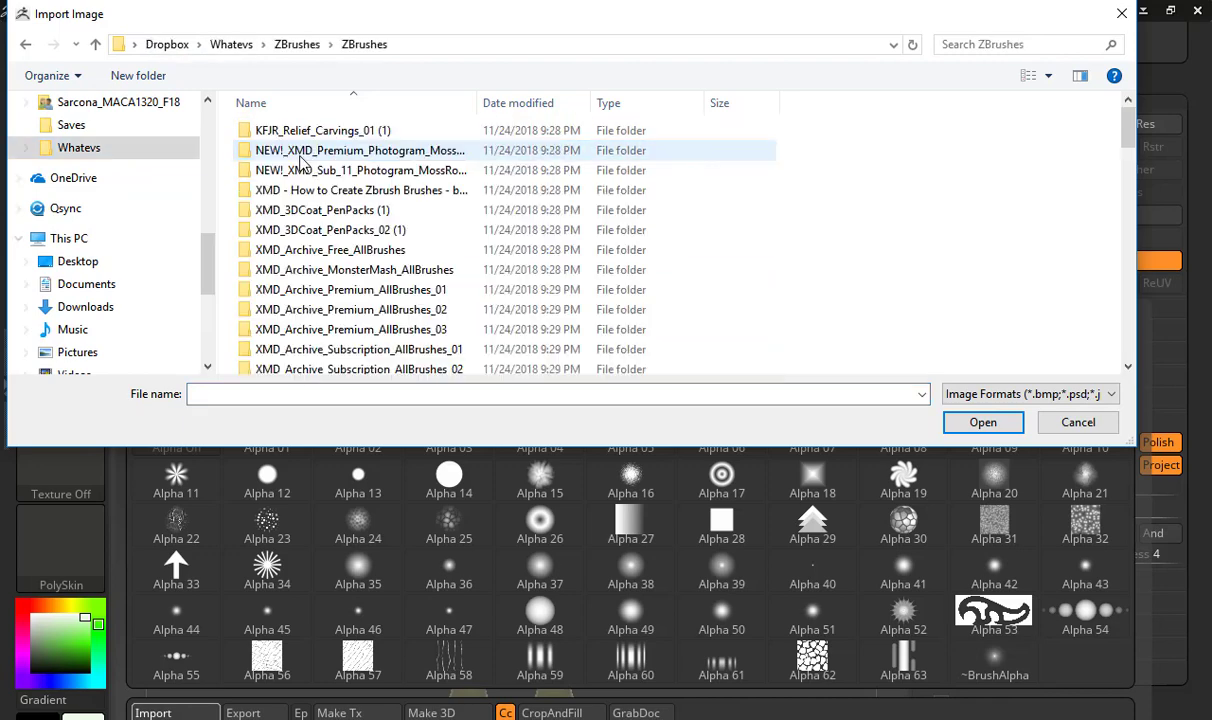
Import all PSD files, XMD_Skin01 through XMD_Wrinkles02, from the XMD_Free_Skin_and_Wrinkle_Set1_Alphas folder inside XMD_Free_Skin_and_Winkle_Set_01
{"action": "scroll", "coordinate": [459, 325], "scroll_direction": "down", "scroll_amount": 5}
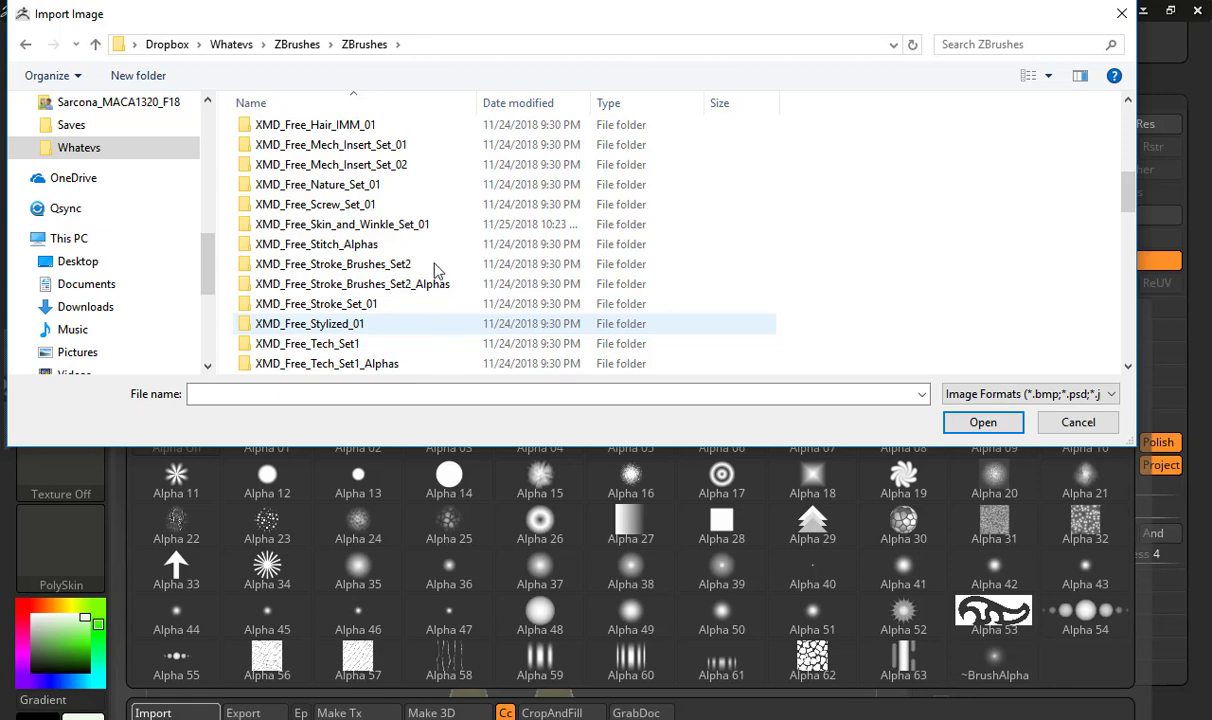
{"action": "scroll", "coordinate": [435, 265], "scroll_direction": "down", "scroll_amount": 8}
{"action": "scroll", "coordinate": [433, 262], "scroll_direction": "up", "scroll_amount": 7}
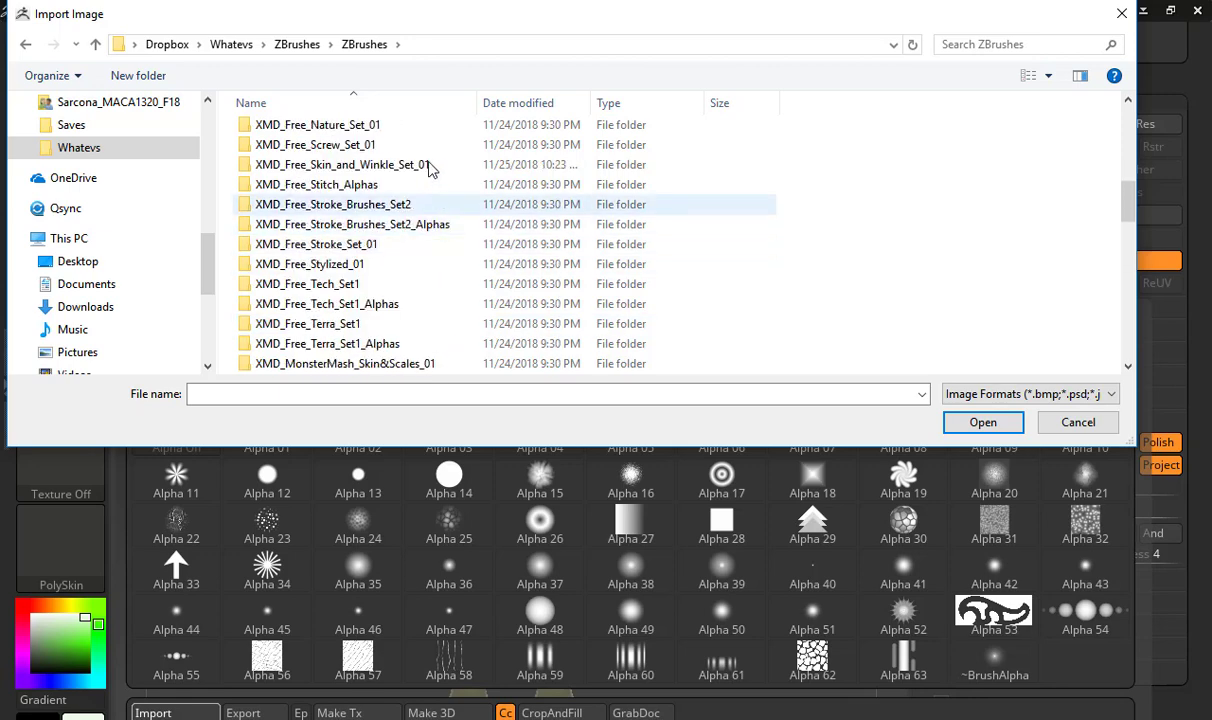
{"action": "double_click", "coordinate": [413, 166]}
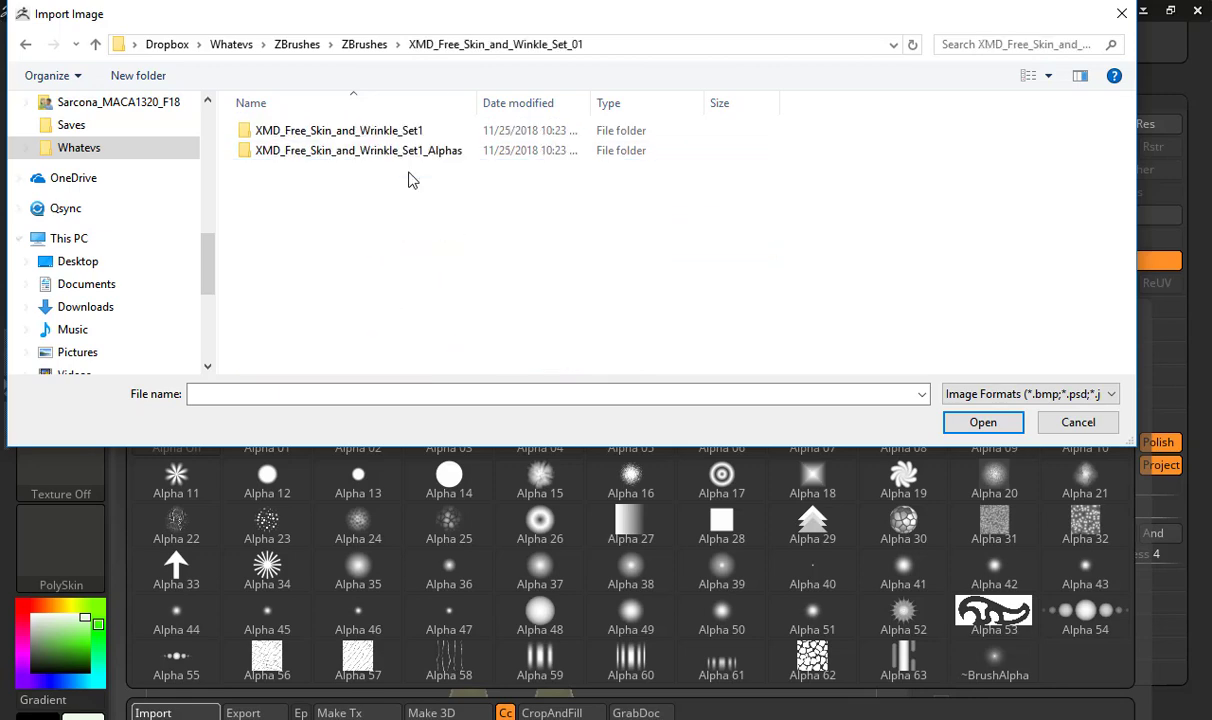
{"action": "double_click", "coordinate": [372, 152]}
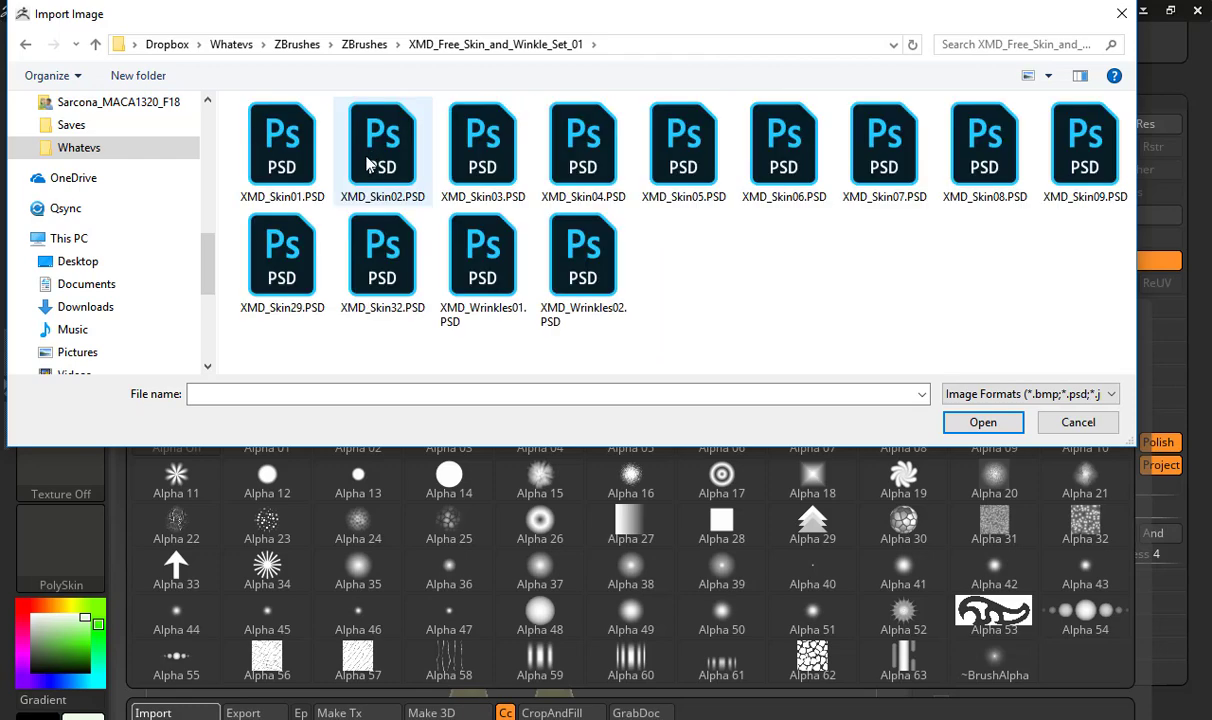
{"action": "left_click", "coordinate": [293, 163]}
{"action": "left_click", "coordinate": [560, 240], "text": "shift"}
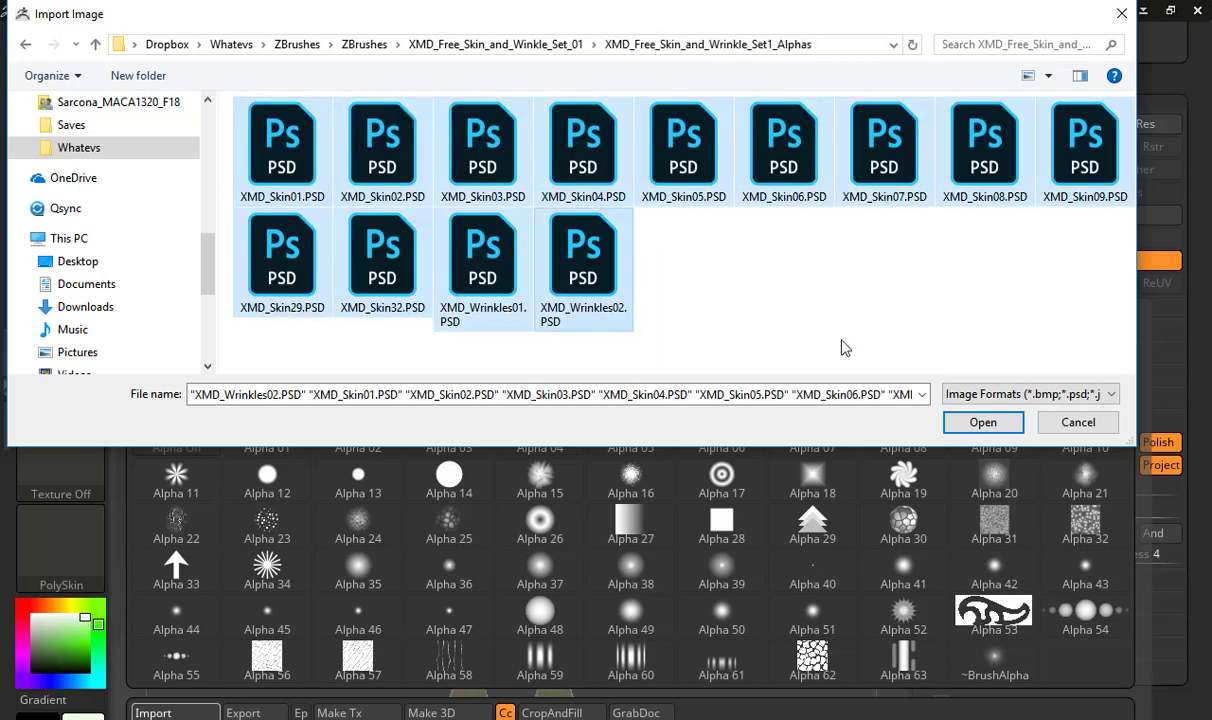
{"action": "left_click", "coordinate": [980, 422]}
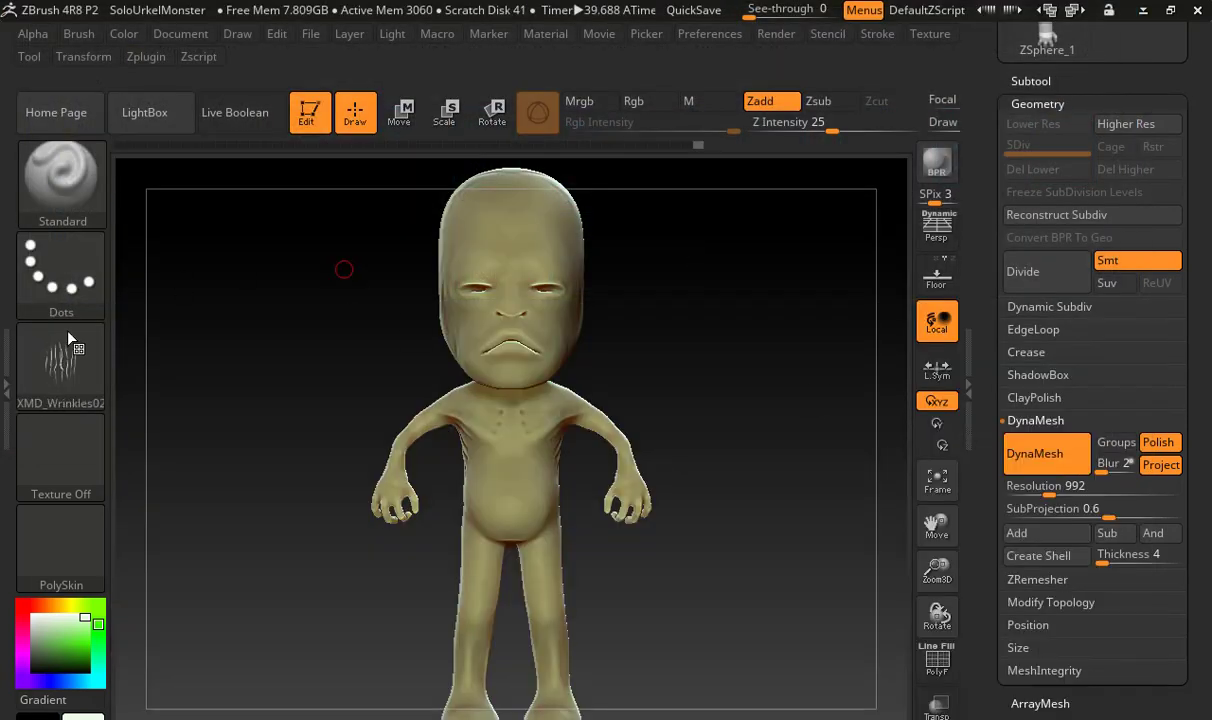
Set the Standard brush's alpha to the imported XMD_Skin06
{"action": "left_click", "coordinate": [61, 338]}
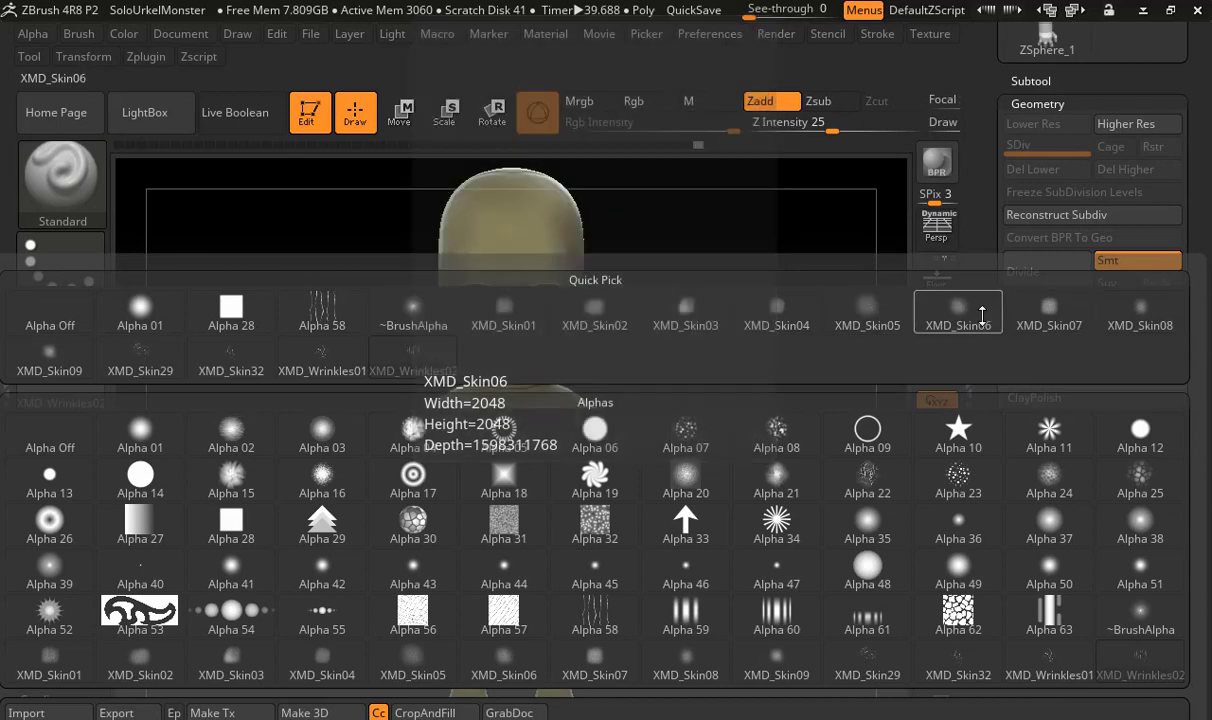
{"action": "left_click", "coordinate": [942, 308]}
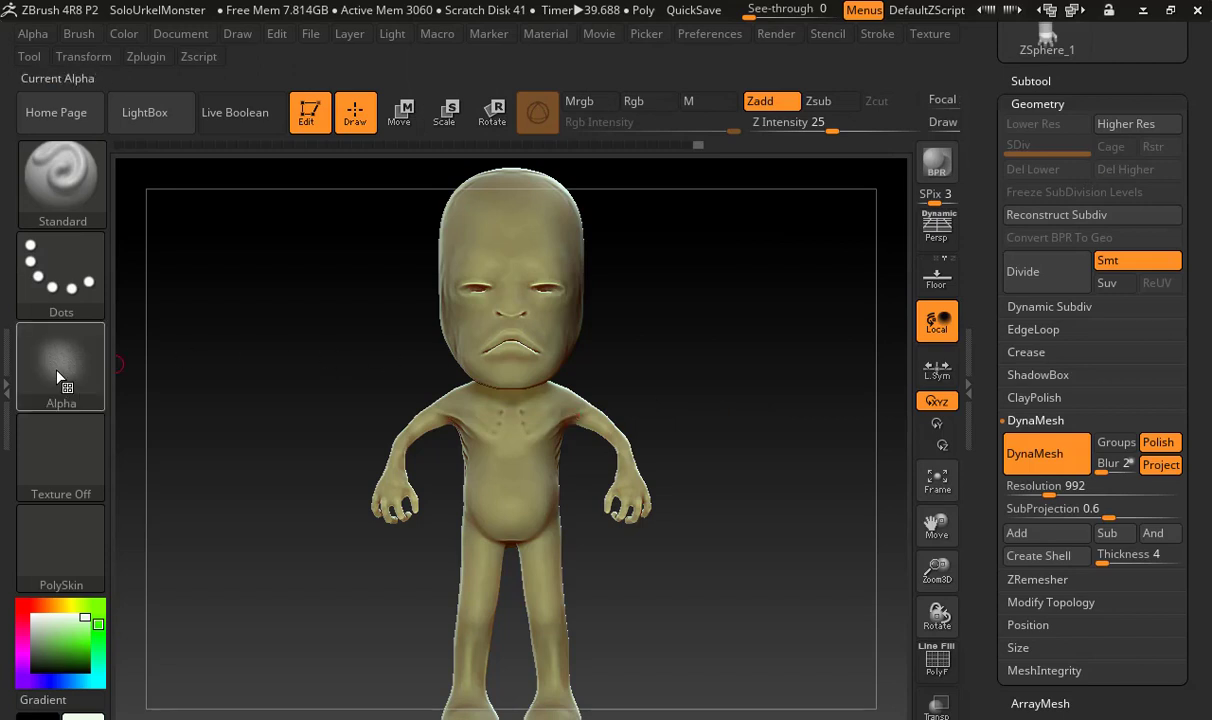
{"action": "mouse_move", "coordinate": [66, 378]}
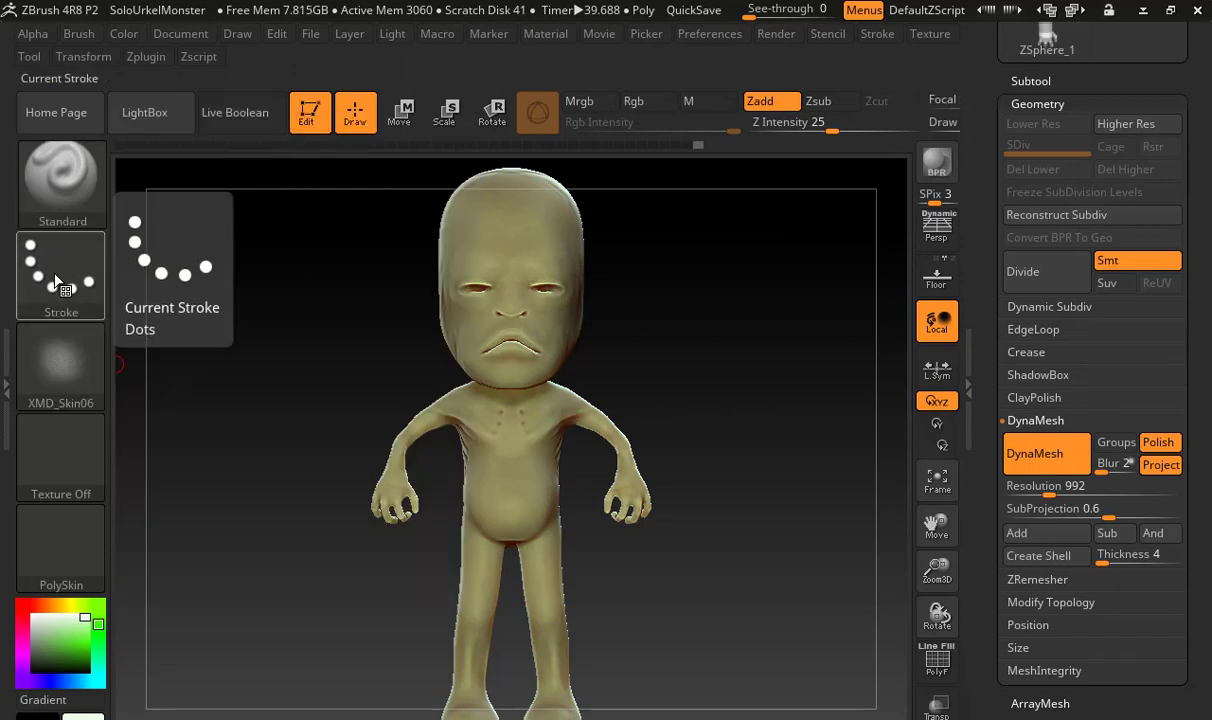
Try the FreeHand stroke type, then set the brush's stroke to Spray
{"action": "left_click", "coordinate": [70, 283]}
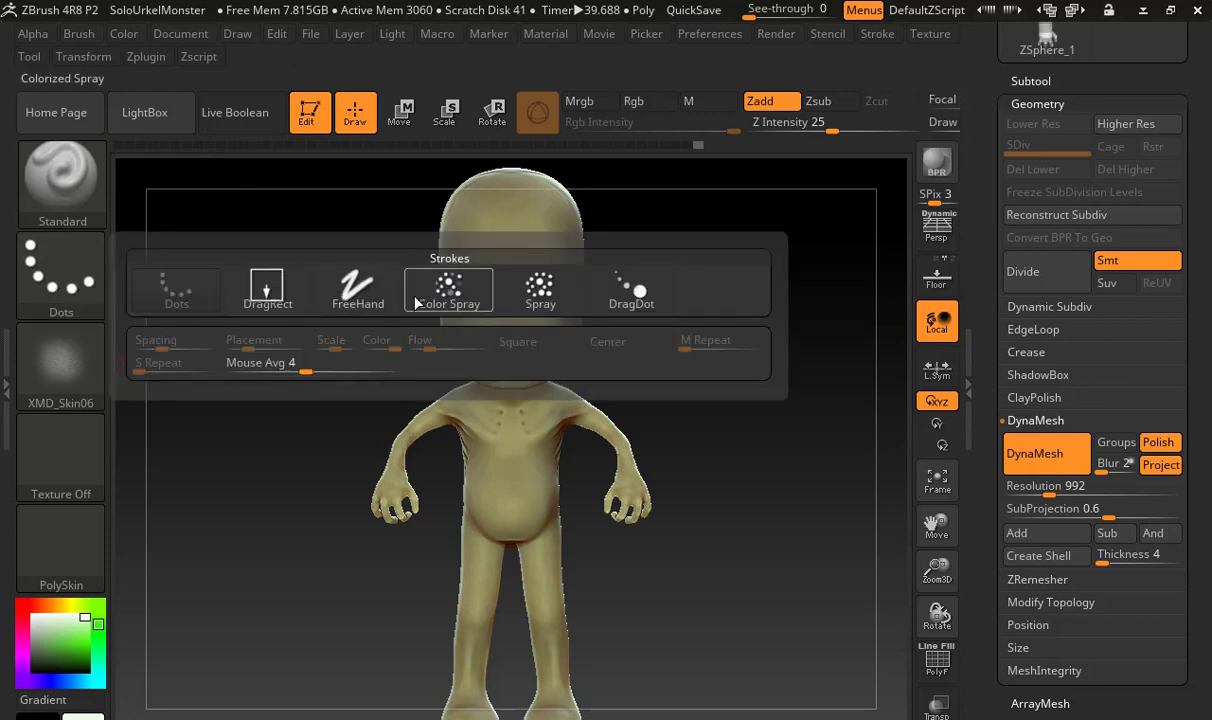
{"action": "left_click", "coordinate": [358, 286]}
{"action": "left_click_drag", "start_coordinate": [641, 335], "coordinate": [208, 352]}
{"action": "left_click", "coordinate": [88, 285]}
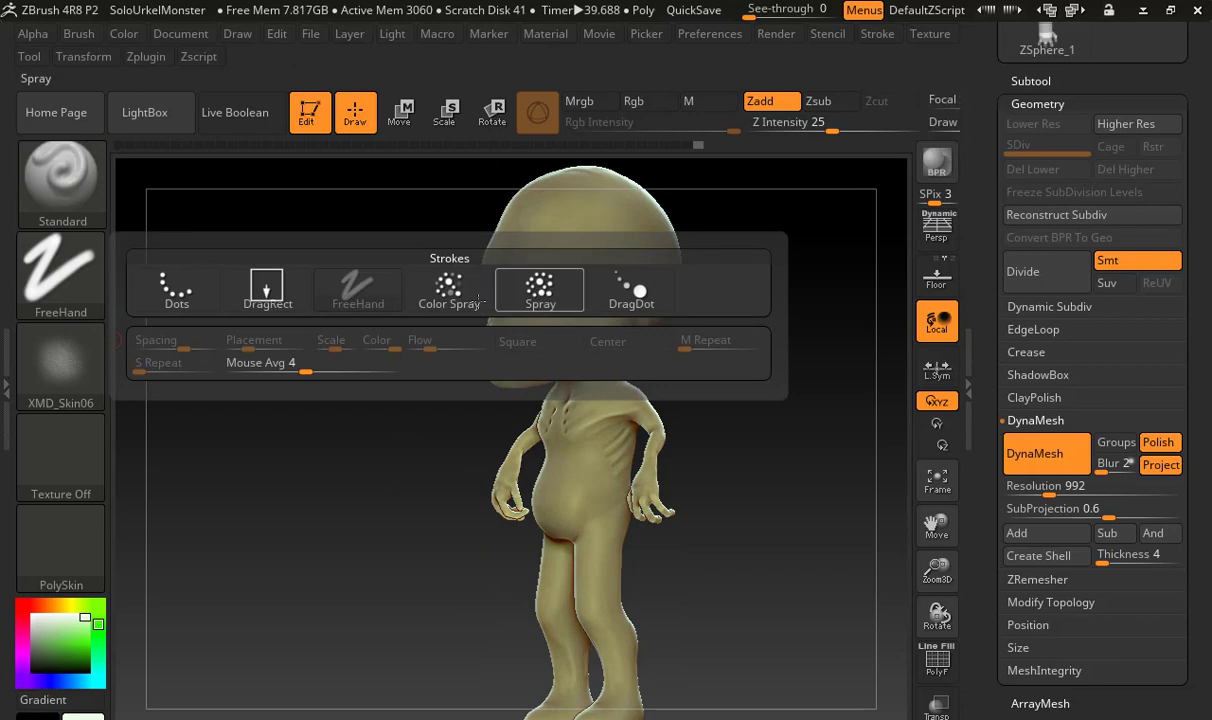
{"action": "left_click", "coordinate": [544, 284]}
Try spraying the XMD_Skin06 skin texture onto the monster's cheek at Z Intensity 25
{"action": "mouse_move", "coordinate": [414, 311]}
{"action": "left_mouse_down", "text": "alt"}
{"action": "mouse_move", "coordinate": [644, 316]}
{"action": "mouse_move", "coordinate": [609, 319]}
{"action": "left_mouse_up", "text": "alt"}
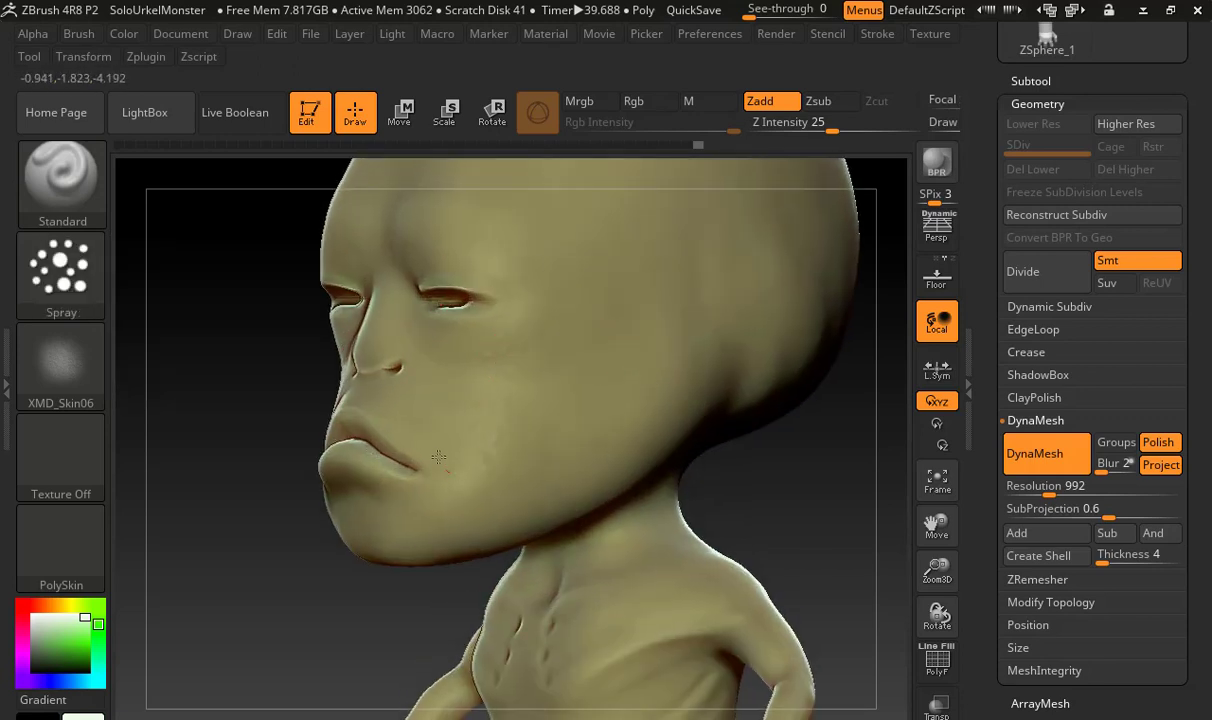
{"action": "left_click_drag", "start_coordinate": [187, 394], "coordinate": [316, 371]}
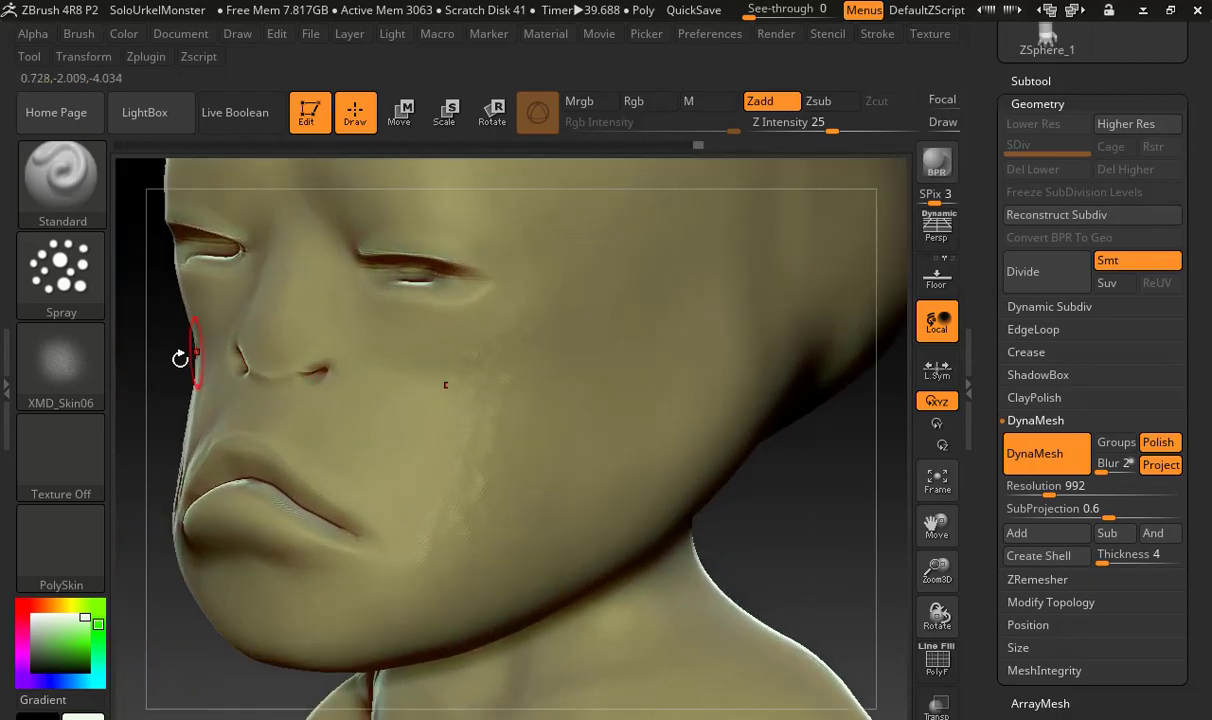
{"action": "mouse_move", "coordinate": [180, 358]}
{"action": "left_mouse_down", "text": "alt"}
{"action": "mouse_move", "coordinate": [371, 361]}
{"action": "mouse_move", "coordinate": [625, 323]}
{"action": "mouse_move", "coordinate": [392, 360]}
{"action": "mouse_move", "coordinate": [205, 352]}
{"action": "left_mouse_up", "text": "alt"}
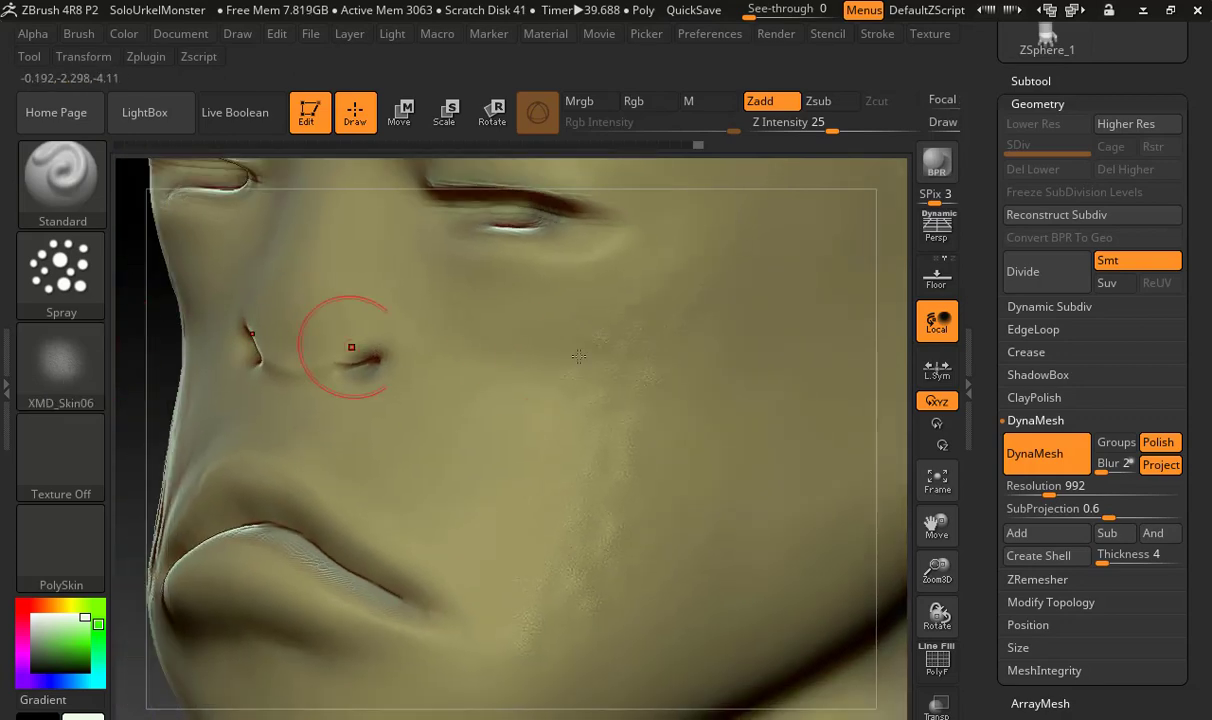
{"action": "key", "text": "ctrl+z"}
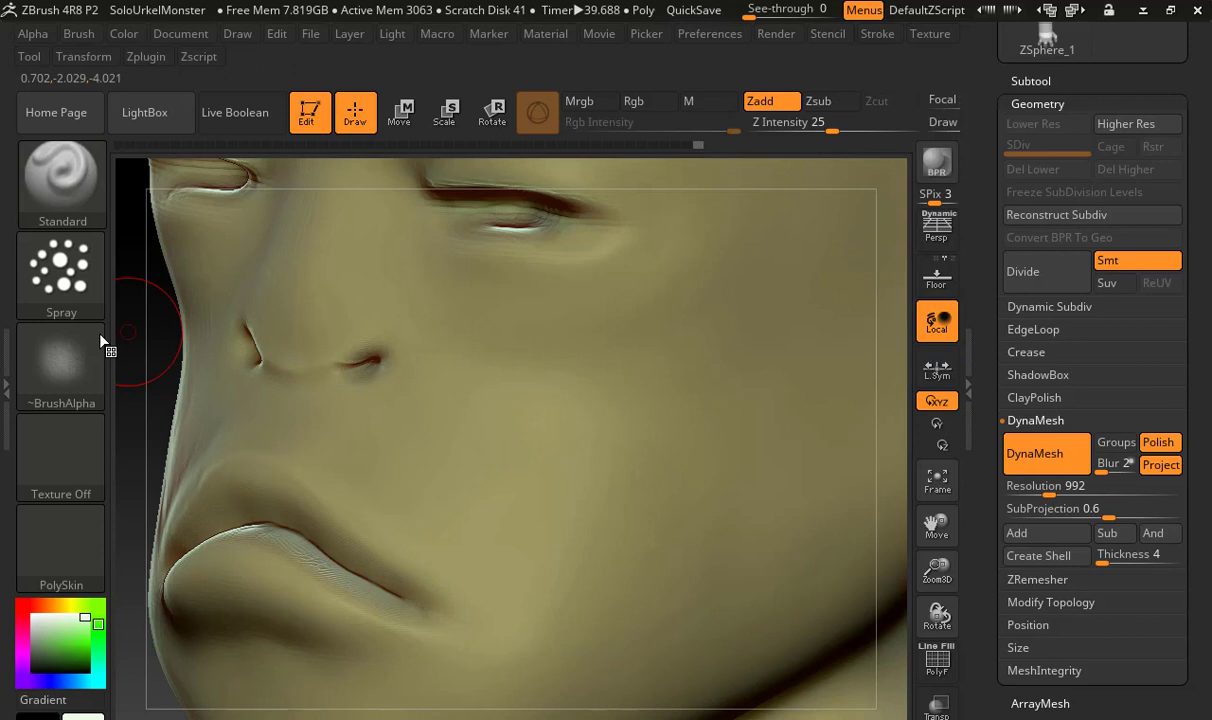
Reduce the Spray stroke's Scale variation and test it on the cheek, undoing the test spray
{"action": "left_click", "coordinate": [80, 265]}
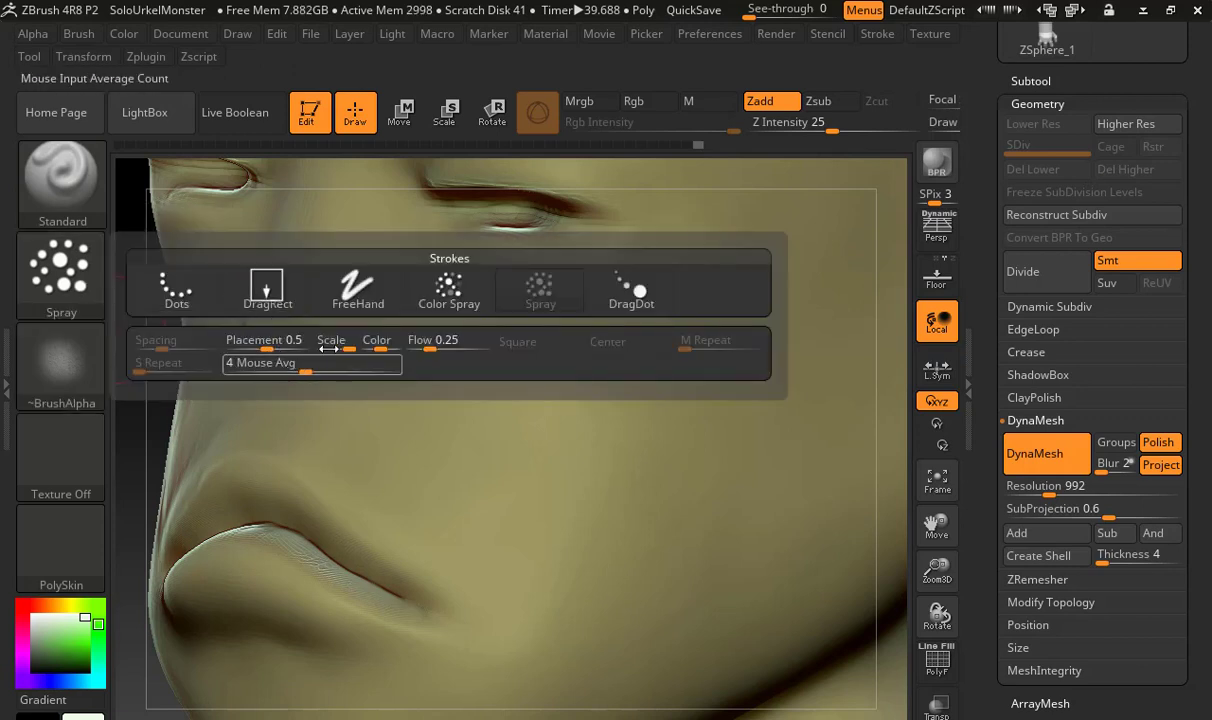
{"action": "left_click_drag", "start_coordinate": [345, 351], "coordinate": [330, 351]}
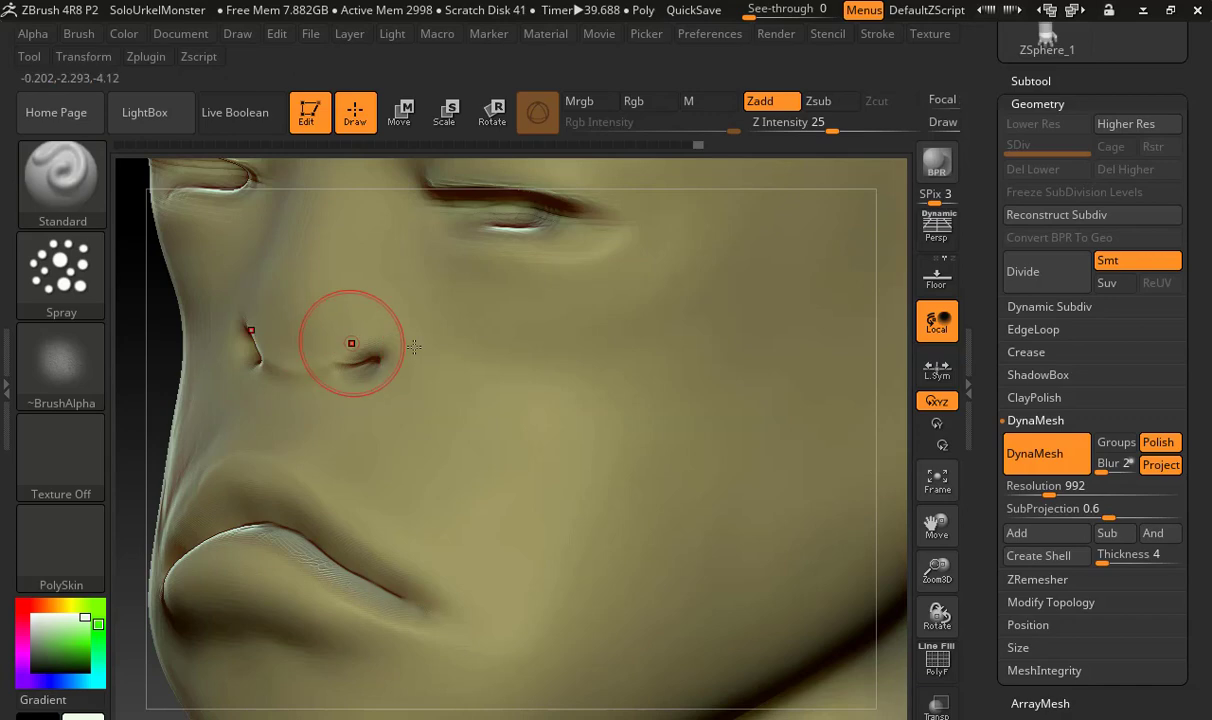
{"action": "left_click", "coordinate": [85, 266]}
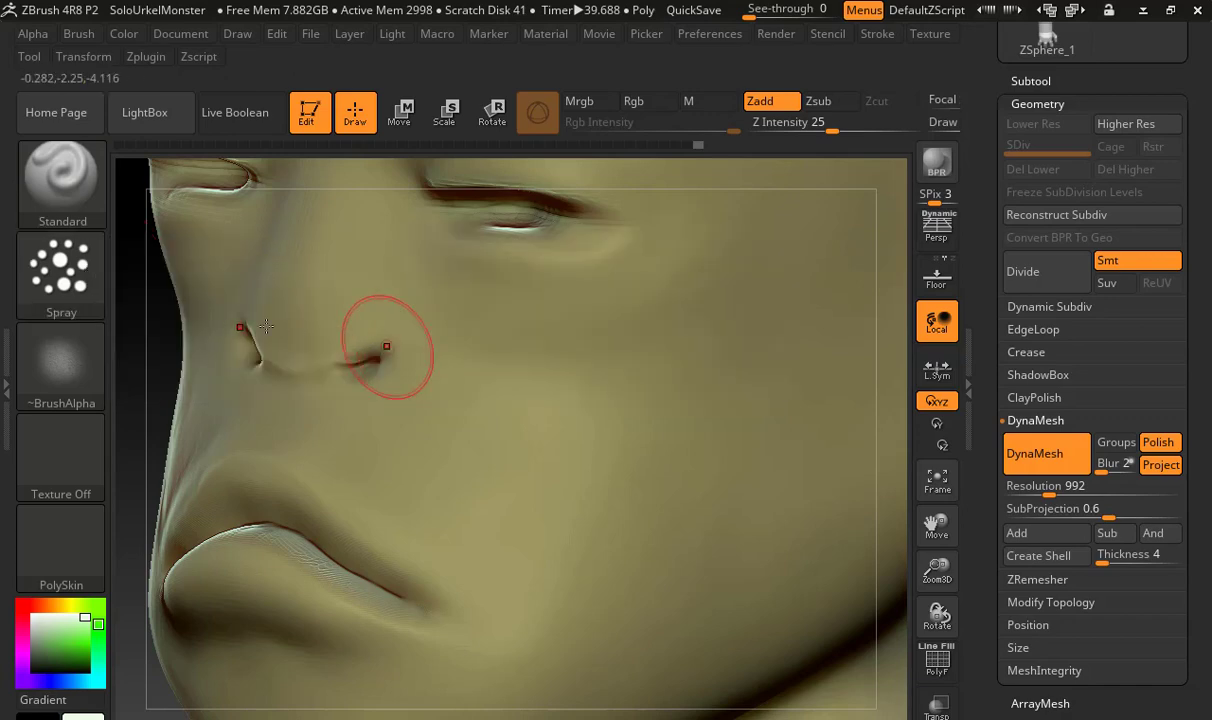
{"action": "left_click", "coordinate": [85, 271]}
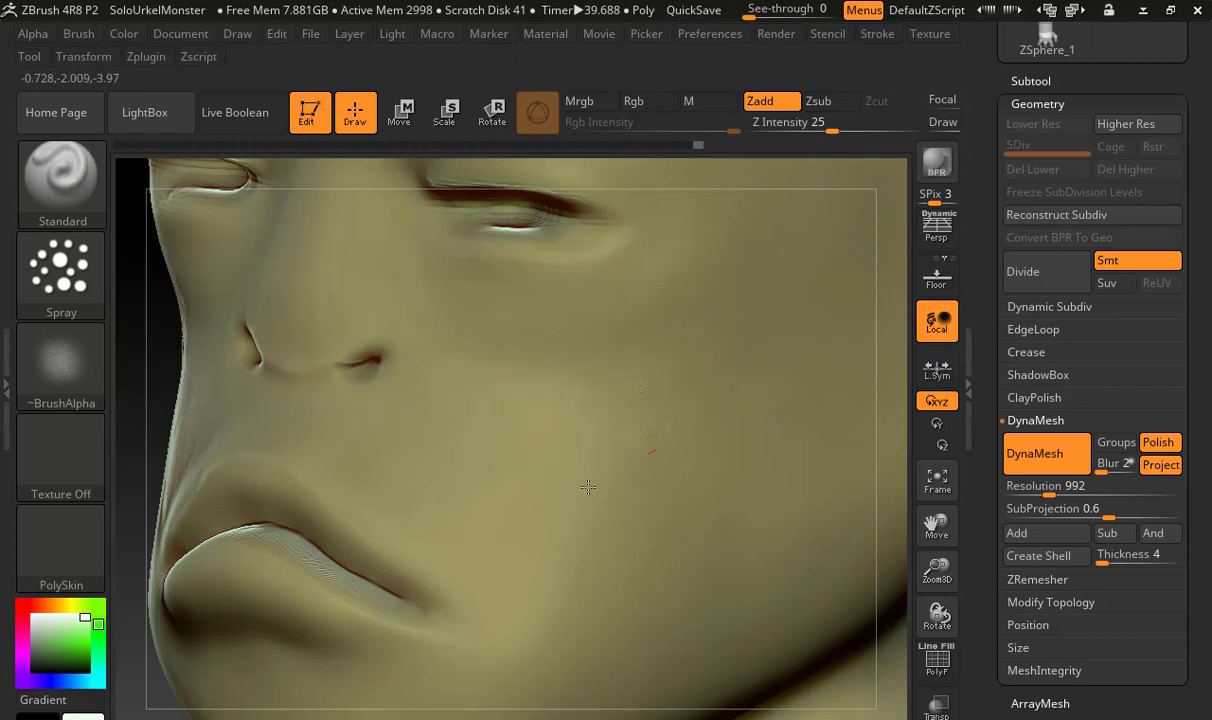
{"action": "key", "text": "ctrl+z"}
Try a Z Intensity of 7 on the cheek, undo the test, and set the Z Intensity to 14
{"action": "left_click_drag", "start_coordinate": [827, 131], "coordinate": [793, 131]}
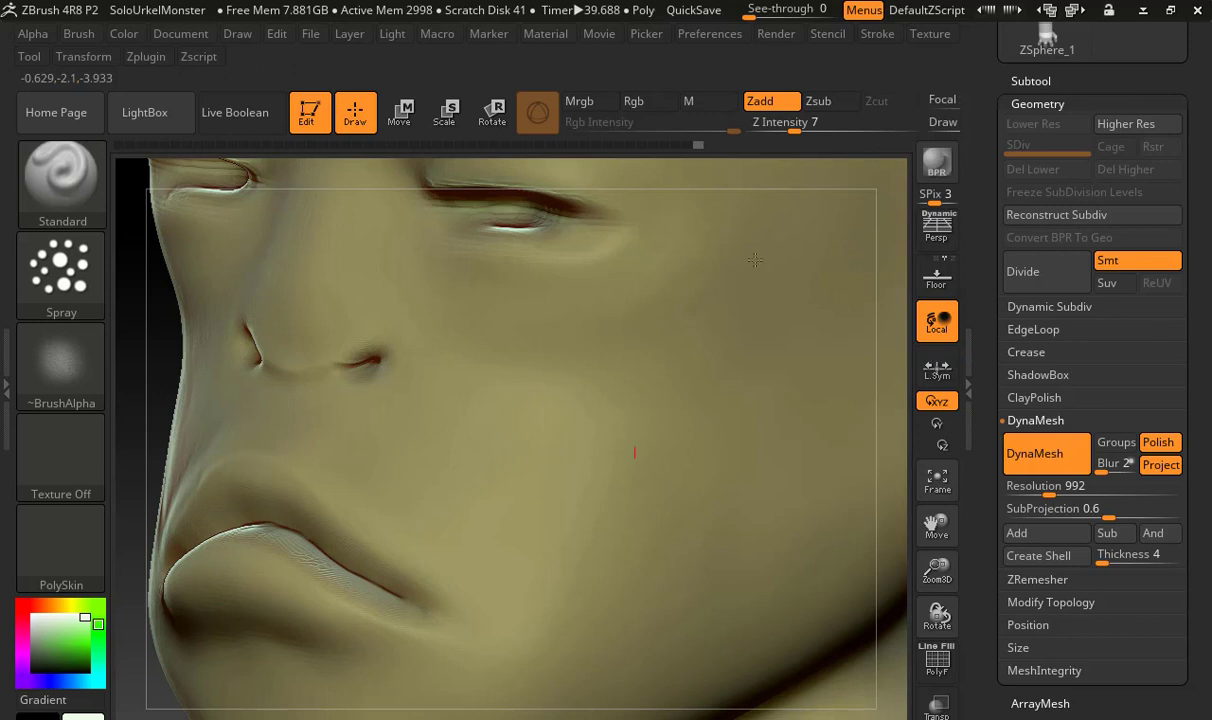
{"action": "key", "text": "ctrl+z"}
{"action": "left_click_drag", "start_coordinate": [795, 128], "coordinate": [812, 129]}
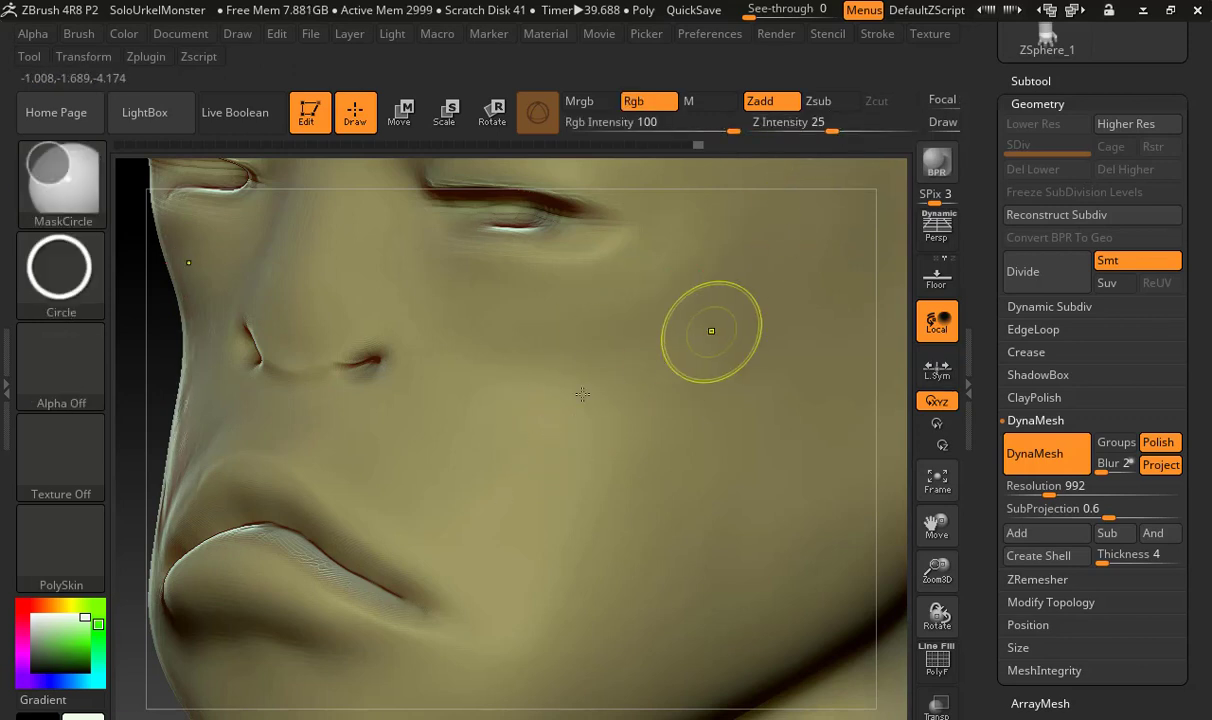
{"action": "key", "text": "ctrl+z"}
Adjust the brush size and spray the XMD_Skin06 texture across the cheek, jaw and side of the head
{"action": "key", "text": "s"}
{"action": "mouse_move", "coordinate": [549, 411]}
{"action": "left_mouse_down"}
{"action": "mouse_move", "coordinate": [590, 406]}
{"action": "mouse_move", "coordinate": [580, 407]}
{"action": "mouse_move", "coordinate": [649, 345]}
{"action": "mouse_move", "coordinate": [521, 445]}
{"action": "left_mouse_up"}
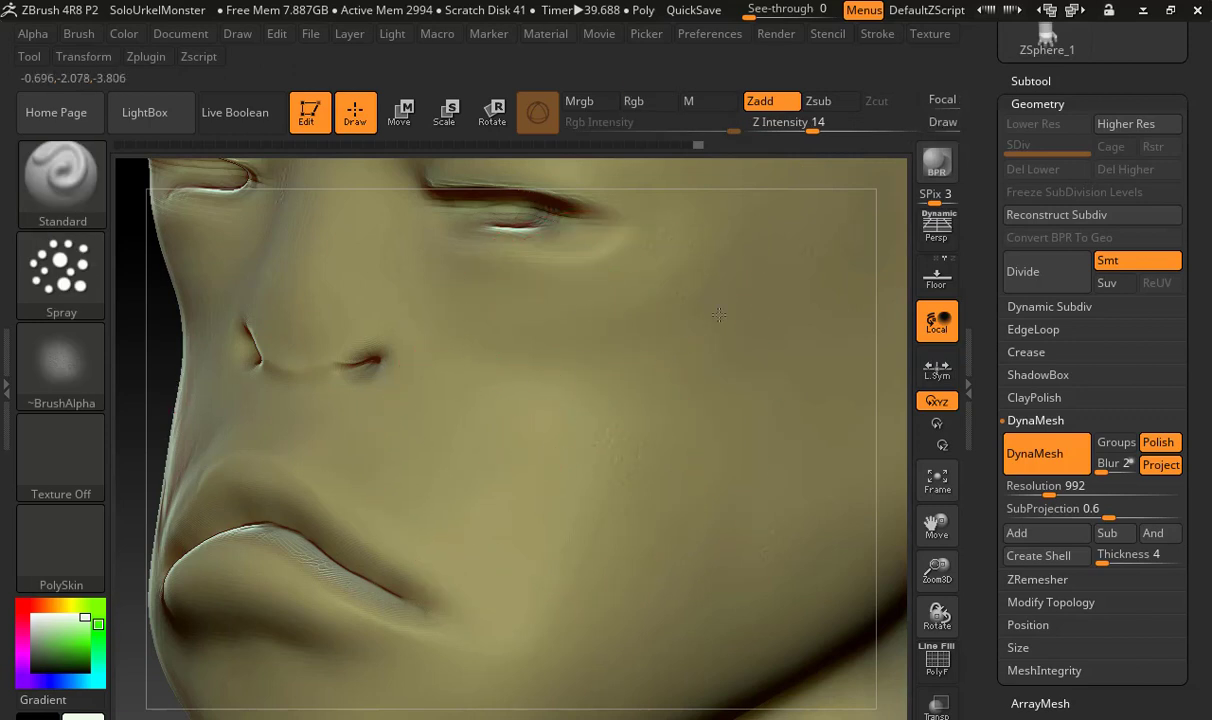
{"action": "left_click_drag", "start_coordinate": [830, 275], "coordinate": [800, 281]}
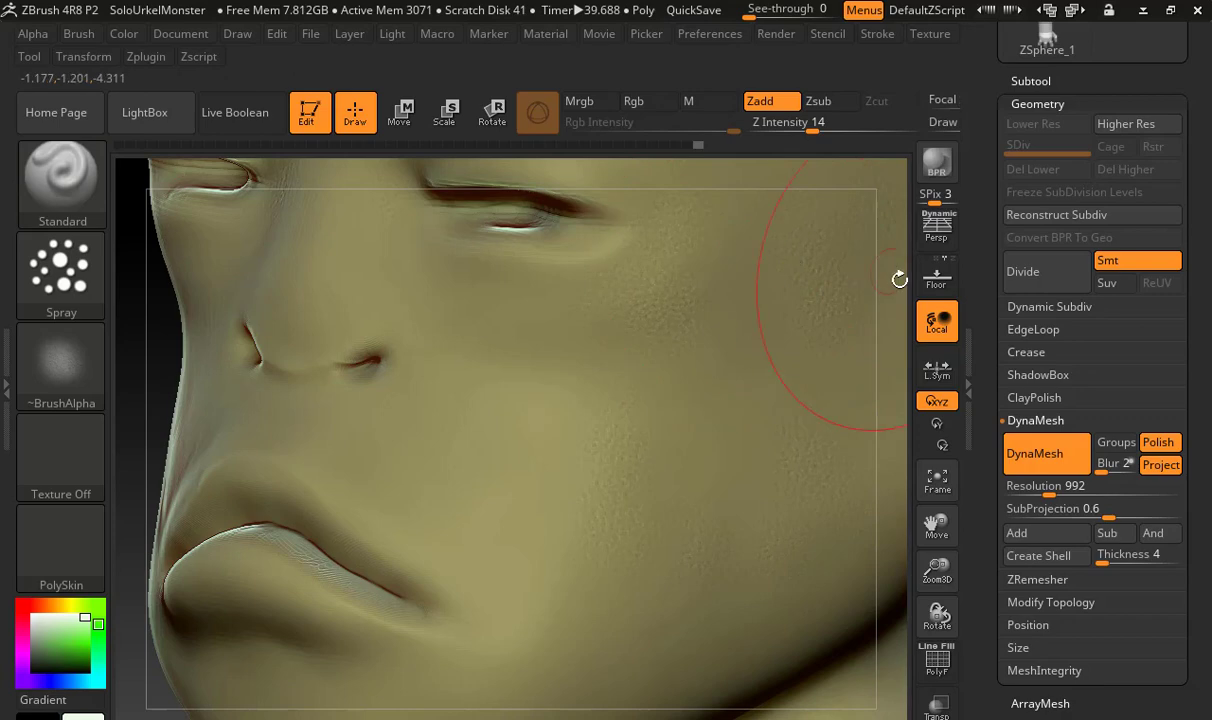
{"action": "mouse_move", "coordinate": [901, 277]}
{"action": "left_mouse_down"}
{"action": "mouse_move", "coordinate": [850, 277]}
{"action": "mouse_move", "coordinate": [811, 396]}
{"action": "left_mouse_up"}
{"action": "mouse_move", "coordinate": [817, 503]}
{"action": "left_mouse_down"}
{"action": "mouse_move", "coordinate": [847, 473]}
{"action": "mouse_move", "coordinate": [808, 483]}
{"action": "mouse_move", "coordinate": [680, 420]}
{"action": "left_mouse_up"}
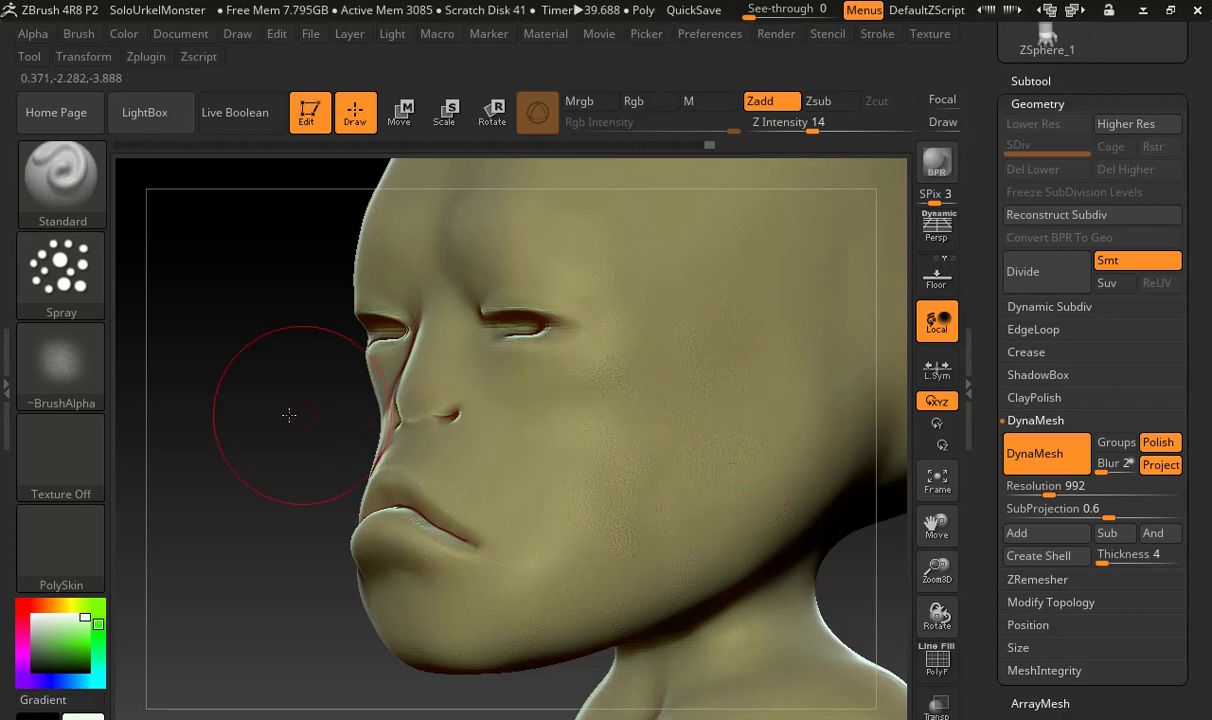
{"action": "left_click_drag", "start_coordinate": [287, 414], "coordinate": [535, 350]}
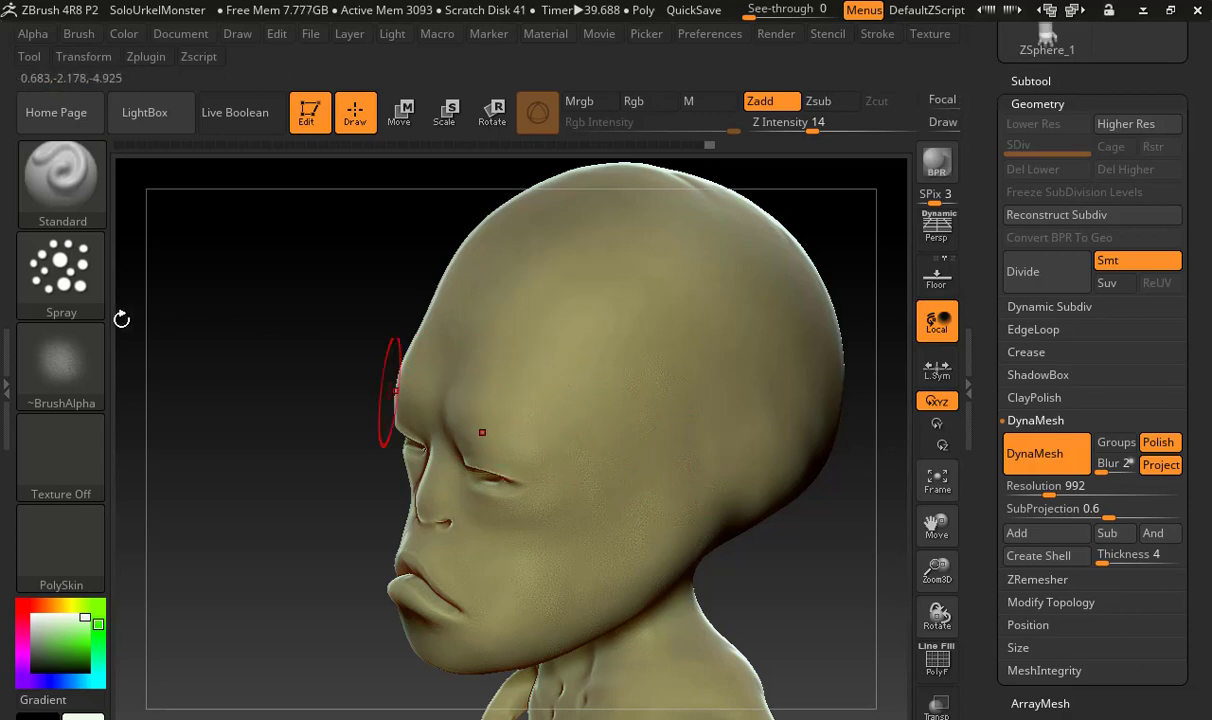
Switch the brush's alpha to XMD_Skin32, undo a test spray on the head, and lower the Z Intensity to 6
{"action": "left_click", "coordinate": [60, 345]}
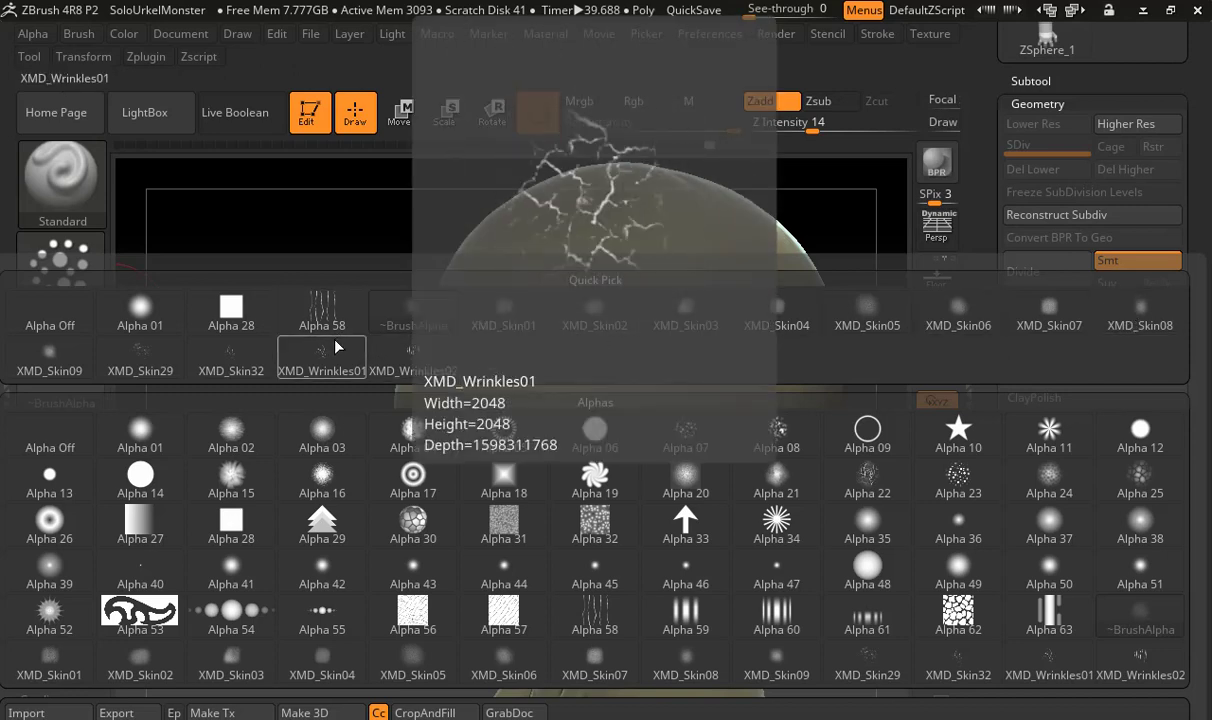
{"action": "left_click", "coordinate": [226, 354]}
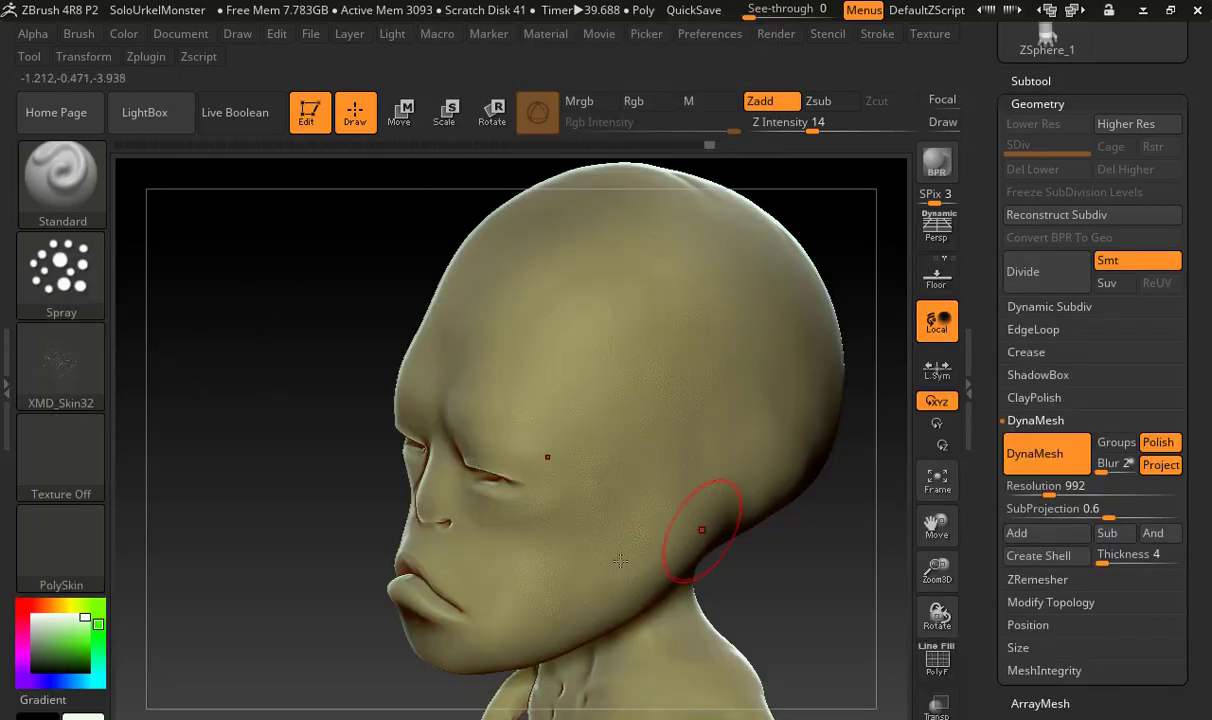
{"action": "left_click_drag", "start_coordinate": [628, 457], "coordinate": [633, 475]}
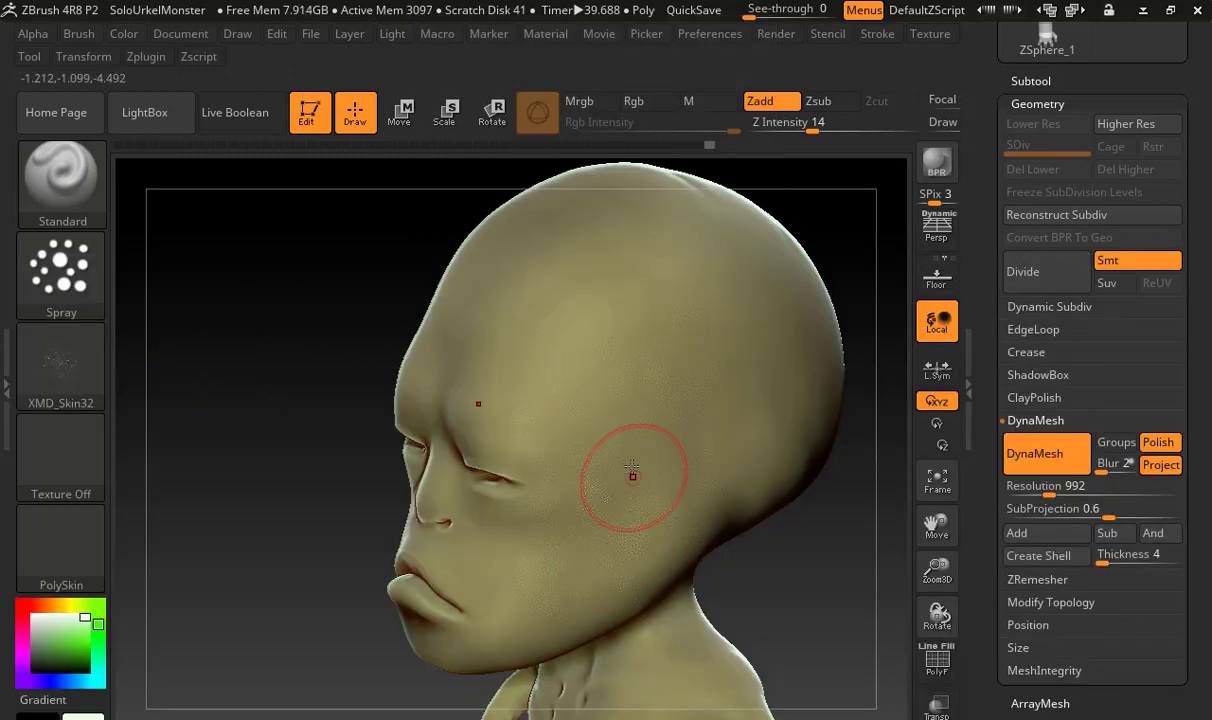
{"action": "key", "text": "ctrl+z"}
{"action": "left_click_drag", "start_coordinate": [789, 131], "coordinate": [796, 129]}
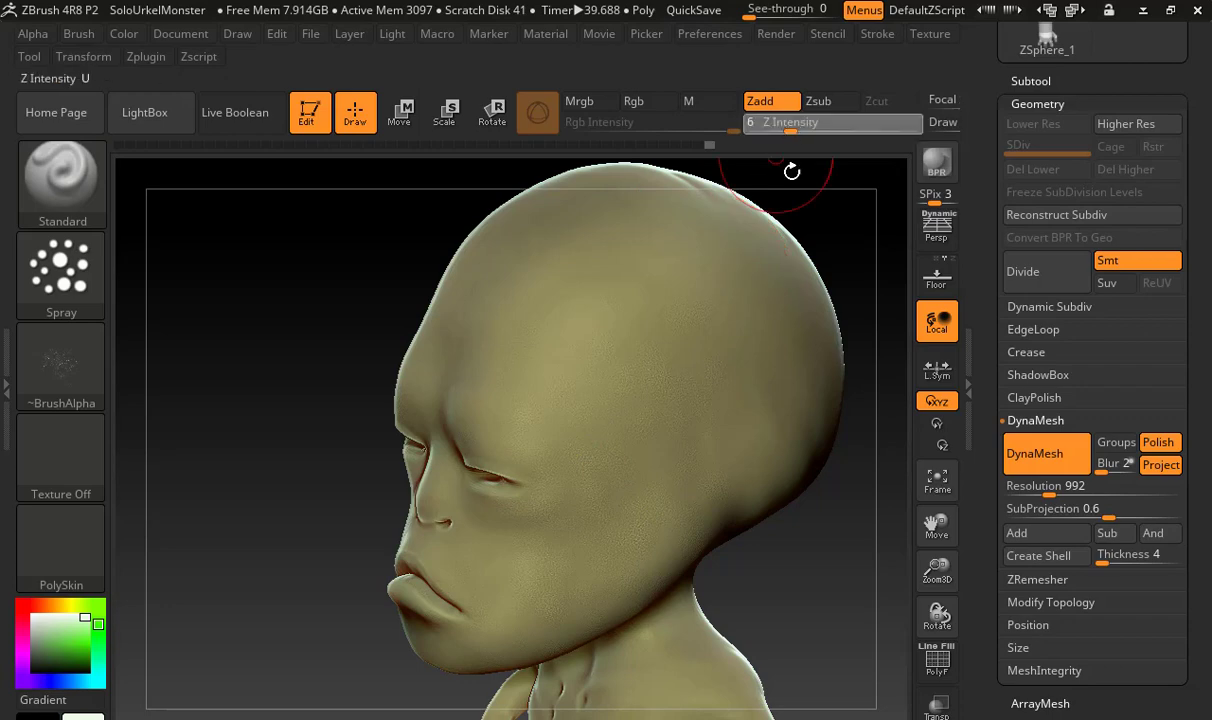
Spray the XMD_Skin32 texture over the chest, belly and side of the torso
{"action": "mouse_move", "coordinate": [777, 529]}
{"action": "left_mouse_down"}
{"action": "mouse_move", "coordinate": [835, 620]}
{"action": "mouse_move", "coordinate": [735, 400]}
{"action": "mouse_move", "coordinate": [703, 398]}
{"action": "left_mouse_up"}
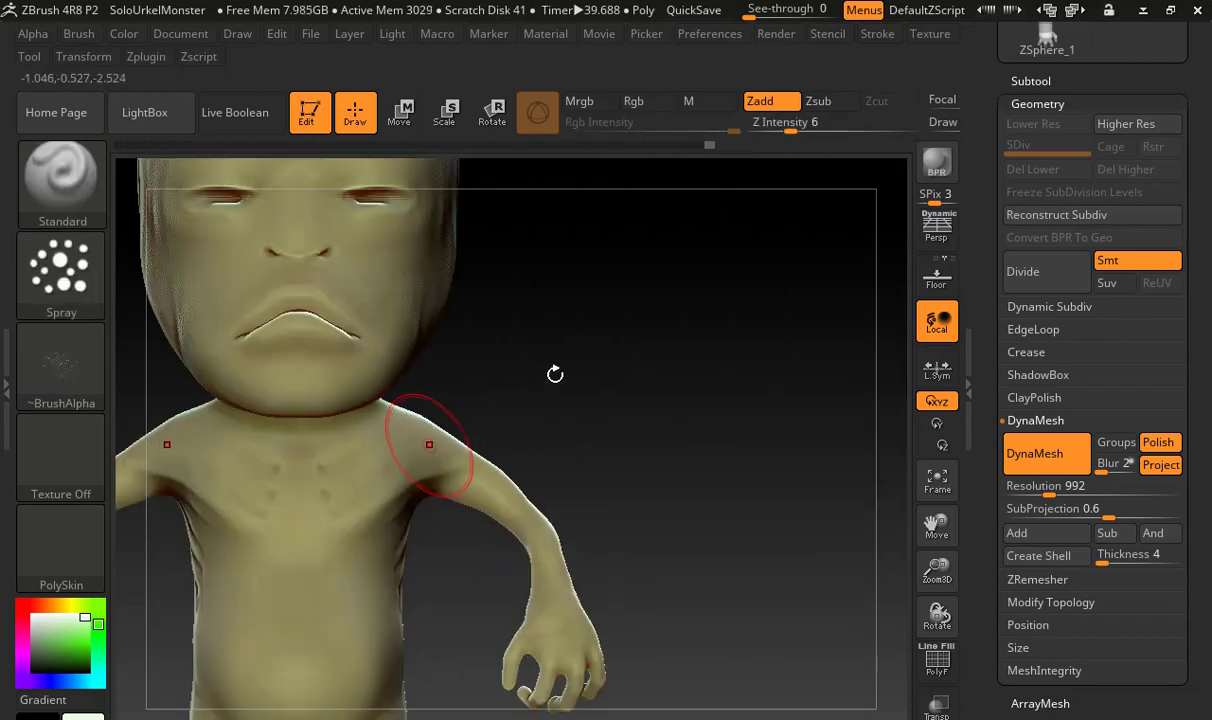
{"action": "left_click_drag", "start_coordinate": [588, 360], "coordinate": [804, 297], "text": "alt"}
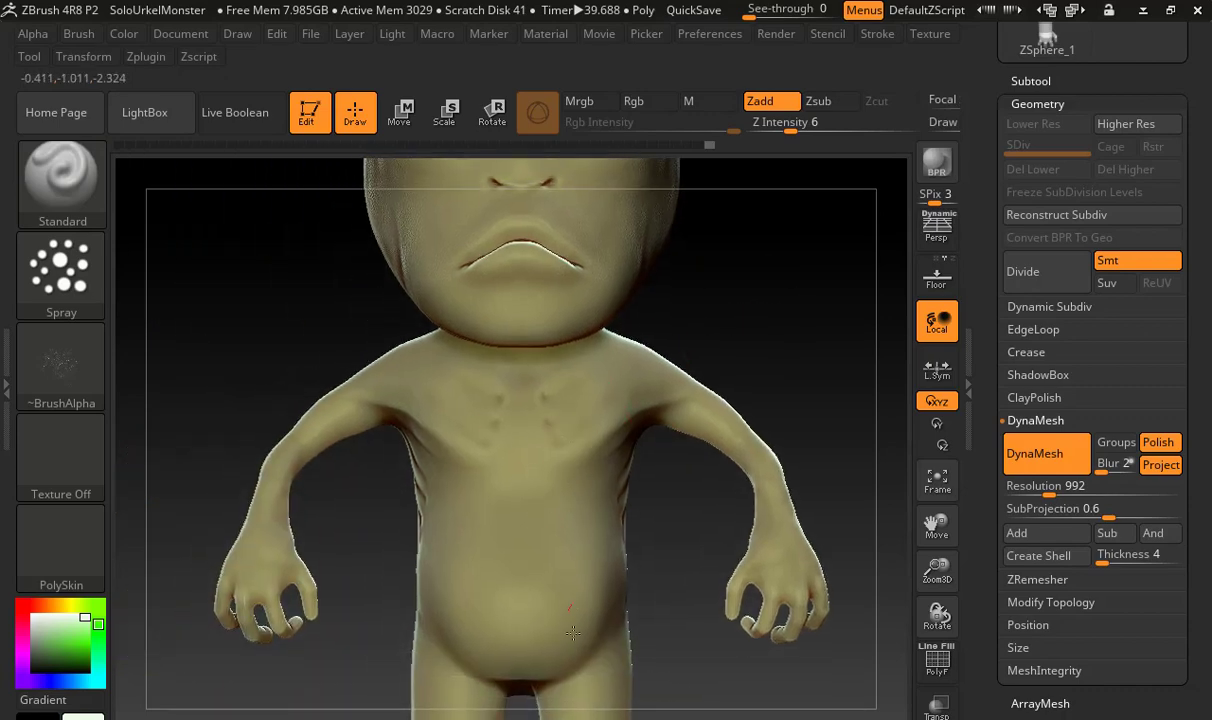
{"action": "right_click_drag", "start_coordinate": [663, 454], "coordinate": [597, 565]}
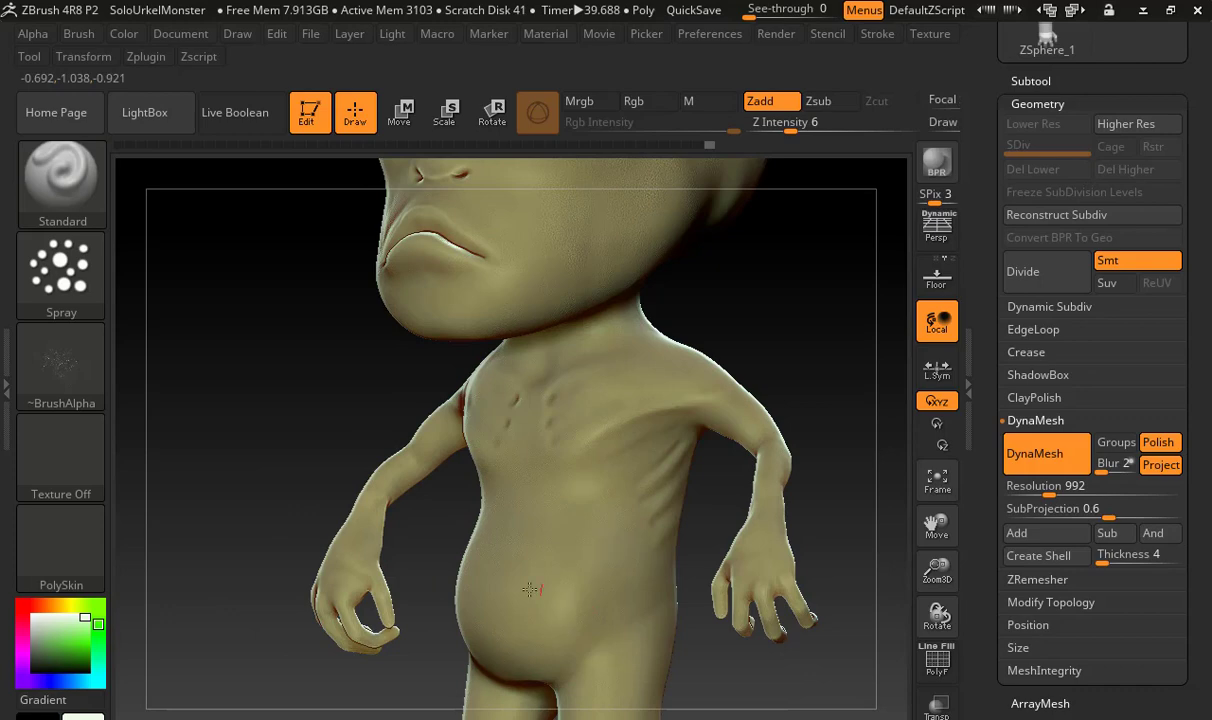
{"action": "left_click_drag", "start_coordinate": [448, 527], "coordinate": [300, 437]}
{"action": "mouse_move", "coordinate": [270, 420]}
{"action": "right_mouse_down", "text": "ctrl"}
{"action": "mouse_move", "coordinate": [593, 403]}
{"action": "mouse_move", "coordinate": [660, 446]}
{"action": "right_mouse_up", "text": "ctrl"}
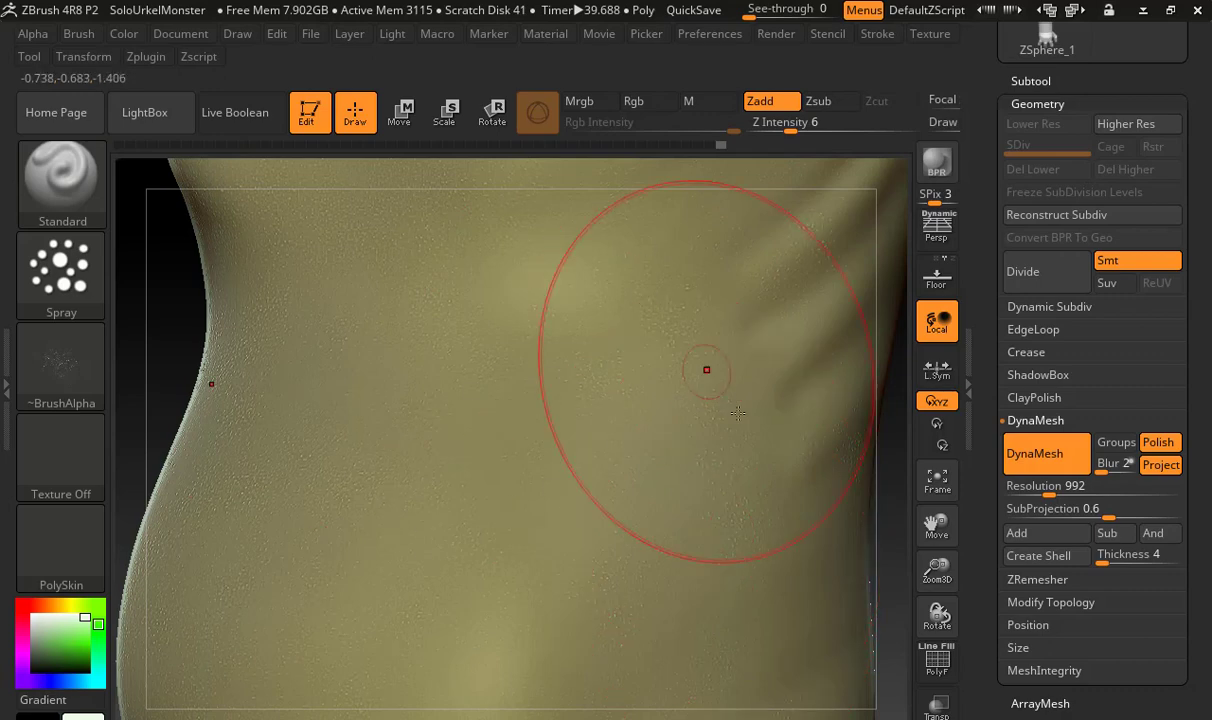
{"action": "mouse_move", "coordinate": [730, 381]}
{"action": "right_mouse_down", "text": "ctrl"}
{"action": "mouse_move", "coordinate": [660, 360]}
{"action": "mouse_move", "coordinate": [629, 402]}
{"action": "right_mouse_up", "text": "ctrl"}
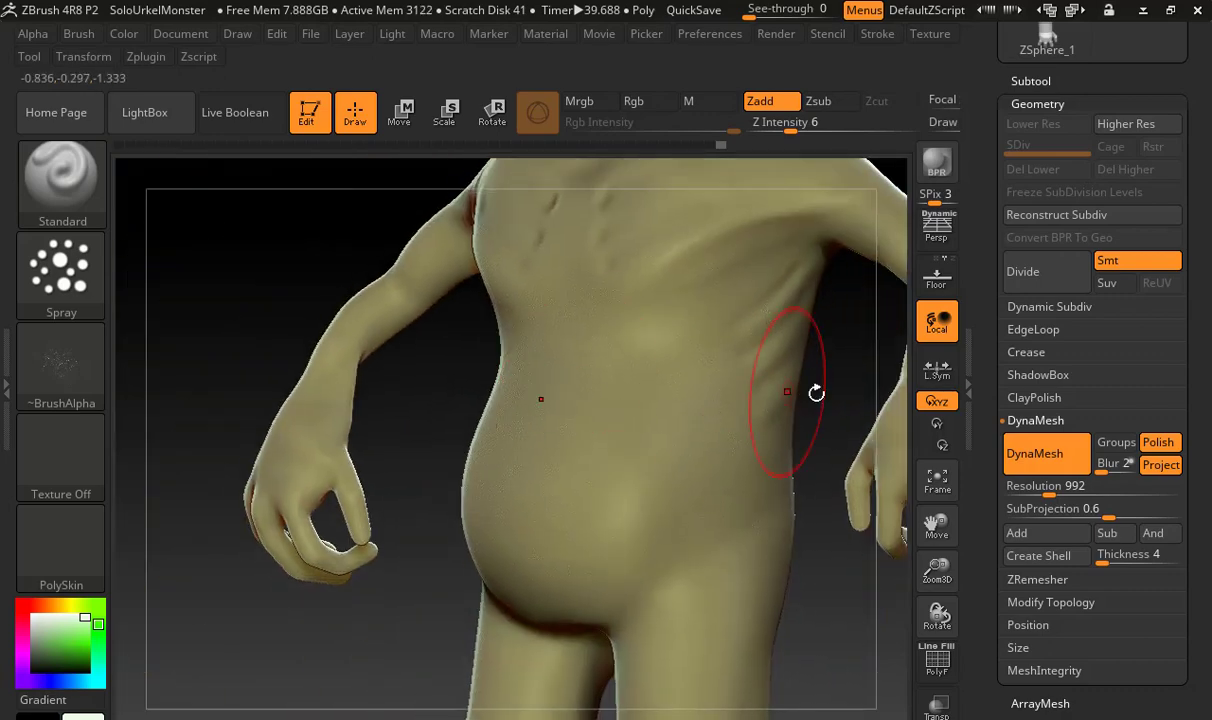
Spray the XMD_Skin32 texture down the hips, outer legs and shins to the feet
{"action": "right_click_drag", "start_coordinate": [786, 490], "coordinate": [732, 312], "text": "alt"}
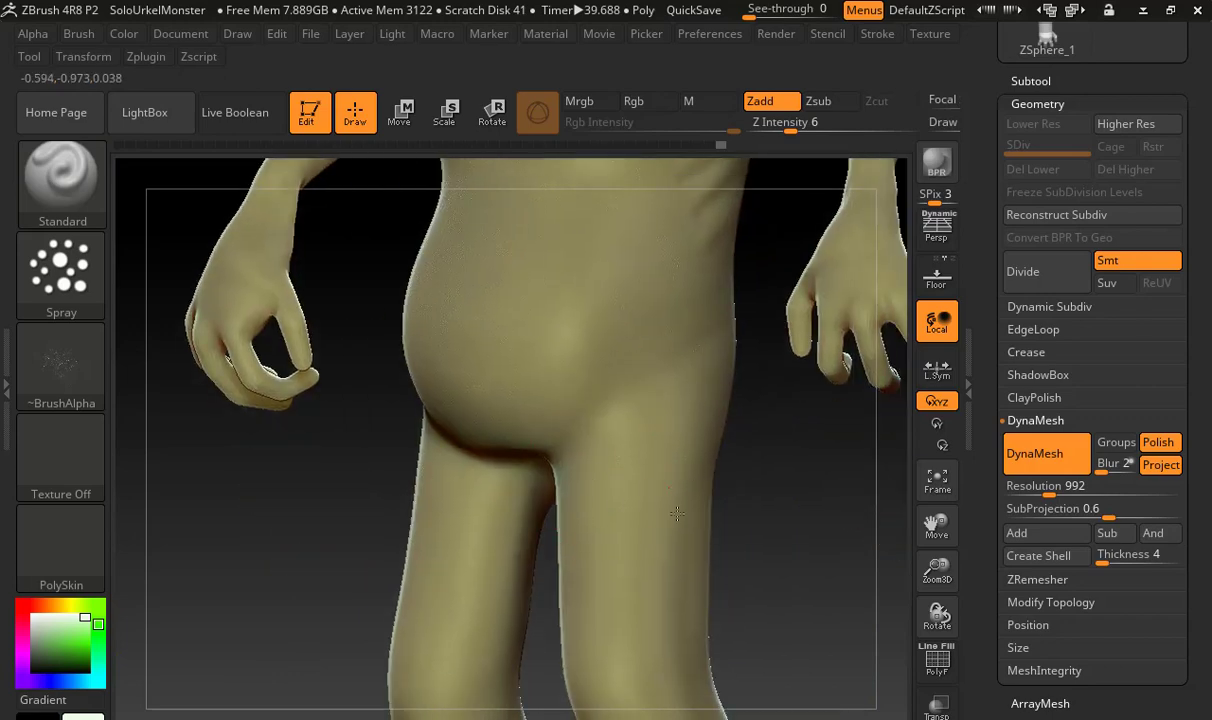
{"action": "right_click_drag", "start_coordinate": [749, 583], "coordinate": [580, 414], "text": "alt"}
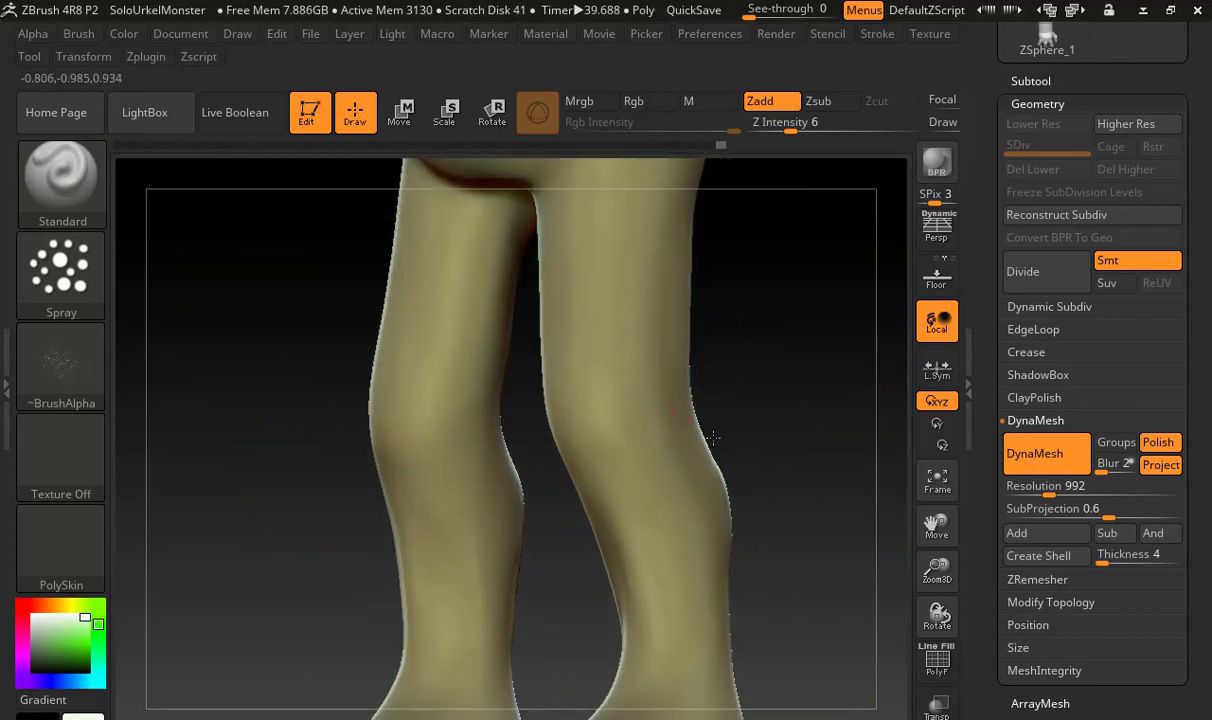
{"action": "right_click_drag", "start_coordinate": [776, 419], "coordinate": [690, 441], "text": "alt"}
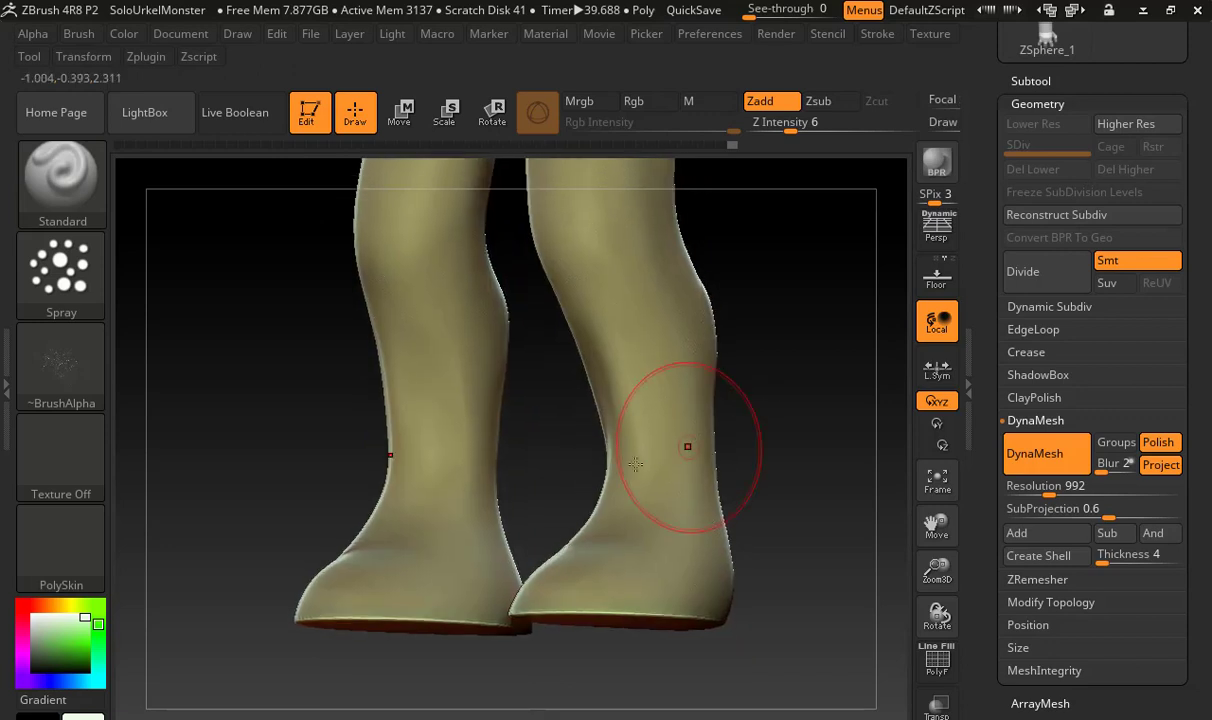
{"action": "left_click_drag", "start_coordinate": [741, 437], "coordinate": [800, 495]}
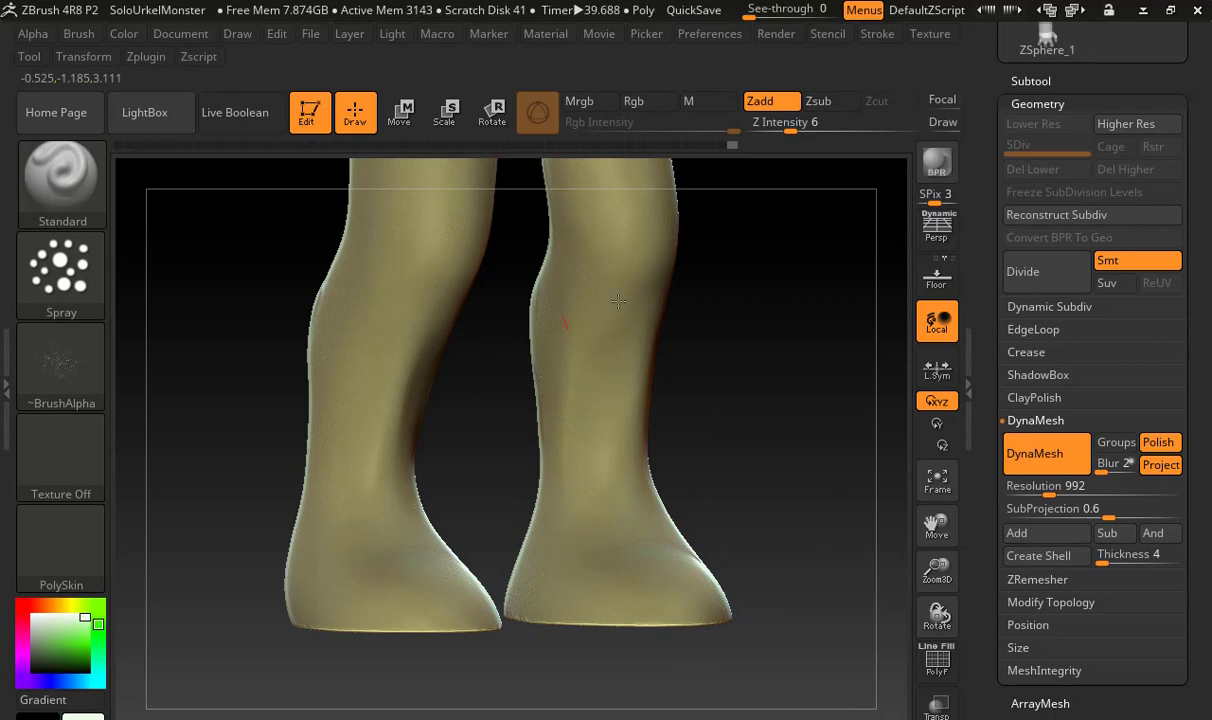
{"action": "mouse_move", "coordinate": [725, 433]}
{"action": "left_mouse_down"}
{"action": "mouse_move", "coordinate": [730, 408]}
{"action": "mouse_move", "coordinate": [748, 437]}
{"action": "left_mouse_up"}
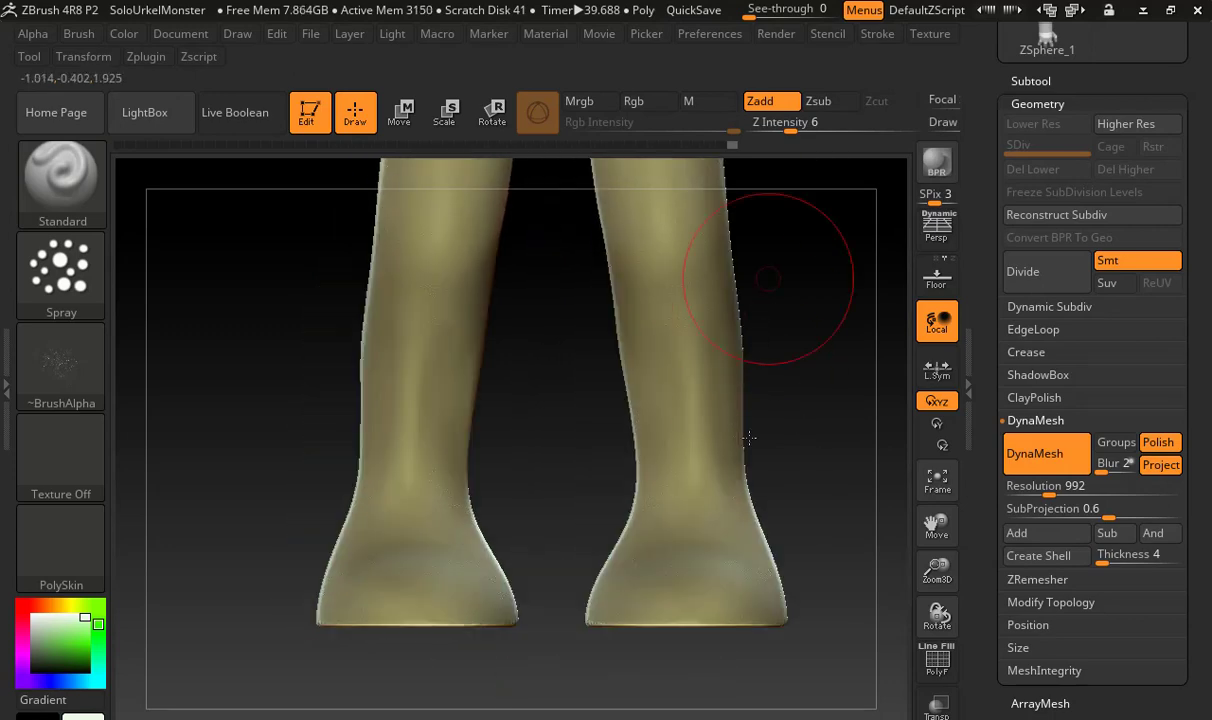
Spray skin texture over the front and inner thighs and the backs of the legs down to the heels
{"action": "left_click_drag", "start_coordinate": [768, 279], "coordinate": [748, 540], "text": "alt"}
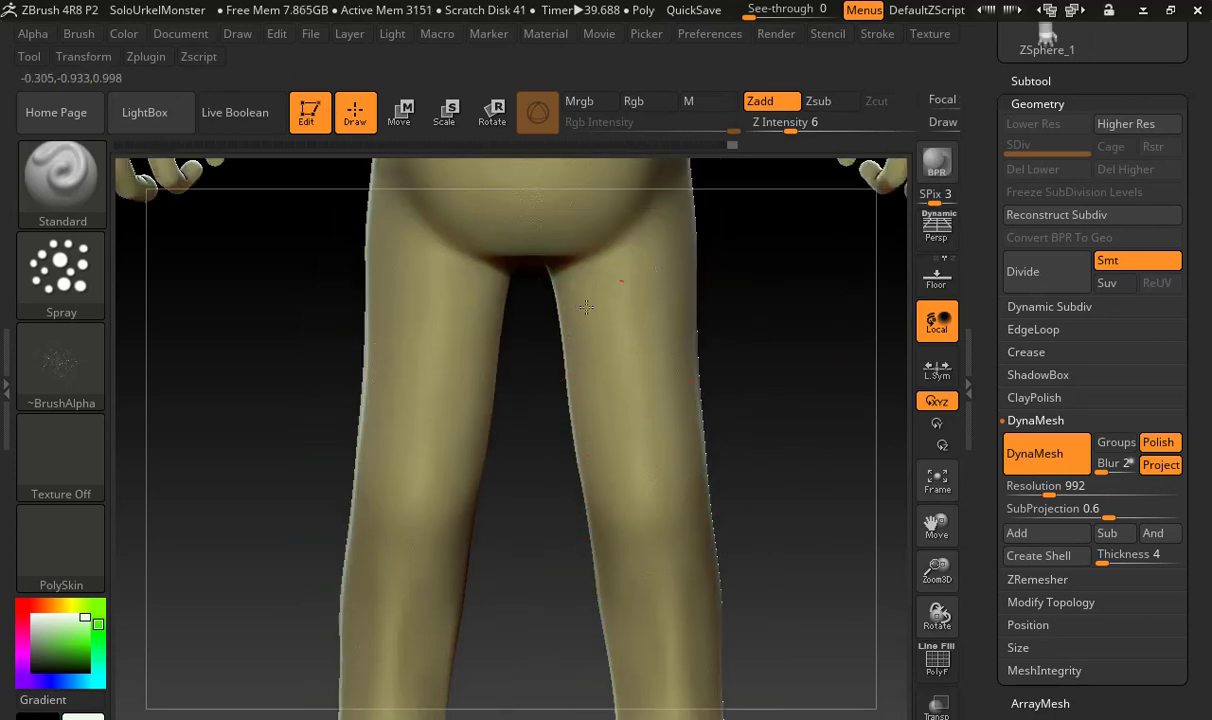
{"action": "left_click_drag", "start_coordinate": [768, 381], "coordinate": [580, 331]}
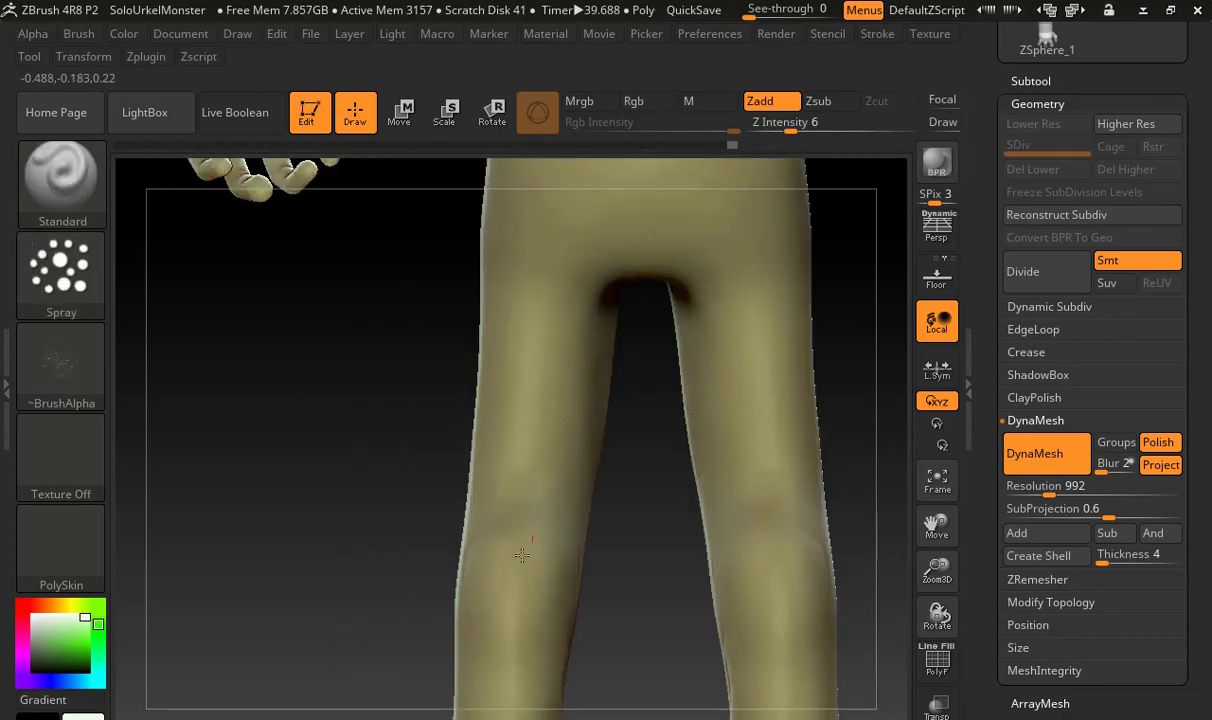
{"action": "left_click_drag", "start_coordinate": [540, 631], "coordinate": [468, 491], "text": "alt"}
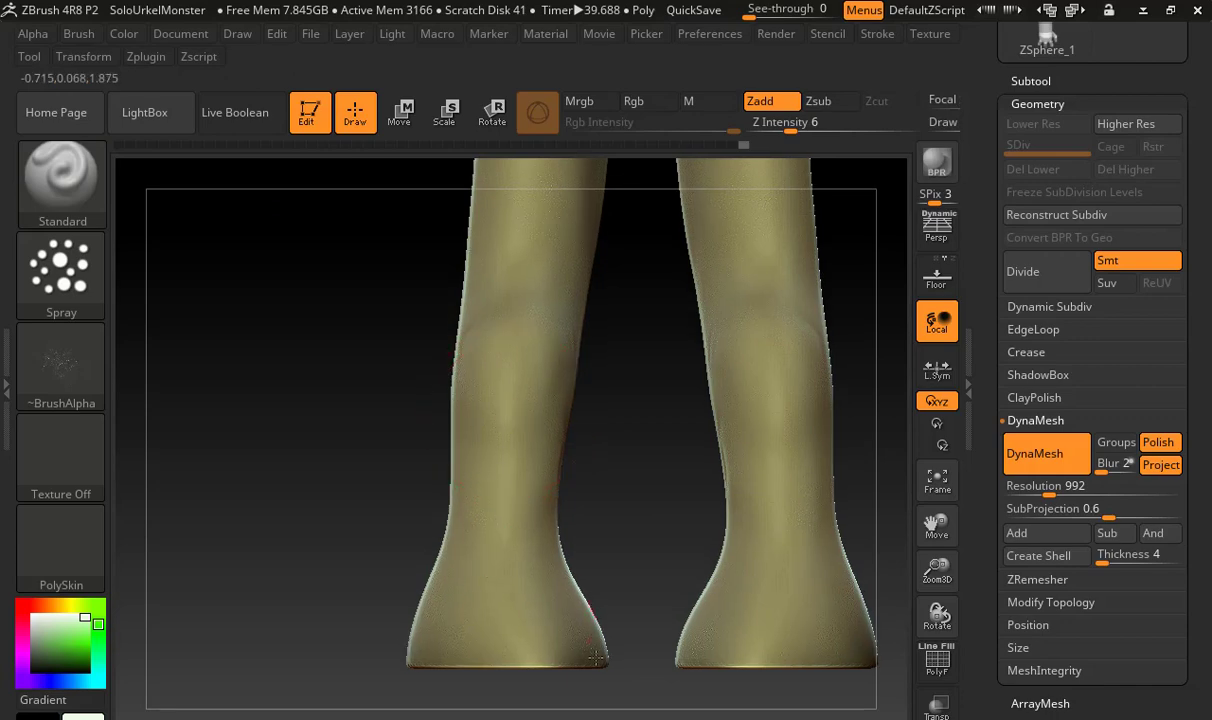
Spray the XMD_Skin32 texture over the buttocks, back and shoulders and along the arms
{"action": "mouse_move", "coordinate": [627, 303]}
{"action": "left_mouse_down", "text": "alt"}
{"action": "mouse_move", "coordinate": [606, 587]}
{"action": "mouse_move", "coordinate": [607, 534]}
{"action": "mouse_move", "coordinate": [560, 416]}
{"action": "left_mouse_up", "text": "alt"}
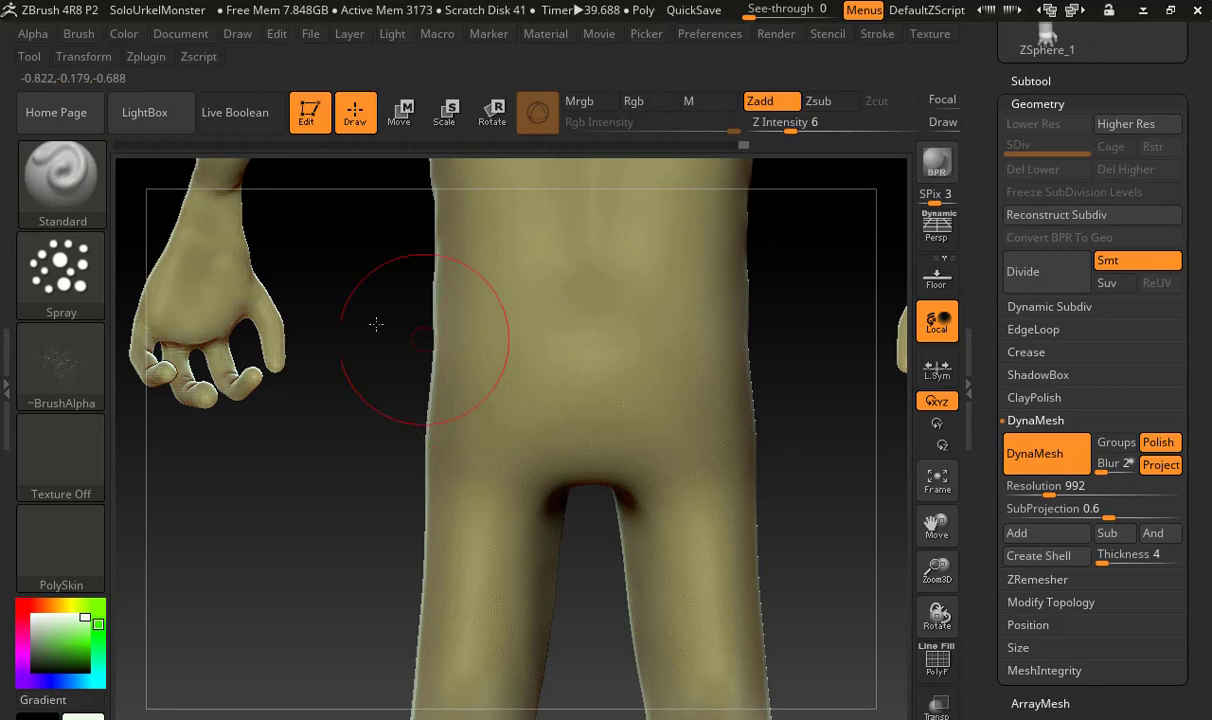
{"action": "left_click_drag", "start_coordinate": [376, 322], "coordinate": [584, 390], "text": "alt"}
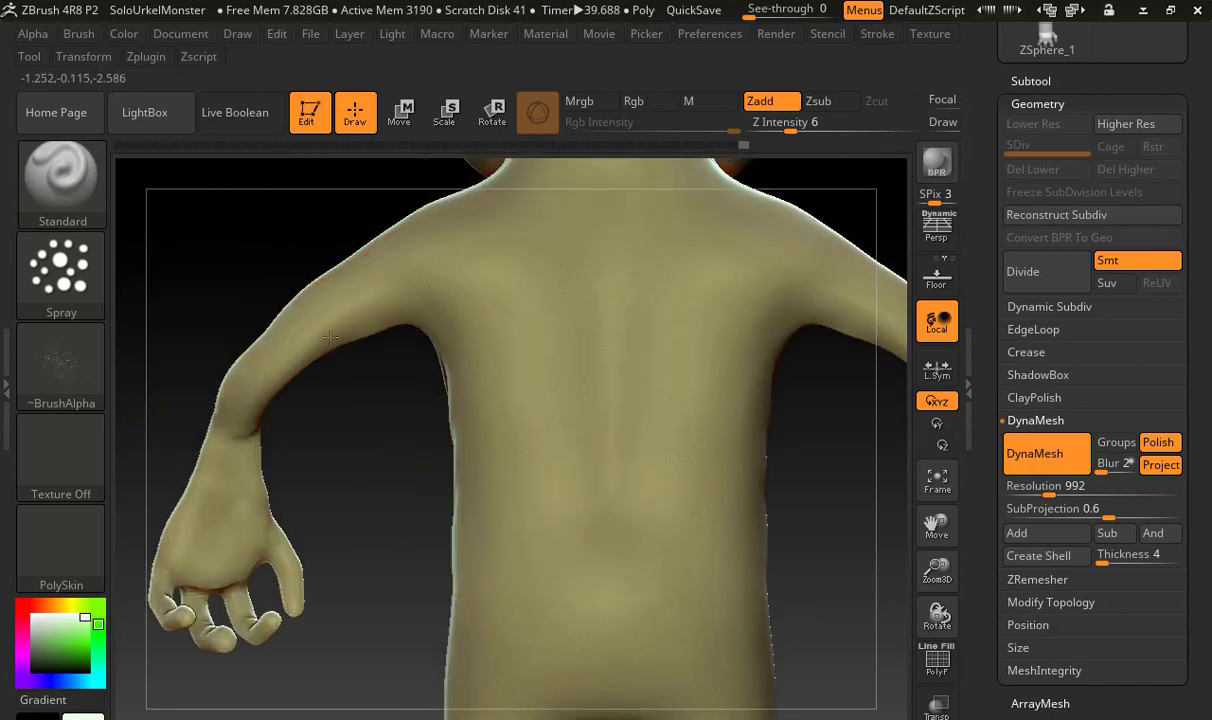
{"action": "left_click_drag", "start_coordinate": [398, 192], "coordinate": [374, 364], "text": "alt"}
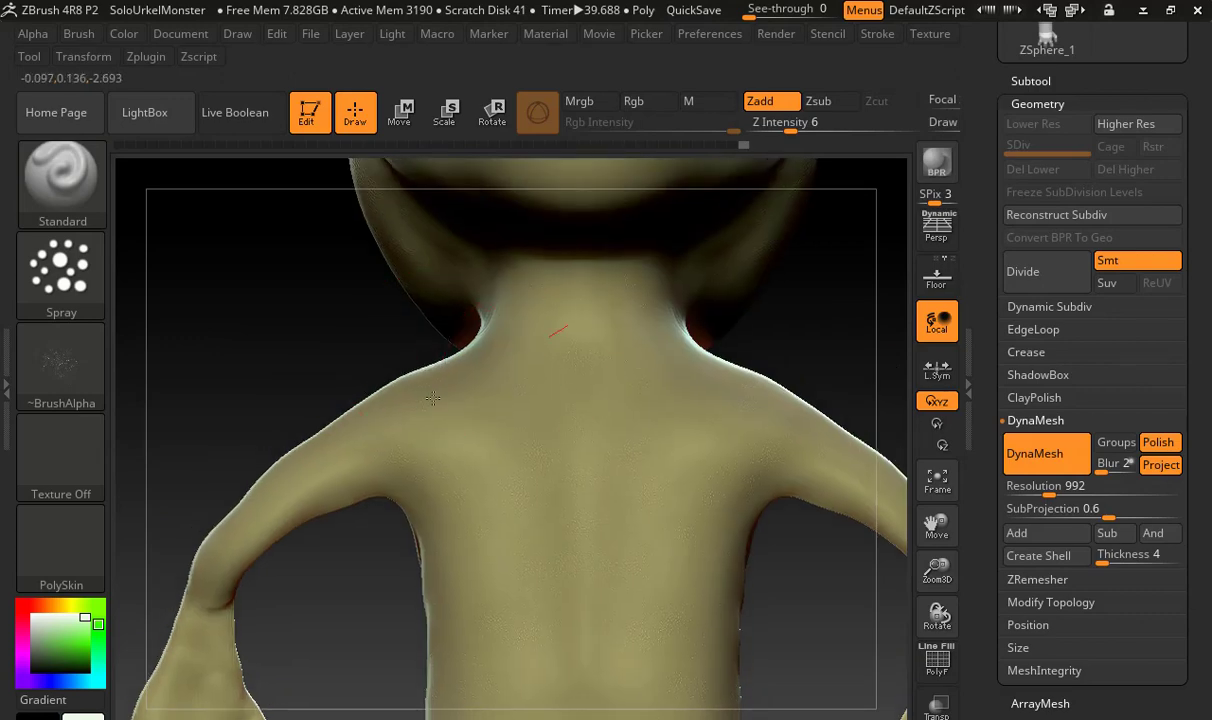
{"action": "left_click_drag", "start_coordinate": [432, 398], "coordinate": [510, 395]}
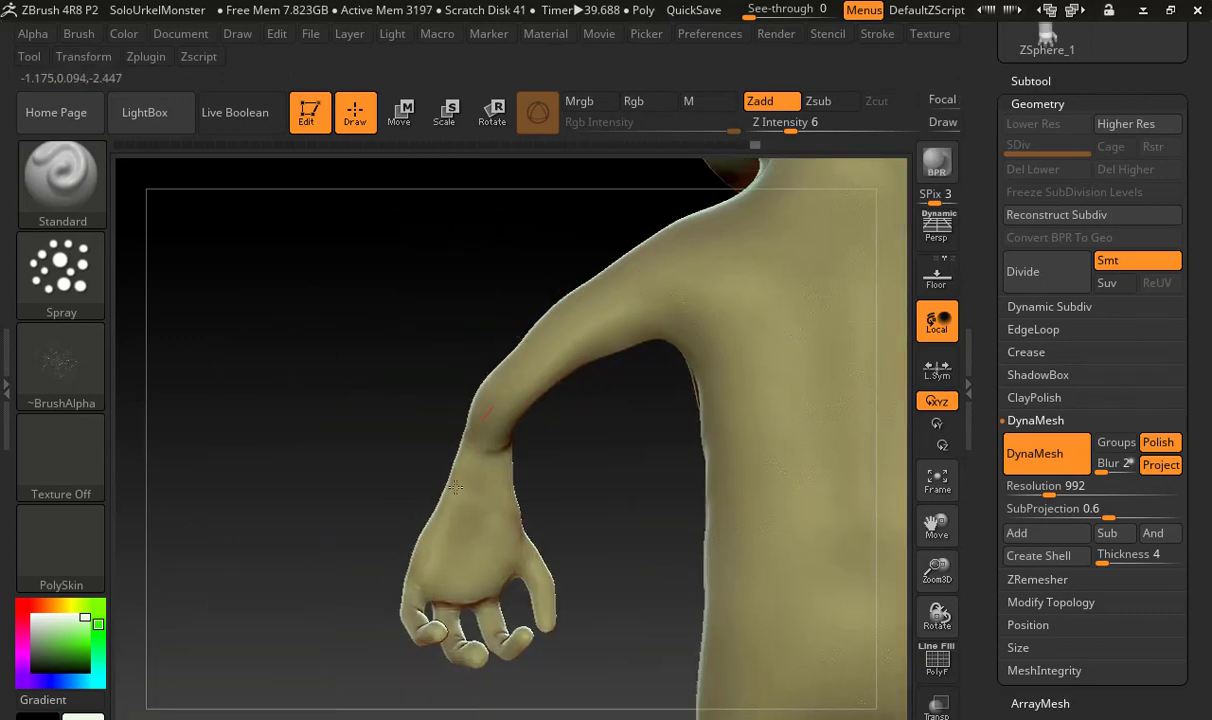
{"action": "left_click_drag", "start_coordinate": [392, 525], "coordinate": [701, 482]}
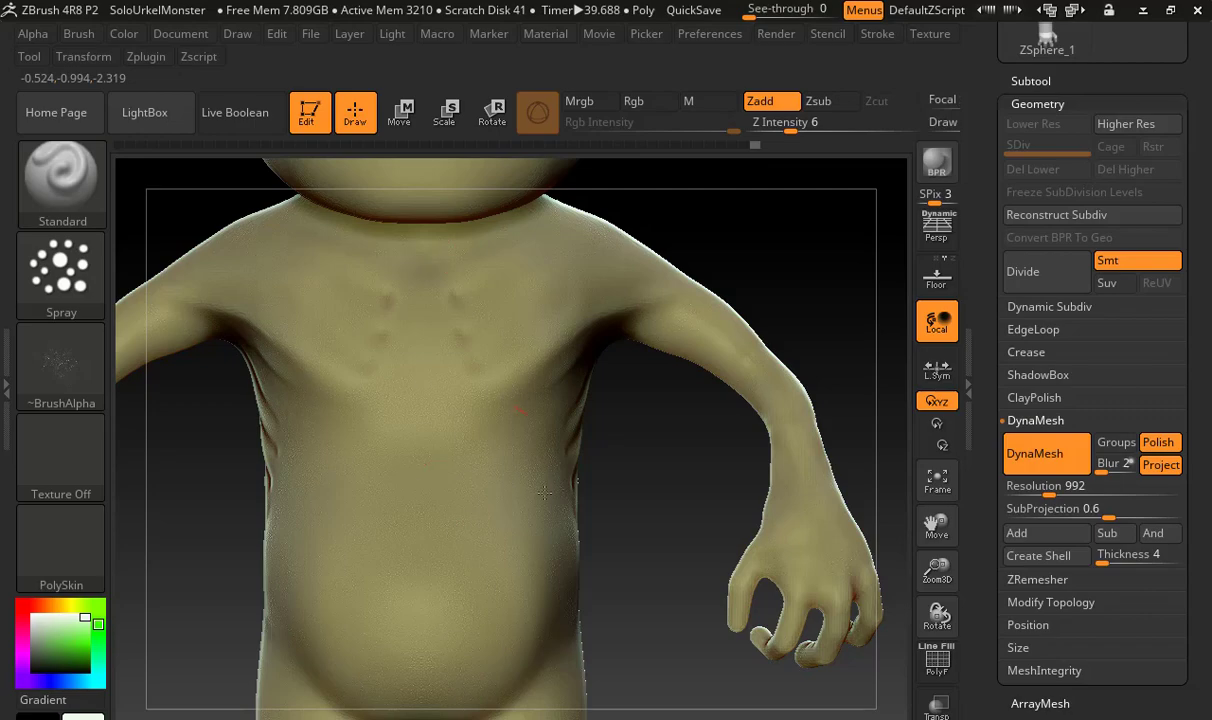
{"action": "left_click_drag", "start_coordinate": [617, 517], "coordinate": [919, 422]}
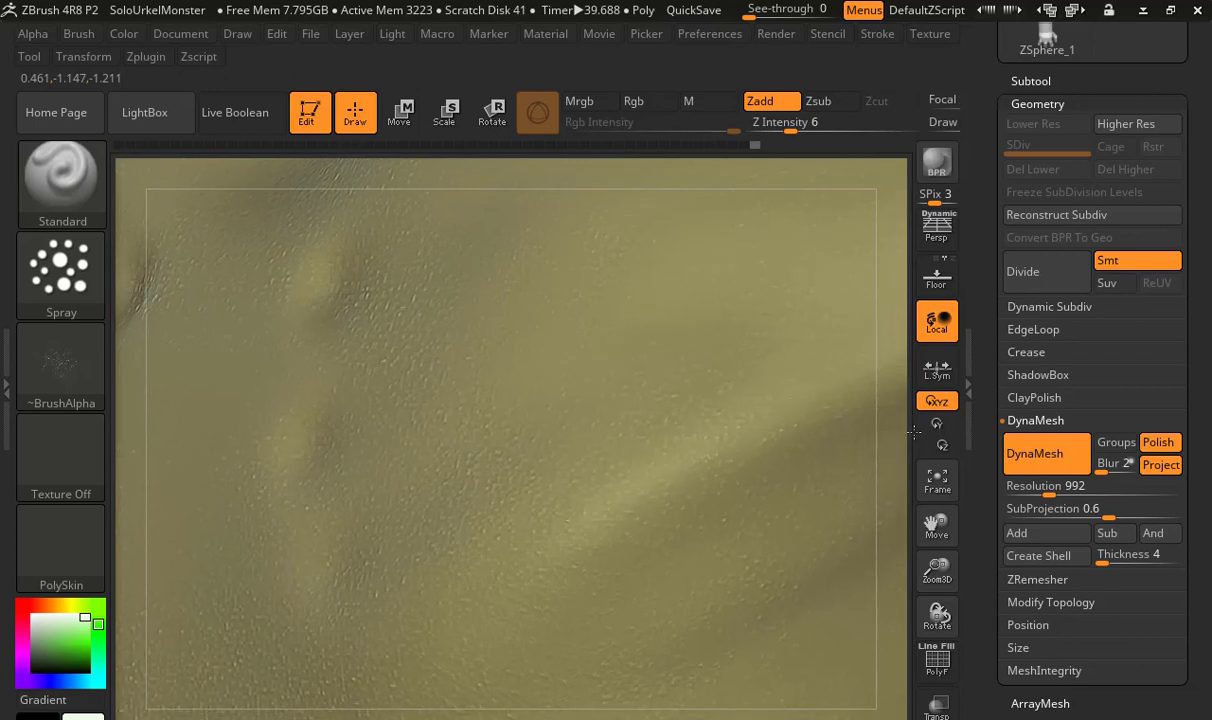
{"action": "left_click_drag", "start_coordinate": [912, 434], "coordinate": [198, 418], "text": "alt"}
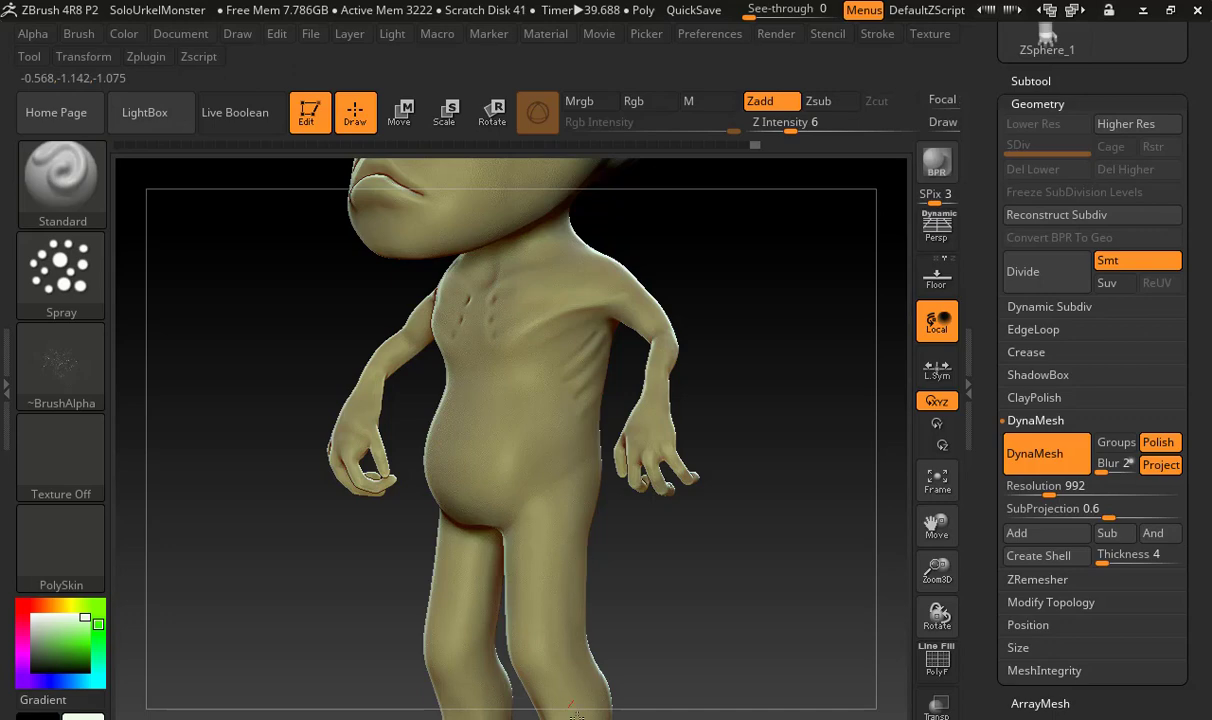
{"action": "left_click_drag", "start_coordinate": [628, 584], "coordinate": [690, 590]}
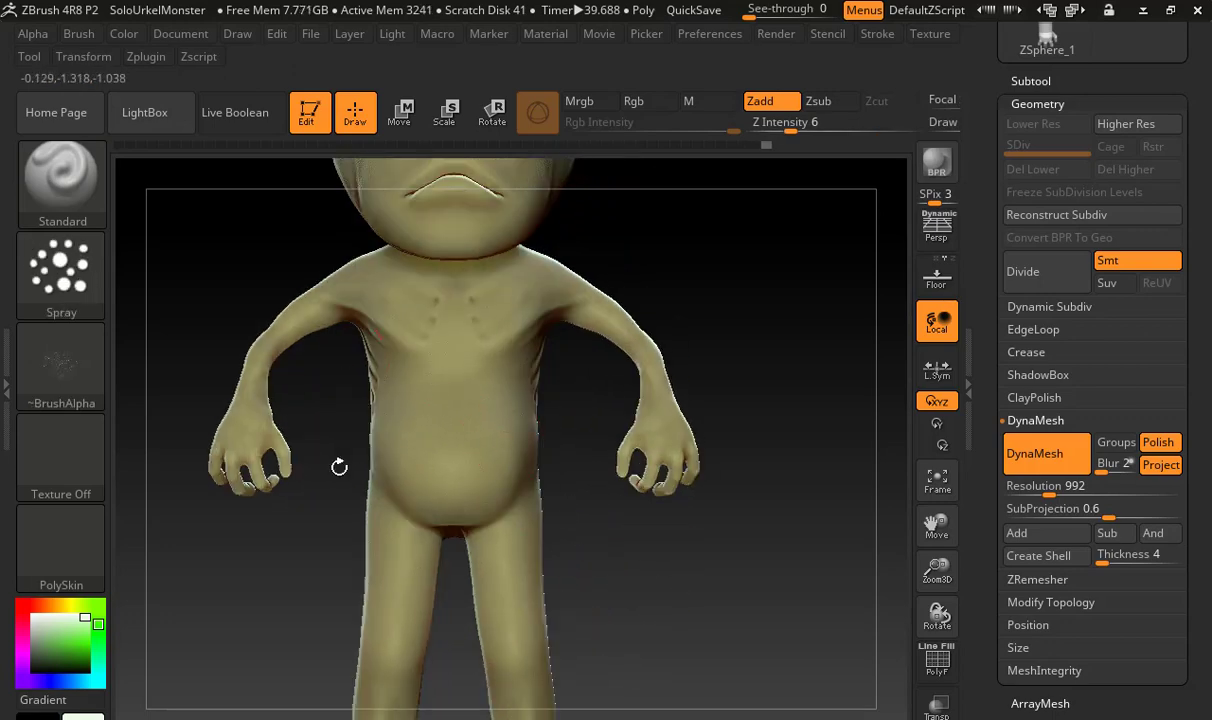
Switch the brush alpha to XMD_Wrinkles01, undo a test spray on the belly, and set the Z Intensity to 9
{"action": "left_click", "coordinate": [62, 333]}
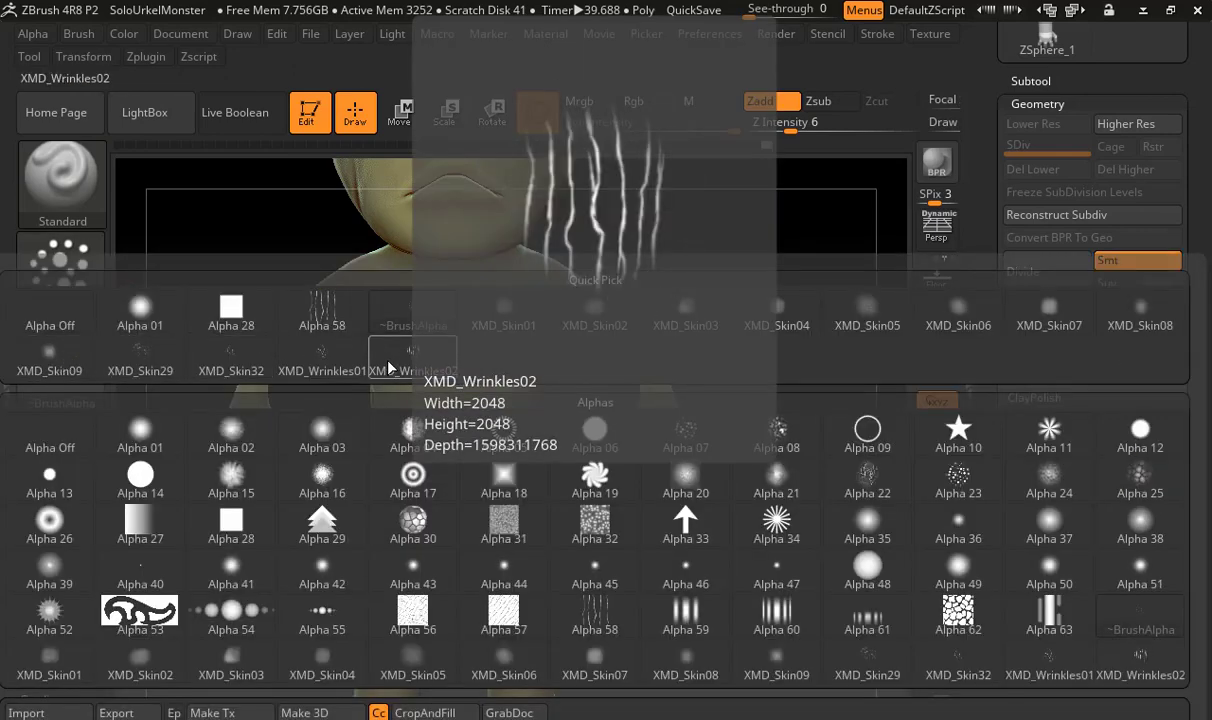
{"action": "left_click", "coordinate": [336, 369]}
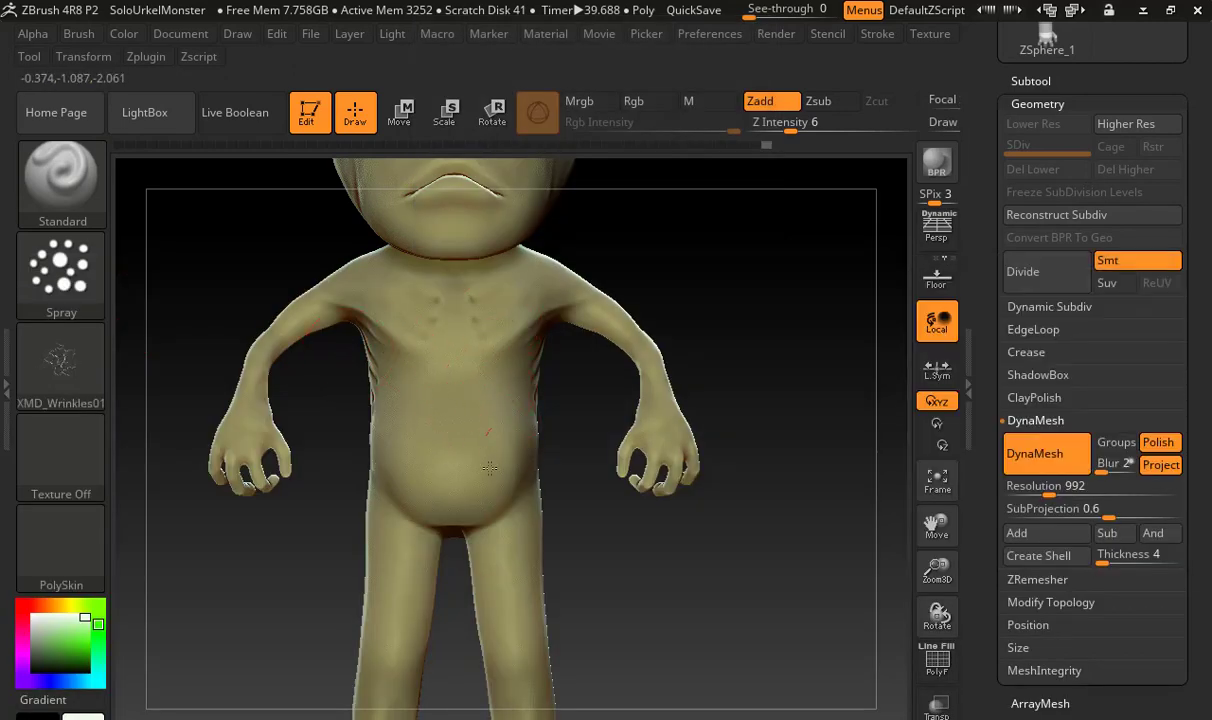
{"action": "left_click_drag", "start_coordinate": [490, 468], "coordinate": [488, 455]}
{"action": "key", "text": "ctrl+z"}
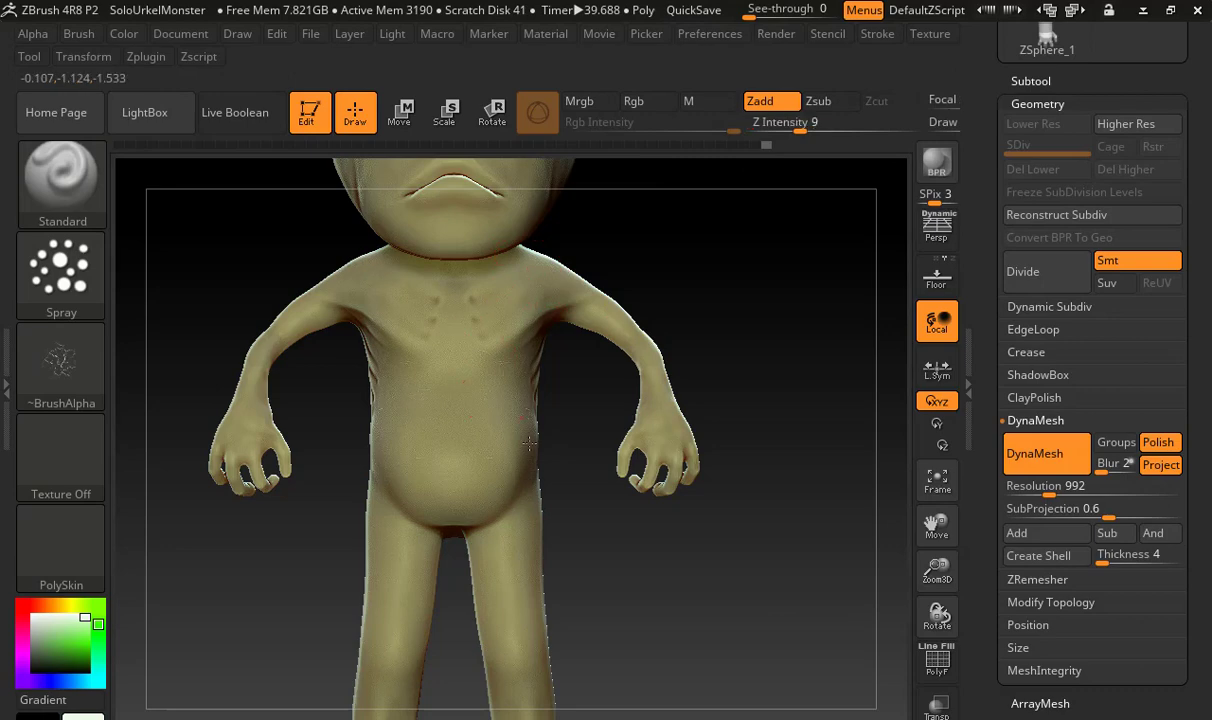
Try spraying the XMD_Wrinkles01 pattern over the chest and belly, and undo it
{"action": "left_click_drag", "start_coordinate": [463, 375], "coordinate": [443, 354]}
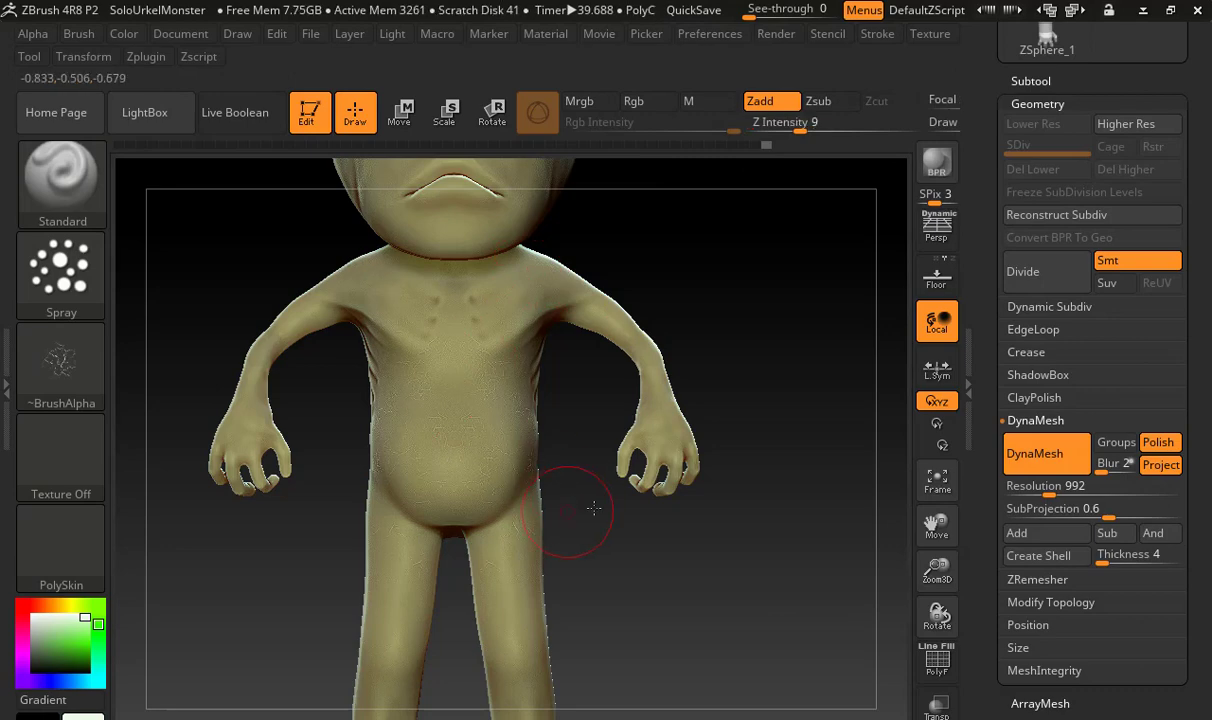
{"action": "left_click_drag", "start_coordinate": [600, 508], "coordinate": [710, 500], "text": "alt"}
{"action": "left_click_drag", "start_coordinate": [714, 426], "coordinate": [694, 416]}
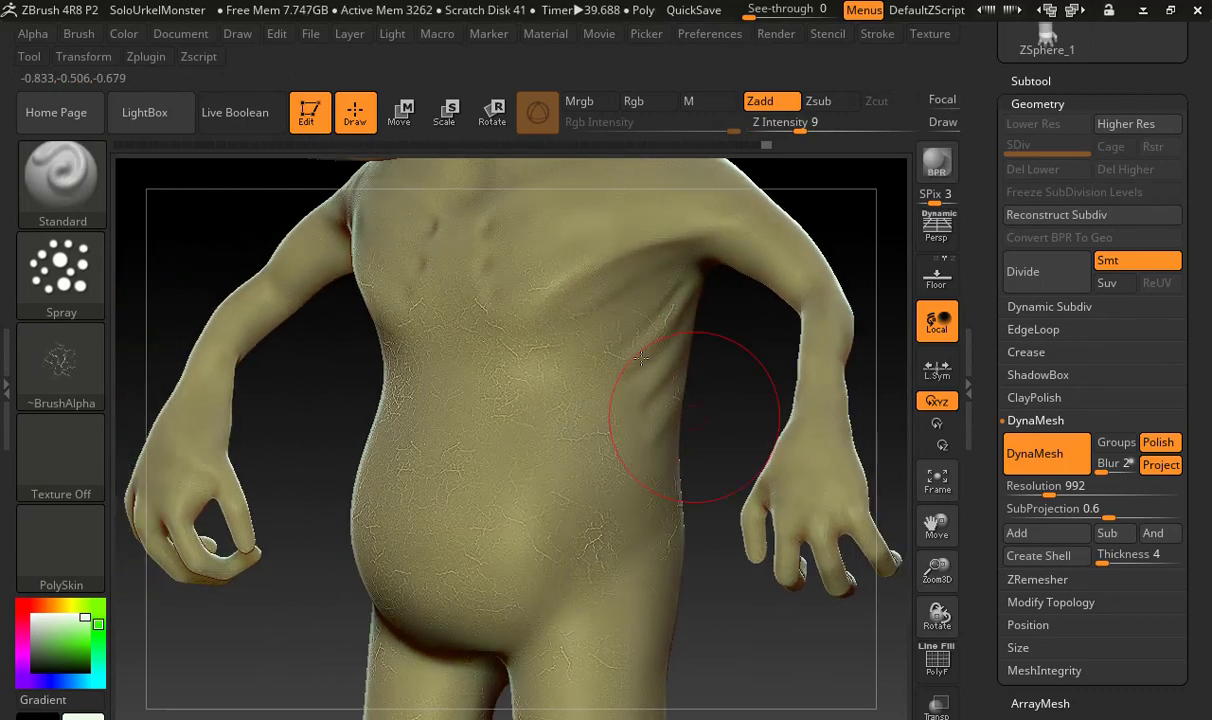
{"action": "key", "text": "ctrl+z"}
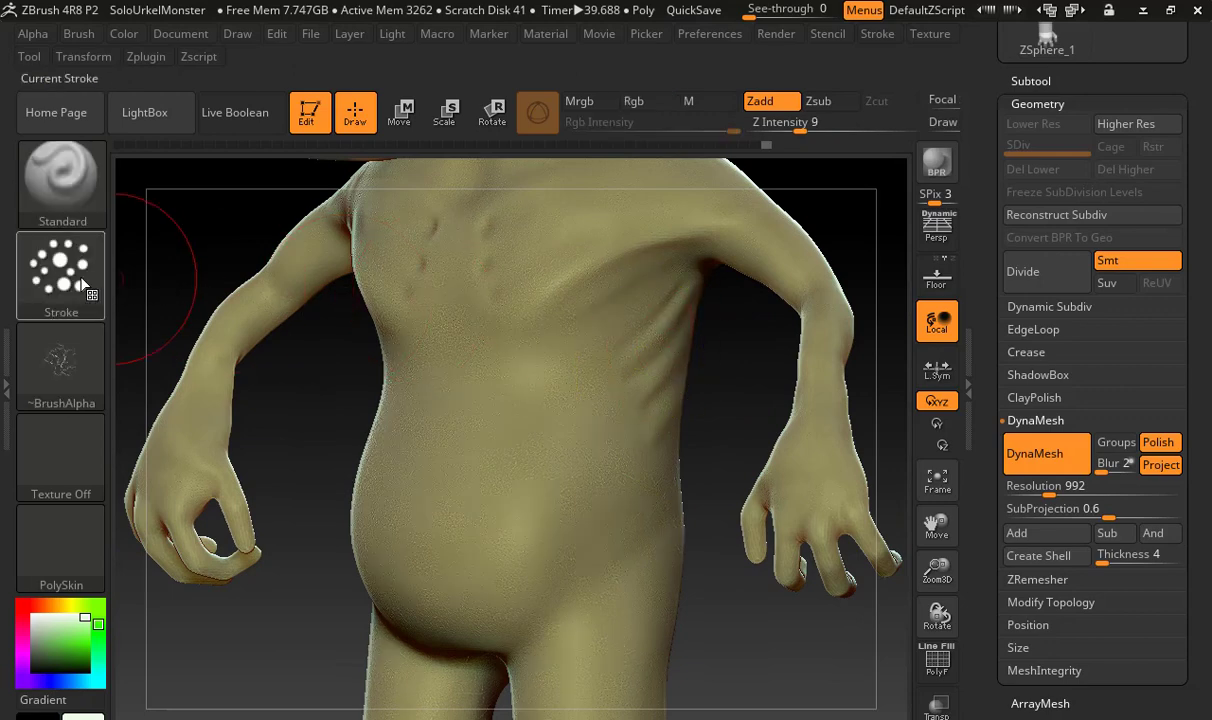
Change the brush stroke to DragRect and undo a test wrinkle stamp on the torso
{"action": "left_click", "coordinate": [83, 285]}
{"action": "left_click", "coordinate": [268, 289]}
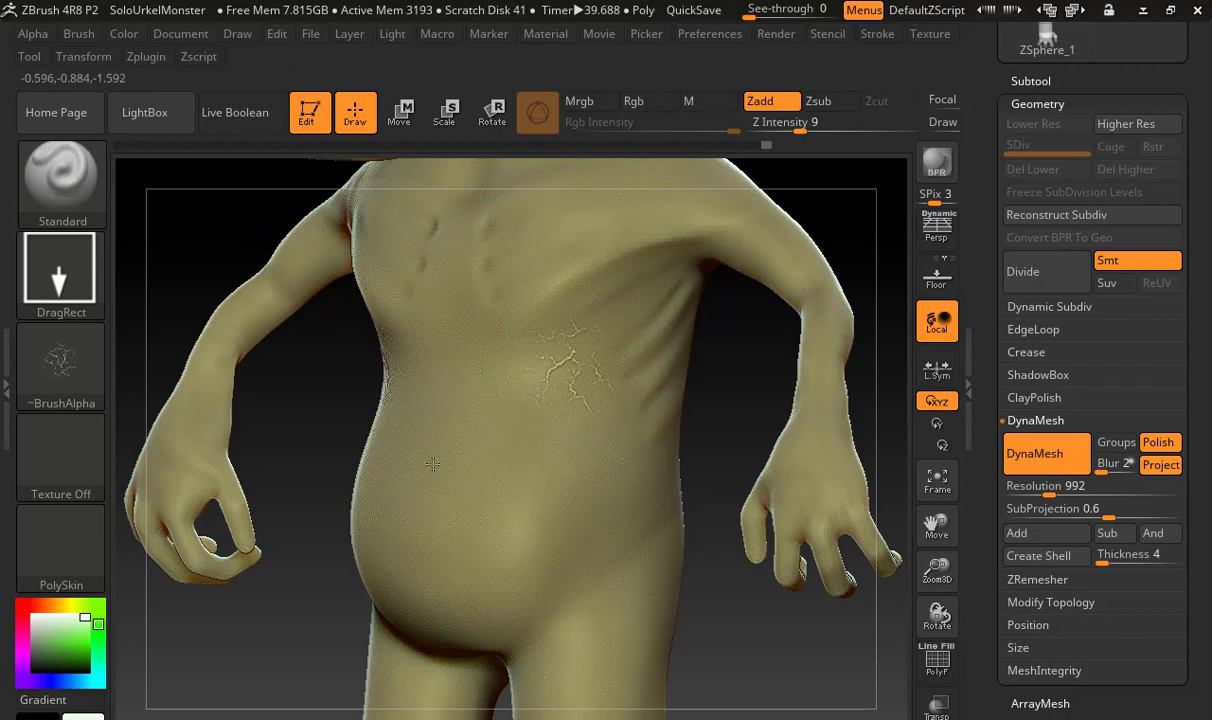
{"action": "mouse_move", "coordinate": [432, 464]}
{"action": "left_mouse_down"}
{"action": "mouse_move", "coordinate": [469, 417]}
{"action": "mouse_move", "coordinate": [443, 399]}
{"action": "left_mouse_up"}
{"action": "key", "text": "ctrl+z"}
Stamp overlapping XMD_Wrinkles01 vein patterns across the sides of the head, adjusting the brush size
{"action": "left_click_drag", "start_coordinate": [725, 360], "coordinate": [635, 655], "text": "alt"}
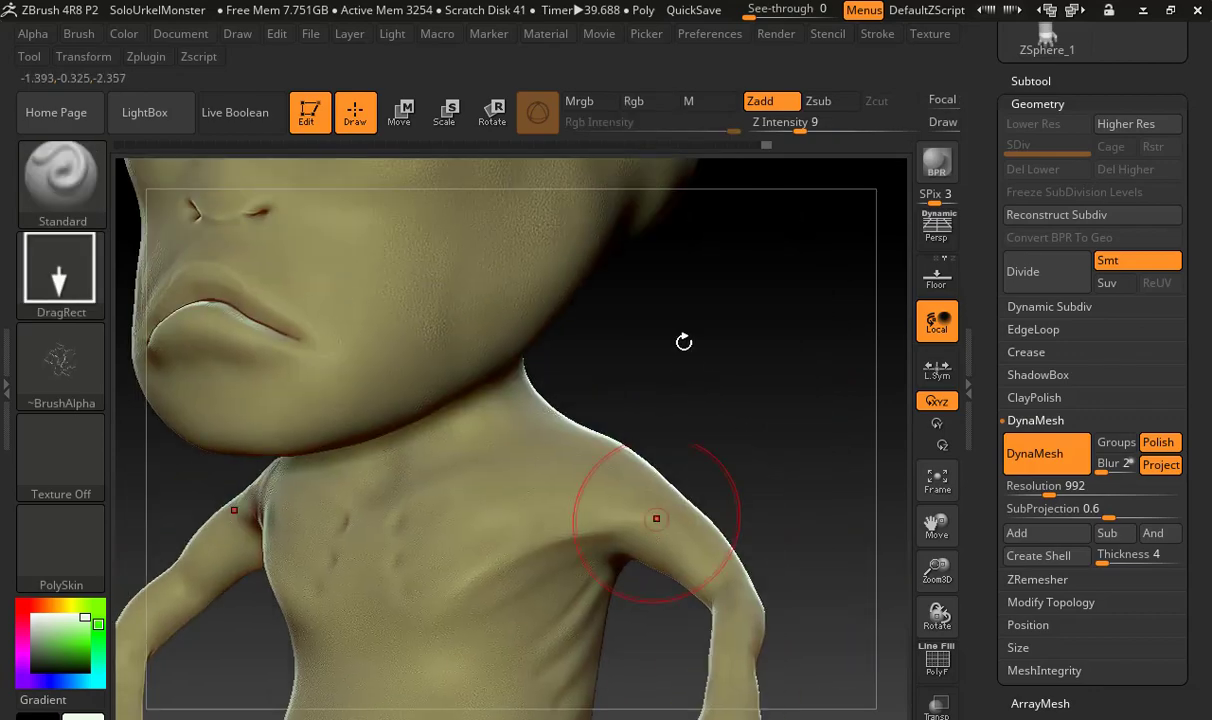
{"action": "left_click_drag", "start_coordinate": [684, 342], "coordinate": [486, 329]}
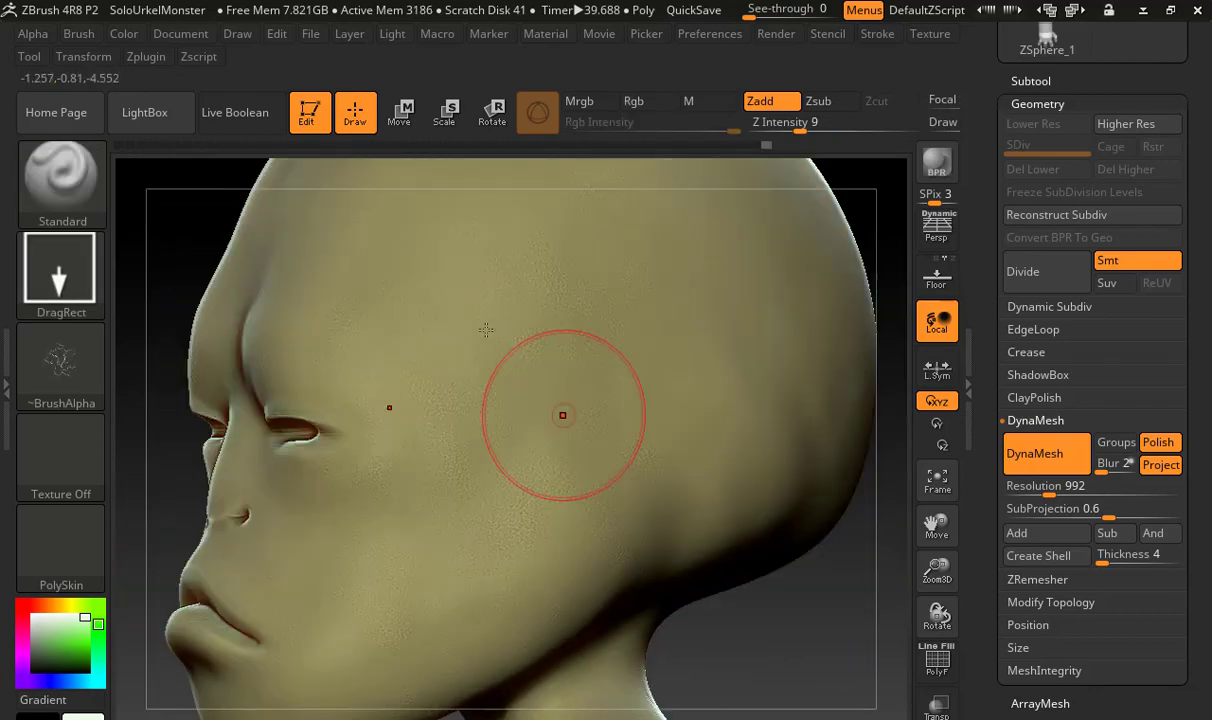
{"action": "left_click_drag", "start_coordinate": [749, 655], "coordinate": [692, 640]}
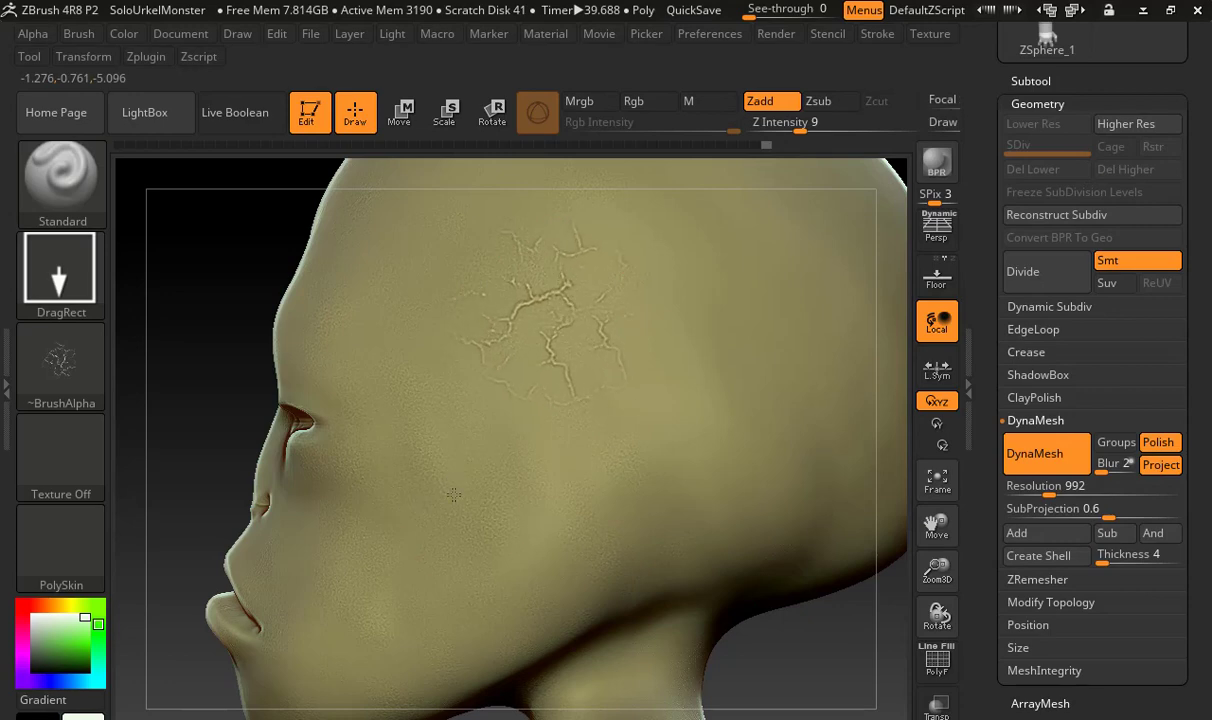
{"action": "mouse_move", "coordinate": [806, 650]}
{"action": "left_mouse_down", "text": "alt"}
{"action": "mouse_move", "coordinate": [711, 585]}
{"action": "mouse_move", "coordinate": [671, 623]}
{"action": "left_mouse_up", "text": "alt"}
{"action": "key", "text": "s"}
{"action": "left_click_drag", "start_coordinate": [560, 325], "coordinate": [607, 326]}
{"action": "mouse_move", "coordinate": [580, 583]}
{"action": "left_mouse_down"}
{"action": "mouse_move", "coordinate": [540, 570]}
{"action": "mouse_move", "coordinate": [593, 537]}
{"action": "mouse_move", "coordinate": [582, 551]}
{"action": "left_mouse_up"}
{"action": "mouse_move", "coordinate": [697, 578]}
{"action": "left_mouse_down"}
{"action": "mouse_move", "coordinate": [860, 574]}
{"action": "mouse_move", "coordinate": [778, 585]}
{"action": "mouse_move", "coordinate": [776, 660]}
{"action": "left_mouse_up"}
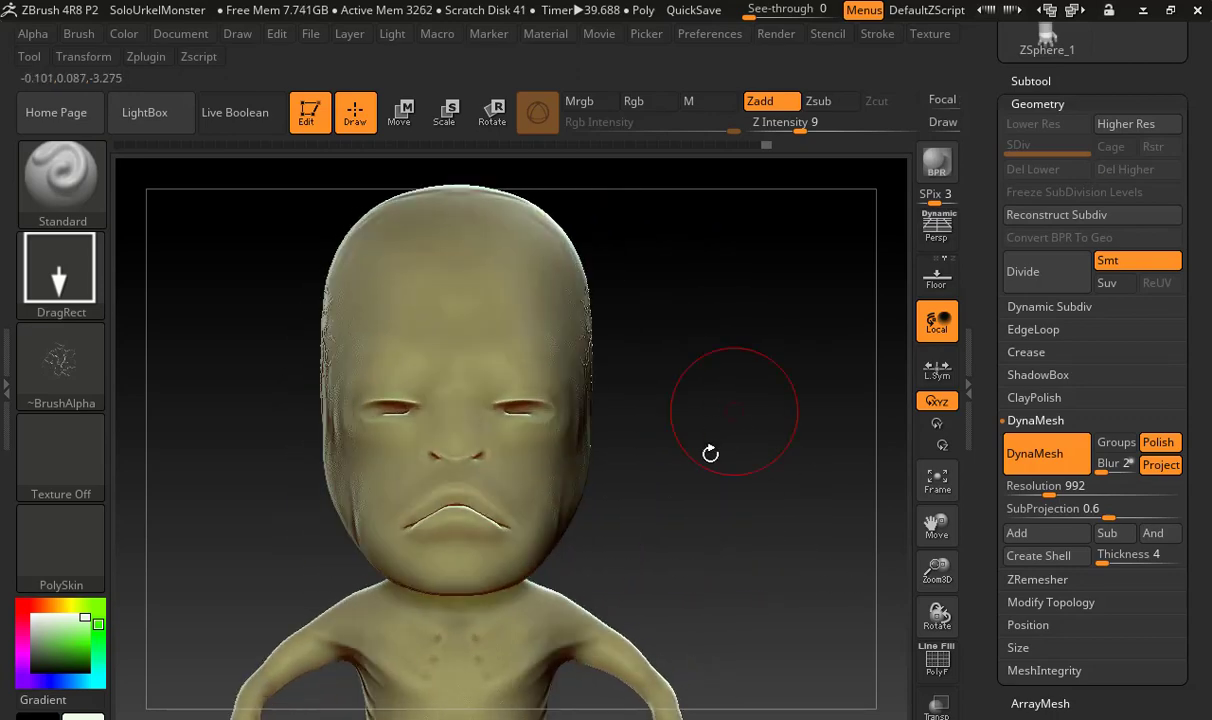
{"action": "left_click_drag", "start_coordinate": [673, 429], "coordinate": [478, 370]}
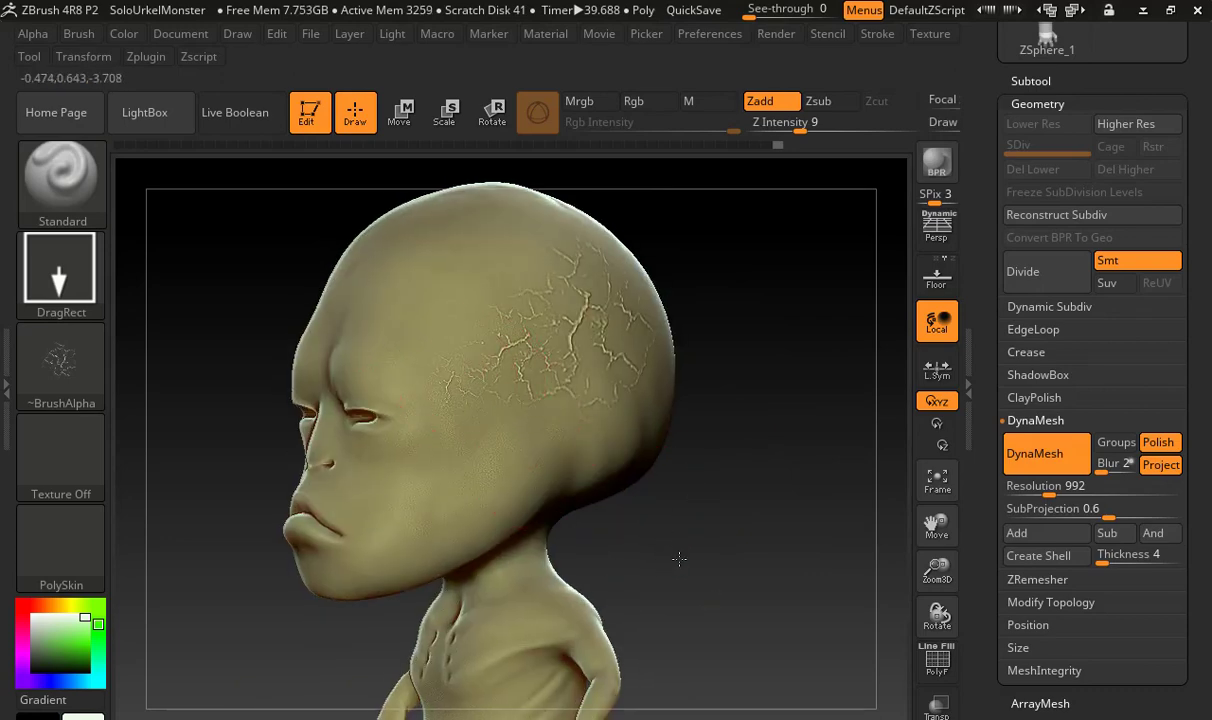
{"action": "mouse_move", "coordinate": [635, 532]}
{"action": "left_mouse_down"}
{"action": "mouse_move", "coordinate": [698, 555]}
{"action": "mouse_move", "coordinate": [650, 440]}
{"action": "left_mouse_up"}
{"action": "left_click_drag", "start_coordinate": [602, 491], "coordinate": [400, 405]}
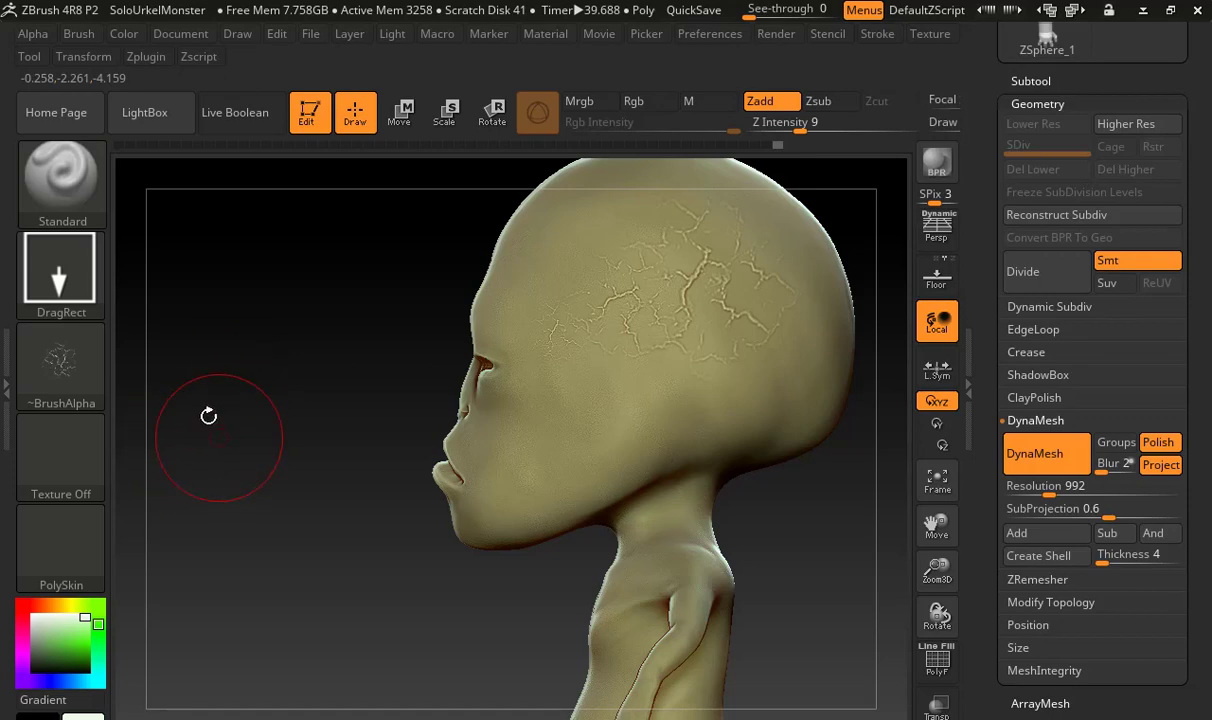
Switch the brush alpha to Alpha 58 and reduce the brush size for wrinkles around the mouth
{"action": "mouse_move", "coordinate": [227, 433]}
{"action": "left_mouse_down"}
{"action": "mouse_move", "coordinate": [268, 446]}
{"action": "mouse_move", "coordinate": [204, 387]}
{"action": "mouse_move", "coordinate": [320, 402]}
{"action": "mouse_move", "coordinate": [211, 406]}
{"action": "left_mouse_up"}
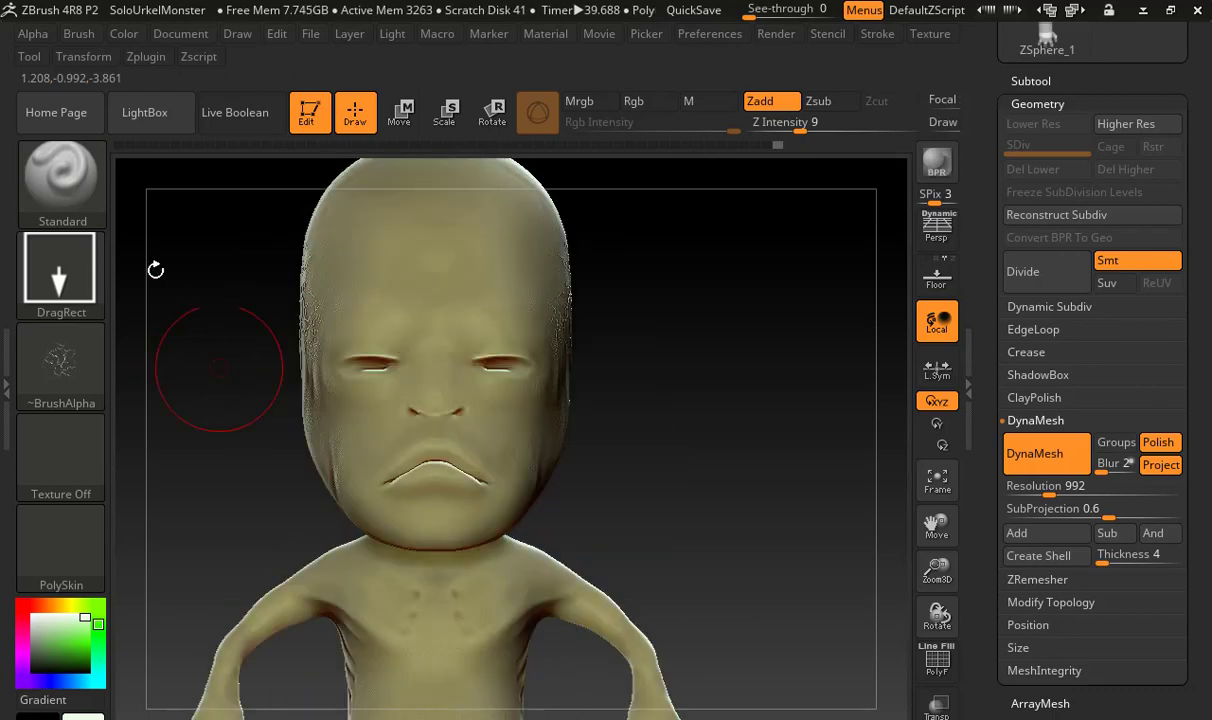
{"action": "left_click_drag", "start_coordinate": [184, 473], "coordinate": [225, 575], "text": "alt"}
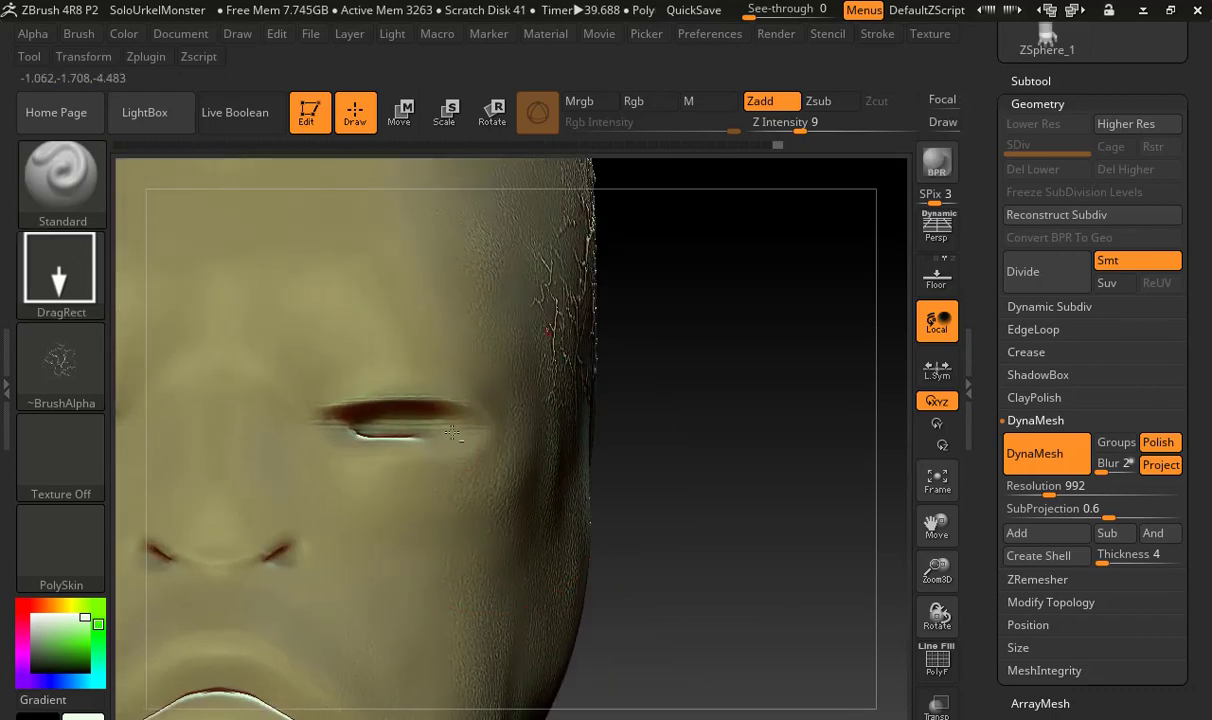
{"action": "mouse_move", "coordinate": [644, 487]}
{"action": "left_mouse_down", "text": "alt"}
{"action": "mouse_move", "coordinate": [852, 289]}
{"action": "mouse_move", "coordinate": [900, 186]}
{"action": "left_mouse_up", "text": "alt"}
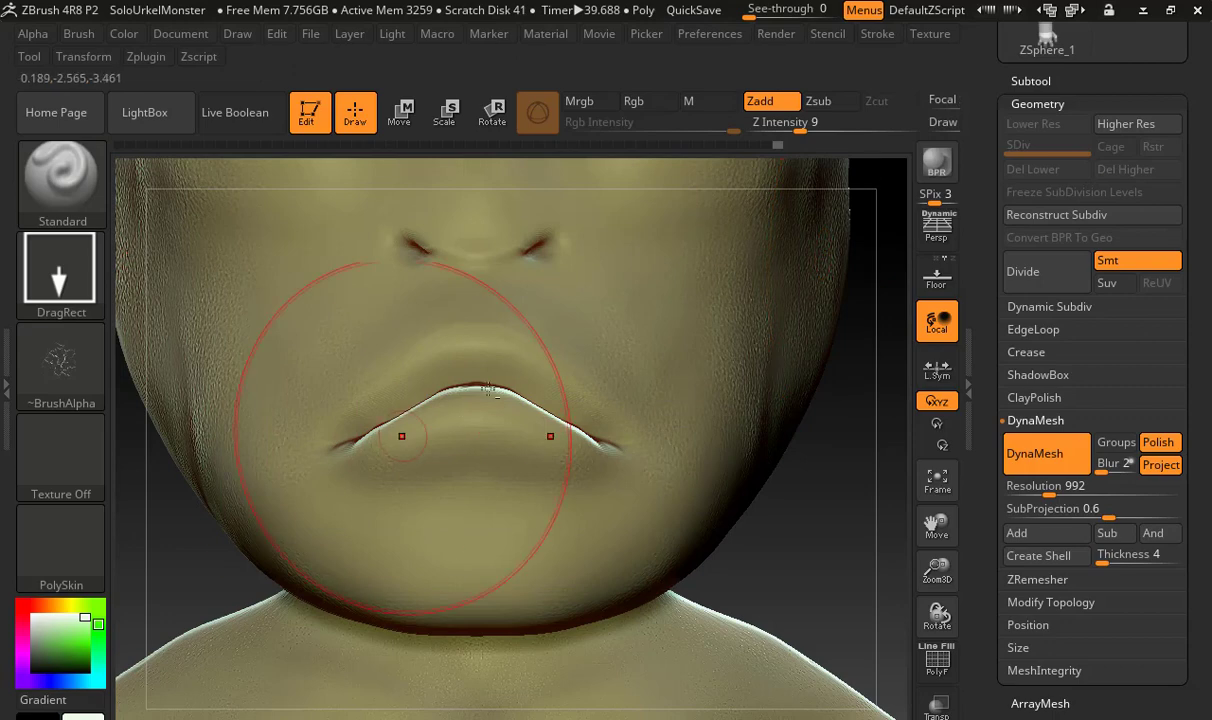
{"action": "left_click_drag", "start_coordinate": [183, 534], "coordinate": [326, 492], "text": "alt"}
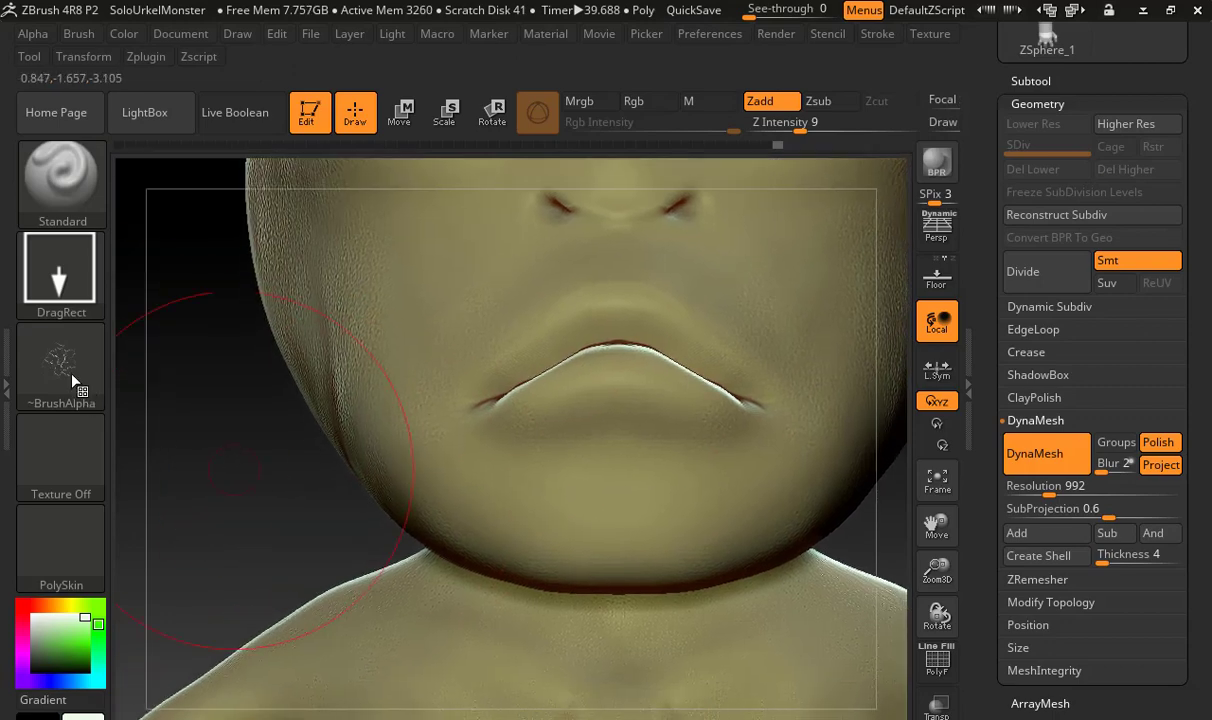
{"action": "left_click", "coordinate": [65, 368]}
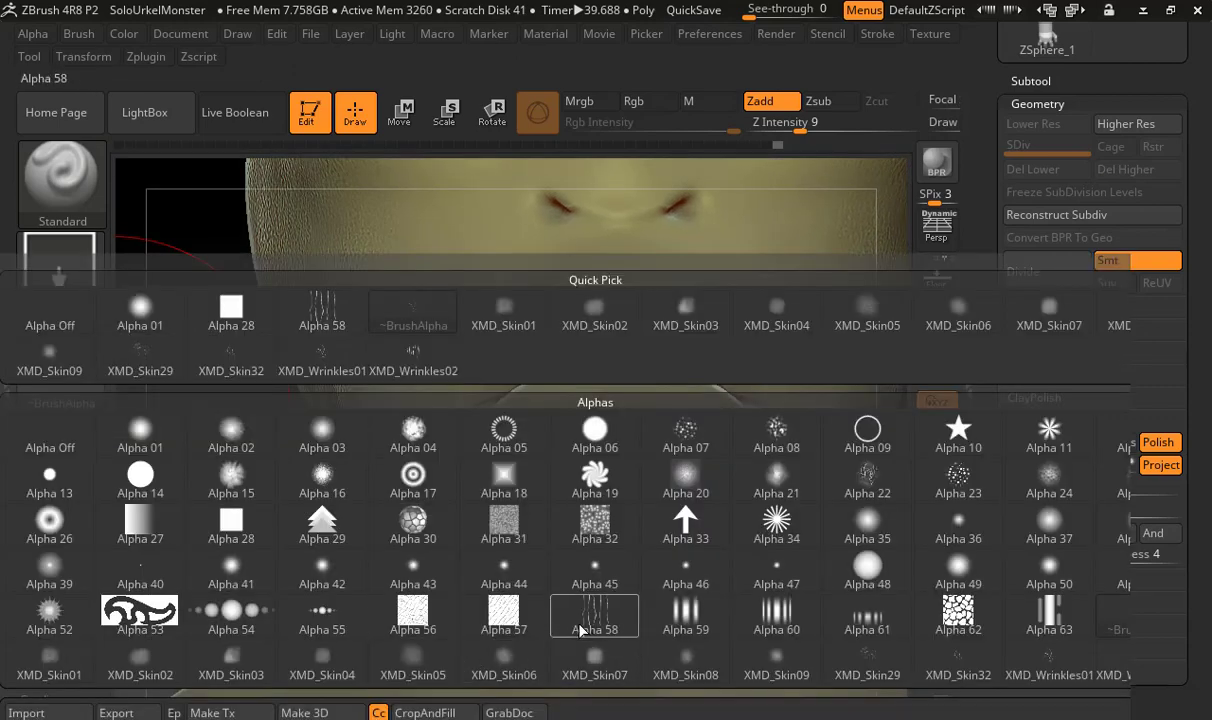
{"action": "left_click", "coordinate": [582, 622]}
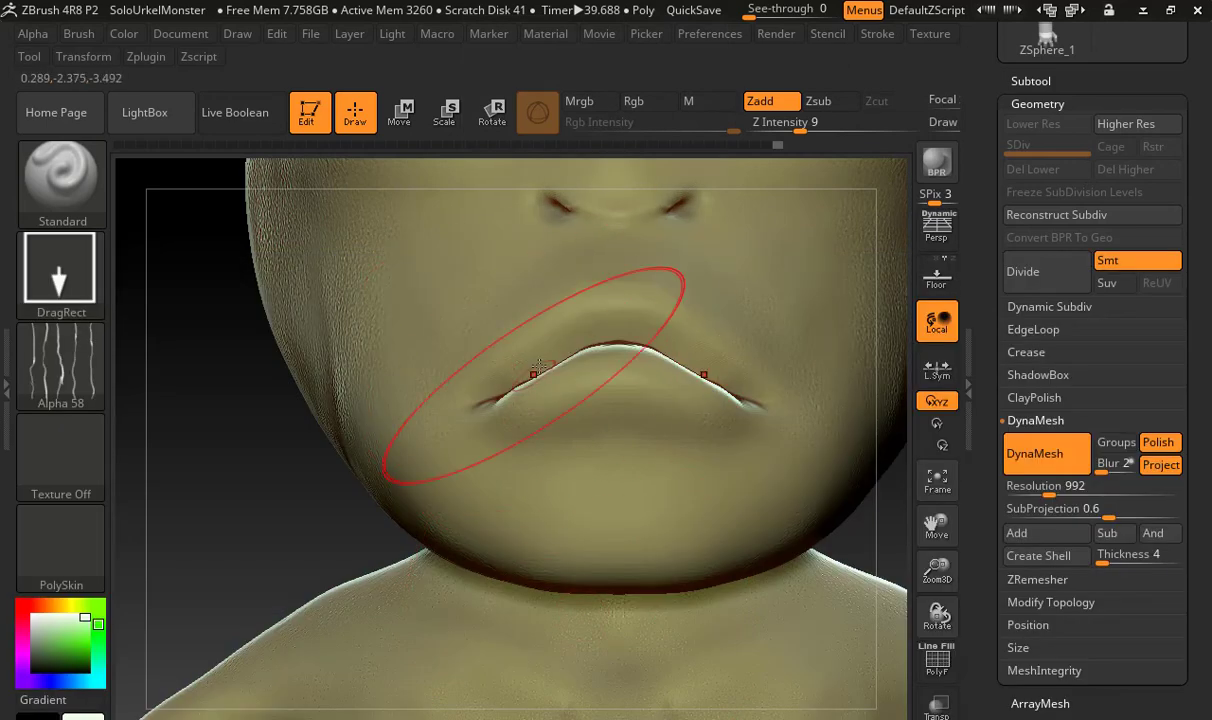
{"action": "key", "text": "s"}
{"action": "left_click_drag", "start_coordinate": [533, 370], "coordinate": [498, 374]}
Undo a test stamp above the mouth and stamp small vertical Alpha 58 creases across the upper lip
{"action": "mouse_move", "coordinate": [350, 487]}
{"action": "left_mouse_down", "text": "alt"}
{"action": "mouse_move", "coordinate": [350, 590]}
{"action": "mouse_move", "coordinate": [346, 550]}
{"action": "left_mouse_up", "text": "alt"}
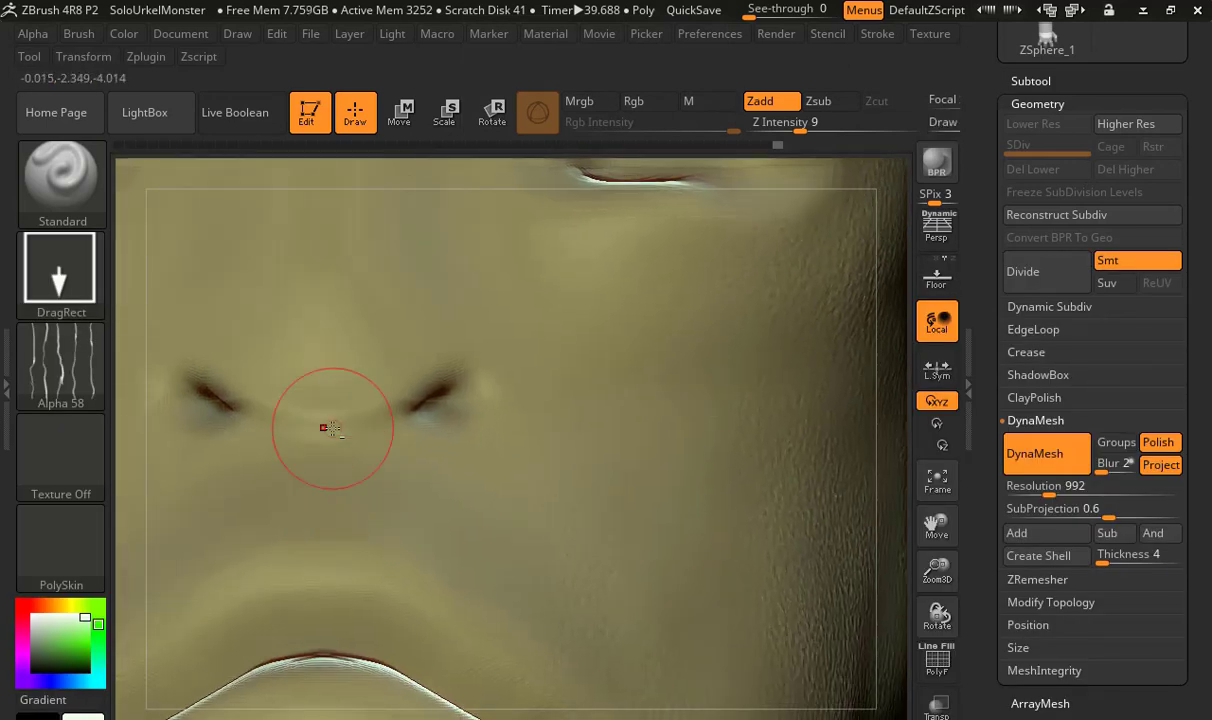
{"action": "right_click_drag", "start_coordinate": [493, 366], "coordinate": [624, 269], "text": "alt"}
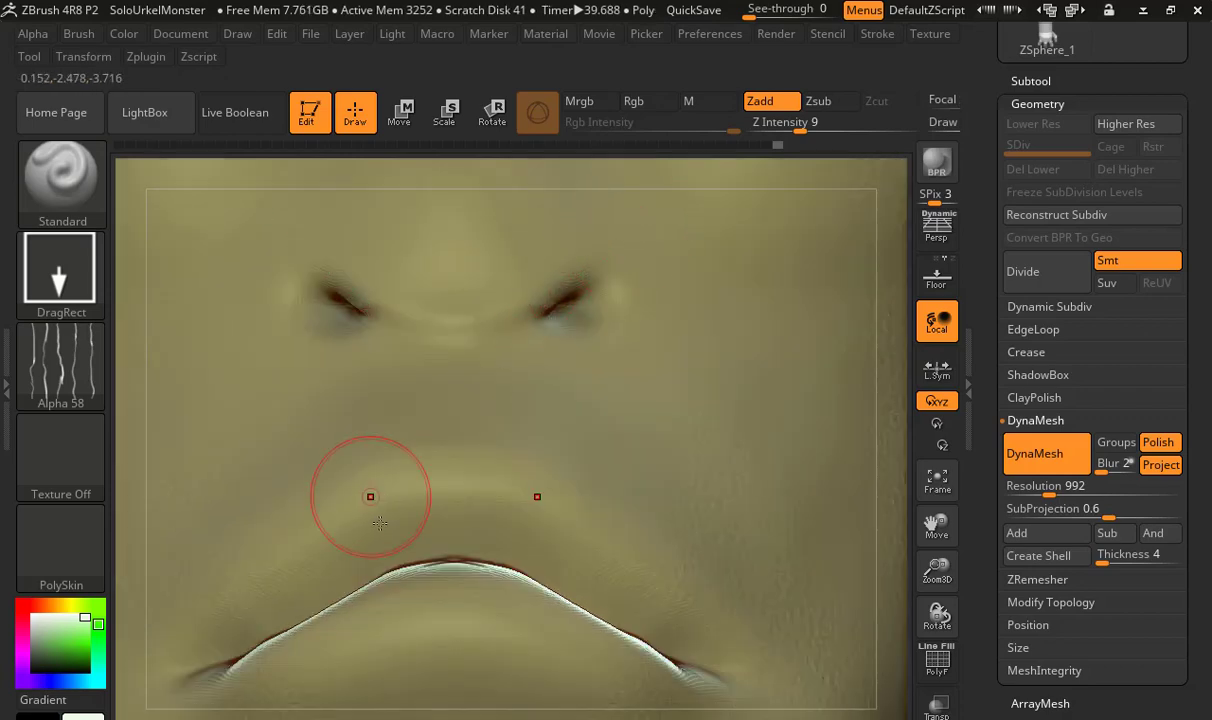
{"action": "right_click_drag", "start_coordinate": [471, 416], "coordinate": [609, 269], "text": "alt"}
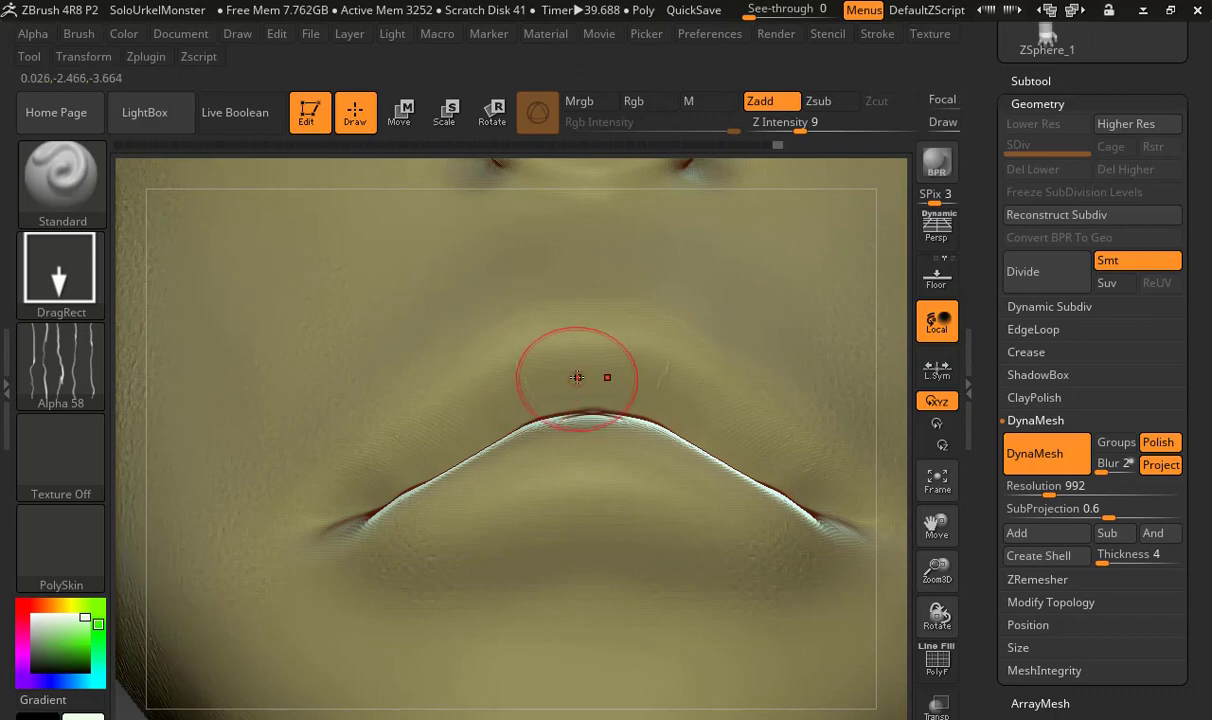
{"action": "key", "text": "ctrl"}
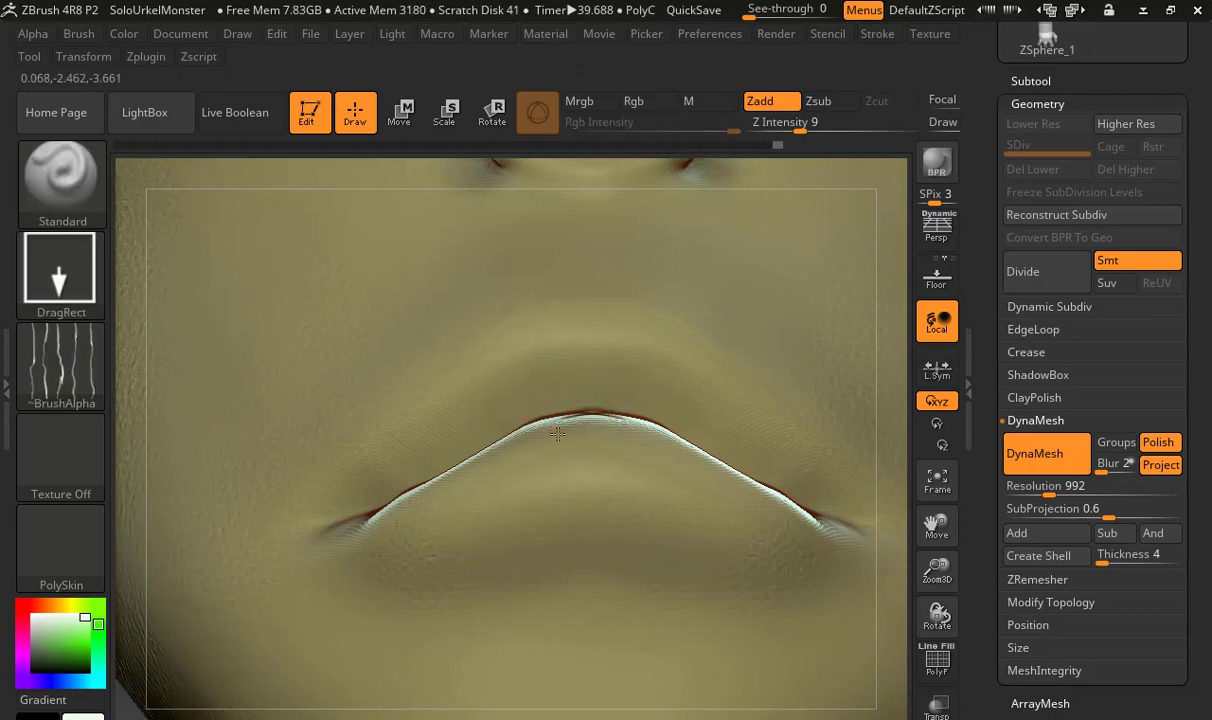
{"action": "left_click_drag", "start_coordinate": [525, 370], "coordinate": [527, 415]}
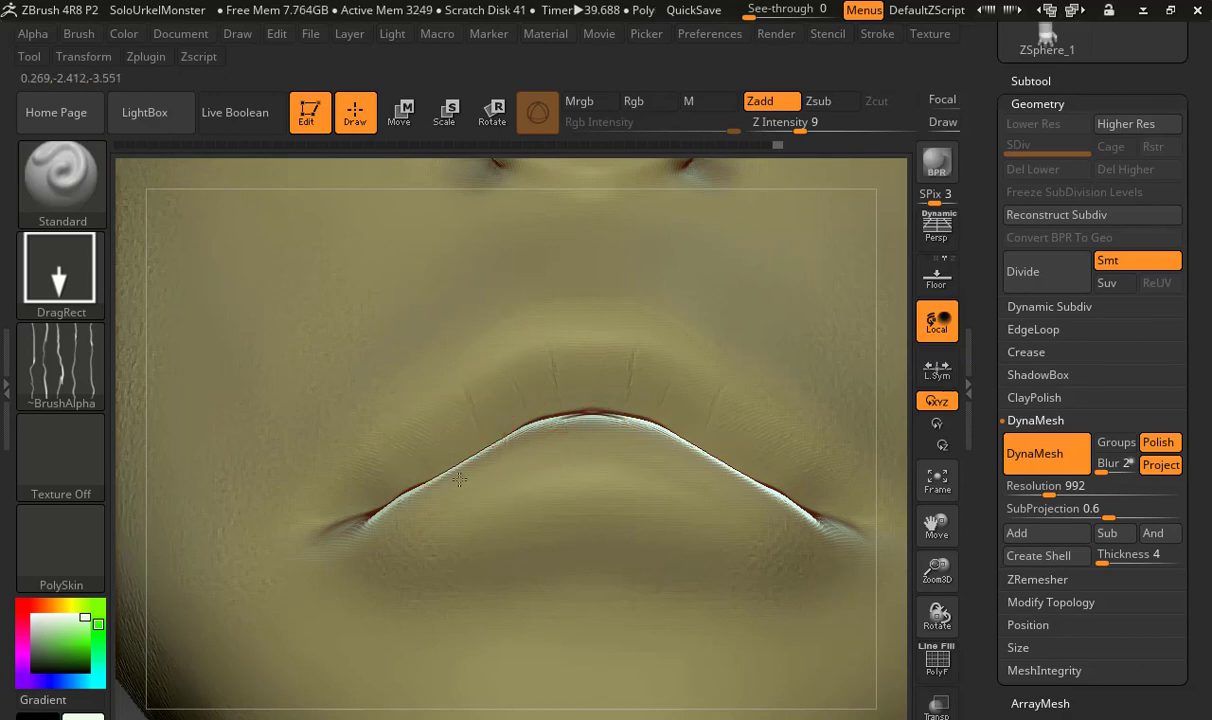
{"action": "left_click_drag", "start_coordinate": [475, 414], "coordinate": [479, 436]}
{"action": "mouse_move", "coordinate": [562, 371]}
{"action": "left_mouse_down"}
{"action": "mouse_move", "coordinate": [560, 416]}
{"action": "mouse_move", "coordinate": [581, 420]}
{"action": "left_mouse_up"}
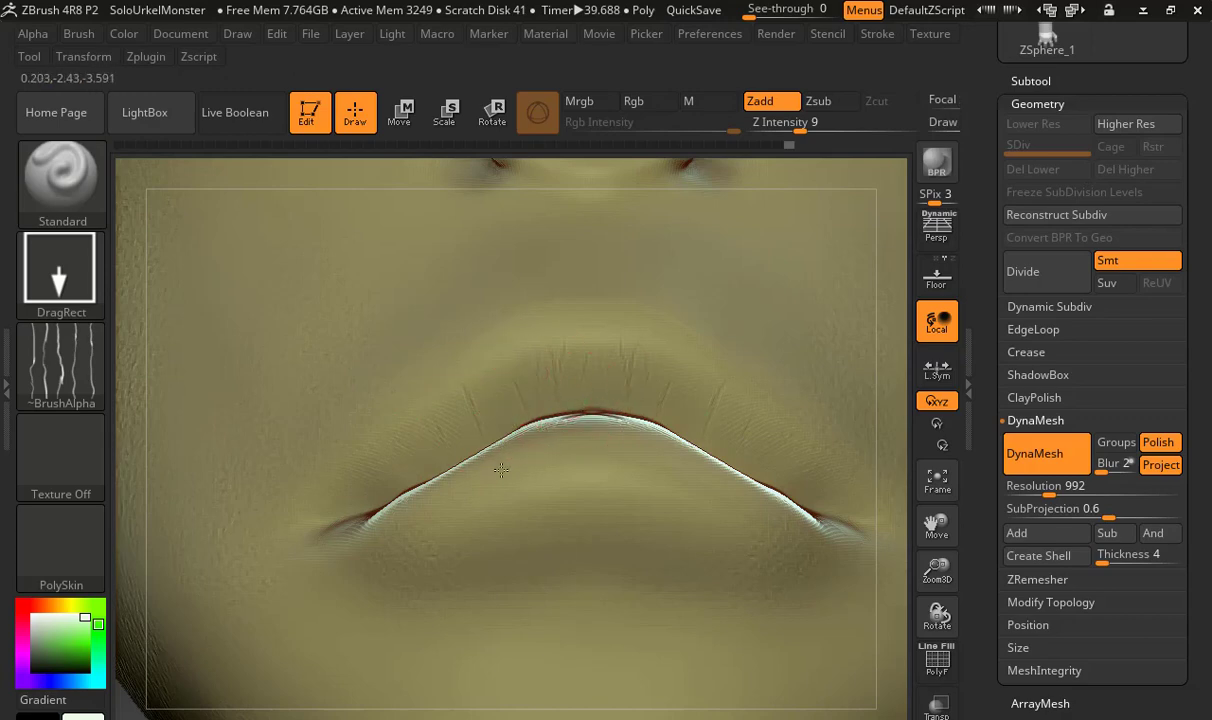
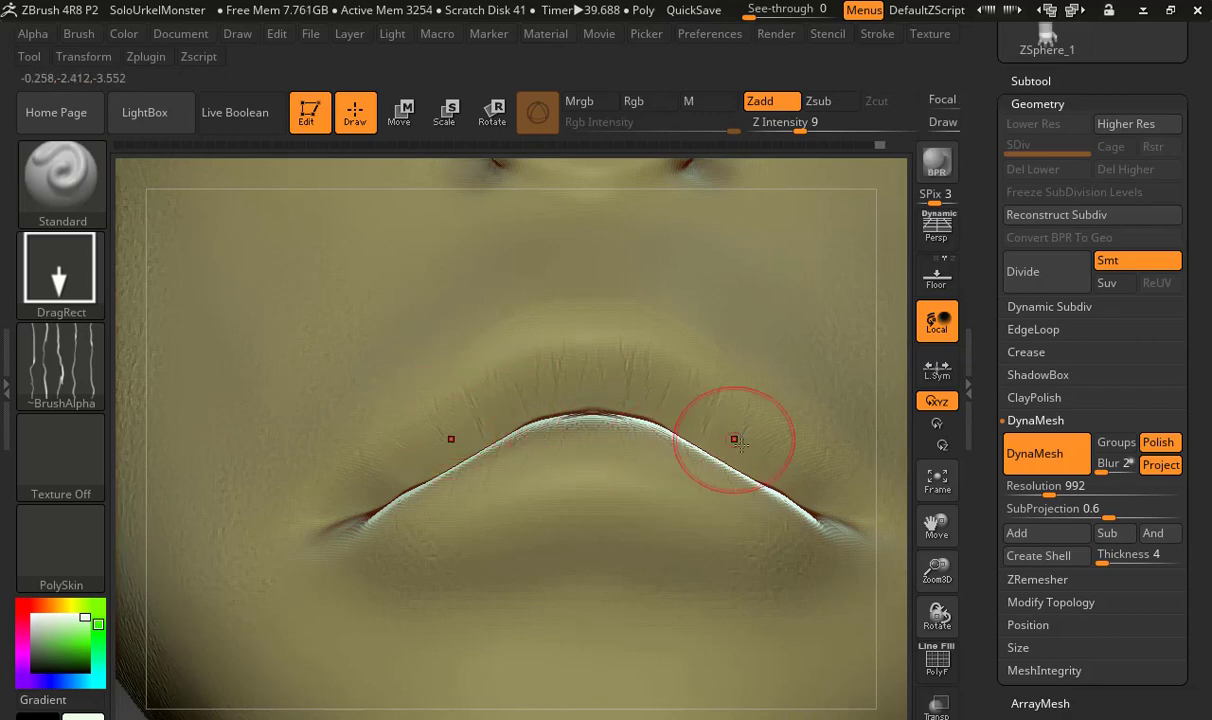
Switch the brush alpha to Alpha 23 for raised skin bumps on the body
{"action": "key", "text": "f"}
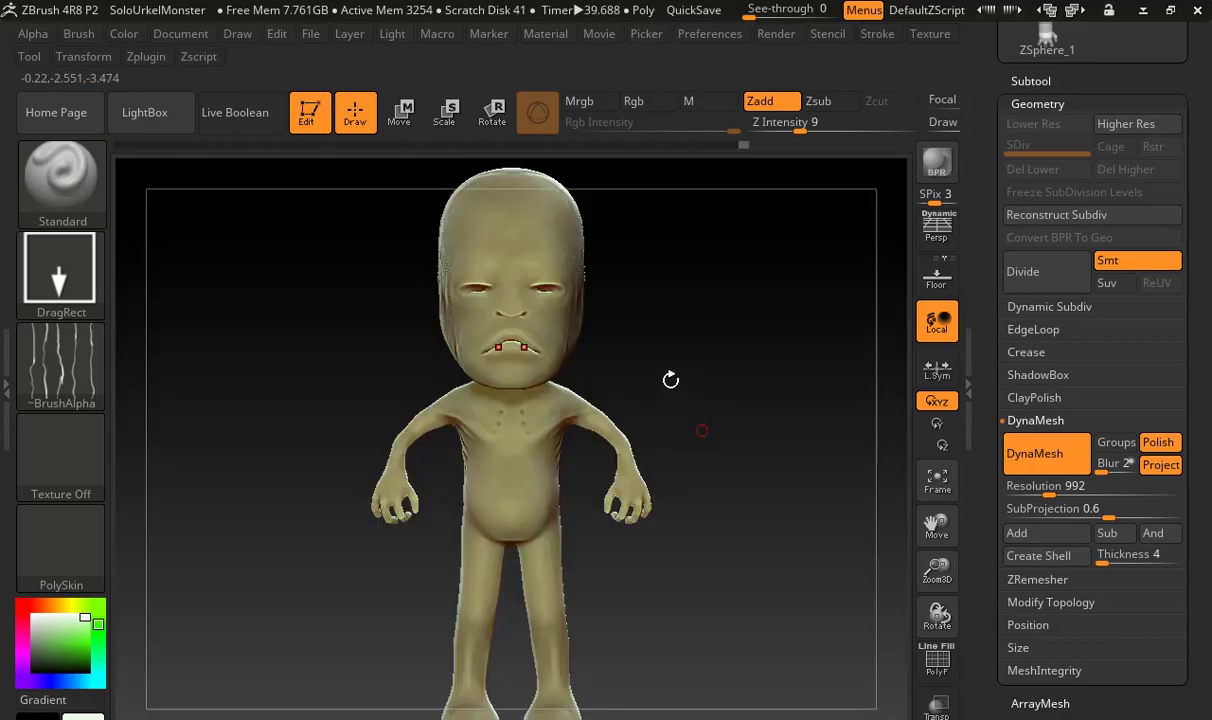
{"action": "left_click_drag", "start_coordinate": [662, 390], "coordinate": [634, 390]}
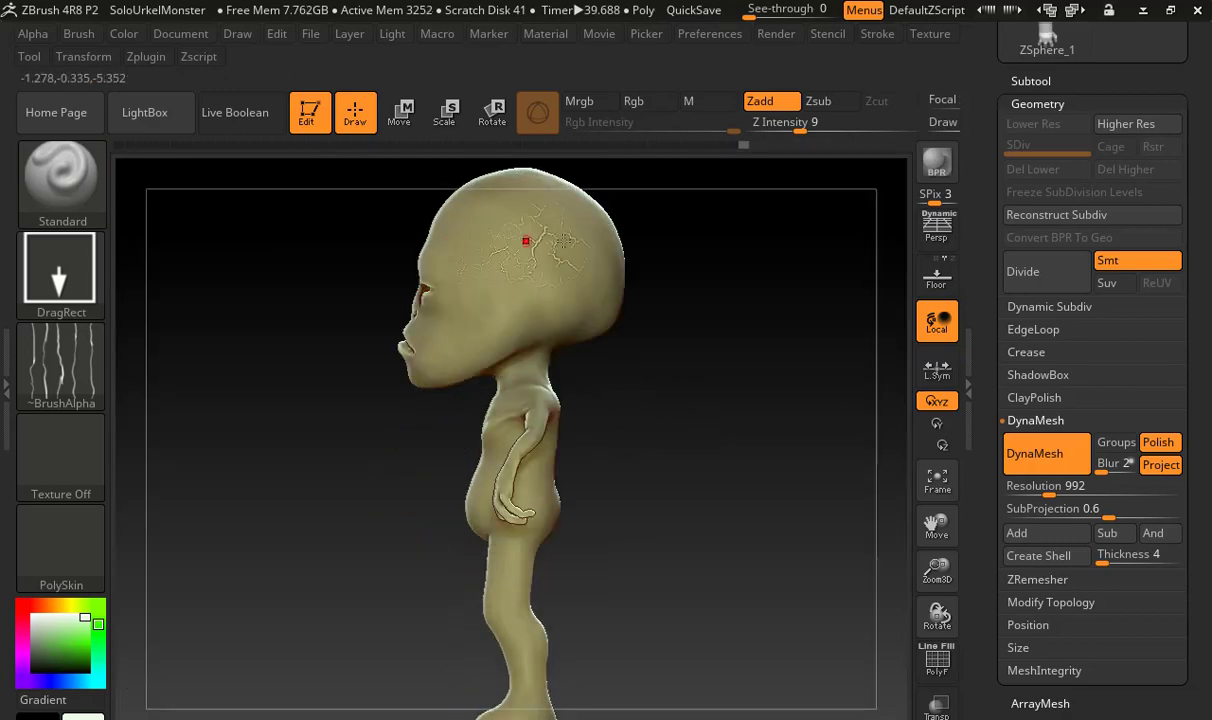
{"action": "left_click_drag", "start_coordinate": [621, 476], "coordinate": [692, 465]}
{"action": "left_click", "coordinate": [80, 372]}
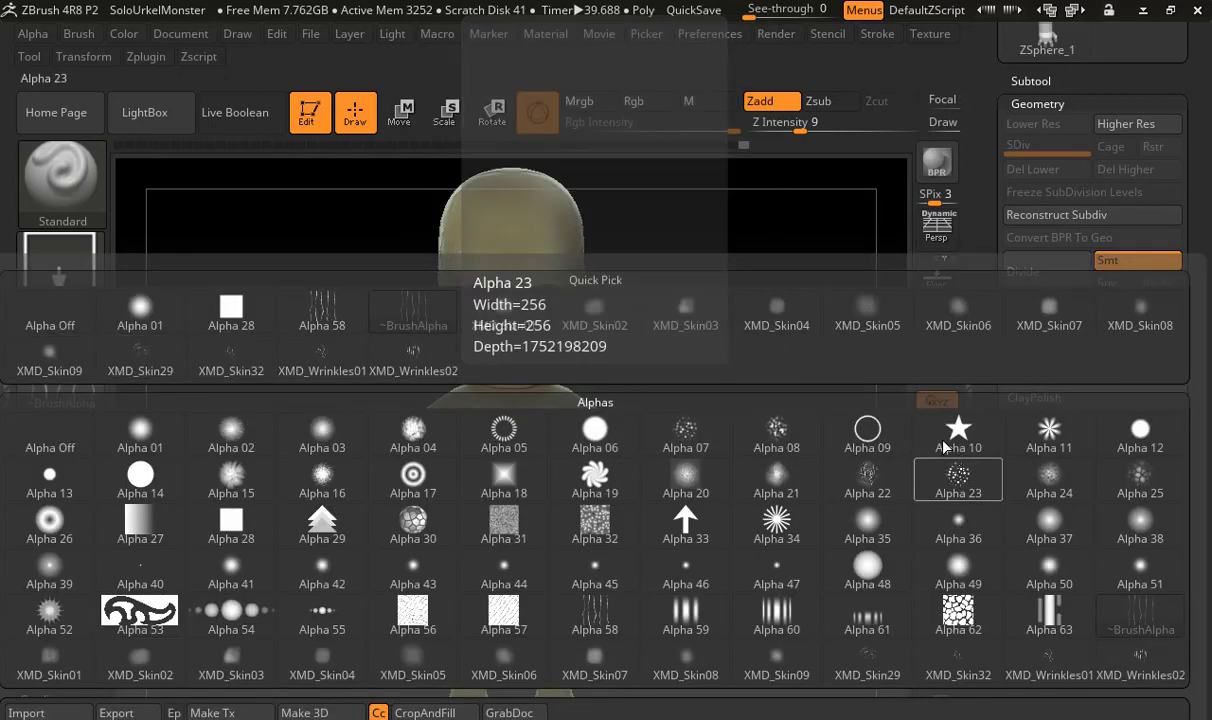
{"action": "left_click", "coordinate": [968, 474]}
Stamp Alpha 23 bumps symmetrically across the upper back and the backs of the shoulders
{"action": "left_click_drag", "start_coordinate": [757, 360], "coordinate": [850, 670]}
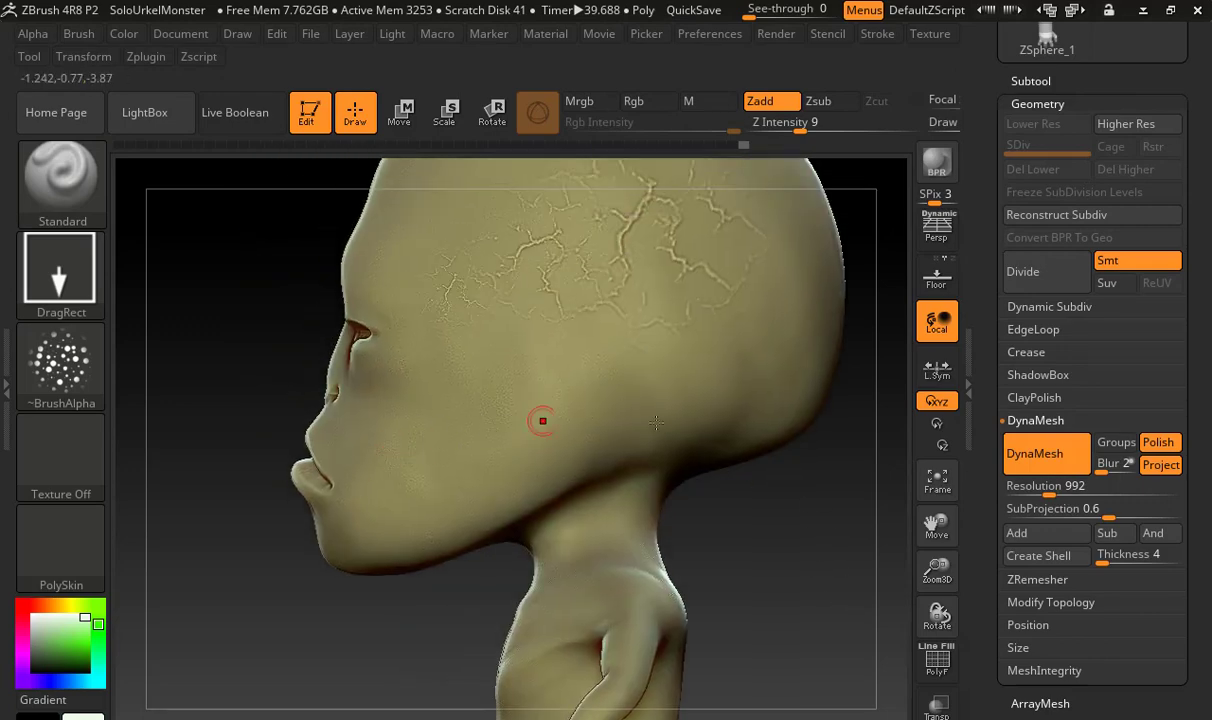
{"action": "left_click_drag", "start_coordinate": [776, 519], "coordinate": [841, 298]}
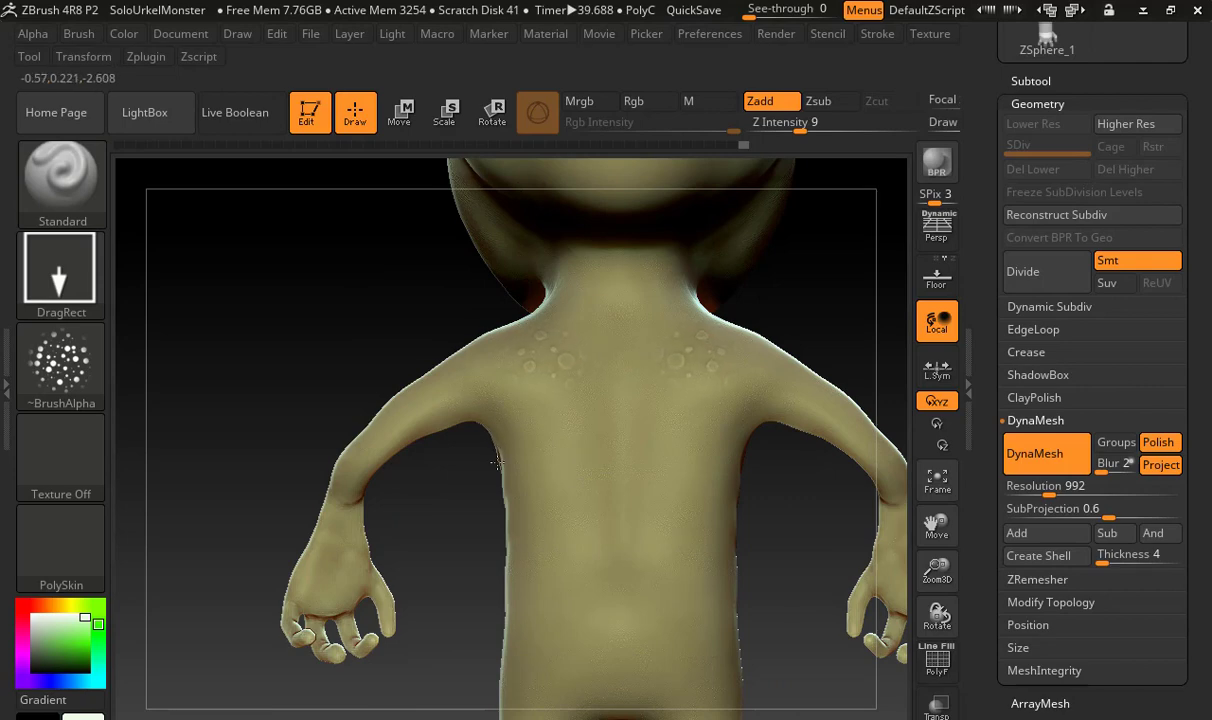
{"action": "mouse_move", "coordinate": [446, 315]}
{"action": "left_mouse_down"}
{"action": "mouse_move", "coordinate": [433, 333]}
{"action": "mouse_move", "coordinate": [381, 317]}
{"action": "mouse_move", "coordinate": [403, 316]}
{"action": "mouse_move", "coordinate": [407, 362]}
{"action": "left_mouse_up"}
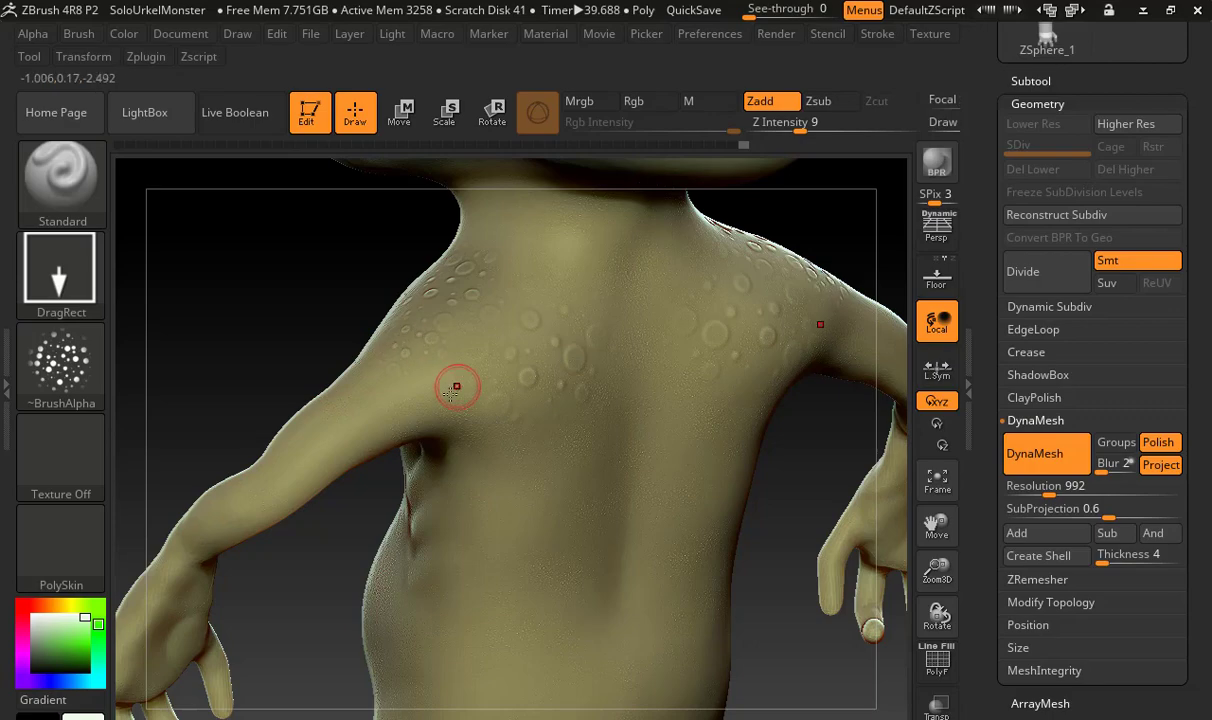
Stamp smaller Alpha 23 bumps over the front and top of both shoulders, then check them from behind
{"action": "mouse_move", "coordinate": [279, 365]}
{"action": "left_mouse_down"}
{"action": "mouse_move", "coordinate": [647, 333]}
{"action": "mouse_move", "coordinate": [576, 335]}
{"action": "left_mouse_up"}
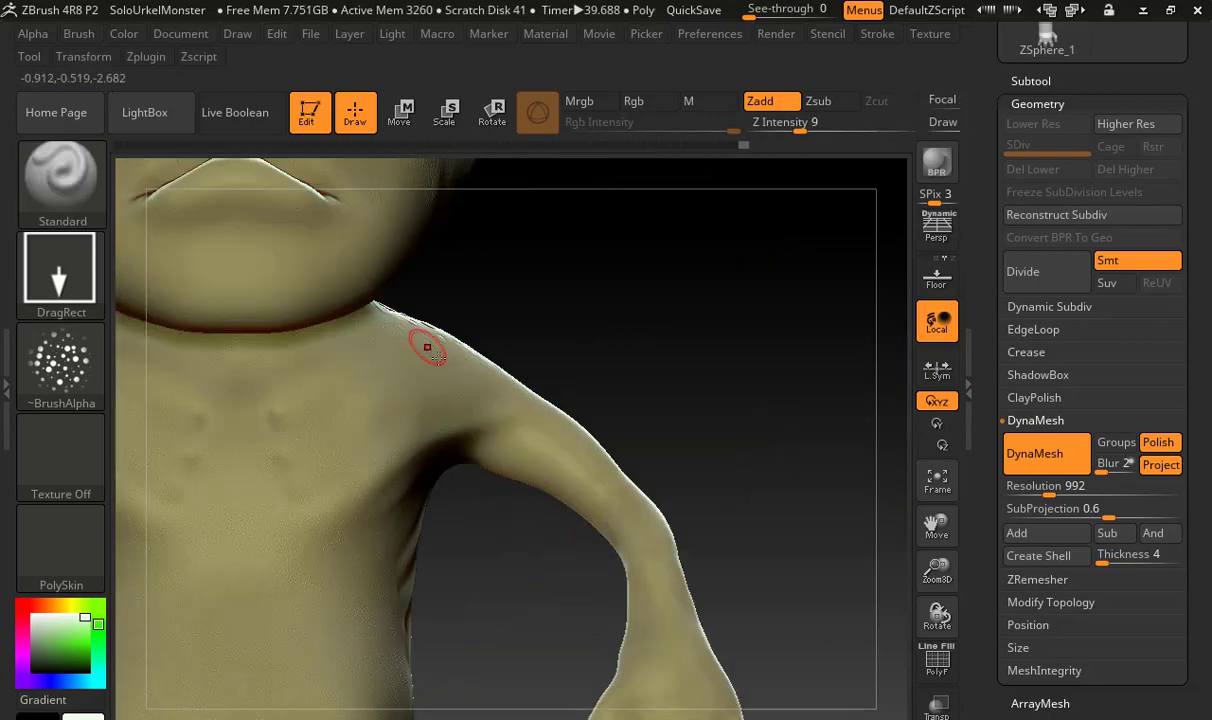
{"action": "left_click_drag", "start_coordinate": [482, 403], "coordinate": [493, 397]}
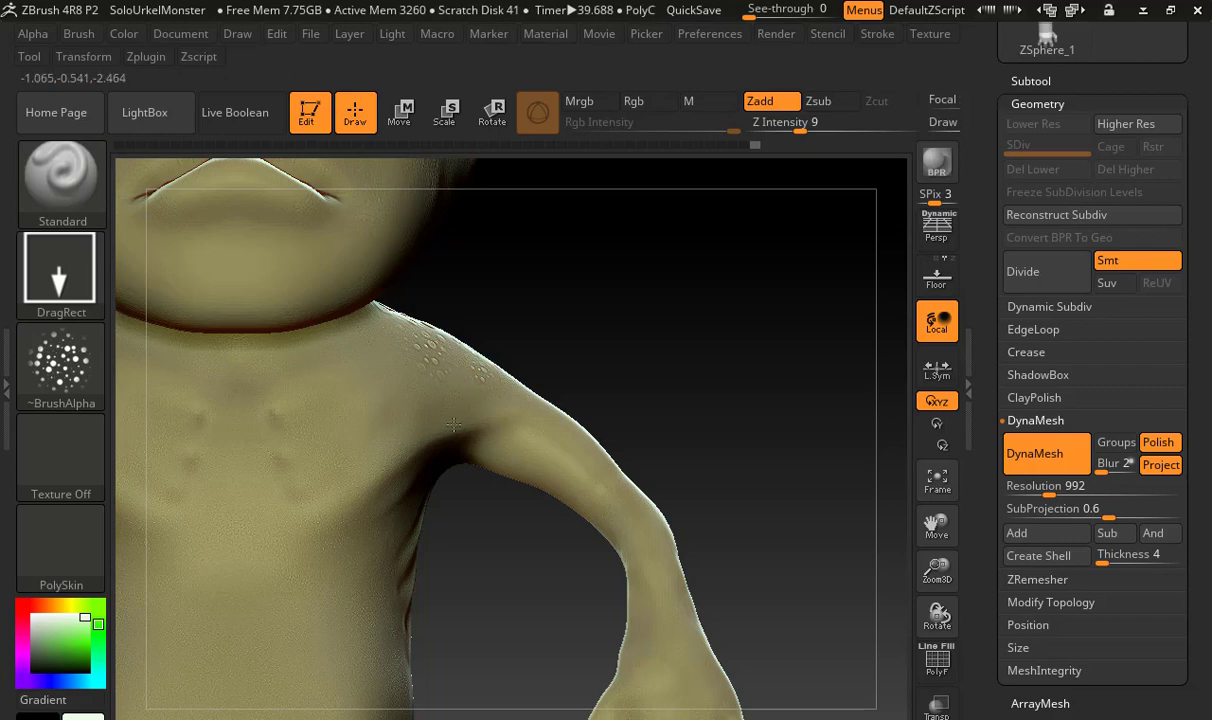
{"action": "mouse_move", "coordinate": [538, 344]}
{"action": "left_mouse_down"}
{"action": "mouse_move", "coordinate": [652, 303]}
{"action": "mouse_move", "coordinate": [516, 303]}
{"action": "left_mouse_up"}
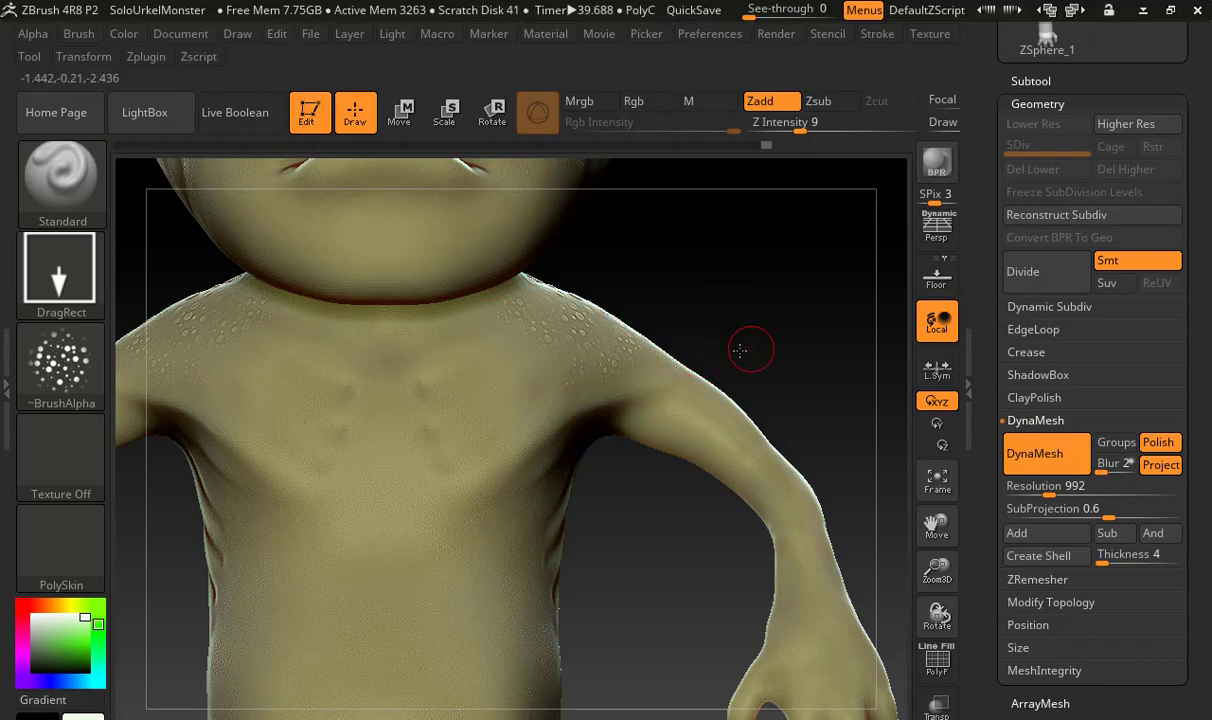
{"action": "mouse_move", "coordinate": [740, 350]}
{"action": "left_mouse_down", "text": "alt"}
{"action": "mouse_move", "coordinate": [621, 299]}
{"action": "mouse_move", "coordinate": [550, 340]}
{"action": "mouse_move", "coordinate": [480, 351]}
{"action": "mouse_move", "coordinate": [510, 383]}
{"action": "left_mouse_up", "text": "alt"}
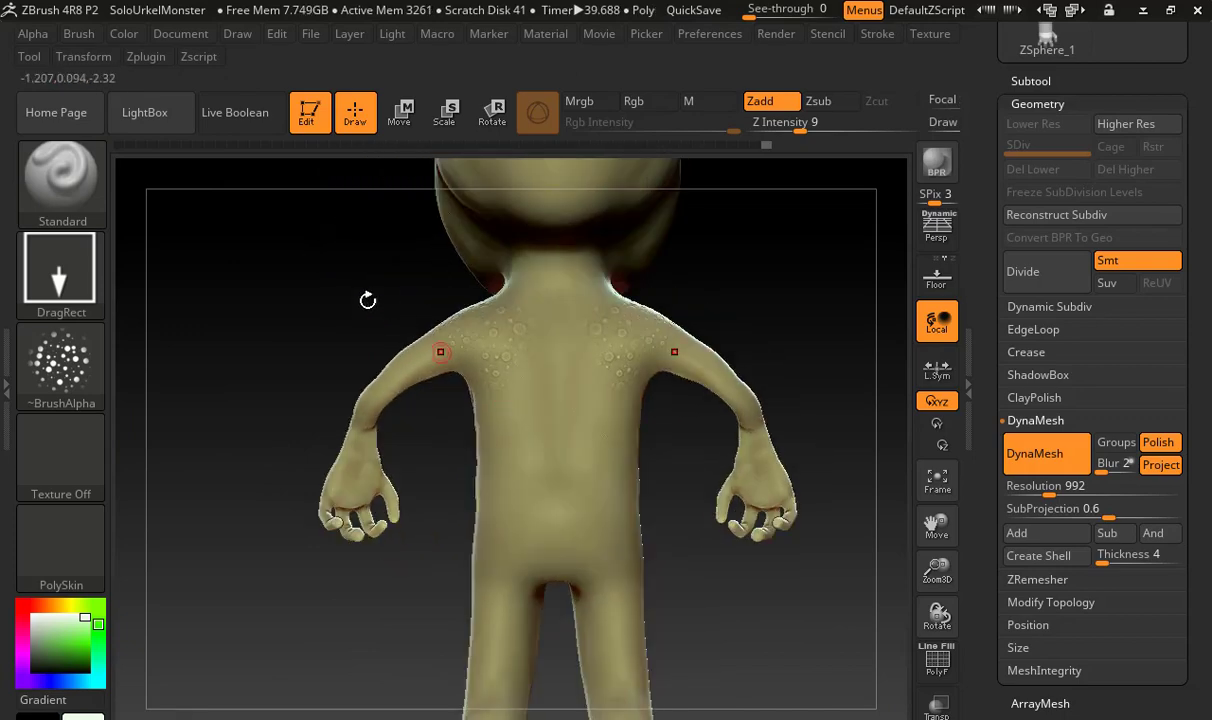
{"action": "left_click_drag", "start_coordinate": [365, 319], "coordinate": [457, 319]}
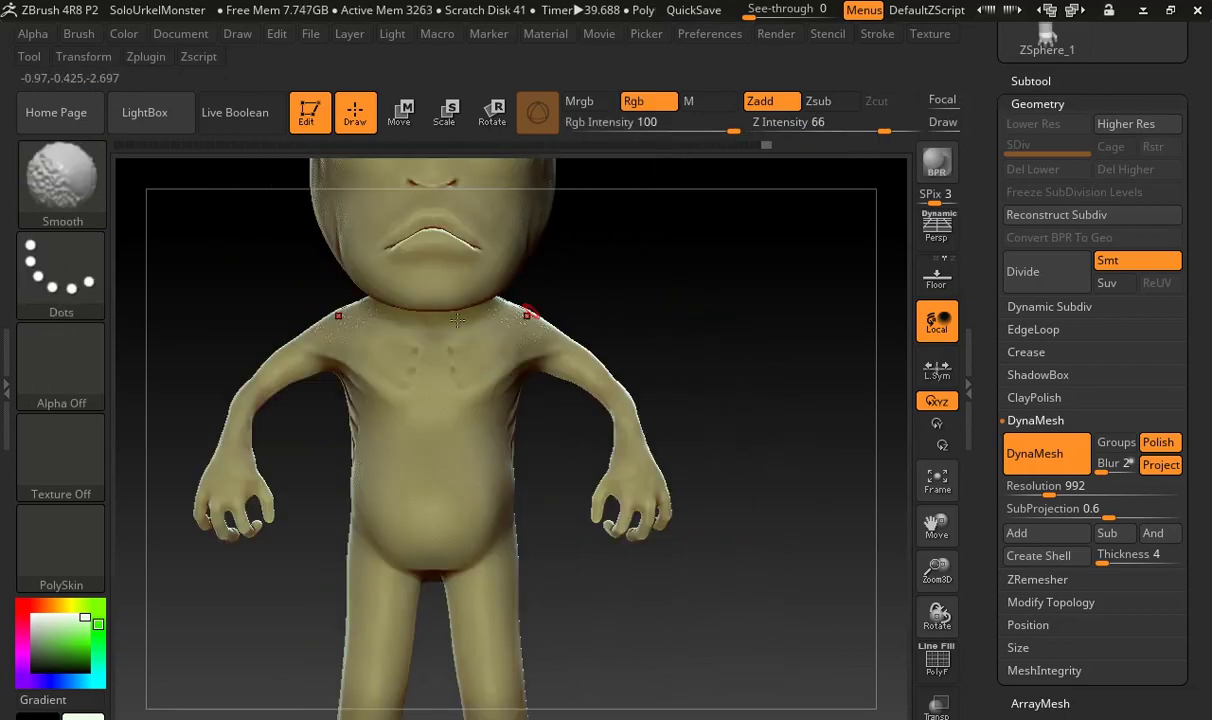
Switch the brush alpha to Alpha 15, set Z Intensity to 33 and undo a test stamp on the belly
{"action": "left_click", "coordinate": [61, 355]}
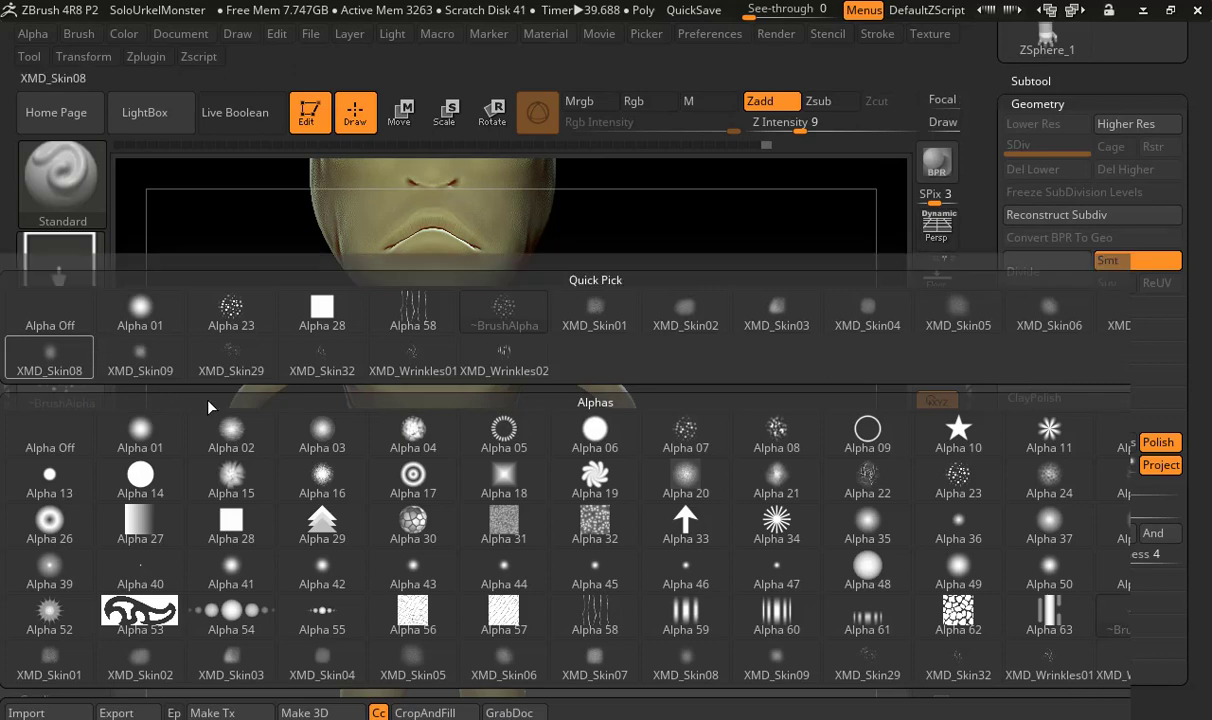
{"action": "left_click", "coordinate": [233, 482]}
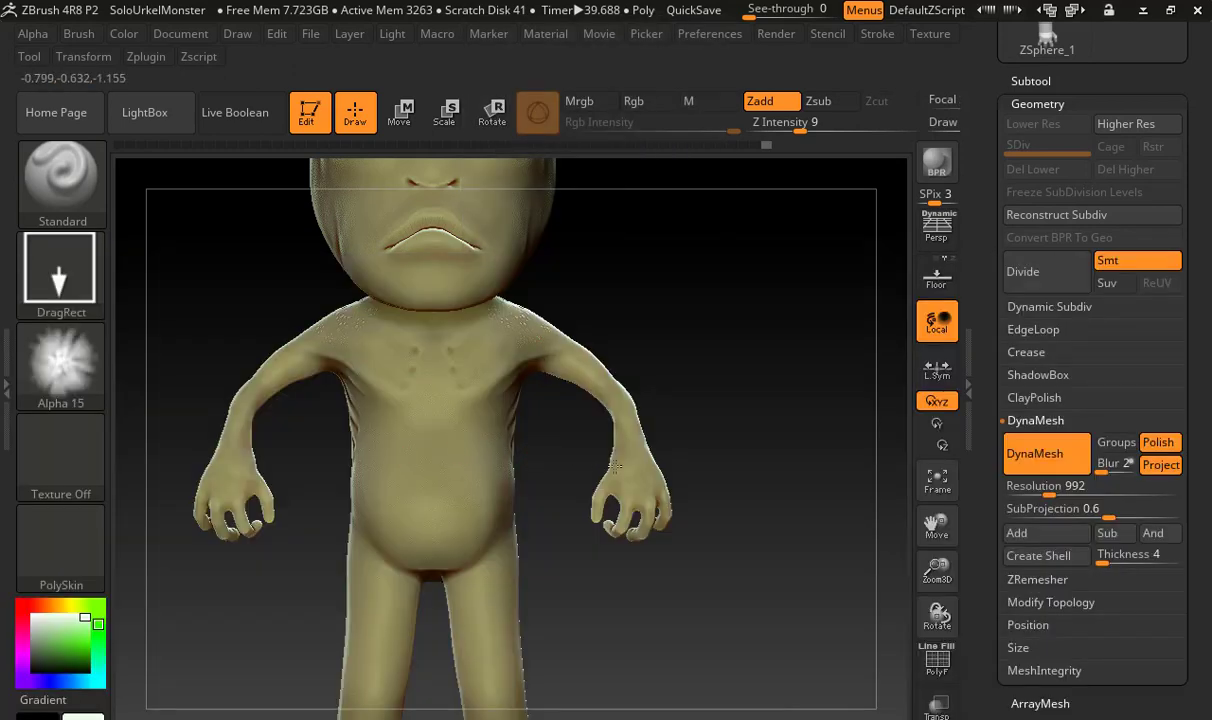
{"action": "left_click_drag", "start_coordinate": [615, 466], "coordinate": [658, 355], "text": "alt"}
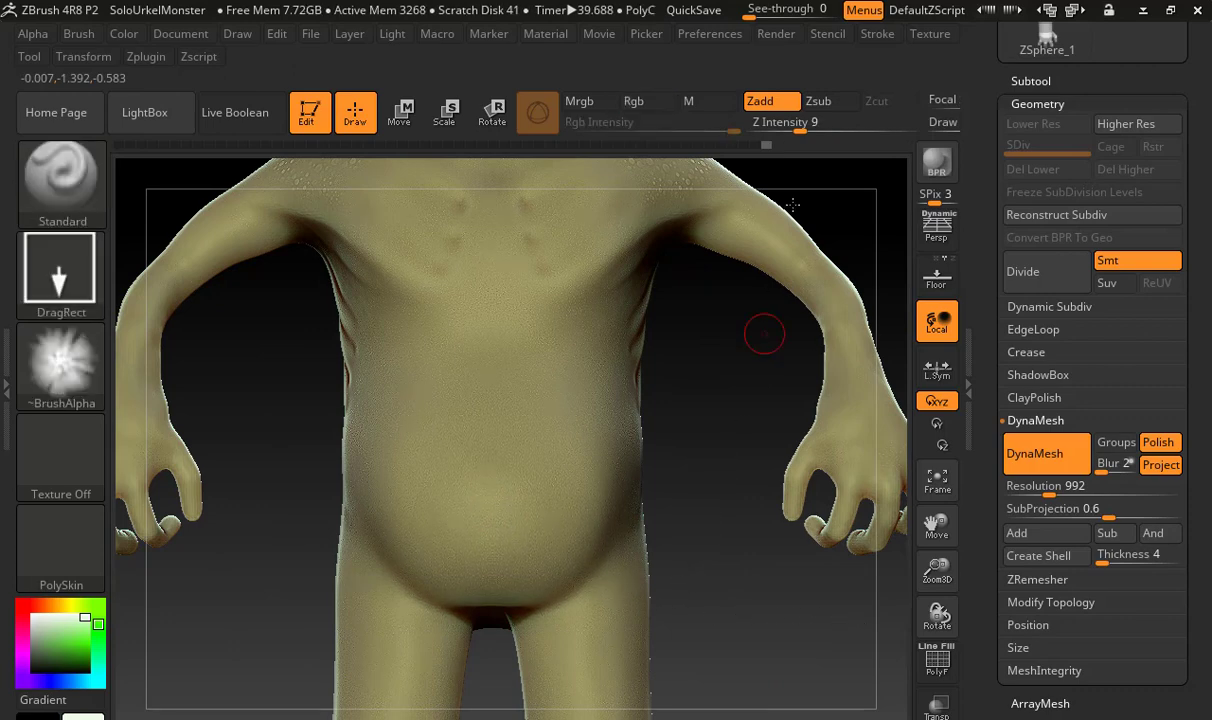
{"action": "left_click_drag", "start_coordinate": [808, 130], "coordinate": [915, 131]}
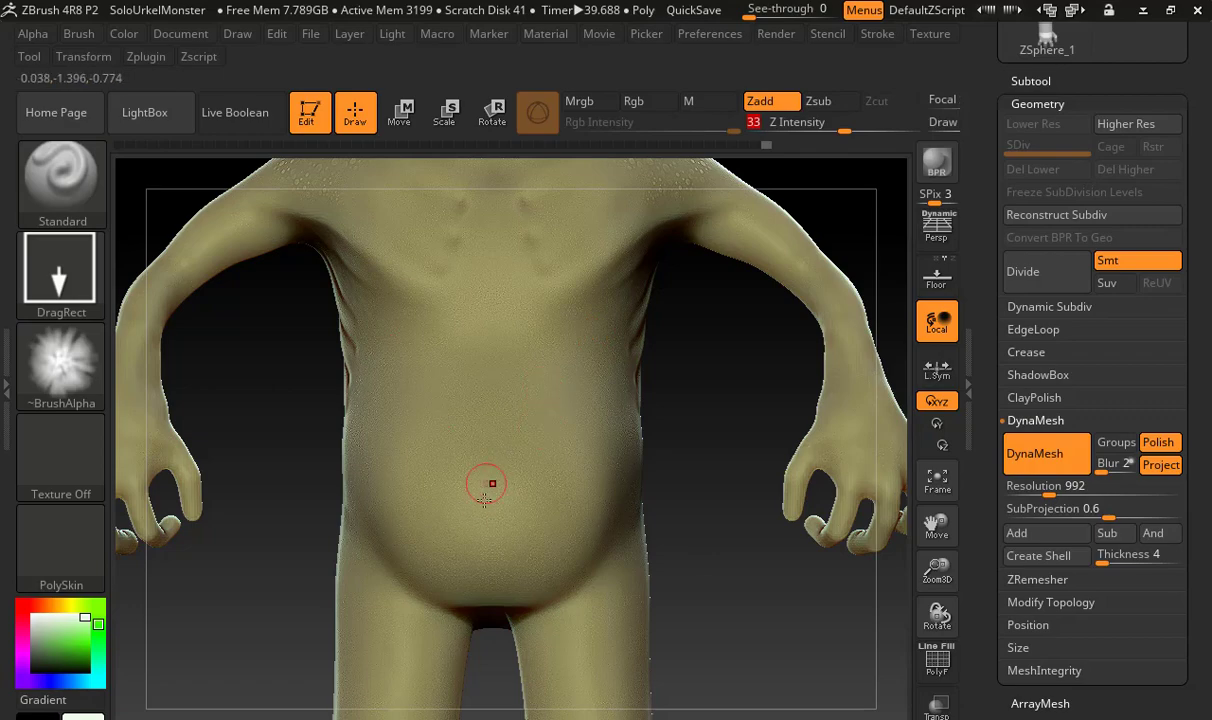
{"action": "mouse_move", "coordinate": [546, 428]}
{"action": "left_mouse_down"}
{"action": "mouse_move", "coordinate": [682, 319]}
{"action": "mouse_move", "coordinate": [725, 316]}
{"action": "mouse_move", "coordinate": [706, 386]}
{"action": "left_mouse_up"}
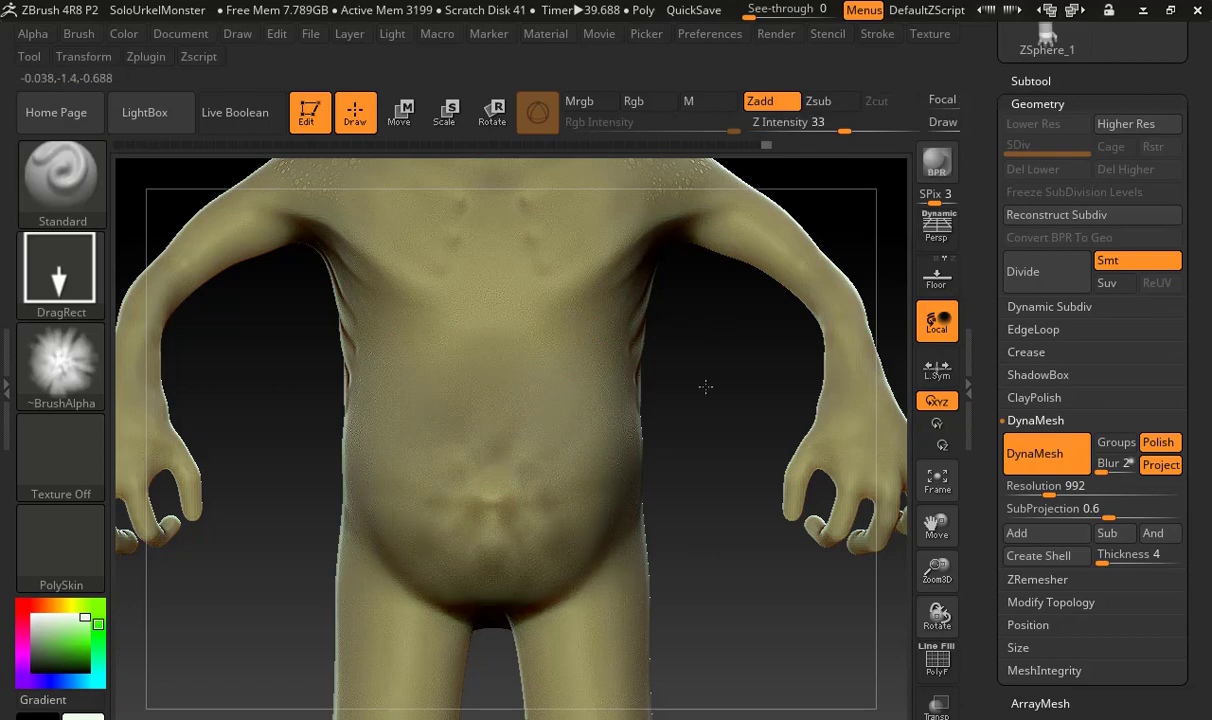
{"action": "left_click_drag", "start_coordinate": [654, 451], "coordinate": [630, 460]}
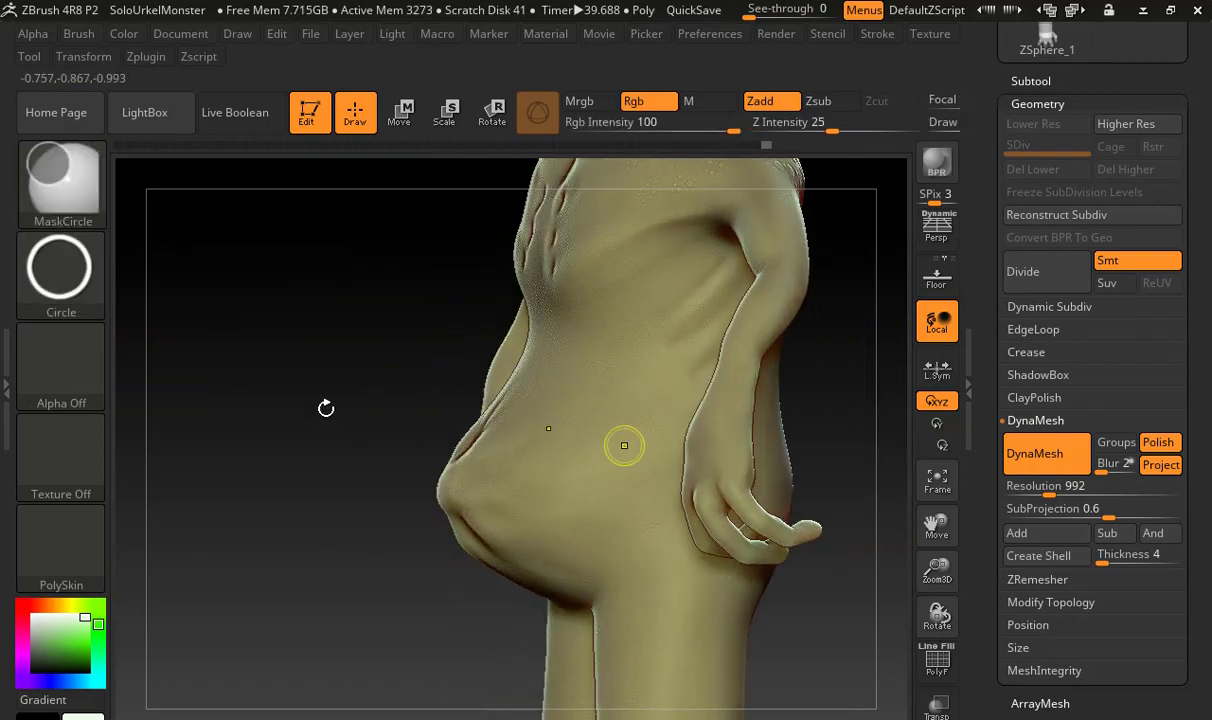
Try stamping the Alpha 29 pattern on the belly and undo it
{"action": "left_click", "coordinate": [61, 362]}
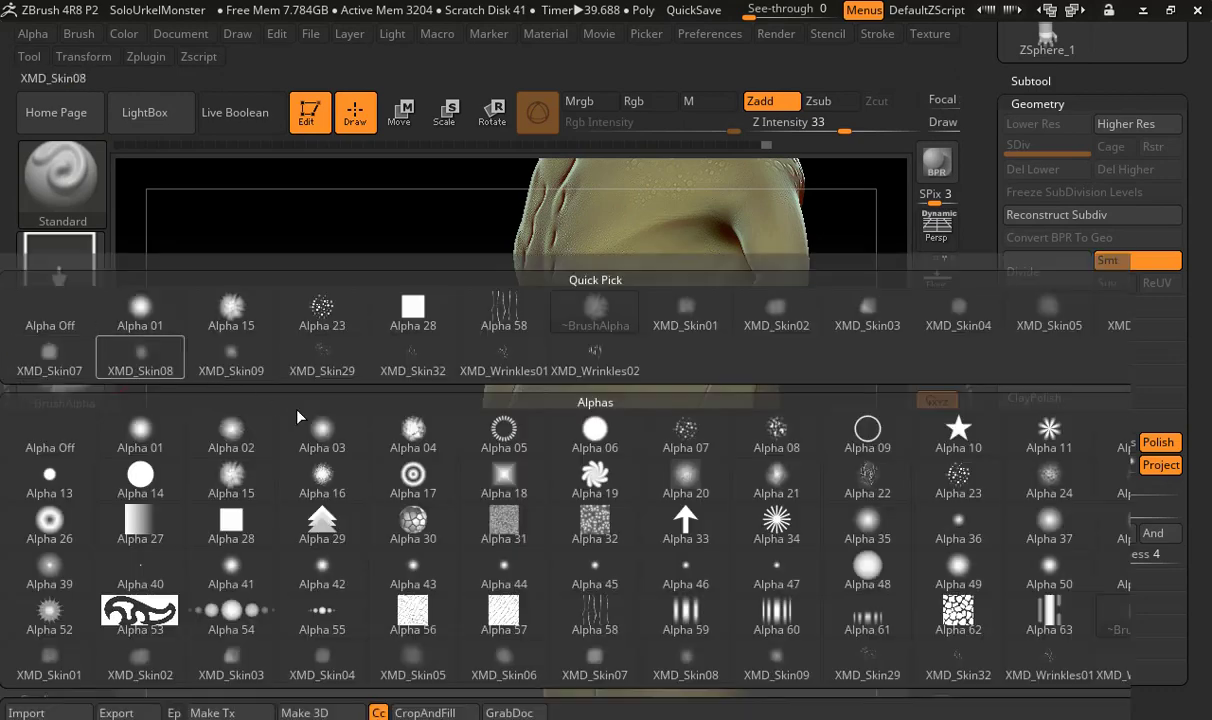
{"action": "left_click", "coordinate": [325, 512]}
{"action": "left_click_drag", "start_coordinate": [387, 411], "coordinate": [475, 408]}
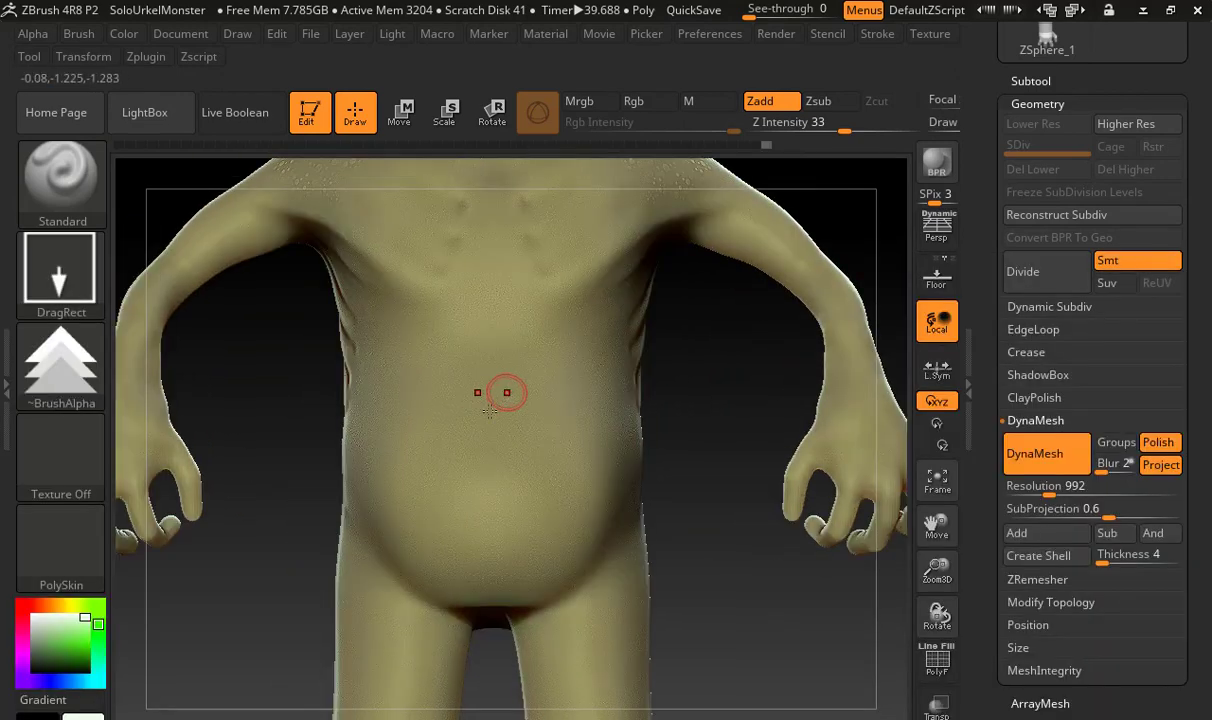
{"action": "left_click_drag", "start_coordinate": [438, 472], "coordinate": [397, 533]}
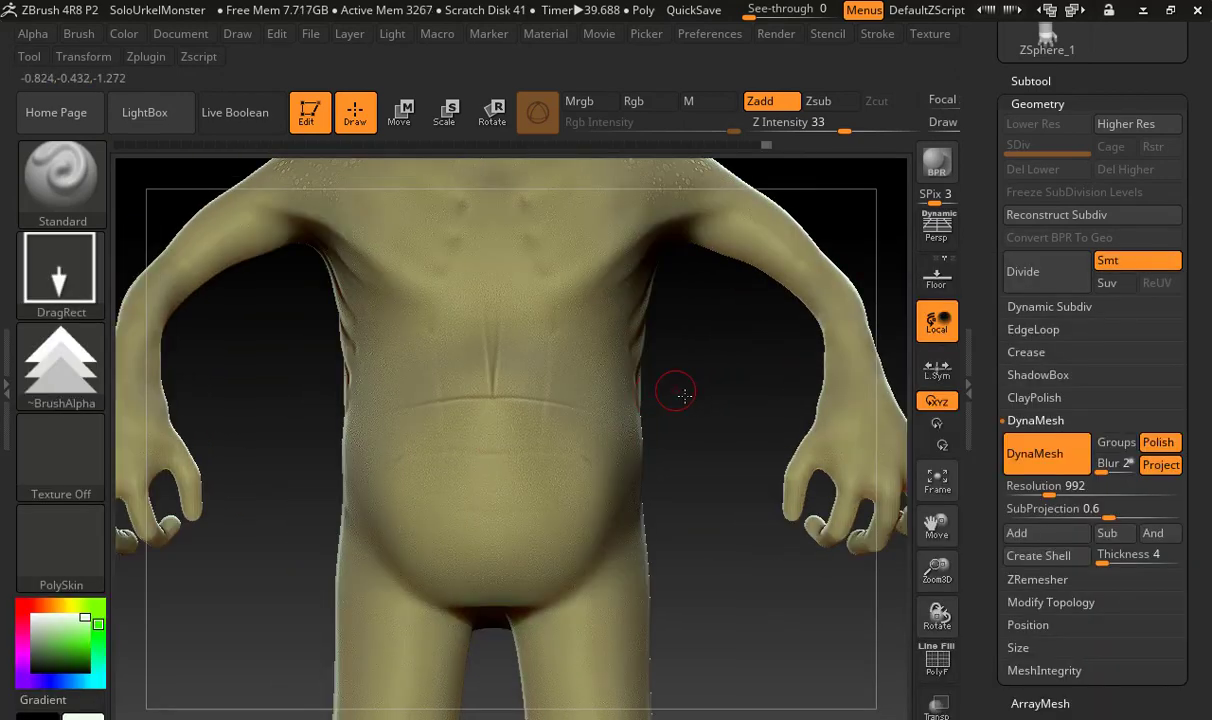
{"action": "left_click_drag", "start_coordinate": [685, 396], "coordinate": [572, 408]}
{"action": "key", "text": "ctrl+z"}
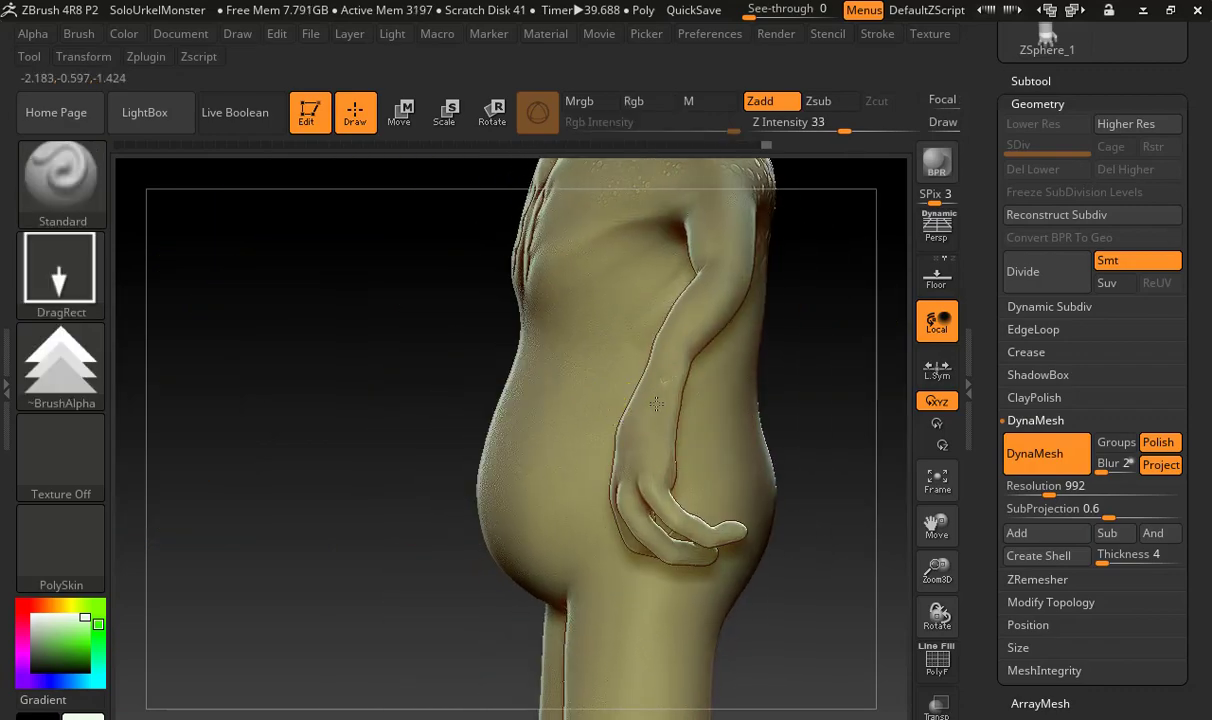
{"action": "left_click_drag", "start_coordinate": [300, 405], "coordinate": [367, 415]}
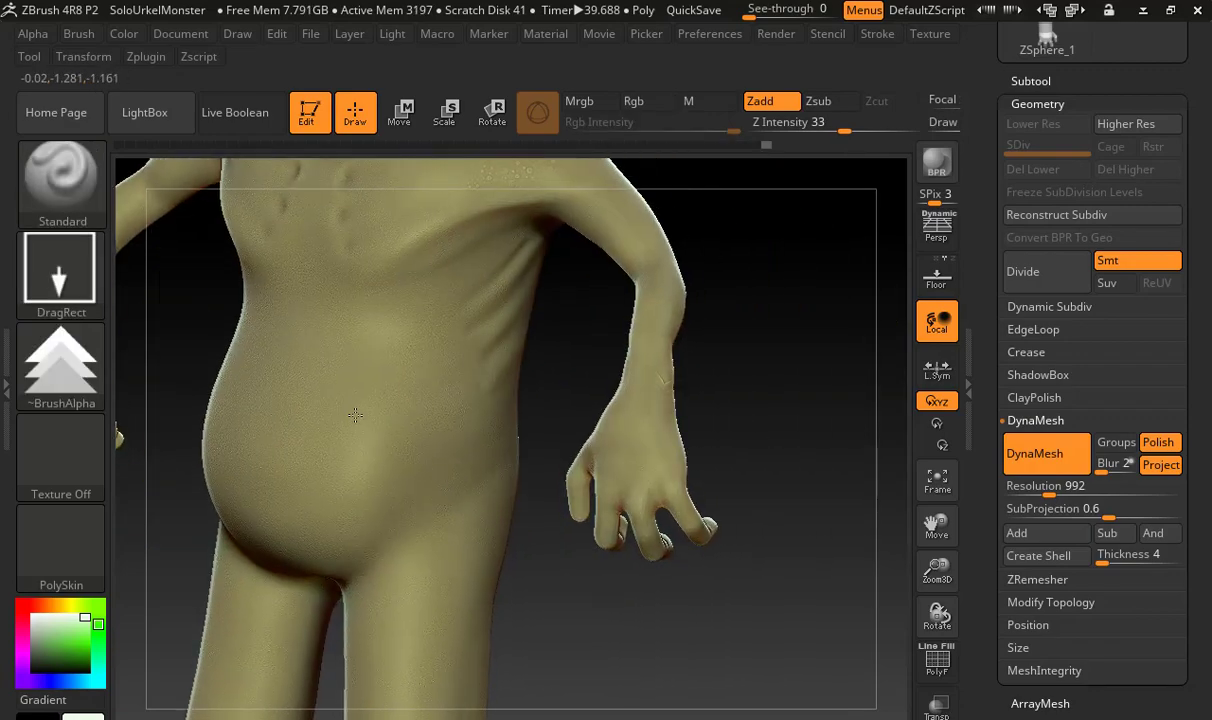
Switch the brush alpha to Alpha 25 and stamp cracked-skin patterns over the front and sides of the feet
{"action": "left_click", "coordinate": [60, 355]}
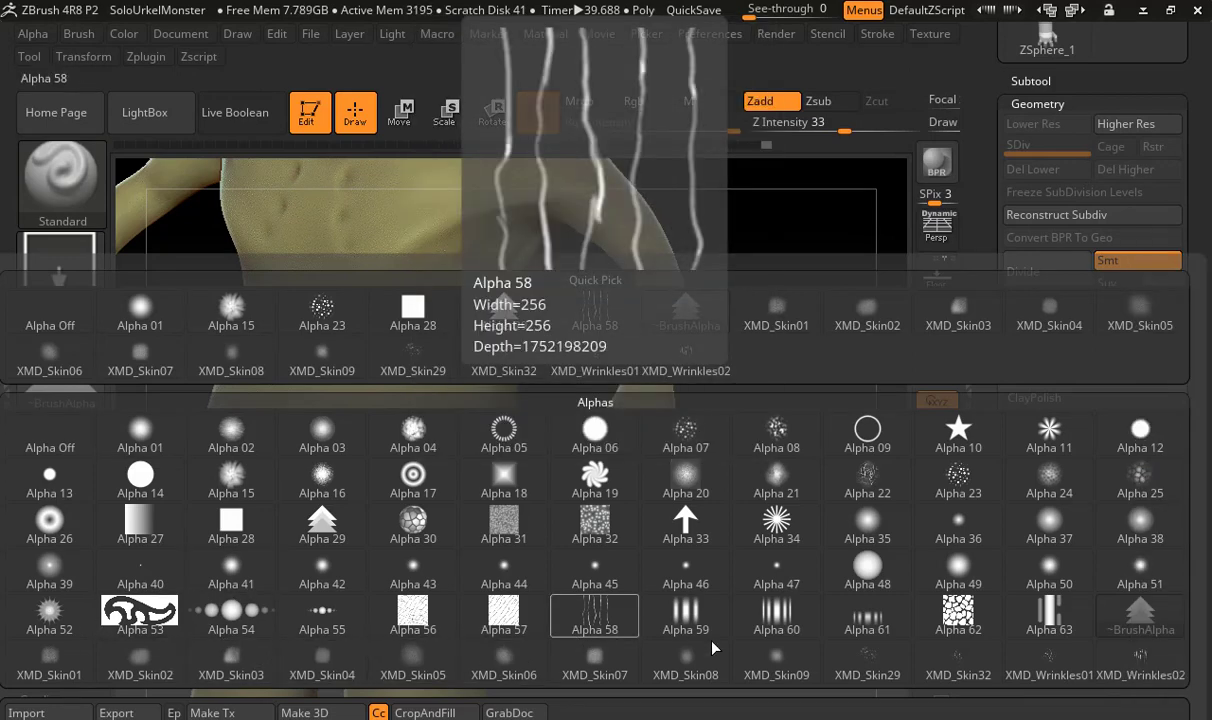
{"action": "left_click", "coordinate": [1147, 490]}
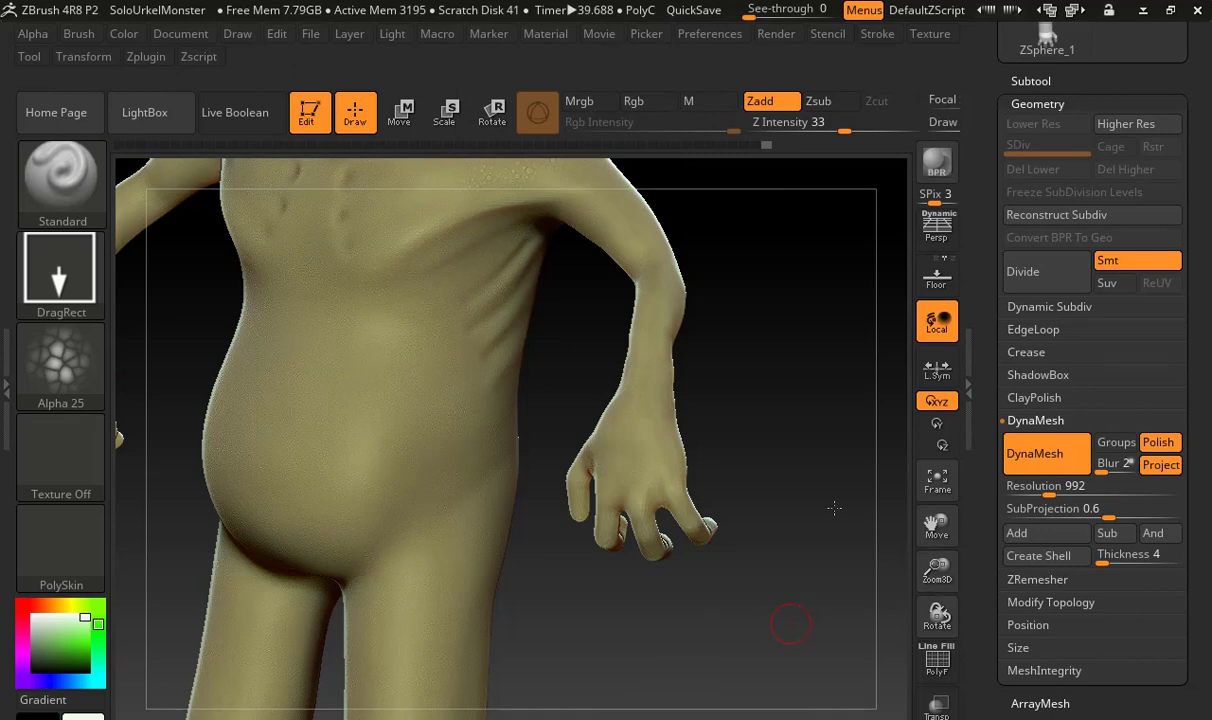
{"action": "left_click_drag", "start_coordinate": [742, 589], "coordinate": [845, 318], "text": "alt"}
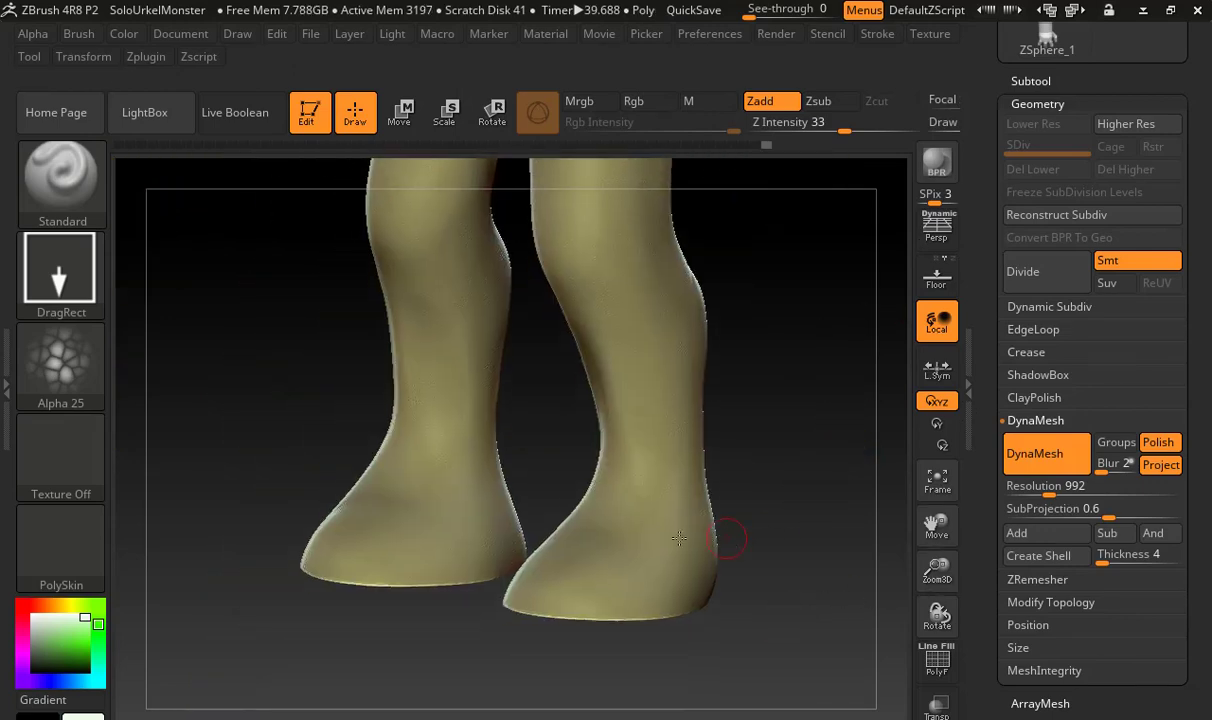
{"action": "left_click_drag", "start_coordinate": [641, 616], "coordinate": [717, 568]}
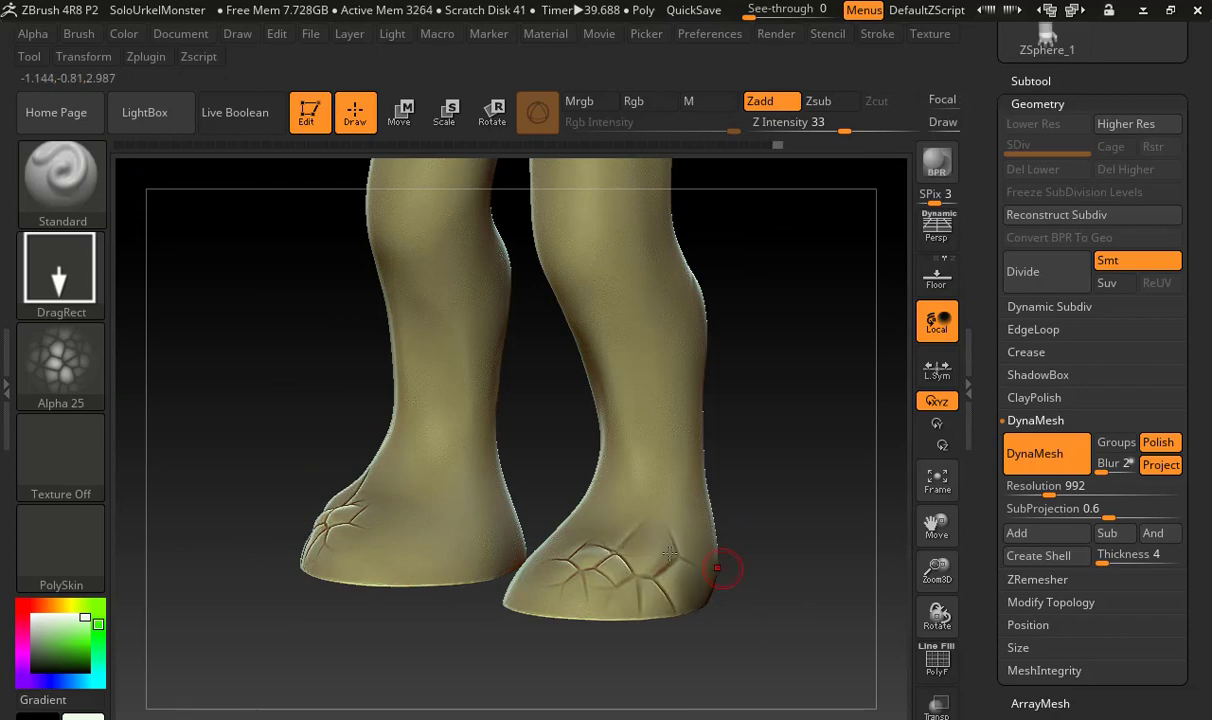
{"action": "mouse_move", "coordinate": [607, 617]}
{"action": "left_mouse_down"}
{"action": "mouse_move", "coordinate": [610, 570]}
{"action": "mouse_move", "coordinate": [630, 590]}
{"action": "left_mouse_up"}
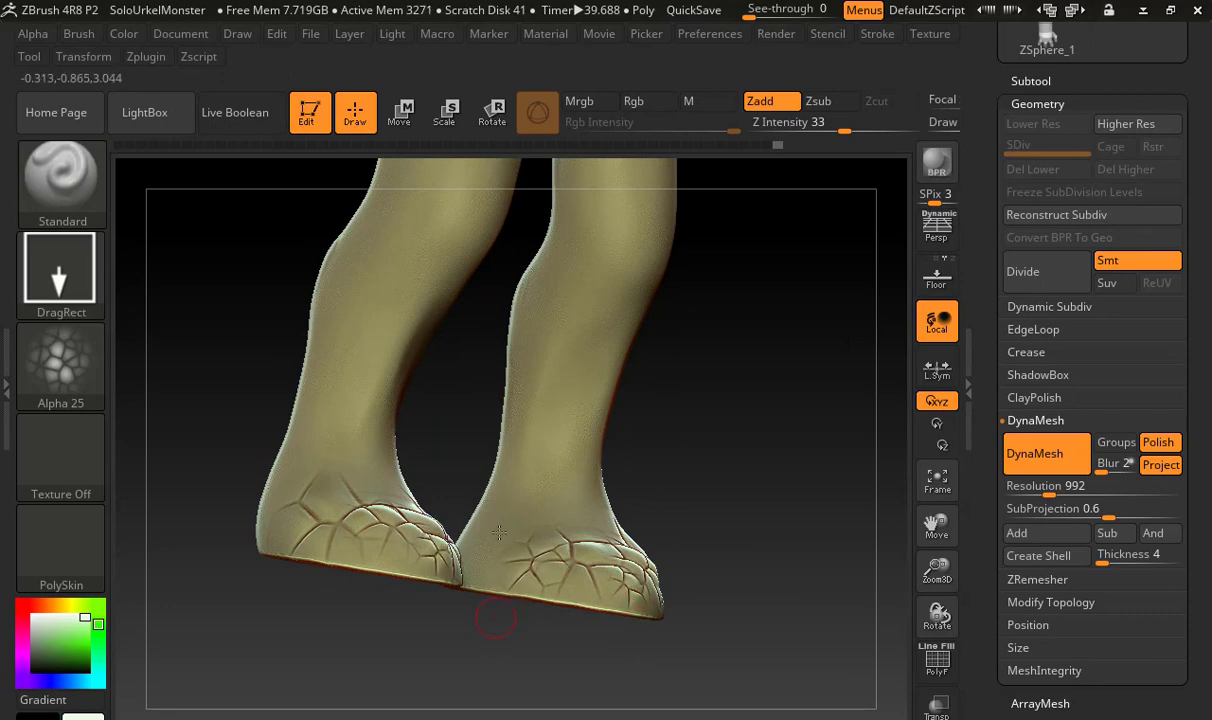
{"action": "left_click_drag", "start_coordinate": [709, 546], "coordinate": [860, 541], "text": "alt"}
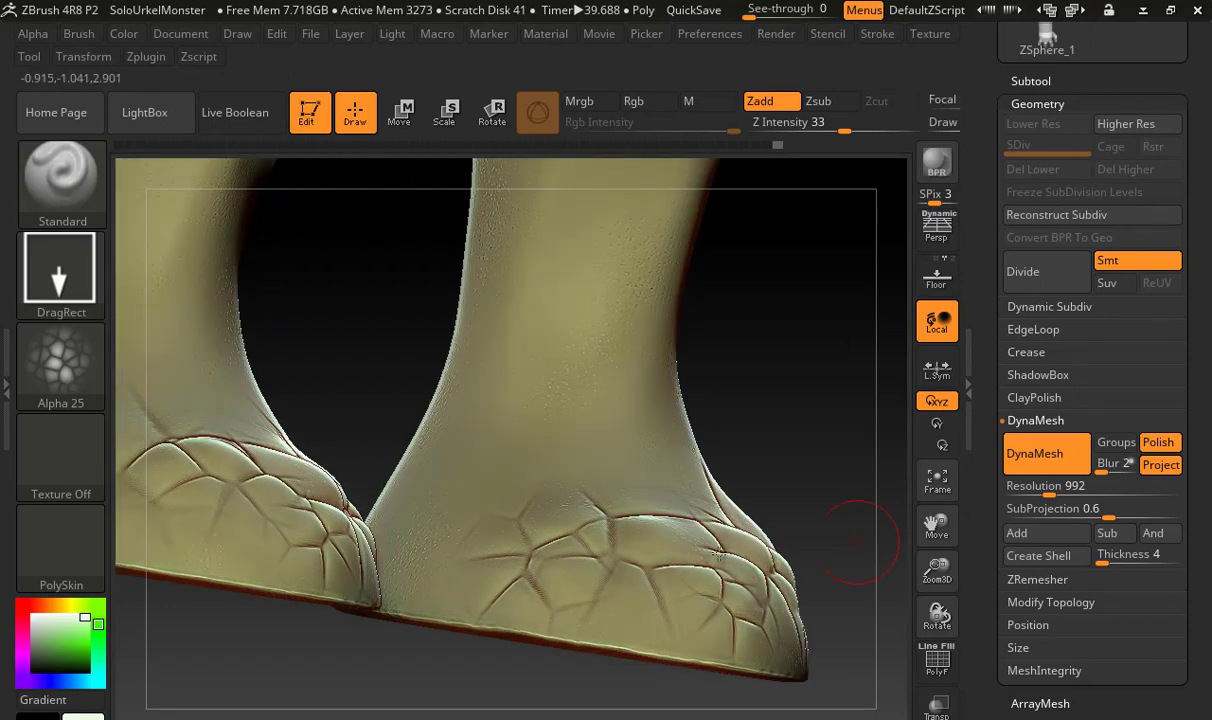
Undo the last crack stamps on the side of the foot and restamp Alpha 25 from the toe towards the heel
{"action": "key", "text": "ctrl"}
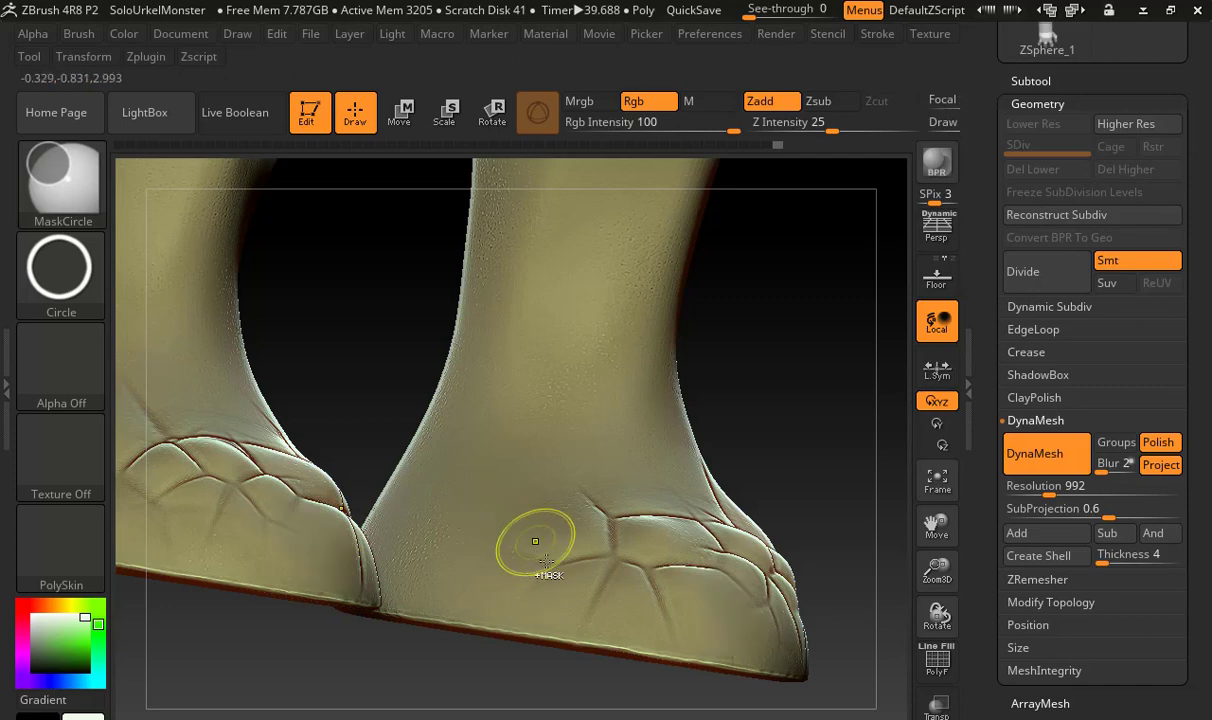
{"action": "key", "text": "ctrl+z"}
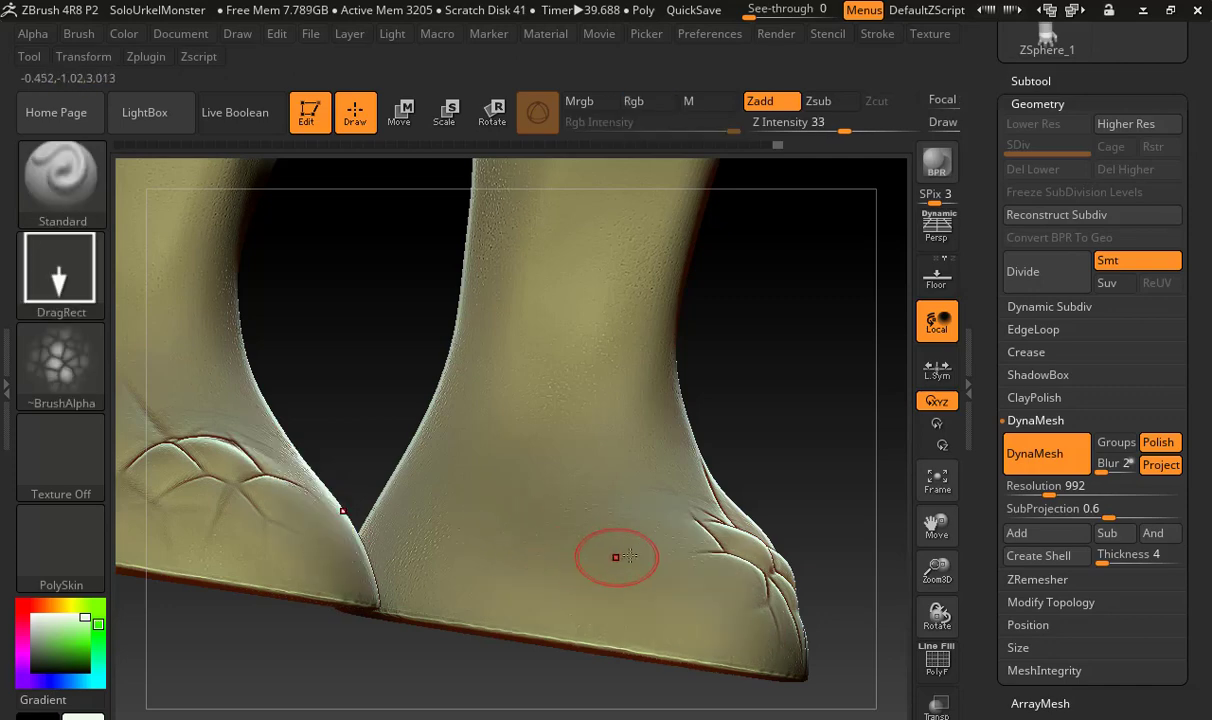
{"action": "key", "text": "ctrl+z"}
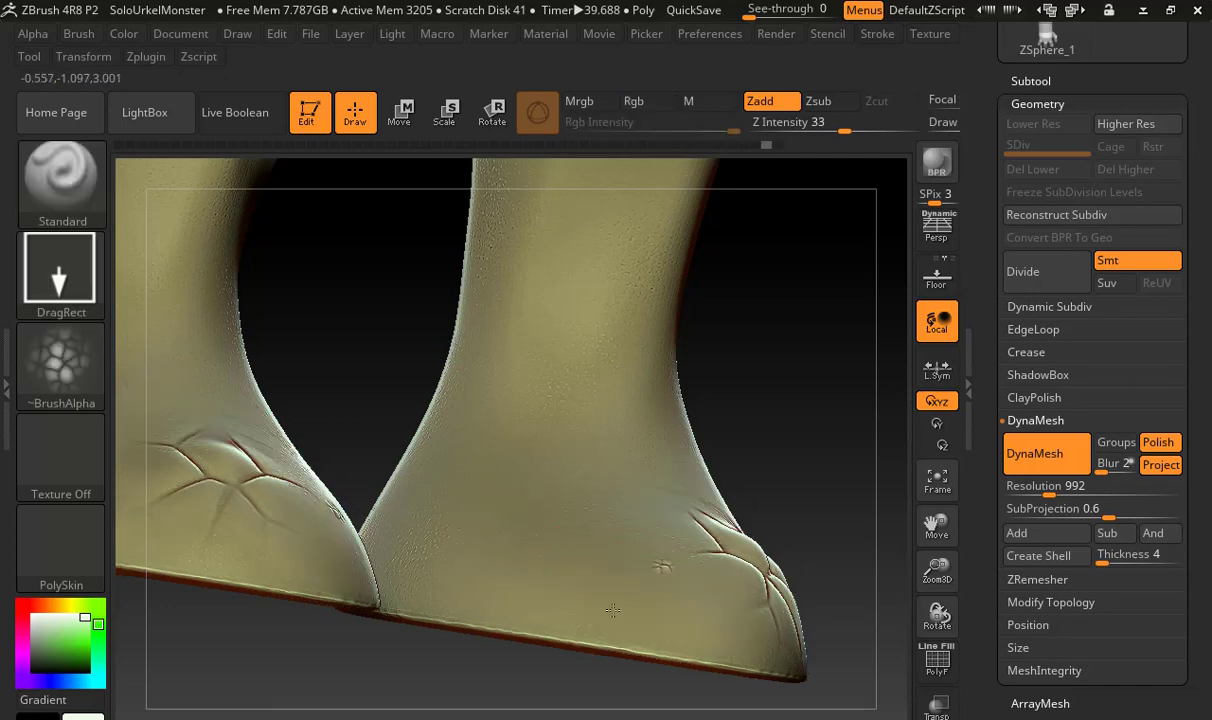
{"action": "left_click_drag", "start_coordinate": [613, 609], "coordinate": [541, 632]}
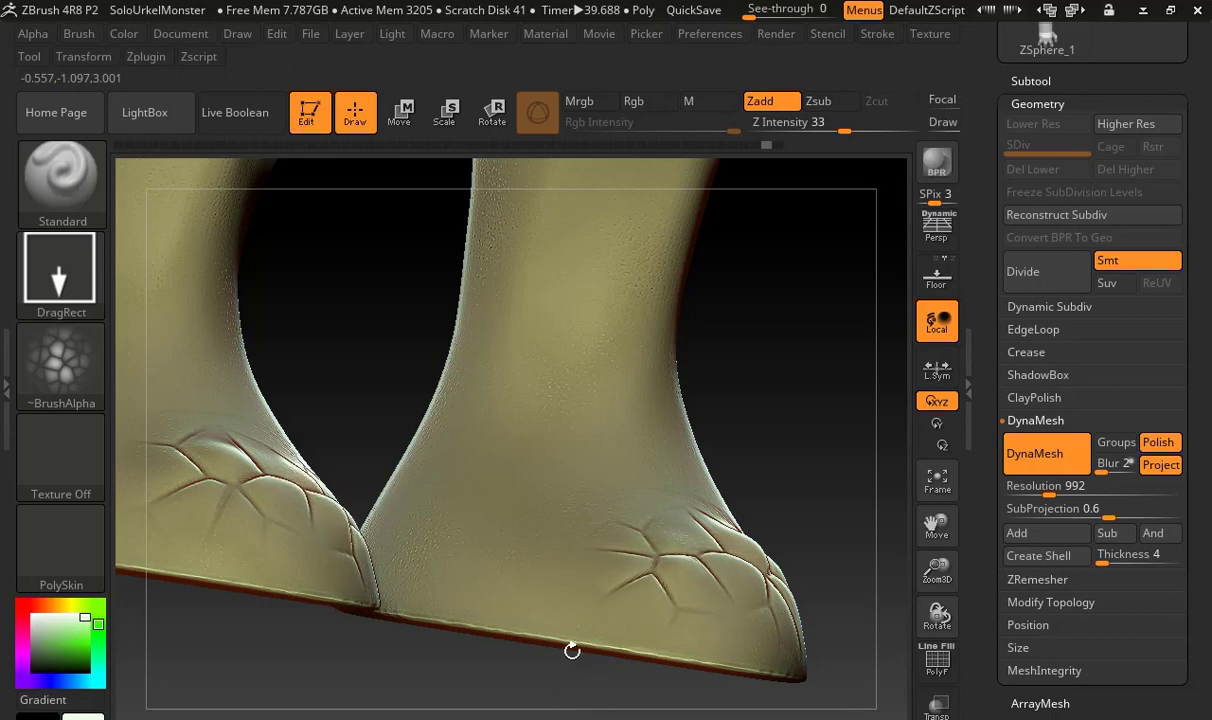
{"action": "left_click_drag", "start_coordinate": [530, 512], "coordinate": [482, 650]}
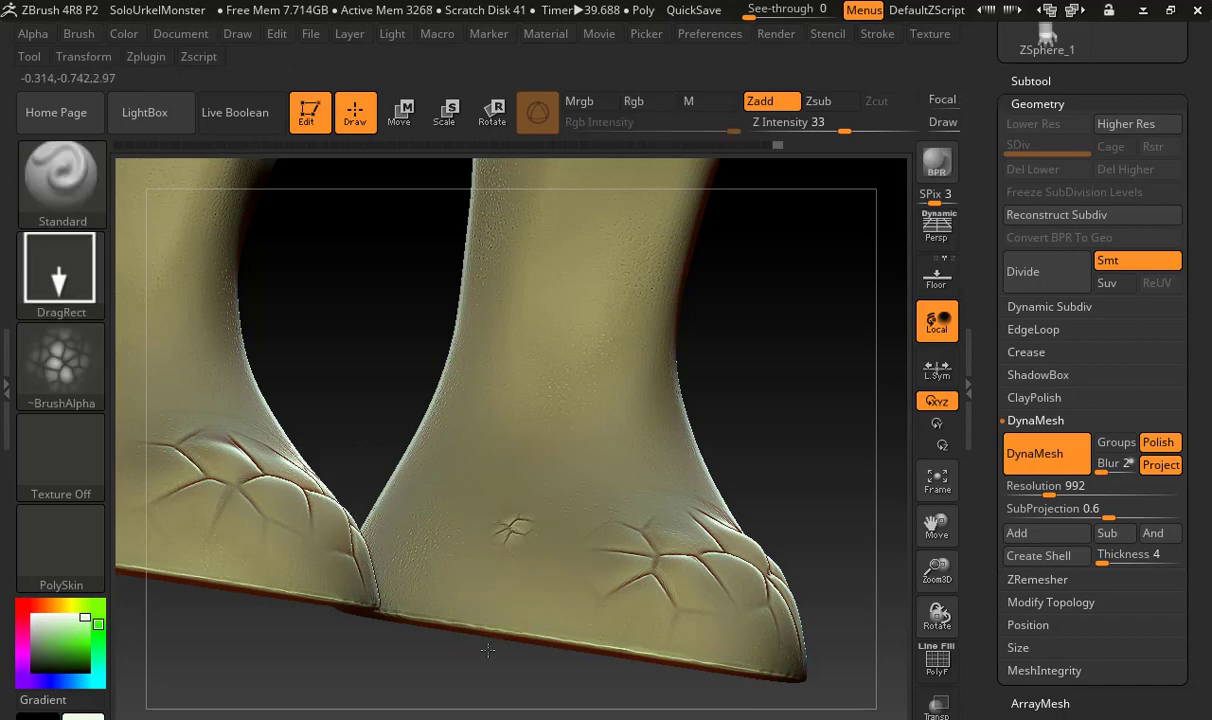
{"action": "left_click_drag", "start_coordinate": [488, 650], "coordinate": [442, 678]}
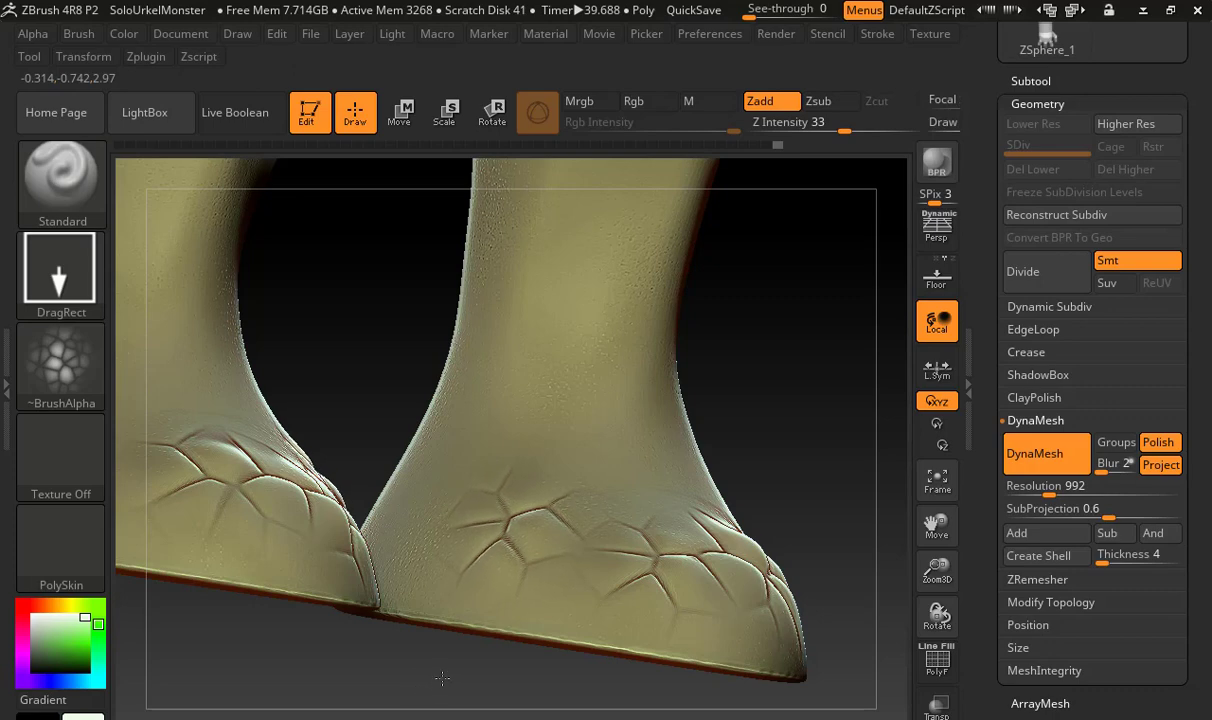
{"action": "left_click_drag", "start_coordinate": [825, 487], "coordinate": [763, 500]}
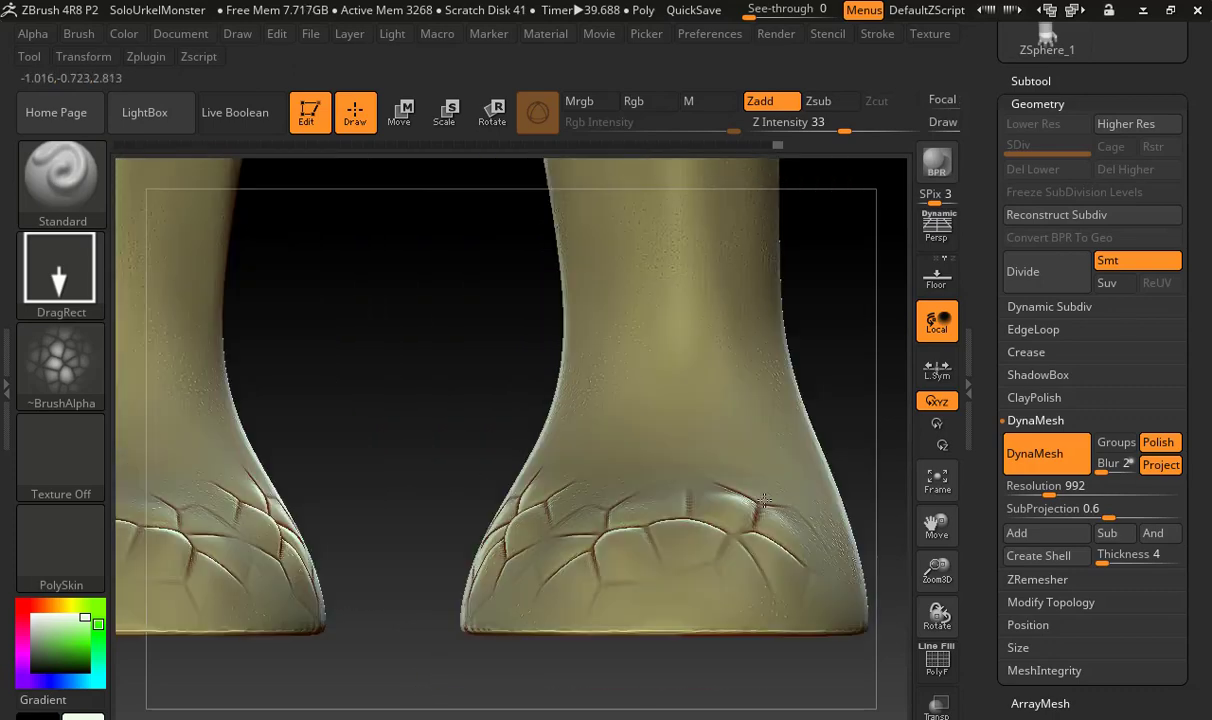
Undo the Alpha 25 cracked-skin stamps on the feet
{"action": "mouse_move", "coordinate": [398, 481]}
{"action": "left_mouse_down"}
{"action": "mouse_move", "coordinate": [683, 597]}
{"action": "mouse_move", "coordinate": [817, 597]}
{"action": "mouse_move", "coordinate": [798, 561]}
{"action": "left_mouse_up"}
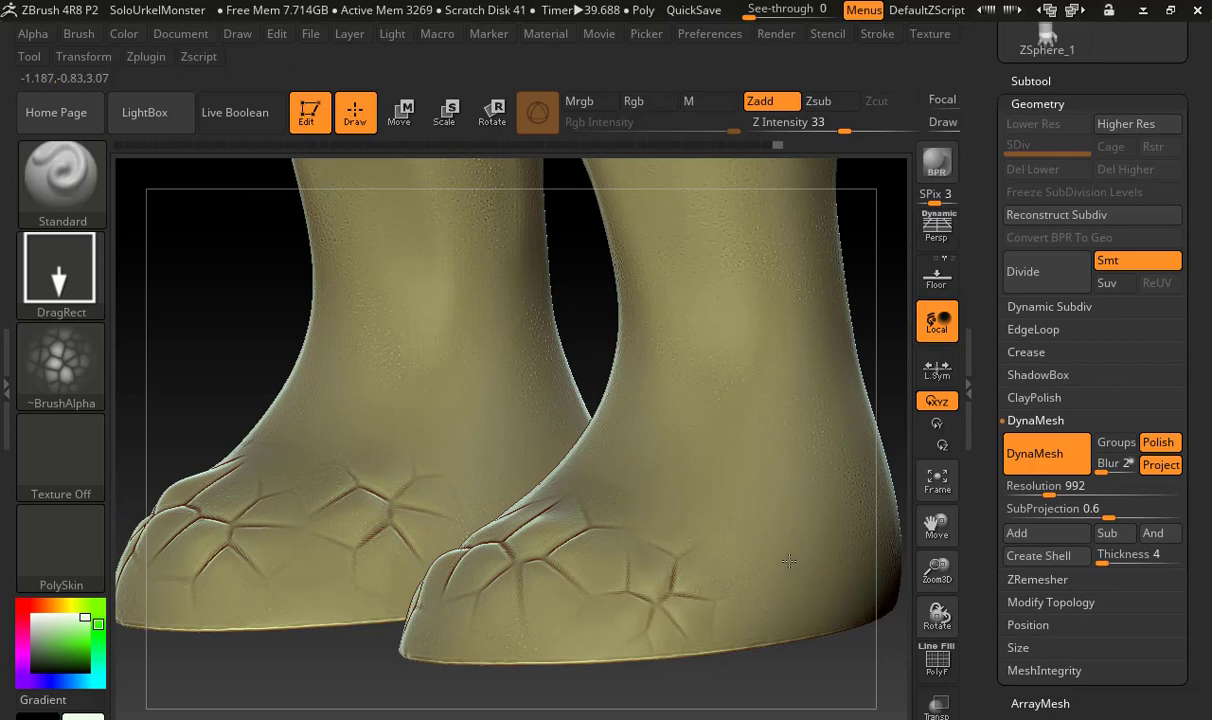
{"action": "key", "text": "f"}
{"action": "mouse_move", "coordinate": [676, 544]}
{"action": "left_mouse_down", "text": "shift"}
{"action": "mouse_move", "coordinate": [695, 549]}
{"action": "mouse_move", "coordinate": [702, 491]}
{"action": "mouse_move", "coordinate": [644, 568]}
{"action": "mouse_move", "coordinate": [655, 558]}
{"action": "left_mouse_up", "text": "shift"}
{"action": "key", "text": "ctrl"}
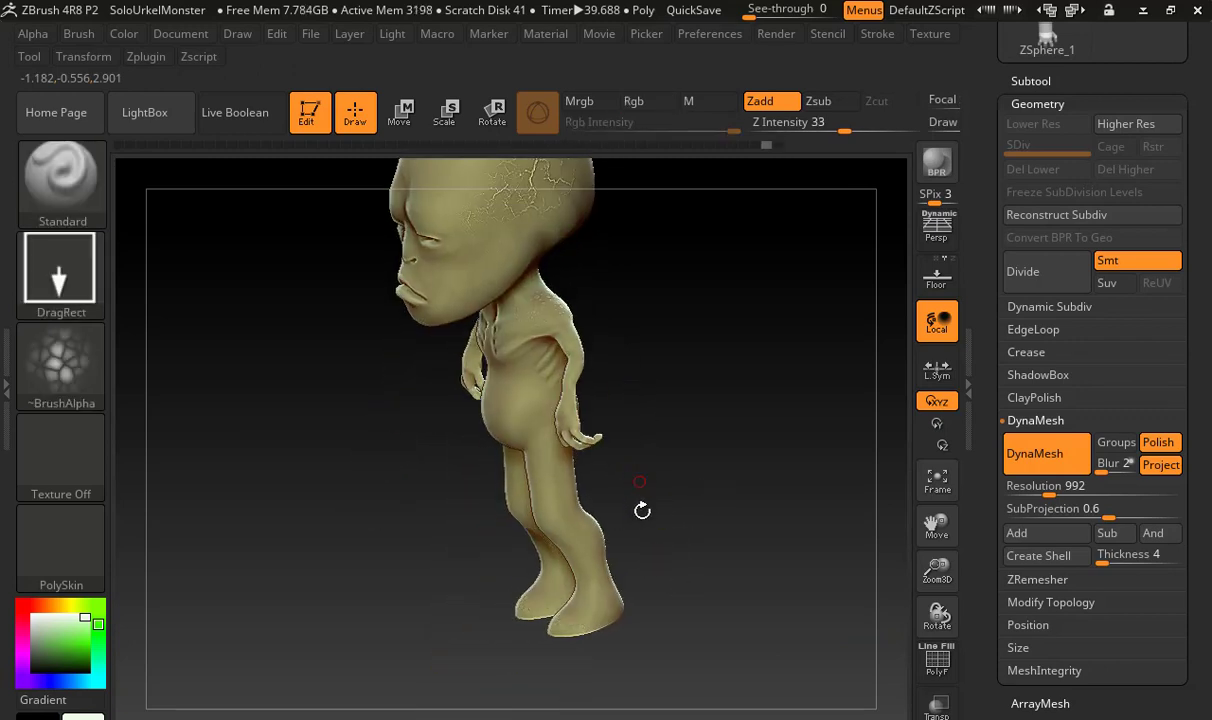
{"action": "left_click_drag", "start_coordinate": [641, 509], "coordinate": [661, 476], "text": "shift"}
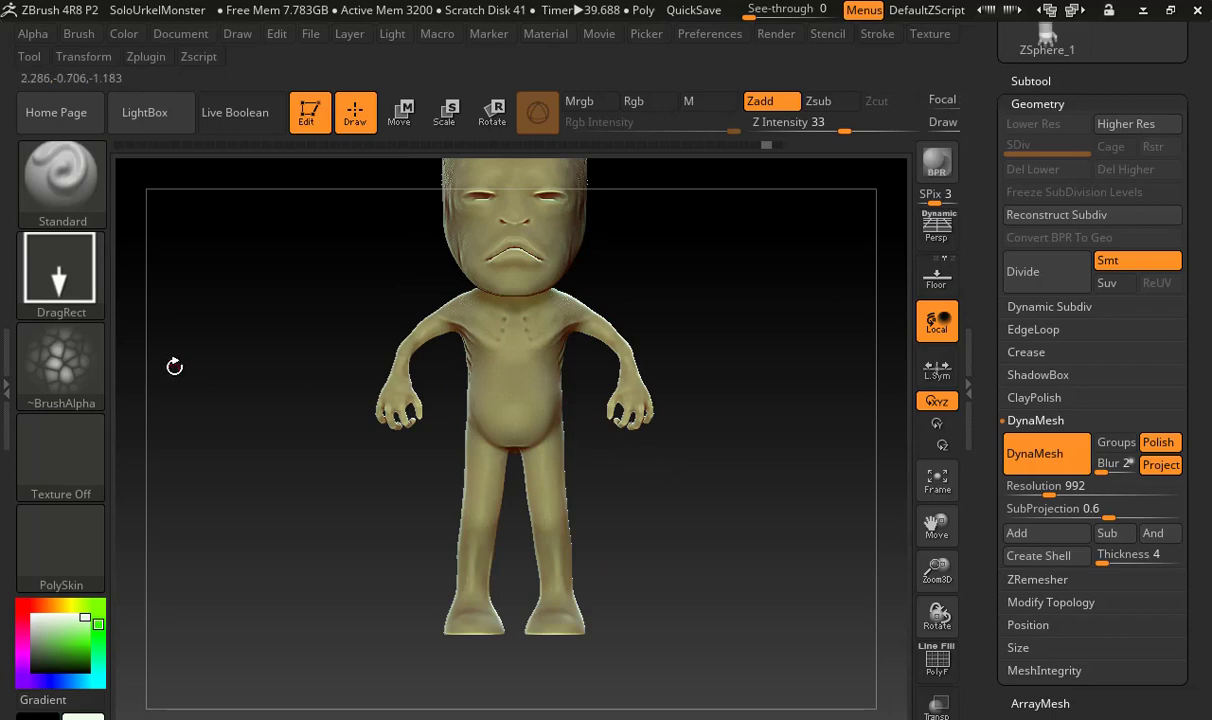
Switch the brush alpha to Alpha 62 and stamp its cobbled scale pattern over the fronts and sides of the feet up to the ankles
{"action": "left_click", "coordinate": [71, 348]}
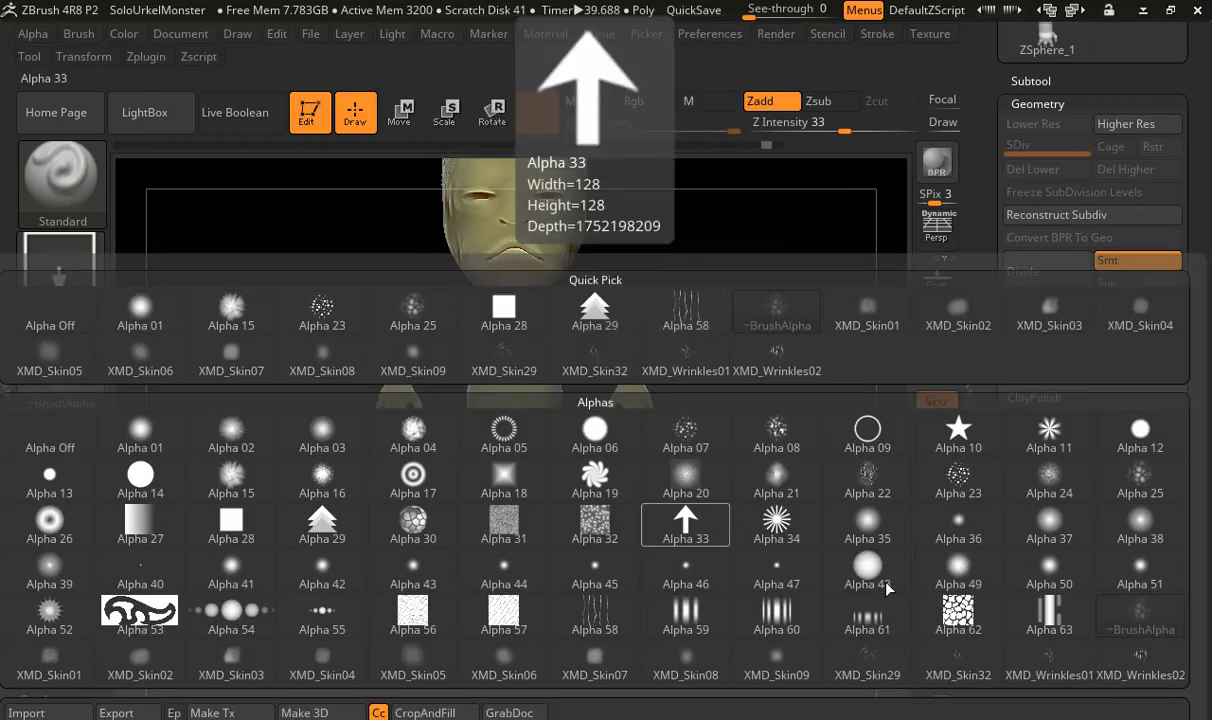
{"action": "left_click", "coordinate": [953, 634]}
{"action": "left_click_drag", "start_coordinate": [683, 621], "coordinate": [822, 603], "text": "alt"}
{"action": "left_click_drag", "start_coordinate": [514, 622], "coordinate": [603, 649]}
{"action": "left_click_drag", "start_coordinate": [663, 606], "coordinate": [637, 626]}
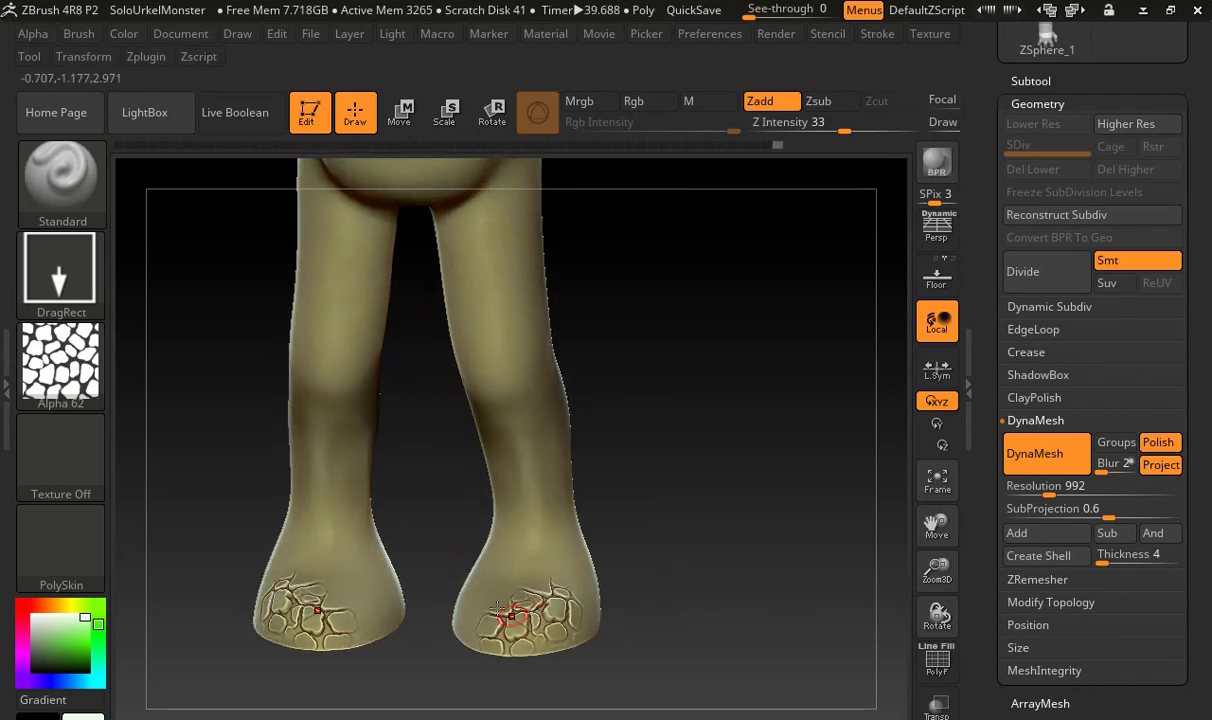
{"action": "left_click_drag", "start_coordinate": [500, 614], "coordinate": [512, 667]}
{"action": "left_click_drag", "start_coordinate": [510, 579], "coordinate": [530, 633]}
{"action": "left_click_drag", "start_coordinate": [567, 553], "coordinate": [596, 642]}
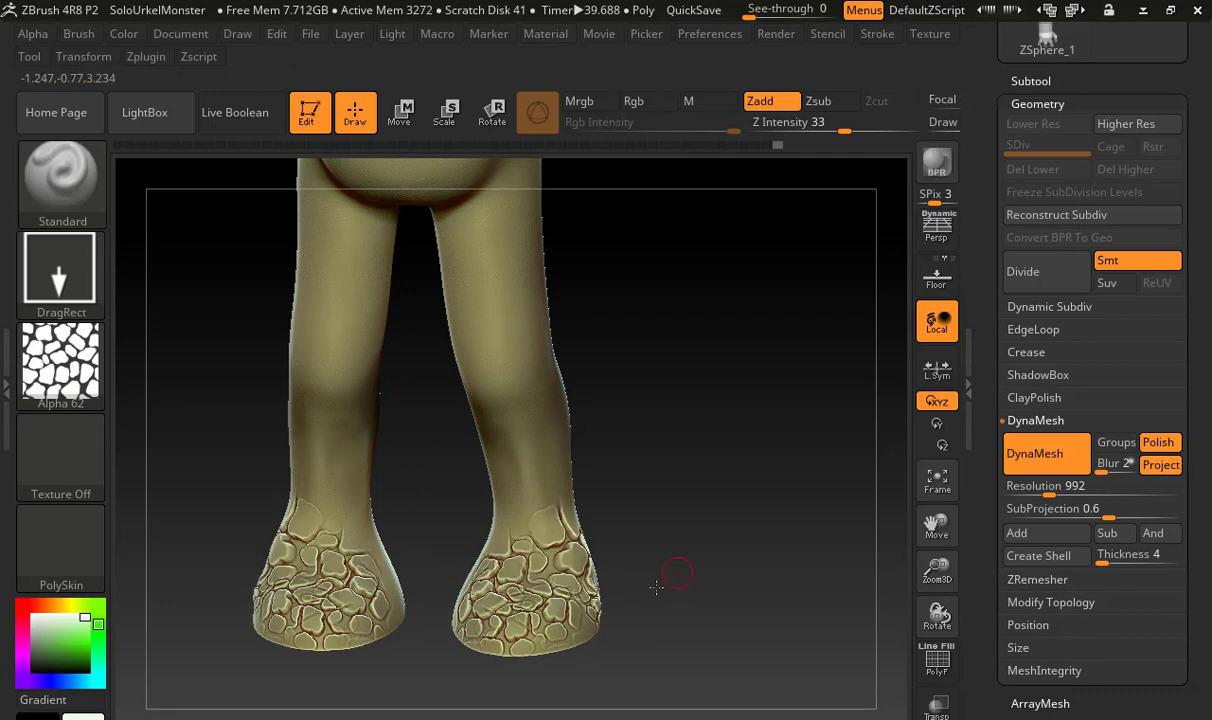
{"action": "left_click_drag", "start_coordinate": [674, 571], "coordinate": [639, 506]}
{"action": "left_click_drag", "start_coordinate": [588, 513], "coordinate": [615, 485]}
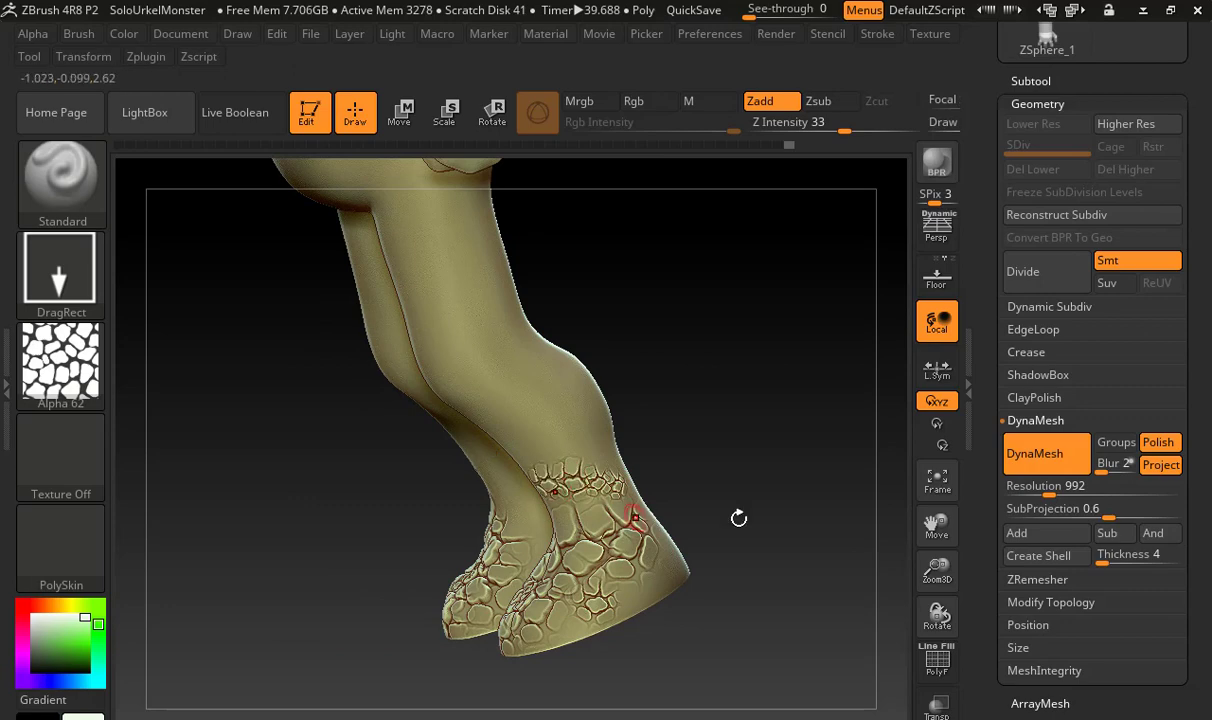
Undo all the Alpha 62 stamps on the feet
{"action": "left_click_drag", "start_coordinate": [736, 514], "coordinate": [798, 481]}
{"action": "key", "text": "ctrl"}
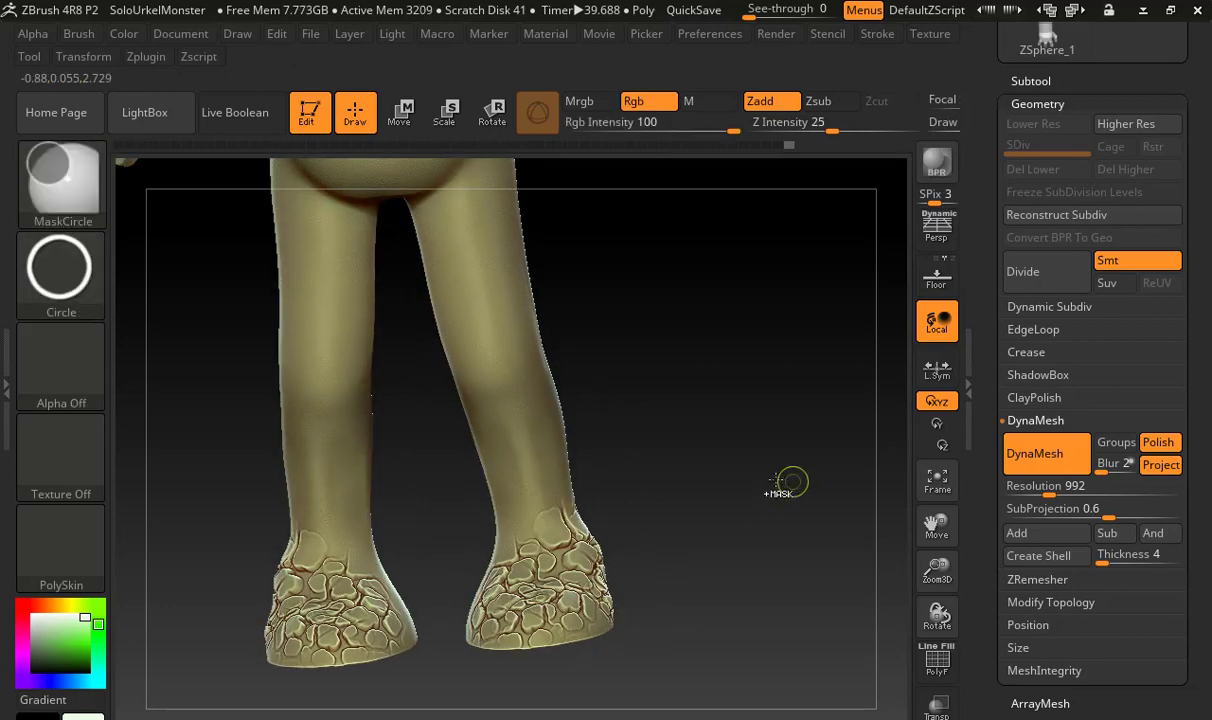
{"action": "key", "text": "ctrl+z"}
{"action": "key", "text": "ctrl+z"}
{"action": "key", "text": "ctrl+z"}
{"action": "key", "text": "ctrl+z"}
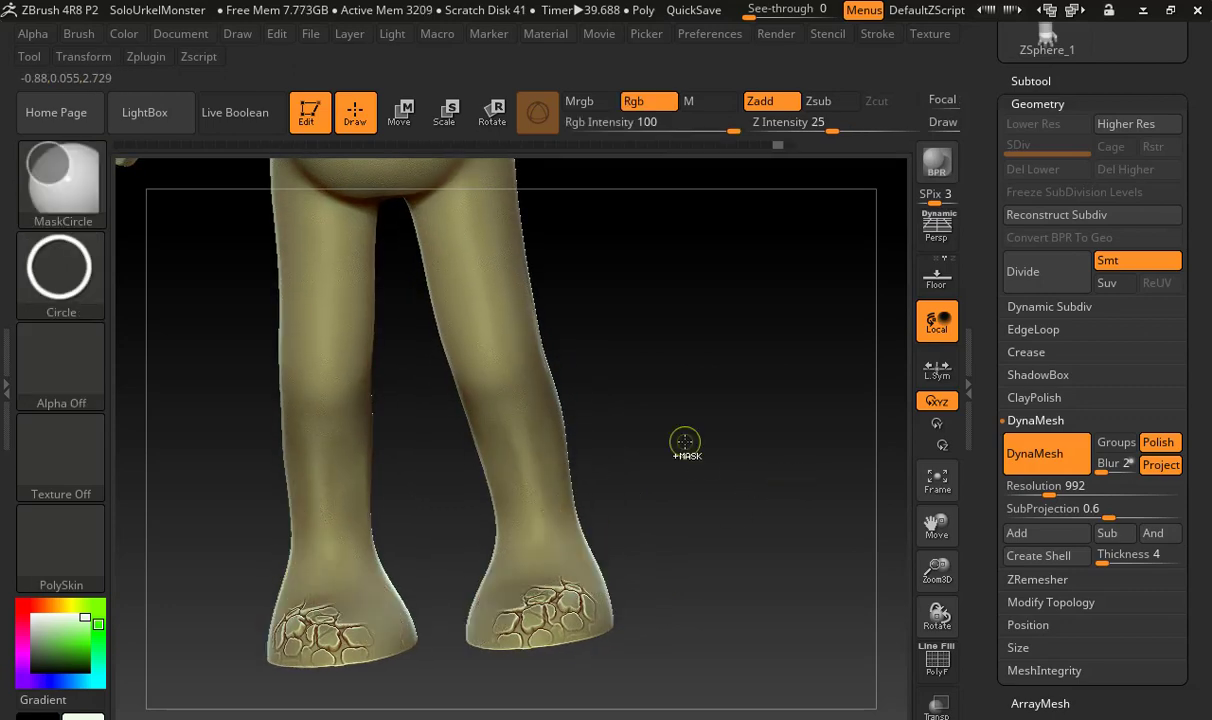
{"action": "key", "text": "ctrl+z"}
{"action": "key", "text": "ctrl+z"}
{"action": "key", "text": "ctrl+z"}
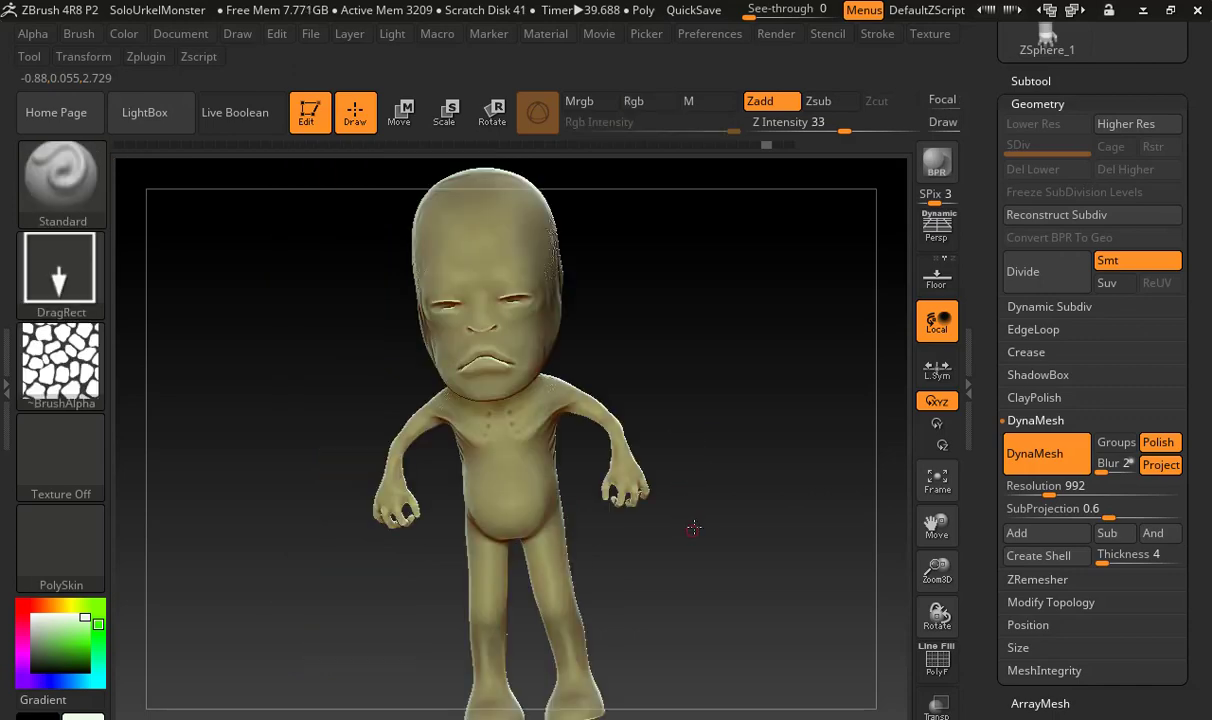
Load the brush preset XMD_Skin05.ZBP from the XMD_Skin05 folder of XMD_Free_Skin_and_Wrinkle_Set1
{"action": "left_click_drag", "start_coordinate": [694, 528], "coordinate": [699, 503]}
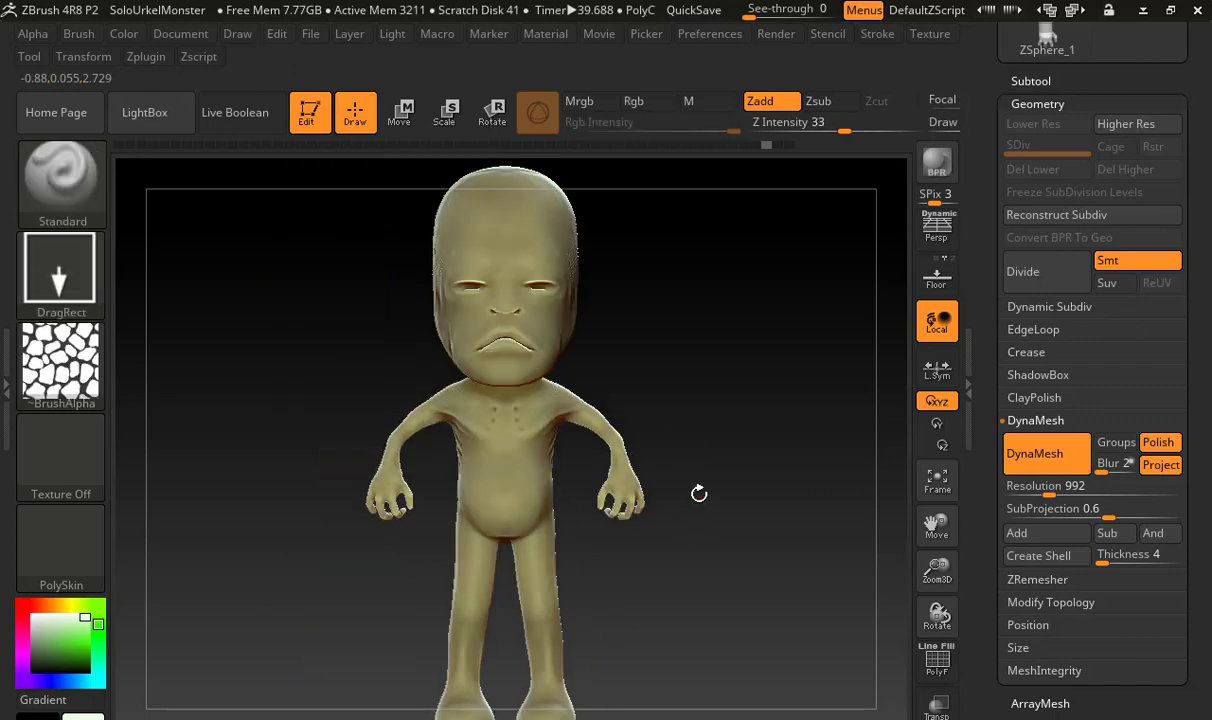
{"action": "left_click", "coordinate": [102, 190]}
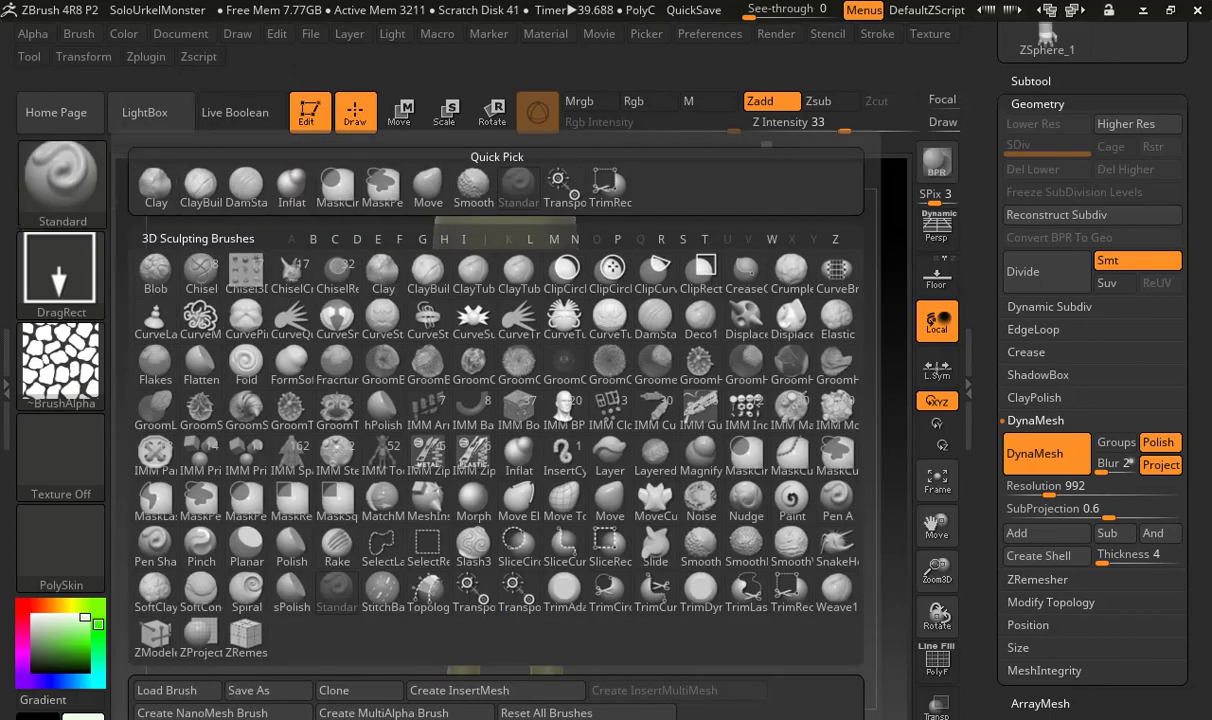
{"action": "left_click", "coordinate": [170, 690]}
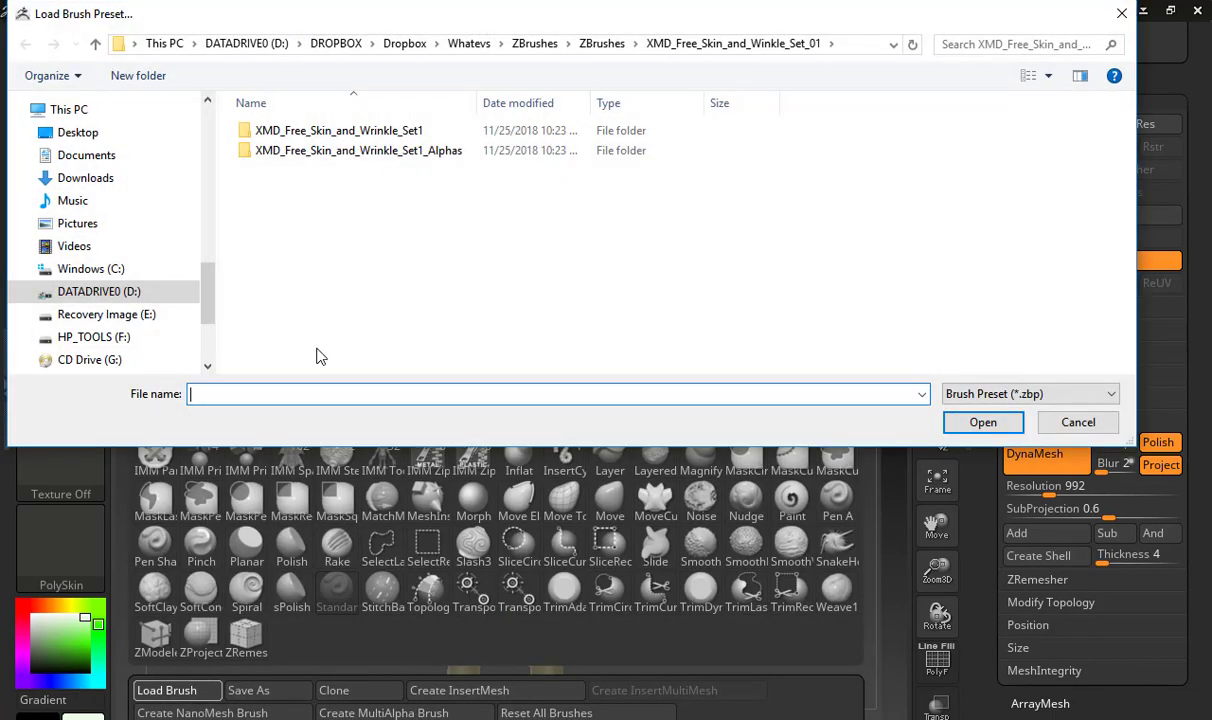
{"action": "double_click", "coordinate": [318, 133]}
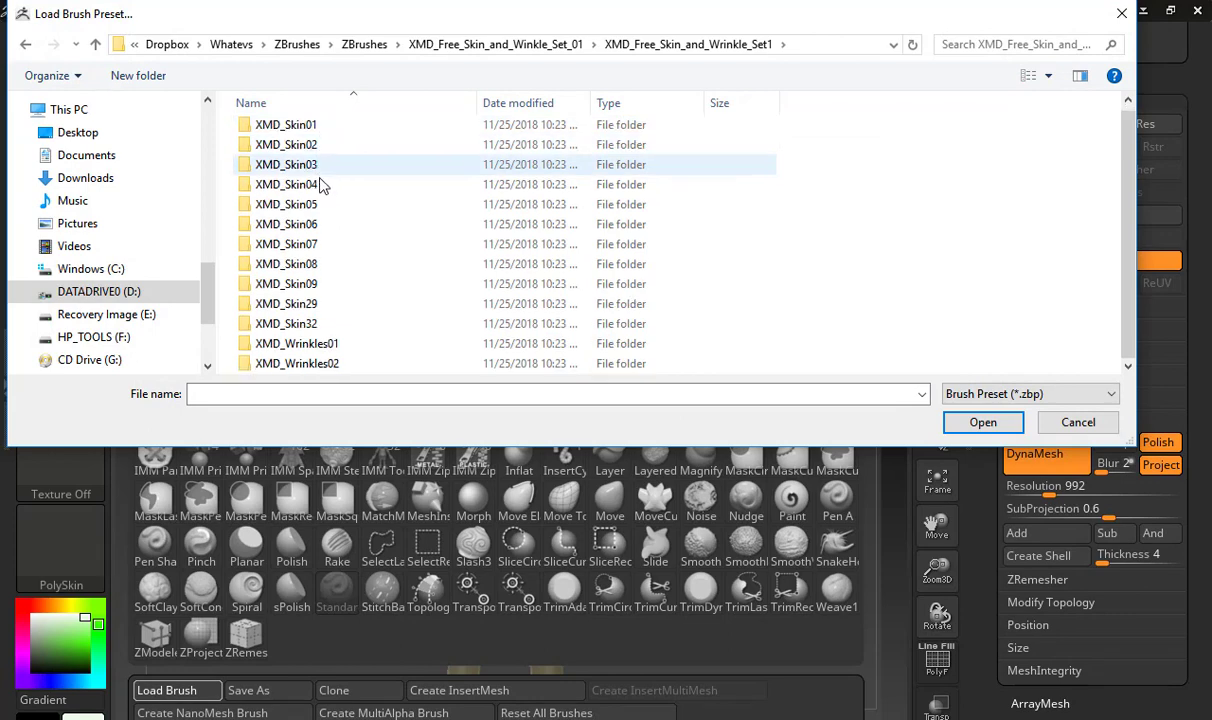
{"action": "double_click", "coordinate": [342, 205]}
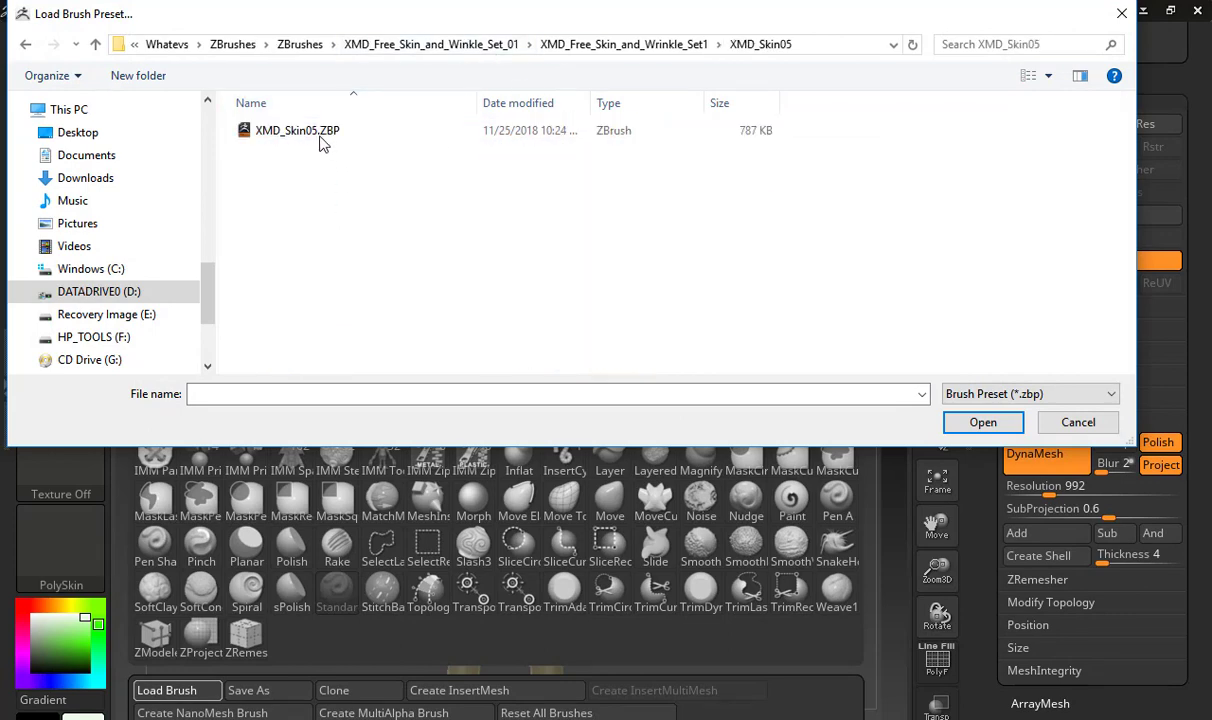
{"action": "left_click", "coordinate": [305, 128]}
{"action": "double_click", "coordinate": [305, 128]}
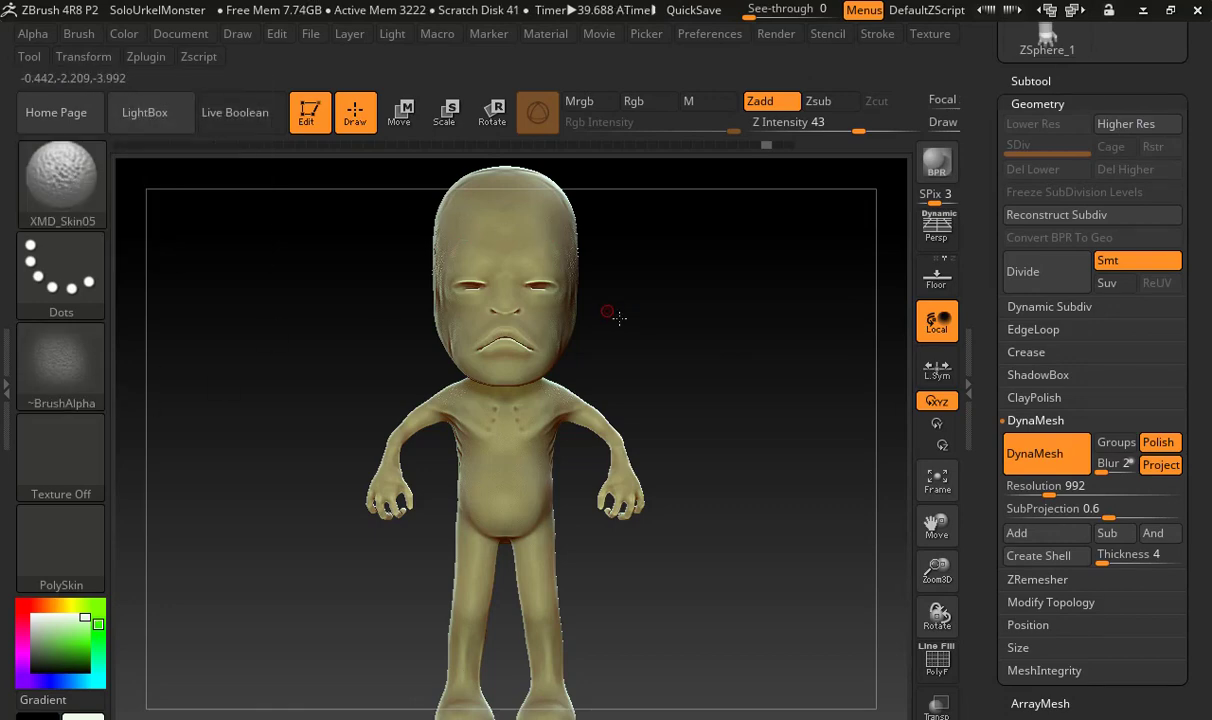
Try a stroke of the XMD_Skin05 brush across the torso and undo it
{"action": "left_click_drag", "start_coordinate": [617, 316], "coordinate": [684, 343], "text": "alt"}
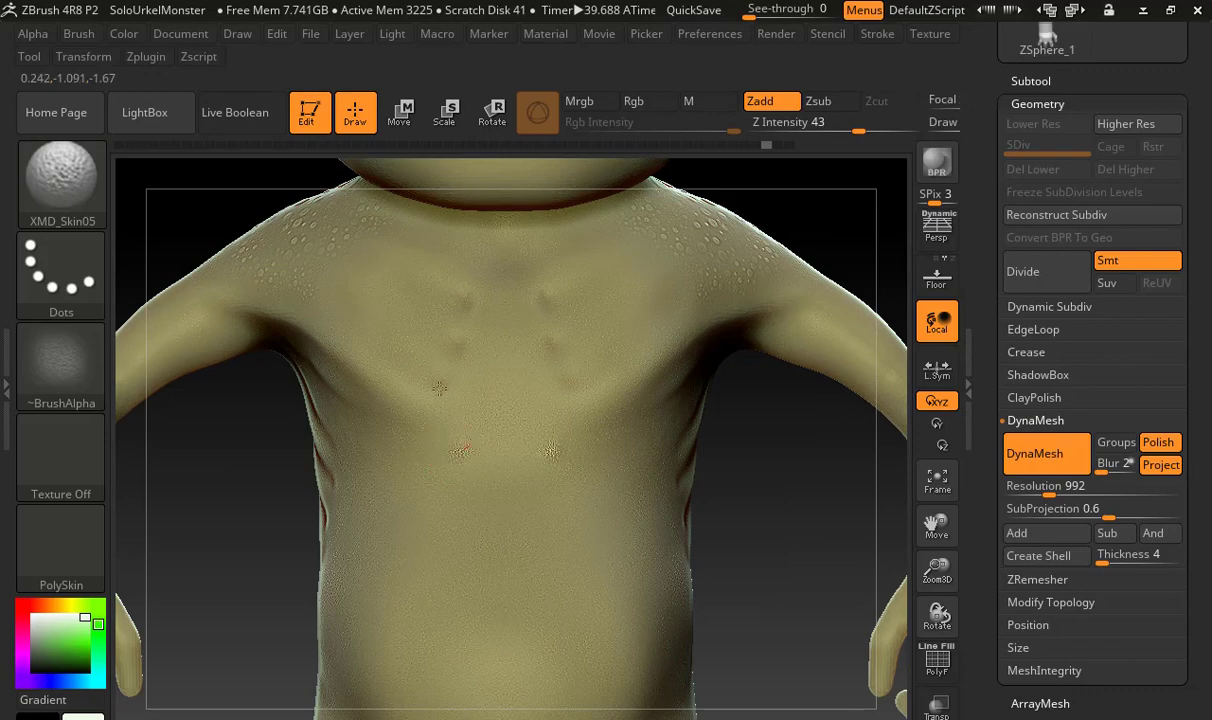
{"action": "left_click_drag", "start_coordinate": [439, 388], "coordinate": [336, 474]}
{"action": "key", "text": "ctrl+z"}
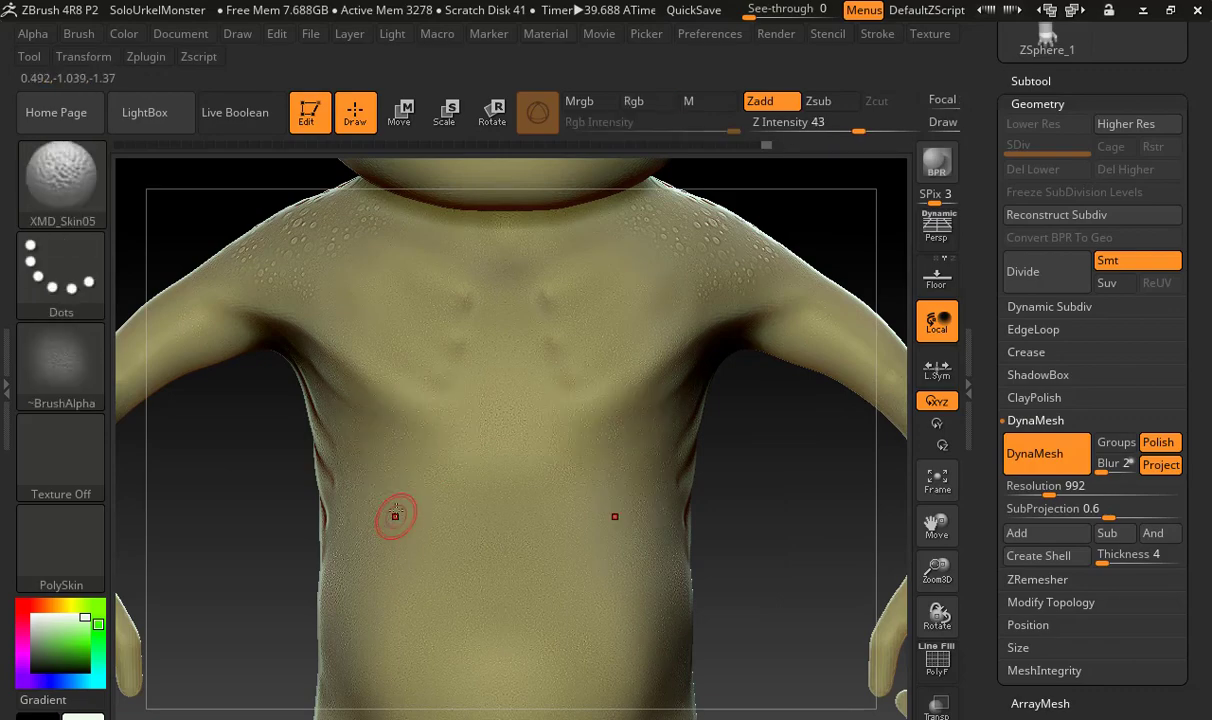
{"action": "left_click_drag", "start_coordinate": [158, 175], "coordinate": [134, 98], "text": "alt"}
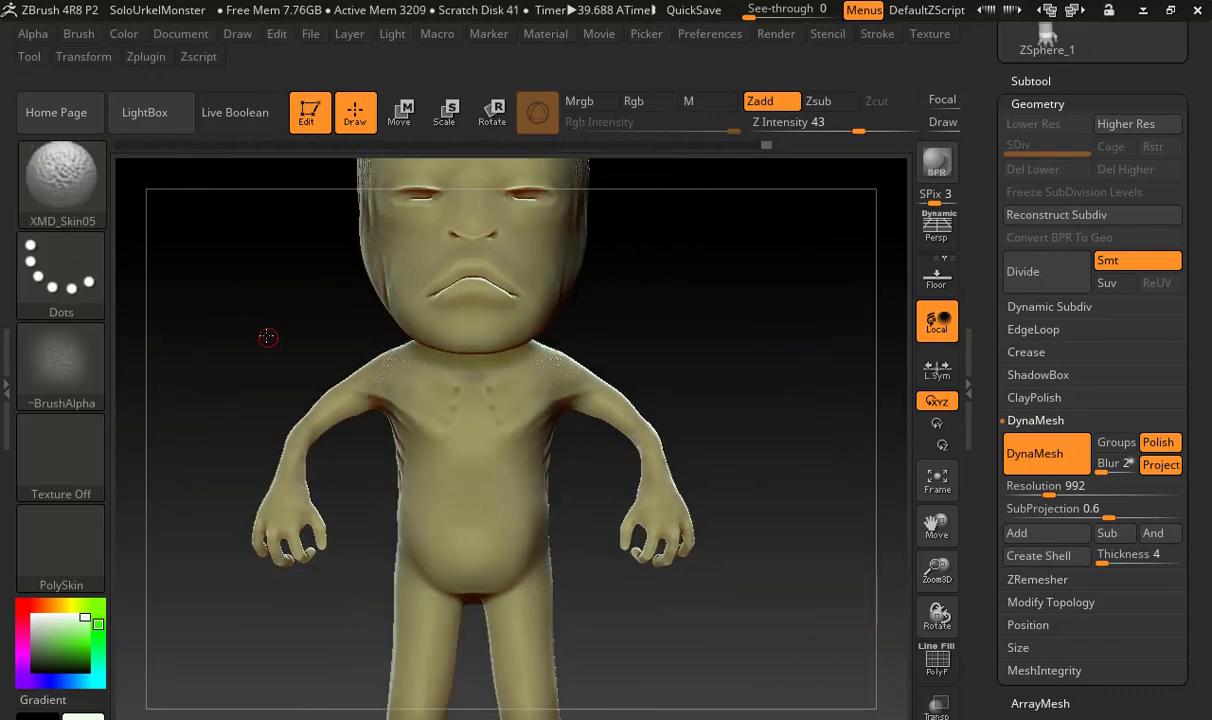
{"action": "mouse_move", "coordinate": [265, 338]}
{"action": "left_mouse_down", "text": "alt"}
{"action": "mouse_move", "coordinate": [203, 311]}
{"action": "mouse_move", "coordinate": [189, 206]}
{"action": "left_mouse_up", "text": "alt"}
{"action": "mouse_move", "coordinate": [82, 179]}
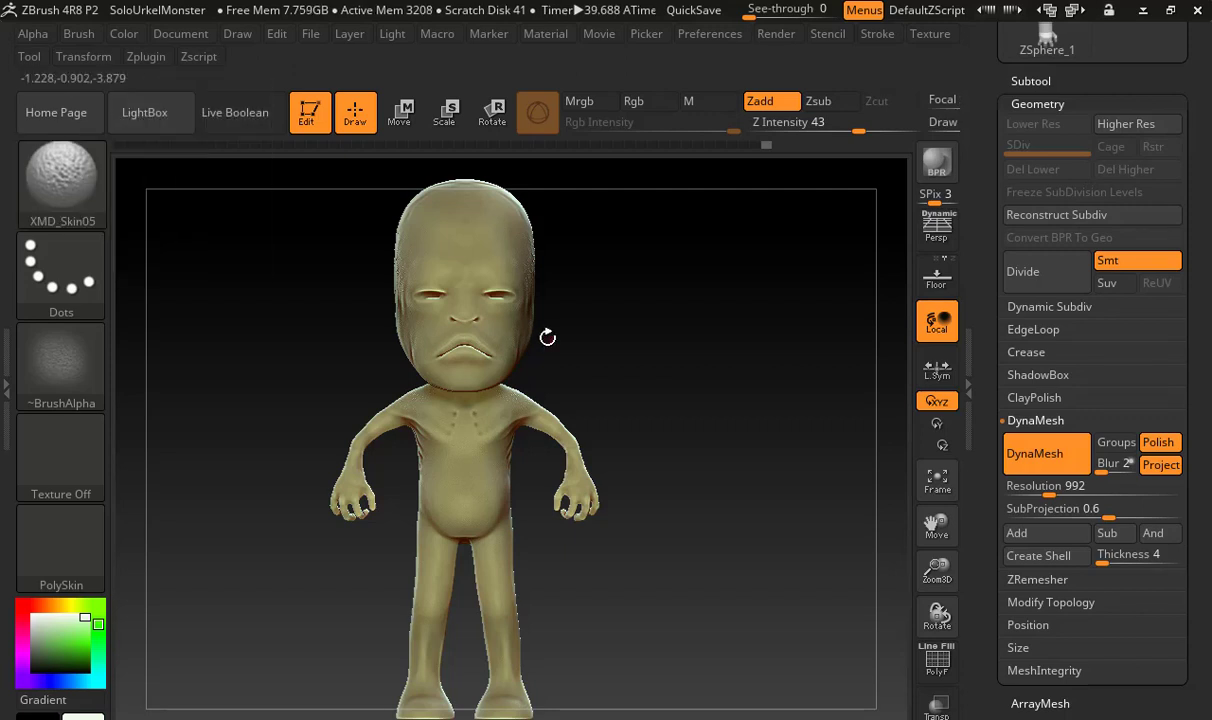
Switch to the DamStandard brush and carve short creases extending outward and down from the mouth corners
{"action": "left_click_drag", "start_coordinate": [648, 344], "coordinate": [950, 420]}
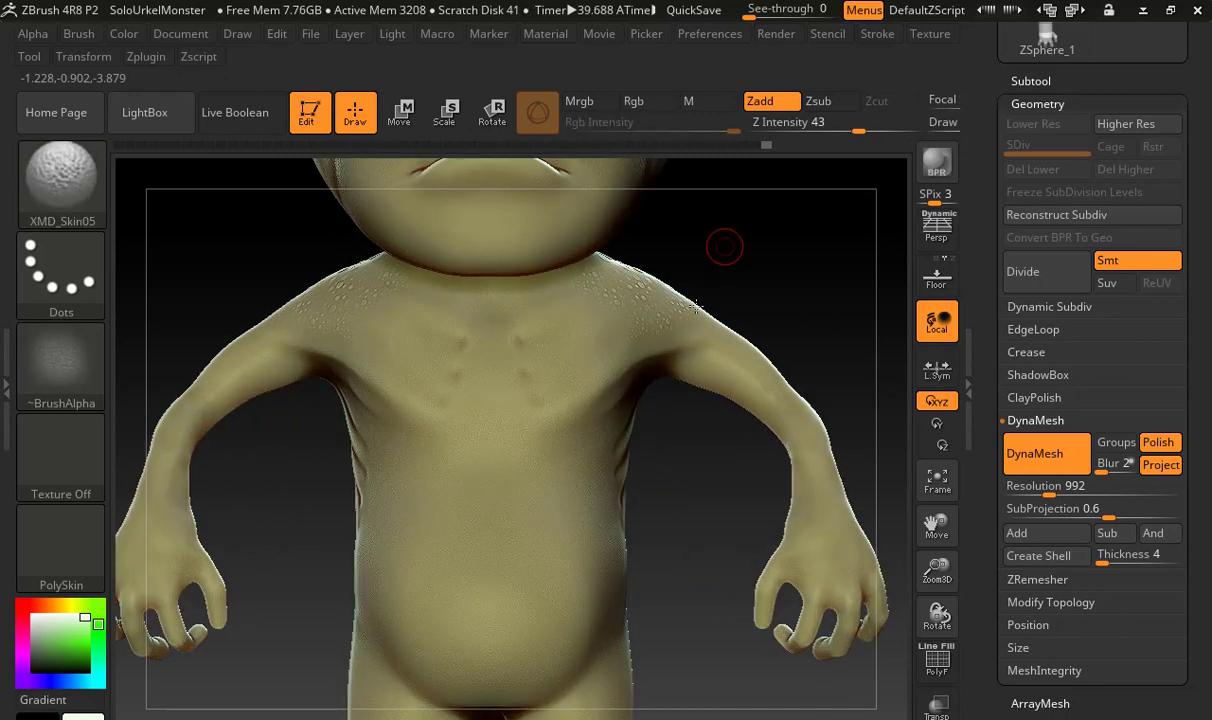
{"action": "left_click_drag", "start_coordinate": [725, 246], "coordinate": [672, 646], "text": "alt"}
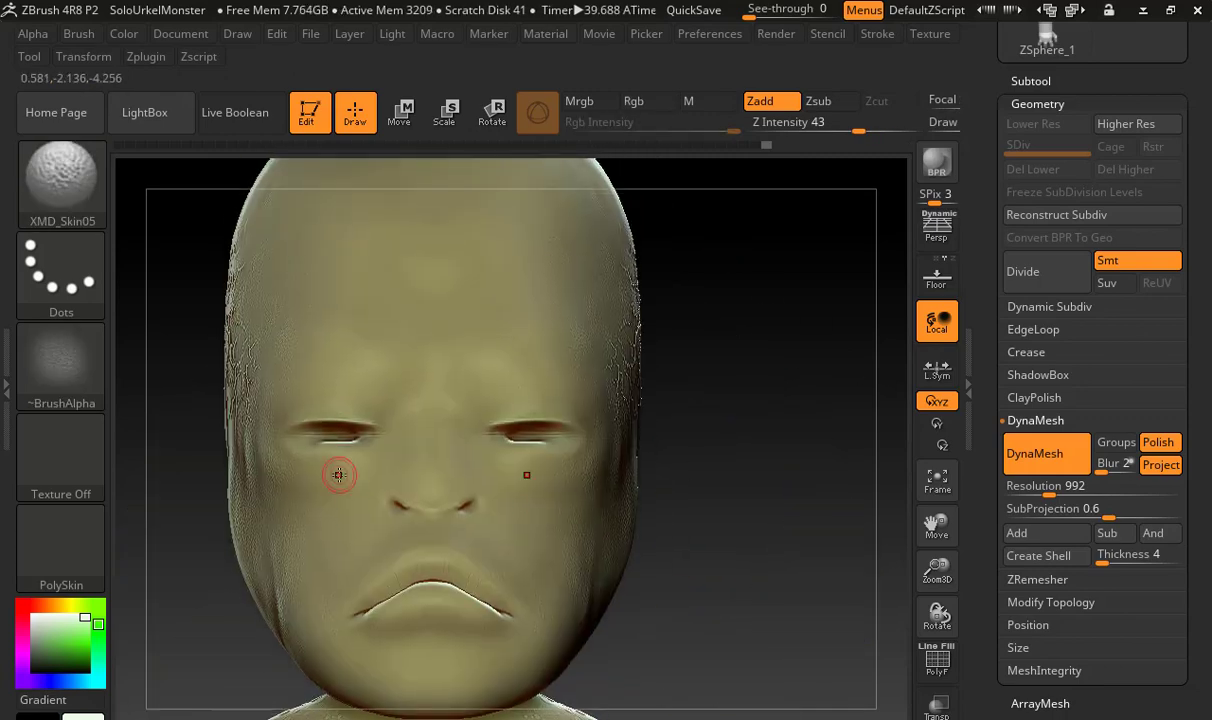
{"action": "key", "text": "a"}
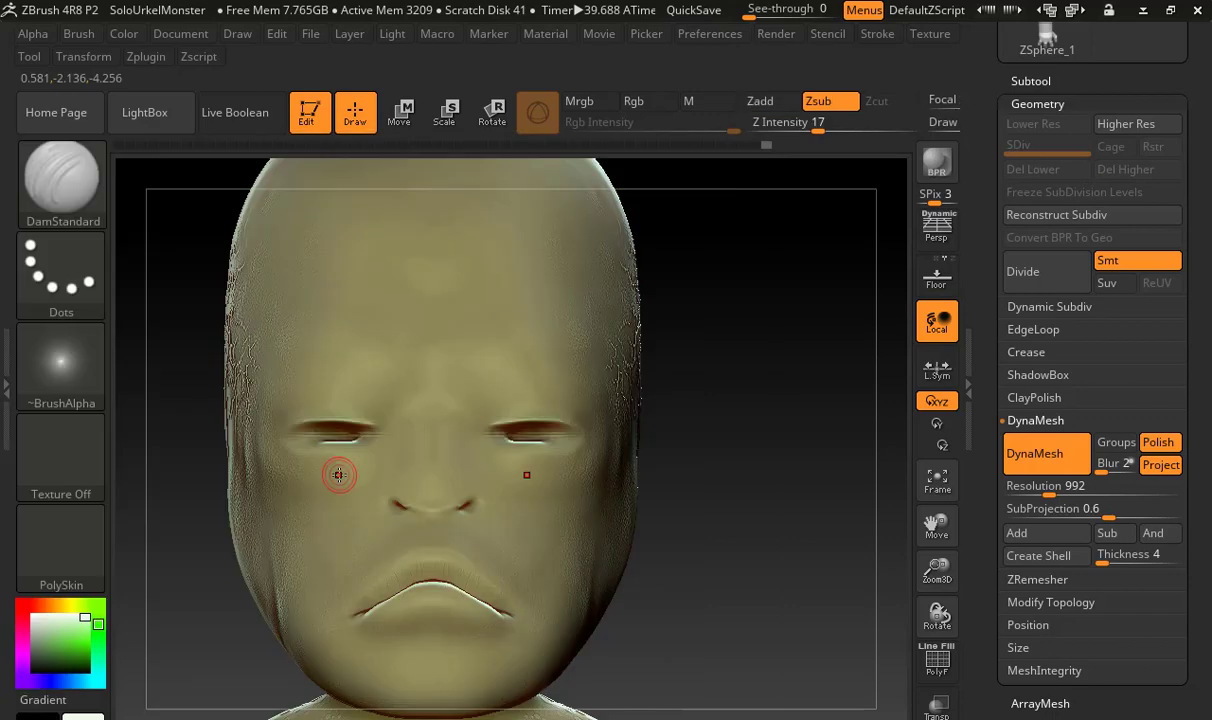
{"action": "mouse_move", "coordinate": [727, 469]}
{"action": "left_mouse_down", "text": "alt"}
{"action": "mouse_move", "coordinate": [757, 471]}
{"action": "mouse_move", "coordinate": [698, 554]}
{"action": "mouse_move", "coordinate": [690, 548]}
{"action": "left_mouse_up", "text": "alt"}
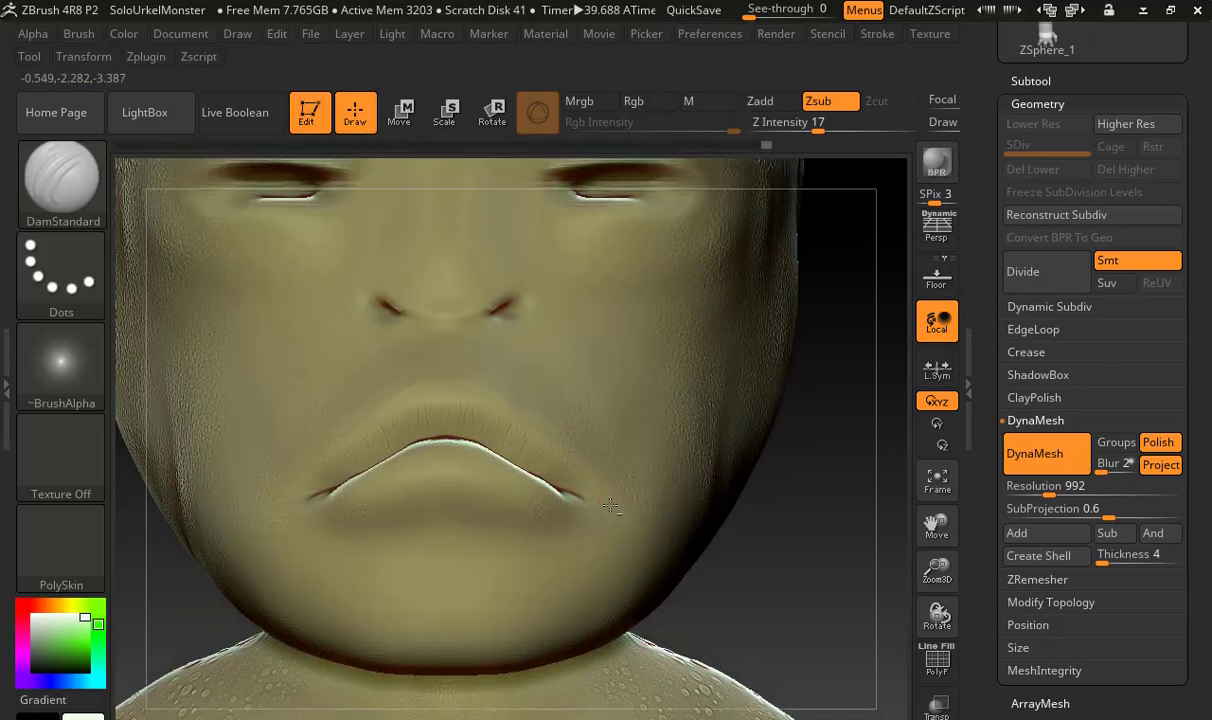
{"action": "key", "text": "ctrl"}
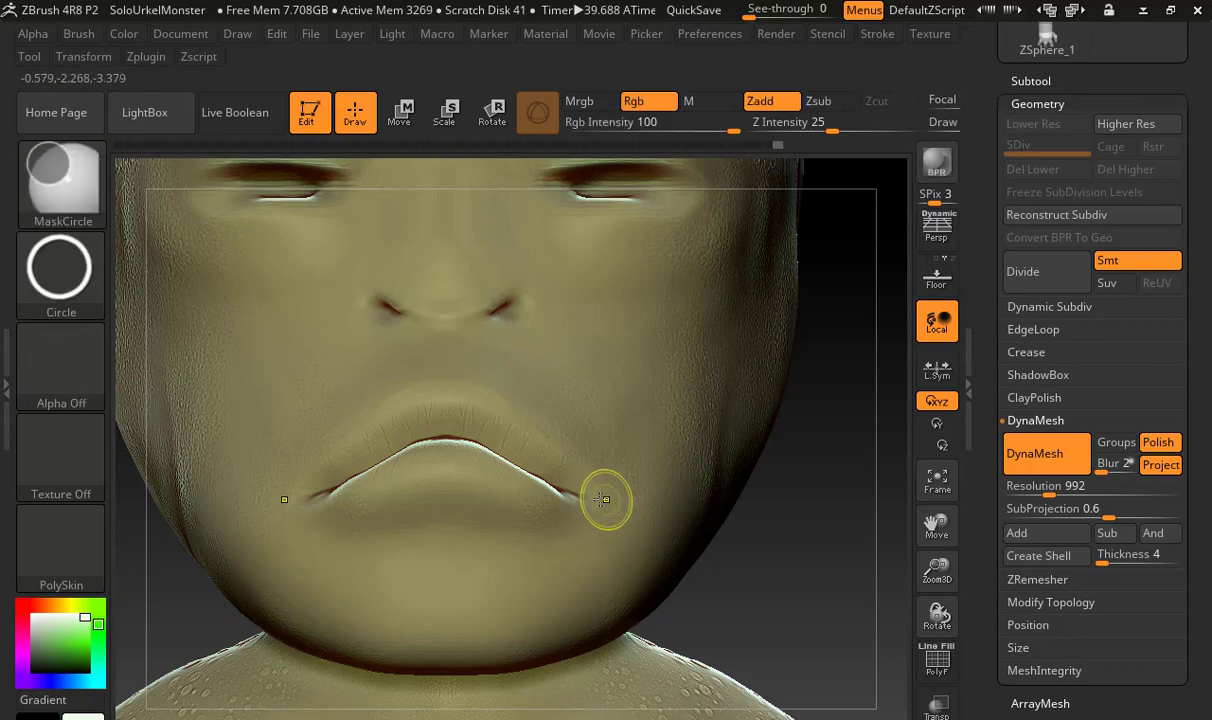
{"action": "left_click_drag", "start_coordinate": [574, 495], "coordinate": [616, 515]}
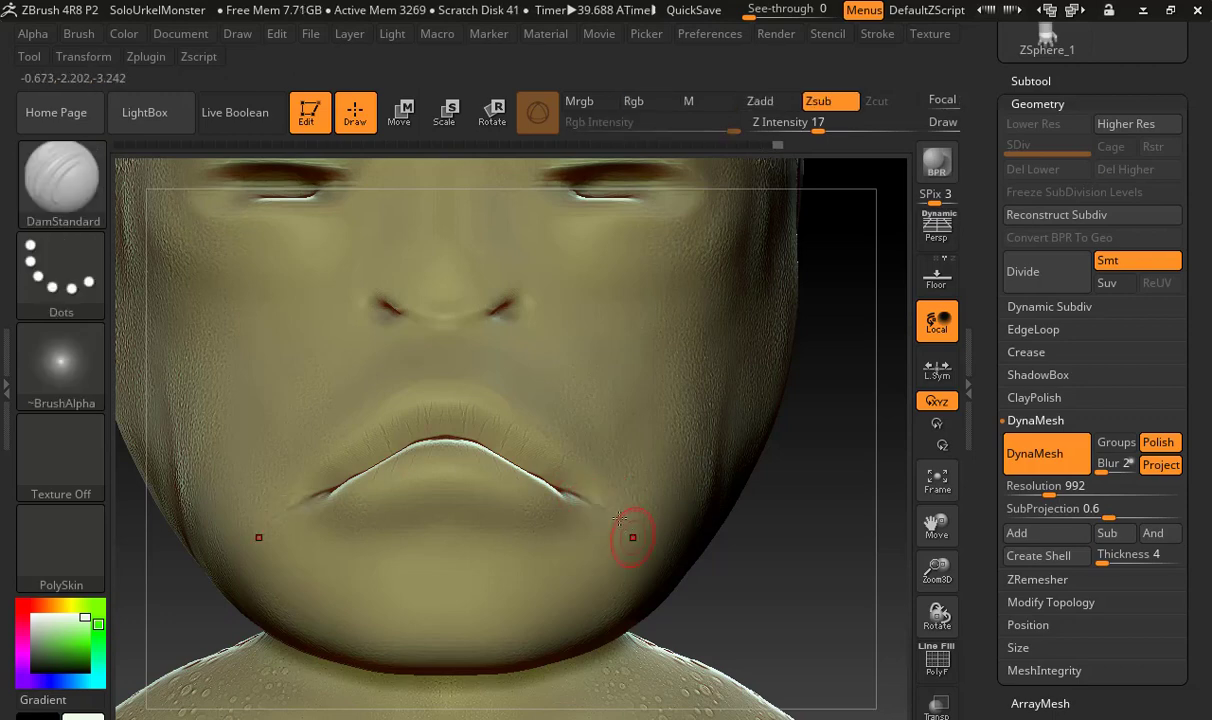
Carve fine creases at the inner and outer eye corners and smooth the upper eyelid edges
{"action": "left_click_drag", "start_coordinate": [822, 482], "coordinate": [760, 634], "text": "alt"}
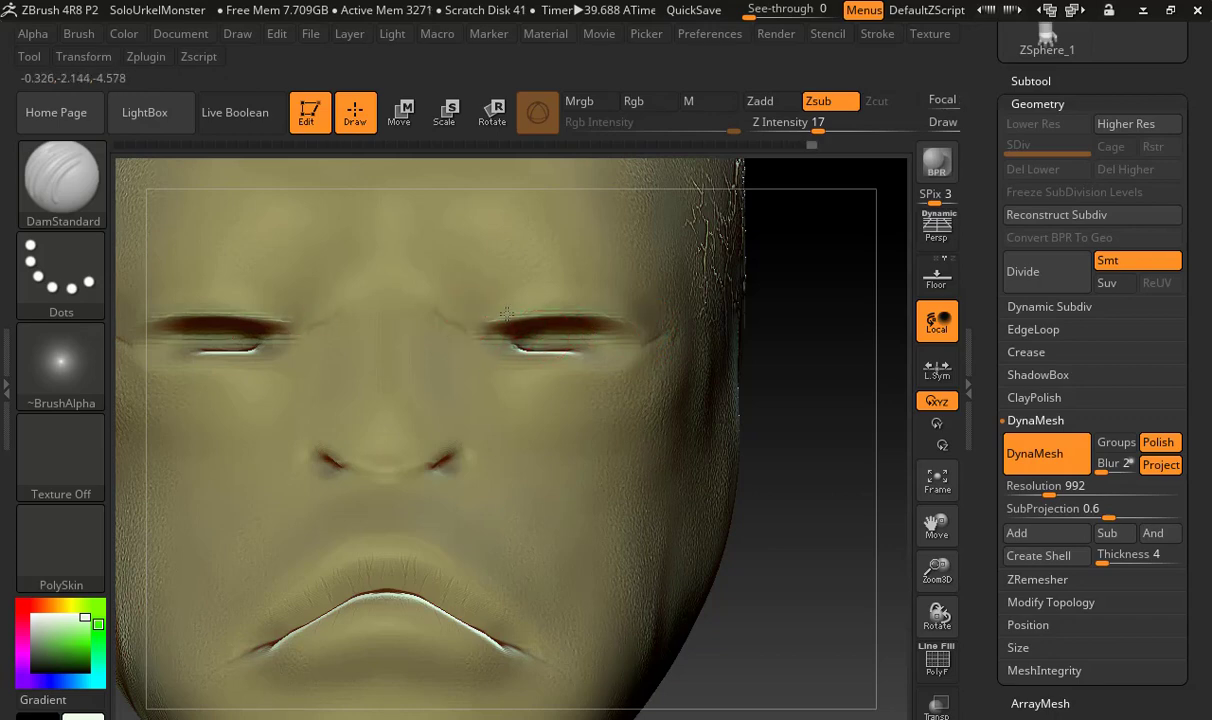
{"action": "key", "text": "shift"}
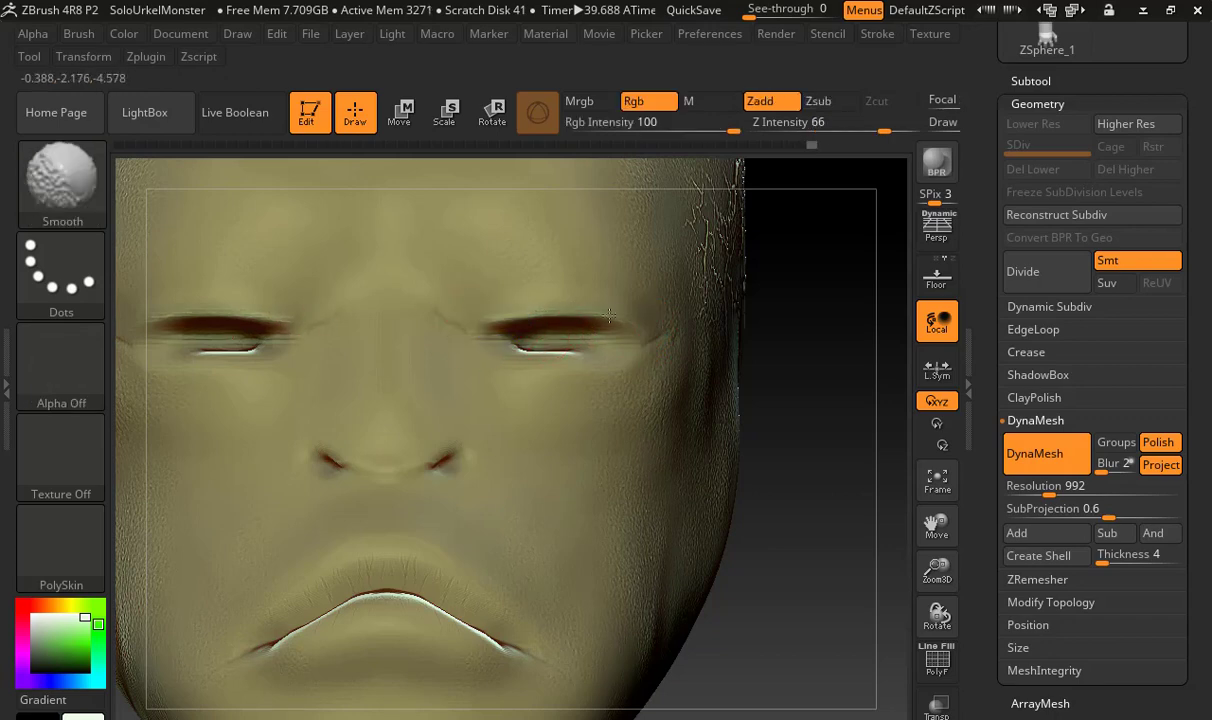
{"action": "left_click_drag", "start_coordinate": [508, 320], "coordinate": [580, 313]}
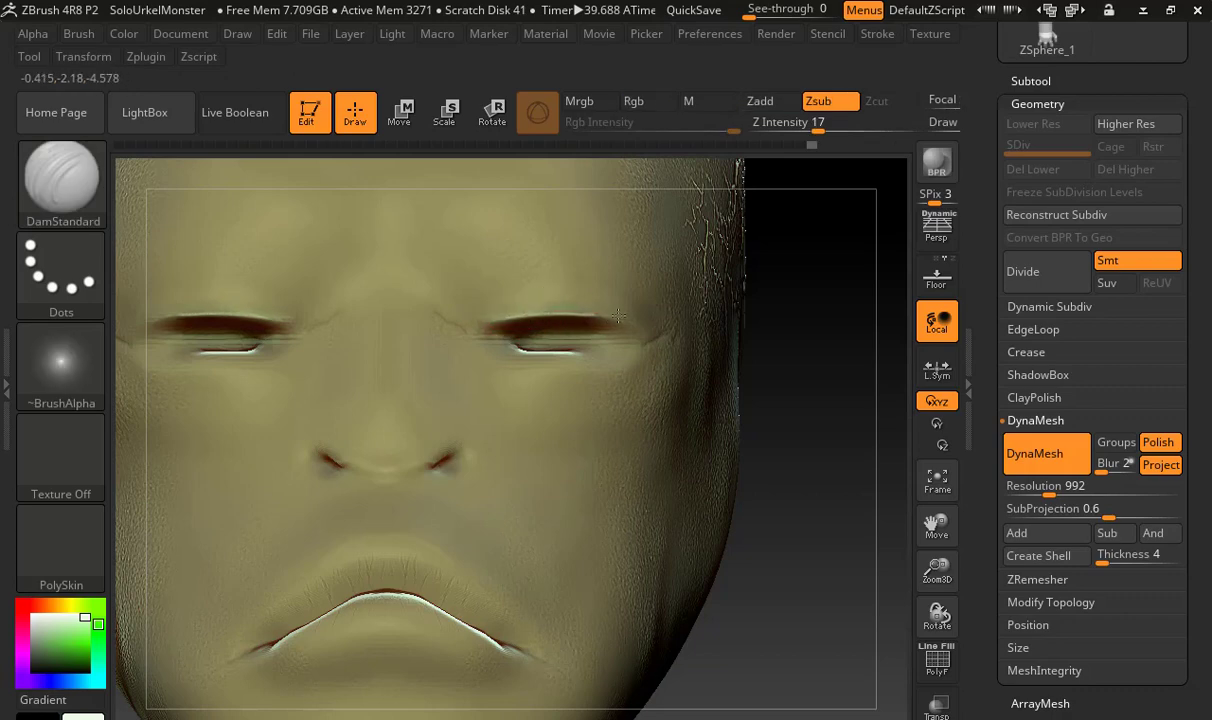
{"action": "key", "text": "shift"}
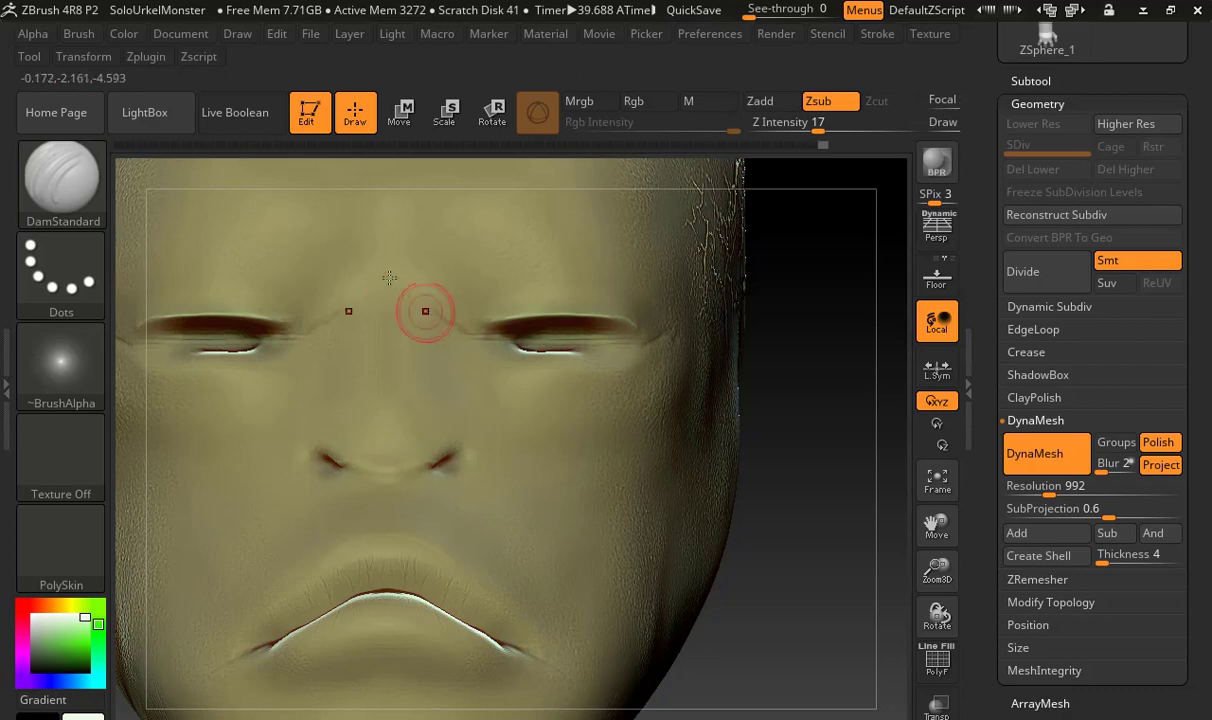
Carve angled frown creases between the brows and refine the creases around the nostrils with DamStandard
{"action": "mouse_move", "coordinate": [416, 300]}
{"action": "left_mouse_down"}
{"action": "mouse_move", "coordinate": [400, 279]}
{"action": "mouse_move", "coordinate": [395, 292]}
{"action": "mouse_move", "coordinate": [419, 284]}
{"action": "mouse_move", "coordinate": [420, 300]}
{"action": "mouse_move", "coordinate": [402, 296]}
{"action": "left_mouse_up"}
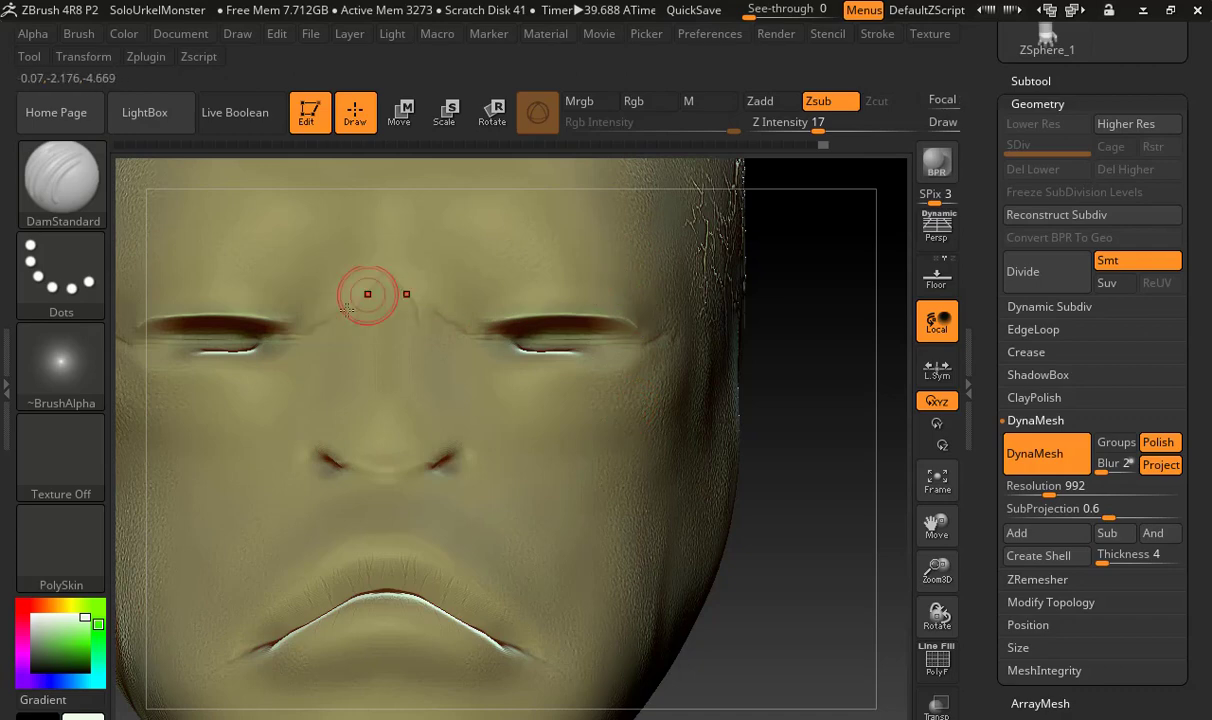
{"action": "key", "text": "ctrl"}
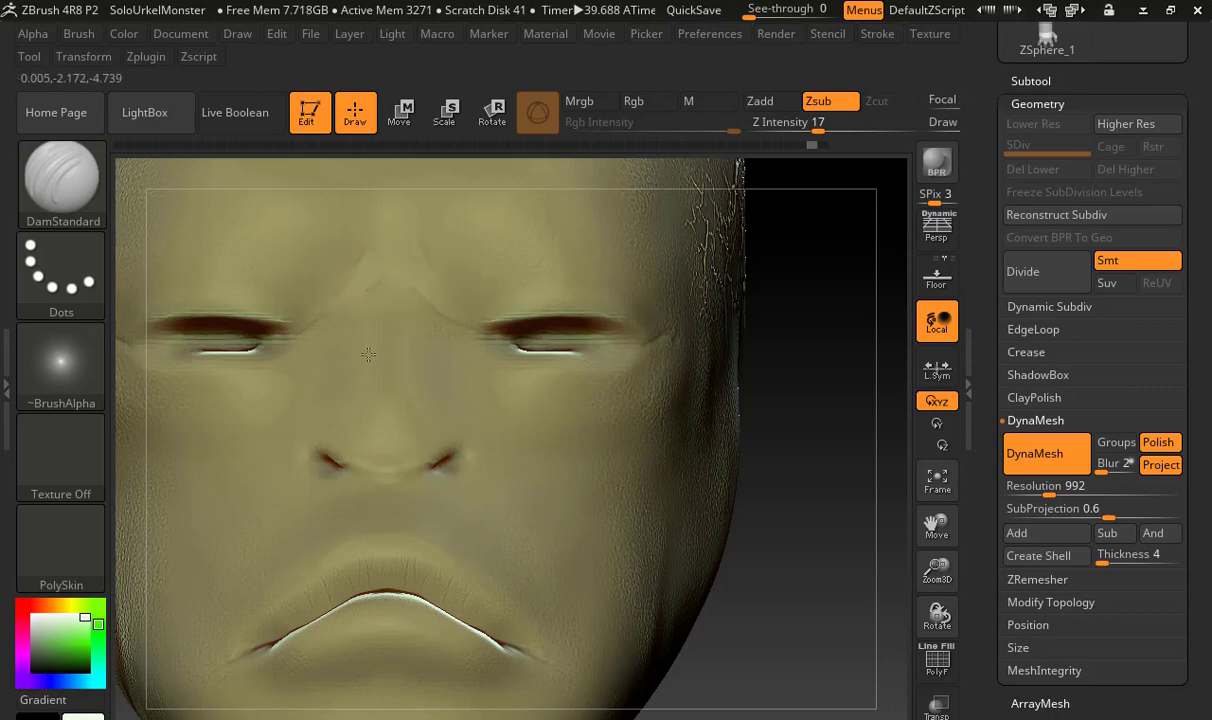
{"action": "left_click_drag", "start_coordinate": [820, 538], "coordinate": [652, 468], "text": "alt"}
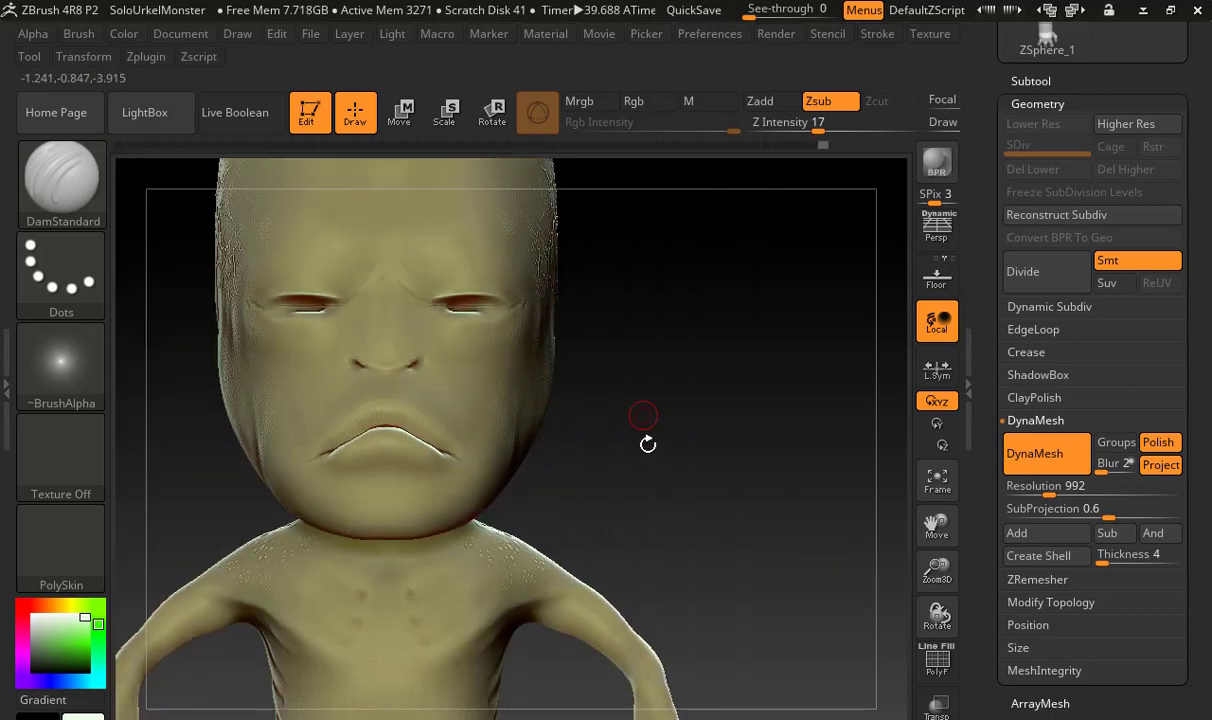
{"action": "left_click_drag", "start_coordinate": [607, 432], "coordinate": [661, 444], "text": "alt"}
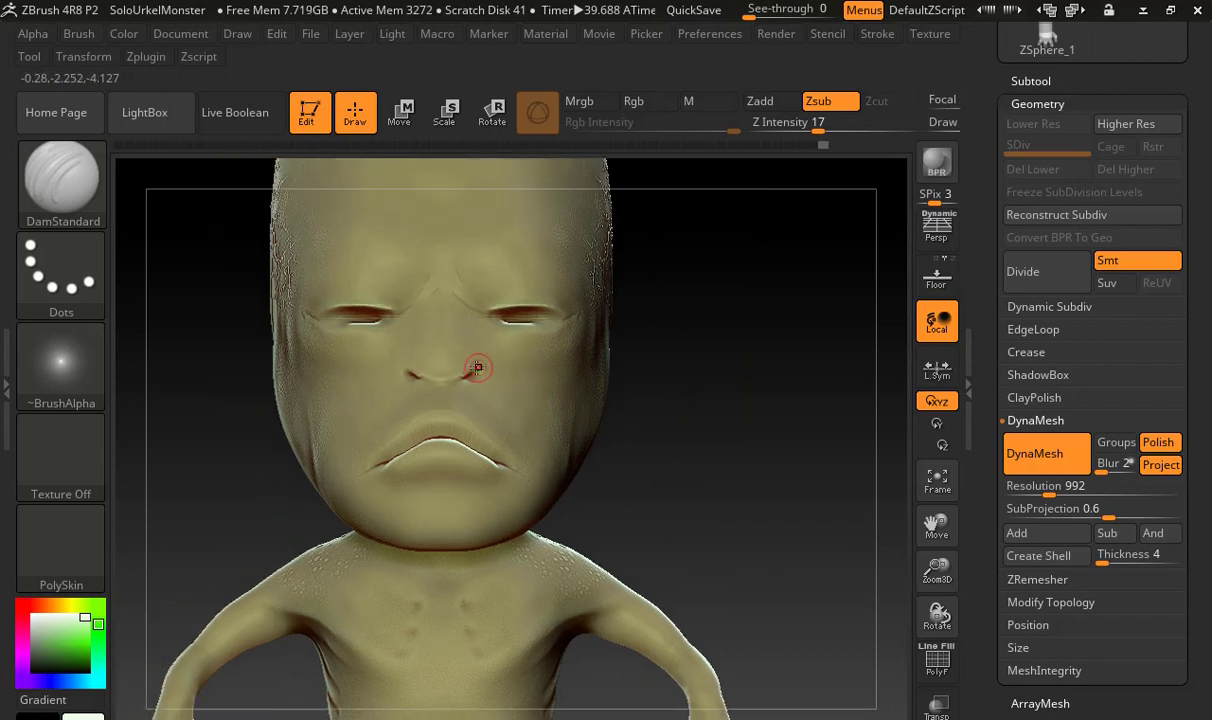
{"action": "left_click_drag", "start_coordinate": [404, 371], "coordinate": [415, 381]}
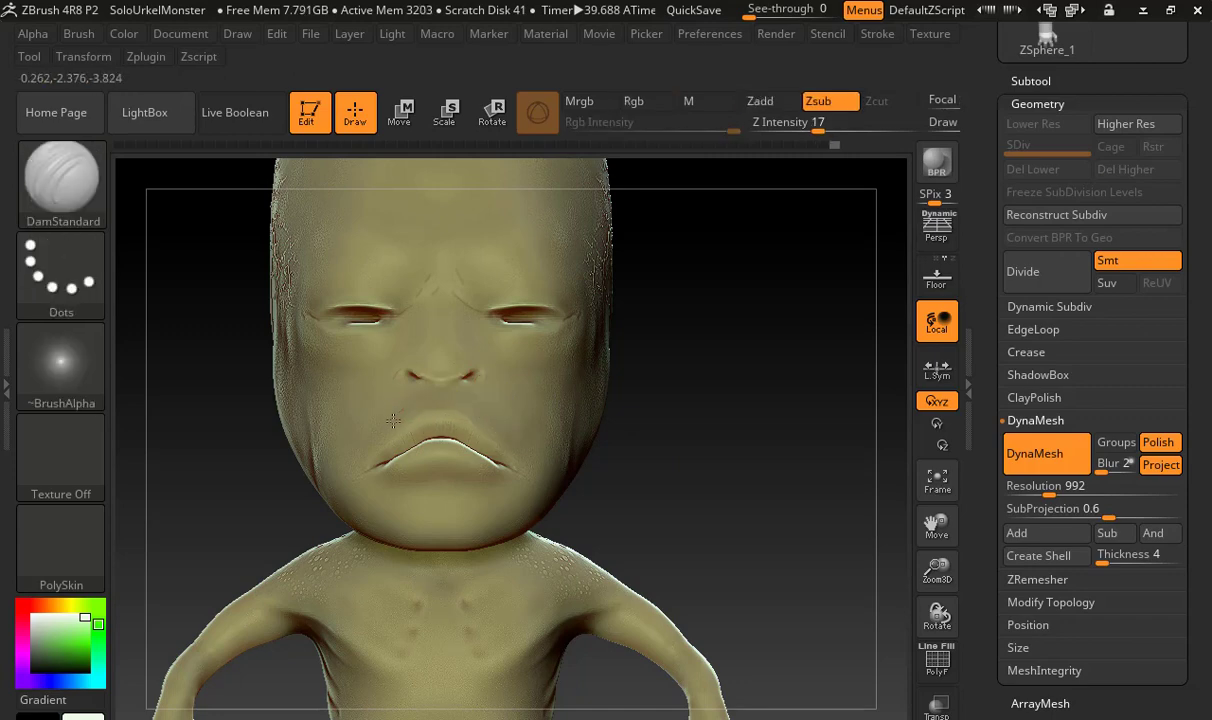
Redo the cheek crease strokes between the nostrils and mouth corners with DamStandard at a Z Intensity of 5
{"action": "key", "text": "ctrl+z"}
{"action": "left_click_drag", "start_coordinate": [485, 383], "coordinate": [507, 406]}
{"action": "key", "text": "ctrl+z"}
{"action": "left_click_drag", "start_coordinate": [692, 452], "coordinate": [645, 540], "text": "alt"}
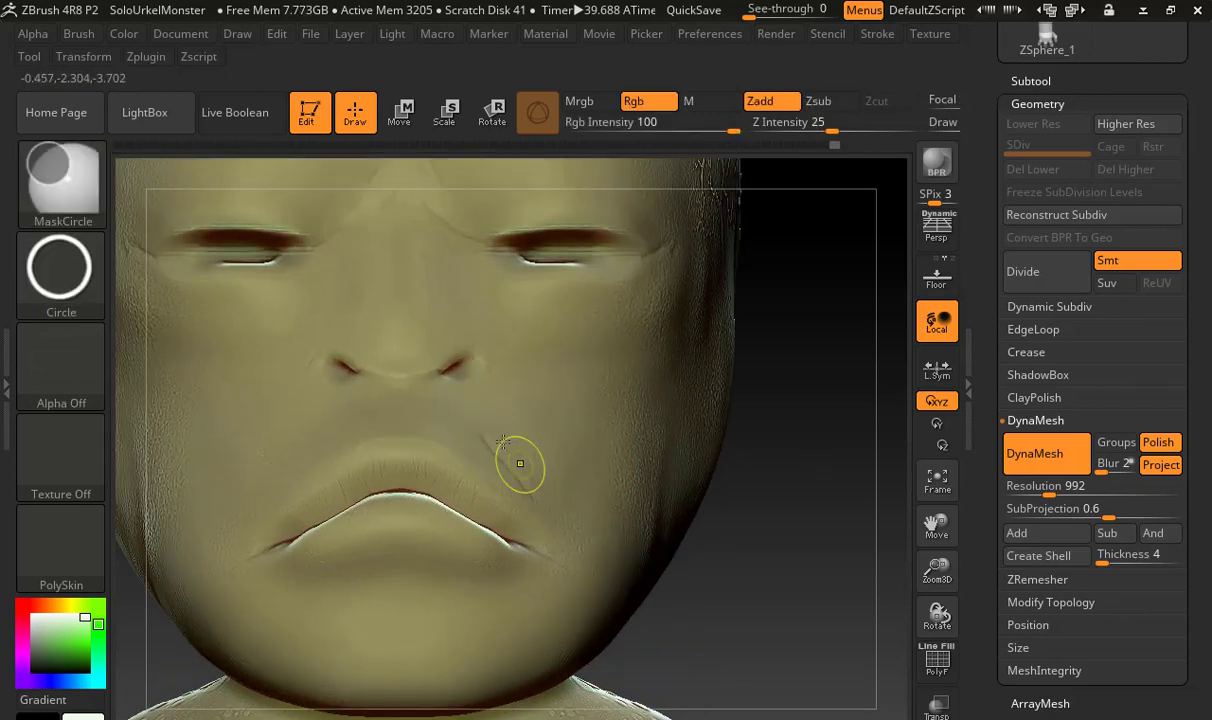
{"action": "left_click_drag", "start_coordinate": [765, 122], "coordinate": [687, 196]}
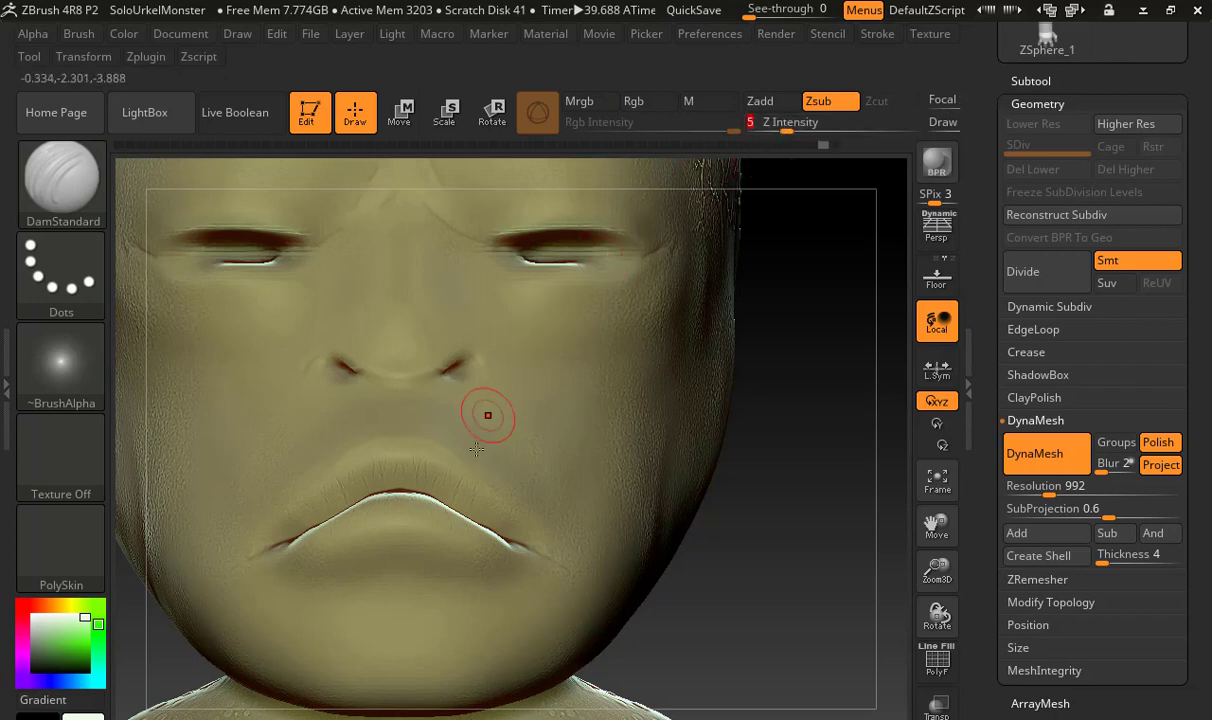
{"action": "left_click_drag", "start_coordinate": [485, 418], "coordinate": [475, 441]}
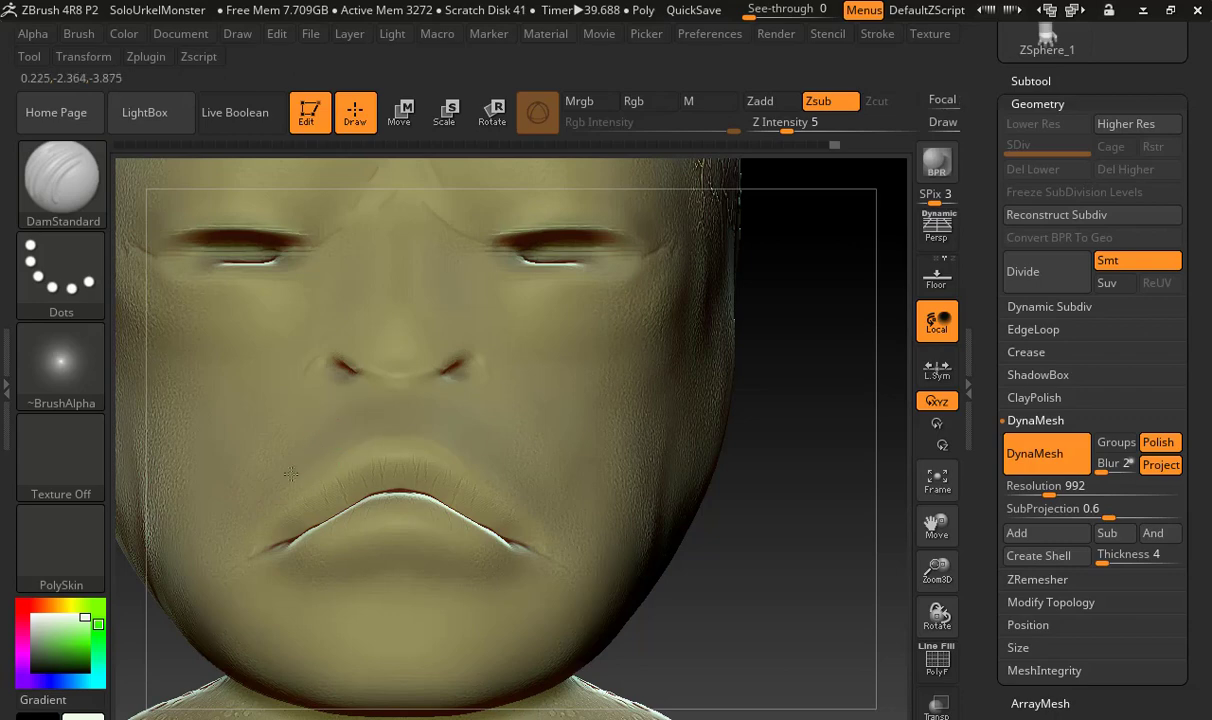
Examine the head and eye area in side profile, and frame the whole figure from the front
{"action": "mouse_move", "coordinate": [728, 520]}
{"action": "left_mouse_down"}
{"action": "mouse_move", "coordinate": [667, 541]}
{"action": "mouse_move", "coordinate": [538, 536]}
{"action": "left_mouse_up"}
{"action": "left_click_drag", "start_coordinate": [640, 470], "coordinate": [668, 463]}
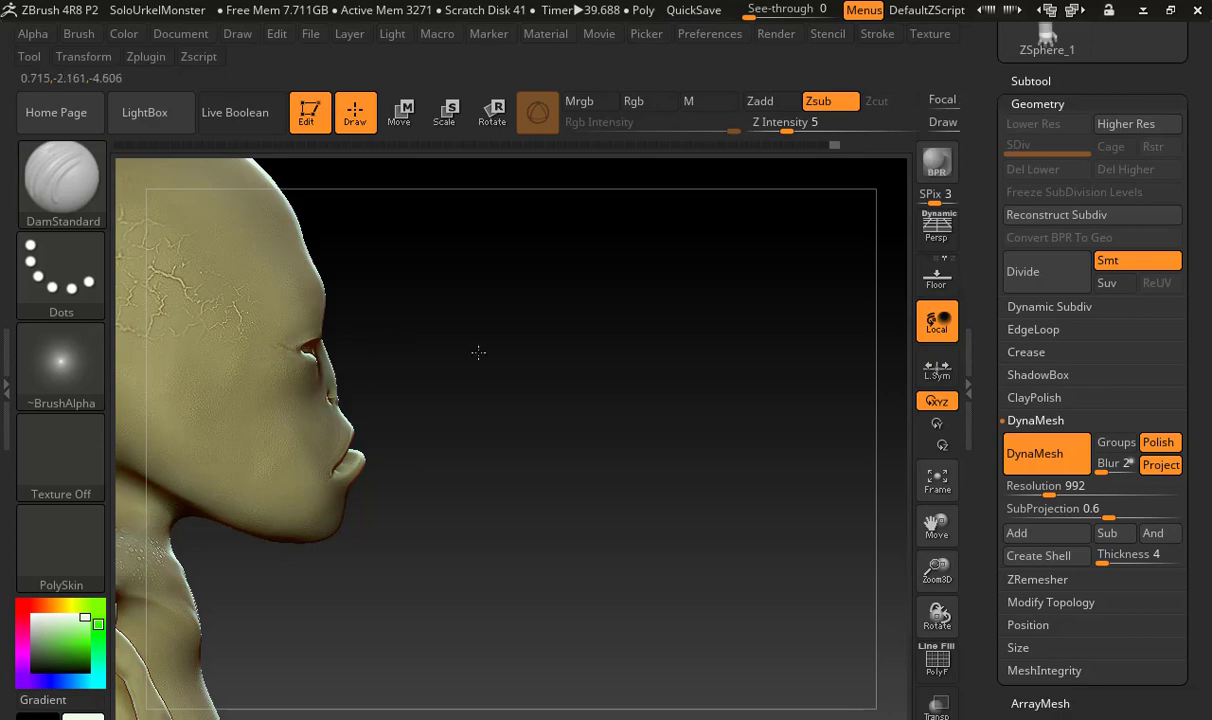
{"action": "left_click_drag", "start_coordinate": [479, 352], "coordinate": [694, 362], "text": "alt"}
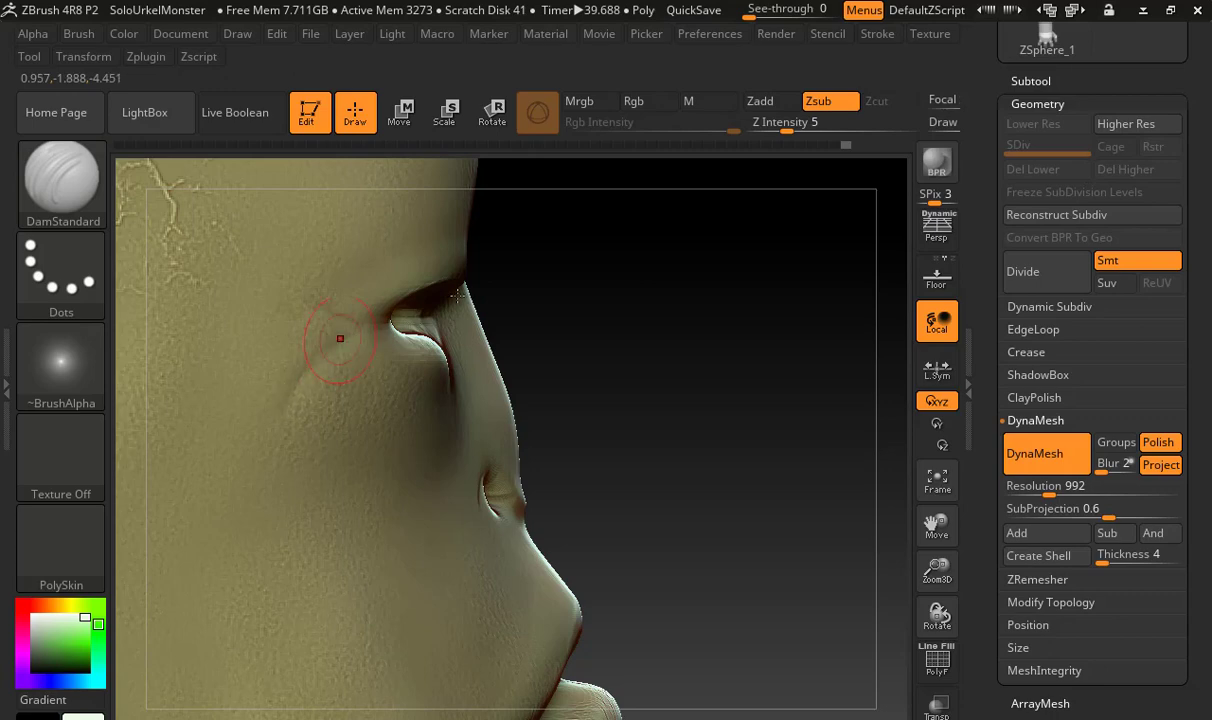
{"action": "left_click_drag", "start_coordinate": [638, 384], "coordinate": [395, 372]}
{"action": "key", "text": "f"}
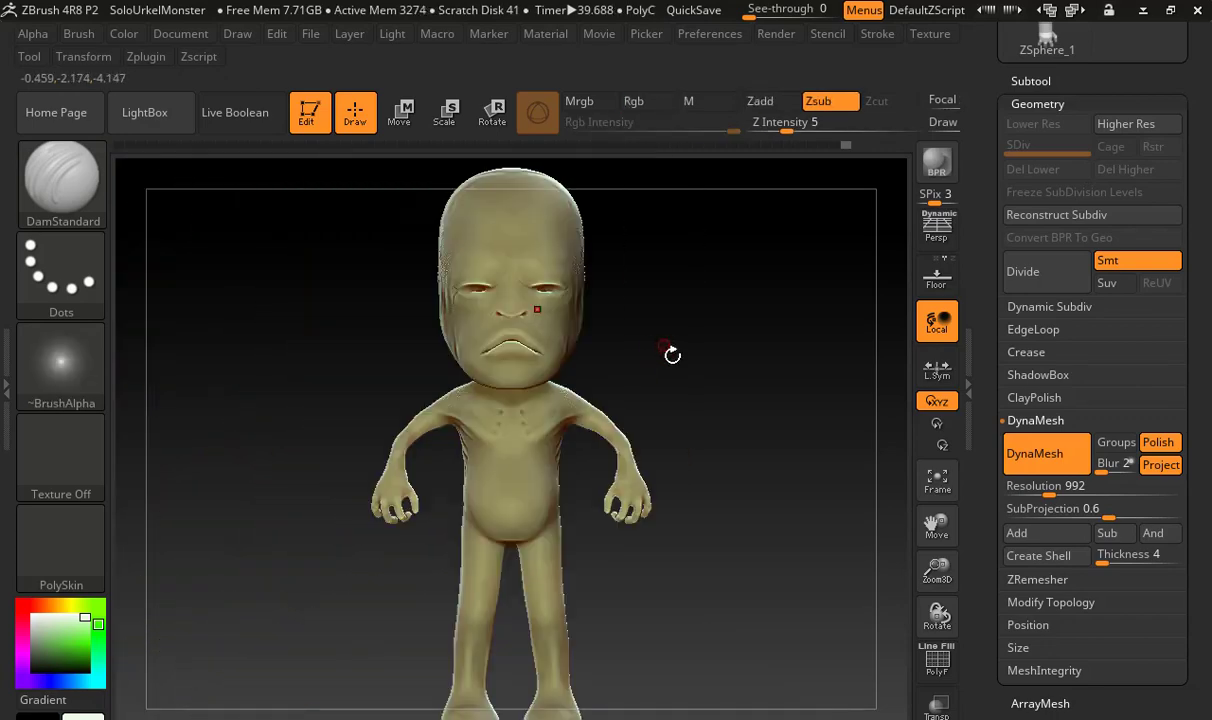
{"action": "left_click_drag", "start_coordinate": [682, 411], "coordinate": [691, 387]}
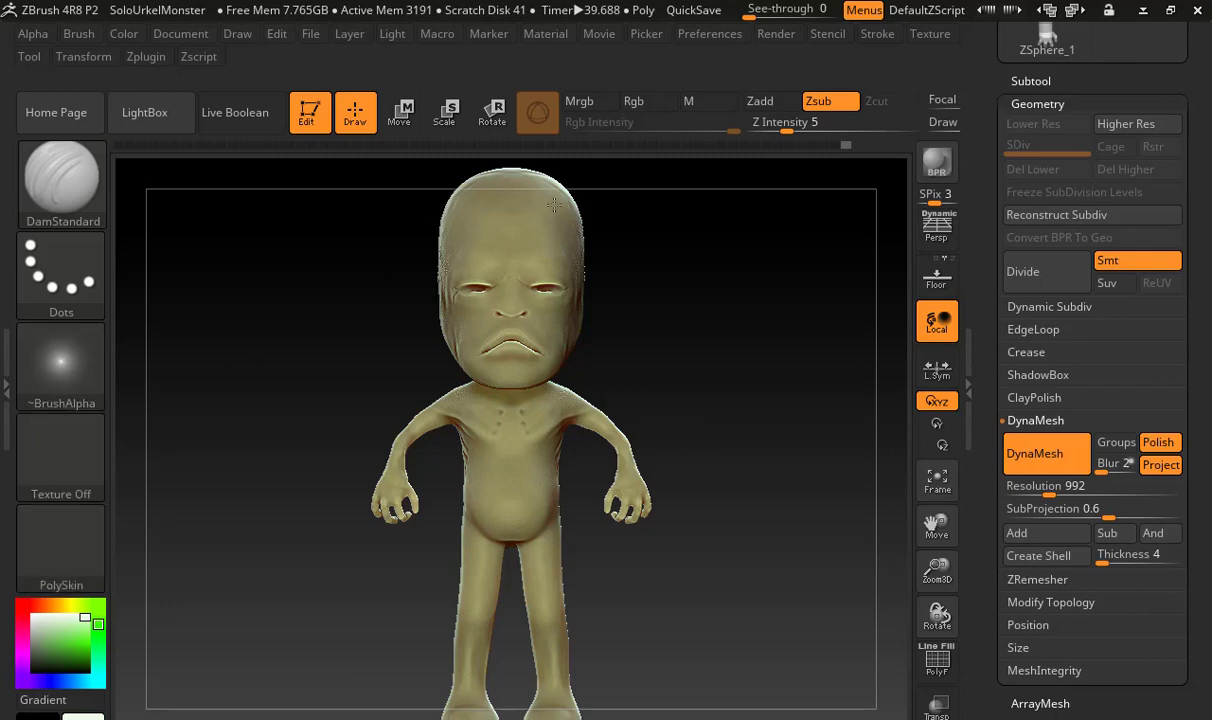
Set up the Standard brush for painting with Zadd off, Mrgb on and the PolySkin material
{"action": "left_click", "coordinate": [80, 188]}
{"action": "left_click", "coordinate": [518, 183]}
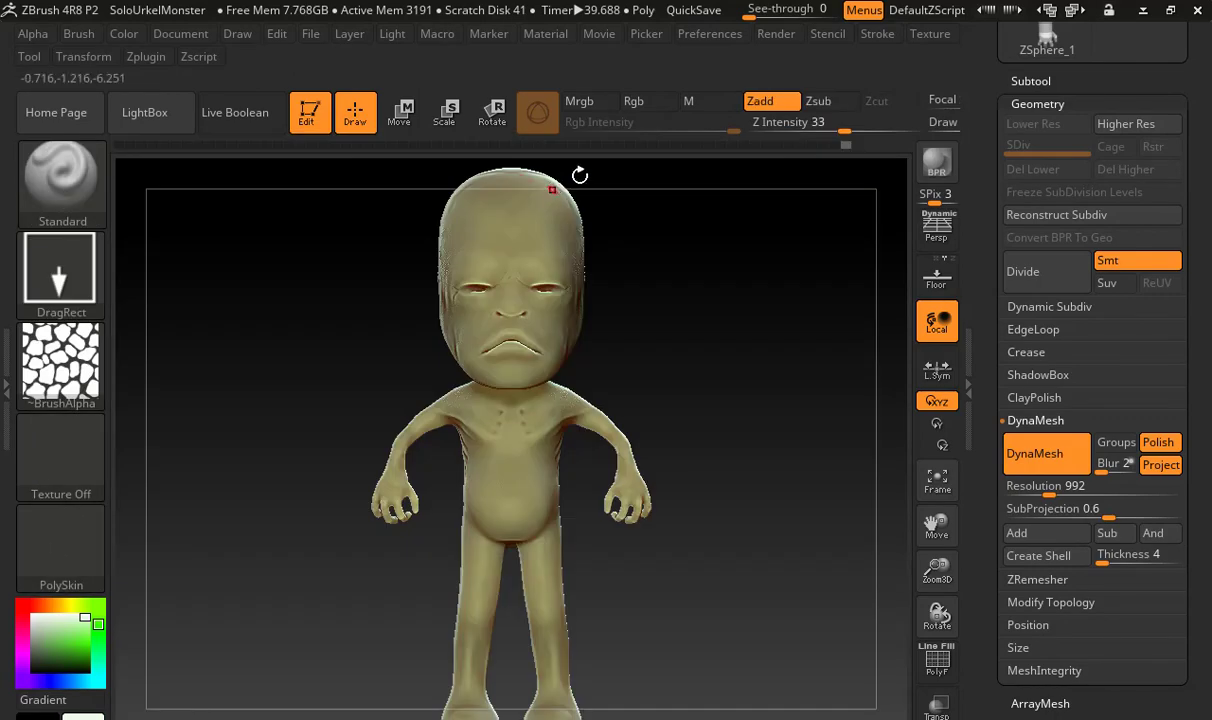
{"action": "left_click", "coordinate": [760, 101]}
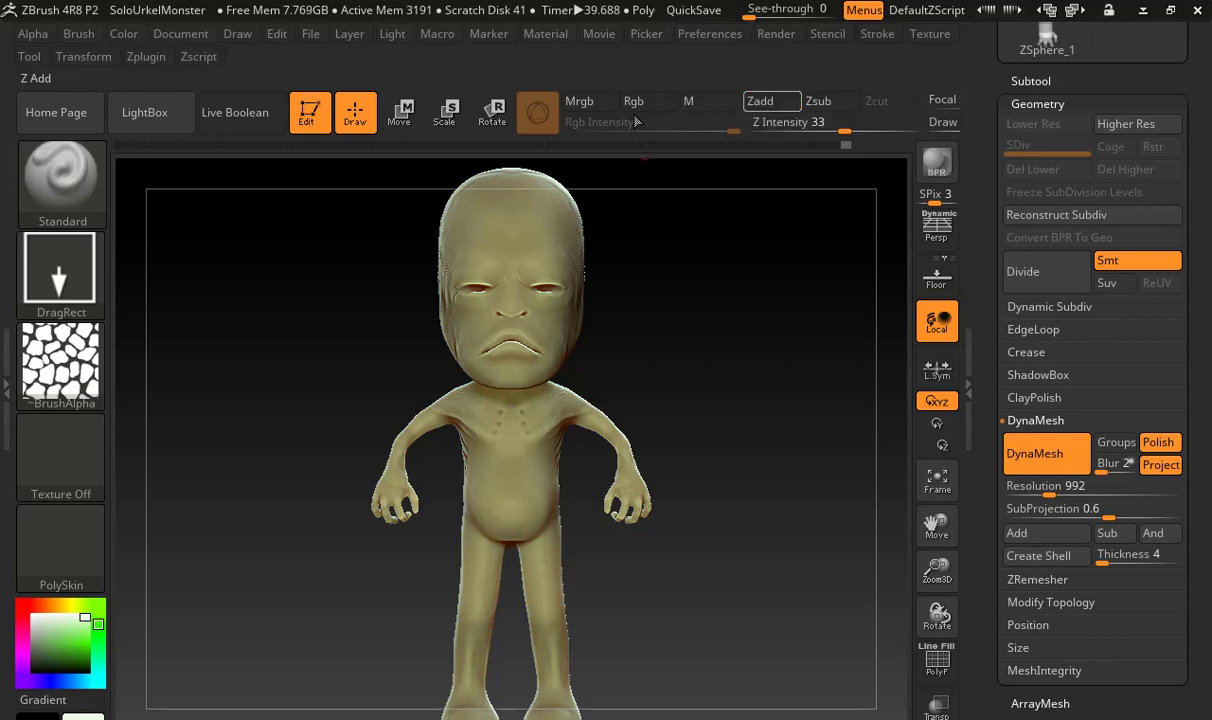
{"action": "left_click", "coordinate": [586, 104]}
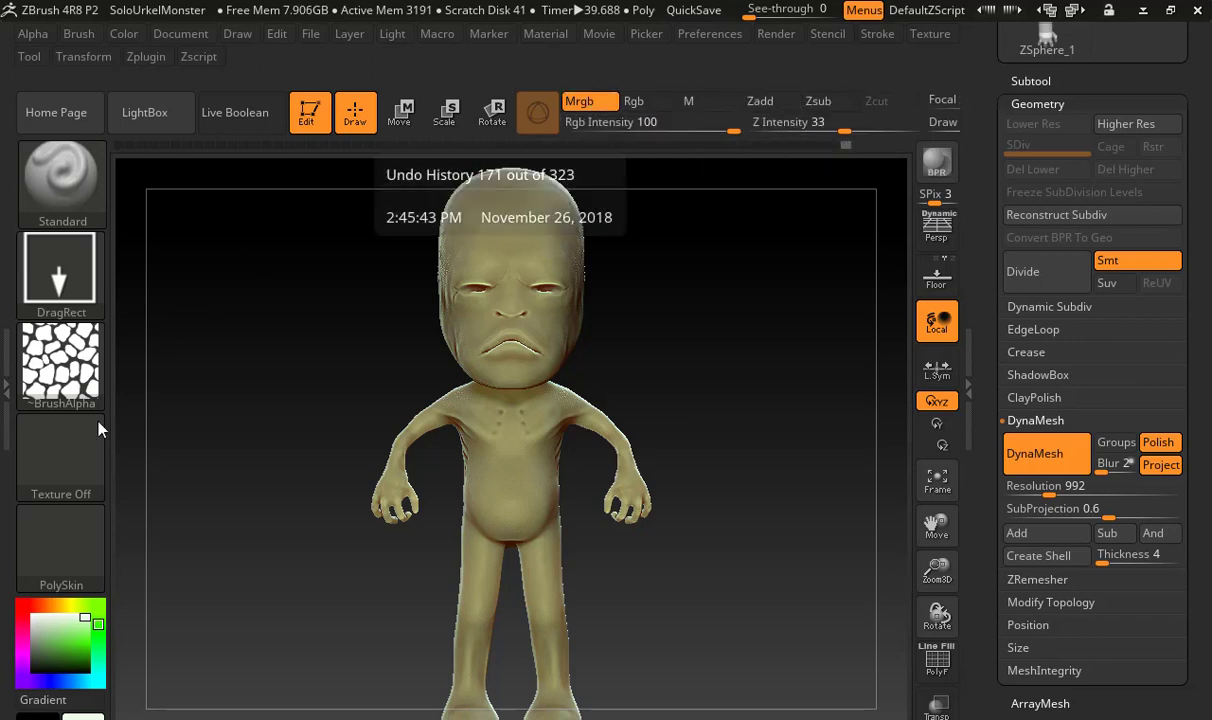
{"action": "left_click", "coordinate": [63, 512]}
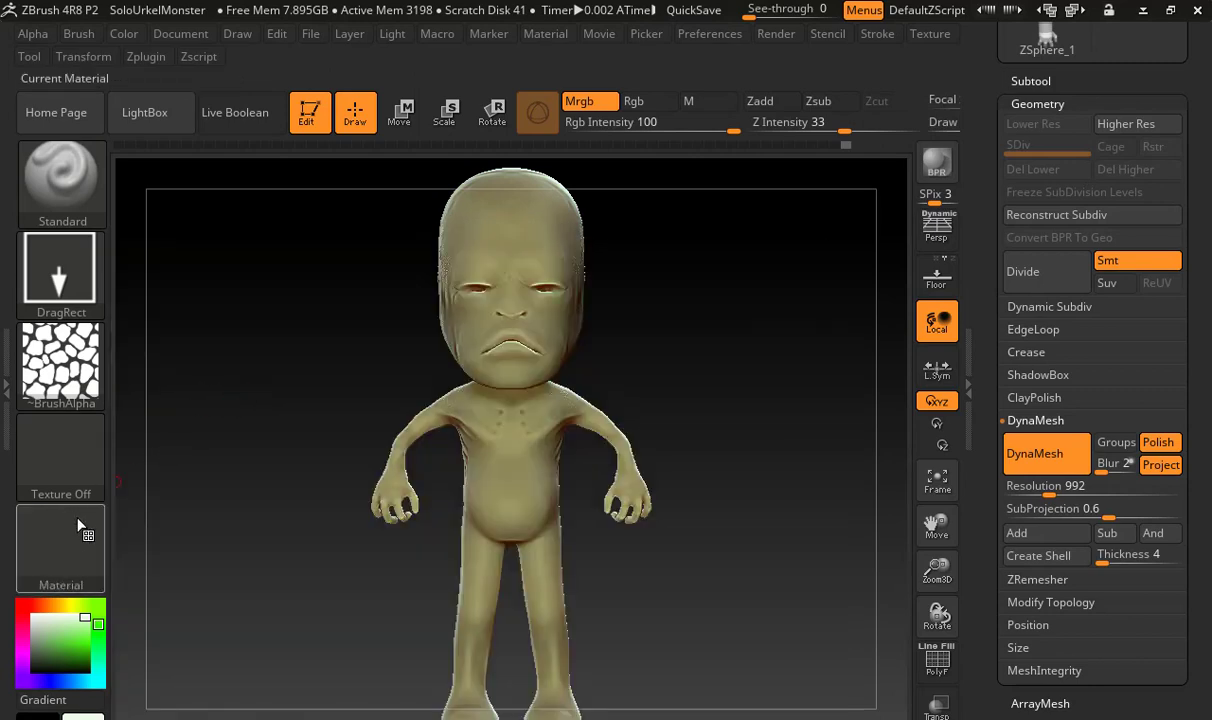
{"action": "left_click", "coordinate": [75, 518]}
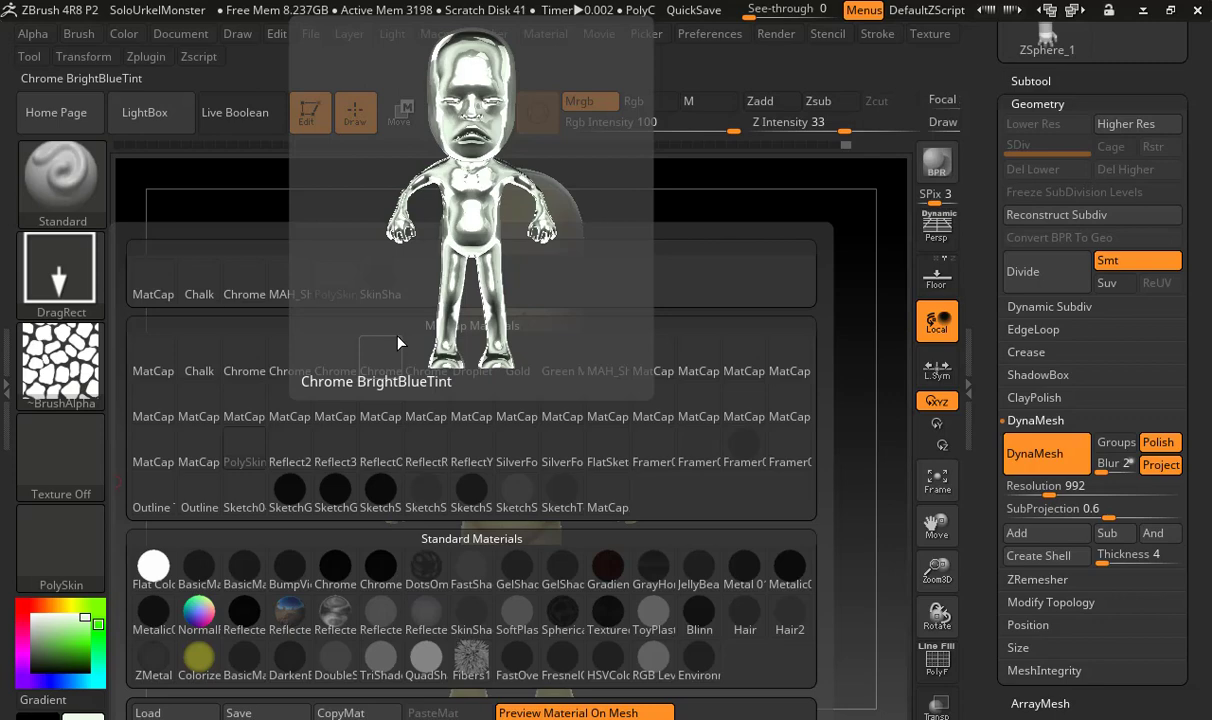
{"action": "left_click", "coordinate": [245, 441]}
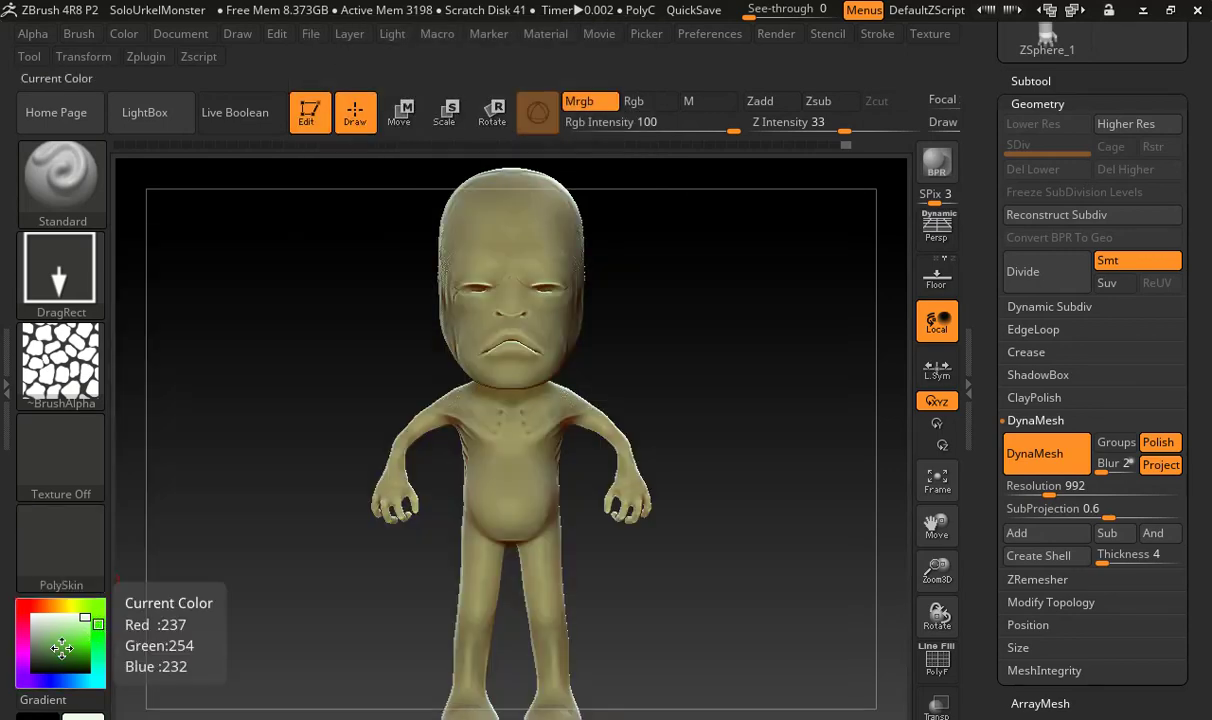
Try a light green body colour, reset the current colour to white and fill the body with it
{"action": "left_click", "coordinate": [58, 661]}
{"action": "mouse_move", "coordinate": [68, 654]}
{"action": "left_mouse_down"}
{"action": "mouse_move", "coordinate": [56, 608]}
{"action": "mouse_move", "coordinate": [48, 628]}
{"action": "mouse_move", "coordinate": [76, 622]}
{"action": "left_mouse_up"}
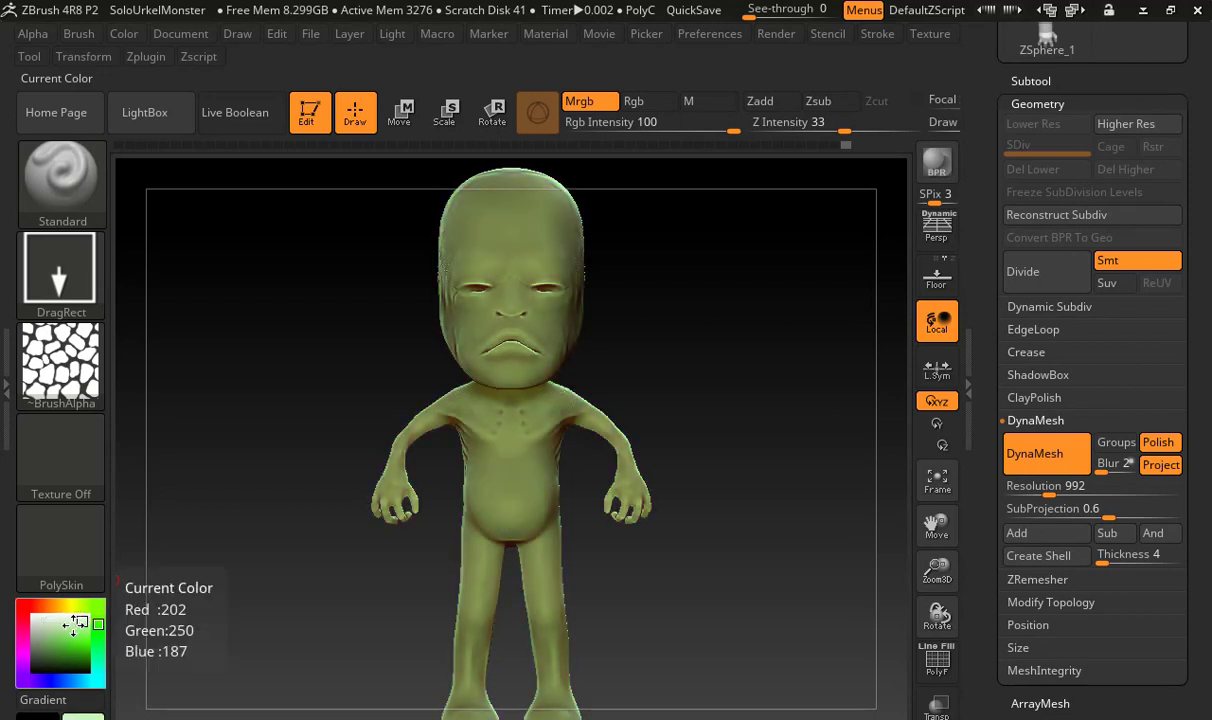
{"action": "left_click", "coordinate": [33, 616]}
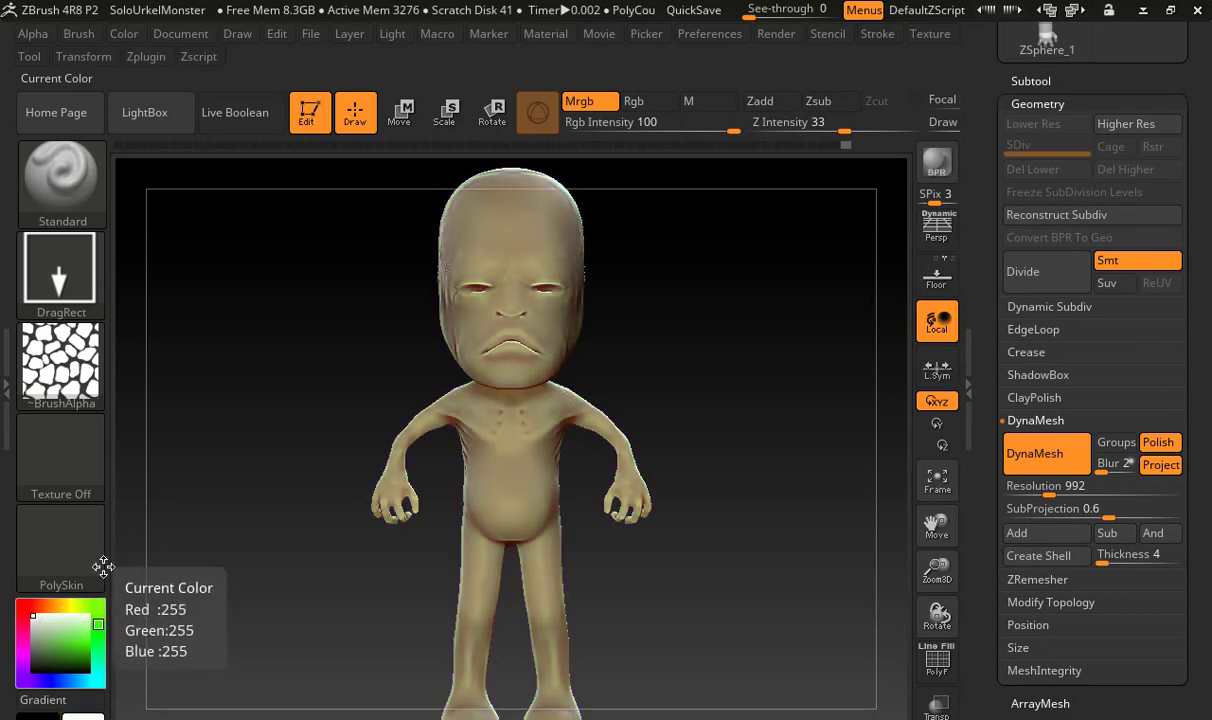
{"action": "left_click", "coordinate": [128, 34]}
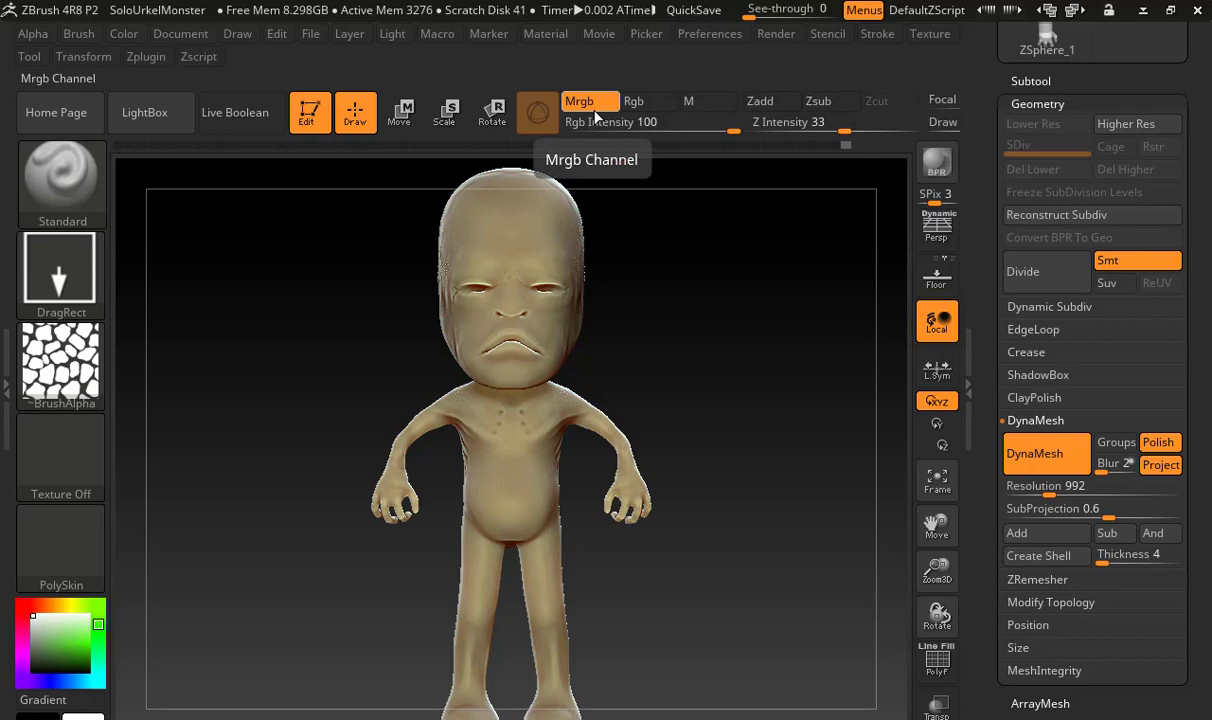
Switch the paint channel to Rgb and choose the MatCap Gorilla material
{"action": "left_click", "coordinate": [640, 106]}
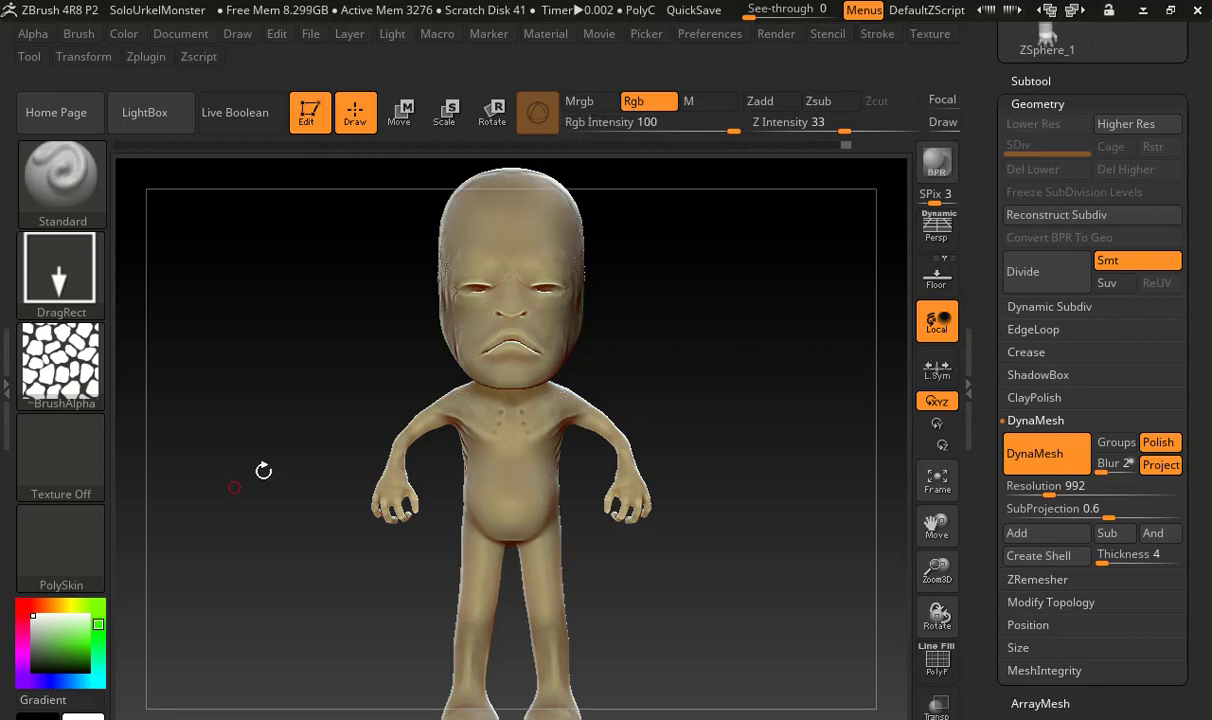
{"action": "left_click", "coordinate": [88, 545]}
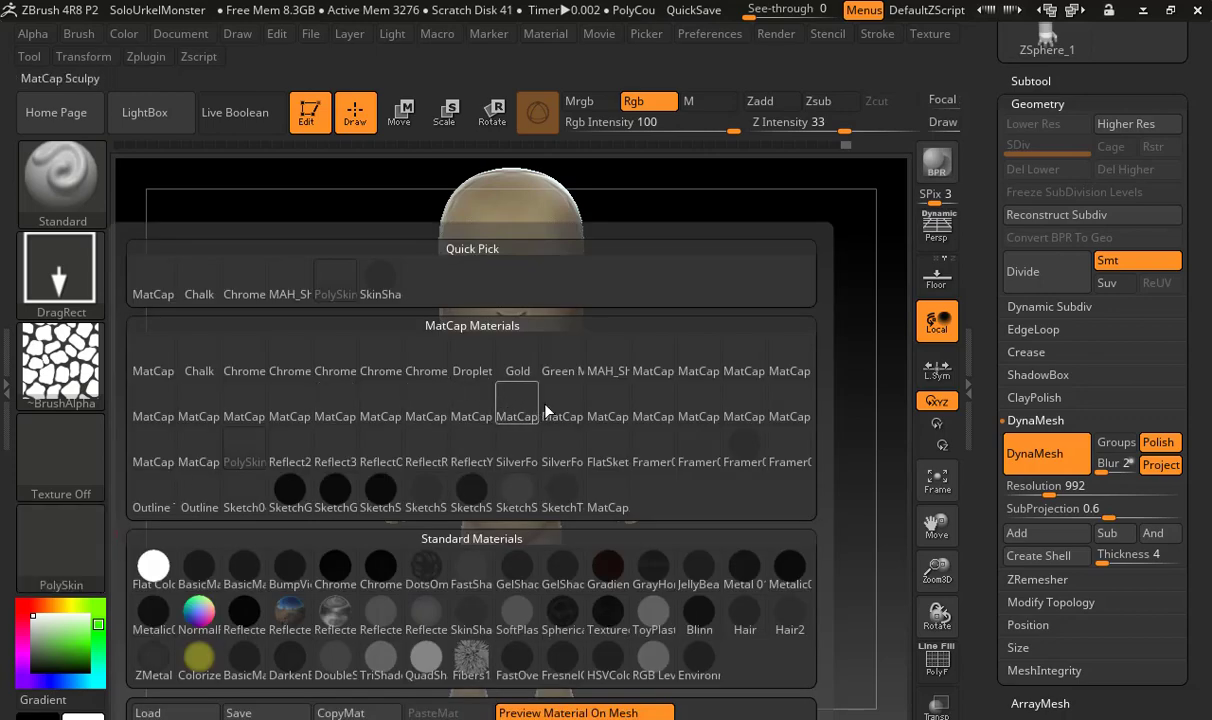
{"action": "mouse_move", "coordinate": [640, 413]}
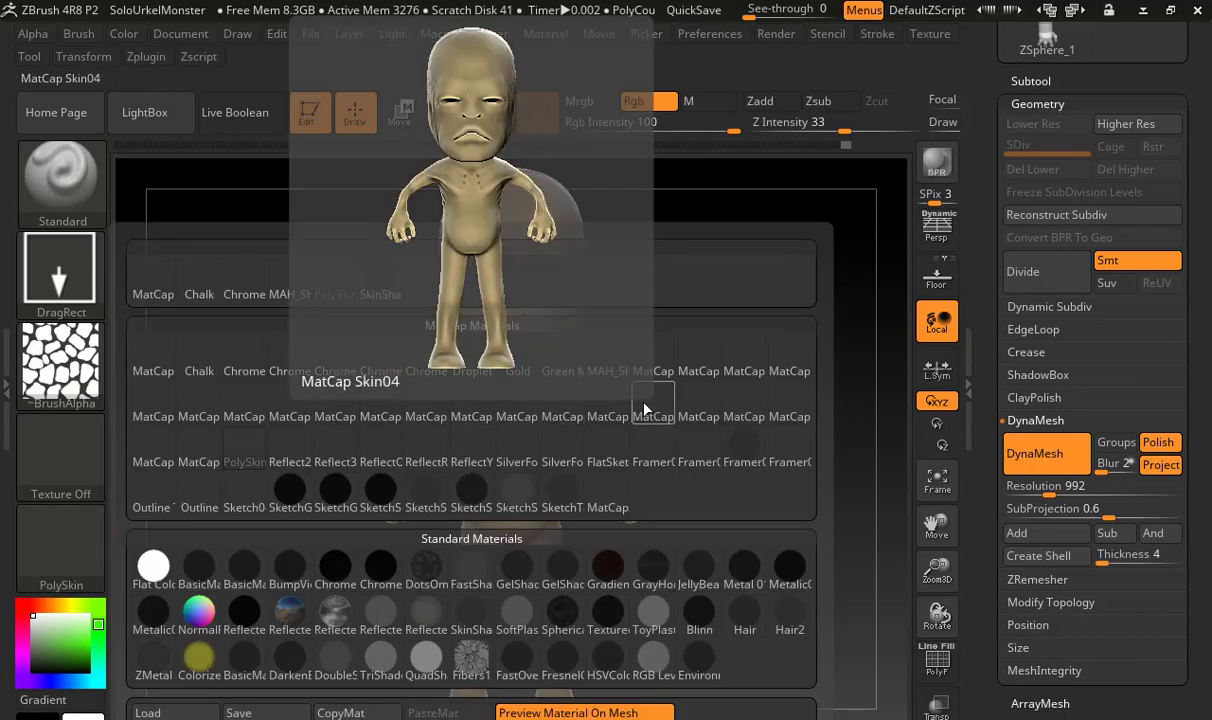
{"action": "left_click", "coordinate": [640, 355]}
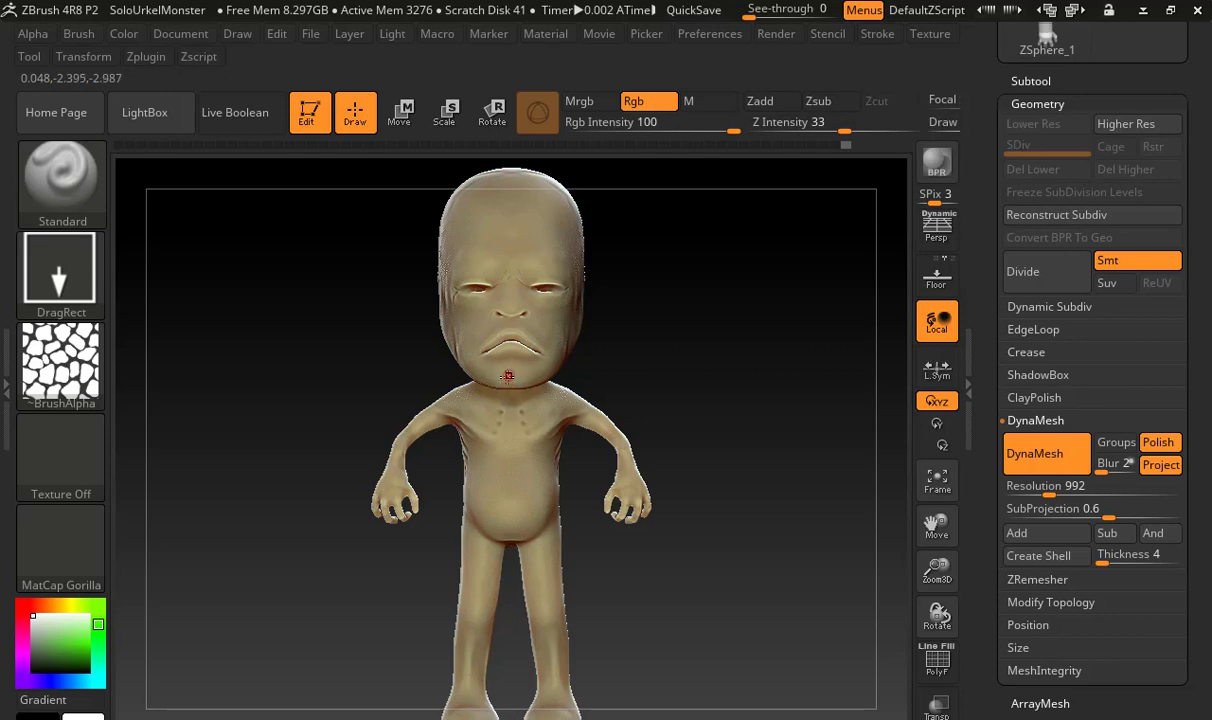
Turn off the polypaint display of the TPose2_Body6 subtool
{"action": "left_click", "coordinate": [1030, 80]}
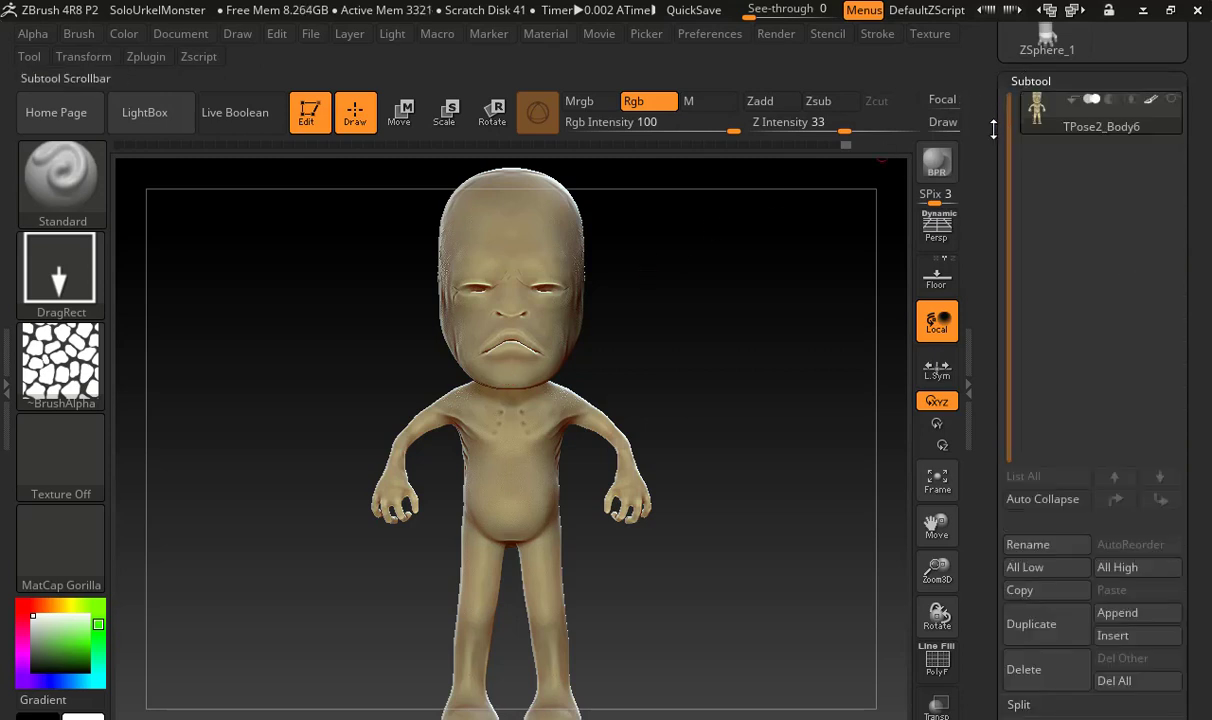
{"action": "left_click_drag", "start_coordinate": [993, 129], "coordinate": [994, 201]}
{"action": "mouse_move", "coordinate": [1153, 177]}
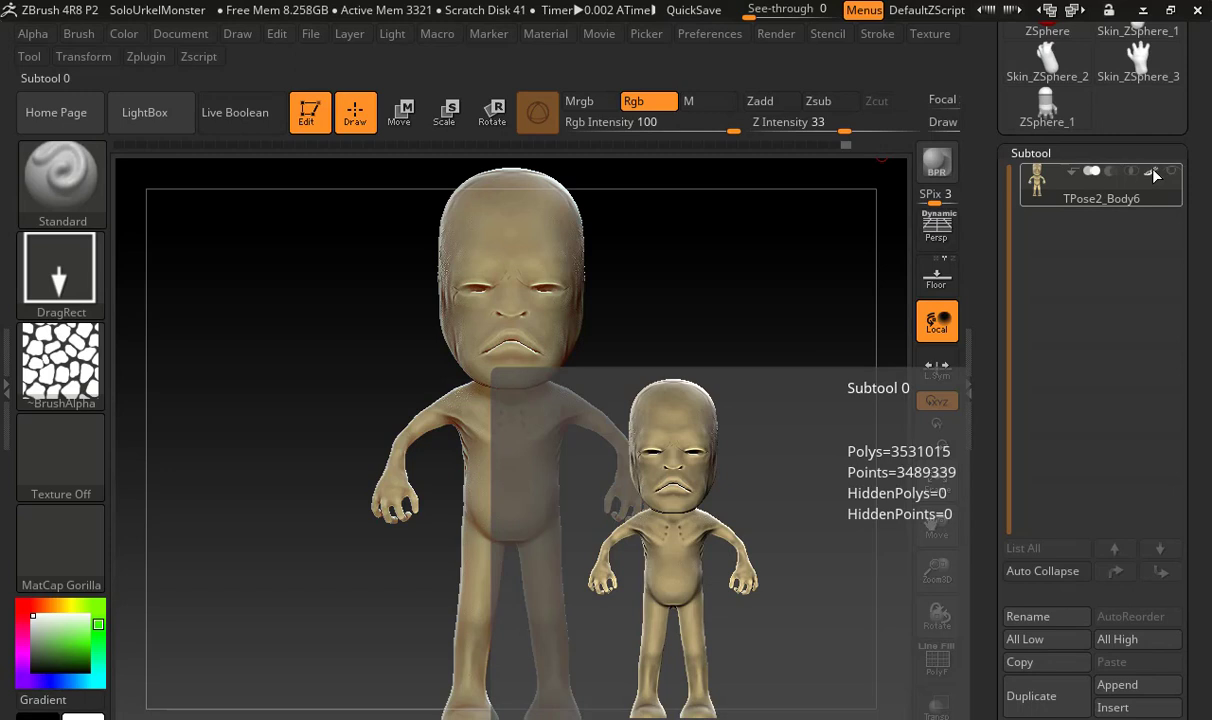
{"action": "left_click", "coordinate": [1153, 177]}
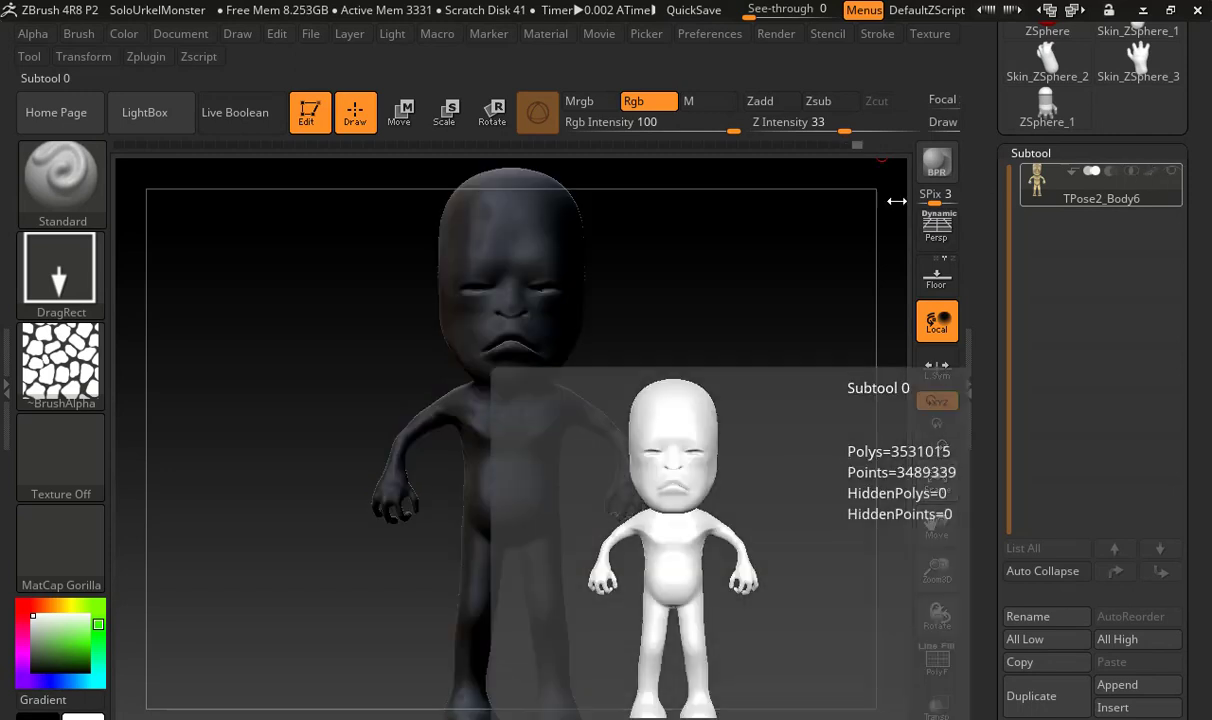
Choose the PolySkin material with Mrgb enabled and fill the body with light pink (235, 186, 215)
{"action": "left_click", "coordinate": [80, 556]}
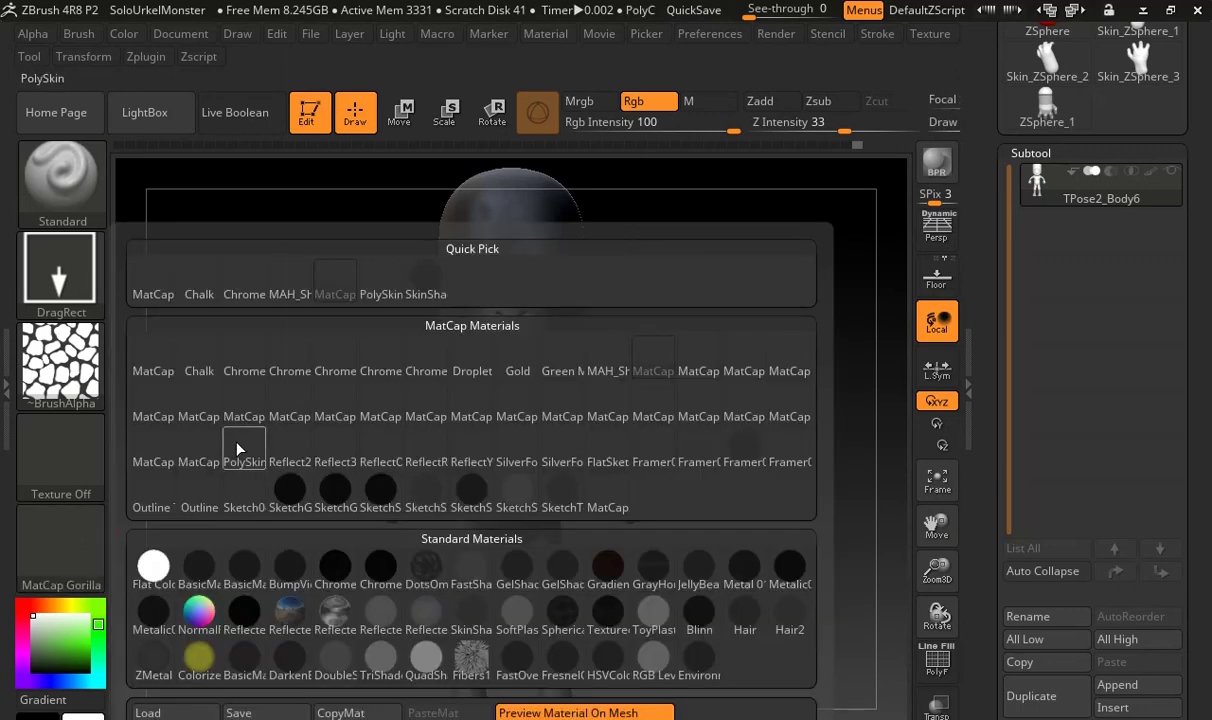
{"action": "left_click", "coordinate": [224, 420]}
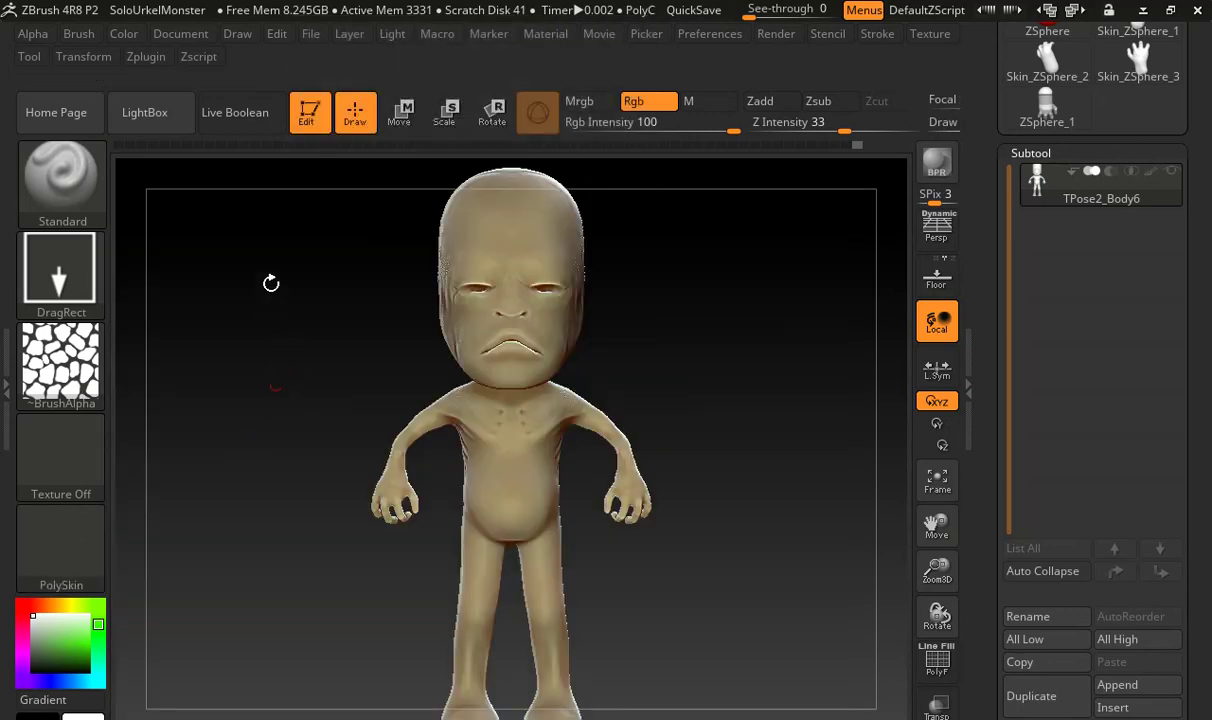
{"action": "left_click", "coordinate": [579, 101]}
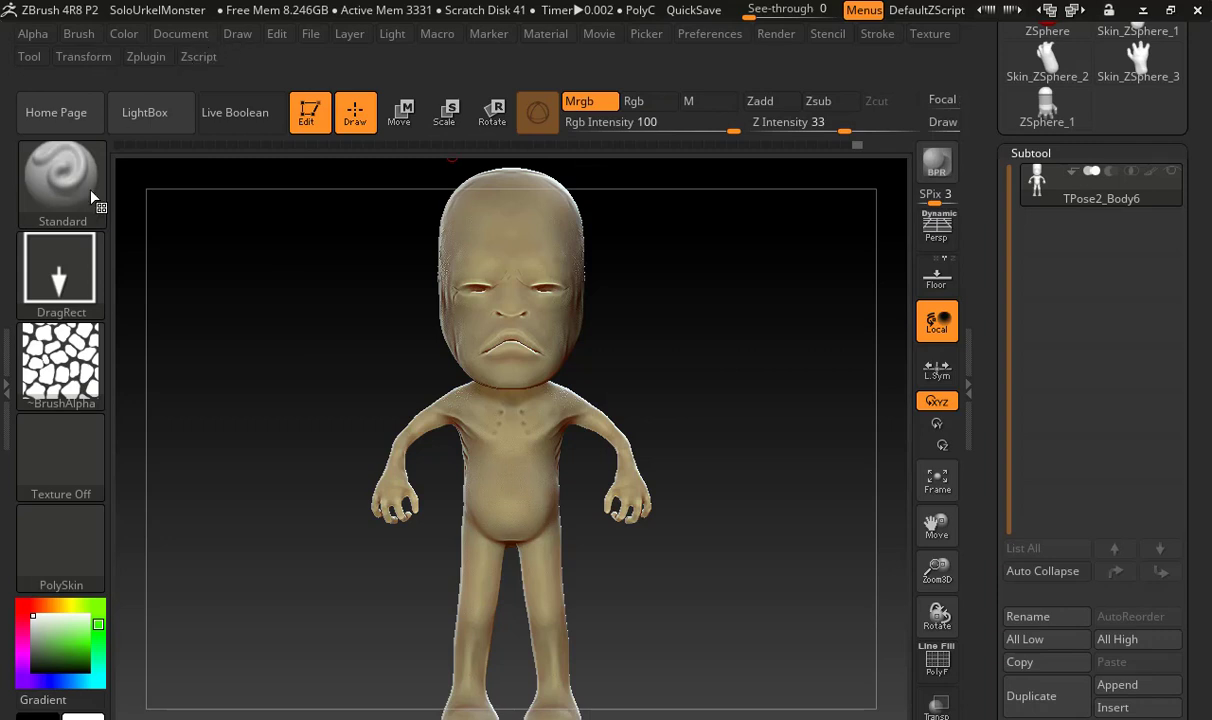
{"action": "left_click", "coordinate": [57, 642]}
{"action": "mouse_move", "coordinate": [56, 646]}
{"action": "left_mouse_down"}
{"action": "mouse_move", "coordinate": [78, 657]}
{"action": "mouse_move", "coordinate": [79, 616]}
{"action": "mouse_move", "coordinate": [56, 598]}
{"action": "mouse_move", "coordinate": [58, 566]}
{"action": "mouse_move", "coordinate": [26, 579]}
{"action": "mouse_move", "coordinate": [23, 636]}
{"action": "mouse_move", "coordinate": [63, 623]}
{"action": "left_mouse_up"}
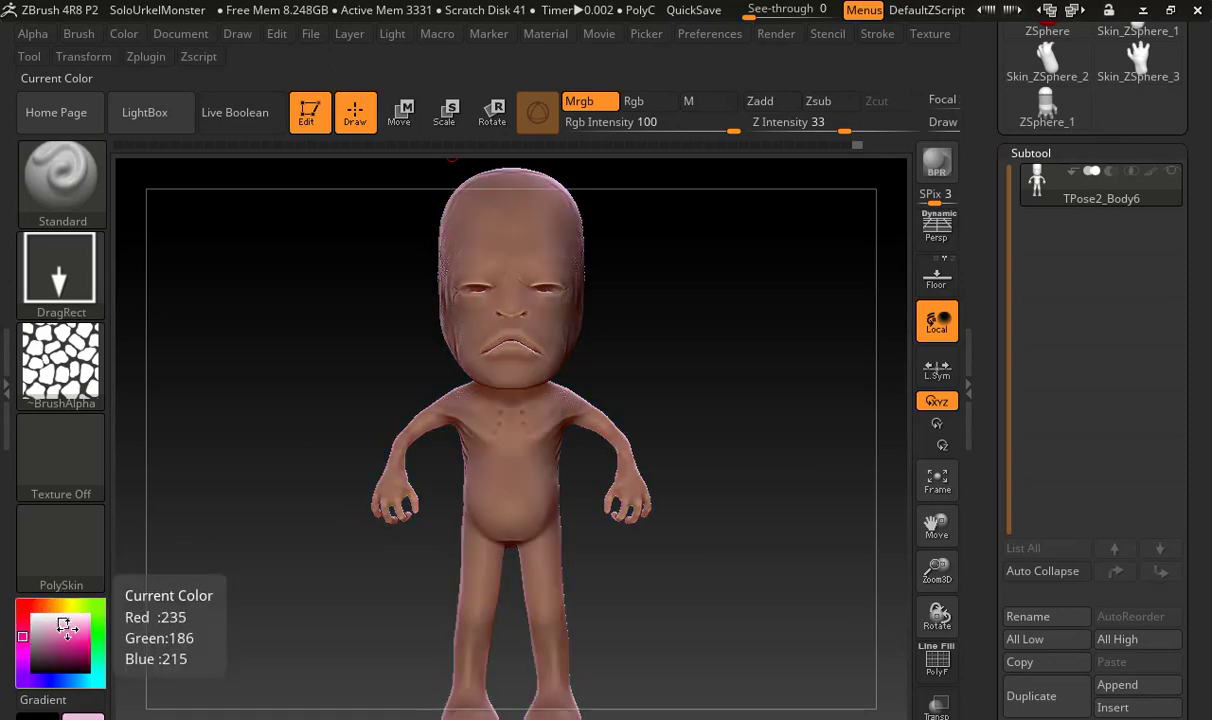
{"action": "left_click", "coordinate": [124, 33]}
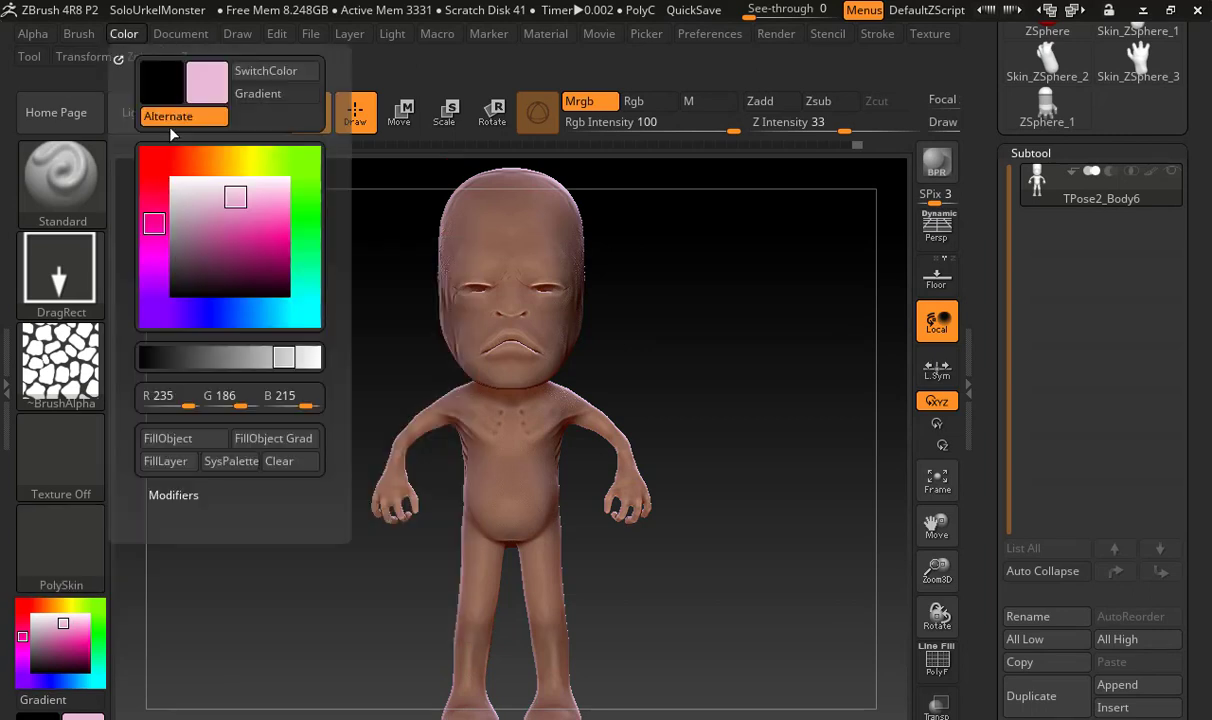
{"action": "left_click", "coordinate": [190, 437]}
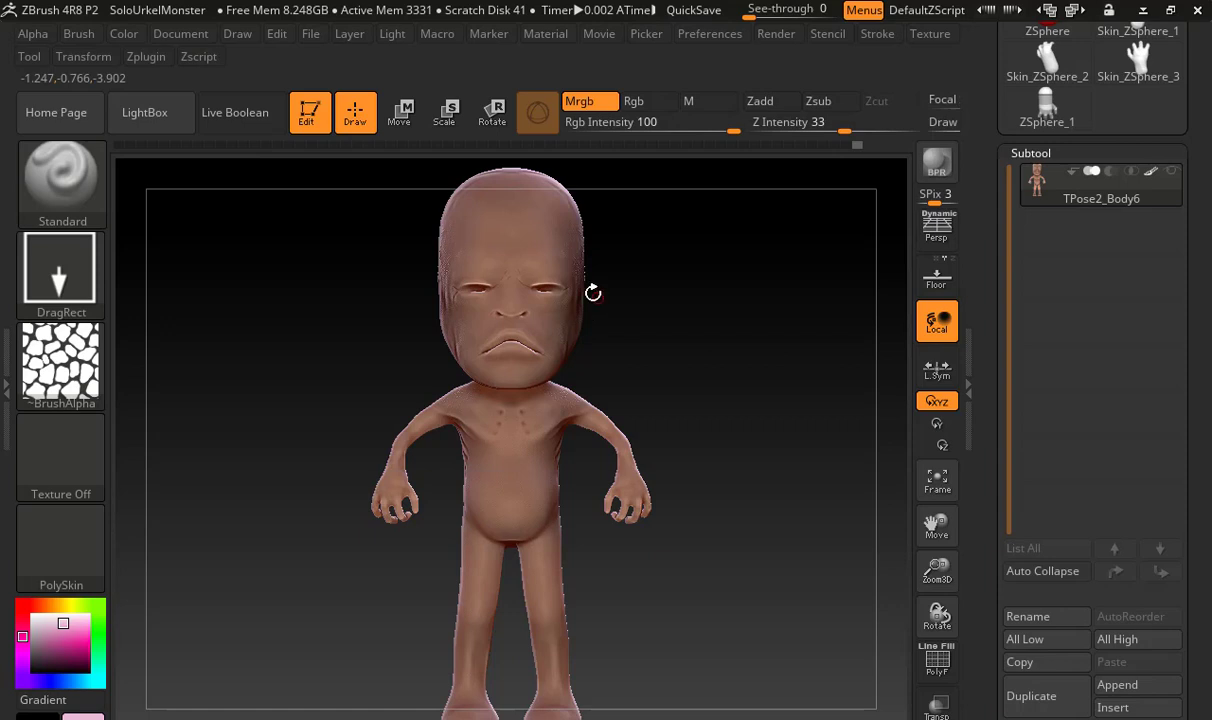
Prepare the Standard brush with dark plum (84, 45, 68), the Spray stroke and Alpha 01, and adjust its draw size
{"action": "mouse_move", "coordinate": [1165, 183]}
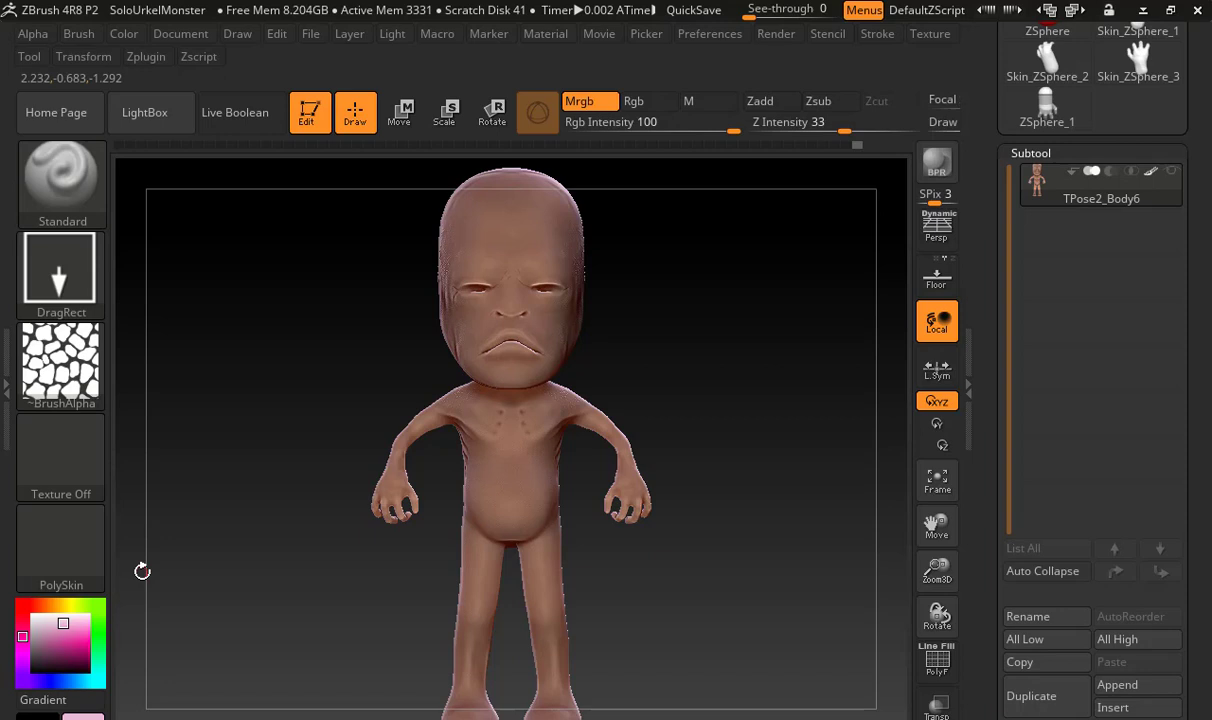
{"action": "mouse_move", "coordinate": [682, 419]}
{"action": "left_mouse_down"}
{"action": "mouse_move", "coordinate": [419, 482]}
{"action": "mouse_move", "coordinate": [495, 506]}
{"action": "mouse_move", "coordinate": [477, 476]}
{"action": "left_mouse_up"}
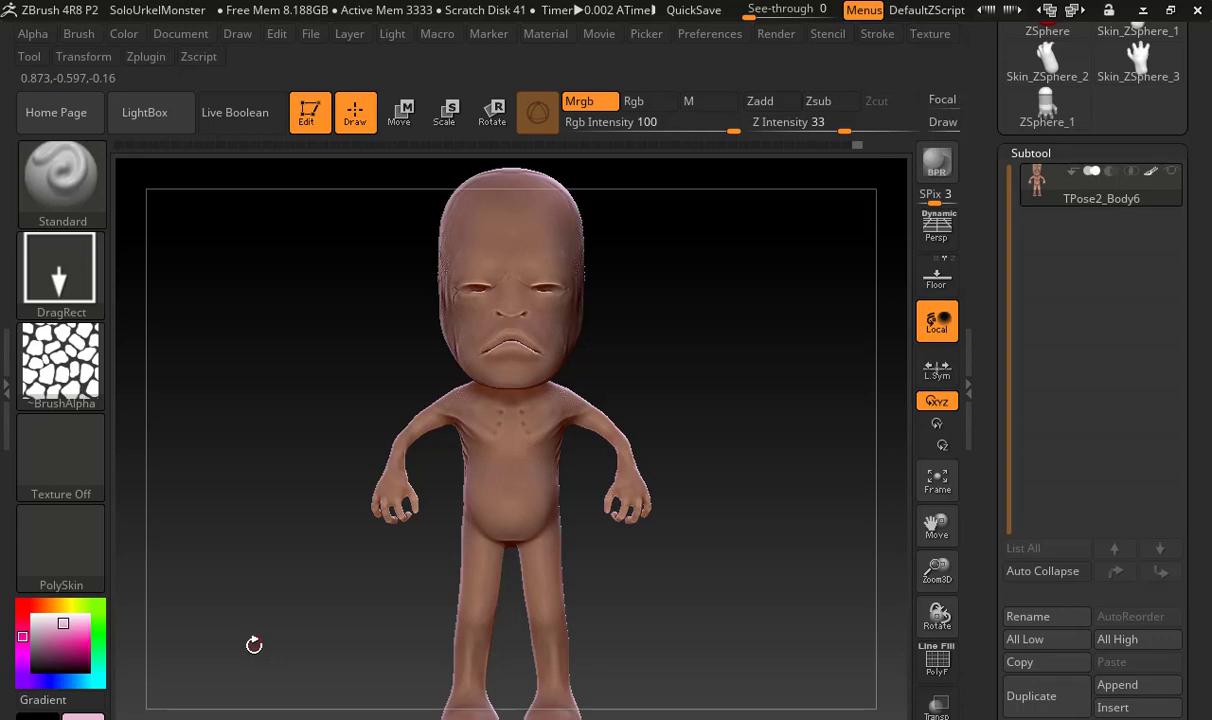
{"action": "left_click", "coordinate": [48, 656]}
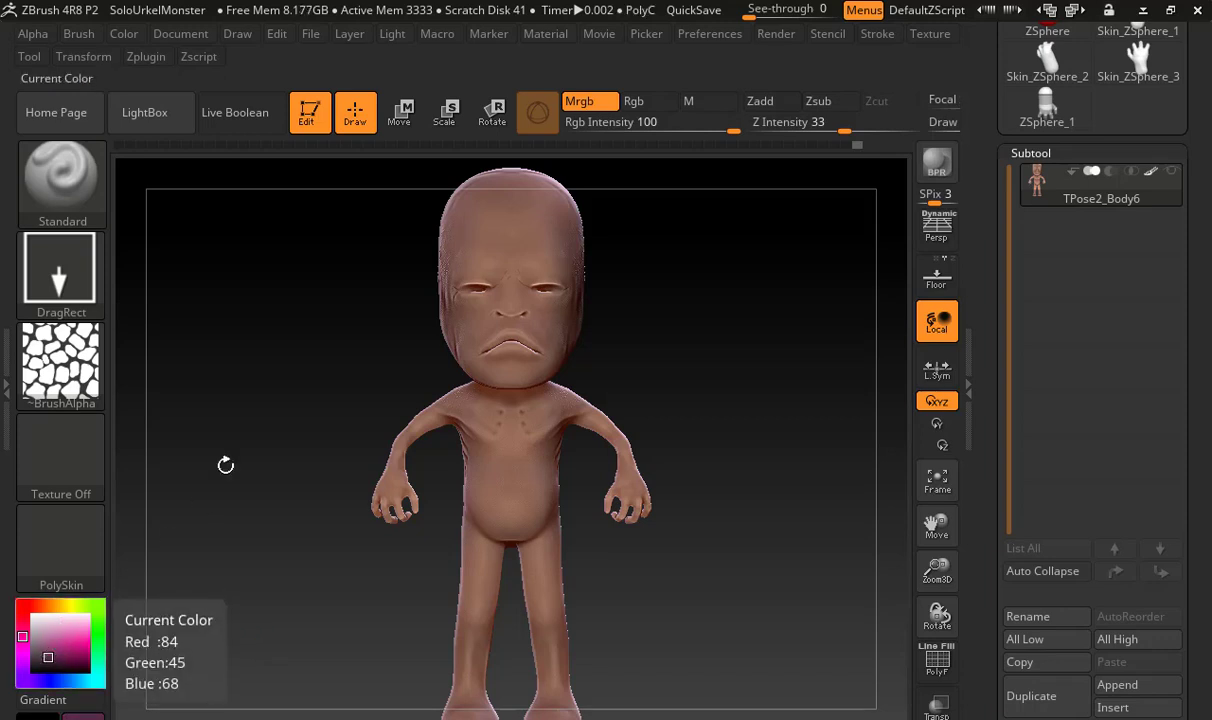
{"action": "left_click", "coordinate": [66, 280]}
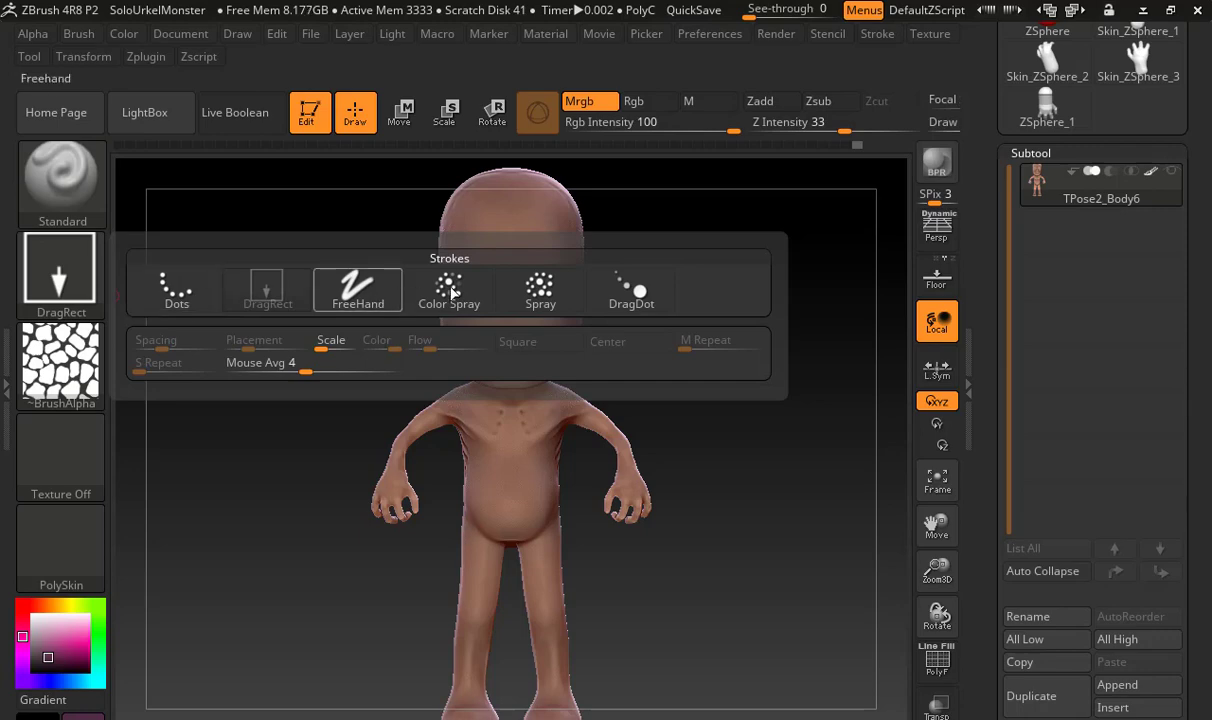
{"action": "left_click", "coordinate": [540, 288]}
{"action": "left_click", "coordinate": [55, 355]}
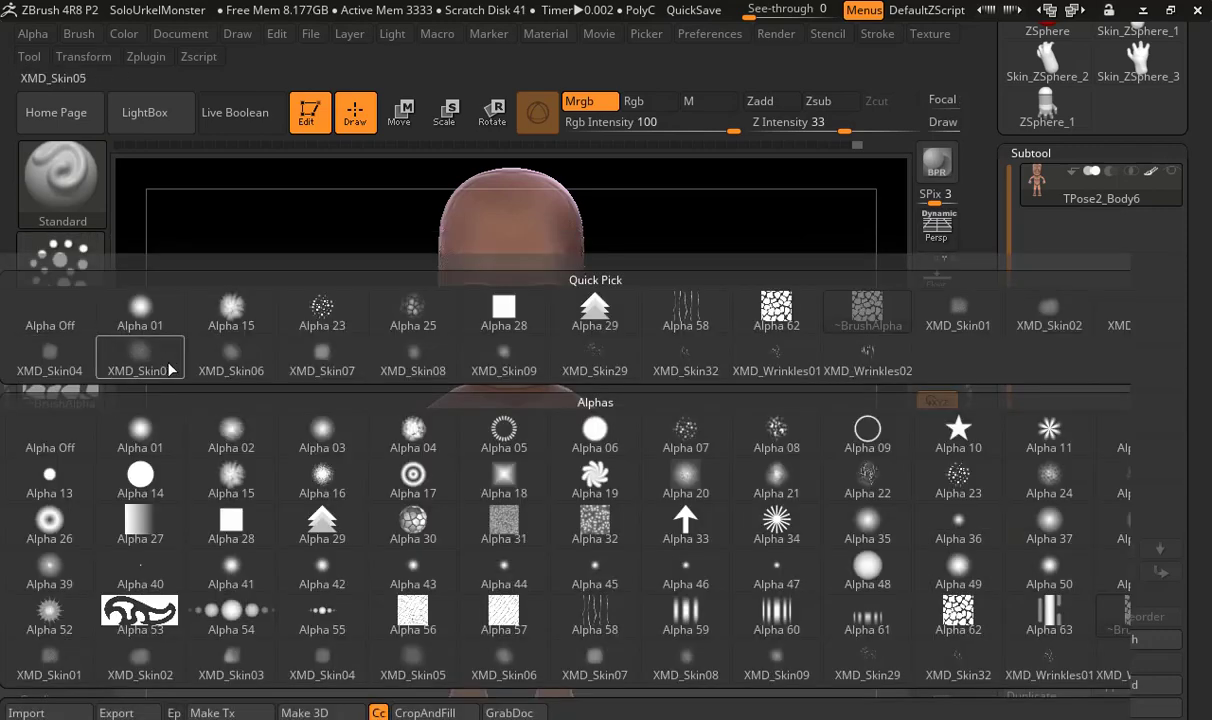
{"action": "left_click", "coordinate": [140, 318]}
{"action": "key", "text": "s"}
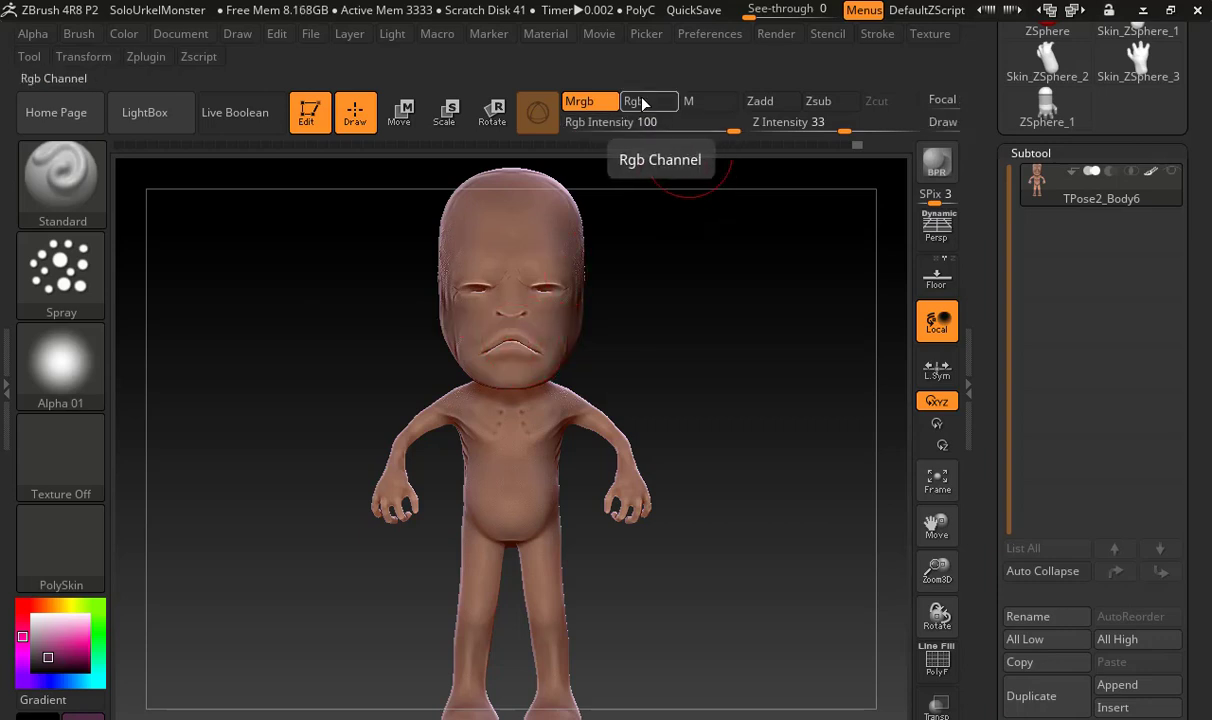
Switch the brush to the Rgb channel and set Rgb Intensity to 20
{"action": "left_click", "coordinate": [642, 102]}
{"action": "left_click", "coordinate": [612, 121]}
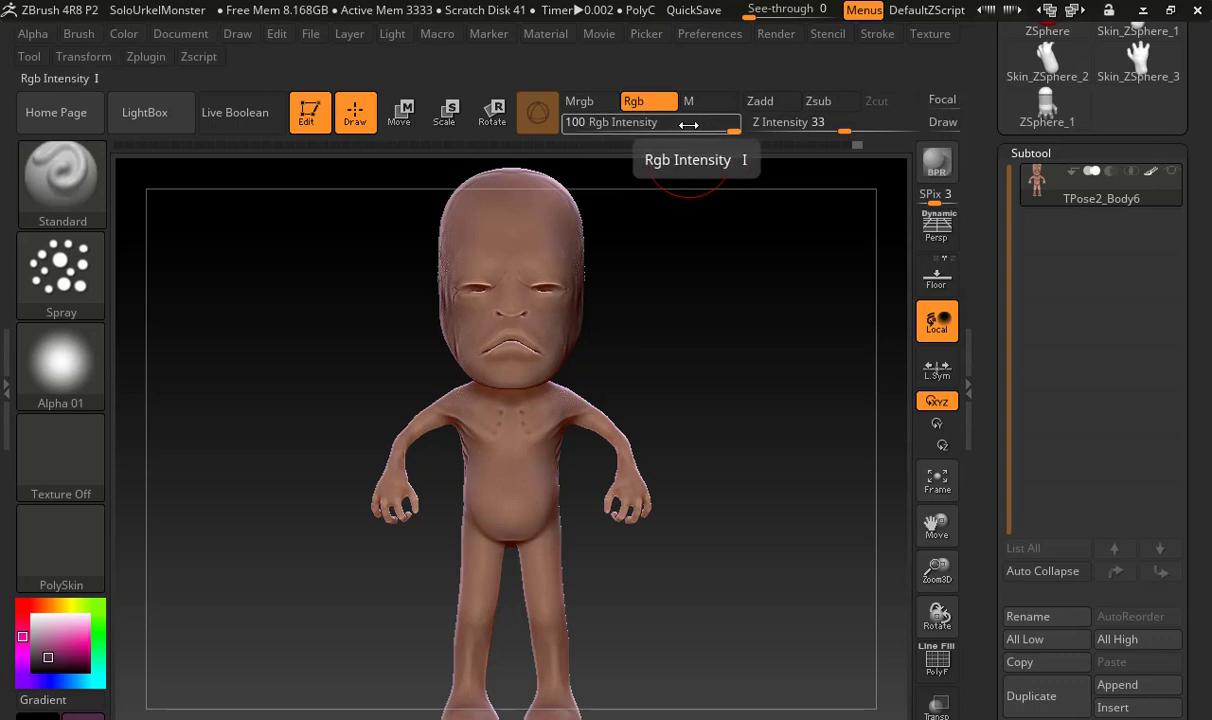
{"action": "type", "text": "14"}
{"action": "left_click_drag", "start_coordinate": [614, 121], "coordinate": [600, 126]}
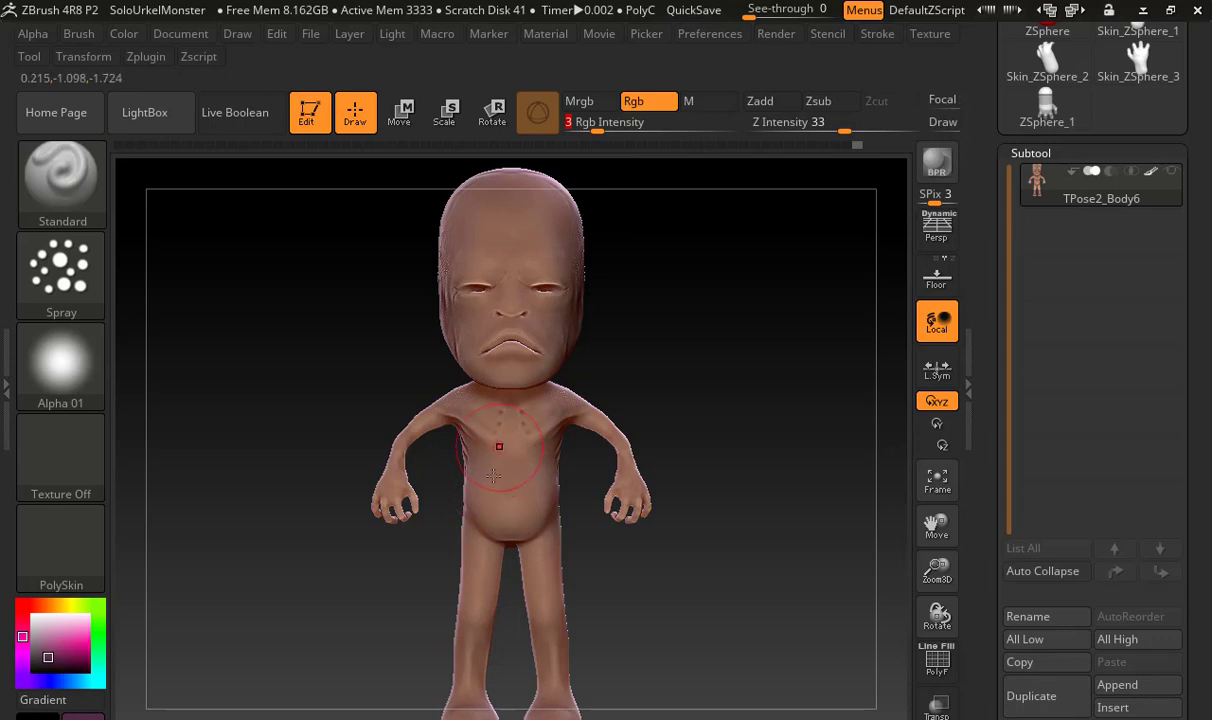
{"action": "left_click", "coordinate": [604, 122]}
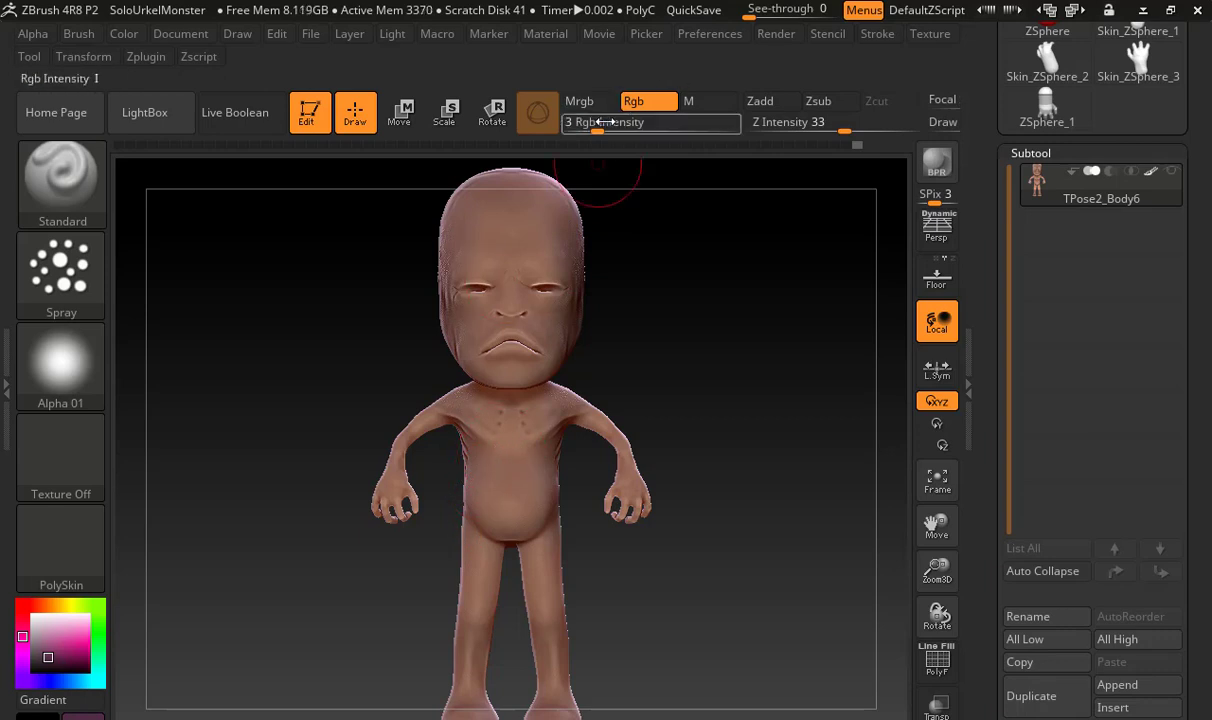
{"action": "type", "text": "6"}
{"action": "key", "text": "Return"}
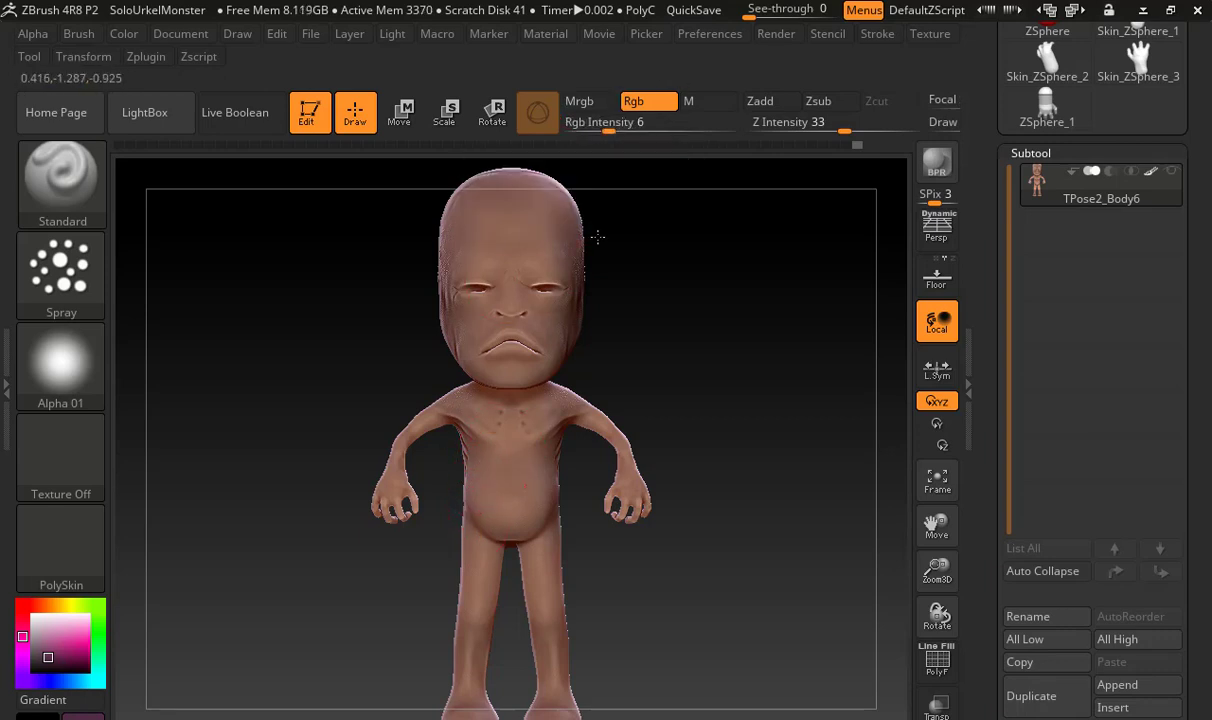
{"action": "left_click", "coordinate": [620, 123]}
{"action": "type", "text": "20"}
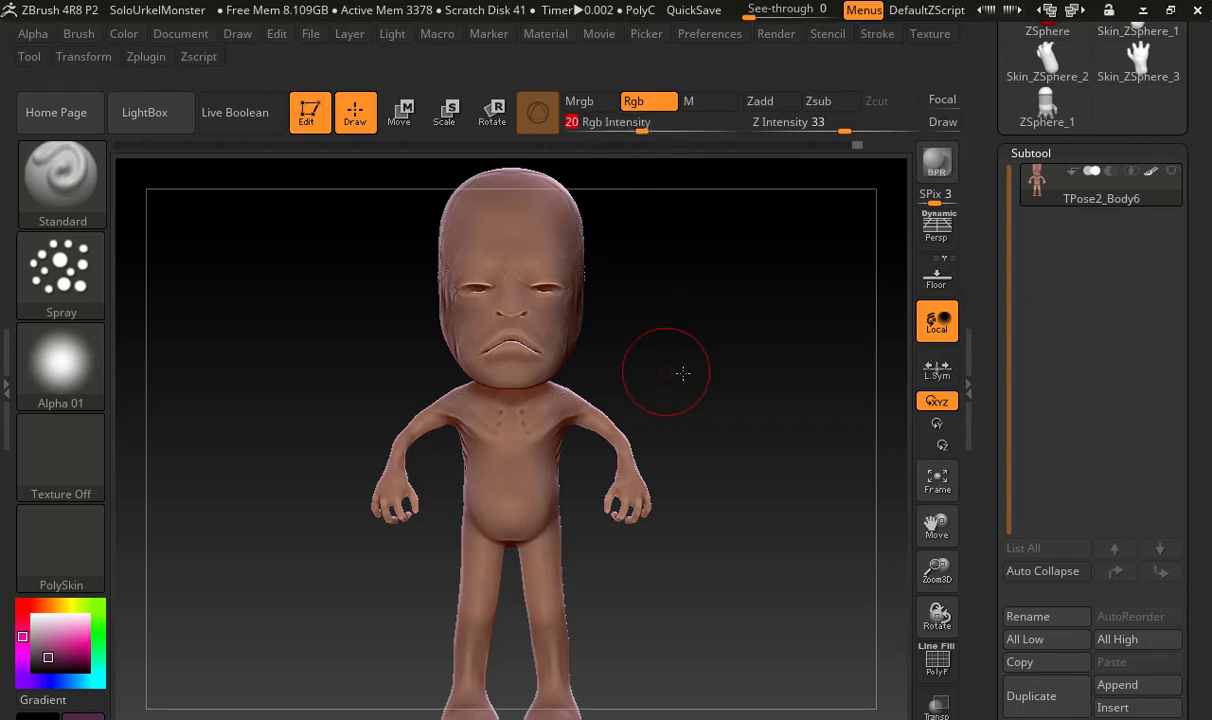
Change the stroke type to FreeHand and polypaint a dark plum patch over the belly
{"action": "left_click_drag", "start_coordinate": [683, 373], "coordinate": [878, 348], "text": "alt"}
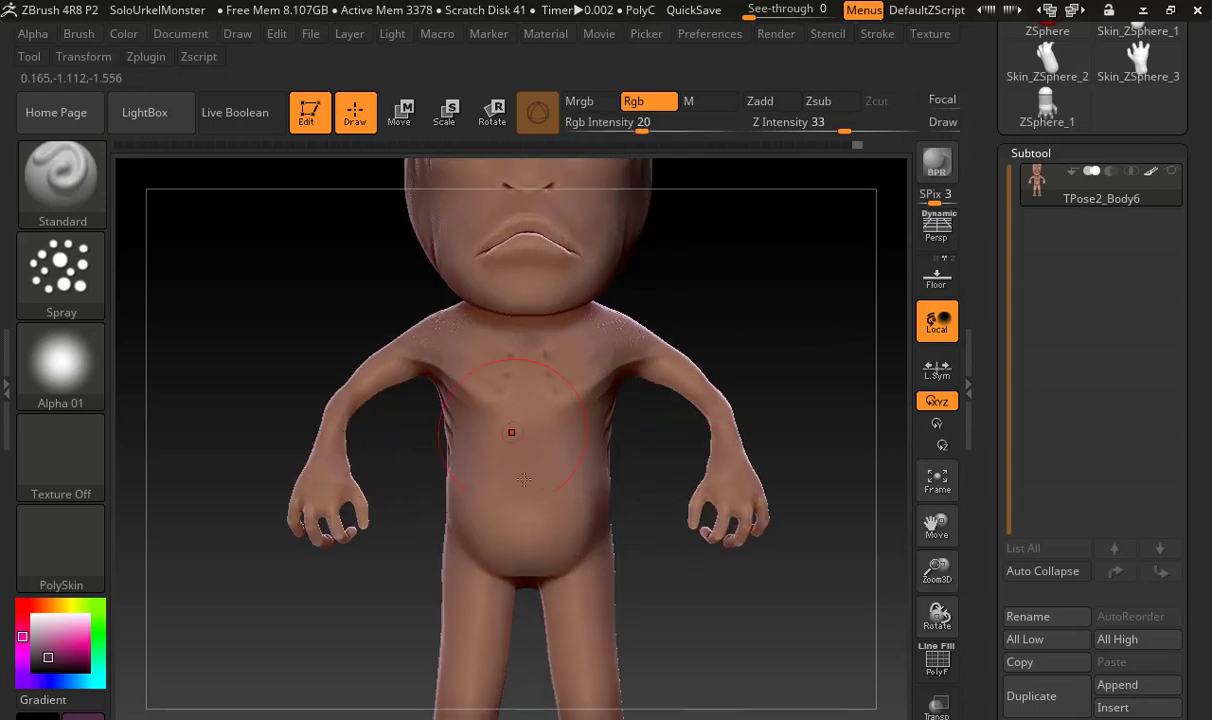
{"action": "left_click", "coordinate": [85, 287]}
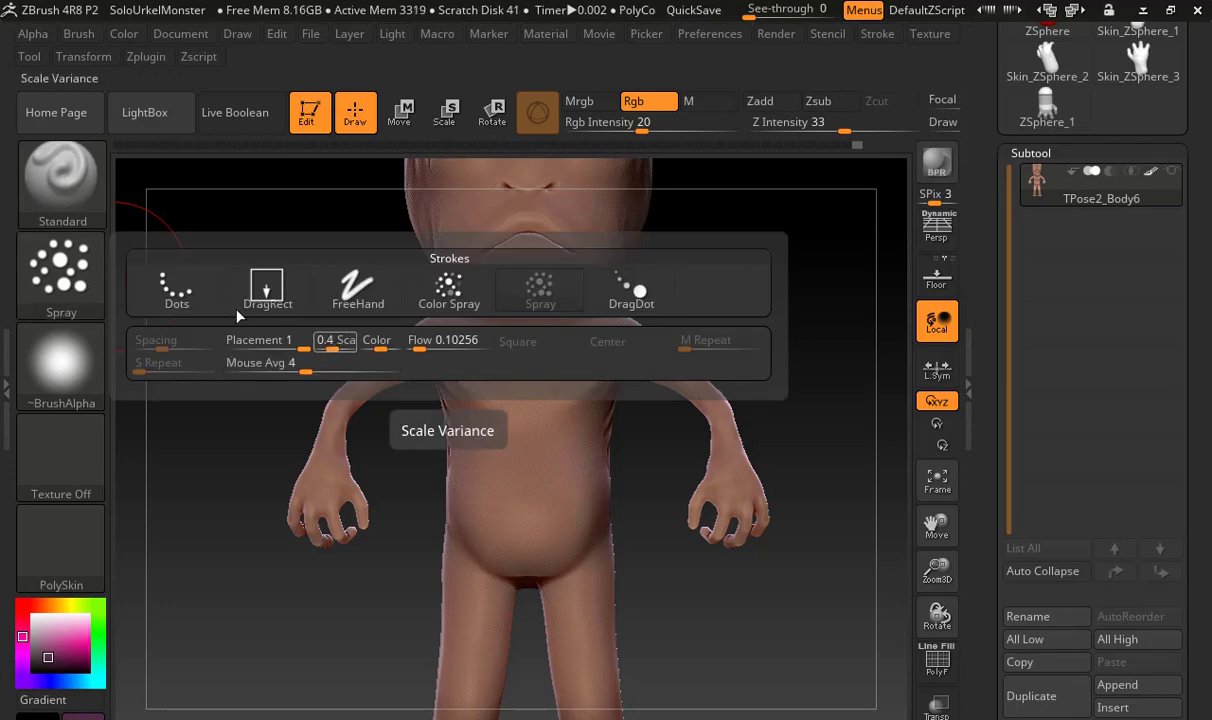
{"action": "left_click", "coordinate": [357, 287]}
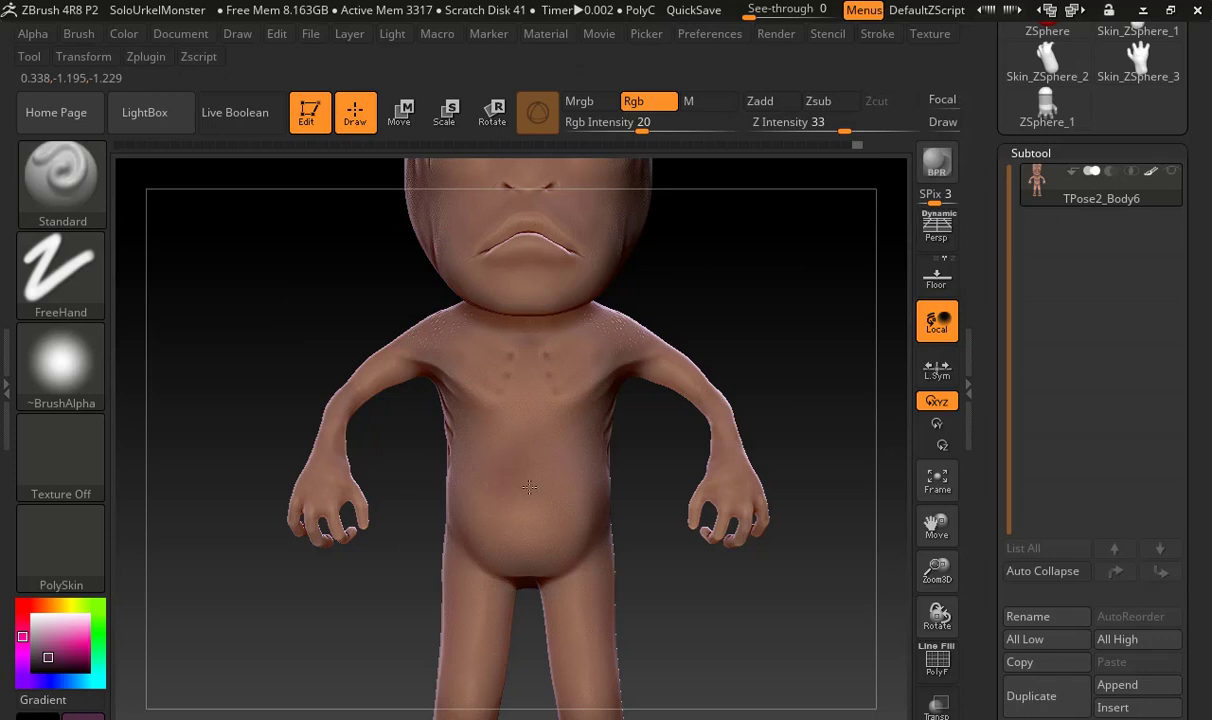
{"action": "mouse_move", "coordinate": [529, 487]}
{"action": "left_mouse_down"}
{"action": "mouse_move", "coordinate": [500, 470]}
{"action": "mouse_move", "coordinate": [535, 543]}
{"action": "mouse_move", "coordinate": [541, 473]}
{"action": "mouse_move", "coordinate": [535, 485]}
{"action": "mouse_move", "coordinate": [490, 440]}
{"action": "mouse_move", "coordinate": [493, 540]}
{"action": "left_mouse_up"}
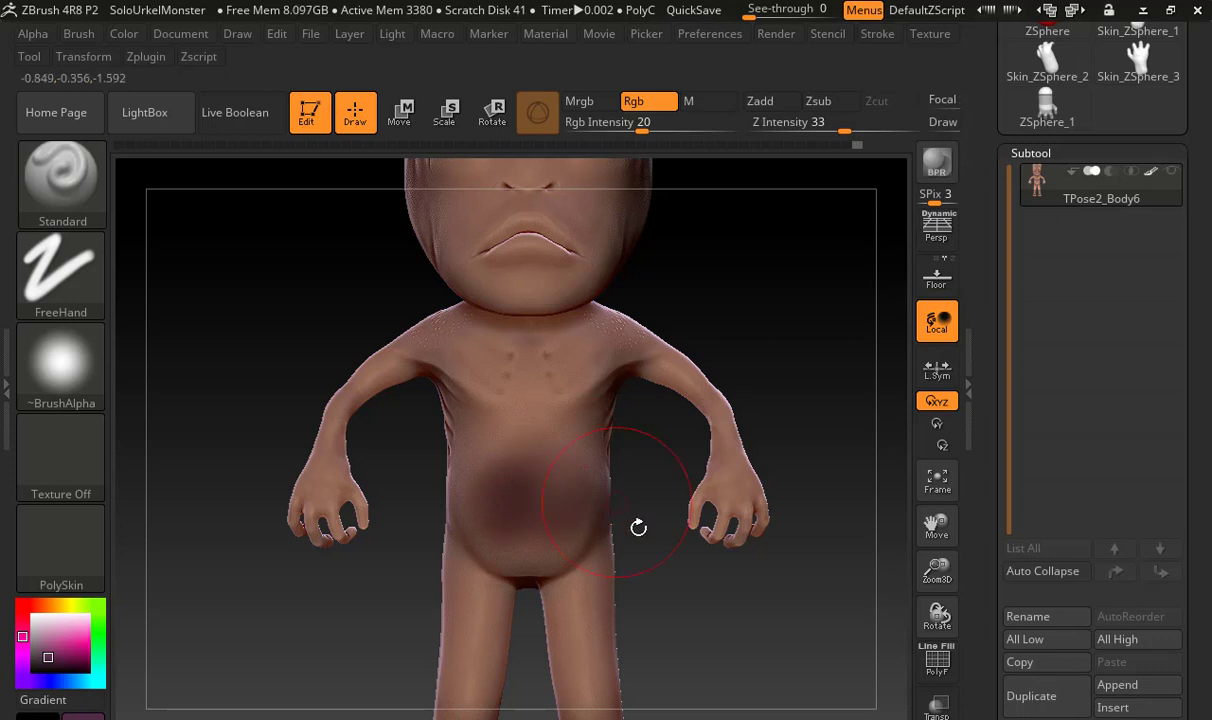
{"action": "left_click_drag", "start_coordinate": [641, 522], "coordinate": [490, 532]}
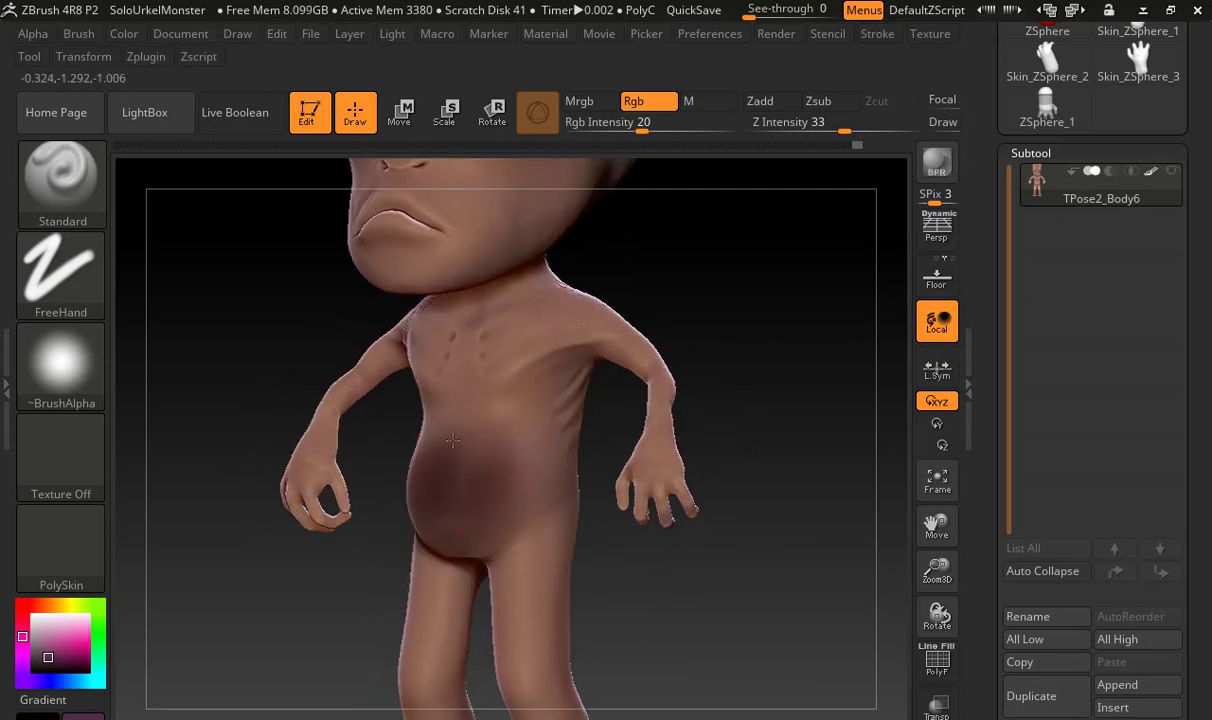
{"action": "left_click_drag", "start_coordinate": [314, 625], "coordinate": [440, 446]}
Polypaint the chest with pale pink and the flanks below the ribs with saturated pink (235, 97, 177)
{"action": "left_click", "coordinate": [68, 630]}
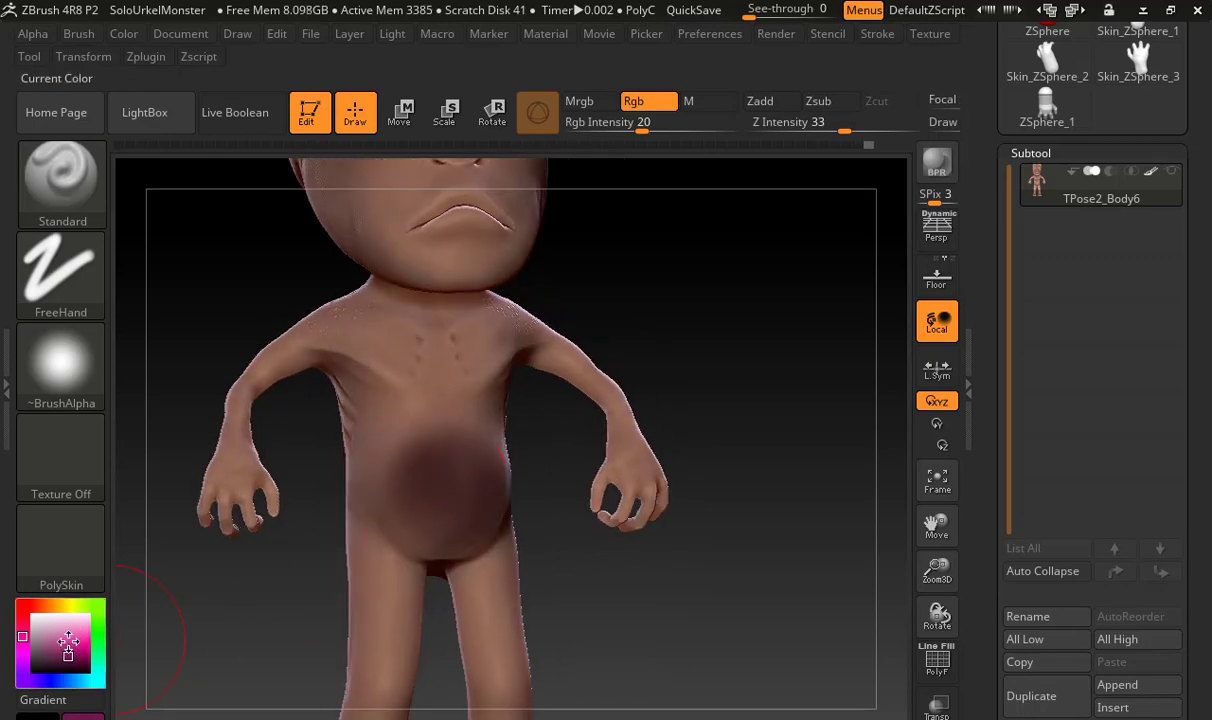
{"action": "left_click", "coordinate": [49, 624]}
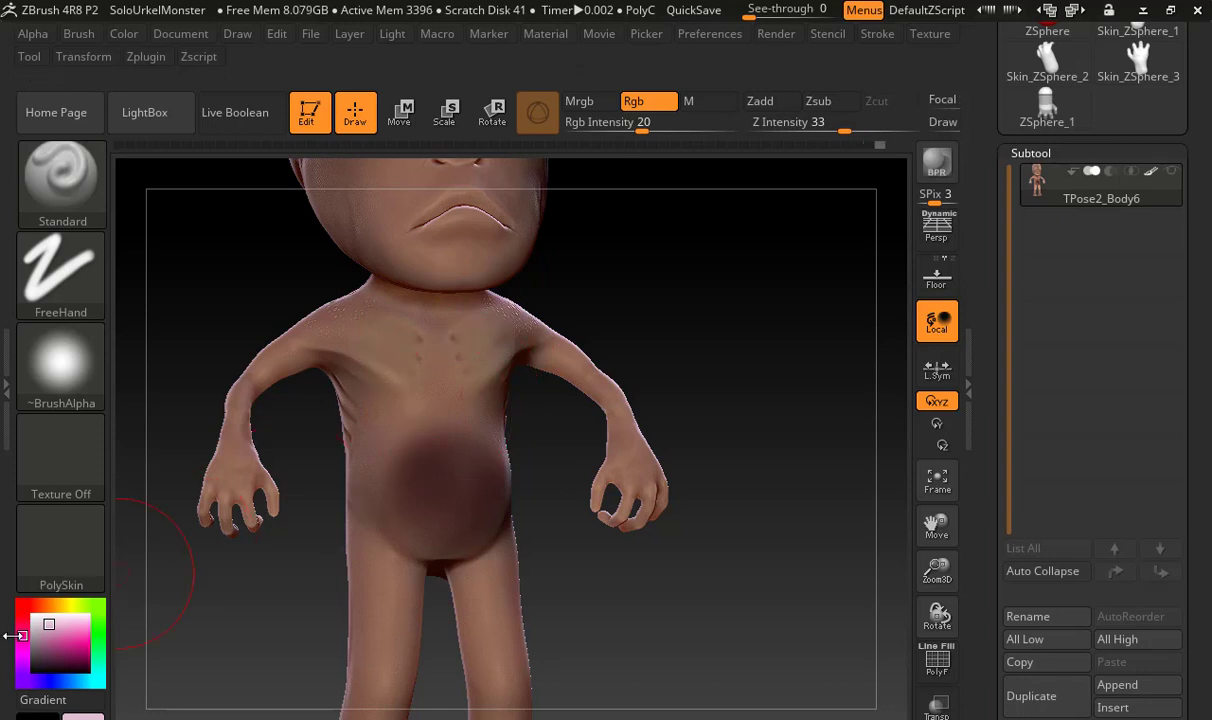
{"action": "mouse_move", "coordinate": [53, 653]}
{"action": "left_mouse_down"}
{"action": "mouse_move", "coordinate": [52, 622]}
{"action": "mouse_move", "coordinate": [70, 600]}
{"action": "mouse_move", "coordinate": [76, 634]}
{"action": "left_mouse_up"}
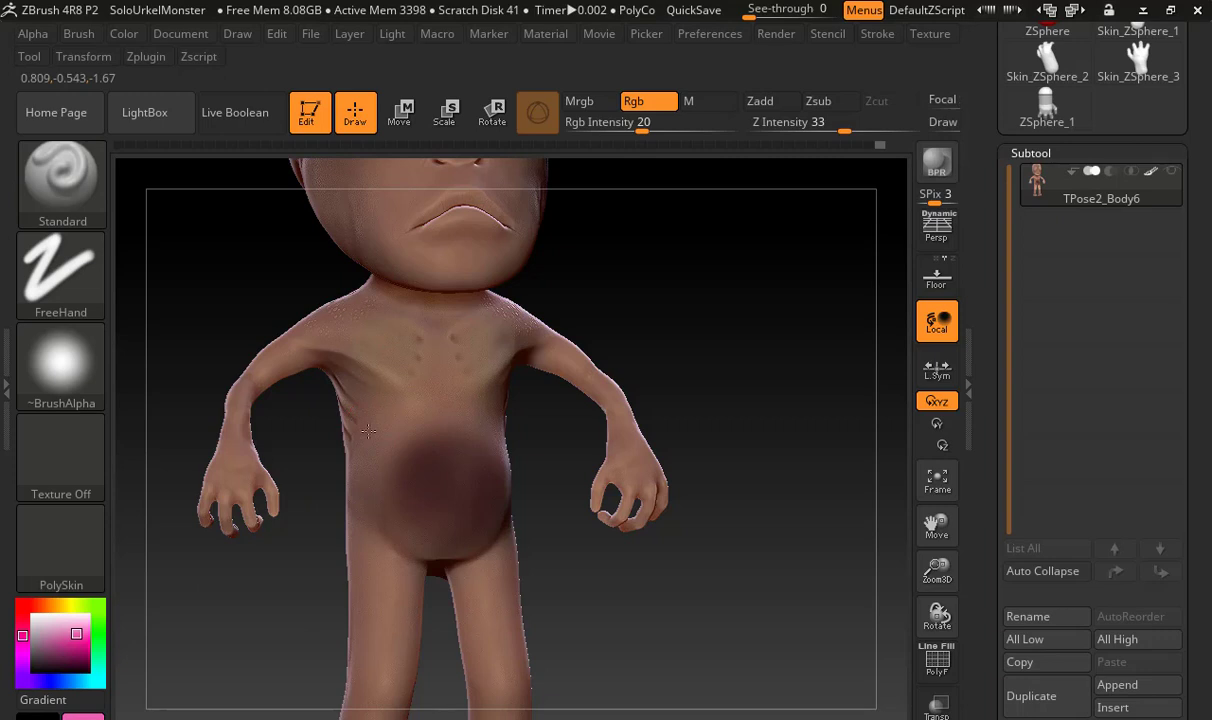
{"action": "mouse_move", "coordinate": [536, 441]}
{"action": "left_mouse_down"}
{"action": "mouse_move", "coordinate": [505, 438]}
{"action": "mouse_move", "coordinate": [495, 415]}
{"action": "mouse_move", "coordinate": [482, 452]}
{"action": "left_mouse_up"}
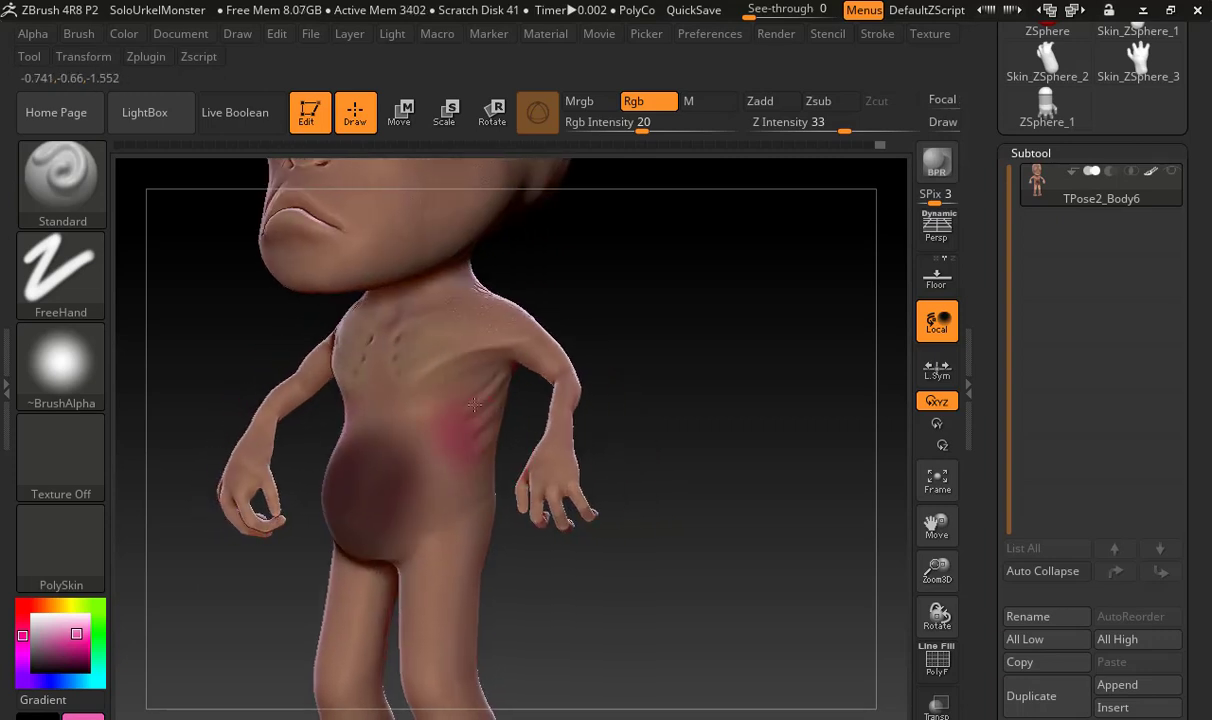
{"action": "left_click_drag", "start_coordinate": [514, 425], "coordinate": [328, 450]}
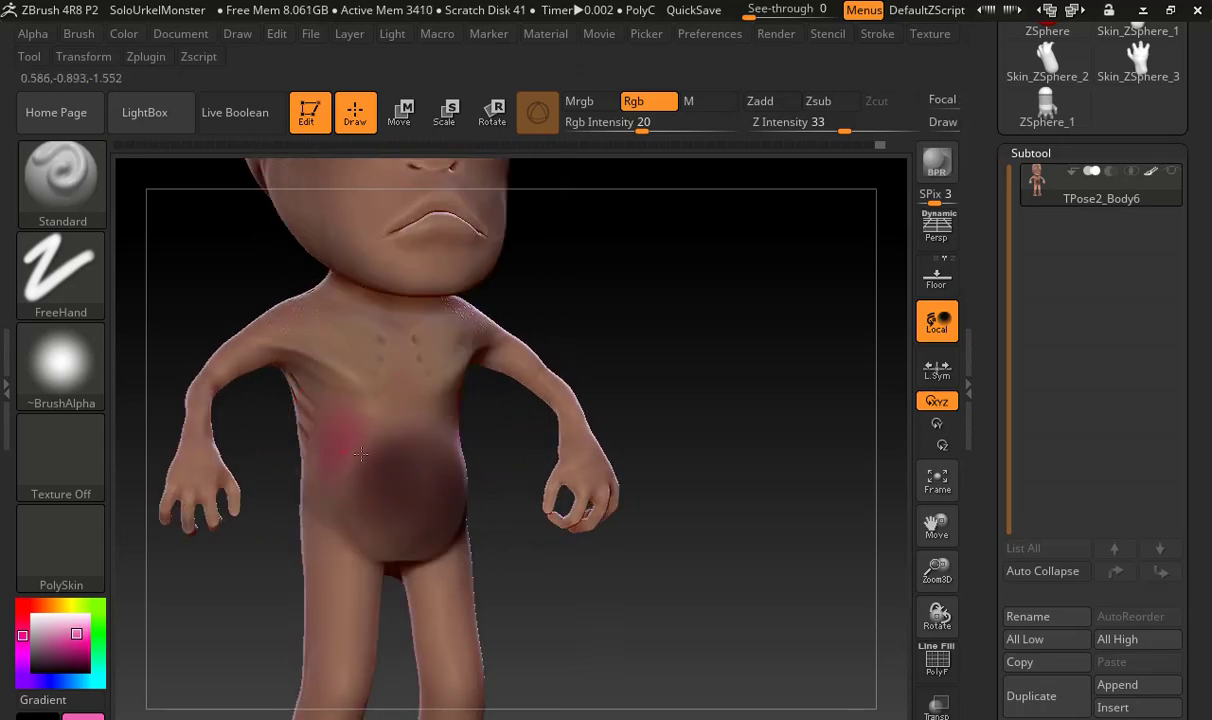
{"action": "mouse_move", "coordinate": [508, 452]}
{"action": "left_mouse_down", "text": "alt"}
{"action": "mouse_move", "coordinate": [575, 461]}
{"action": "mouse_move", "coordinate": [605, 490]}
{"action": "left_mouse_up", "text": "alt"}
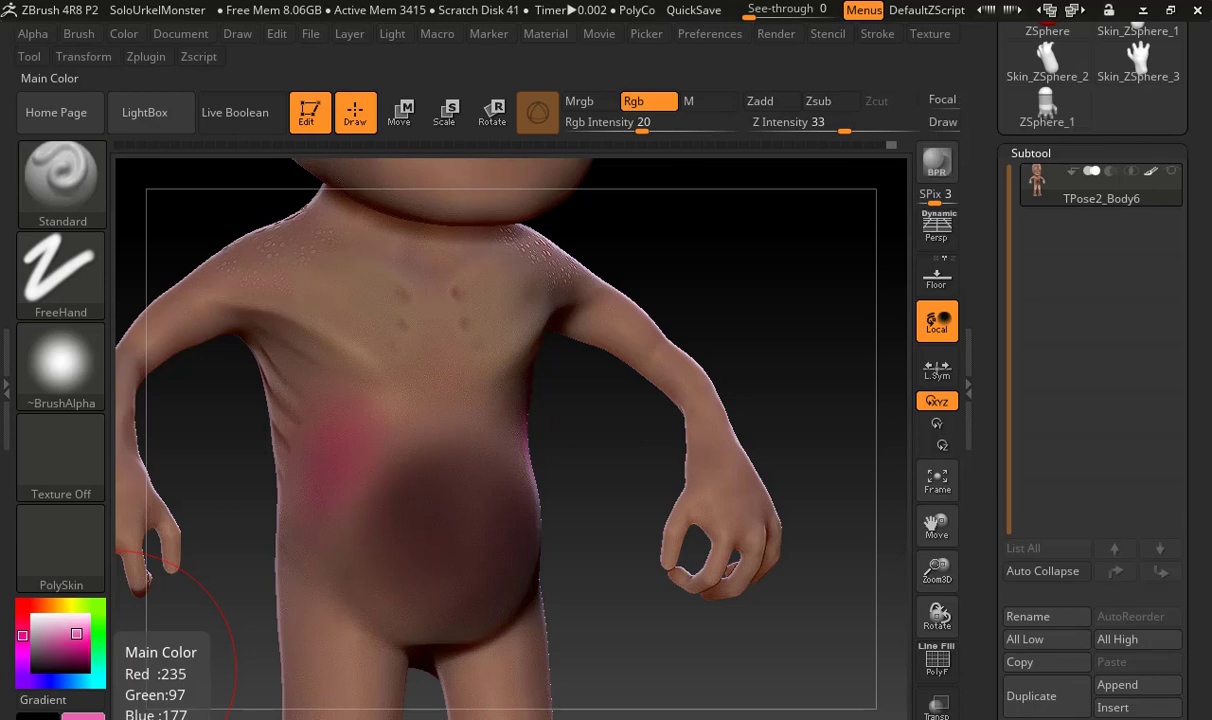
Blend the flank's pink patch into the dark belly paint with several softer, muted pink tones
{"action": "mouse_move", "coordinate": [112, 640]}
{"action": "left_mouse_down"}
{"action": "mouse_move", "coordinate": [115, 650]}
{"action": "mouse_move", "coordinate": [250, 535]}
{"action": "mouse_move", "coordinate": [360, 505]}
{"action": "mouse_move", "coordinate": [331, 513]}
{"action": "mouse_move", "coordinate": [350, 511]}
{"action": "left_mouse_up"}
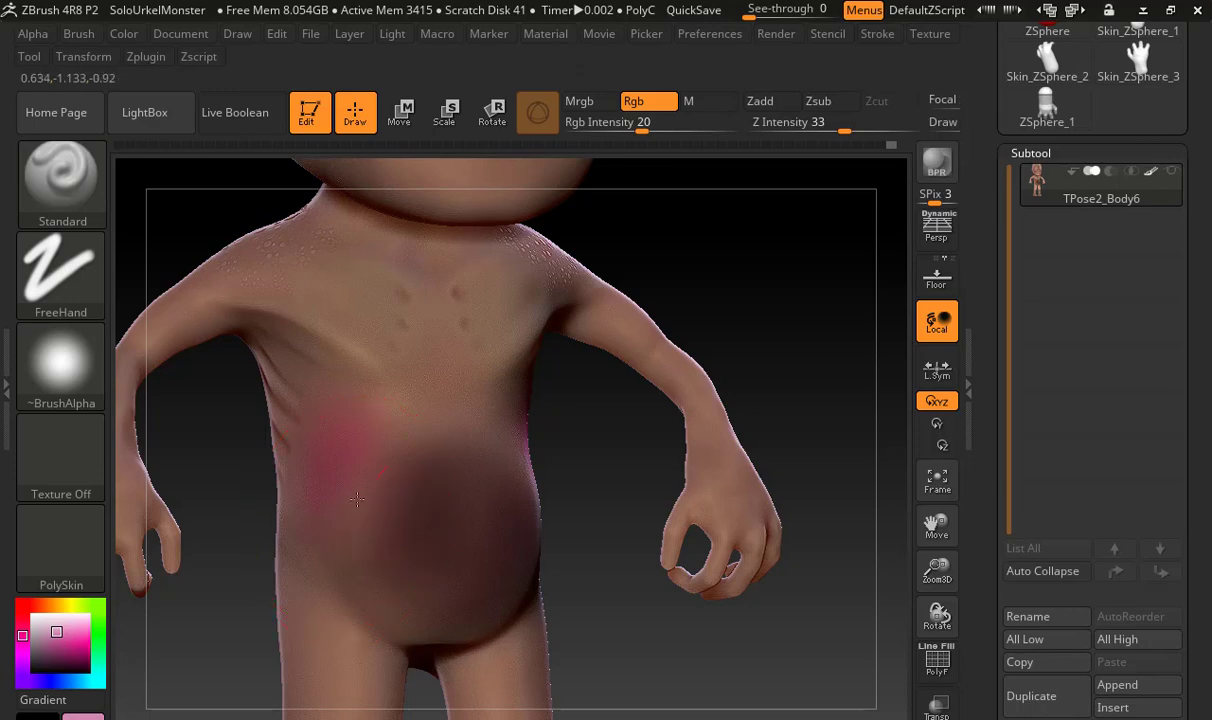
{"action": "mouse_move", "coordinate": [88, 715]}
{"action": "left_mouse_down"}
{"action": "mouse_move", "coordinate": [273, 500]}
{"action": "mouse_move", "coordinate": [378, 462]}
{"action": "left_mouse_up"}
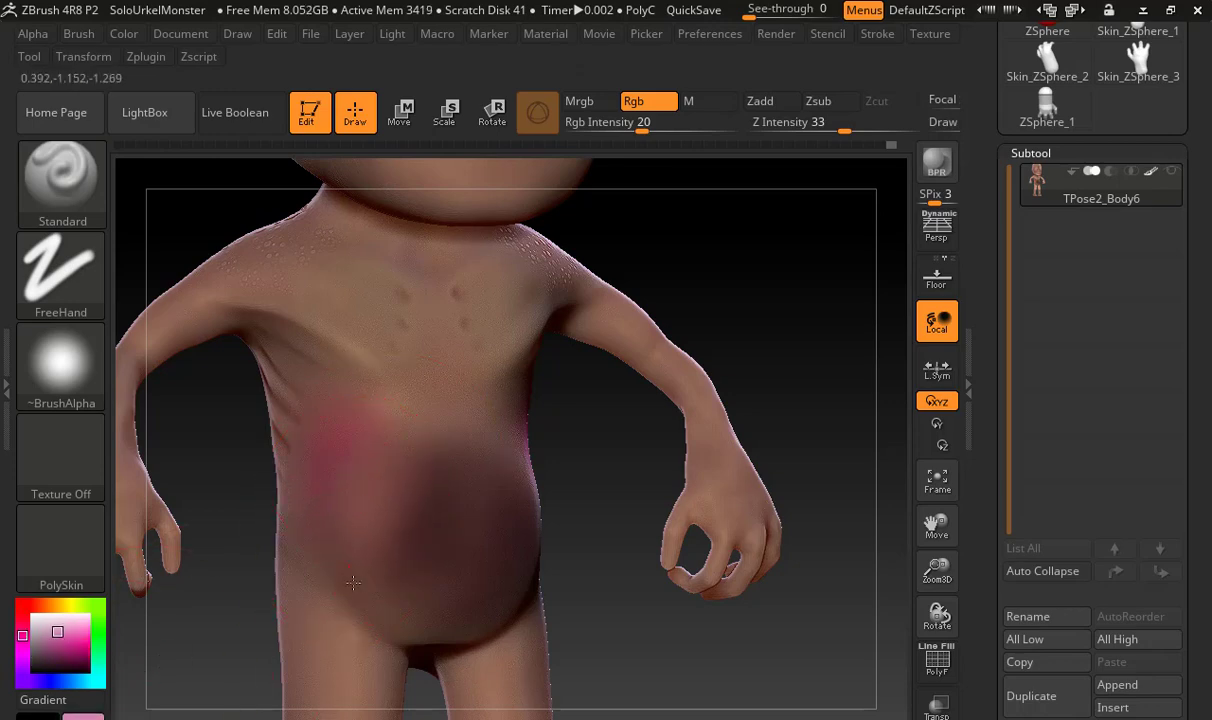
{"action": "mouse_move", "coordinate": [95, 714]}
{"action": "left_mouse_down"}
{"action": "mouse_move", "coordinate": [243, 519]}
{"action": "mouse_move", "coordinate": [378, 425]}
{"action": "left_mouse_up"}
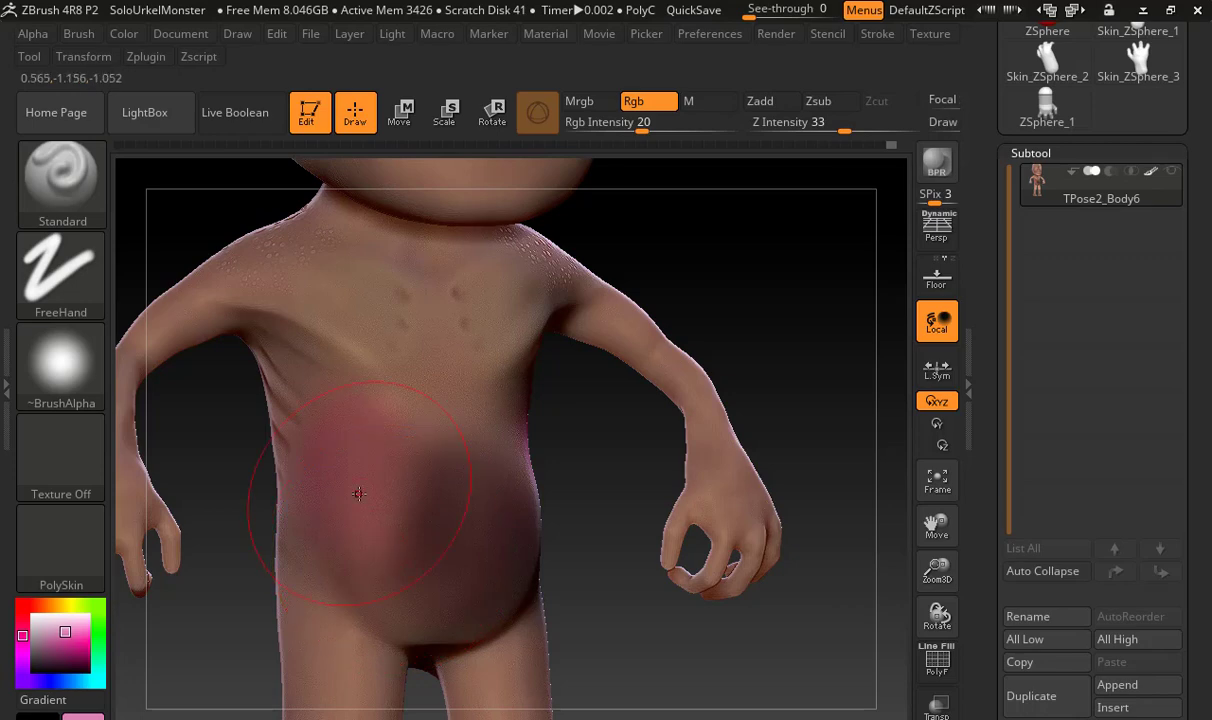
{"action": "left_click_drag", "start_coordinate": [83, 716], "coordinate": [420, 462]}
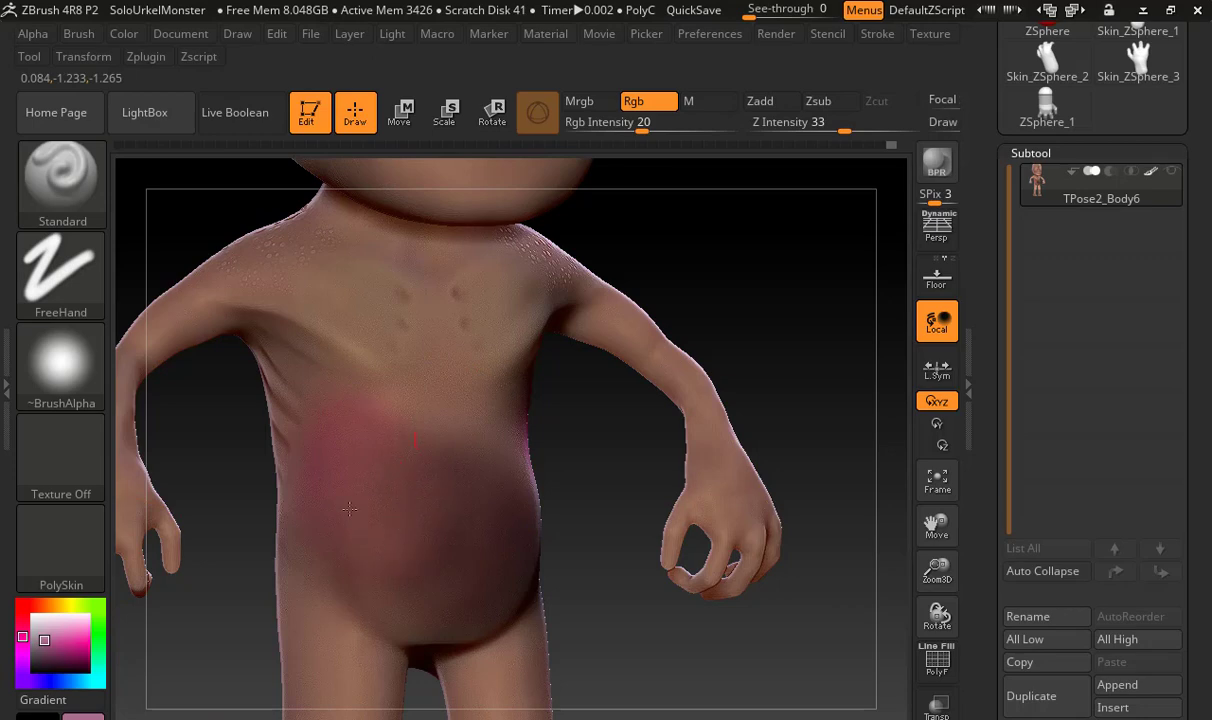
{"action": "left_click_drag", "start_coordinate": [84, 716], "coordinate": [340, 422]}
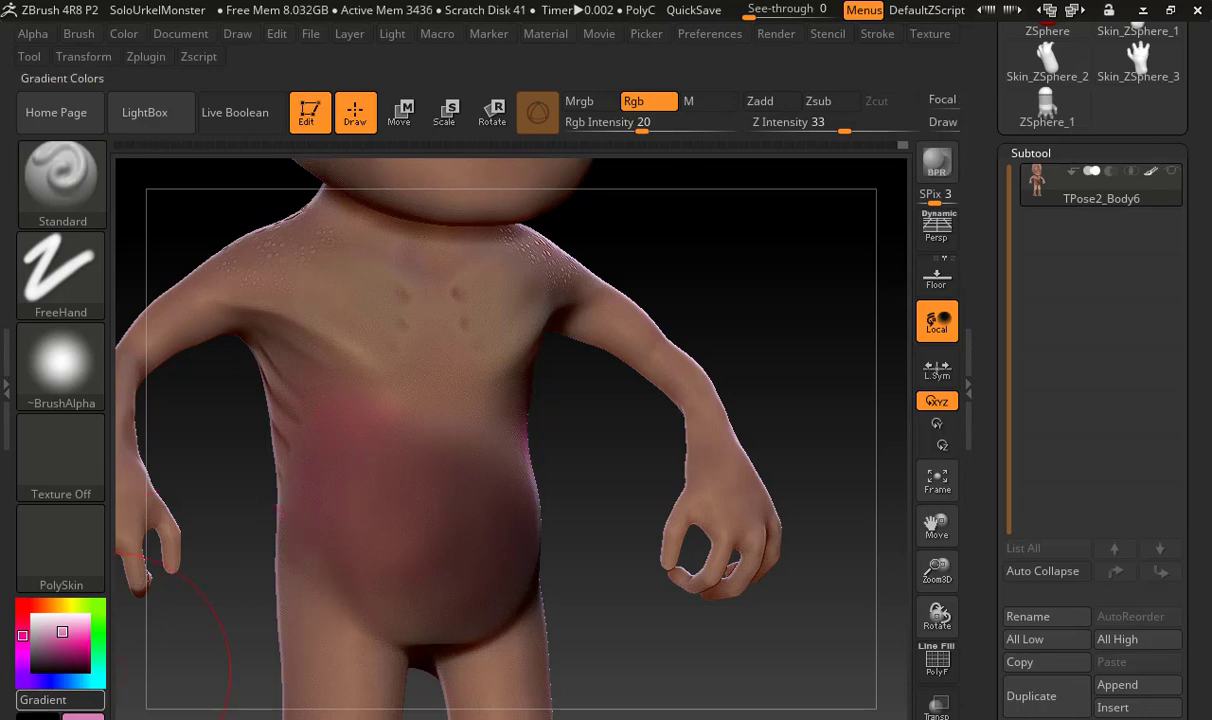
{"action": "mouse_move", "coordinate": [84, 716]}
{"action": "left_mouse_down"}
{"action": "mouse_move", "coordinate": [289, 495]}
{"action": "mouse_move", "coordinate": [325, 490]}
{"action": "mouse_move", "coordinate": [311, 565]}
{"action": "mouse_move", "coordinate": [300, 540]}
{"action": "left_mouse_up"}
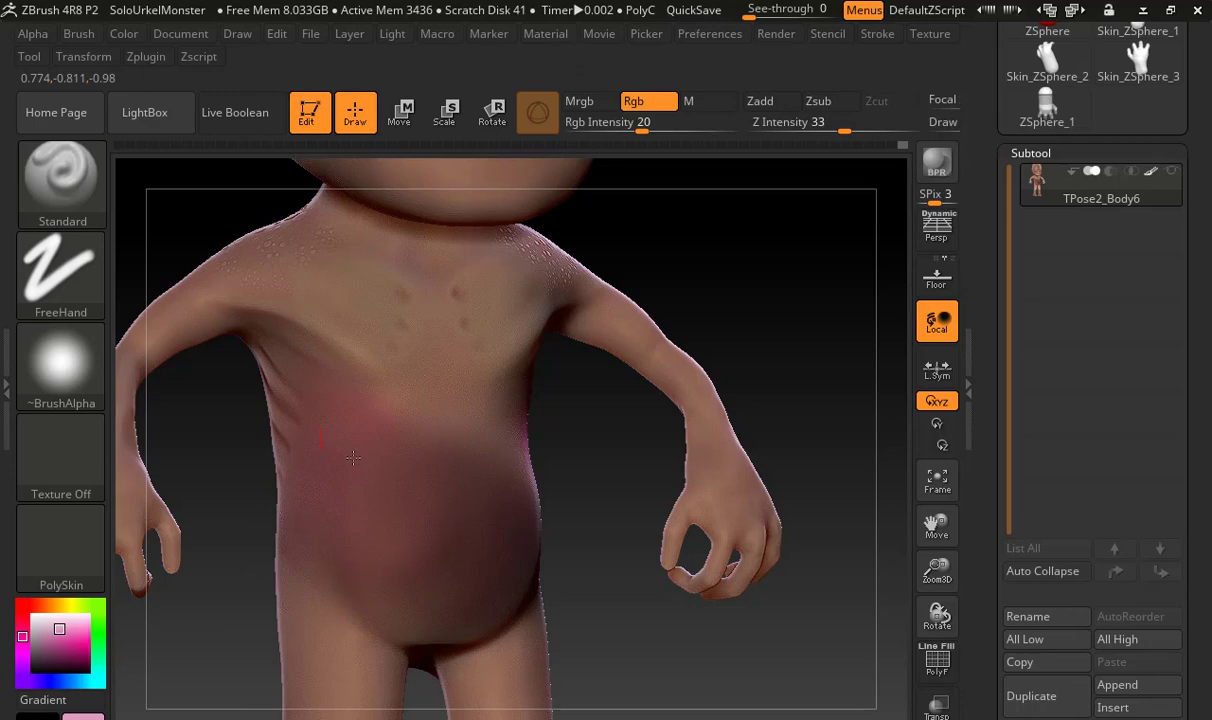
{"action": "mouse_move", "coordinate": [546, 501]}
{"action": "left_mouse_down"}
{"action": "mouse_move", "coordinate": [490, 478]}
{"action": "mouse_move", "coordinate": [466, 563]}
{"action": "mouse_move", "coordinate": [539, 567]}
{"action": "left_mouse_up"}
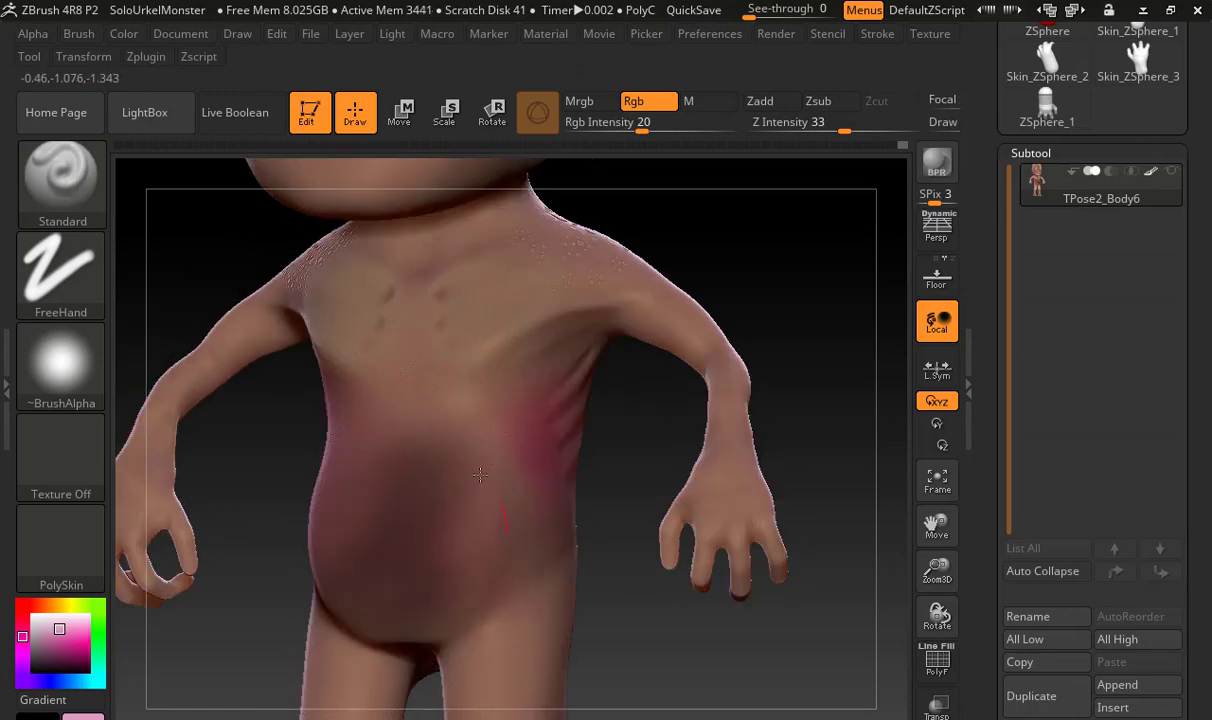
{"action": "mouse_move", "coordinate": [75, 665]}
{"action": "left_mouse_down"}
{"action": "mouse_move", "coordinate": [80, 675]}
{"action": "mouse_move", "coordinate": [410, 512]}
{"action": "mouse_move", "coordinate": [461, 465]}
{"action": "mouse_move", "coordinate": [470, 430]}
{"action": "left_mouse_up"}
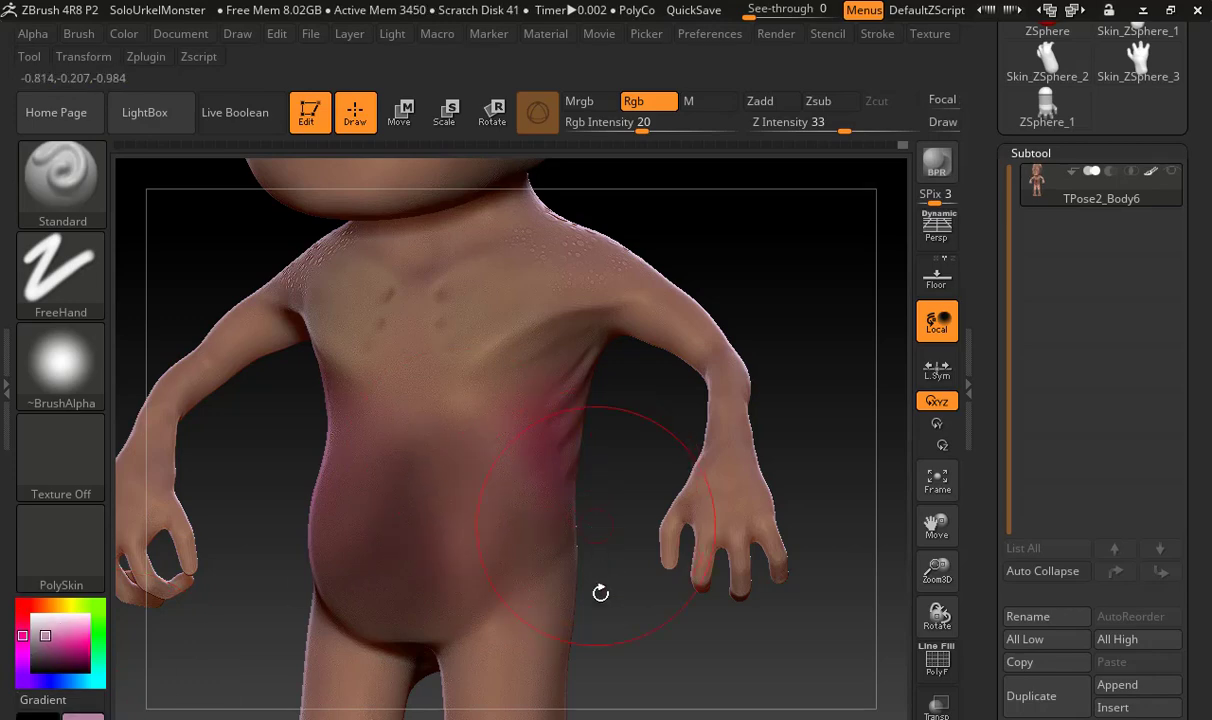
Choose a dark plum colour and darken the lower flank and front of the belly
{"action": "left_click_drag", "start_coordinate": [603, 524], "coordinate": [604, 358], "text": "alt"}
{"action": "left_click", "coordinate": [80, 673]}
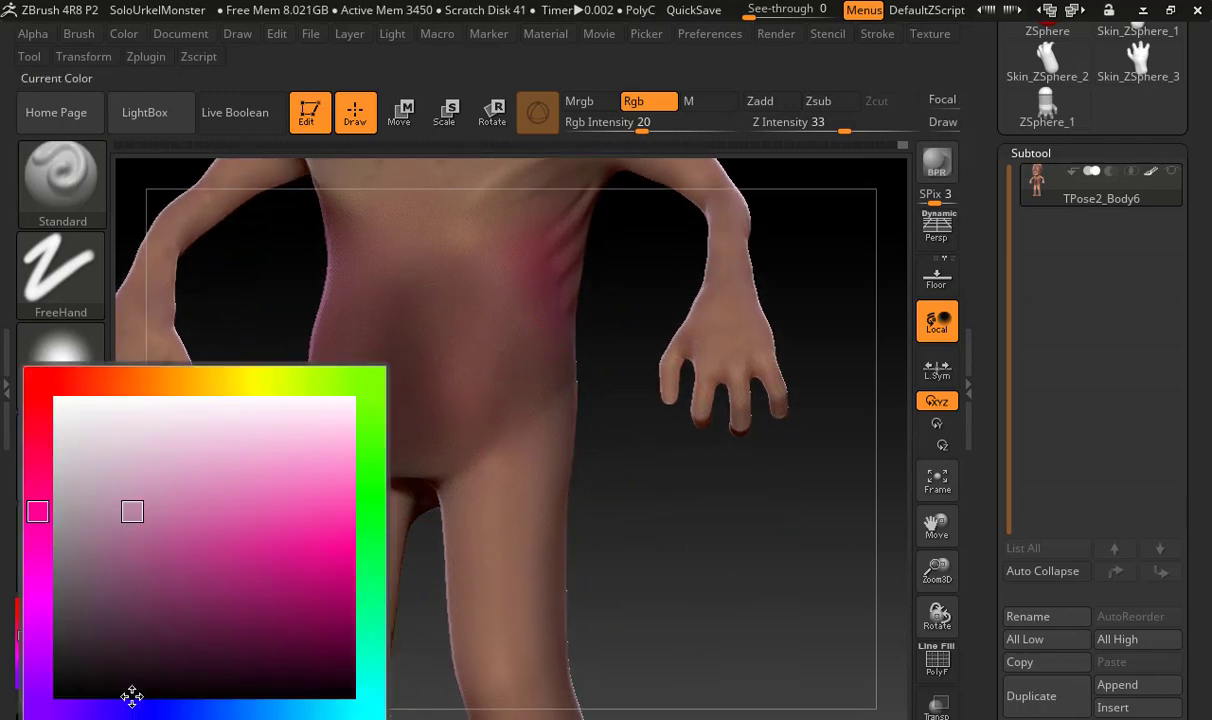
{"action": "left_click", "coordinate": [177, 636]}
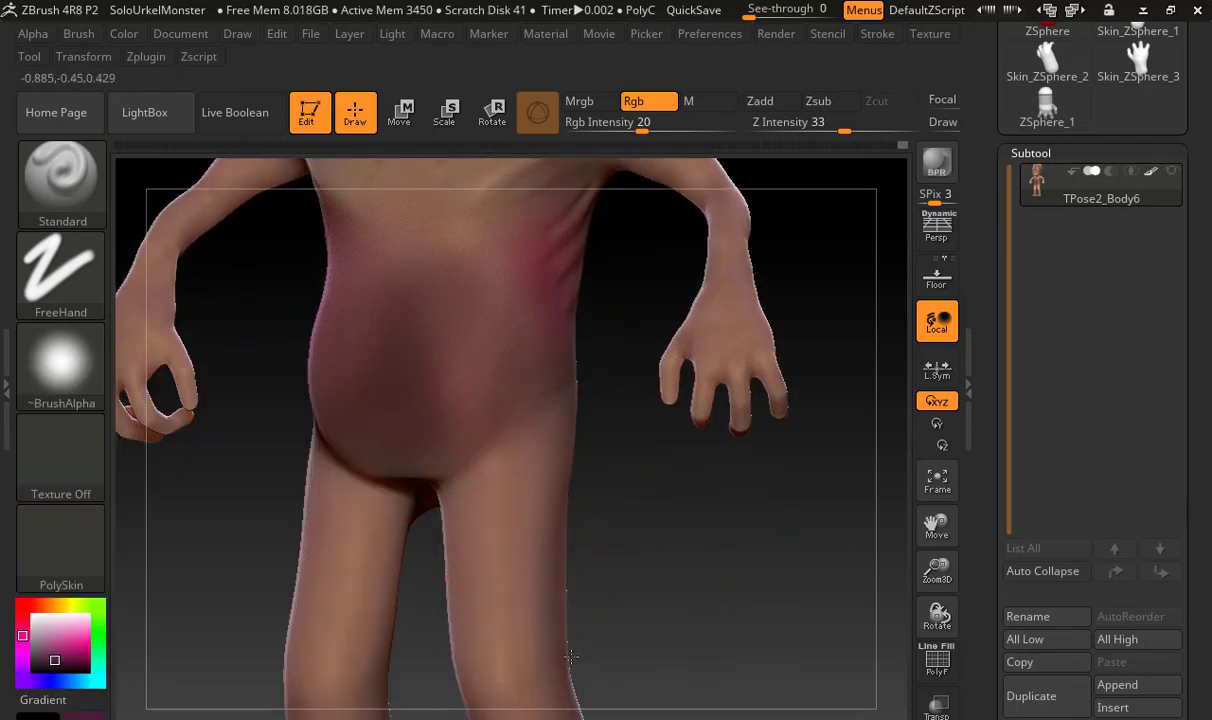
{"action": "left_click_drag", "start_coordinate": [602, 500], "coordinate": [560, 585], "text": "alt"}
{"action": "mouse_move", "coordinate": [450, 440]}
{"action": "left_mouse_down"}
{"action": "mouse_move", "coordinate": [400, 385]}
{"action": "mouse_move", "coordinate": [422, 365]}
{"action": "left_mouse_up"}
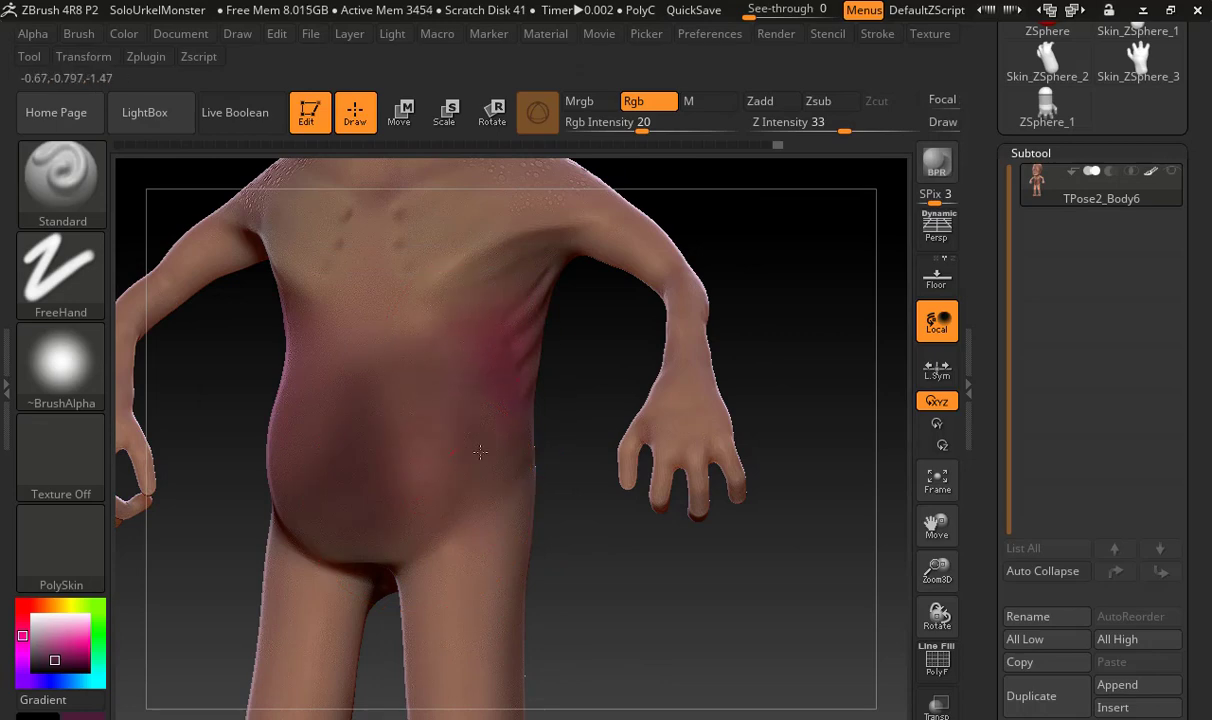
{"action": "left_click_drag", "start_coordinate": [466, 461], "coordinate": [402, 470]}
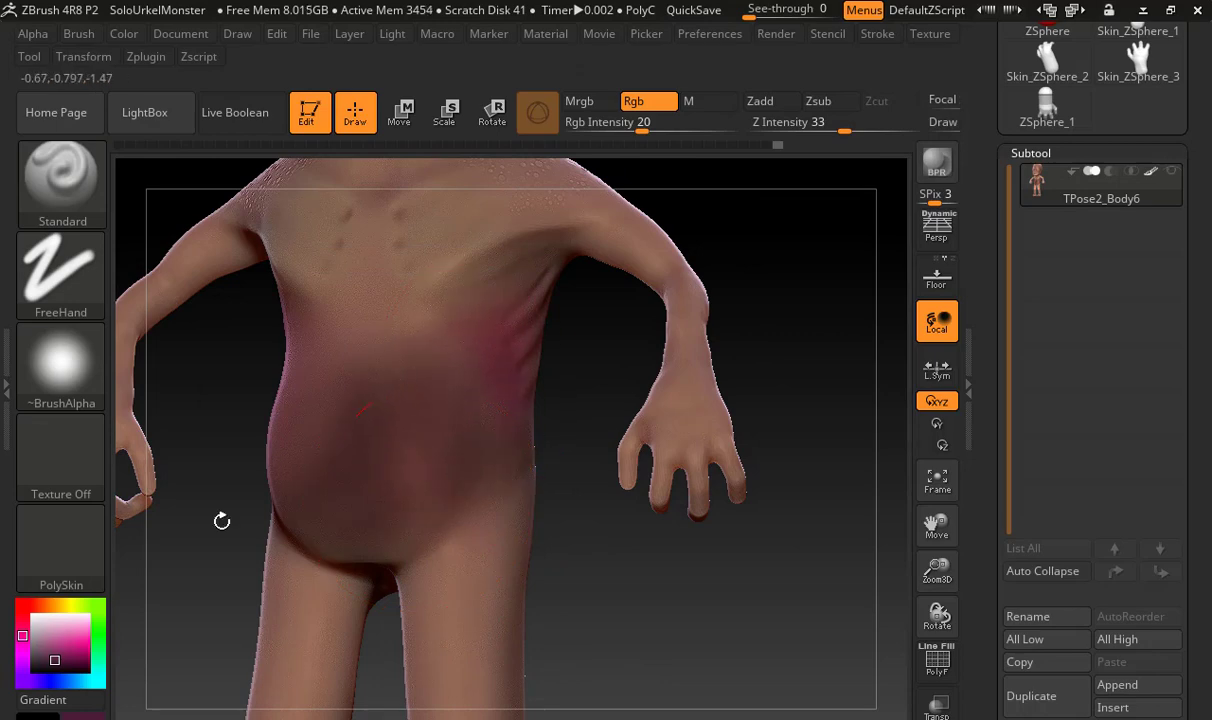
Soften the belly's dark patches with muted pink, and lighten the lower flank with paler pink
{"action": "key", "text": "c"}
{"action": "mouse_move", "coordinate": [463, 308]}
{"action": "left_mouse_down"}
{"action": "mouse_move", "coordinate": [486, 311]}
{"action": "mouse_move", "coordinate": [466, 297]}
{"action": "left_mouse_up"}
{"action": "left_click_drag", "start_coordinate": [383, 345], "coordinate": [355, 381]}
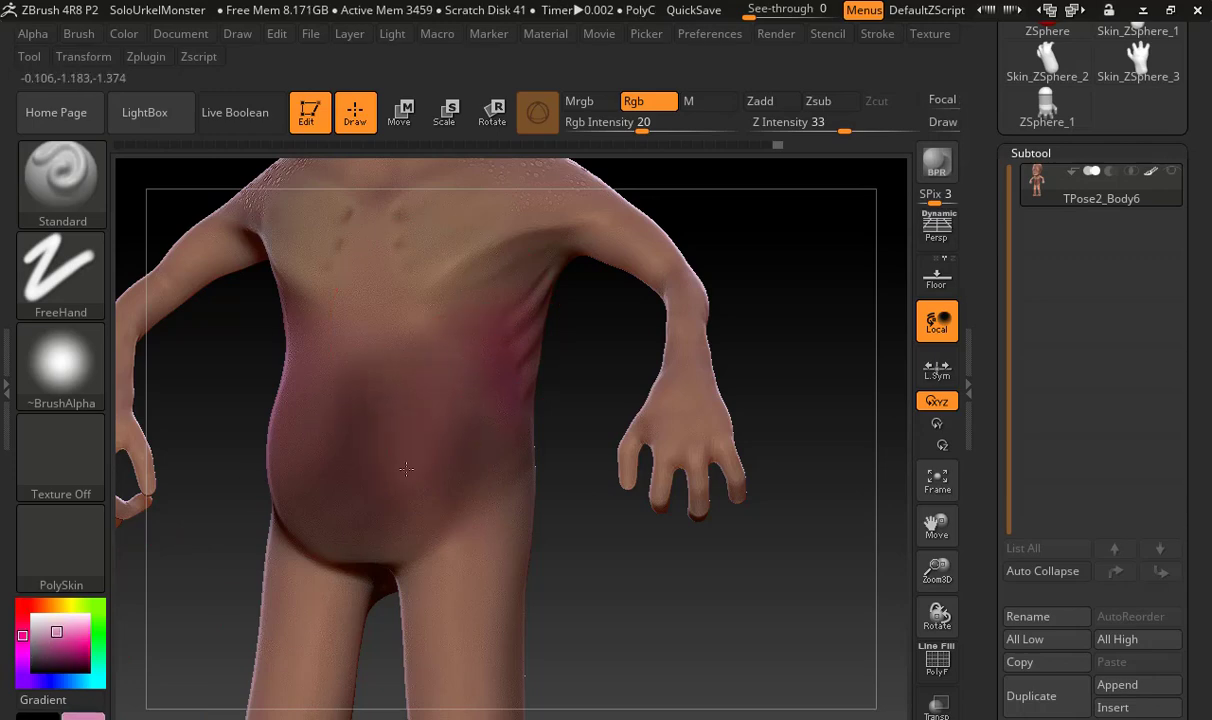
{"action": "mouse_move", "coordinate": [419, 511]}
{"action": "left_mouse_down"}
{"action": "mouse_move", "coordinate": [357, 425]}
{"action": "mouse_move", "coordinate": [381, 365]}
{"action": "left_mouse_up"}
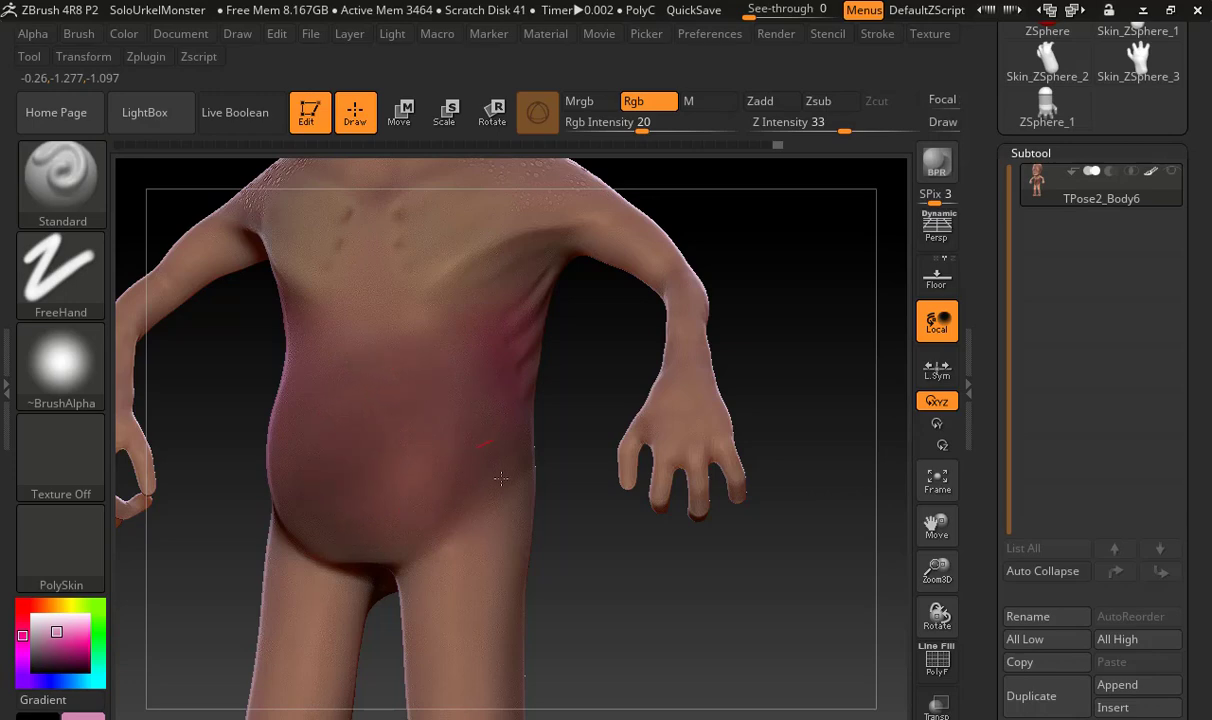
{"action": "left_click_drag", "start_coordinate": [227, 576], "coordinate": [266, 500]}
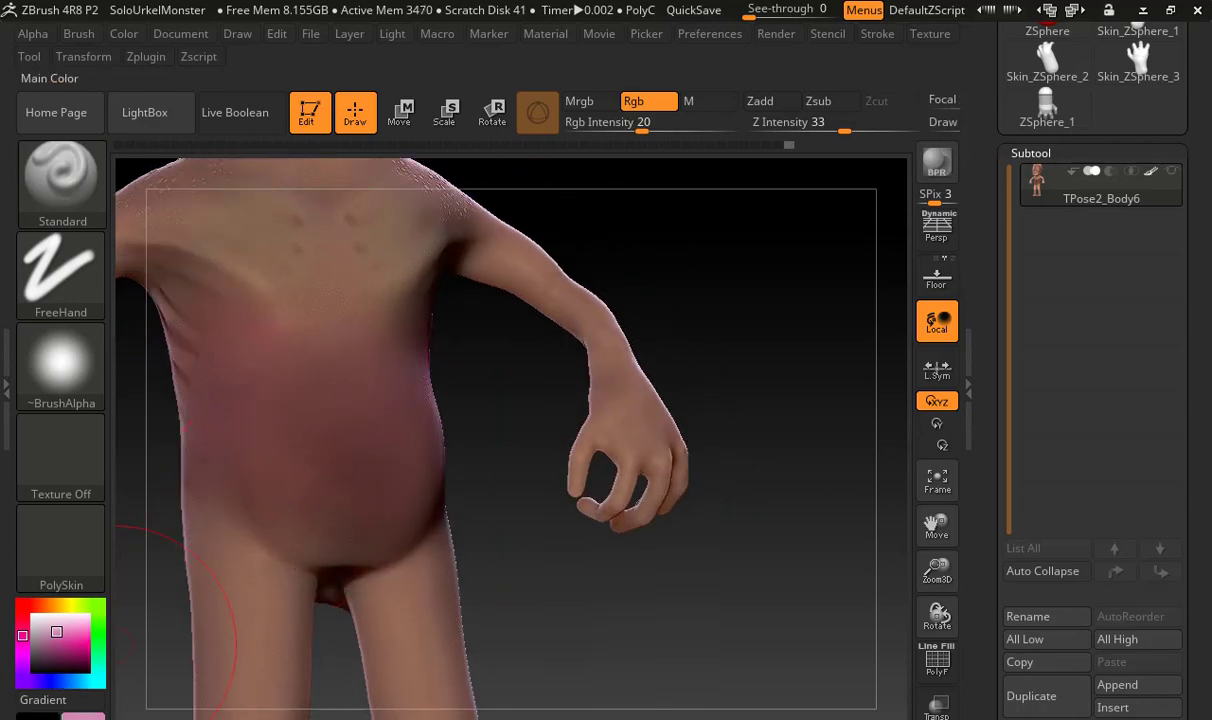
{"action": "mouse_move", "coordinate": [230, 618]}
{"action": "left_mouse_down"}
{"action": "mouse_move", "coordinate": [297, 427]}
{"action": "mouse_move", "coordinate": [249, 475]}
{"action": "left_mouse_up"}
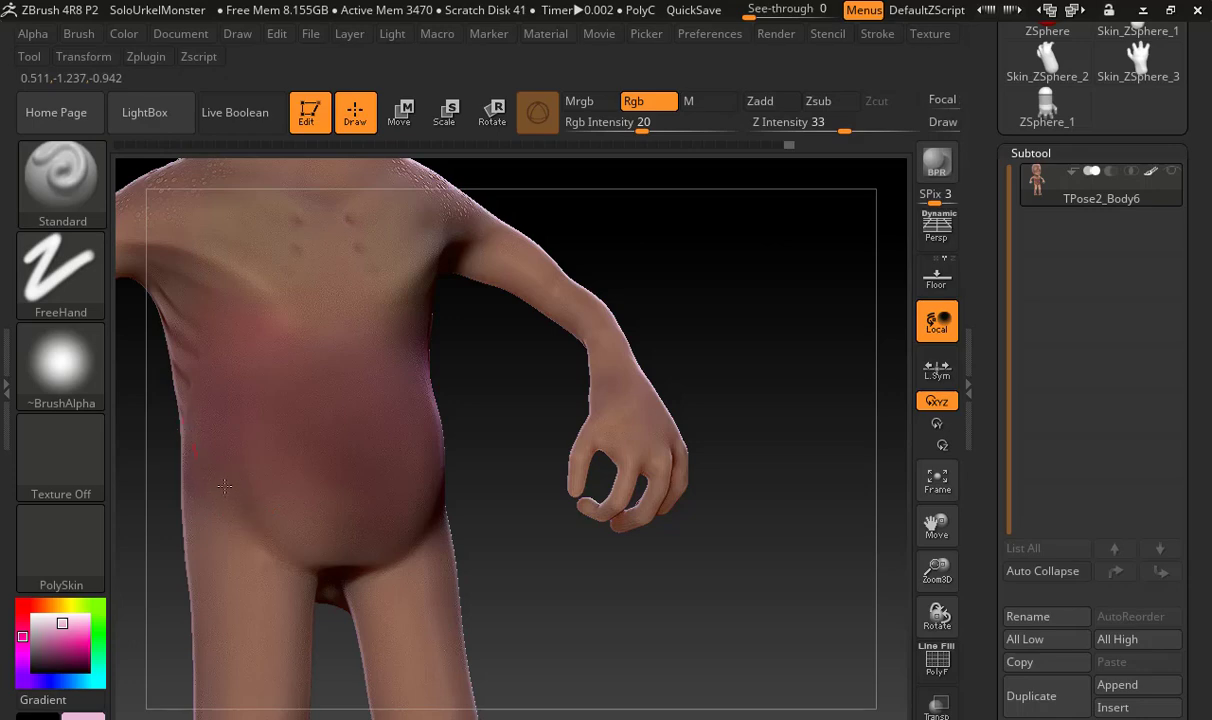
Lower Rgb Intensity to 8 and restore the latest polypainted state from the undo history
{"action": "left_click_drag", "start_coordinate": [492, 500], "coordinate": [373, 530]}
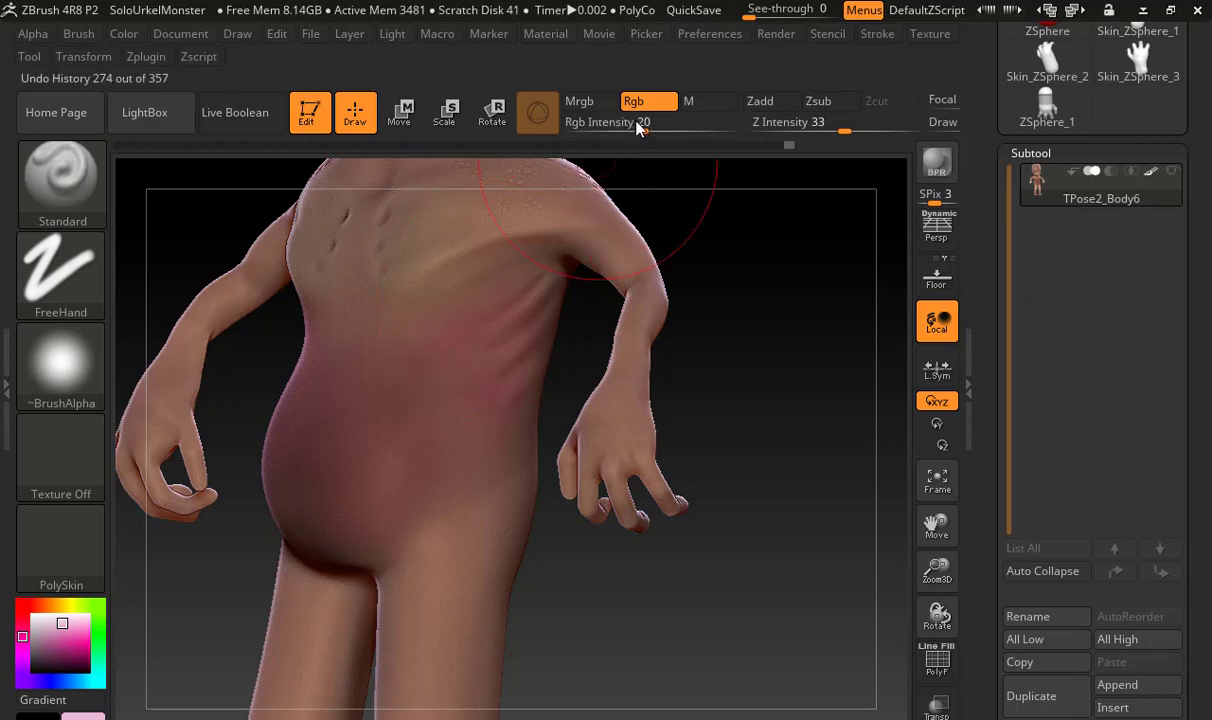
{"action": "left_click", "coordinate": [617, 124]}
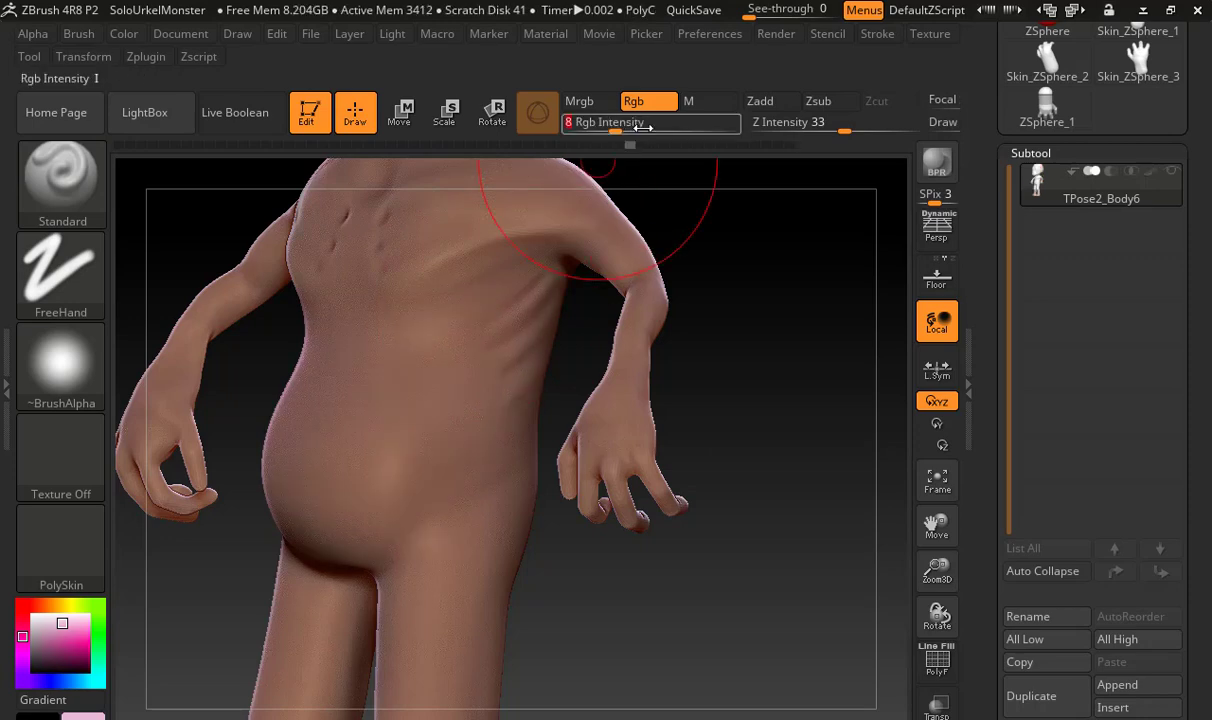
{"action": "left_click", "coordinate": [789, 146]}
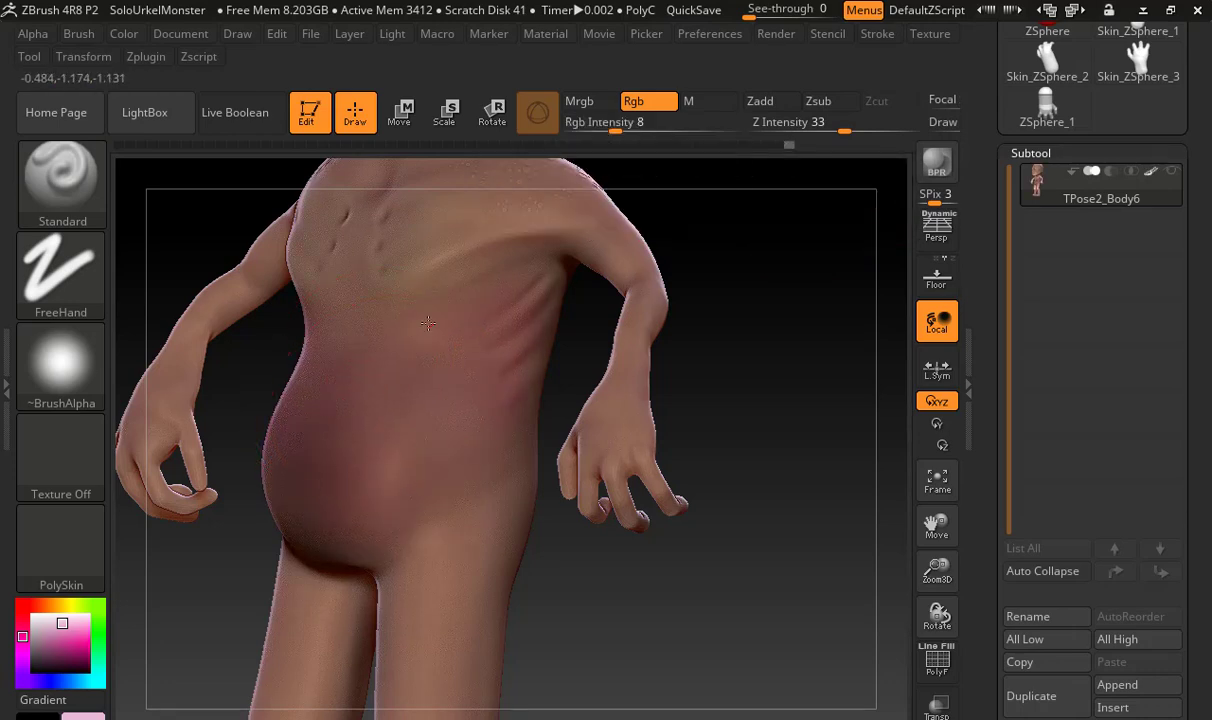
Soften the plum paint across the belly, flanks and lower chest with light pink strokes
{"action": "left_click_drag", "start_coordinate": [555, 360], "coordinate": [440, 295]}
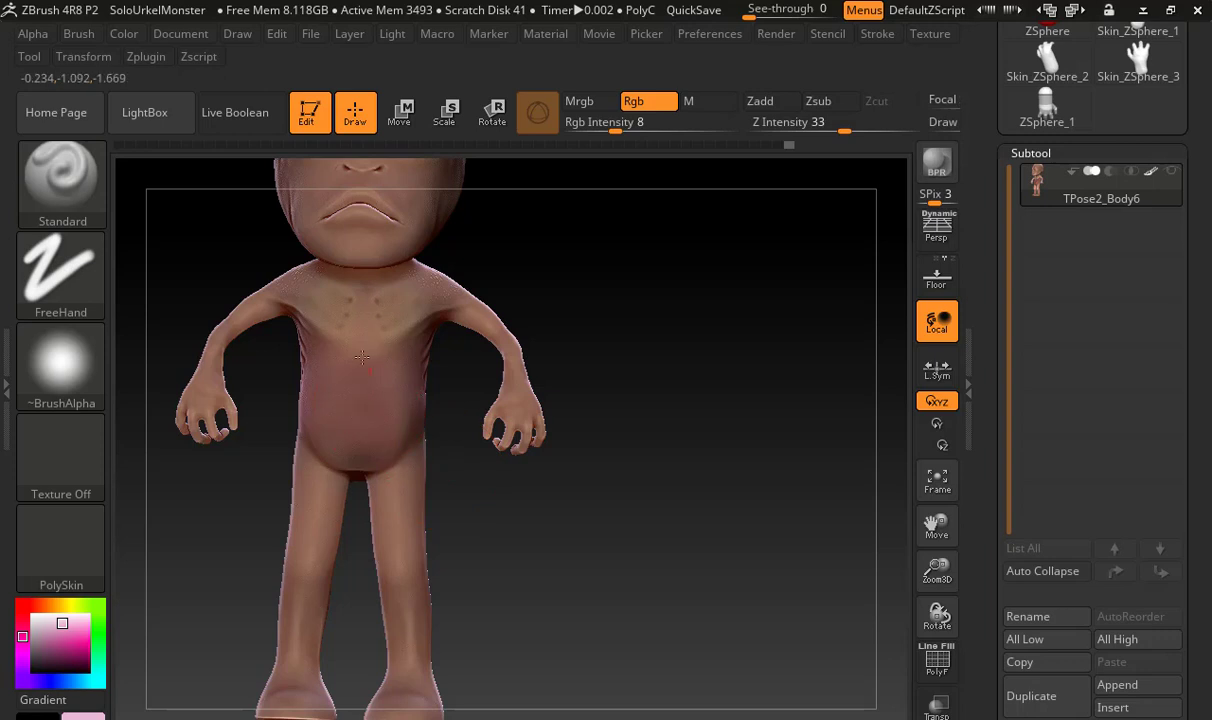
{"action": "left_click_drag", "start_coordinate": [478, 478], "coordinate": [562, 476]}
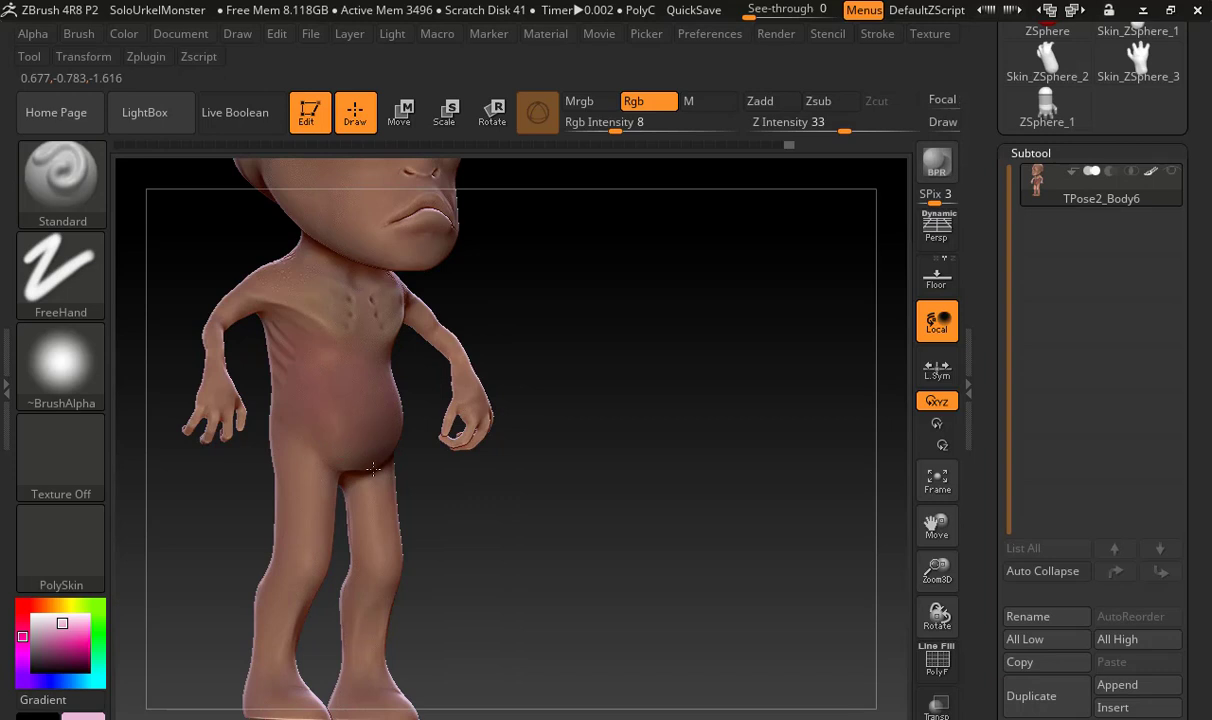
{"action": "left_click_drag", "start_coordinate": [490, 506], "coordinate": [428, 445]}
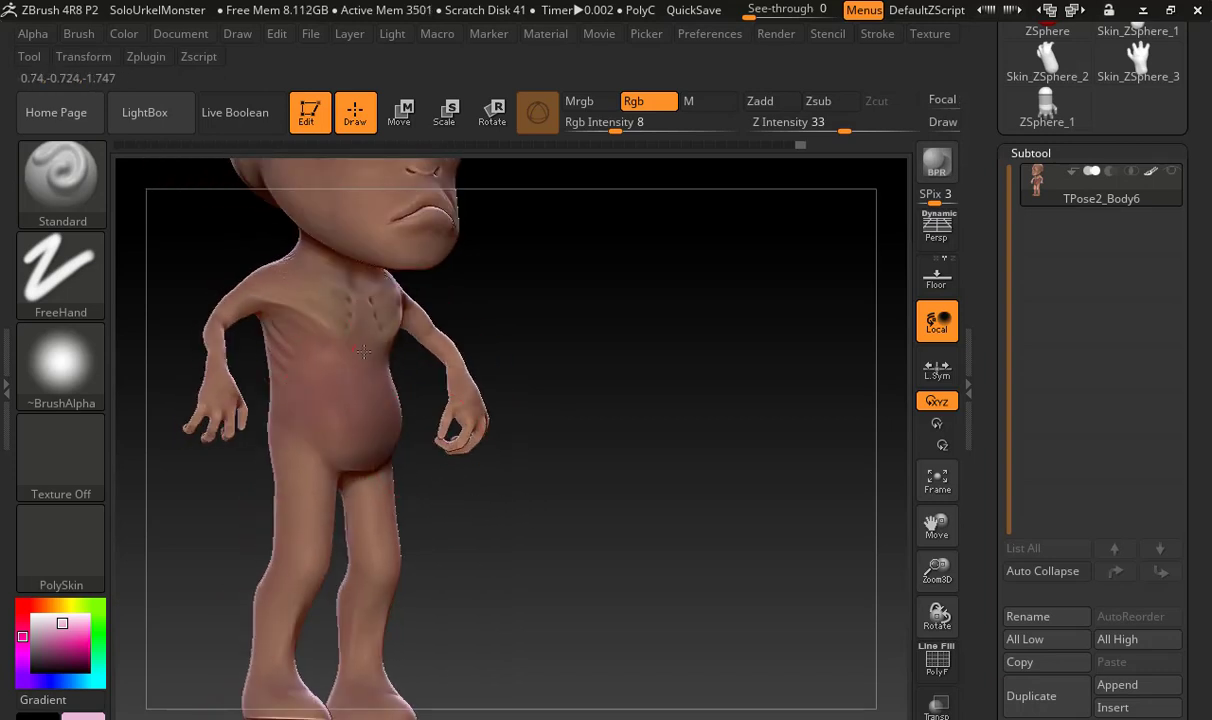
{"action": "left_click_drag", "start_coordinate": [460, 473], "coordinate": [399, 326]}
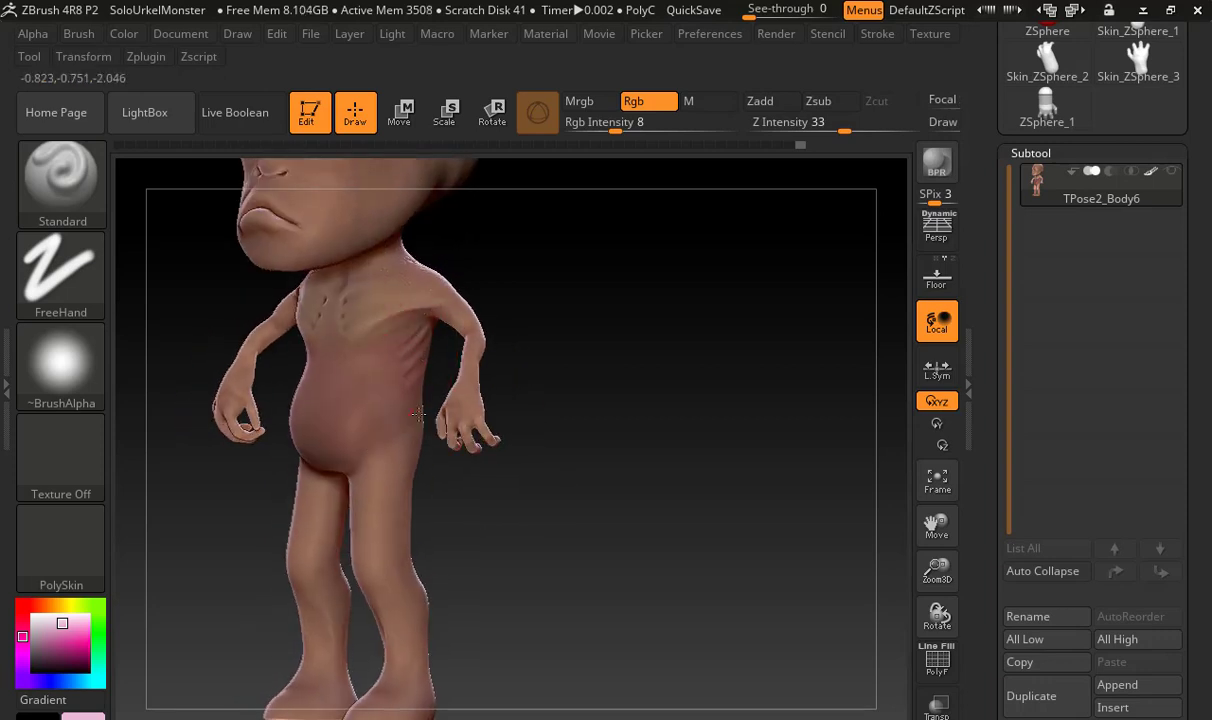
{"action": "left_click_drag", "start_coordinate": [511, 365], "coordinate": [544, 386]}
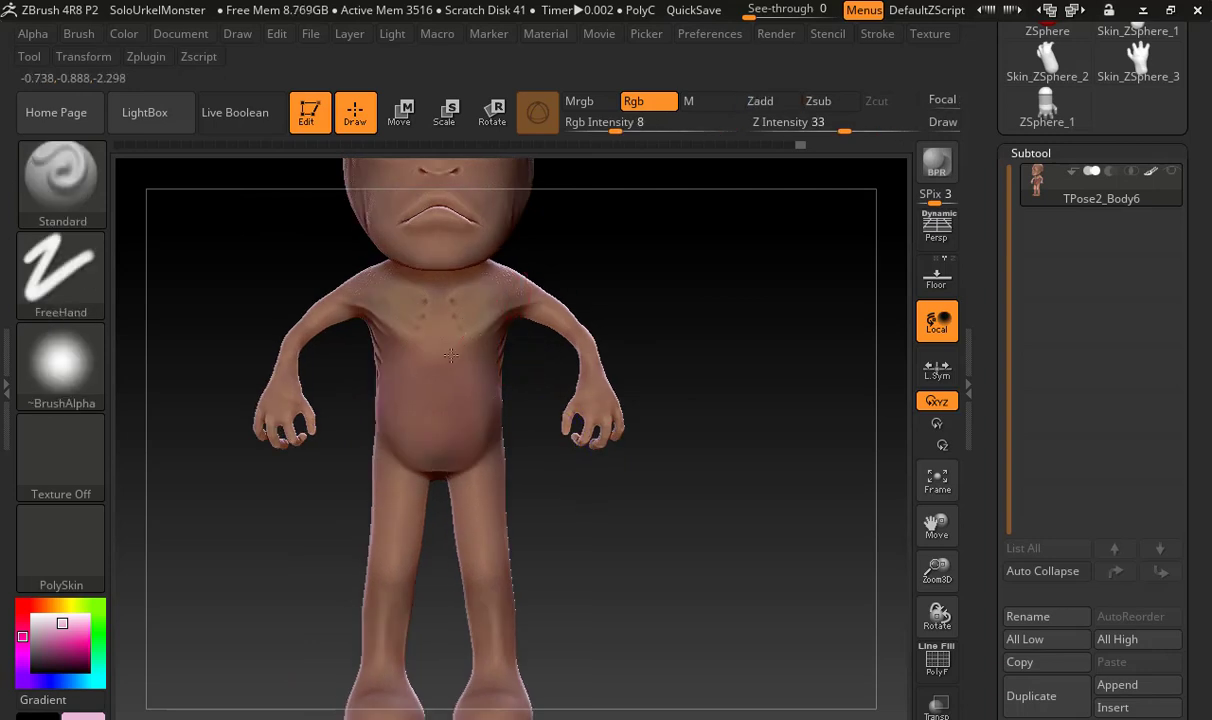
Choose a paler, less saturated pink and lighten the belly, flanks and lower chest to blend into the surrounding skin
{"action": "mouse_move", "coordinate": [84, 716]}
{"action": "left_mouse_down"}
{"action": "mouse_move", "coordinate": [316, 358]}
{"action": "mouse_move", "coordinate": [397, 315]}
{"action": "left_mouse_up"}
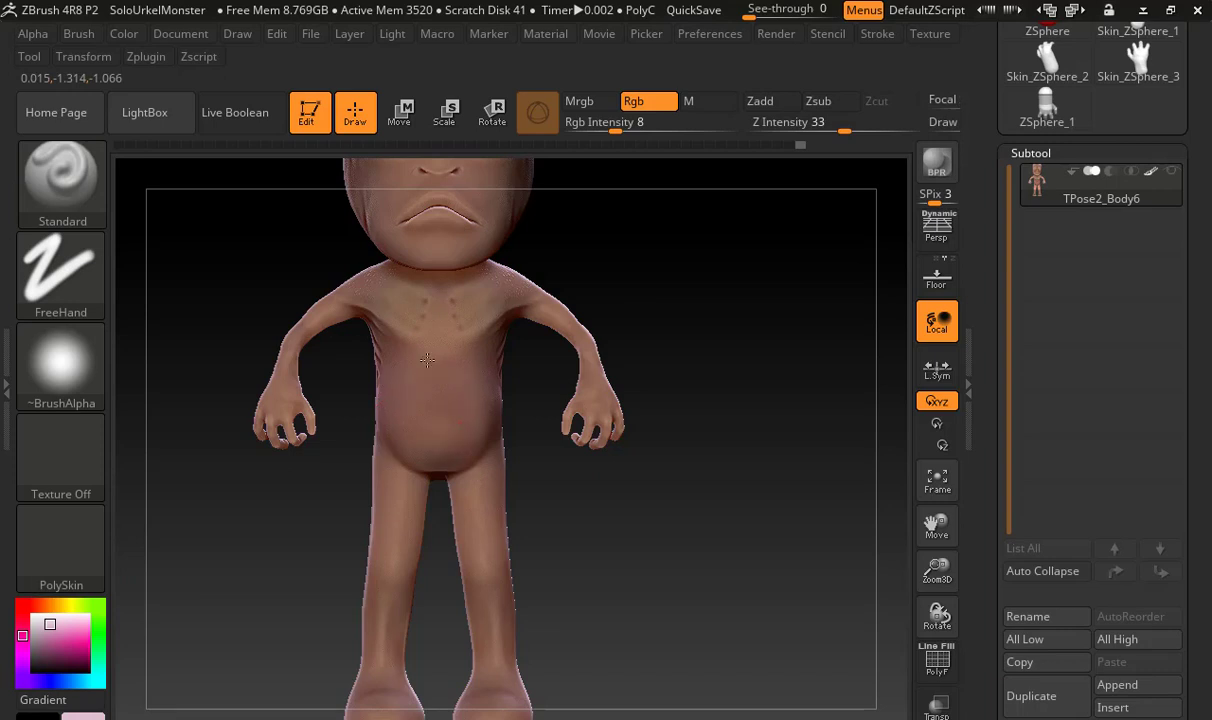
{"action": "left_click_drag", "start_coordinate": [671, 314], "coordinate": [491, 356]}
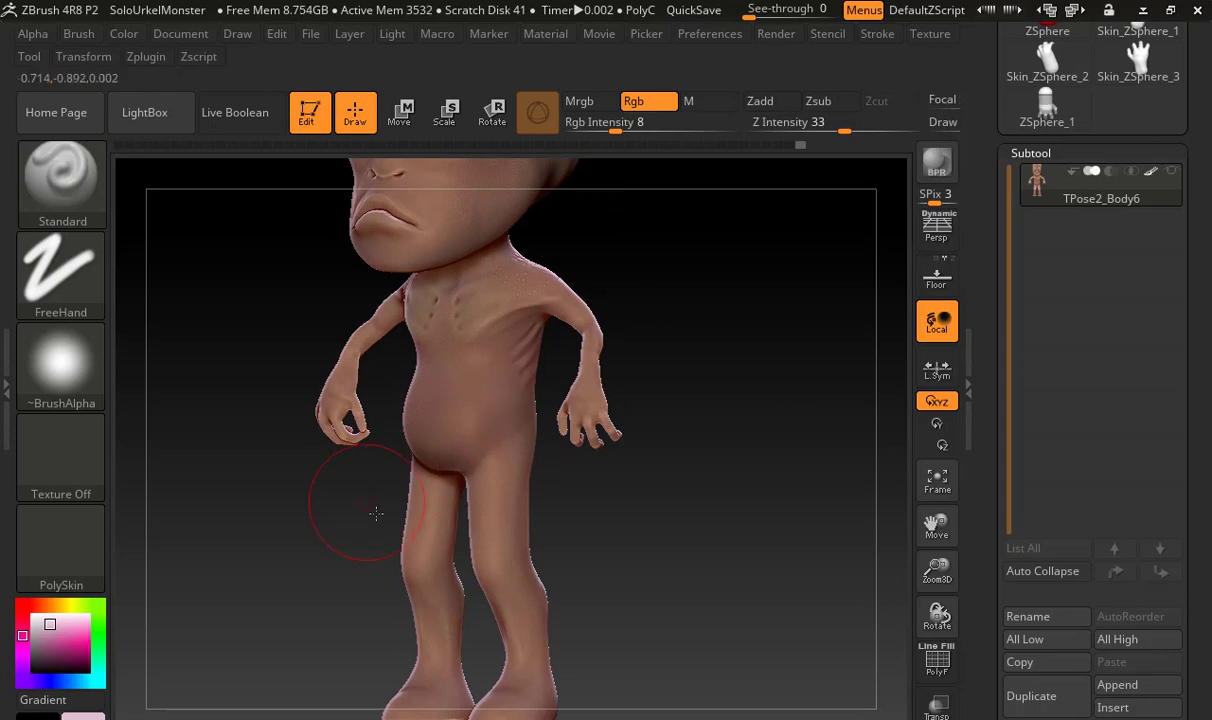
{"action": "left_click_drag", "start_coordinate": [352, 500], "coordinate": [412, 374]}
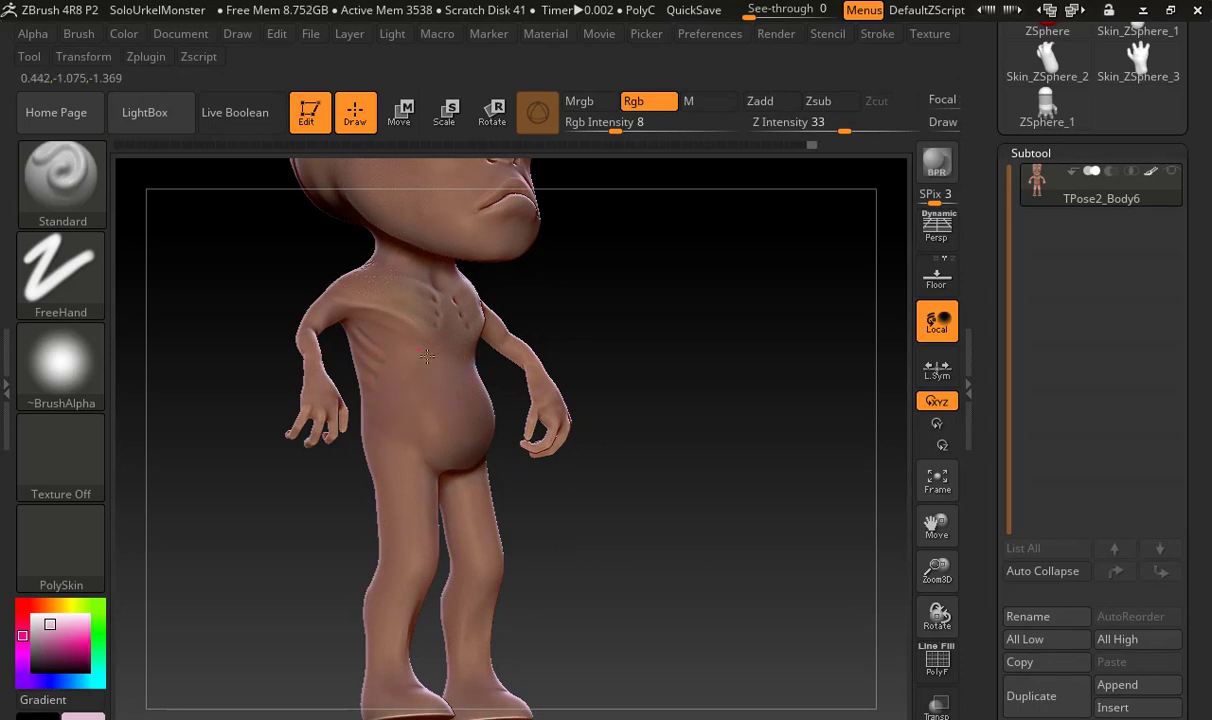
{"action": "left_click_drag", "start_coordinate": [617, 322], "coordinate": [444, 377]}
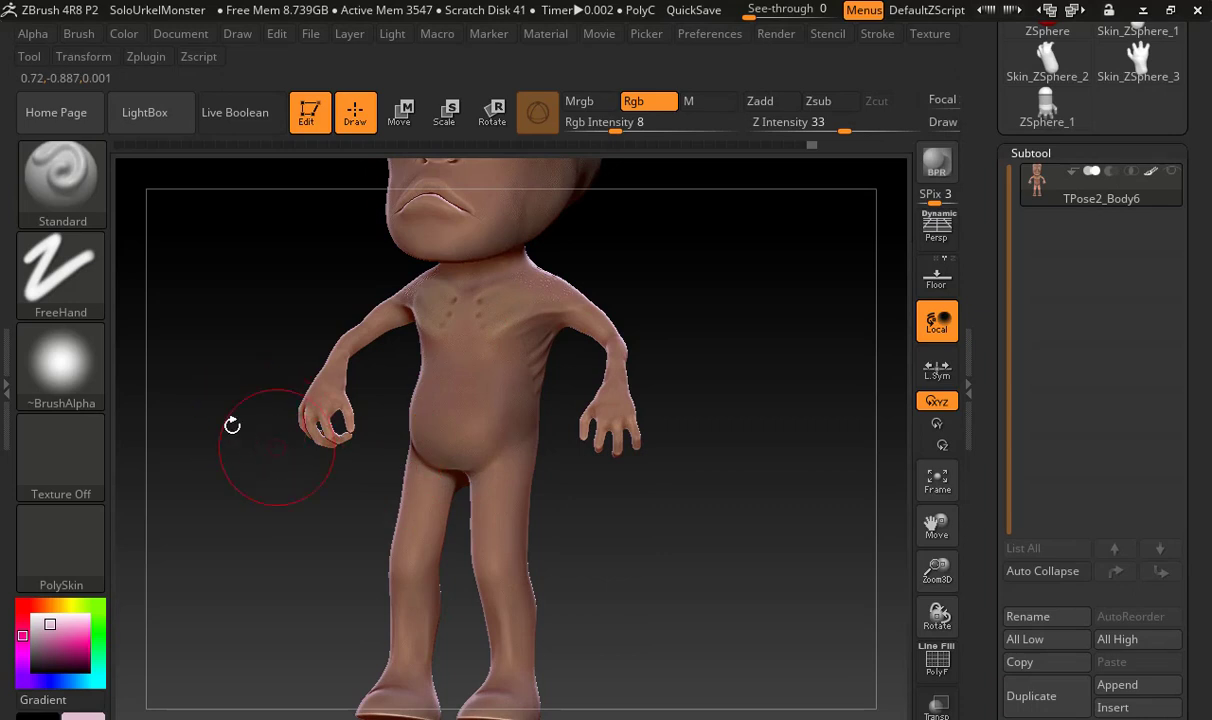
{"action": "left_click_drag", "start_coordinate": [243, 484], "coordinate": [593, 304]}
{"action": "left_click_drag", "start_coordinate": [639, 346], "coordinate": [628, 440], "text": "alt"}
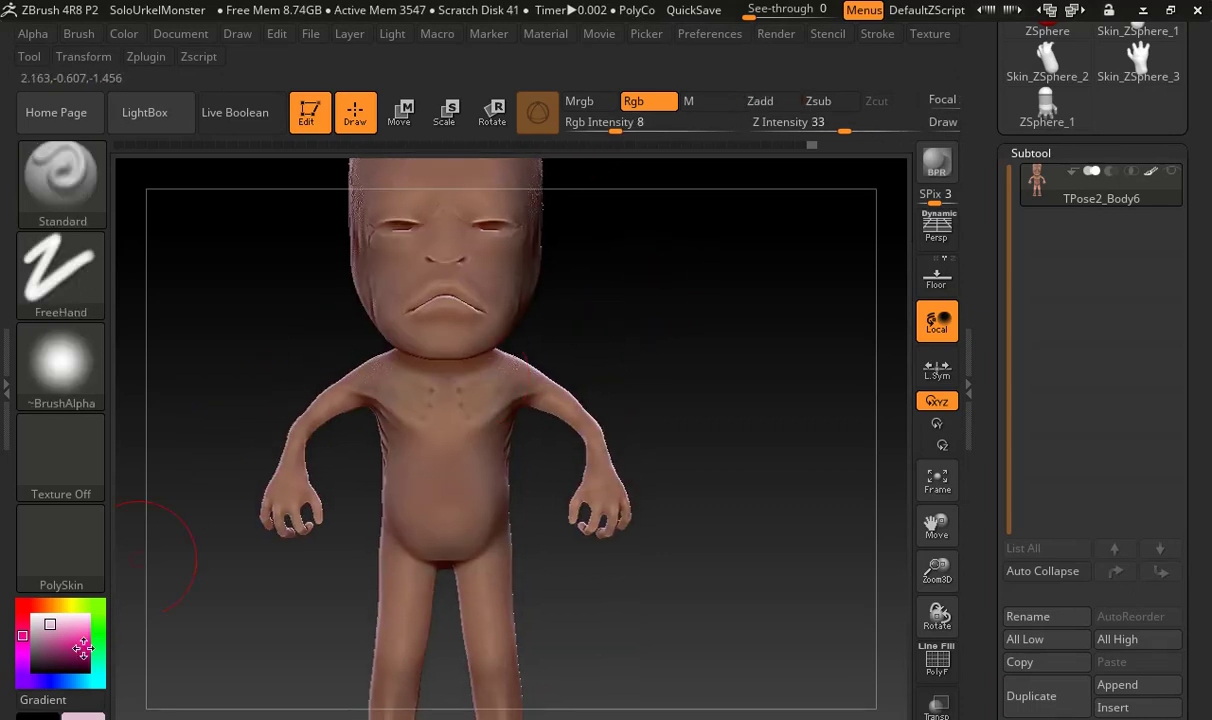
Blend the chest and belly further using slightly varied pale pink tones
{"action": "left_click_drag", "start_coordinate": [87, 715], "coordinate": [385, 385]}
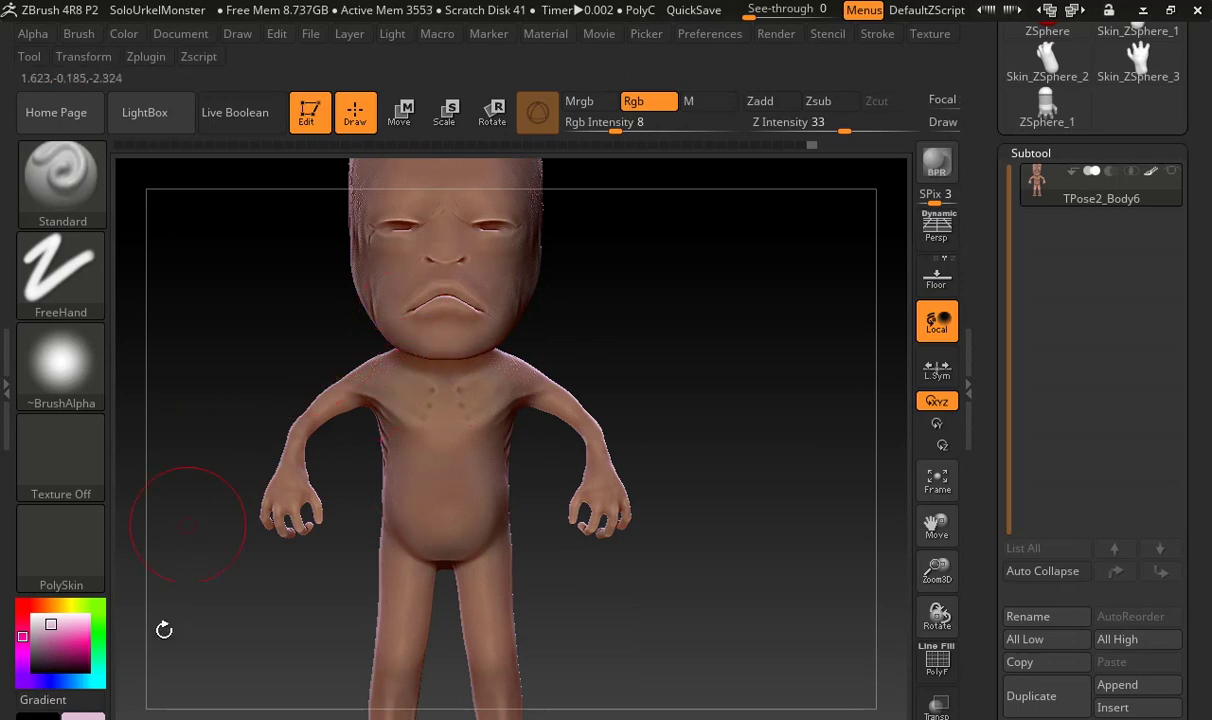
{"action": "left_click_drag", "start_coordinate": [84, 714], "coordinate": [462, 415]}
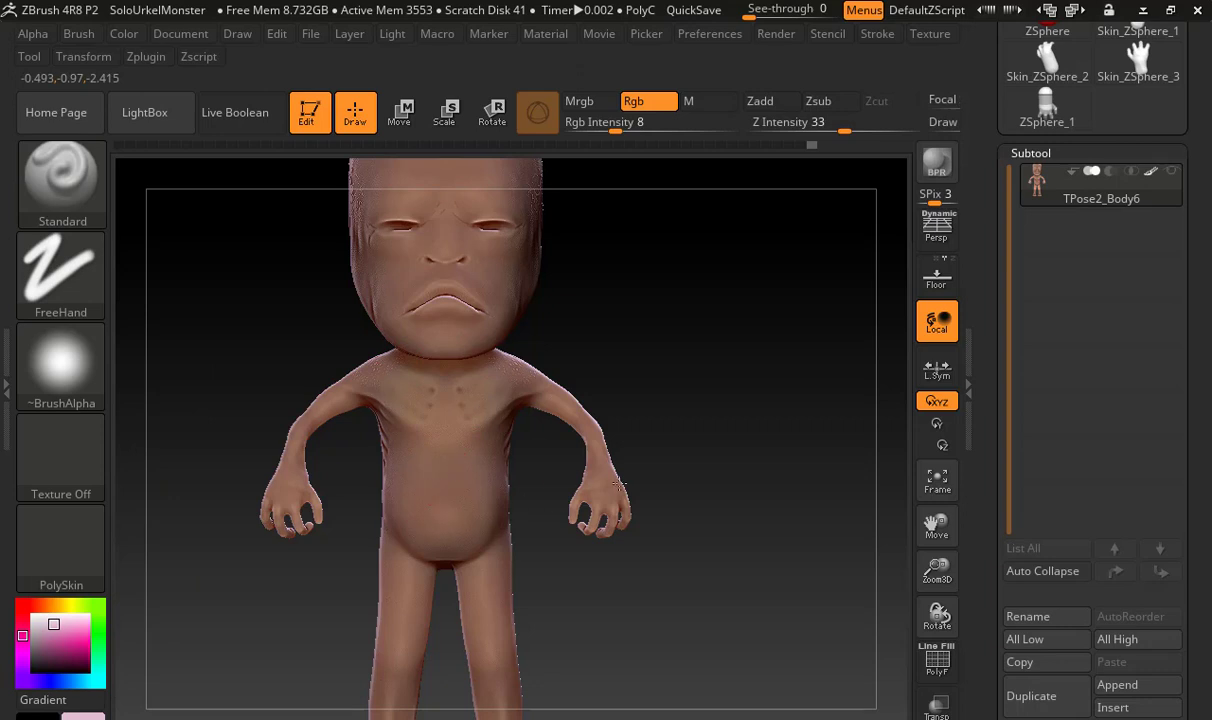
{"action": "mouse_move", "coordinate": [684, 387]}
{"action": "left_mouse_down"}
{"action": "mouse_move", "coordinate": [644, 398]}
{"action": "mouse_move", "coordinate": [663, 400]}
{"action": "mouse_move", "coordinate": [709, 368]}
{"action": "left_mouse_up"}
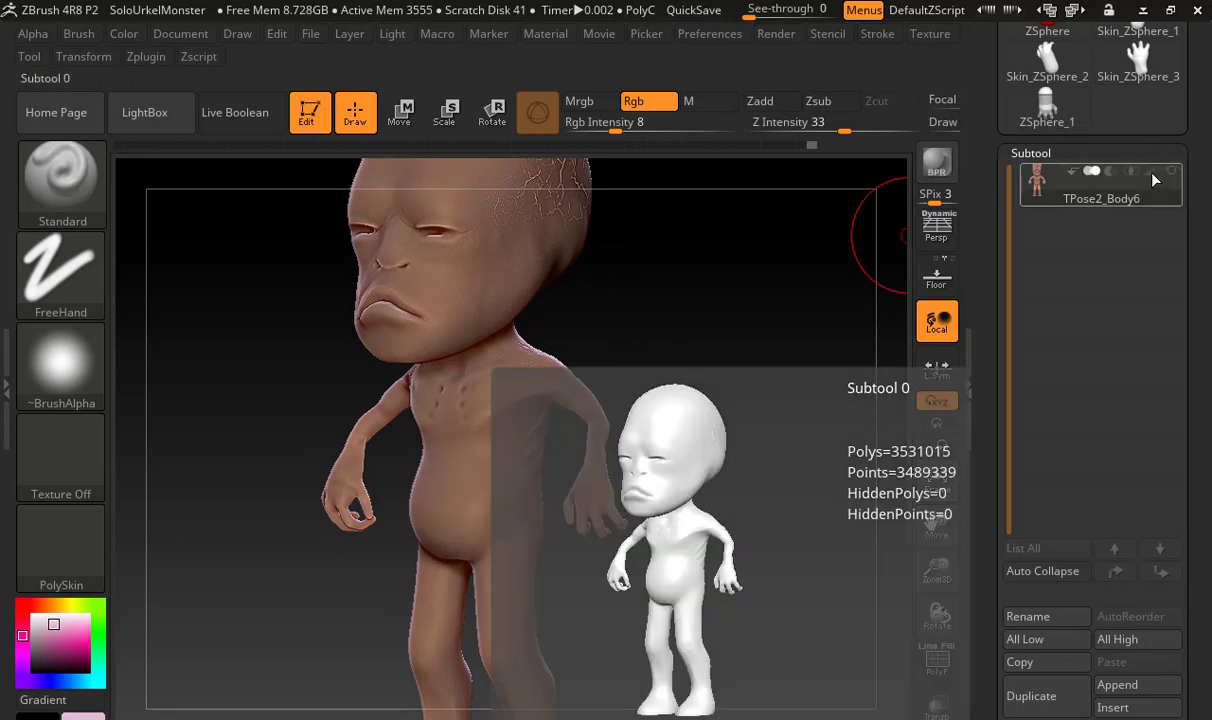
Toggle polypaint on the TPose2_Body6 subtool off and on to compare the painted skin with the unpainted model
{"action": "left_click", "coordinate": [1152, 173]}
{"action": "left_click", "coordinate": [1152, 173]}
{"action": "left_click", "coordinate": [1152, 173]}
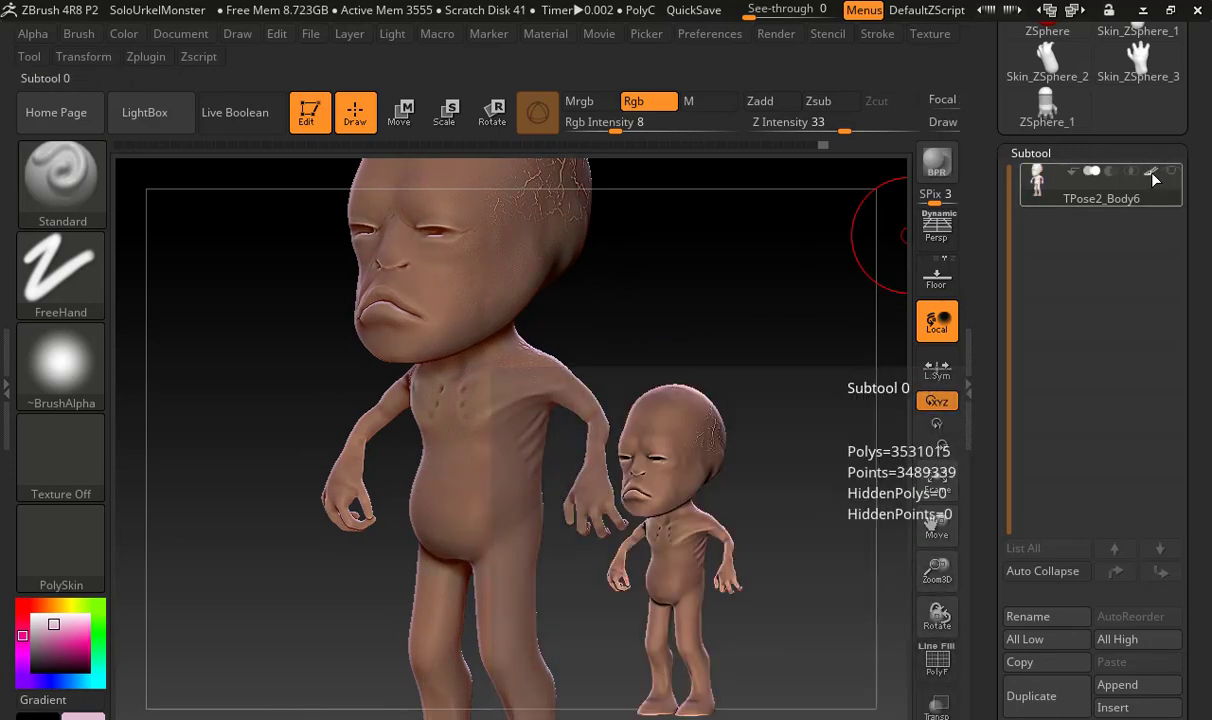
{"action": "left_click", "coordinate": [1152, 173]}
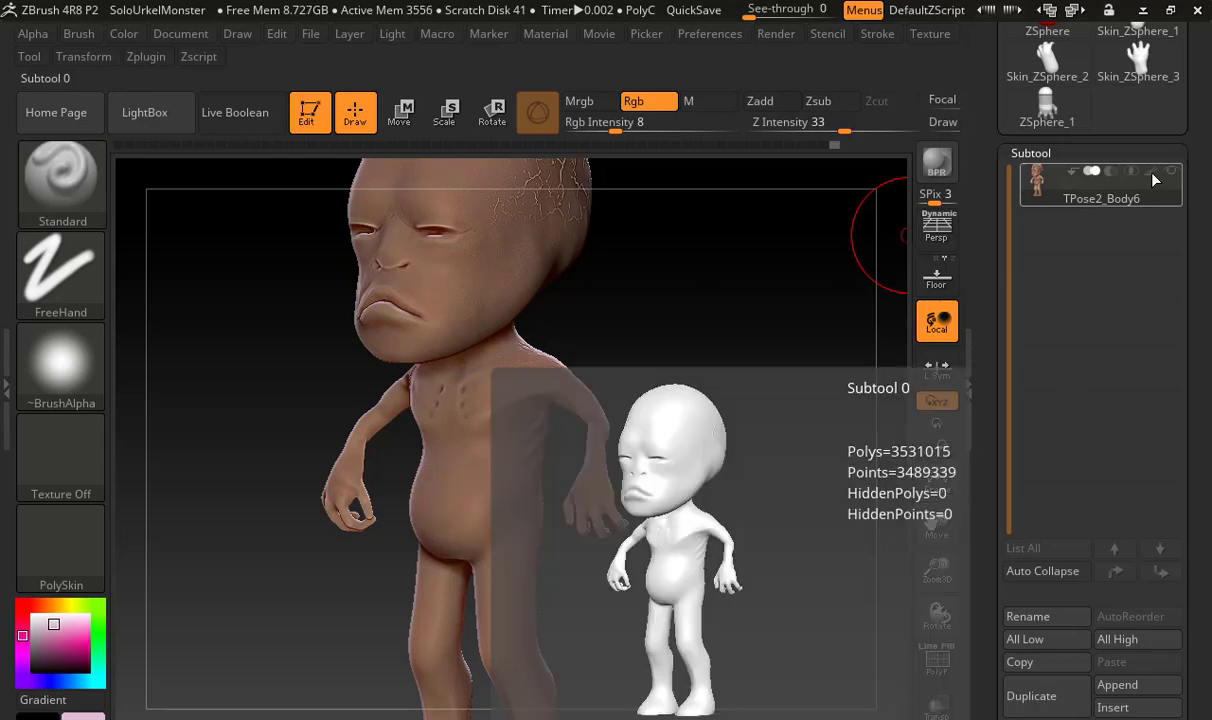
{"action": "left_click", "coordinate": [1153, 176]}
{"action": "left_click", "coordinate": [1153, 176]}
{"action": "left_click", "coordinate": [1154, 177]}
Paint the cheek on the side of the face with a muted mauve, followed by a lighter pink
{"action": "mouse_move", "coordinate": [646, 282]}
{"action": "left_mouse_down", "text": "alt"}
{"action": "mouse_move", "coordinate": [649, 333]}
{"action": "mouse_move", "coordinate": [671, 373]}
{"action": "mouse_move", "coordinate": [555, 420]}
{"action": "left_mouse_up", "text": "alt"}
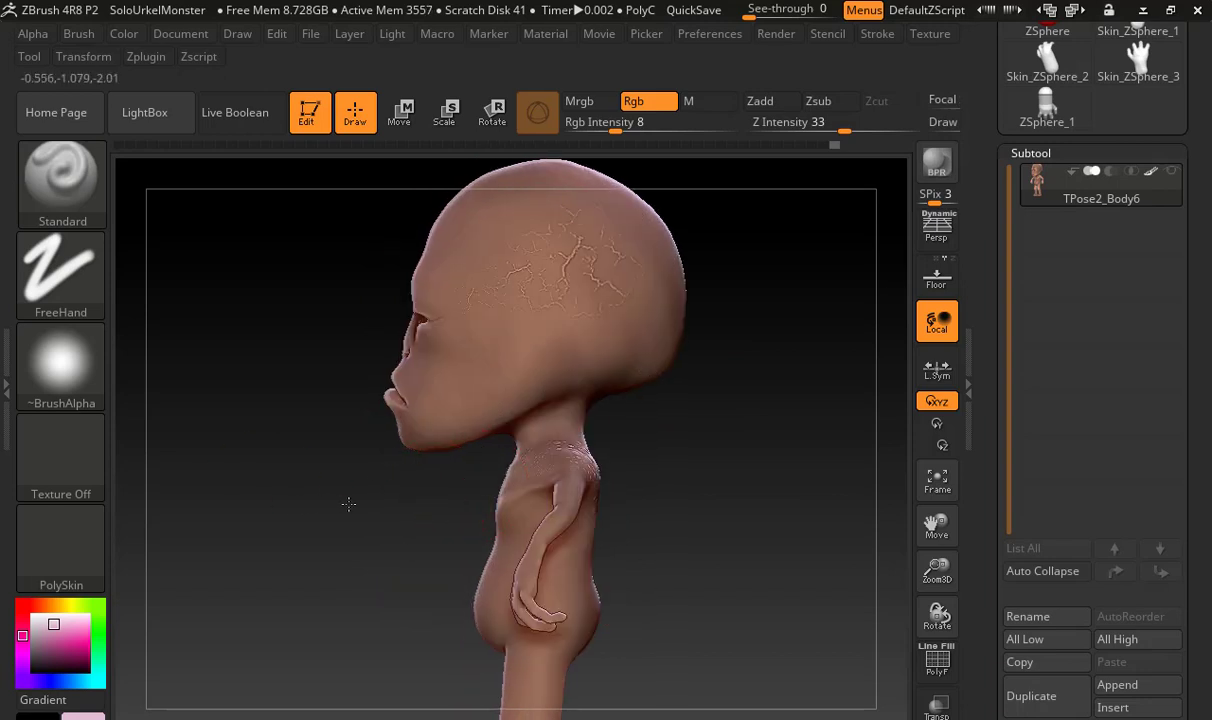
{"action": "left_click_drag", "start_coordinate": [349, 504], "coordinate": [427, 678], "text": "alt"}
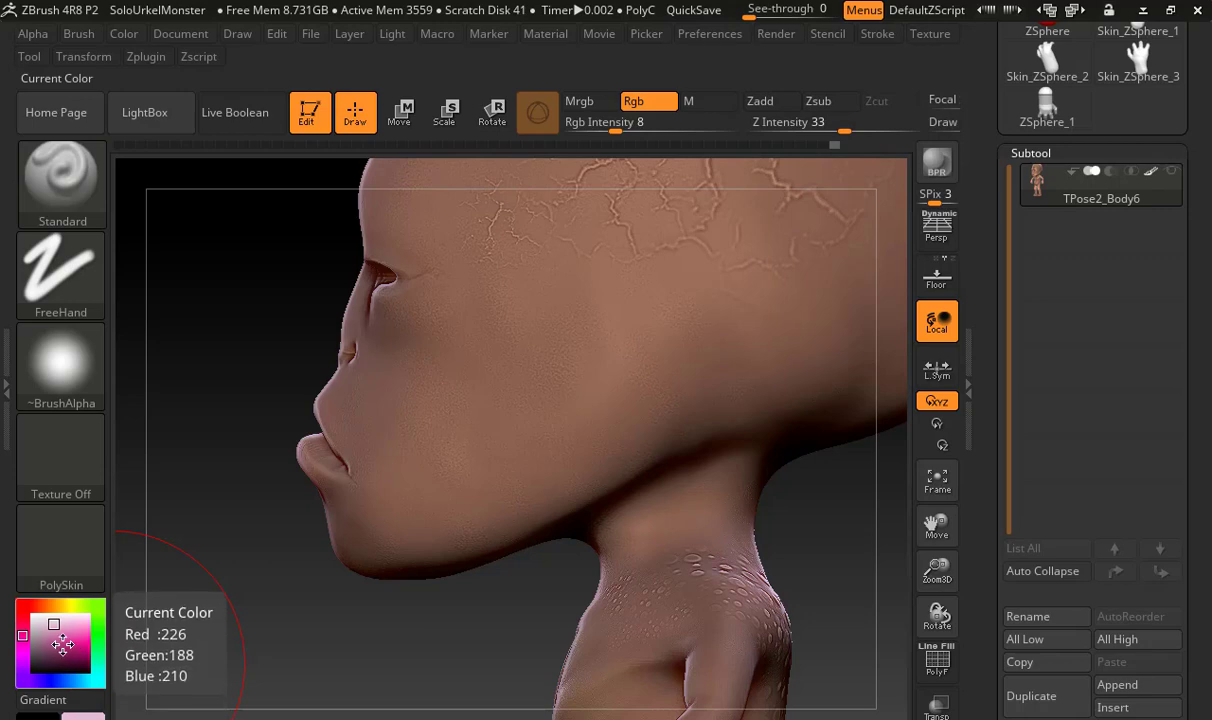
{"action": "left_click_drag", "start_coordinate": [62, 645], "coordinate": [47, 640]}
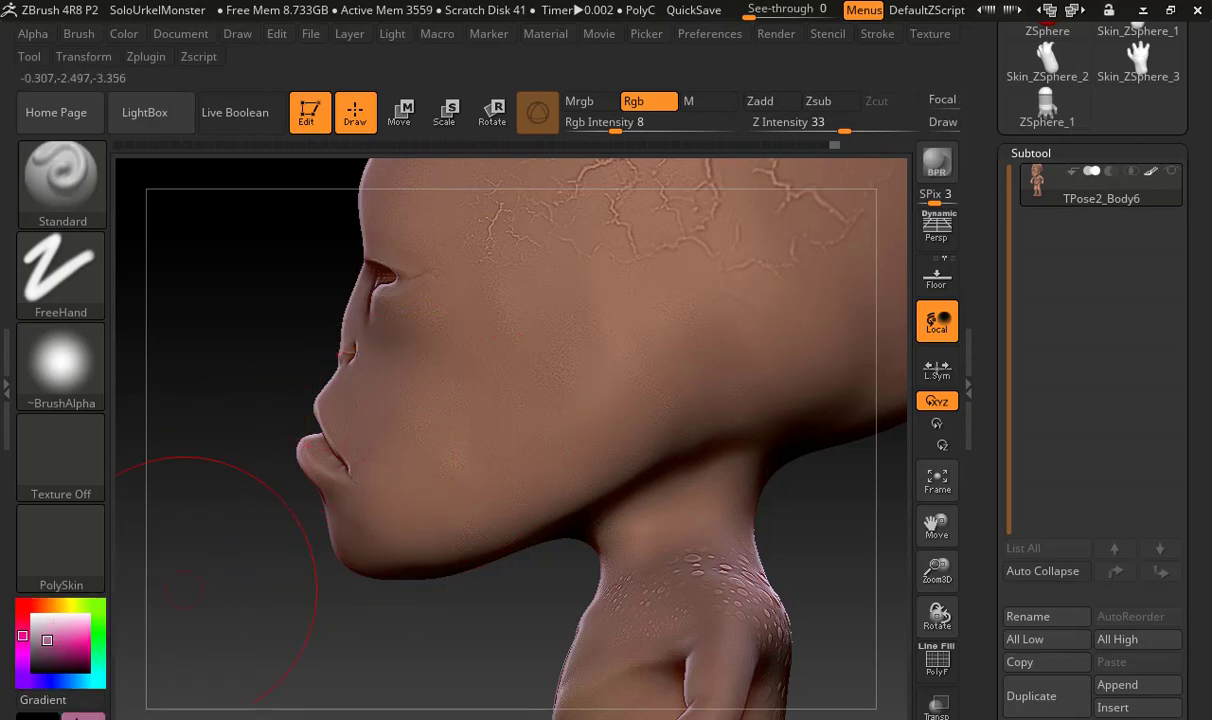
{"action": "left_click", "coordinate": [62, 626]}
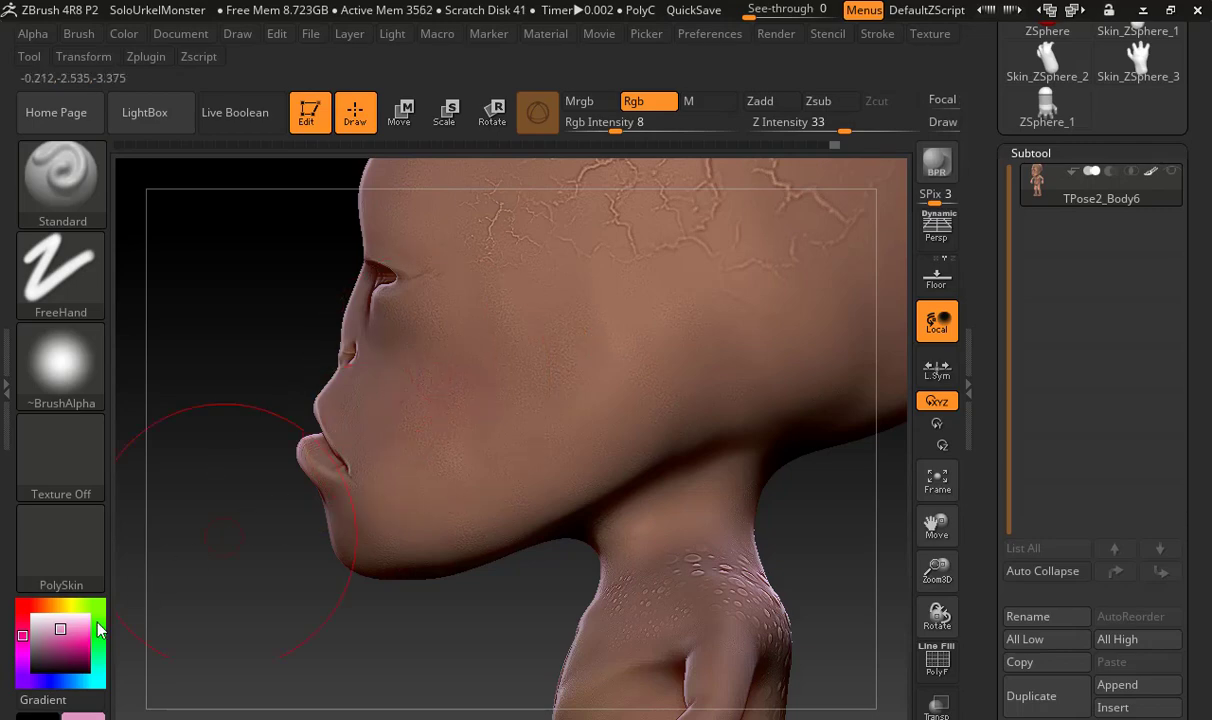
Deepen the jawline with magenta and dark plum, and soften the face around it with light pink
{"action": "left_click", "coordinate": [58, 646]}
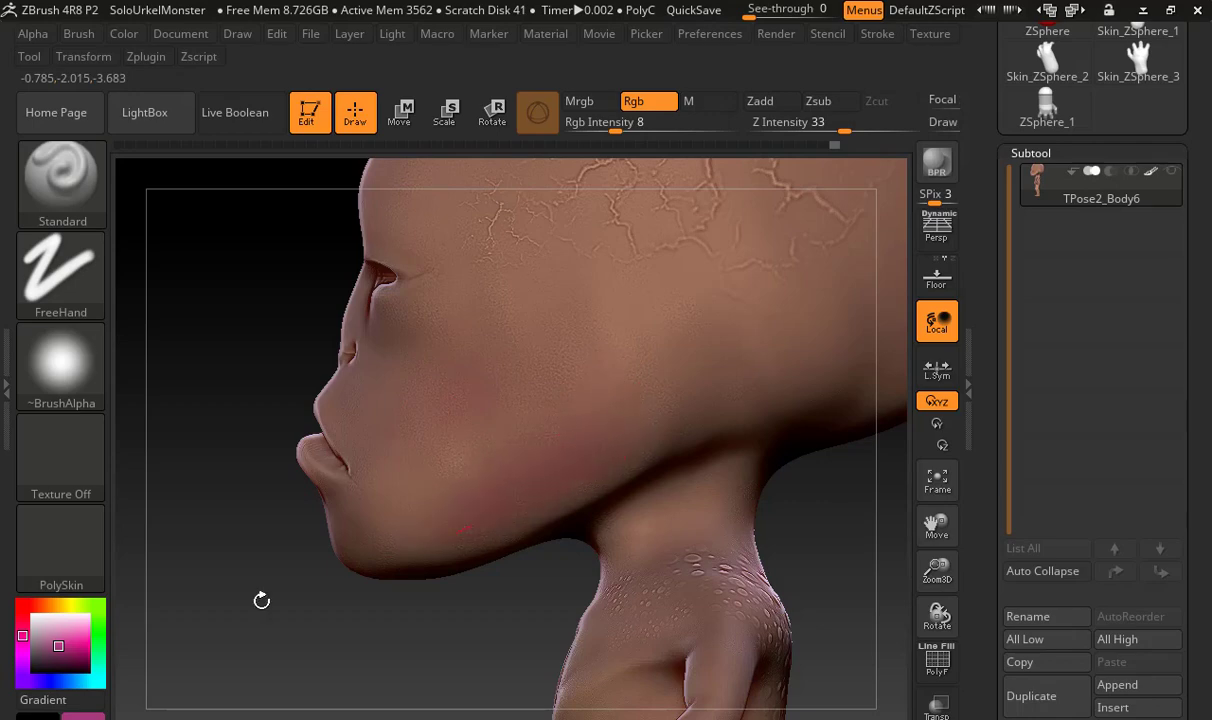
{"action": "left_click", "coordinate": [61, 660]}
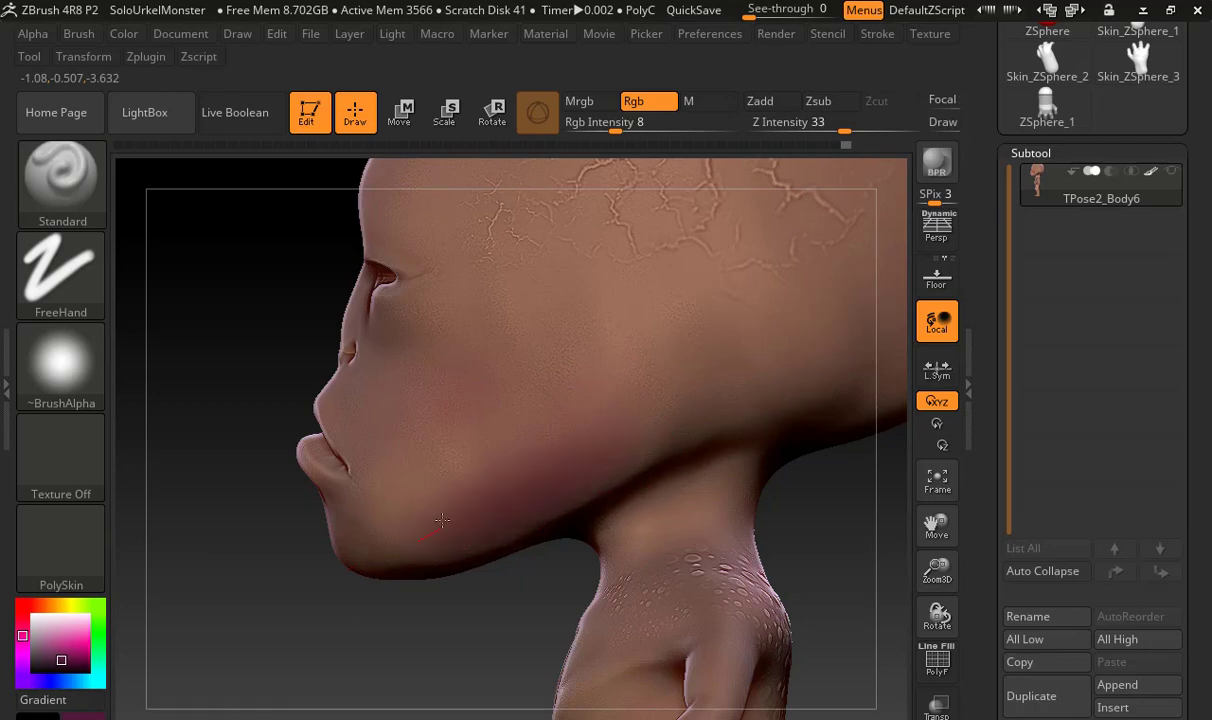
{"action": "left_click_drag", "start_coordinate": [51, 645], "coordinate": [54, 632]}
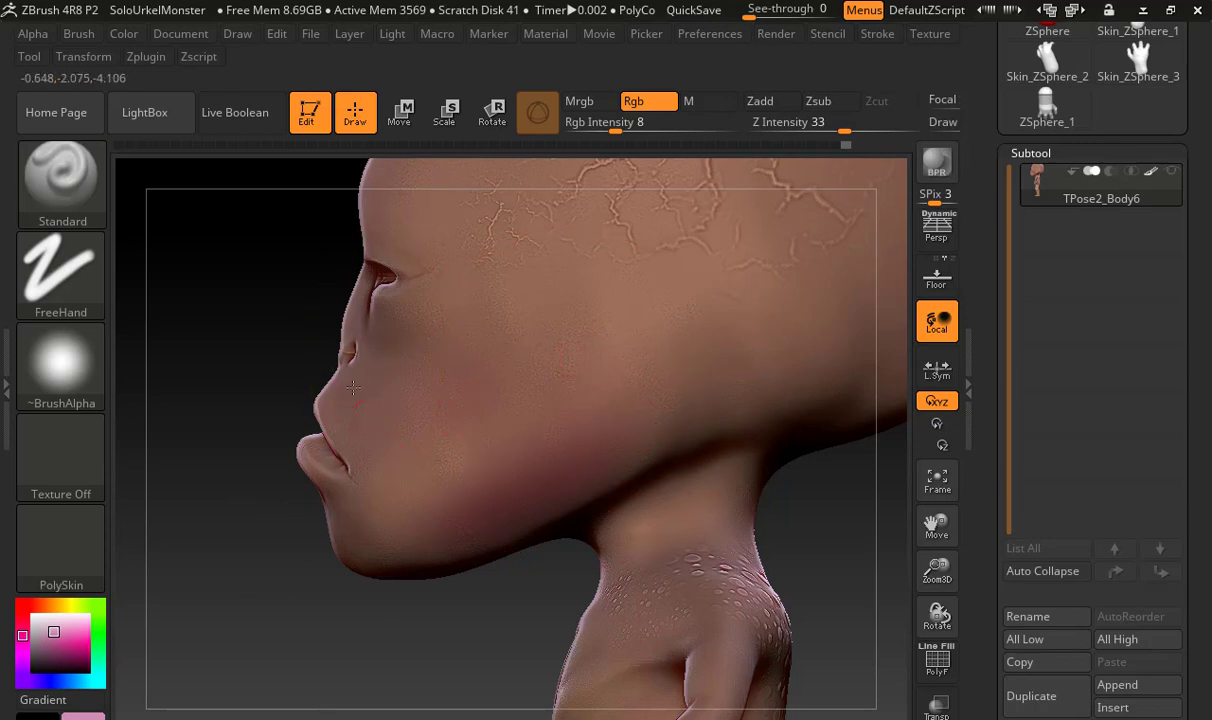
Lighten the brow, nose and area around the mouth with near-white pink, and blend the face with pale pink
{"action": "mouse_move", "coordinate": [325, 362]}
{"action": "left_mouse_down"}
{"action": "mouse_move", "coordinate": [303, 360]}
{"action": "mouse_move", "coordinate": [346, 365]}
{"action": "left_mouse_up"}
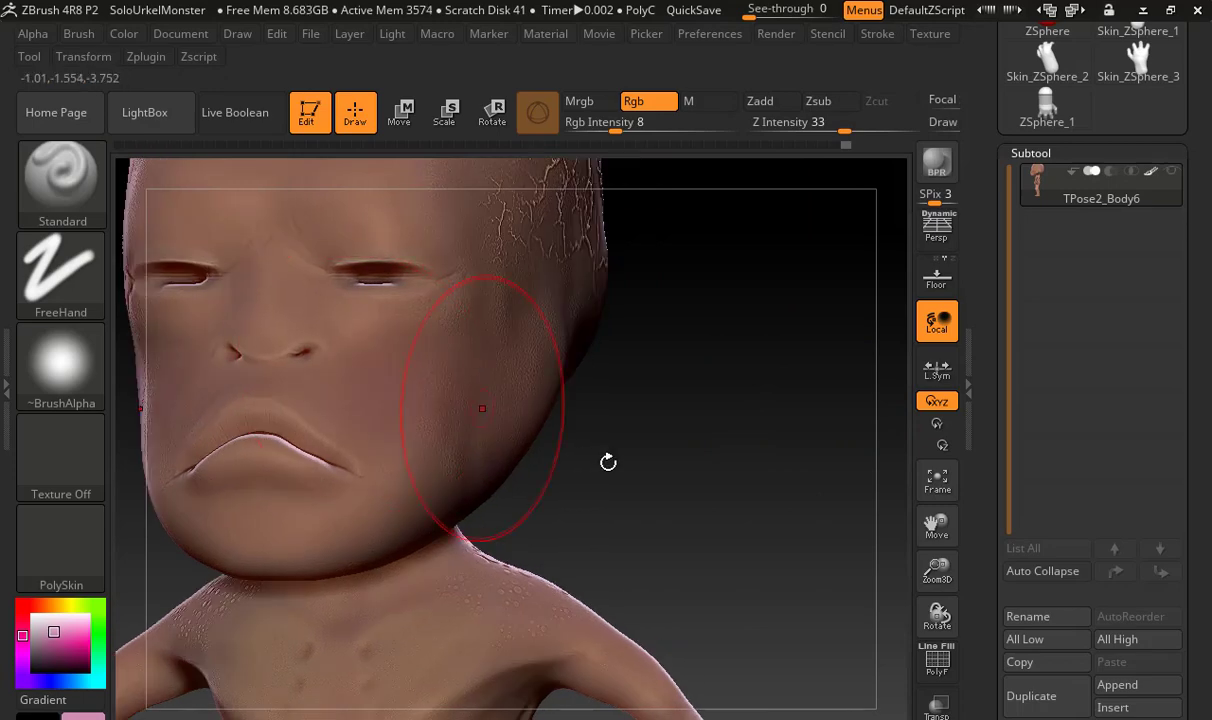
{"action": "mouse_move", "coordinate": [608, 460]}
{"action": "left_mouse_down", "text": "alt"}
{"action": "mouse_move", "coordinate": [742, 442]}
{"action": "mouse_move", "coordinate": [726, 436]}
{"action": "left_mouse_up", "text": "alt"}
{"action": "left_click", "coordinate": [54, 621]}
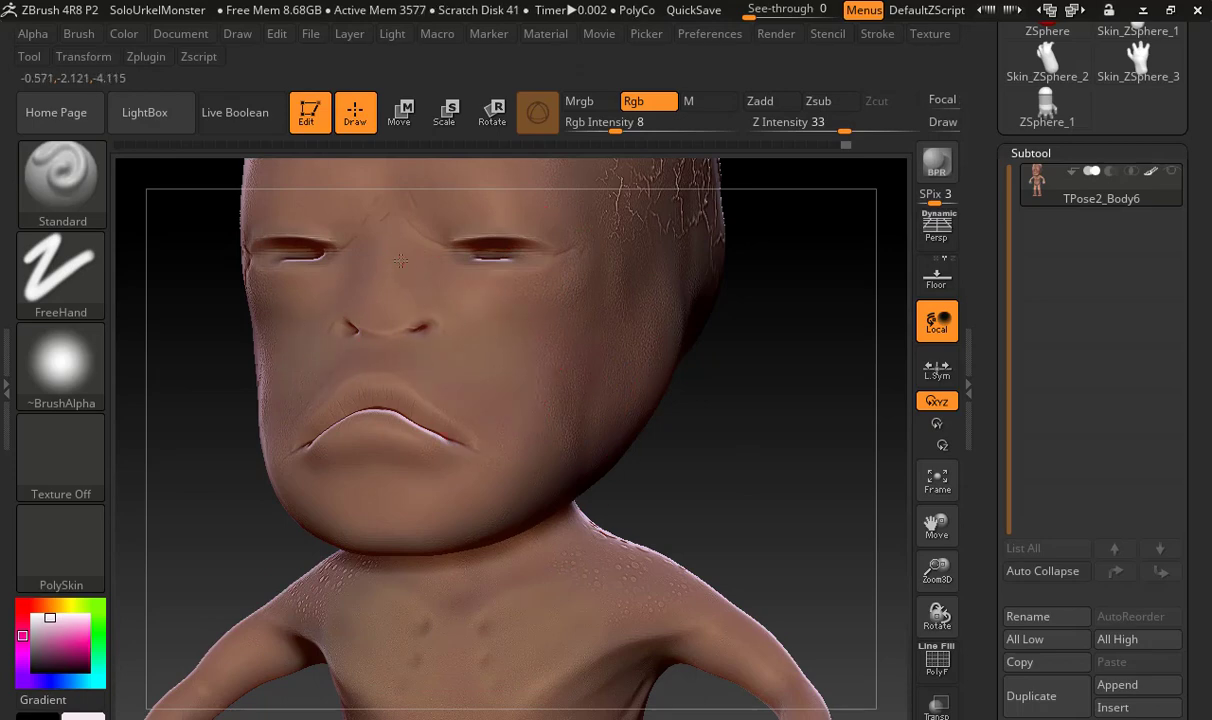
{"action": "left_click_drag", "start_coordinate": [728, 417], "coordinate": [808, 536], "text": "alt"}
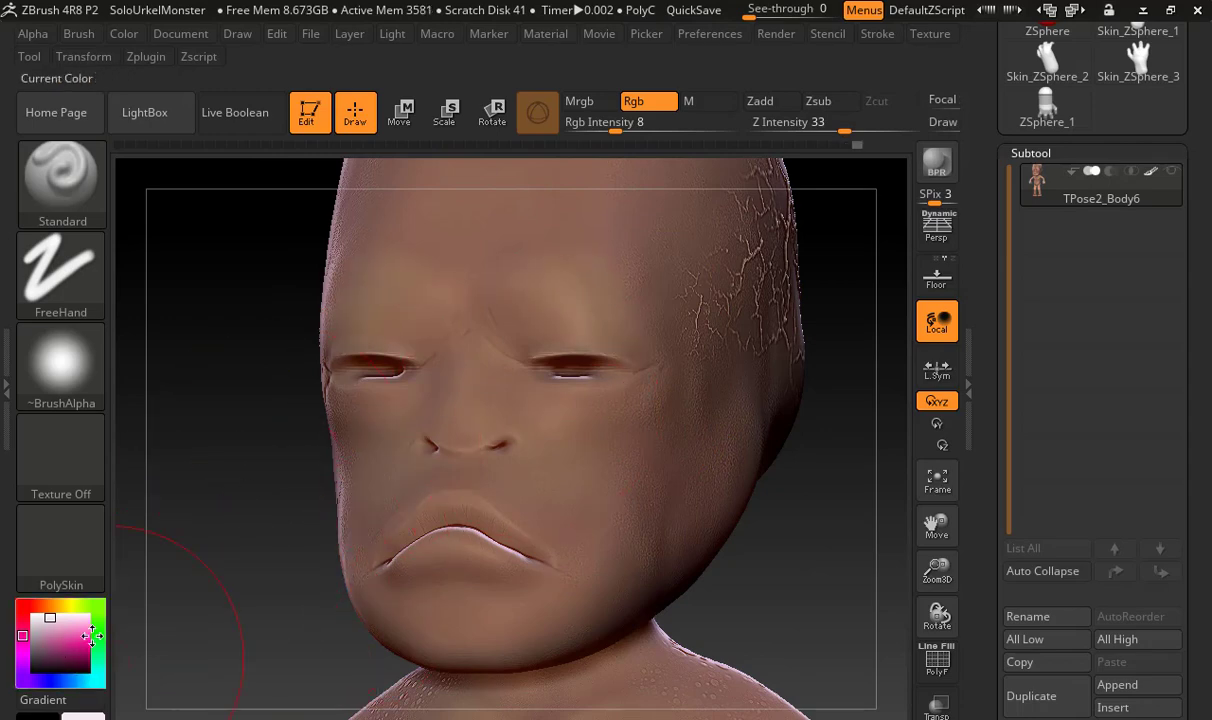
{"action": "left_click", "coordinate": [56, 625]}
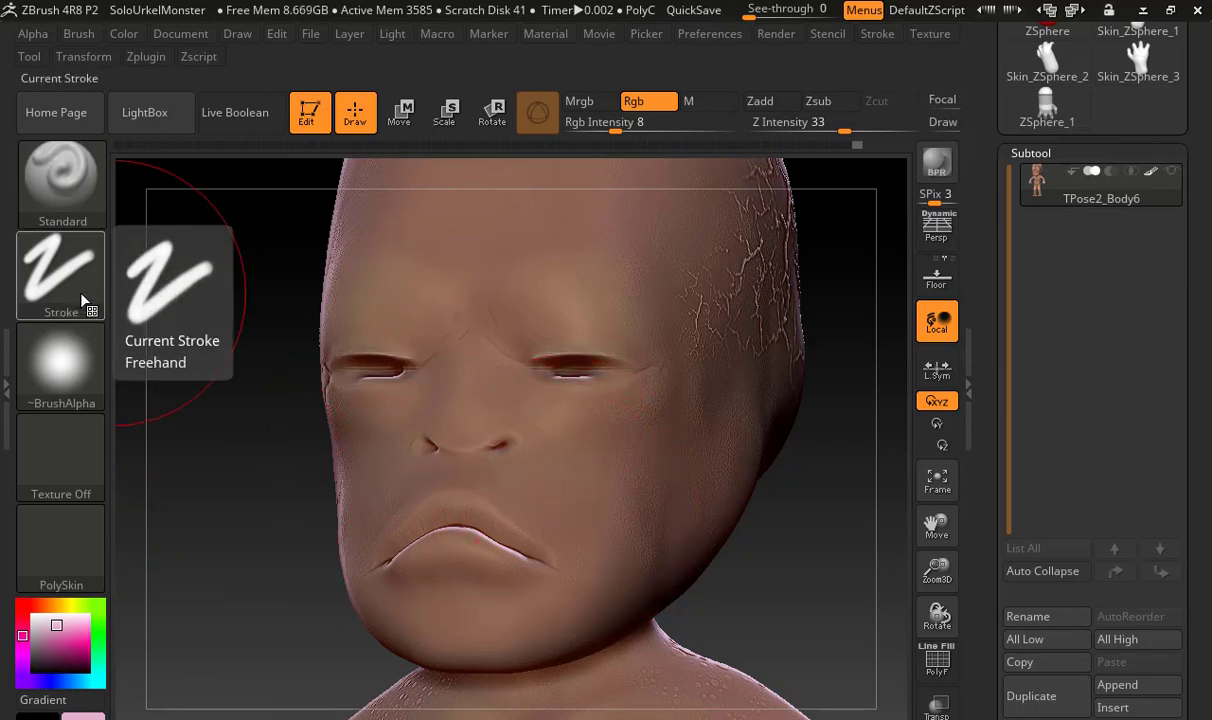
Load Alpha 23 on the Standard brush and choose a bright yellow-green colour
{"action": "left_click", "coordinate": [62, 360]}
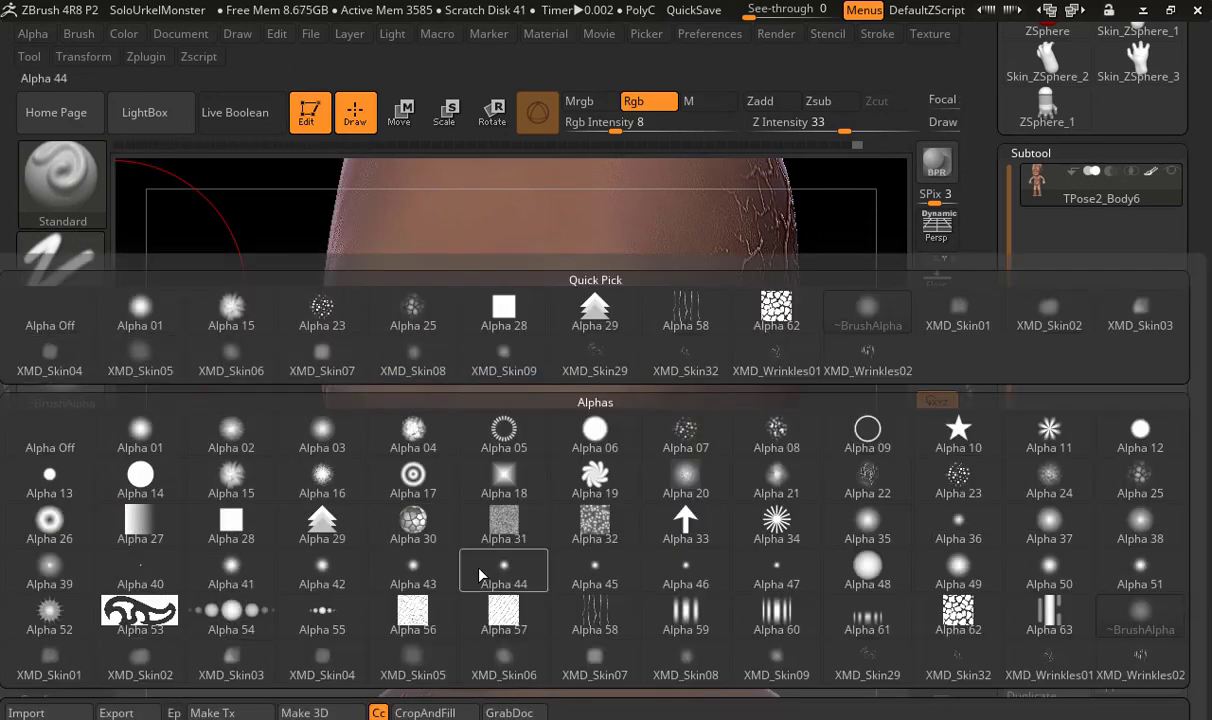
{"action": "left_click", "coordinate": [957, 490]}
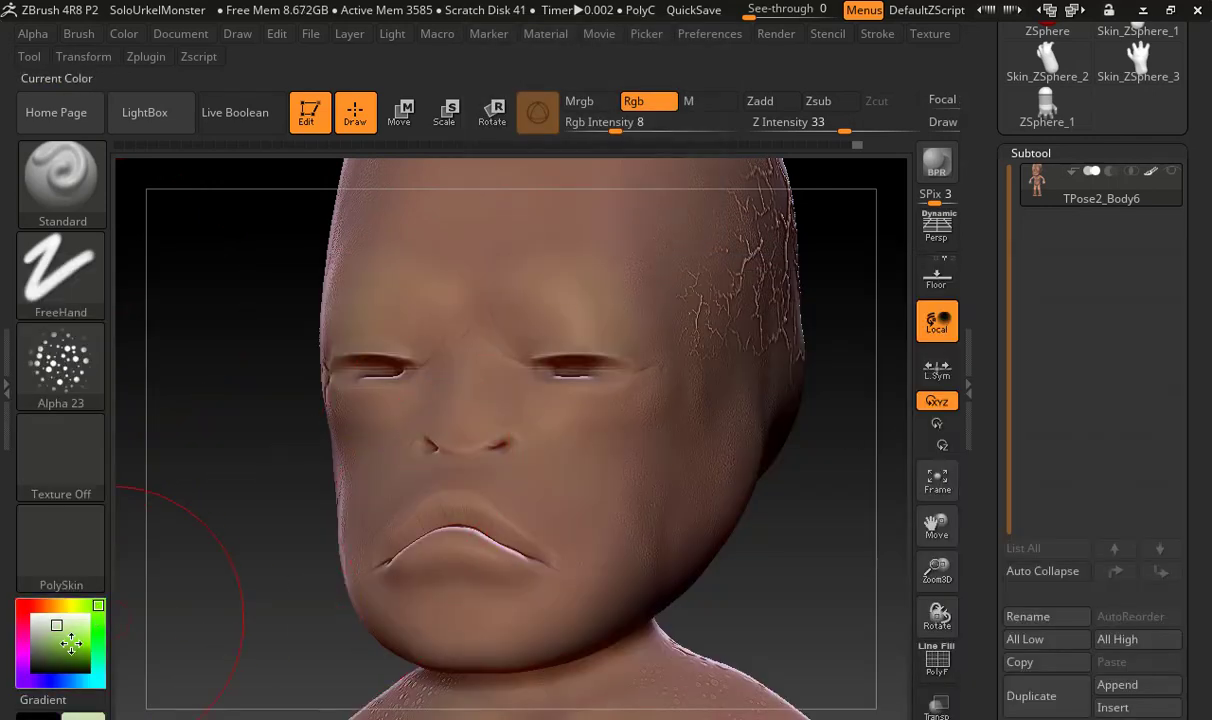
{"action": "left_click", "coordinate": [85, 633]}
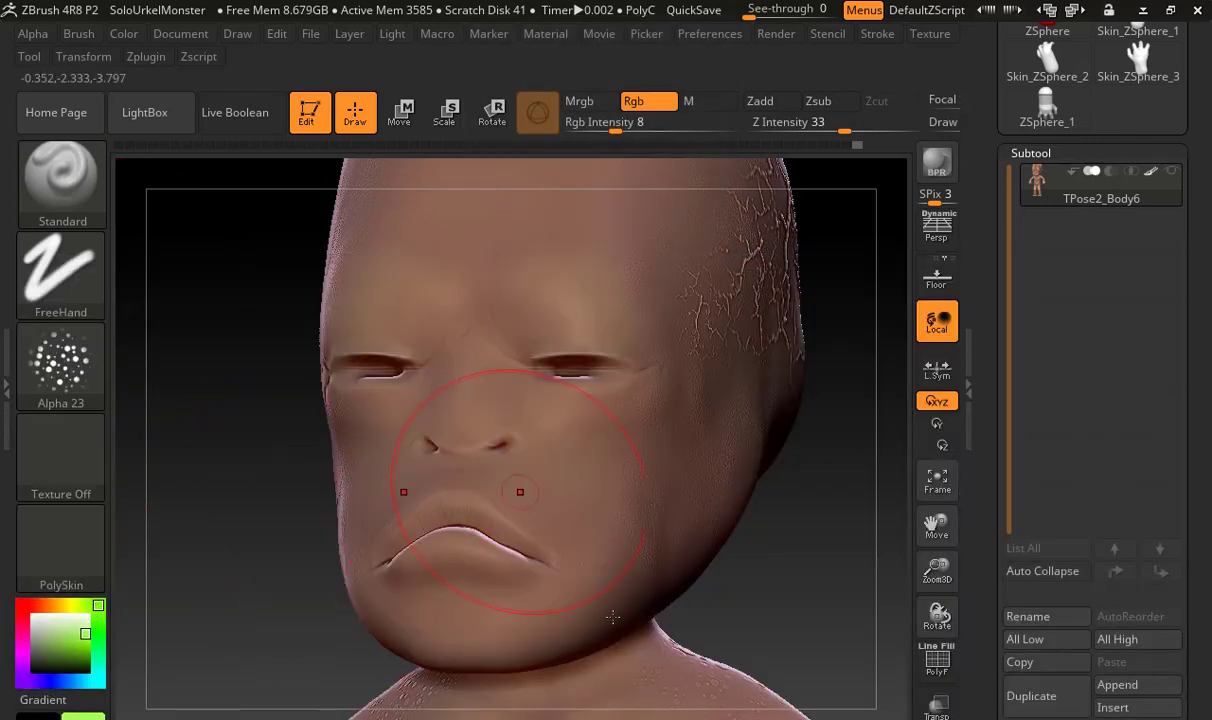
Turn off Zadd for the Smooth brush and blend the paint on the side of the head
{"action": "left_click_drag", "start_coordinate": [787, 601], "coordinate": [744, 601], "text": "shift"}
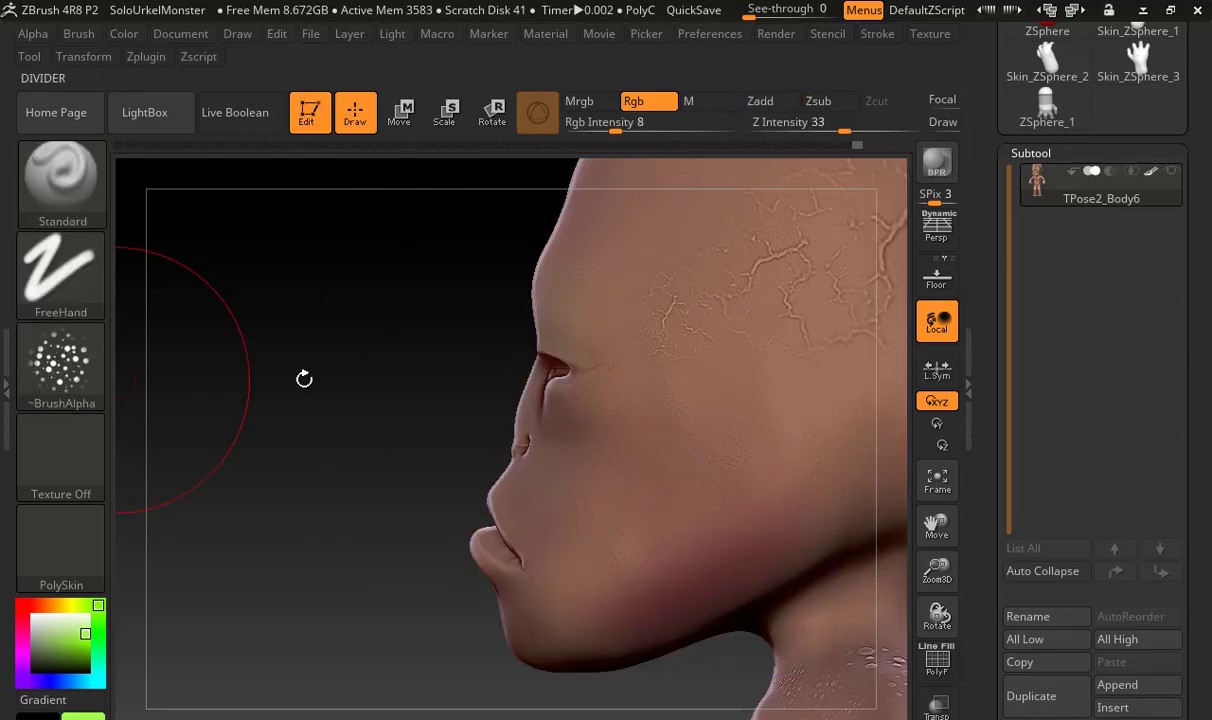
{"action": "left_click_drag", "start_coordinate": [757, 557], "coordinate": [655, 552], "text": "shift"}
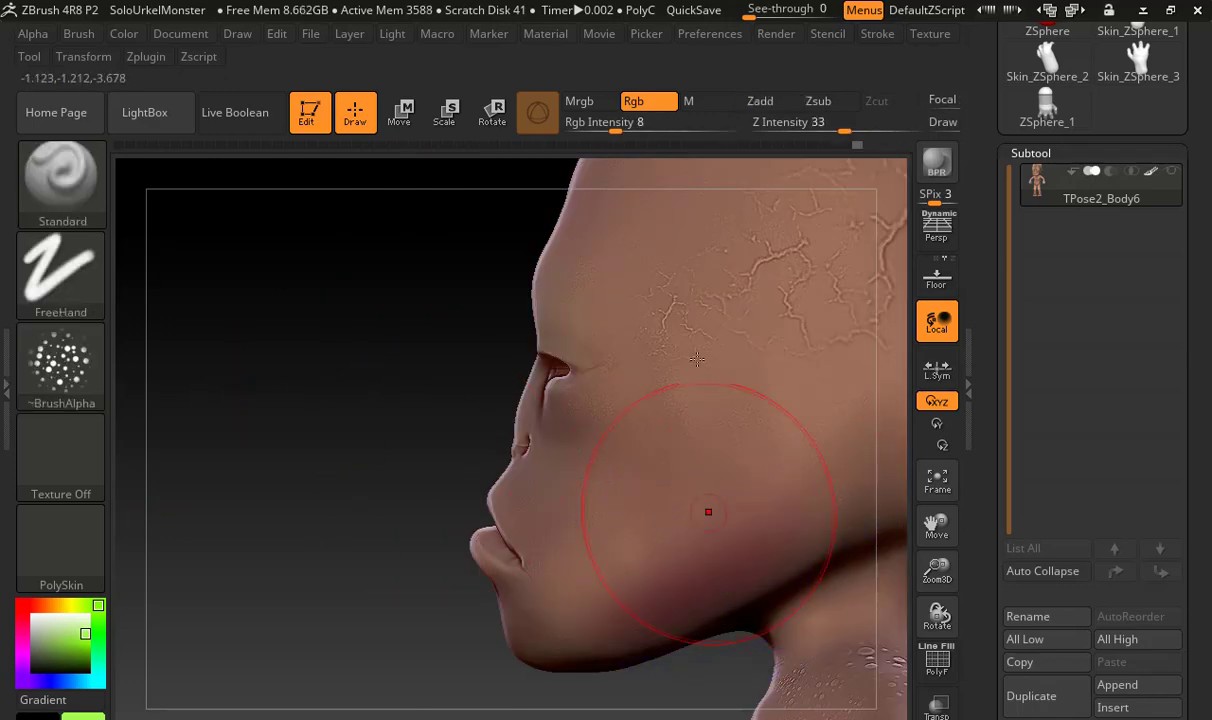
{"action": "key", "text": "shift"}
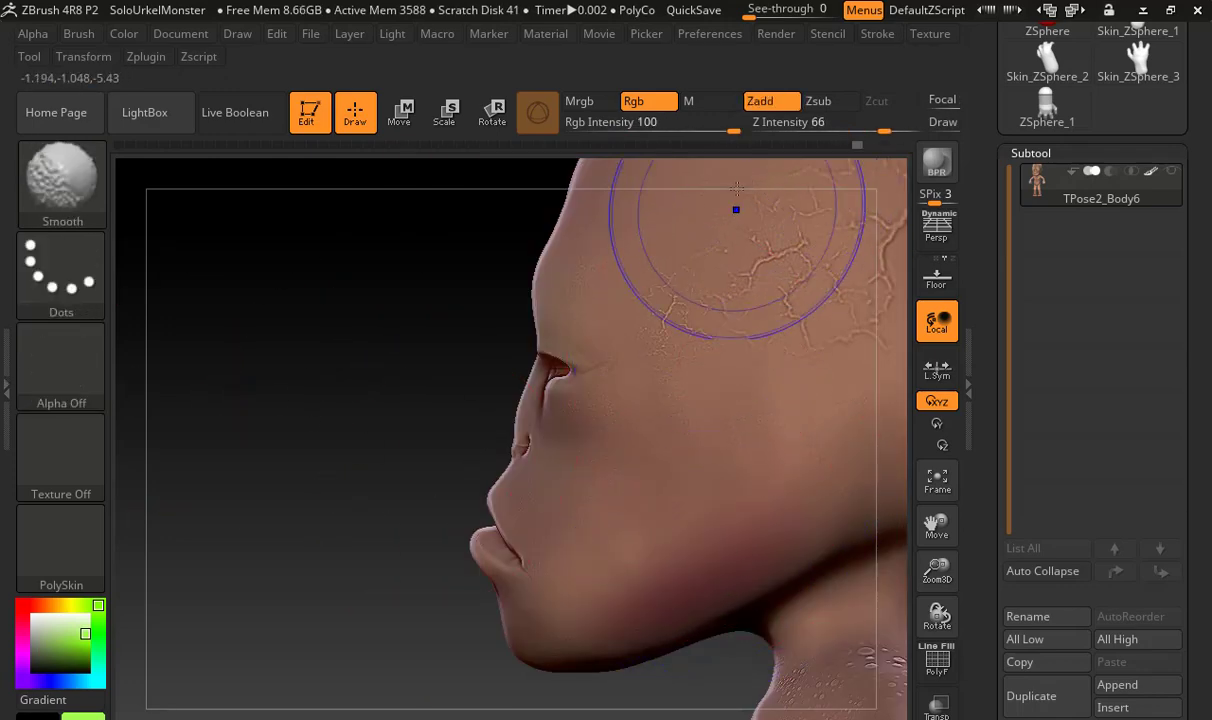
{"action": "left_click", "coordinate": [760, 101]}
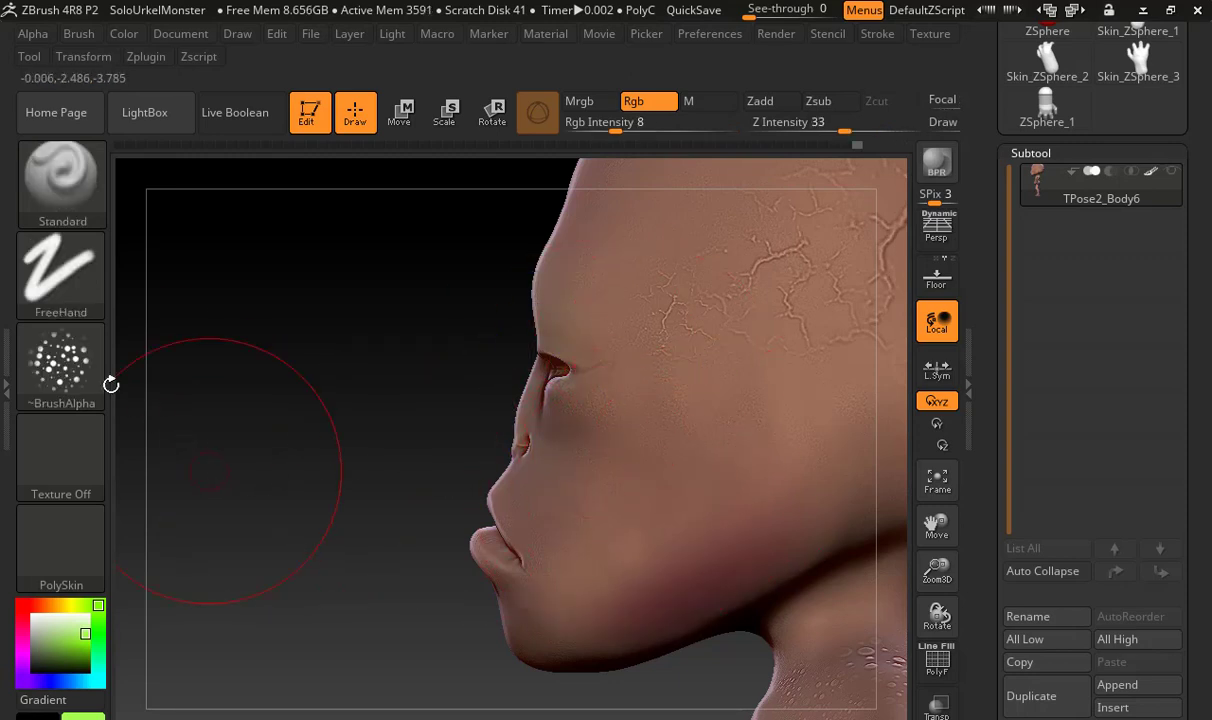
Stamp yellow-green speckles beside the eye and on the temple, using the DragRect stroke at Rgb Intensity 100
{"action": "left_click", "coordinate": [61, 270]}
{"action": "left_click", "coordinate": [270, 276]}
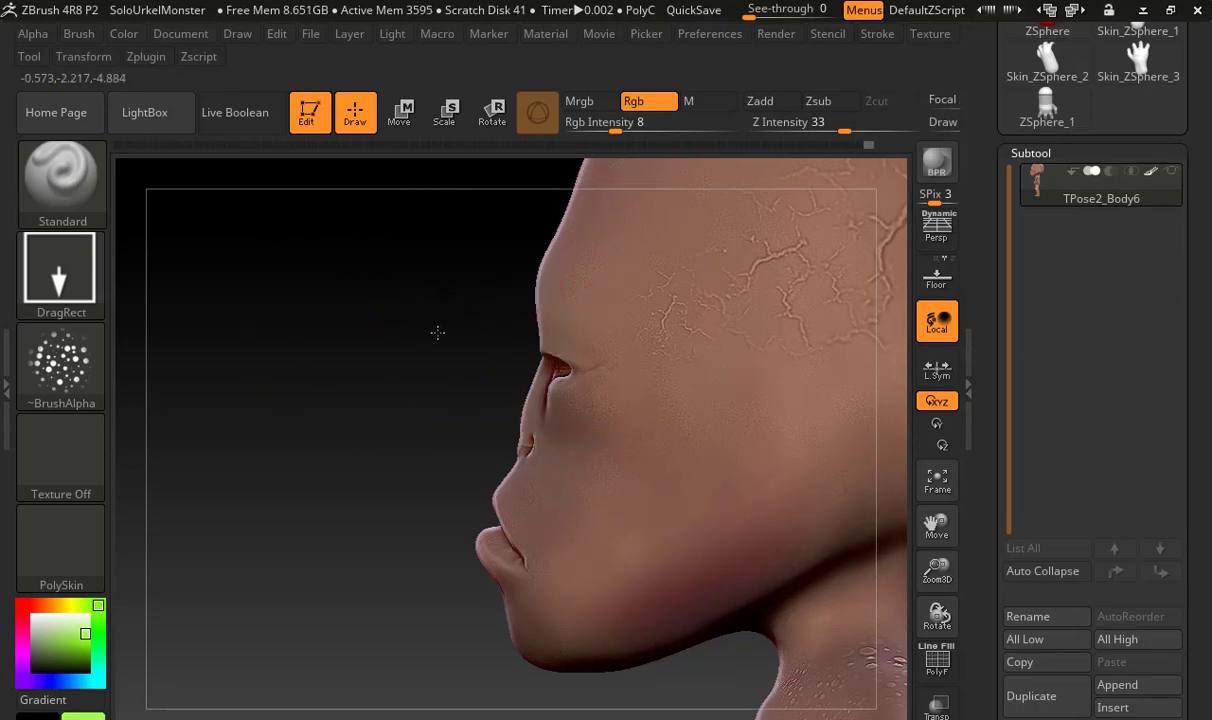
{"action": "mouse_move", "coordinate": [436, 333]}
{"action": "left_mouse_down", "text": "shift"}
{"action": "mouse_move", "coordinate": [530, 345]}
{"action": "mouse_move", "coordinate": [456, 358]}
{"action": "left_mouse_up", "text": "shift"}
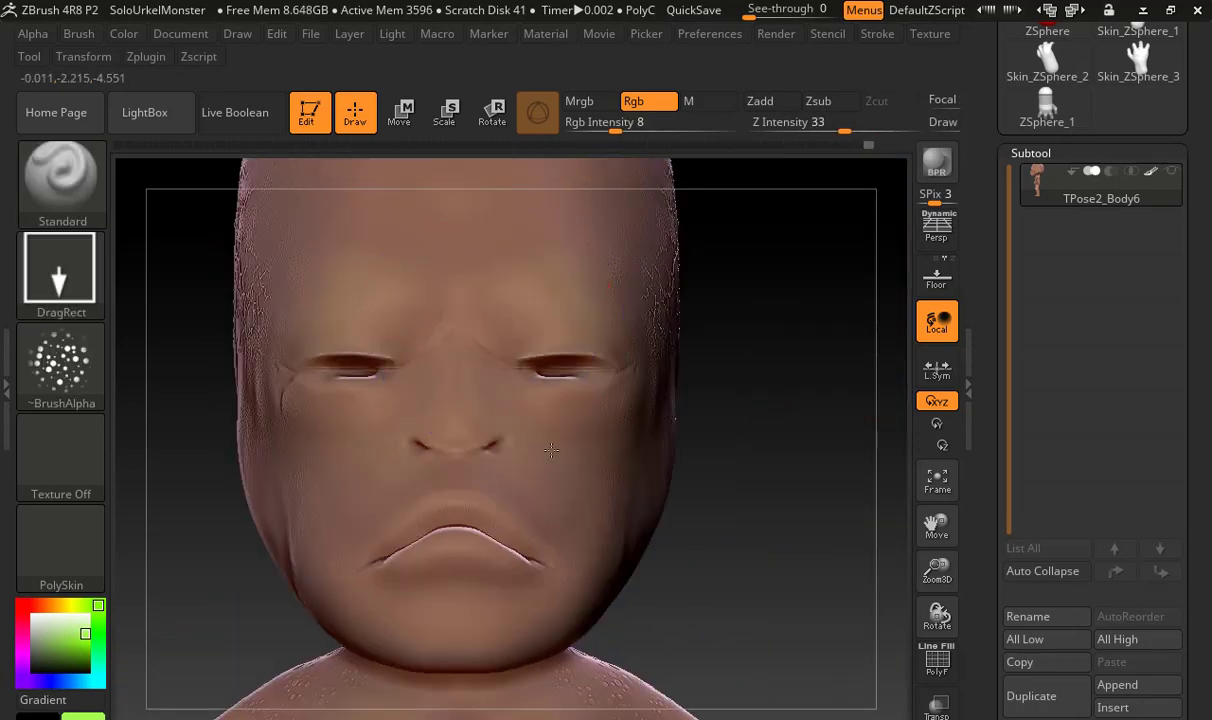
{"action": "left_click_drag", "start_coordinate": [680, 118], "coordinate": [782, 124]}
{"action": "left_click_drag", "start_coordinate": [766, 346], "coordinate": [636, 347]}
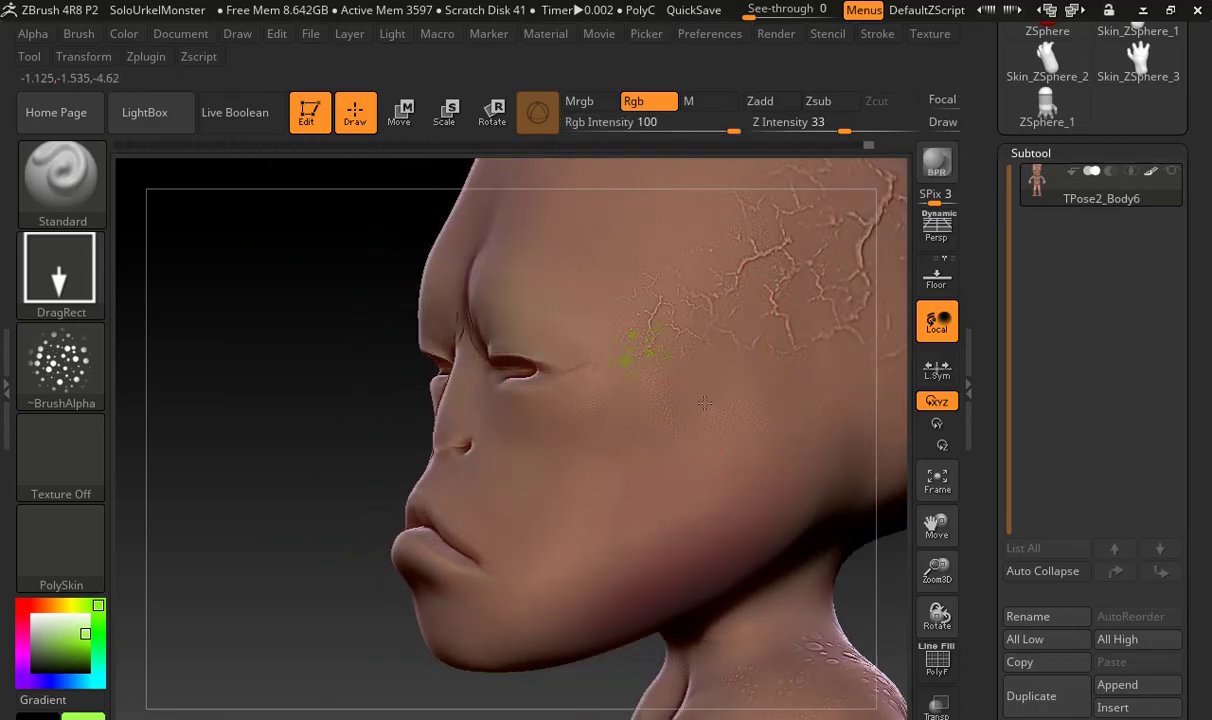
{"action": "mouse_move", "coordinate": [360, 346]}
{"action": "left_mouse_down", "text": "alt"}
{"action": "mouse_move", "coordinate": [755, 355]}
{"action": "mouse_move", "coordinate": [577, 352]}
{"action": "left_mouse_up", "text": "alt"}
{"action": "key", "text": "s"}
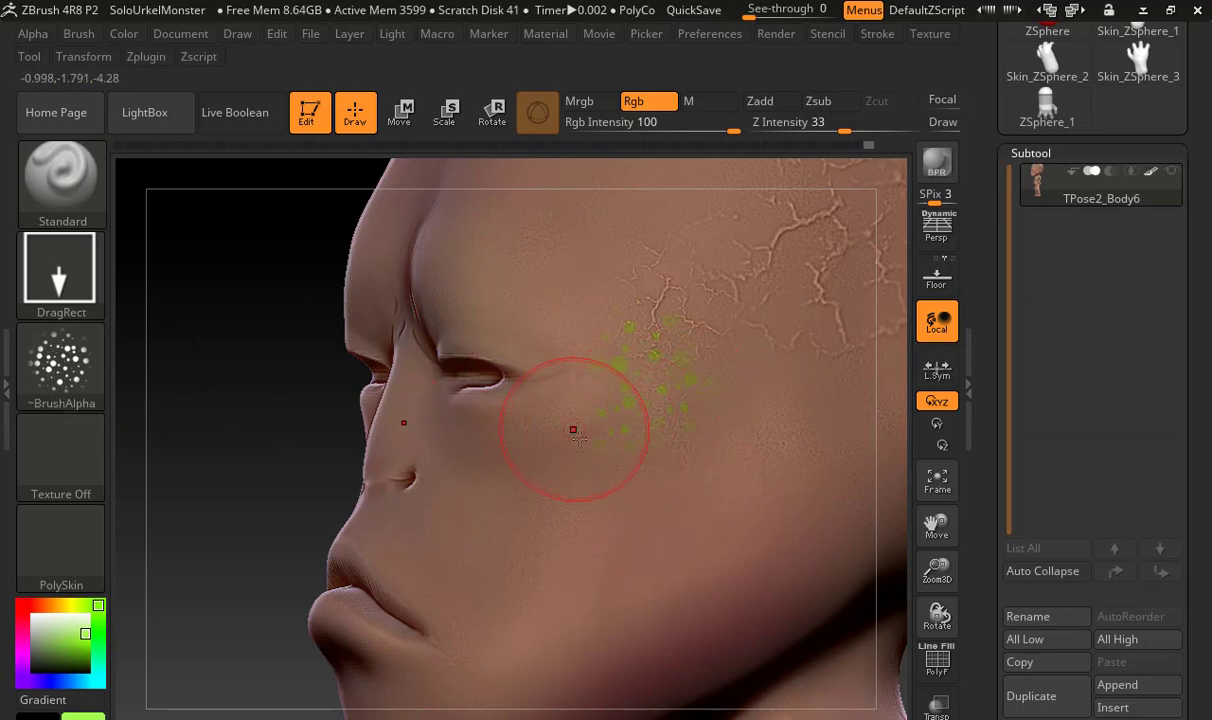
{"action": "mouse_move", "coordinate": [243, 441]}
{"action": "left_mouse_down"}
{"action": "mouse_move", "coordinate": [757, 358]}
{"action": "mouse_move", "coordinate": [650, 373]}
{"action": "mouse_move", "coordinate": [681, 411]}
{"action": "mouse_move", "coordinate": [723, 414]}
{"action": "mouse_move", "coordinate": [704, 414]}
{"action": "left_mouse_up"}
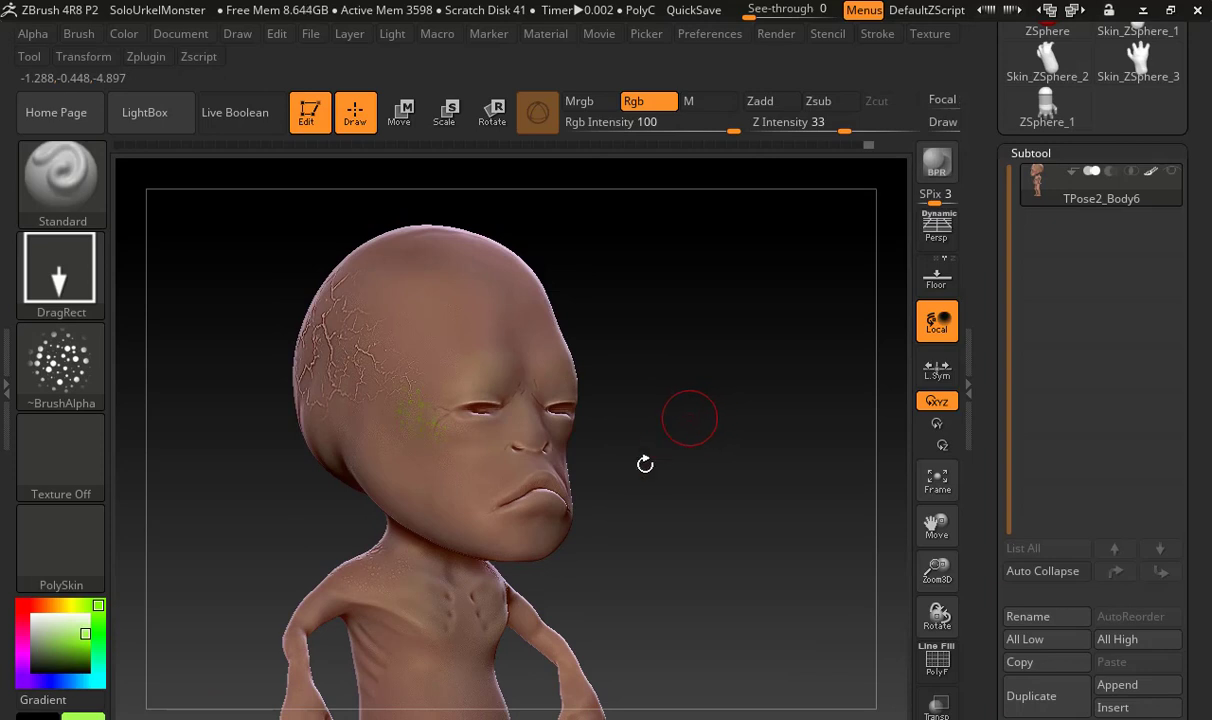
Stamp yellow-green speckles over the bumpy skin on the backs and fronts of both shoulders
{"action": "left_click_drag", "start_coordinate": [655, 548], "coordinate": [695, 341], "text": "alt"}
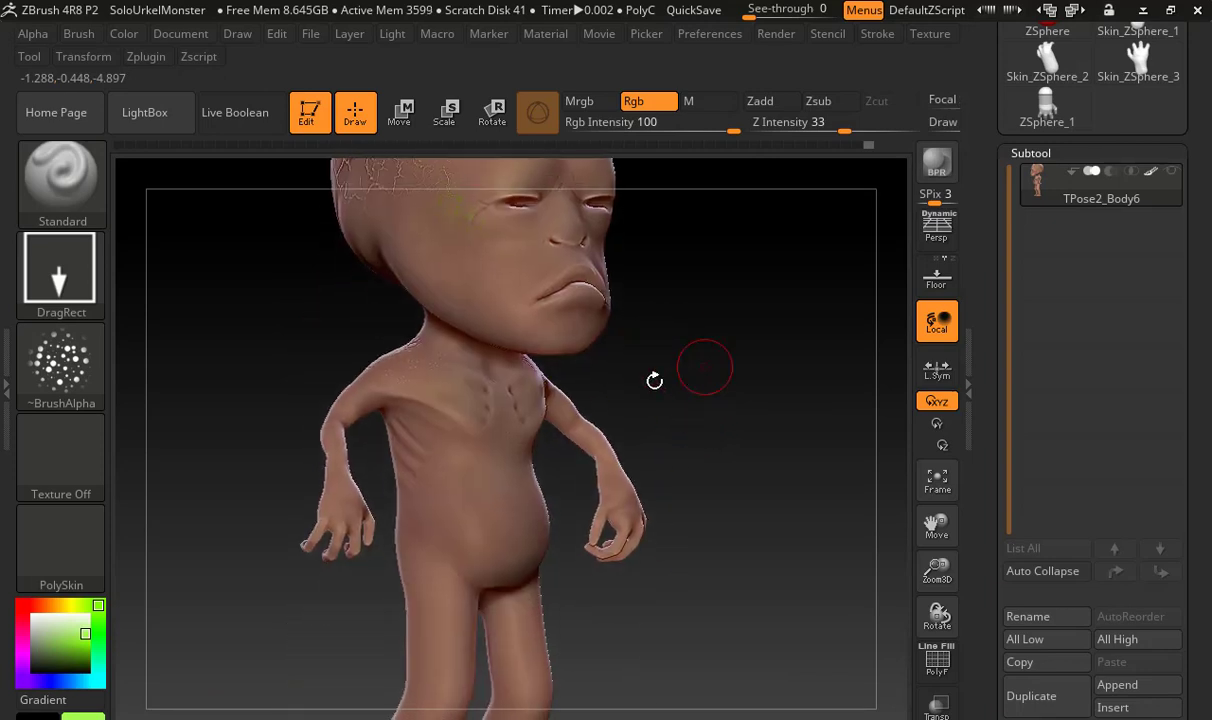
{"action": "left_click_drag", "start_coordinate": [327, 338], "coordinate": [564, 430]}
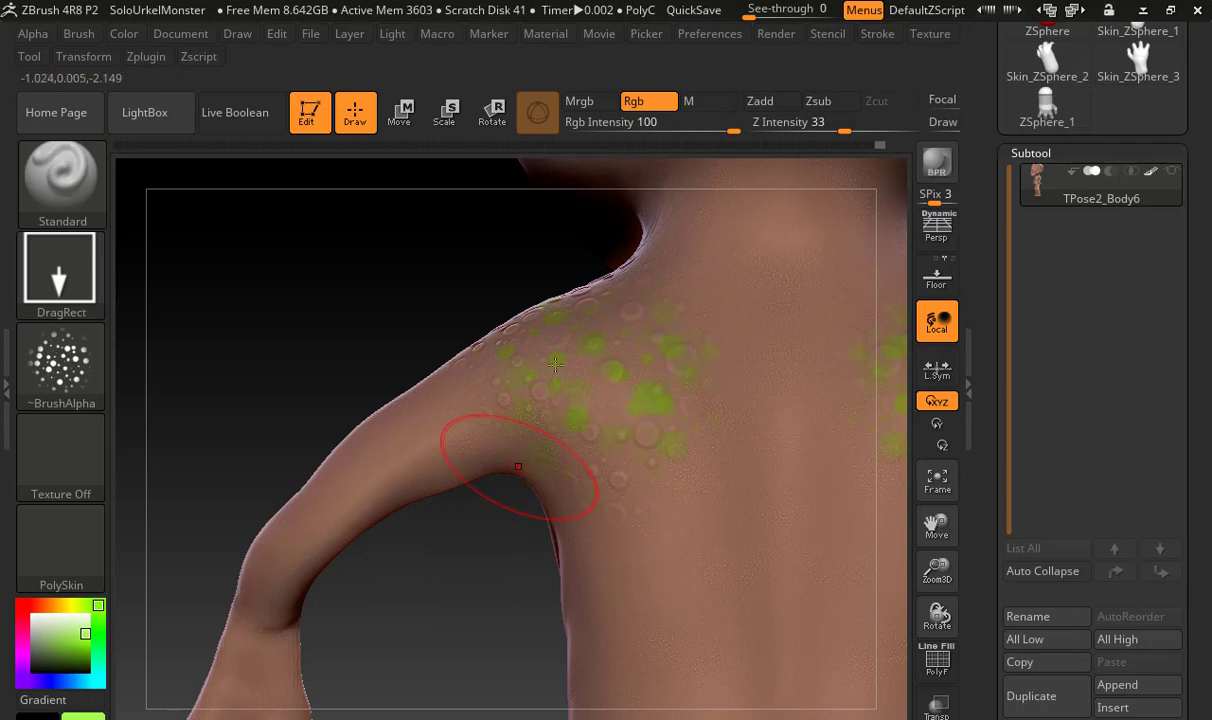
{"action": "left_click_drag", "start_coordinate": [473, 249], "coordinate": [318, 215]}
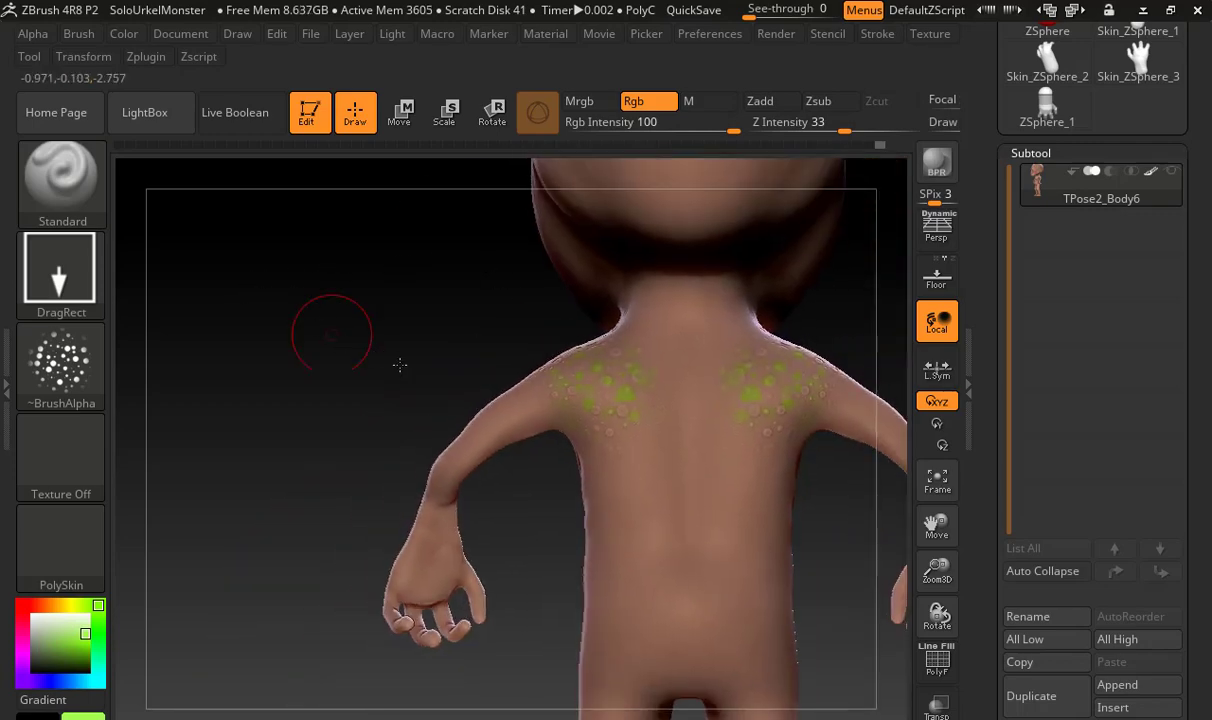
{"action": "left_click_drag", "start_coordinate": [398, 363], "coordinate": [620, 362]}
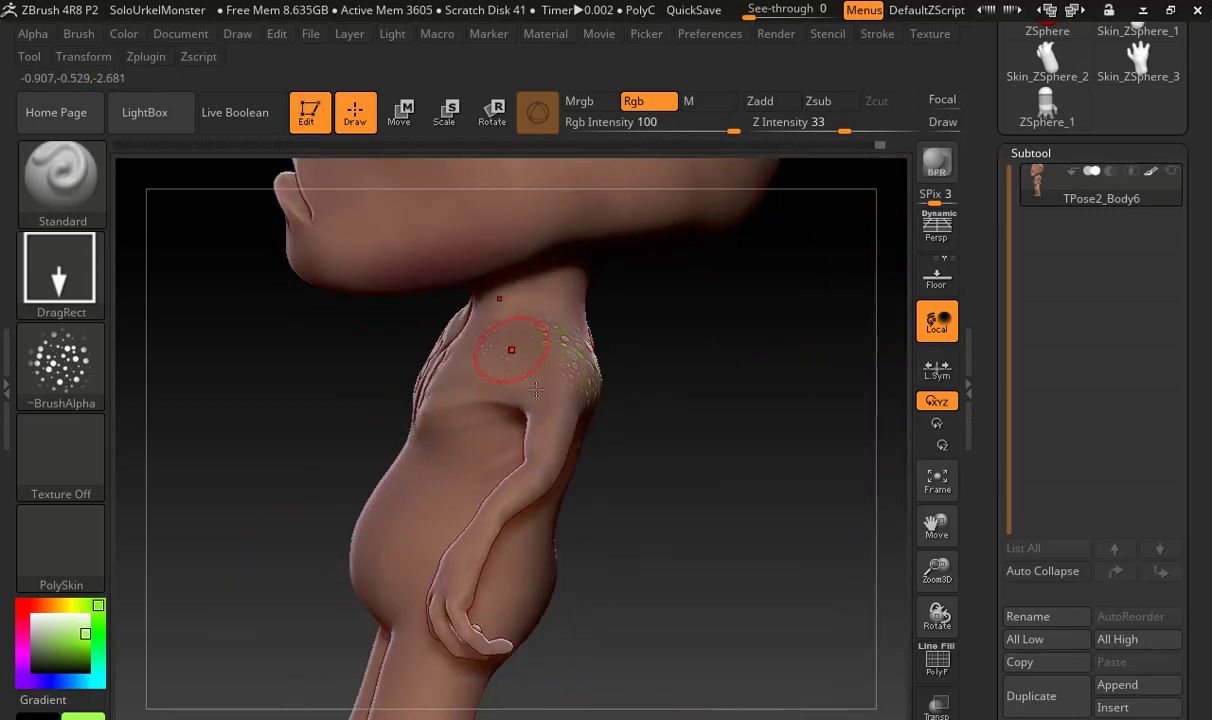
{"action": "mouse_move", "coordinate": [634, 424]}
{"action": "left_mouse_down"}
{"action": "mouse_move", "coordinate": [706, 433]}
{"action": "mouse_move", "coordinate": [676, 379]}
{"action": "left_mouse_up"}
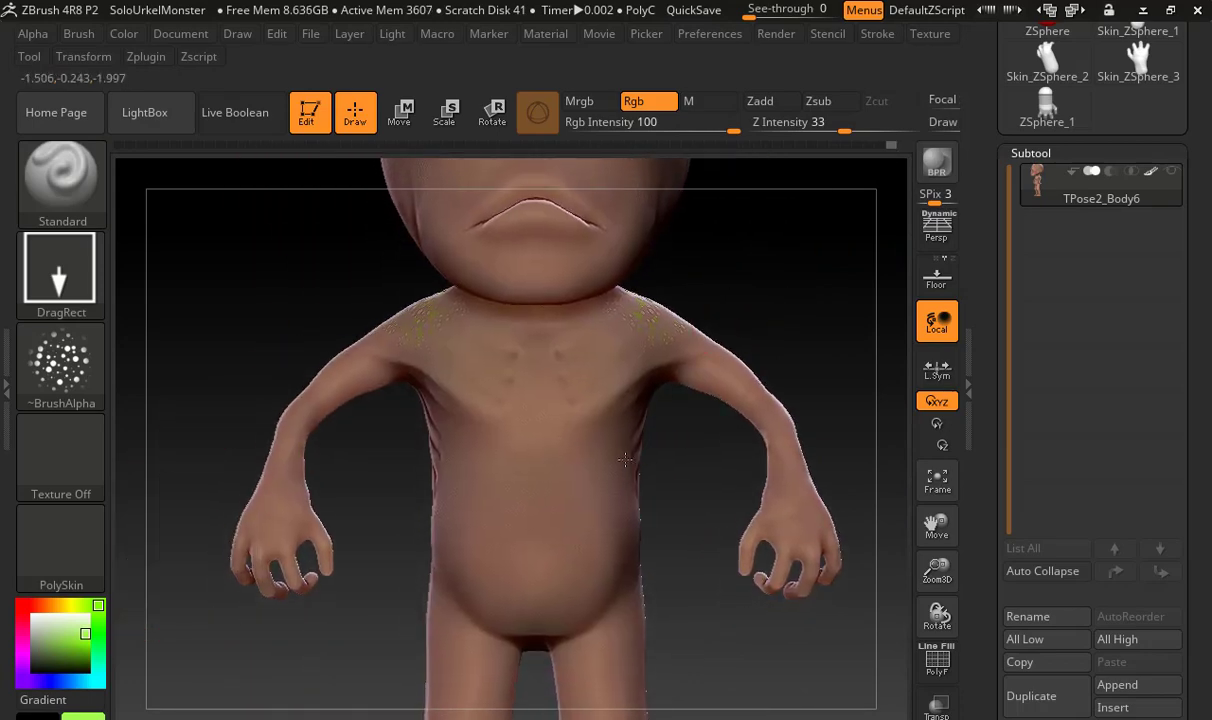
{"action": "left_click_drag", "start_coordinate": [692, 436], "coordinate": [690, 350], "text": "alt"}
{"action": "mouse_move", "coordinate": [708, 472]}
{"action": "left_mouse_down", "text": "alt"}
{"action": "mouse_move", "coordinate": [611, 568]}
{"action": "mouse_move", "coordinate": [600, 545]}
{"action": "left_mouse_up", "text": "alt"}
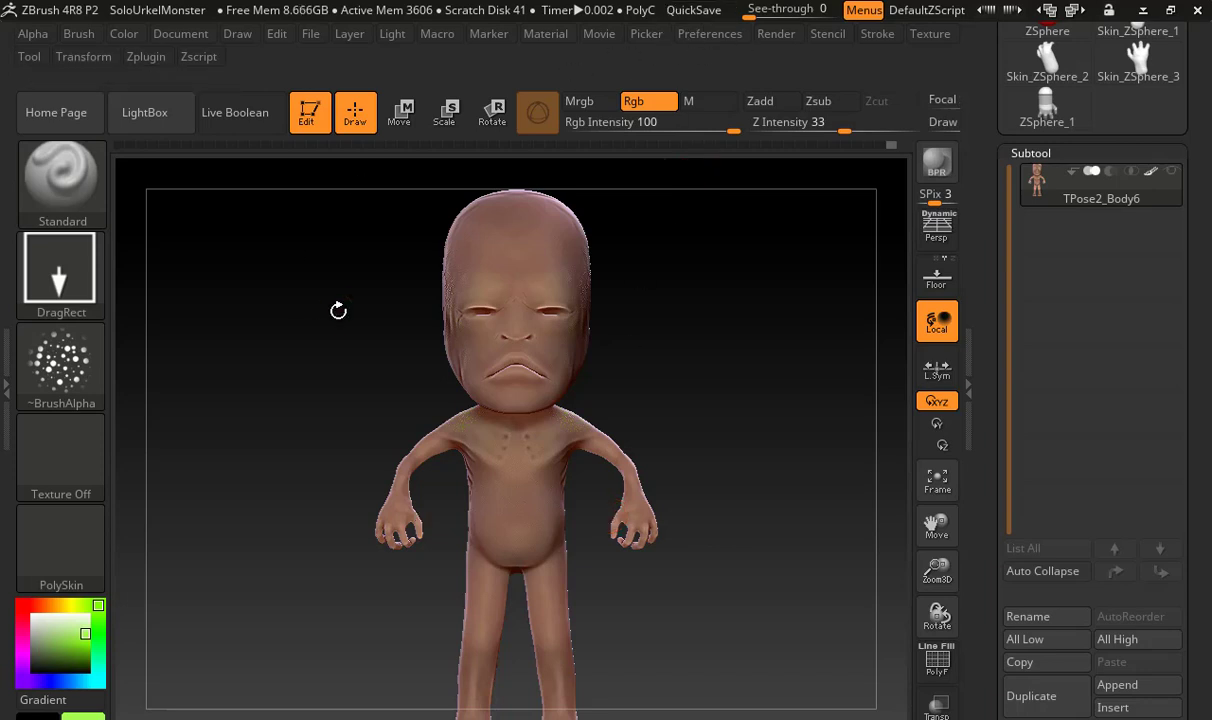
Set the PolySkin material's wax Strength to 69
{"action": "mouse_move", "coordinate": [72, 560]}
{"action": "left_click", "coordinate": [546, 35]}
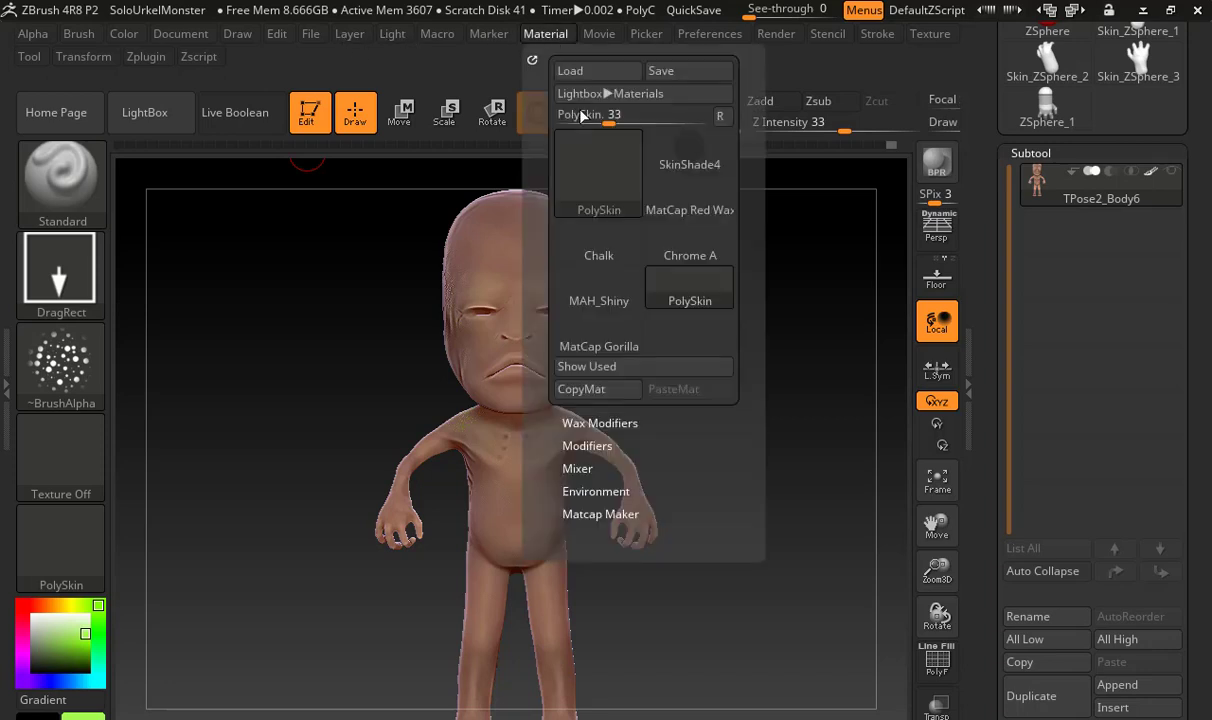
{"action": "mouse_move", "coordinate": [587, 214]}
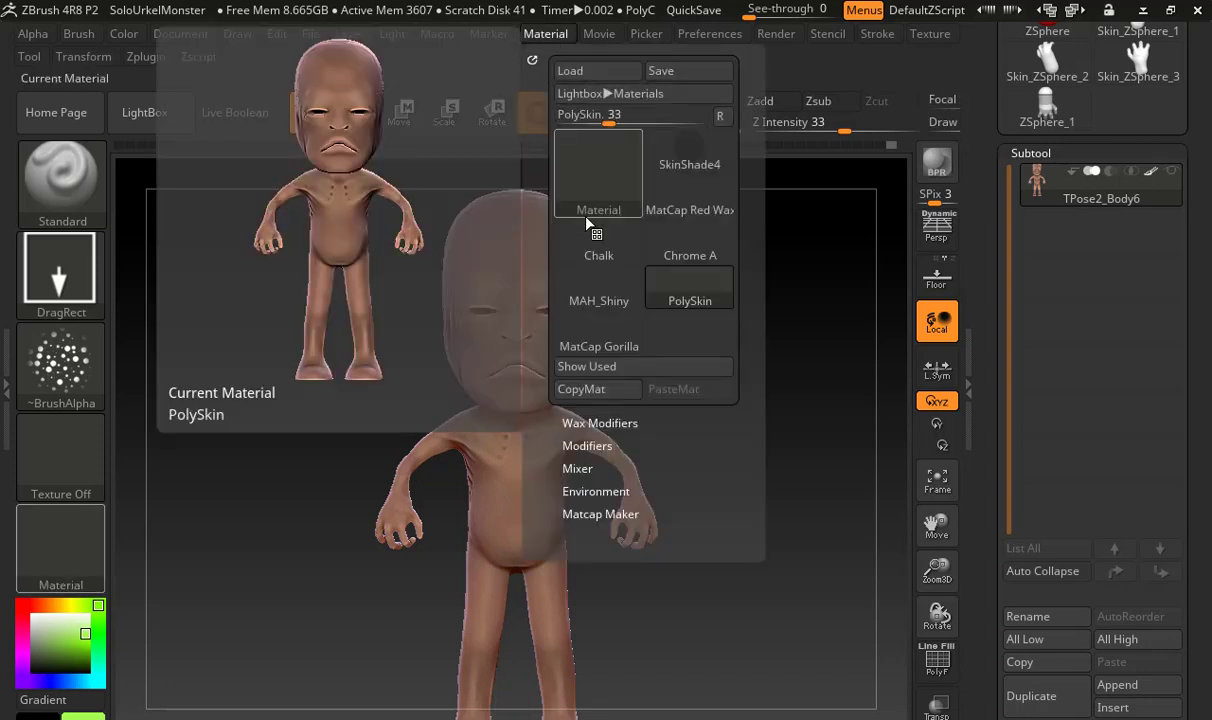
{"action": "left_click", "coordinate": [584, 422]}
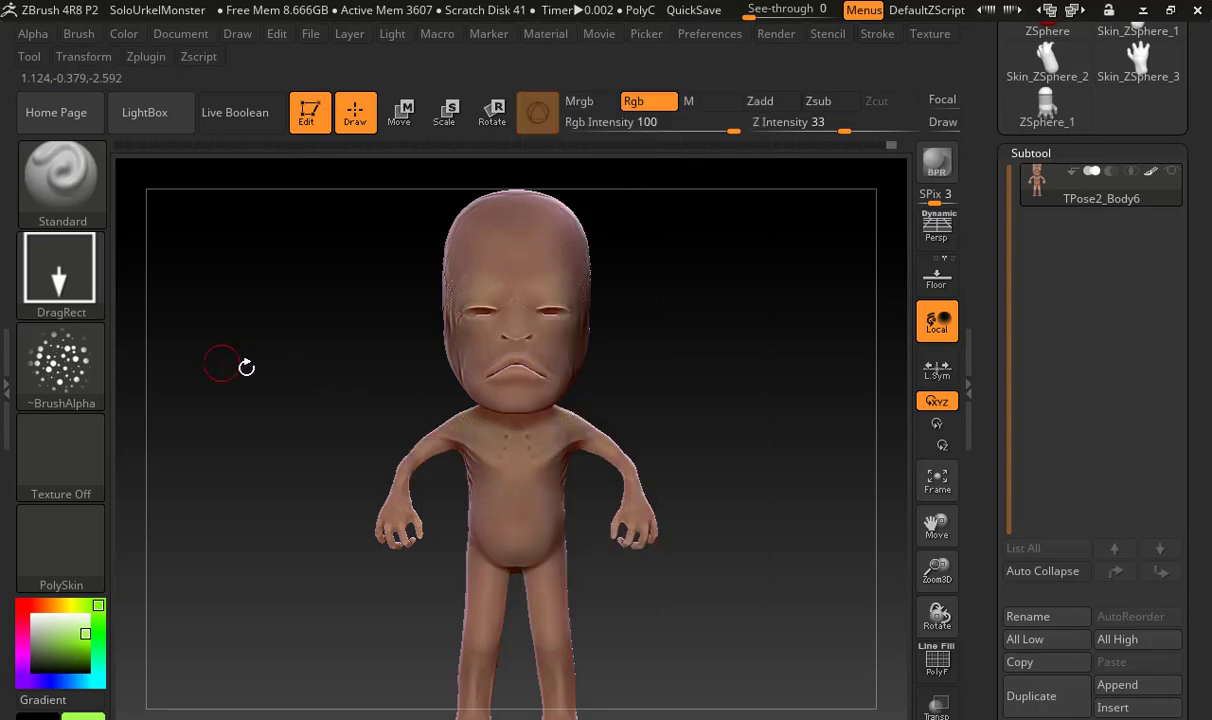
{"action": "left_click_drag", "start_coordinate": [292, 365], "coordinate": [100, 362], "text": "alt"}
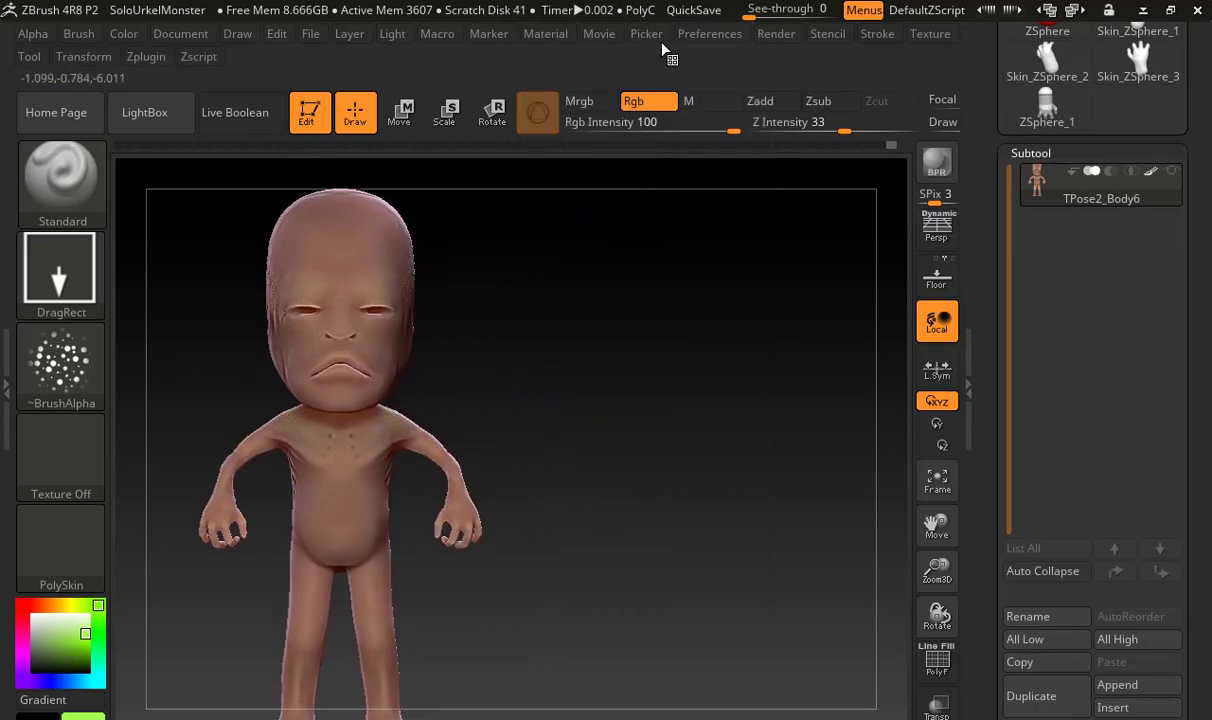
{"action": "left_click", "coordinate": [541, 36]}
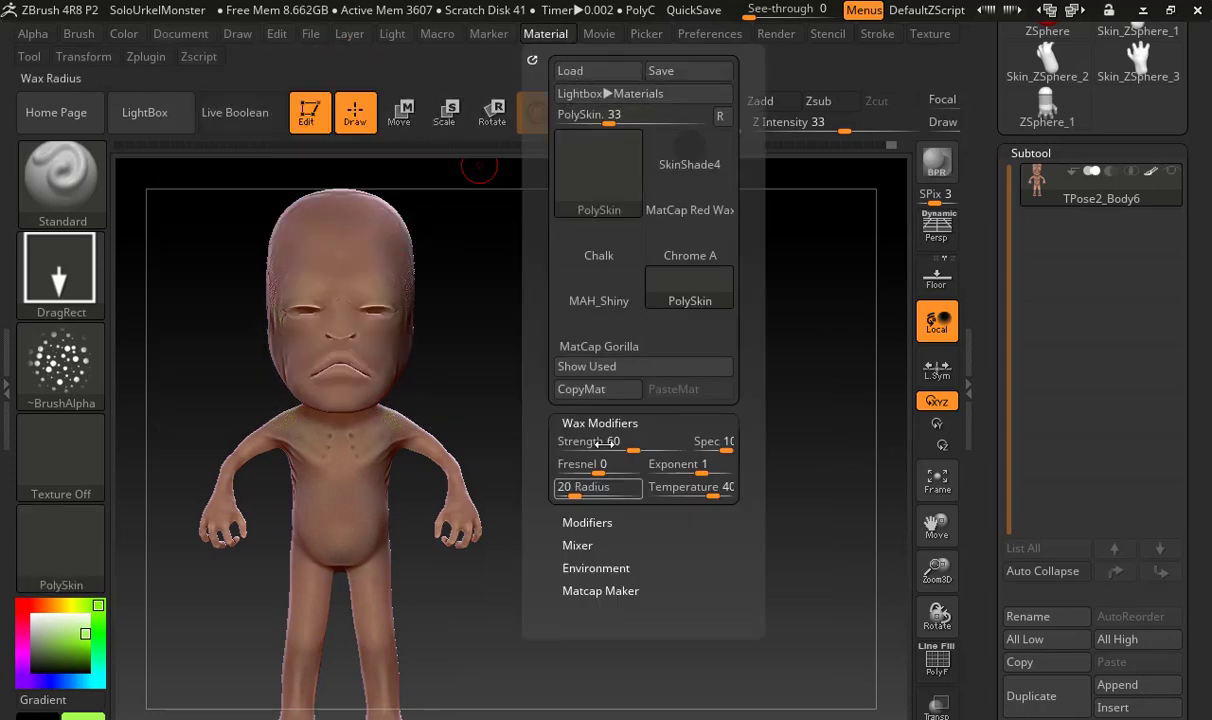
{"action": "left_click_drag", "start_coordinate": [589, 444], "coordinate": [566, 446]}
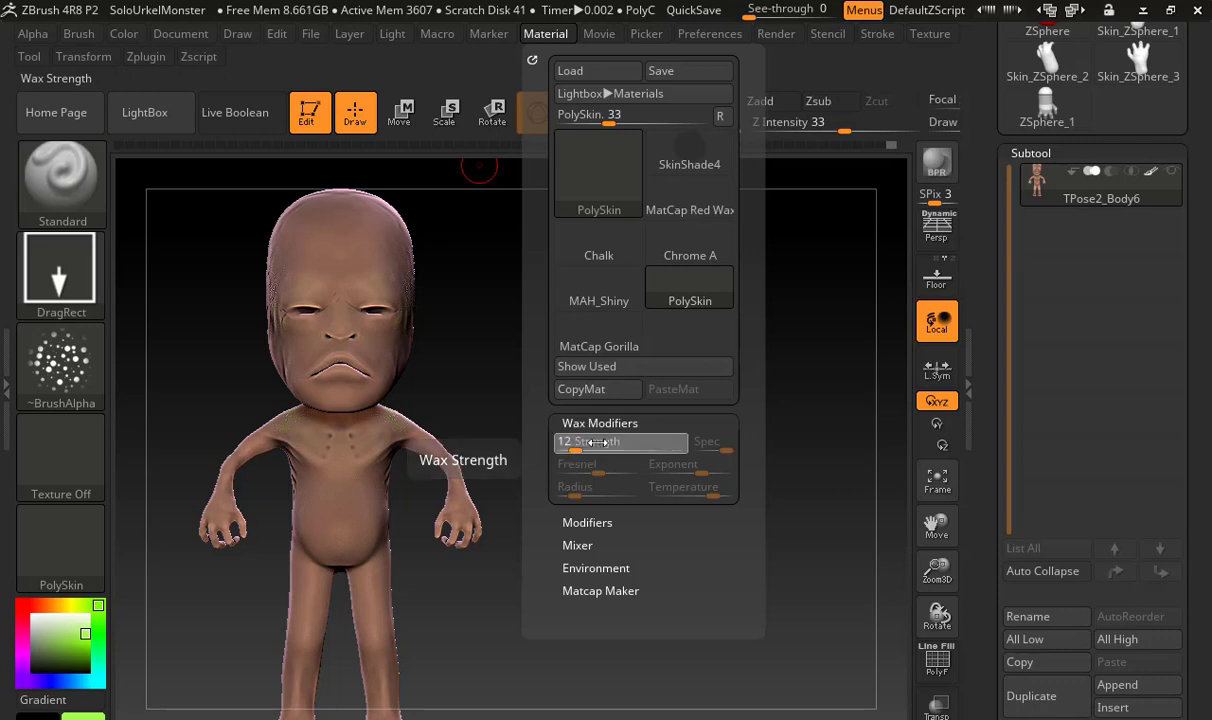
{"action": "left_click", "coordinate": [644, 446]}
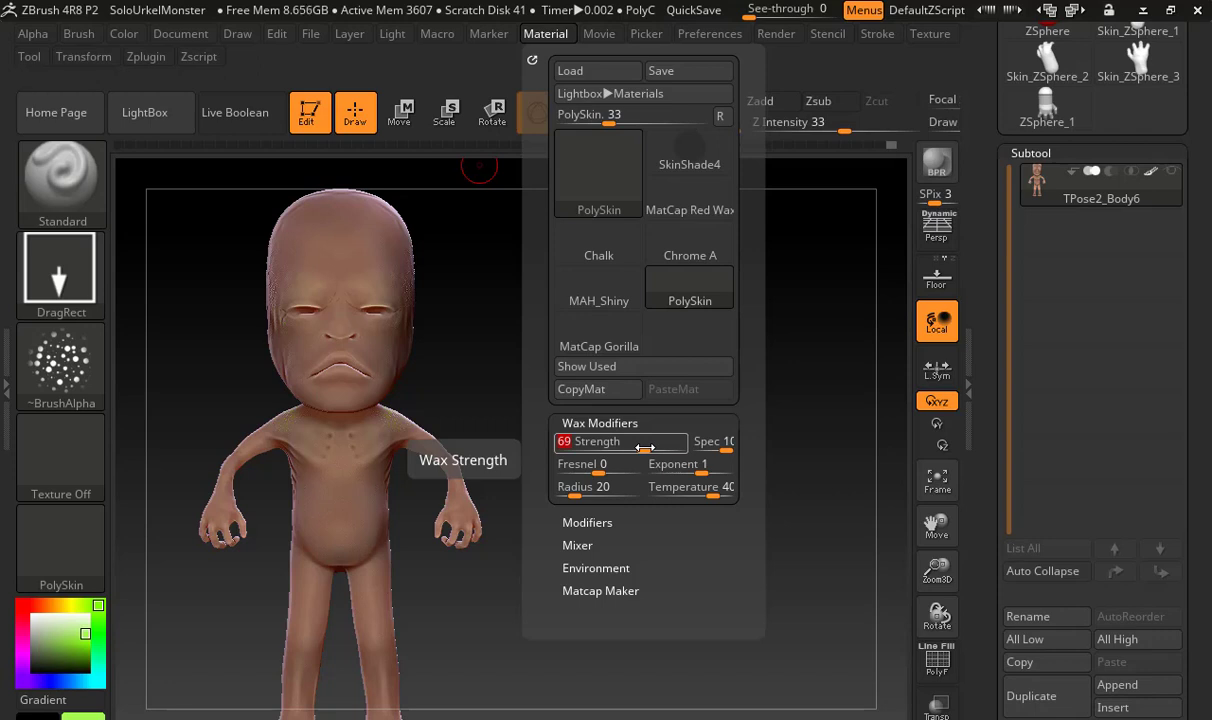
Set PolySkin's wax Fresnel to 64, Exponent to about 0.09 and Radius to 51
{"action": "left_click", "coordinate": [575, 467]}
{"action": "left_click", "coordinate": [624, 470]}
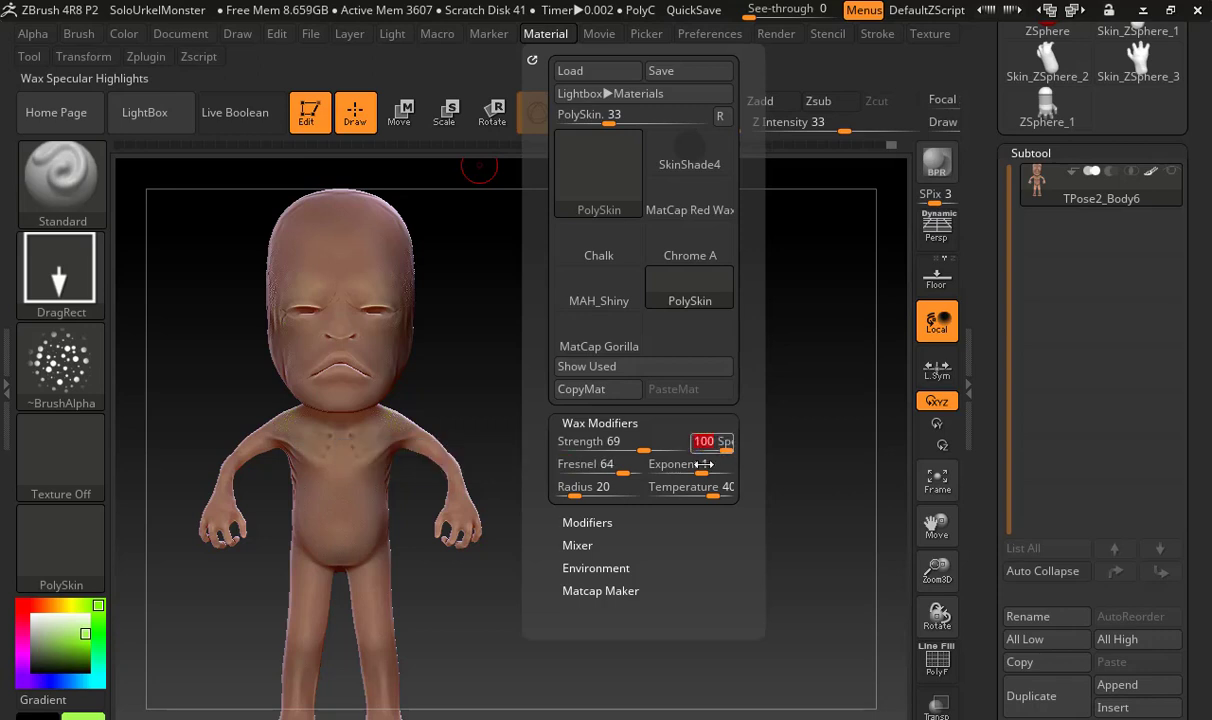
{"action": "left_click", "coordinate": [690, 472]}
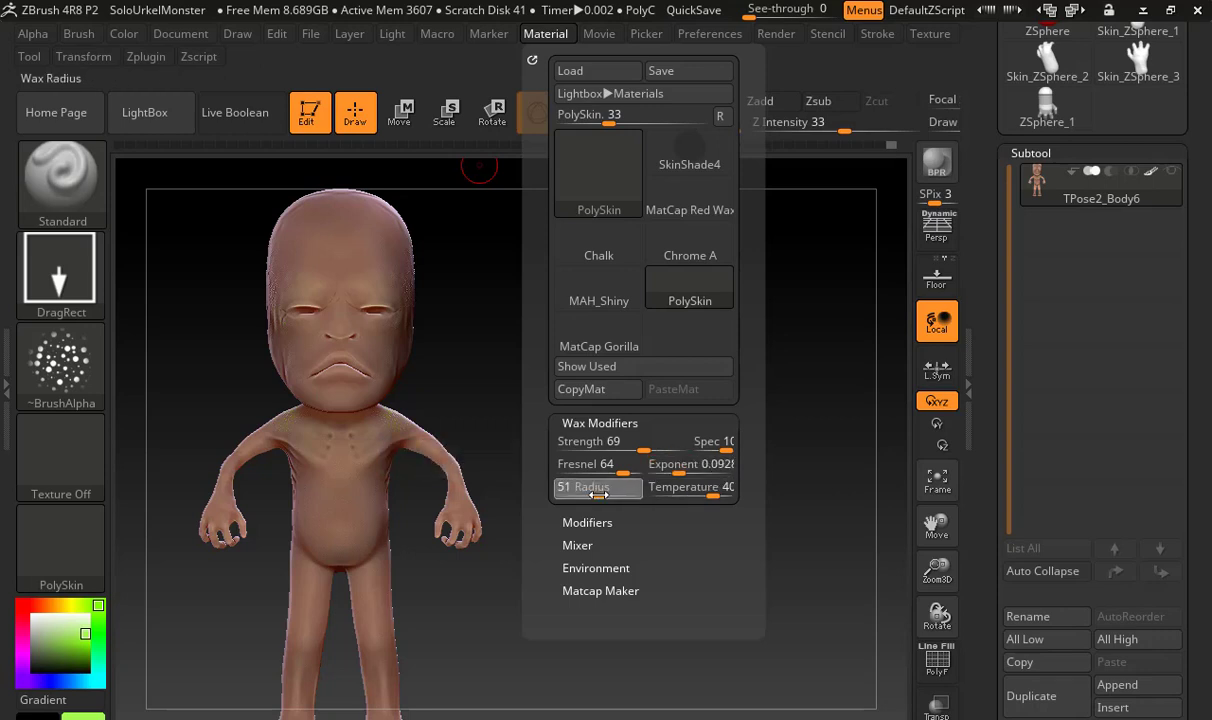
Set PolySkin's Cavity Detection to about 0.67 and Cavity Transition to about -0.09
{"action": "left_click", "coordinate": [580, 522]}
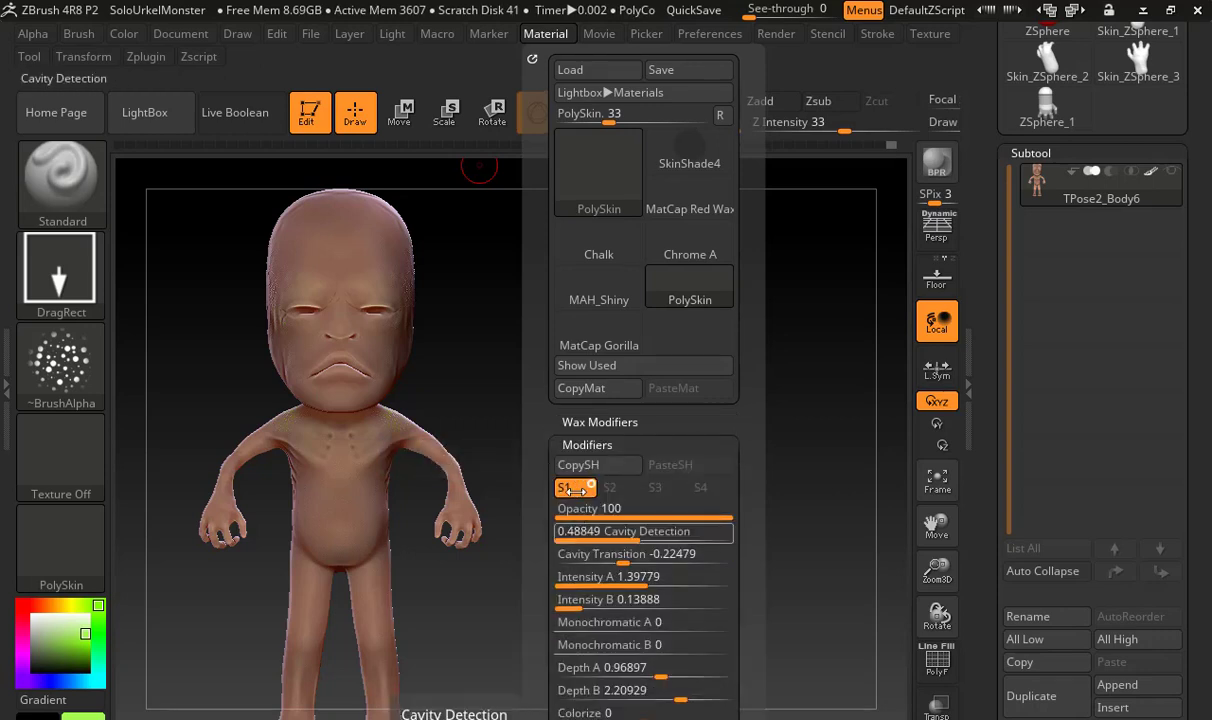
{"action": "left_click_drag", "start_coordinate": [539, 470], "coordinate": [537, 352]}
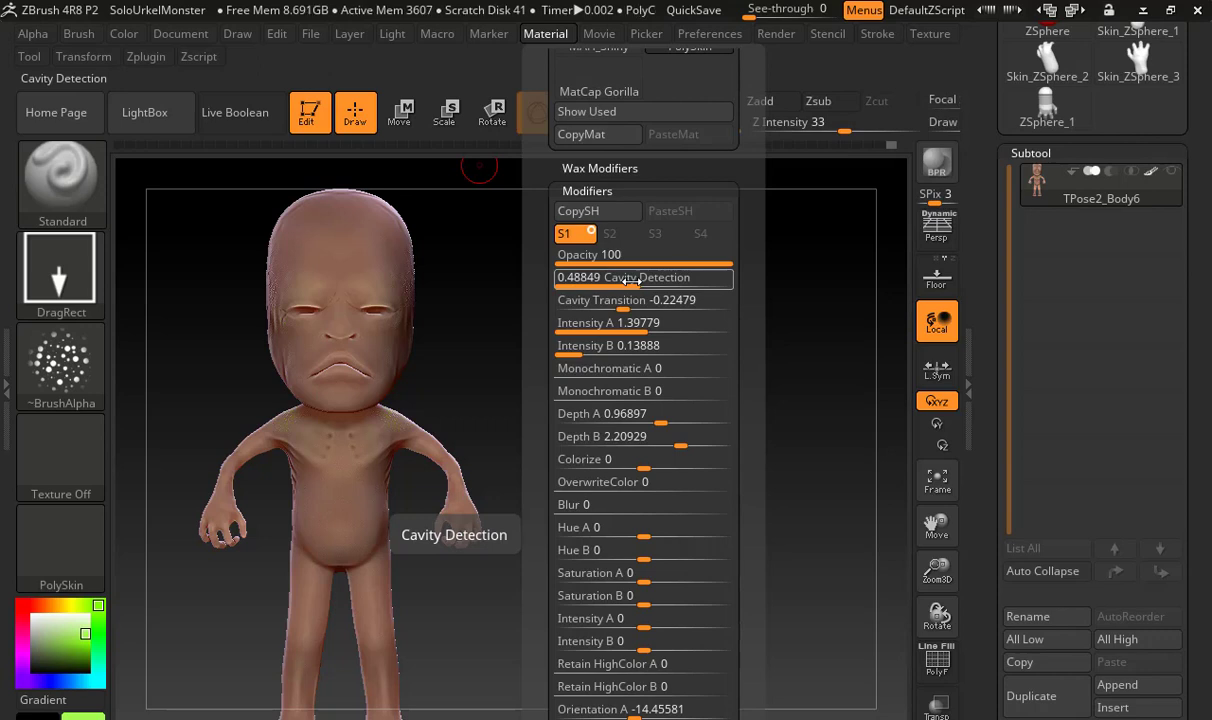
{"action": "left_click_drag", "start_coordinate": [632, 282], "coordinate": [697, 284]}
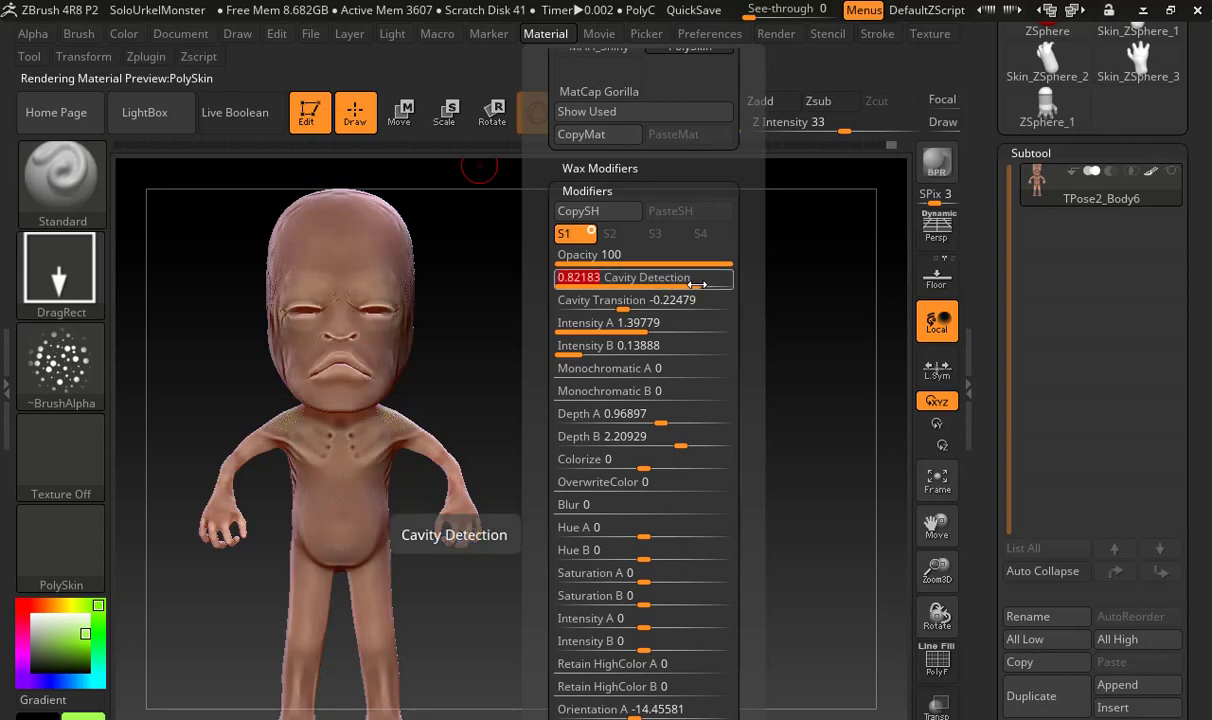
{"action": "left_click_drag", "start_coordinate": [697, 284], "coordinate": [636, 310]}
{"action": "left_click", "coordinate": [676, 311]}
{"action": "left_click_drag", "start_coordinate": [636, 310], "coordinate": [598, 309]}
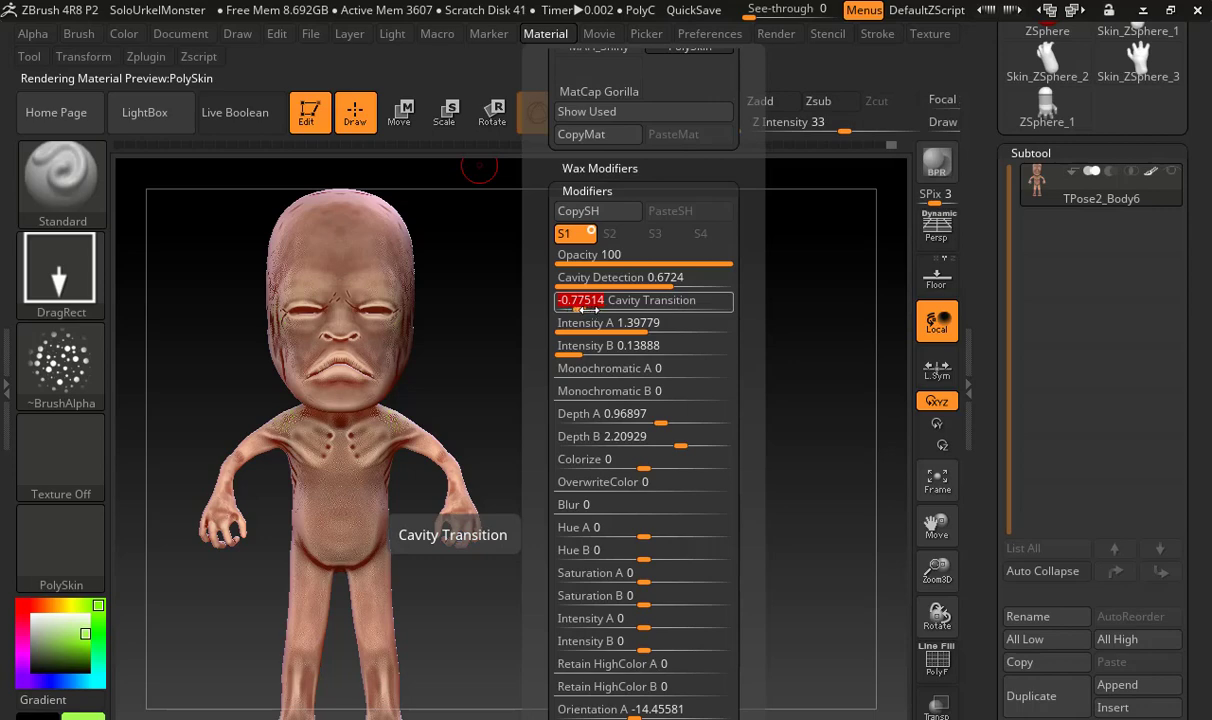
{"action": "left_click_drag", "start_coordinate": [588, 311], "coordinate": [634, 312]}
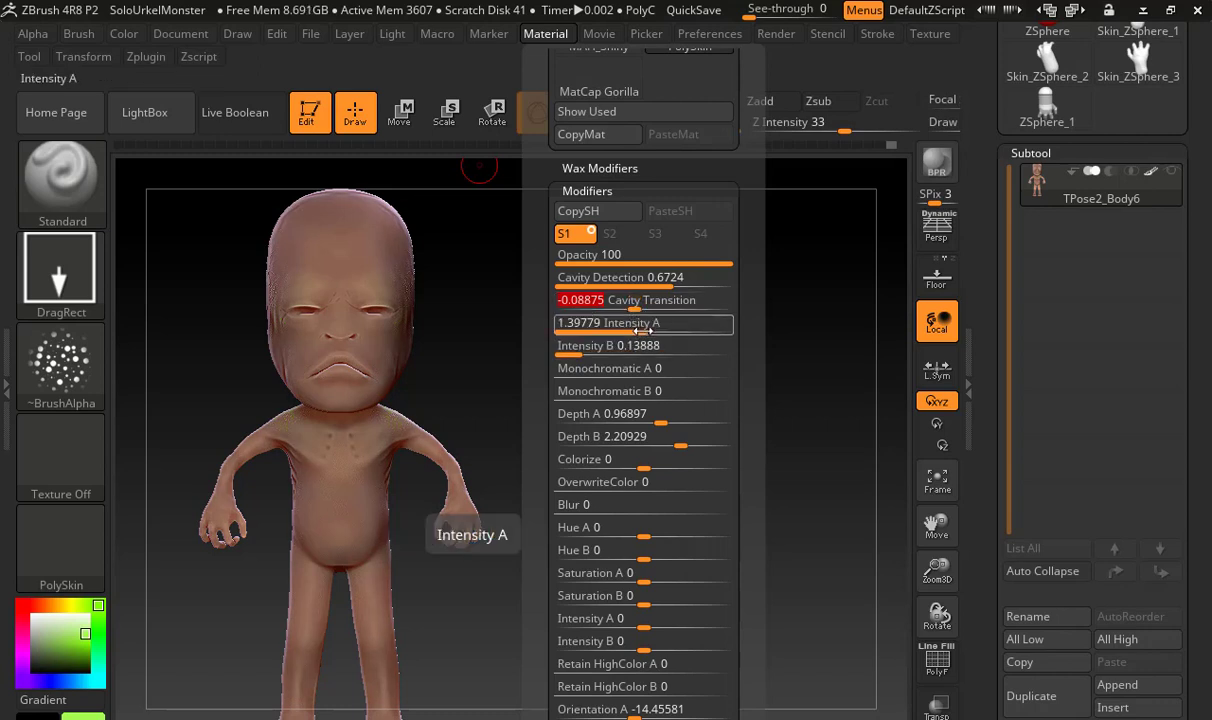
Brighten PolySkin by raising Intensity A and setting Intensity B to about 0.15, keeping Monochromatic A and B at 0
{"action": "mouse_move", "coordinate": [641, 330]}
{"action": "left_mouse_down"}
{"action": "mouse_move", "coordinate": [668, 330]}
{"action": "mouse_move", "coordinate": [590, 352]}
{"action": "mouse_move", "coordinate": [600, 371]}
{"action": "mouse_move", "coordinate": [628, 371]}
{"action": "mouse_move", "coordinate": [556, 371]}
{"action": "left_mouse_up"}
{"action": "left_click_drag", "start_coordinate": [625, 391], "coordinate": [550, 393]}
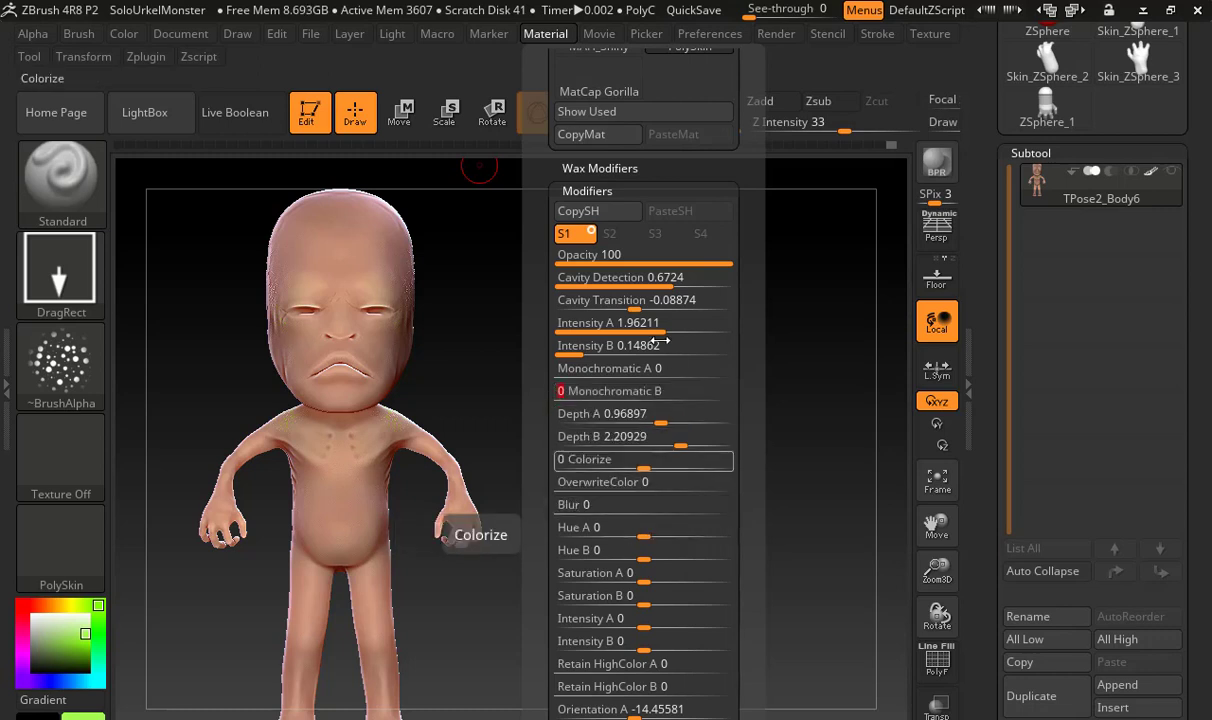
{"action": "mouse_move", "coordinate": [645, 324]}
{"action": "left_mouse_down"}
{"action": "mouse_move", "coordinate": [633, 330]}
{"action": "mouse_move", "coordinate": [660, 330]}
{"action": "left_mouse_up"}
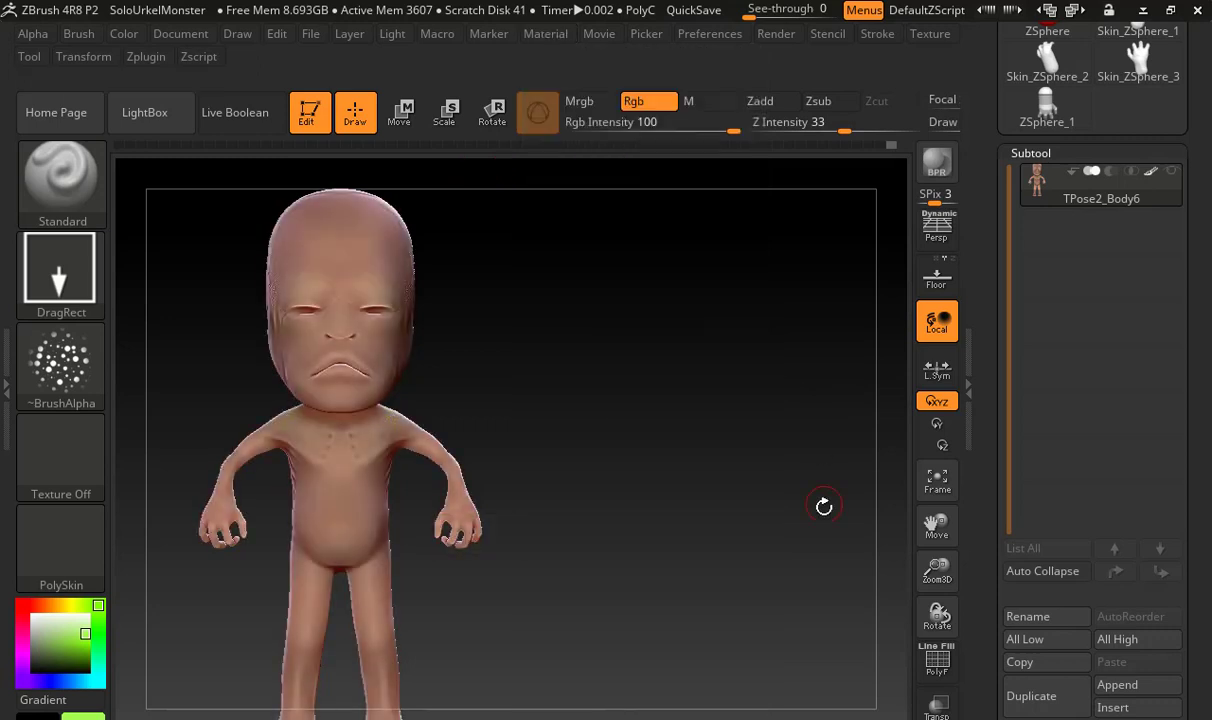
Compare the model with the Shadows, Sss and WaxPreview render properties turned off and back on
{"action": "left_click_drag", "start_coordinate": [592, 411], "coordinate": [573, 407]}
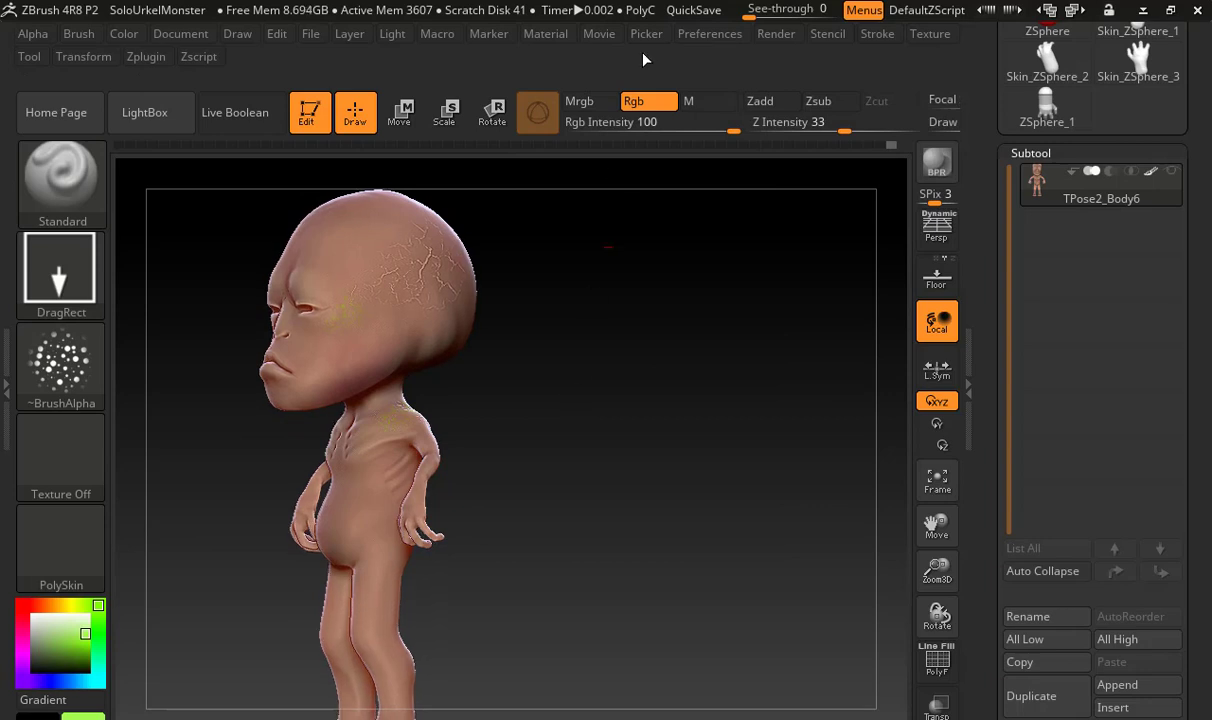
{"action": "left_click", "coordinate": [776, 34]}
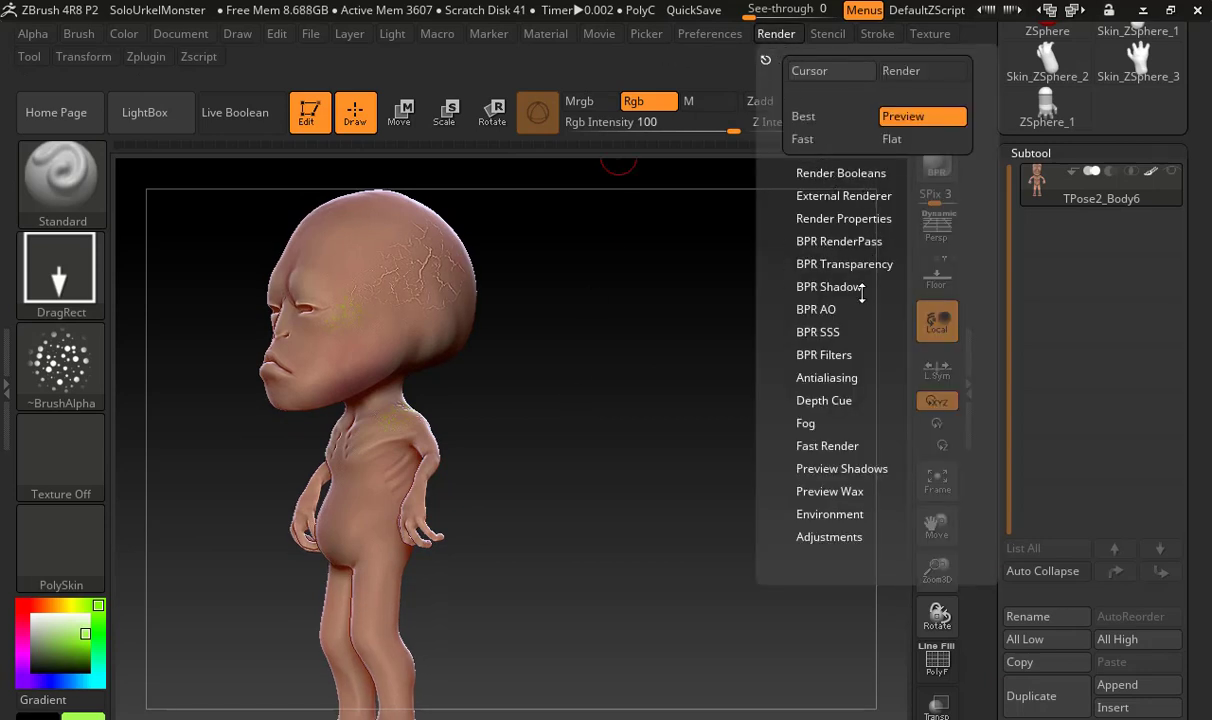
{"action": "left_click", "coordinate": [836, 217]}
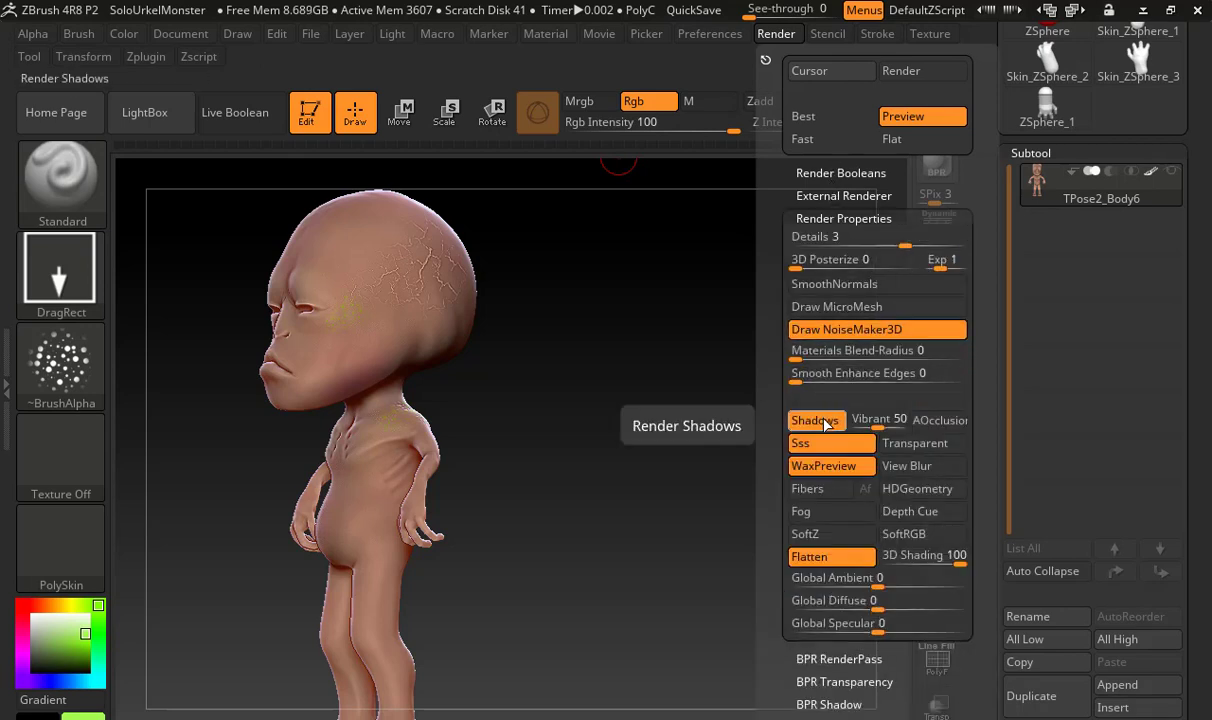
{"action": "left_click", "coordinate": [816, 421]}
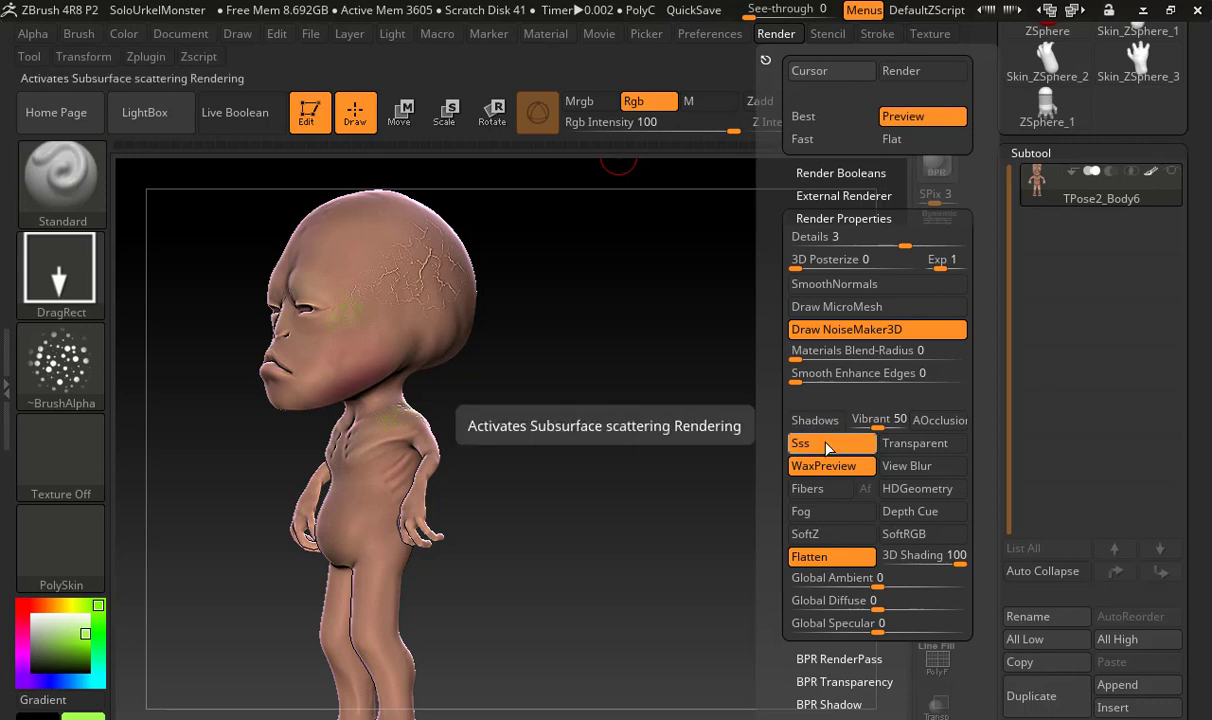
{"action": "left_click", "coordinate": [826, 445]}
{"action": "left_click", "coordinate": [828, 467]}
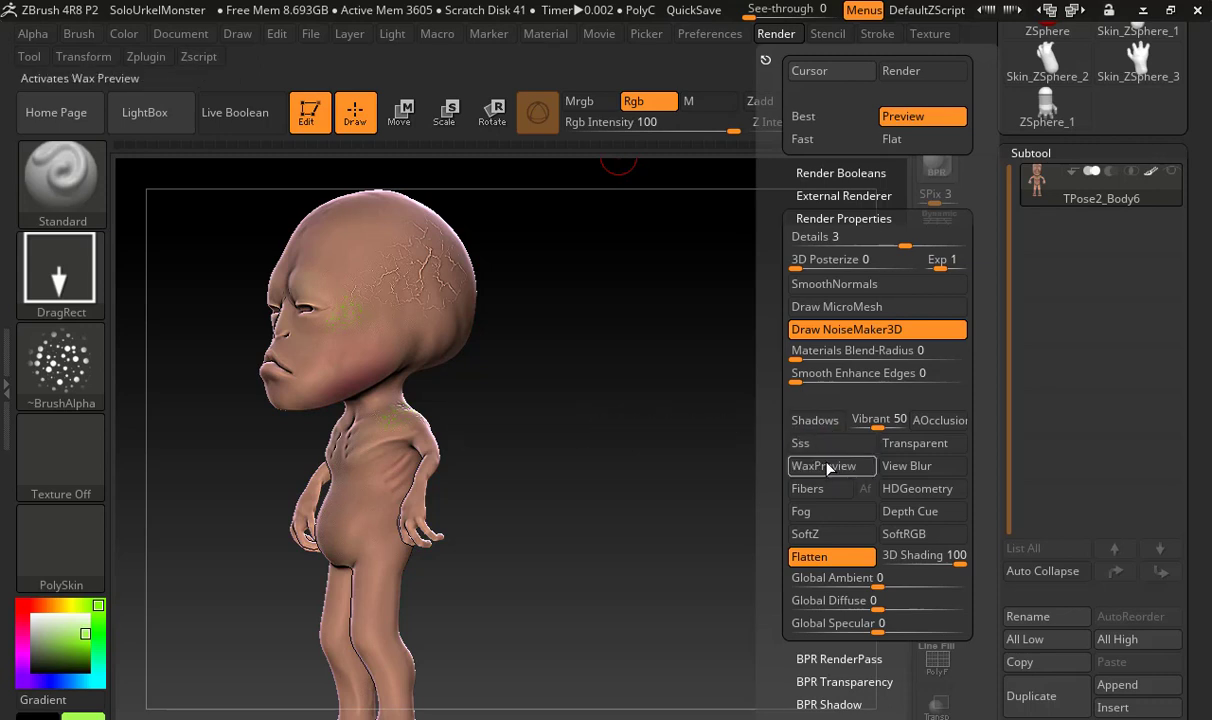
{"action": "left_click", "coordinate": [828, 467]}
{"action": "left_click", "coordinate": [826, 443]}
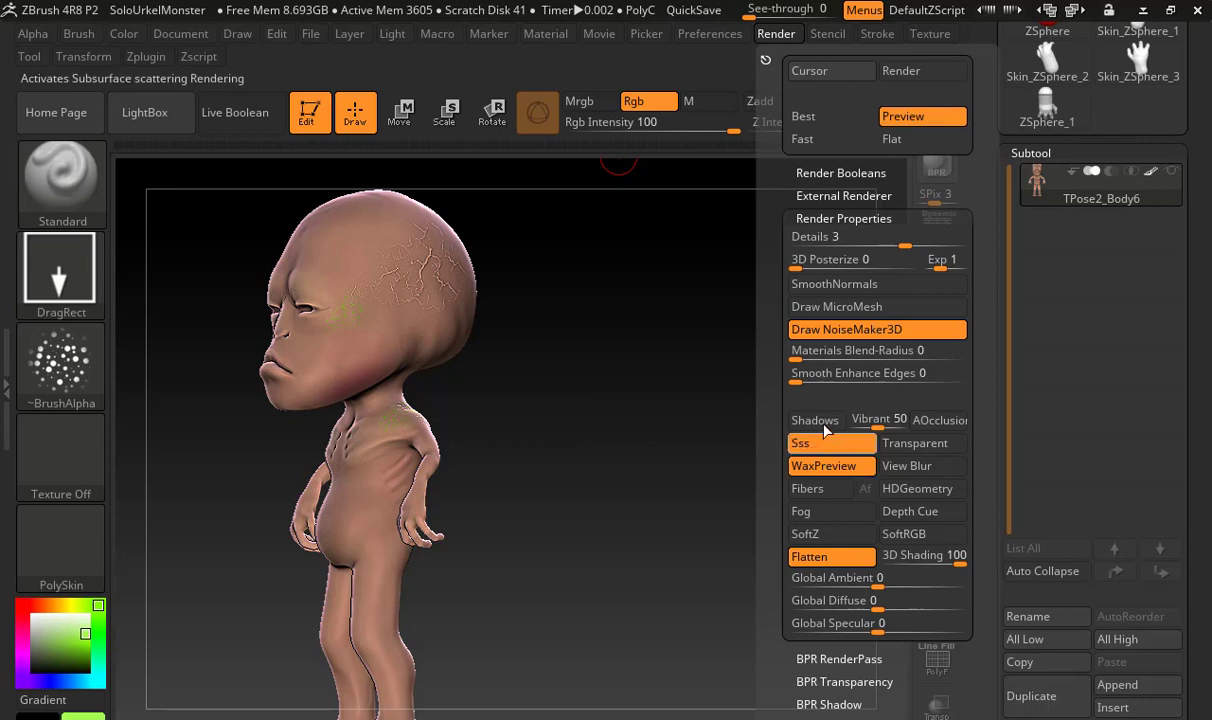
{"action": "left_click", "coordinate": [822, 424]}
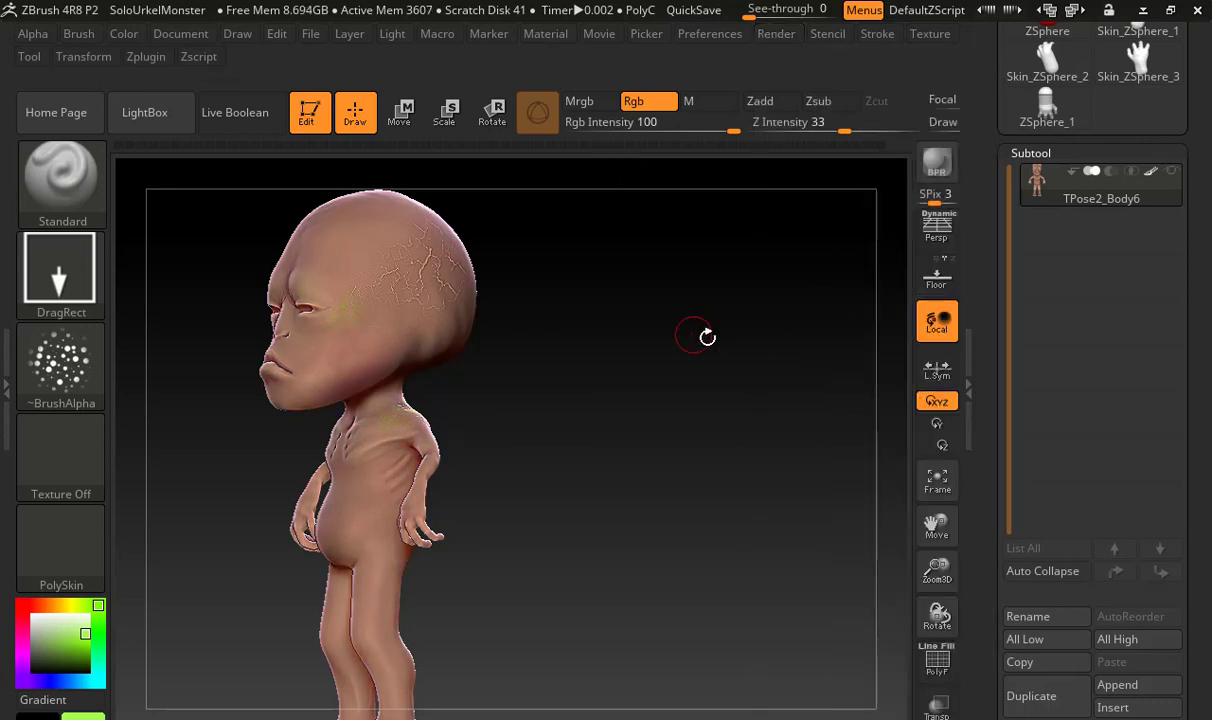
{"action": "mouse_move", "coordinate": [619, 422]}
{"action": "left_mouse_down"}
{"action": "mouse_move", "coordinate": [664, 428]}
{"action": "mouse_move", "coordinate": [641, 422]}
{"action": "left_mouse_up"}
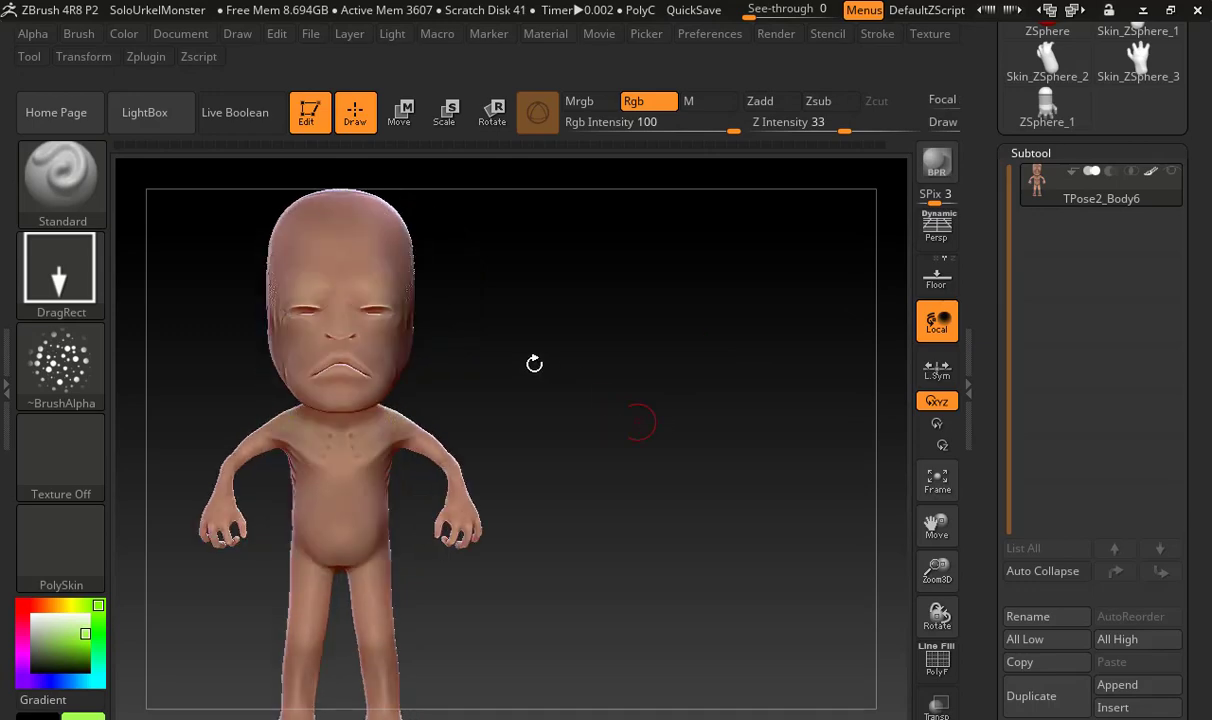
{"action": "left_click_drag", "start_coordinate": [533, 362], "coordinate": [866, 425], "text": "alt"}
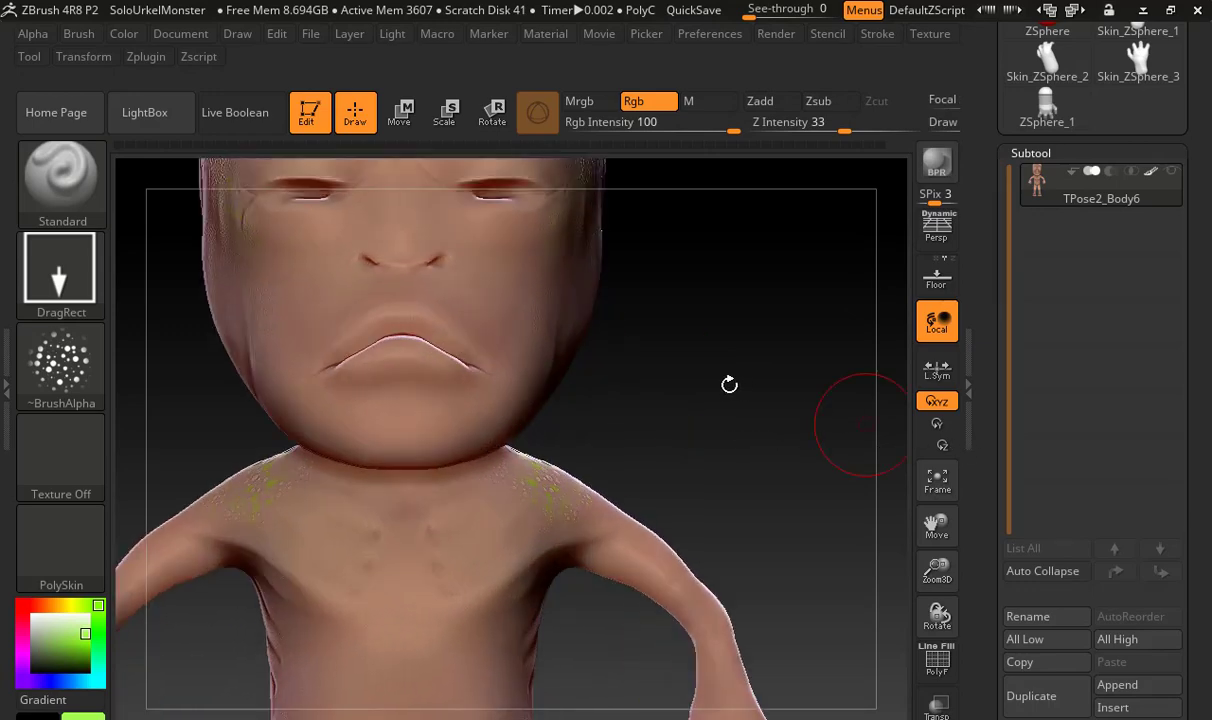
Try stamping raised bumps across the side of the jaw with Zadd on and Rgb off, and undo the stamp
{"action": "mouse_move", "coordinate": [671, 383]}
{"action": "left_mouse_down", "text": "alt"}
{"action": "mouse_move", "coordinate": [776, 387]}
{"action": "mouse_move", "coordinate": [680, 386]}
{"action": "left_mouse_up", "text": "alt"}
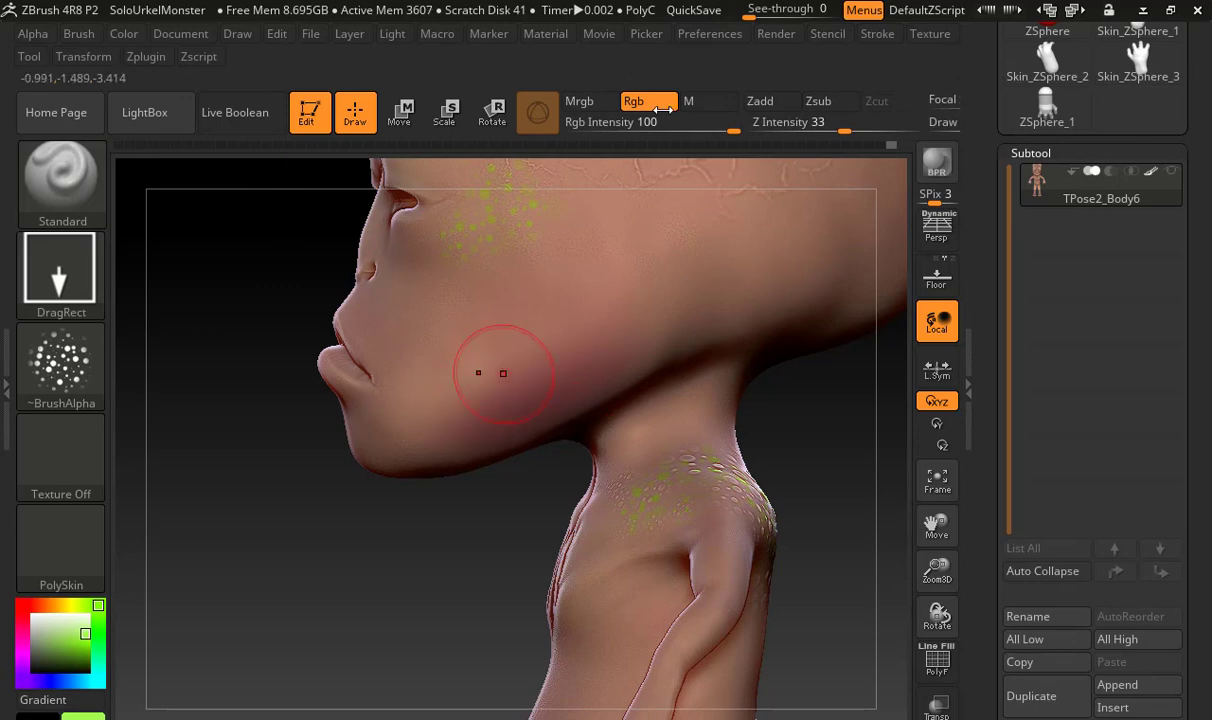
{"action": "left_click", "coordinate": [778, 104]}
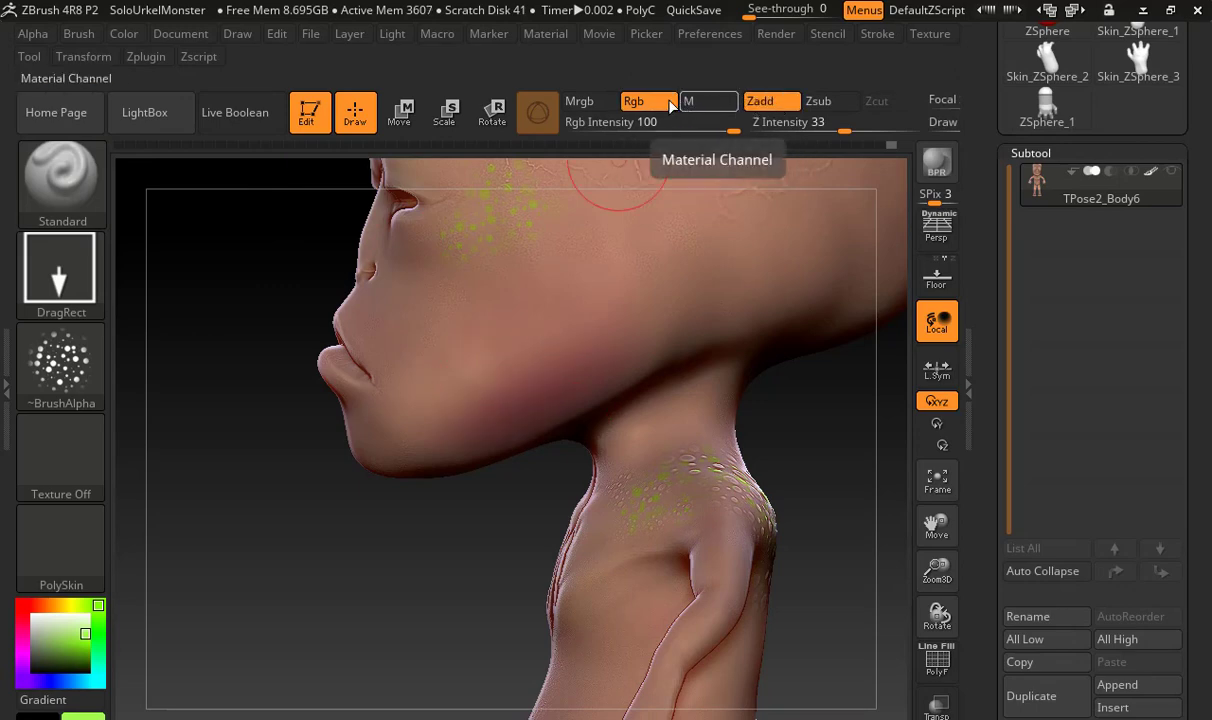
{"action": "left_click", "coordinate": [627, 103]}
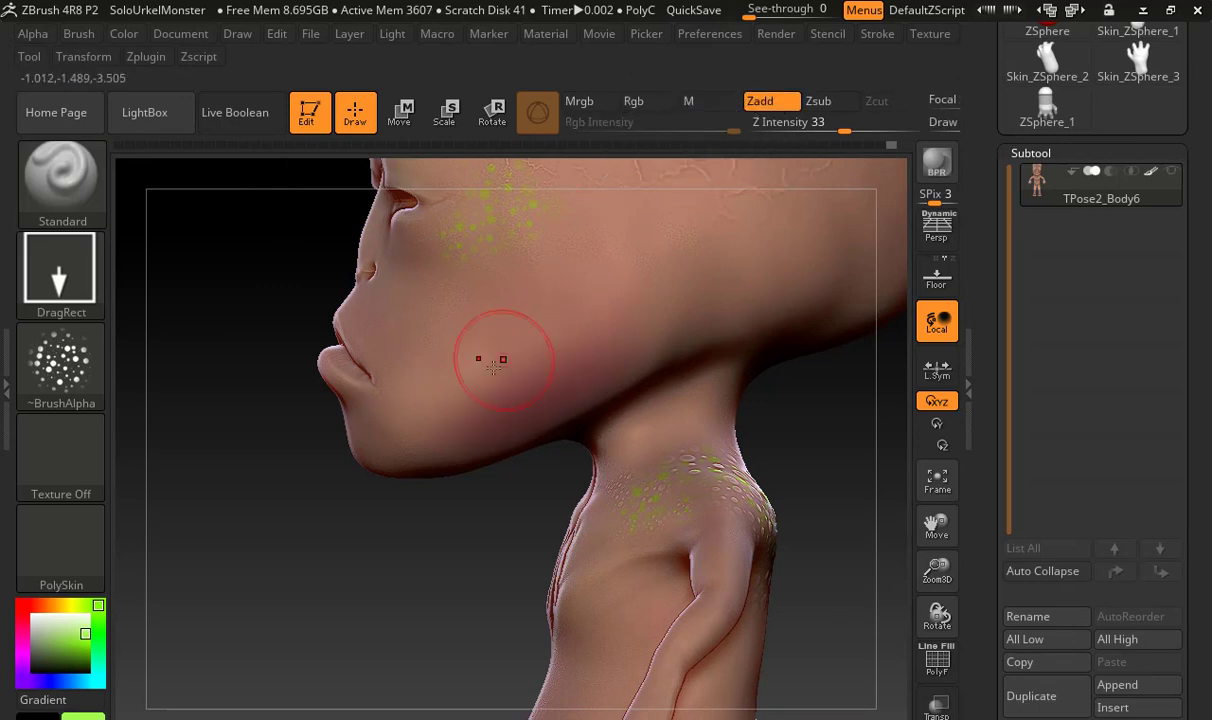
{"action": "mouse_move", "coordinate": [498, 352]}
{"action": "left_mouse_down"}
{"action": "mouse_move", "coordinate": [450, 577]}
{"action": "mouse_move", "coordinate": [516, 538]}
{"action": "mouse_move", "coordinate": [508, 567]}
{"action": "left_mouse_up"}
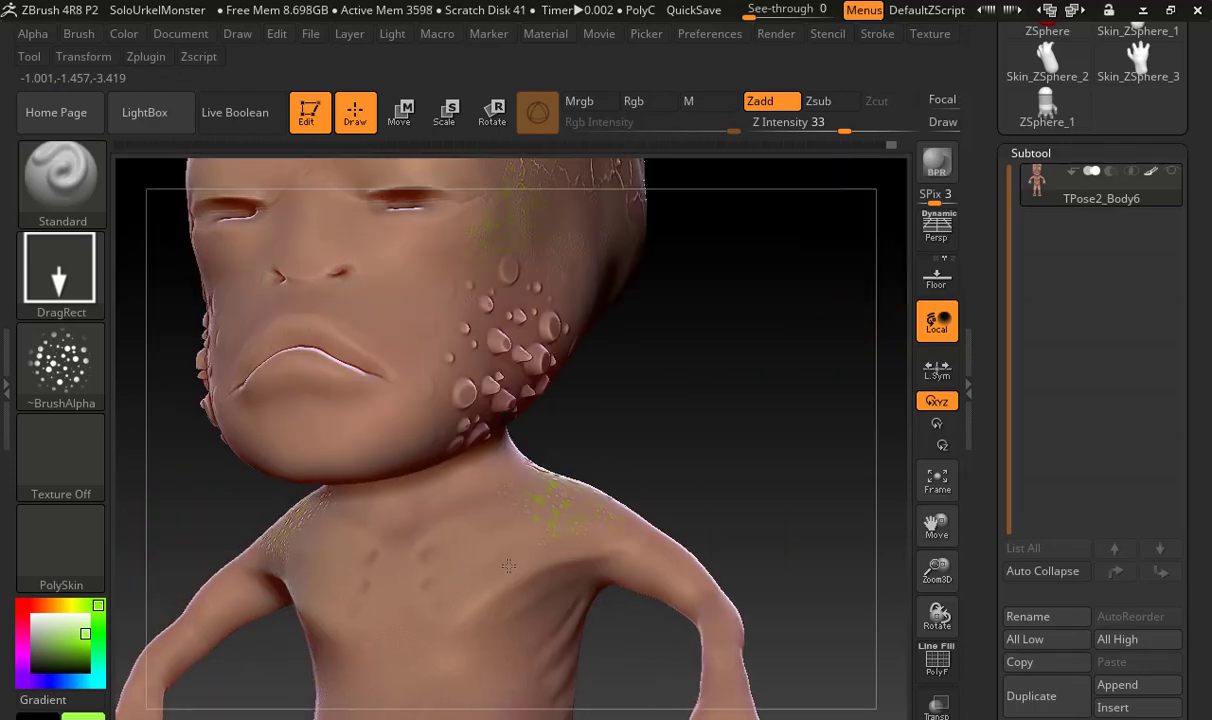
{"action": "key", "text": "ctrl"}
{"action": "key", "text": "ctrl+z"}
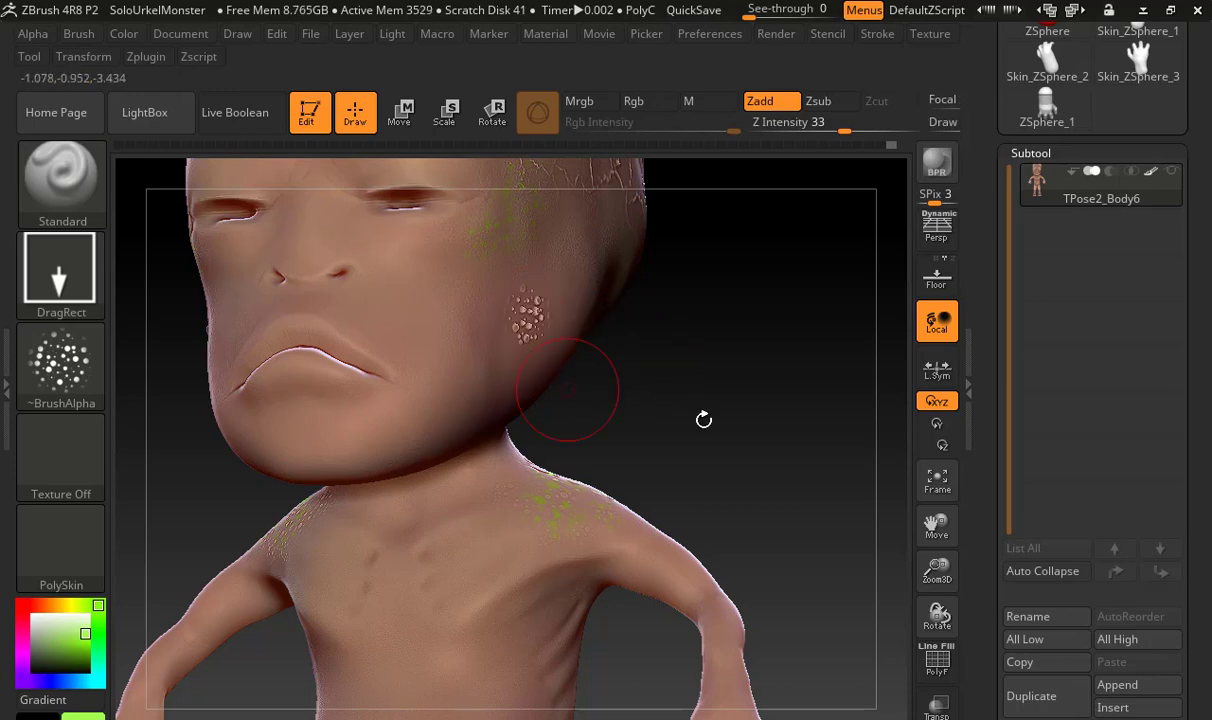
Remesh the body with DynaMesh, projecting its detail onto the new mesh
{"action": "key", "text": "ctrl"}
{"action": "left_click_drag", "start_coordinate": [748, 347], "coordinate": [799, 461], "text": "ctrl"}
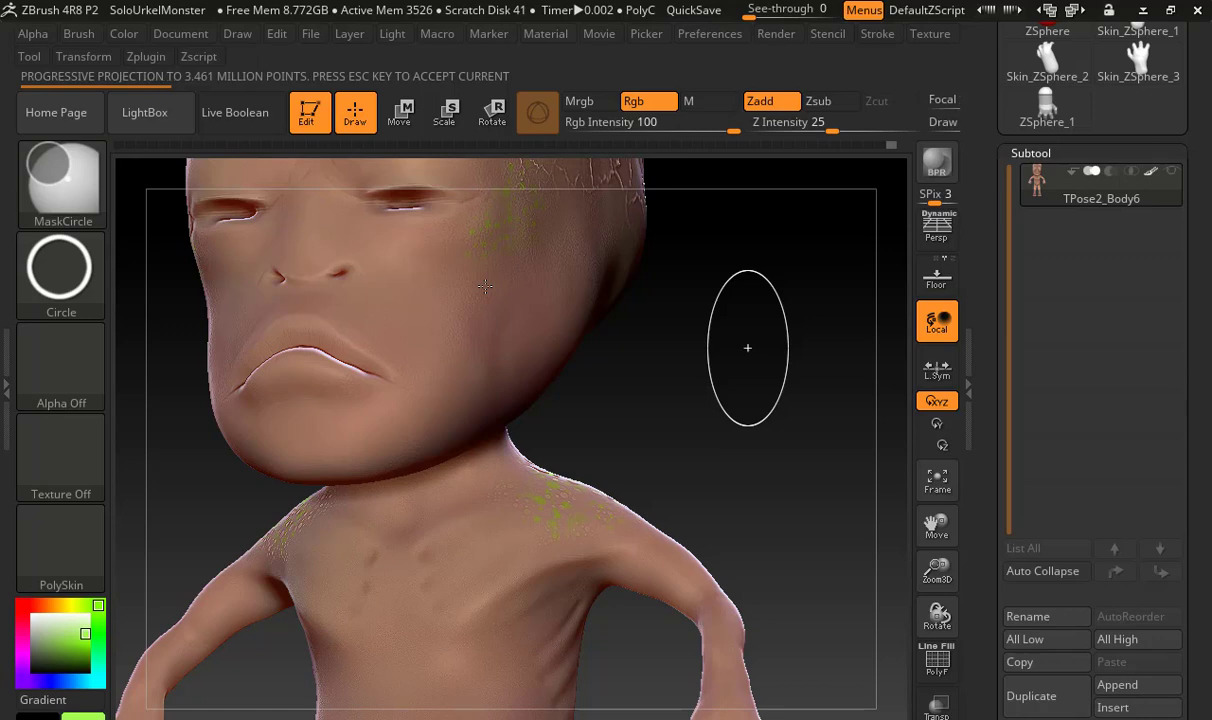
Switch to Chrome and search Google Images for "opal jewel" in a new tab
{"action": "key", "text": "alt+Tab"}
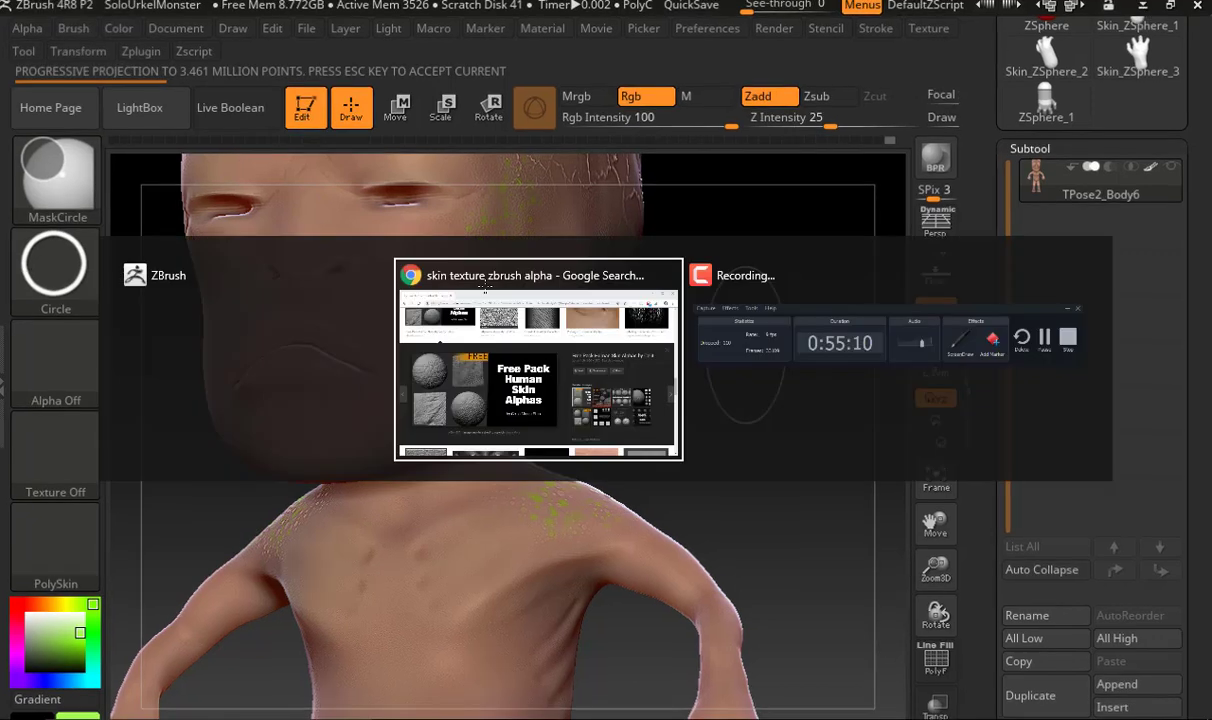
{"action": "key", "text": "ctrl+t"}
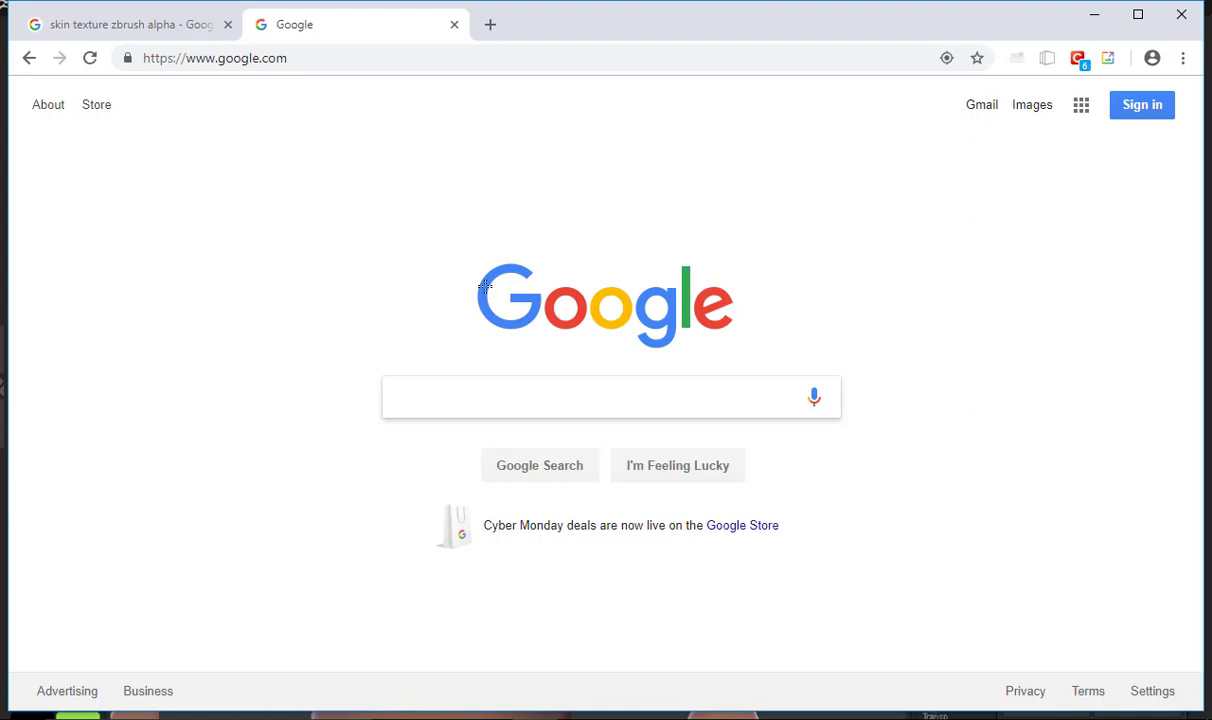
{"action": "type", "text": "opal e"}
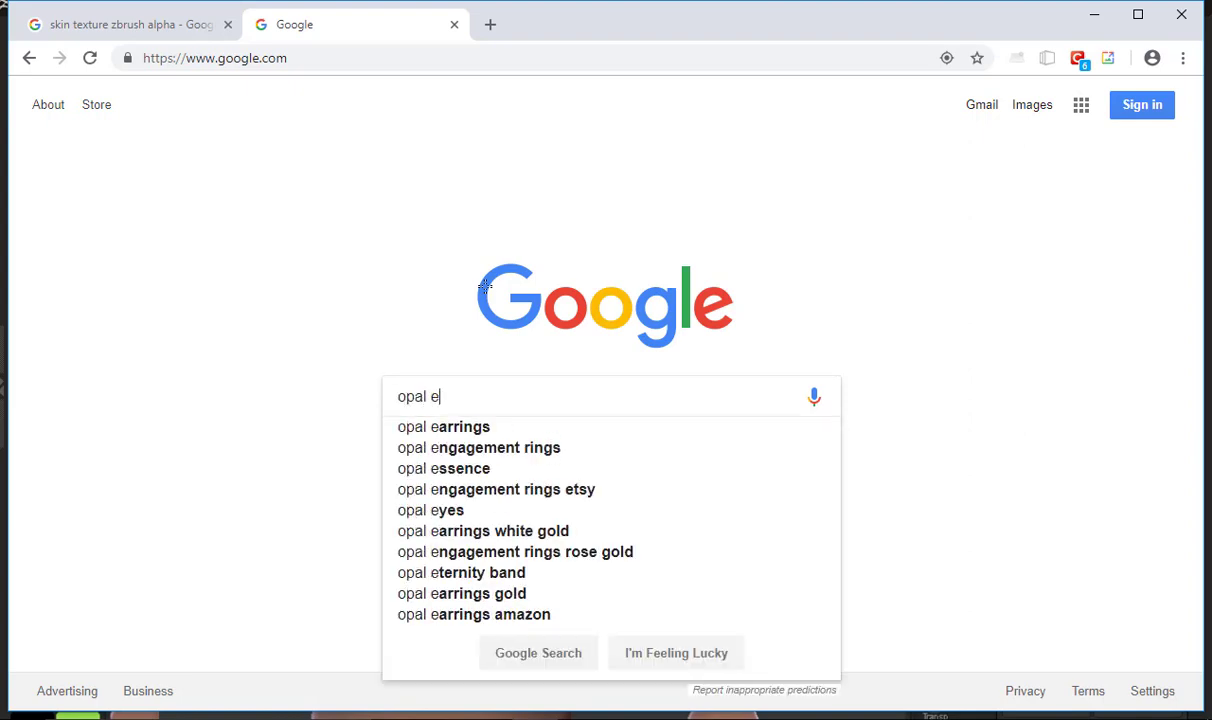
{"action": "key", "text": "BackSpace"}
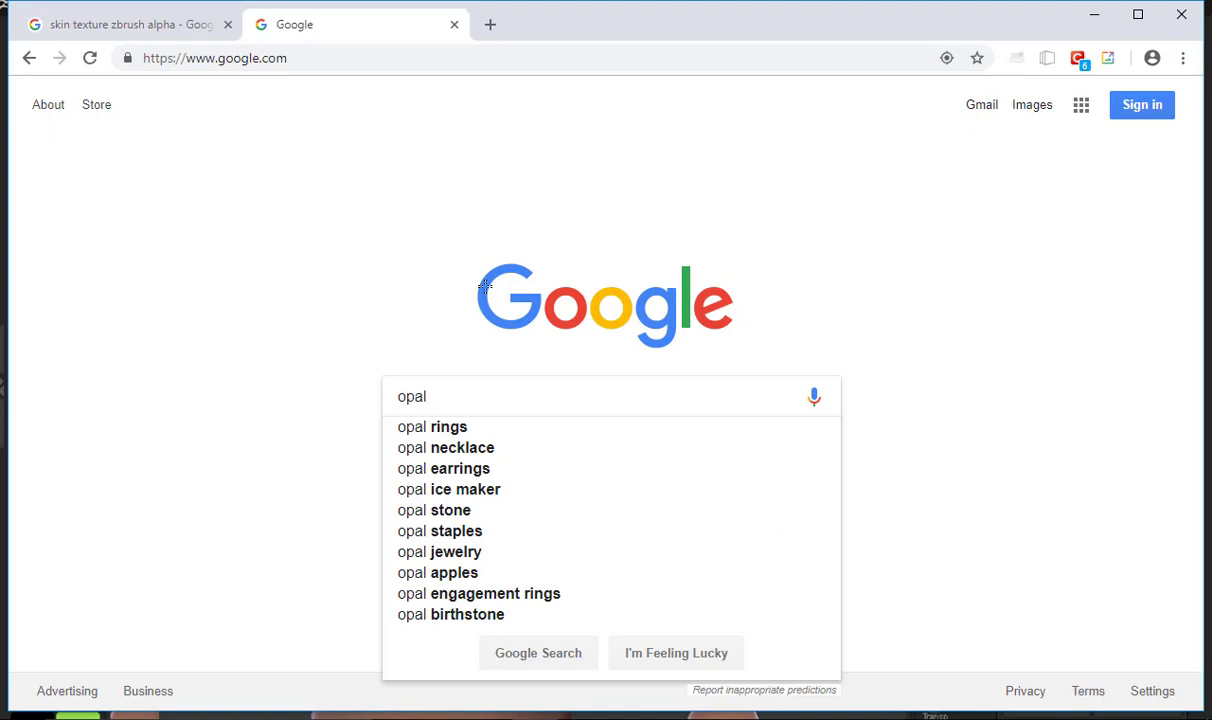
{"action": "type", "text": "jewel"}
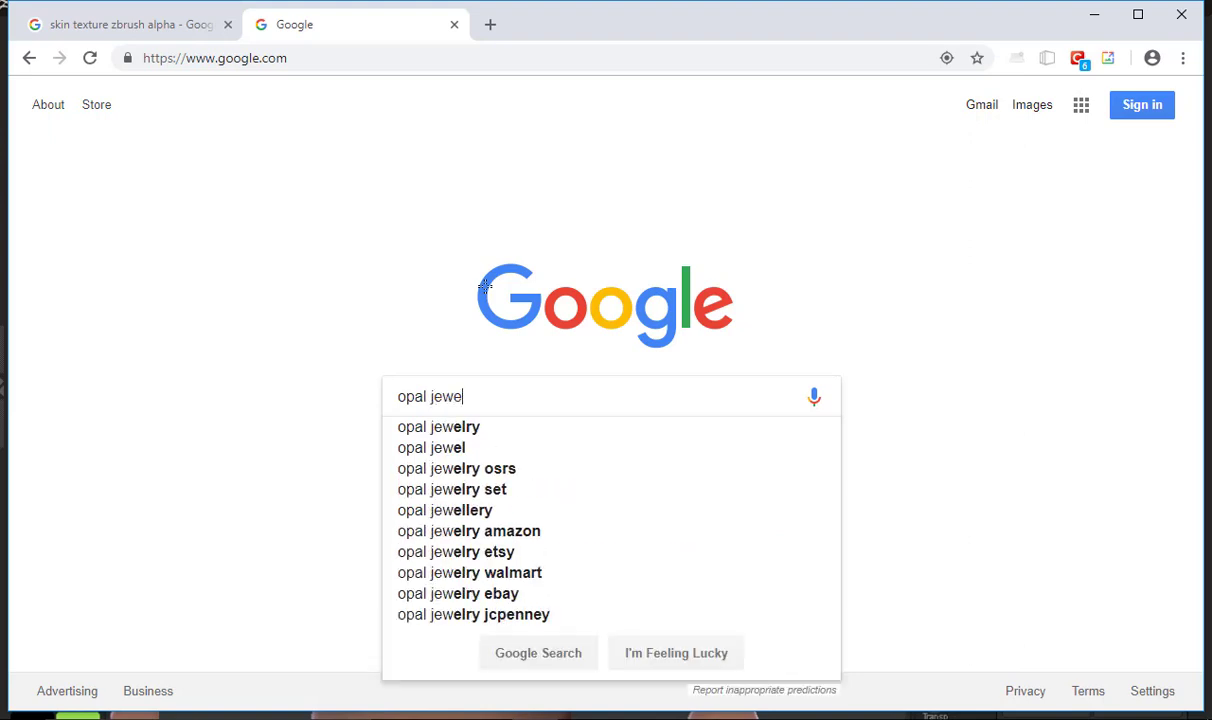
{"action": "key", "text": "Return"}
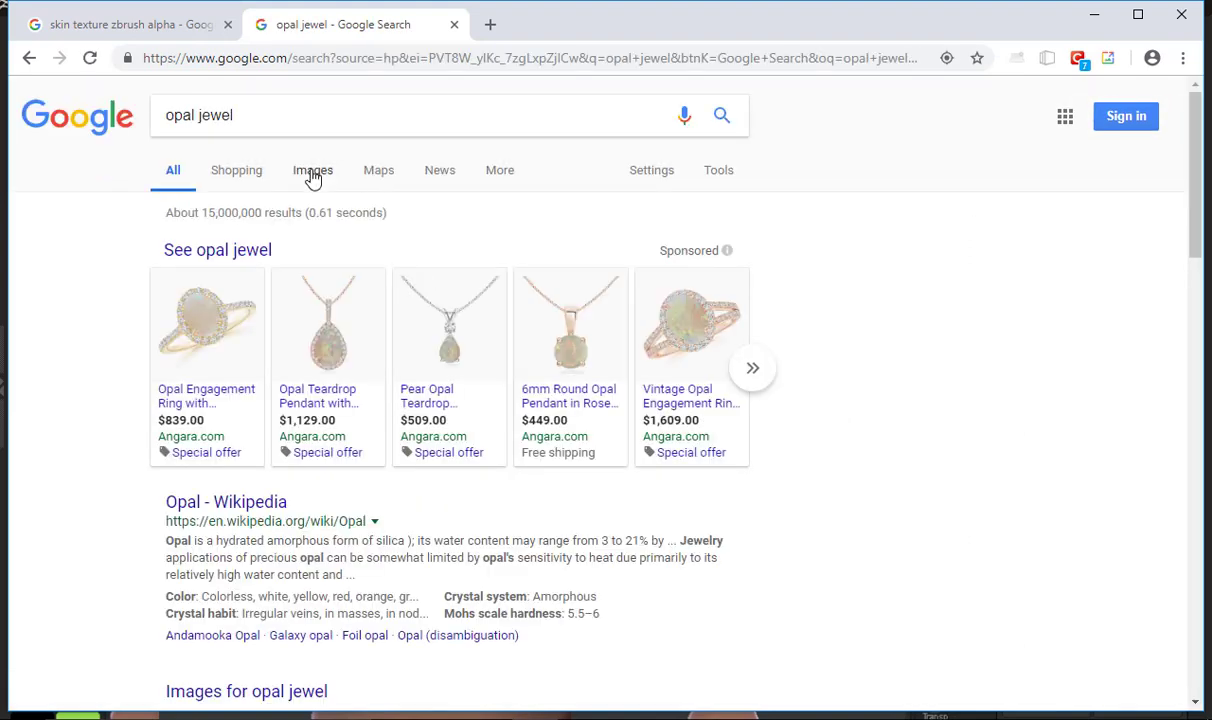
{"action": "left_click", "coordinate": [312, 176]}
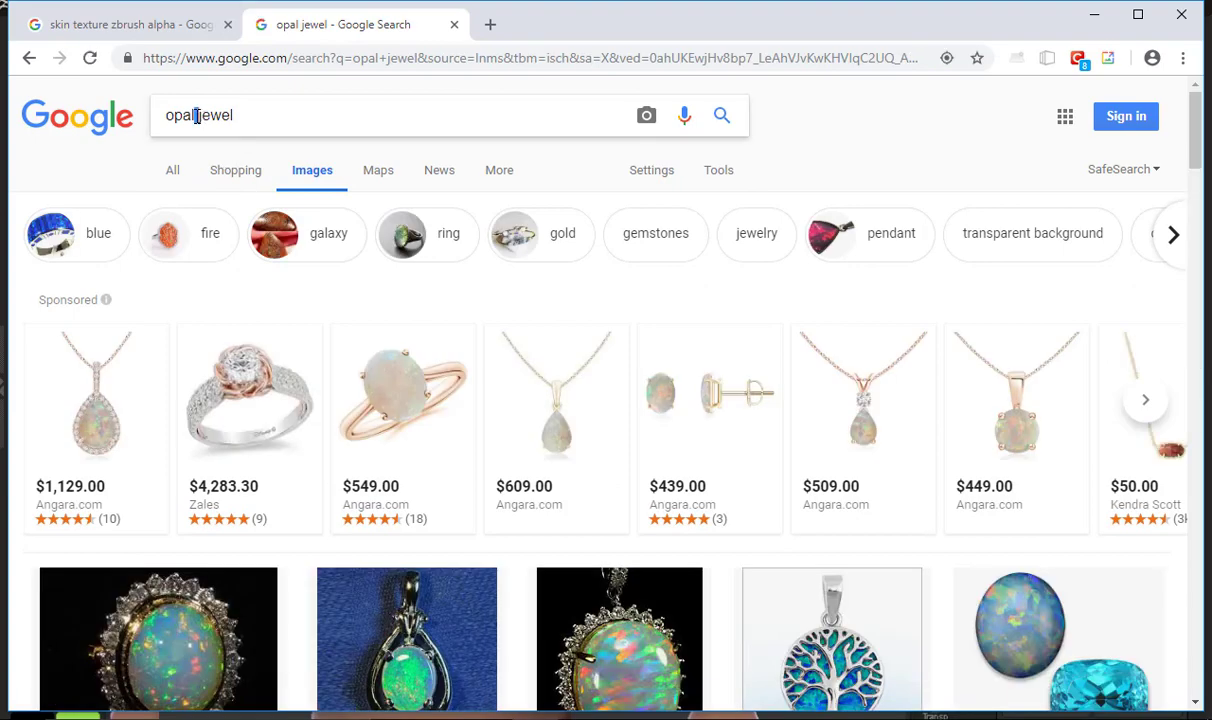
Refine the image search to "black opal jewel"
{"action": "key", "text": "Home"}
{"action": "type", "text": "black"}
{"action": "key", "text": "Return"}
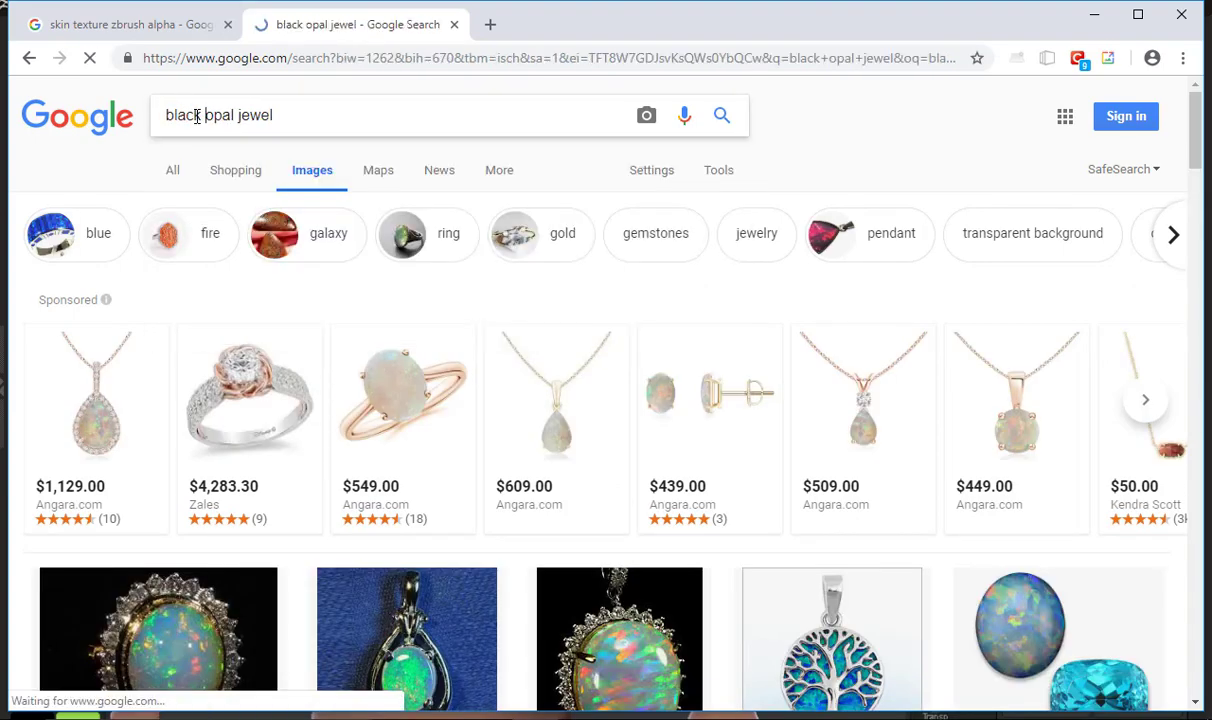
Shorten the image search to "black jewel" and browse the results
{"action": "double_click", "coordinate": [208, 115]}
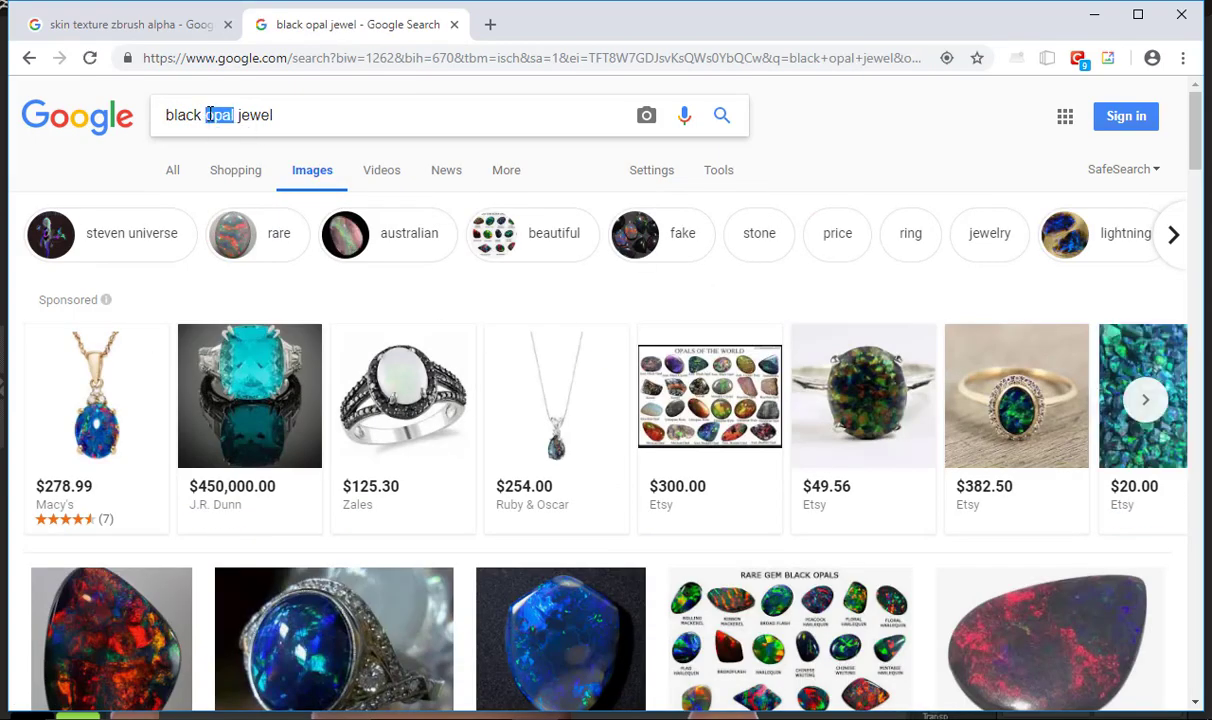
{"action": "key", "text": "BackSpace"}
{"action": "key", "text": "Return"}
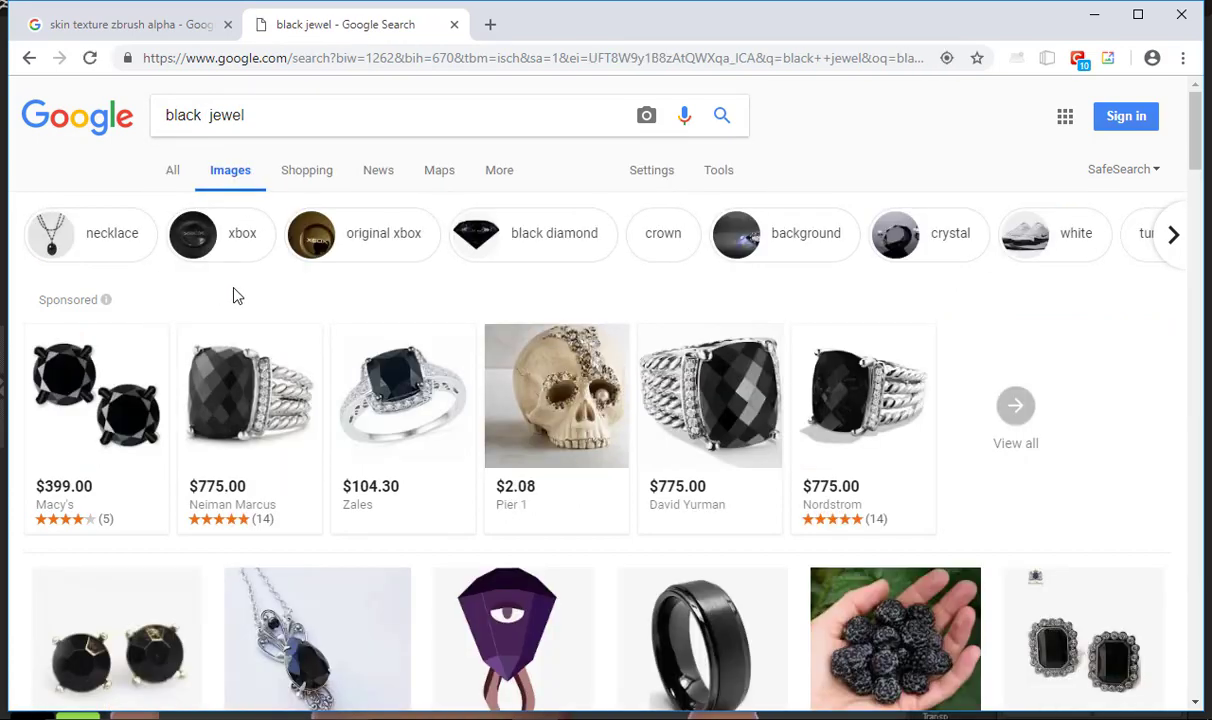
{"action": "scroll", "coordinate": [238, 330], "scroll_direction": "down", "scroll_amount": 3}
{"action": "scroll", "coordinate": [238, 330], "scroll_direction": "up", "scroll_amount": 2}
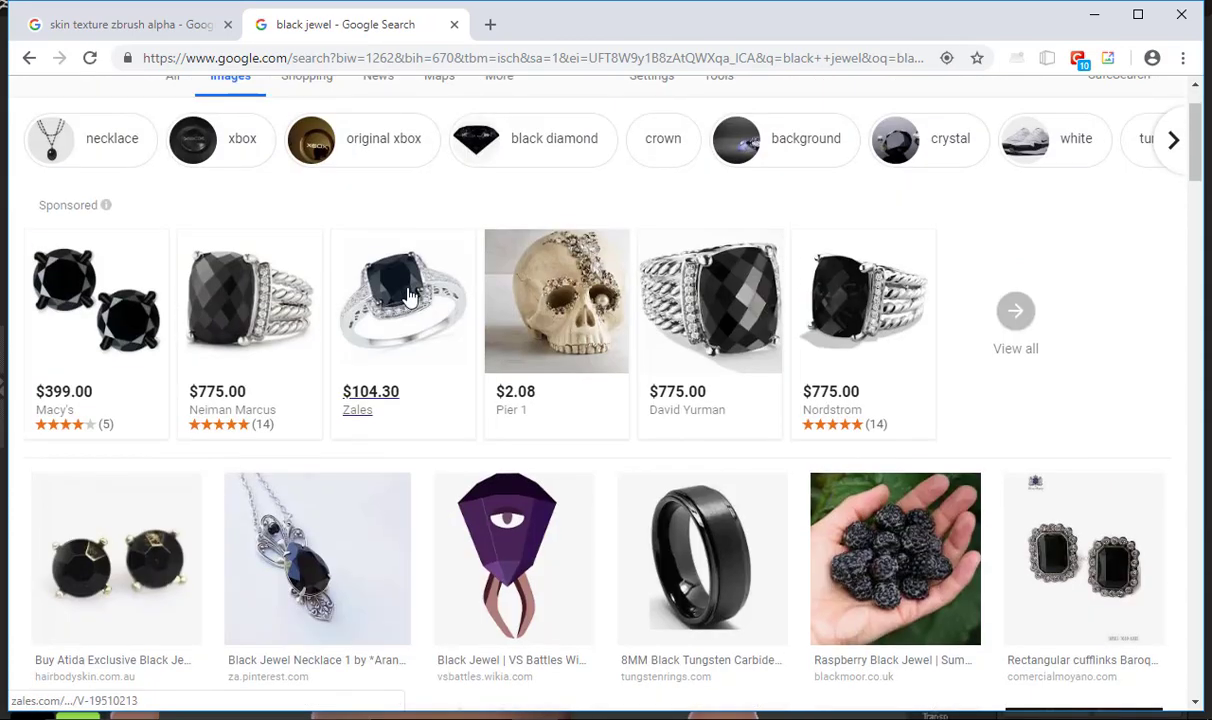
{"action": "mouse_move", "coordinate": [410, 295]}
{"action": "scroll", "coordinate": [354, 206], "scroll_direction": "up", "scroll_amount": 1}
Extend the image search to "black jewel round" and look for a usable eye reference
{"action": "left_click", "coordinate": [355, 119]}
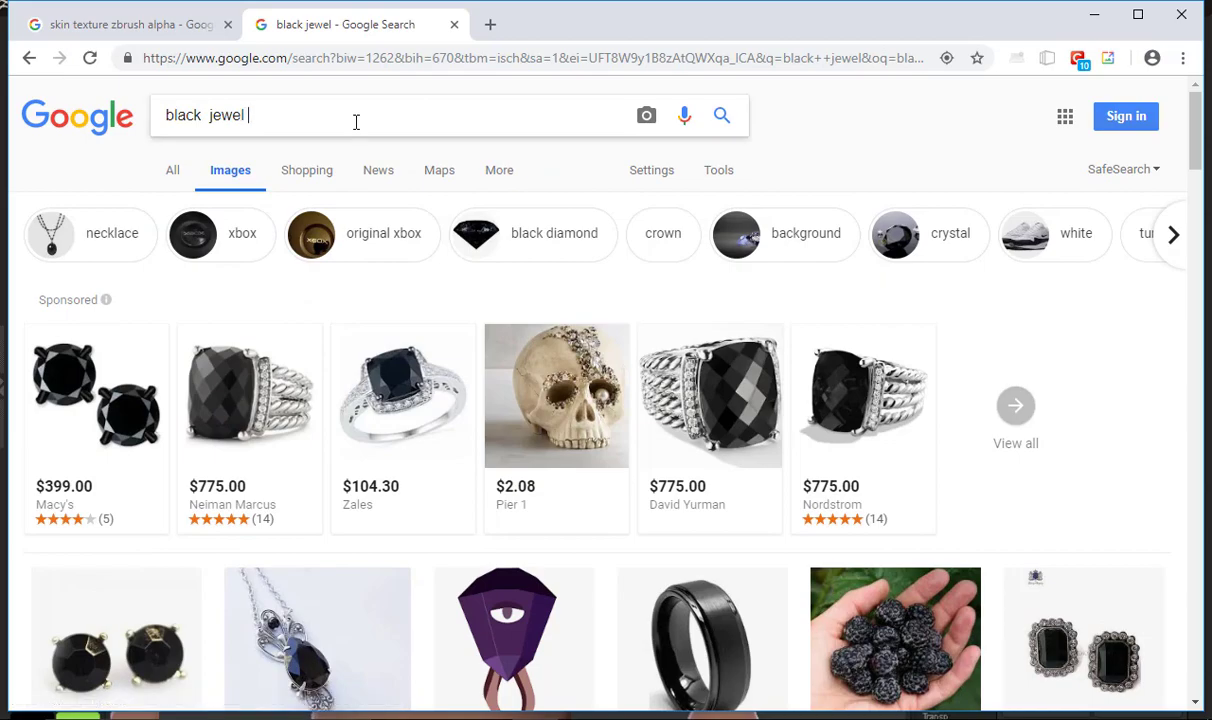
{"action": "type", "text": "round"}
{"action": "key", "text": "Return"}
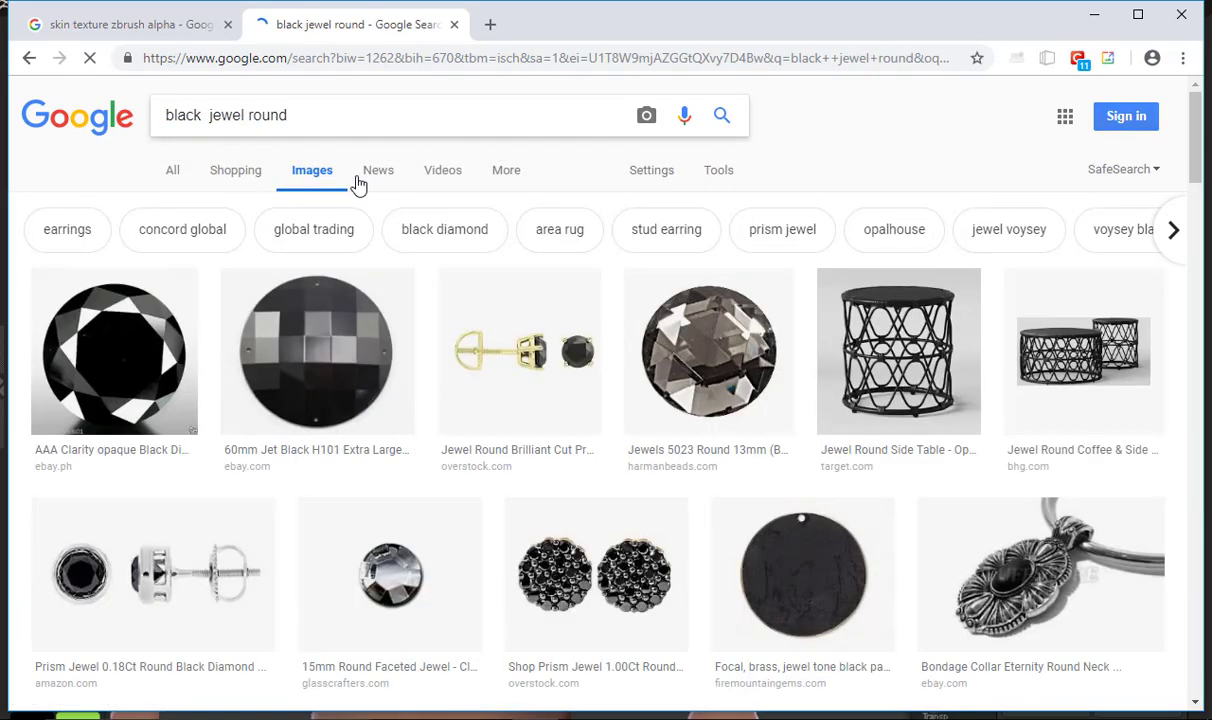
{"action": "scroll", "coordinate": [360, 222], "scroll_direction": "down", "scroll_amount": 7}
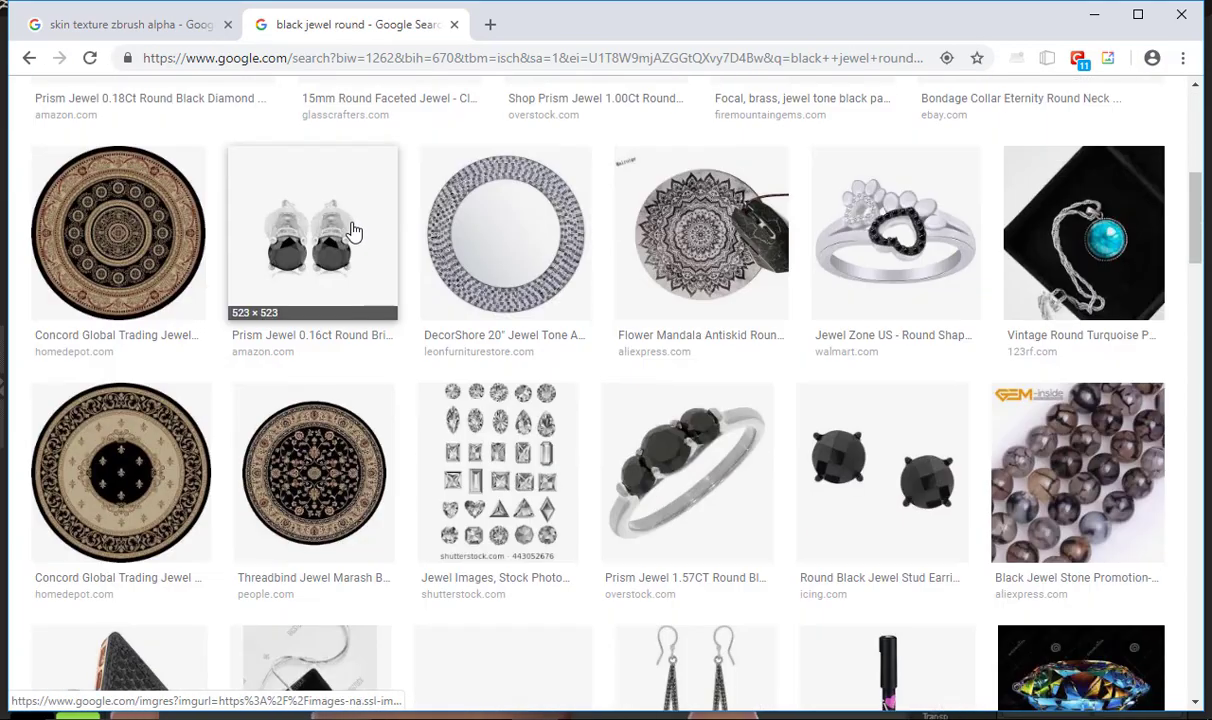
{"action": "scroll", "coordinate": [253, 280], "scroll_direction": "up", "scroll_amount": 7}
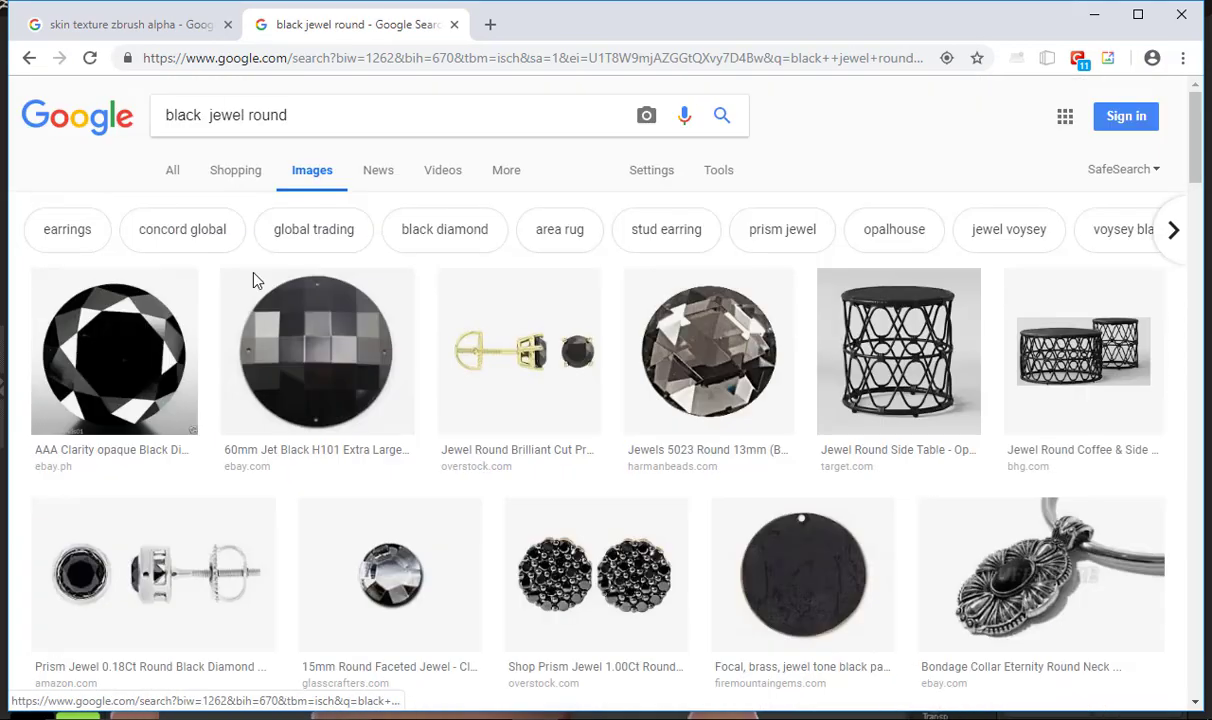
Search images for "eye", refine the query to "eye texture" and preview the Realistic Human Eye Texture Free image
{"action": "triple_click", "coordinate": [327, 124]}
{"action": "type", "text": "eye"}
{"action": "key", "text": "Return"}
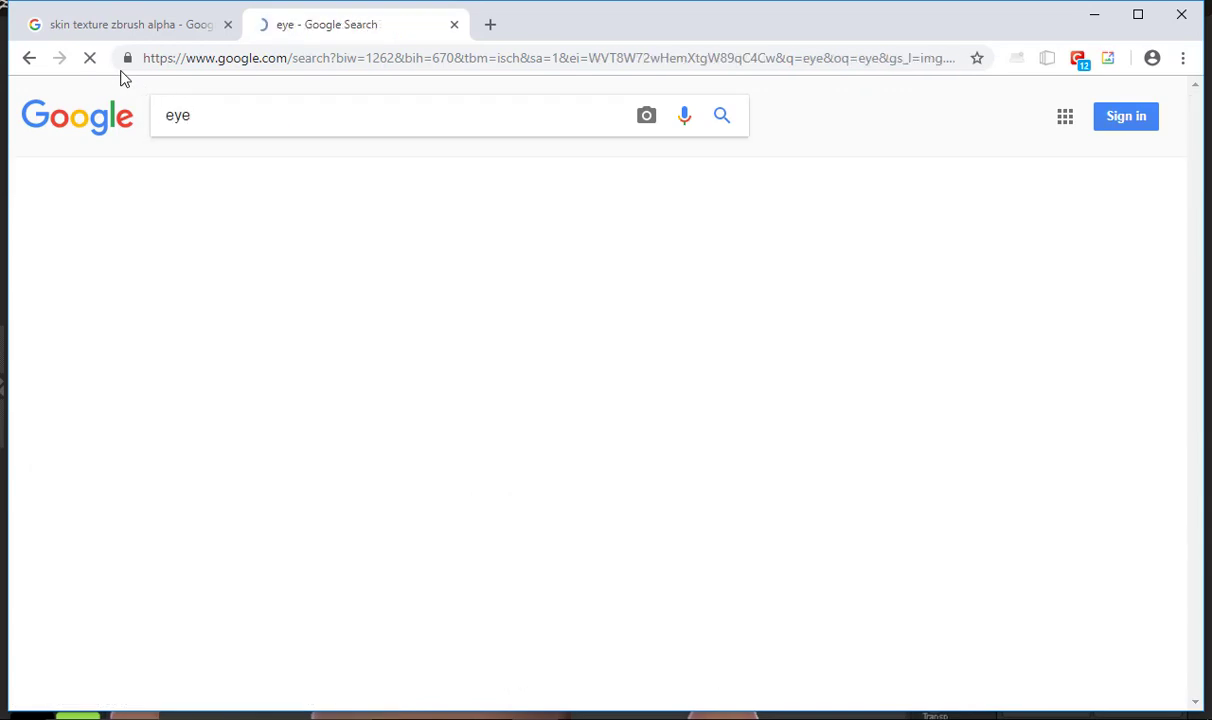
{"action": "type", "text": "tet"}
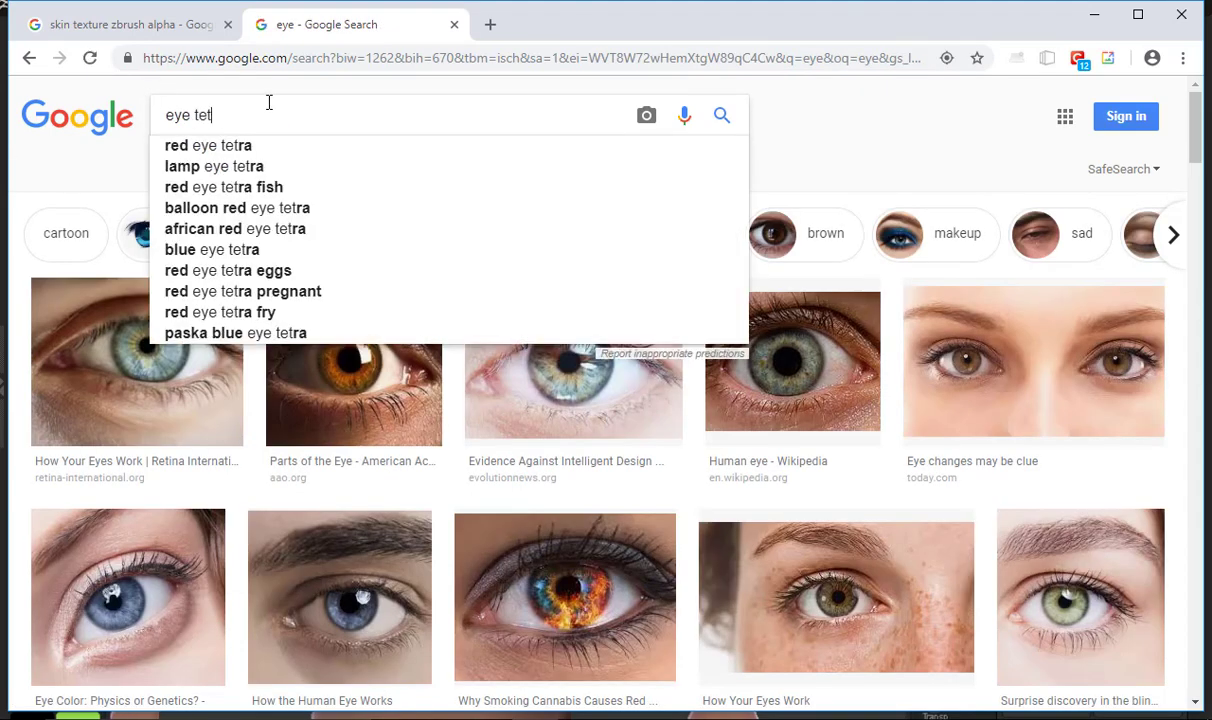
{"action": "key", "text": "BackSpace"}
{"action": "type", "text": "xture"}
{"action": "key", "text": "Return"}
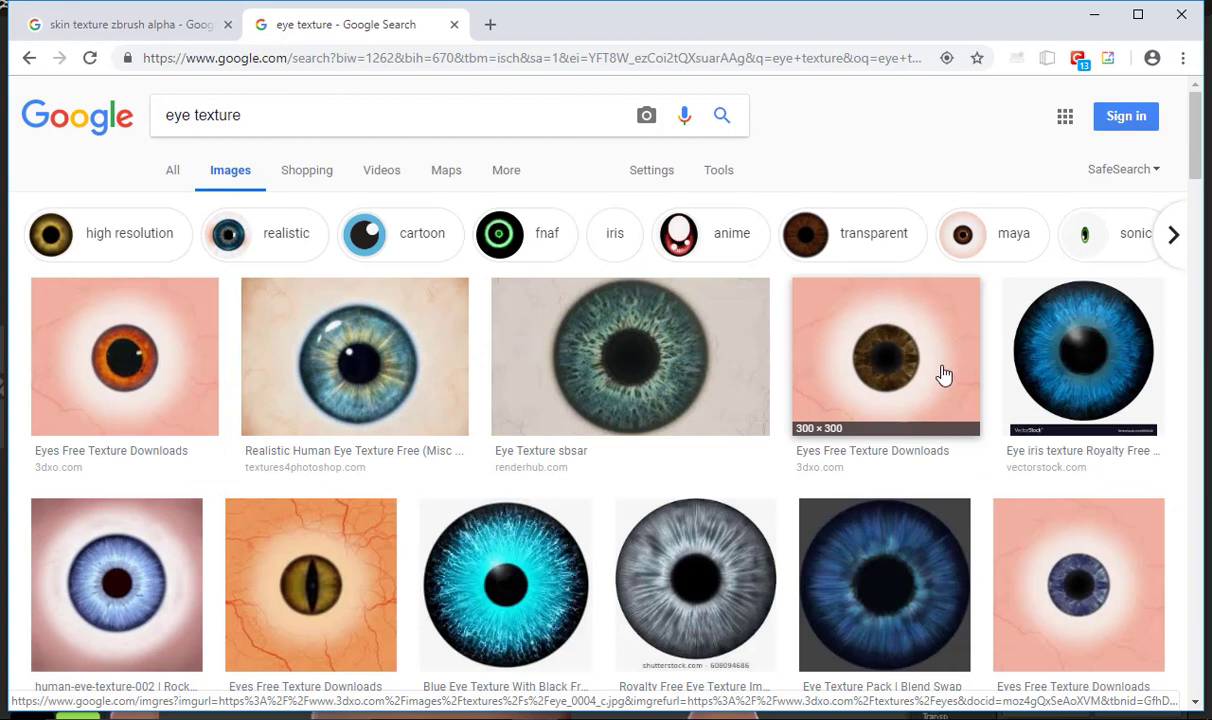
{"action": "left_click", "coordinate": [370, 356]}
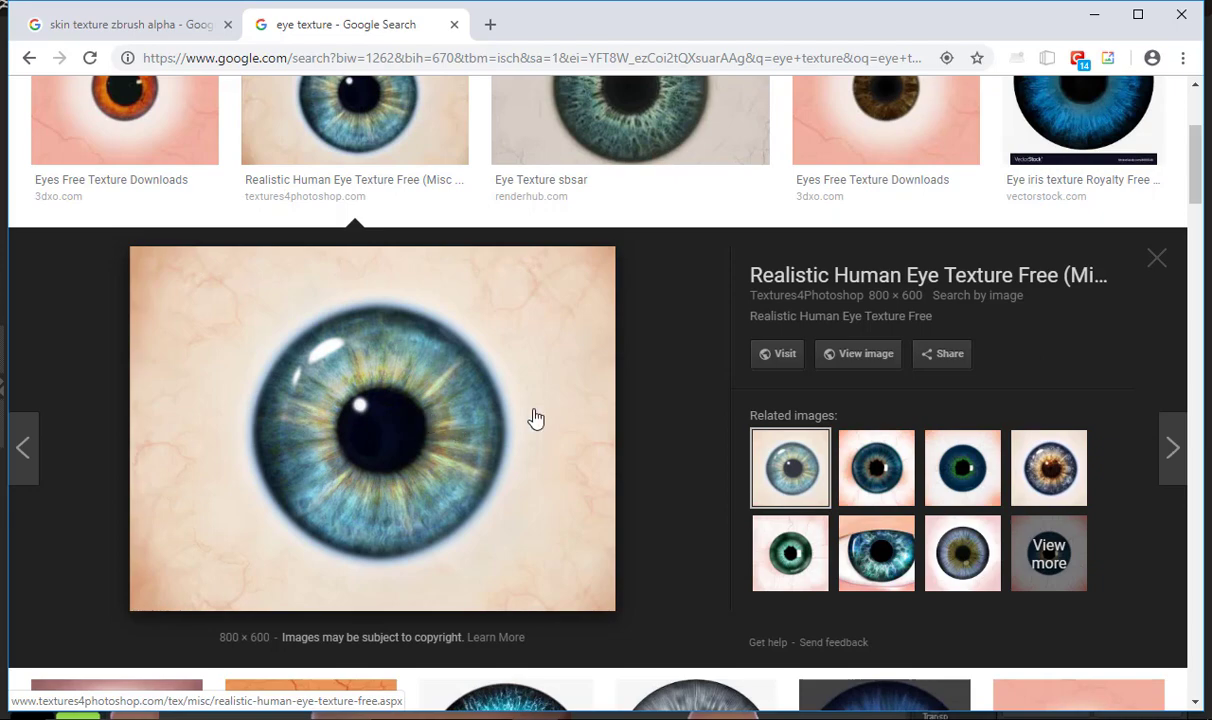
Switch back to ZBrush and choose to wait for the program to respond
{"action": "key", "text": "alt+Tab"}
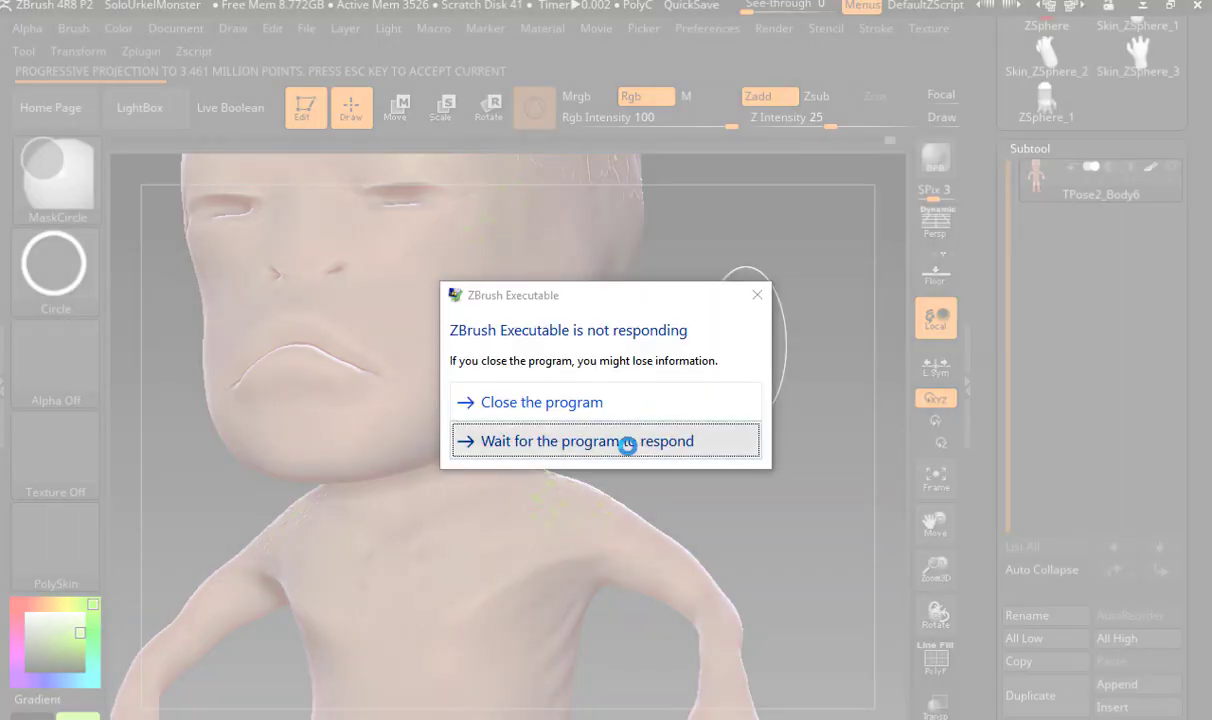
{"action": "left_click", "coordinate": [625, 442]}
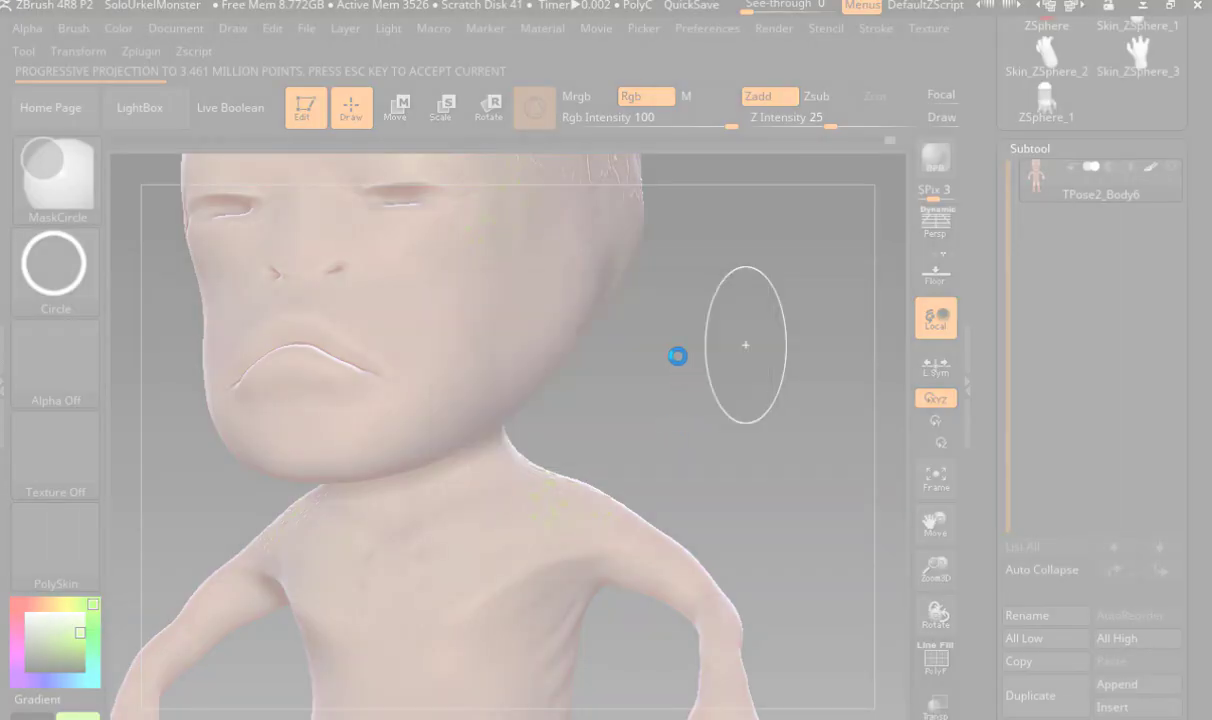
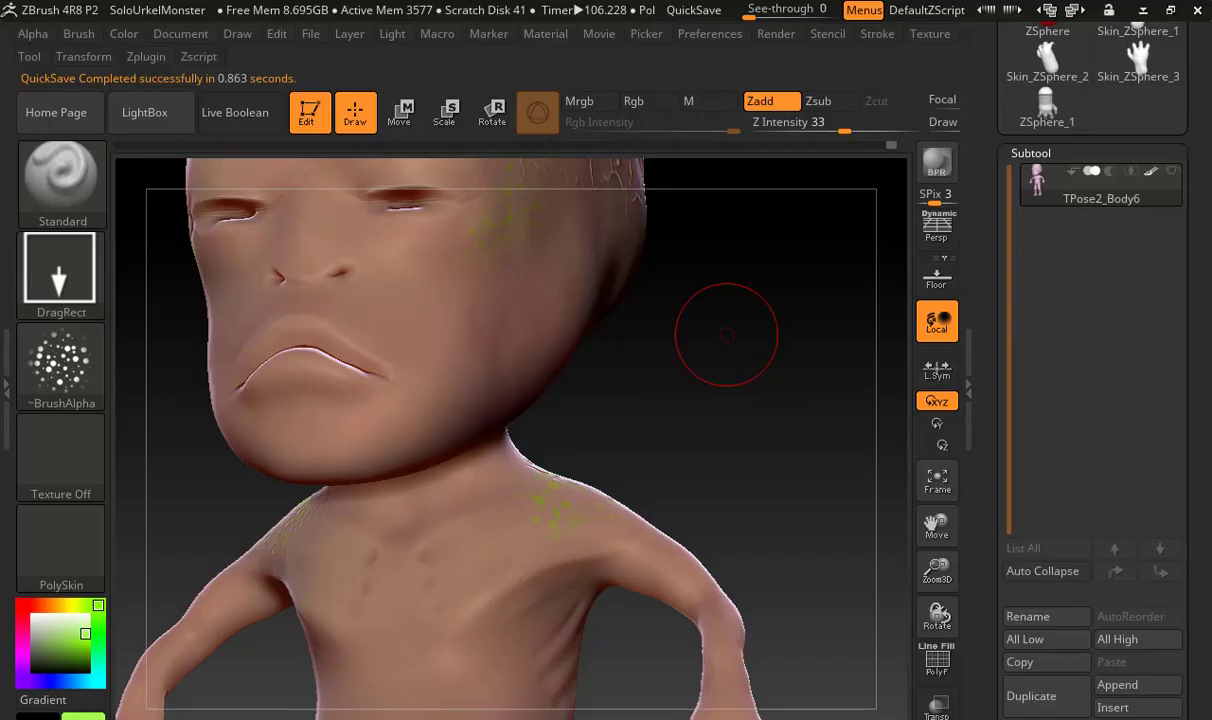
Start saving the project and browse to the course folder ending in 2520_F18 inside P_Drive on DATADRIVE0 (D:)
{"action": "mouse_move", "coordinate": [755, 336]}
{"action": "left_mouse_down"}
{"action": "mouse_move", "coordinate": [690, 350]}
{"action": "mouse_move", "coordinate": [730, 367]}
{"action": "mouse_move", "coordinate": [723, 345]}
{"action": "left_mouse_up"}
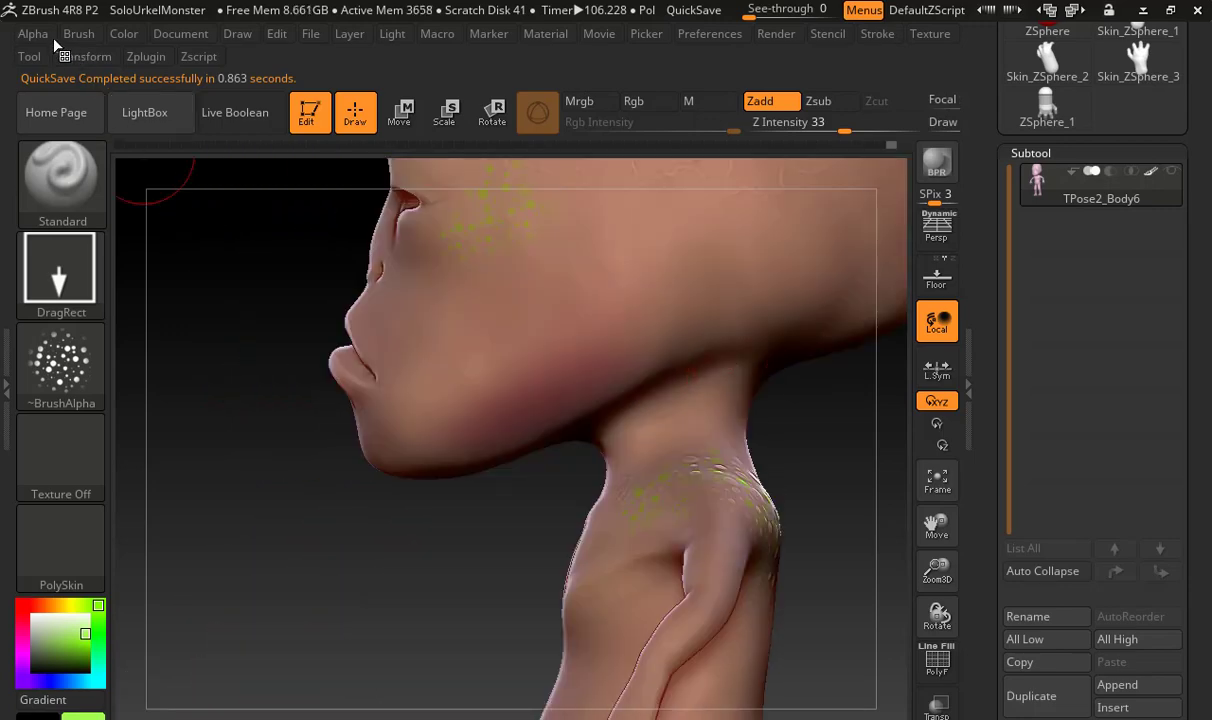
{"action": "left_click", "coordinate": [140, 127]}
{"action": "left_click", "coordinate": [145, 117]}
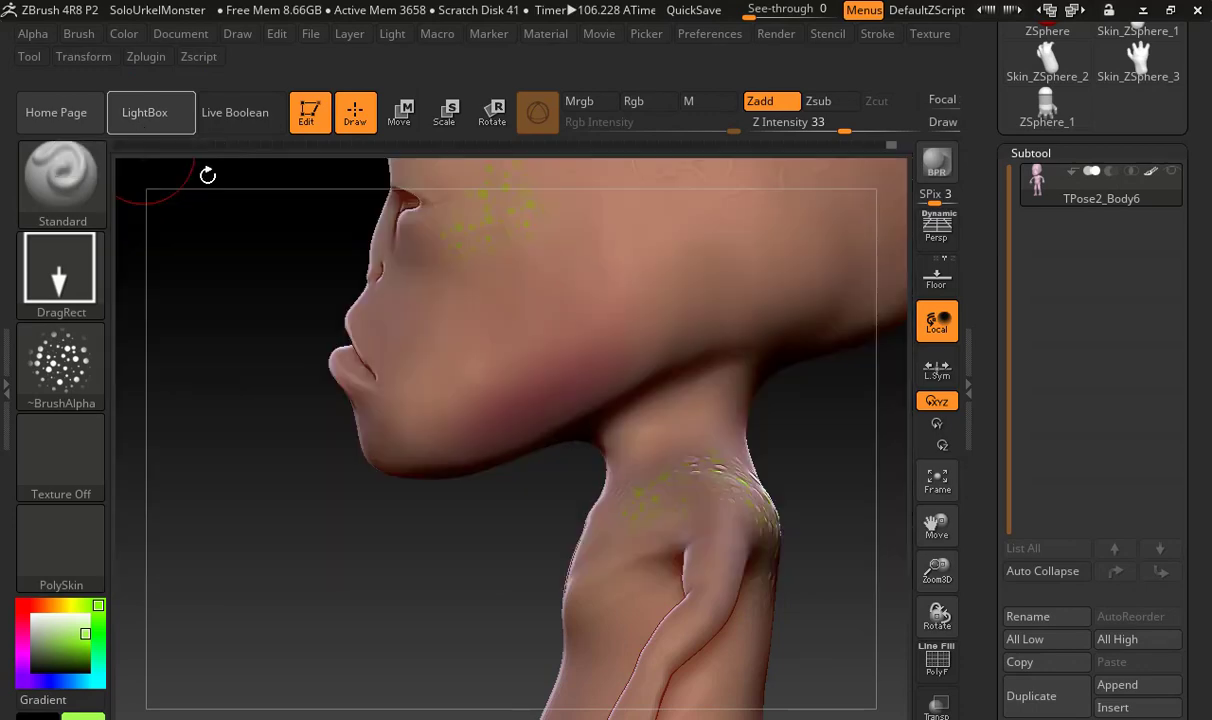
{"action": "key", "text": "ctrl+s"}
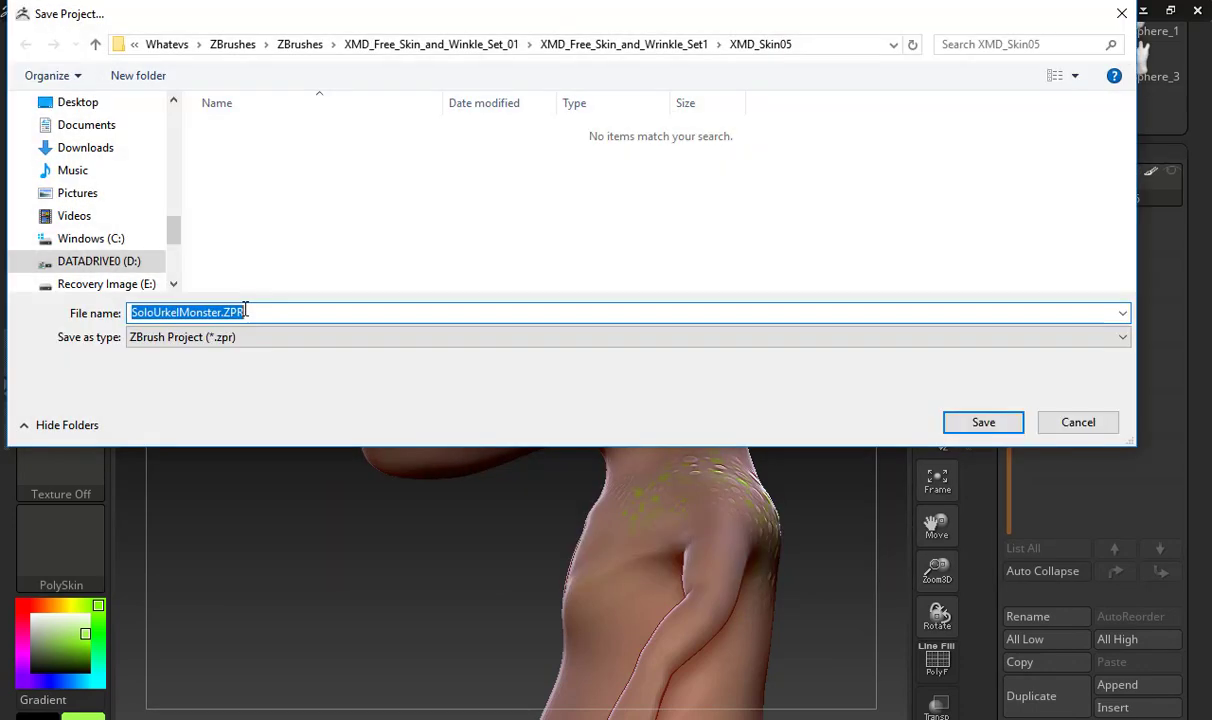
{"action": "left_click", "coordinate": [222, 312]}
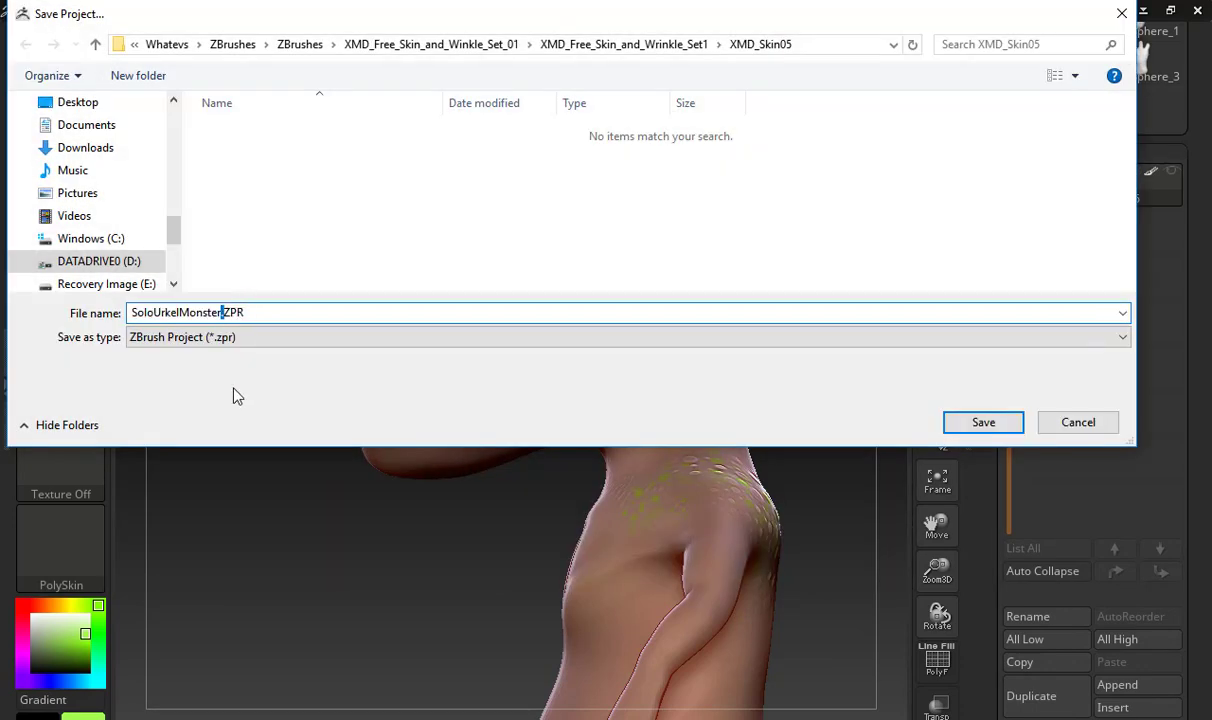
{"action": "left_click", "coordinate": [105, 264]}
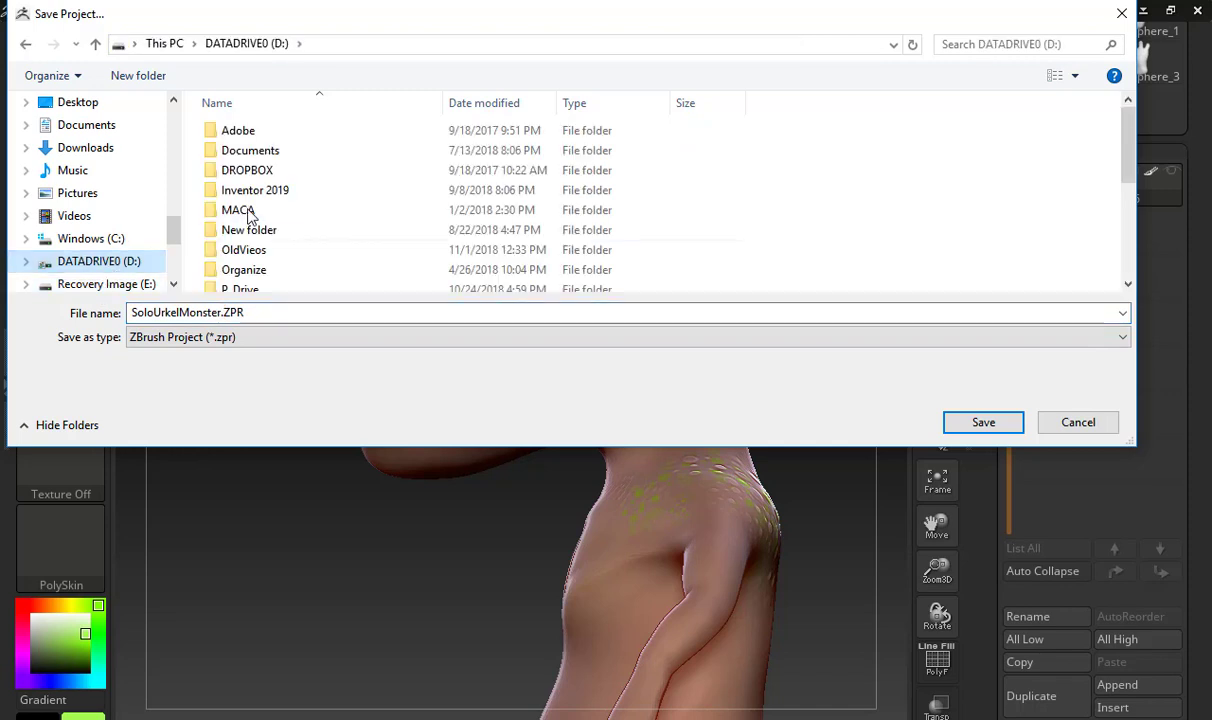
{"action": "scroll", "coordinate": [245, 257], "scroll_direction": "down", "scroll_amount": 1}
{"action": "double_click", "coordinate": [245, 245]}
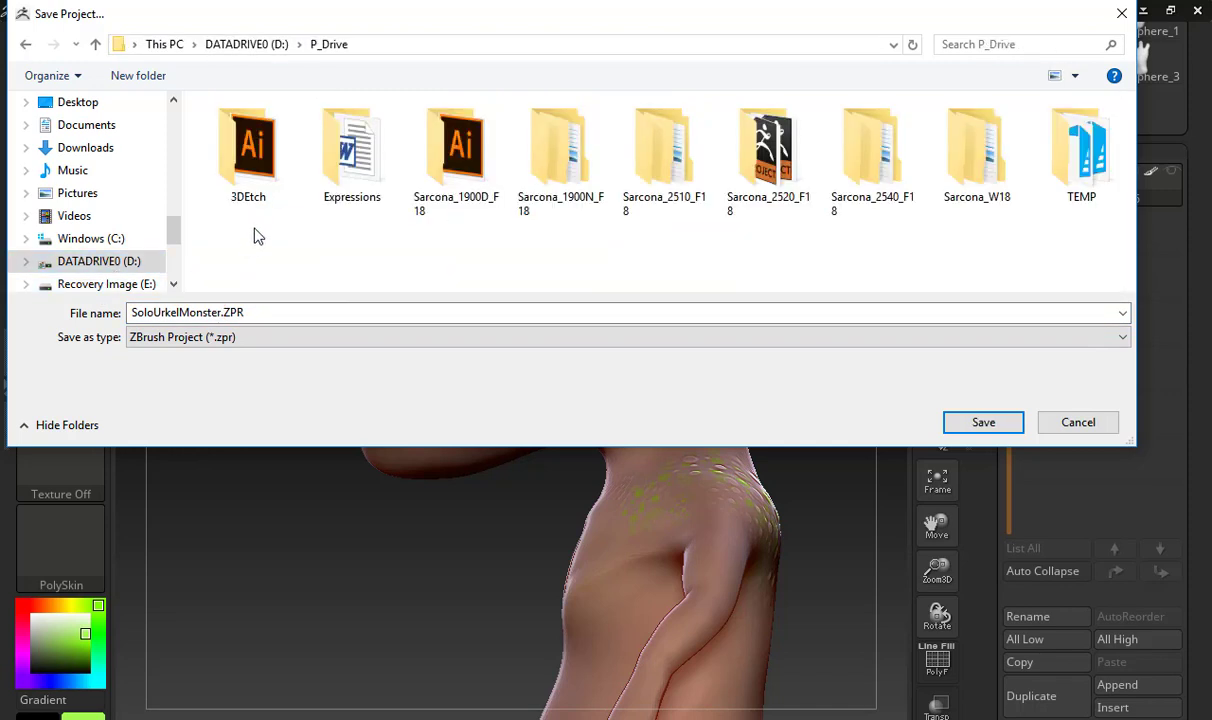
{"action": "left_click", "coordinate": [765, 155]}
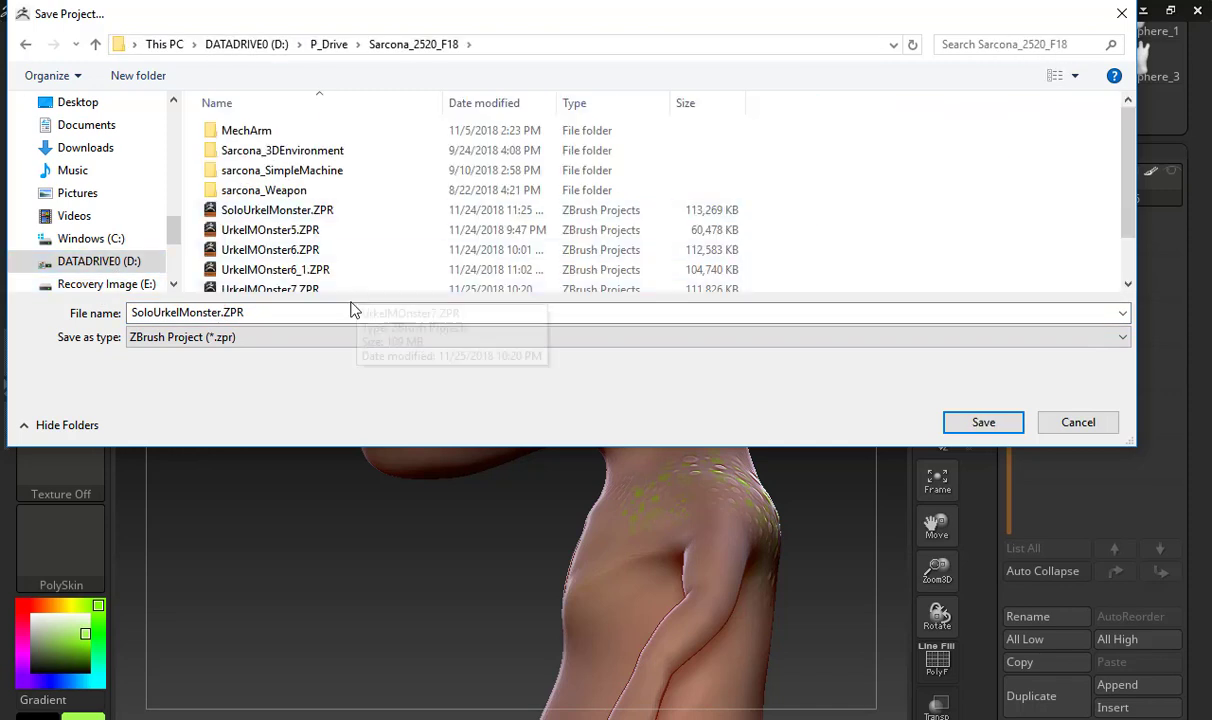
Save the project in this folder as SoloUrkelMonster_Magenta.ZPR
{"action": "left_click", "coordinate": [354, 311]}
{"action": "left_click", "coordinate": [221, 313]}
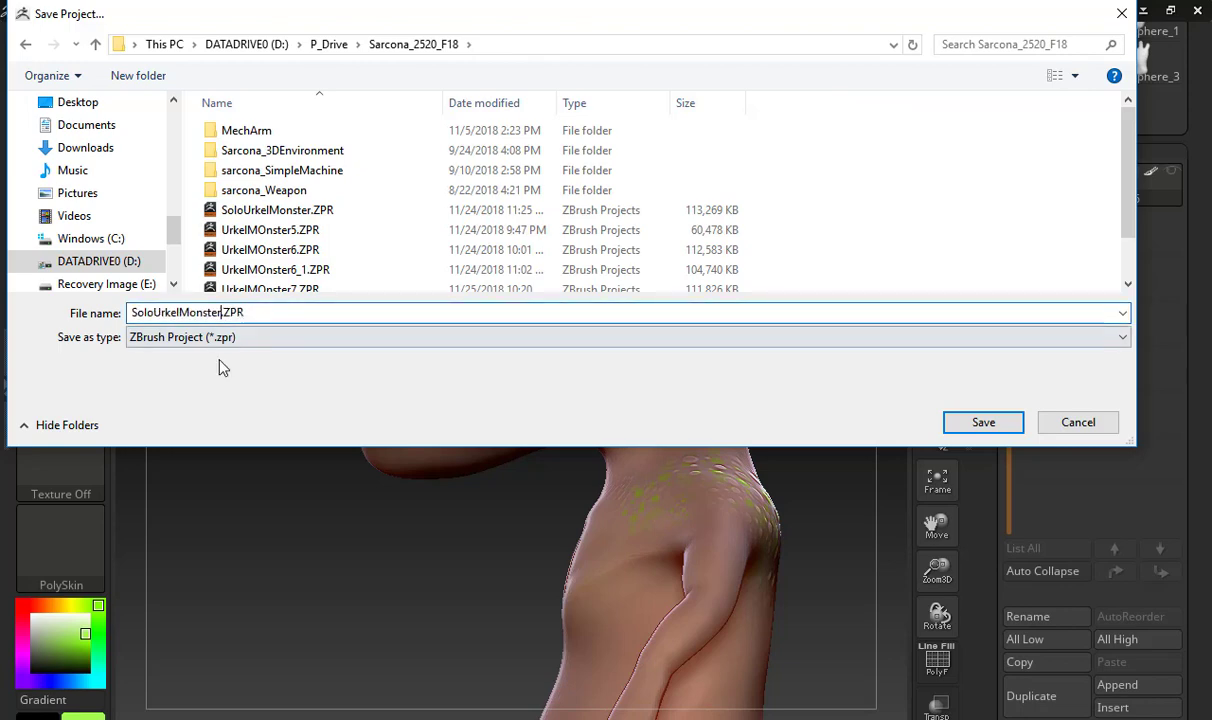
{"action": "type", "text": "_Magenta"}
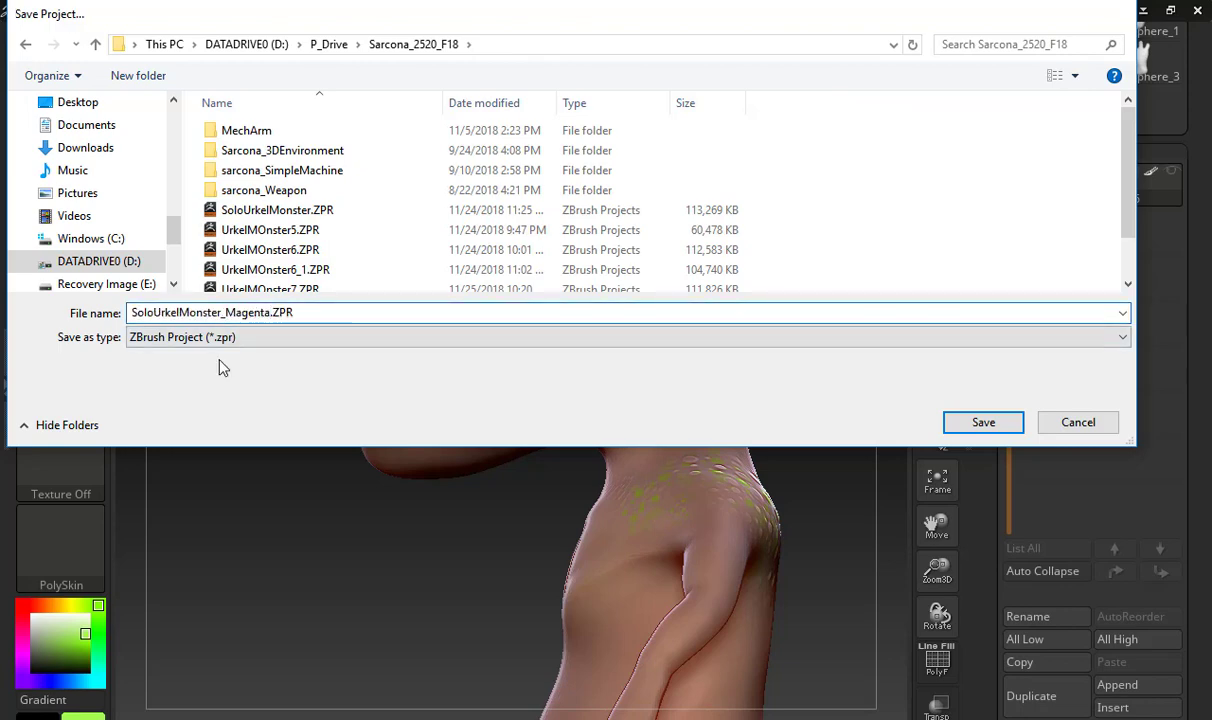
{"action": "key", "text": "Return"}
Open the recent SoloUrkelMonster.ZPR project, discarding the unsaved changes of the current one
{"action": "left_click", "coordinate": [180, 131]}
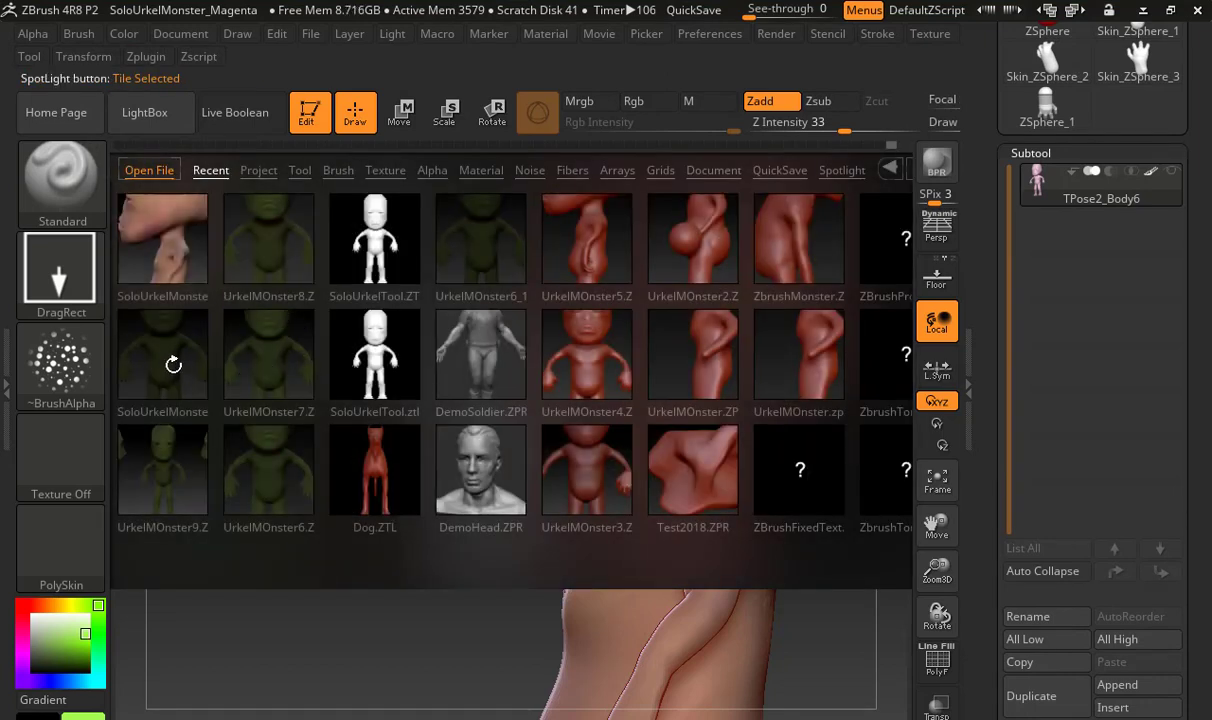
{"action": "double_click", "coordinate": [173, 370]}
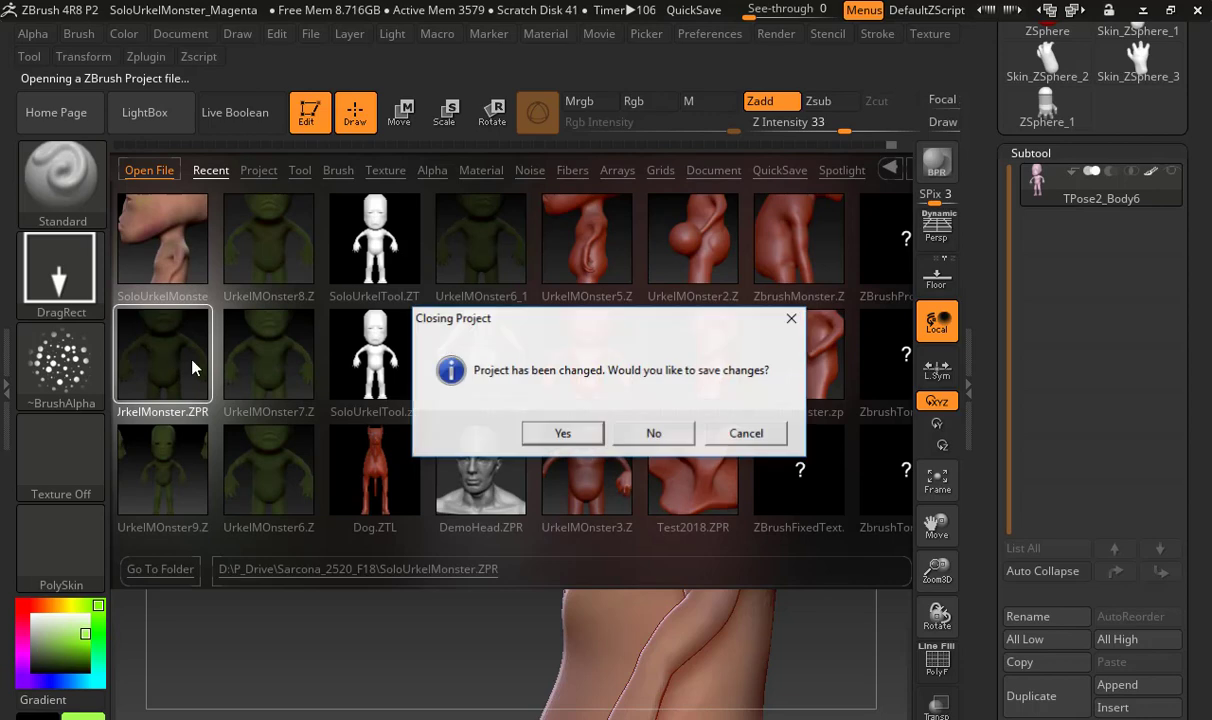
{"action": "left_click", "coordinate": [653, 438]}
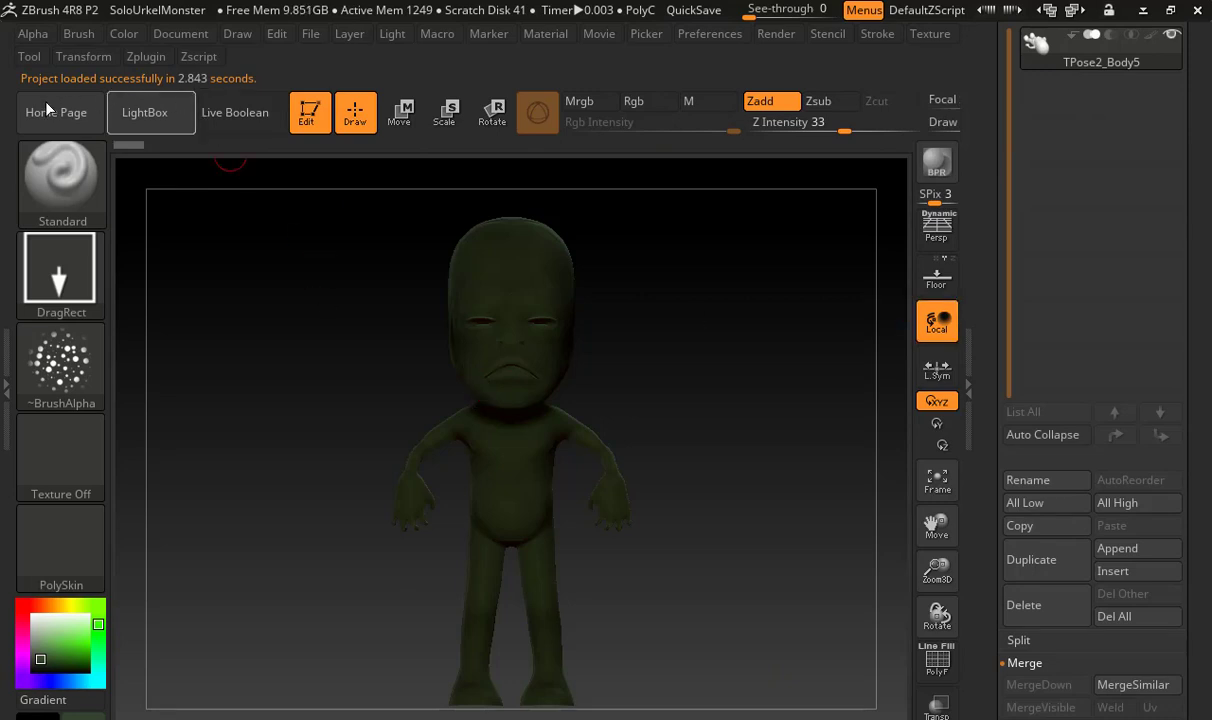
Open the recent UrkelMOnster9 project and clear the leftover model copies from the canvas
{"action": "left_click", "coordinate": [128, 119]}
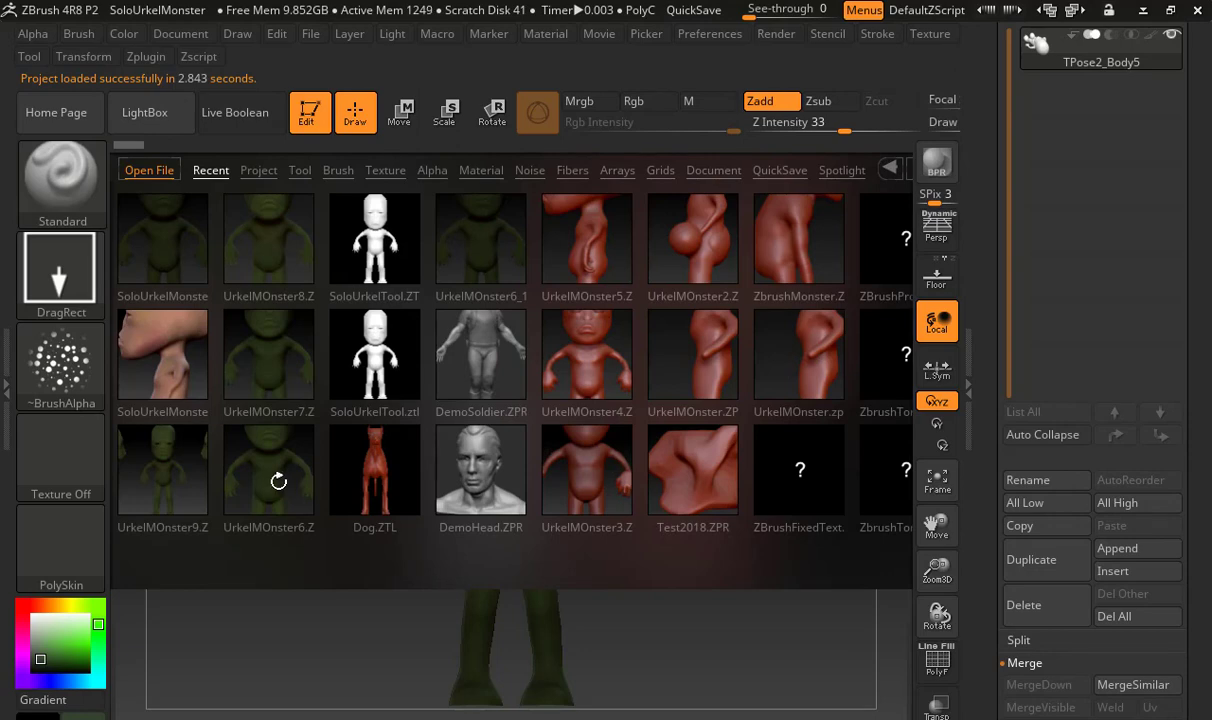
{"action": "left_click", "coordinate": [168, 497]}
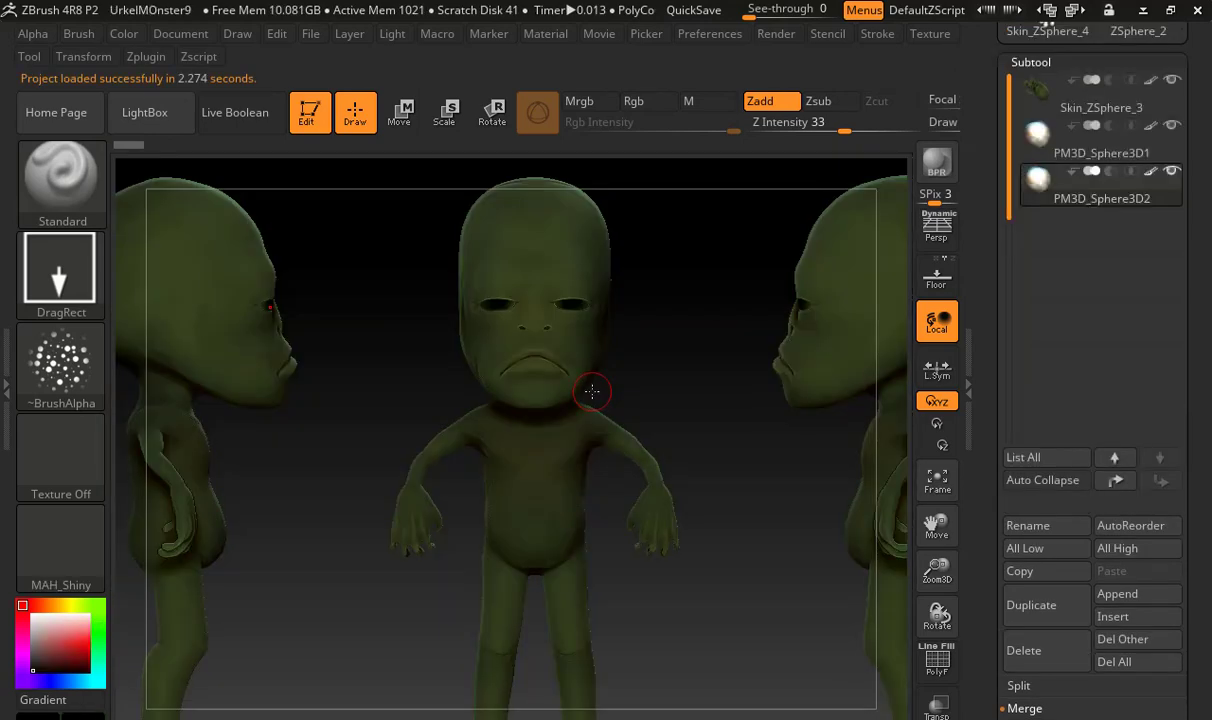
{"action": "key", "text": "f"}
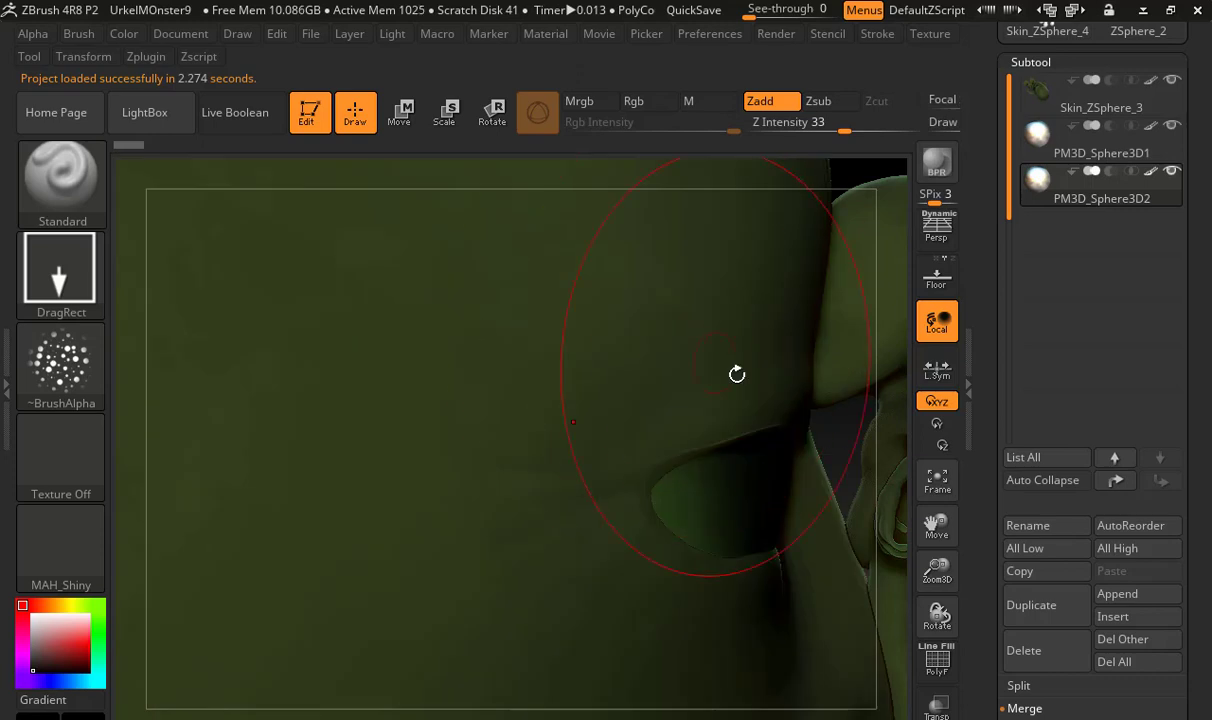
{"action": "key", "text": "f"}
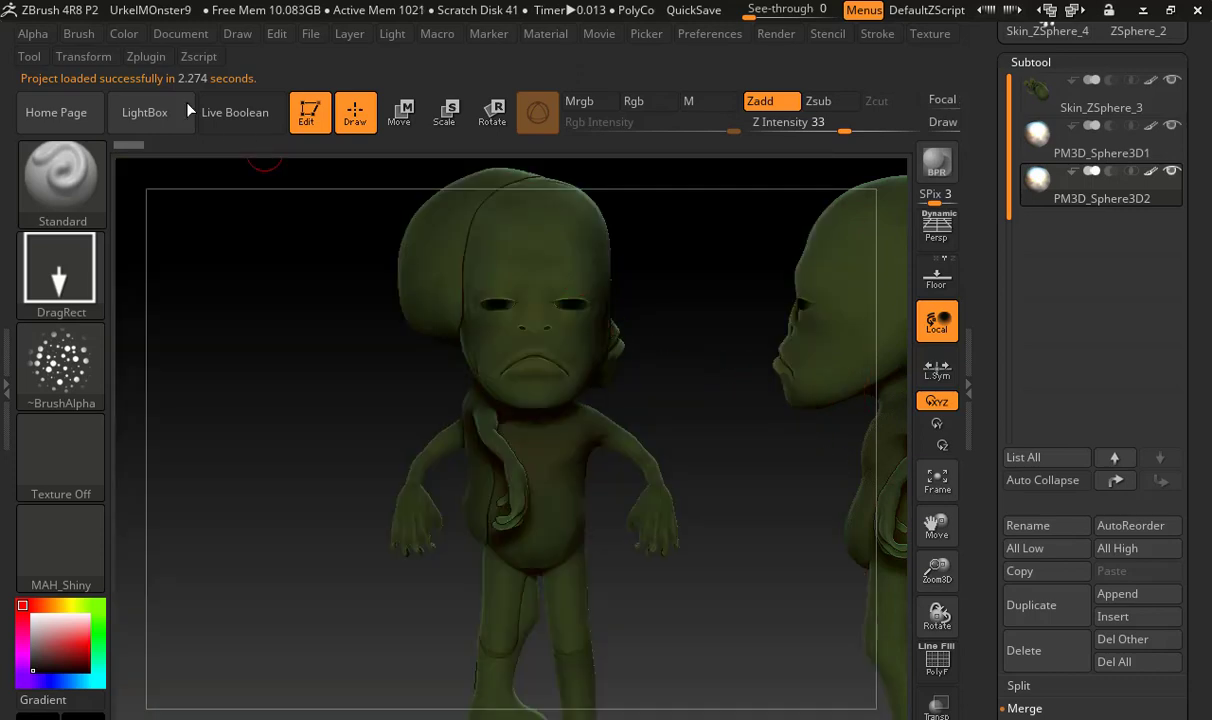
{"action": "left_click", "coordinate": [124, 34]}
{"action": "left_click", "coordinate": [305, 459]}
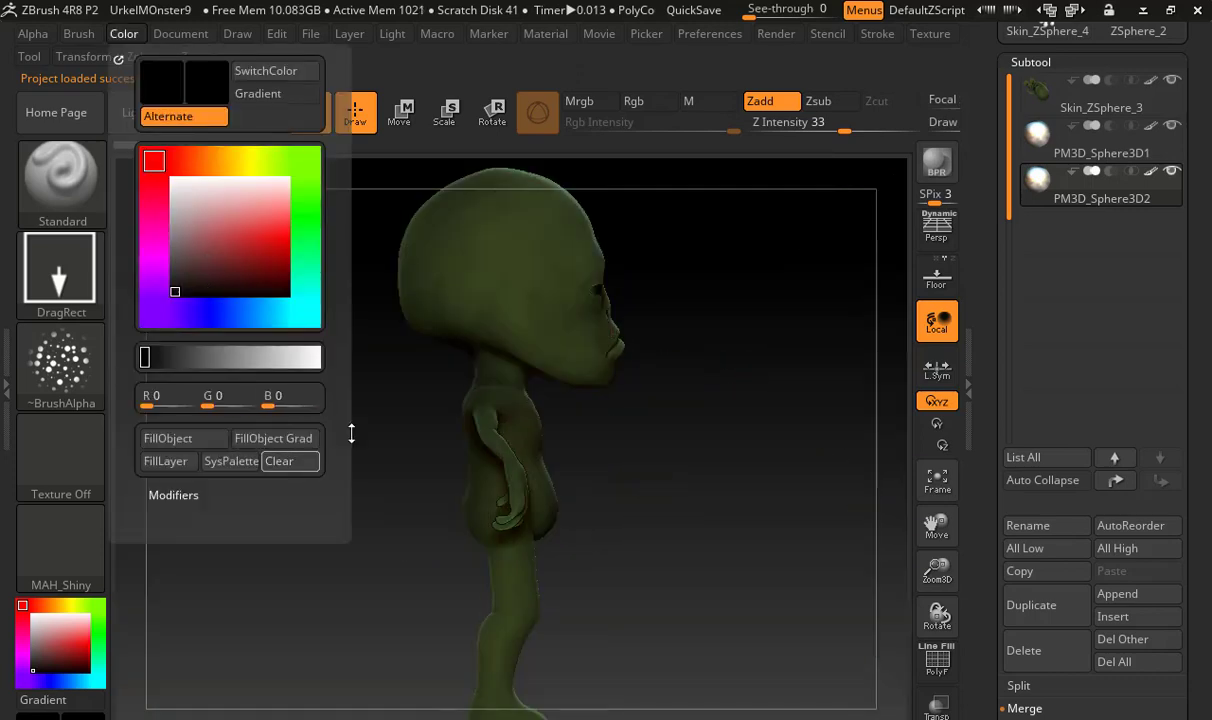
Face the monster's head from the front and choose the Reflect3 material for the PM3D_Sphere3D2 eye subtool
{"action": "left_click_drag", "start_coordinate": [708, 402], "coordinate": [545, 448], "text": "alt"}
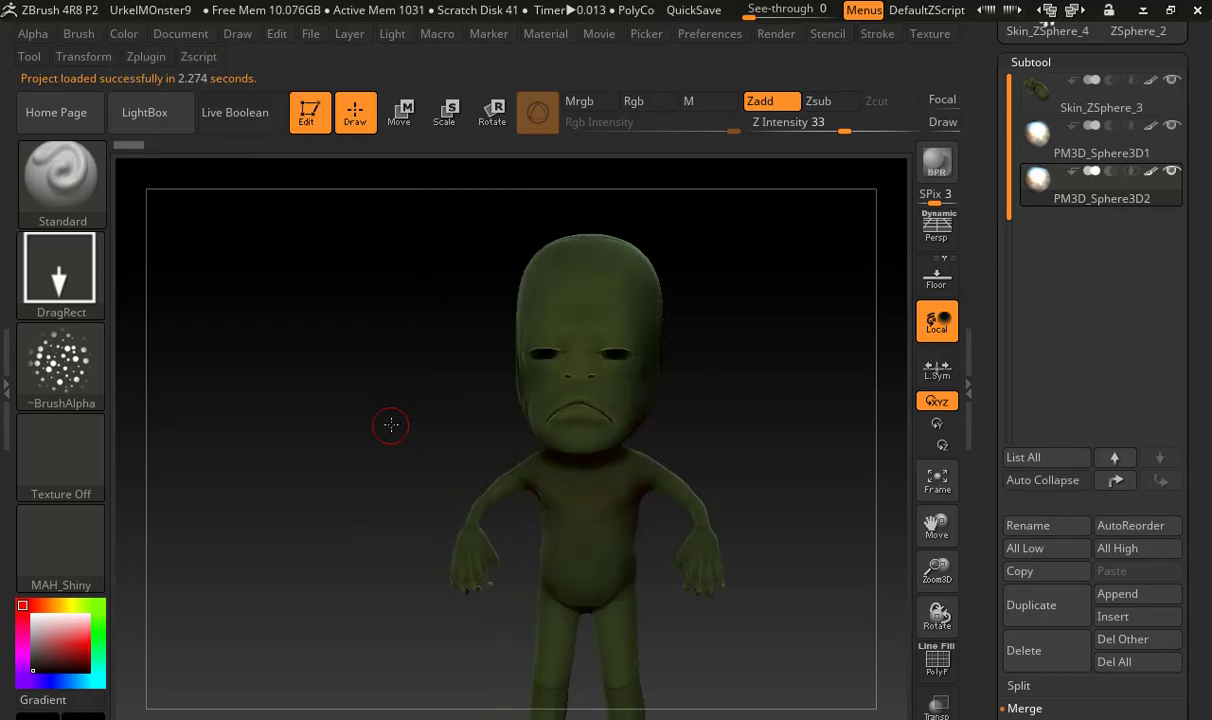
{"action": "left_click_drag", "start_coordinate": [390, 425], "coordinate": [745, 486], "text": "alt"}
{"action": "mouse_move", "coordinate": [766, 649]}
{"action": "left_mouse_down"}
{"action": "mouse_move", "coordinate": [803, 655]}
{"action": "mouse_move", "coordinate": [773, 640]}
{"action": "left_mouse_up"}
{"action": "mouse_move", "coordinate": [1153, 130]}
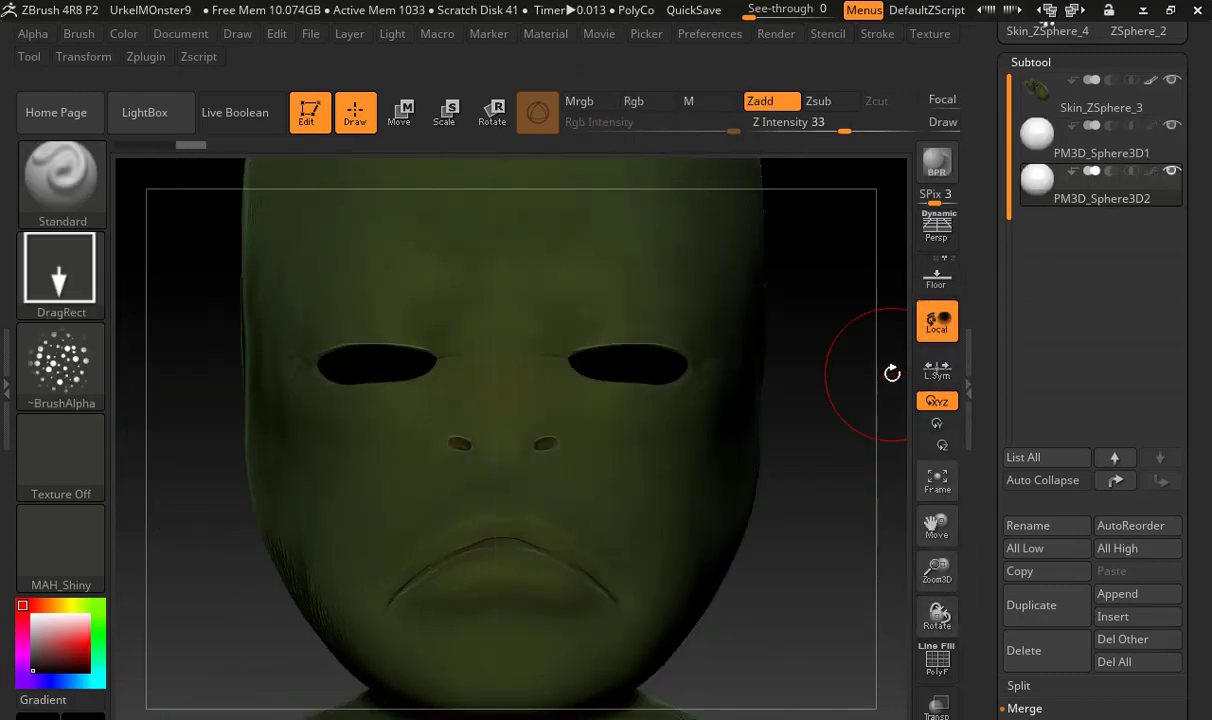
{"action": "left_click_drag", "start_coordinate": [818, 544], "coordinate": [770, 460], "text": "alt"}
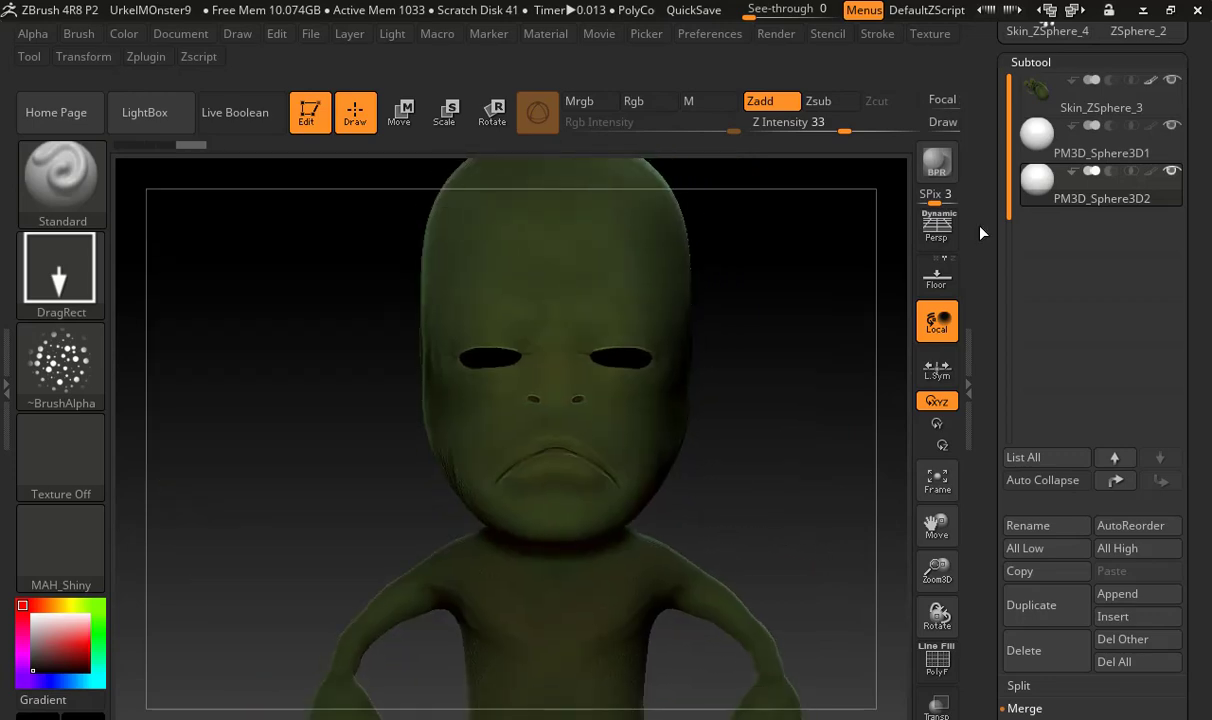
{"action": "mouse_move", "coordinate": [1036, 181]}
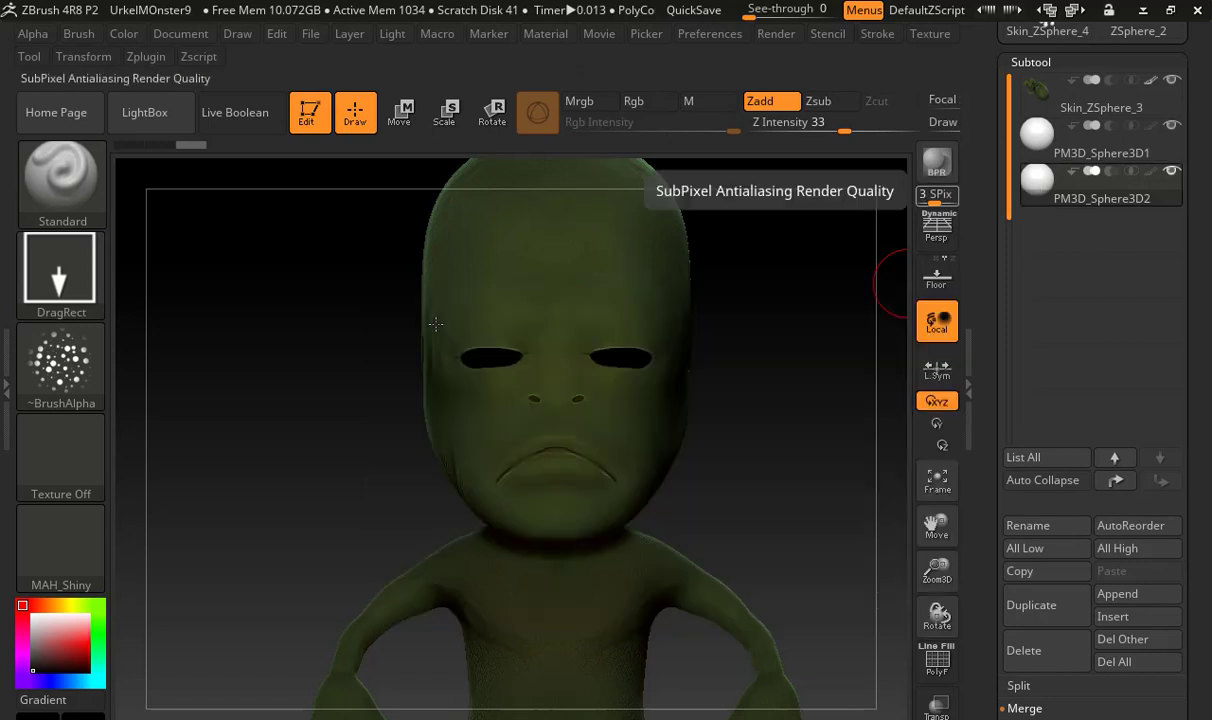
{"action": "left_click", "coordinate": [84, 553]}
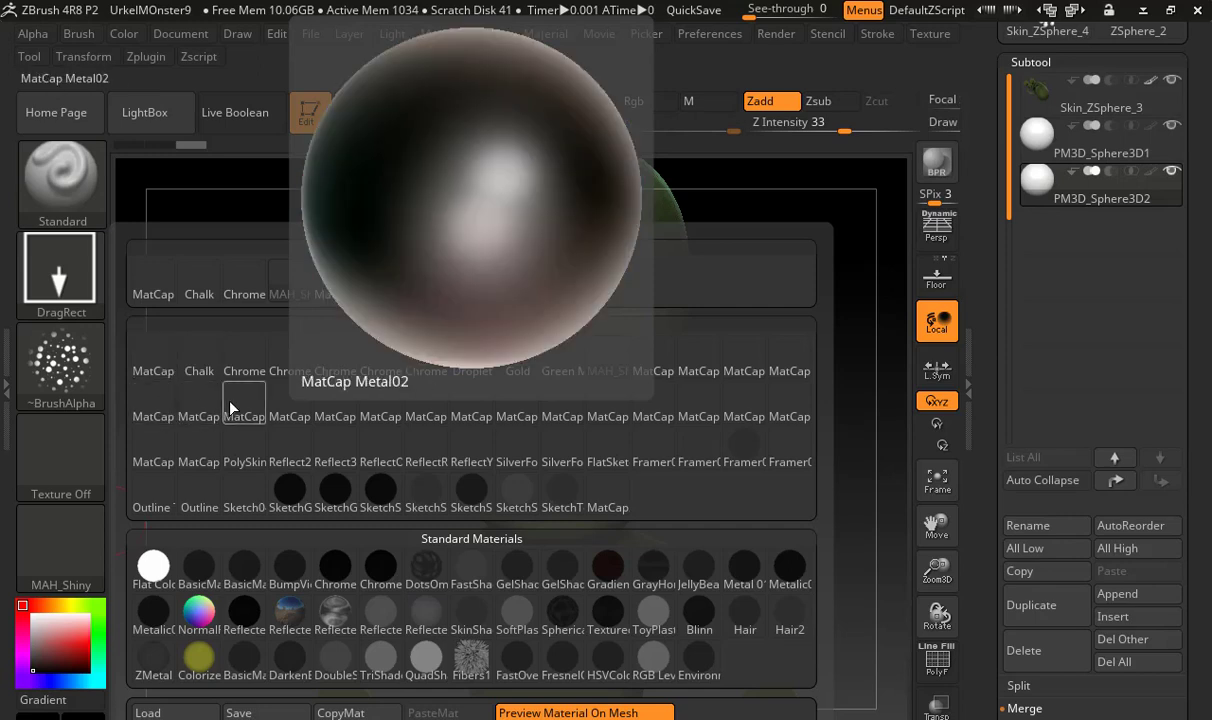
{"action": "left_click", "coordinate": [327, 443]}
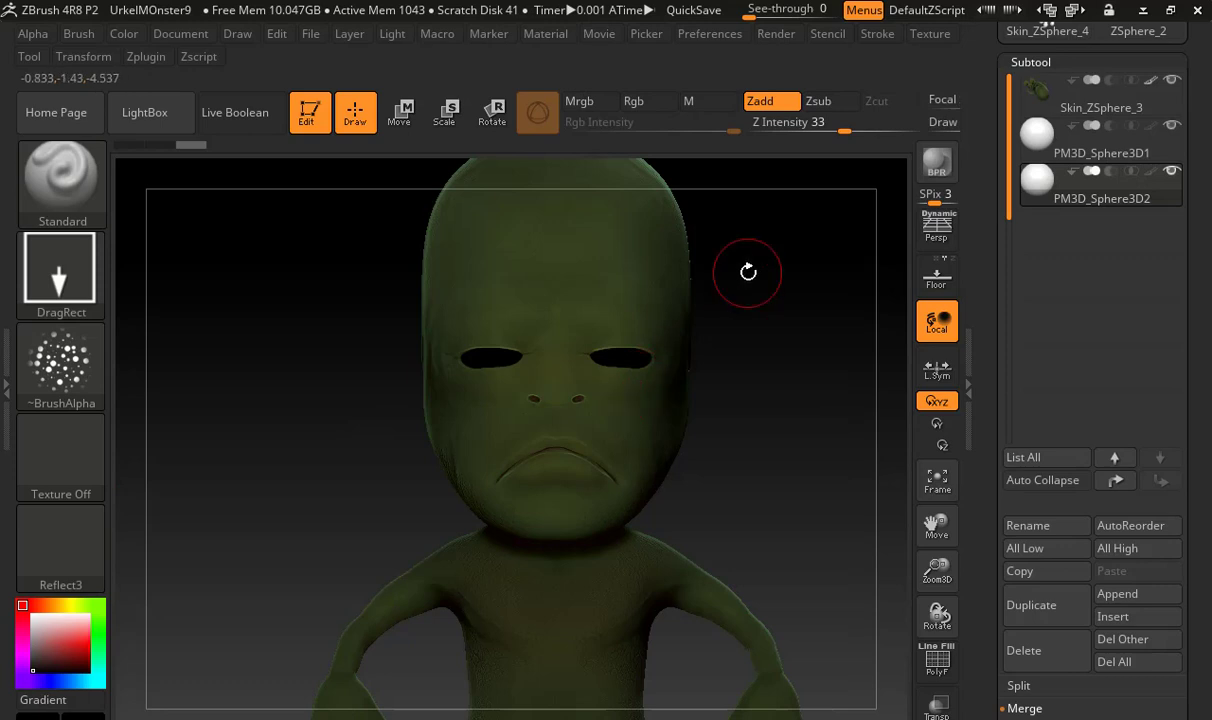
Enable Mrgb, disable Zadd, set the main color to white and fill the PM3D_Sphere3D2 eyes with it and the material
{"action": "left_click", "coordinate": [580, 101]}
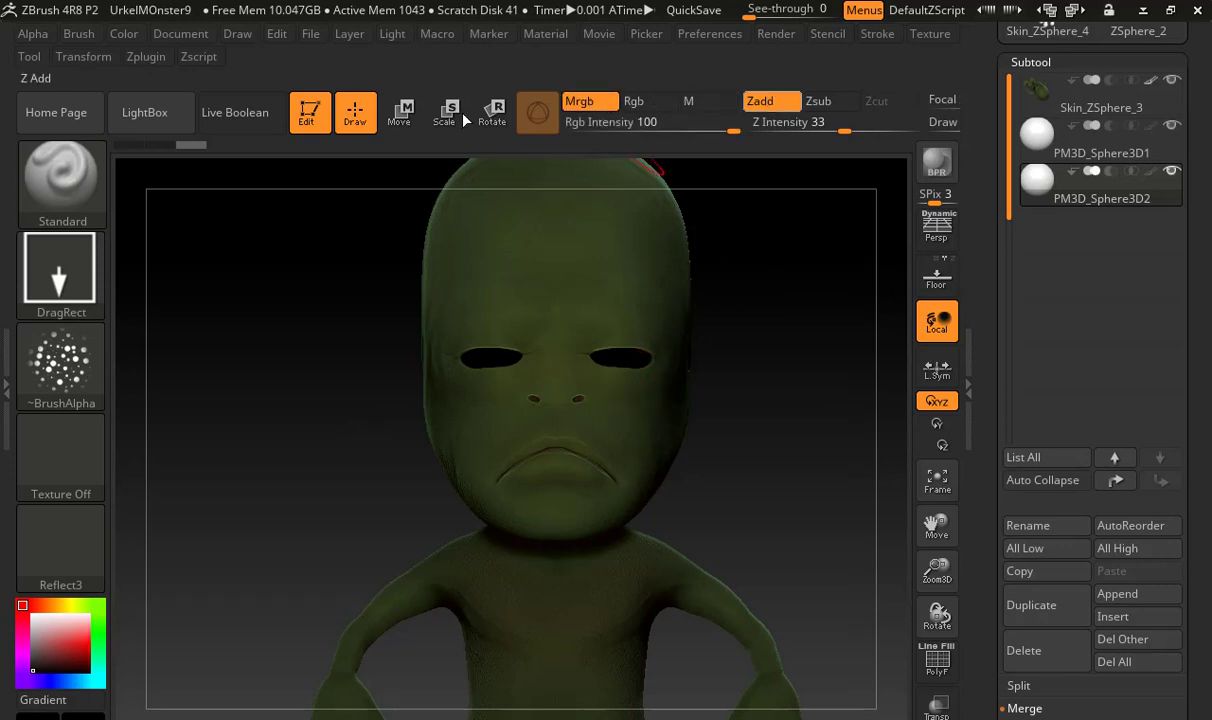
{"action": "left_click", "coordinate": [83, 715]}
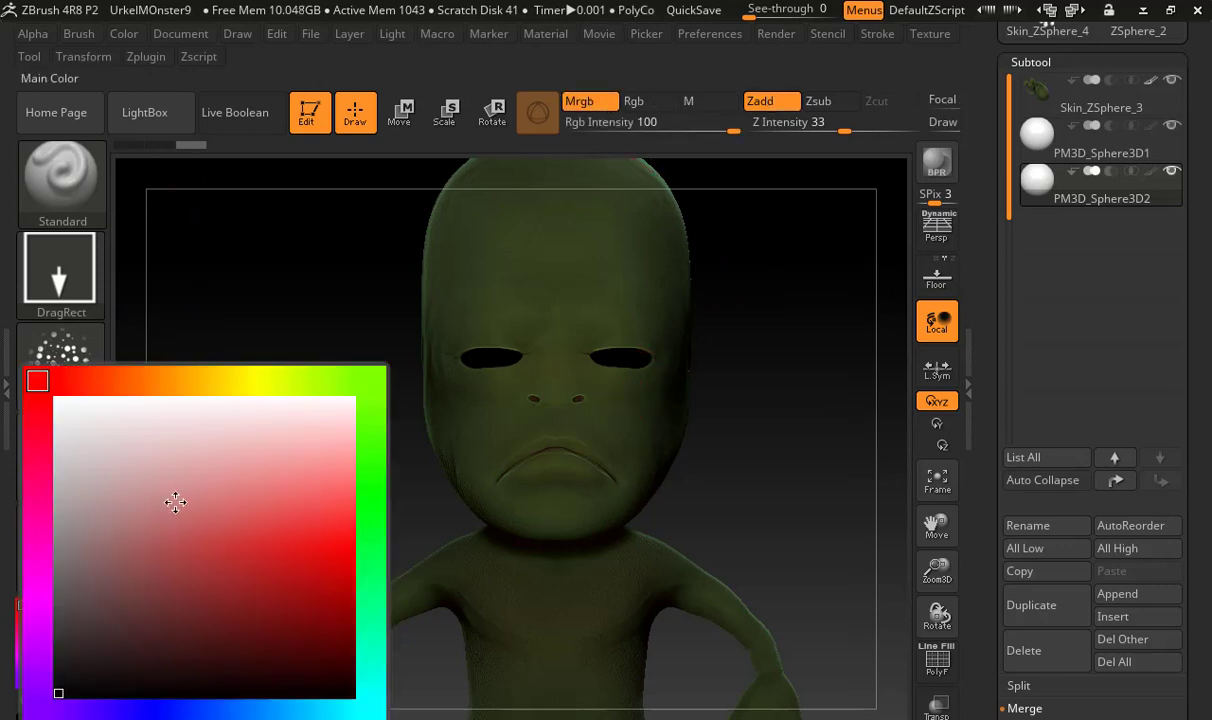
{"action": "left_click", "coordinate": [171, 482]}
{"action": "left_click", "coordinate": [61, 401]}
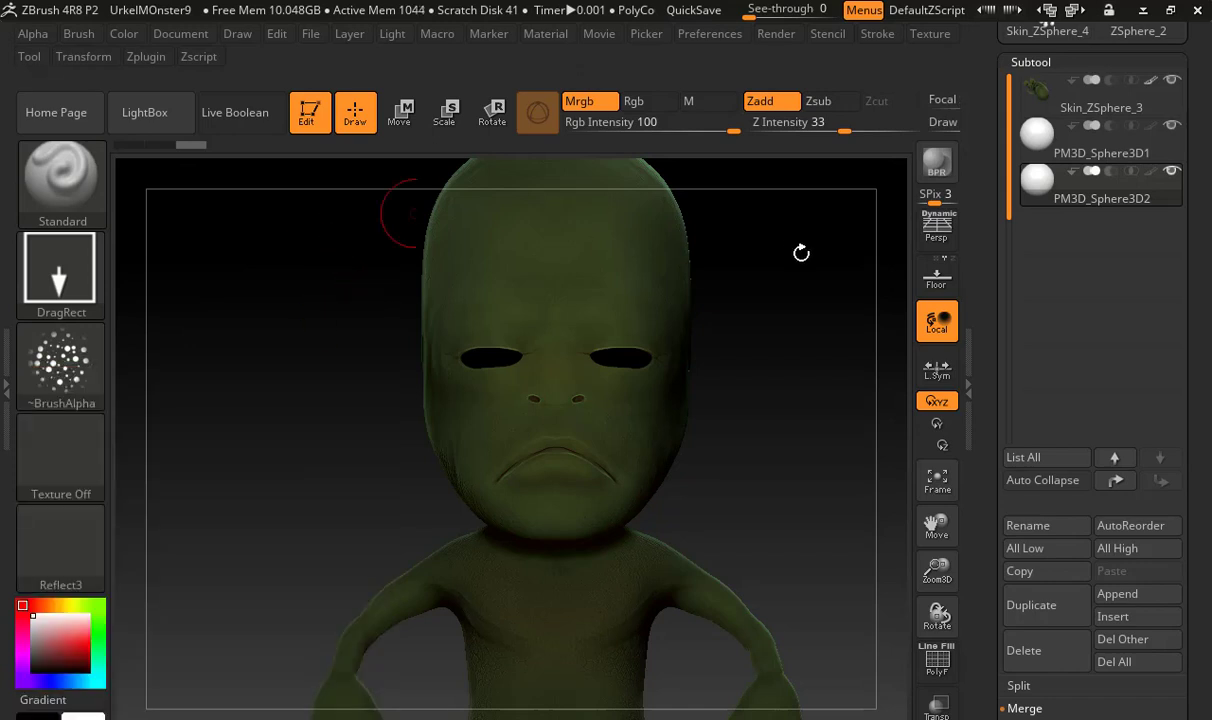
{"action": "left_click", "coordinate": [140, 33]}
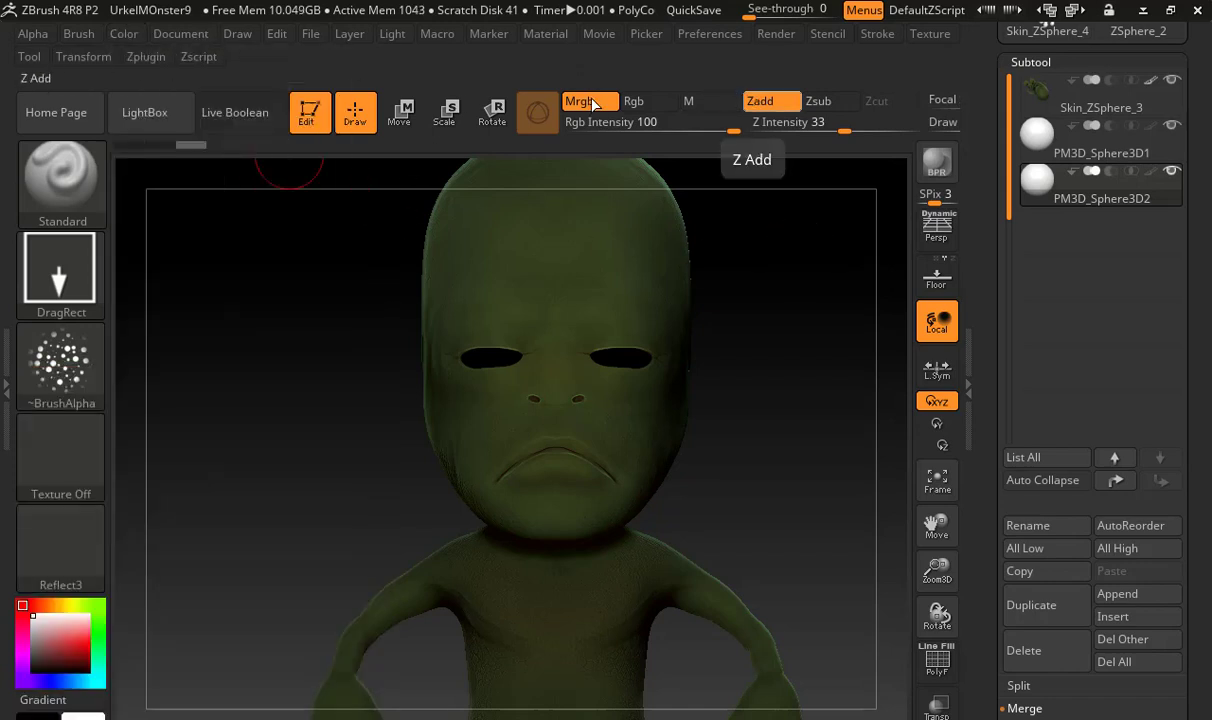
{"action": "left_click", "coordinate": [760, 101]}
{"action": "left_click", "coordinate": [131, 30]}
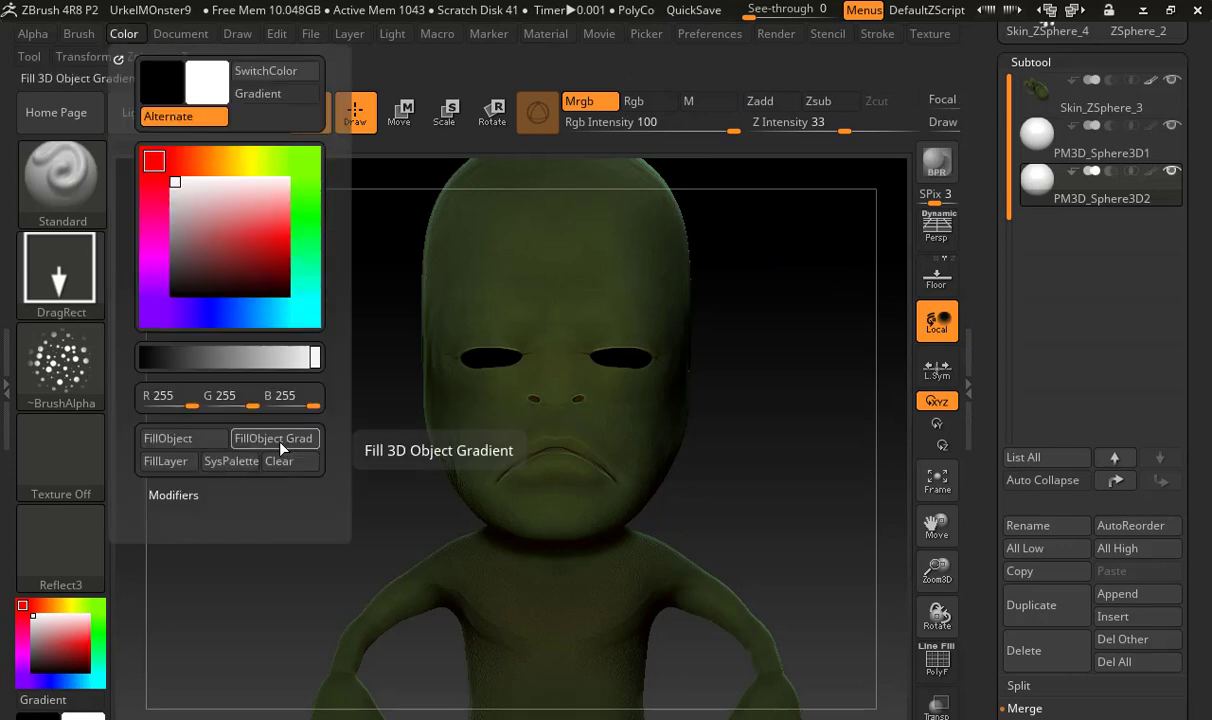
{"action": "left_click", "coordinate": [205, 439]}
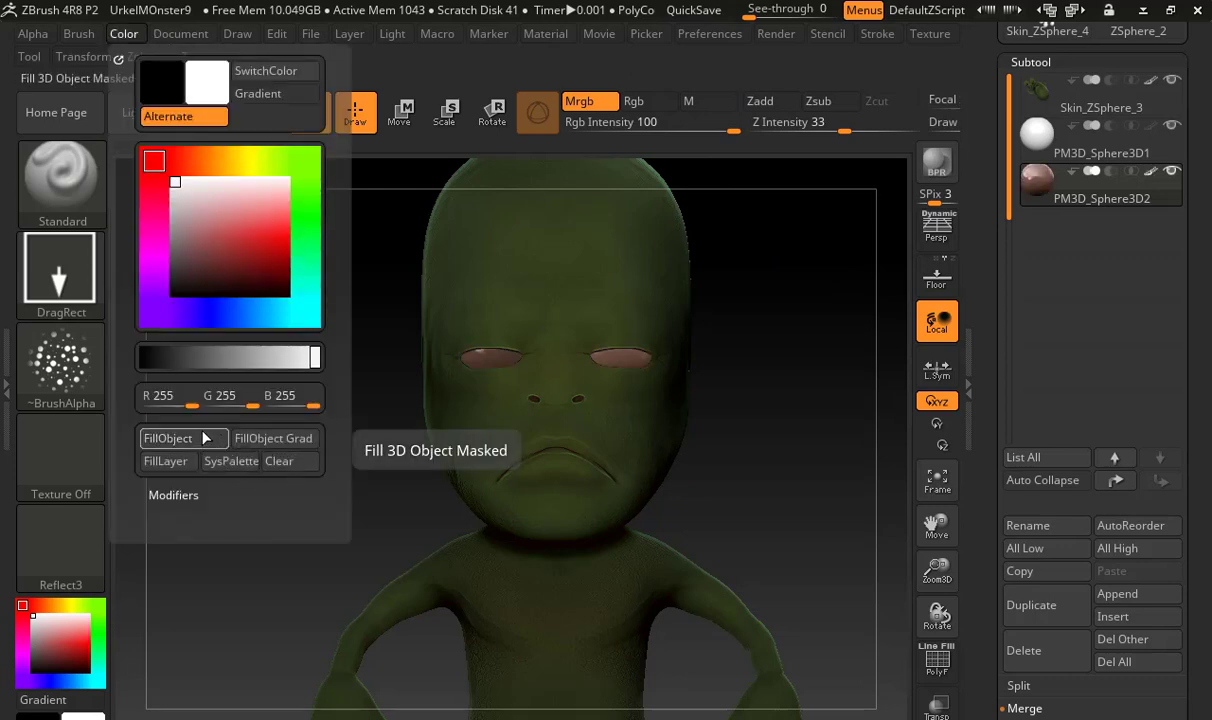
{"action": "mouse_move", "coordinate": [787, 392]}
{"action": "left_mouse_down"}
{"action": "mouse_move", "coordinate": [682, 412]}
{"action": "mouse_move", "coordinate": [779, 411]}
{"action": "left_mouse_up"}
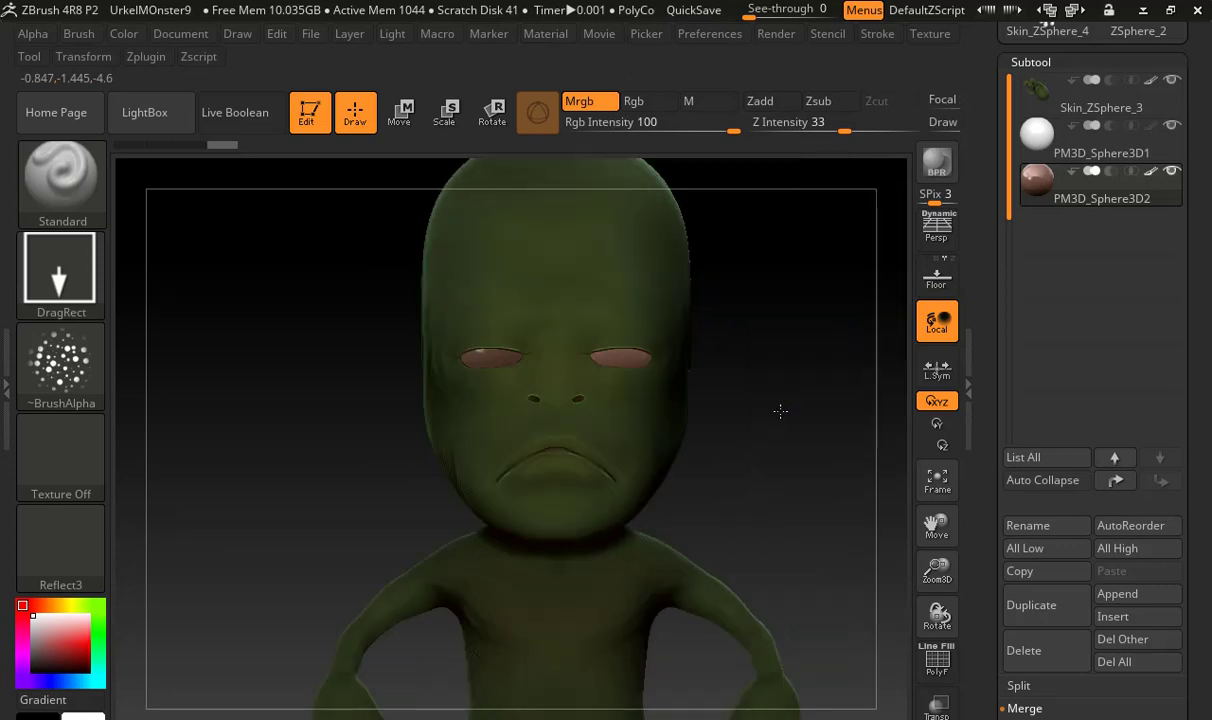
{"action": "key", "text": "shift"}
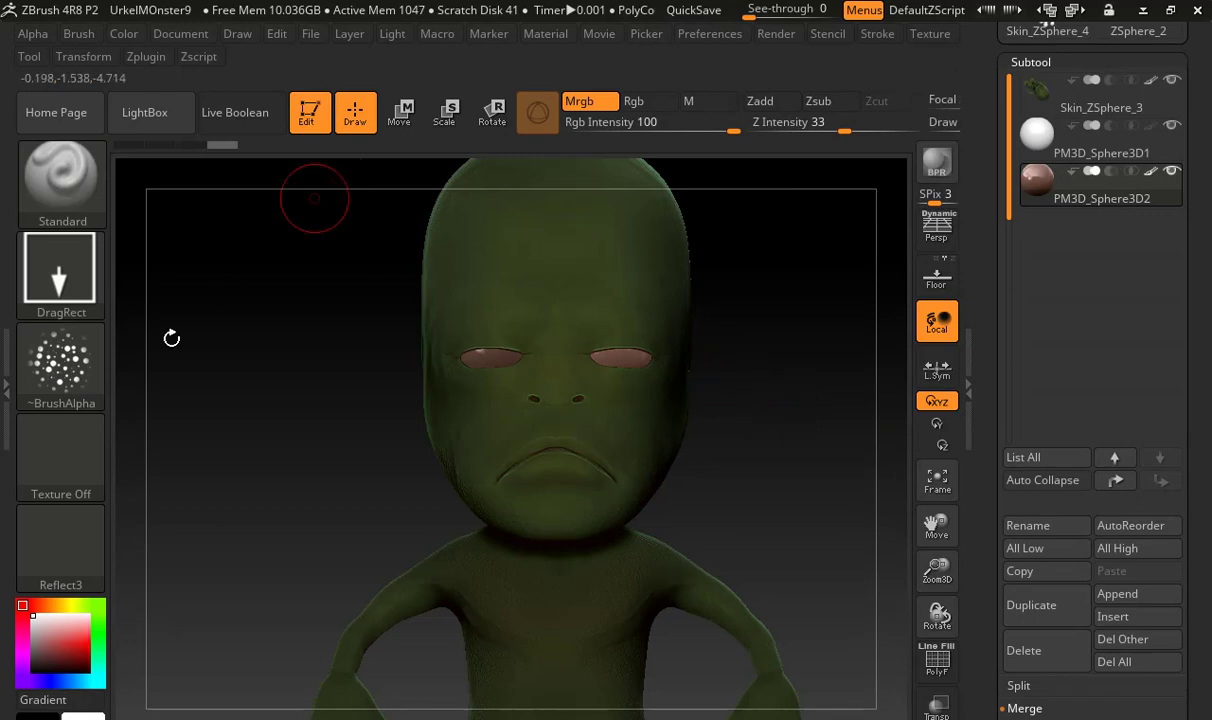
Import realistic-human-eye-texture-free-766.jpg as a texture and bring up the loaded textures to find it
{"action": "left_click", "coordinate": [84, 458]}
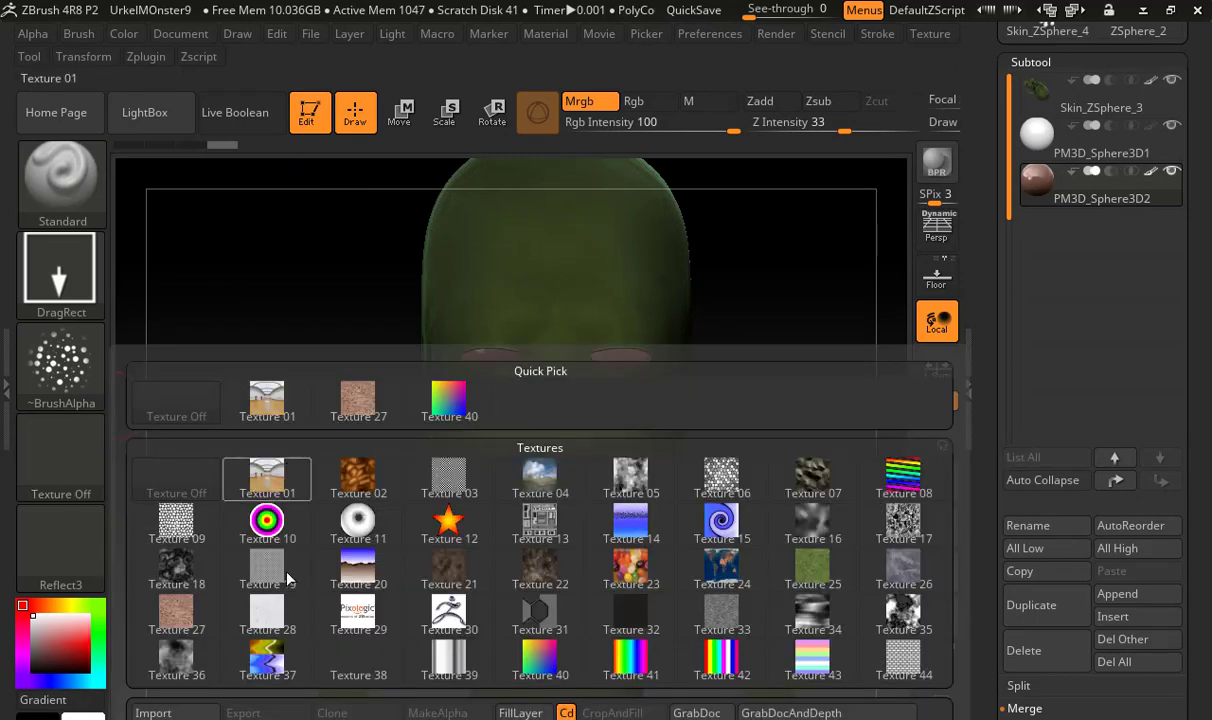
{"action": "left_click", "coordinate": [153, 712]}
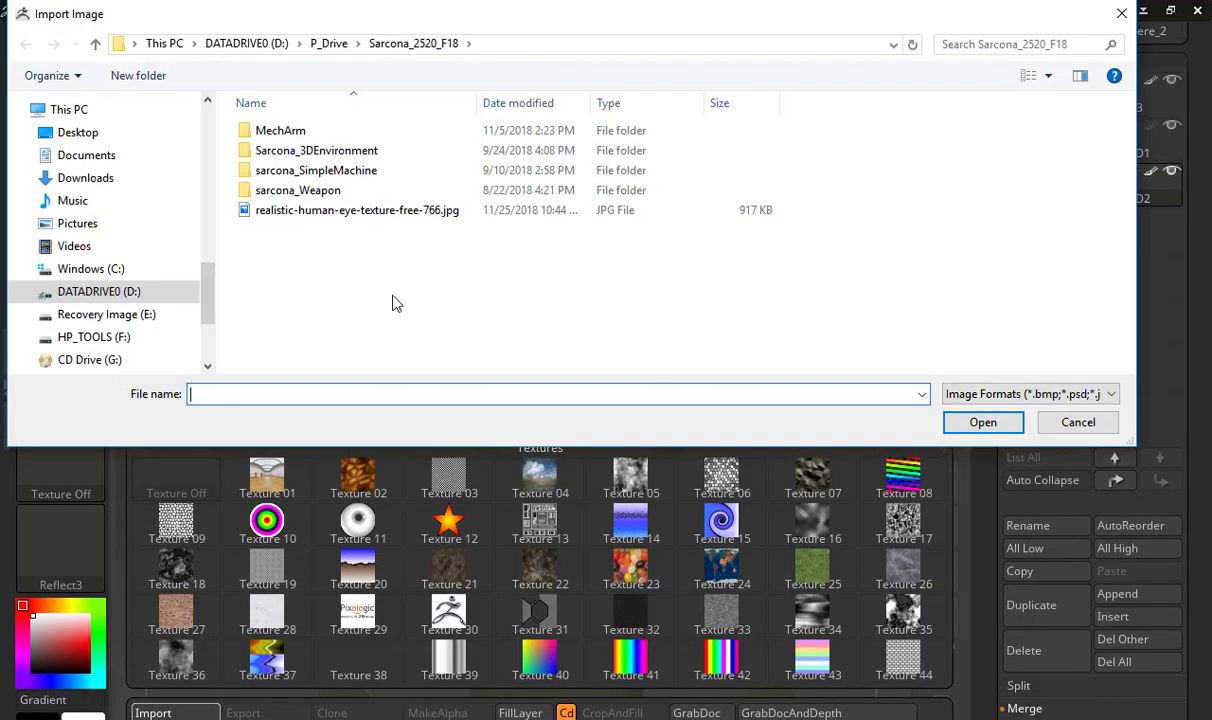
{"action": "left_click", "coordinate": [364, 212]}
{"action": "double_click", "coordinate": [366, 212]}
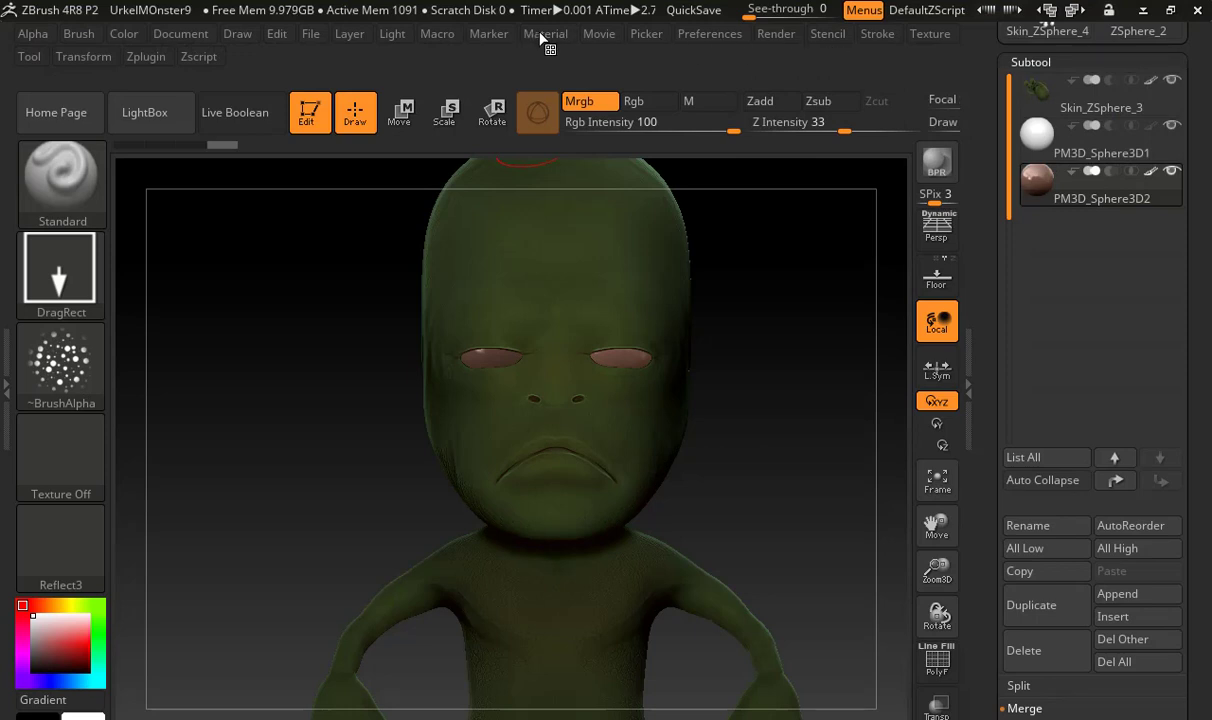
{"action": "left_click", "coordinate": [924, 35]}
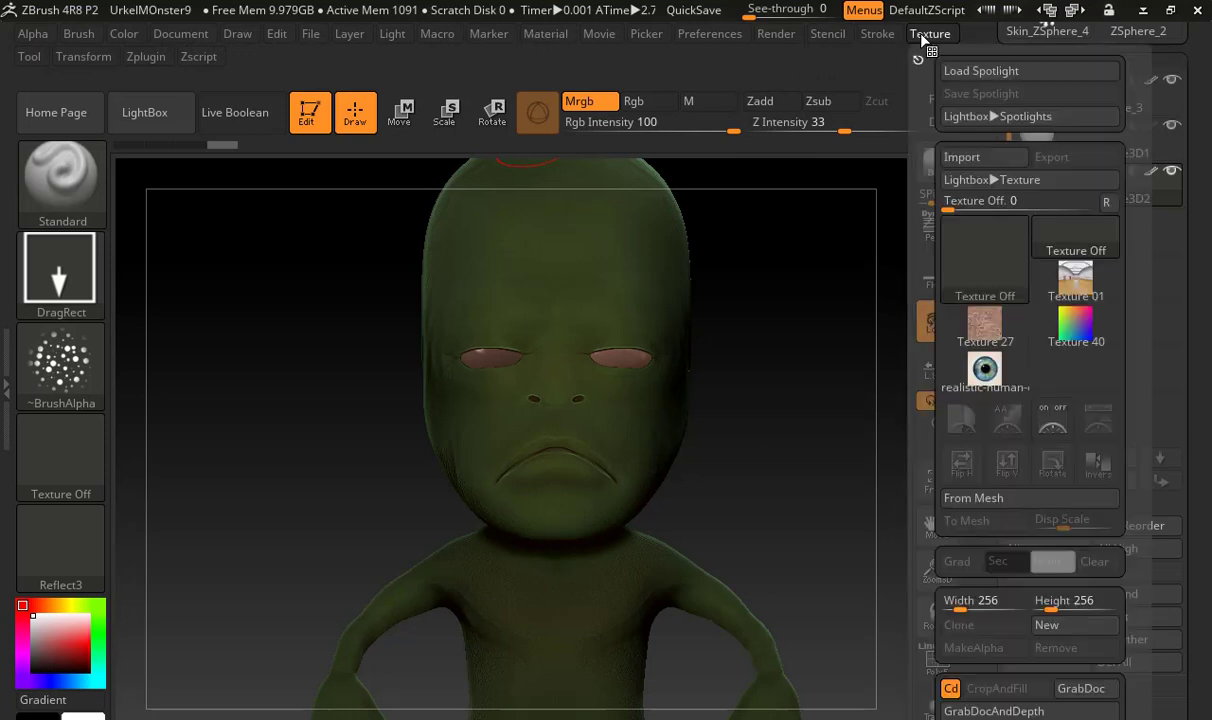
Add the realistic-human-eye-texture-free-766 image to Spotlight and close LightBox
{"action": "left_click", "coordinate": [995, 372]}
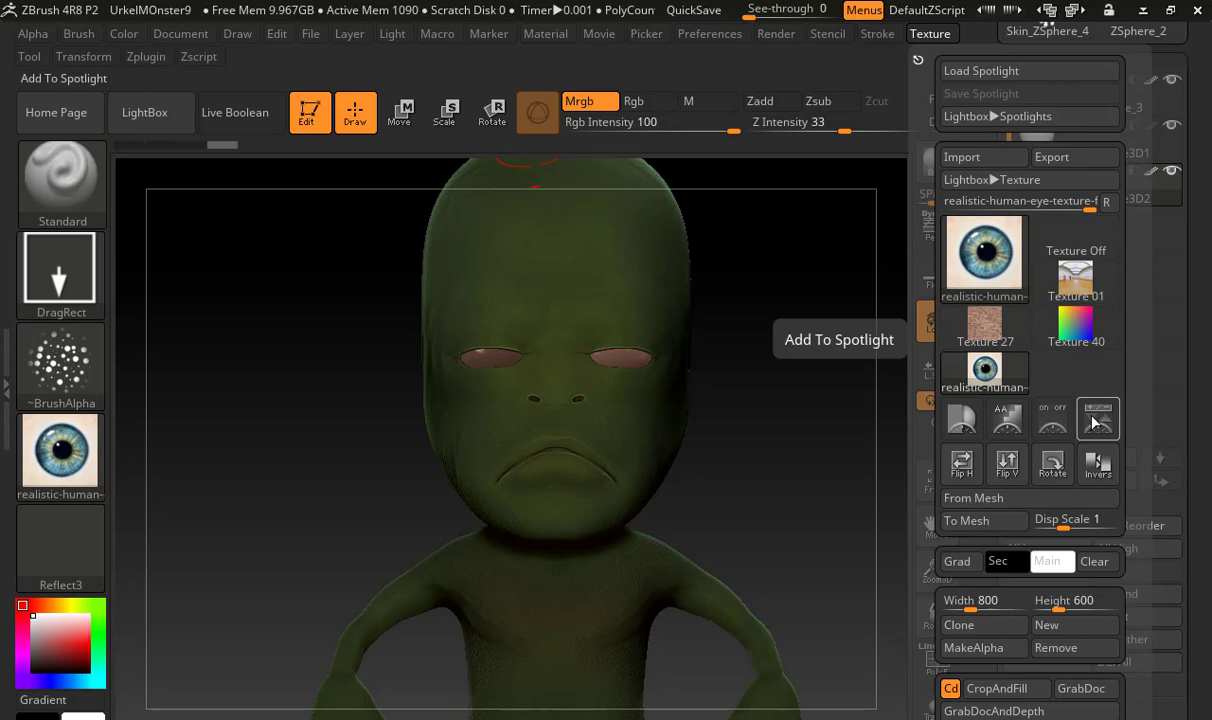
{"action": "left_click", "coordinate": [1050, 425]}
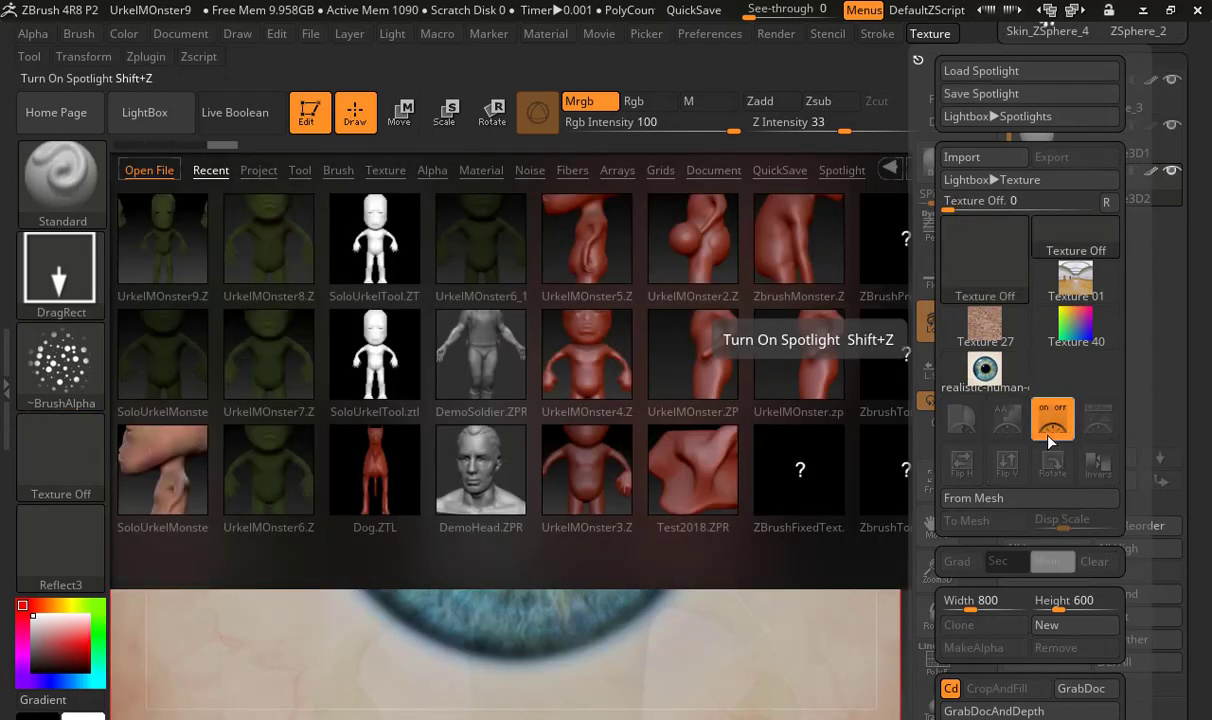
{"action": "left_click", "coordinate": [165, 115]}
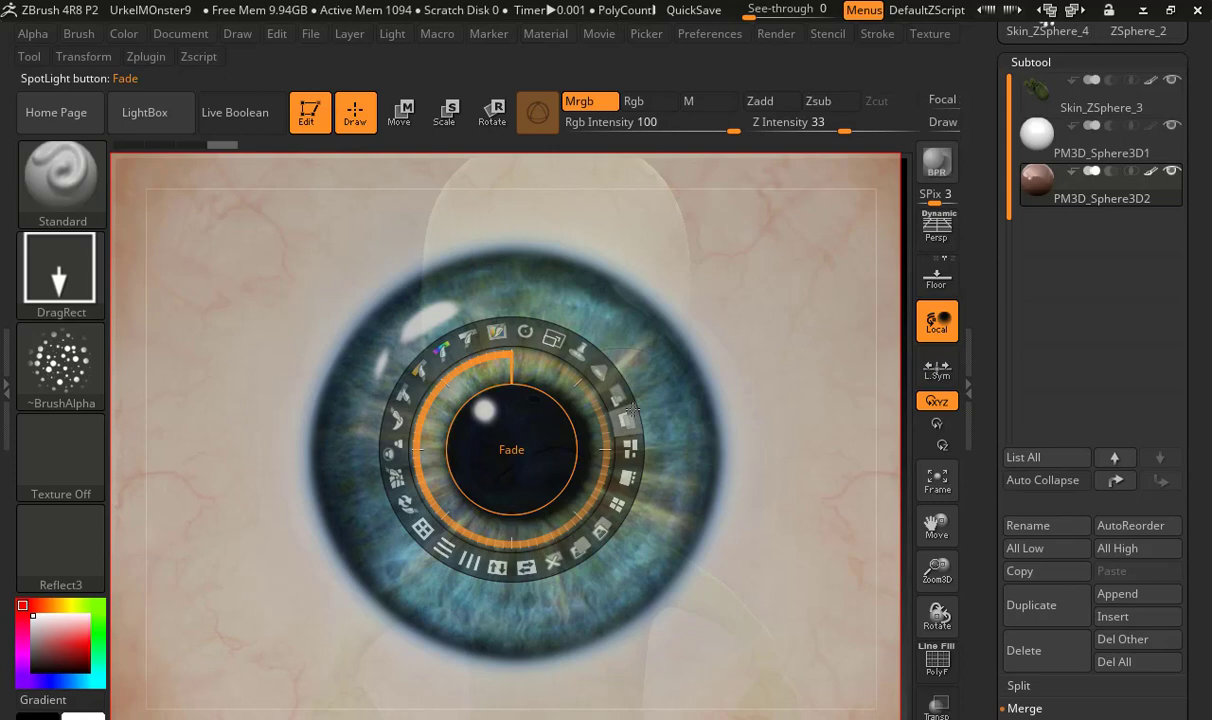
{"action": "key", "text": "z"}
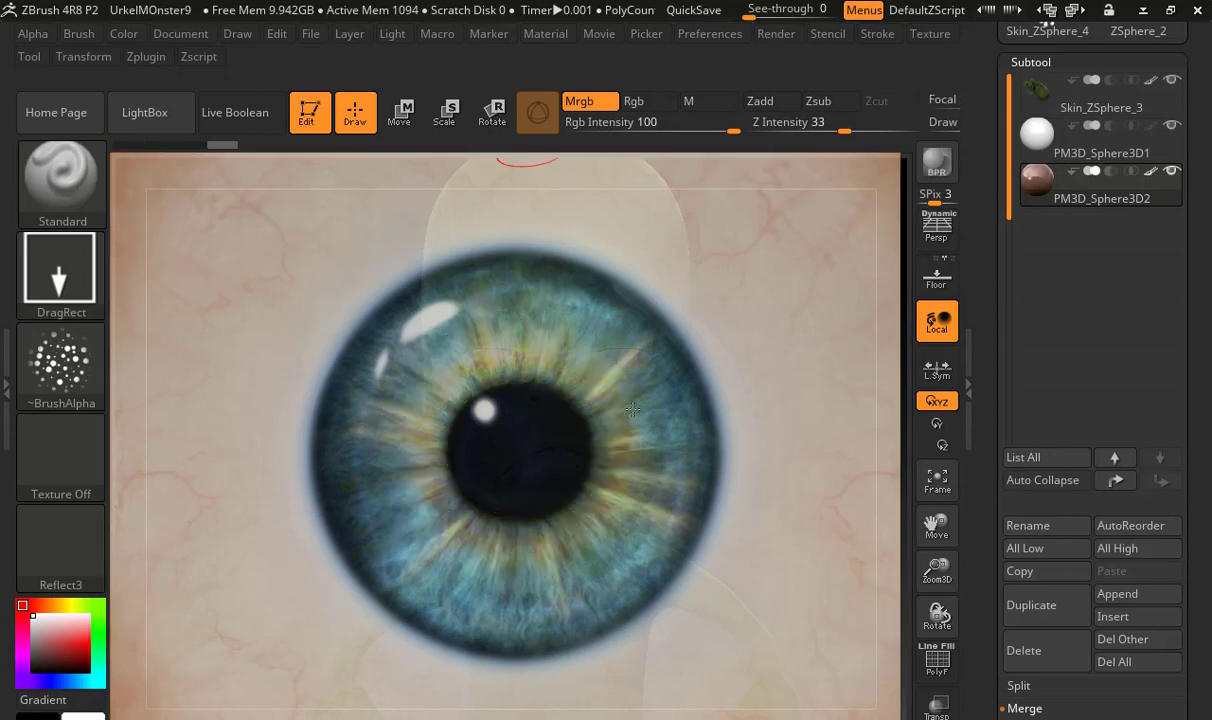
{"action": "key", "text": "z"}
{"action": "key", "text": "z"}
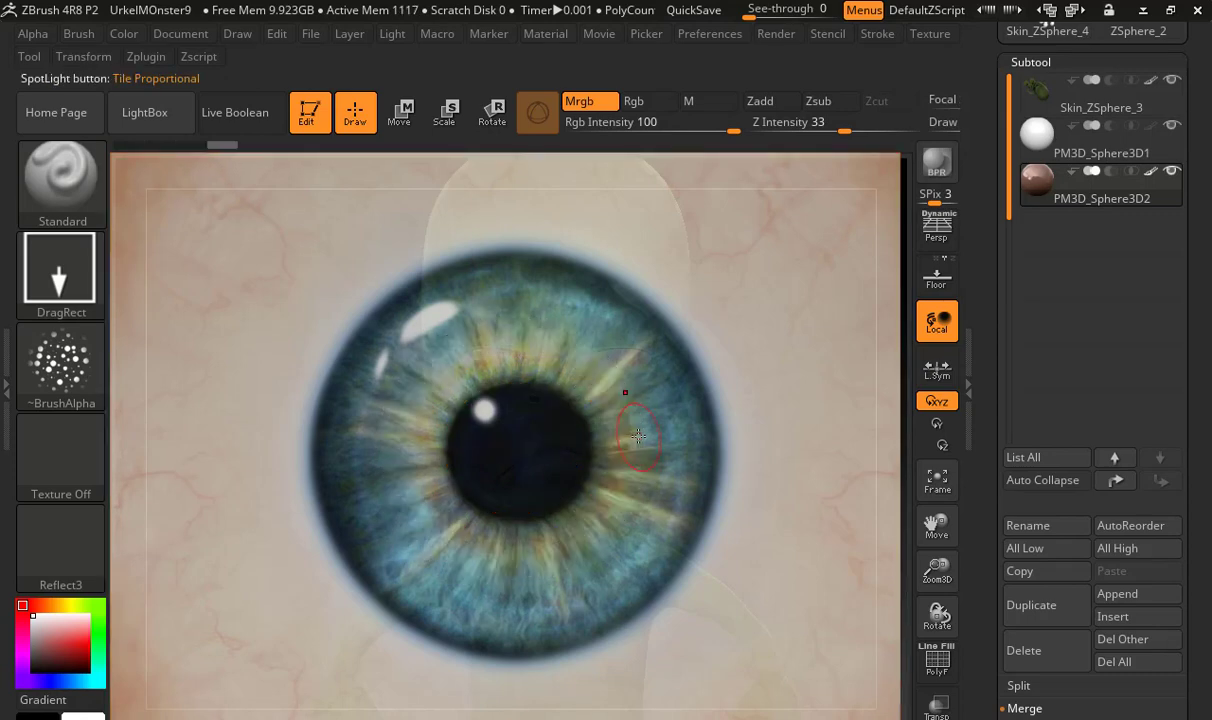
{"action": "key", "text": "shift"}
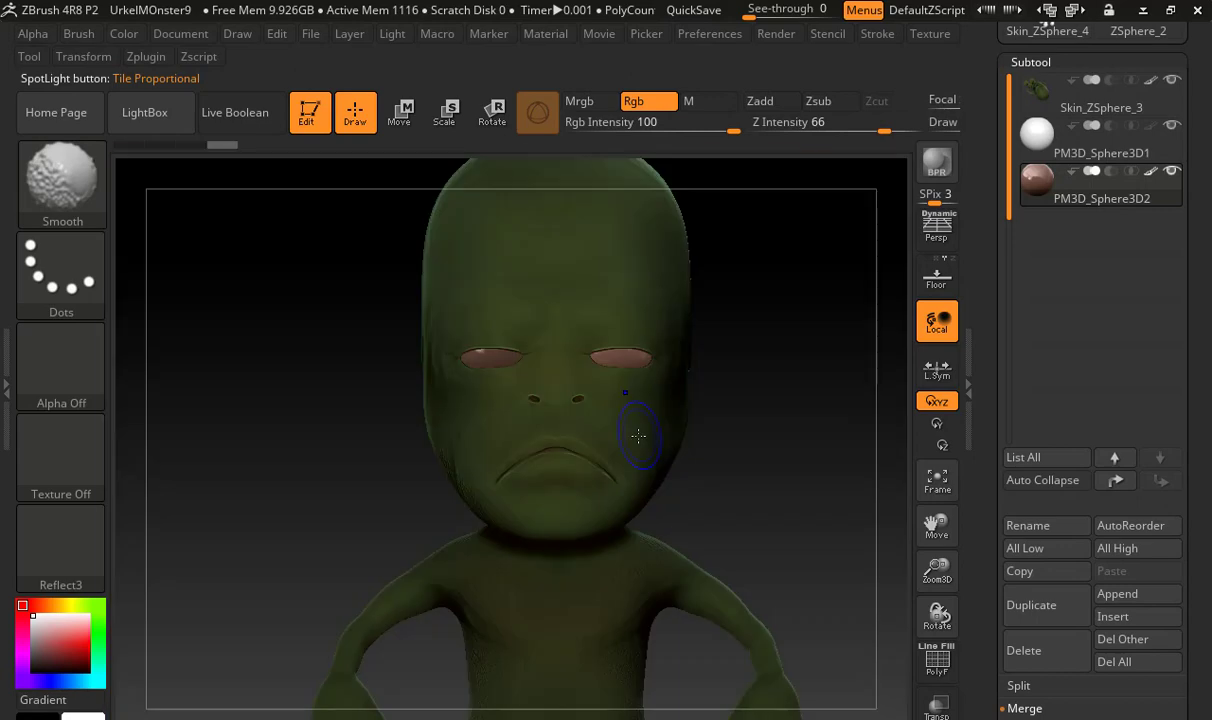
{"action": "key", "text": "shift+z"}
{"action": "key", "text": "shift+z"}
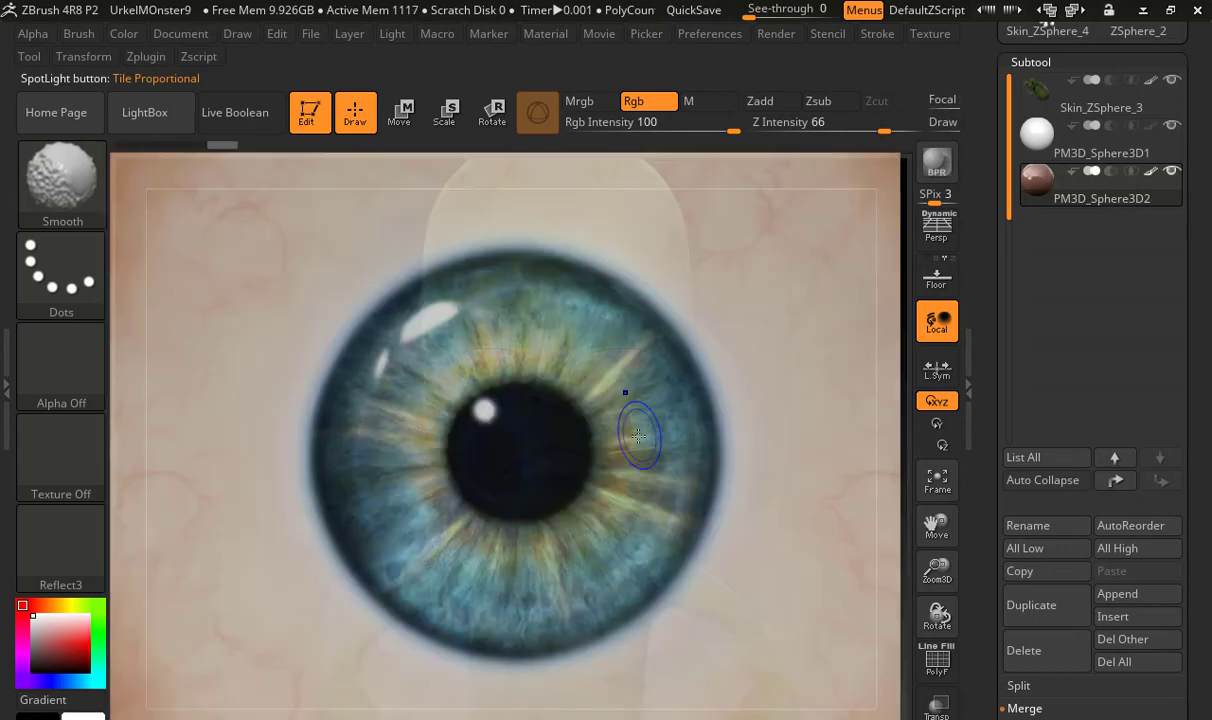
Scale the Spotlight eye image down to about the width of the monster's head and frame the eyes up close
{"action": "key", "text": "z"}
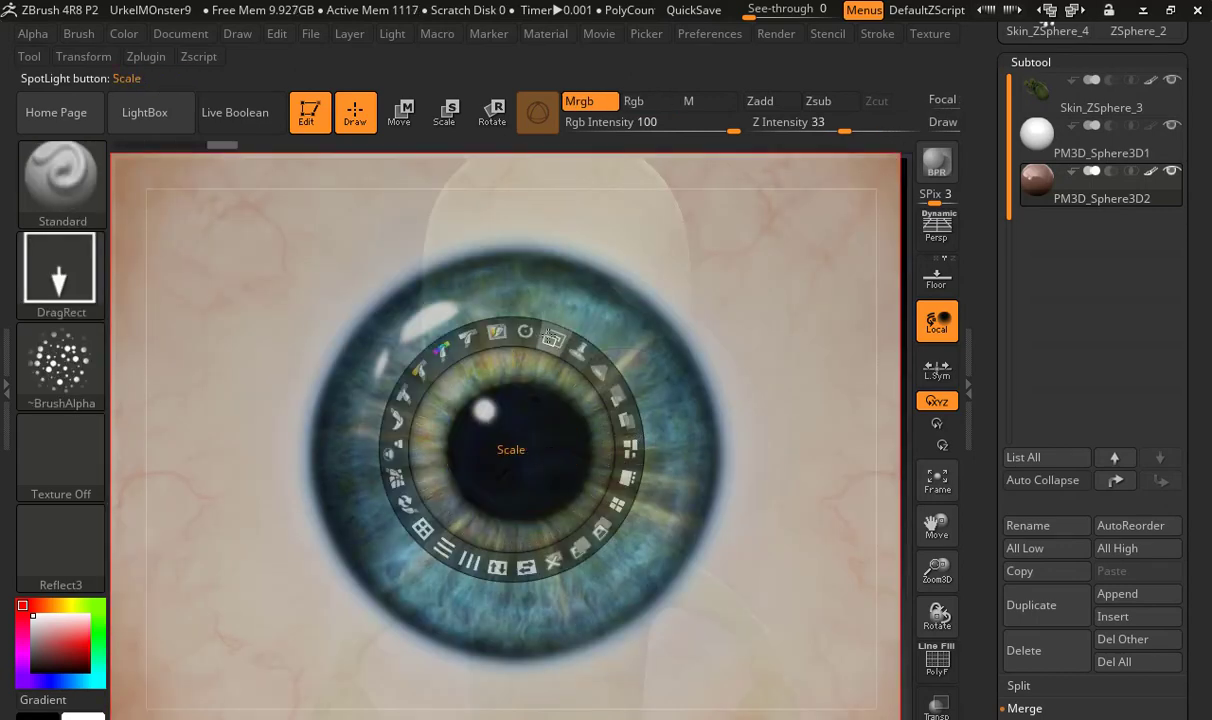
{"action": "mouse_move", "coordinate": [518, 316]}
{"action": "left_mouse_down"}
{"action": "mouse_move", "coordinate": [490, 345]}
{"action": "mouse_move", "coordinate": [435, 341]}
{"action": "left_mouse_up"}
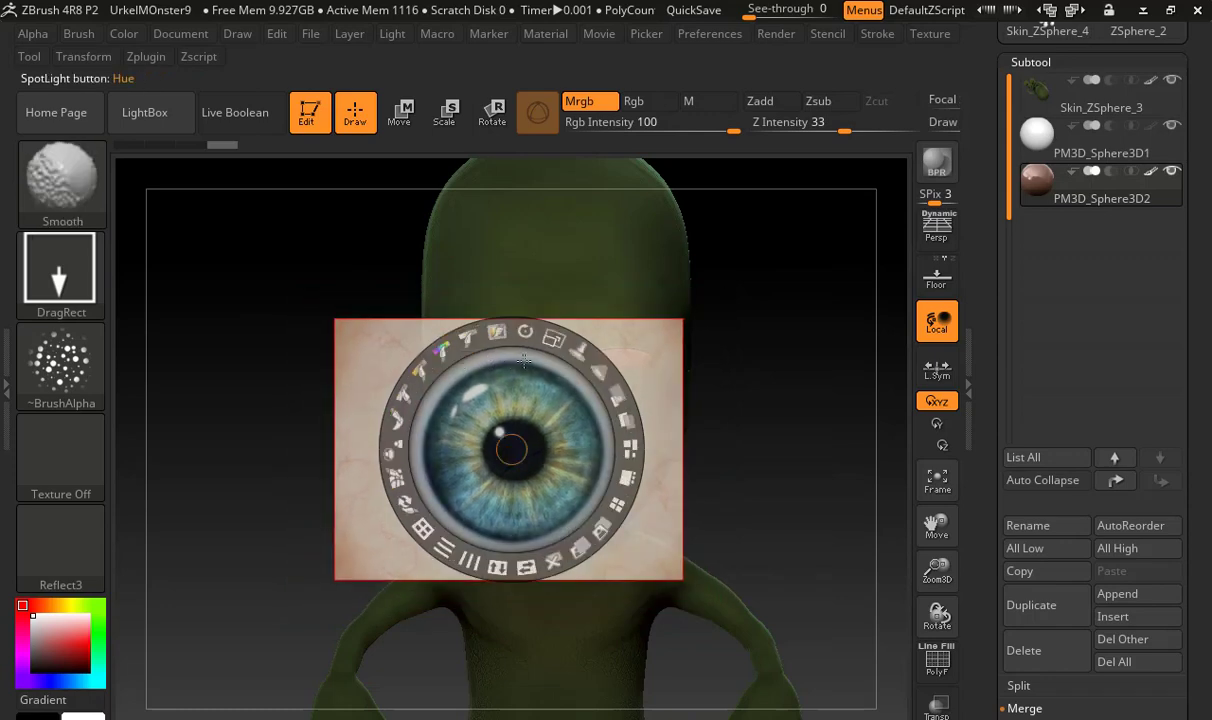
{"action": "key", "text": "shift+z"}
{"action": "right_click_drag", "start_coordinate": [505, 362], "coordinate": [840, 408], "text": "alt"}
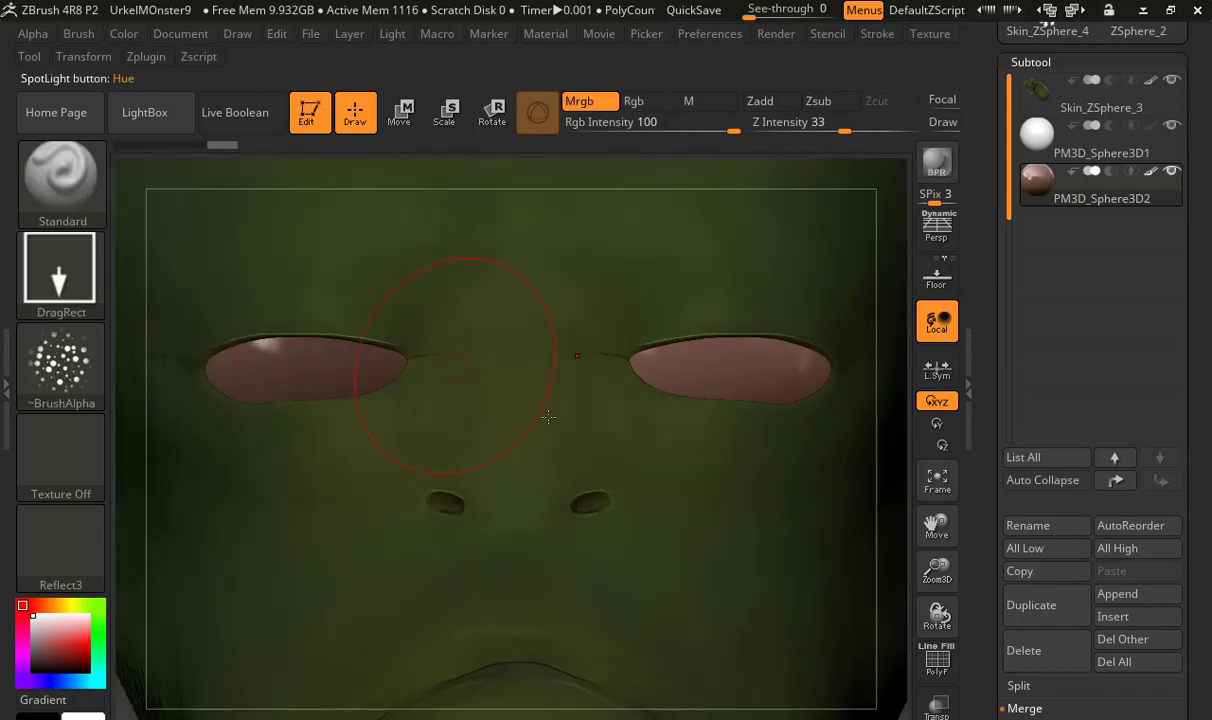
{"action": "right_click_drag", "start_coordinate": [496, 397], "coordinate": [678, 492], "text": "alt"}
{"action": "key", "text": "shift+z"}
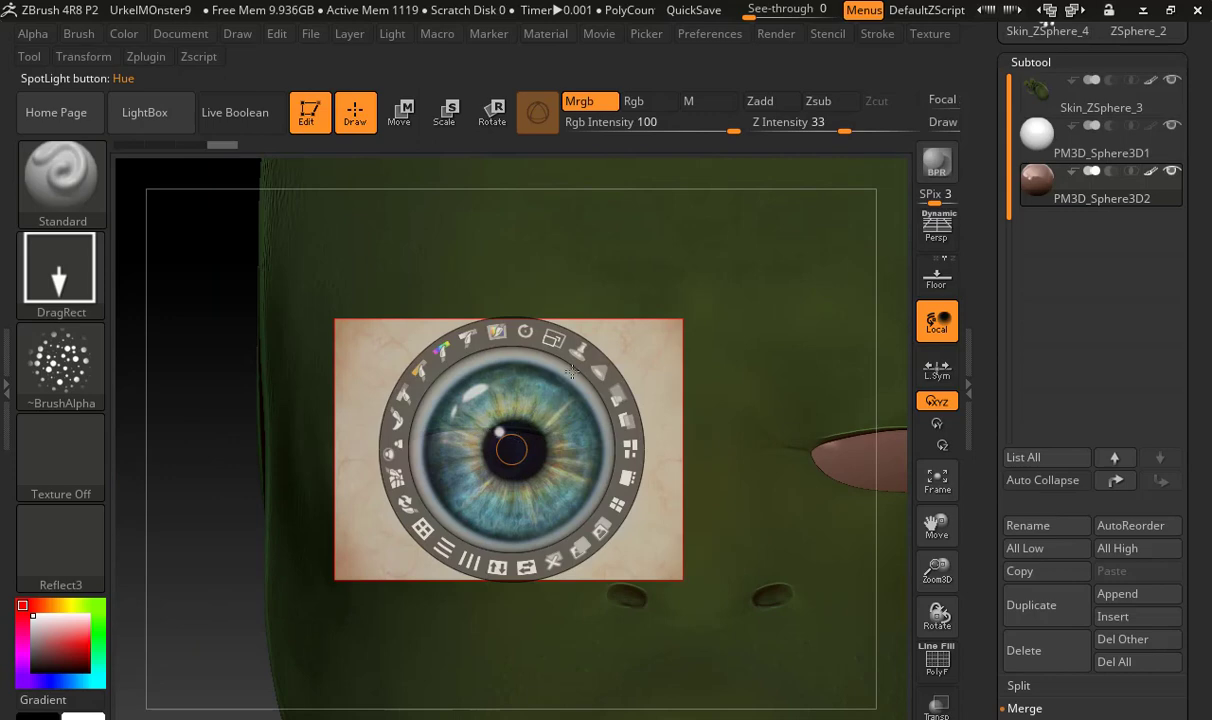
Make the Spotlight image translucent and move it over the monster's right eye
{"action": "left_click_drag", "start_coordinate": [619, 400], "coordinate": [504, 363]}
{"action": "mouse_move", "coordinate": [264, 433]}
{"action": "left_mouse_down"}
{"action": "mouse_move", "coordinate": [318, 429]}
{"action": "mouse_move", "coordinate": [332, 353]}
{"action": "mouse_move", "coordinate": [267, 435]}
{"action": "left_mouse_up"}
{"action": "left_click_drag", "start_coordinate": [193, 270], "coordinate": [176, 321]}
{"action": "left_click", "coordinate": [436, 284]}
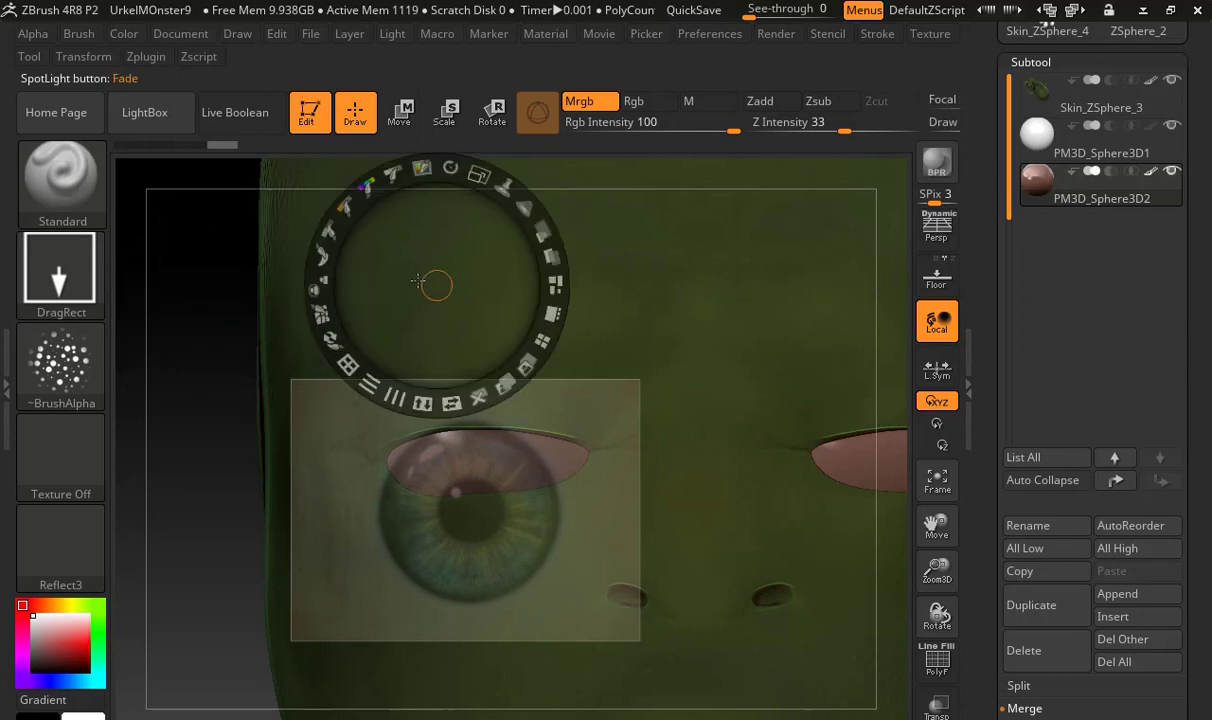
{"action": "left_click_drag", "start_coordinate": [436, 284], "coordinate": [406, 279]}
{"action": "left_click", "coordinate": [613, 361]}
{"action": "left_click_drag", "start_coordinate": [613, 361], "coordinate": [629, 341]}
{"action": "left_click_drag", "start_coordinate": [361, 408], "coordinate": [373, 398]}
{"action": "left_click_drag", "start_coordinate": [552, 428], "coordinate": [536, 438]}
{"action": "left_click_drag", "start_coordinate": [387, 457], "coordinate": [338, 346]}
{"action": "left_click_drag", "start_coordinate": [262, 306], "coordinate": [750, 337]}
{"action": "left_click_drag", "start_coordinate": [413, 440], "coordinate": [434, 454]}
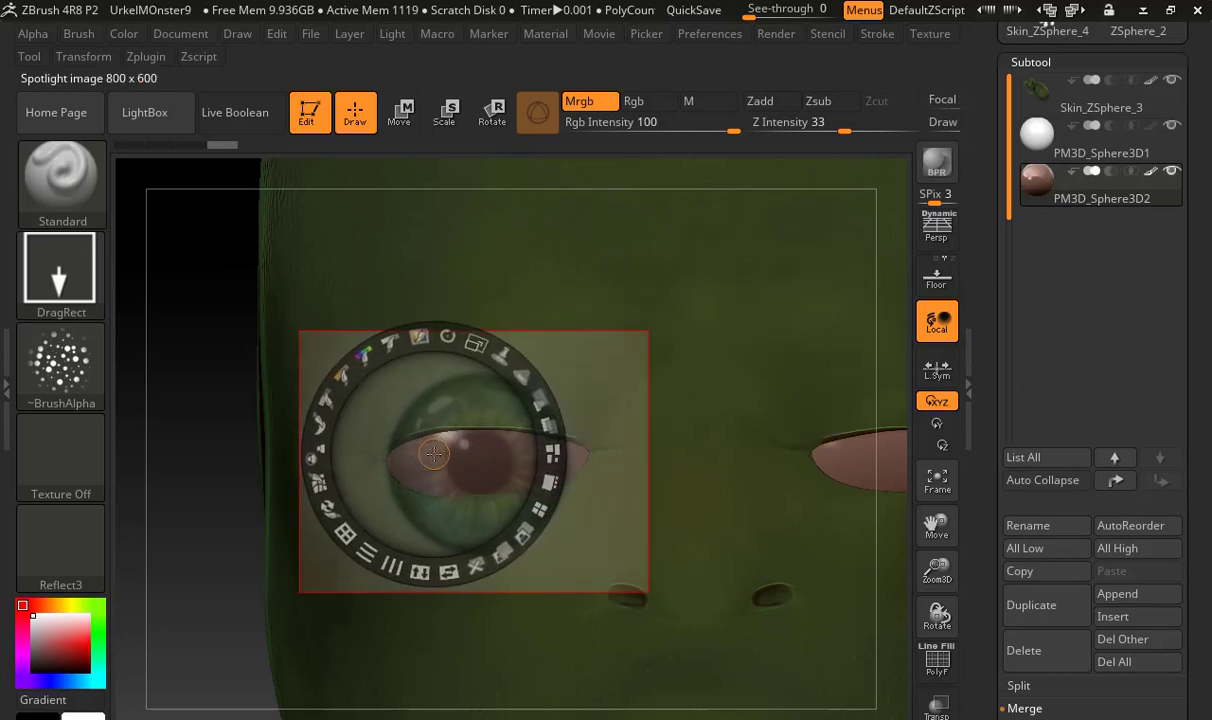
Fit the Spotlight iris to the monster's right eye by shrinking and centring the image, and restore its full opacity
{"action": "left_click_drag", "start_coordinate": [475, 344], "coordinate": [422, 337]}
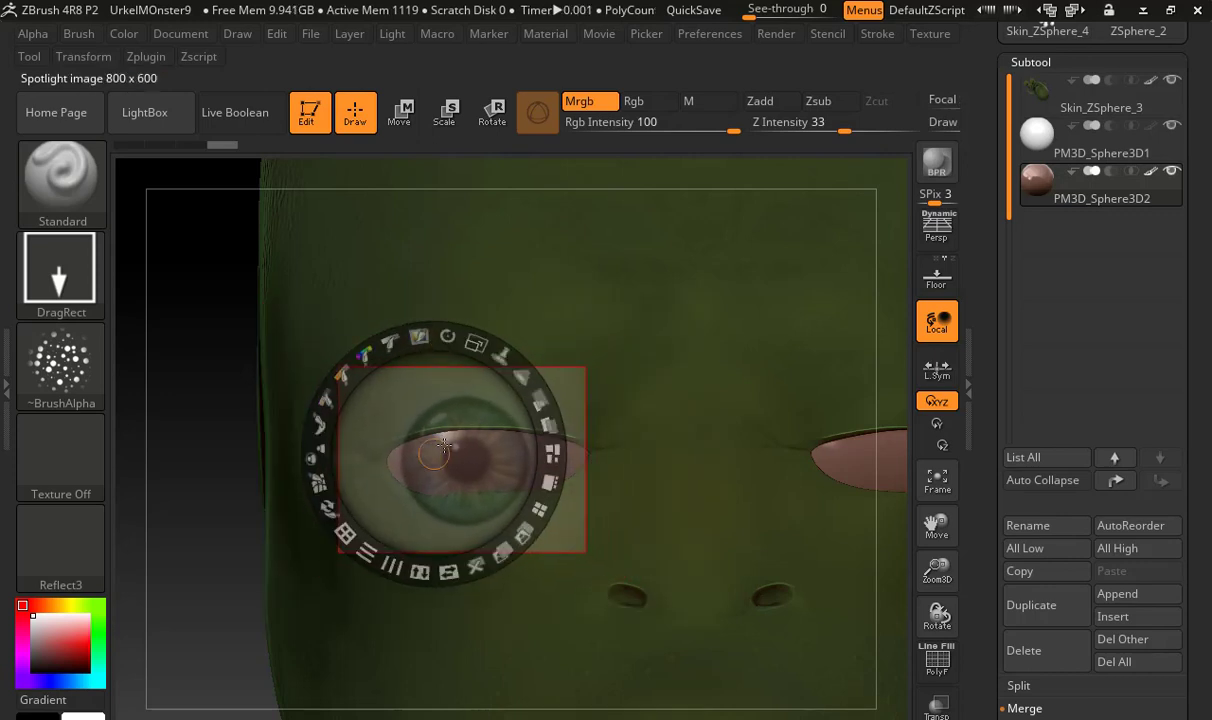
{"action": "left_click_drag", "start_coordinate": [447, 445], "coordinate": [509, 441]}
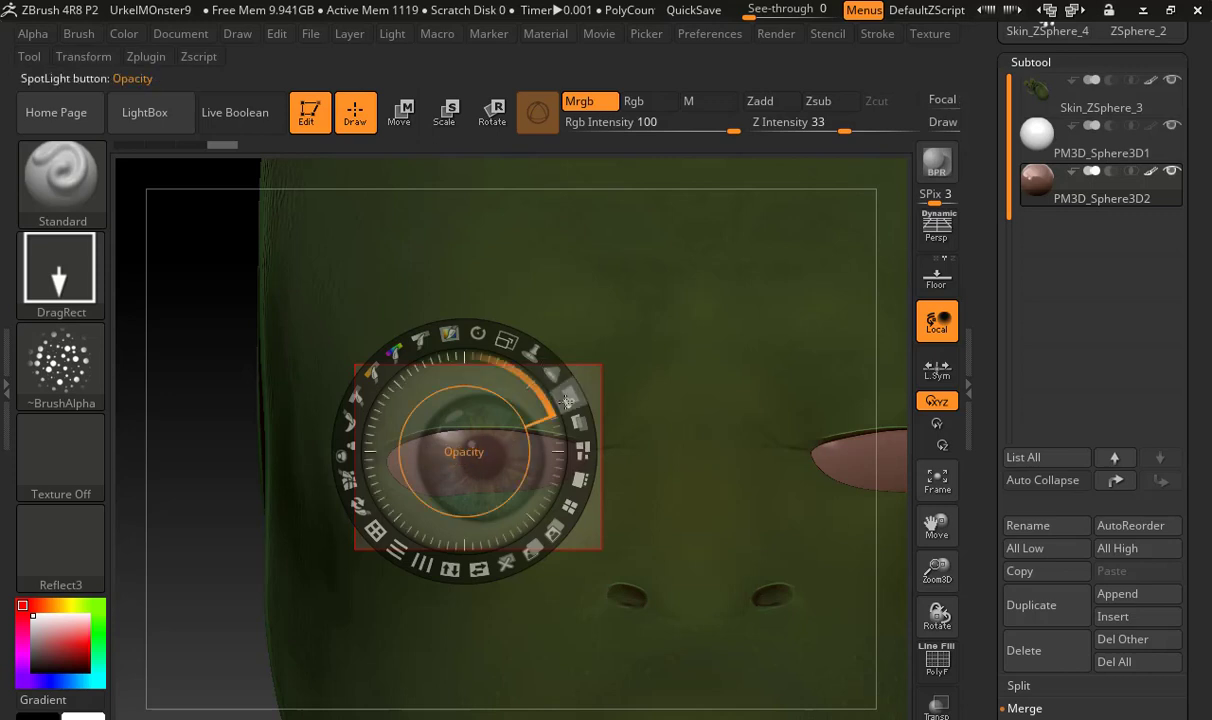
{"action": "left_click_drag", "start_coordinate": [568, 399], "coordinate": [307, 614]}
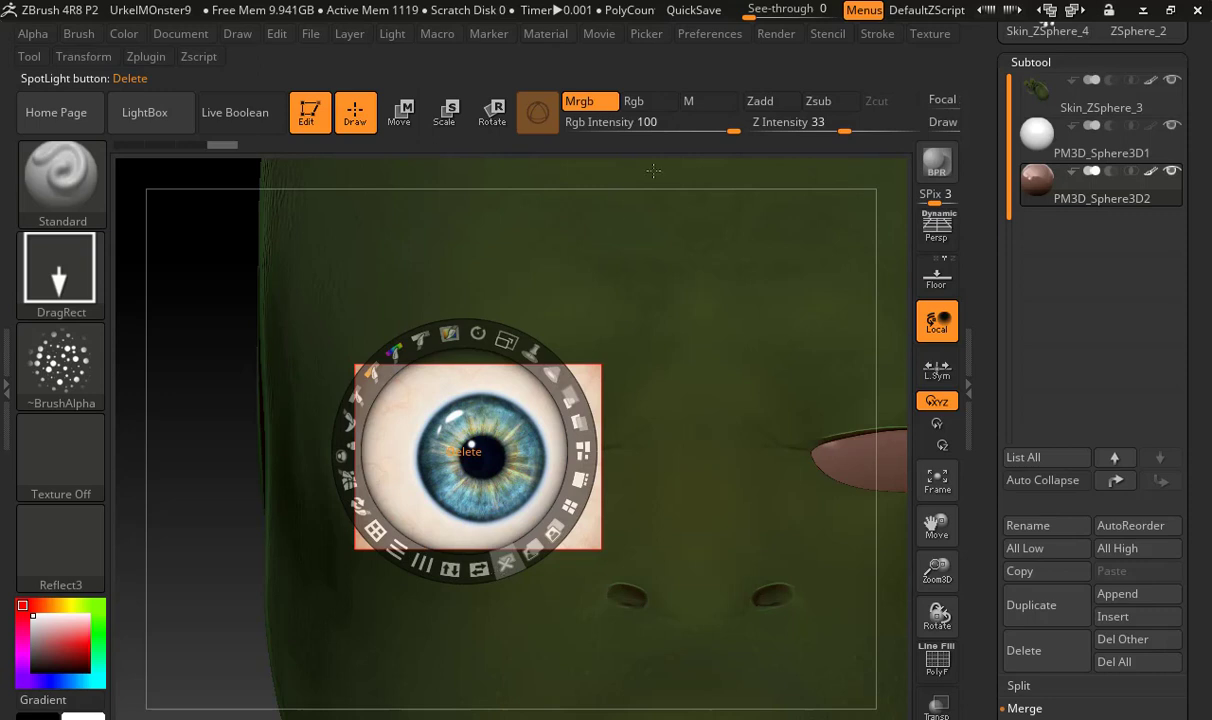
Limit painting to Rgb and give the Standard brush the FreeHand stroke with Alpha 01
{"action": "left_click", "coordinate": [638, 101]}
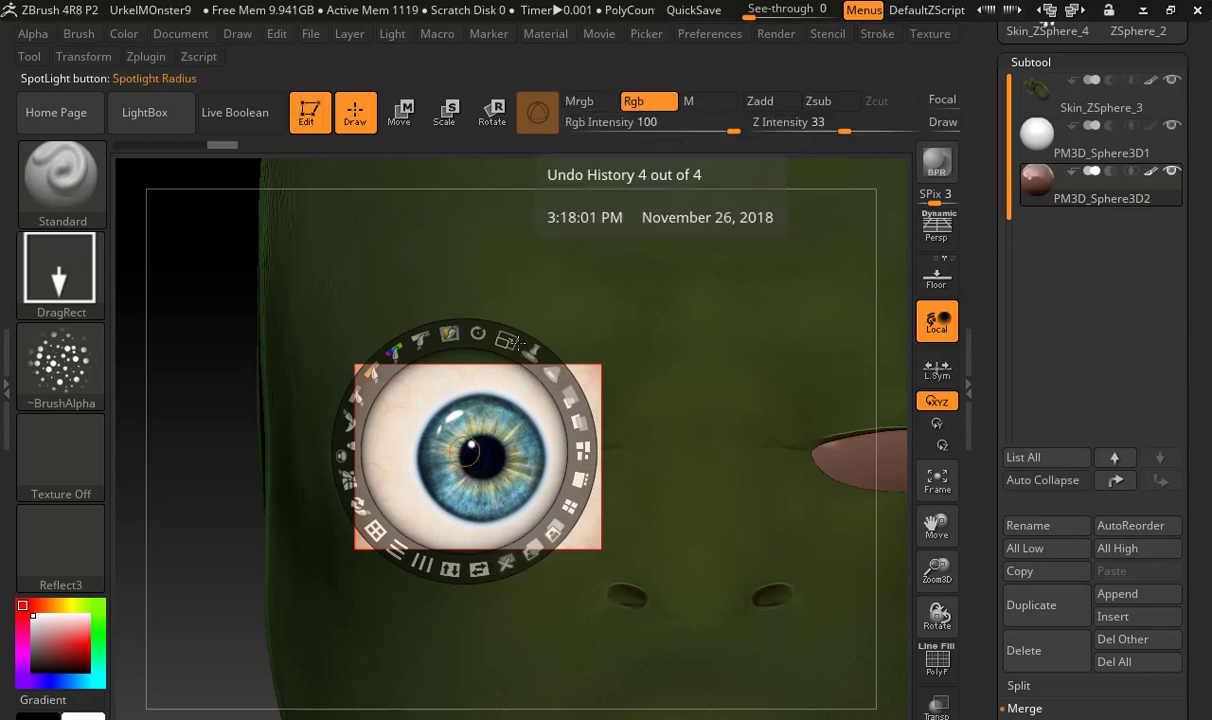
{"action": "left_click", "coordinate": [60, 268]}
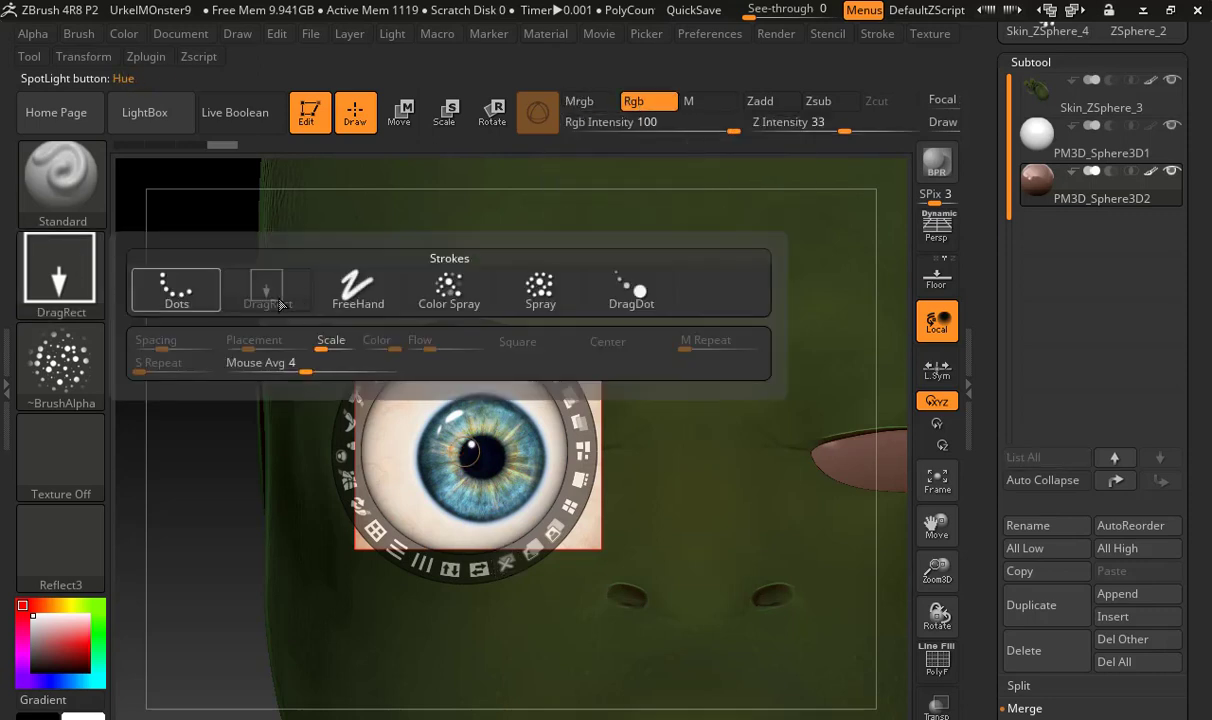
{"action": "left_click", "coordinate": [357, 289]}
{"action": "left_click", "coordinate": [96, 335]}
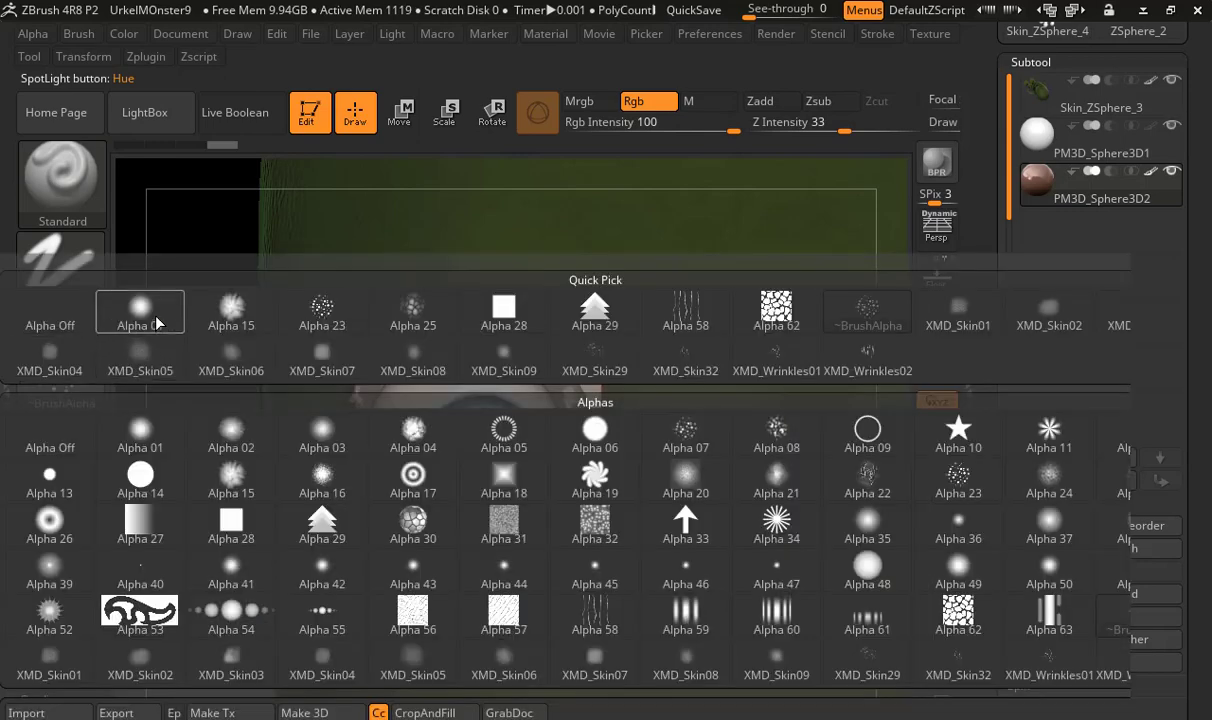
{"action": "left_click", "coordinate": [135, 305]}
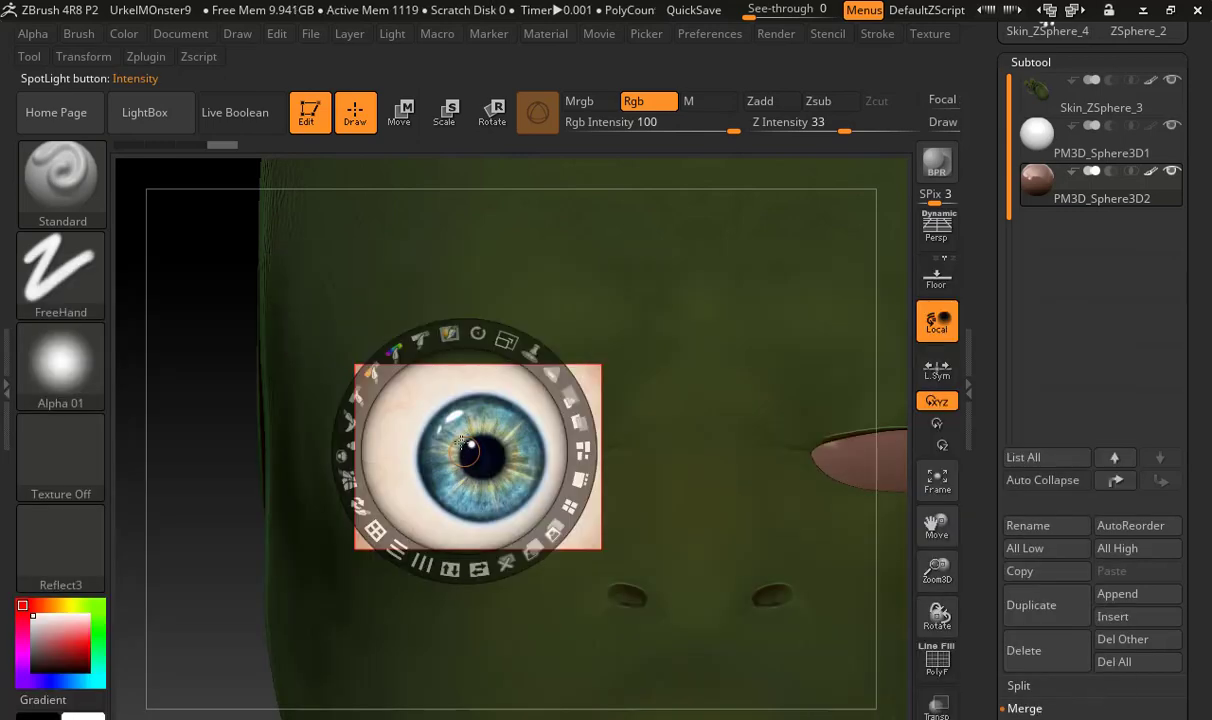
Line up the monster's left eye behind the Spotlight image, paint the iris onto it and hide Spotlight
{"action": "key", "text": "z"}
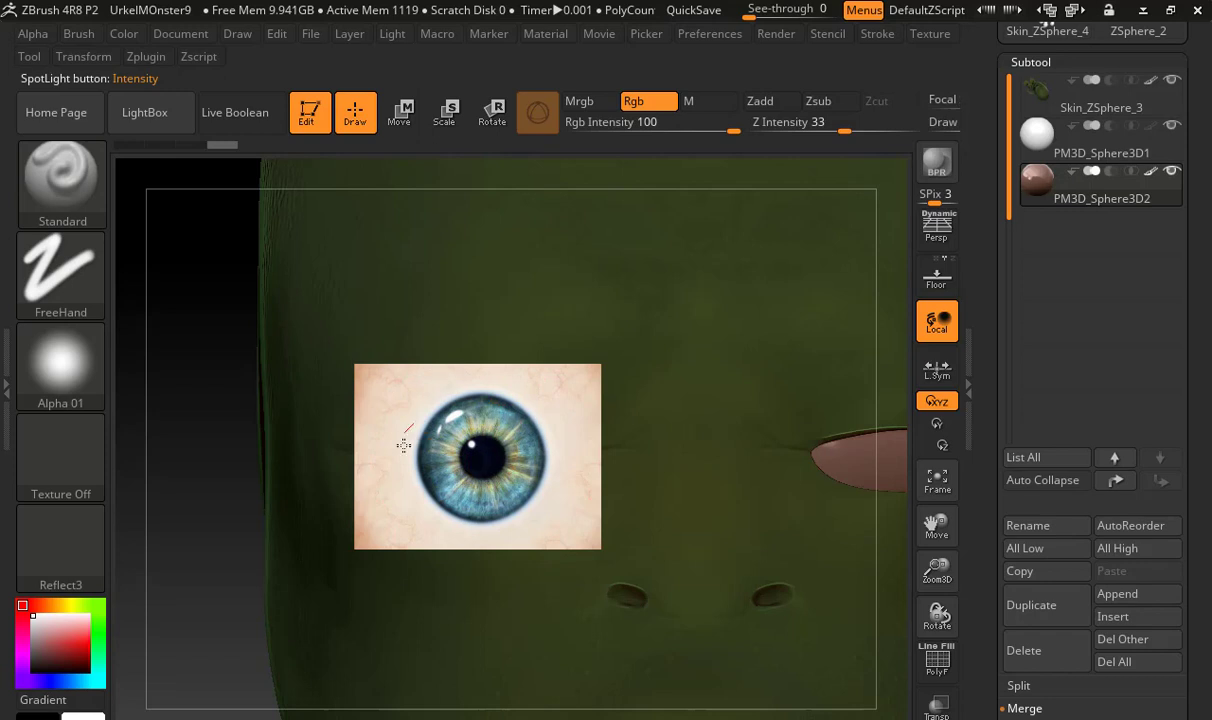
{"action": "key", "text": "shift+z"}
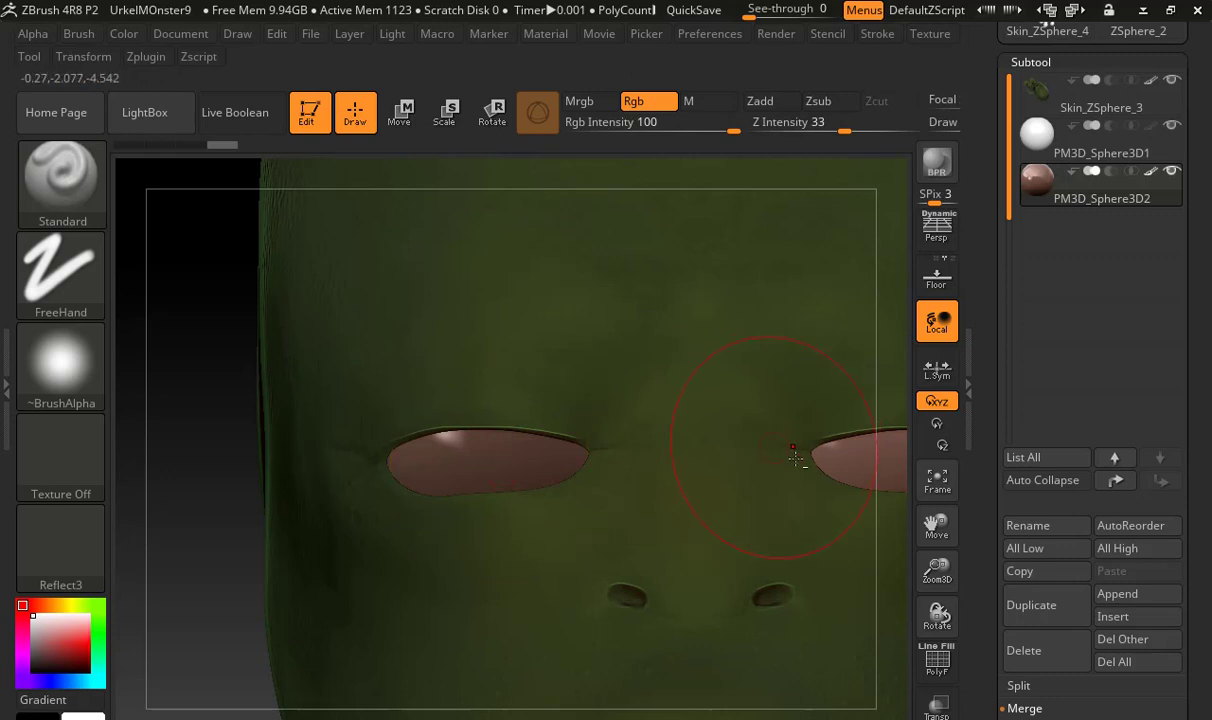
{"action": "right_click_drag", "start_coordinate": [724, 468], "coordinate": [367, 452], "text": "alt"}
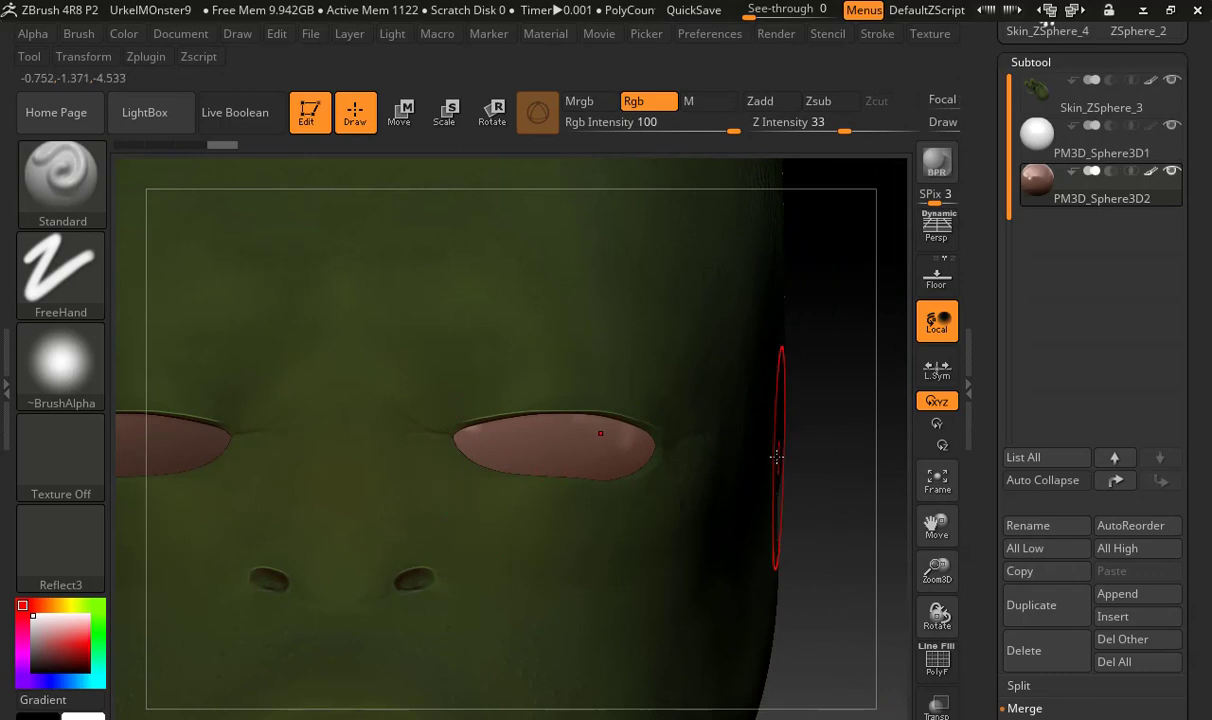
{"action": "key", "text": "shift+z"}
{"action": "right_click_drag", "start_coordinate": [614, 469], "coordinate": [540, 472], "text": "alt"}
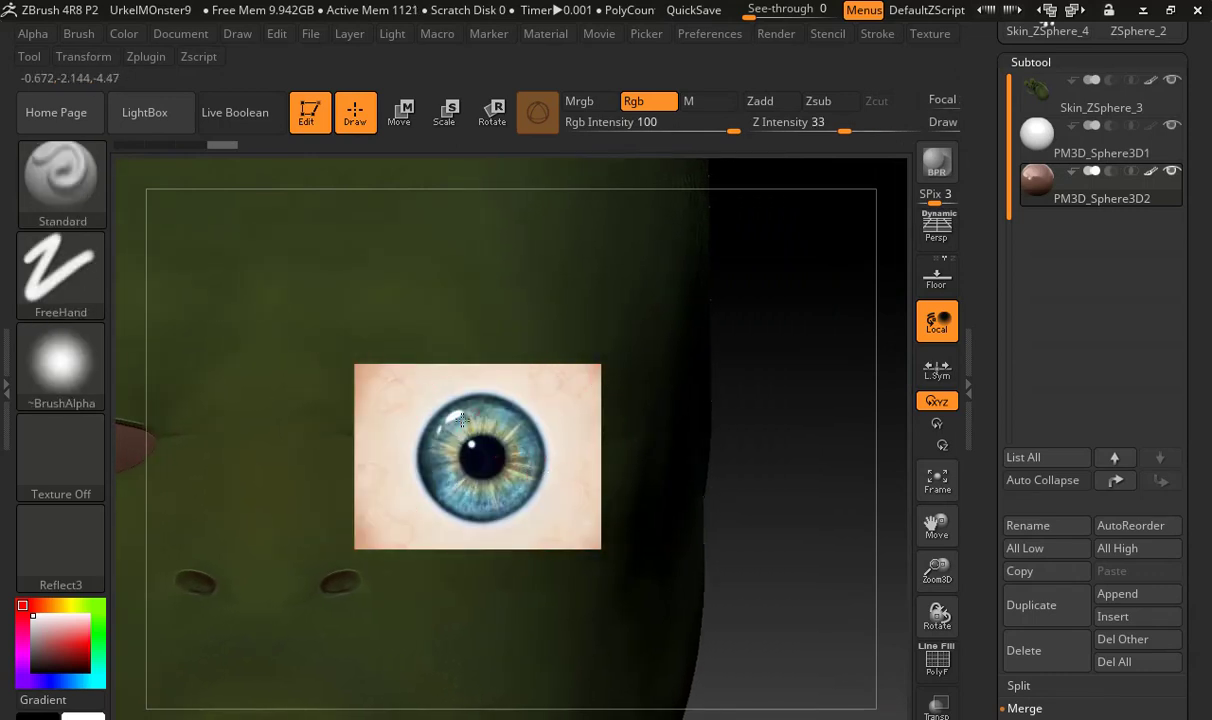
{"action": "key", "text": "shift+z"}
{"action": "key", "text": "shift+z"}
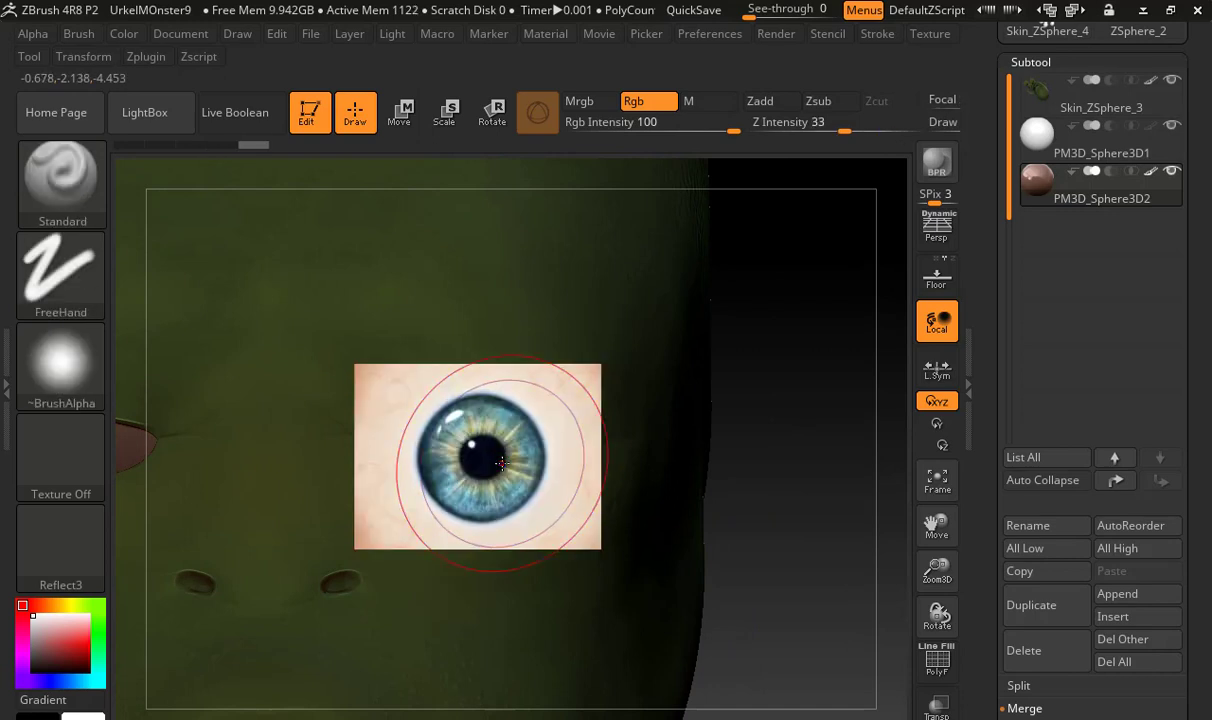
{"action": "left_click_drag", "start_coordinate": [518, 458], "coordinate": [530, 452]}
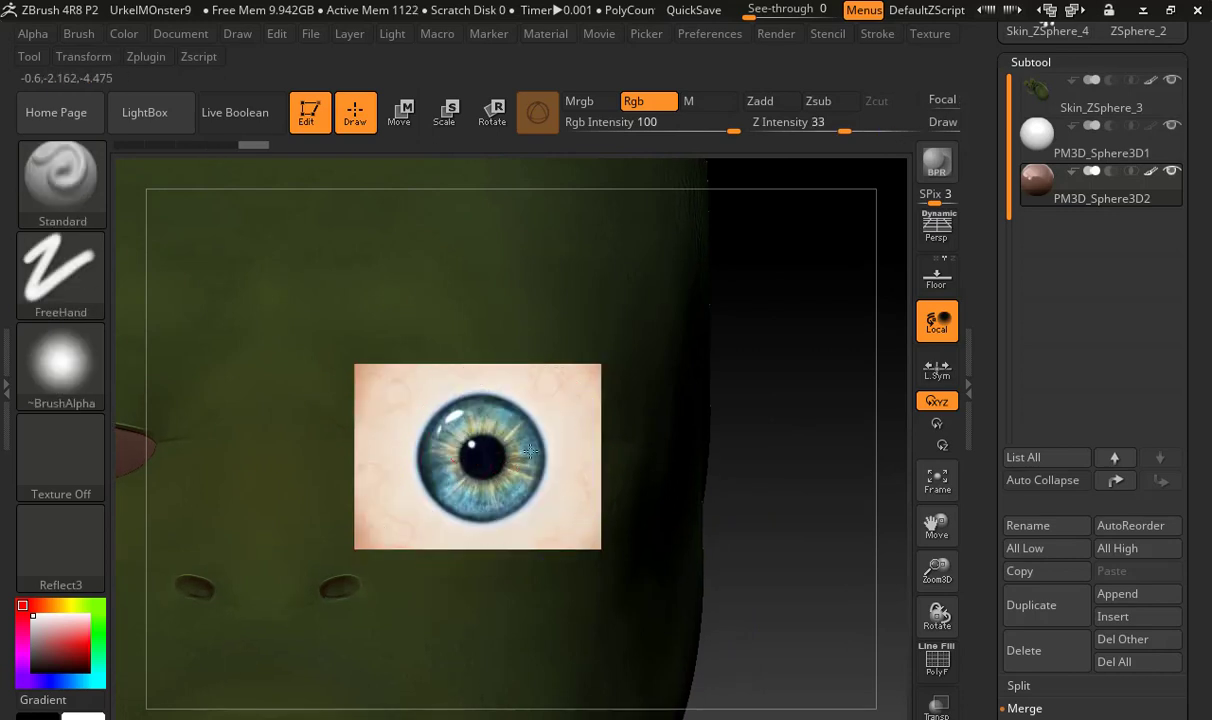
{"action": "key", "text": "shift+z"}
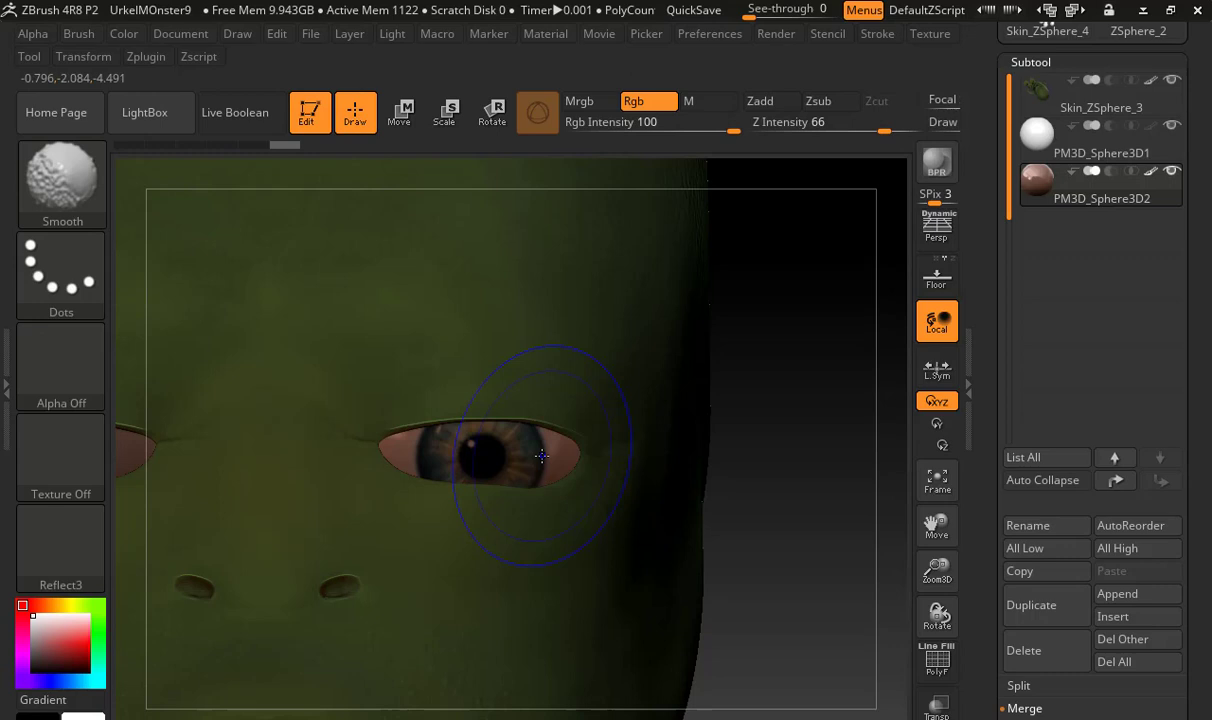
Show the Spotlight image again and lower its opacity so the painted left eye can be seen through it
{"action": "key", "text": "shift+z"}
{"action": "right_click", "coordinate": [518, 450]}
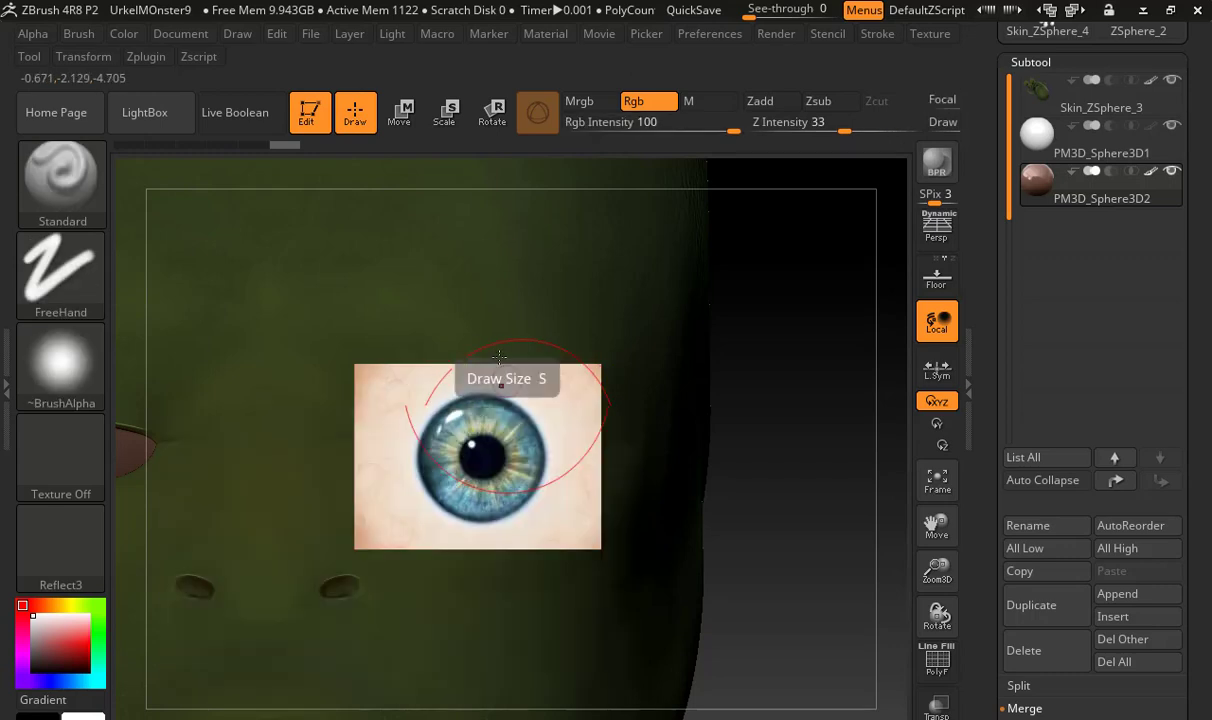
{"action": "key", "text": "shift+z"}
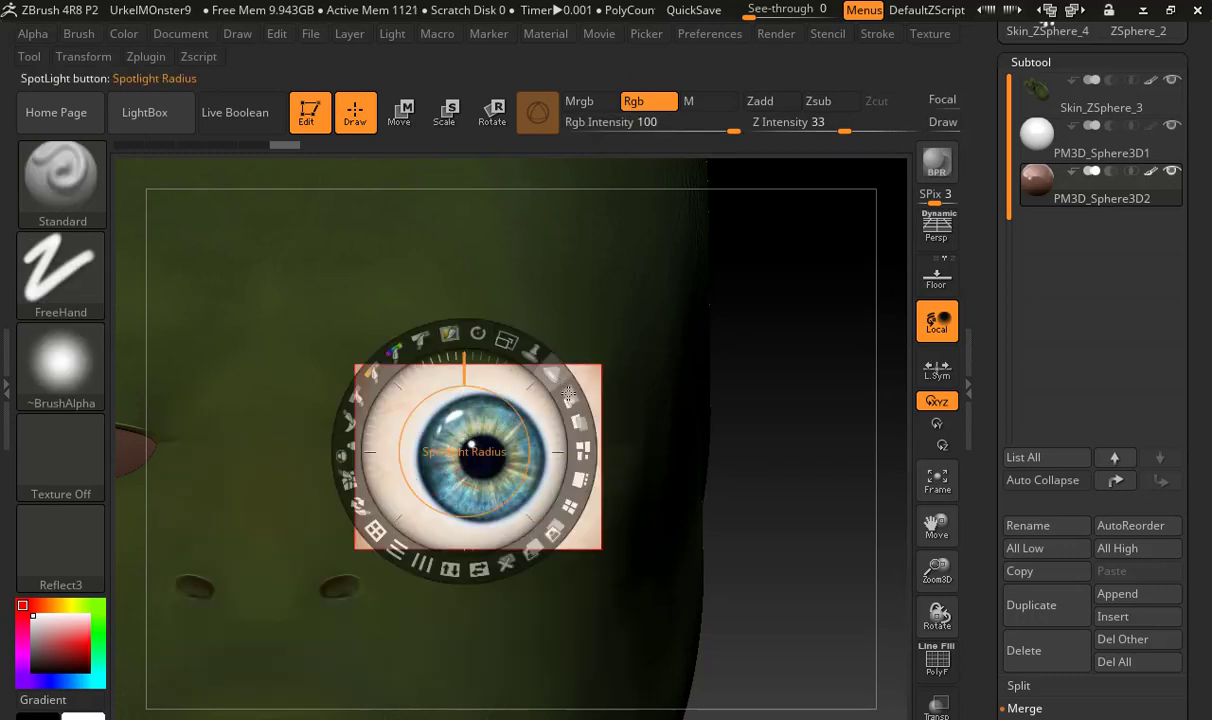
{"action": "left_click_drag", "start_coordinate": [569, 396], "coordinate": [467, 336]}
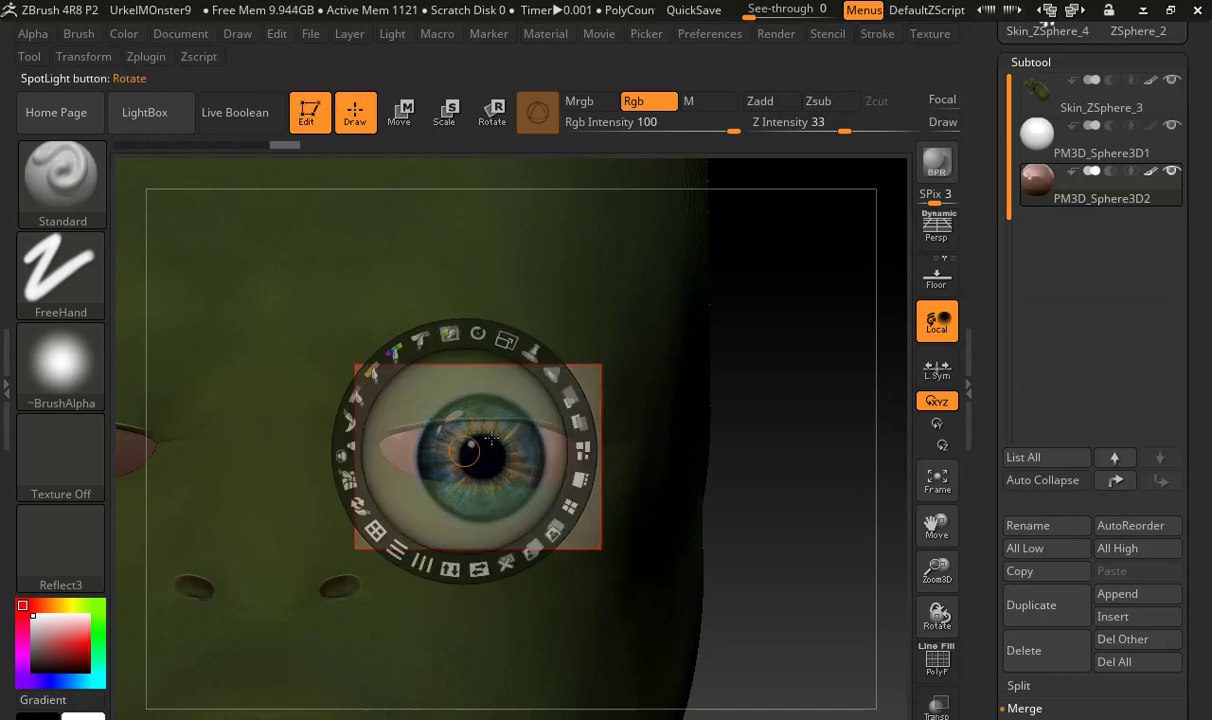
{"action": "key", "text": "z"}
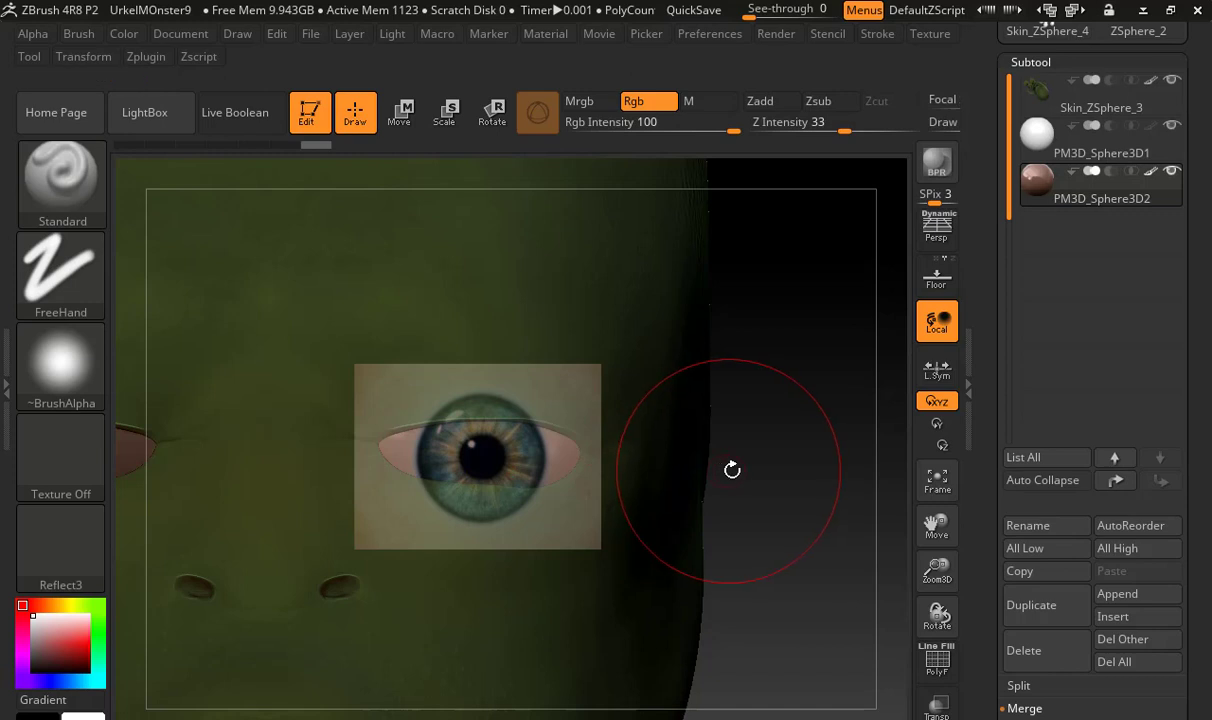
Check the painted left eye with Spotlight hidden, and realign the eye under the translucent Spotlight image
{"action": "key", "text": "shift+z"}
{"action": "left_click_drag", "start_coordinate": [760, 465], "coordinate": [695, 506]}
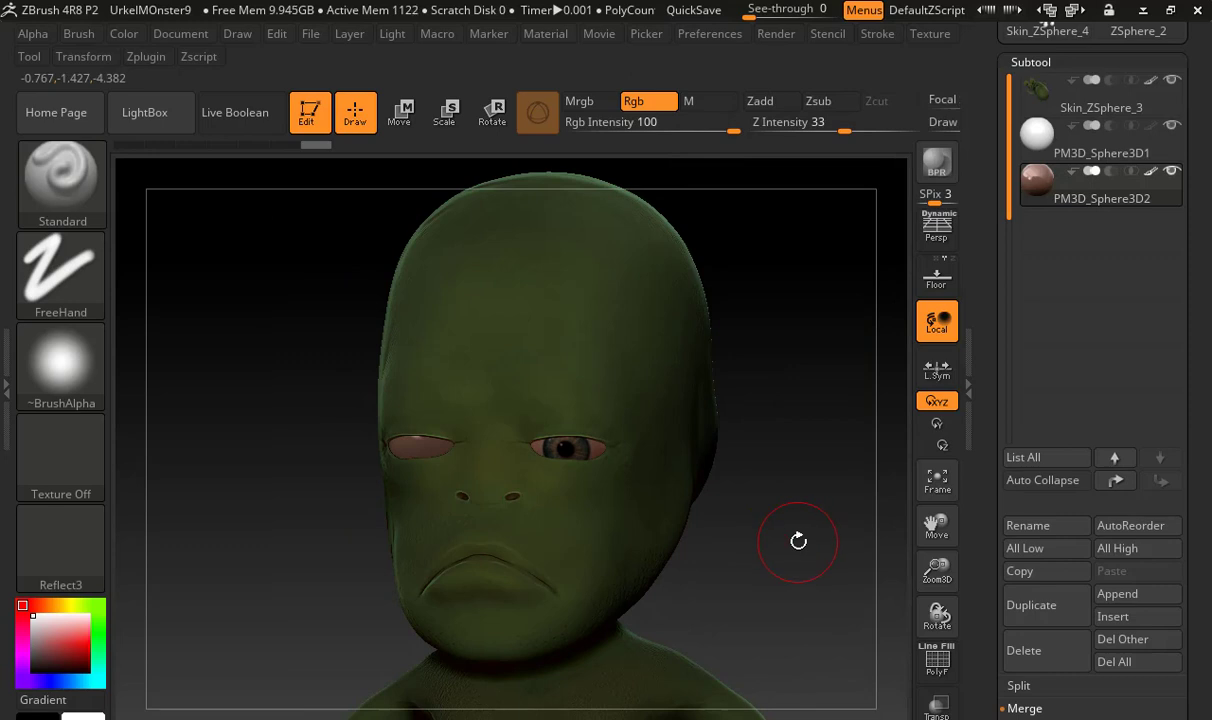
{"action": "left_click_drag", "start_coordinate": [617, 538], "coordinate": [892, 580], "text": "alt"}
{"action": "left_click_drag", "start_coordinate": [617, 446], "coordinate": [624, 541], "text": "alt"}
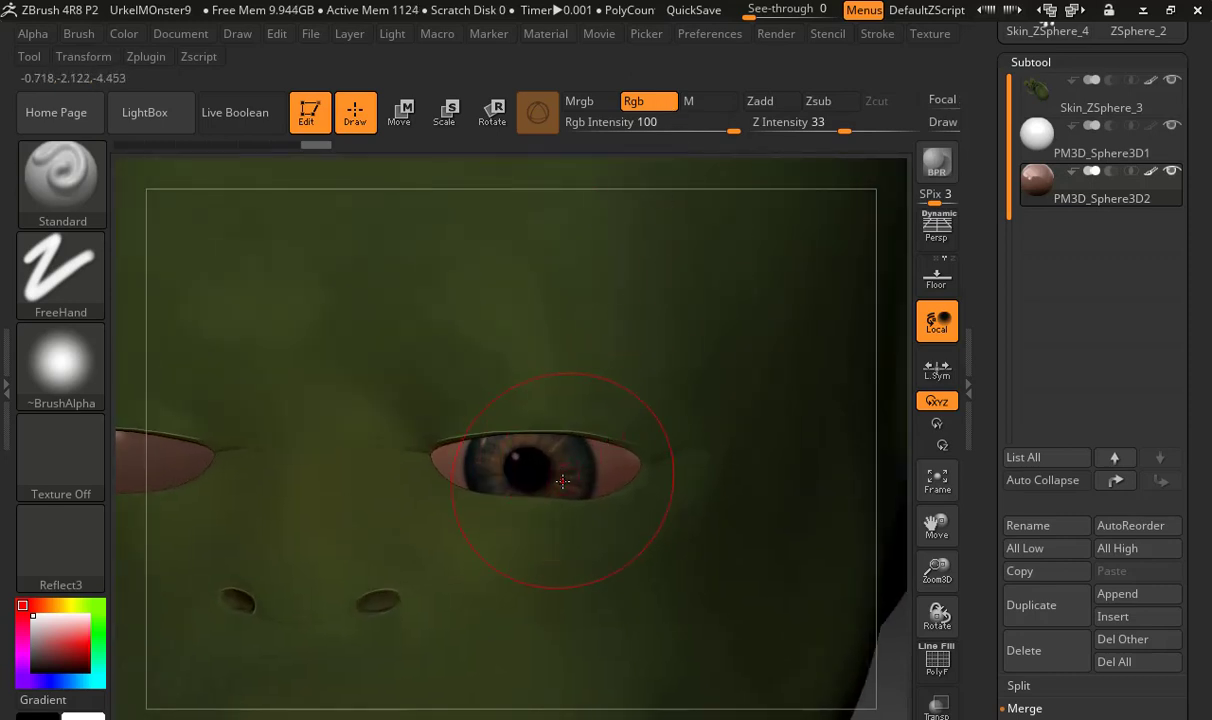
{"action": "key", "text": "shift+z"}
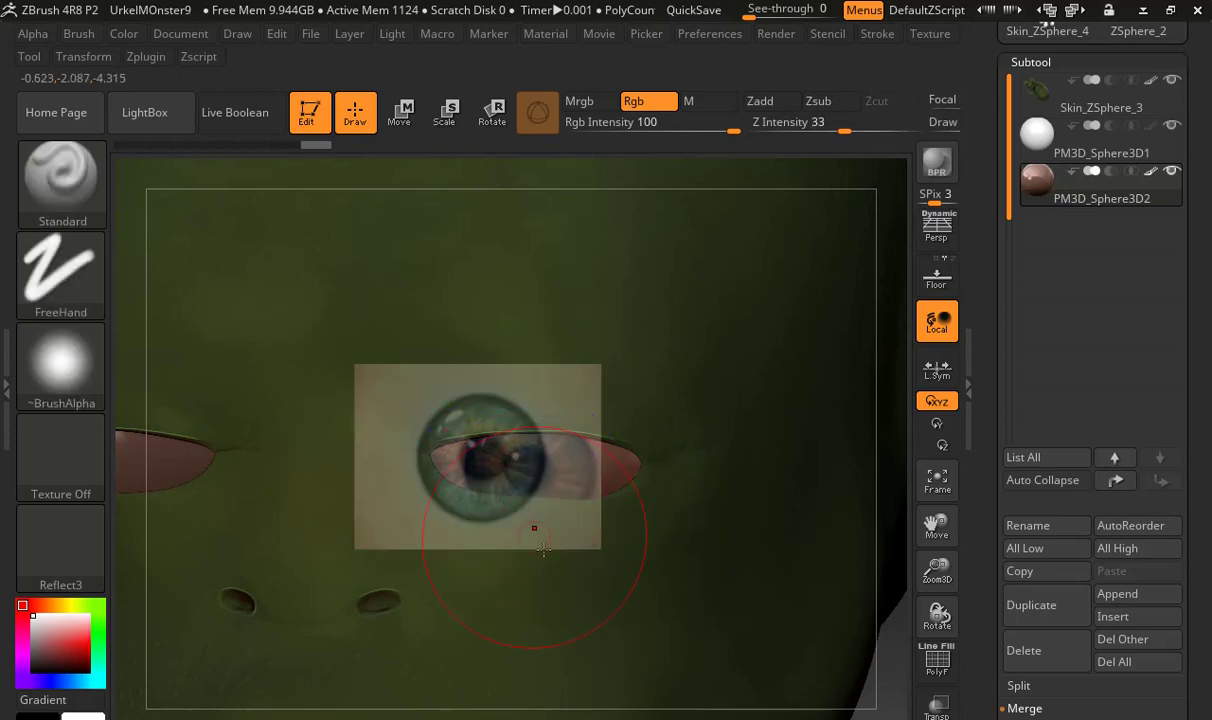
{"action": "mouse_move", "coordinate": [535, 528]}
{"action": "right_mouse_down"}
{"action": "mouse_move", "coordinate": [562, 562]}
{"action": "mouse_move", "coordinate": [501, 514]}
{"action": "right_mouse_up"}
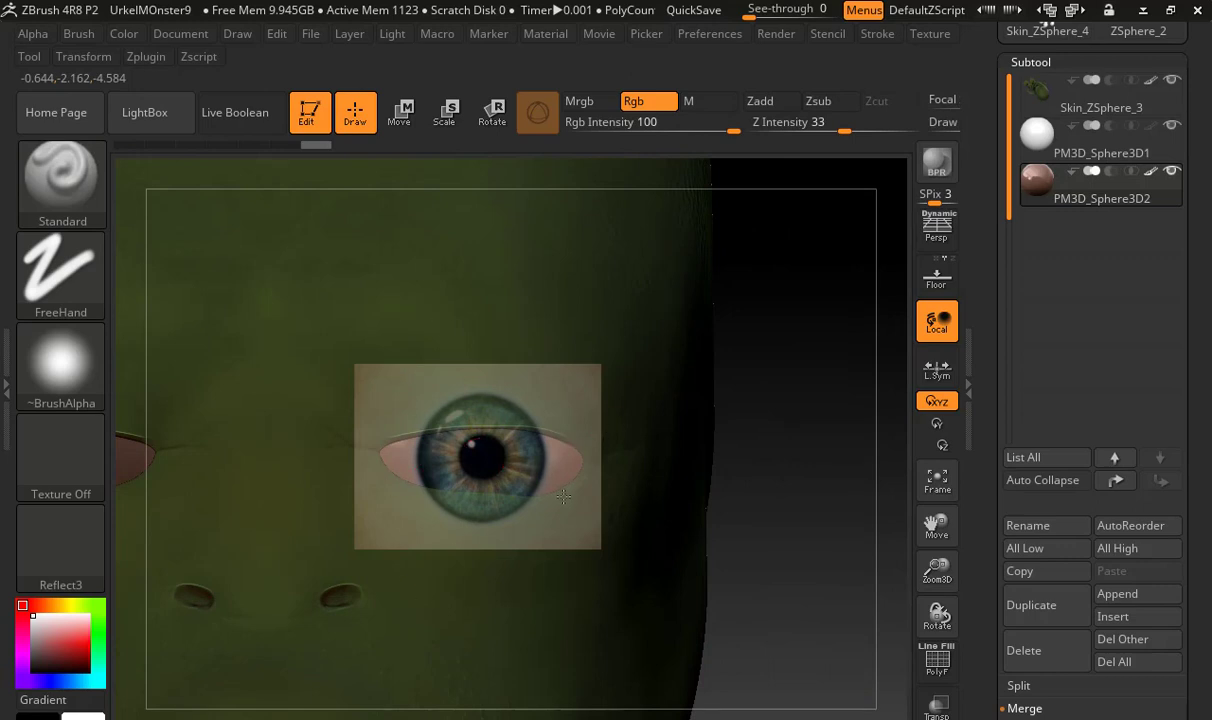
Hide the Spotlight image and set the Reflect3 material's Intensity A to about 0.86 and Intensity B to about 1.08
{"action": "key", "text": "shift+z"}
{"action": "mouse_move", "coordinate": [679, 511]}
{"action": "right_mouse_down"}
{"action": "mouse_move", "coordinate": [689, 511]}
{"action": "mouse_move", "coordinate": [677, 502]}
{"action": "right_mouse_up"}
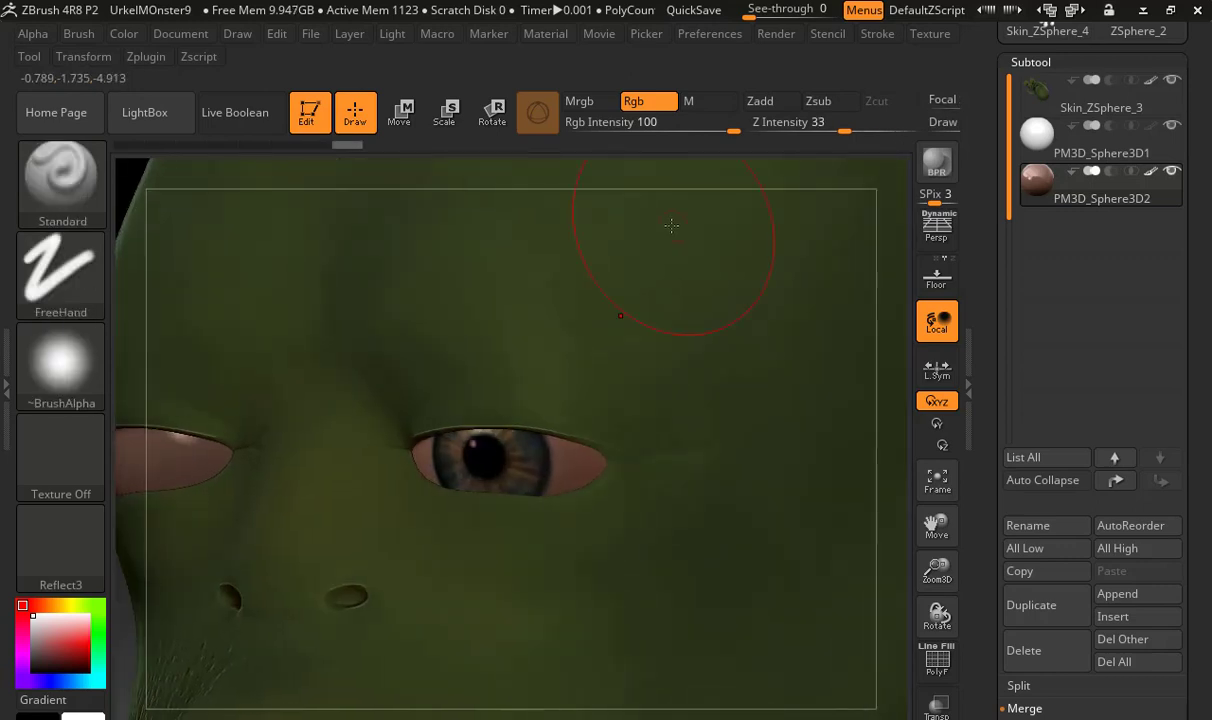
{"action": "left_click", "coordinate": [546, 33]}
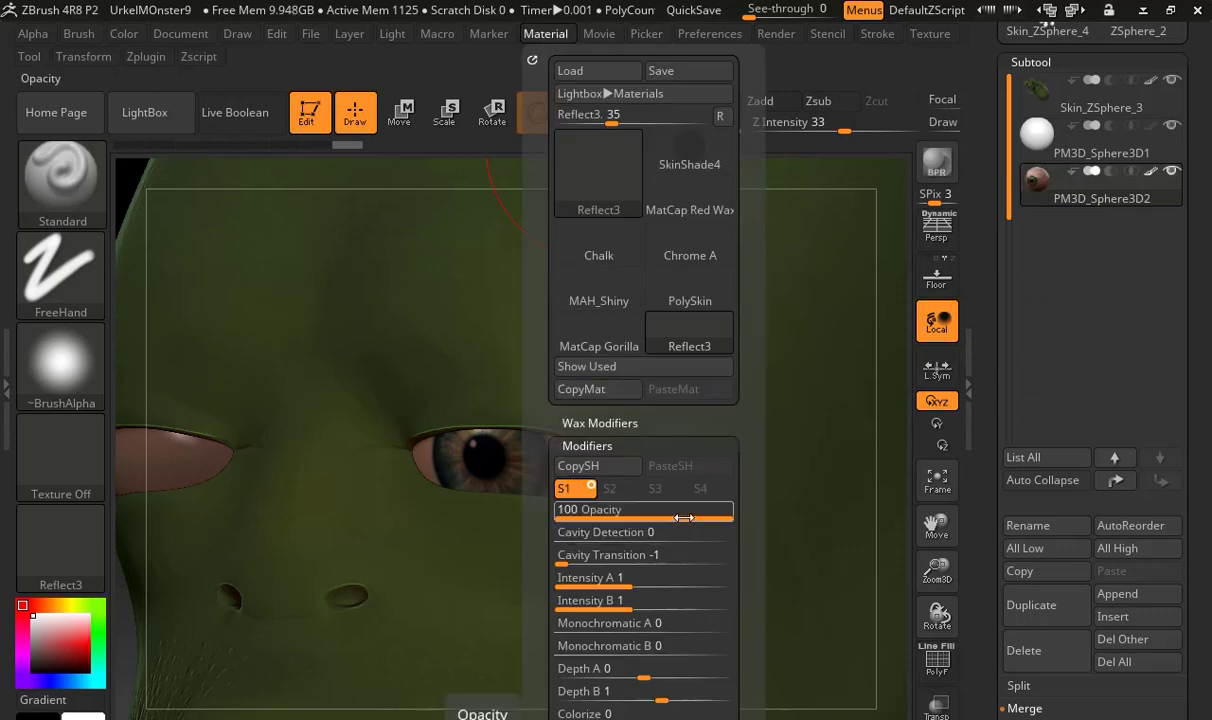
{"action": "left_click_drag", "start_coordinate": [621, 580], "coordinate": [640, 602]}
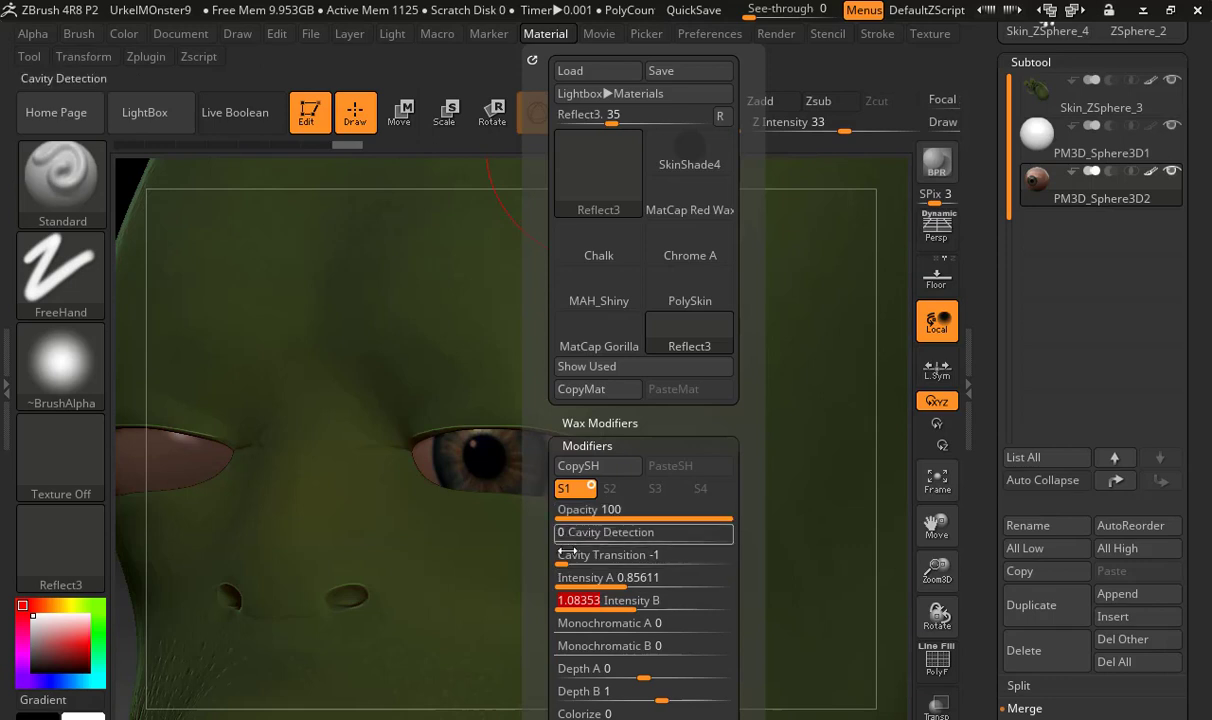
Inspect the Reflect3 material's texture, base colour and blur settings, and set its Hue A to about 0.098
{"action": "left_click_drag", "start_coordinate": [548, 578], "coordinate": [548, 275]}
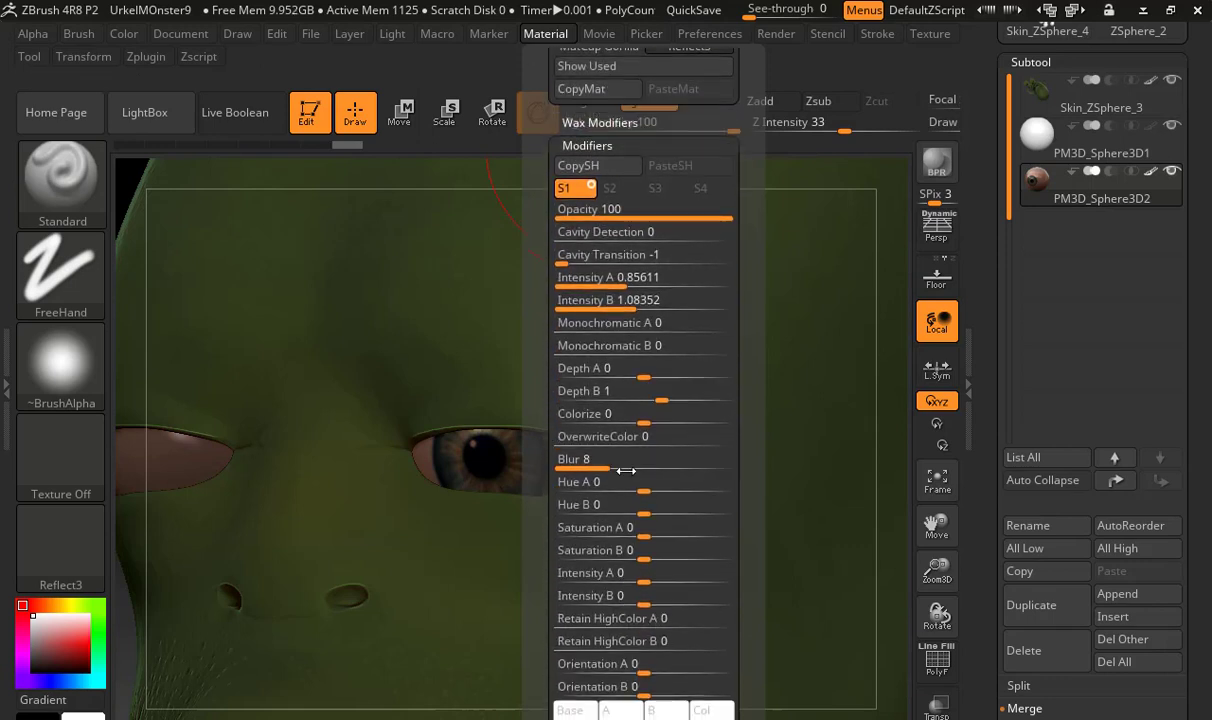
{"action": "left_click_drag", "start_coordinate": [547, 575], "coordinate": [547, 461]}
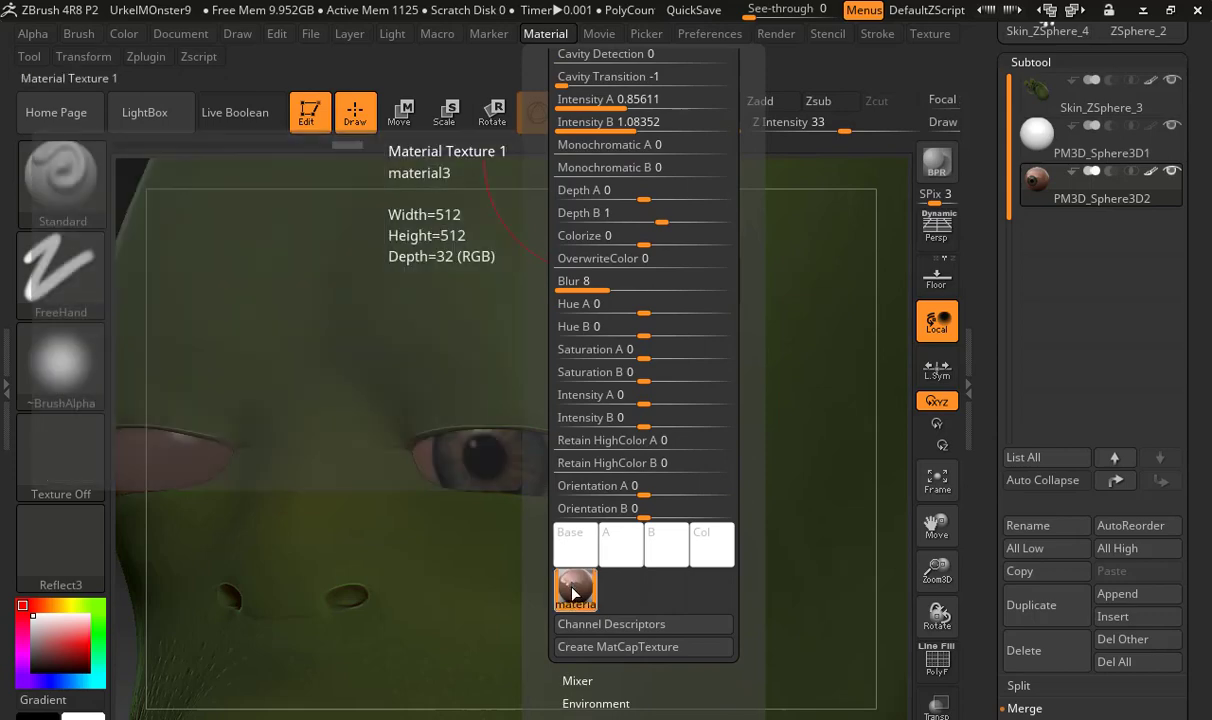
{"action": "left_click", "coordinate": [572, 588]}
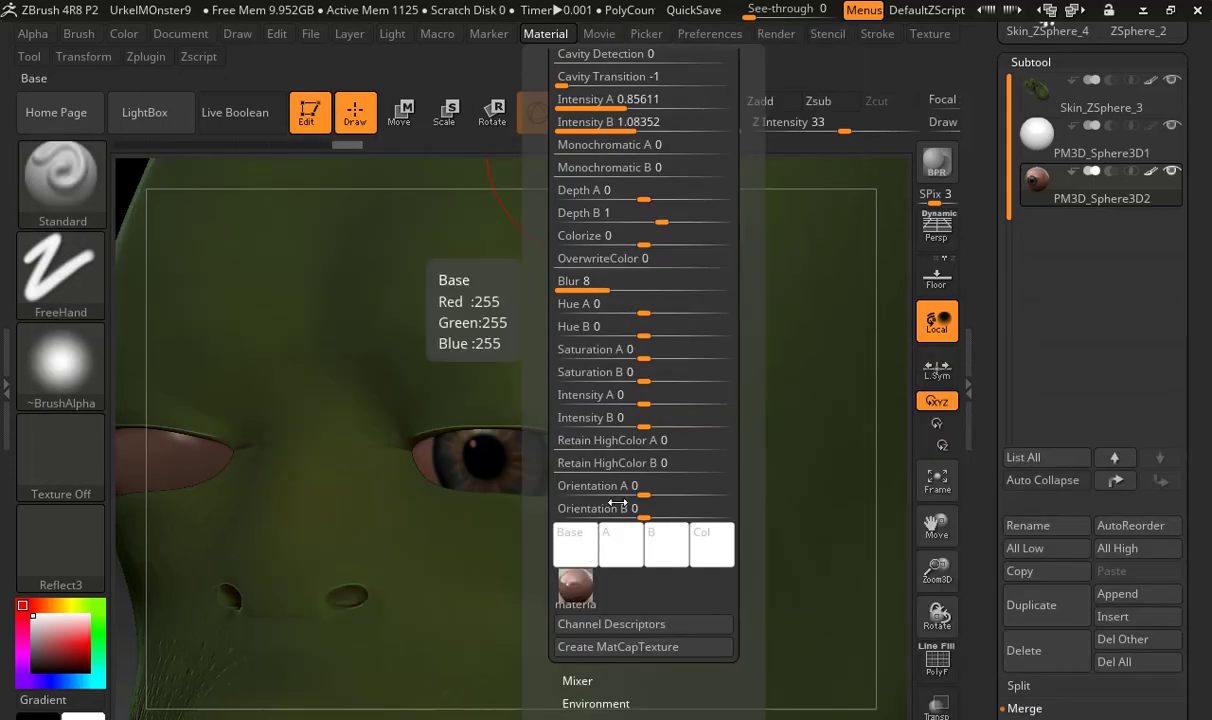
{"action": "left_click", "coordinate": [588, 553]}
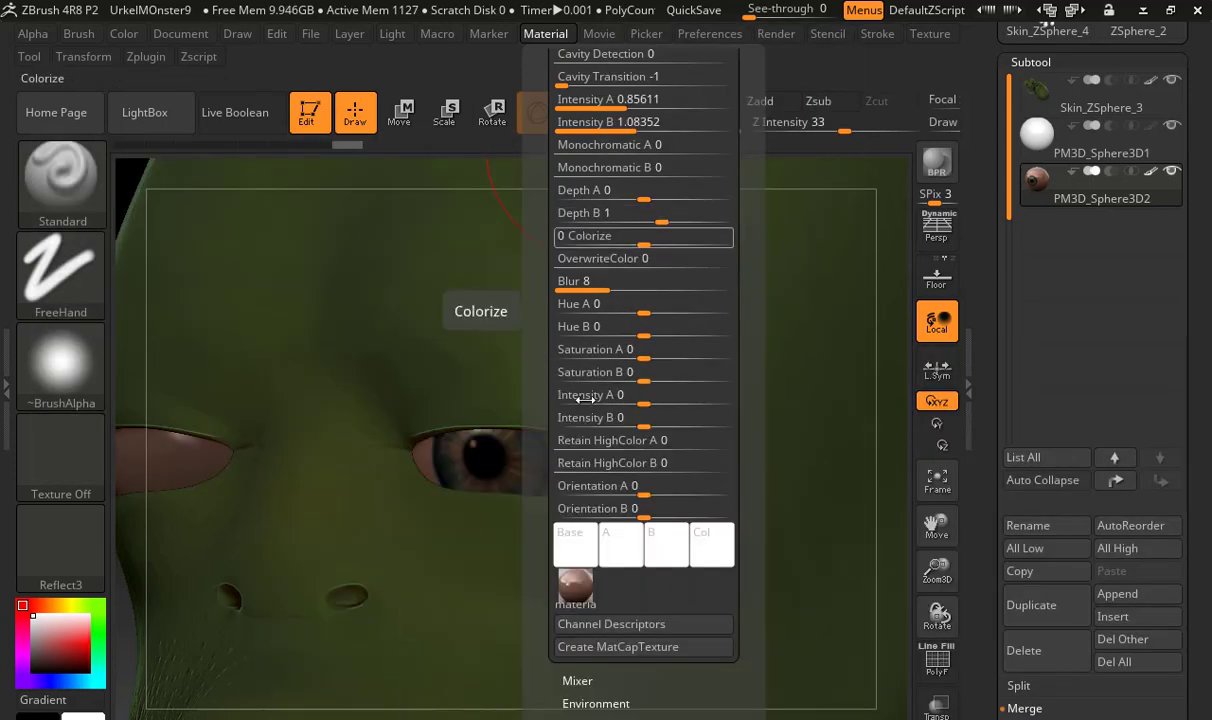
{"action": "left_click", "coordinate": [608, 285]}
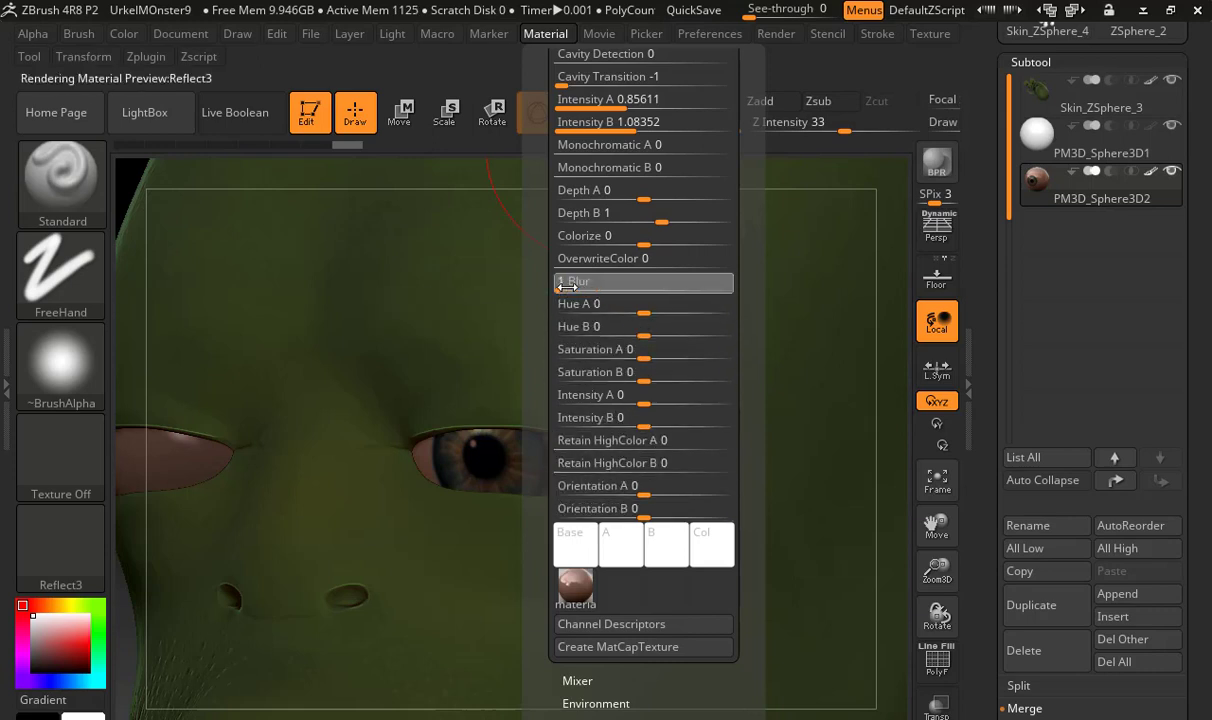
{"action": "left_click", "coordinate": [640, 310]}
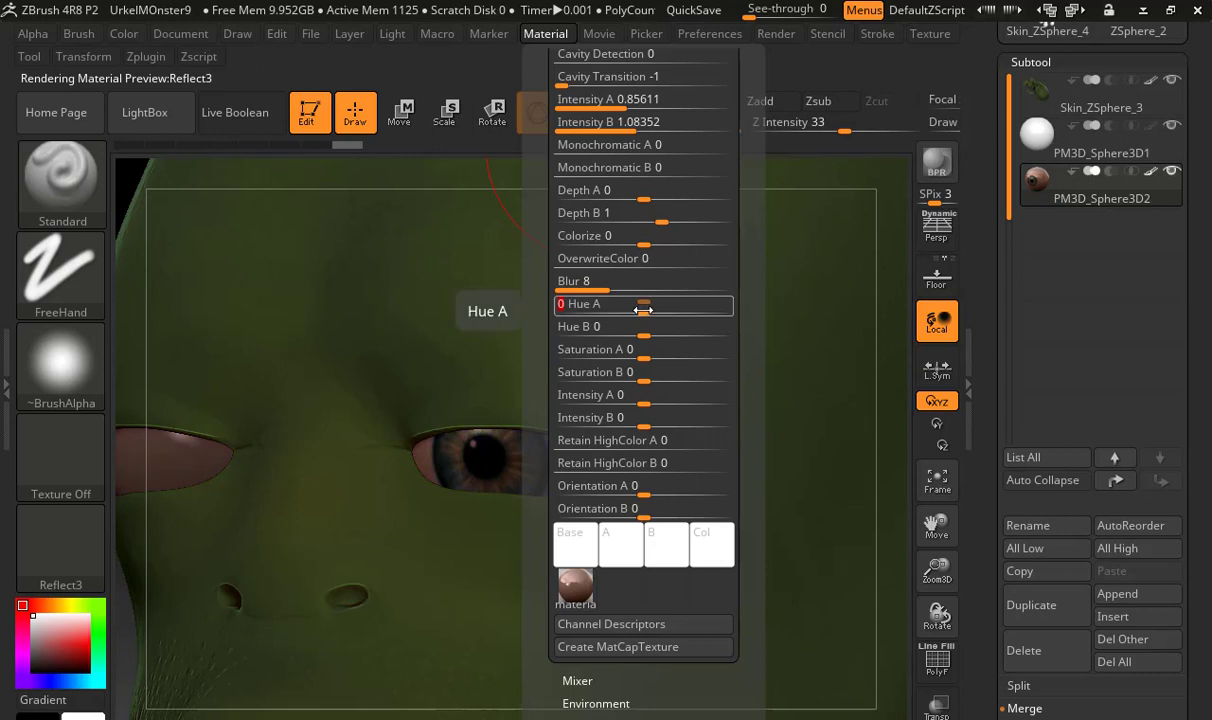
{"action": "mouse_move", "coordinate": [642, 310]}
{"action": "left_mouse_down"}
{"action": "mouse_move", "coordinate": [652, 304]}
{"action": "mouse_move", "coordinate": [643, 334]}
{"action": "left_mouse_up"}
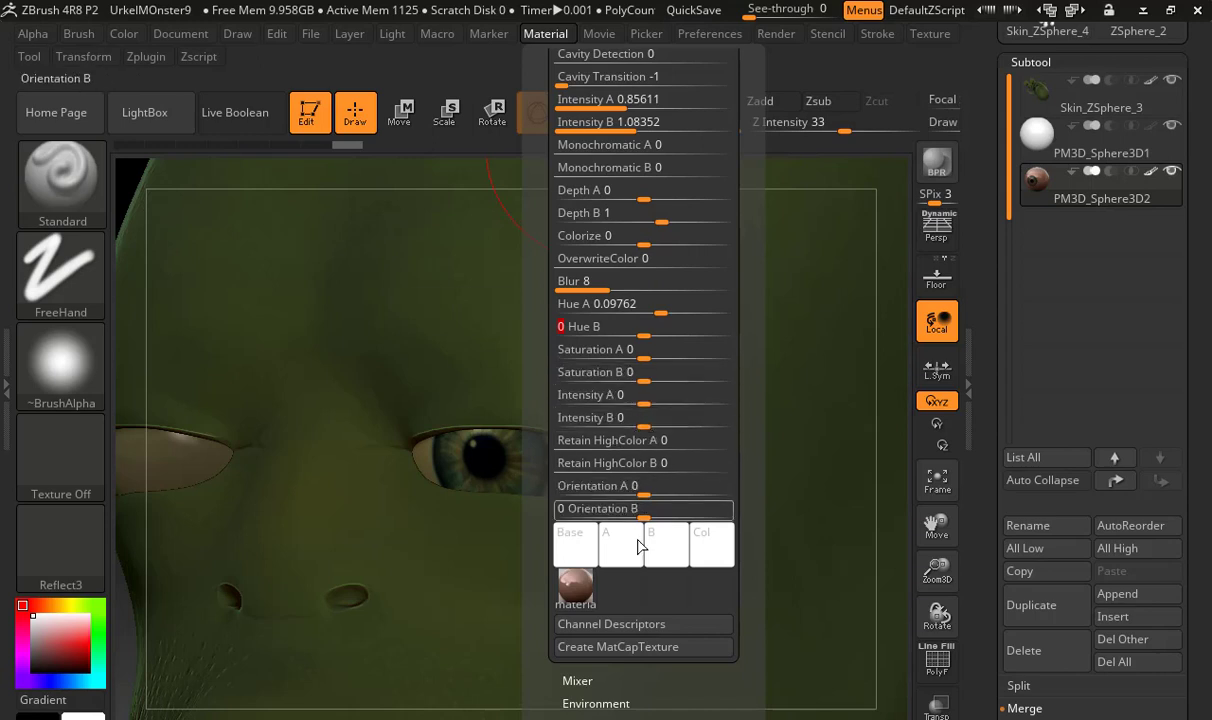
Examine the Reflect3 material's Mixer, Environment, Matcap Maker and Wax Modifiers settings for further ways to adjust the eyes
{"action": "left_click_drag", "start_coordinate": [544, 591], "coordinate": [553, 493]}
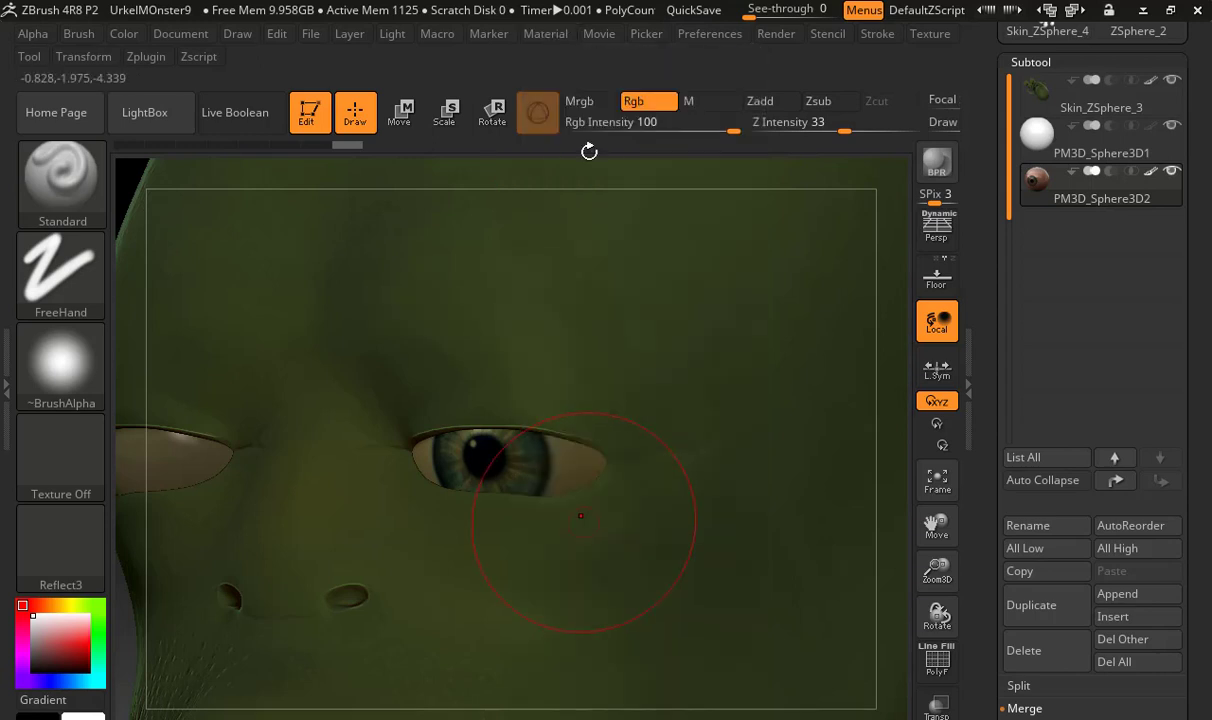
{"action": "left_click", "coordinate": [546, 34]}
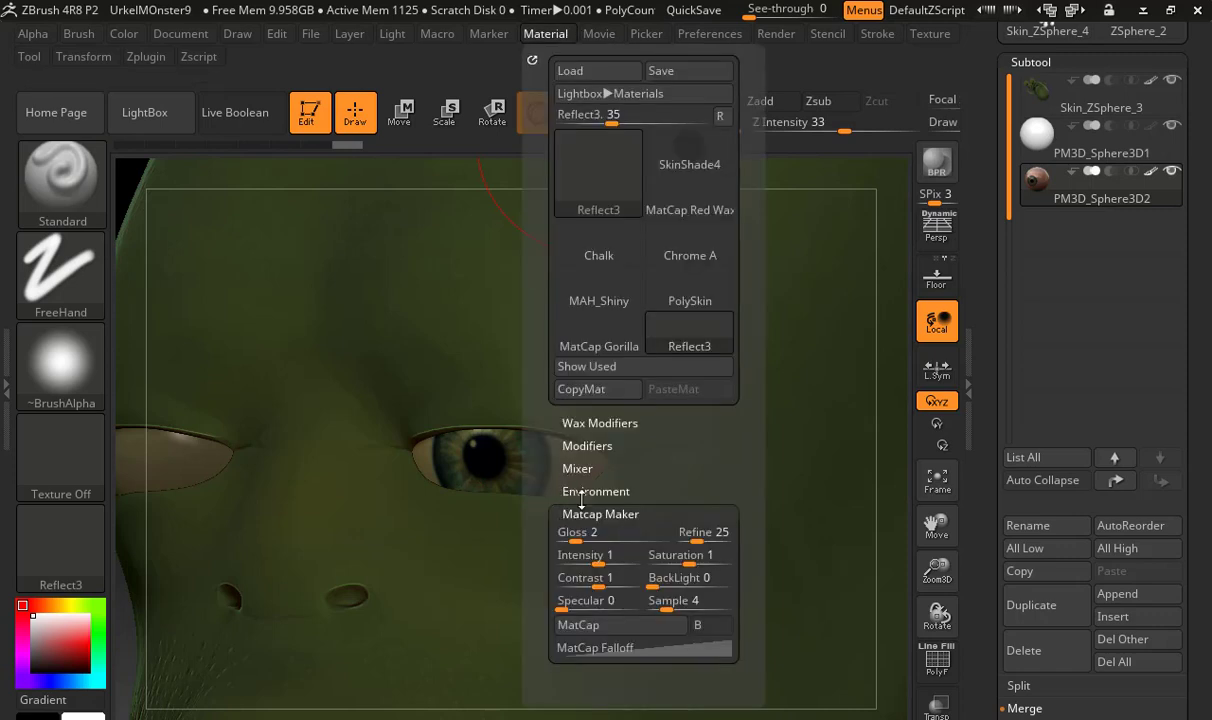
{"action": "left_click", "coordinate": [580, 468]}
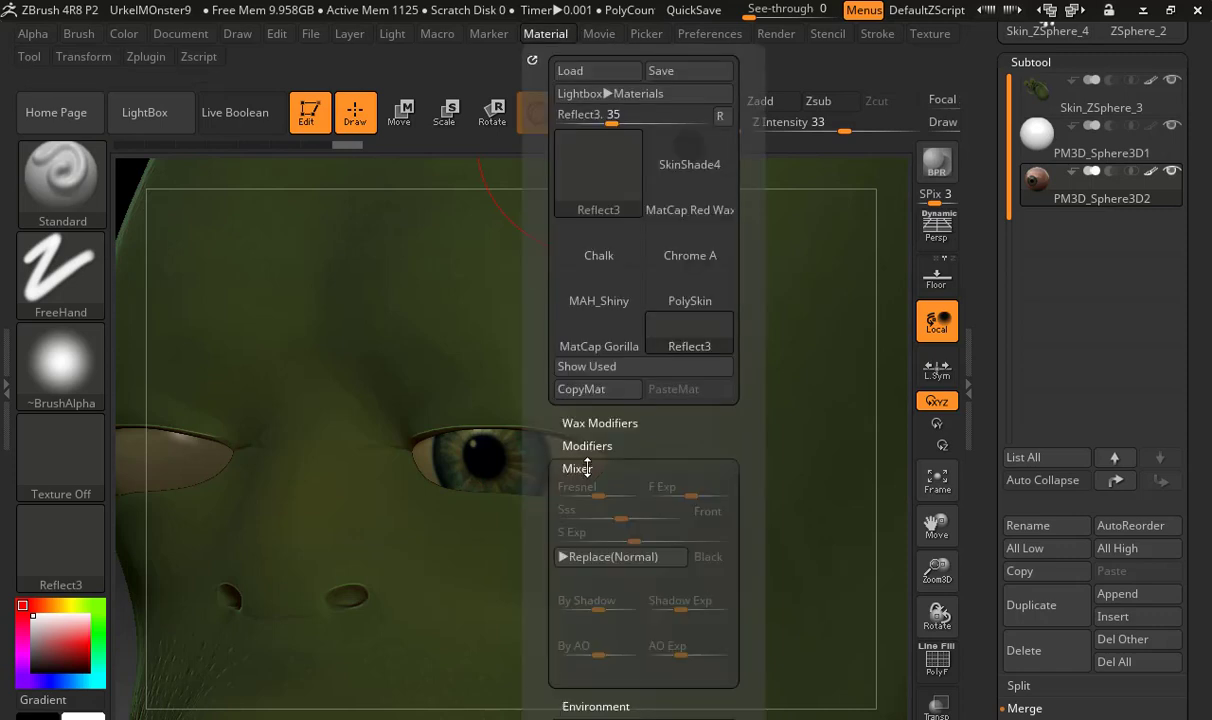
{"action": "left_click", "coordinate": [580, 468]}
{"action": "left_click", "coordinate": [594, 489]}
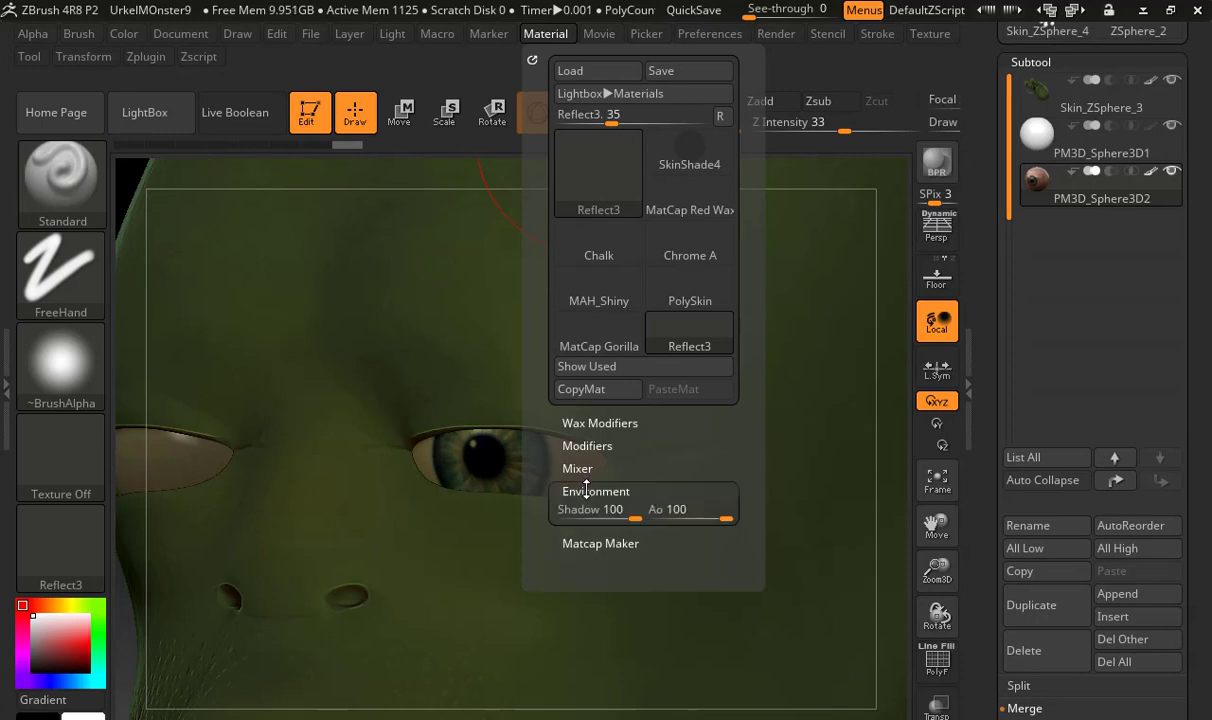
{"action": "left_click", "coordinate": [578, 567]}
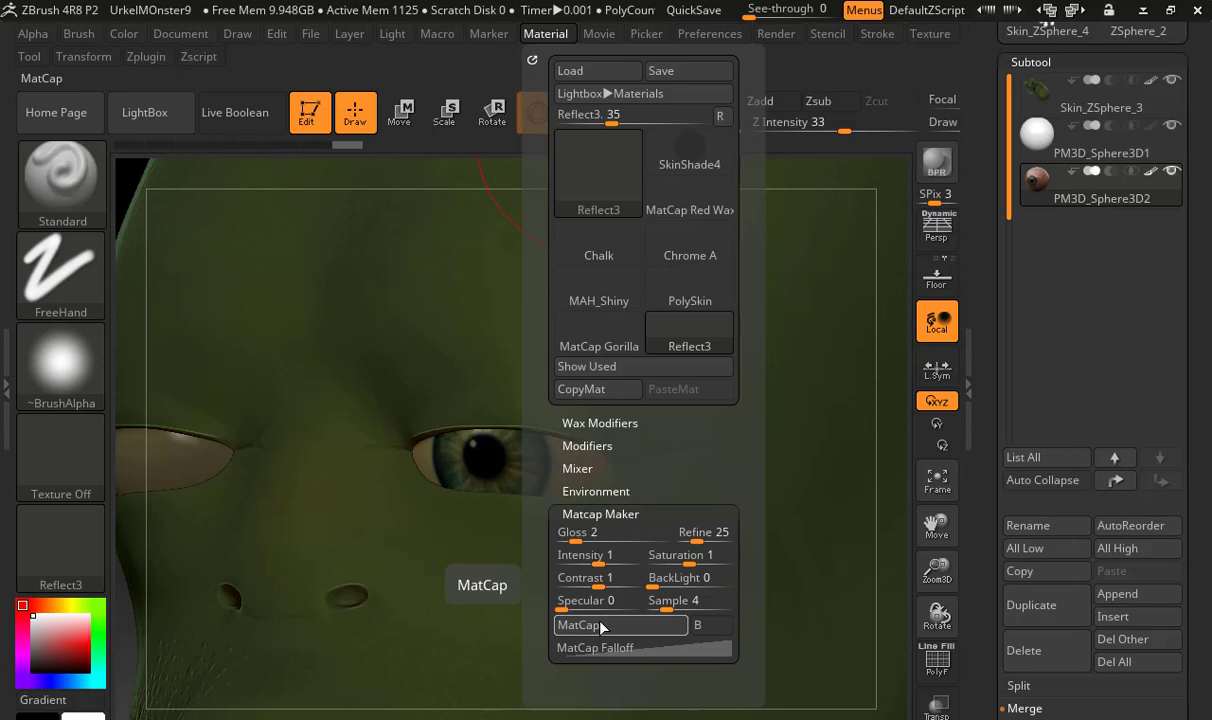
{"action": "left_click", "coordinate": [573, 423]}
{"action": "left_click", "coordinate": [586, 521]}
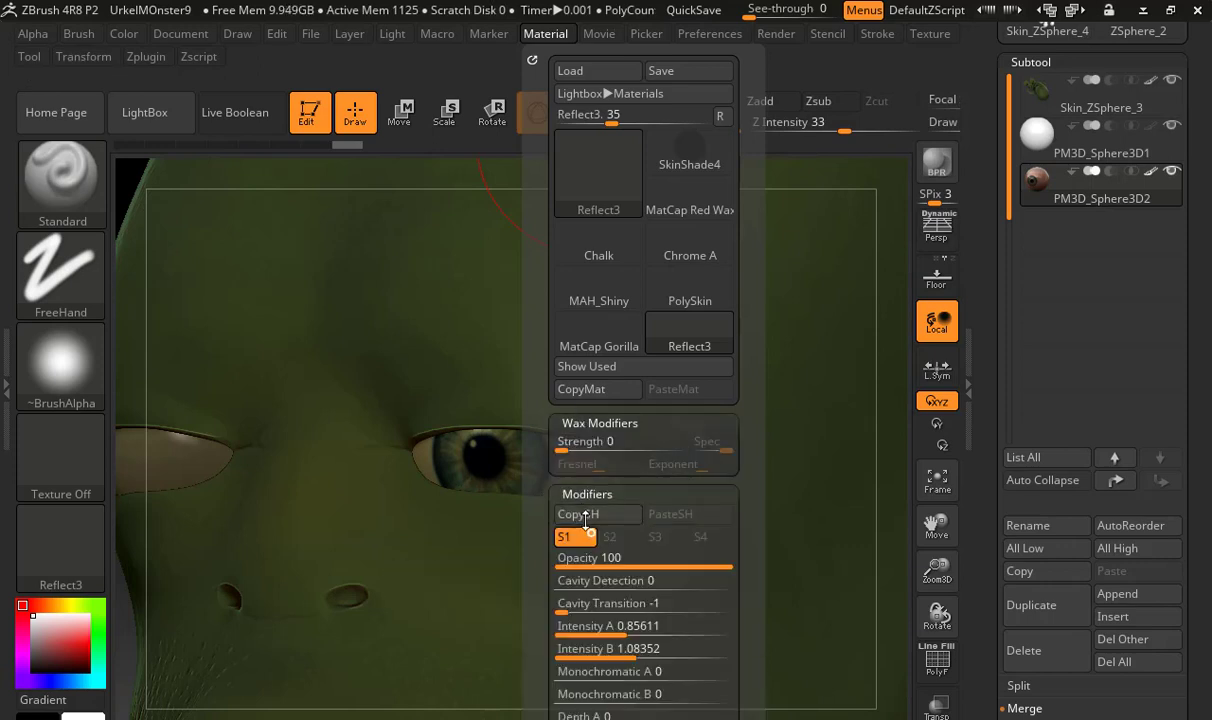
Adjust Reflect3 with Retain HighColor A about 46 and B about 57, Monochromatic A about 0.78, Intensity A about 1.46 and Intensity B about 2.15
{"action": "left_click_drag", "start_coordinate": [548, 466], "coordinate": [590, 177]}
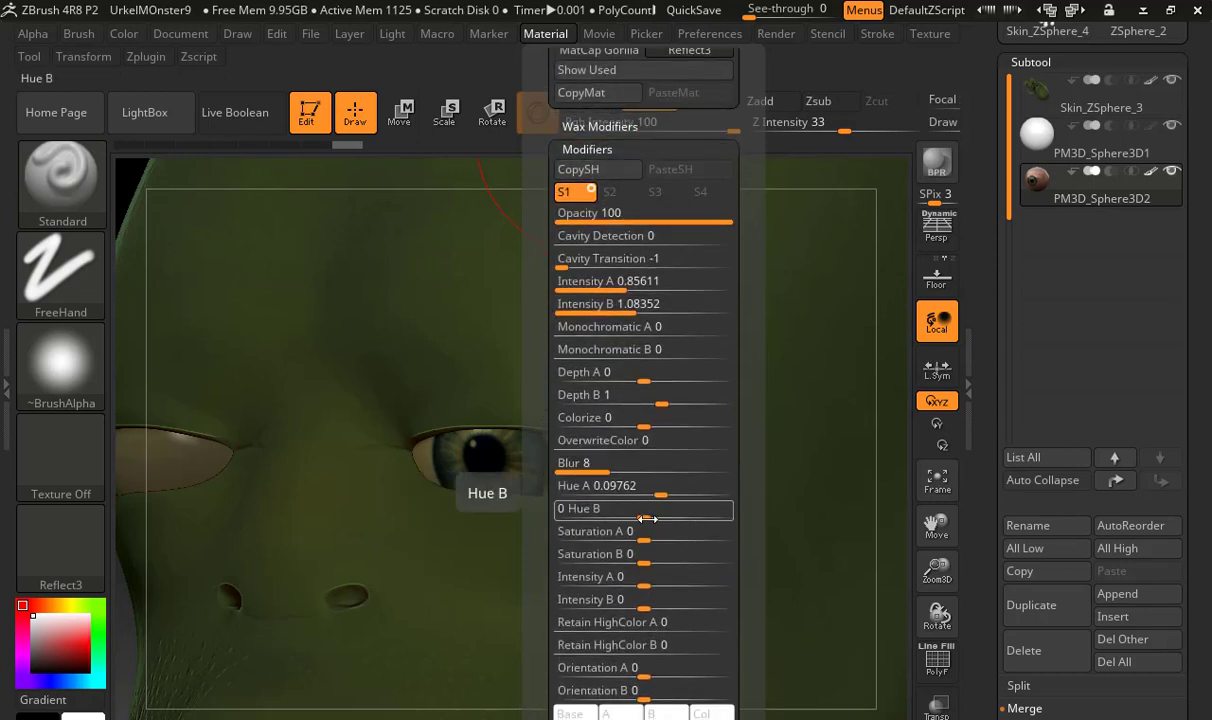
{"action": "mouse_move", "coordinate": [661, 632]}
{"action": "left_mouse_down"}
{"action": "mouse_move", "coordinate": [671, 627]}
{"action": "mouse_move", "coordinate": [666, 644]}
{"action": "left_mouse_up"}
{"action": "left_click_drag", "start_coordinate": [662, 313], "coordinate": [620, 281]}
{"action": "left_click_drag", "start_coordinate": [623, 330], "coordinate": [690, 327]}
{"action": "mouse_move", "coordinate": [632, 283]}
{"action": "left_mouse_down"}
{"action": "mouse_move", "coordinate": [665, 291]}
{"action": "mouse_move", "coordinate": [643, 292]}
{"action": "left_mouse_up"}
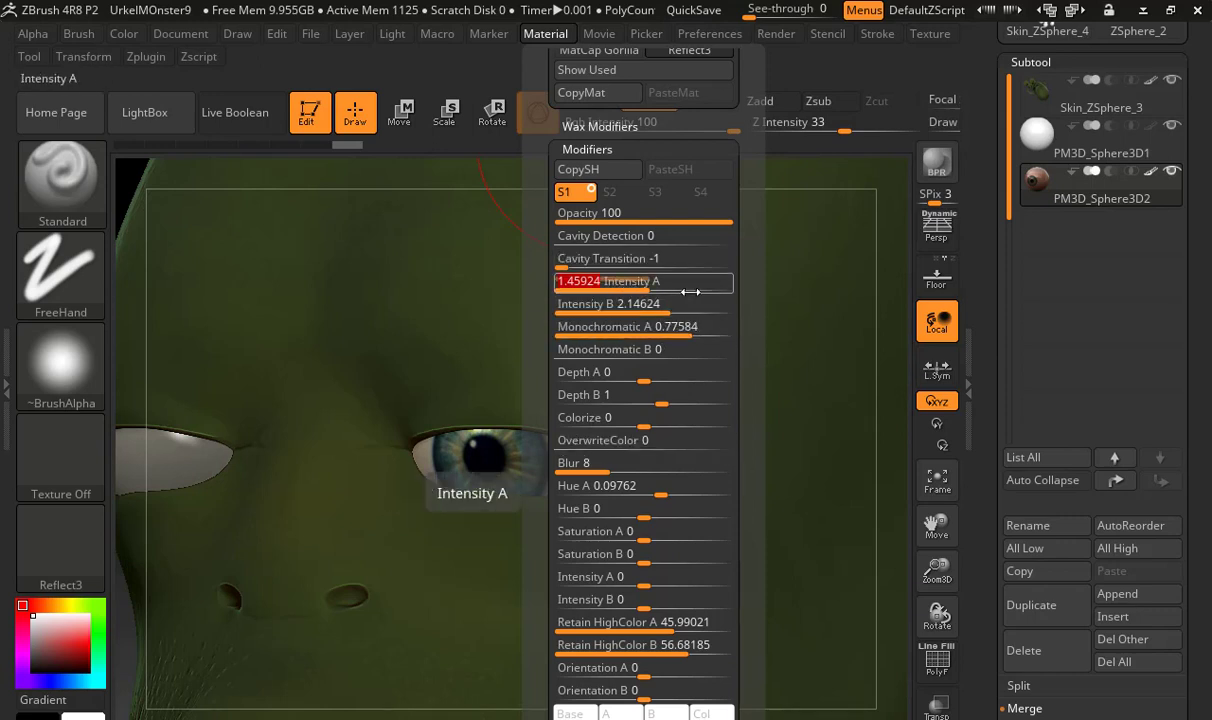
{"action": "mouse_move", "coordinate": [626, 579]}
{"action": "right_mouse_down"}
{"action": "mouse_move", "coordinate": [703, 574]}
{"action": "mouse_move", "coordinate": [611, 575]}
{"action": "mouse_move", "coordinate": [636, 465]}
{"action": "mouse_move", "coordinate": [615, 540]}
{"action": "mouse_move", "coordinate": [633, 590]}
{"action": "mouse_move", "coordinate": [765, 575]}
{"action": "mouse_move", "coordinate": [446, 506]}
{"action": "mouse_move", "coordinate": [645, 503]}
{"action": "right_mouse_up"}
{"action": "right_click_drag", "start_coordinate": [766, 312], "coordinate": [704, 421]}
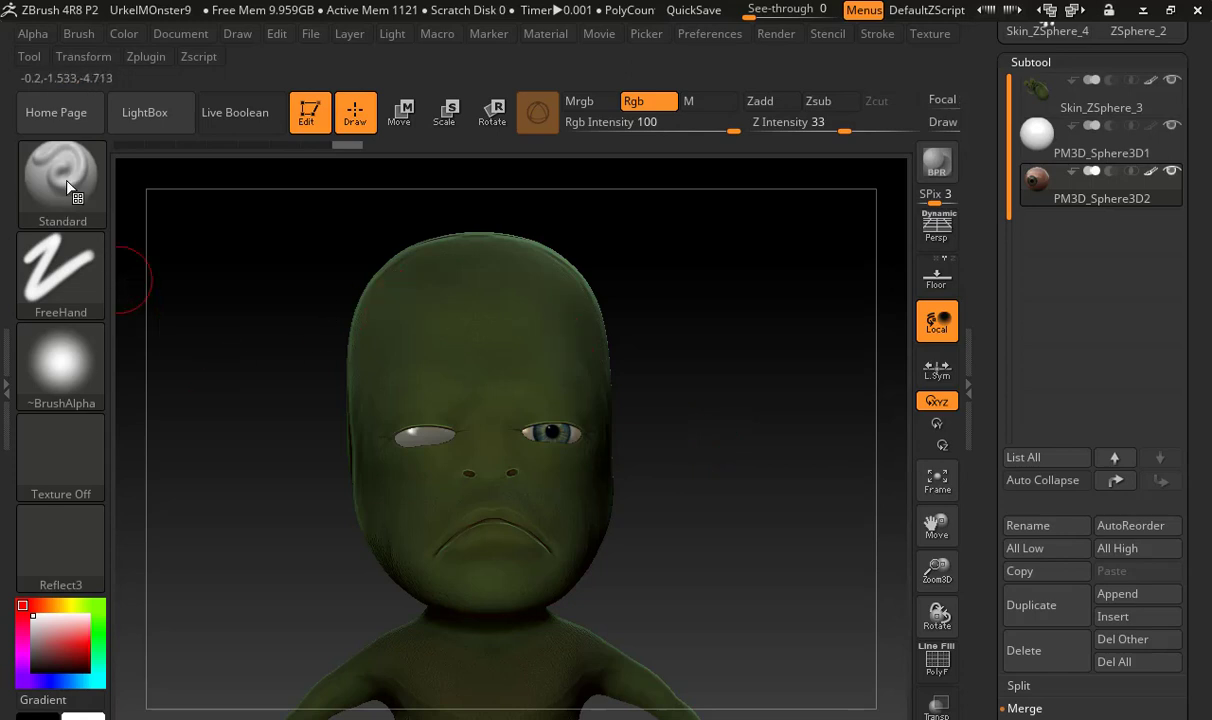
Choose a near-black colour, adjust the brush size and paint both of the monster's eyes dark
{"action": "left_click", "coordinate": [88, 638]}
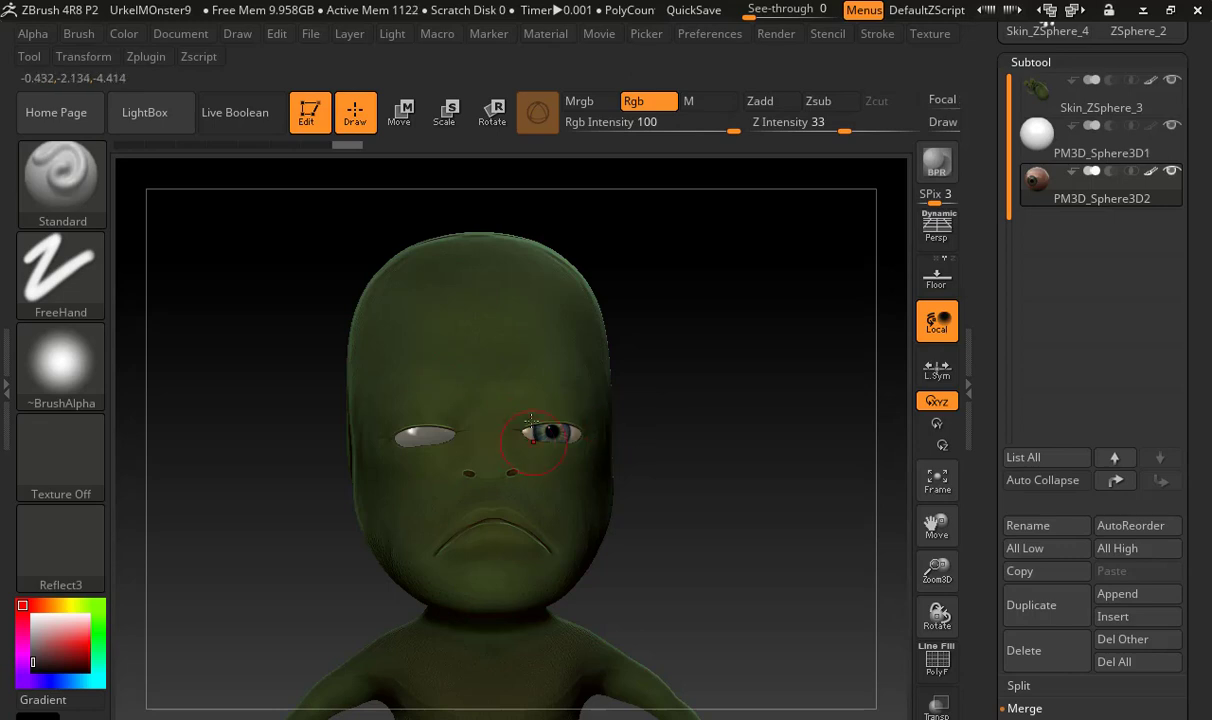
{"action": "key", "text": "s"}
{"action": "left_click_drag", "start_coordinate": [528, 427], "coordinate": [555, 424]}
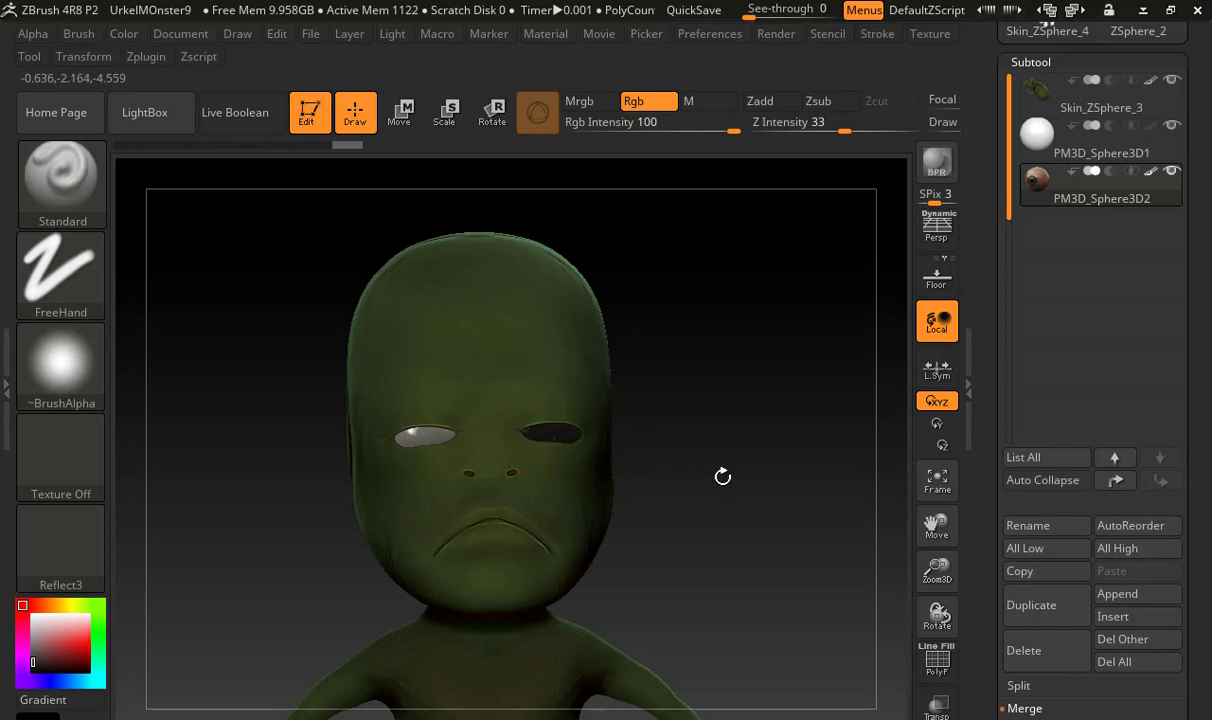
{"action": "left_click_drag", "start_coordinate": [657, 460], "coordinate": [890, 575]}
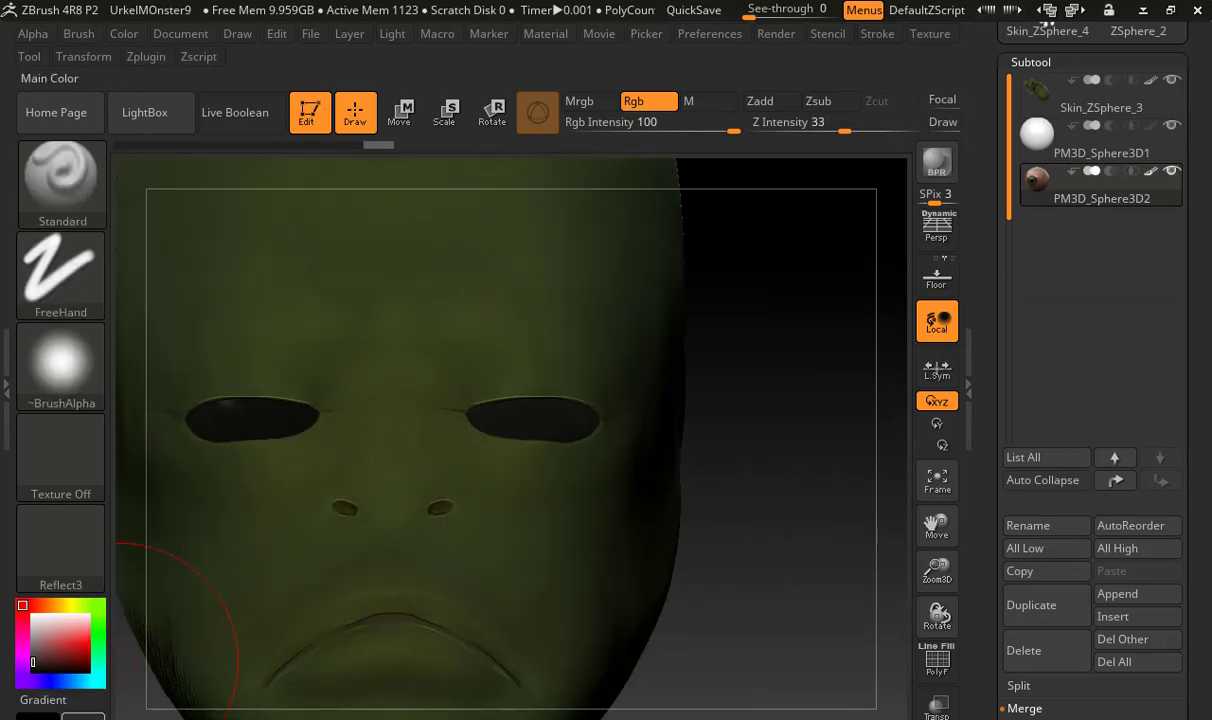
Pick a lighter grey, shrink the brush and lower Rgb Intensity to 6 to softly lighten the monster's left eye
{"action": "mouse_move", "coordinate": [64, 642]}
{"action": "left_click_drag", "start_coordinate": [73, 527], "coordinate": [56, 516]}
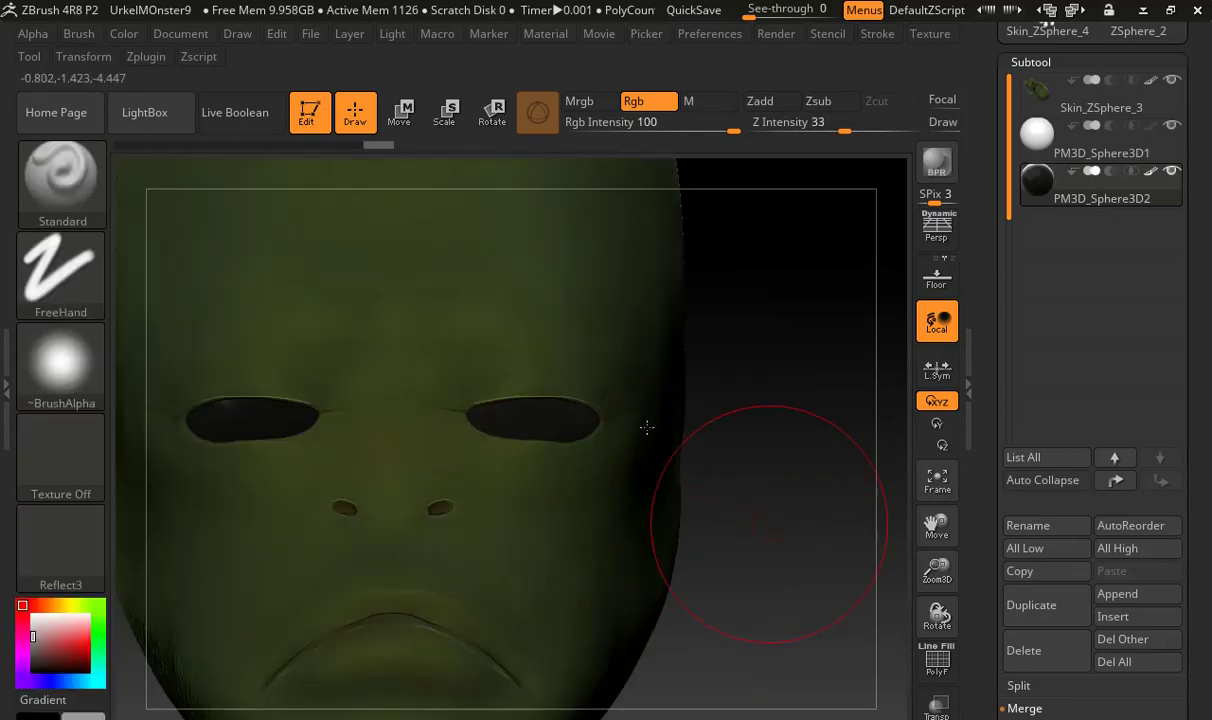
{"action": "key", "text": "s"}
{"action": "left_click_drag", "start_coordinate": [600, 410], "coordinate": [576, 411]}
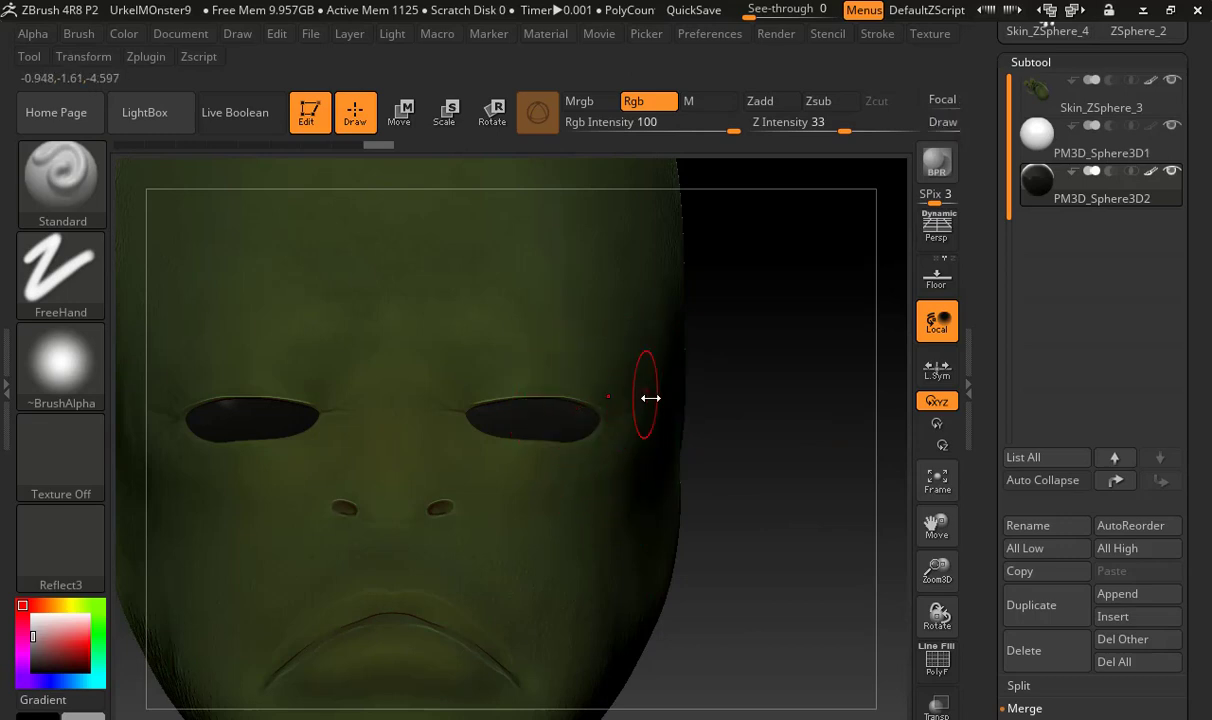
{"action": "type", "text": "i6"}
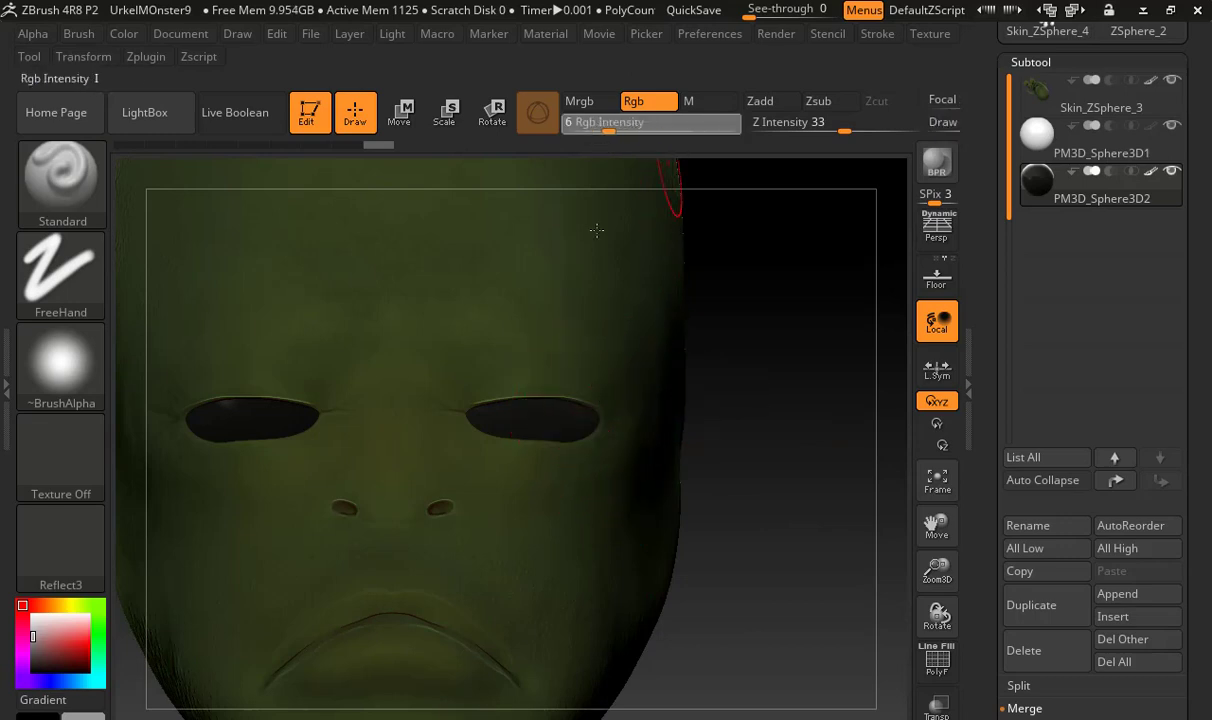
{"action": "key", "text": "Return"}
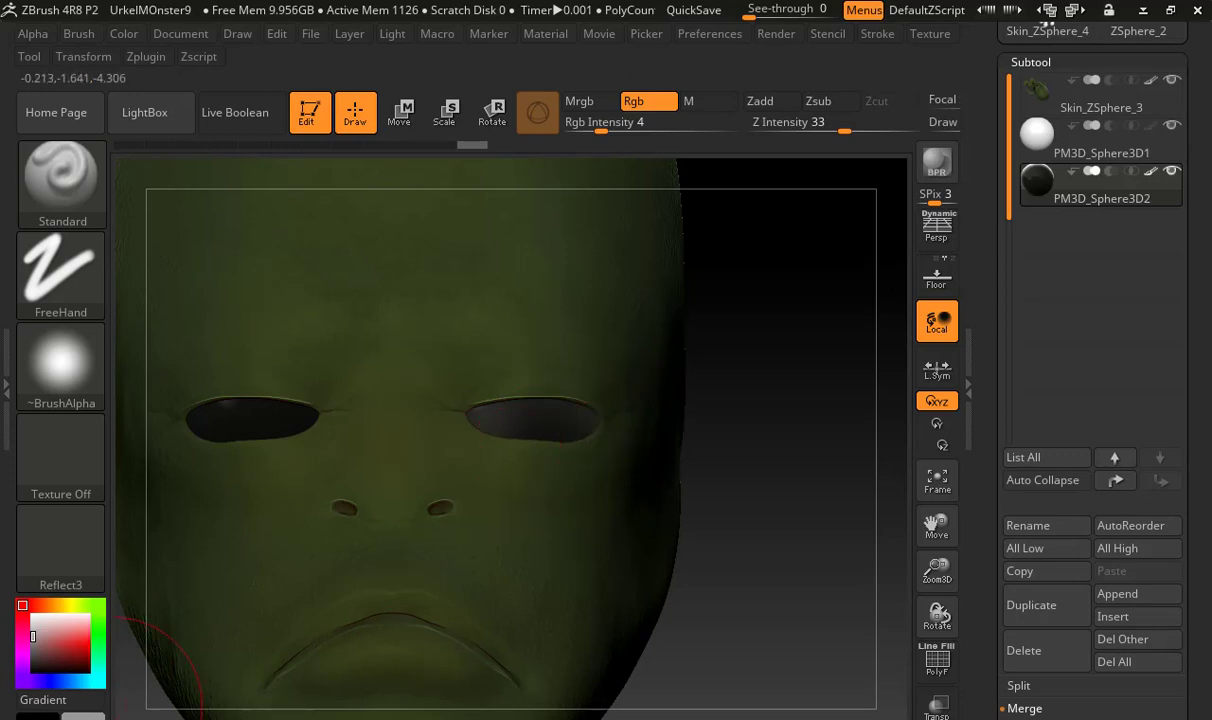
Choose black, set the Draw Size to 120 and lower the Focal Shift to about -94 for painting the pupil
{"action": "left_click", "coordinate": [55, 671]}
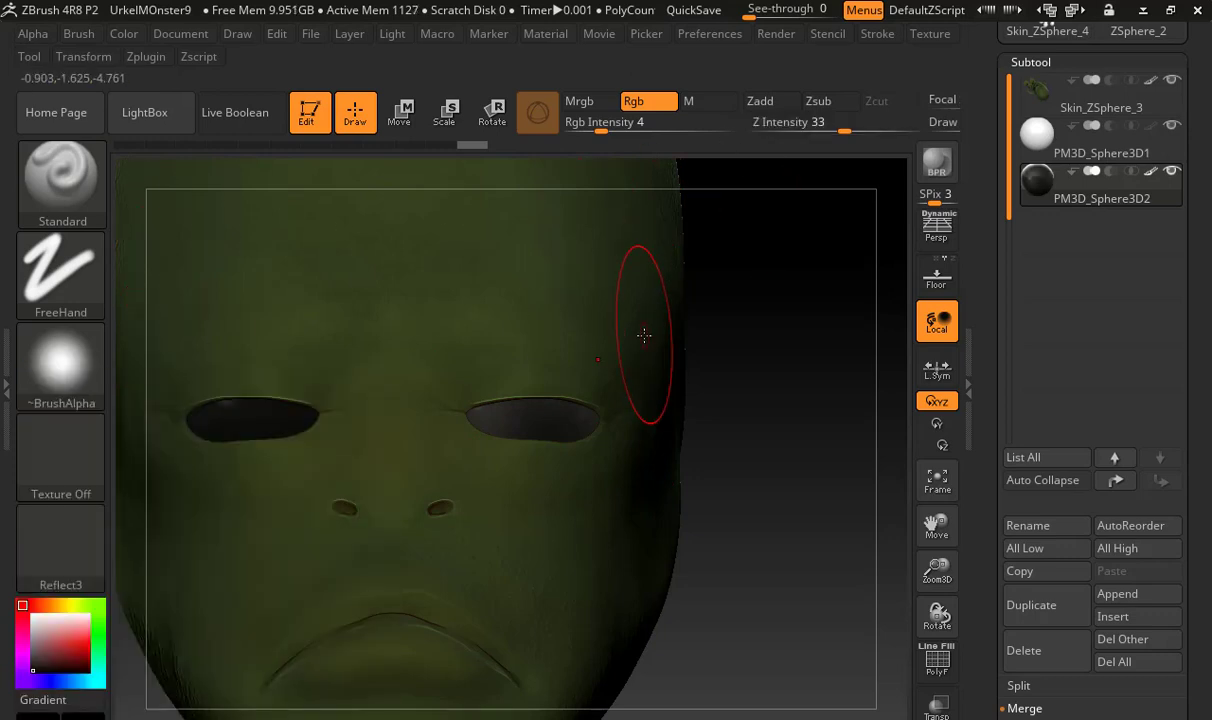
{"action": "key", "text": "space"}
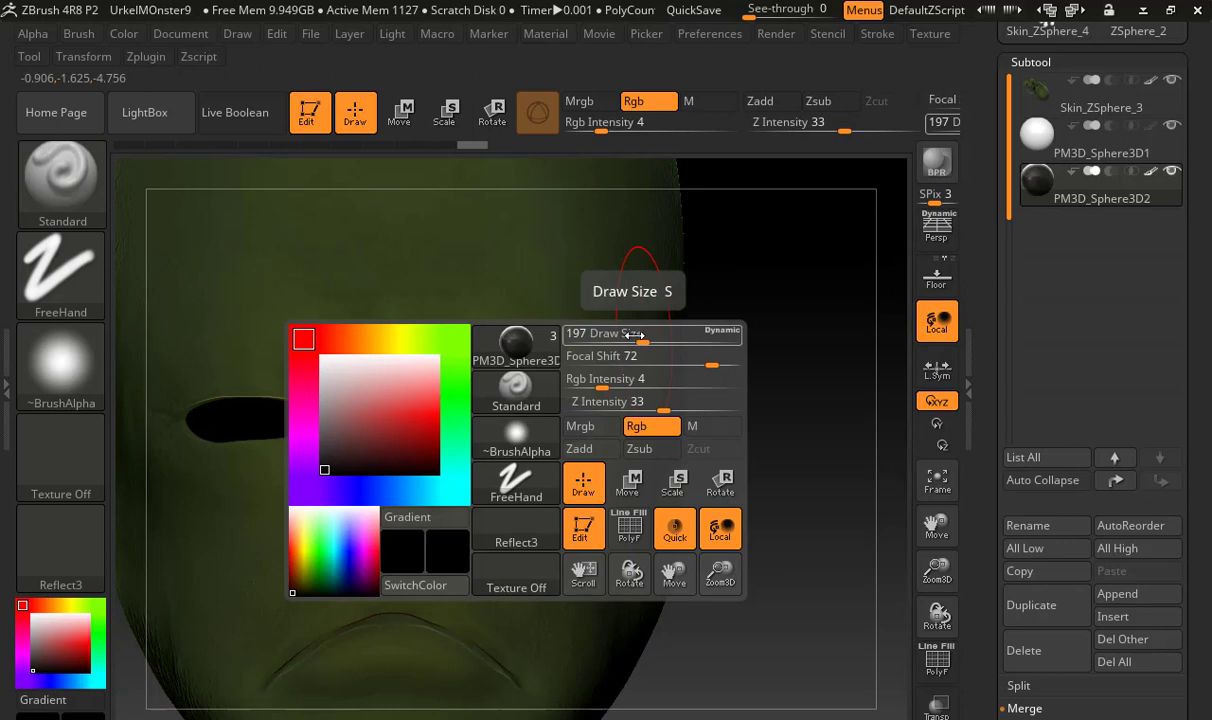
{"action": "mouse_move", "coordinate": [630, 336]}
{"action": "left_mouse_down"}
{"action": "mouse_move", "coordinate": [655, 327]}
{"action": "mouse_move", "coordinate": [588, 336]}
{"action": "left_mouse_up"}
{"action": "key", "text": "space"}
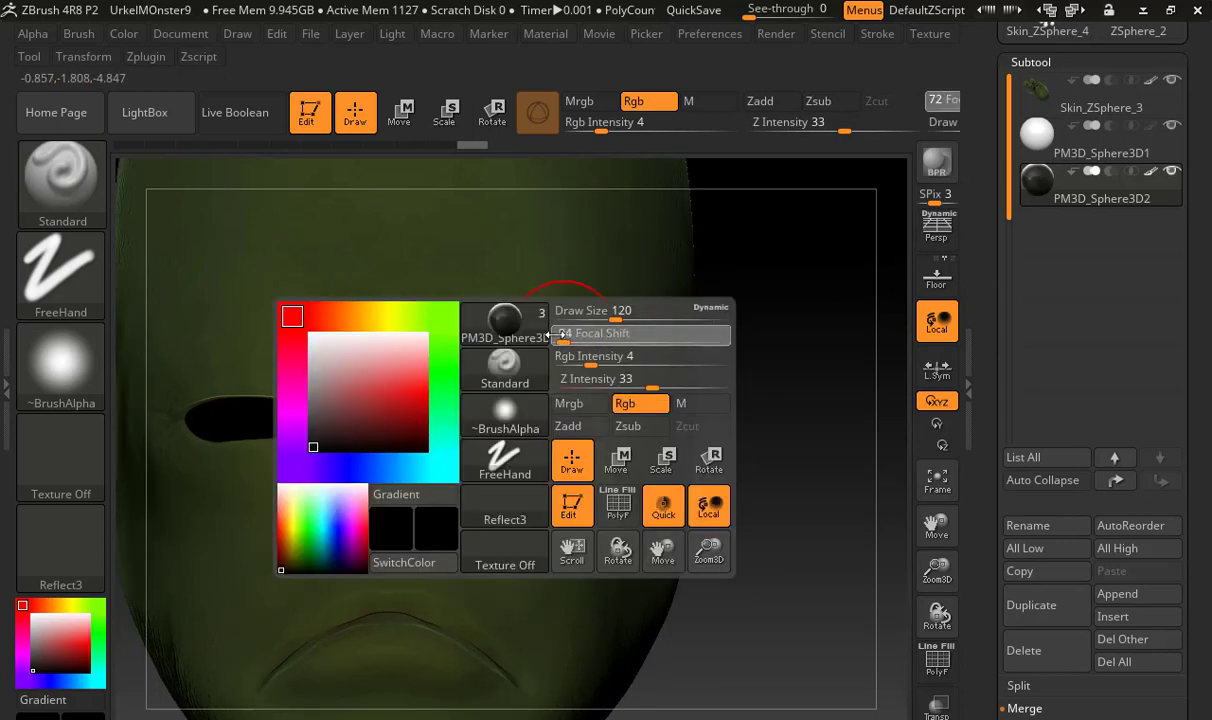
{"action": "left_click_drag", "start_coordinate": [549, 480], "coordinate": [660, 512], "text": "alt"}
Resize the brush to pupil size over the monster's left eye and try dabbing a dark centre onto it
{"action": "key", "text": "s"}
{"action": "left_click_drag", "start_coordinate": [550, 363], "coordinate": [540, 366]}
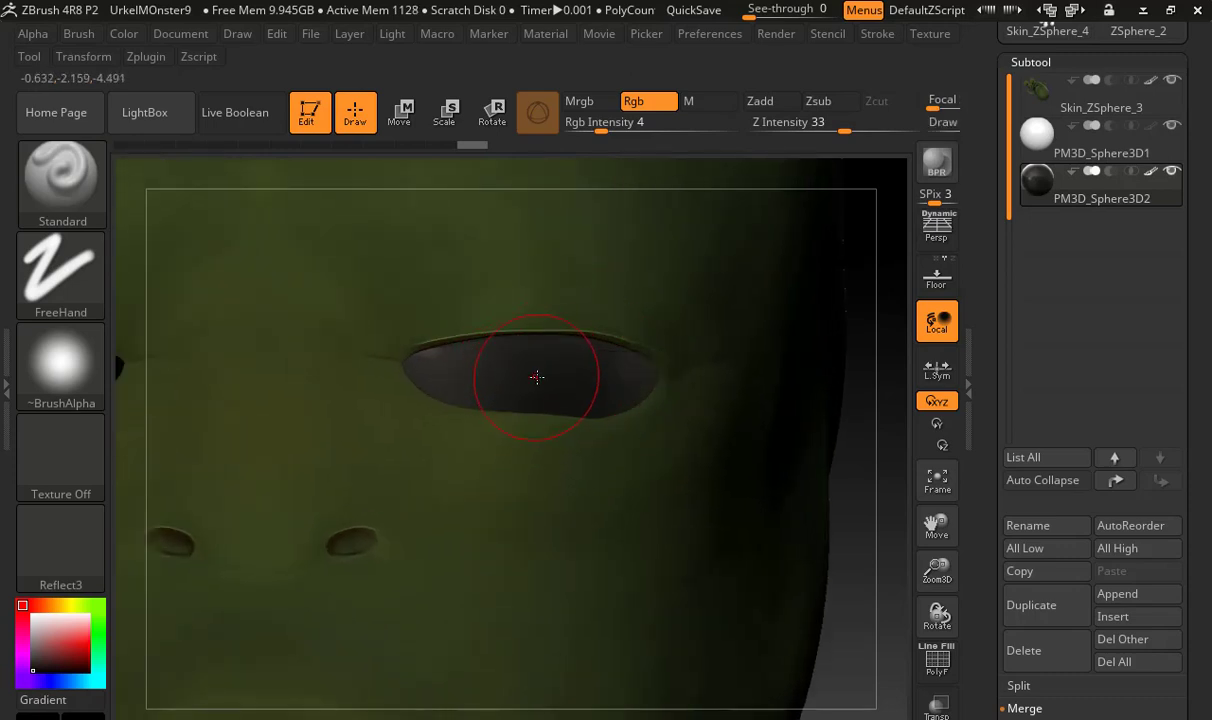
{"action": "key", "text": "s"}
{"action": "left_click_drag", "start_coordinate": [537, 376], "coordinate": [531, 378]}
Give the Standard brush the DragRect stroke with Rgb Intensity 100 and try a black pupil on the left eye
{"action": "left_click", "coordinate": [60, 272]}
{"action": "left_click", "coordinate": [255, 283]}
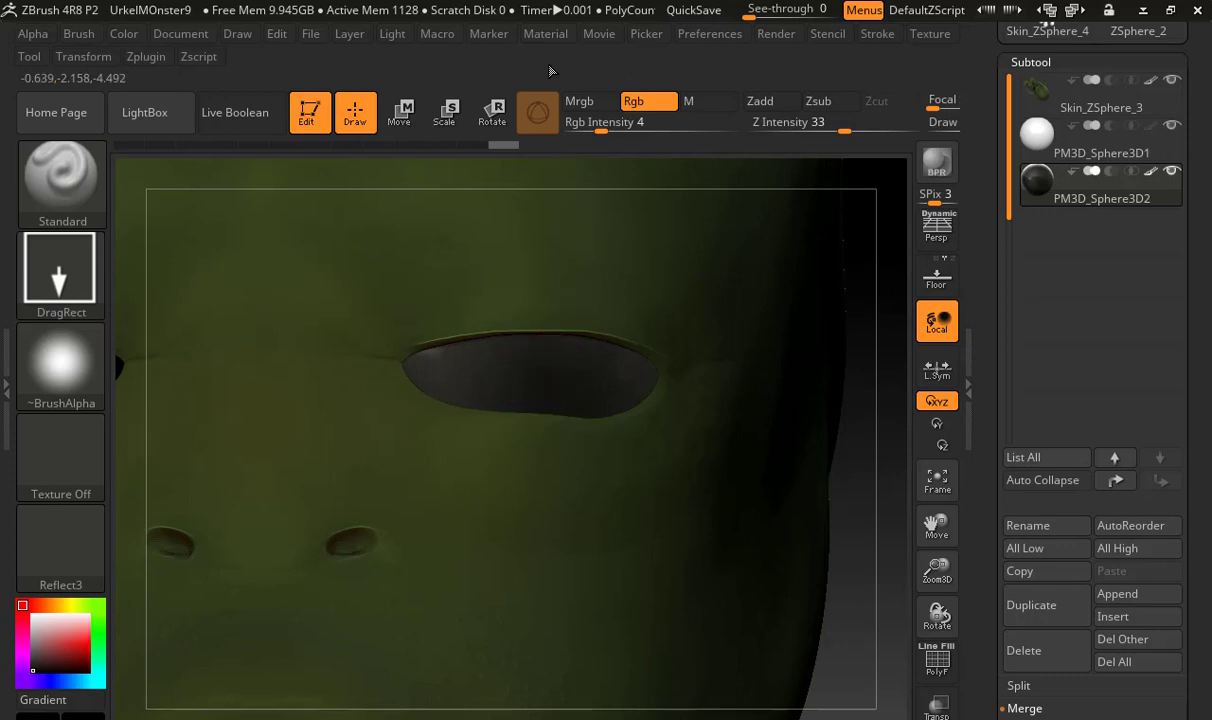
{"action": "left_click_drag", "start_coordinate": [600, 131], "coordinate": [775, 150]}
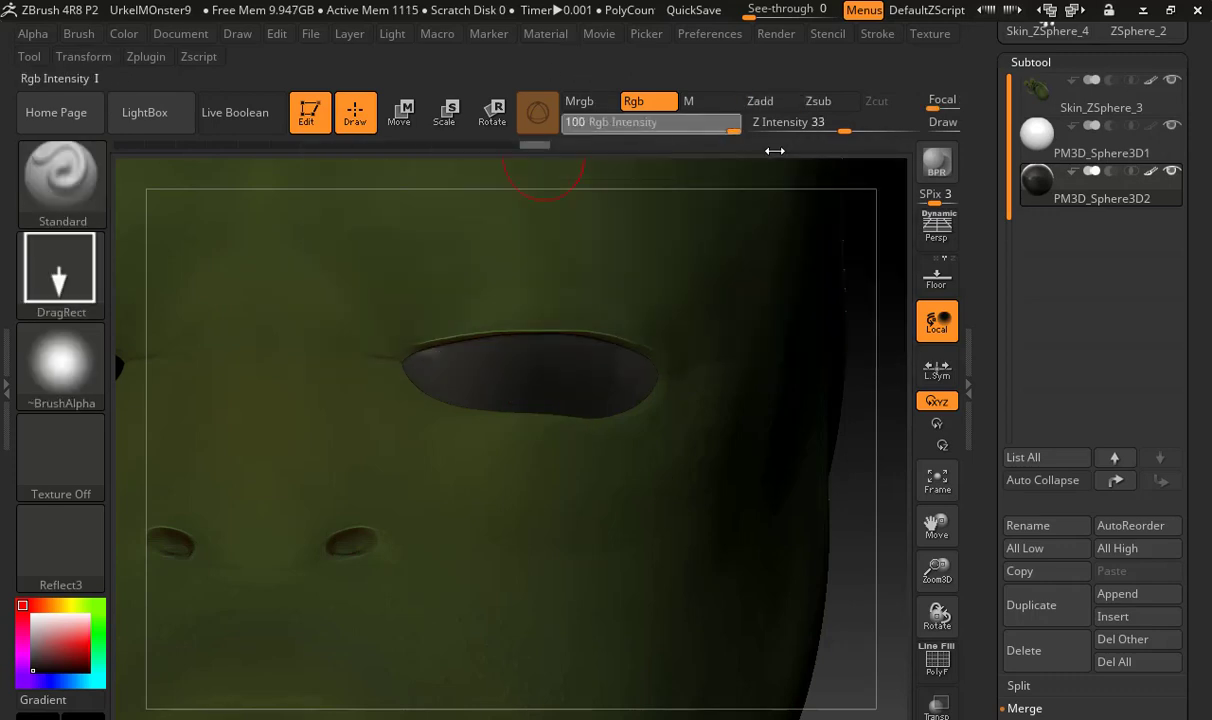
{"action": "left_click_drag", "start_coordinate": [538, 377], "coordinate": [621, 431]}
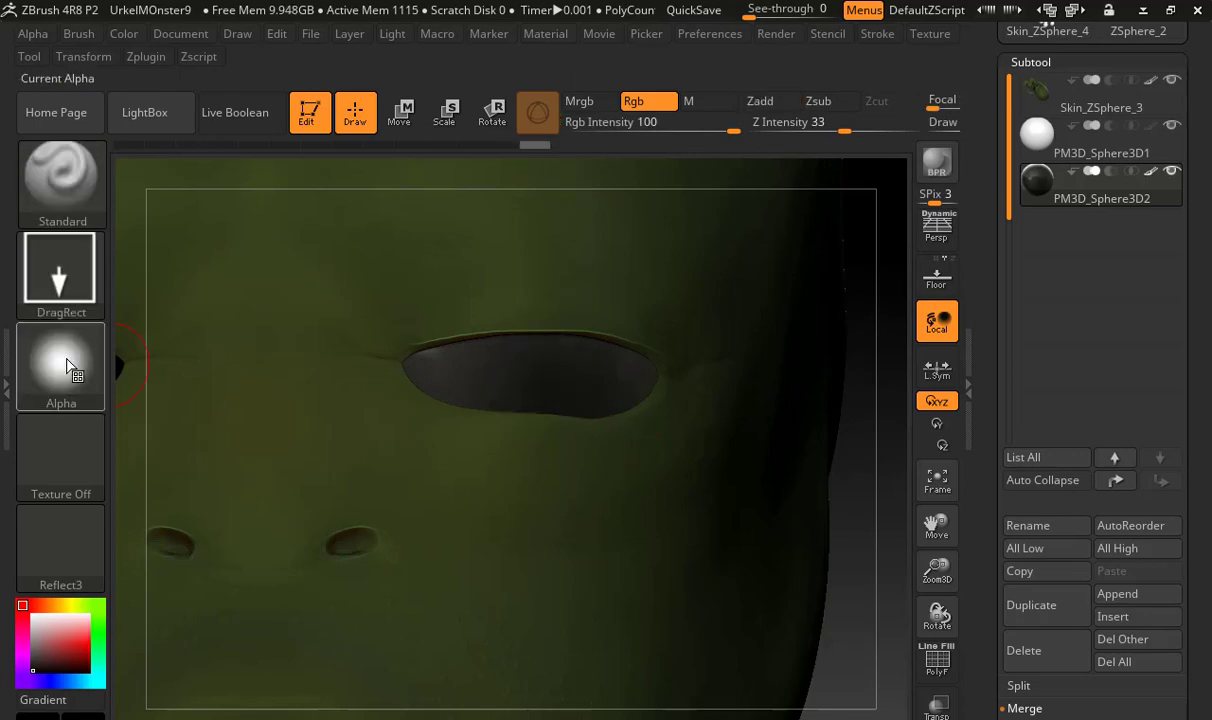
Turn off the brush alpha and undo the last pupil mark on the left eye
{"action": "left_click", "coordinate": [62, 358]}
{"action": "left_click", "coordinate": [72, 312]}
{"action": "key", "text": "ctrl+z"}
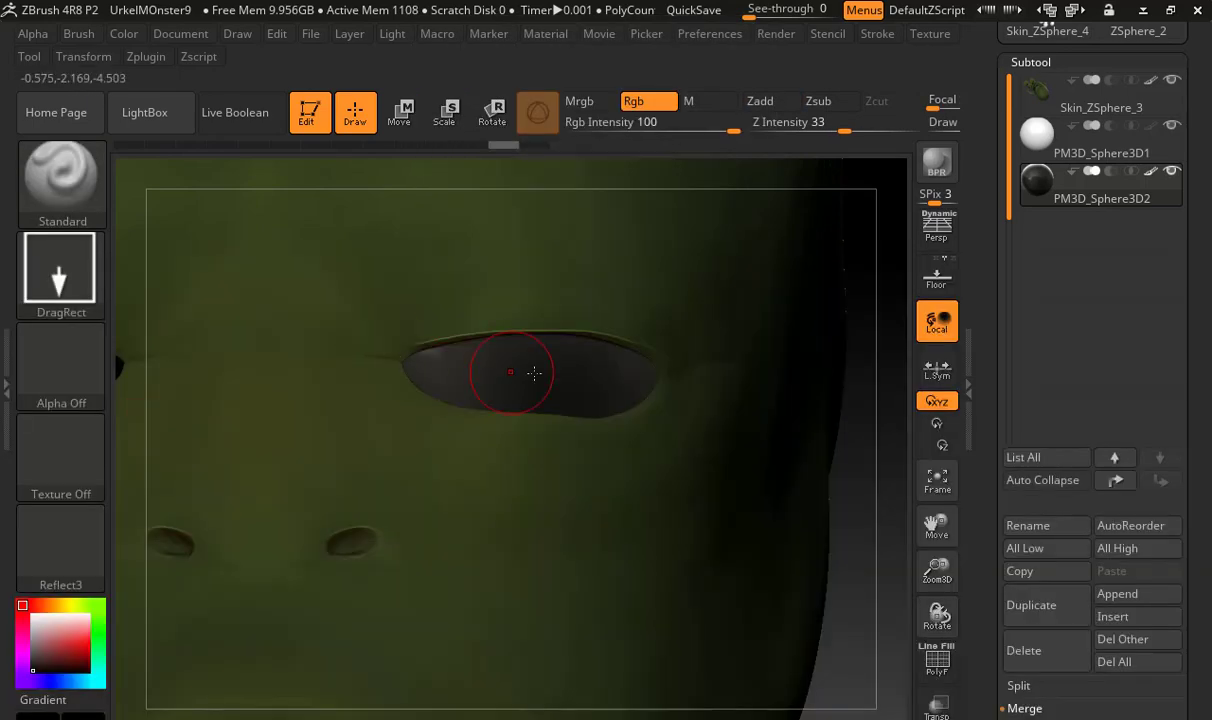
Paint a black pupil onto the centre of the monster's left eye with the DragRect stroke
{"action": "mouse_move", "coordinate": [528, 368]}
{"action": "left_mouse_down"}
{"action": "mouse_move", "coordinate": [590, 422]}
{"action": "mouse_move", "coordinate": [566, 400]}
{"action": "left_mouse_up"}
{"action": "key", "text": "shift"}
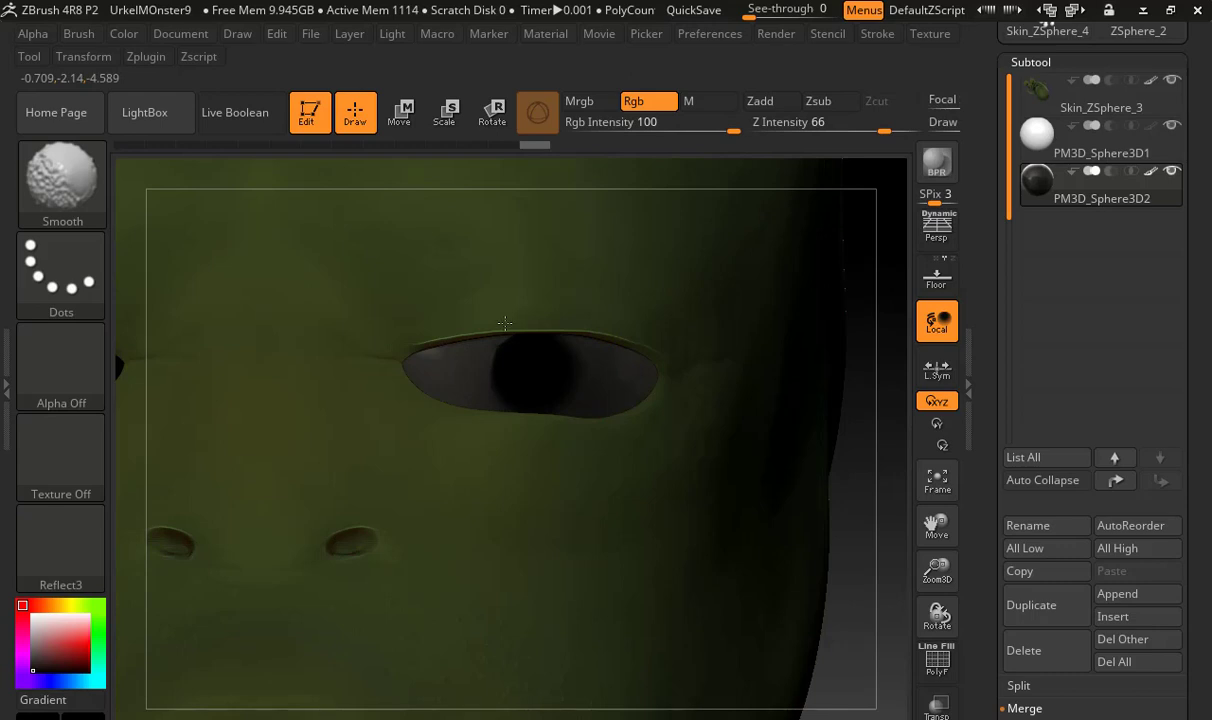
{"action": "left_click_drag", "start_coordinate": [685, 372], "coordinate": [480, 435], "text": "alt"}
{"action": "left_click_drag", "start_coordinate": [835, 572], "coordinate": [650, 400]}
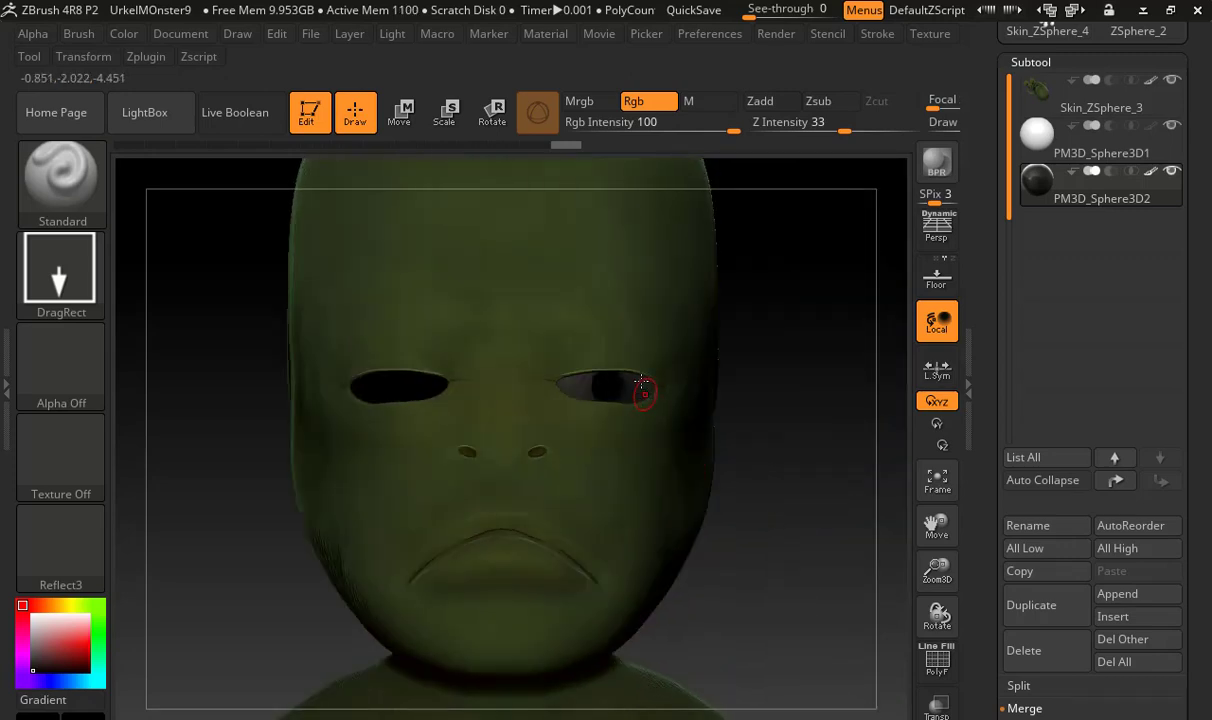
Resize the brush, choose a dark grey, lower Rgb Intensity to 4 and paint over the left pupil
{"action": "key", "text": "s"}
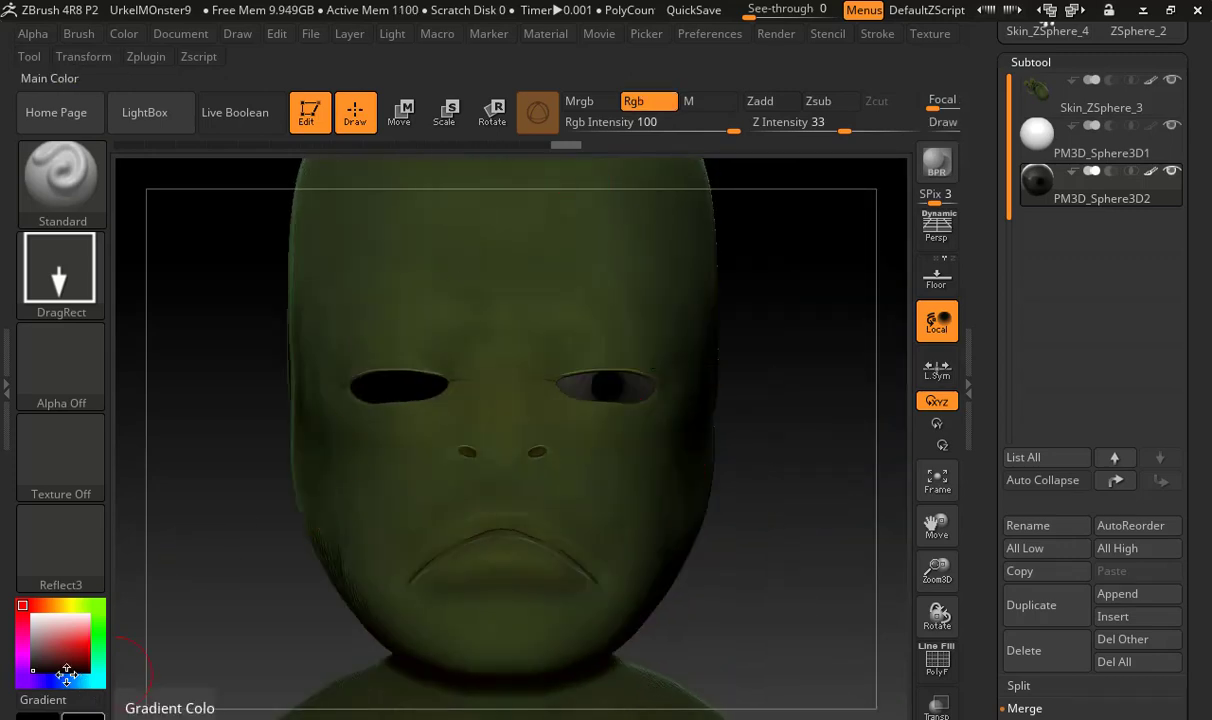
{"action": "left_click", "coordinate": [33, 650]}
{"action": "key", "text": "s"}
{"action": "left_click", "coordinate": [577, 339]}
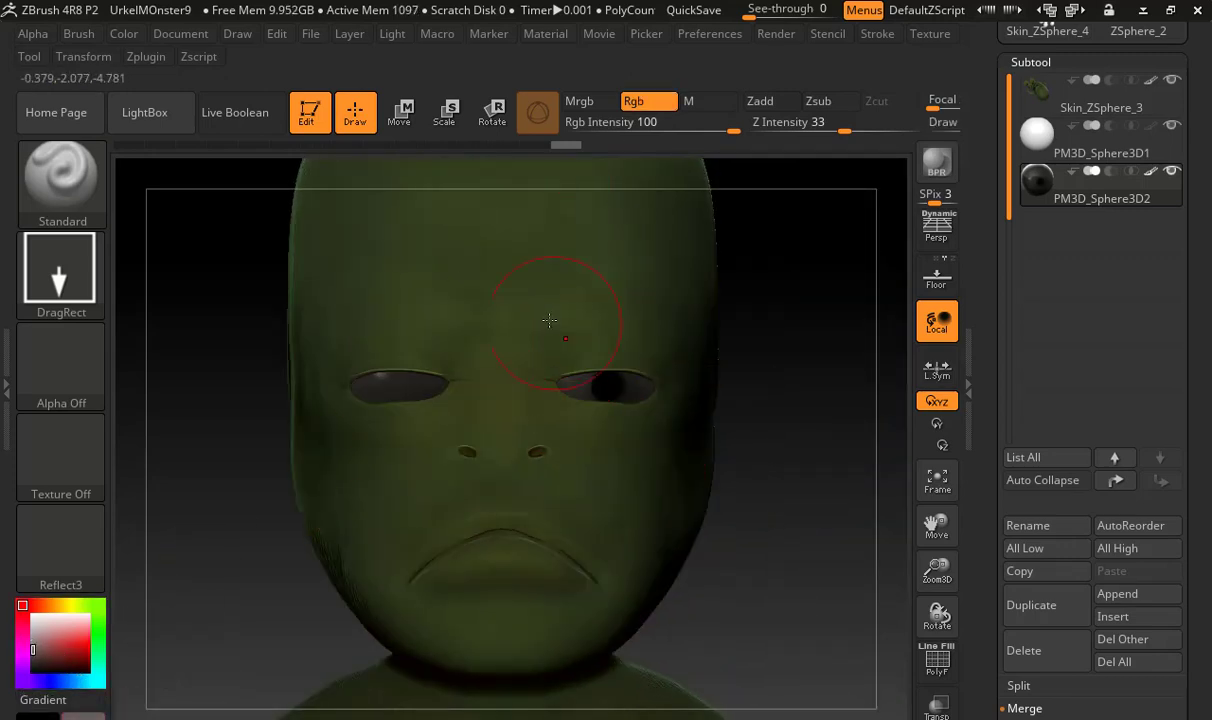
{"action": "left_click", "coordinate": [601, 127]}
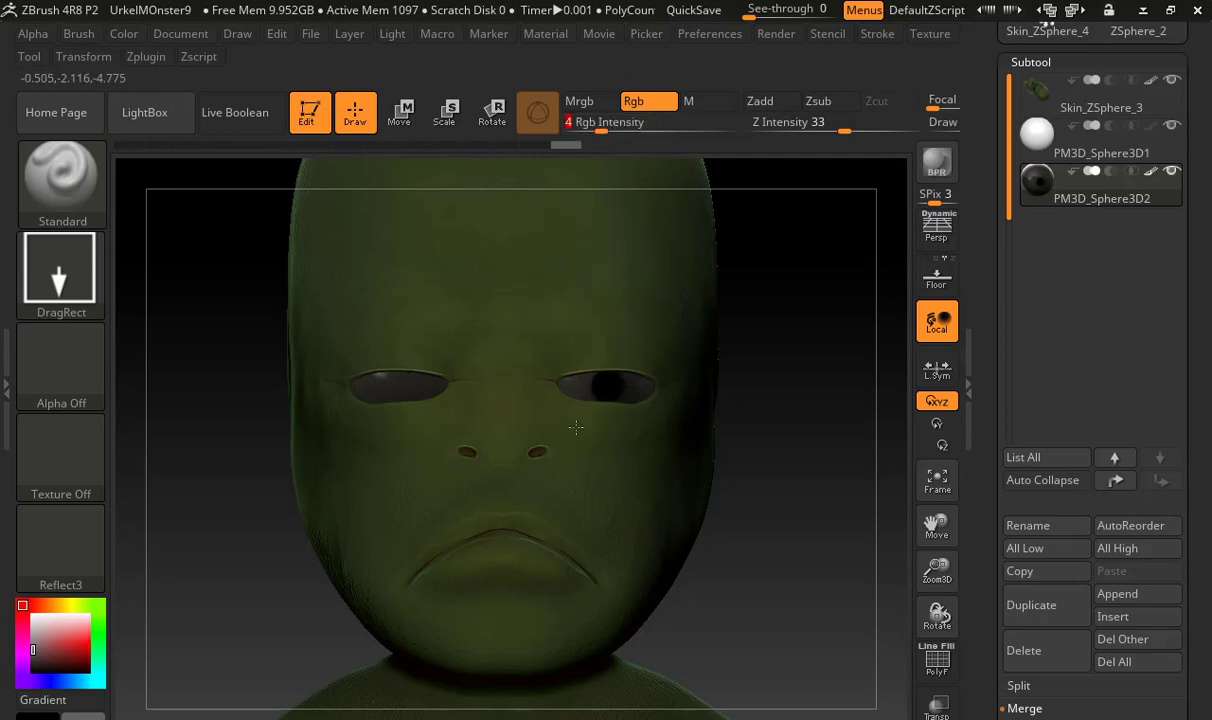
{"action": "left_click_drag", "start_coordinate": [588, 378], "coordinate": [615, 378]}
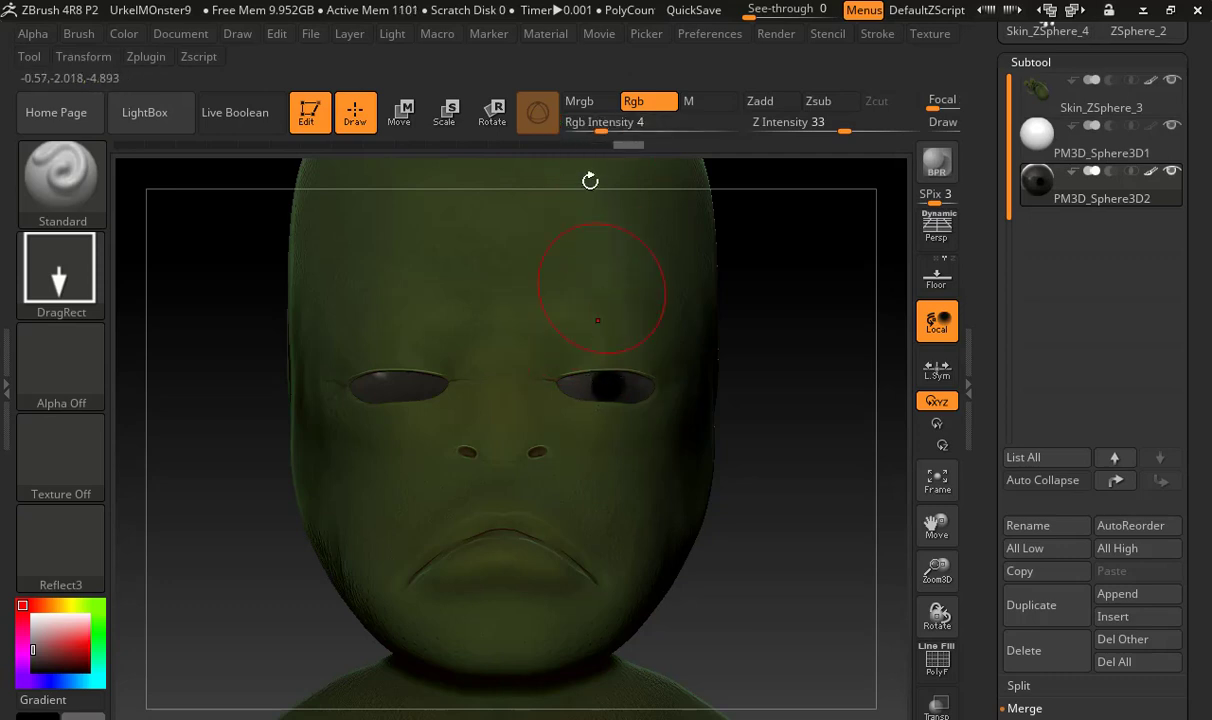
Set Rgb Intensity to 10 and place another grey mark over the left pupil
{"action": "left_click", "coordinate": [600, 122]}
{"action": "type", "text": "10"}
{"action": "key", "text": "Return"}
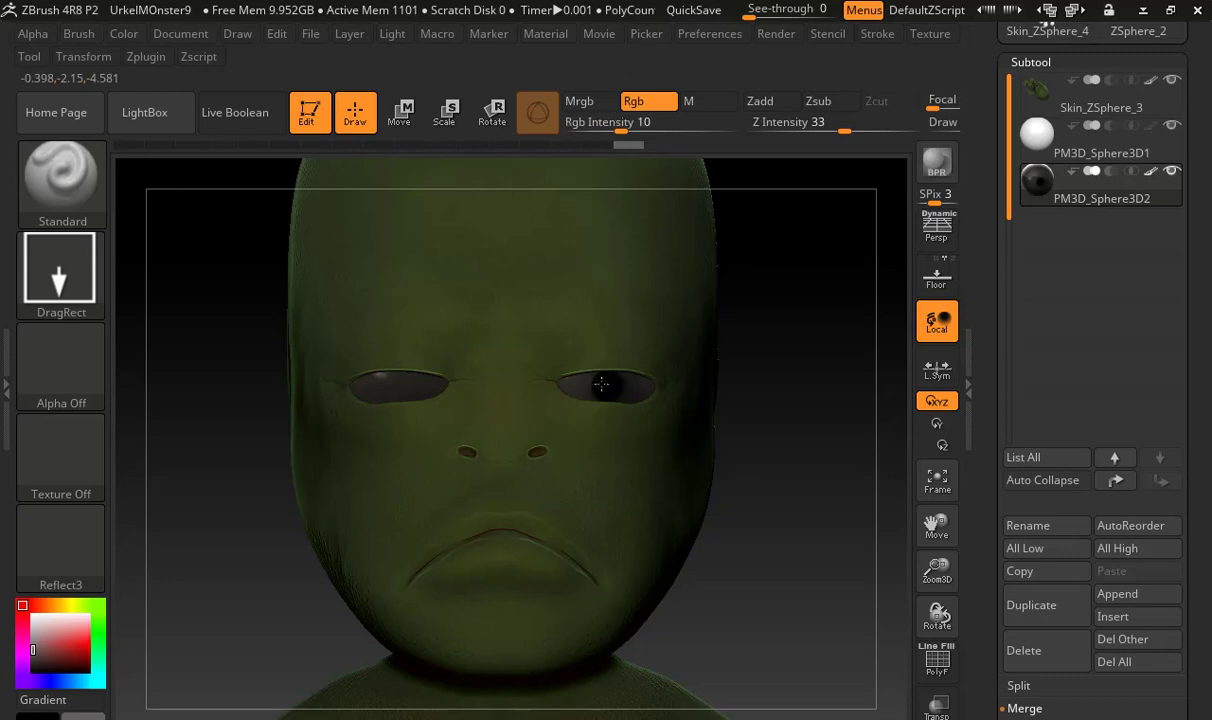
{"action": "left_click_drag", "start_coordinate": [588, 383], "coordinate": [583, 411]}
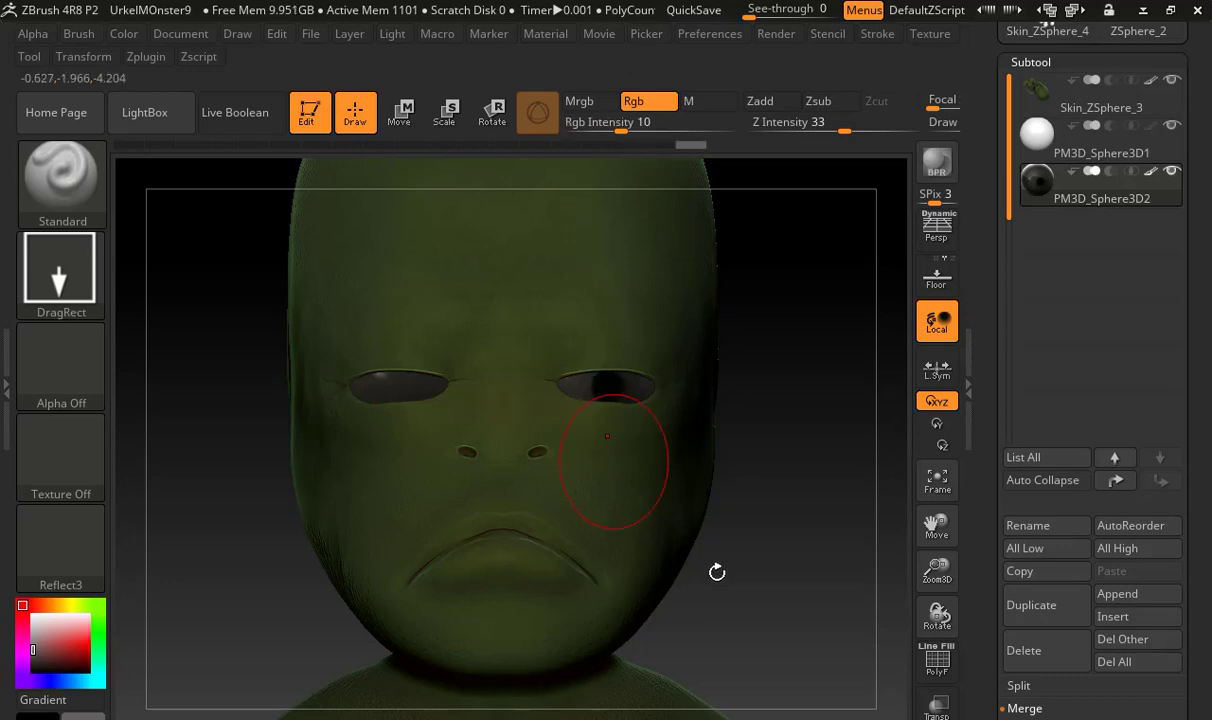
Switch the brush stroke to Dots, paint the left pupil over with grey and shade the eye lightly with black
{"action": "left_click_drag", "start_coordinate": [771, 501], "coordinate": [690, 445]}
{"action": "left_click", "coordinate": [92, 262]}
{"action": "left_click", "coordinate": [176, 291]}
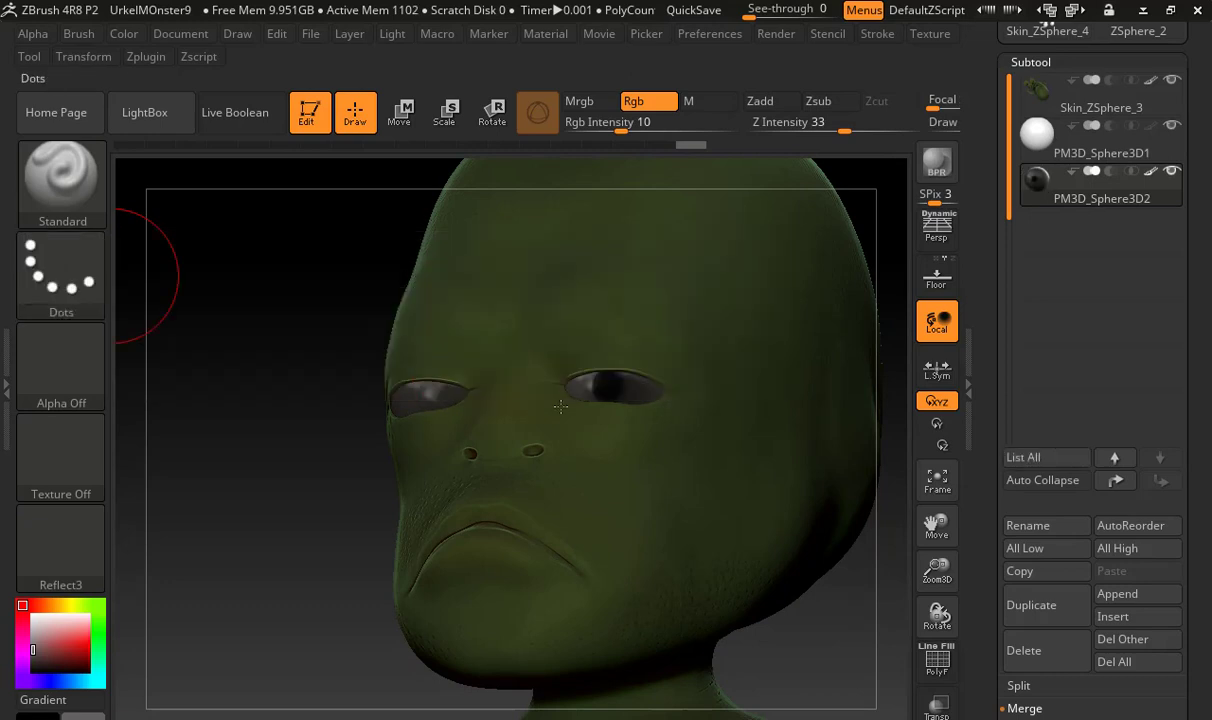
{"action": "left_click_drag", "start_coordinate": [316, 495], "coordinate": [600, 386]}
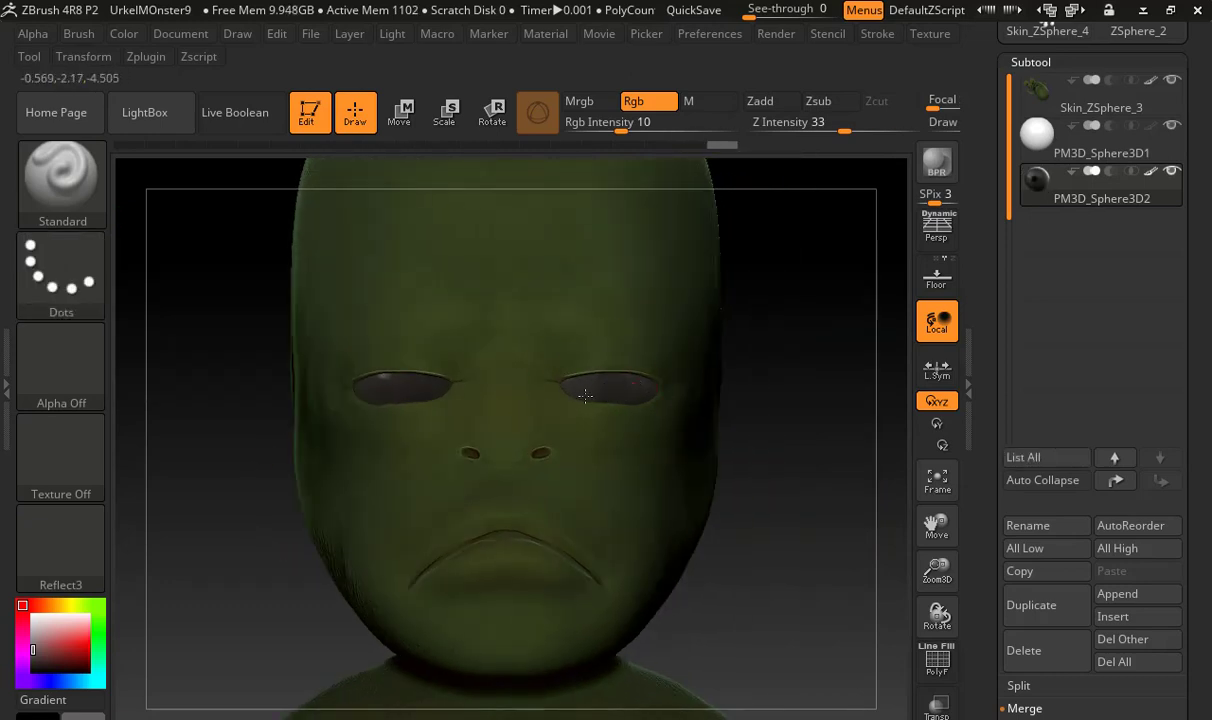
{"action": "left_click", "coordinate": [32, 670]}
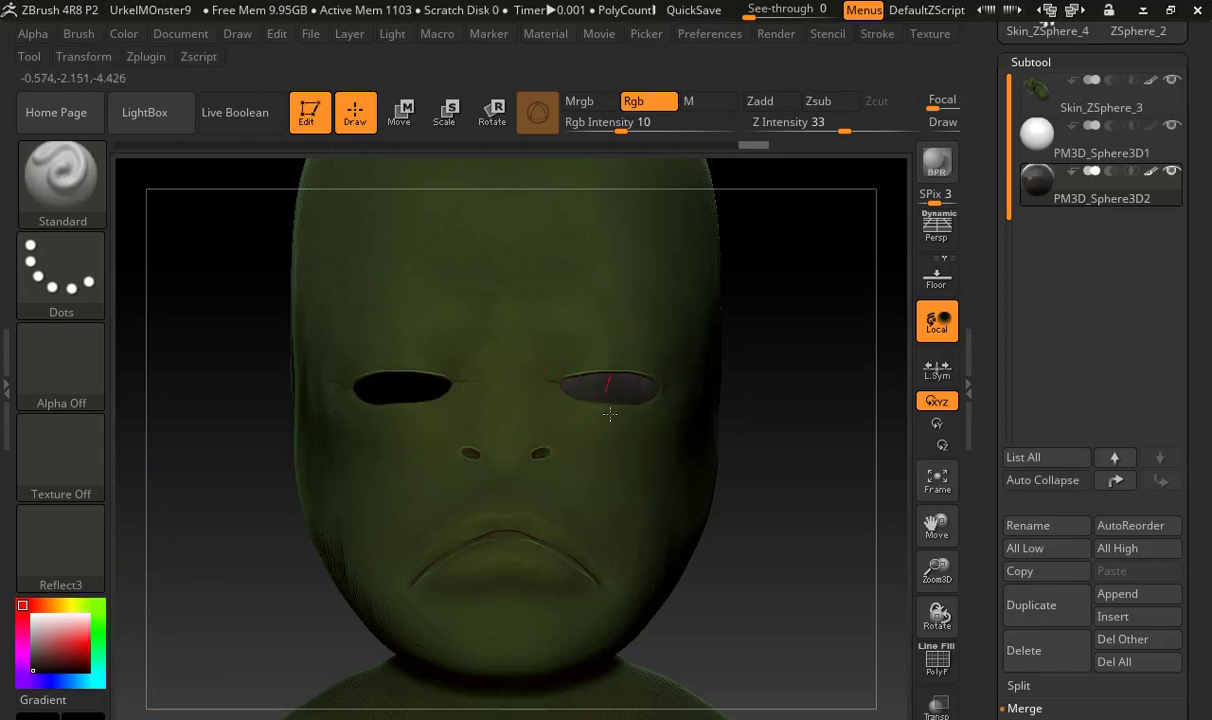
{"action": "left_click_drag", "start_coordinate": [720, 462], "coordinate": [738, 531]}
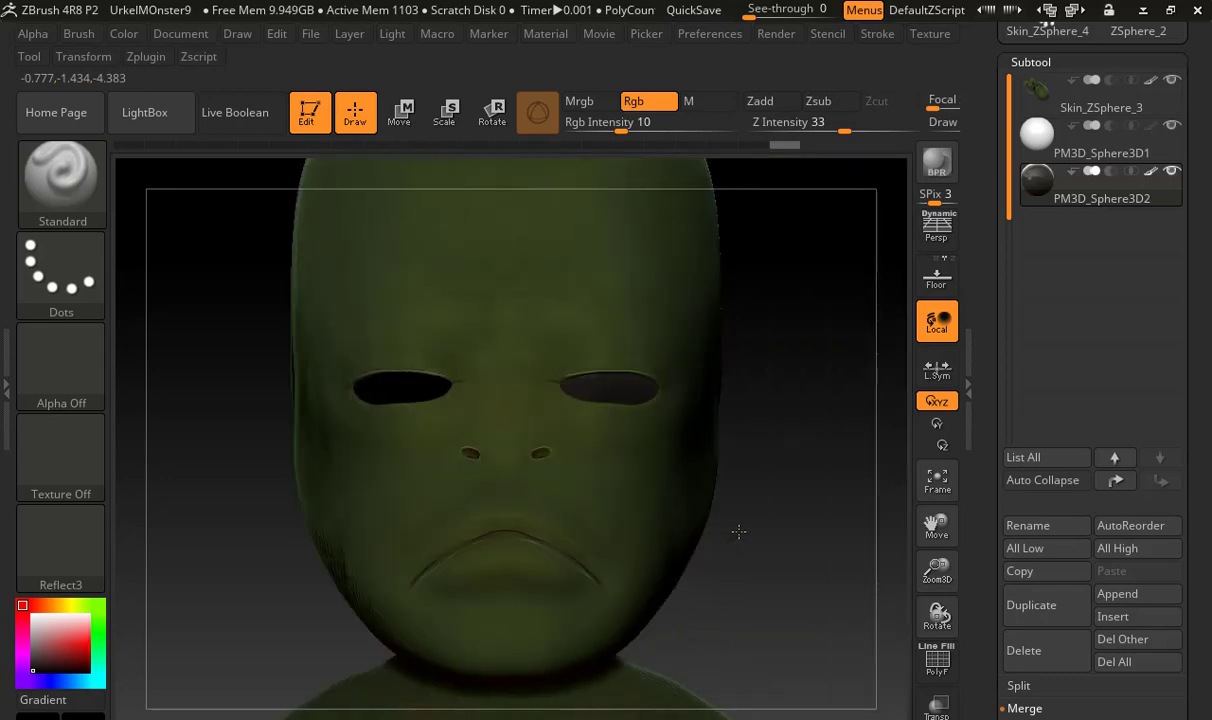
Delete the white eye subtool PM3D_Sphere3D1
{"action": "left_click", "coordinate": [1040, 158]}
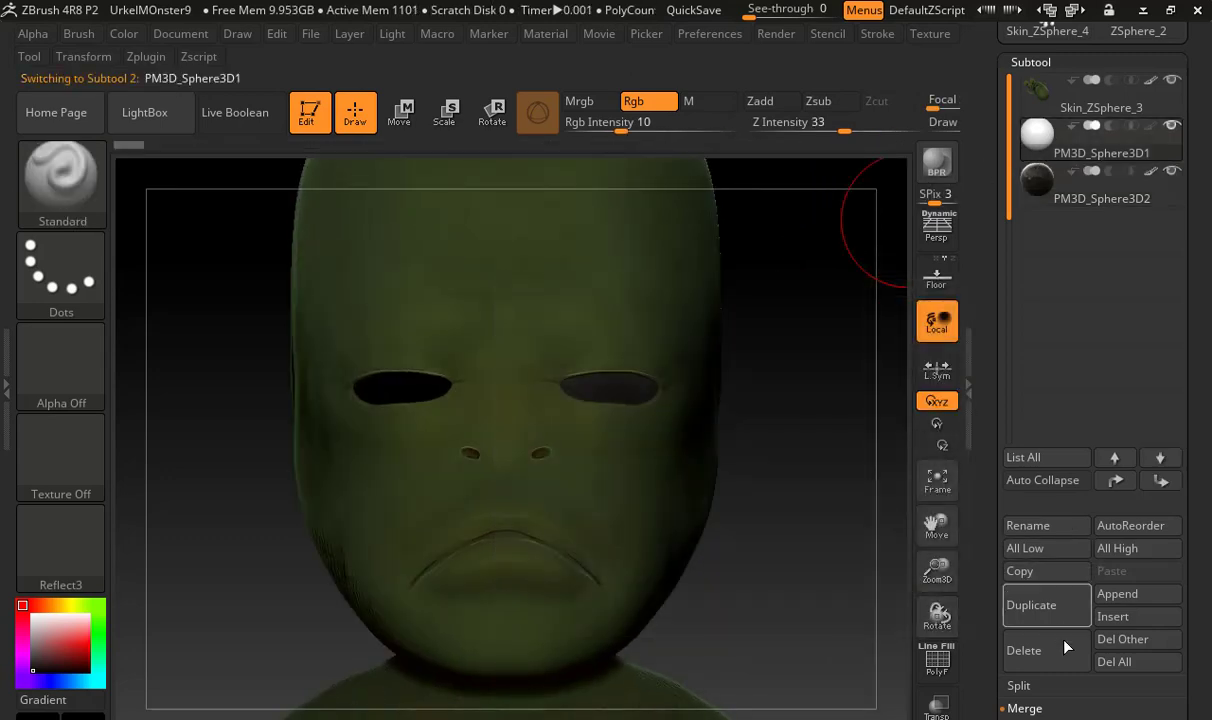
{"action": "left_click", "coordinate": [1024, 650]}
{"action": "left_click", "coordinate": [942, 676]}
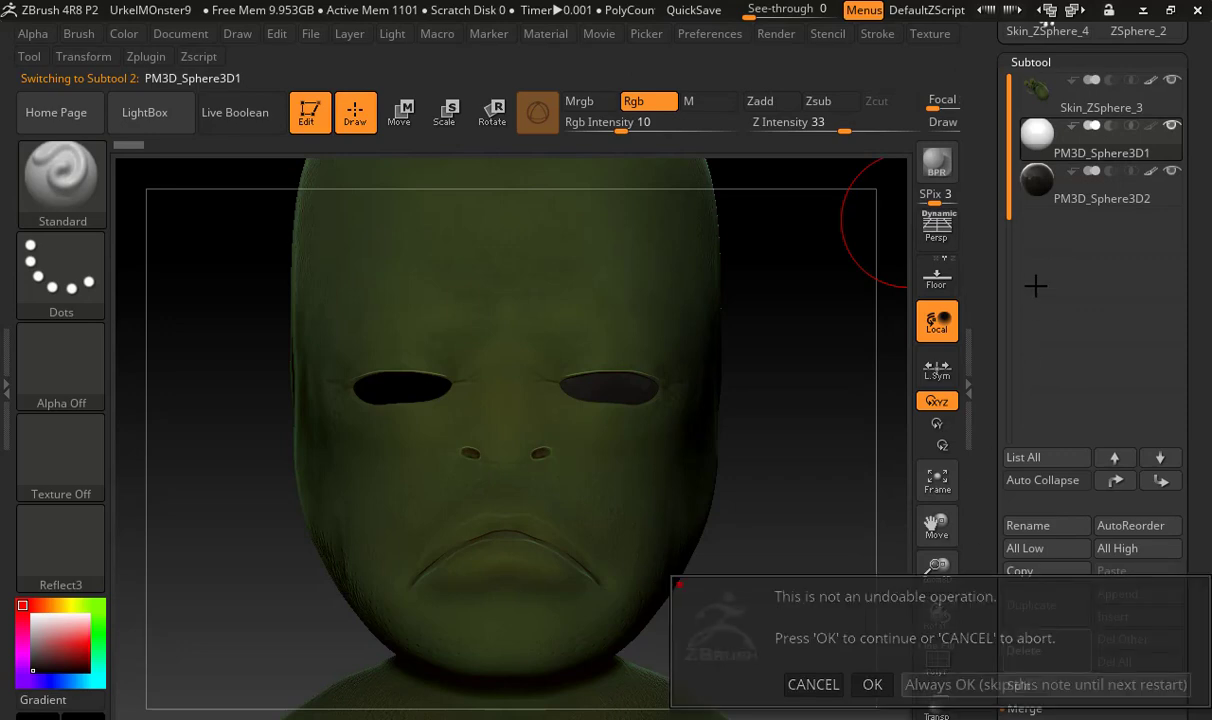
Duplicate the painted eye PM3D_Sphere3D2, mirror one eye into the opposite socket and show both eye subtools
{"action": "left_click", "coordinate": [1057, 604]}
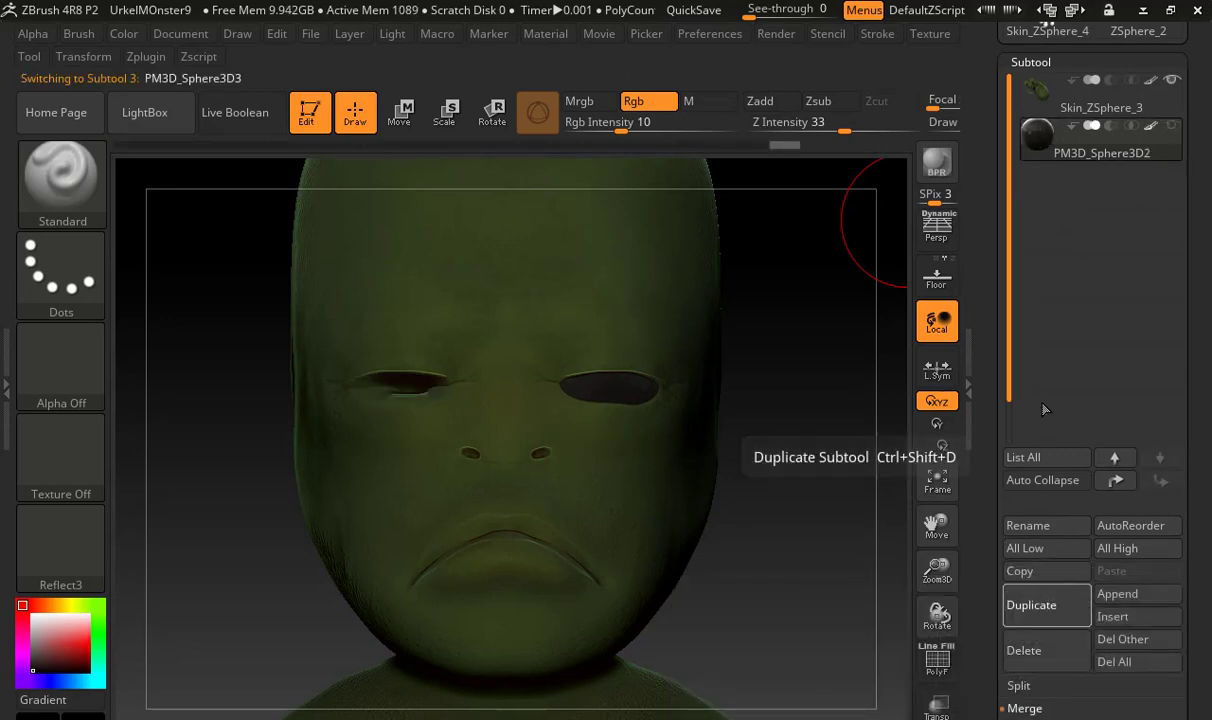
{"action": "left_click_drag", "start_coordinate": [997, 368], "coordinate": [1011, 304]}
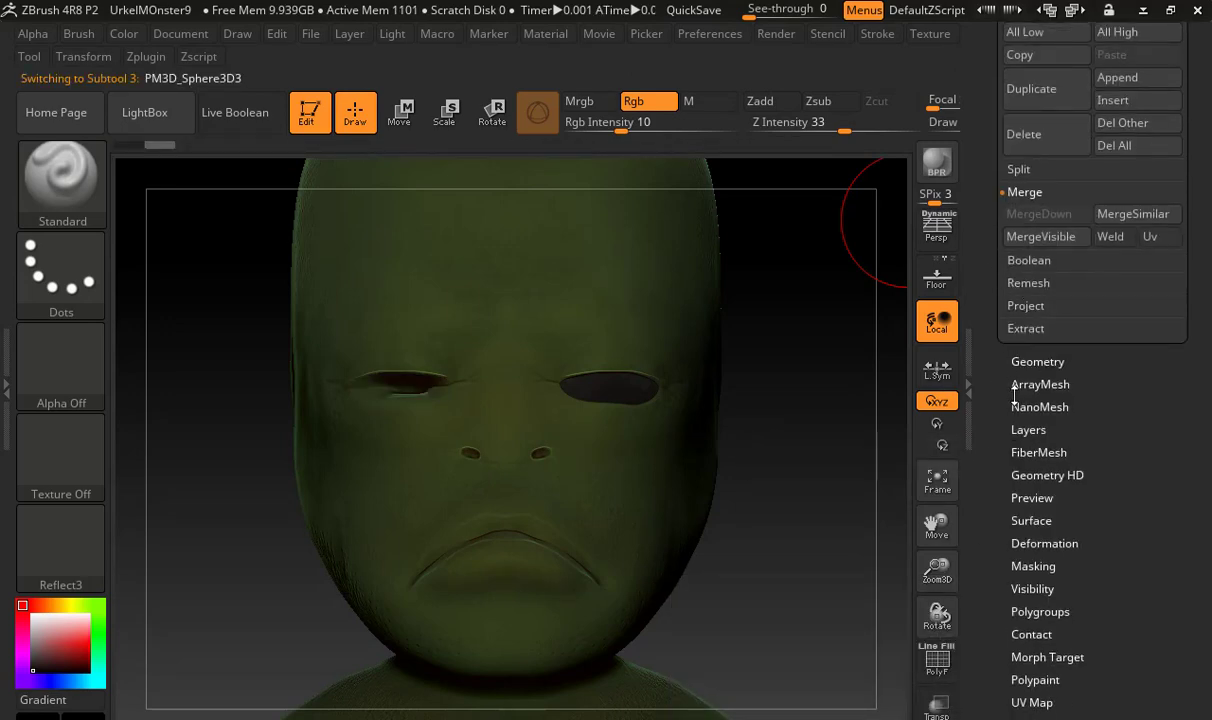
{"action": "left_click", "coordinate": [1044, 543]}
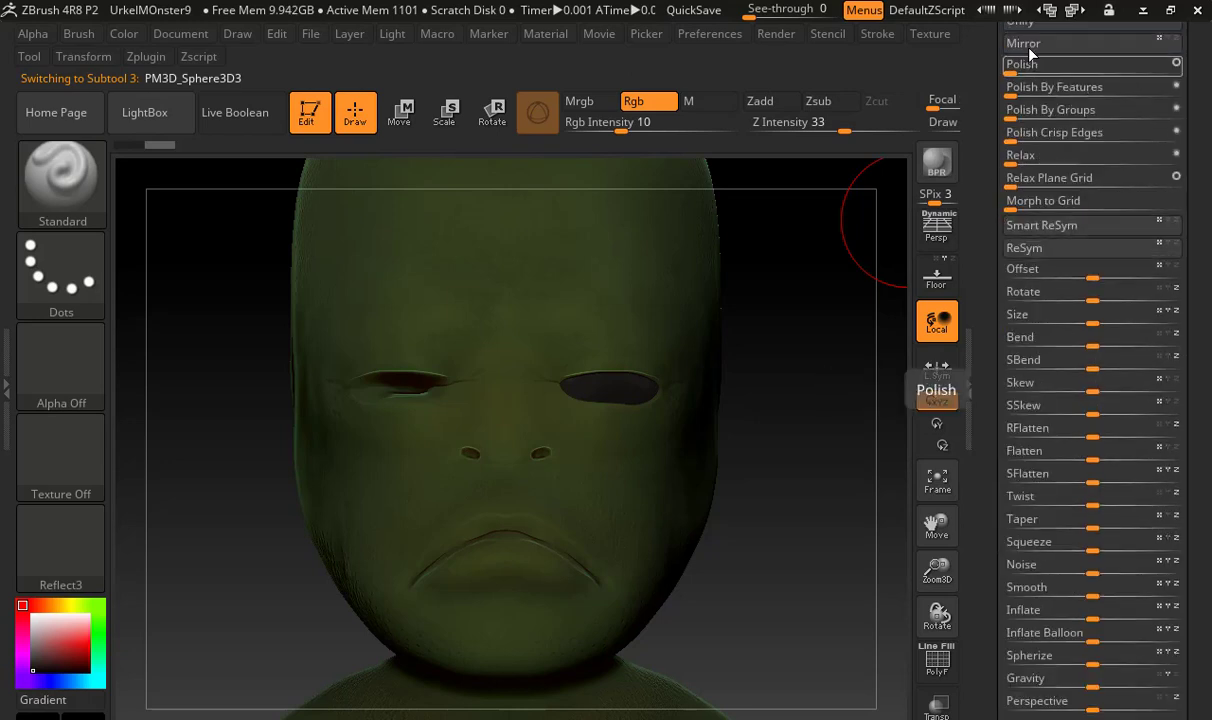
{"action": "left_click", "coordinate": [1035, 45]}
{"action": "left_click", "coordinate": [992, 264]}
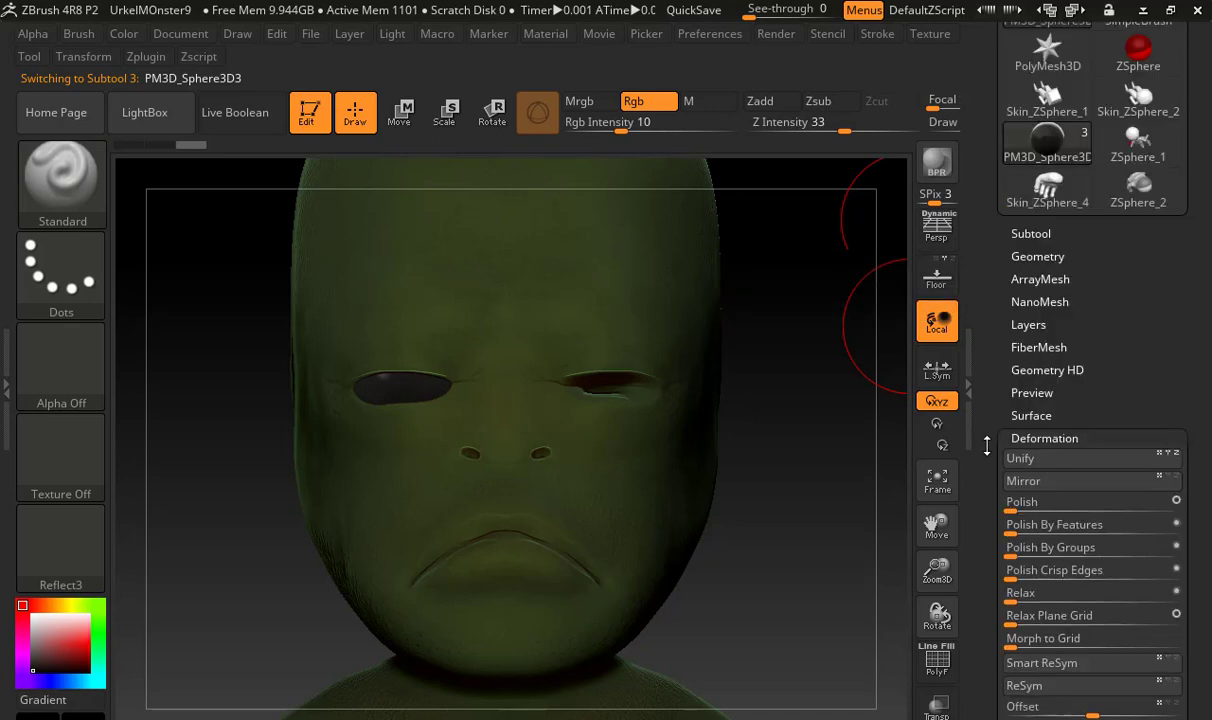
{"action": "left_click", "coordinate": [1030, 348]}
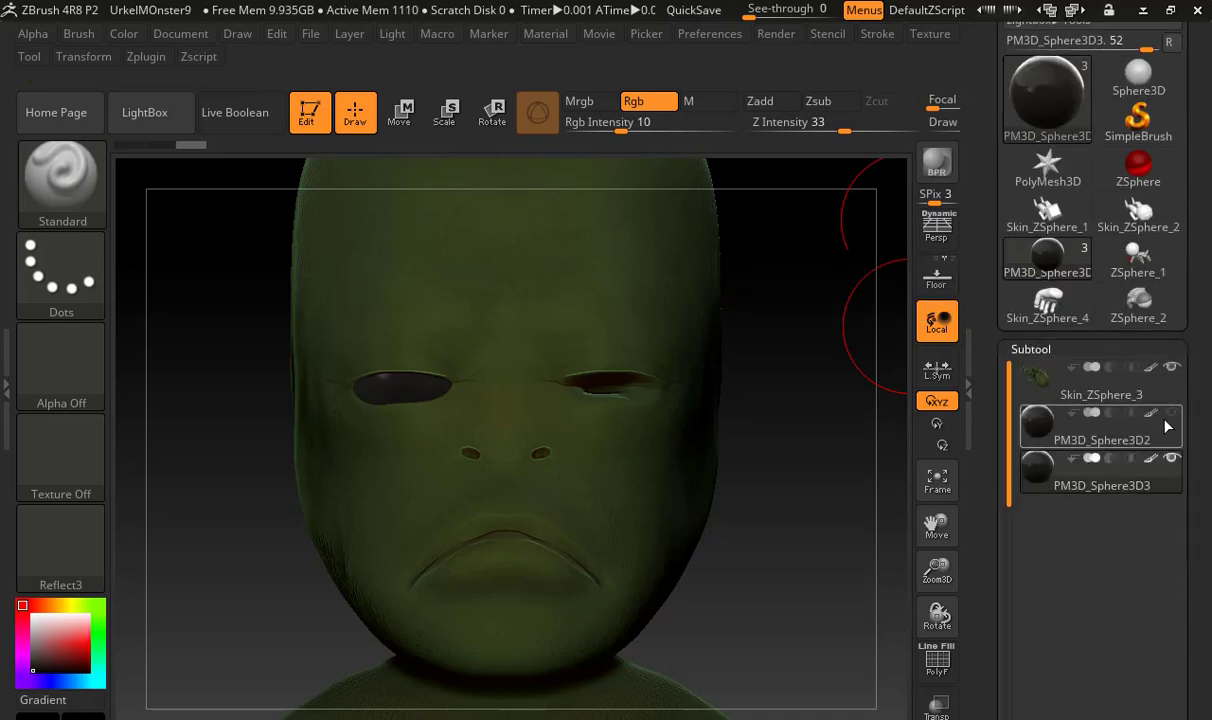
Examine the two matching eyes and the whole monster from the front, the back and a three-quarter view
{"action": "left_click_drag", "start_coordinate": [748, 440], "coordinate": [485, 502]}
{"action": "left_click_drag", "start_coordinate": [725, 411], "coordinate": [703, 533]}
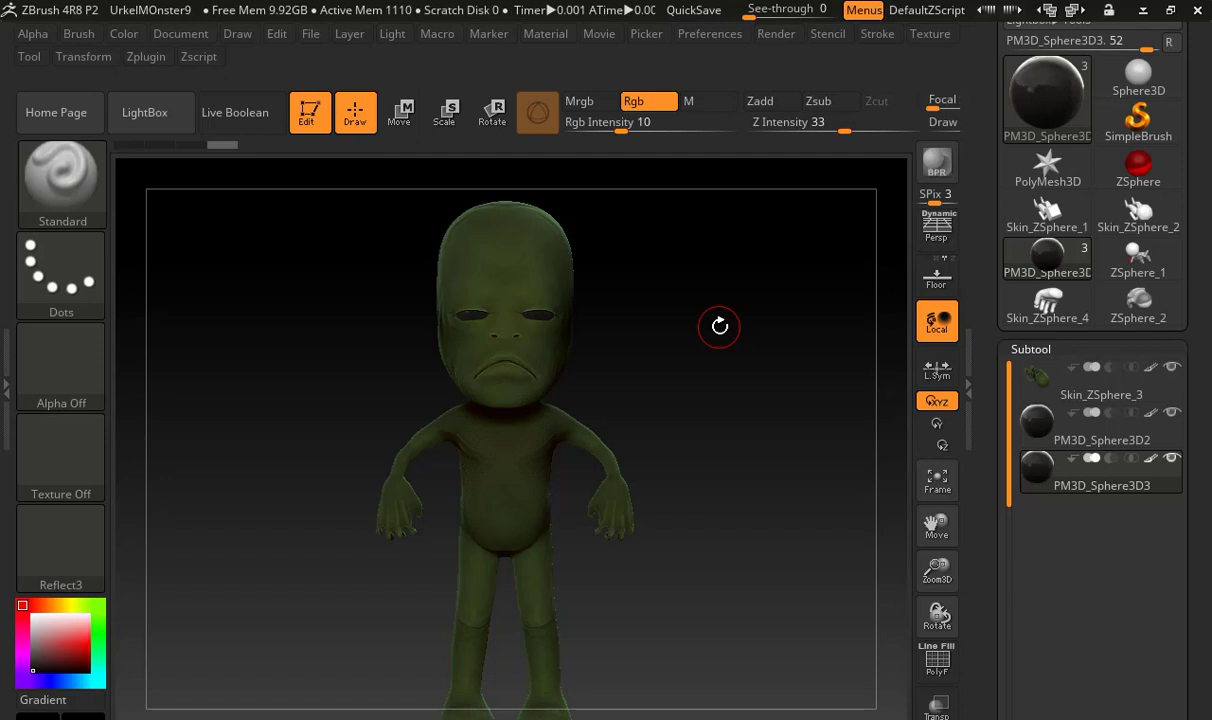
{"action": "left_click_drag", "start_coordinate": [679, 390], "coordinate": [398, 414], "text": "alt"}
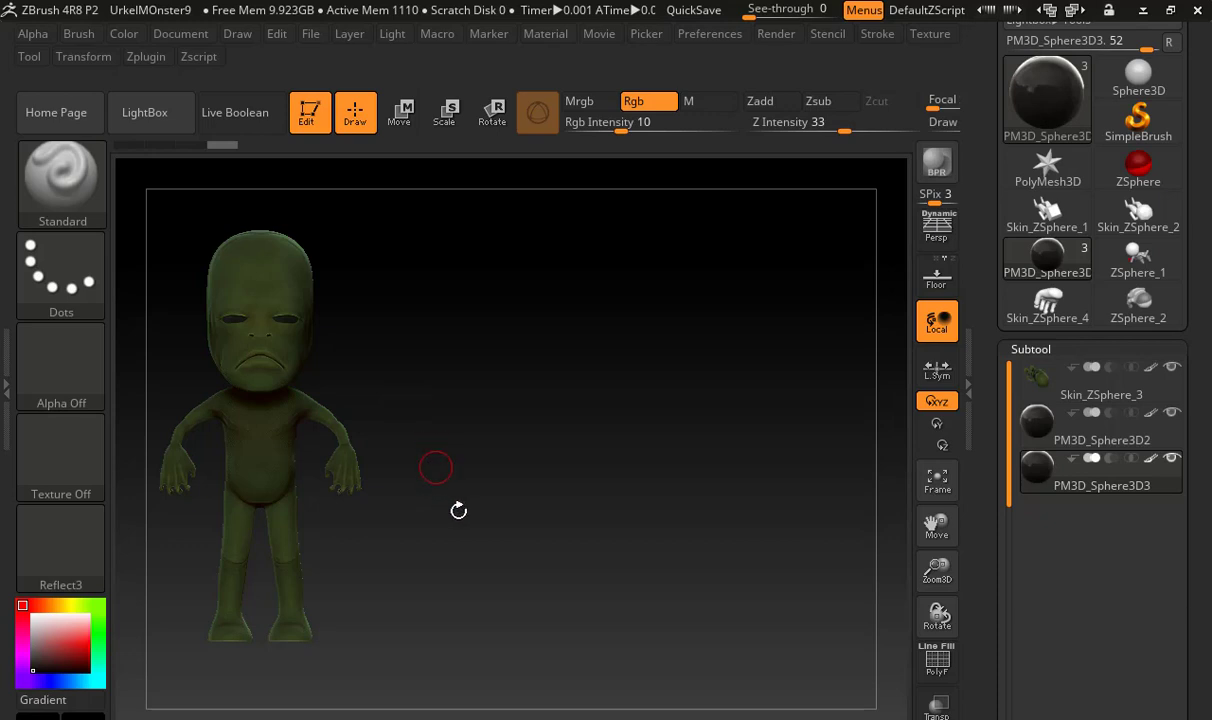
{"action": "left_click_drag", "start_coordinate": [508, 500], "coordinate": [680, 580]}
{"action": "right_click", "coordinate": [593, 538]}
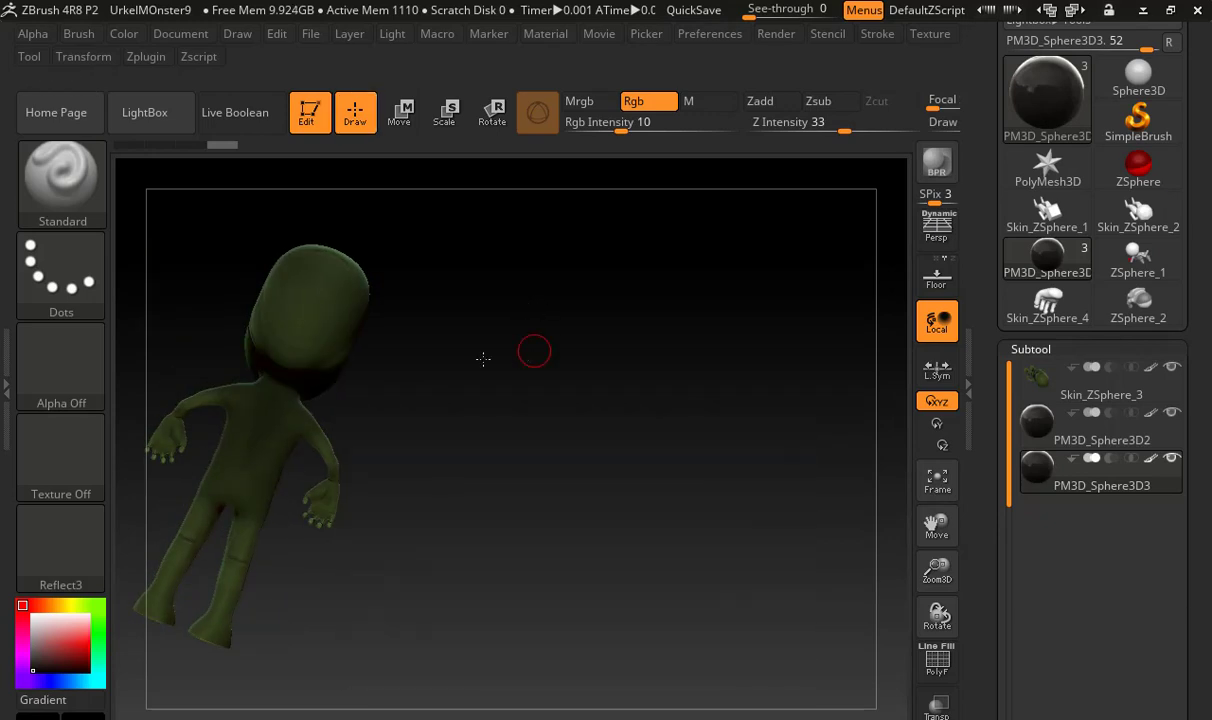
{"action": "left_click_drag", "start_coordinate": [484, 357], "coordinate": [757, 557]}
{"action": "left_click_drag", "start_coordinate": [722, 440], "coordinate": [724, 574], "text": "alt"}
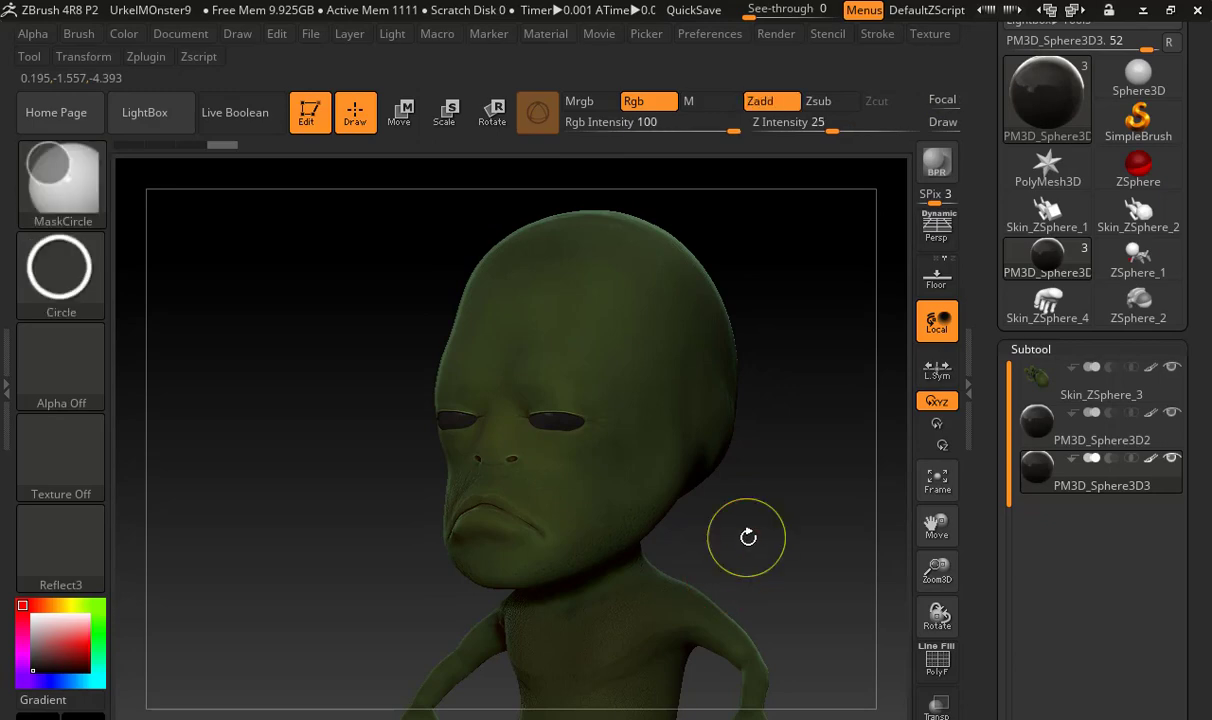
Save the project under the new name UrkelMOnster10.ZPR
{"action": "key", "text": "ctrl+s"}
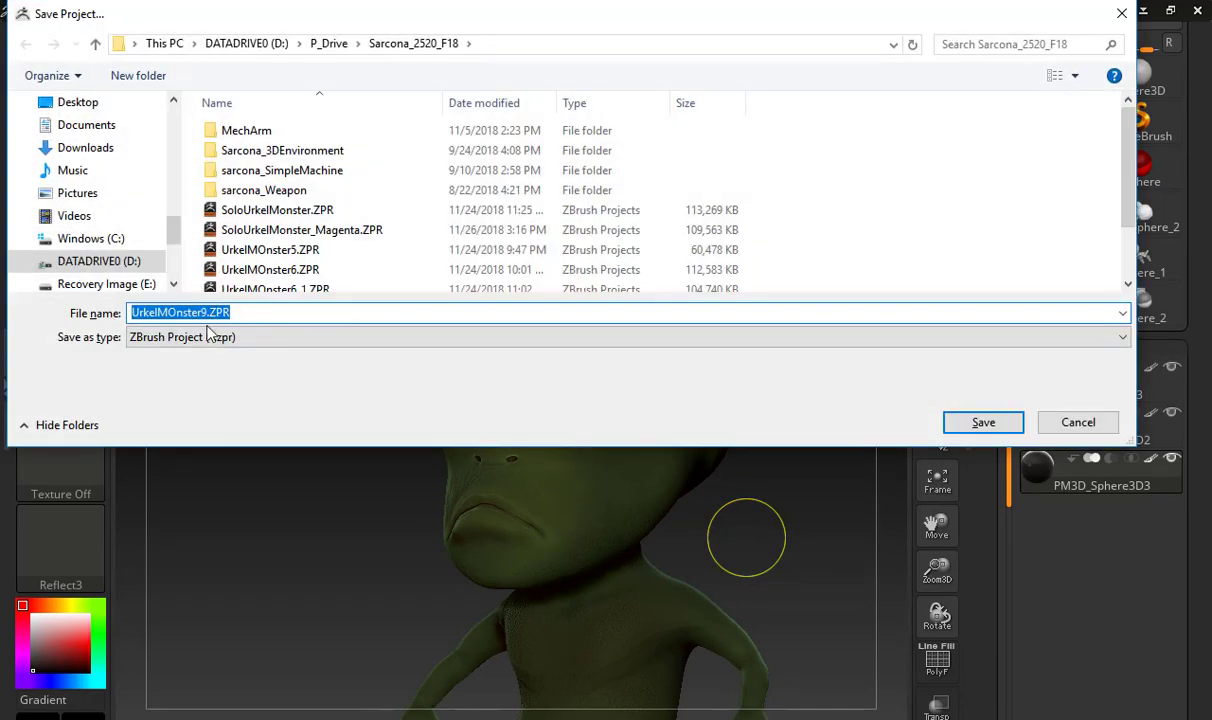
{"action": "left_click", "coordinate": [206, 314]}
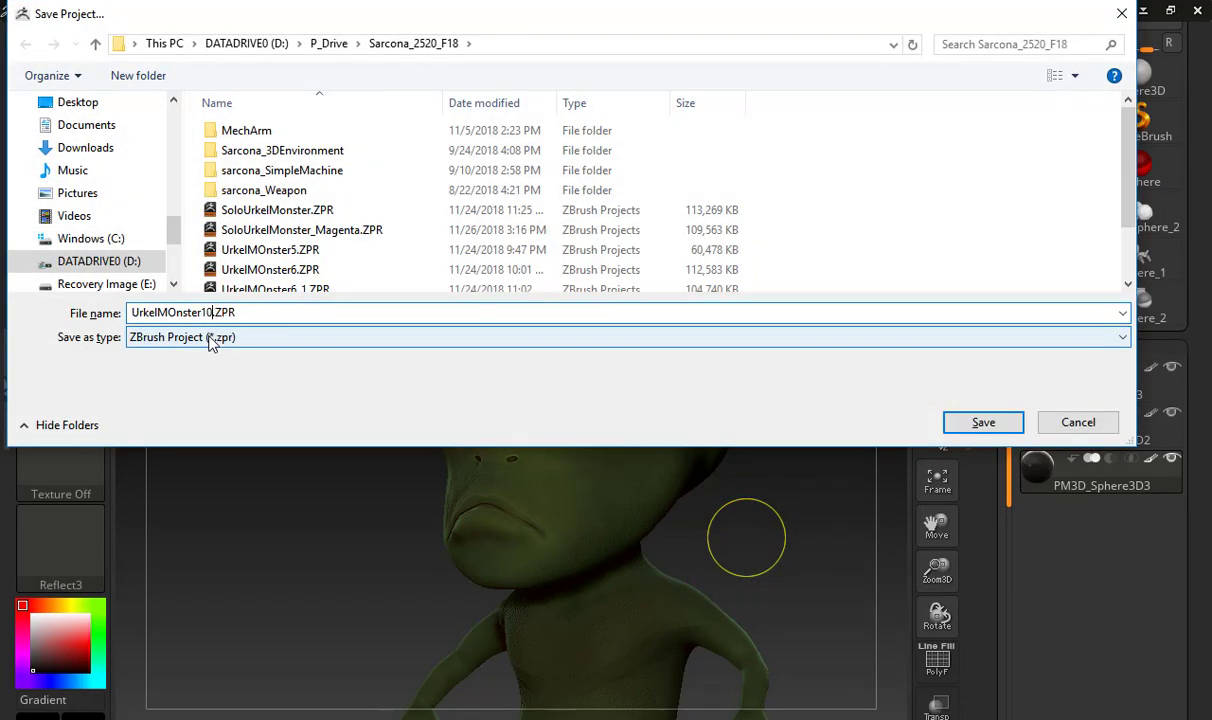
{"action": "type", "text": "10"}
{"action": "key", "text": "Return"}
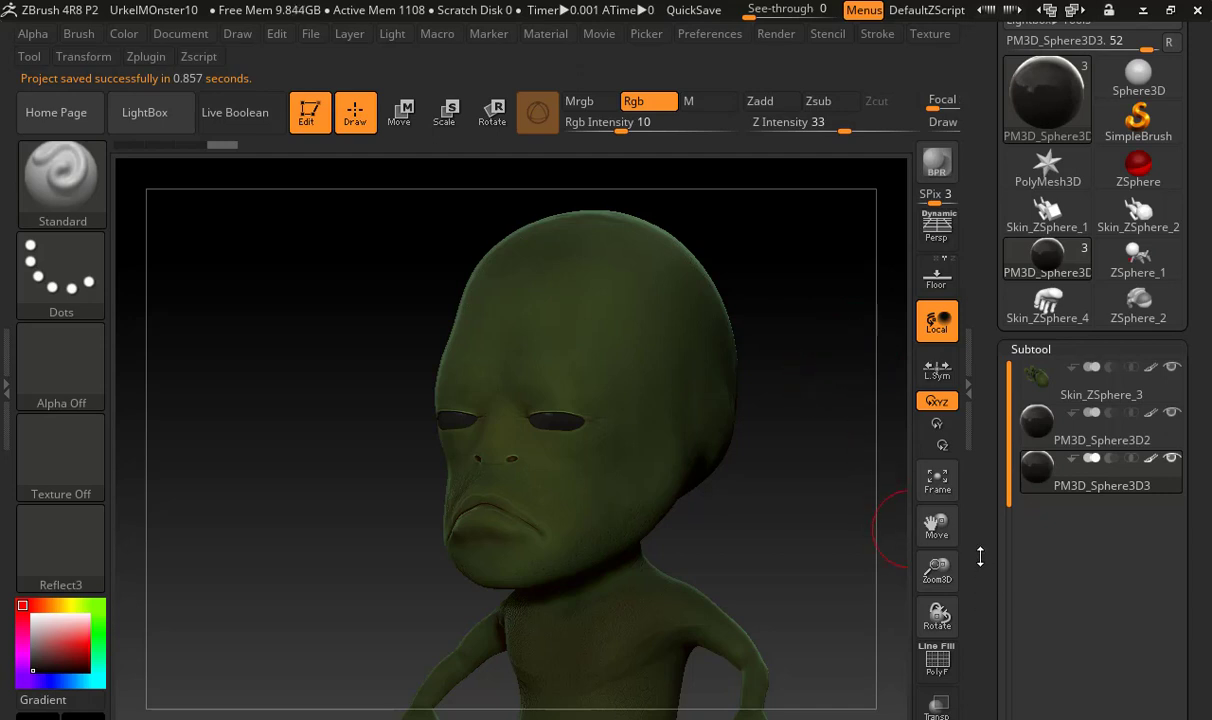
Make the body Skin_ZSphere_3 the active subtool, enlarge the brush and set MaskPen as the masking brush
{"action": "left_click_drag", "start_coordinate": [984, 712], "coordinate": [990, 678]}
{"action": "left_click", "coordinate": [1047, 355]}
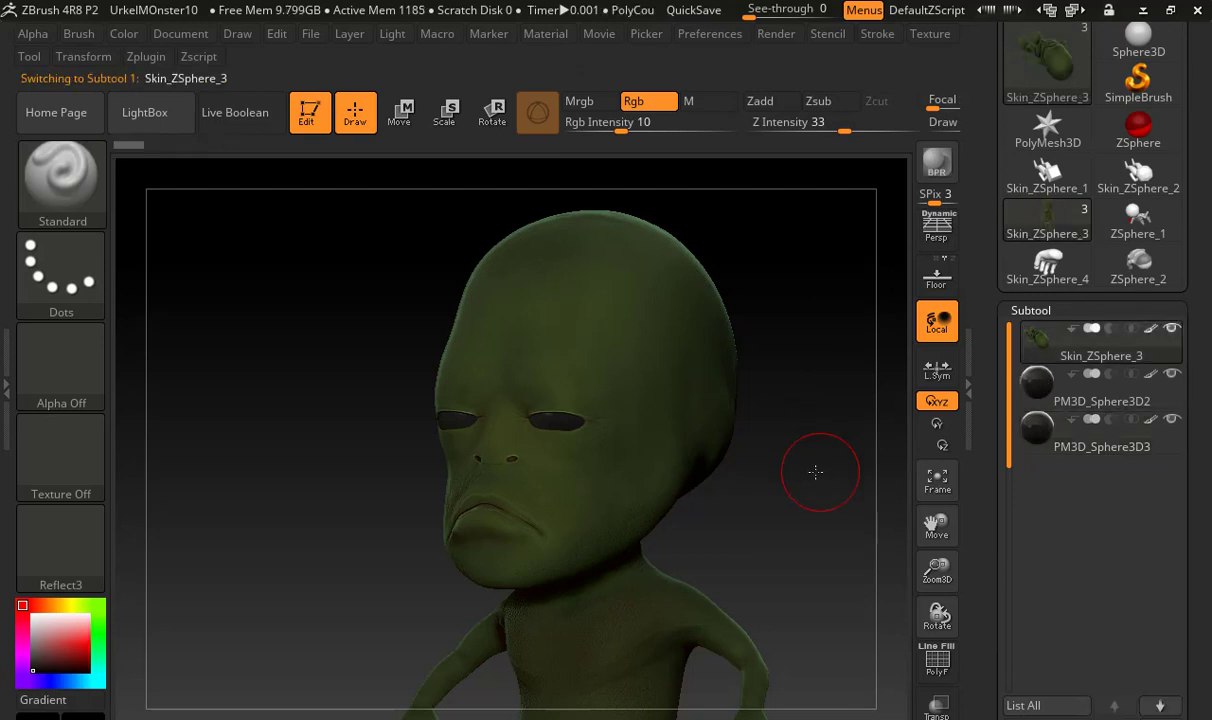
{"action": "left_click_drag", "start_coordinate": [815, 472], "coordinate": [500, 414]}
{"action": "key", "text": "s"}
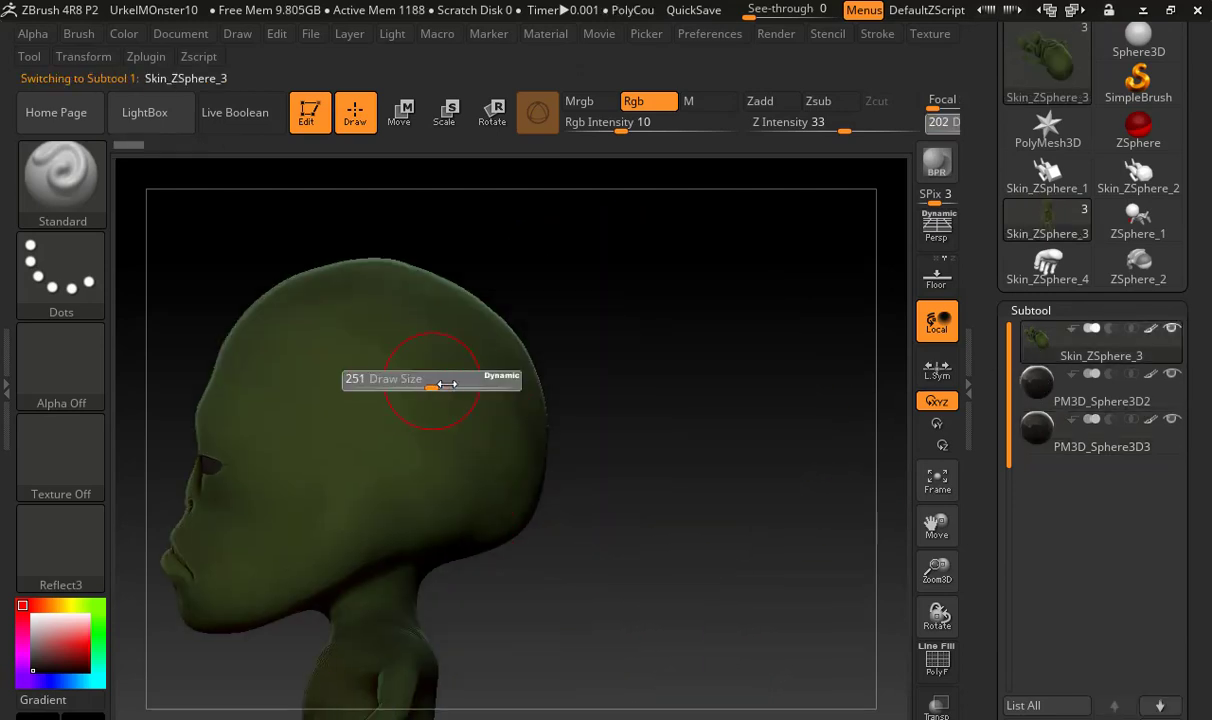
{"action": "key", "text": "ctrl"}
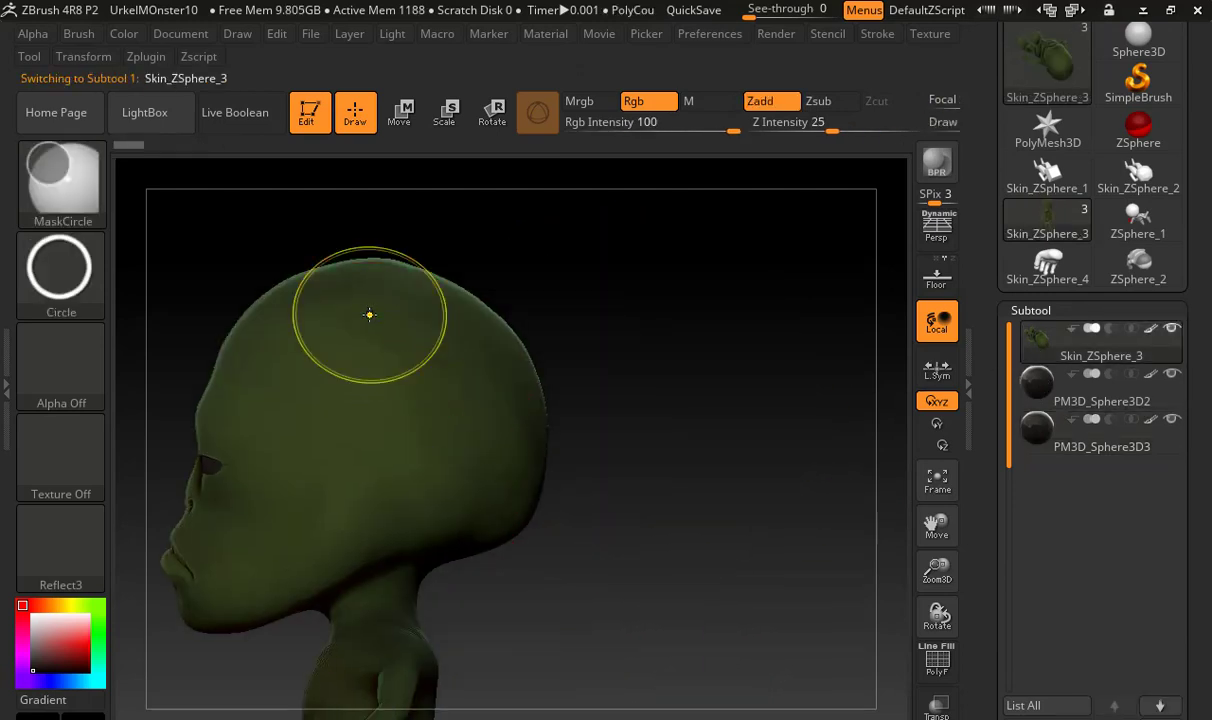
{"action": "left_click", "coordinate": [98, 188]}
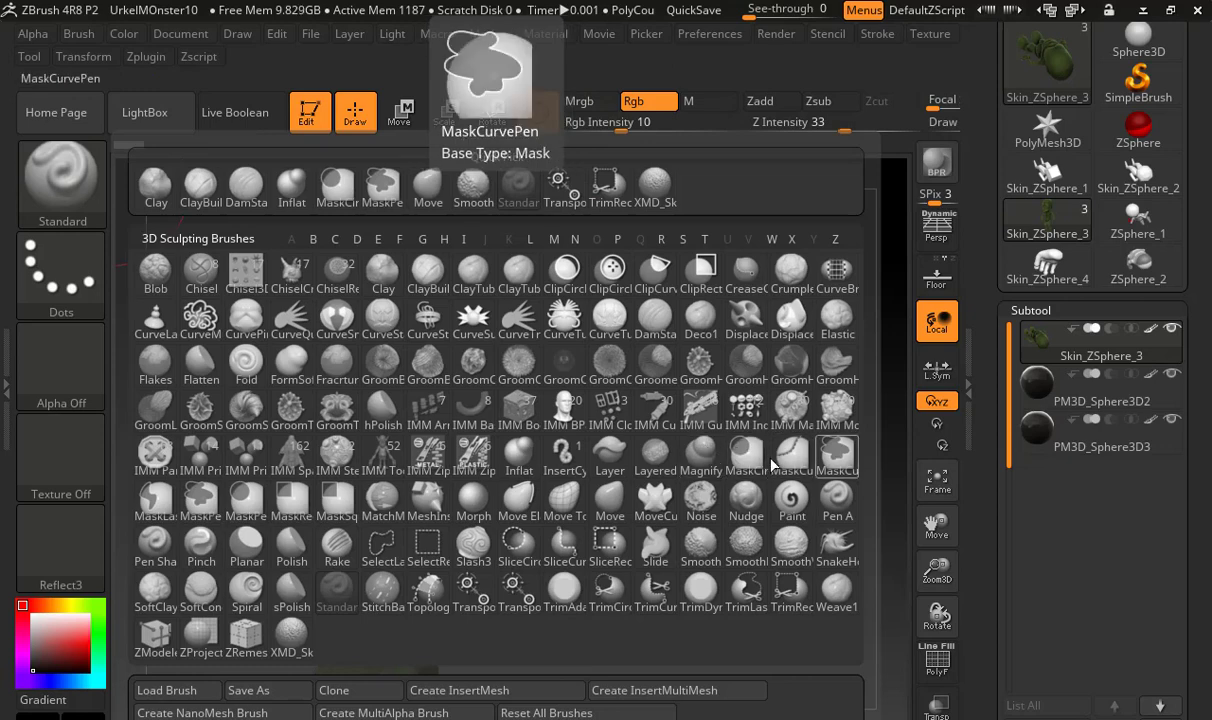
{"action": "left_click", "coordinate": [196, 492]}
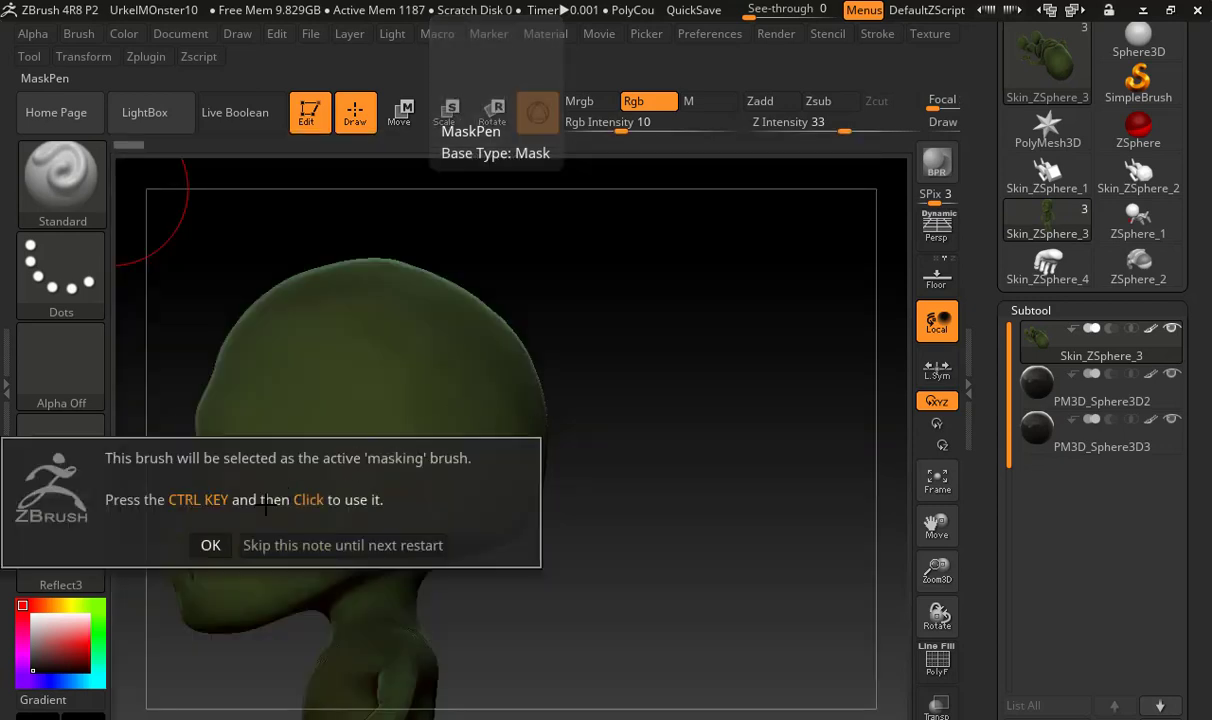
{"action": "left_click", "coordinate": [210, 545]}
Mask the back half of the head from the crown to the nape, including the strip down the middle
{"action": "mouse_move", "coordinate": [433, 341]}
{"action": "left_mouse_down", "text": "ctrl"}
{"action": "mouse_move", "coordinate": [481, 330]}
{"action": "mouse_move", "coordinate": [590, 352]}
{"action": "left_mouse_up", "text": "ctrl"}
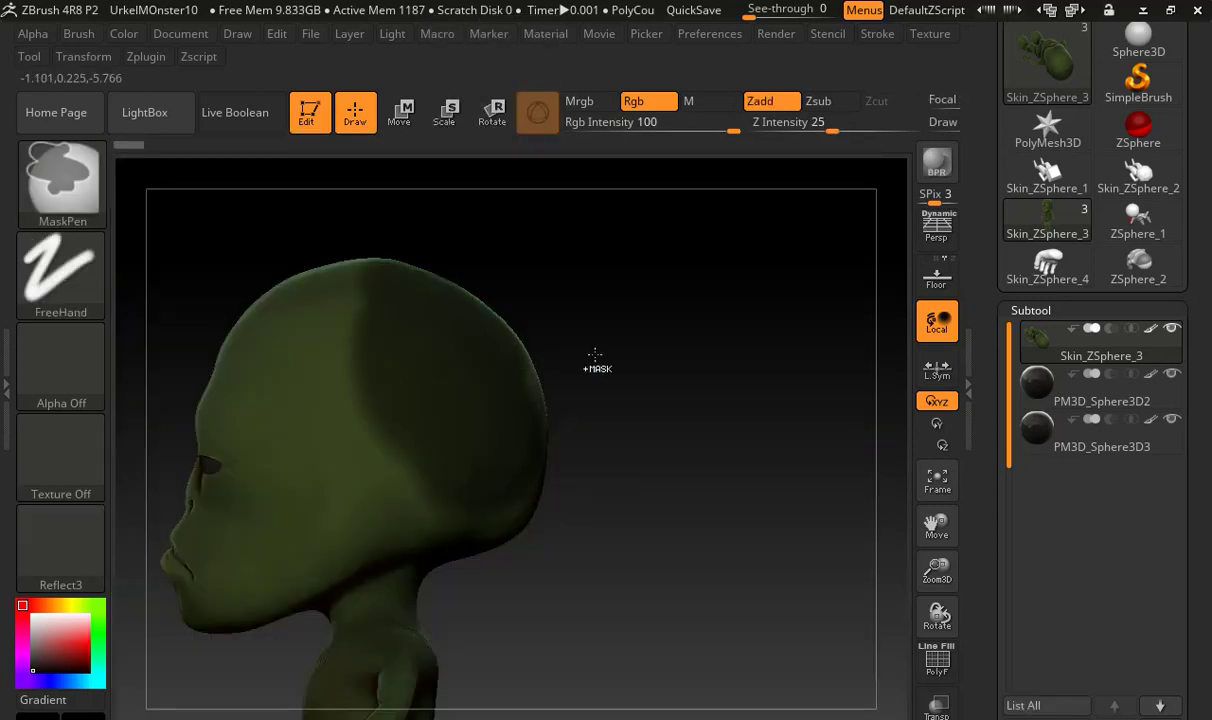
{"action": "left_click_drag", "start_coordinate": [622, 398], "coordinate": [641, 398]}
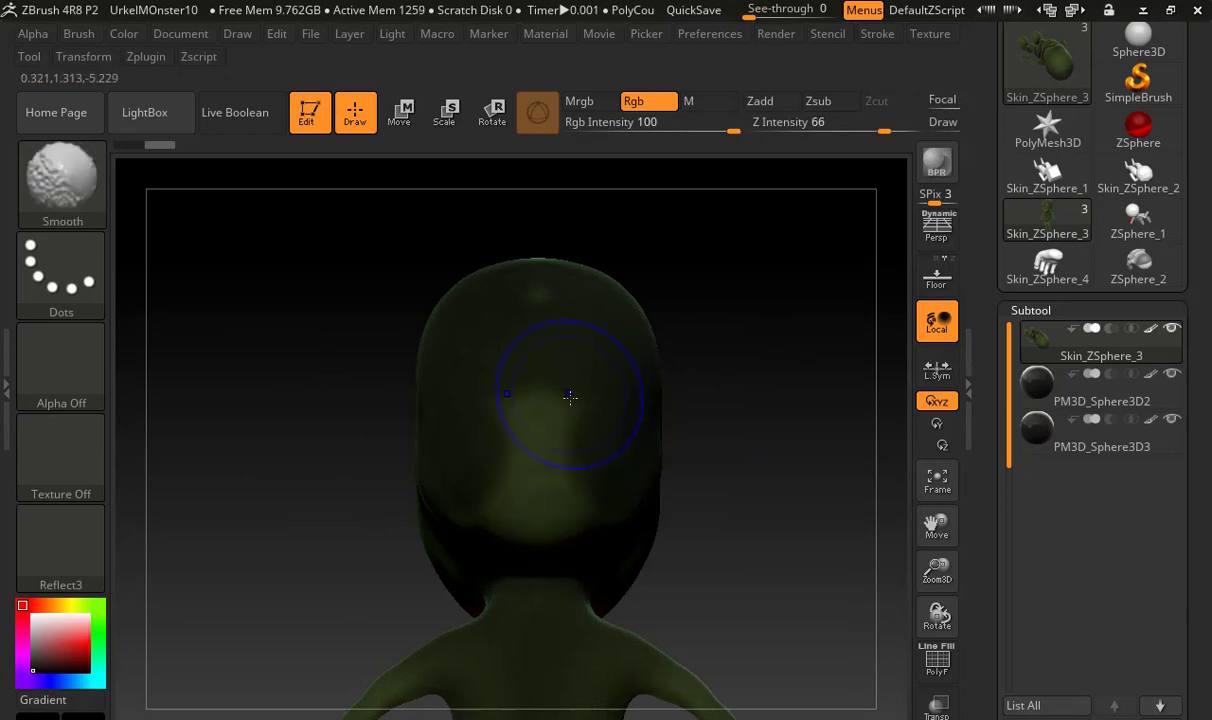
{"action": "mouse_move", "coordinate": [569, 401]}
{"action": "left_mouse_down", "text": "ctrl"}
{"action": "mouse_move", "coordinate": [566, 465]}
{"action": "mouse_move", "coordinate": [484, 452]}
{"action": "left_mouse_up", "text": "ctrl"}
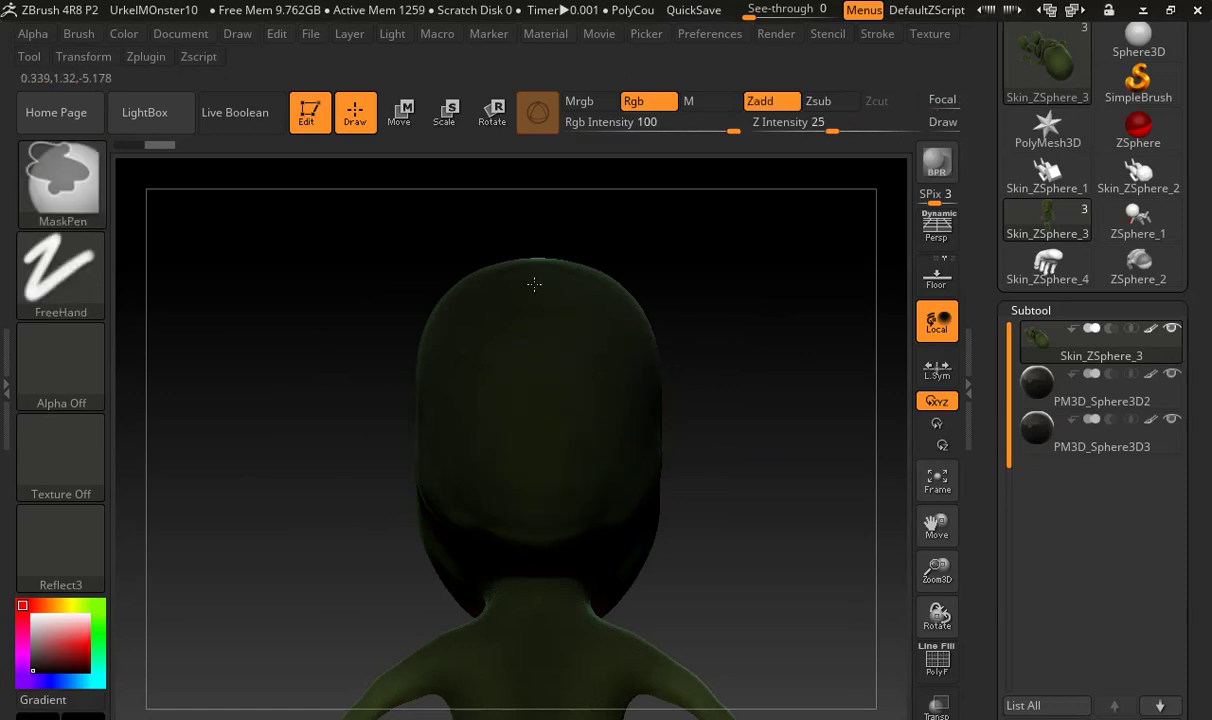
{"action": "mouse_move", "coordinate": [757, 433]}
{"action": "left_mouse_down"}
{"action": "mouse_move", "coordinate": [803, 503]}
{"action": "mouse_move", "coordinate": [744, 454]}
{"action": "left_mouse_up"}
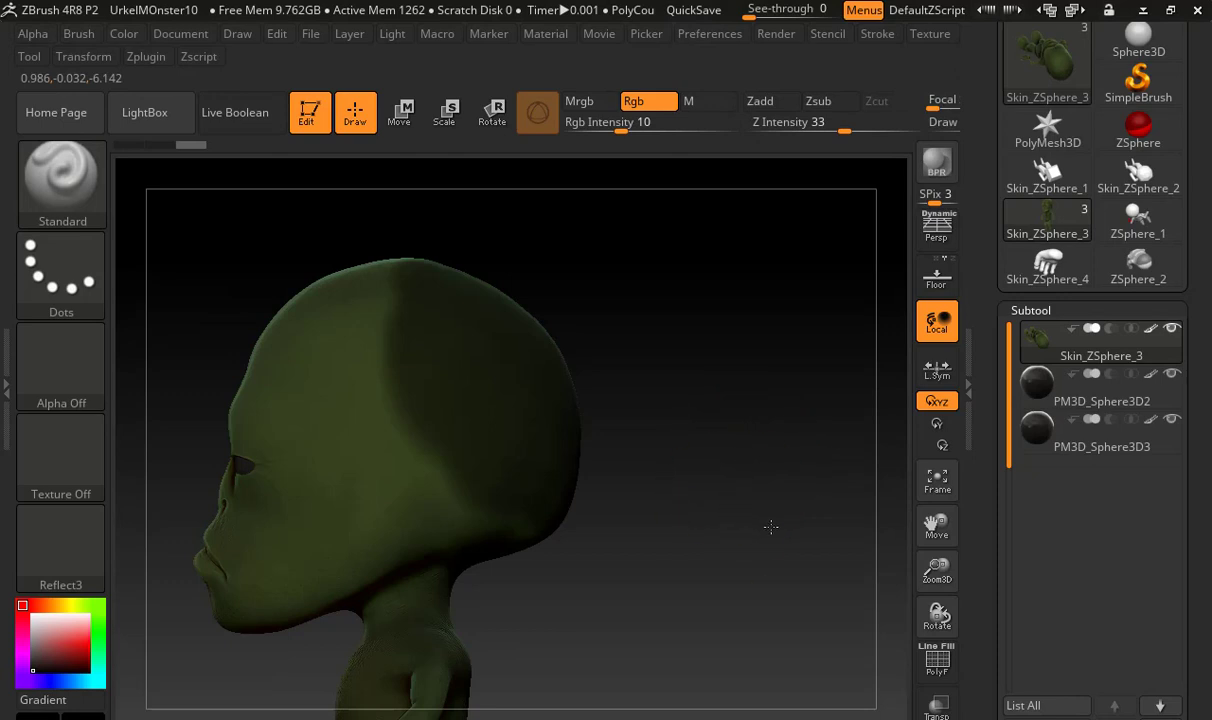
Extend the head mask forward over the crown onto the upper forehead
{"action": "left_click_drag", "start_coordinate": [771, 527], "coordinate": [793, 468]}
{"action": "left_click_drag", "start_coordinate": [779, 406], "coordinate": [720, 497]}
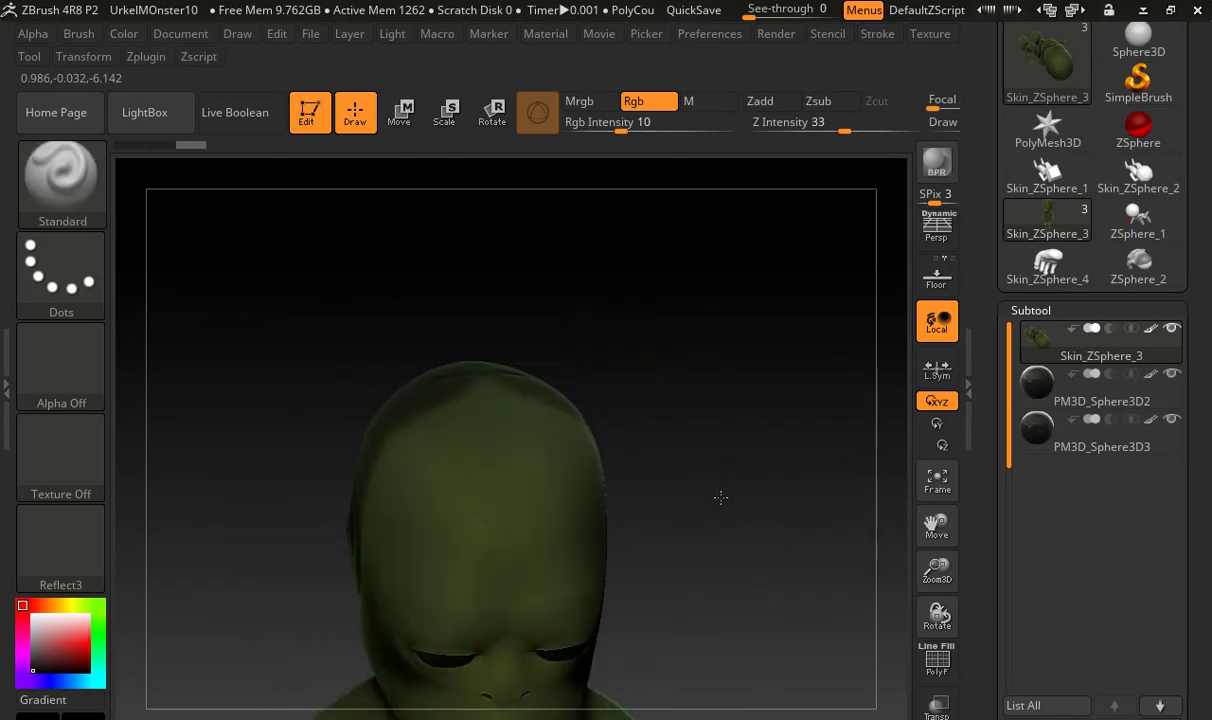
{"action": "mouse_move", "coordinate": [552, 405]}
{"action": "left_mouse_down", "text": "ctrl"}
{"action": "mouse_move", "coordinate": [441, 400]}
{"action": "mouse_move", "coordinate": [622, 455]}
{"action": "left_mouse_up", "text": "ctrl"}
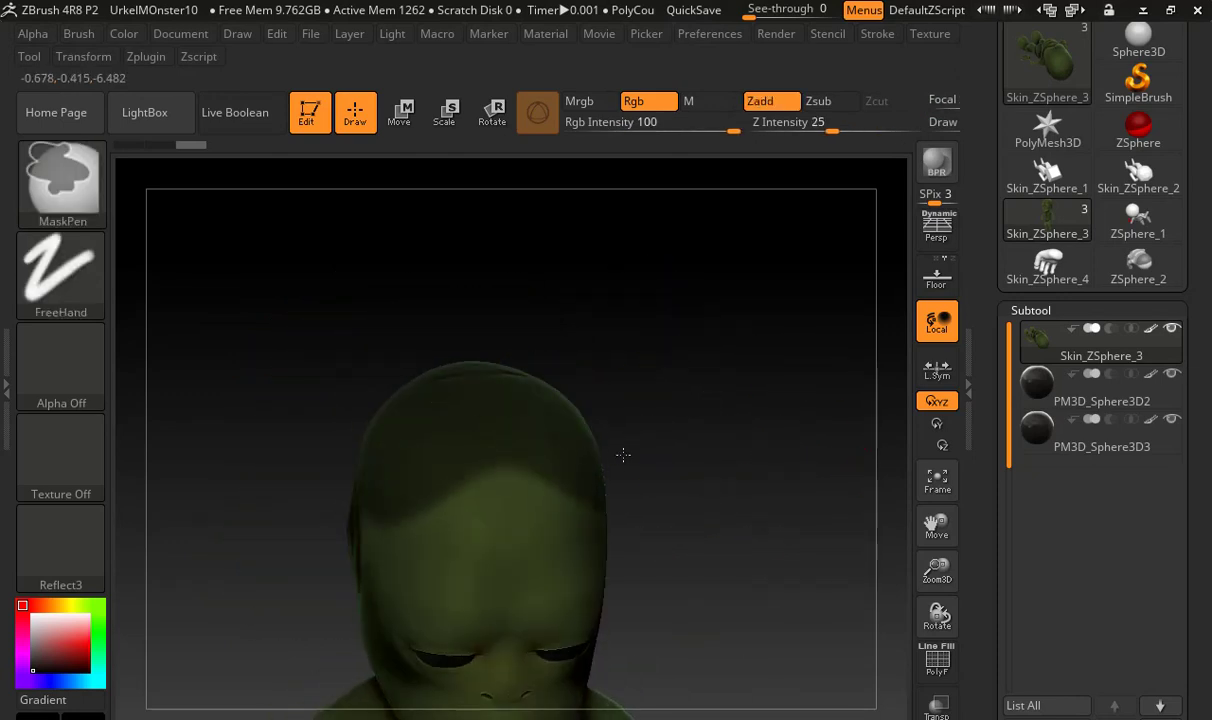
{"action": "mouse_move", "coordinate": [693, 479]}
{"action": "left_mouse_down"}
{"action": "mouse_move", "coordinate": [644, 460]}
{"action": "mouse_move", "coordinate": [722, 417]}
{"action": "mouse_move", "coordinate": [695, 340]}
{"action": "mouse_move", "coordinate": [676, 379]}
{"action": "left_mouse_up"}
Trim the mask's front edge along the side of the head to a clean diagonal from crown to nape
{"action": "key", "text": "ctrl"}
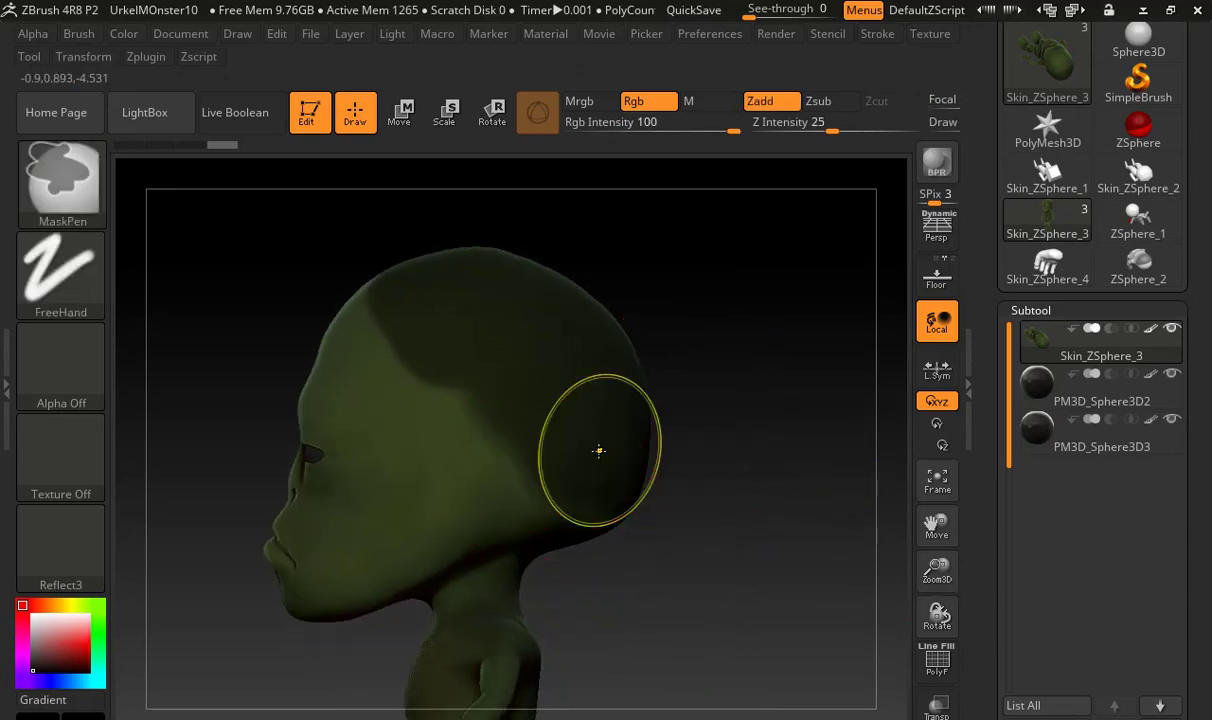
{"action": "mouse_move", "coordinate": [384, 322]}
{"action": "left_mouse_down", "text": "ctrl+alt"}
{"action": "mouse_move", "coordinate": [456, 435]}
{"action": "mouse_move", "coordinate": [579, 555]}
{"action": "left_mouse_up", "text": "ctrl+alt"}
{"action": "left_click_drag", "start_coordinate": [367, 296], "coordinate": [349, 275], "text": "ctrl+alt"}
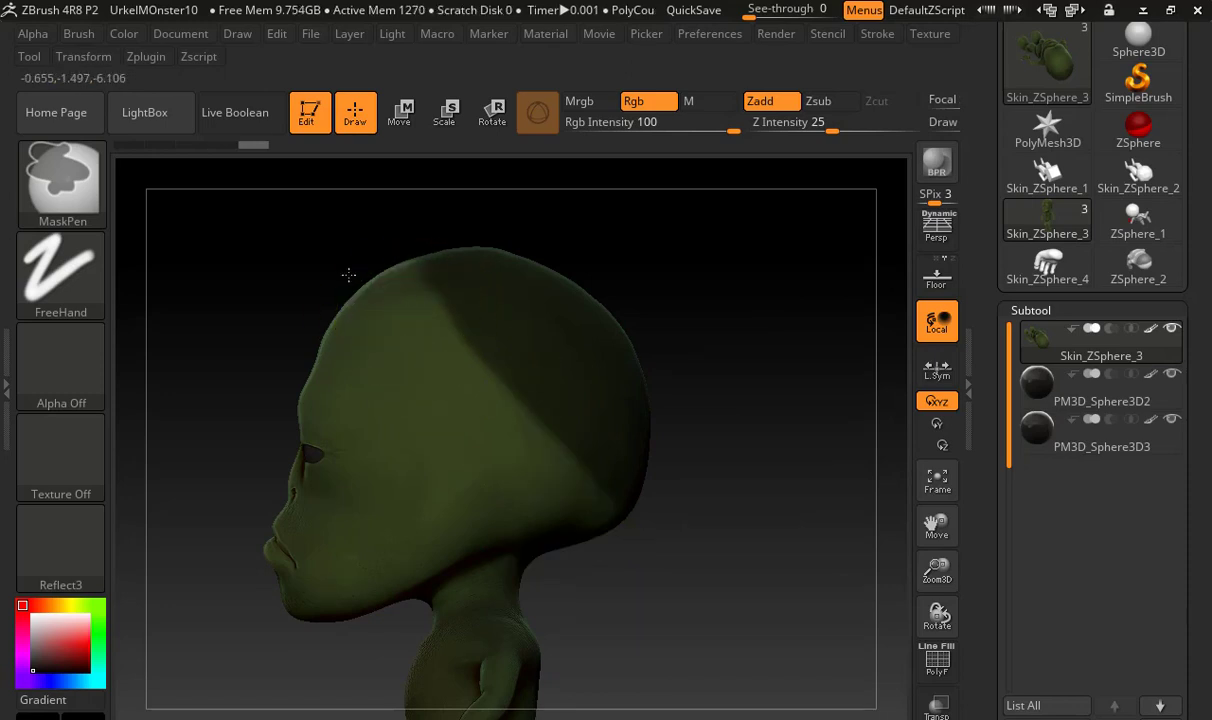
Generate a FiberMesh preview on the masked back of the head and view it from the front
{"action": "mouse_move", "coordinate": [980, 614]}
{"action": "left_mouse_down"}
{"action": "mouse_move", "coordinate": [939, 432]}
{"action": "mouse_move", "coordinate": [939, 352]}
{"action": "mouse_move", "coordinate": [968, 227]}
{"action": "left_mouse_up"}
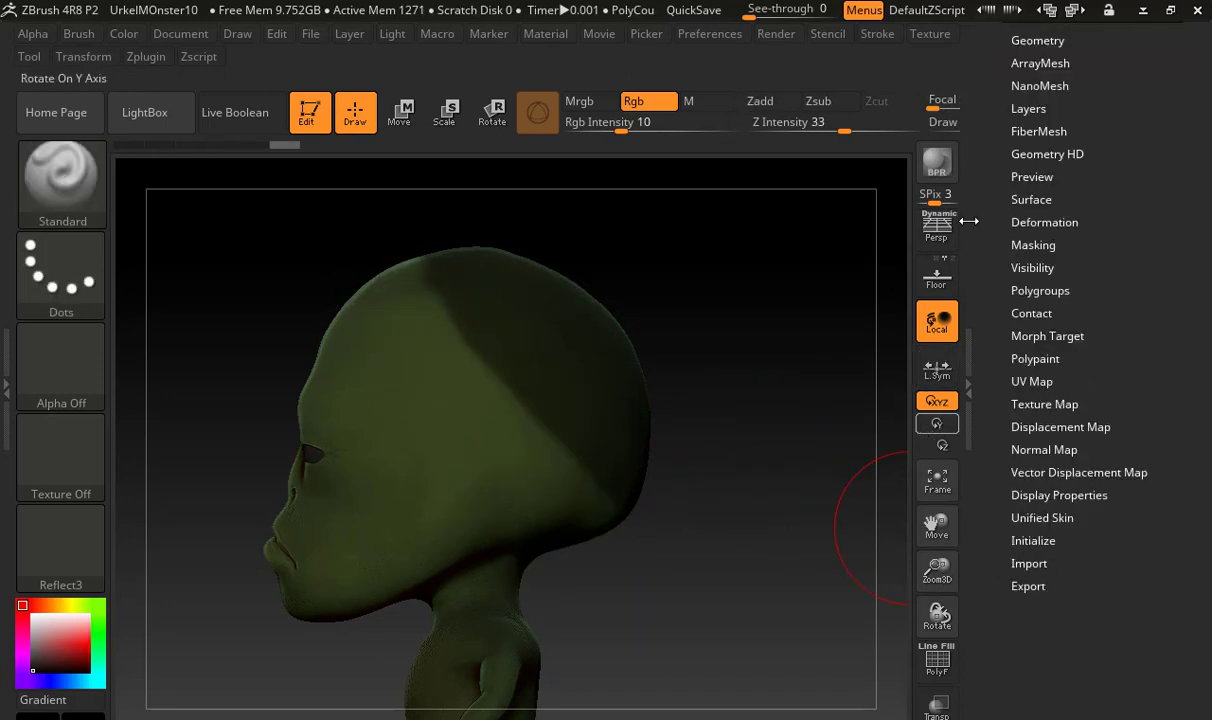
{"action": "left_click", "coordinate": [1024, 129]}
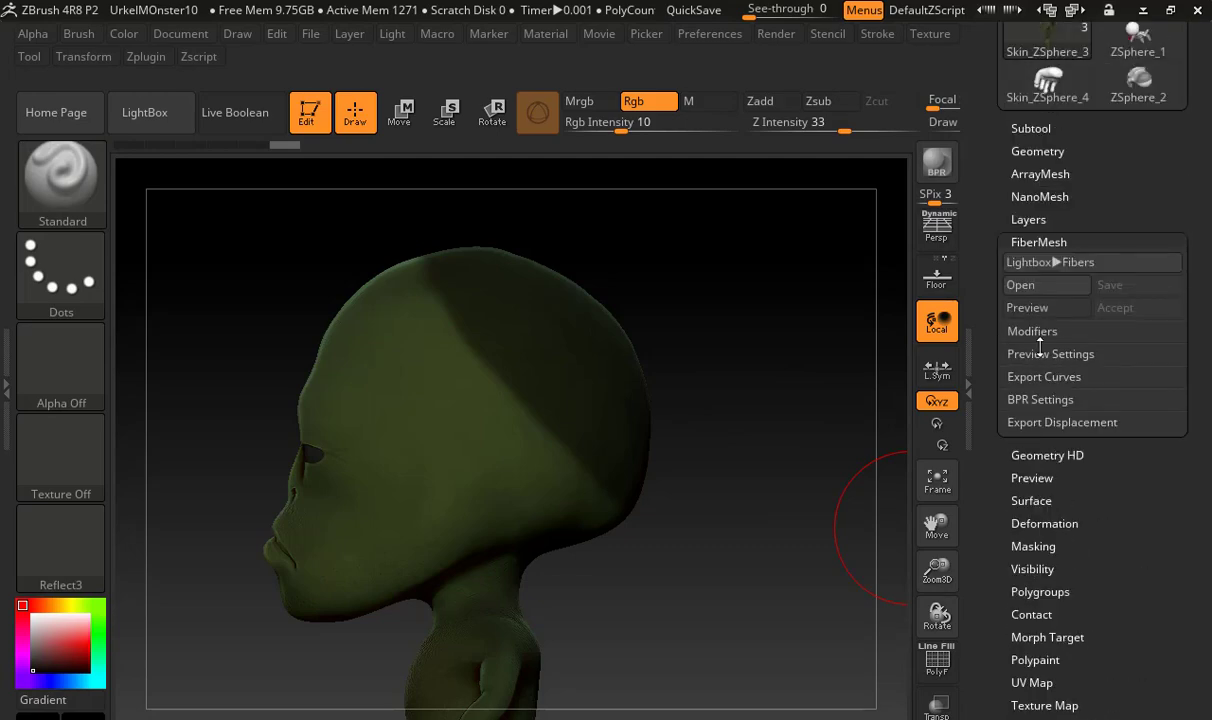
{"action": "left_click", "coordinate": [1047, 306]}
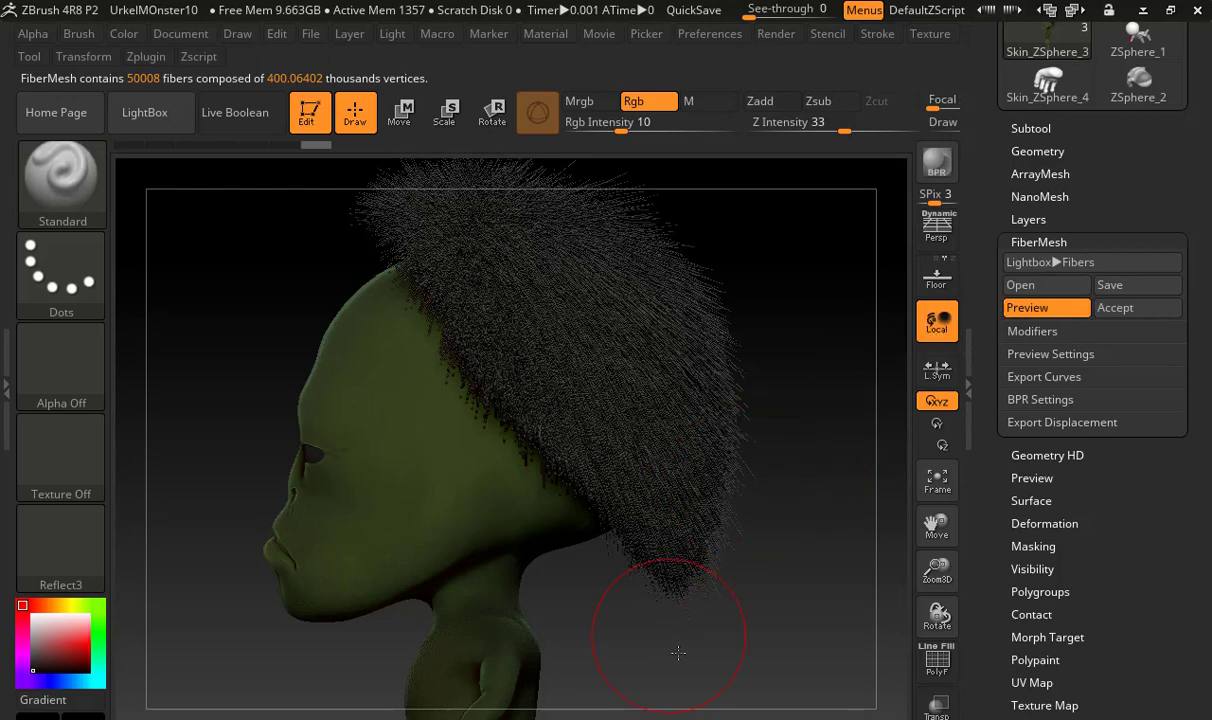
{"action": "left_click_drag", "start_coordinate": [678, 652], "coordinate": [863, 545]}
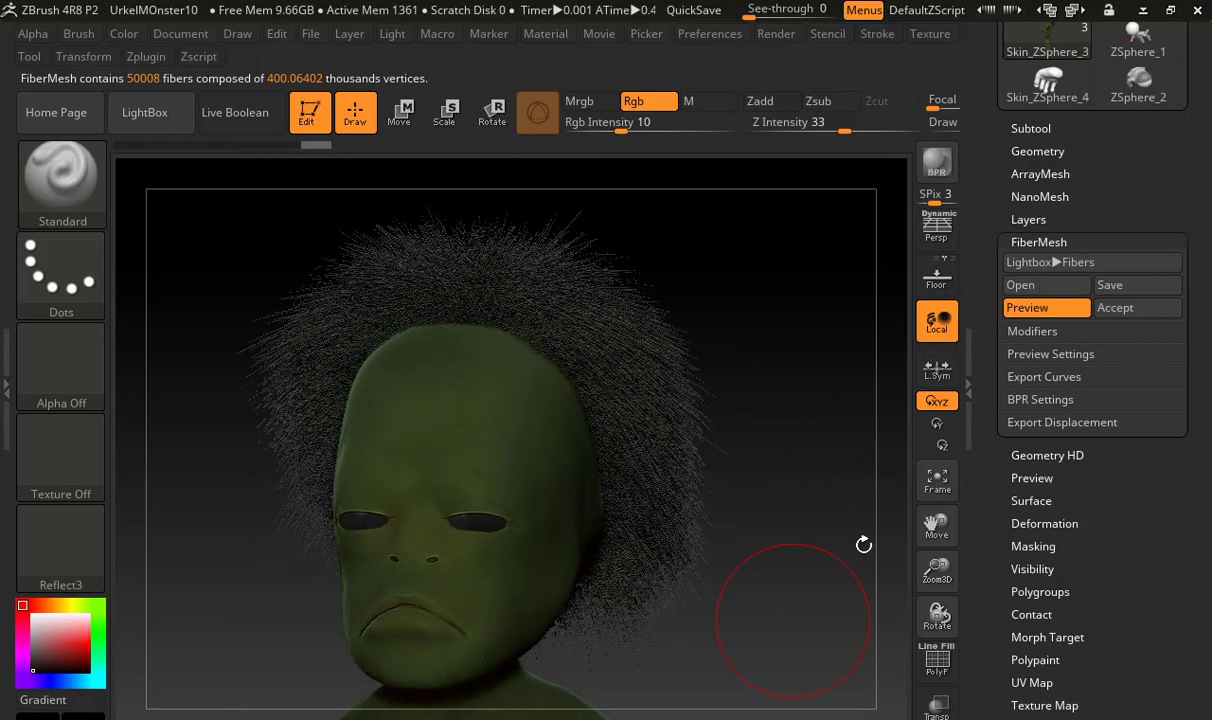
Set the fiber length to about 191.6, the twist to about 66.9 and the gravity to about 0.92
{"action": "left_click", "coordinate": [1036, 331]}
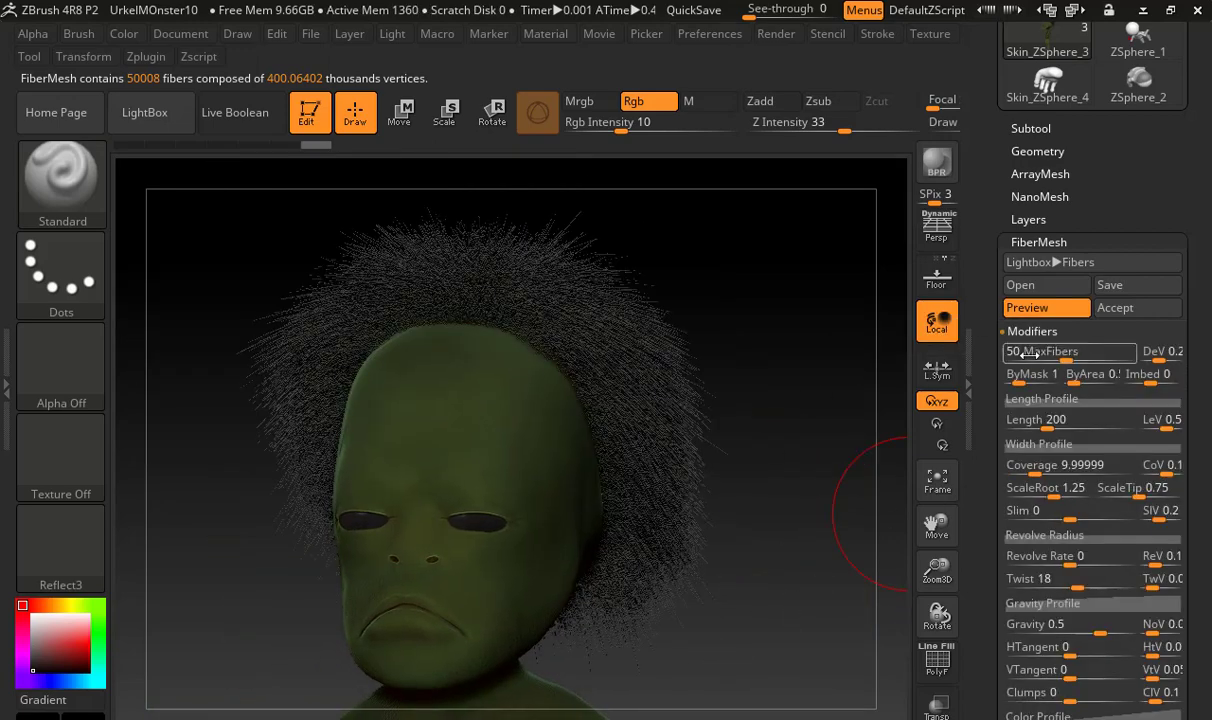
{"action": "left_click_drag", "start_coordinate": [989, 399], "coordinate": [989, 366]}
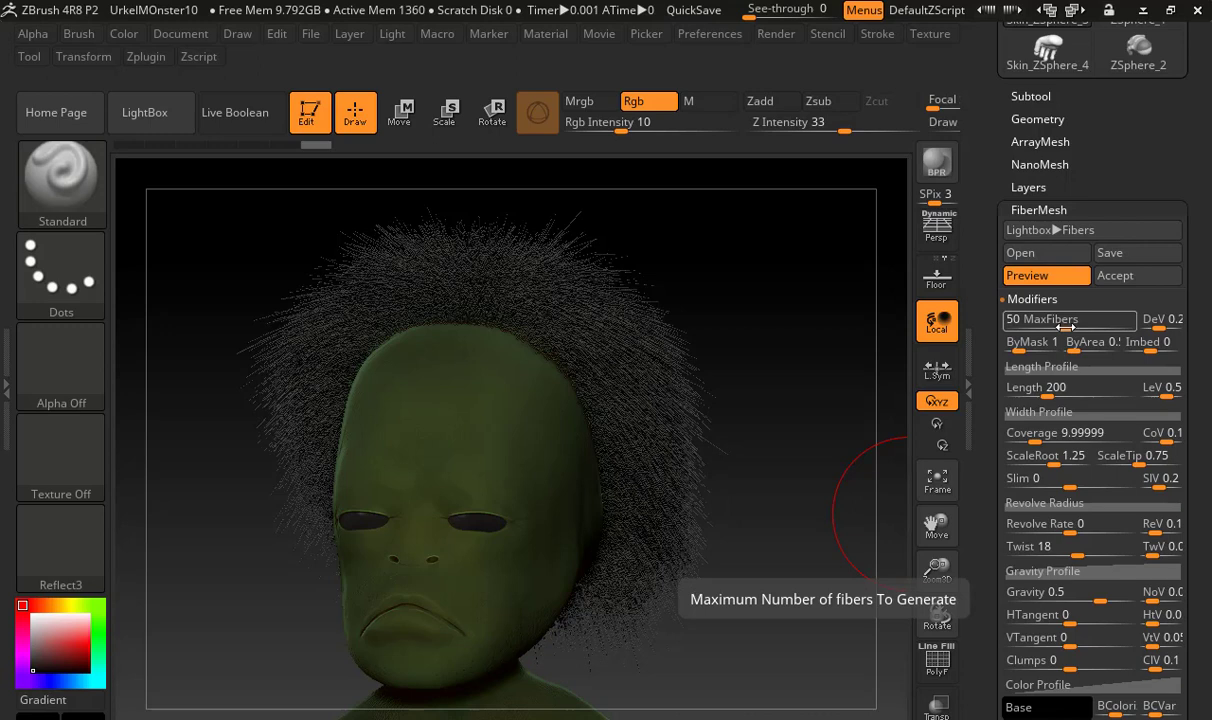
{"action": "mouse_move", "coordinate": [1050, 390]}
{"action": "left_mouse_down"}
{"action": "mouse_move", "coordinate": [1041, 394]}
{"action": "mouse_move", "coordinate": [1074, 391]}
{"action": "mouse_move", "coordinate": [1035, 392]}
{"action": "mouse_move", "coordinate": [1046, 394]}
{"action": "left_mouse_up"}
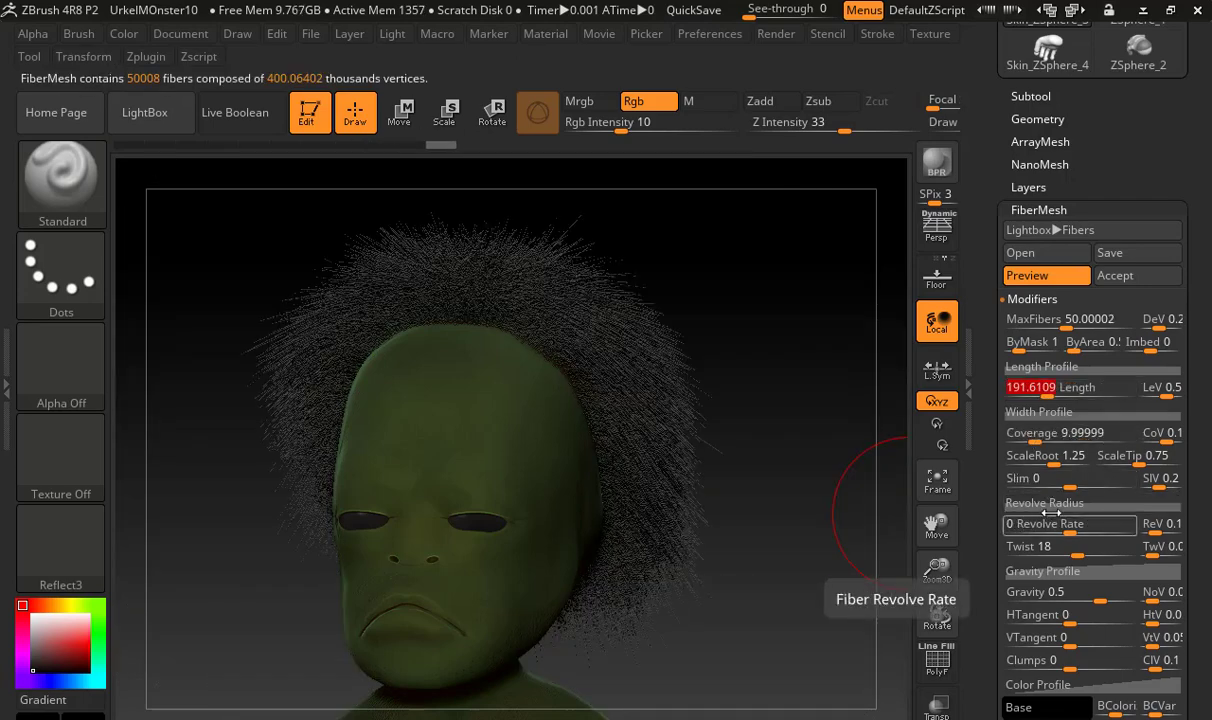
{"action": "left_click_drag", "start_coordinate": [1082, 554], "coordinate": [1095, 554]}
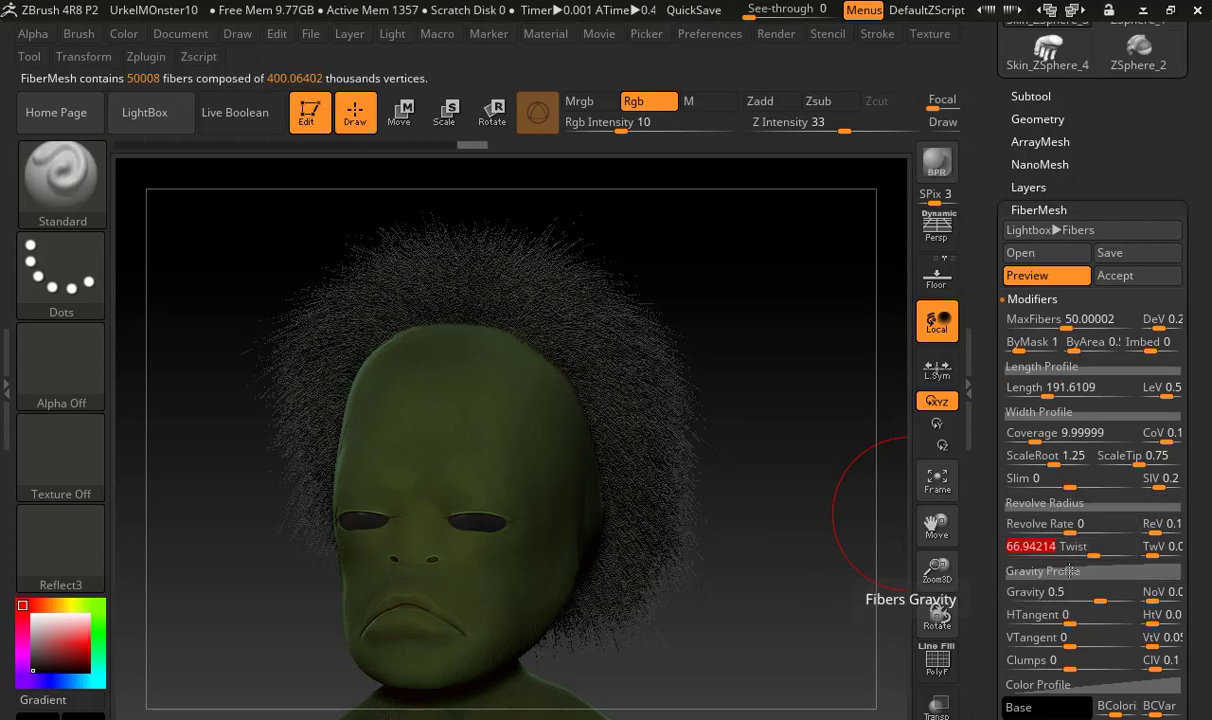
{"action": "left_click_drag", "start_coordinate": [1085, 592], "coordinate": [1126, 605]}
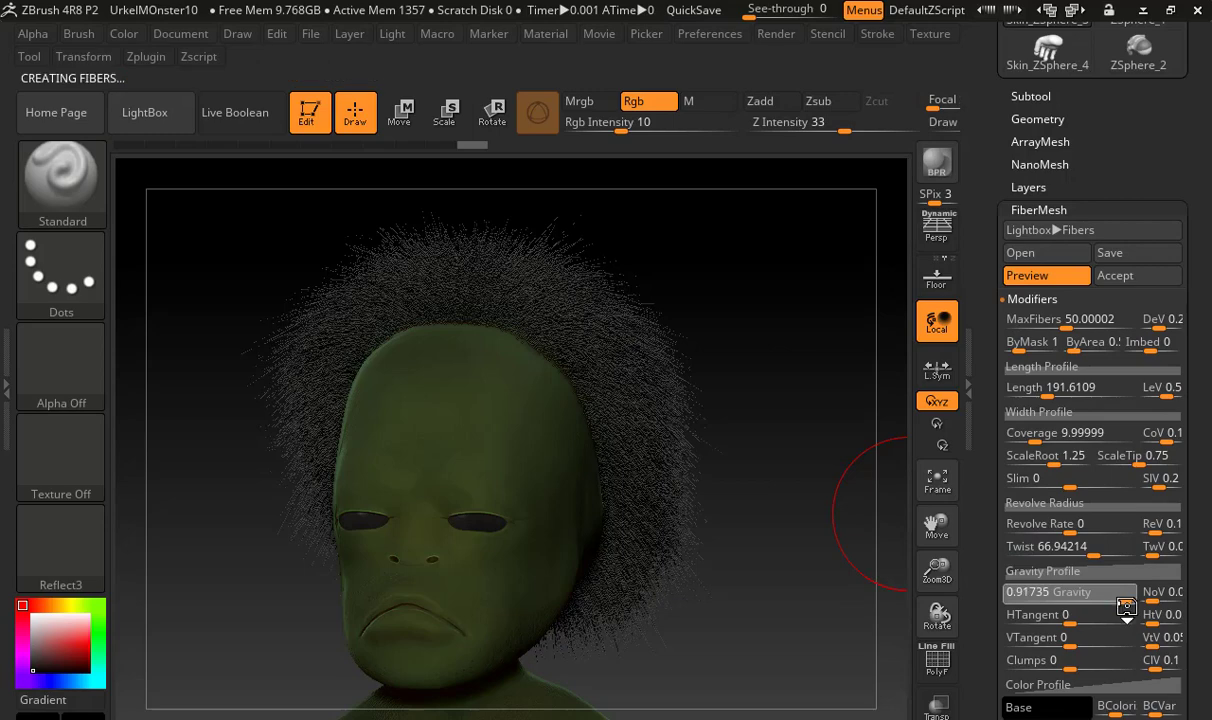
Color the hair fibers with a dark navy blue base and a pale, nearly white blue tip
{"action": "scroll", "coordinate": [1040, 500], "scroll_direction": "down", "scroll_amount": 5}
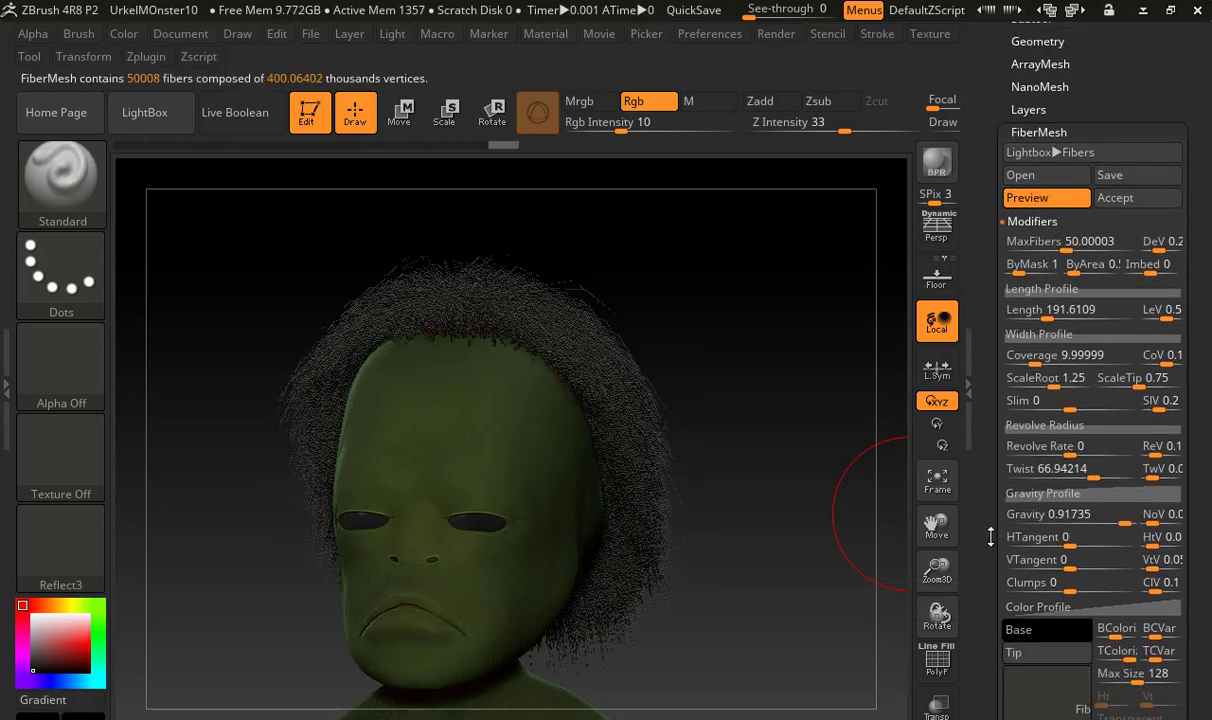
{"action": "left_click", "coordinate": [1035, 438]}
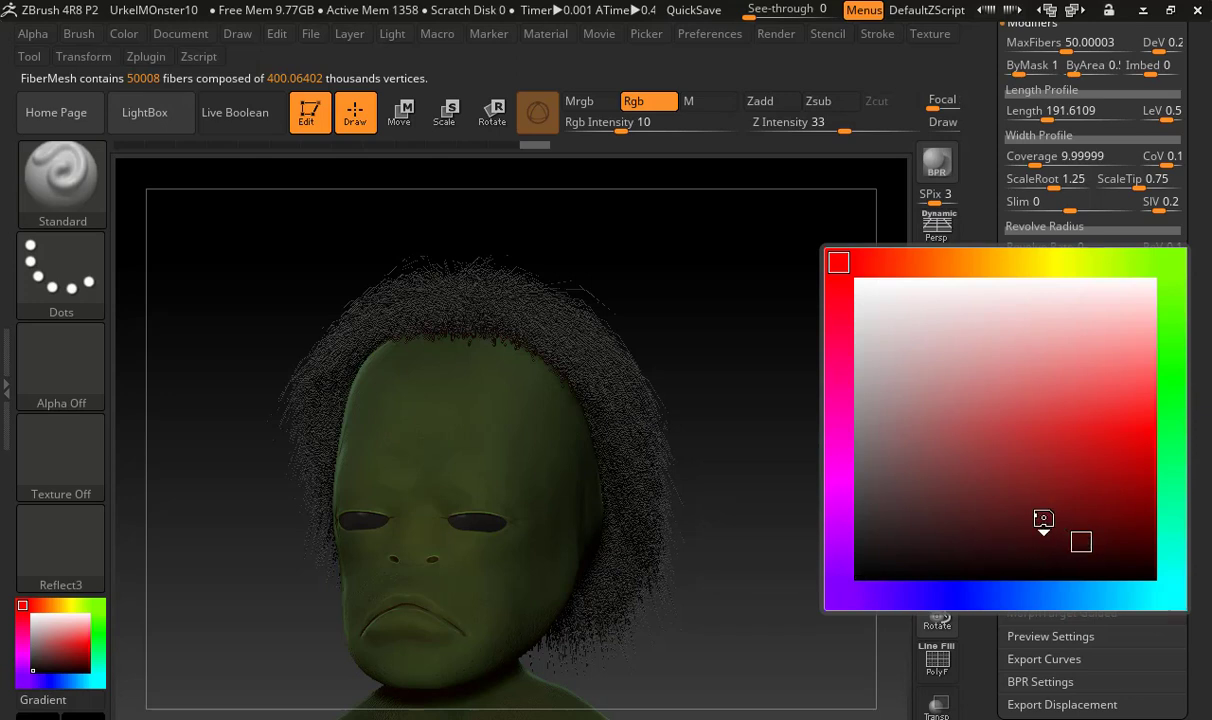
{"action": "left_click", "coordinate": [976, 593]}
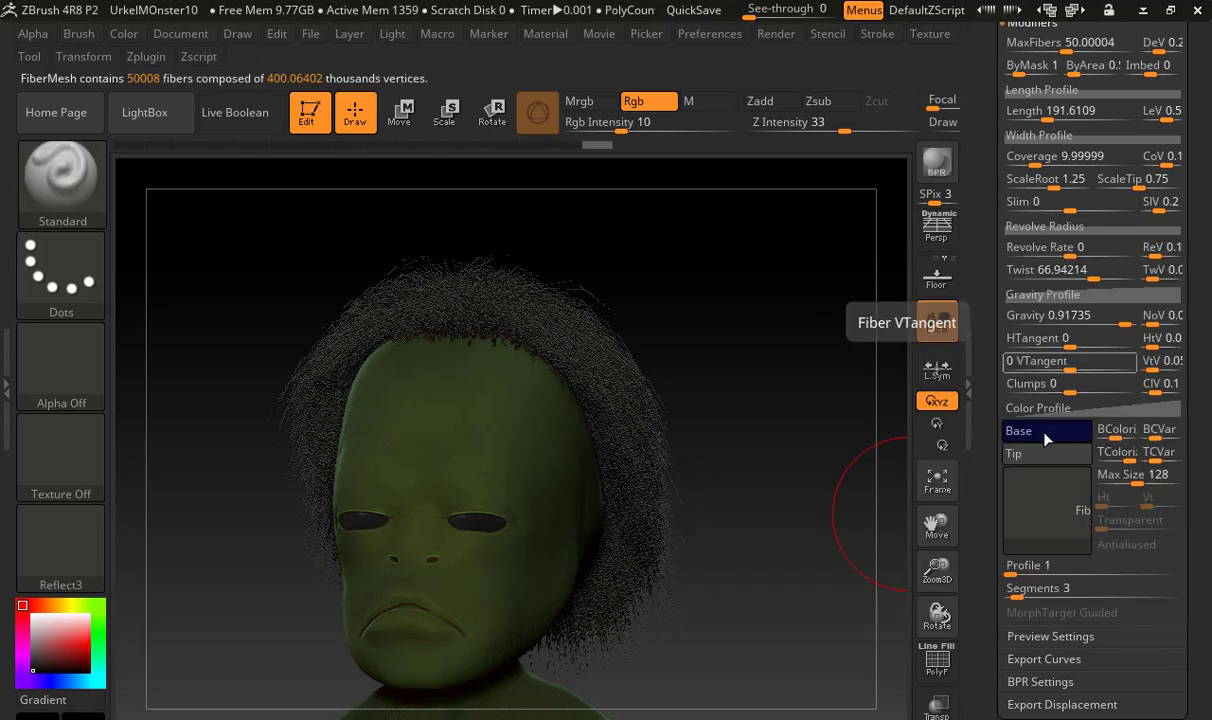
{"action": "left_click", "coordinate": [1060, 456]}
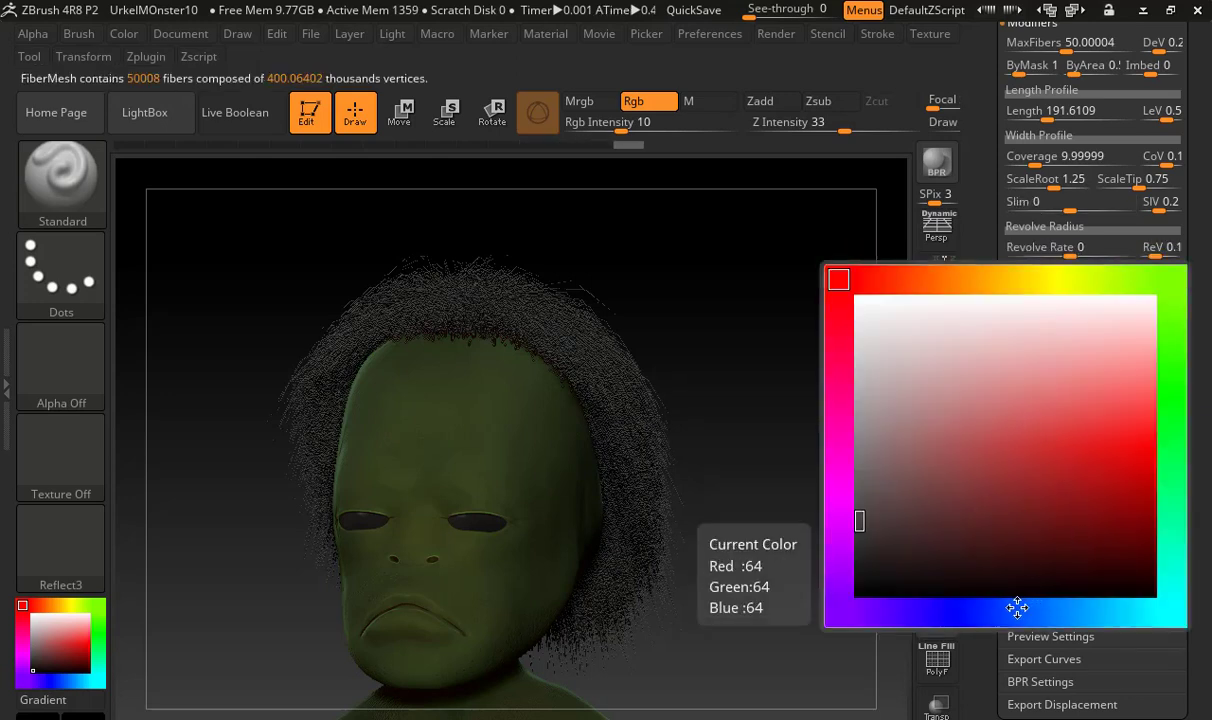
{"action": "left_click", "coordinate": [974, 610]}
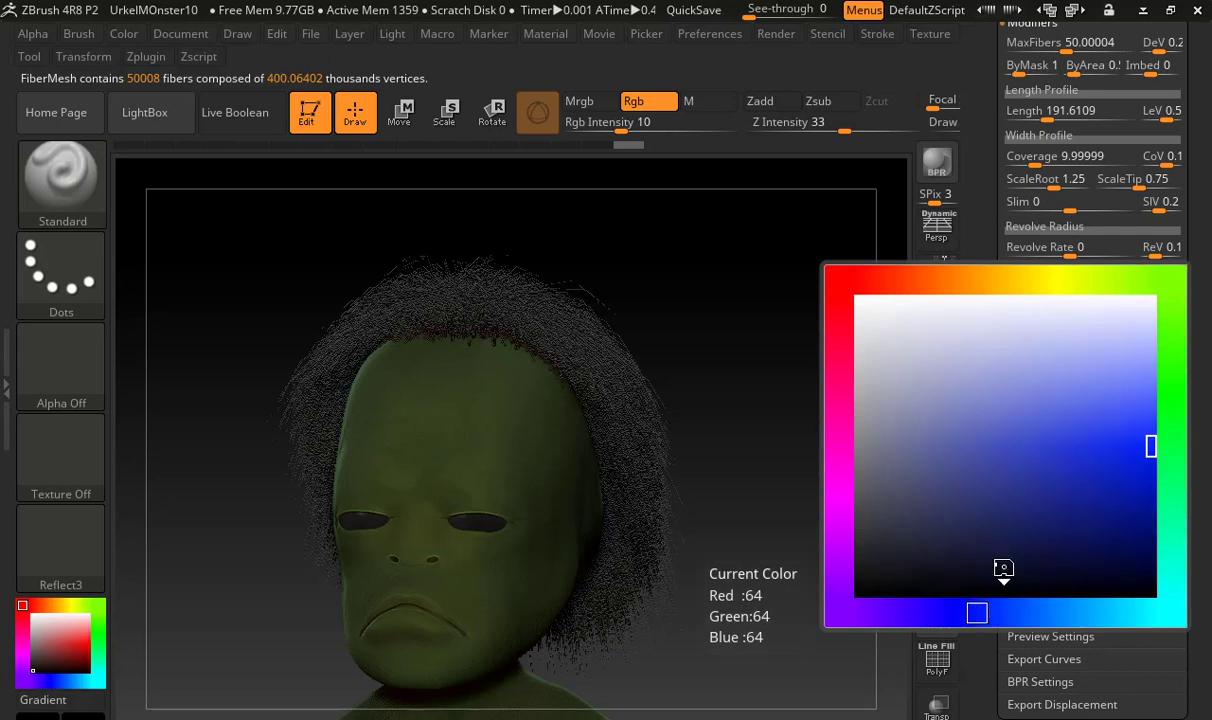
{"action": "left_click", "coordinate": [1043, 314]}
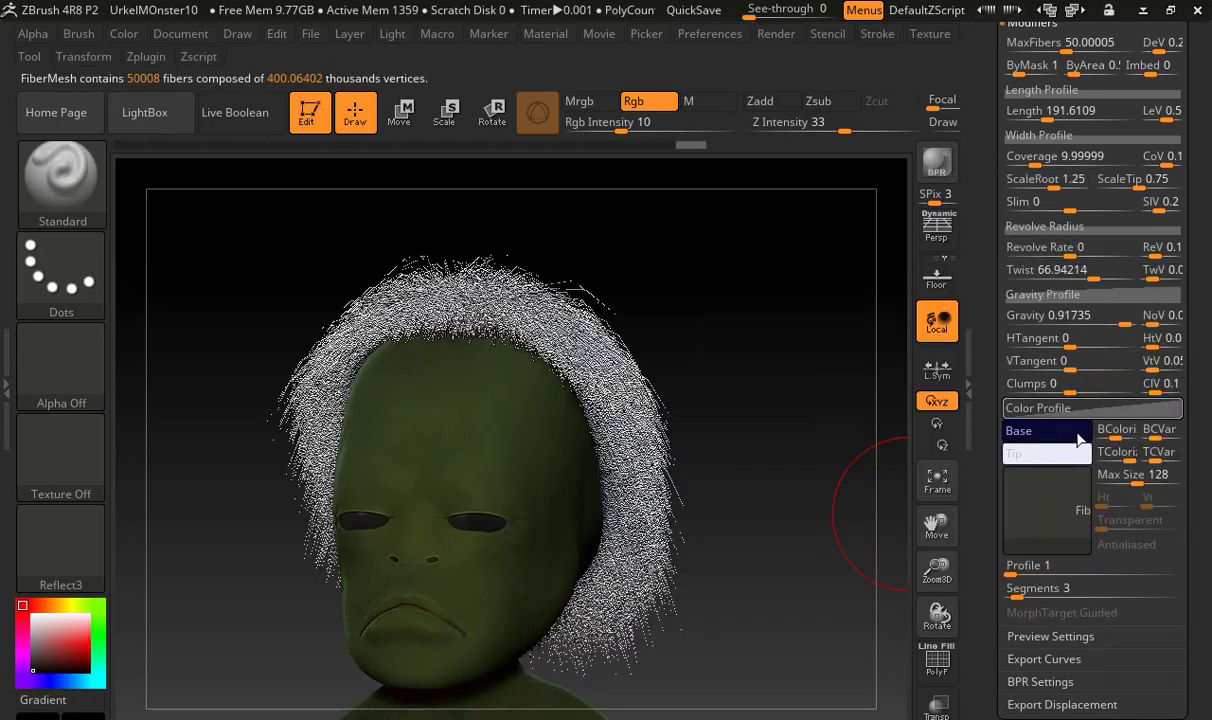
Lower the fibers' base colorize amount, set the base color variation to 0.16 and the tip colorize amount to about 0.83
{"action": "left_click", "coordinate": [1123, 437]}
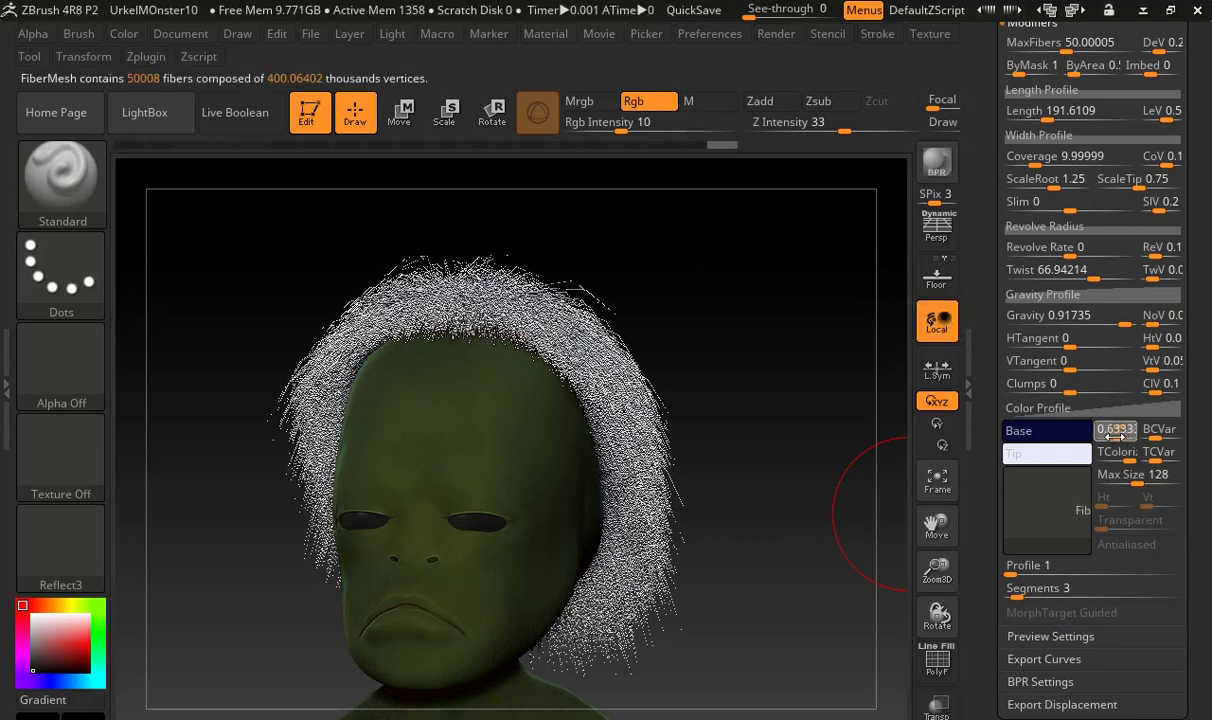
{"action": "left_click_drag", "start_coordinate": [1110, 437], "coordinate": [1168, 437]}
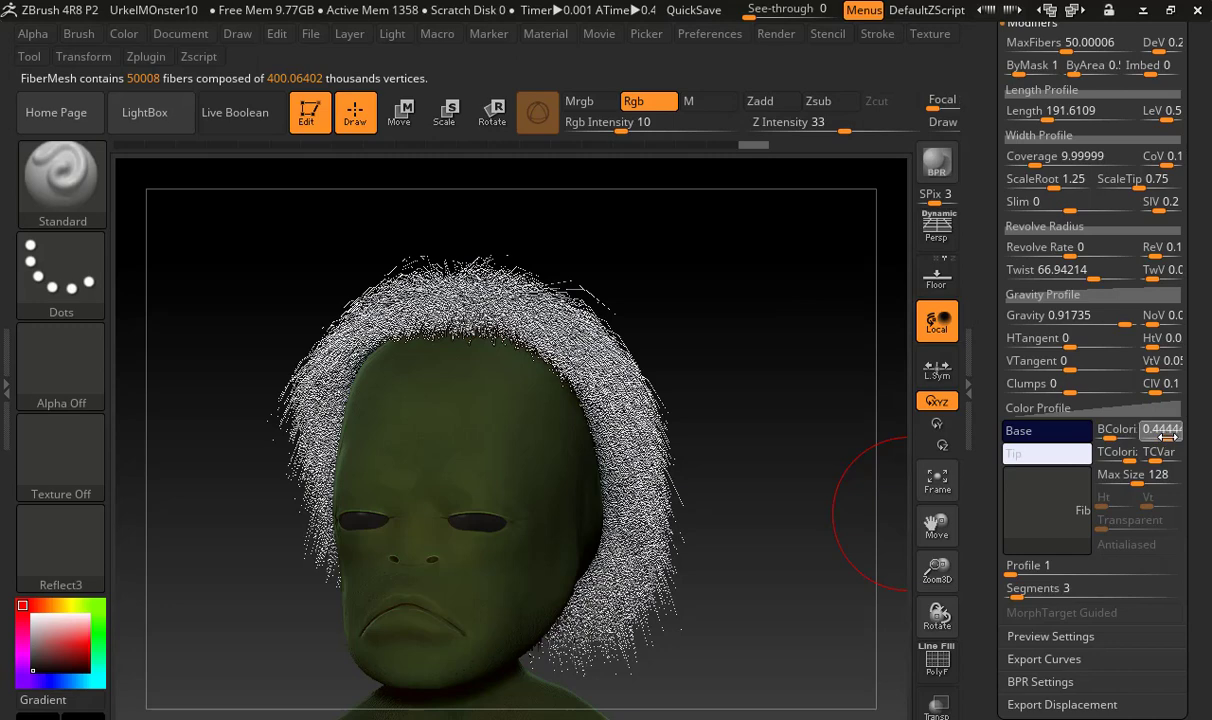
{"action": "left_click", "coordinate": [1117, 452]}
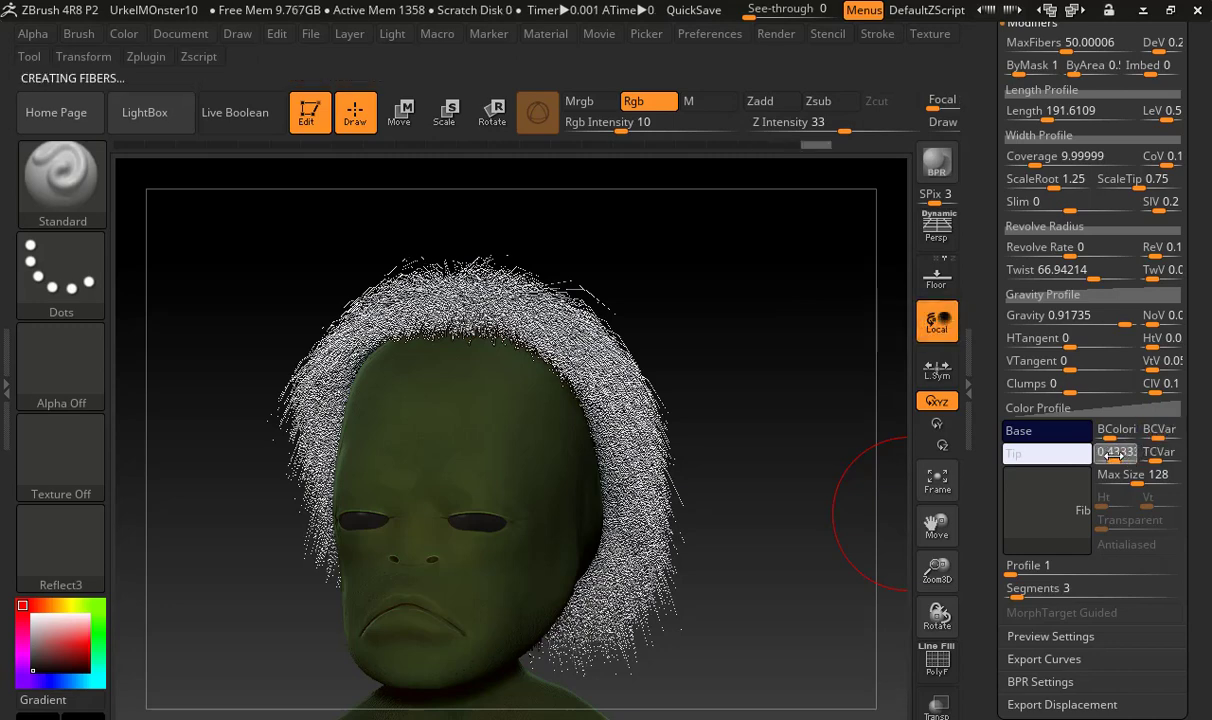
{"action": "left_click_drag", "start_coordinate": [1109, 457], "coordinate": [1126, 460]}
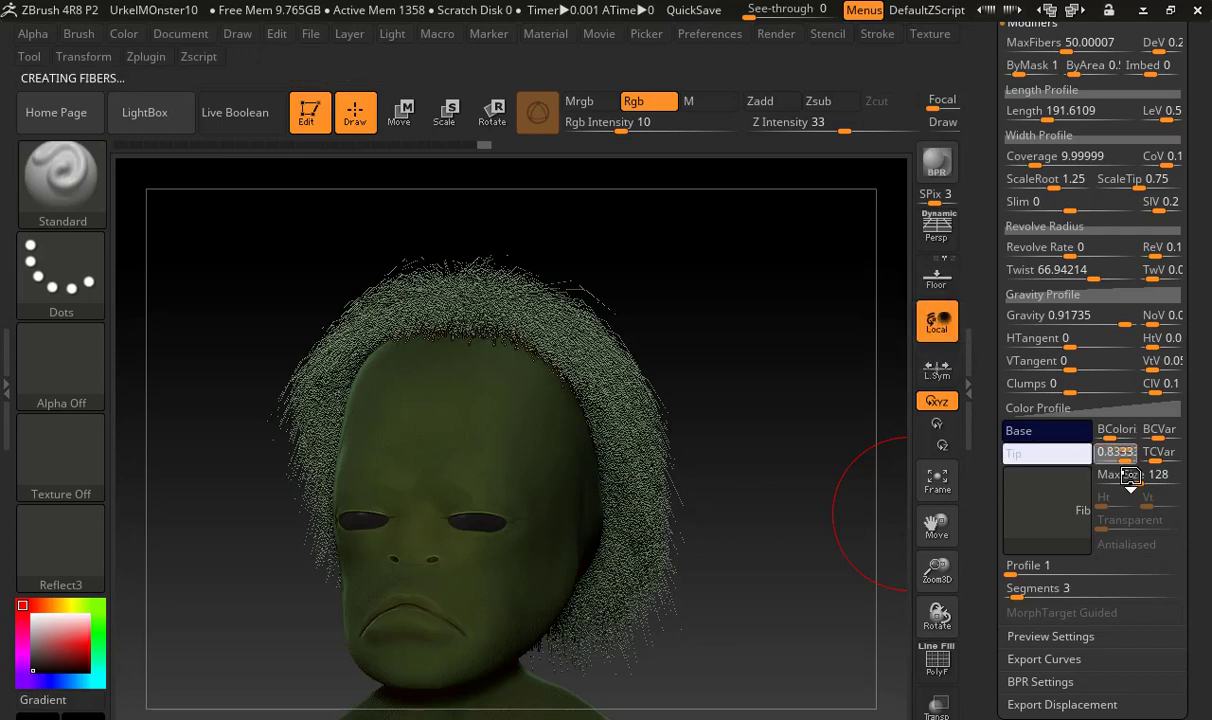
Change the fiber tip color to a medium blue and set the maximum texture size to 201, leaving the fibers untextured
{"action": "left_click", "coordinate": [1064, 454]}
{"action": "mouse_move", "coordinate": [1052, 417]}
{"action": "left_mouse_down"}
{"action": "mouse_move", "coordinate": [1055, 392]}
{"action": "mouse_move", "coordinate": [1055, 413]}
{"action": "left_mouse_up"}
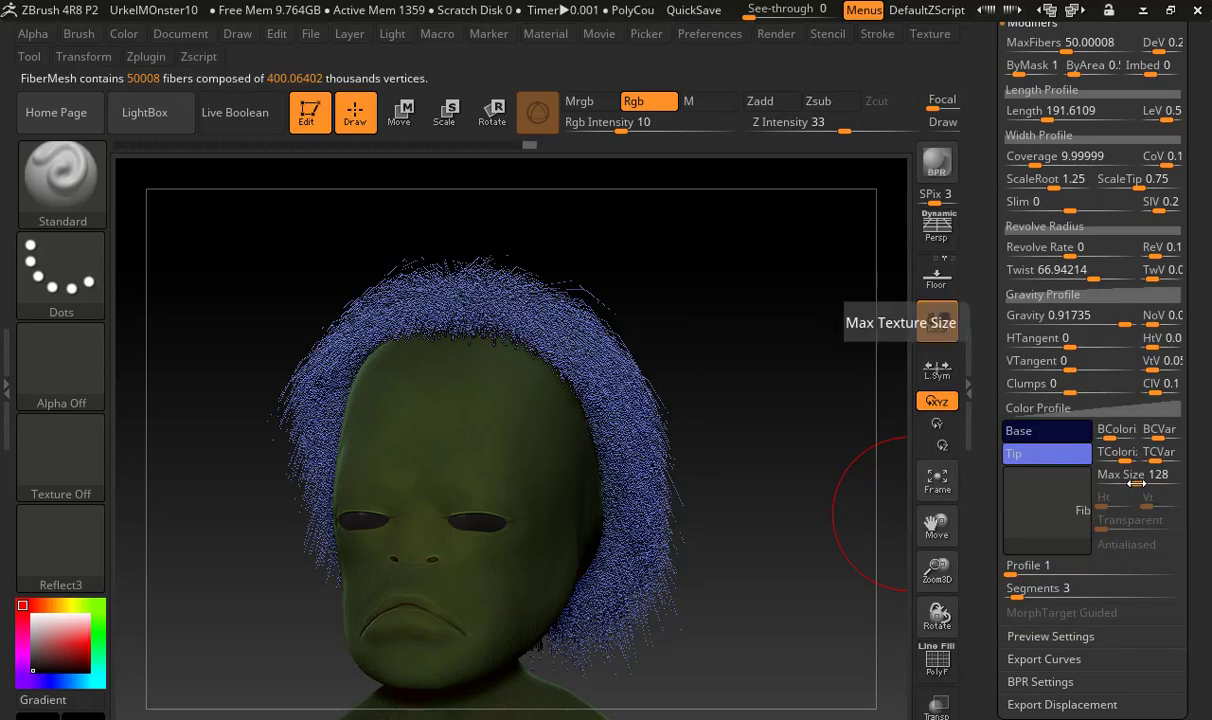
{"action": "left_click_drag", "start_coordinate": [1125, 476], "coordinate": [1160, 484]}
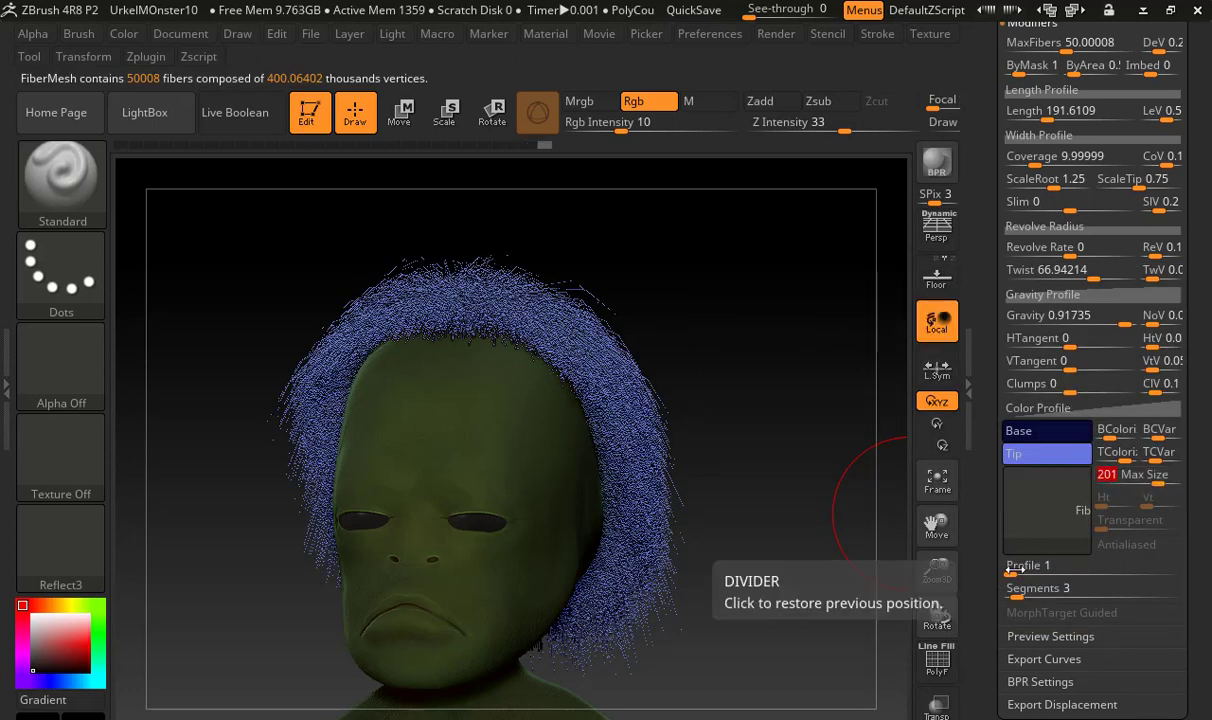
{"action": "left_click", "coordinate": [1070, 528]}
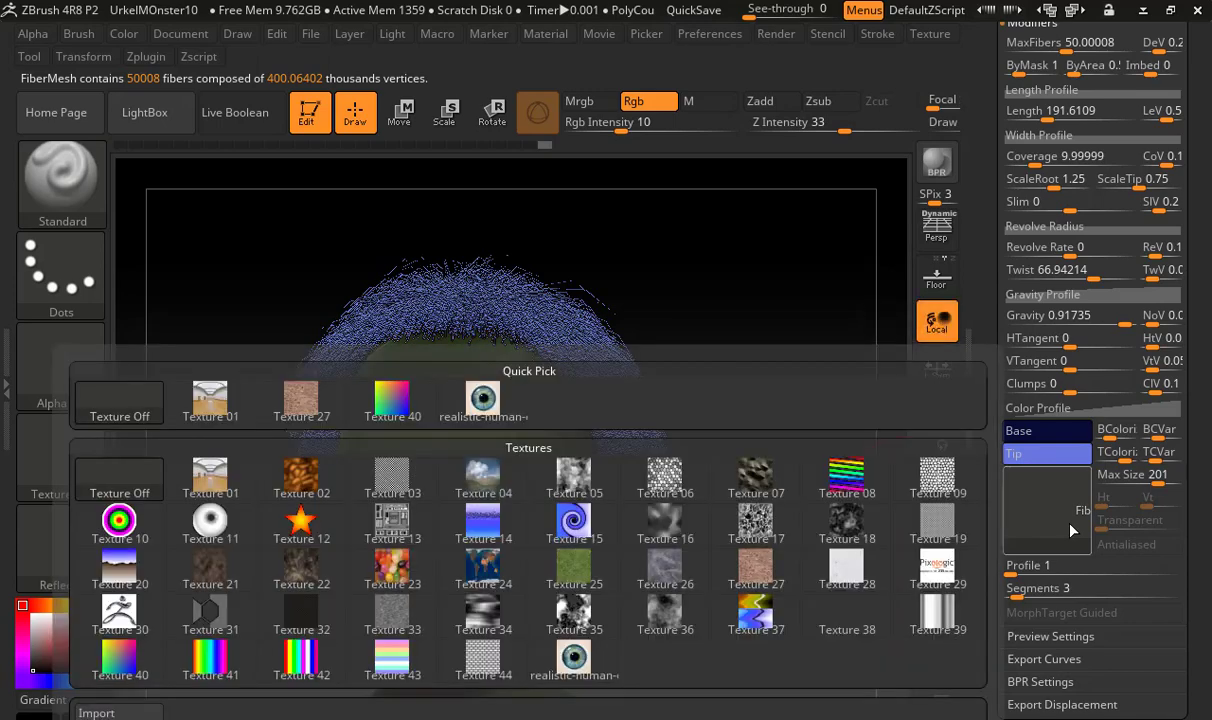
{"action": "left_click", "coordinate": [1034, 515]}
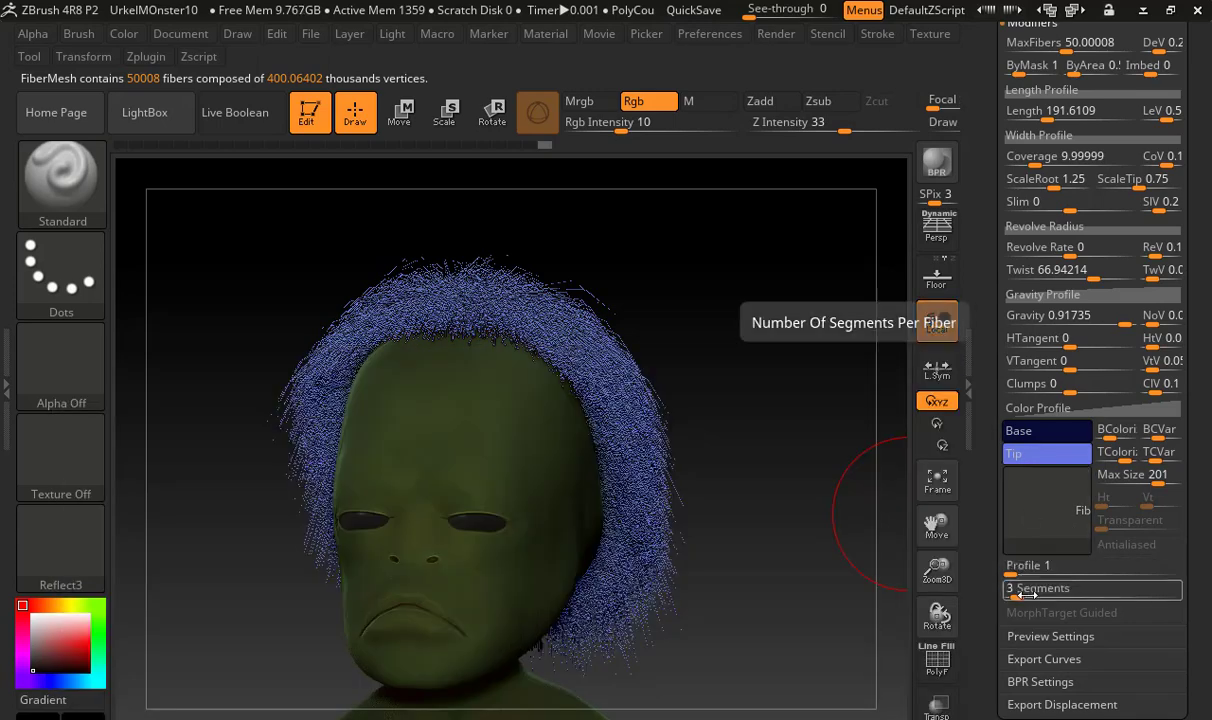
Set the segments per fiber to 10 and inspect the hair strands closely at the crown
{"action": "left_click_drag", "start_coordinate": [1010, 590], "coordinate": [1040, 596]}
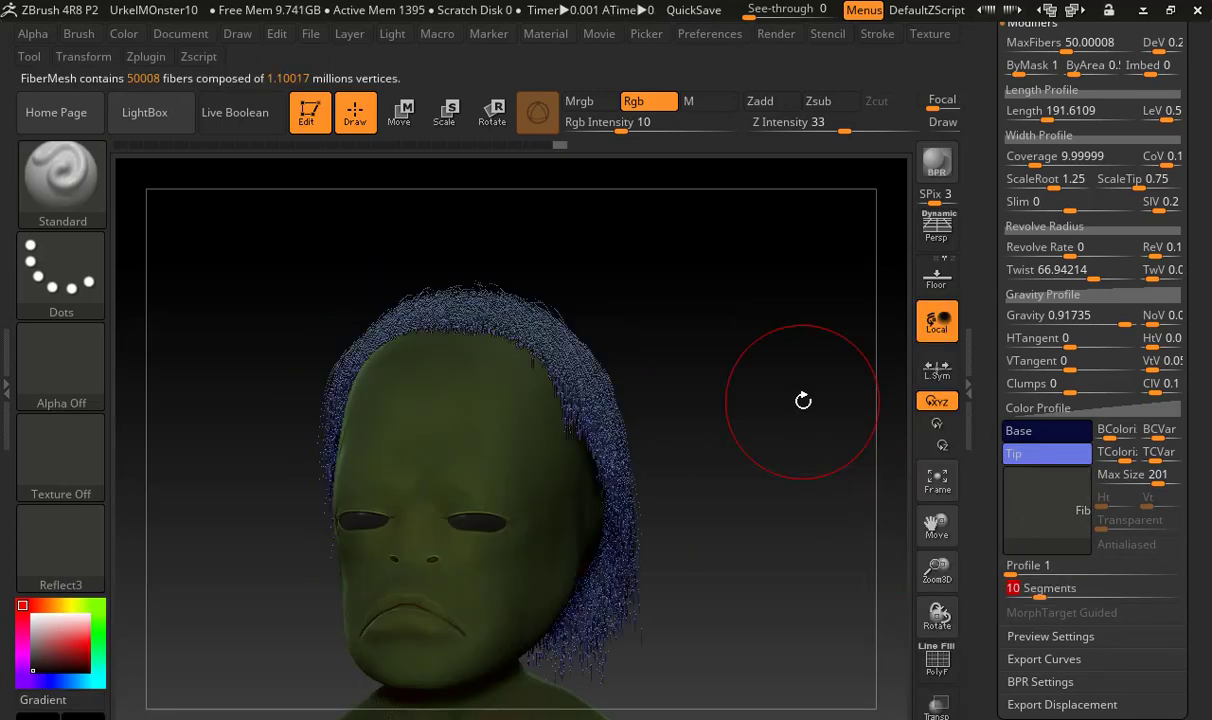
{"action": "left_click_drag", "start_coordinate": [803, 396], "coordinate": [750, 365]}
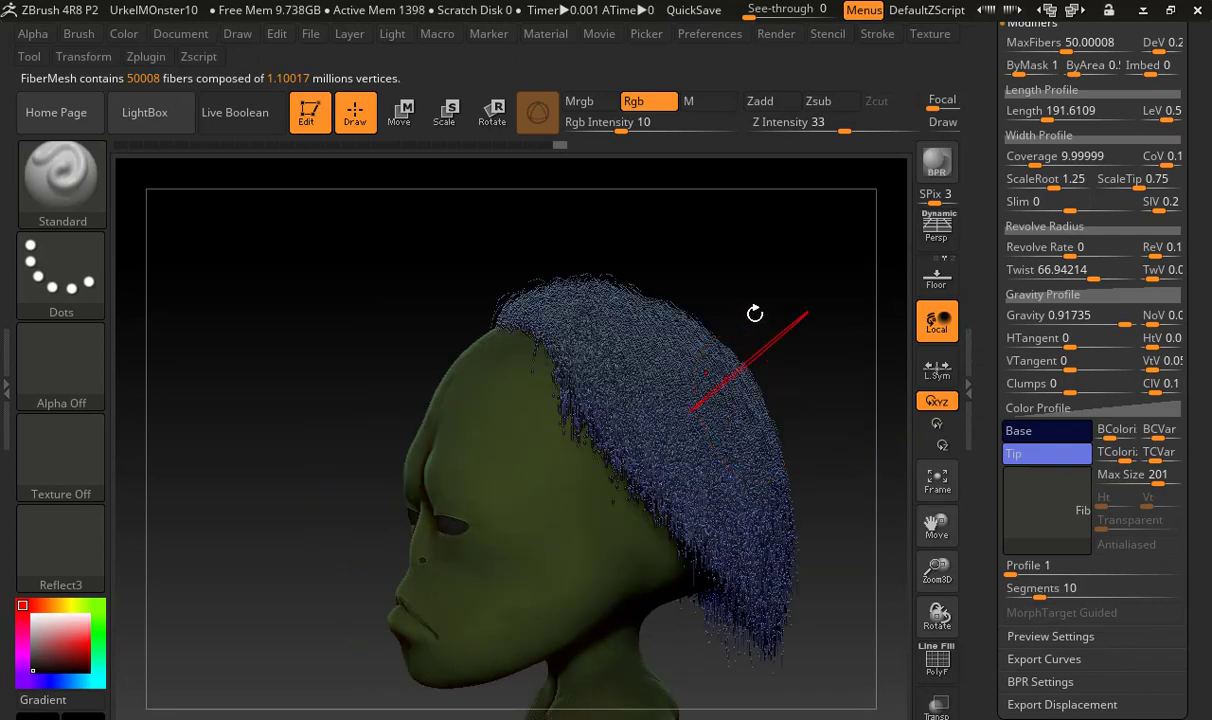
{"action": "left_click_drag", "start_coordinate": [755, 314], "coordinate": [238, 362], "text": "alt"}
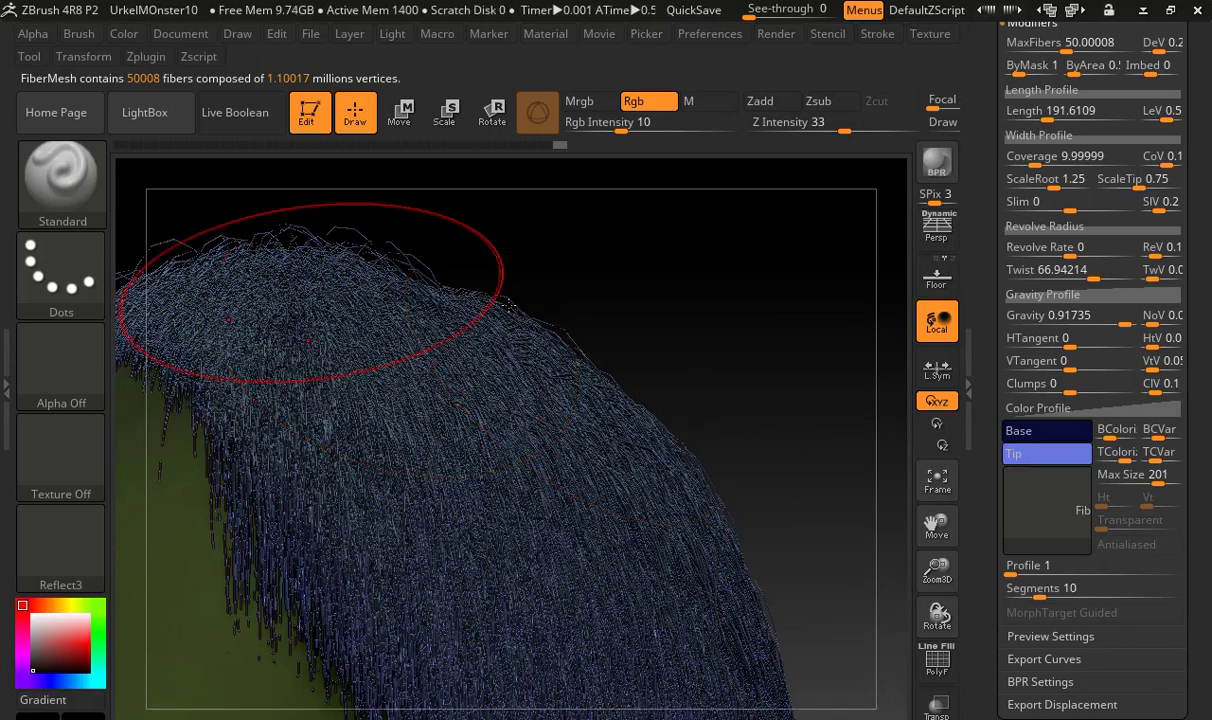
{"action": "left_click_drag", "start_coordinate": [606, 291], "coordinate": [694, 409], "text": "alt"}
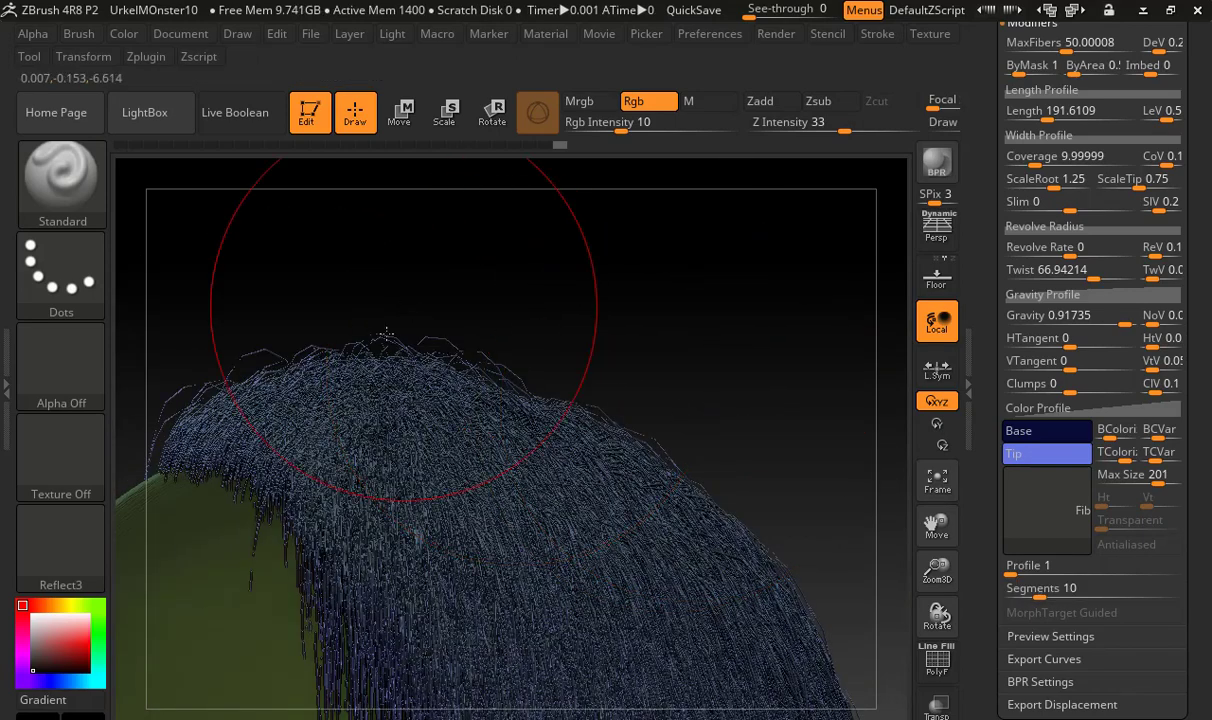
{"action": "left_click_drag", "start_coordinate": [319, 325], "coordinate": [533, 283]}
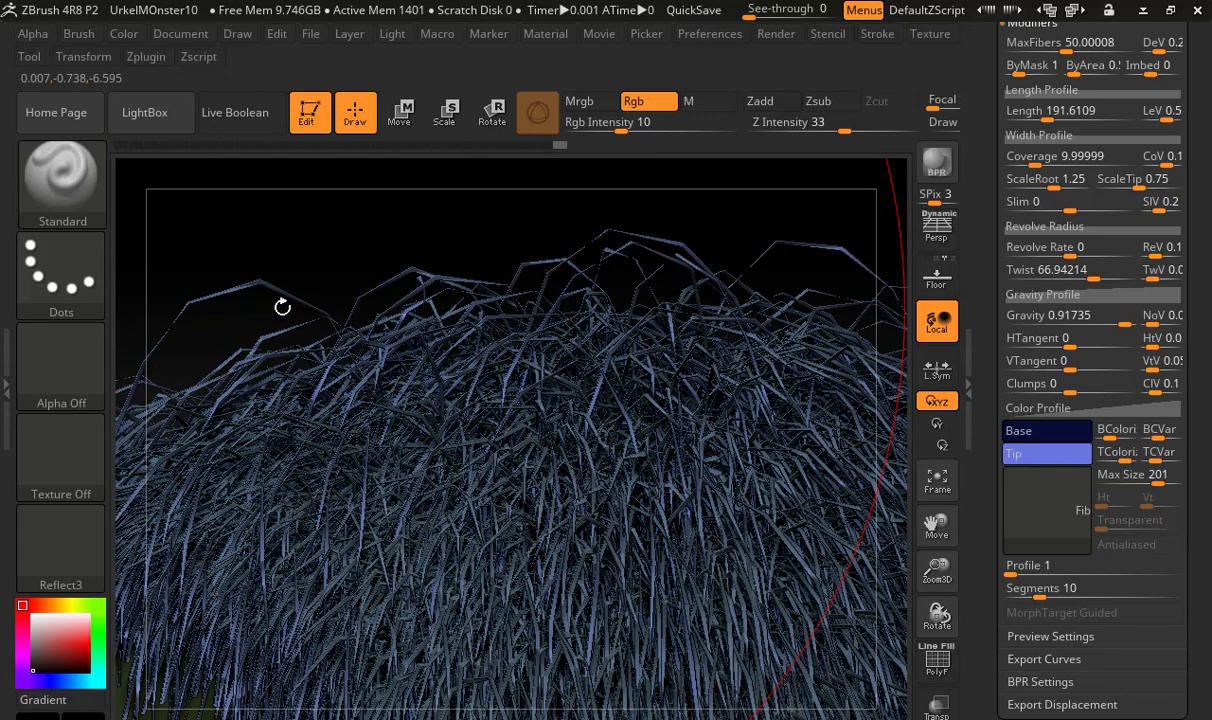
Compare the hair at 3 segments per fiber, and set the segments per fiber to 36
{"action": "left_click_drag", "start_coordinate": [1120, 590], "coordinate": [1029, 591]}
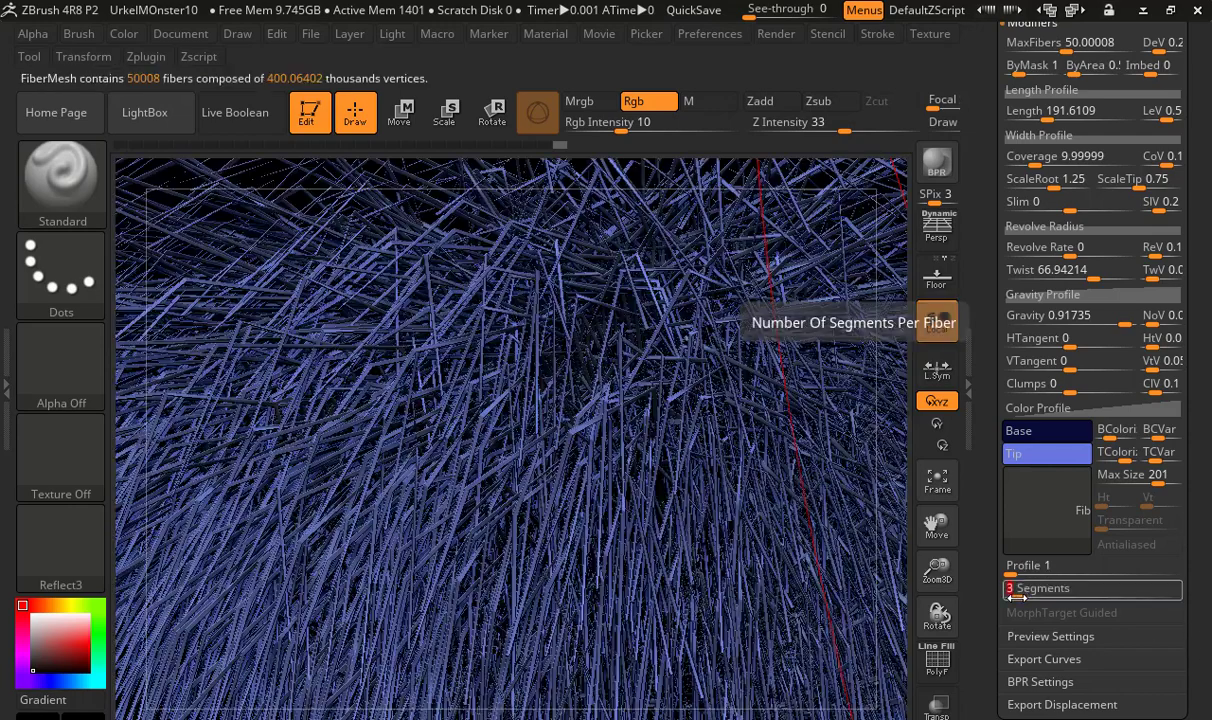
{"action": "left_click_drag", "start_coordinate": [685, 492], "coordinate": [555, 484]}
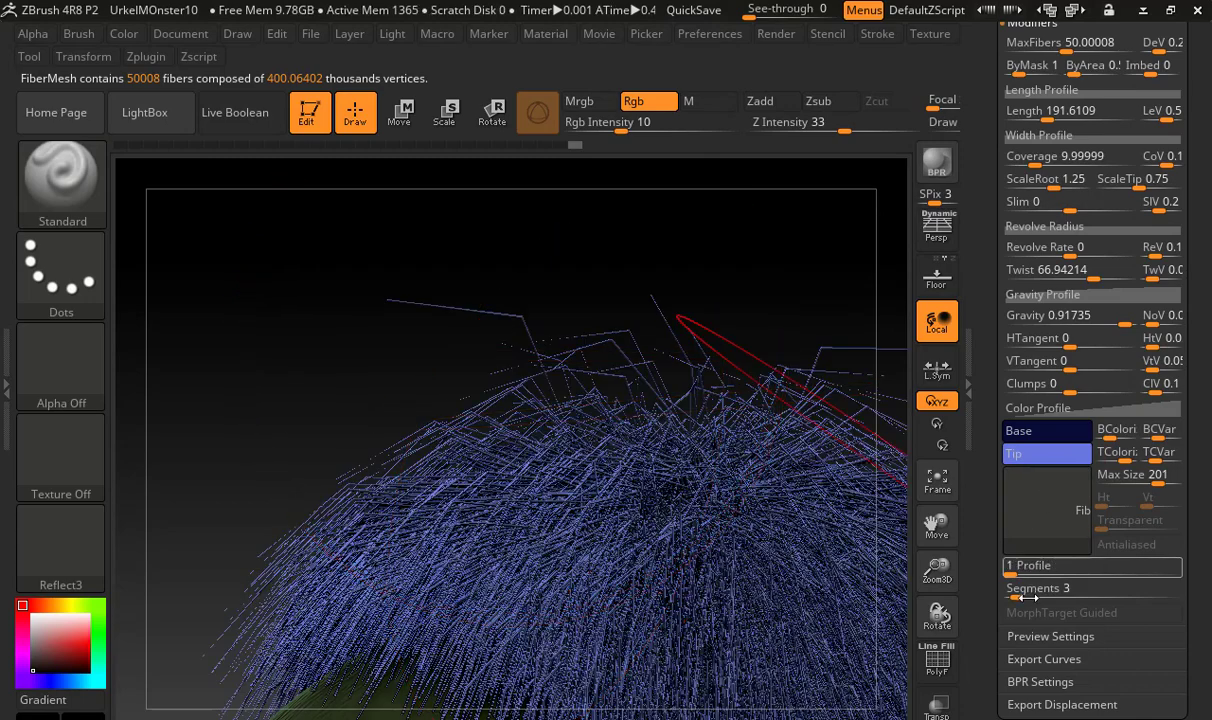
{"action": "left_click_drag", "start_coordinate": [1028, 597], "coordinate": [1116, 601]}
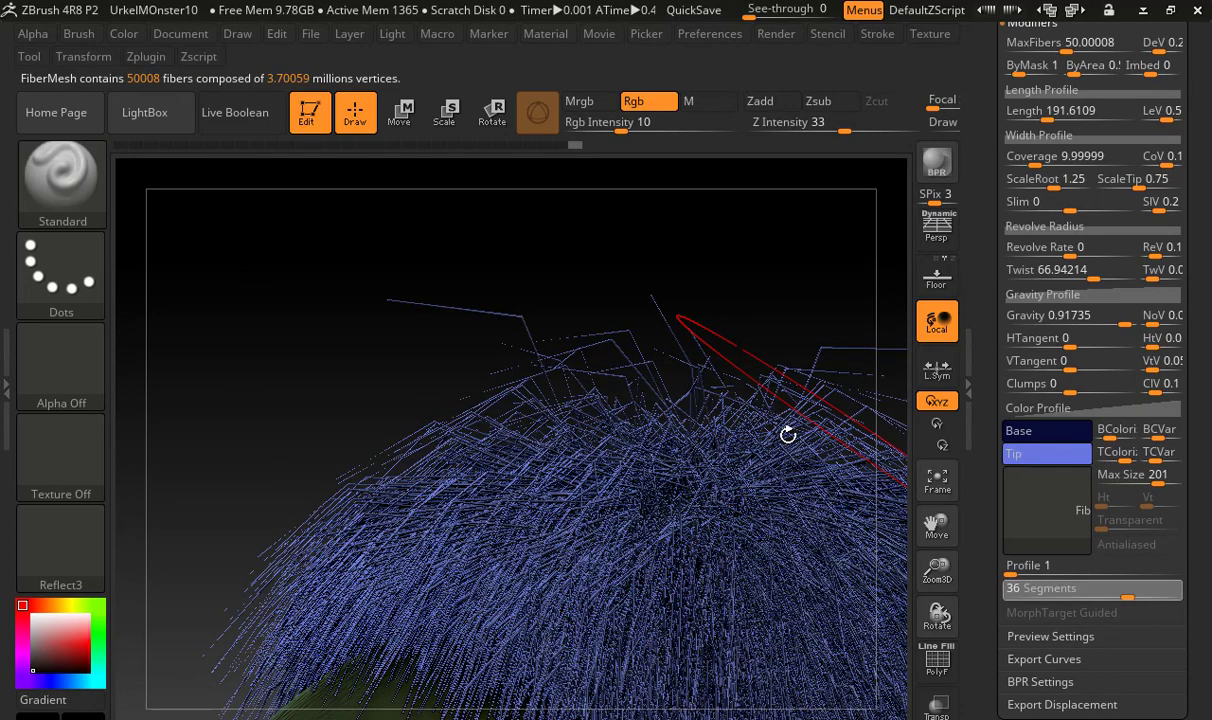
Lower the fibers' gravity to about 0.256 and look over the monster's hair
{"action": "mouse_move", "coordinate": [784, 428]}
{"action": "left_mouse_down"}
{"action": "mouse_move", "coordinate": [771, 474]}
{"action": "mouse_move", "coordinate": [566, 336]}
{"action": "left_mouse_up"}
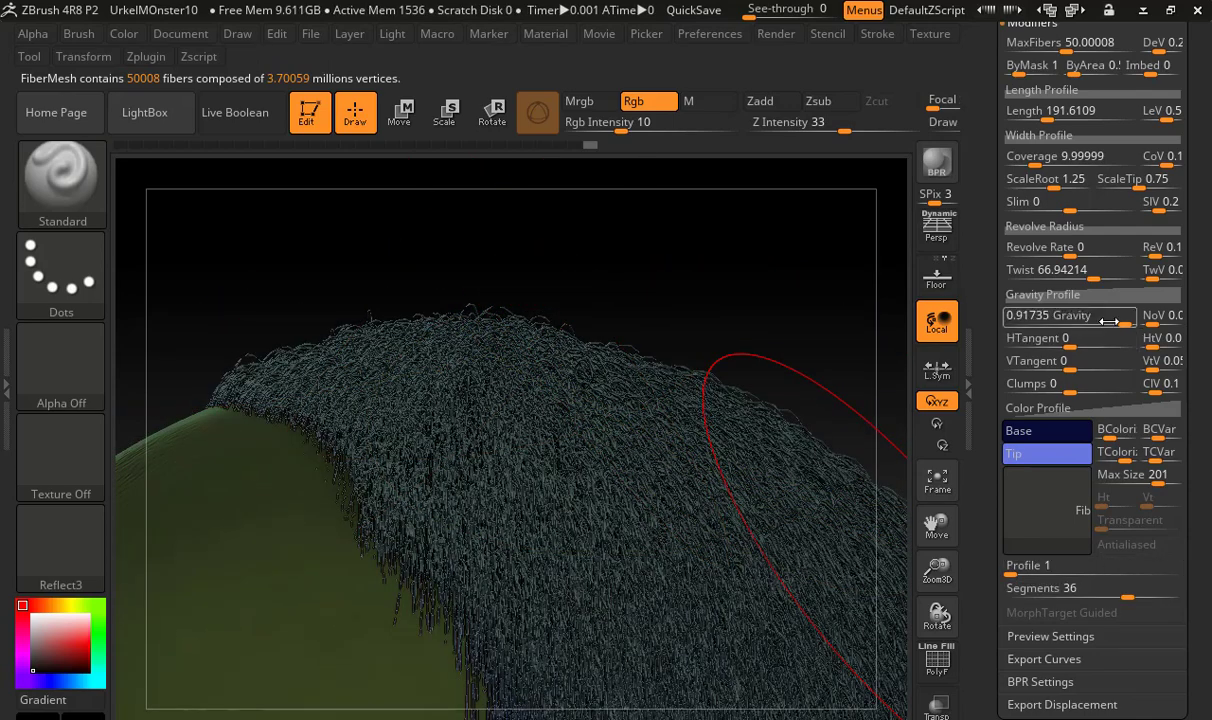
{"action": "left_click_drag", "start_coordinate": [1090, 320], "coordinate": [1086, 321]}
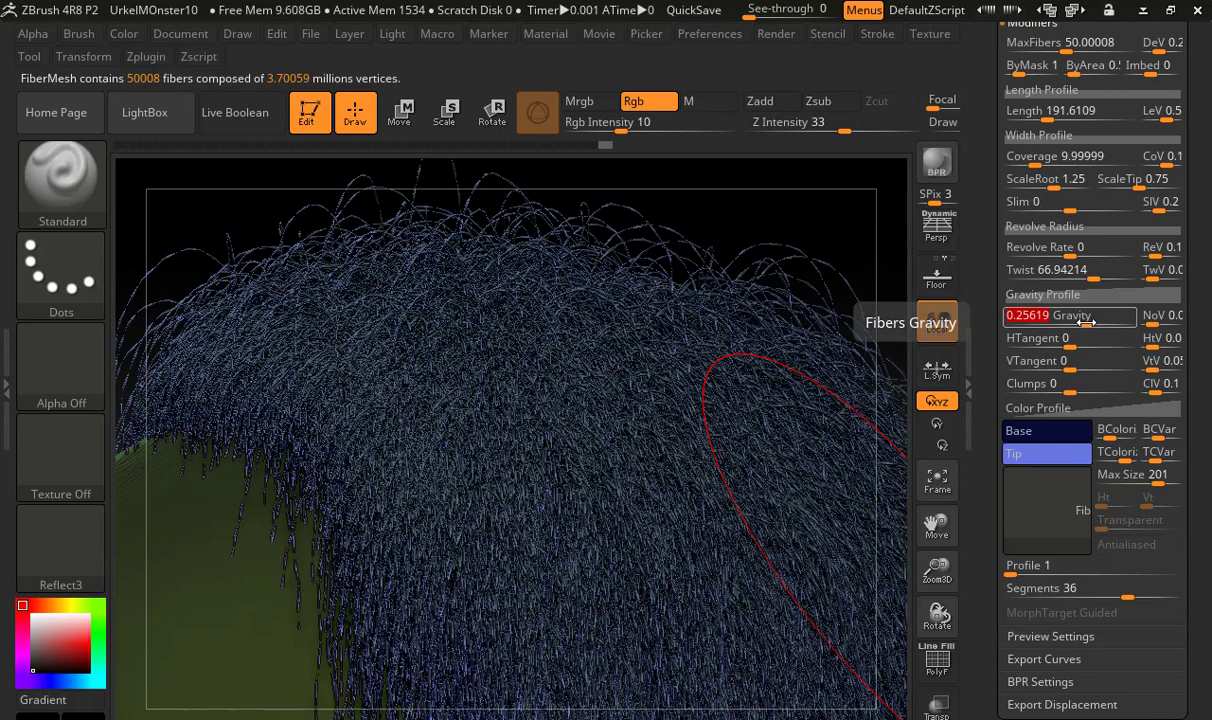
{"action": "left_click_drag", "start_coordinate": [880, 275], "coordinate": [598, 318]}
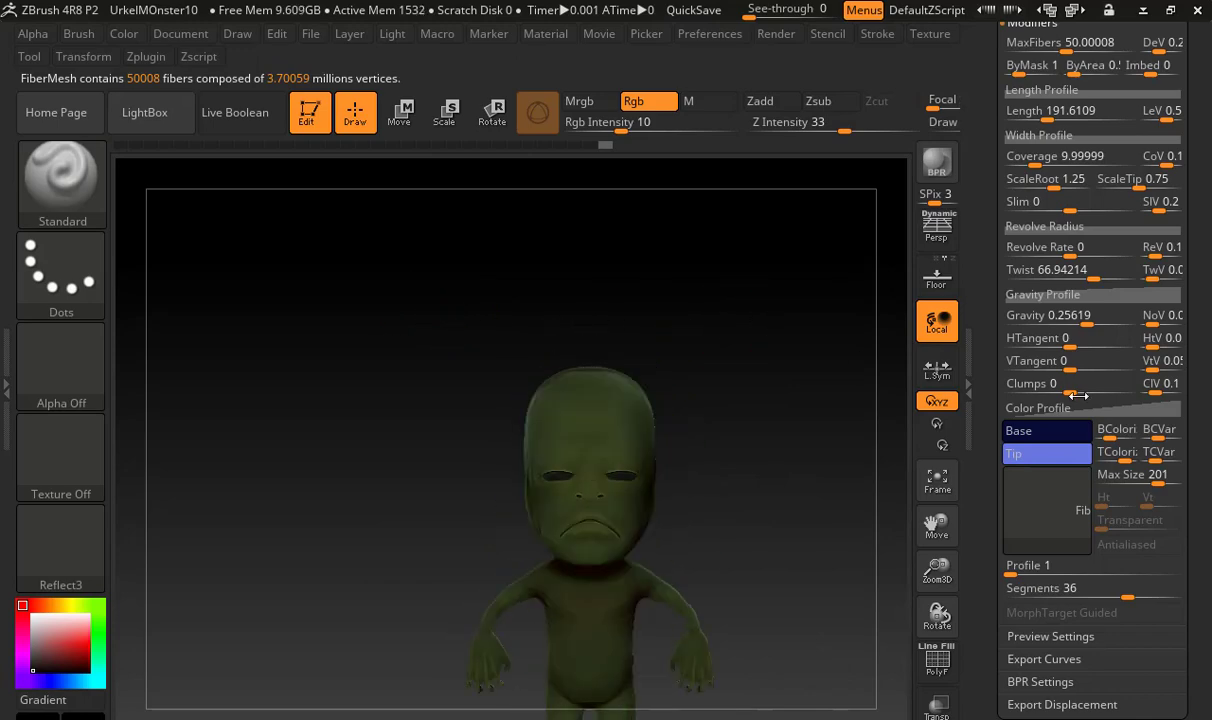
Browse the LightBox fiber presets and load Pod_Strings.ZFP onto the masked head
{"action": "left_click_drag", "start_coordinate": [993, 374], "coordinate": [993, 415]}
{"action": "left_click", "coordinate": [1051, 289]}
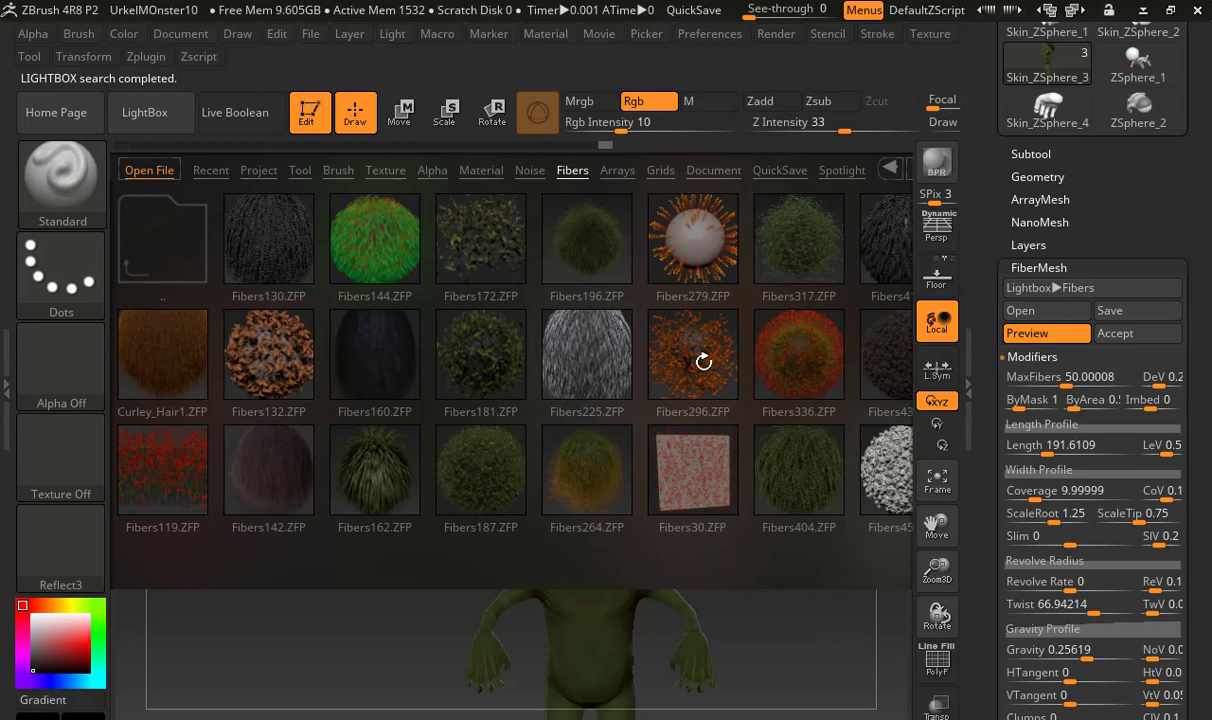
{"action": "left_click_drag", "start_coordinate": [696, 249], "coordinate": [562, 285]}
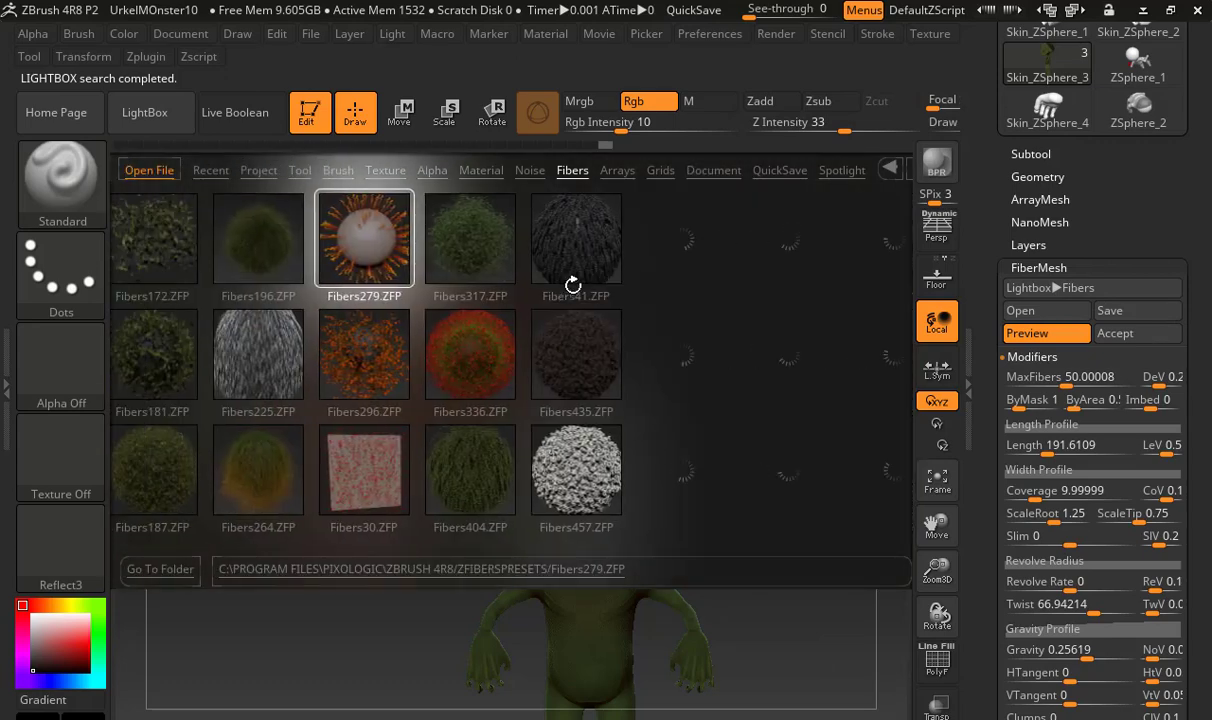
{"action": "left_click_drag", "start_coordinate": [695, 348], "coordinate": [562, 335]}
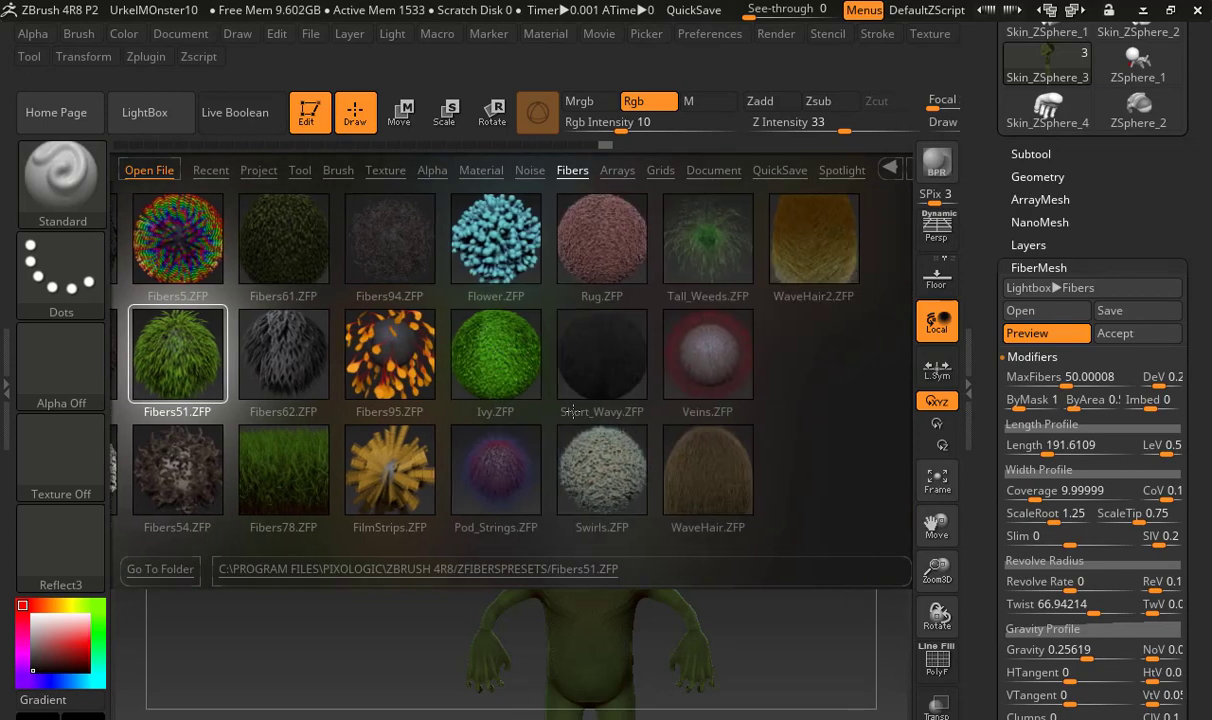
{"action": "left_click", "coordinate": [497, 469]}
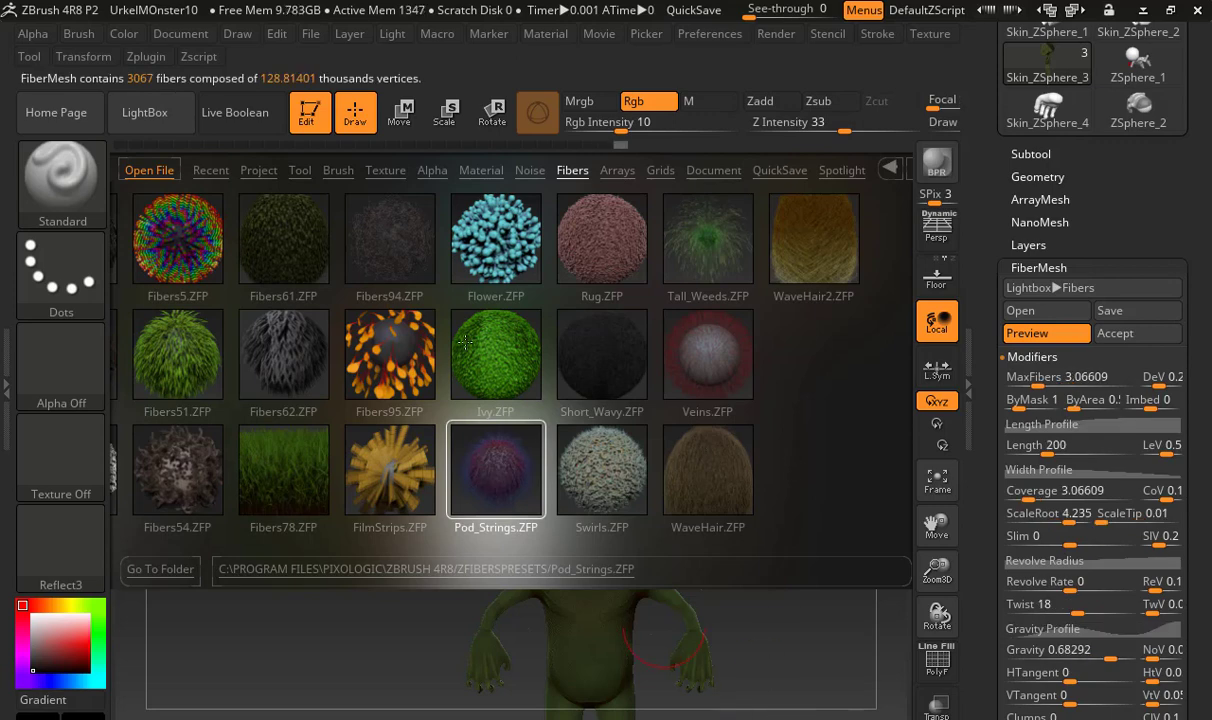
{"action": "left_click", "coordinate": [181, 130]}
Accept the fiber preview as a new subtool with Fast Preview activated, and show the subtool list
{"action": "left_click_drag", "start_coordinate": [803, 352], "coordinate": [717, 368]}
{"action": "left_click_drag", "start_coordinate": [843, 370], "coordinate": [744, 372]}
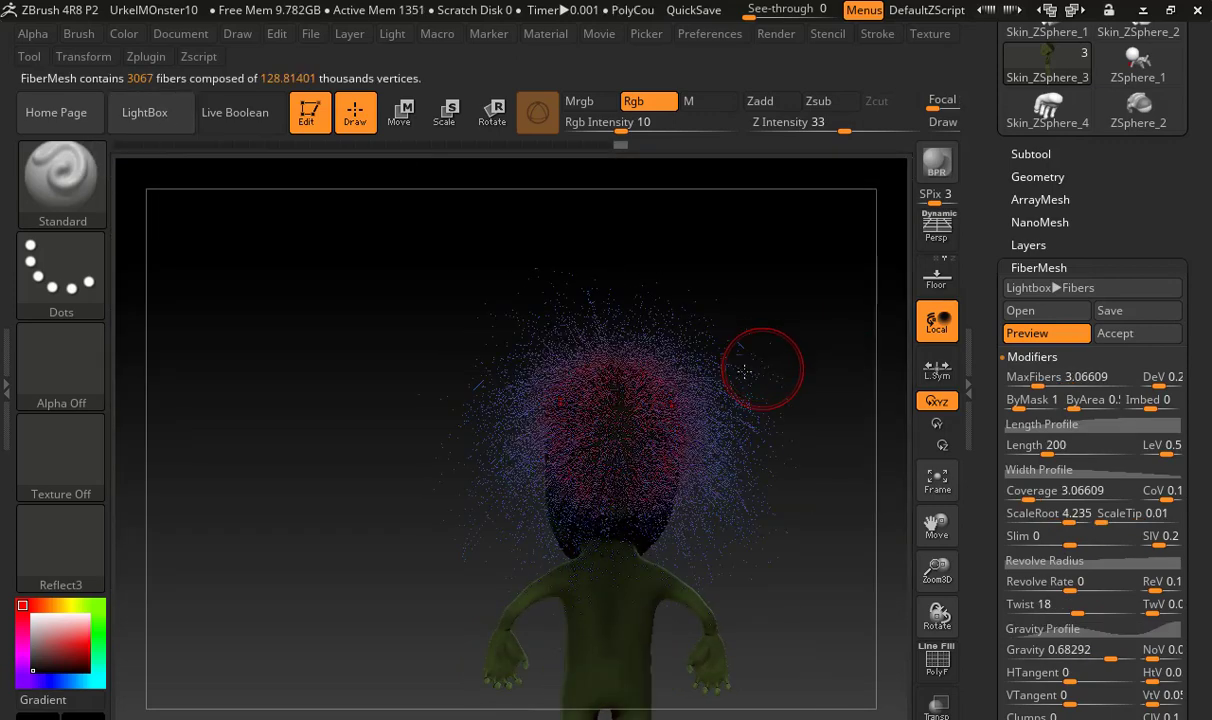
{"action": "left_click_drag", "start_coordinate": [492, 366], "coordinate": [698, 368]}
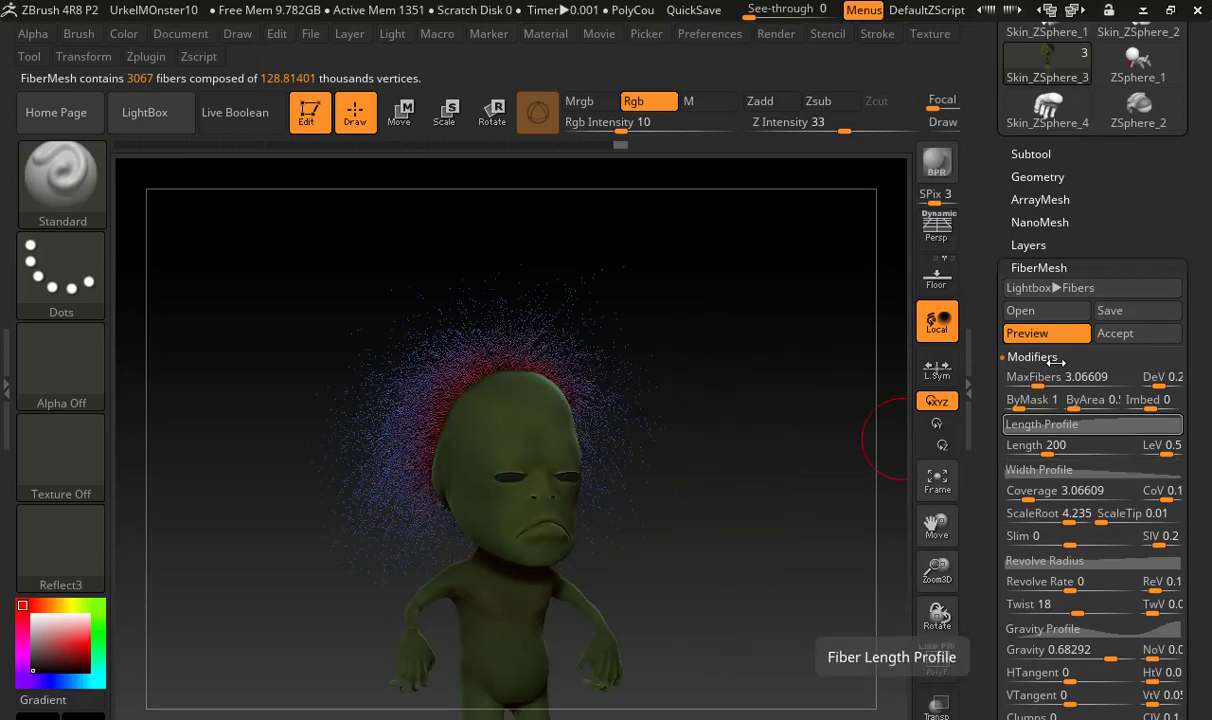
{"action": "left_click", "coordinate": [1115, 333]}
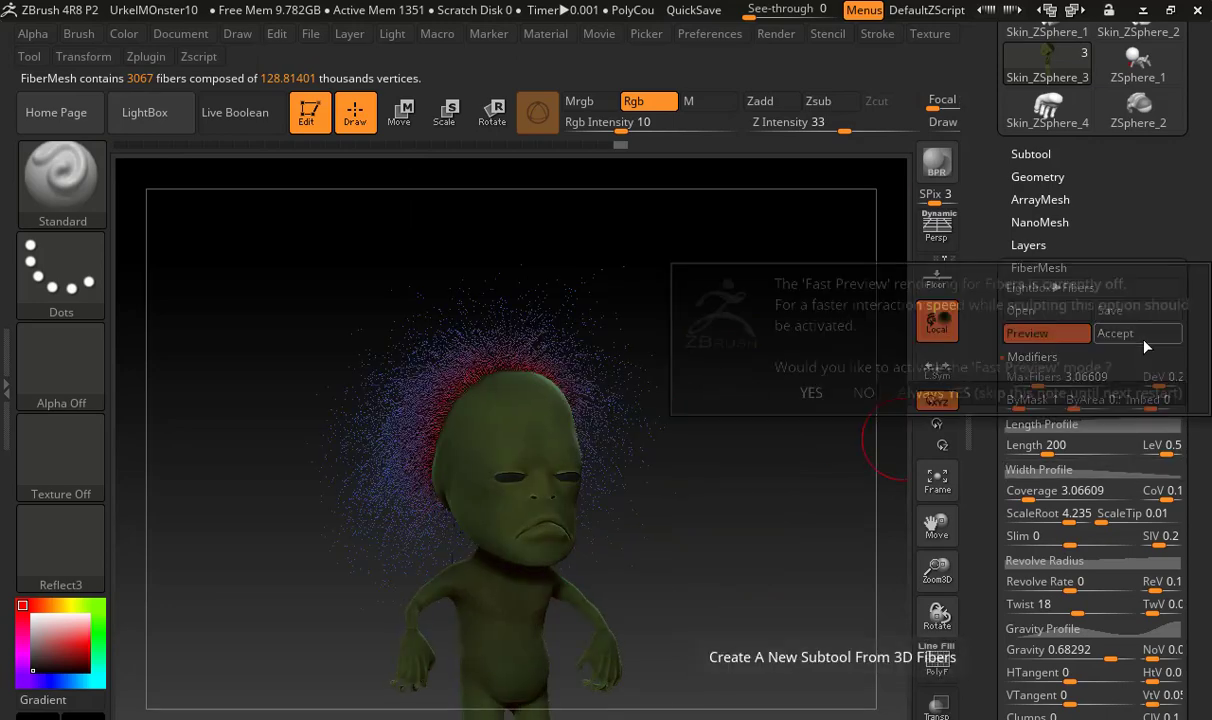
{"action": "left_click", "coordinate": [812, 392]}
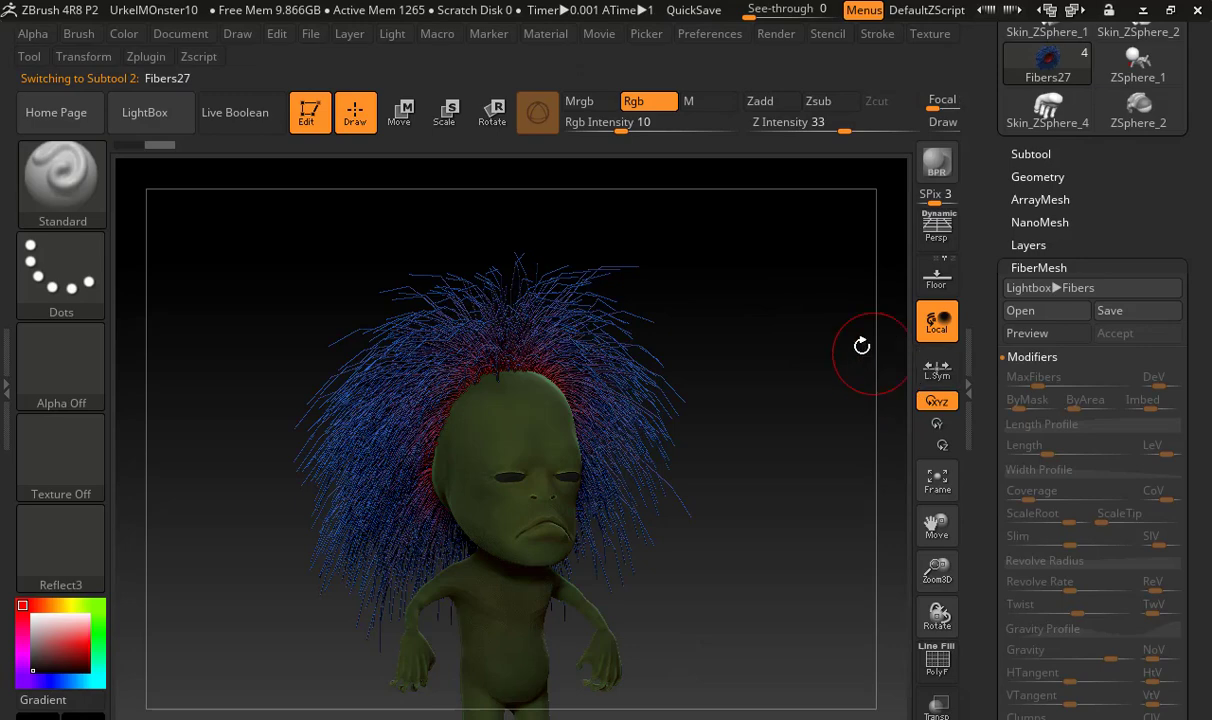
{"action": "left_click_drag", "start_coordinate": [799, 348], "coordinate": [752, 352]}
{"action": "scroll", "coordinate": [1010, 420], "scroll_direction": "up", "scroll_amount": 5}
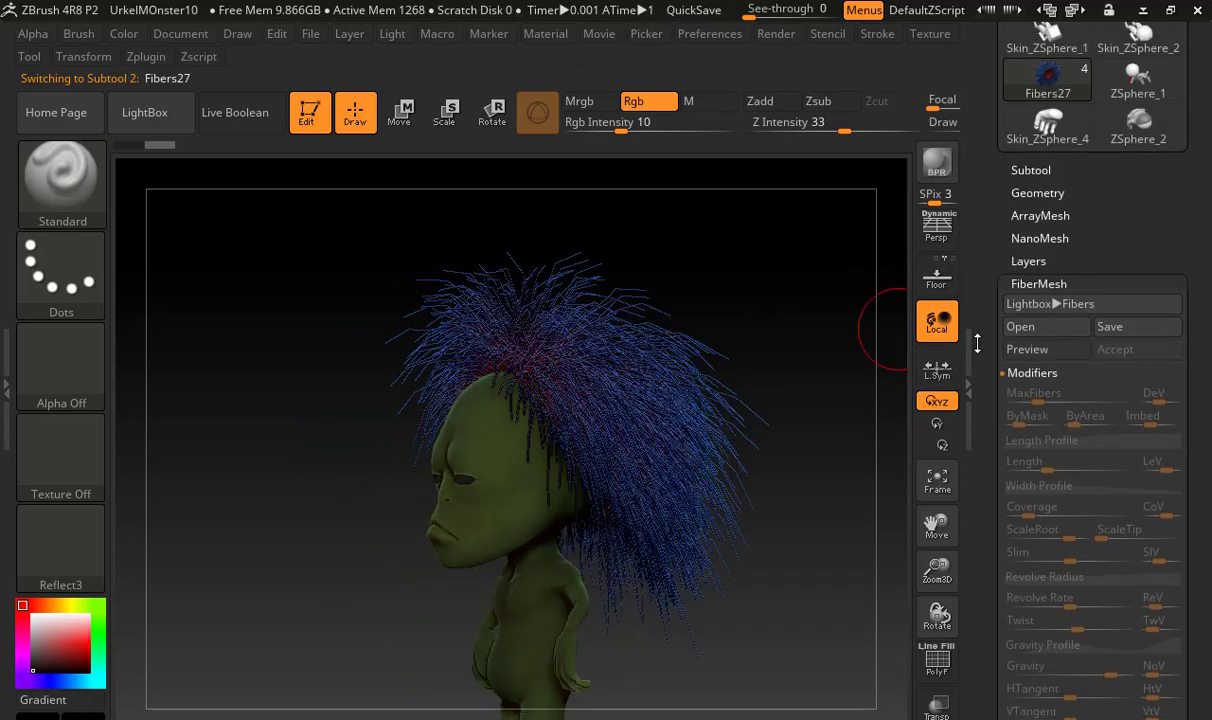
{"action": "left_click", "coordinate": [1031, 434]}
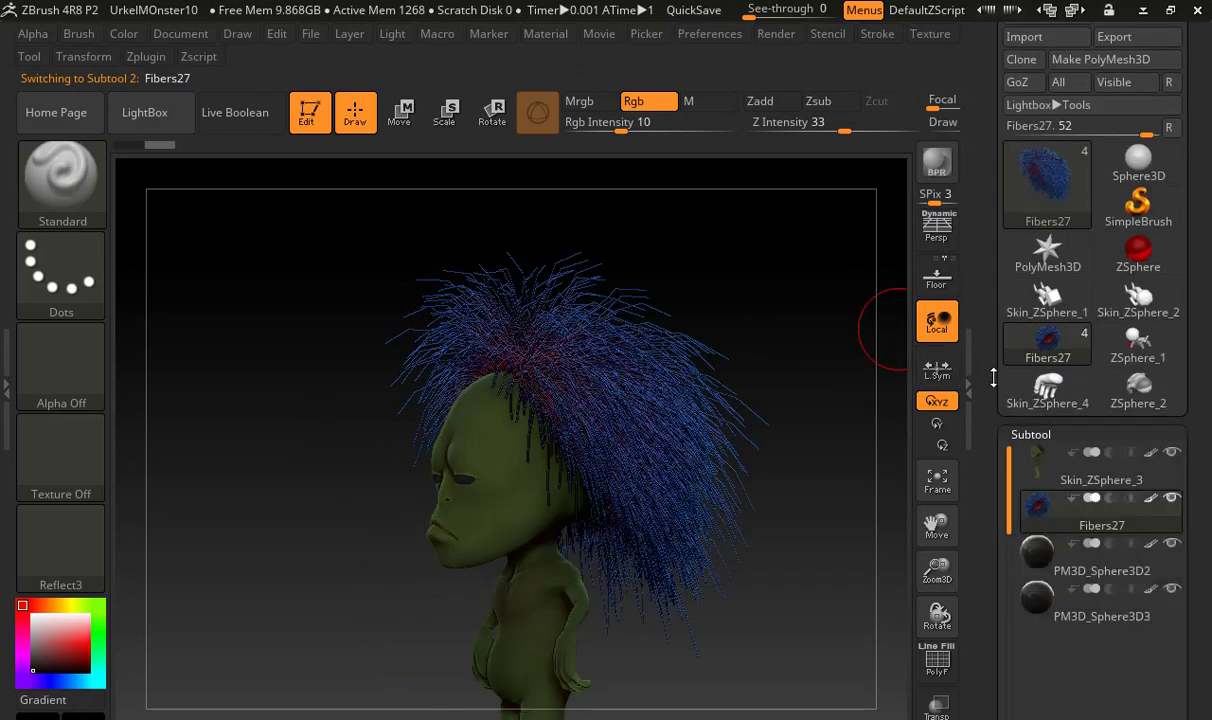
{"action": "left_click_drag", "start_coordinate": [994, 399], "coordinate": [990, 311]}
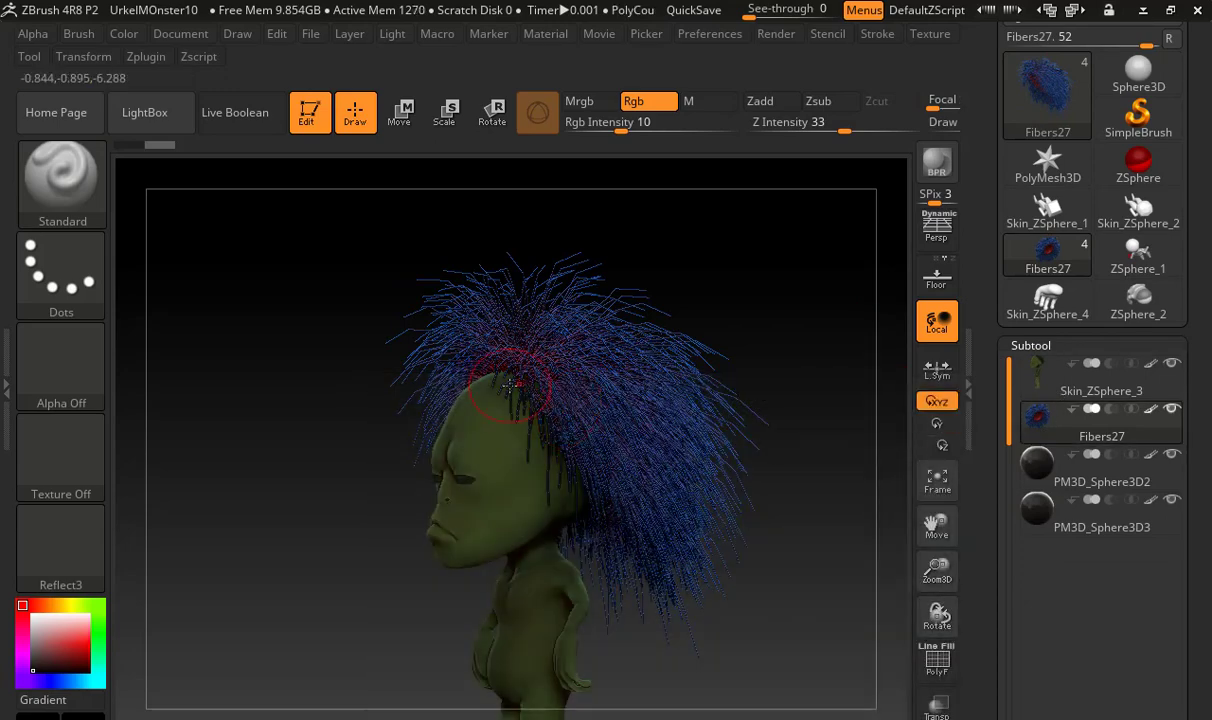
Choose the GroomBrush1 brush for the hair subtool and enlarge its draw size
{"action": "key", "text": "space"}
{"action": "left_click", "coordinate": [62, 185]}
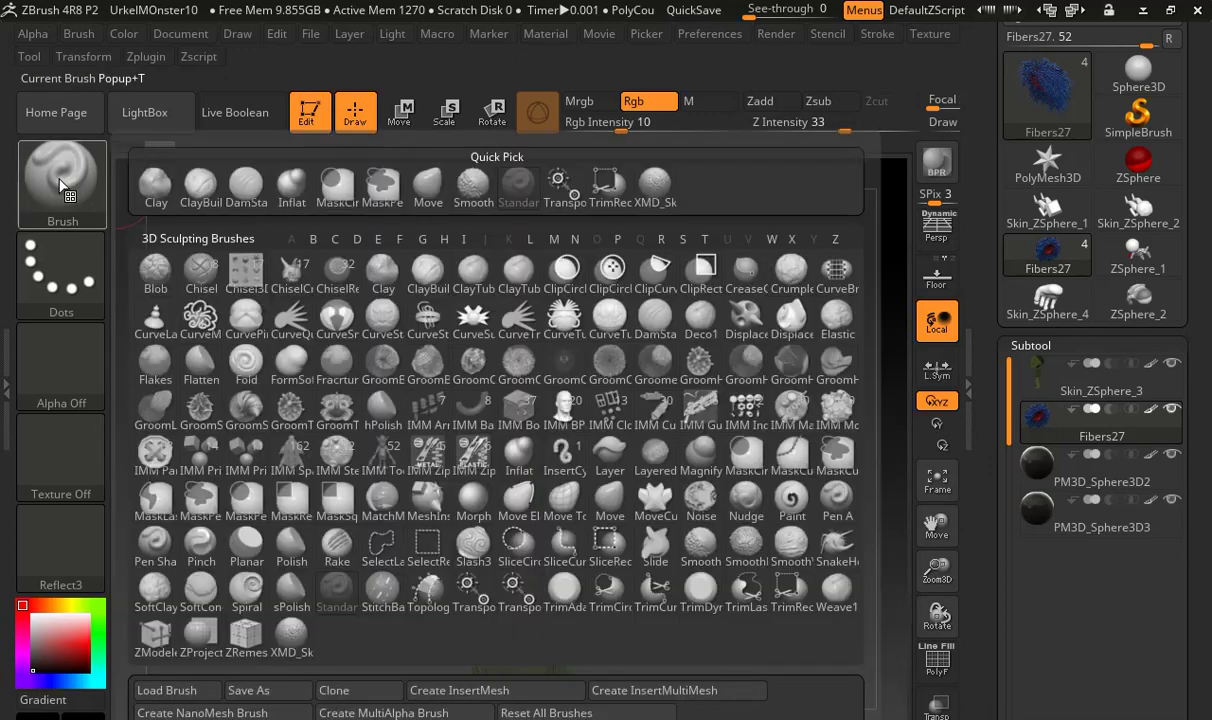
{"action": "left_click", "coordinate": [426, 358]}
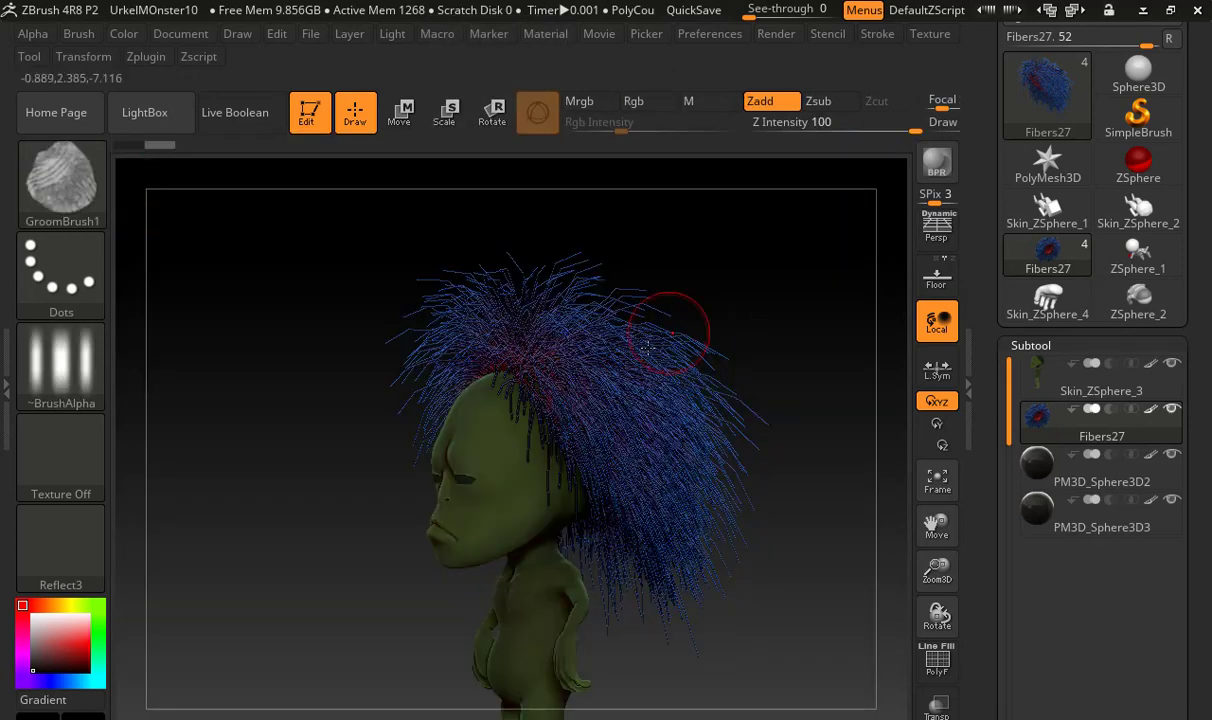
{"action": "key", "text": "s"}
{"action": "left_click_drag", "start_coordinate": [650, 347], "coordinate": [682, 345]}
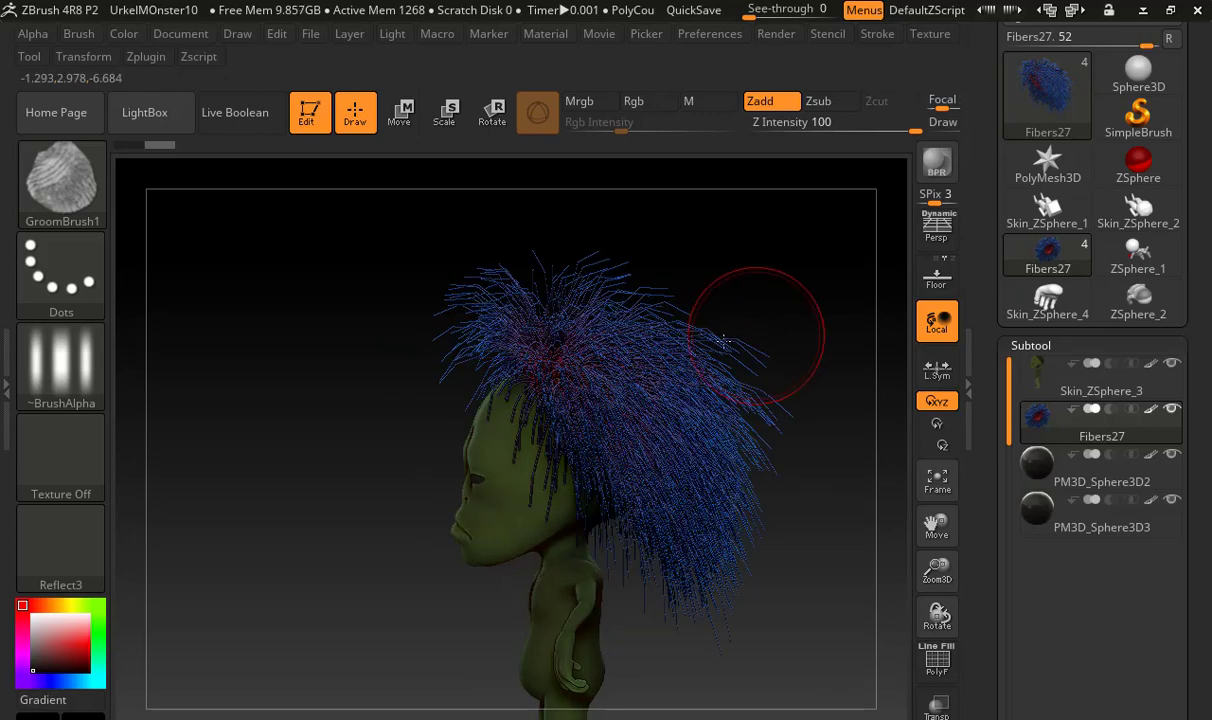
Comb the hair downward along the monster's left side and the back of its head with long grooming strokes
{"action": "mouse_move", "coordinate": [771, 325]}
{"action": "left_mouse_down"}
{"action": "mouse_move", "coordinate": [649, 406]}
{"action": "mouse_move", "coordinate": [628, 520]}
{"action": "left_mouse_up"}
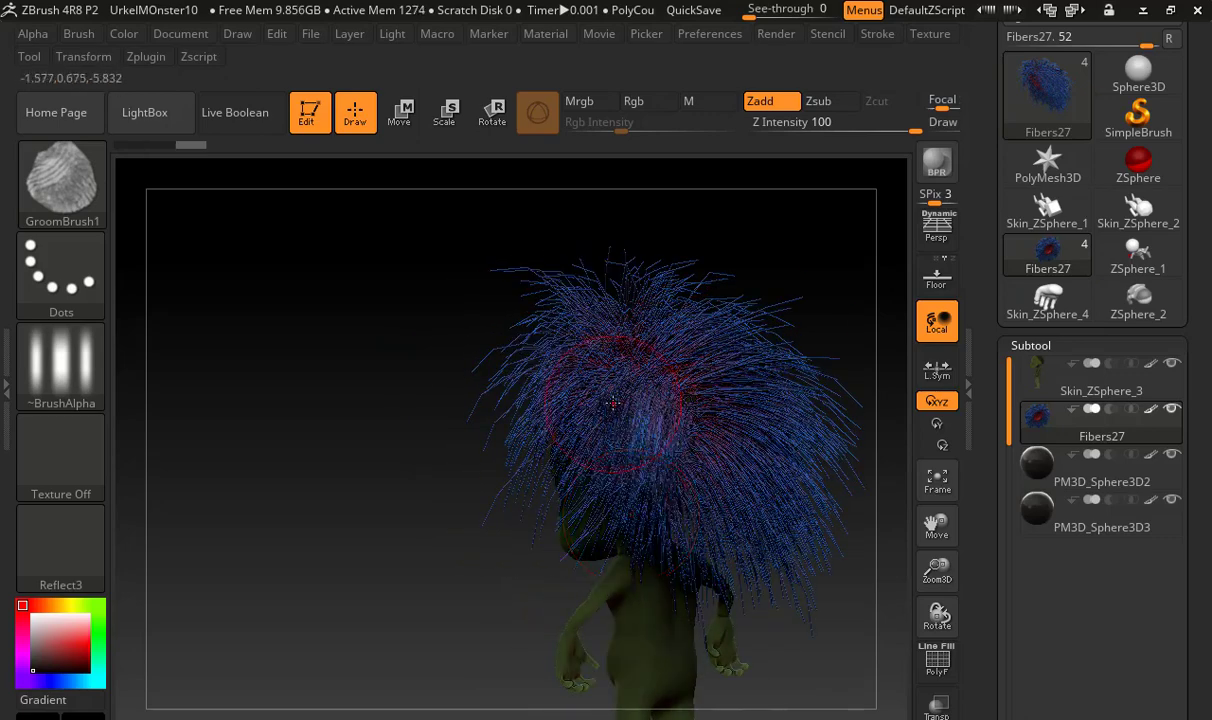
{"action": "left_click_drag", "start_coordinate": [591, 424], "coordinate": [602, 545]}
{"action": "mouse_move", "coordinate": [716, 398]}
{"action": "left_mouse_down"}
{"action": "mouse_move", "coordinate": [706, 572]}
{"action": "mouse_move", "coordinate": [796, 528]}
{"action": "left_mouse_up"}
{"action": "mouse_move", "coordinate": [577, 352]}
{"action": "left_mouse_down"}
{"action": "mouse_move", "coordinate": [560, 420]}
{"action": "mouse_move", "coordinate": [575, 510]}
{"action": "left_mouse_up"}
{"action": "mouse_move", "coordinate": [577, 275]}
{"action": "left_mouse_down"}
{"action": "mouse_move", "coordinate": [572, 455]}
{"action": "mouse_move", "coordinate": [588, 500]}
{"action": "left_mouse_up"}
{"action": "left_click_drag", "start_coordinate": [552, 311], "coordinate": [565, 424]}
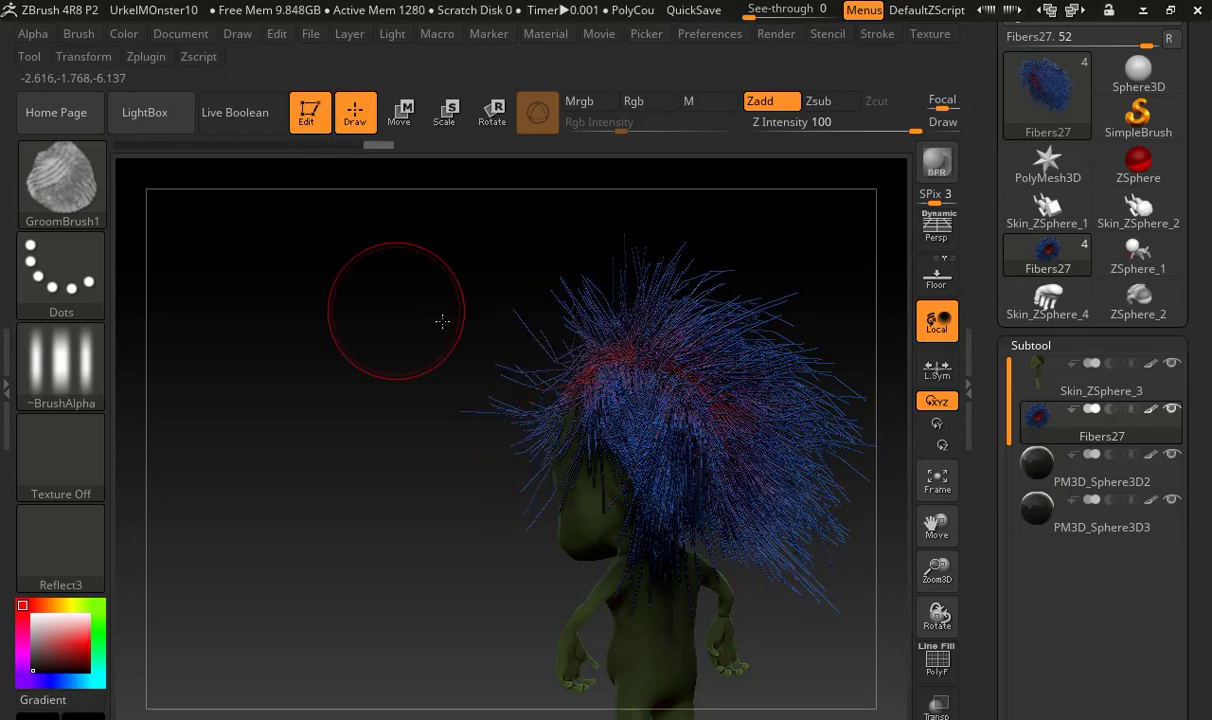
Comb the hair on the monster's right side down and away from the crown
{"action": "left_click_drag", "start_coordinate": [441, 317], "coordinate": [582, 257]}
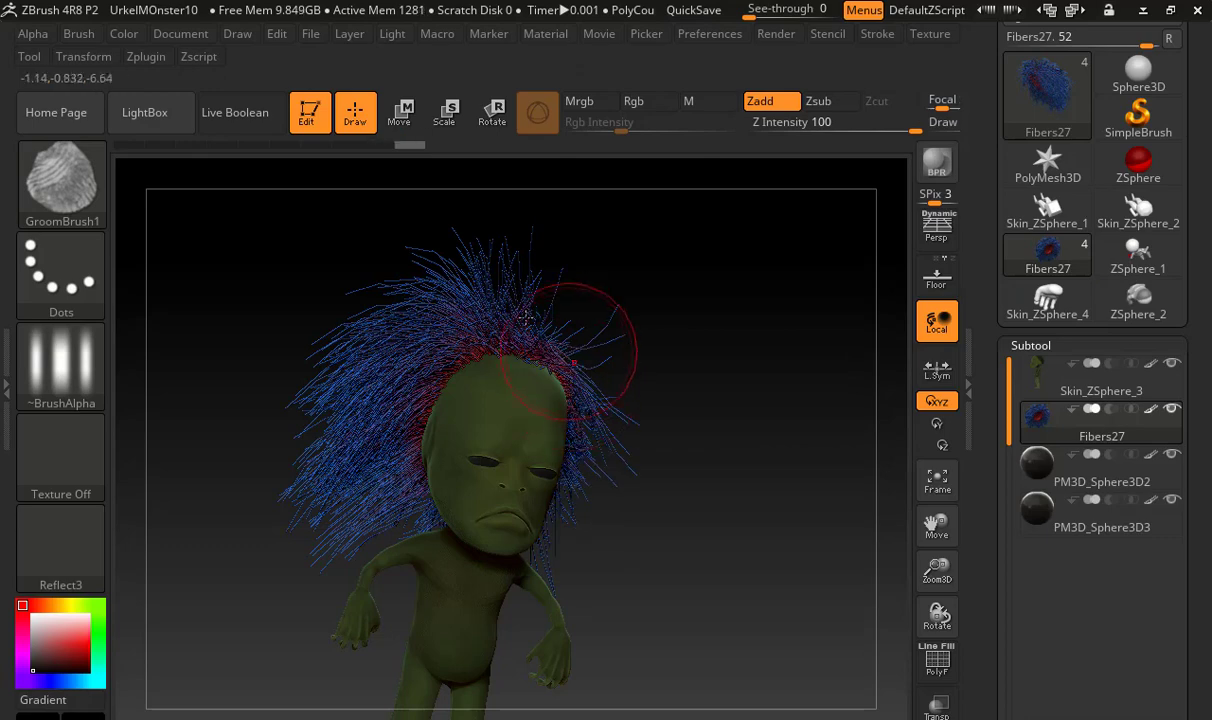
{"action": "mouse_move", "coordinate": [430, 328]}
{"action": "left_mouse_down"}
{"action": "mouse_move", "coordinate": [345, 400]}
{"action": "mouse_move", "coordinate": [320, 455]}
{"action": "left_mouse_up"}
{"action": "left_click_drag", "start_coordinate": [365, 320], "coordinate": [320, 455]}
{"action": "mouse_move", "coordinate": [436, 280]}
{"action": "left_mouse_down"}
{"action": "mouse_move", "coordinate": [425, 322]}
{"action": "mouse_move", "coordinate": [335, 455]}
{"action": "left_mouse_up"}
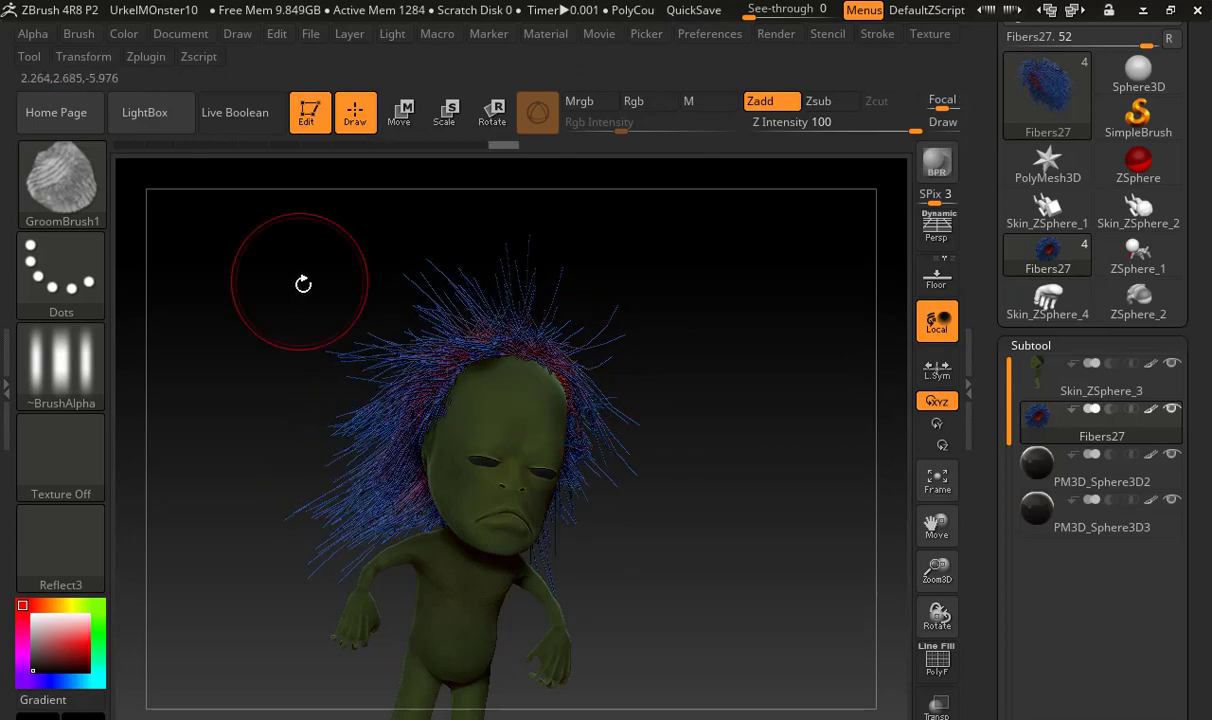
Groom the hair downward behind the monster's right ear area and down the back of its head
{"action": "mouse_move", "coordinate": [300, 282]}
{"action": "left_mouse_down"}
{"action": "mouse_move", "coordinate": [356, 308]}
{"action": "mouse_move", "coordinate": [382, 298]}
{"action": "mouse_move", "coordinate": [352, 412]}
{"action": "mouse_move", "coordinate": [368, 470]}
{"action": "left_mouse_up"}
{"action": "left_click_drag", "start_coordinate": [405, 367], "coordinate": [394, 470]}
{"action": "mouse_move", "coordinate": [403, 311]}
{"action": "left_mouse_down"}
{"action": "mouse_move", "coordinate": [385, 465]}
{"action": "mouse_move", "coordinate": [425, 405]}
{"action": "mouse_move", "coordinate": [400, 350]}
{"action": "left_mouse_up"}
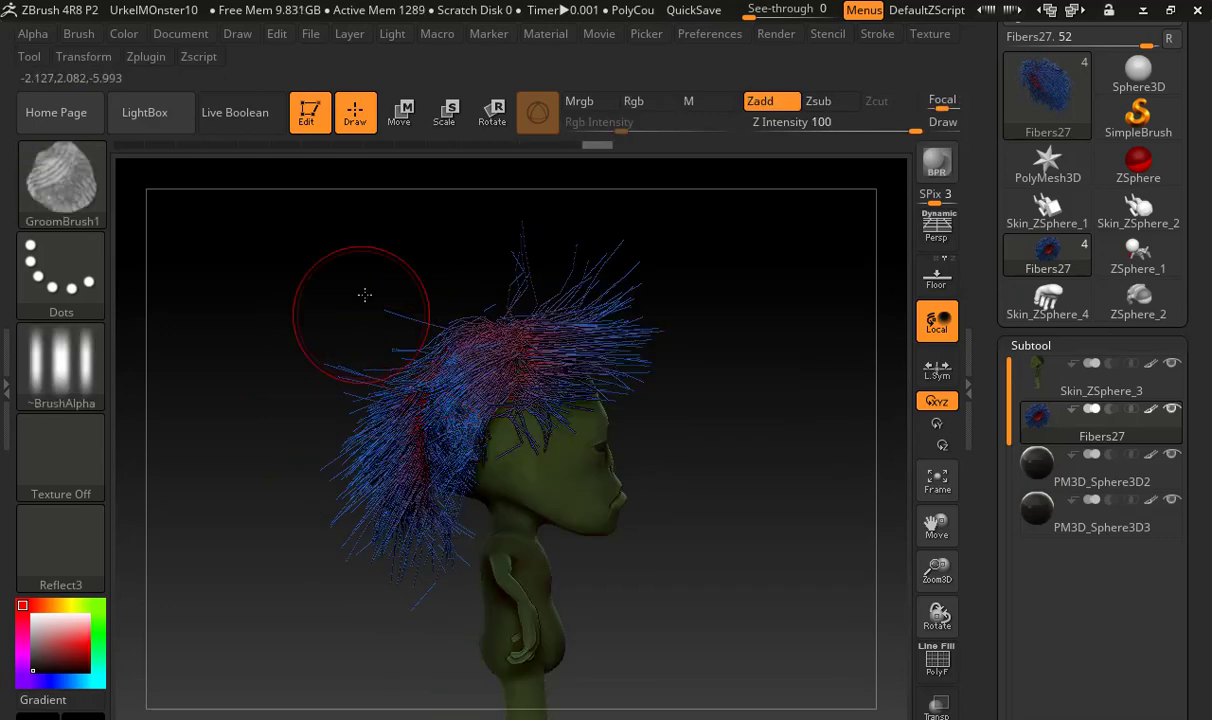
{"action": "left_click_drag", "start_coordinate": [365, 296], "coordinate": [452, 308]}
{"action": "mouse_move", "coordinate": [452, 355]}
{"action": "left_mouse_down"}
{"action": "mouse_move", "coordinate": [493, 436]}
{"action": "mouse_move", "coordinate": [480, 475]}
{"action": "left_mouse_up"}
Switch to the Move brush, enlarge its draw size, and pull in the hair sticking out on the monster's right side
{"action": "key", "text": "s"}
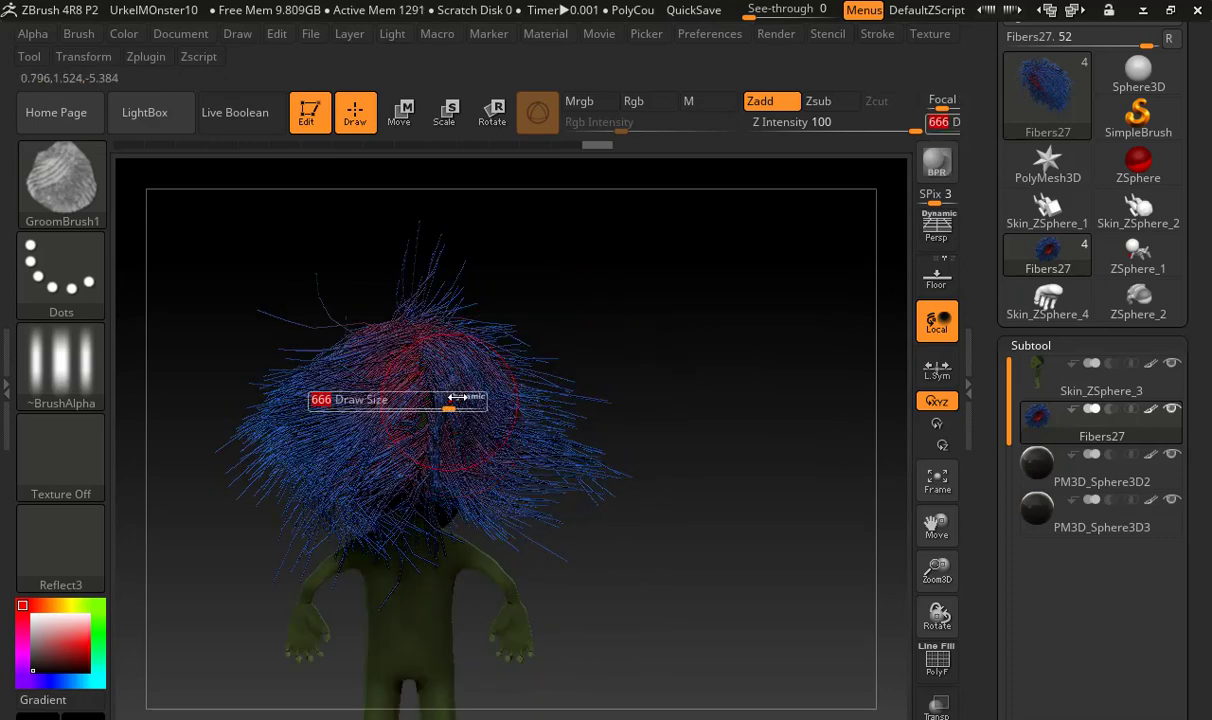
{"action": "left_click_drag", "start_coordinate": [449, 400], "coordinate": [460, 396]}
{"action": "left_click", "coordinate": [62, 180]}
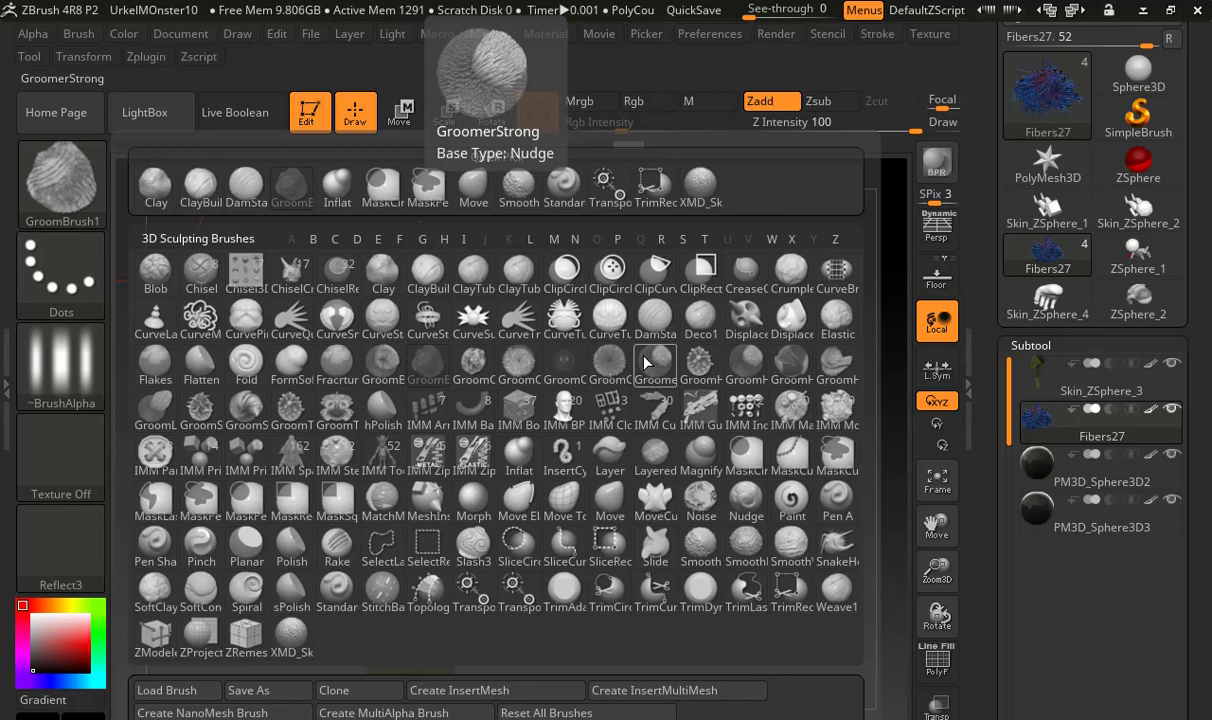
{"action": "key", "text": "m"}
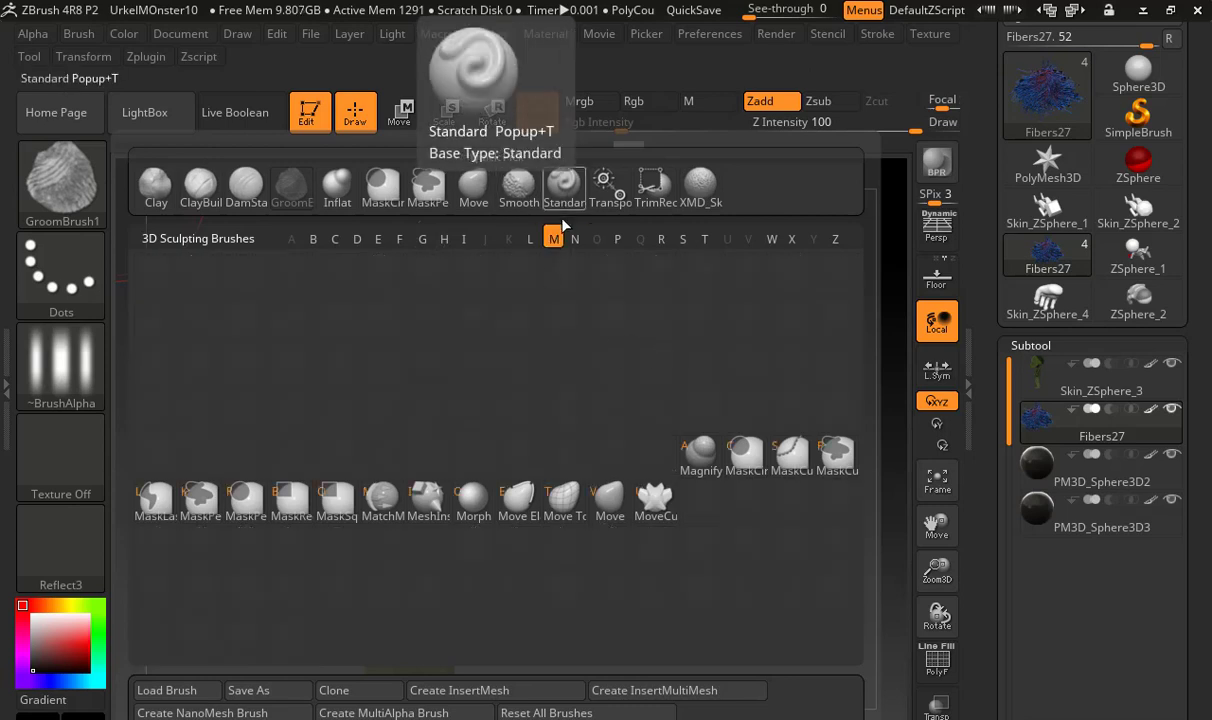
{"action": "key", "text": "v"}
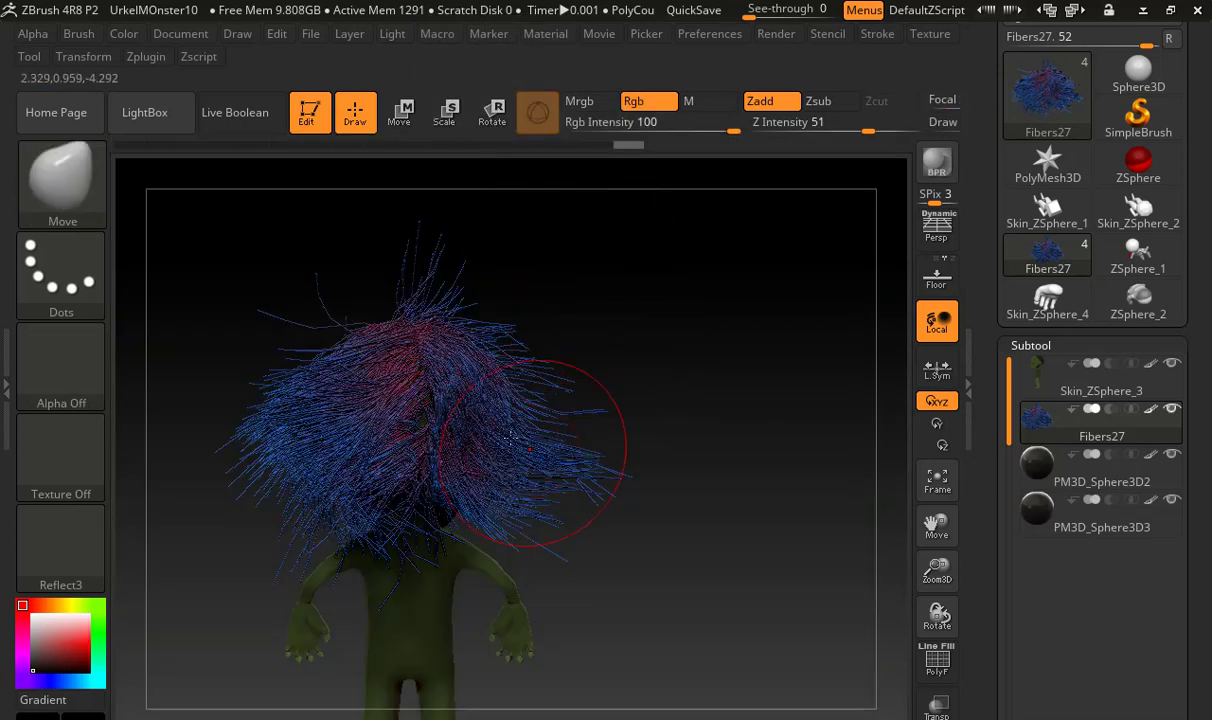
{"action": "left_click_drag", "start_coordinate": [528, 438], "coordinate": [550, 436]}
{"action": "key", "text": "s"}
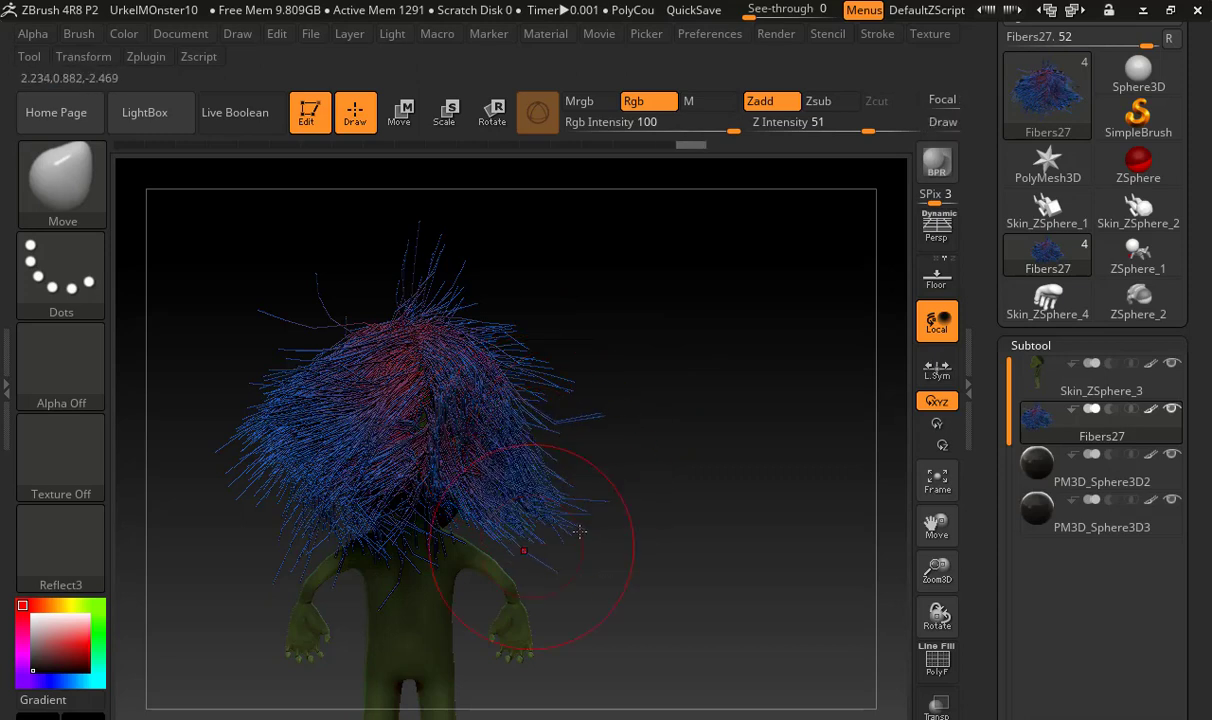
Push the flared hair on the monster's left side inward toward the head with the Move brush
{"action": "left_click_drag", "start_coordinate": [246, 444], "coordinate": [296, 449]}
{"action": "left_click_drag", "start_coordinate": [283, 492], "coordinate": [318, 478]}
{"action": "mouse_move", "coordinate": [266, 430]}
{"action": "left_mouse_down"}
{"action": "mouse_move", "coordinate": [303, 415]}
{"action": "mouse_move", "coordinate": [312, 354]}
{"action": "left_mouse_up"}
{"action": "right_click_drag", "start_coordinate": [312, 354], "coordinate": [345, 300]}
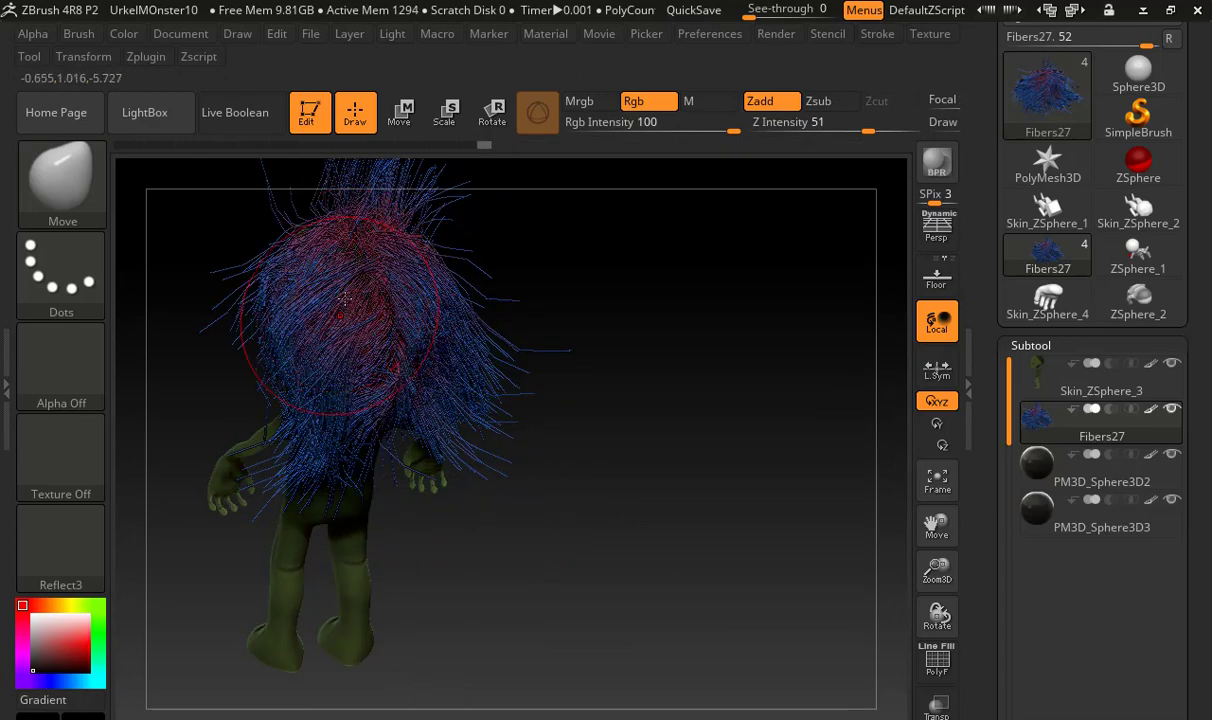
{"action": "left_click_drag", "start_coordinate": [600, 414], "coordinate": [614, 387]}
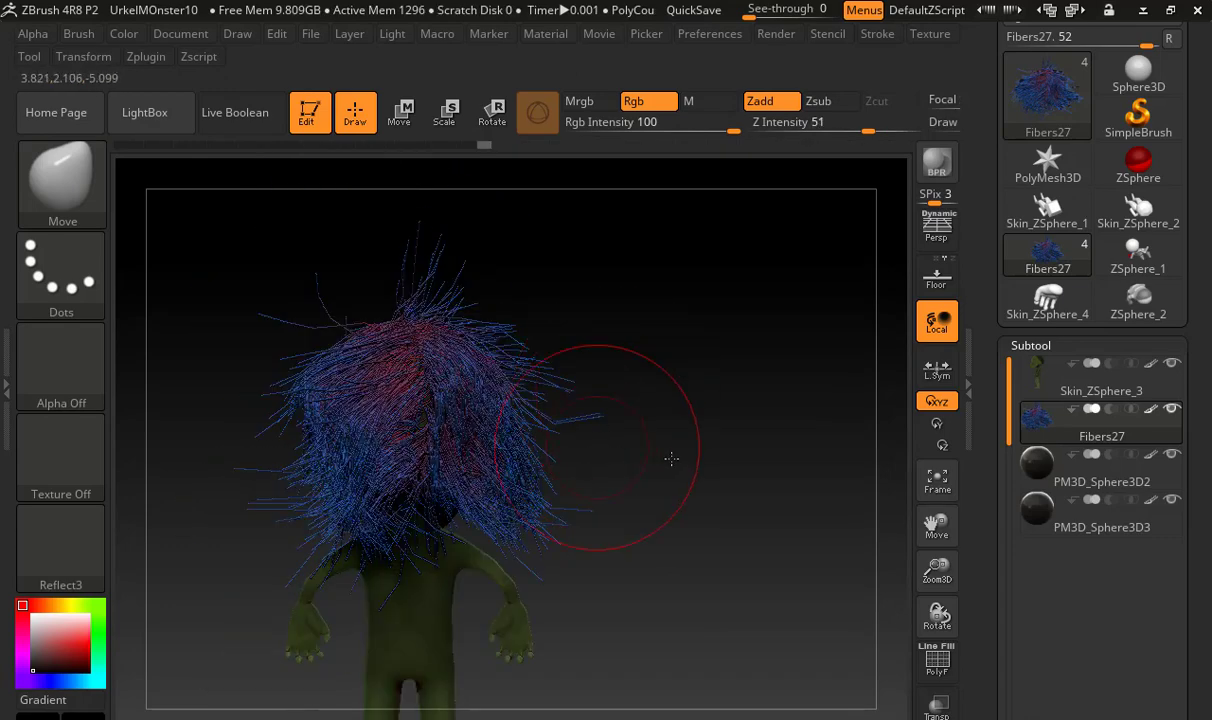
Pull the hair jutting up above the forehead down toward the brow with the Move brush
{"action": "mouse_move", "coordinate": [671, 458]}
{"action": "left_mouse_down"}
{"action": "mouse_move", "coordinate": [703, 482]}
{"action": "mouse_move", "coordinate": [752, 482]}
{"action": "mouse_move", "coordinate": [451, 304]}
{"action": "mouse_move", "coordinate": [436, 350]}
{"action": "left_mouse_up"}
{"action": "left_click_drag", "start_coordinate": [422, 288], "coordinate": [388, 362]}
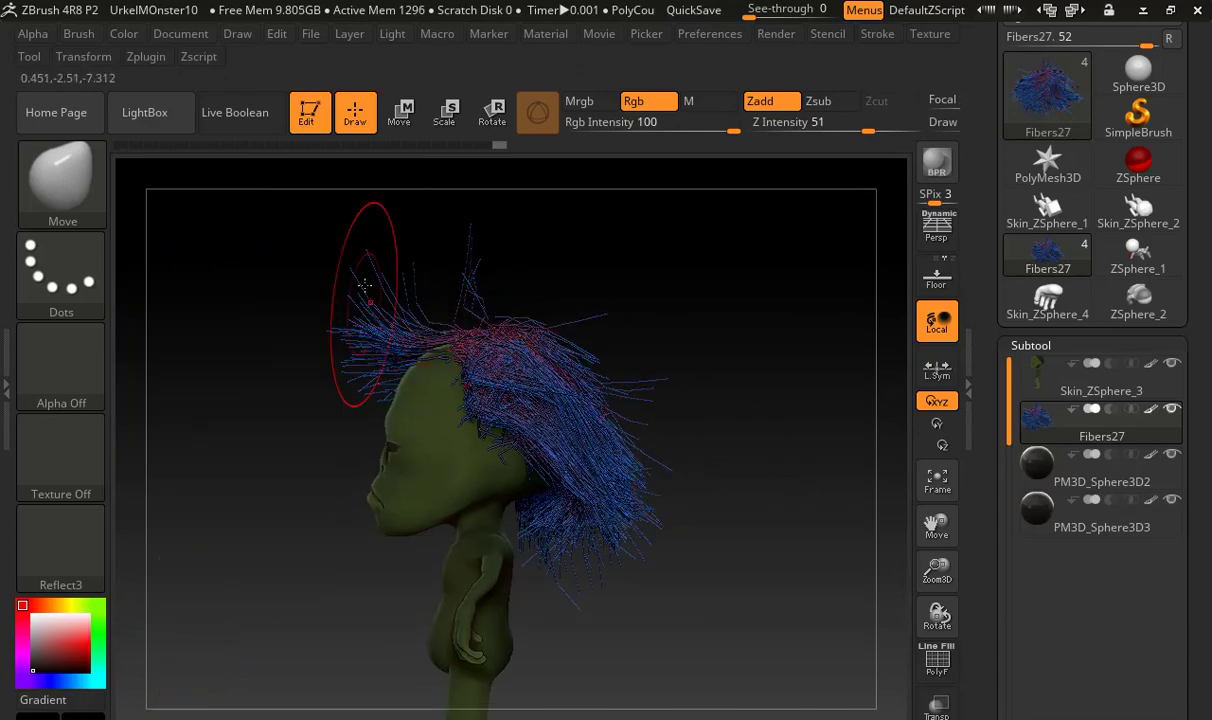
{"action": "mouse_move", "coordinate": [365, 300]}
{"action": "left_mouse_down"}
{"action": "mouse_move", "coordinate": [371, 399]}
{"action": "mouse_move", "coordinate": [372, 374]}
{"action": "left_mouse_up"}
{"action": "left_click_drag", "start_coordinate": [268, 320], "coordinate": [770, 366]}
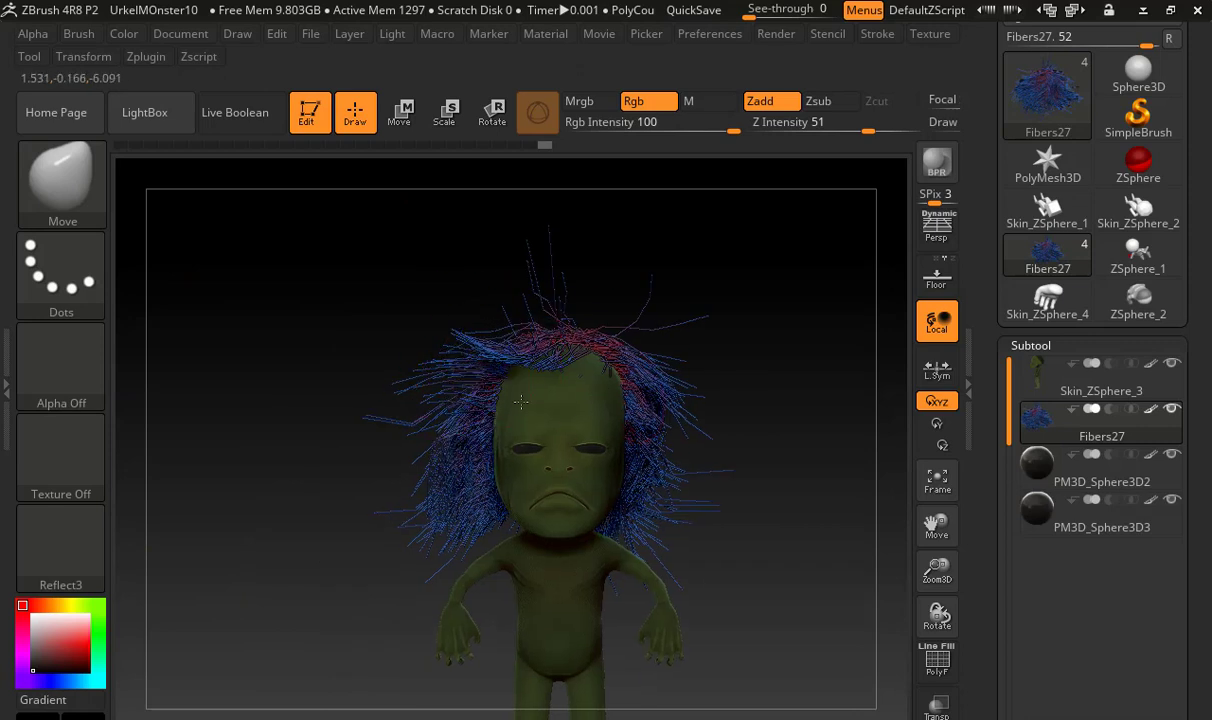
Shape the hair along the front hairline, crown and sides with short Move brush strokes
{"action": "left_click_drag", "start_coordinate": [477, 356], "coordinate": [482, 358]}
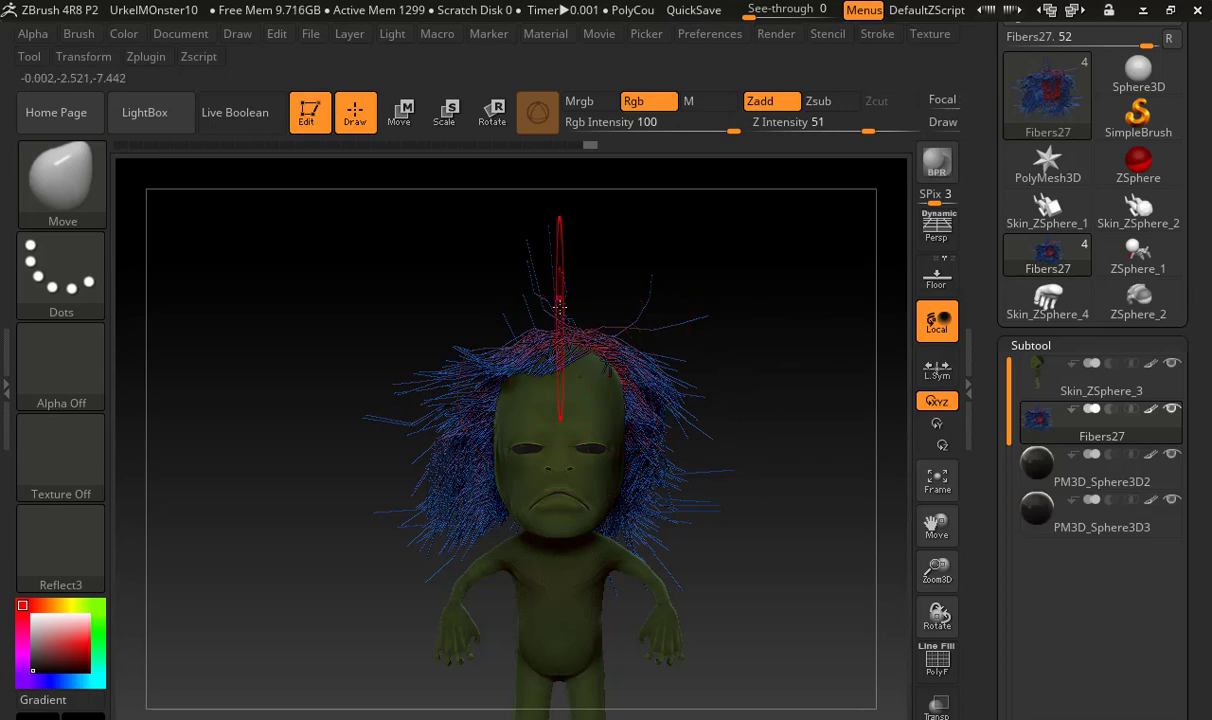
{"action": "mouse_move", "coordinate": [508, 276]}
{"action": "left_mouse_down"}
{"action": "mouse_move", "coordinate": [484, 306]}
{"action": "mouse_move", "coordinate": [502, 318]}
{"action": "mouse_move", "coordinate": [478, 320]}
{"action": "mouse_move", "coordinate": [507, 350]}
{"action": "mouse_move", "coordinate": [516, 322]}
{"action": "mouse_move", "coordinate": [468, 340]}
{"action": "mouse_move", "coordinate": [527, 322]}
{"action": "mouse_move", "coordinate": [553, 260]}
{"action": "left_mouse_up"}
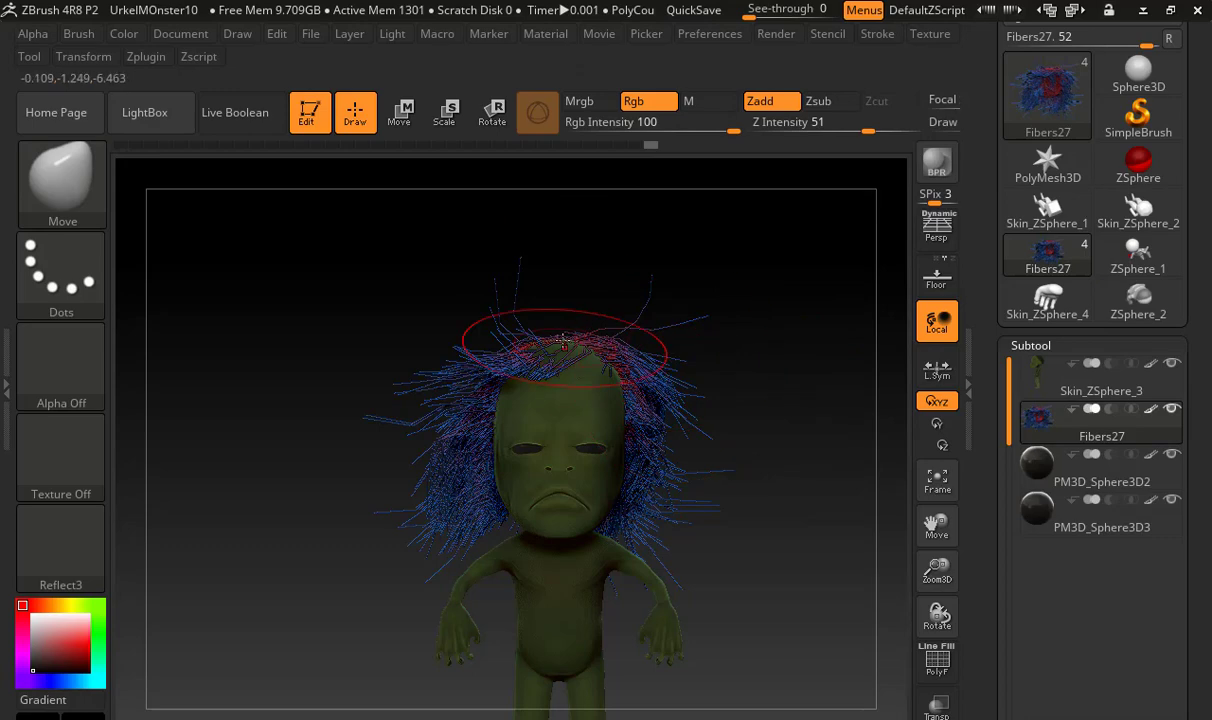
{"action": "left_click_drag", "start_coordinate": [570, 340], "coordinate": [565, 297]}
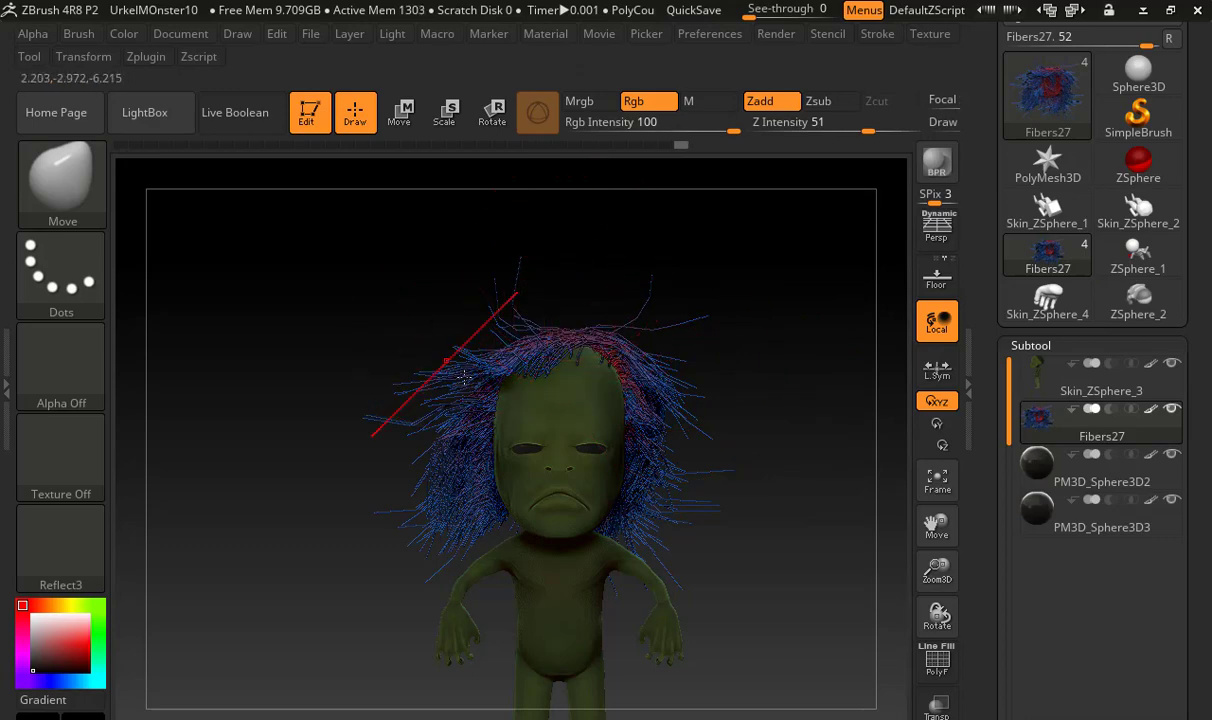
{"action": "mouse_move", "coordinate": [436, 370]}
{"action": "left_mouse_down"}
{"action": "mouse_move", "coordinate": [453, 401]}
{"action": "mouse_move", "coordinate": [430, 395]}
{"action": "left_mouse_up"}
{"action": "left_click_drag", "start_coordinate": [344, 422], "coordinate": [527, 444]}
{"action": "left_click_drag", "start_coordinate": [450, 439], "coordinate": [434, 452]}
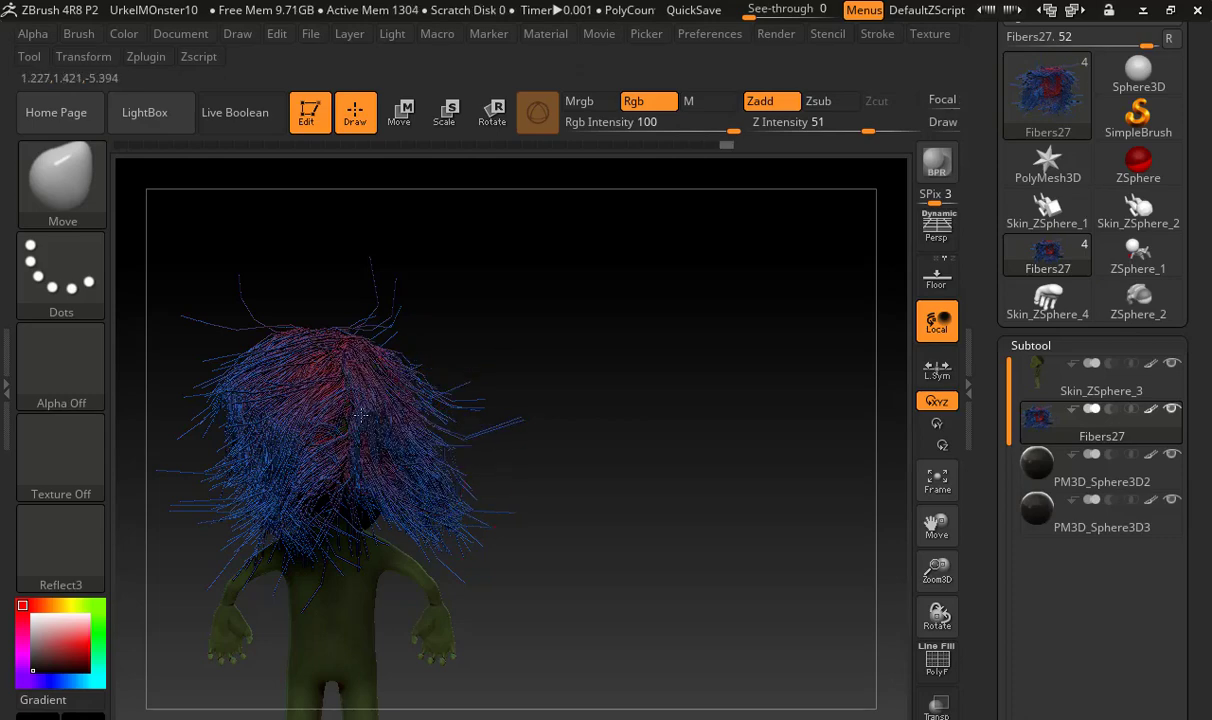
Shape the hair on the back of the monster's head with short Move brush strokes
{"action": "left_click_drag", "start_coordinate": [327, 449], "coordinate": [322, 458]}
{"action": "left_click_drag", "start_coordinate": [302, 412], "coordinate": [277, 462]}
{"action": "left_click", "coordinate": [88, 194]}
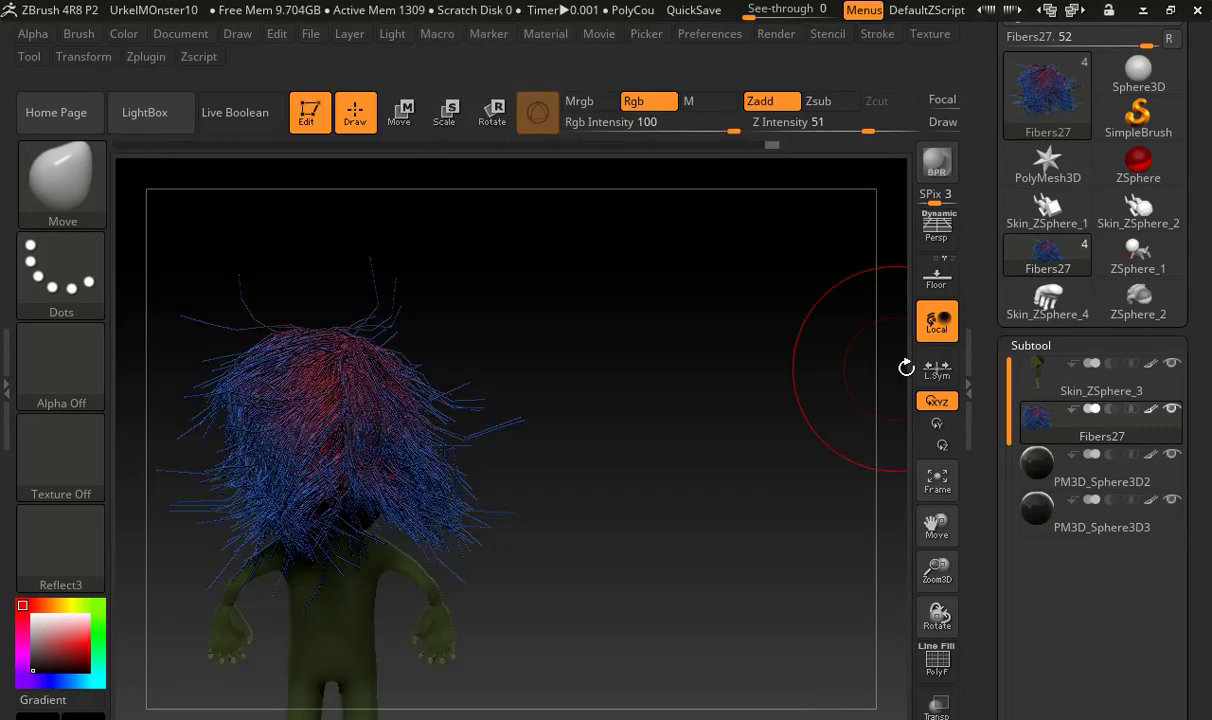
Adjust the brush draw size for masking the torso and make the Skin_ZSphere_3 body the active subtool
{"action": "left_click_drag", "start_coordinate": [601, 438], "coordinate": [616, 508]}
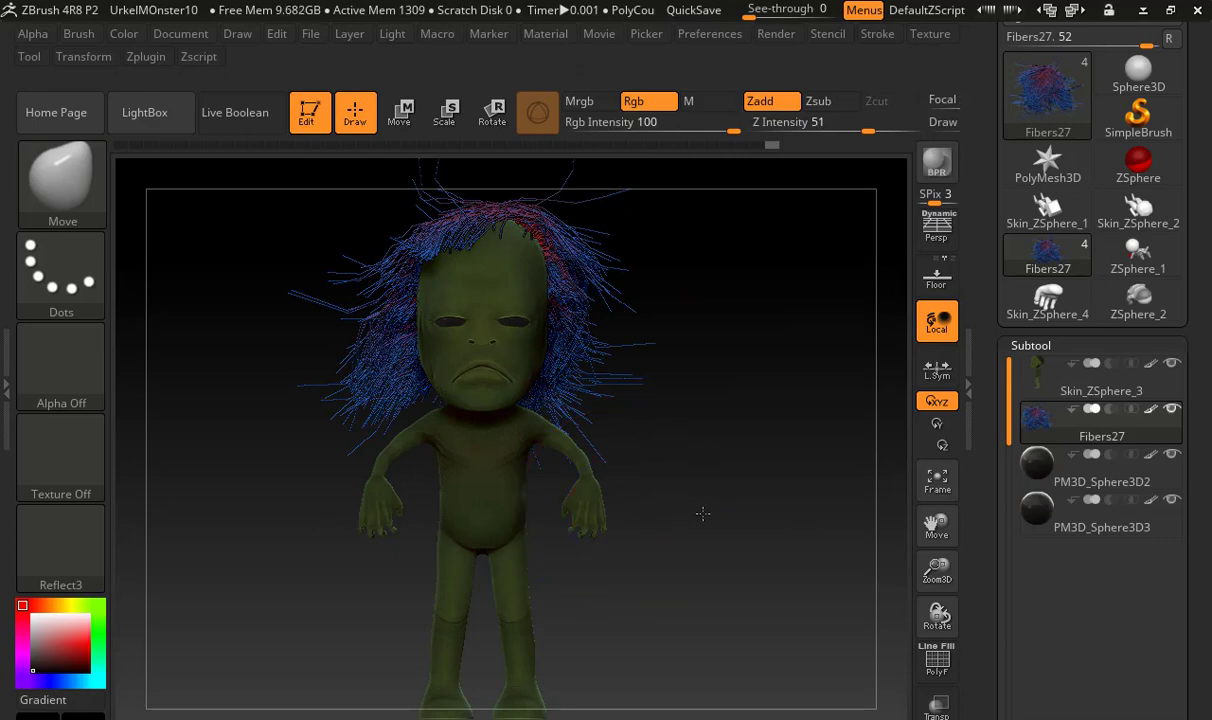
{"action": "mouse_move", "coordinate": [703, 514]}
{"action": "left_mouse_down", "text": "alt"}
{"action": "mouse_move", "coordinate": [876, 514]}
{"action": "mouse_move", "coordinate": [728, 507]}
{"action": "mouse_move", "coordinate": [714, 335]}
{"action": "left_mouse_up", "text": "alt"}
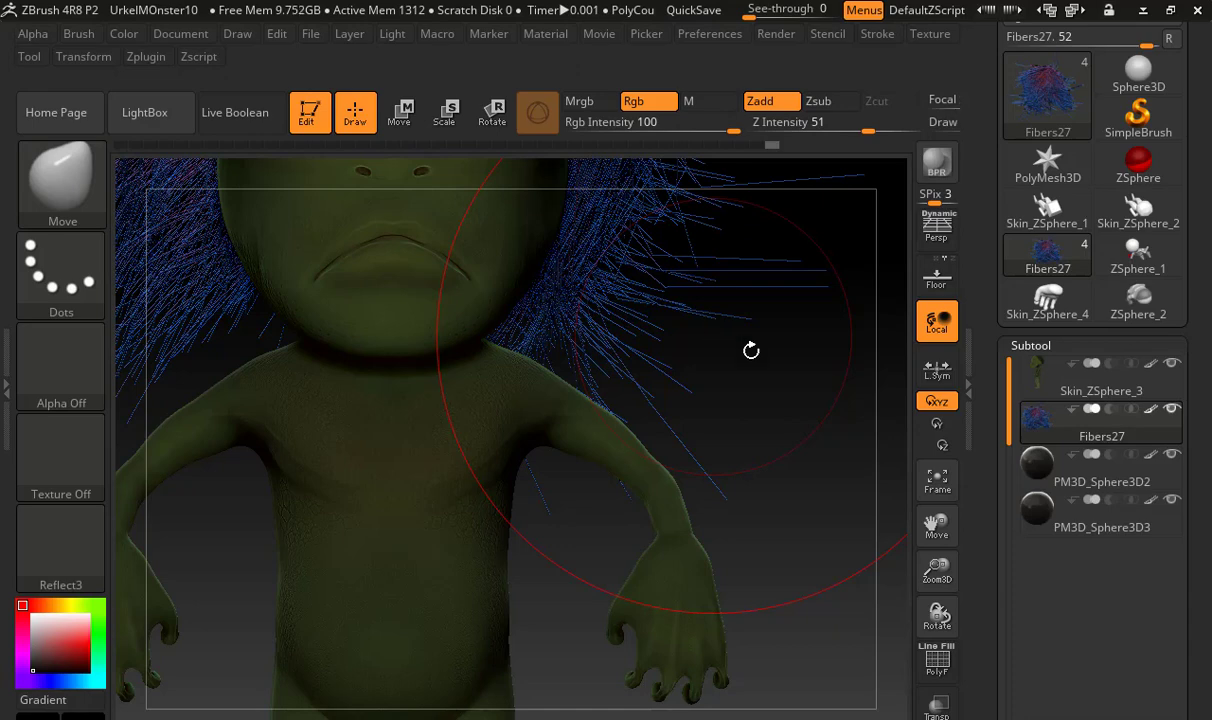
{"action": "right_click_drag", "start_coordinate": [544, 527], "coordinate": [587, 563], "text": "ctrl"}
{"action": "mouse_move", "coordinate": [400, 531]}
{"action": "right_mouse_down", "text": "alt"}
{"action": "mouse_move", "coordinate": [548, 528]}
{"action": "mouse_move", "coordinate": [538, 527]}
{"action": "right_mouse_up", "text": "alt"}
{"action": "key", "text": "s"}
{"action": "left_click_drag", "start_coordinate": [519, 522], "coordinate": [438, 520]}
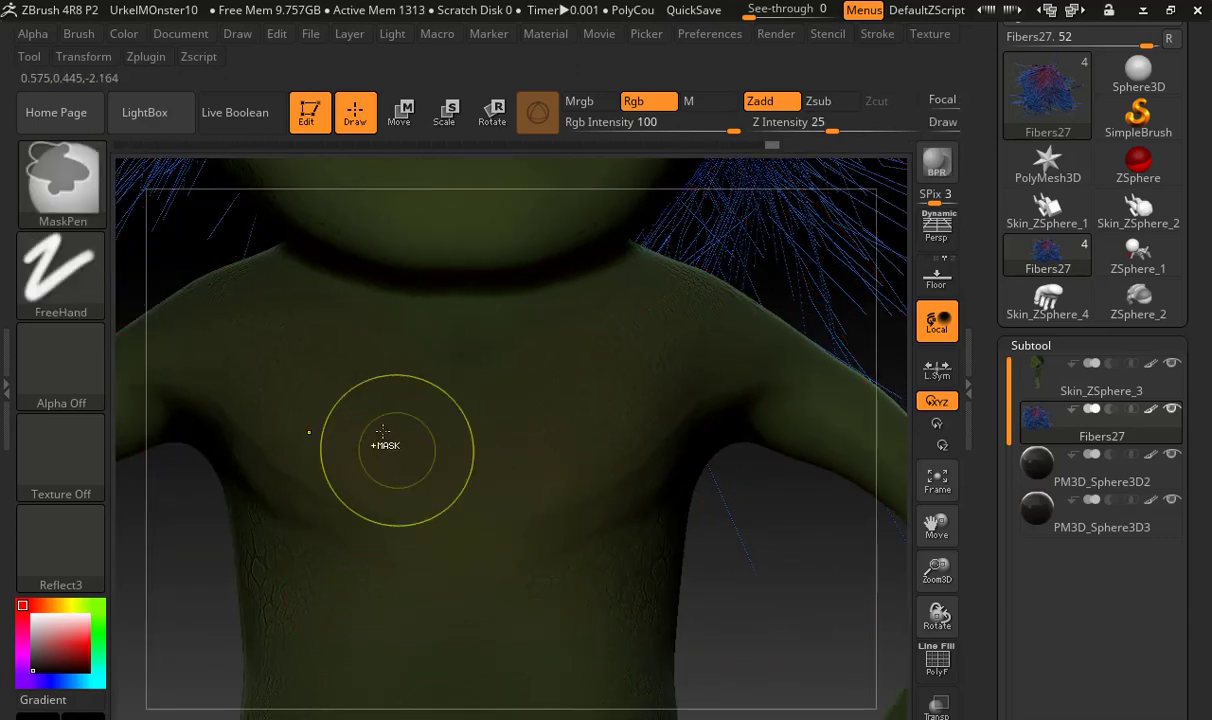
{"action": "left_click", "coordinate": [1023, 376]}
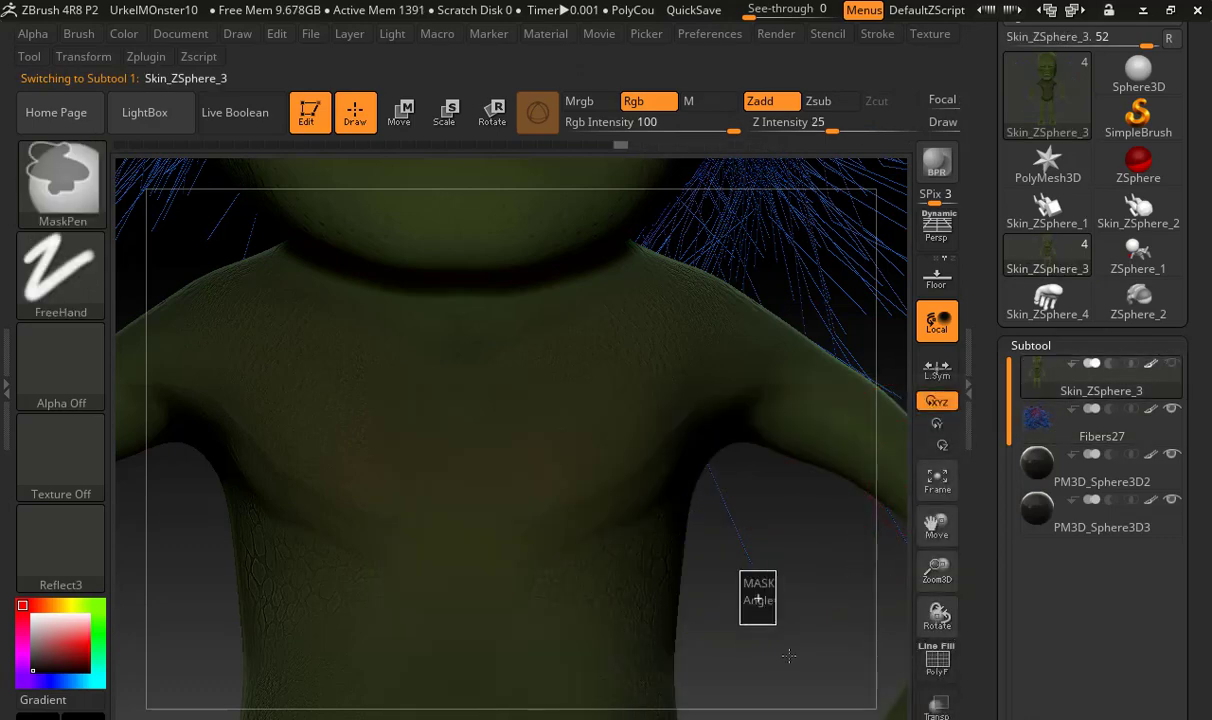
Paint a symmetrical mask over the monster's chest and upper belly with the MaskPen brush
{"action": "mouse_move", "coordinate": [471, 465]}
{"action": "left_mouse_down", "text": "ctrl"}
{"action": "mouse_move", "coordinate": [411, 500]}
{"action": "mouse_move", "coordinate": [476, 622]}
{"action": "left_mouse_up", "text": "ctrl"}
{"action": "left_click_drag", "start_coordinate": [736, 563], "coordinate": [729, 415], "text": "alt"}
{"action": "mouse_move", "coordinate": [536, 261]}
{"action": "left_mouse_down", "text": "ctrl"}
{"action": "mouse_move", "coordinate": [514, 346]}
{"action": "mouse_move", "coordinate": [549, 455]}
{"action": "mouse_move", "coordinate": [547, 516]}
{"action": "left_mouse_up", "text": "ctrl"}
{"action": "left_click_drag", "start_coordinate": [610, 592], "coordinate": [600, 485], "text": "ctrl"}
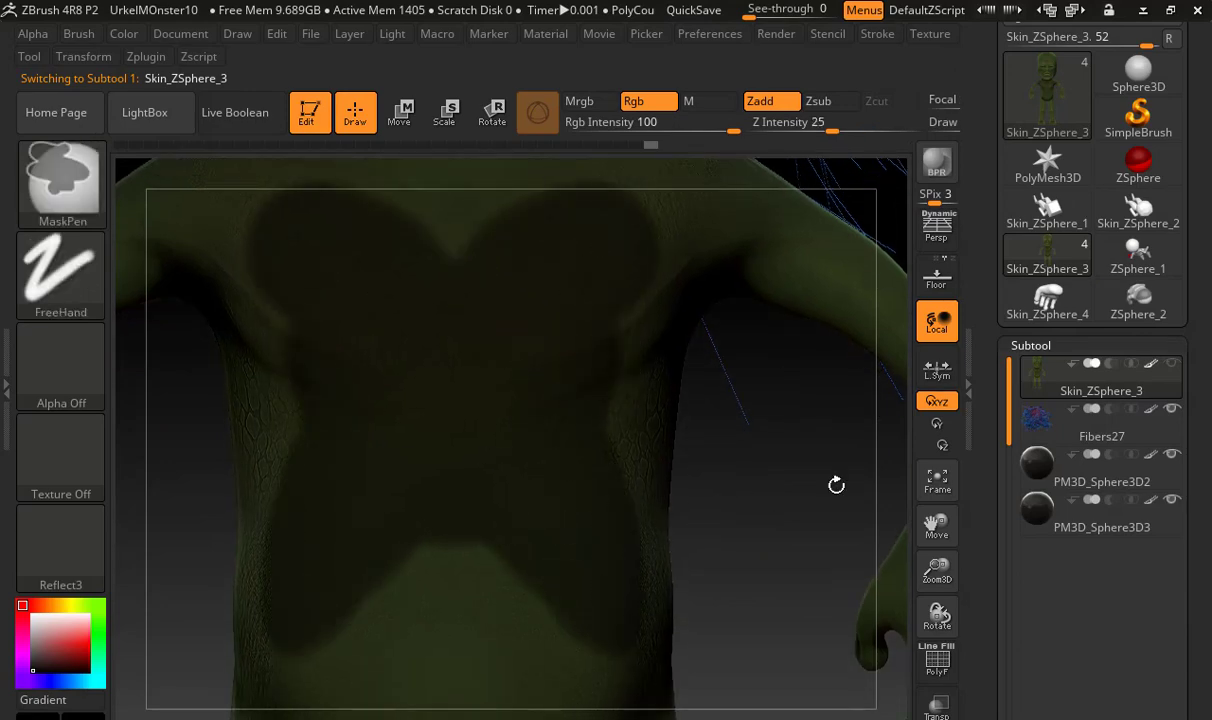
Preview FiberMesh fibers on the masked chest using the Fibers160 preset
{"action": "left_click_drag", "start_coordinate": [982, 557], "coordinate": [966, 387]}
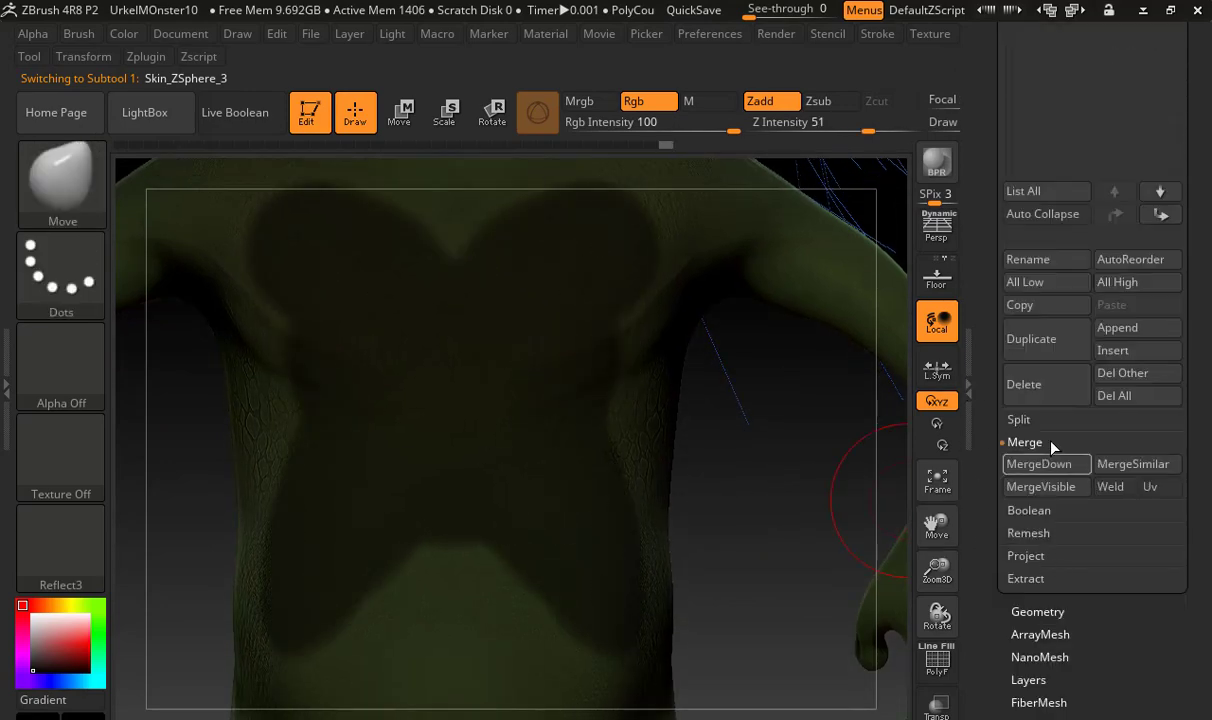
{"action": "left_click_drag", "start_coordinate": [1005, 646], "coordinate": [1001, 584]}
{"action": "left_click", "coordinate": [1040, 643]}
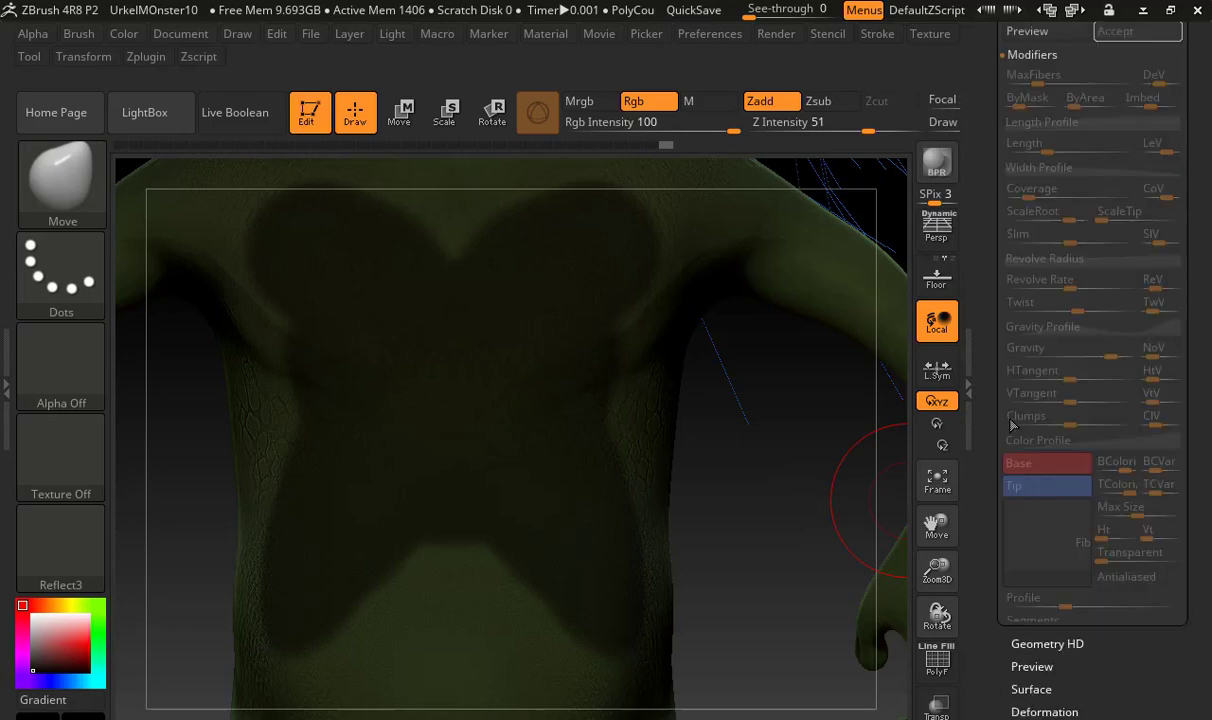
{"action": "left_click_drag", "start_coordinate": [992, 424], "coordinate": [992, 575]}
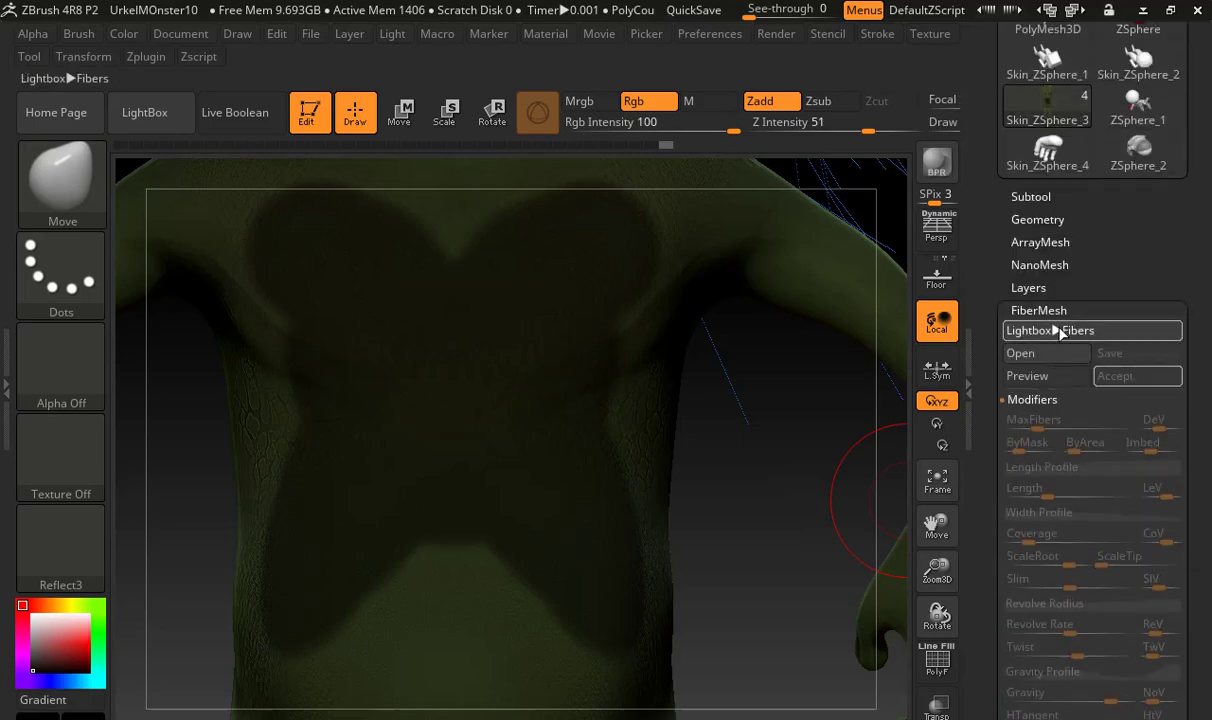
{"action": "left_click", "coordinate": [1060, 331]}
{"action": "left_click", "coordinate": [397, 364]}
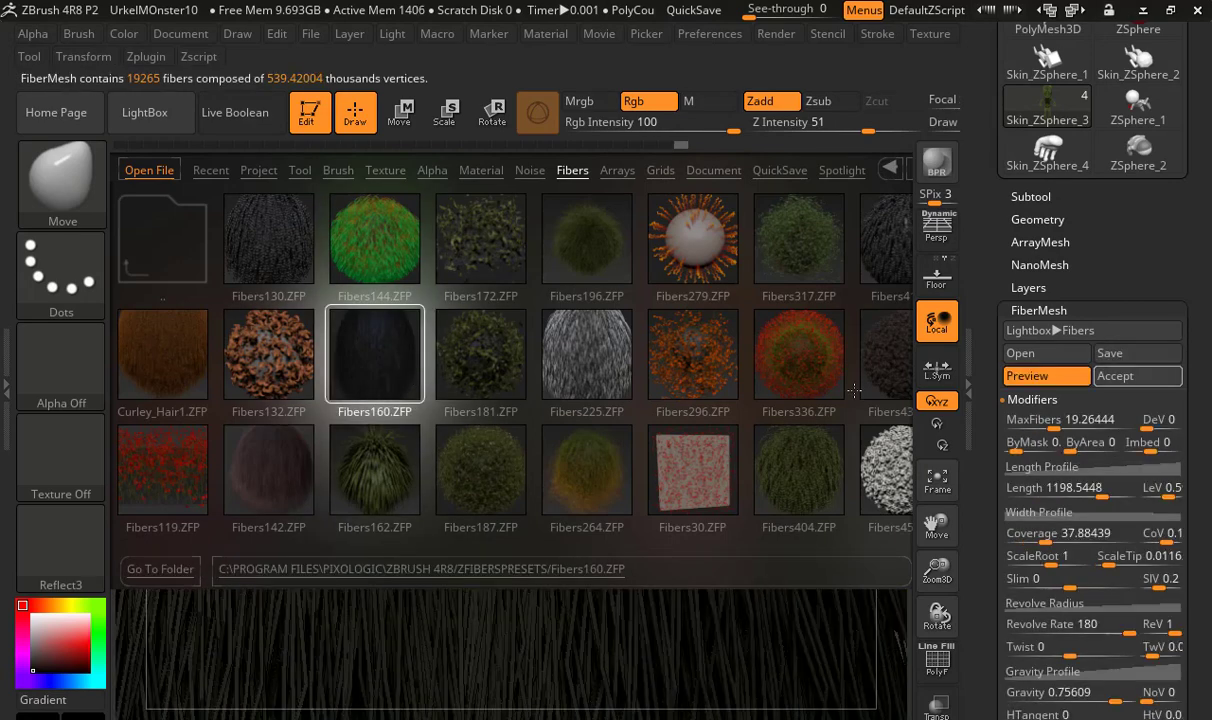
{"action": "left_click", "coordinate": [168, 119]}
Set the chest fibers' Length to about 18.14 and MaxFibers to about 0.15 for short, sparse hair
{"action": "right_click_drag", "start_coordinate": [747, 353], "coordinate": [709, 381], "text": "alt"}
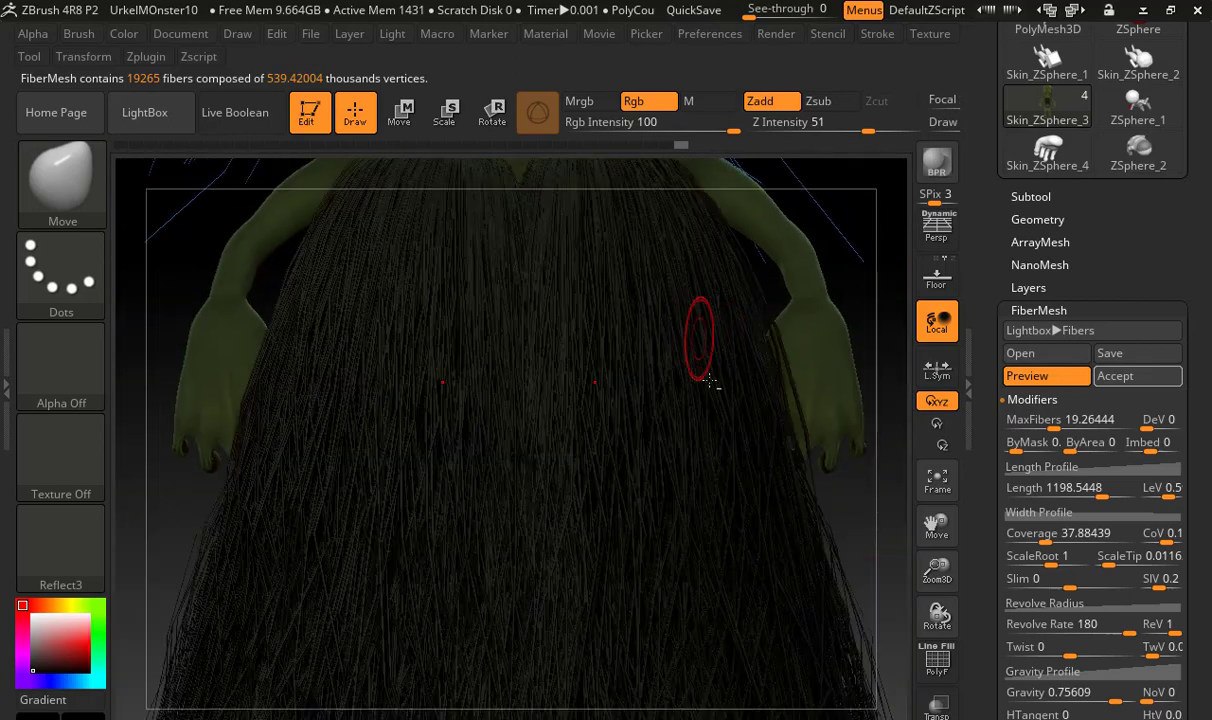
{"action": "right_click_drag", "start_coordinate": [797, 334], "coordinate": [776, 502], "text": "alt"}
{"action": "left_click_drag", "start_coordinate": [1081, 490], "coordinate": [1045, 491]}
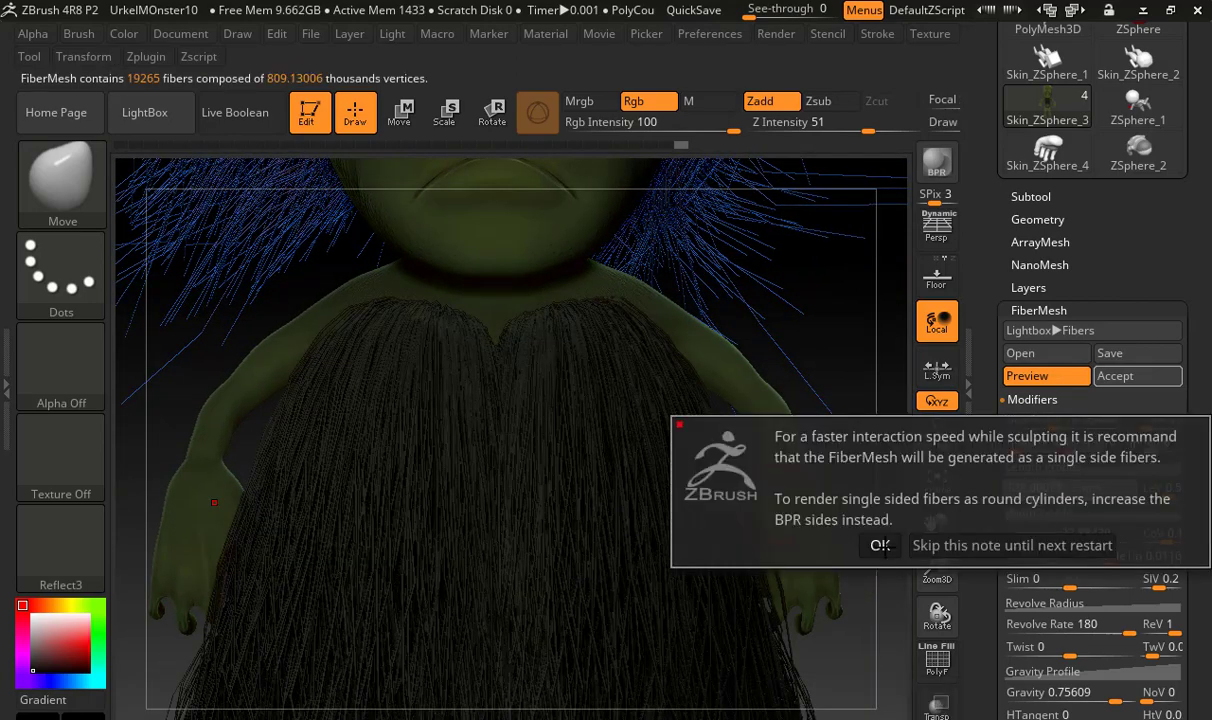
{"action": "left_click", "coordinate": [880, 545]}
{"action": "left_click_drag", "start_coordinate": [1045, 491], "coordinate": [1025, 492]}
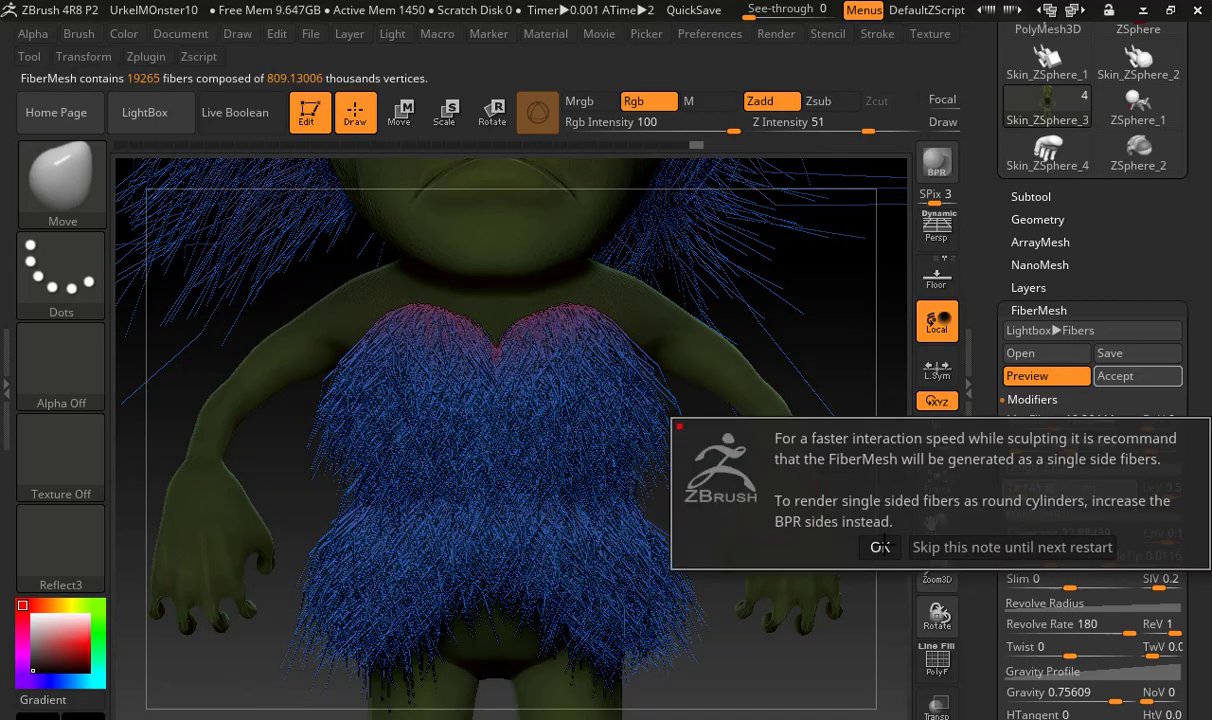
{"action": "left_click", "coordinate": [931, 547]}
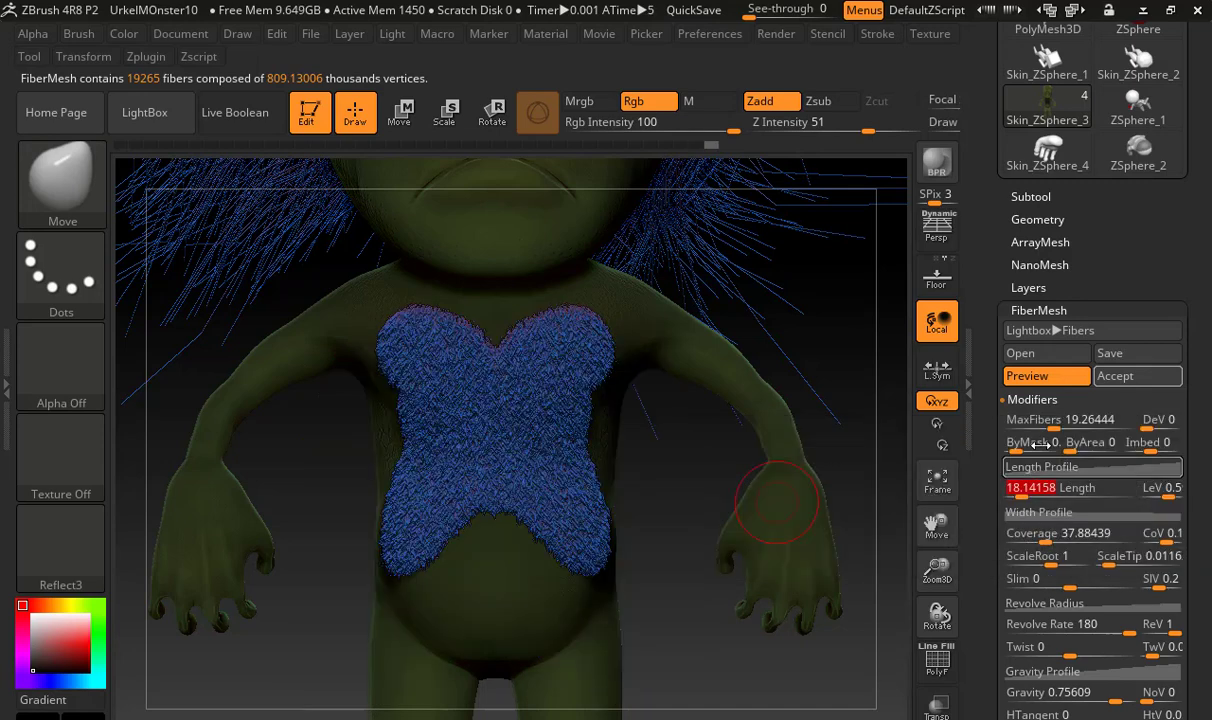
{"action": "left_click_drag", "start_coordinate": [1045, 420], "coordinate": [1024, 424]}
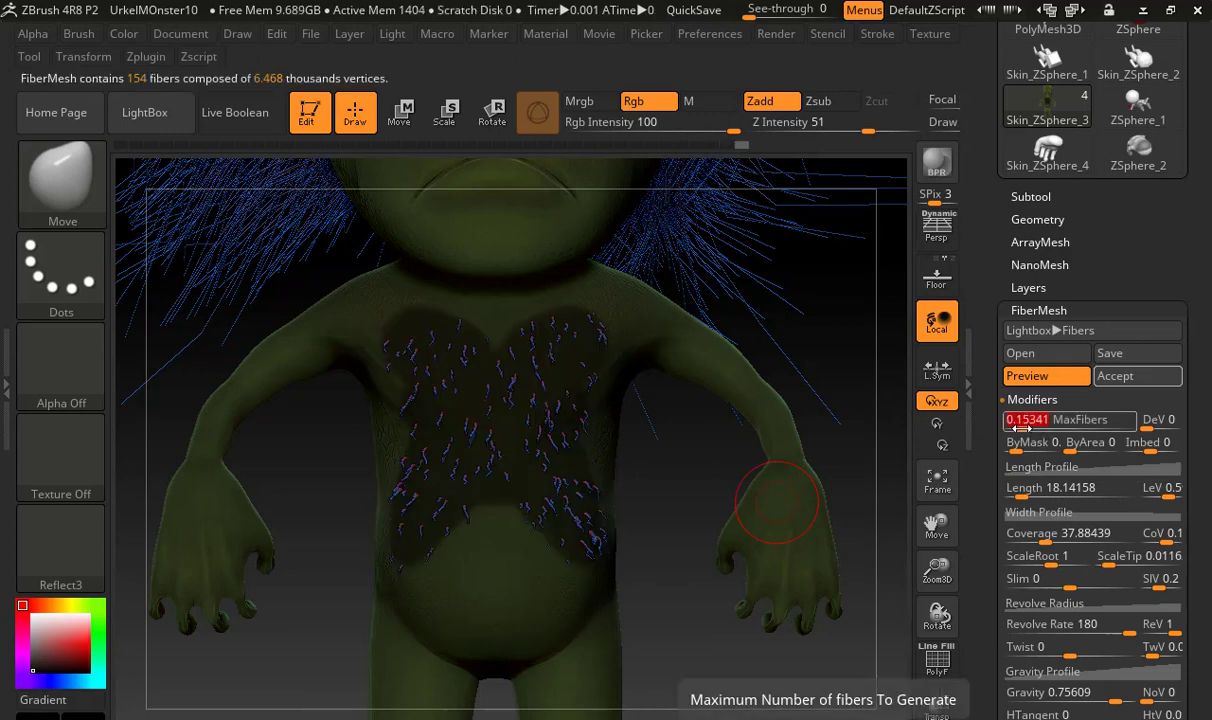
Change the chest fibers' base and tip colors to near black
{"action": "left_click_drag", "start_coordinate": [673, 456], "coordinate": [649, 465]}
{"action": "scroll", "coordinate": [979, 567], "scroll_direction": "down", "scroll_amount": 6}
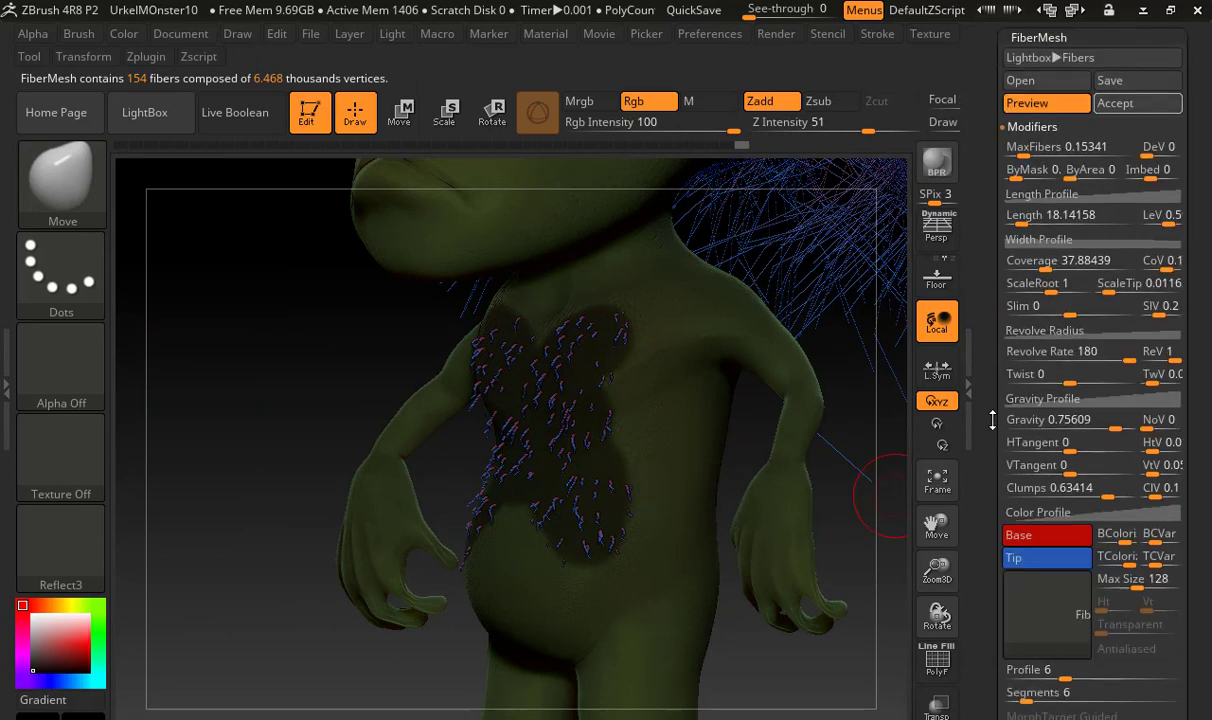
{"action": "left_click", "coordinate": [1036, 487]}
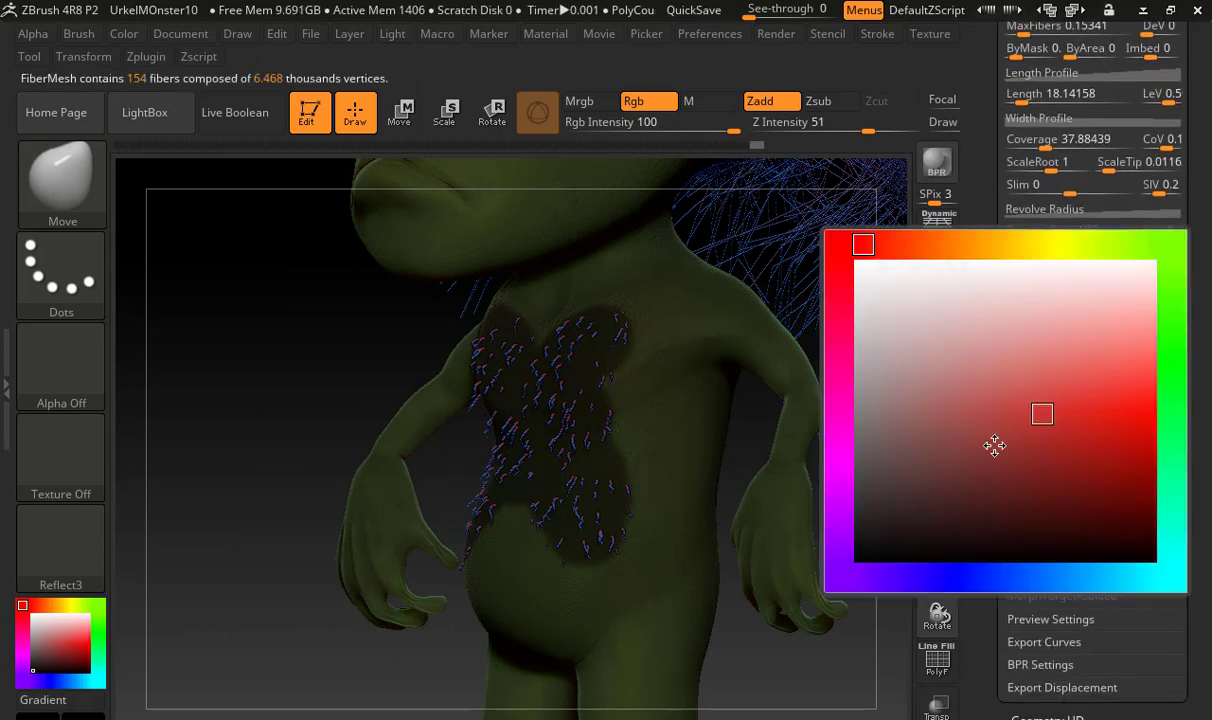
{"action": "left_click", "coordinate": [931, 555]}
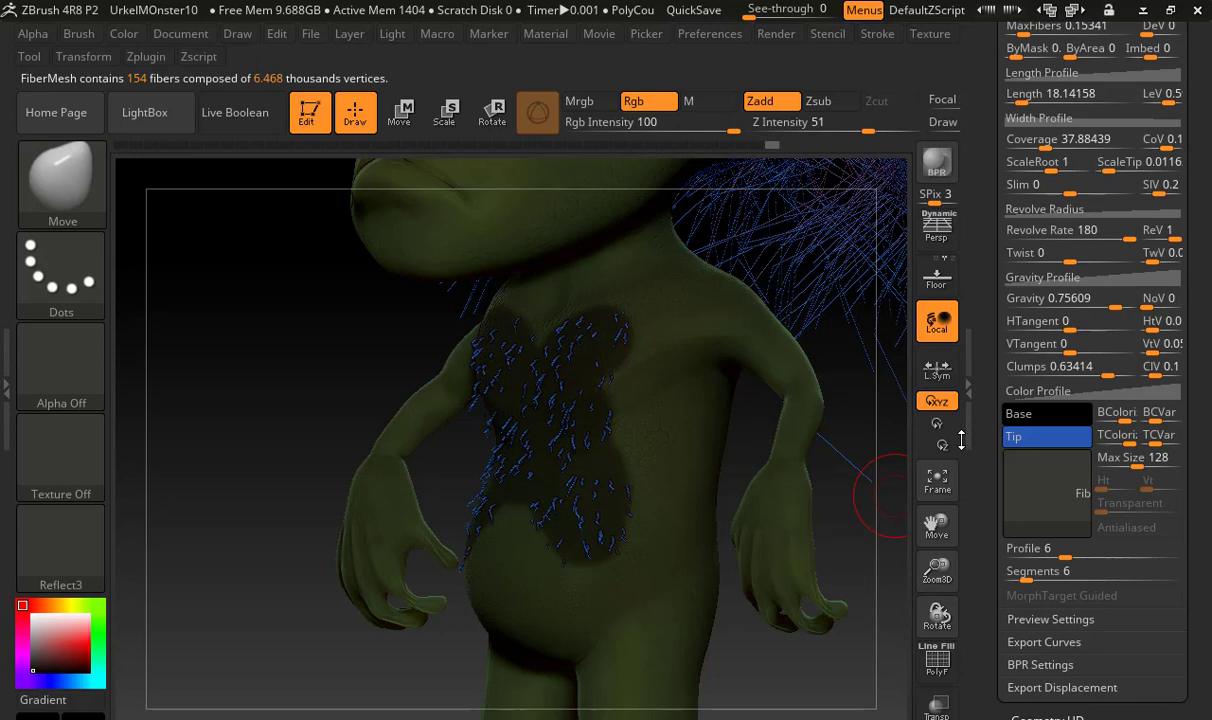
{"action": "left_click", "coordinate": [1040, 453]}
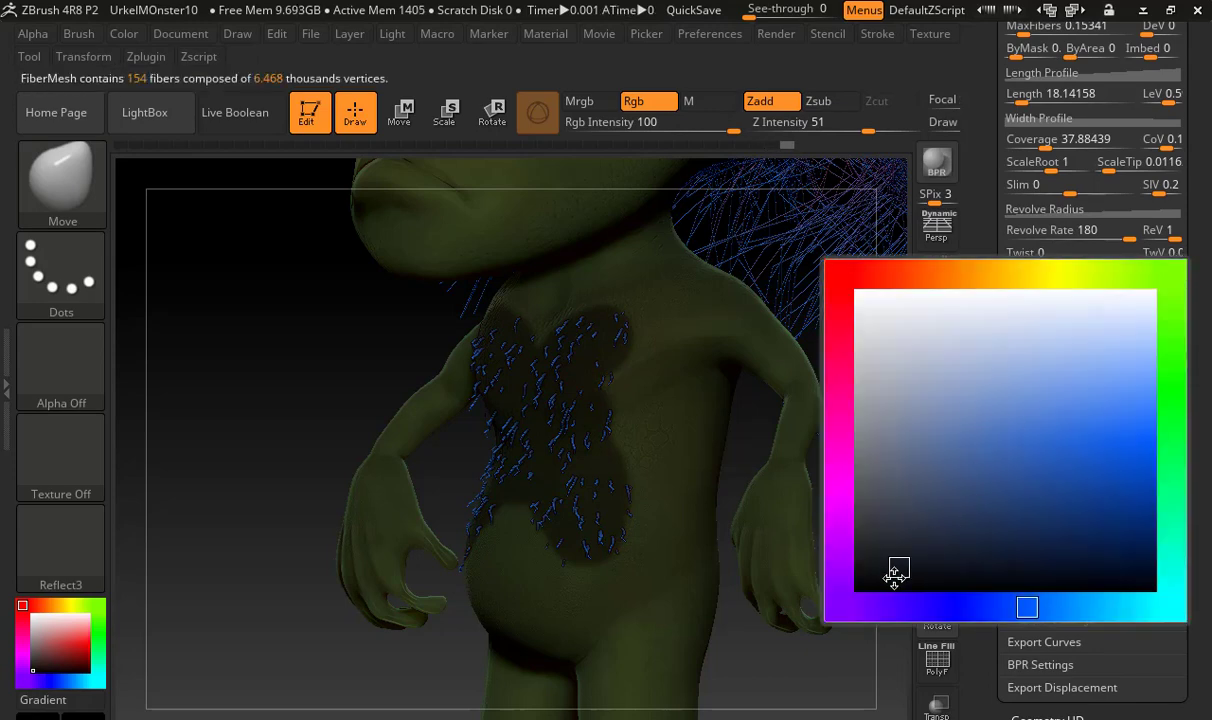
{"action": "left_click", "coordinate": [895, 573]}
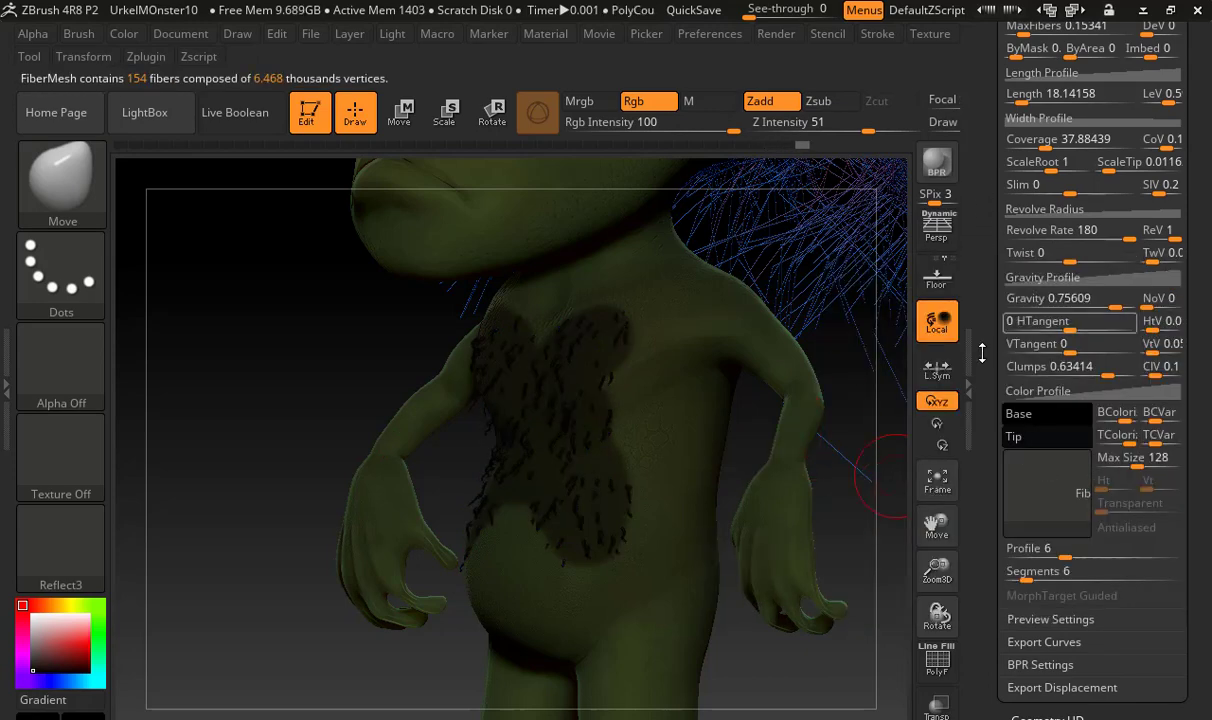
Thin the chest fibers by lowering the Width Profile curve to about 0.16 at the root and close to zero at the tip
{"action": "left_click_drag", "start_coordinate": [985, 348], "coordinate": [988, 379]}
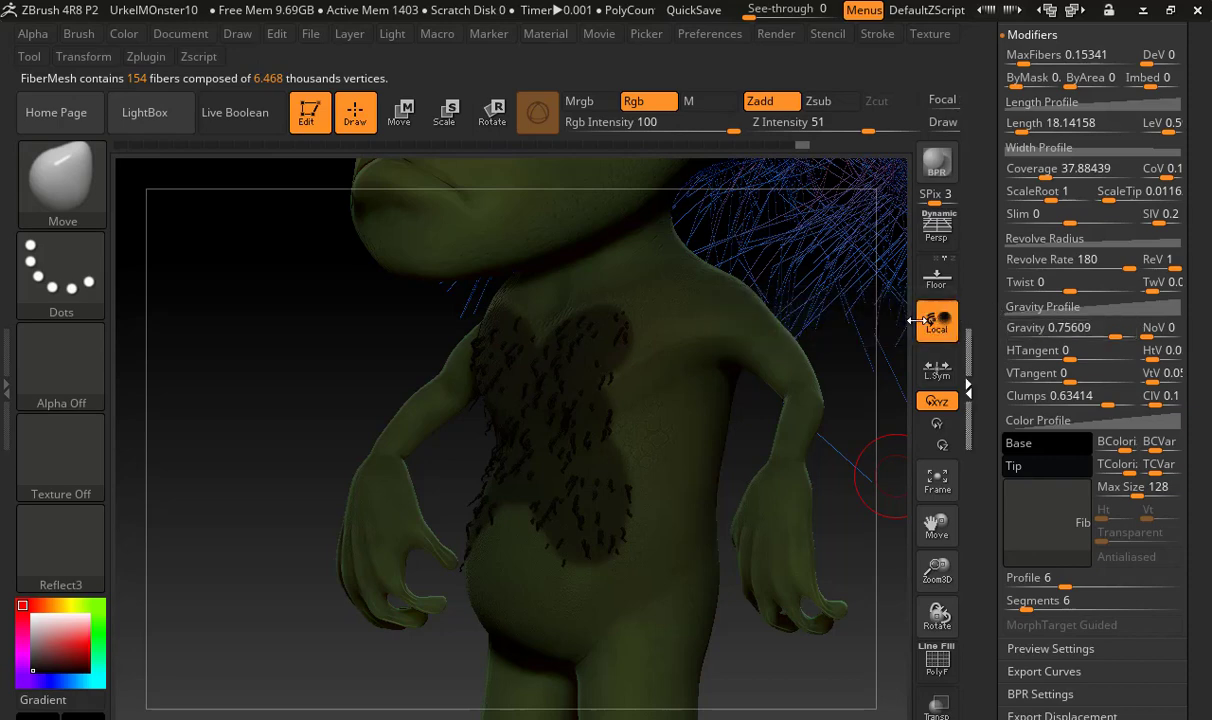
{"action": "left_click_drag", "start_coordinate": [1014, 330], "coordinate": [1050, 332]}
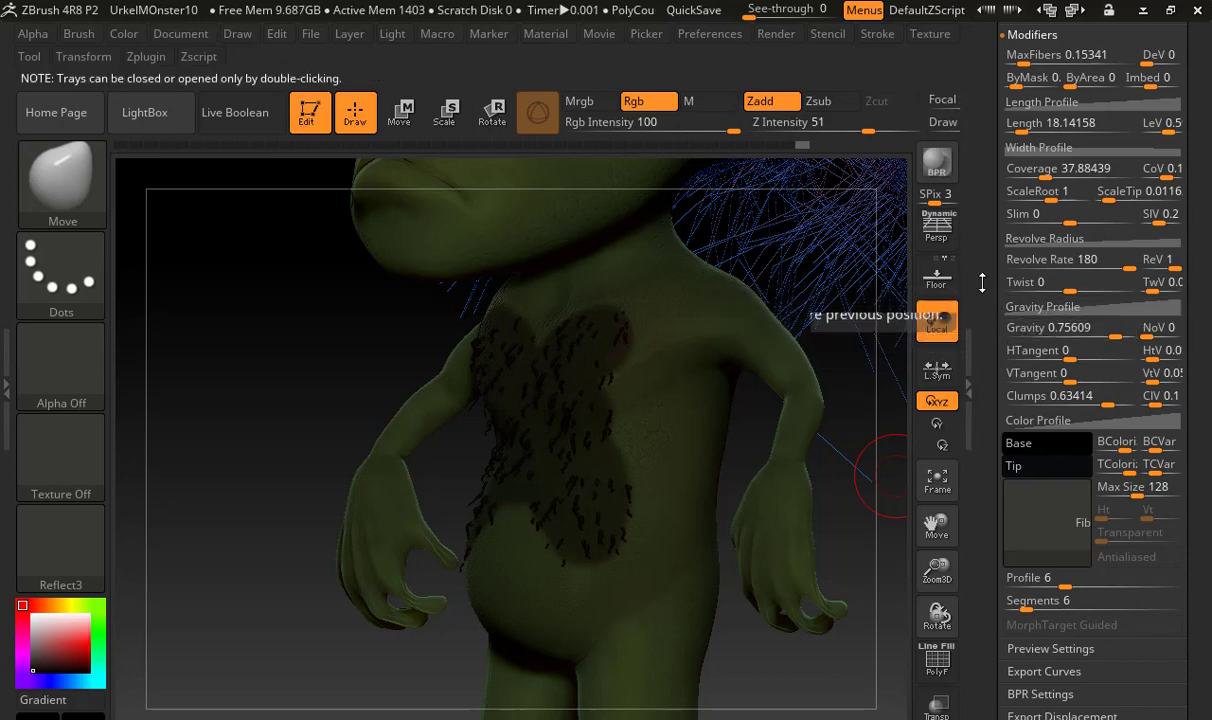
{"action": "scroll", "coordinate": [1078, 170], "scroll_direction": "up", "scroll_amount": 2}
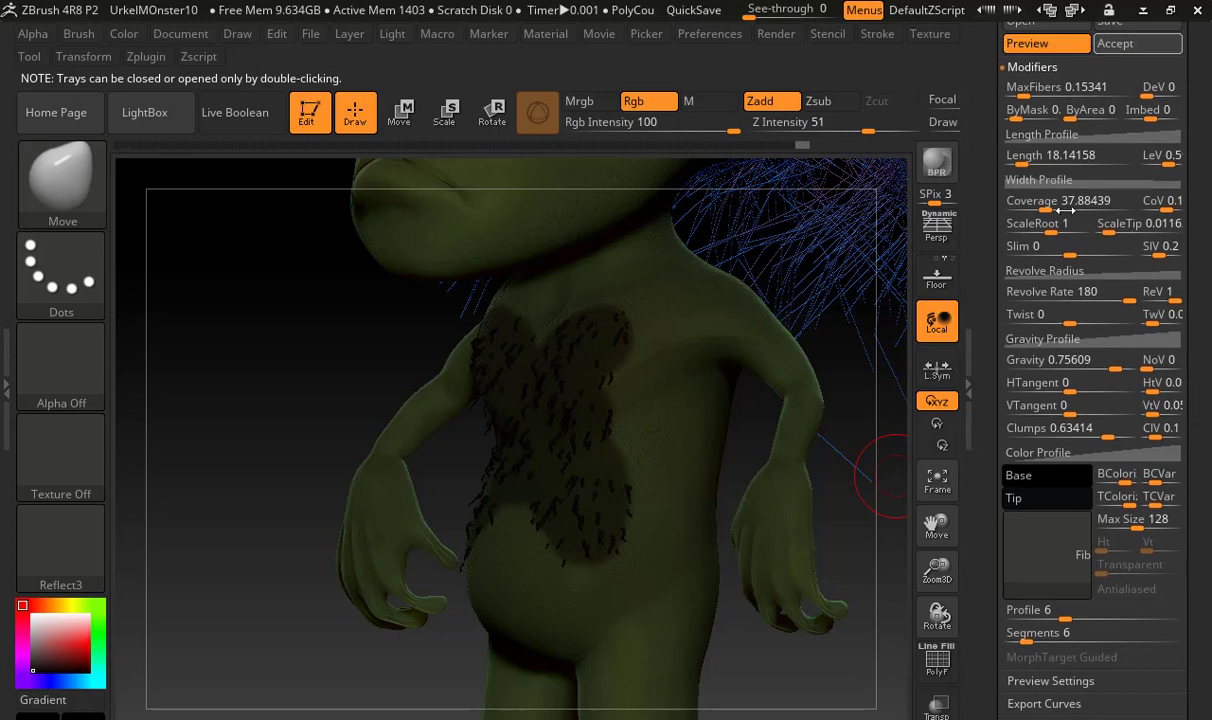
{"action": "left_click", "coordinate": [1080, 180]}
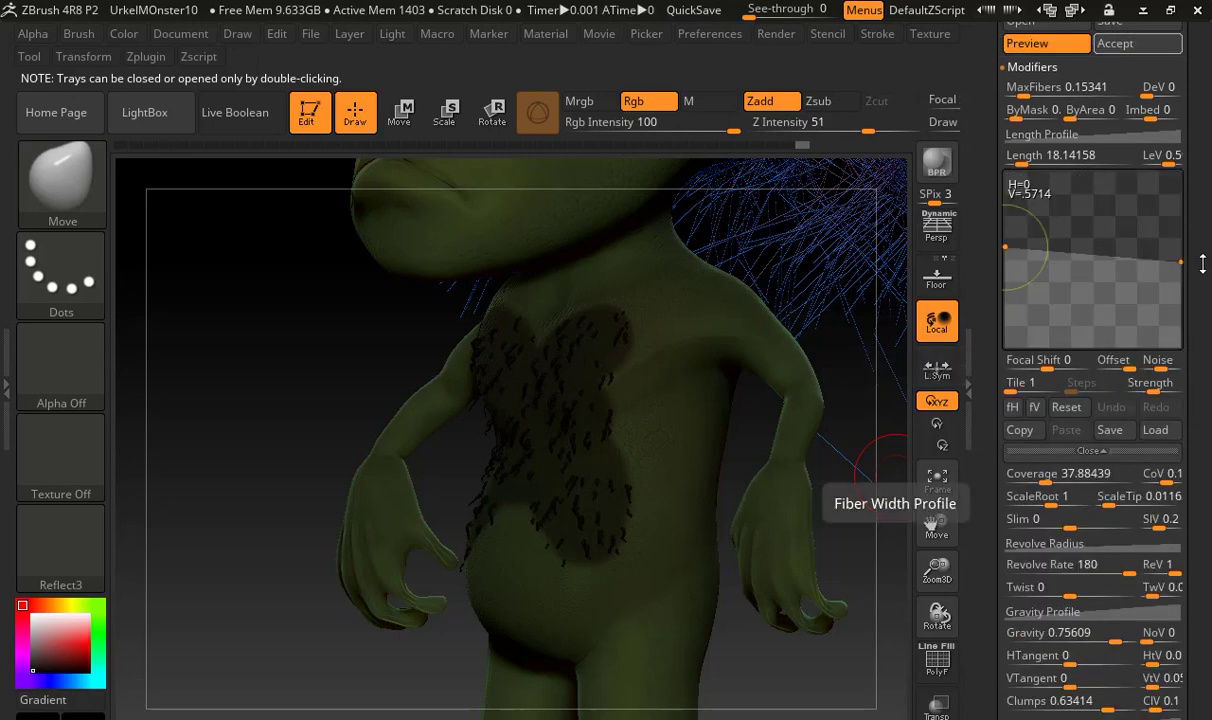
{"action": "left_click_drag", "start_coordinate": [1182, 262], "coordinate": [1183, 340]}
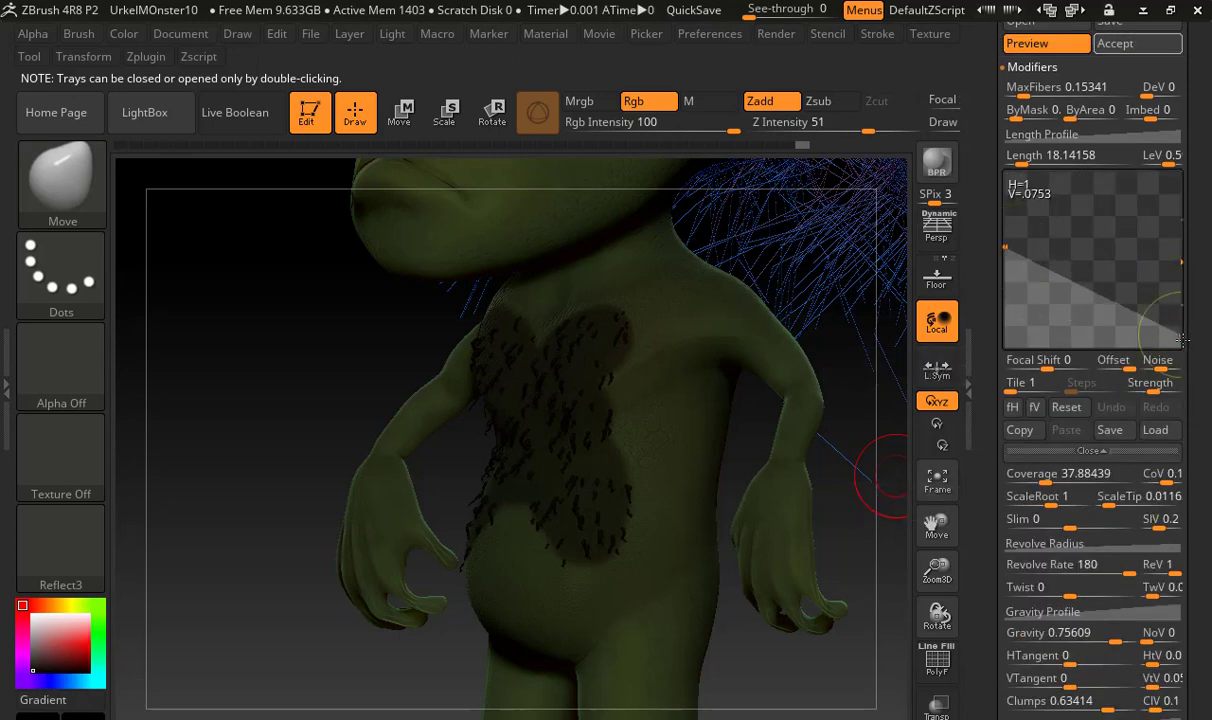
{"action": "left_click_drag", "start_coordinate": [1005, 247], "coordinate": [1005, 320]}
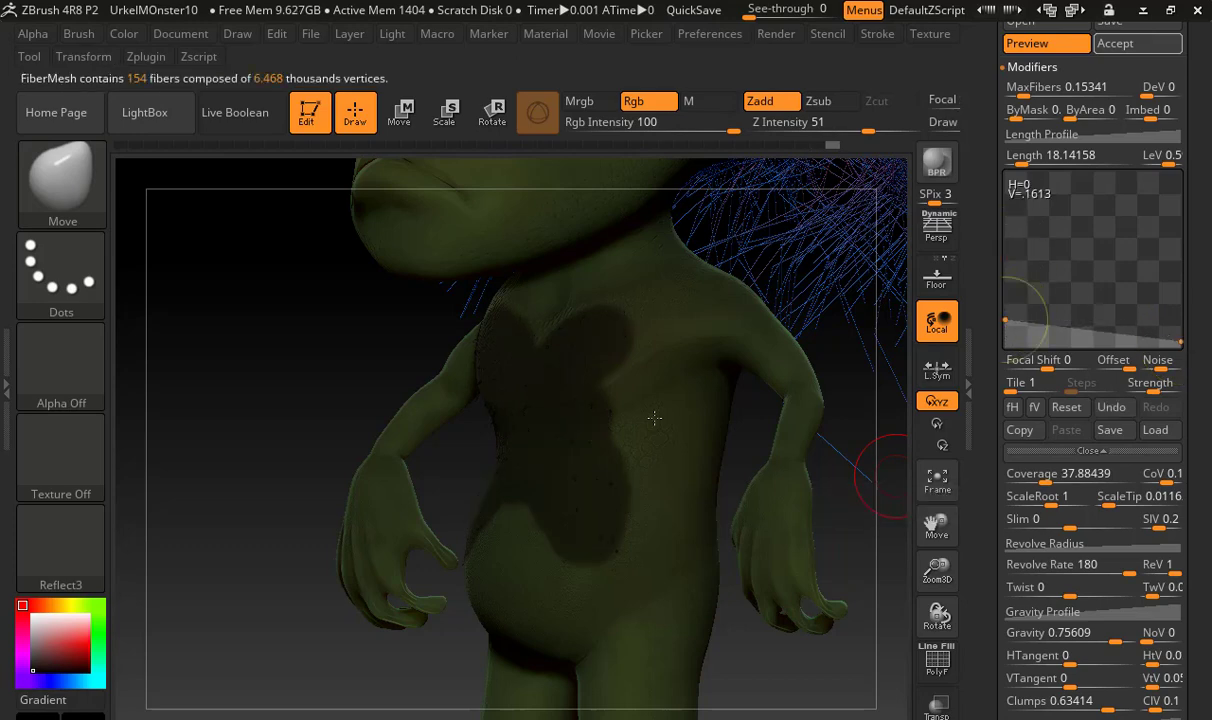
{"action": "mouse_move", "coordinate": [301, 415]}
{"action": "left_mouse_down", "text": "alt"}
{"action": "mouse_move", "coordinate": [479, 446]}
{"action": "mouse_move", "coordinate": [634, 452]}
{"action": "left_mouse_up", "text": "alt"}
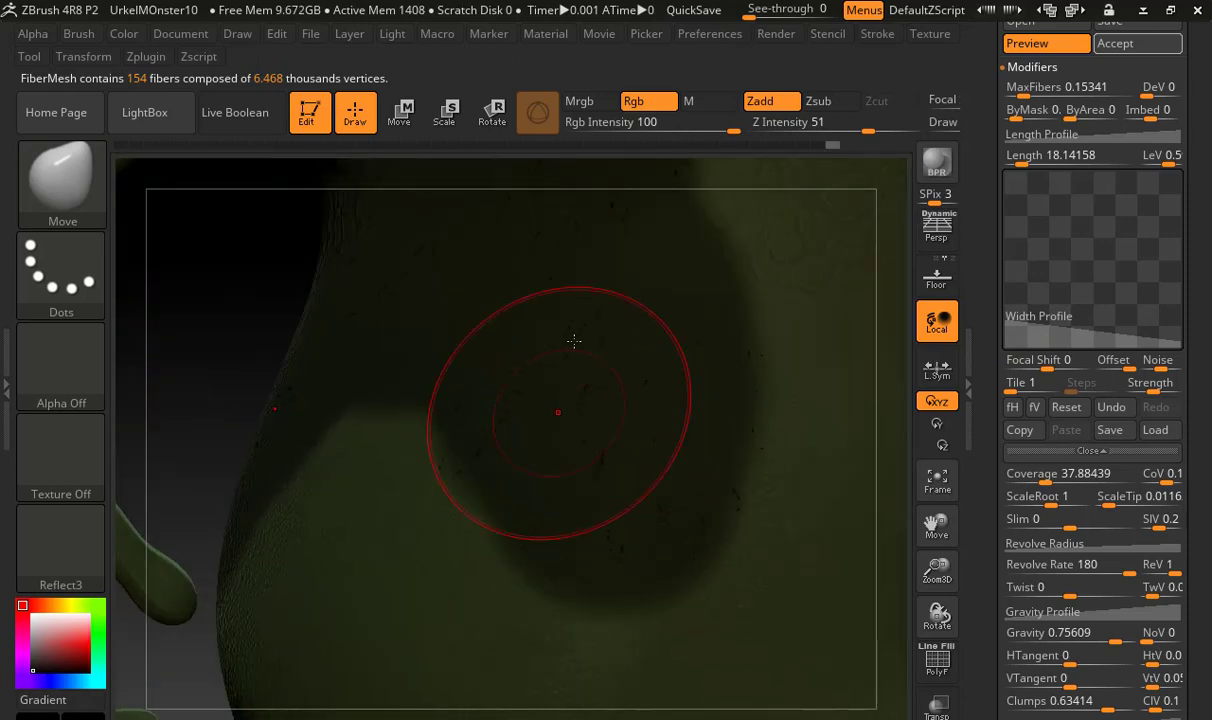
Accept the previewed chest fibers as a new subtool and show the body subtool again
{"action": "left_click", "coordinate": [1138, 43]}
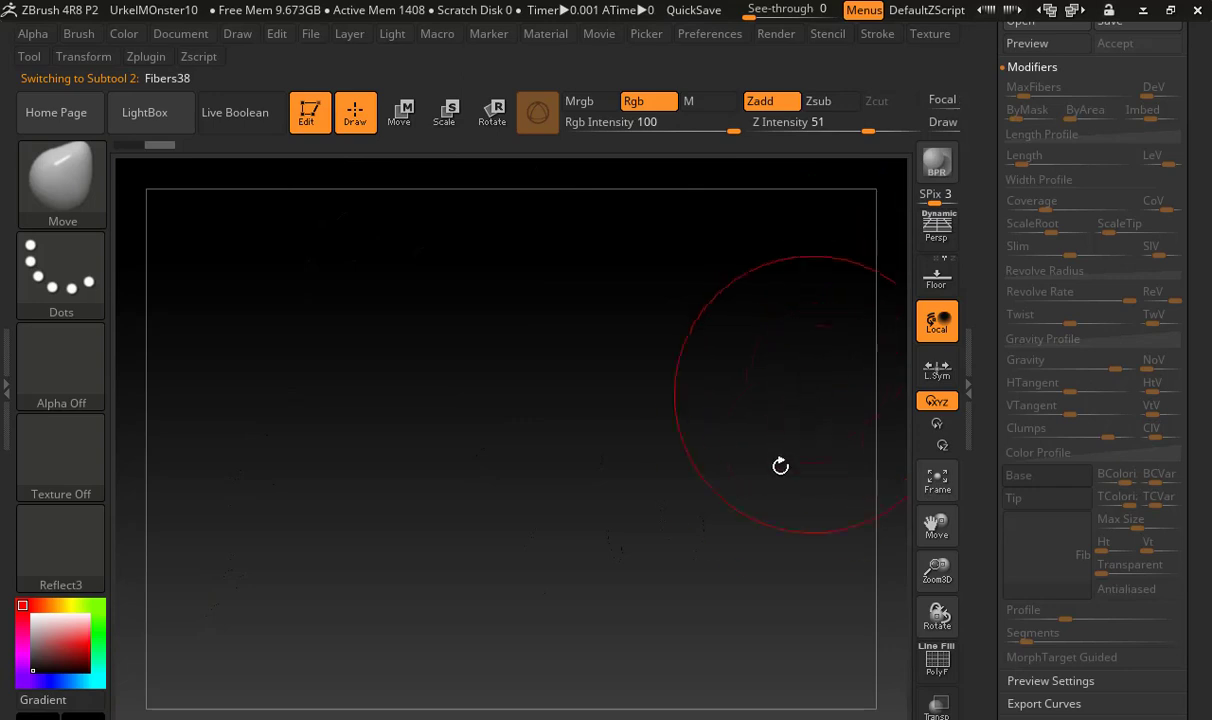
{"action": "scroll", "coordinate": [1104, 474], "scroll_direction": "up", "scroll_amount": 10}
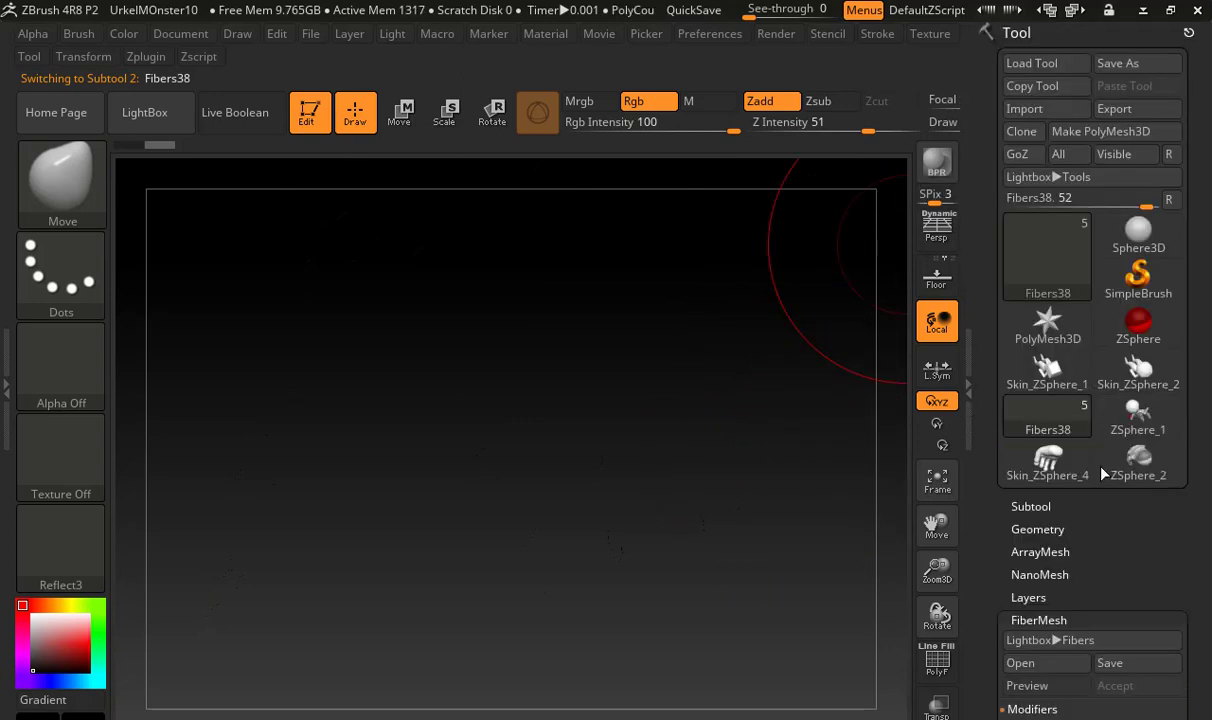
{"action": "left_click", "coordinate": [1085, 503]}
{"action": "left_click", "coordinate": [1170, 529]}
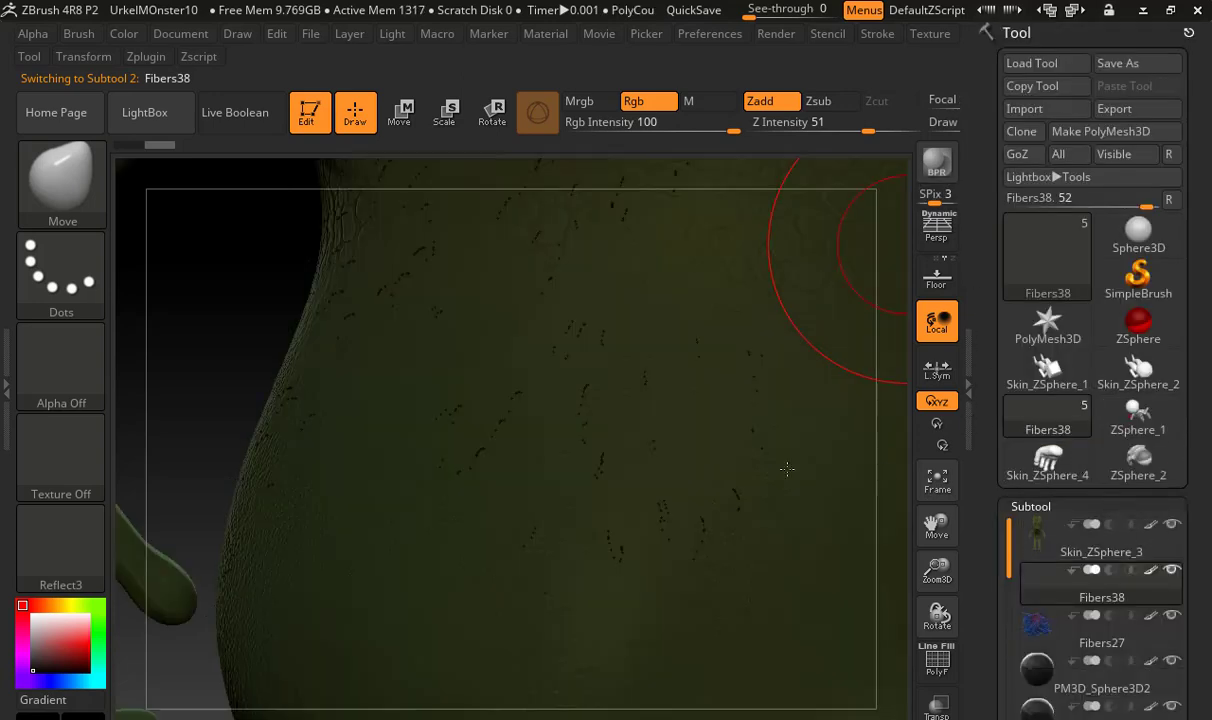
{"action": "right_click_drag", "start_coordinate": [624, 442], "coordinate": [543, 441], "text": "alt"}
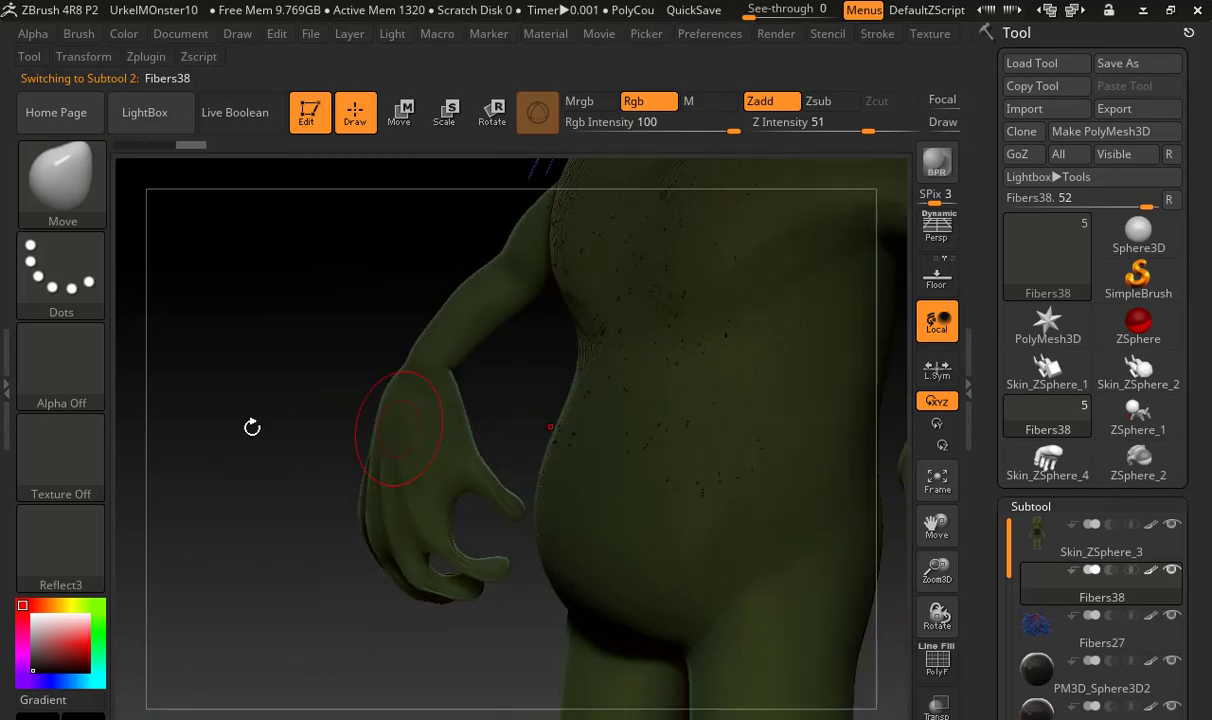
{"action": "left_click_drag", "start_coordinate": [249, 425], "coordinate": [596, 515]}
{"action": "left_click_drag", "start_coordinate": [838, 297], "coordinate": [801, 298]}
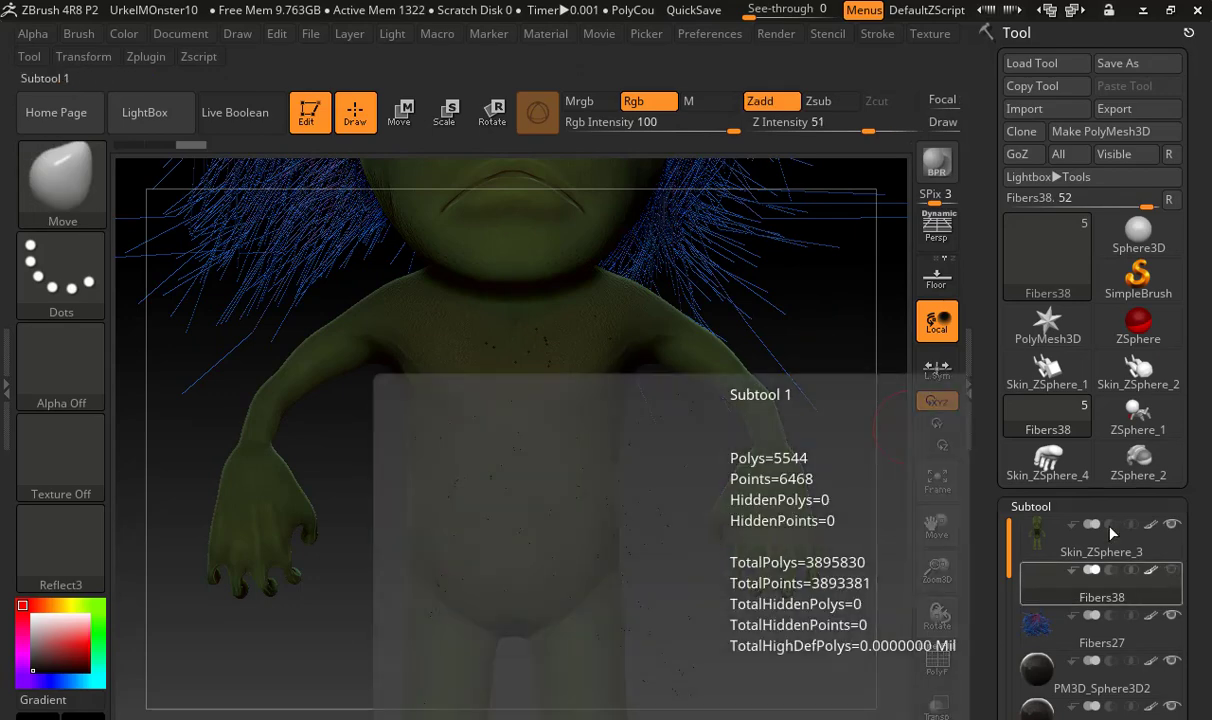
Clear the chest mask on the Skin_ZSphere_3 body subtool and hide the Fibers38 chest hair subtool
{"action": "left_click_drag", "start_coordinate": [893, 352], "coordinate": [830, 537]}
{"action": "left_click", "coordinate": [1030, 546]}
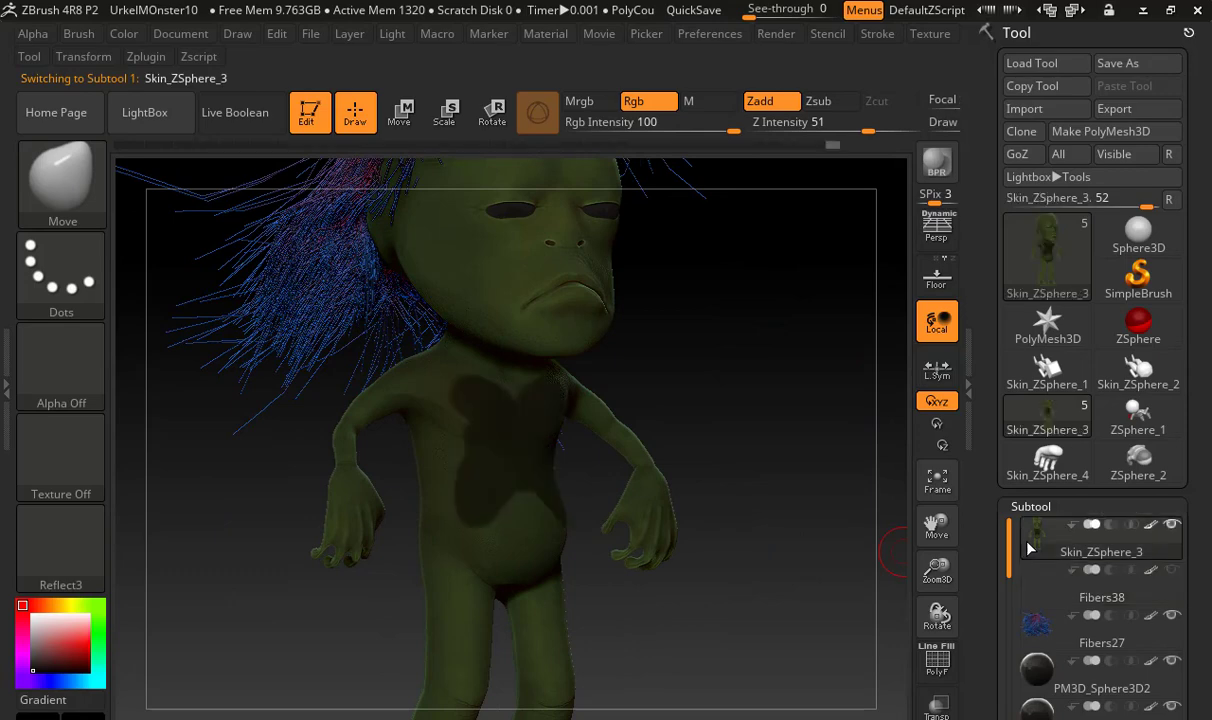
{"action": "left_click_drag", "start_coordinate": [749, 490], "coordinate": [1060, 625]}
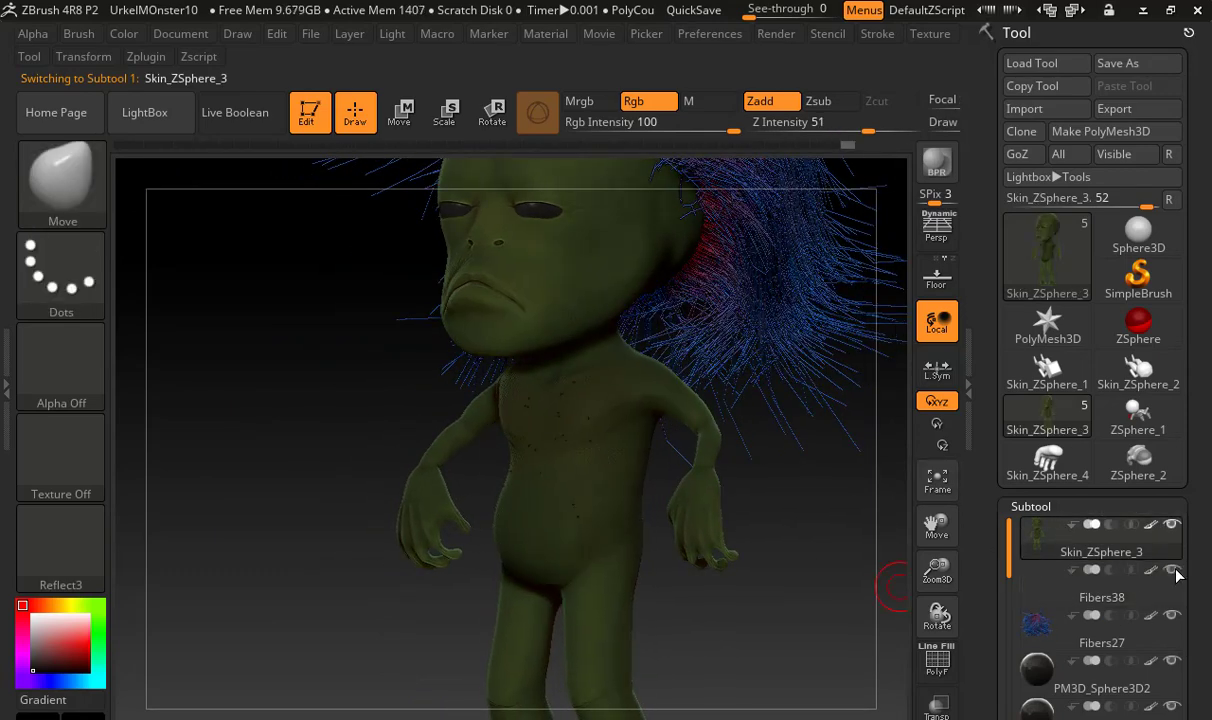
{"action": "mouse_move", "coordinate": [1080, 570]}
{"action": "mouse_move", "coordinate": [105, 427]}
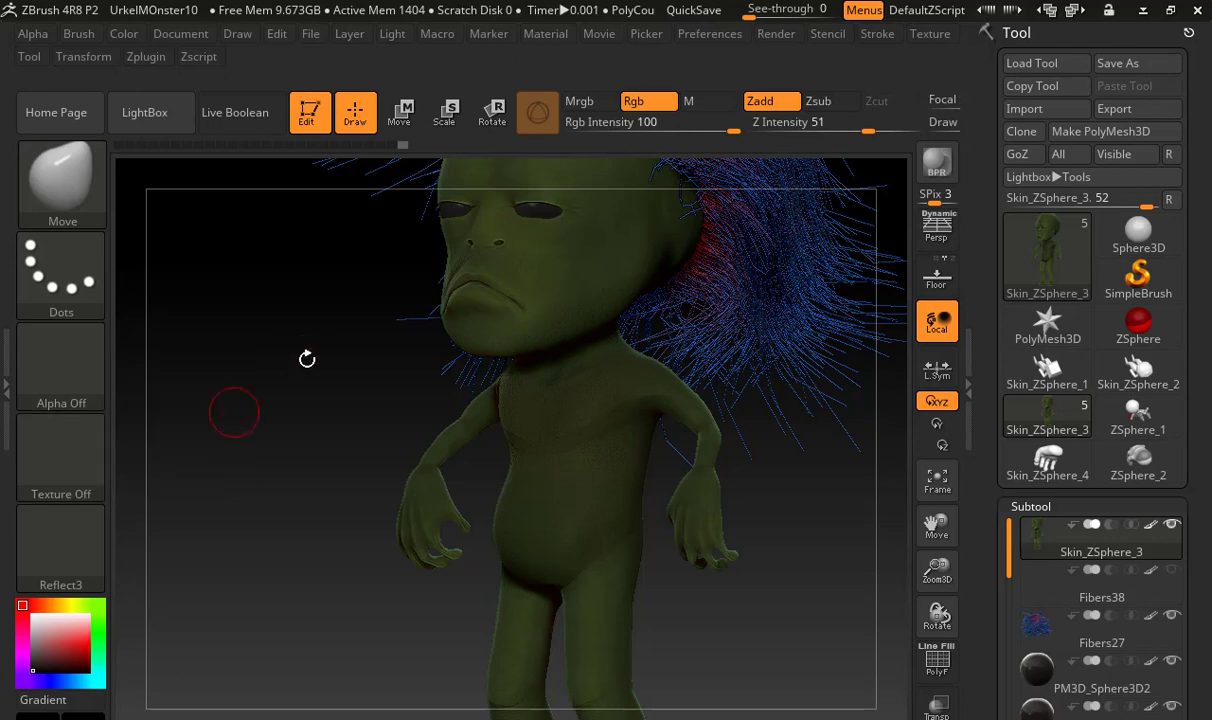
Enlarge the Move brush's draw size and try to push in the flared hair on the monster's right side
{"action": "left_click_drag", "start_coordinate": [310, 360], "coordinate": [311, 492], "text": "shift"}
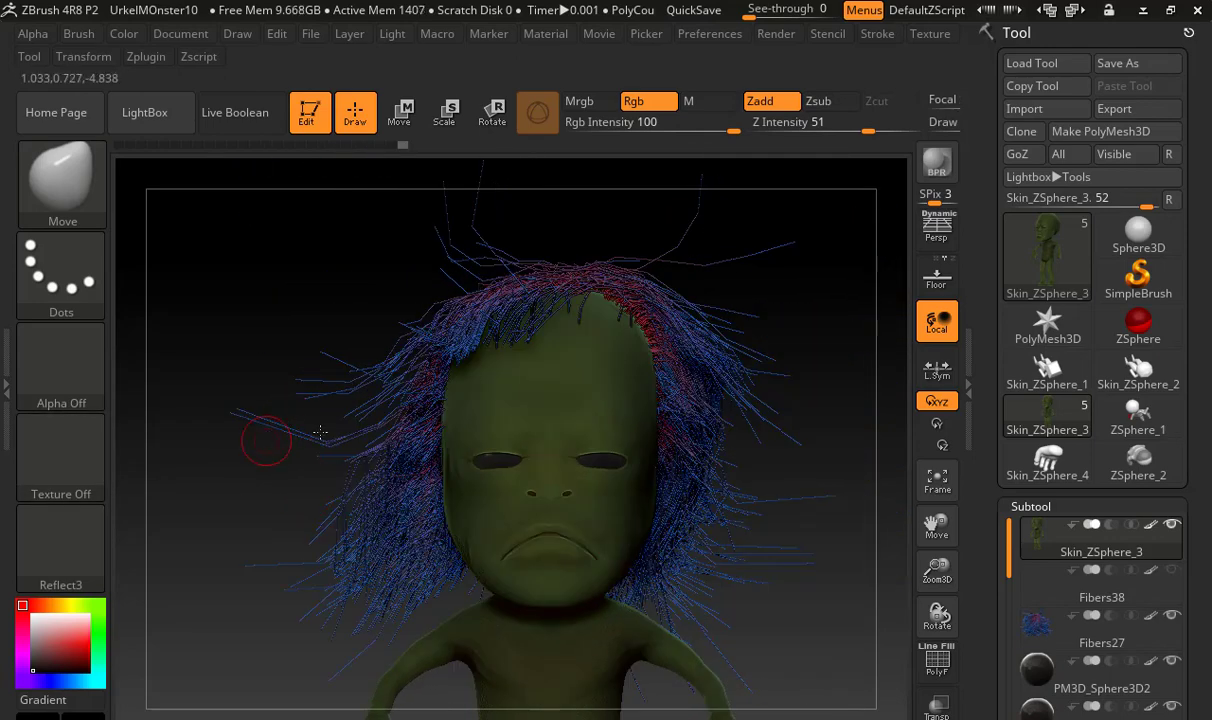
{"action": "key", "text": "s"}
{"action": "left_click_drag", "start_coordinate": [320, 415], "coordinate": [488, 430]}
{"action": "left_click_drag", "start_coordinate": [281, 376], "coordinate": [335, 416]}
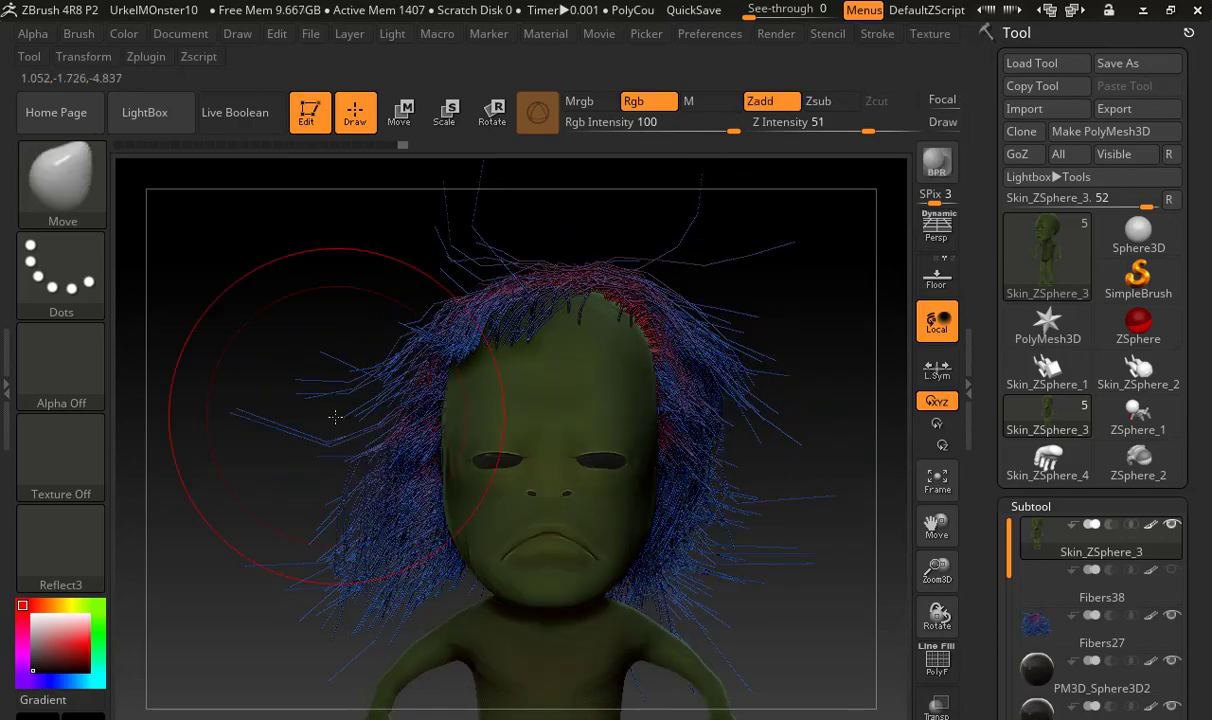